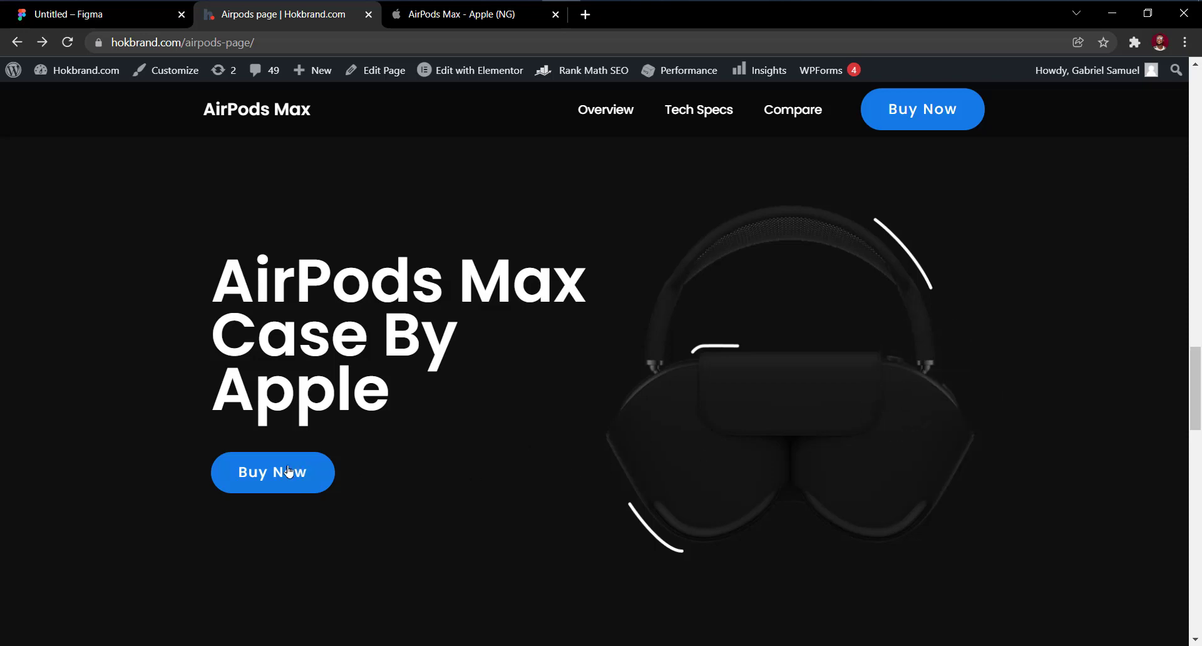
Examine the finished AirPods Max page, from the Apple and co2Crea case sections down through the five-color product cards.
scroll(620, 461, "down", 7)
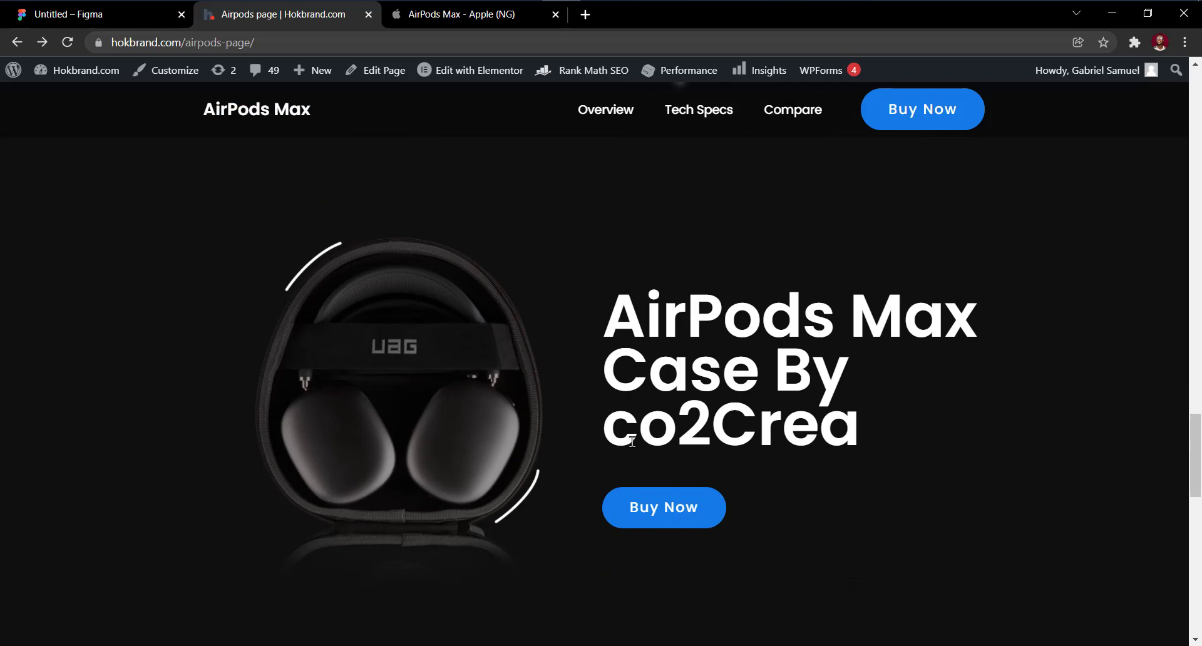
left_click_drag(832, 446, 675, 442)
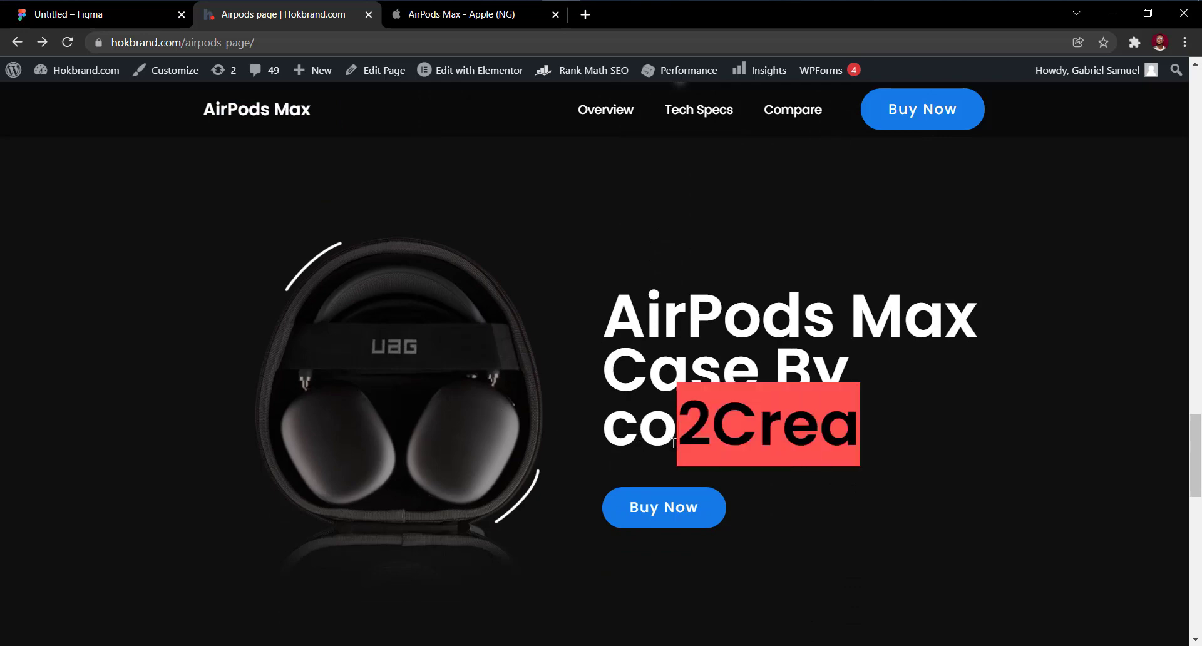
left_click(664, 442)
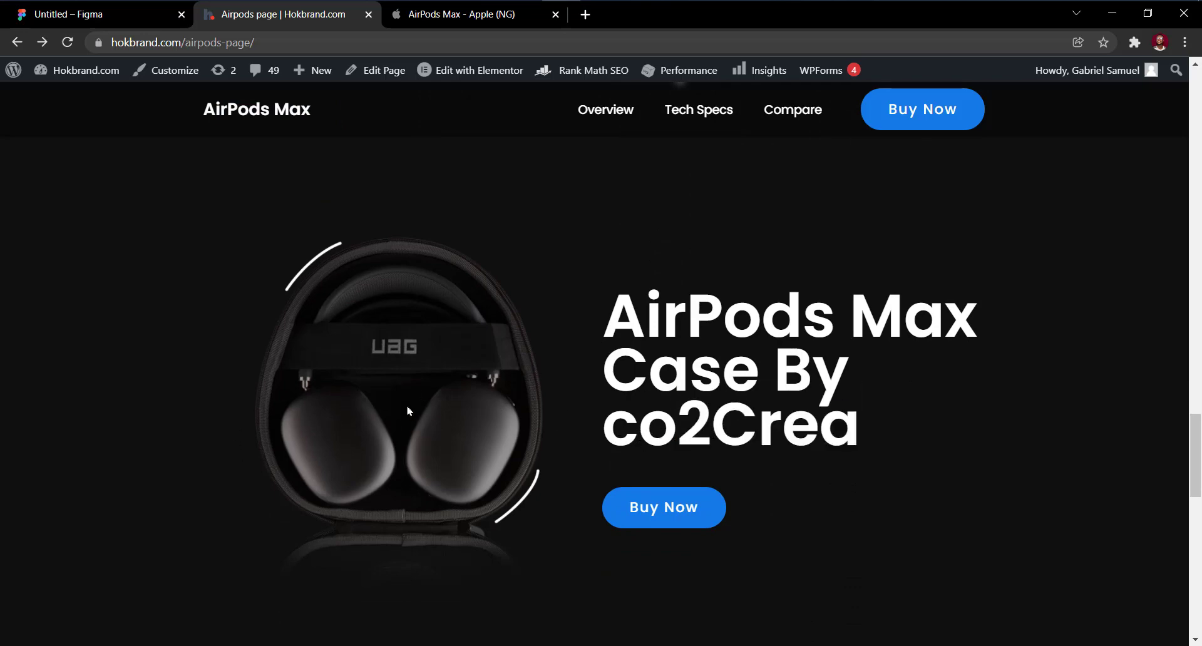
scroll(411, 417, "down", 1)
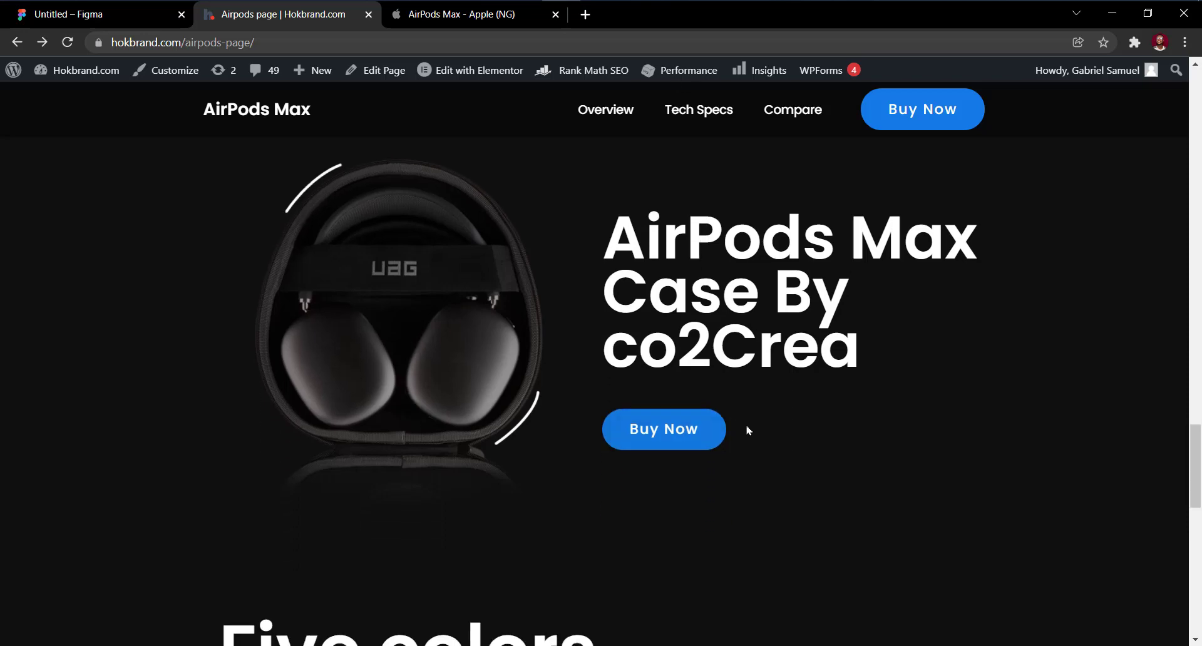
scroll(495, 419, "down", 6)
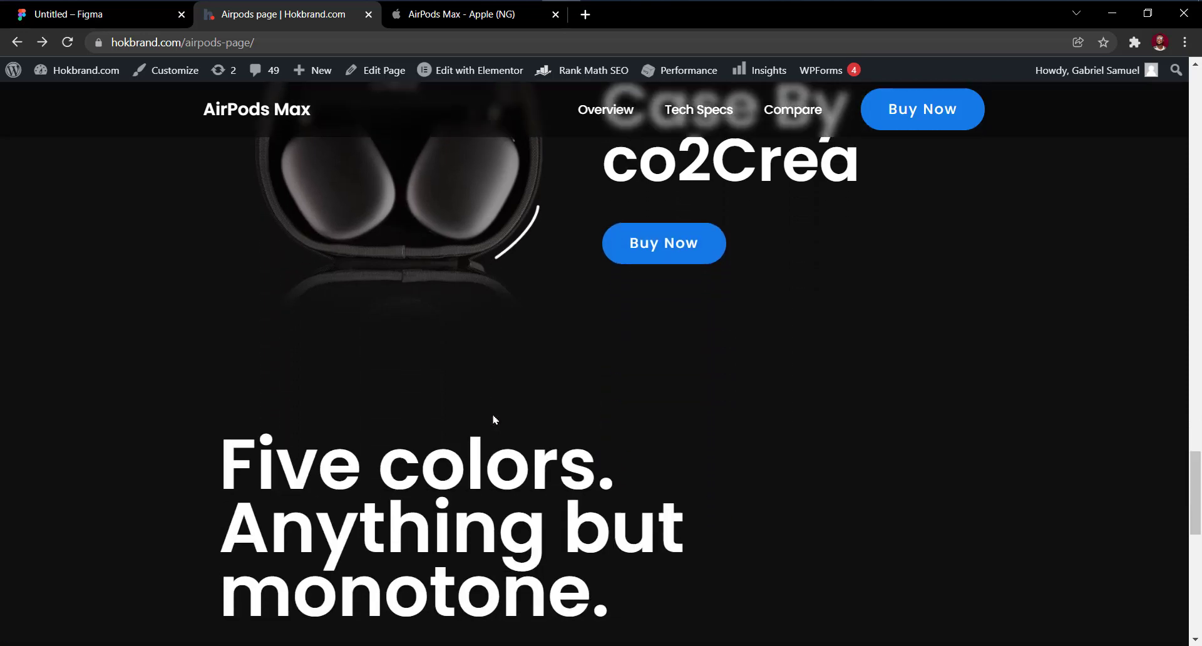
scroll(473, 336, "down", 3)
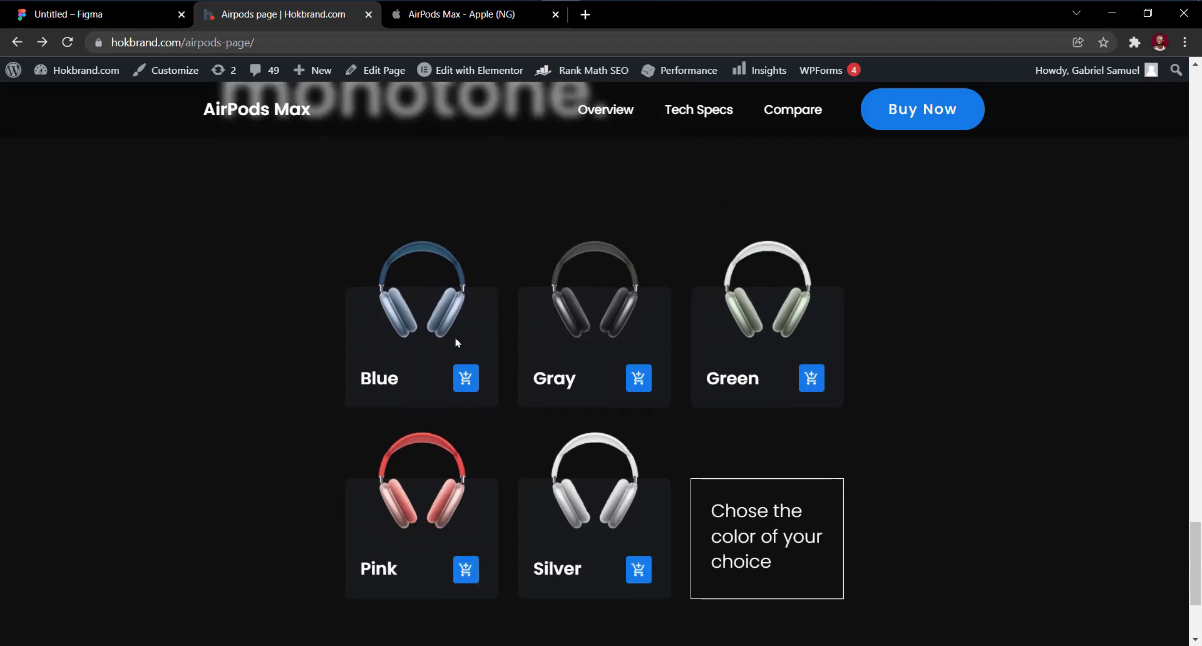
scroll(285, 269, "up", 3)
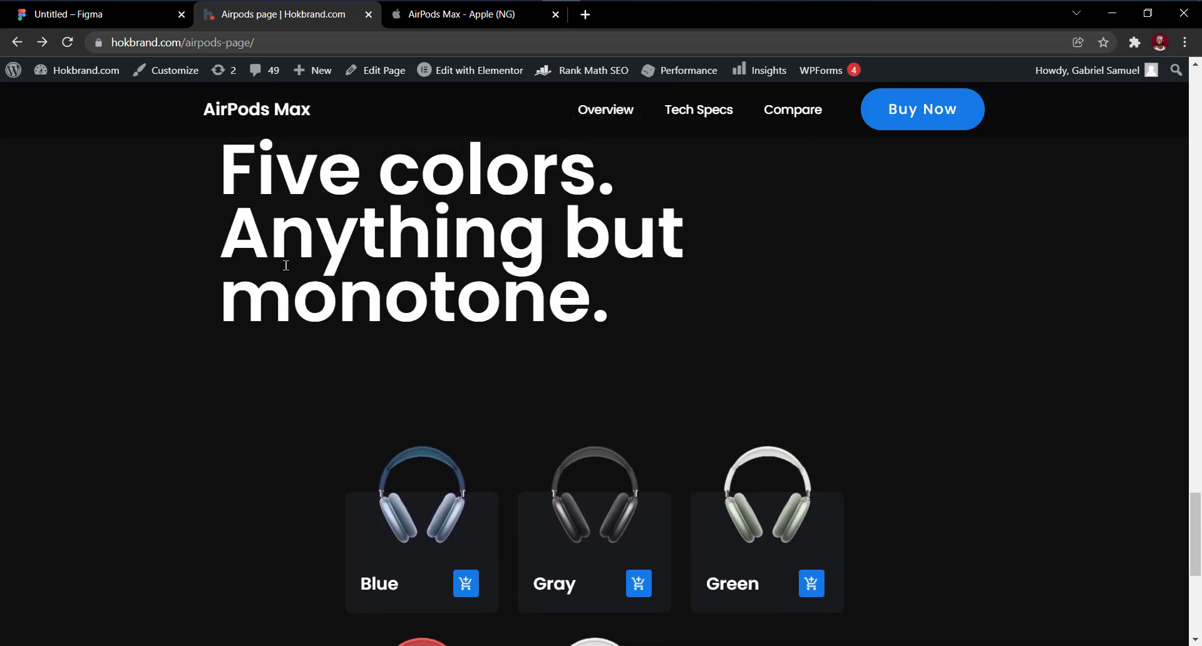
scroll(286, 271, "down", 1)
scroll(269, 259, "up", 2)
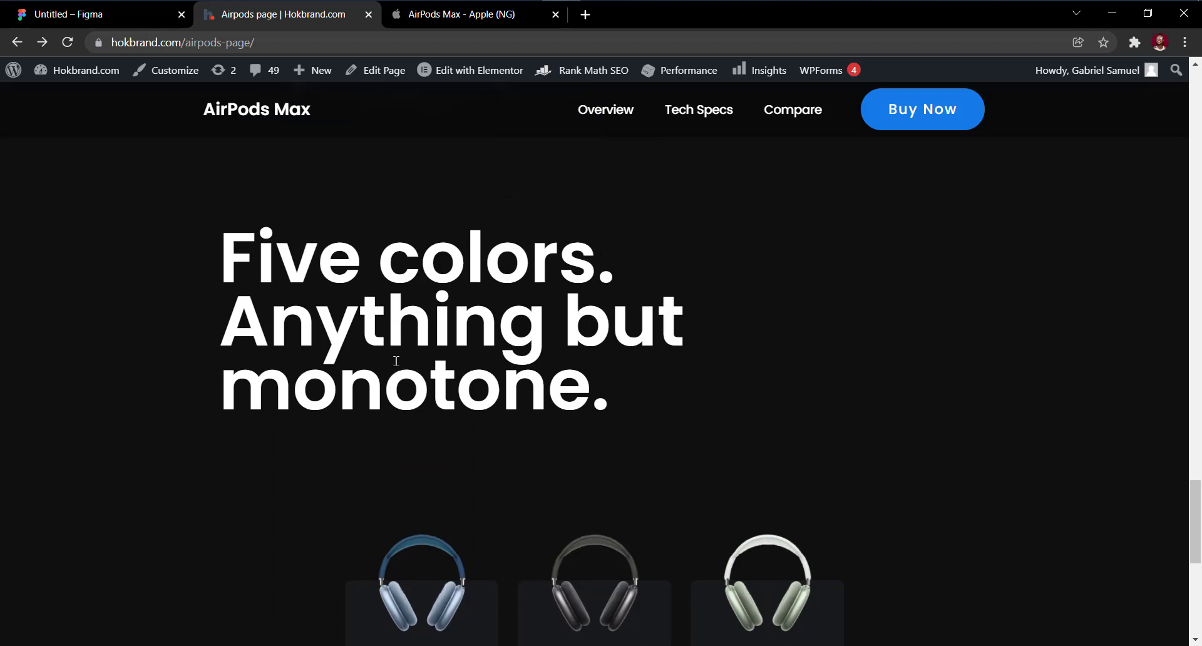
scroll(395, 361, "down", 4)
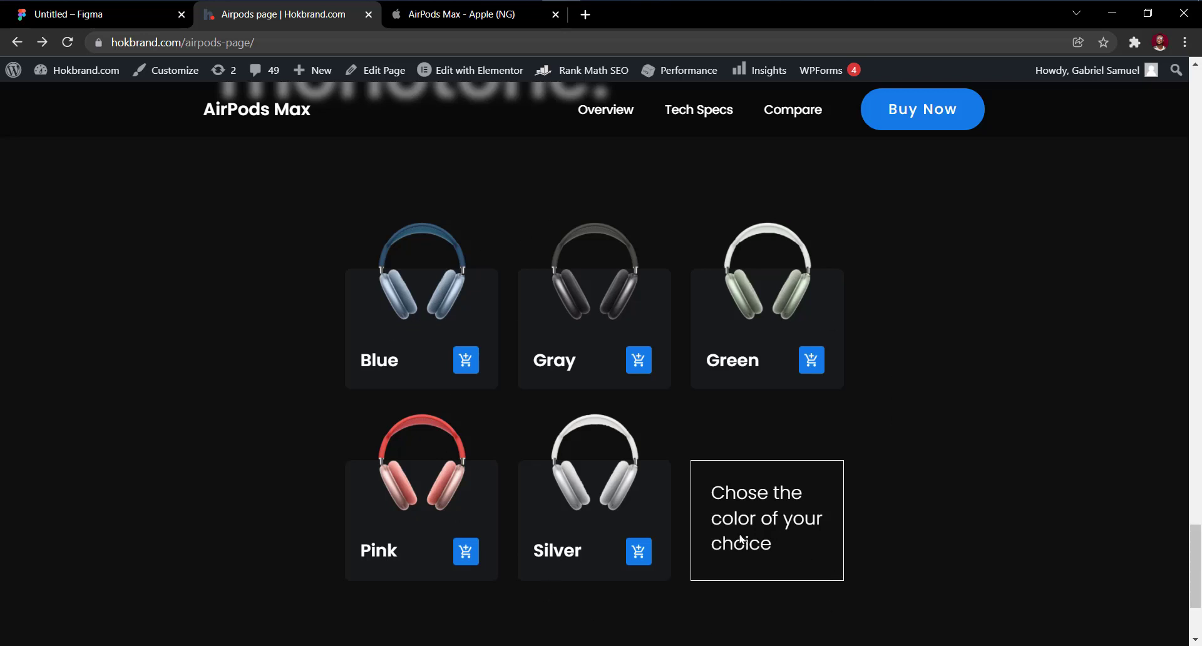
scroll(713, 556, "down", 3)
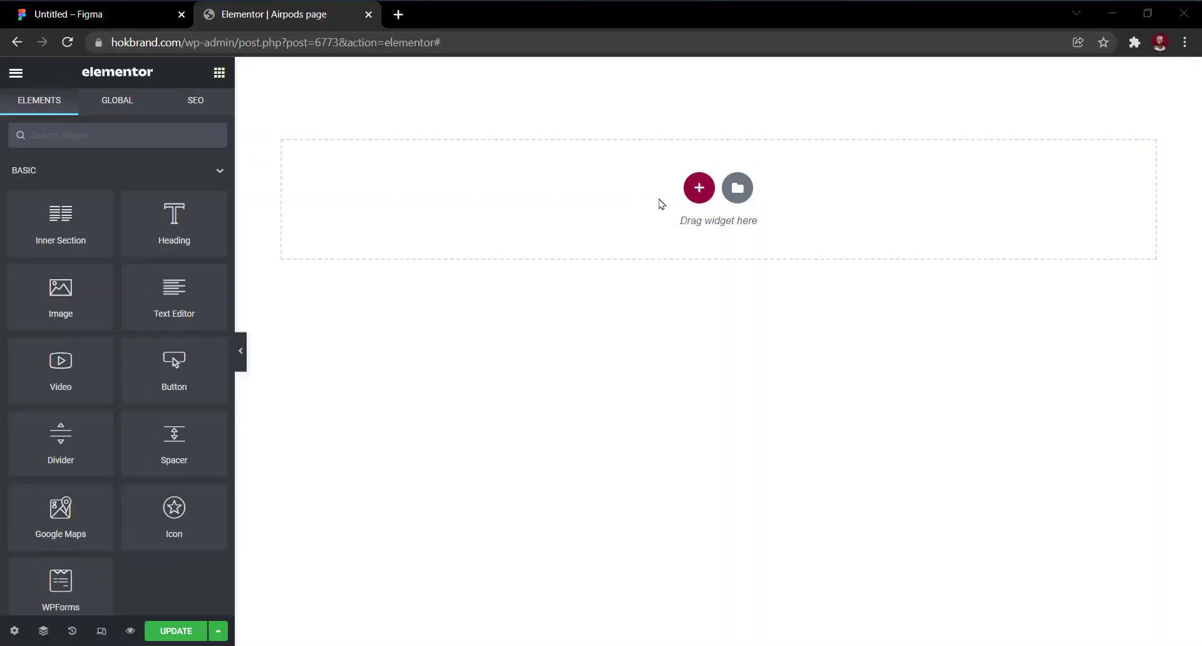
Add a two-column section to the empty page and set its boxed content width to 1000.
left_click(698, 187)
left_click(596, 229)
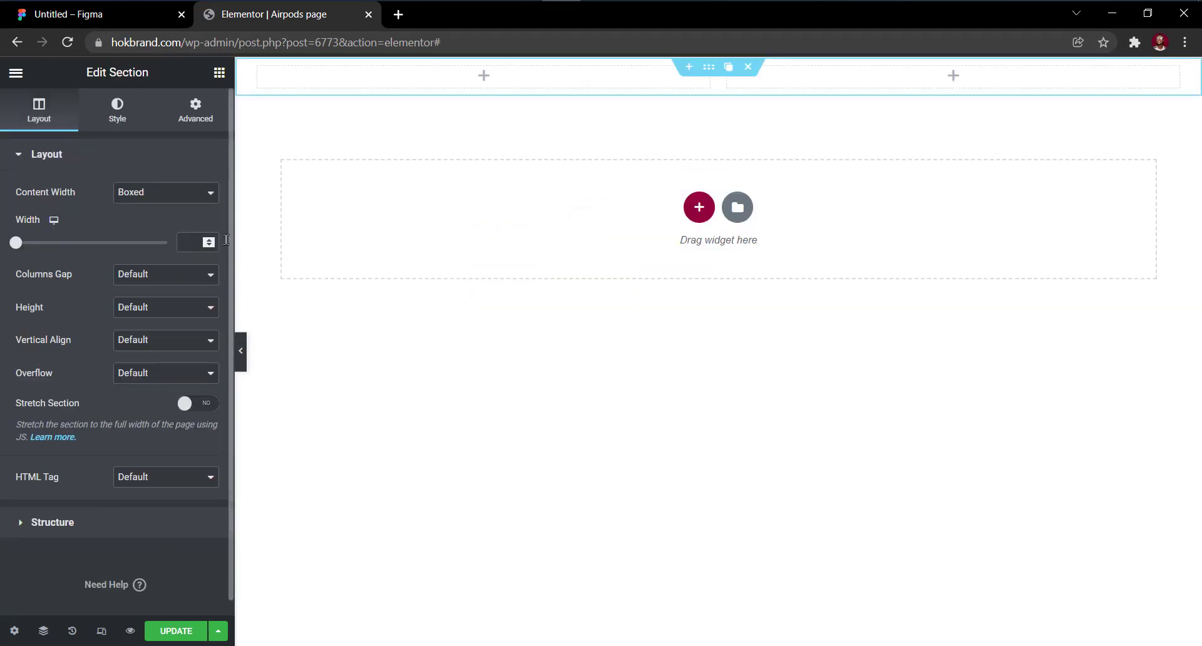
left_click(191, 242)
type("1000")
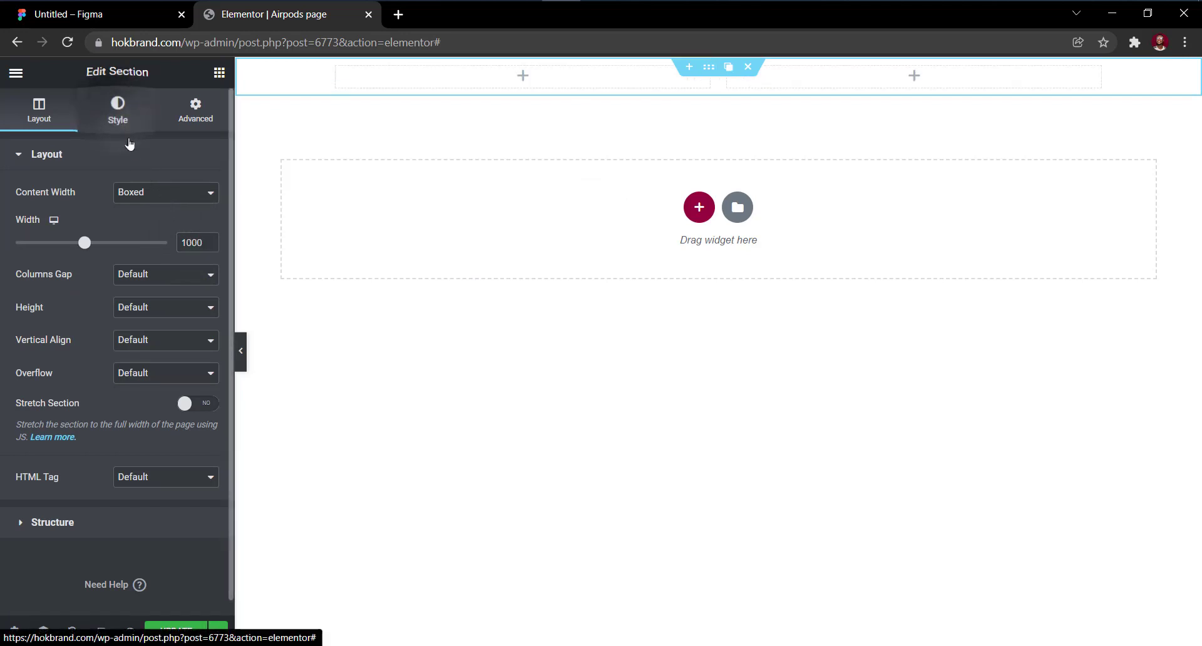
Give the new two-column section a classic background with the solid color #0F0F10.
left_click(117, 109)
left_click(164, 228)
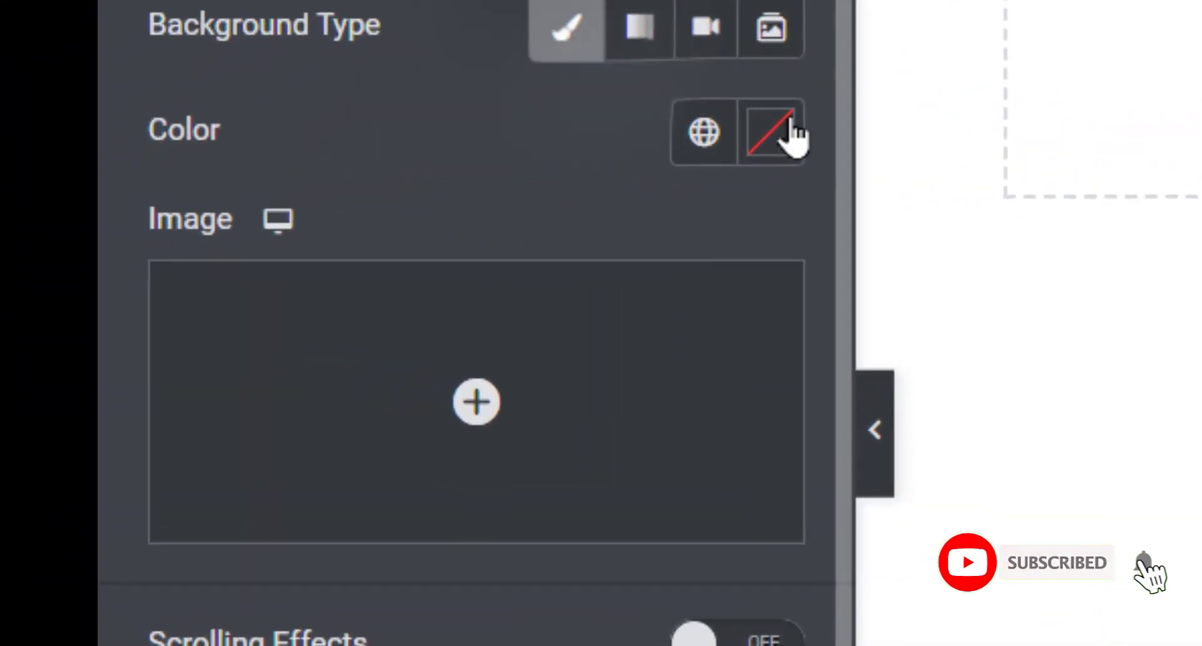
left_click(790, 132)
type("0")
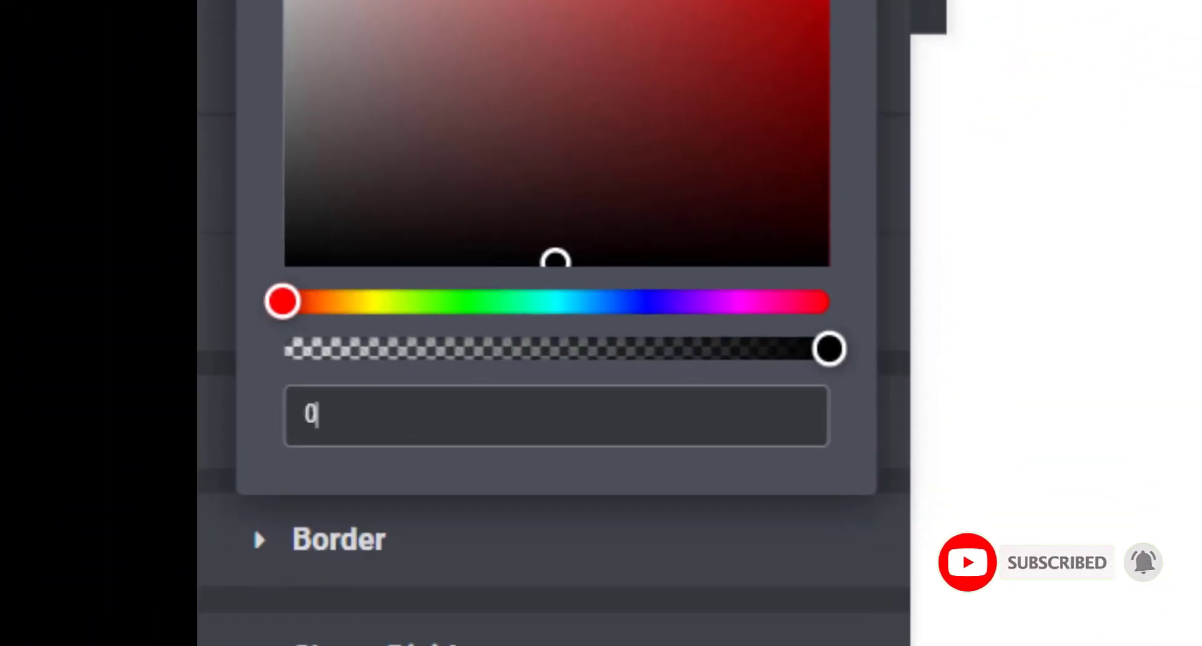
type("f0f1")
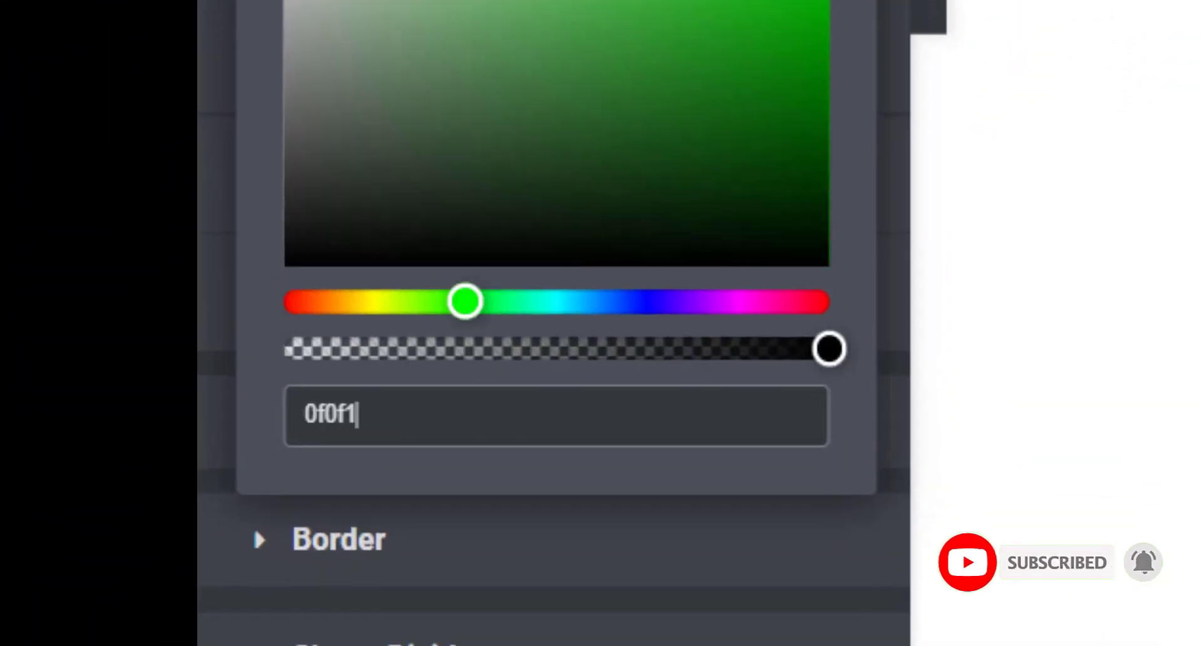
type("0")
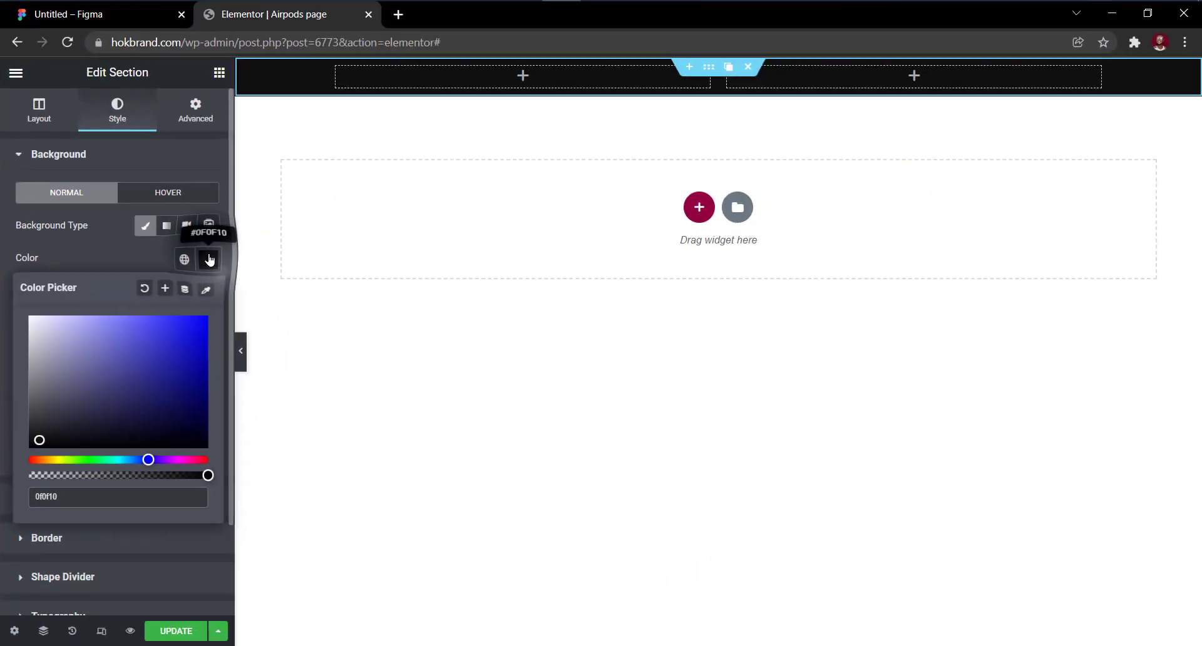
left_click(481, 13)
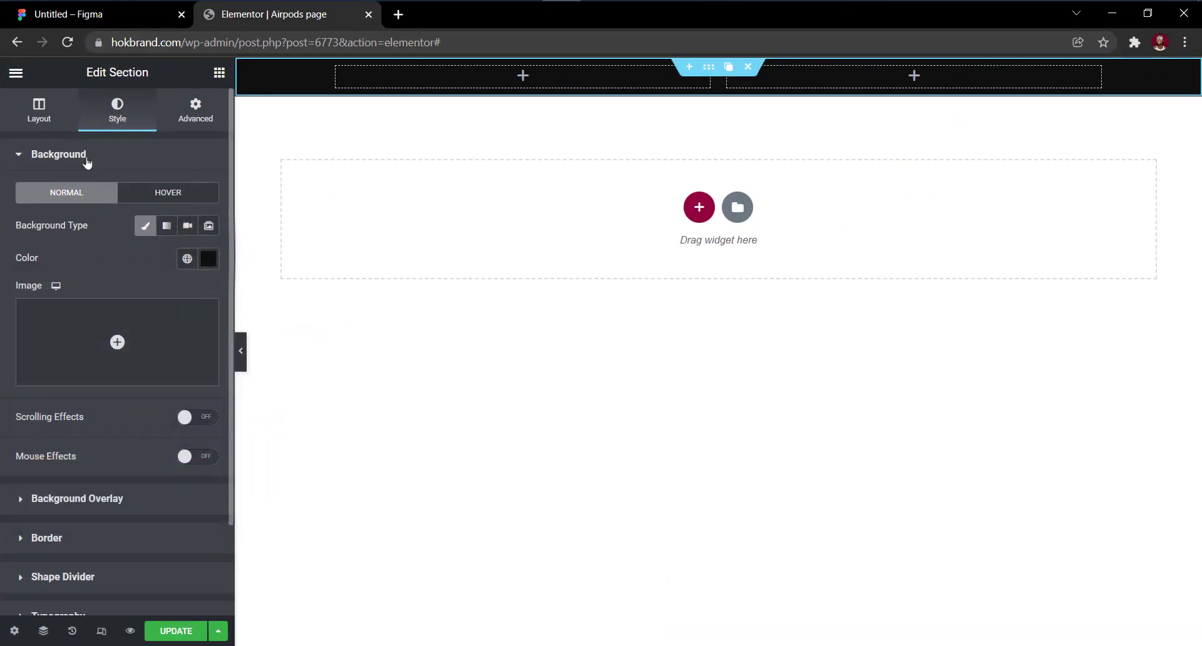
Set the dark two-column section's height to Fit To Screen.
left_click(32, 119)
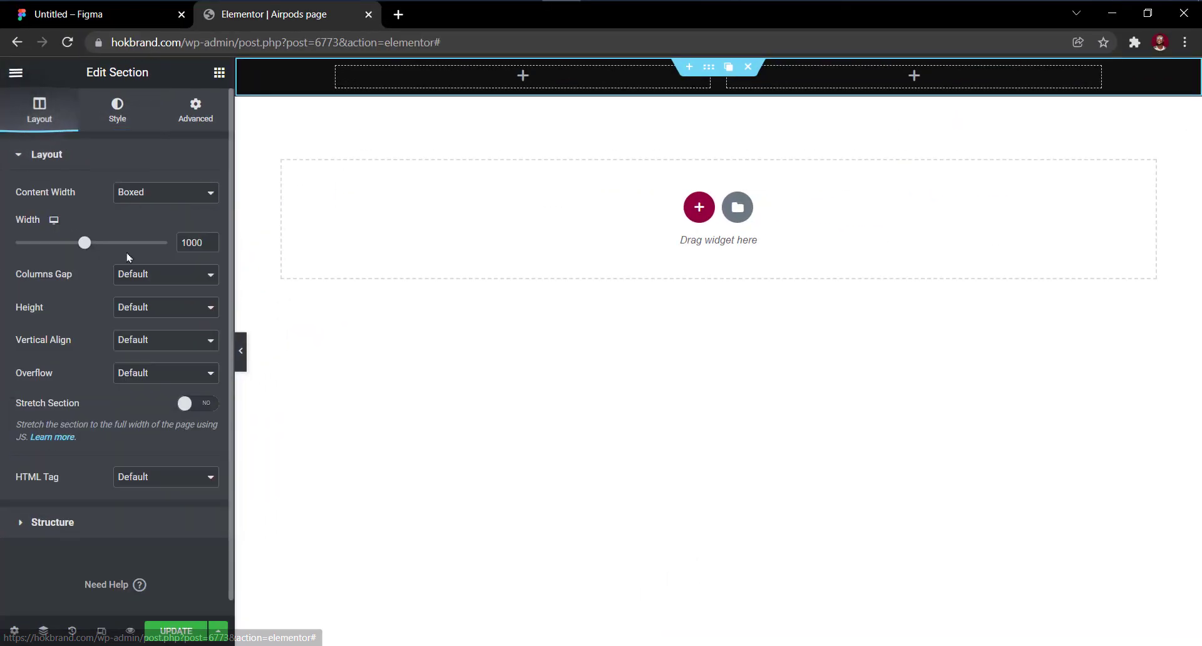
left_click(167, 312)
left_click(169, 337)
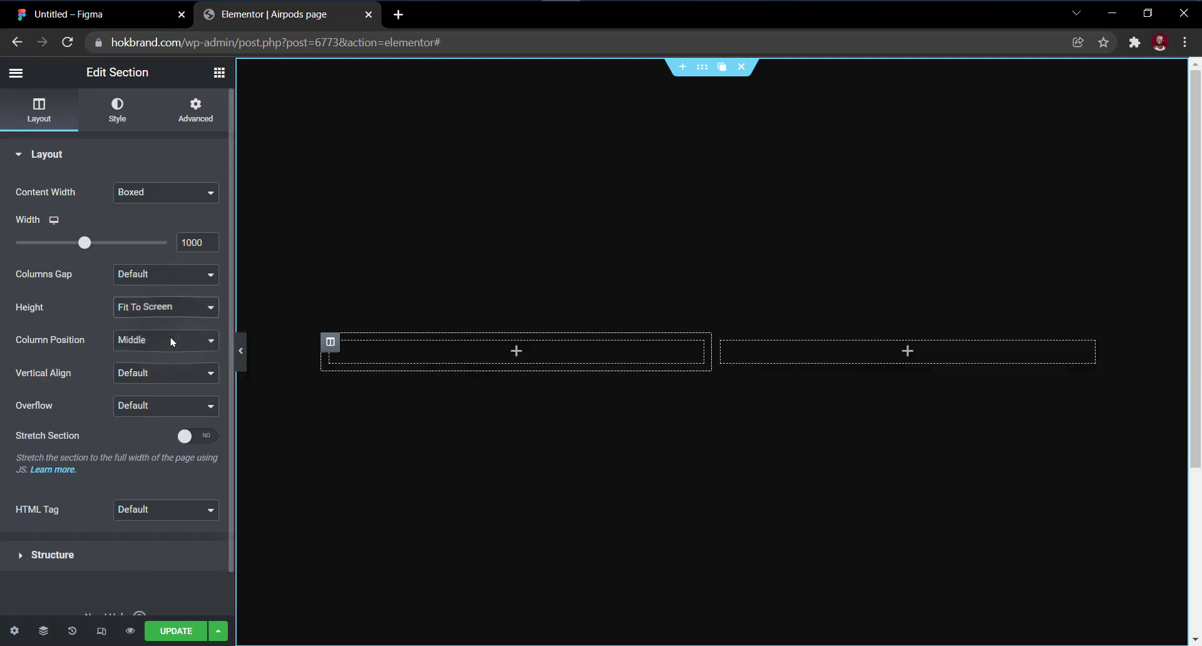
left_click(682, 69)
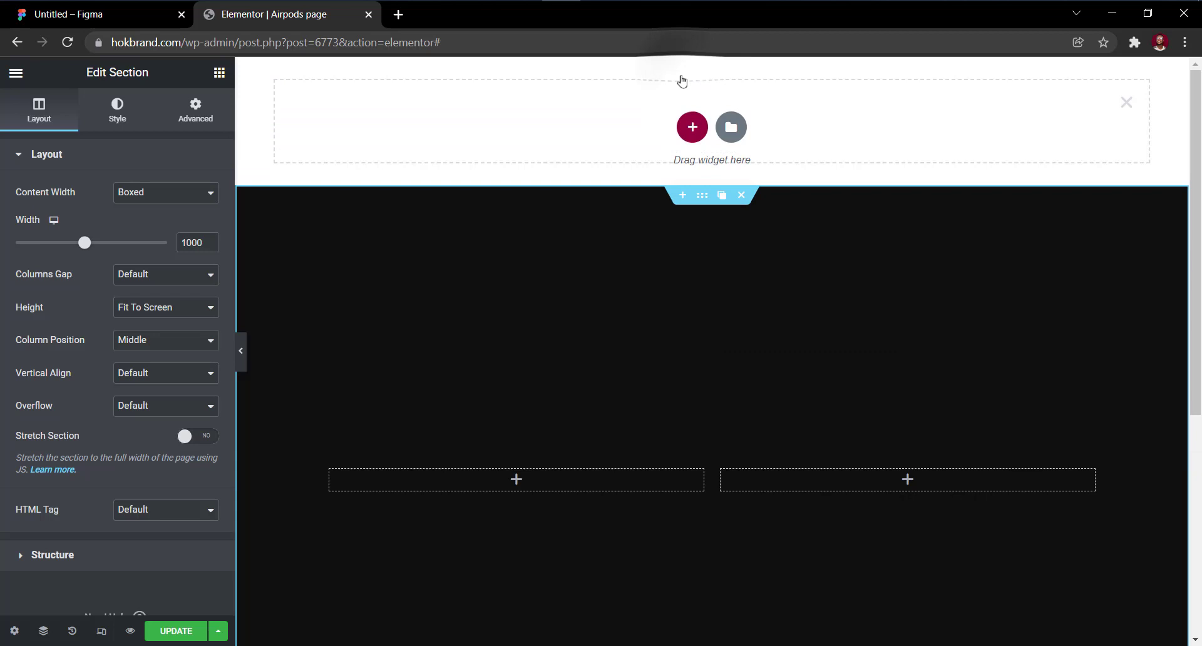
left_click(691, 130)
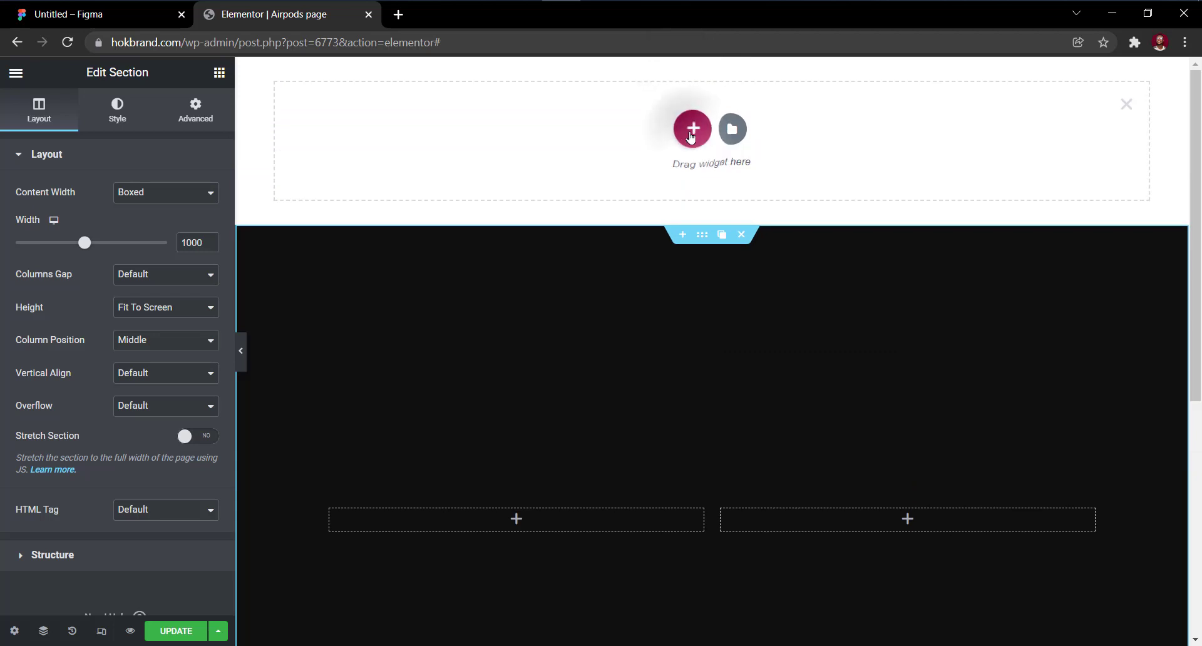
left_click(1126, 104)
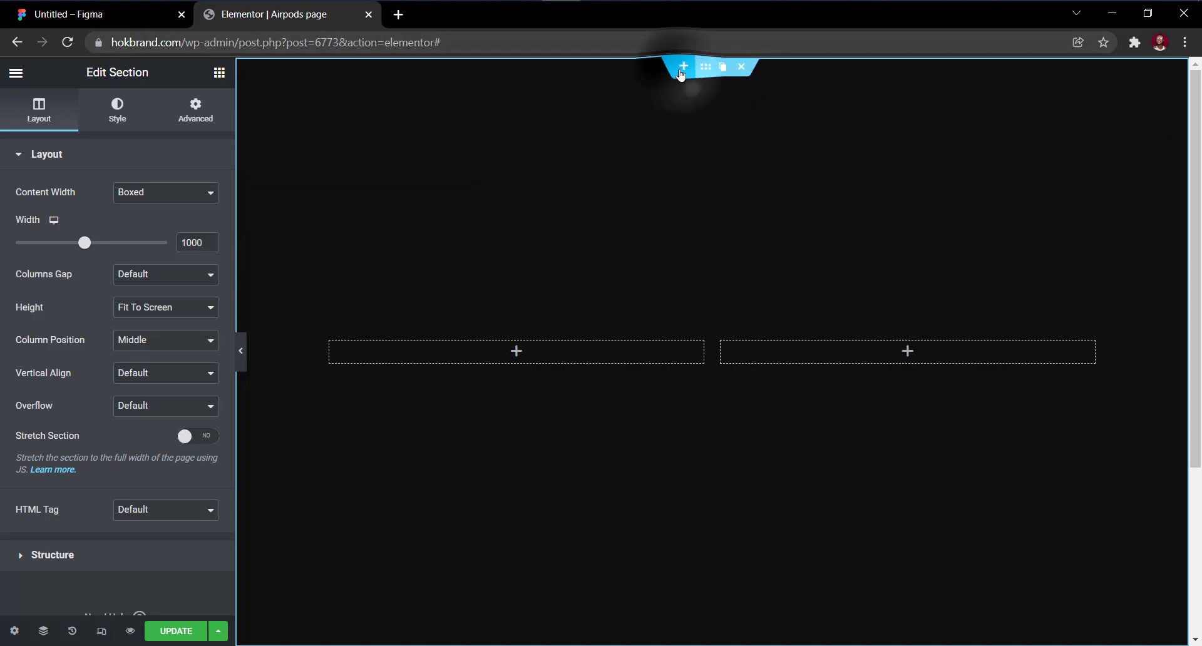
Insert the Flair header block from the template library's Header category above the dark two-column section.
left_click(682, 69)
left_click(731, 130)
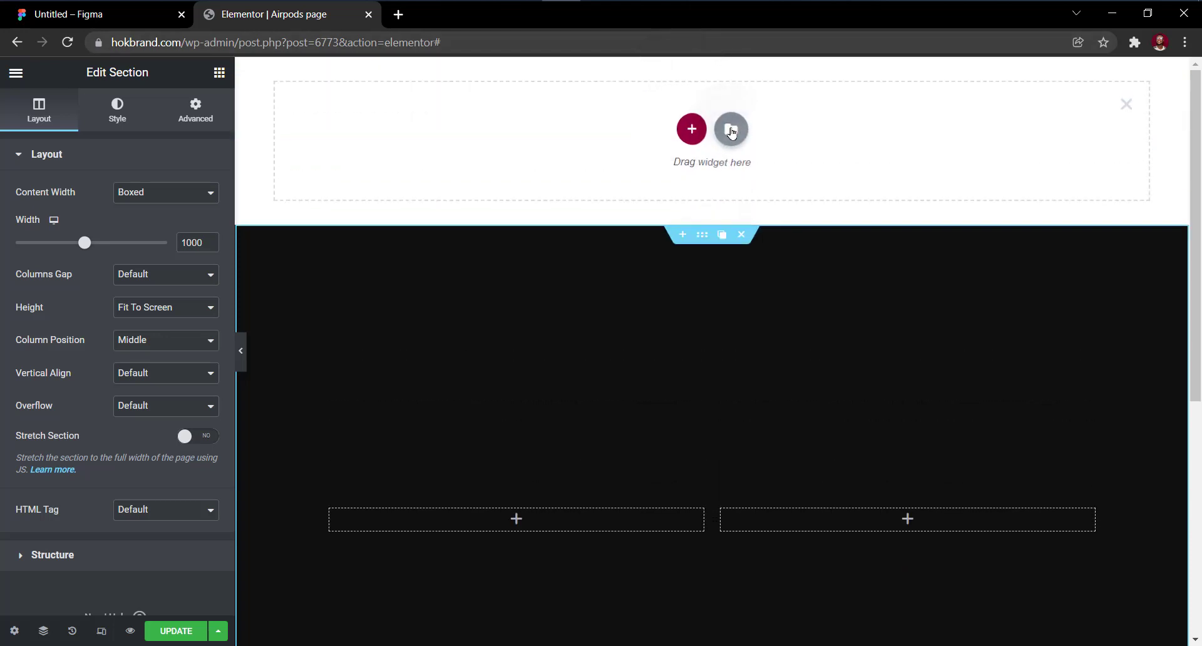
left_click(731, 130)
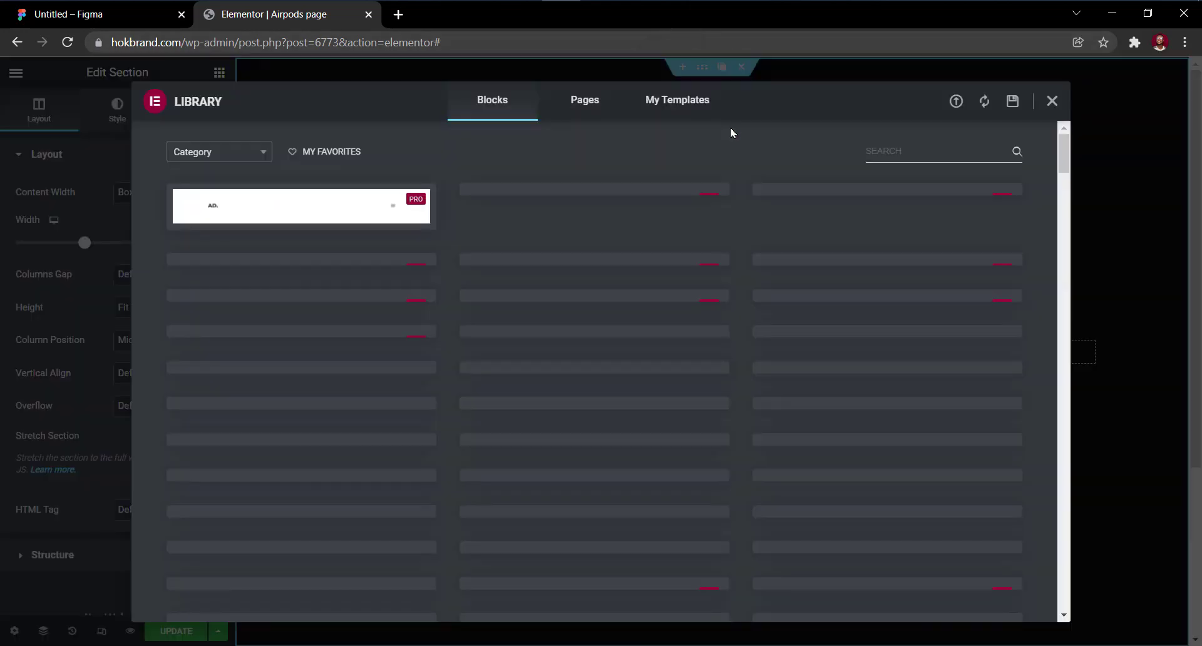
left_click(212, 151)
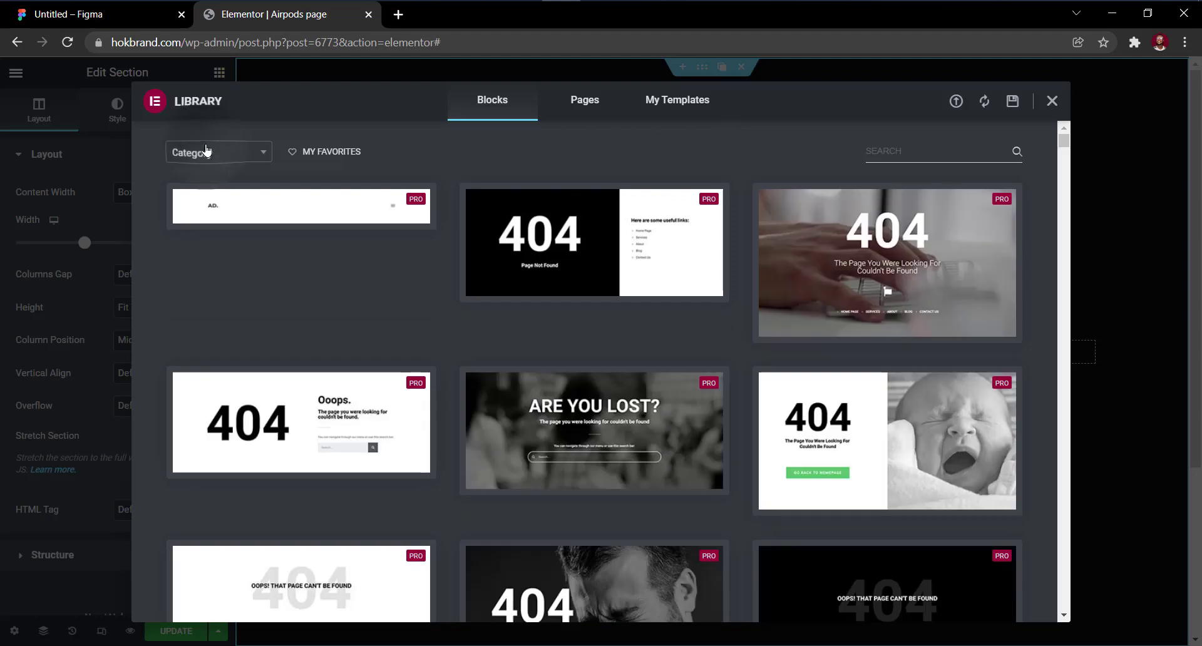
scroll(201, 250, "down", 3)
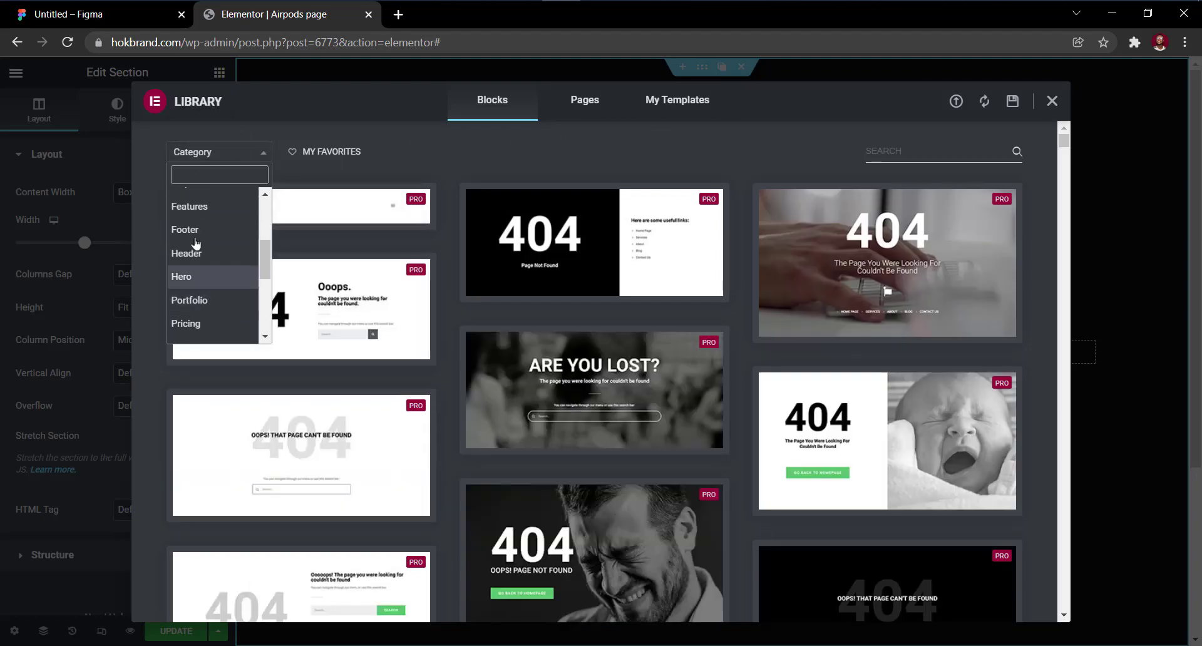
left_click(191, 254)
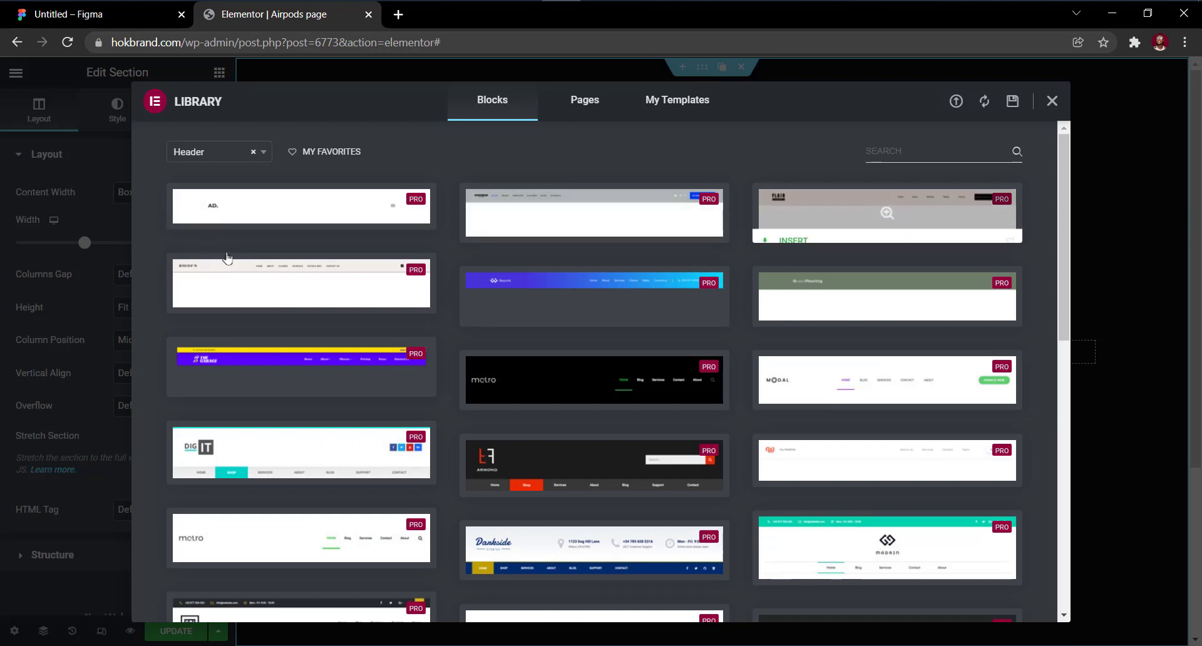
left_click(783, 236)
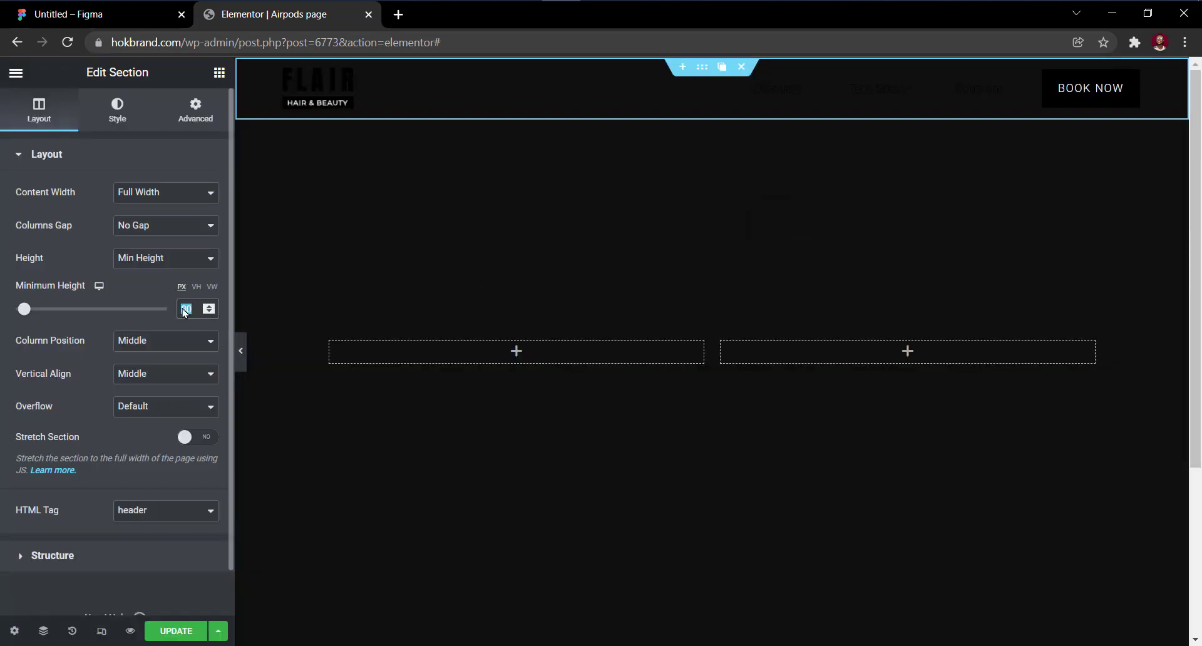
Set the header section's minimum height to 100 px and its bottom margin to -100 px so it overlaps the section below.
type("100")
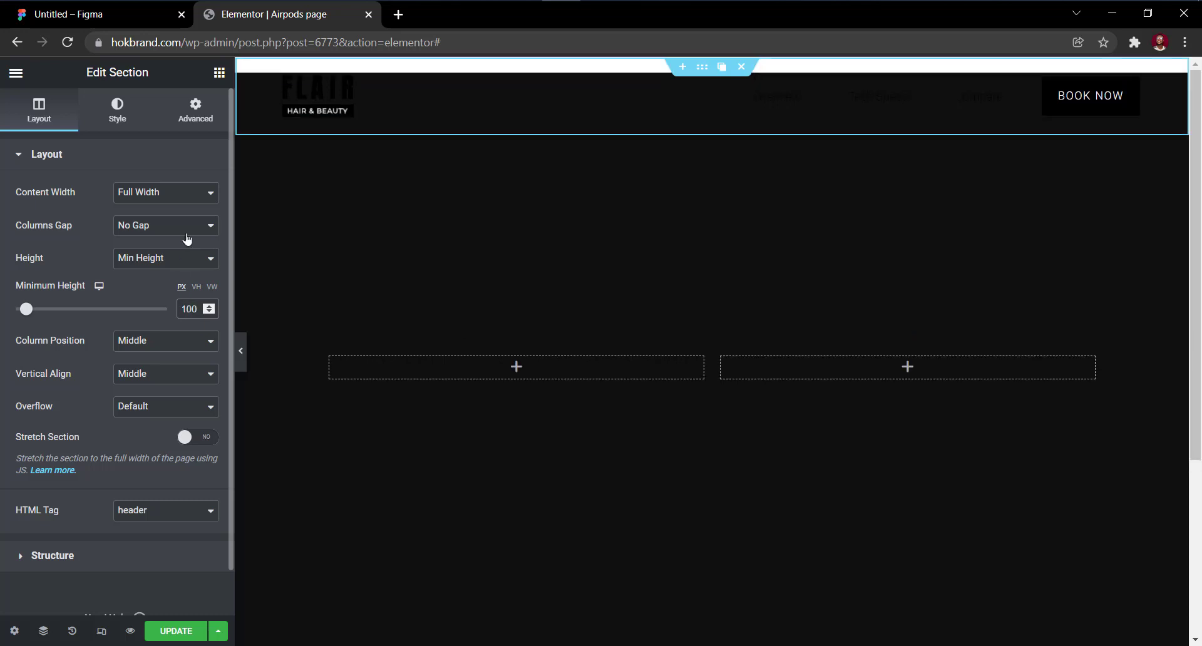
left_click(195, 110)
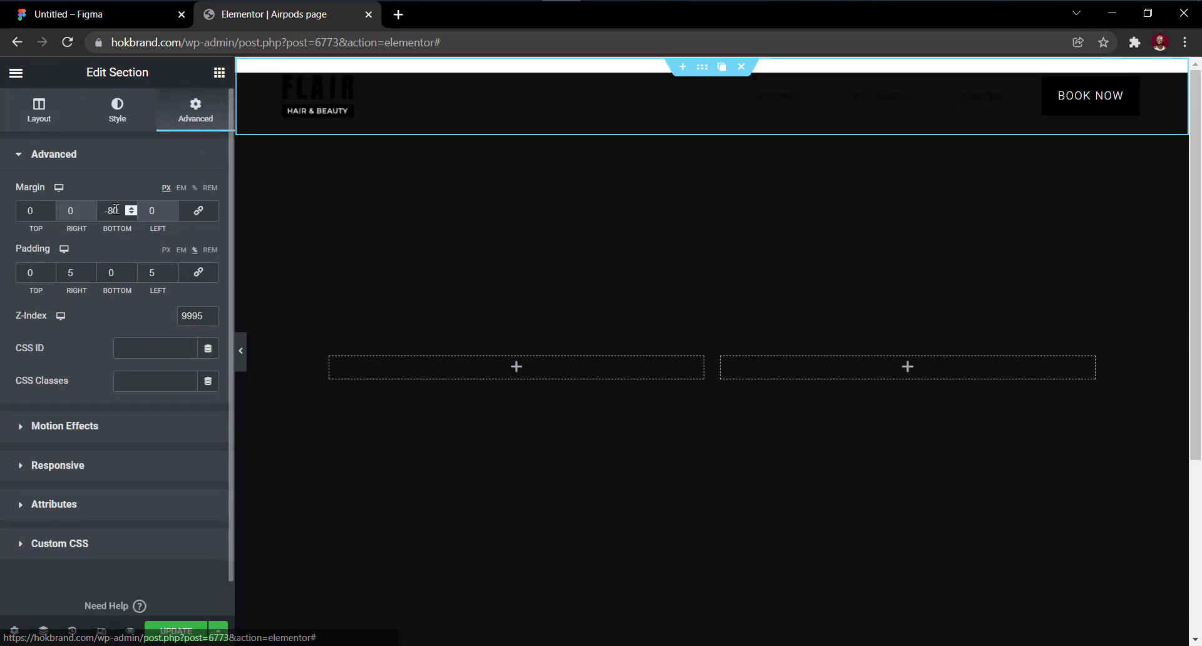
left_click(115, 209)
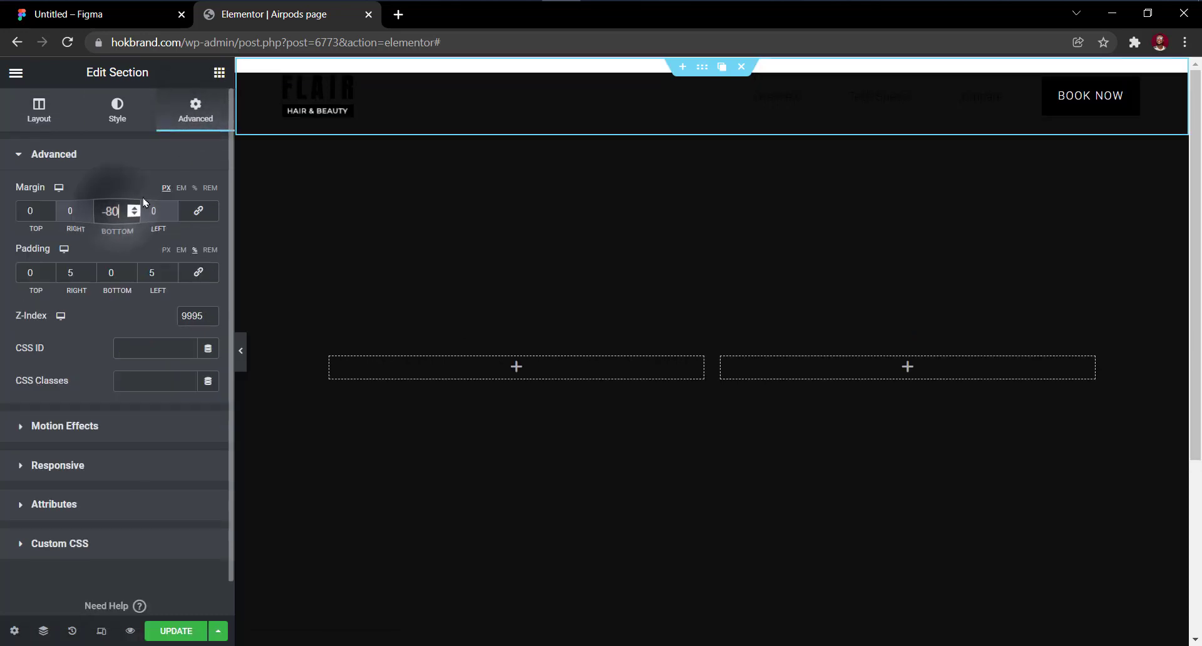
key("BackSpace")
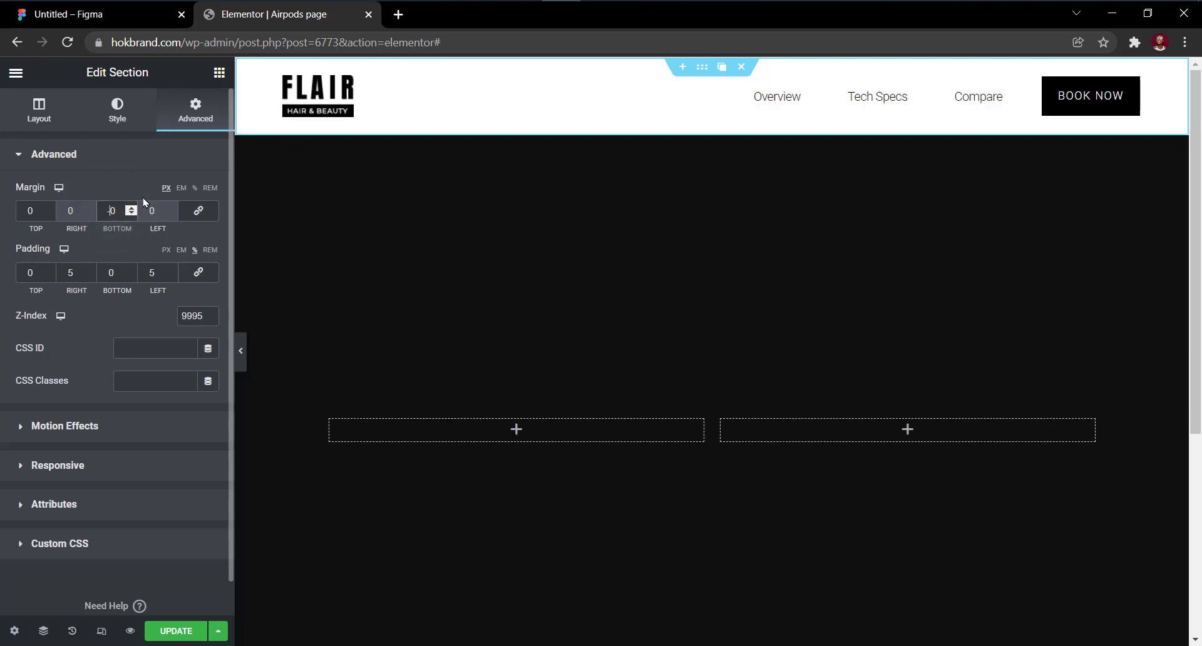
type("100")
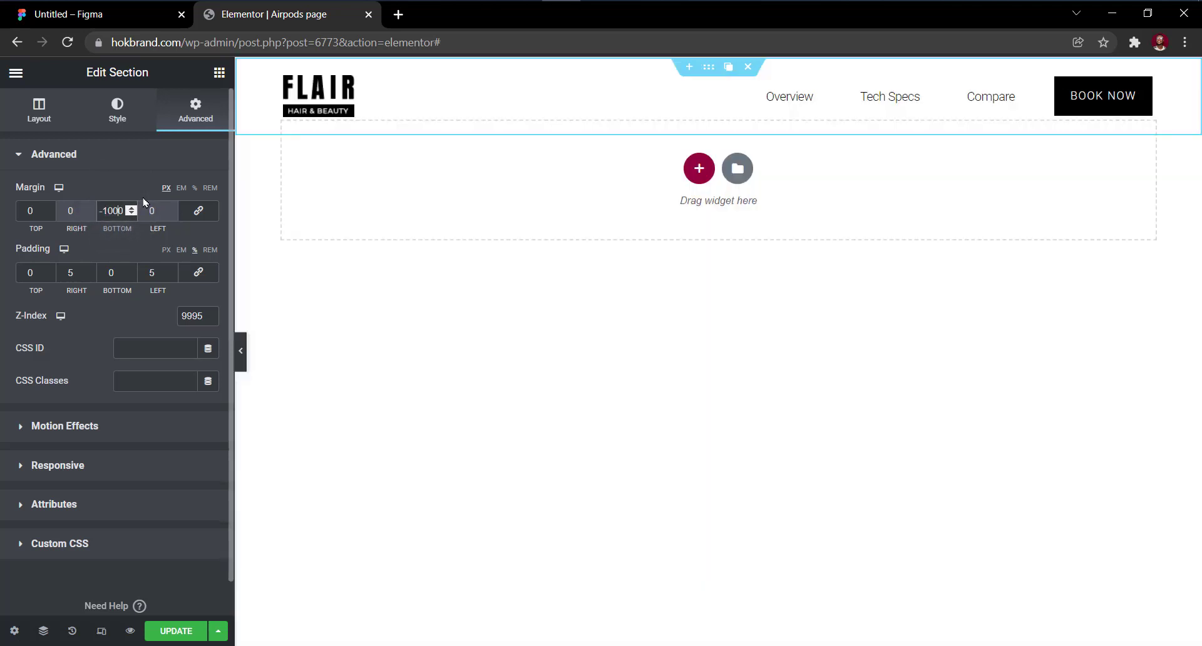
key("BackSpace")
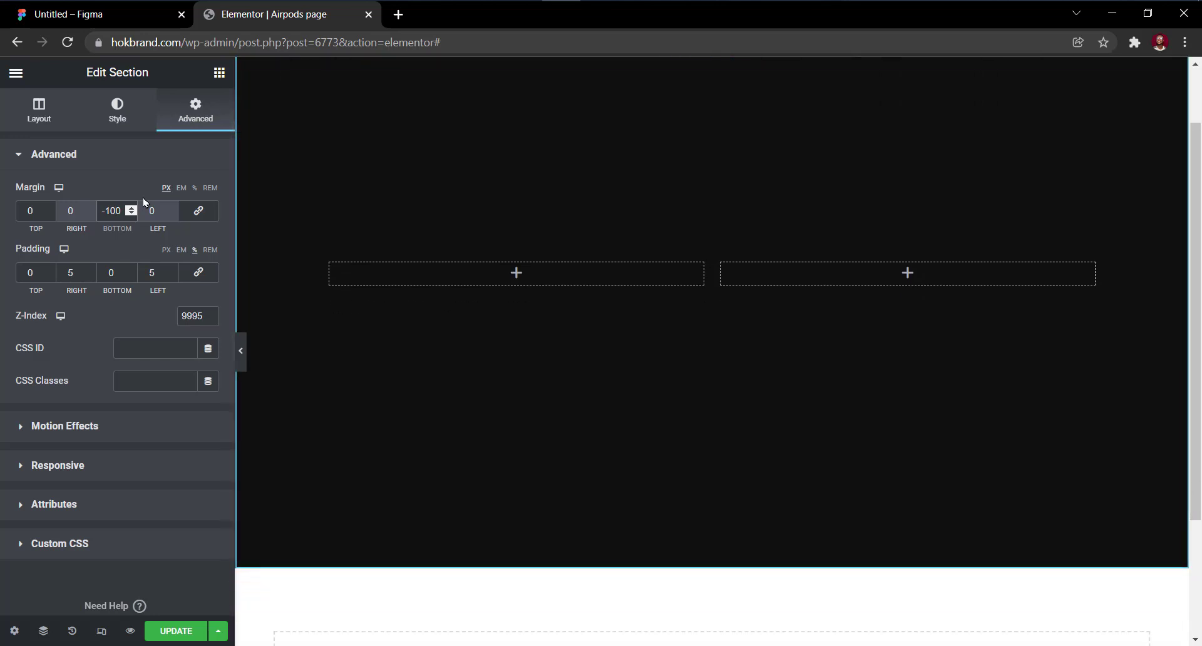
Replace the header's Flair logo image with a heading widget titled "AirPods Max".
left_click(321, 108)
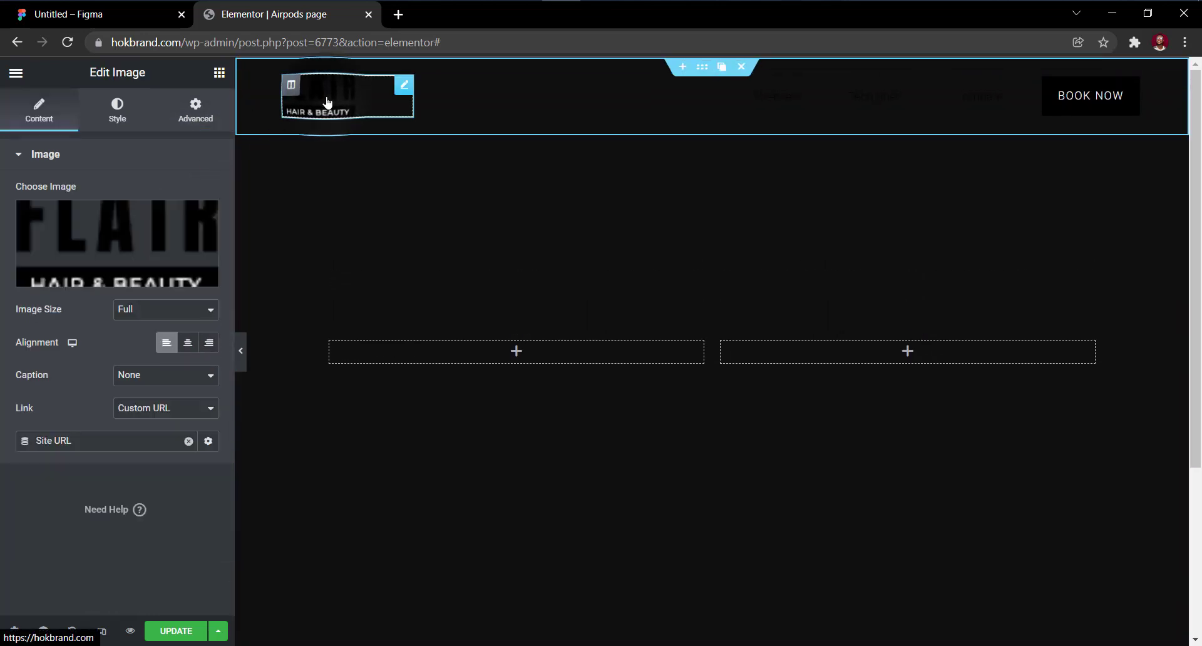
right_click(328, 109)
left_click(387, 321)
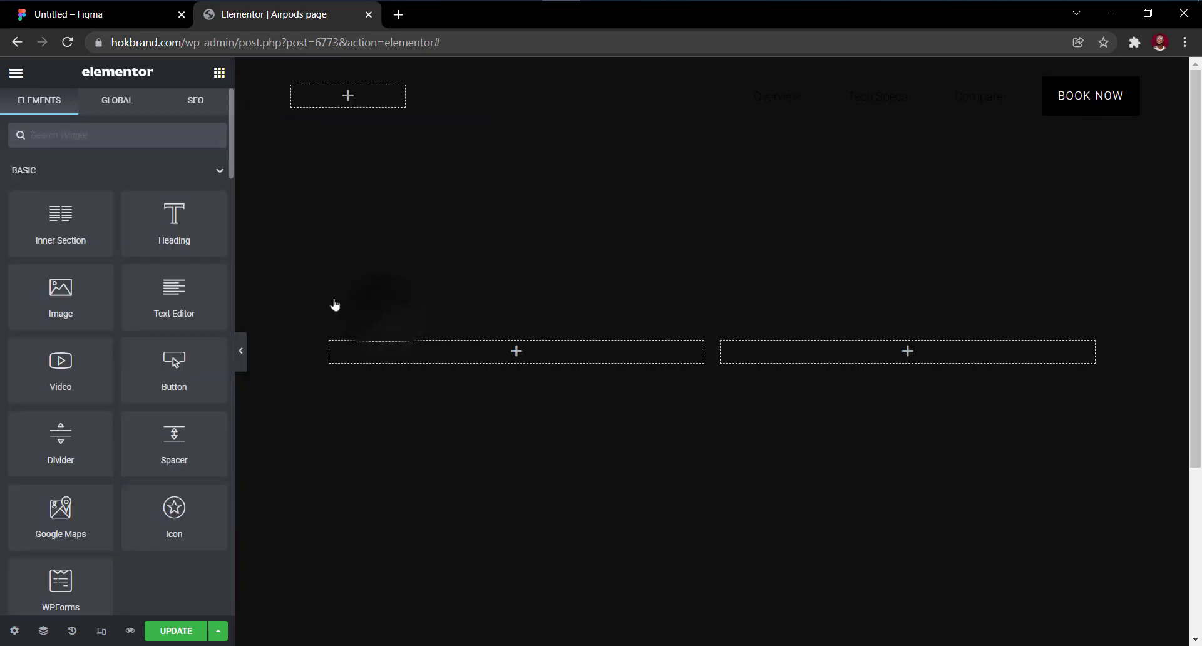
left_click_drag(153, 233, 331, 101)
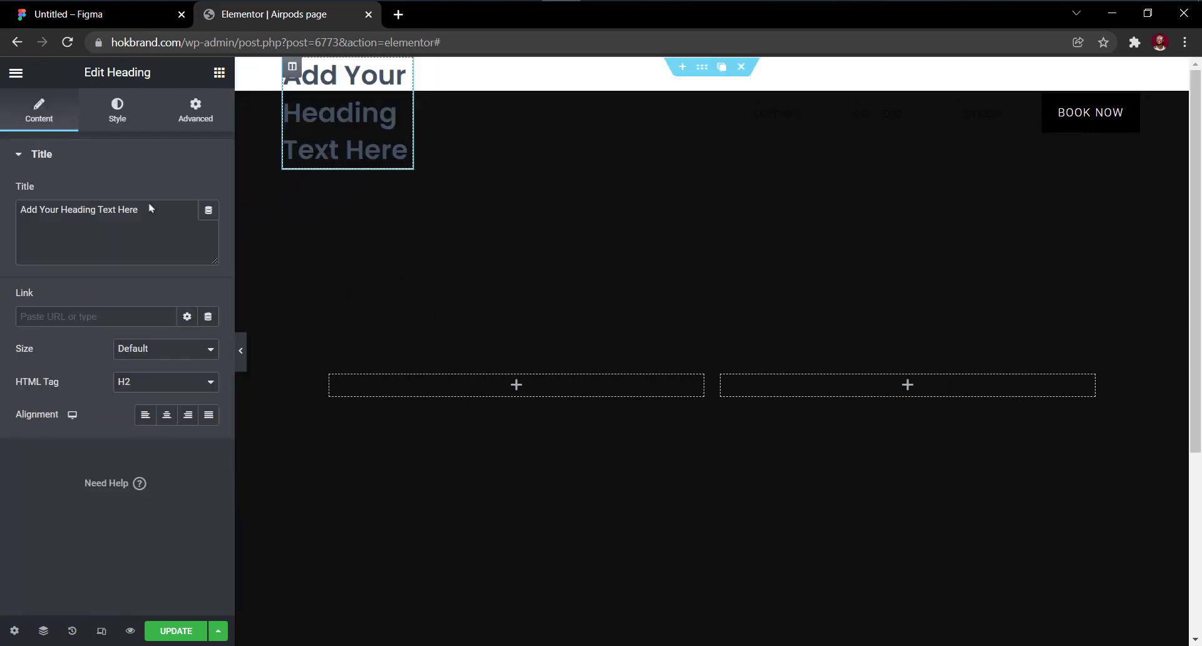
triple_click(97, 232)
type("Ai")
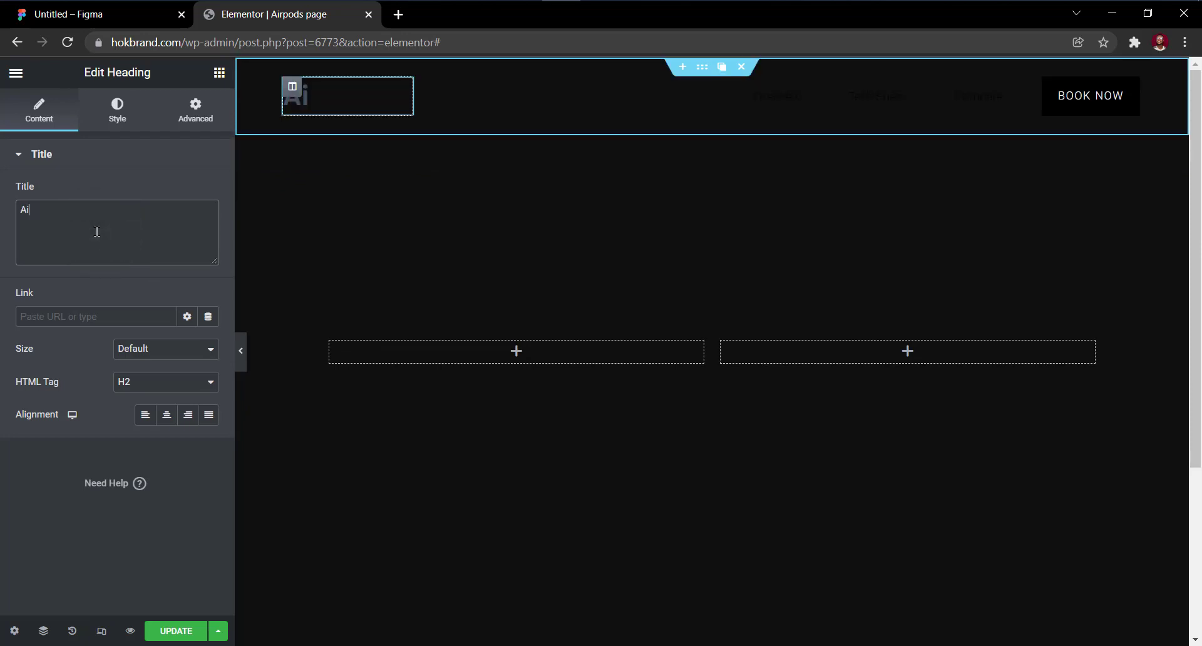
type("rPods Max")
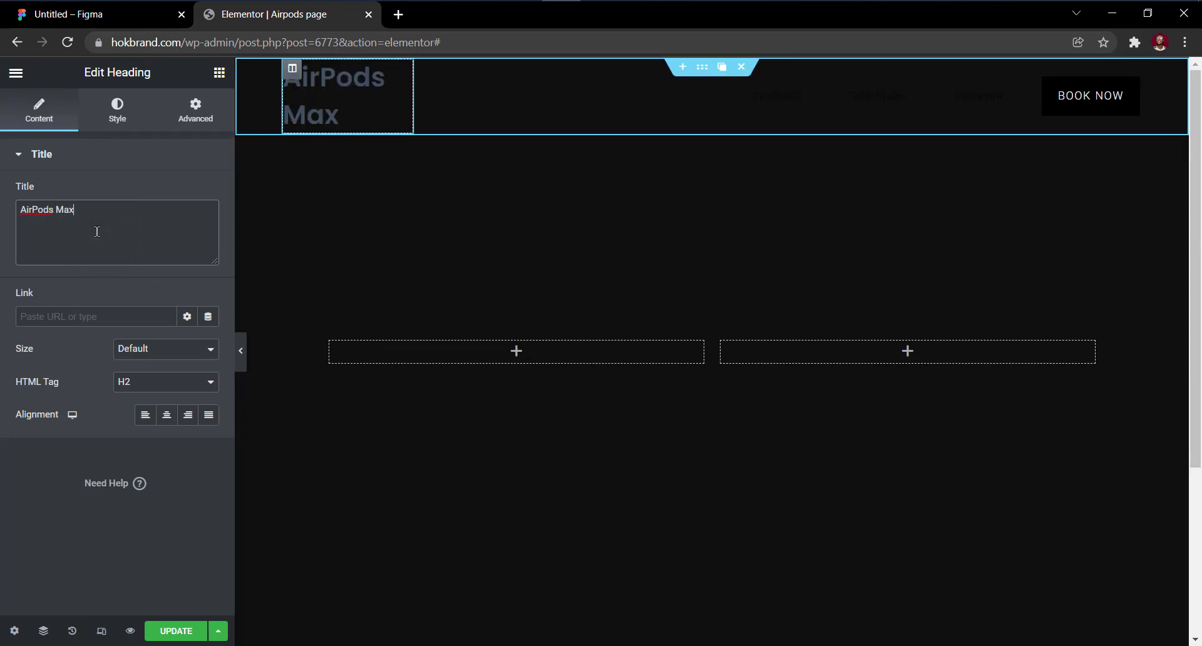
Set the text color of the AirPods Max heading in the header to white.
left_click(127, 123)
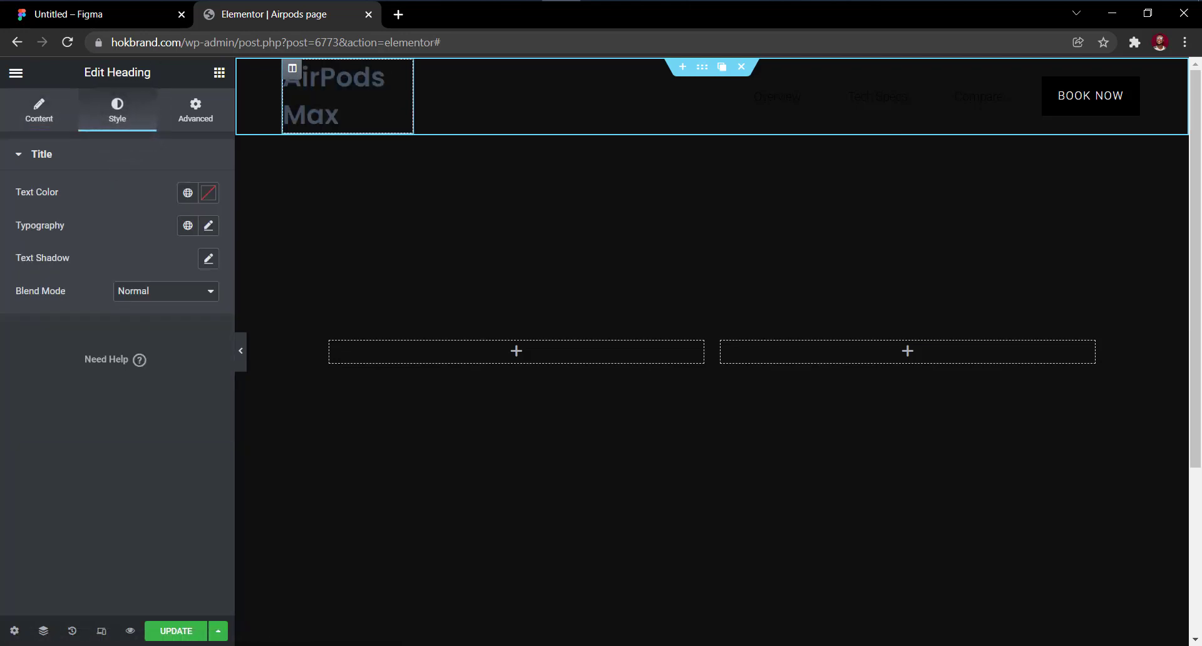
left_click(209, 193)
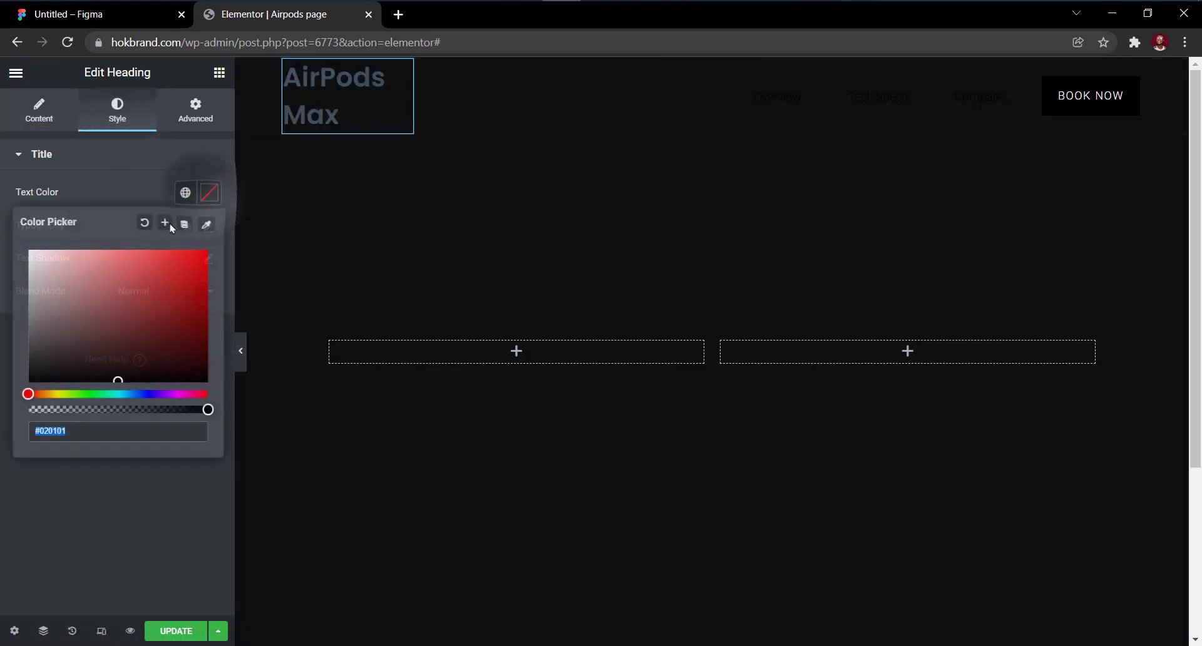
type("#C27777")
key("ctrl+z")
left_click(208, 193)
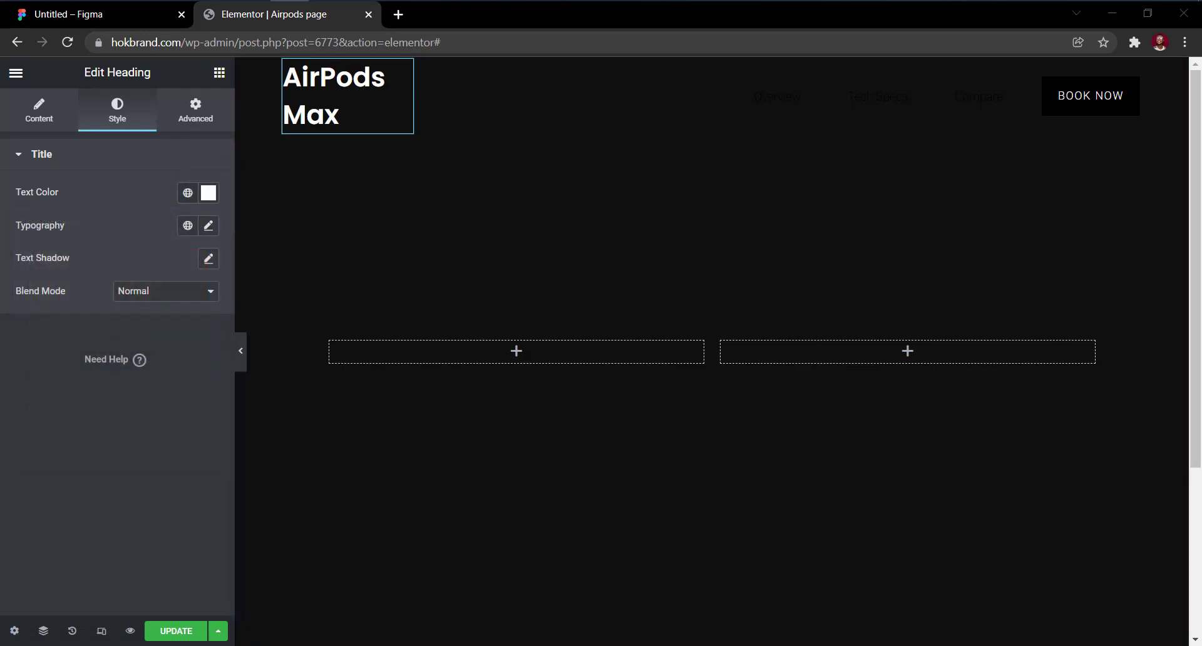
Set the AirPods Max heading's typography to Poppins, size 22 px and weight 600.
left_click(209, 226)
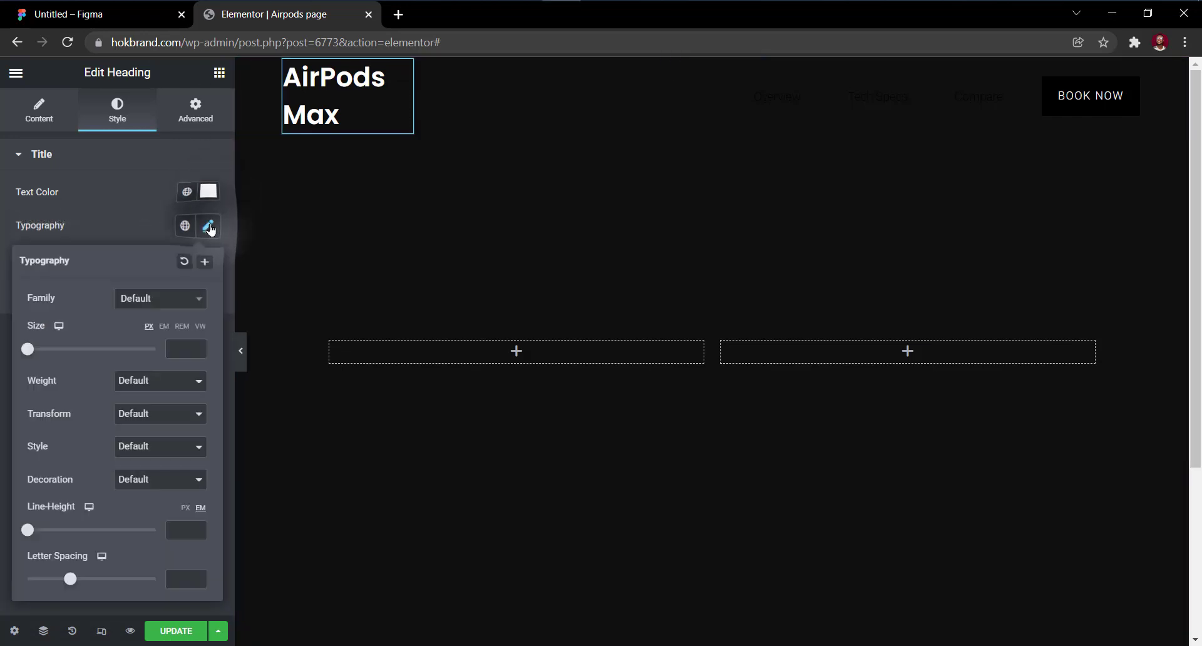
left_click(175, 349)
type("24")
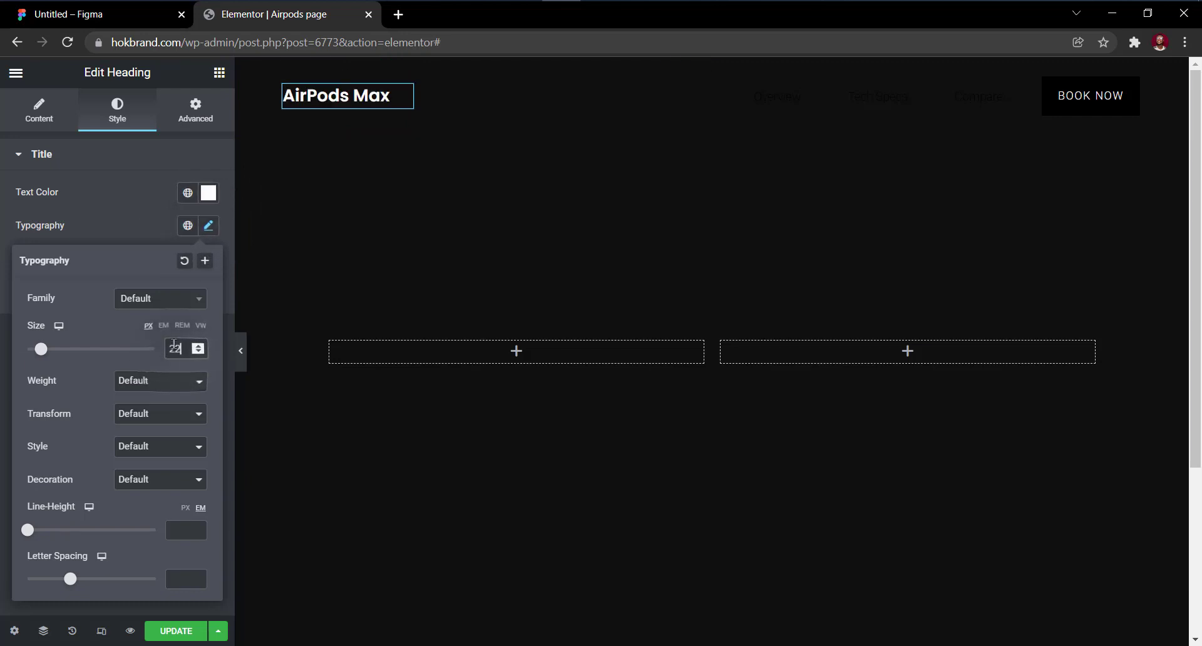
left_click(164, 299)
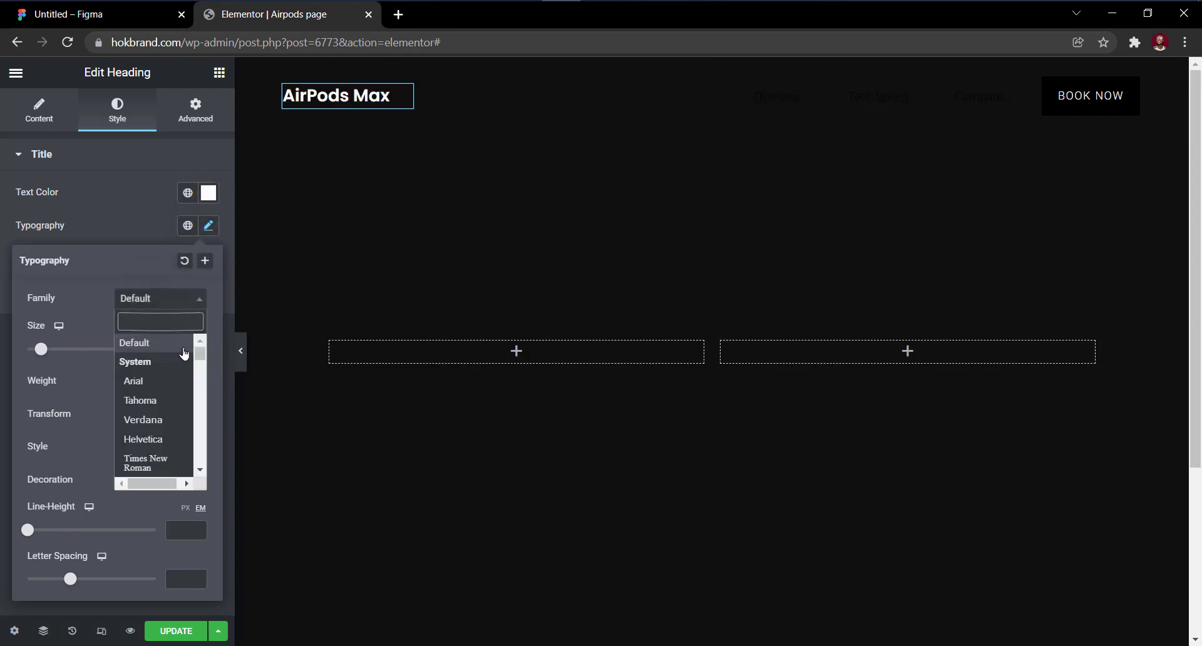
type("popp")
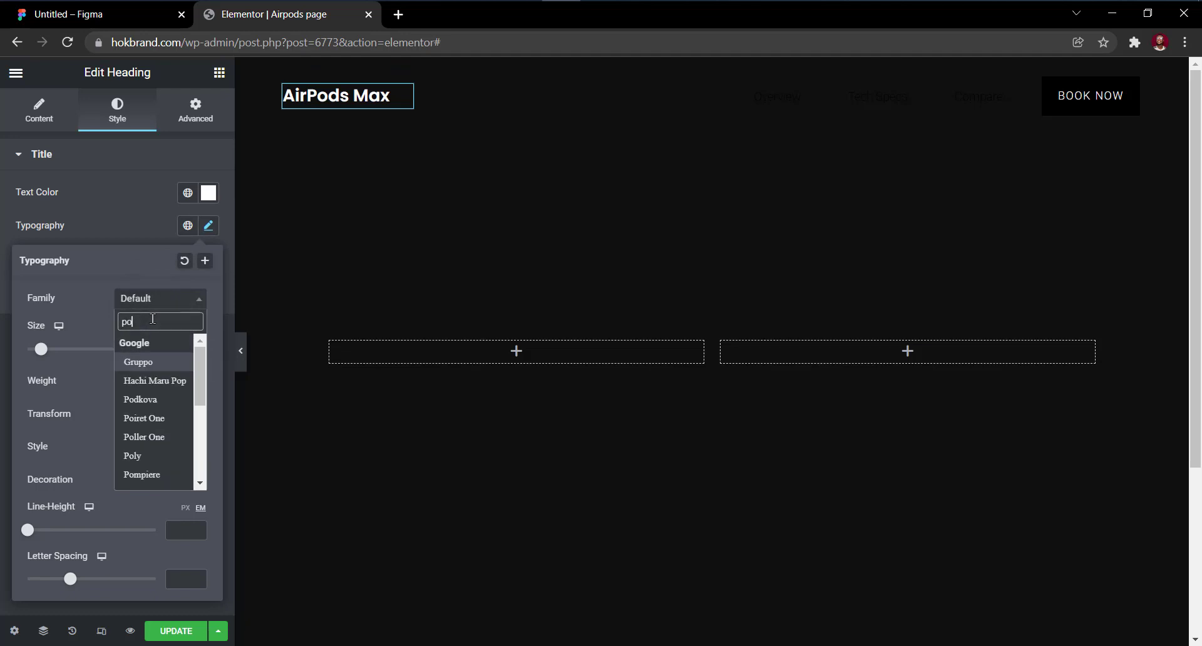
left_click(175, 363)
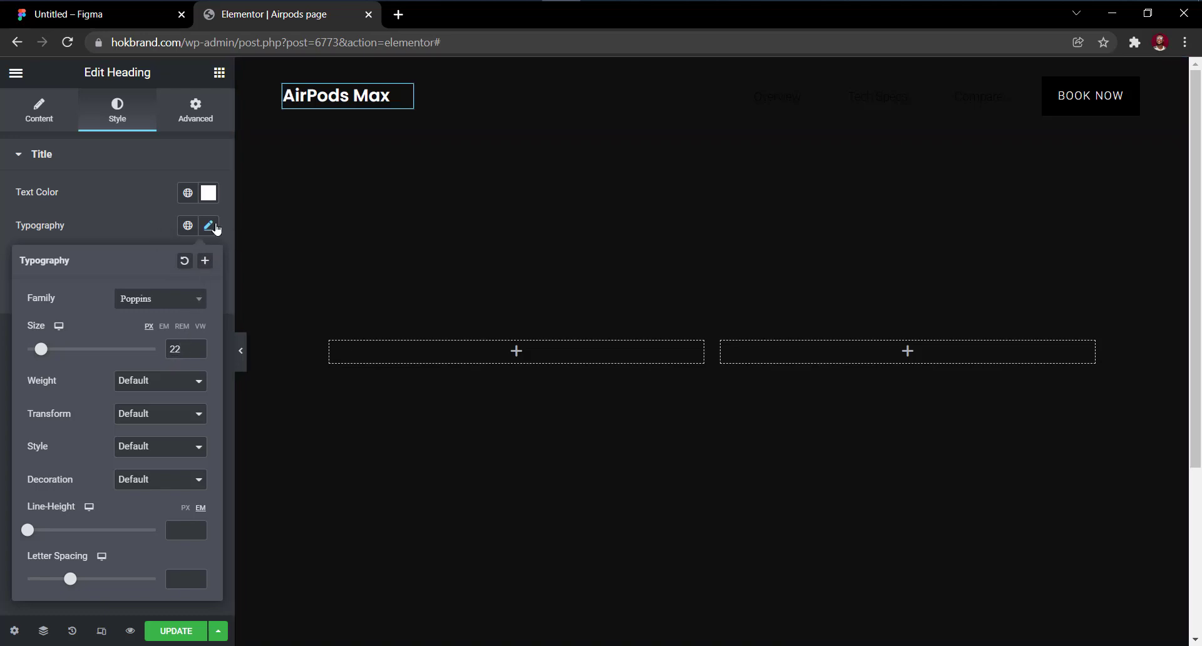
left_click(157, 384)
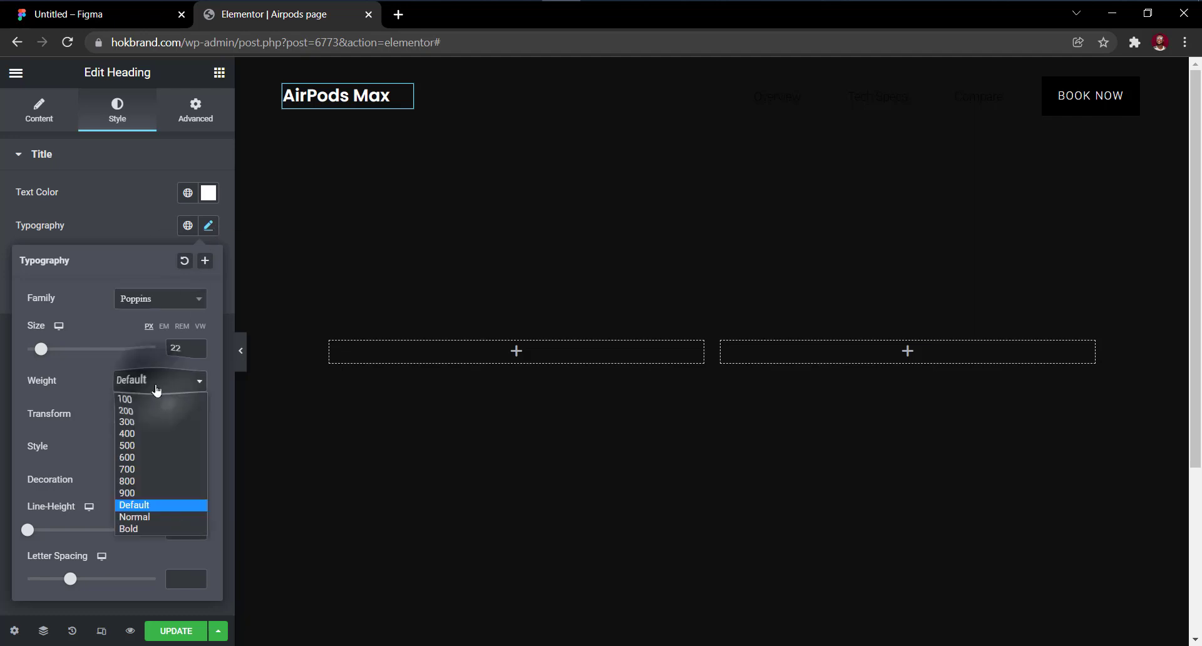
left_click(150, 459)
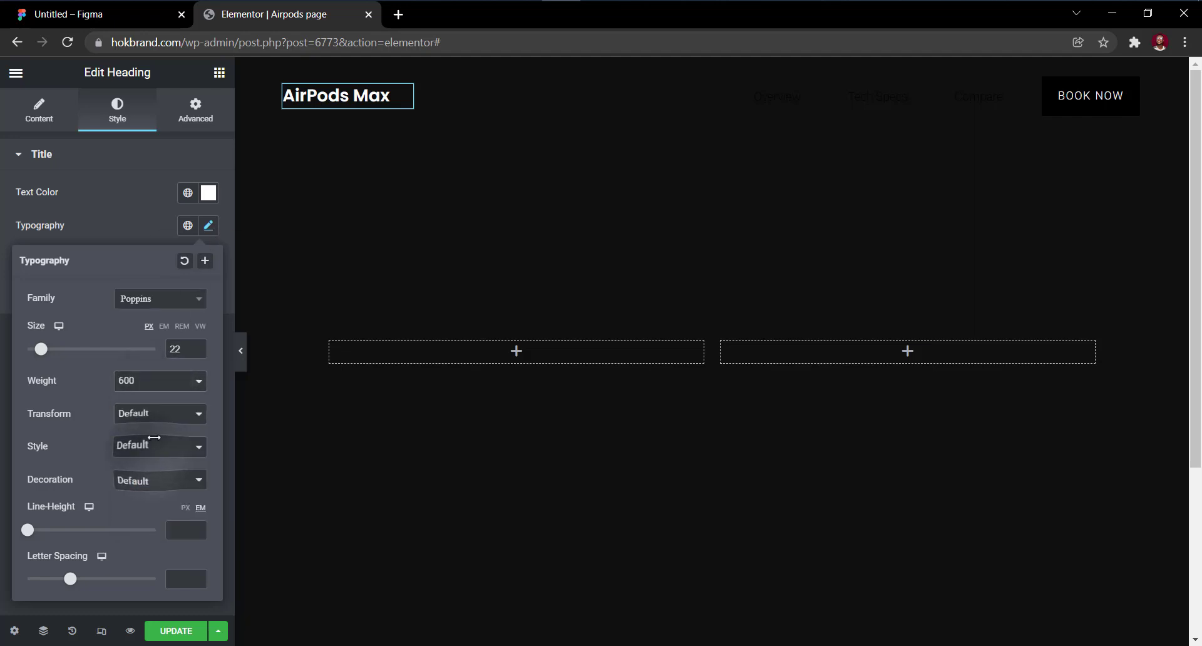
left_click(209, 227)
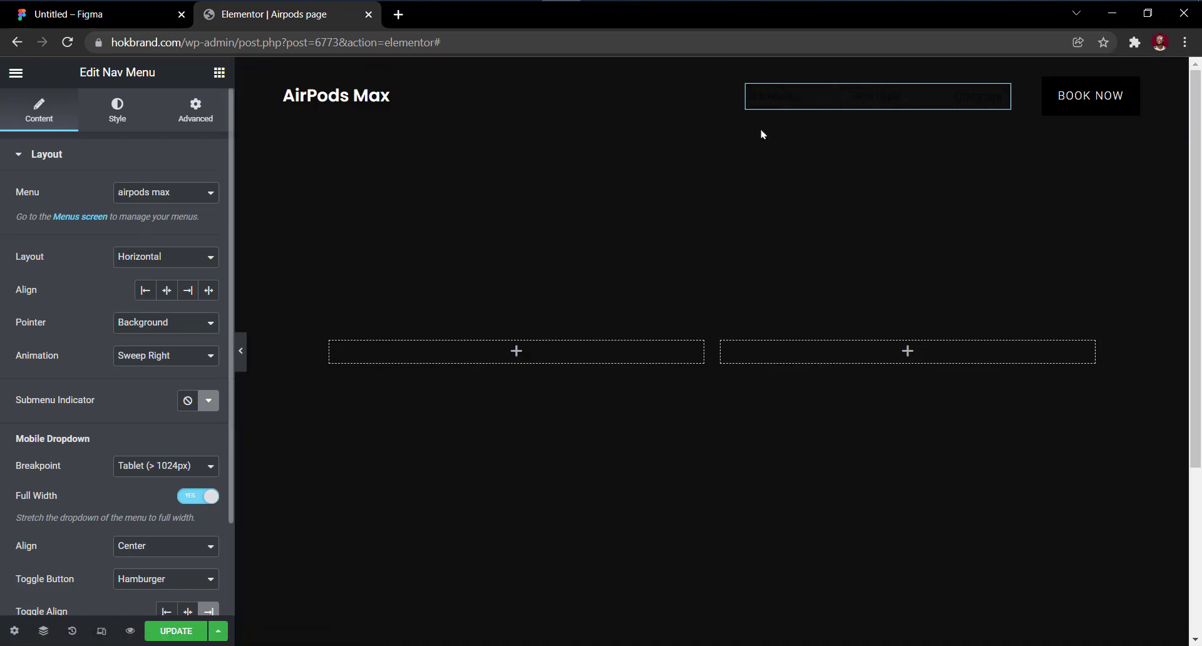
Set the header nav menu's pointer to None and its normal text color to white.
left_click(187, 338)
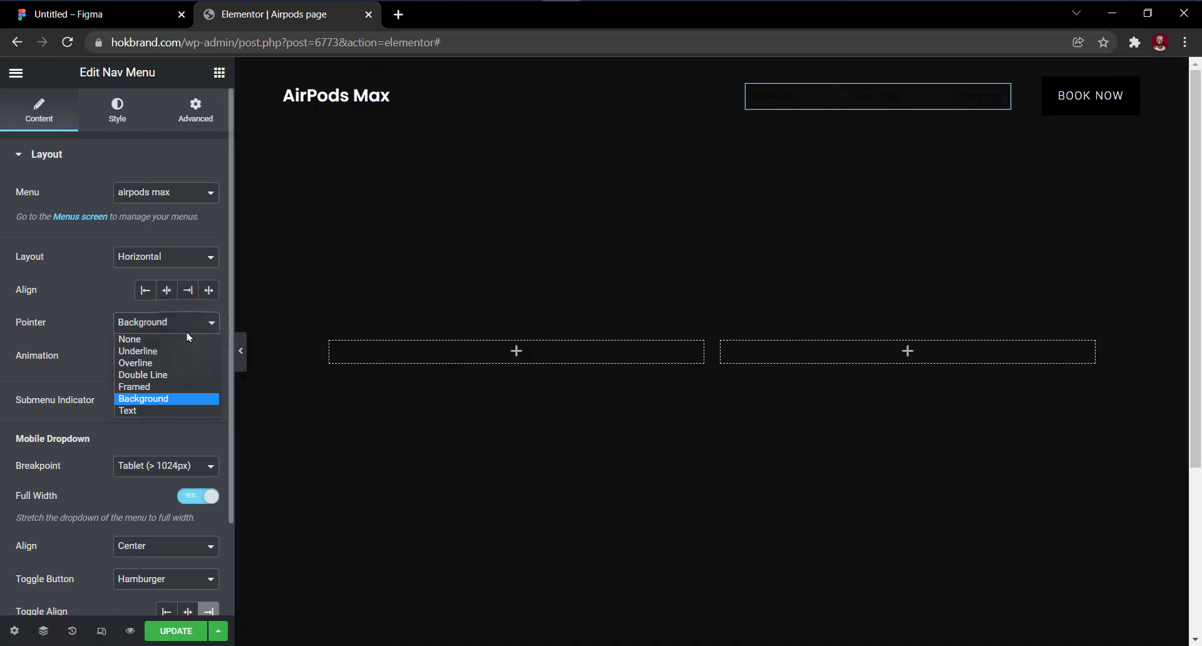
left_click(151, 343)
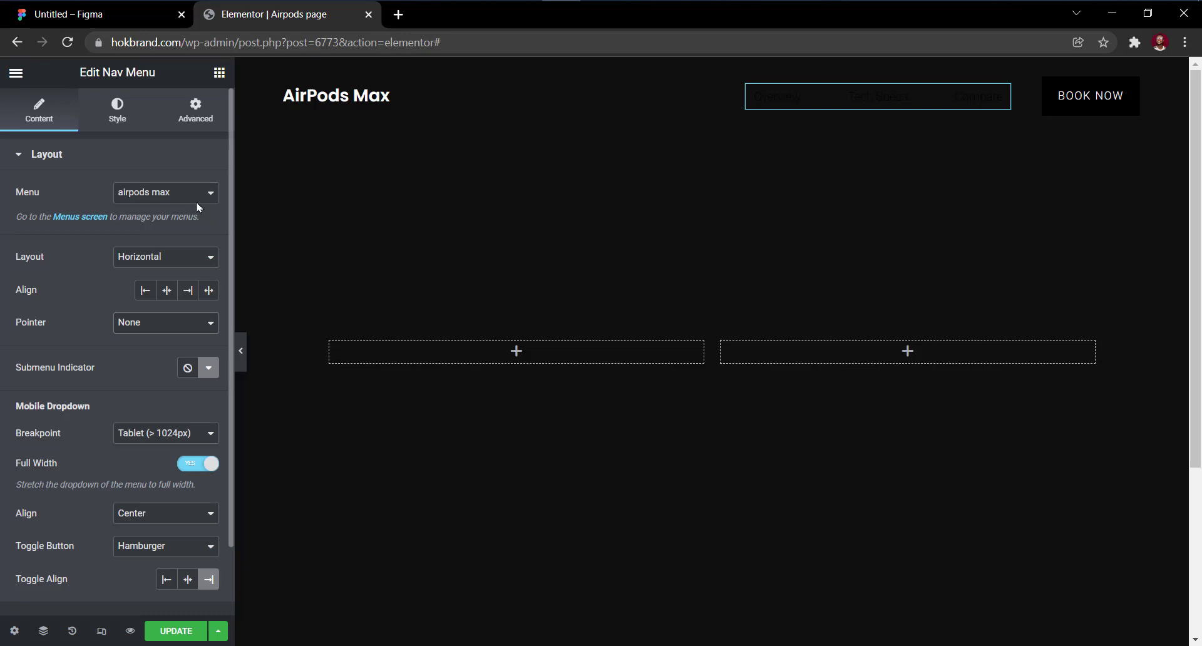
left_click(116, 109)
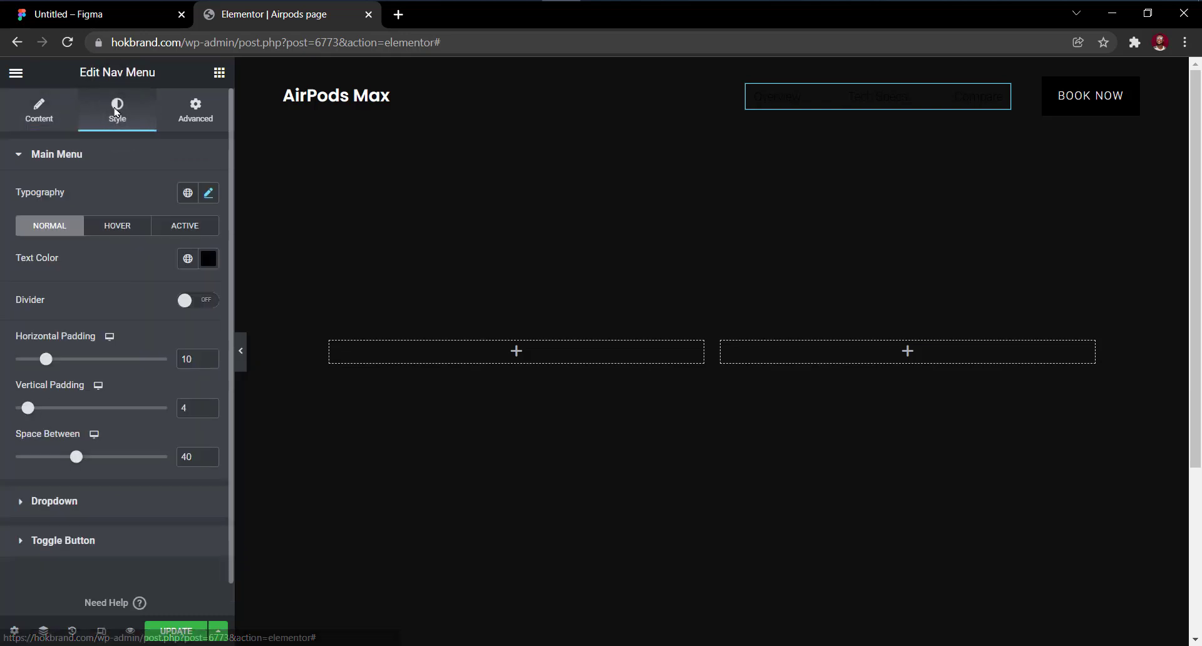
left_click(208, 258)
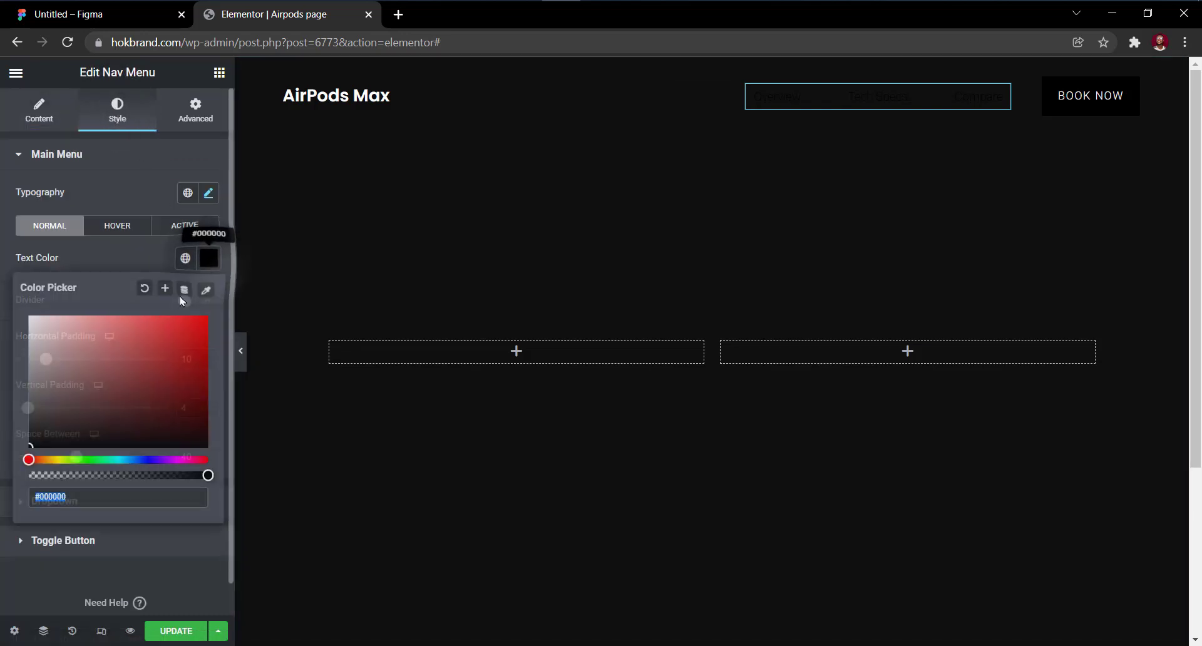
left_click_drag(86, 378, 29, 317)
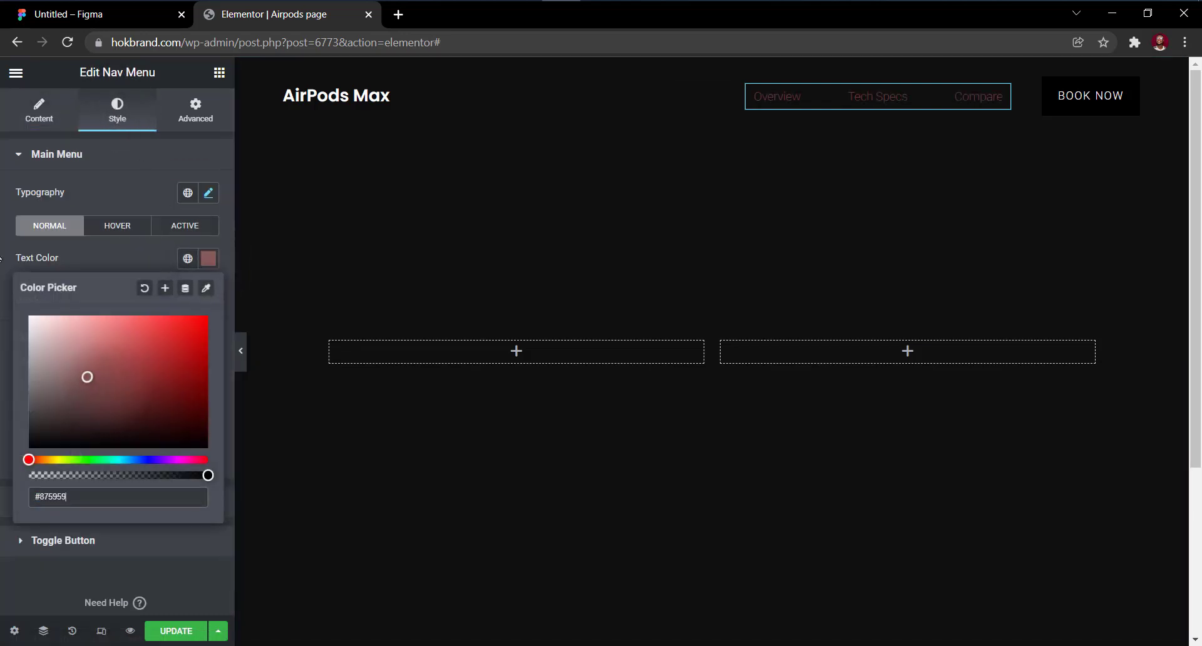
left_click(208, 259)
Set the nav menu's font to Poppins with weight 500 and the space between its items to 20.
left_click(209, 193)
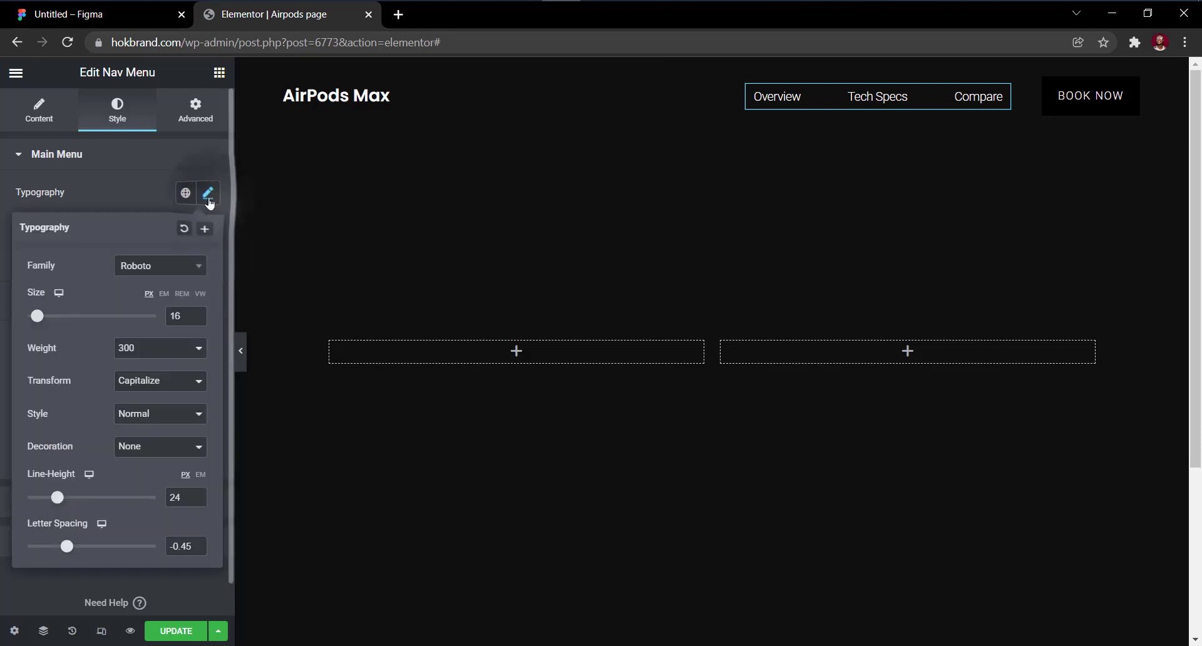
left_click(166, 274)
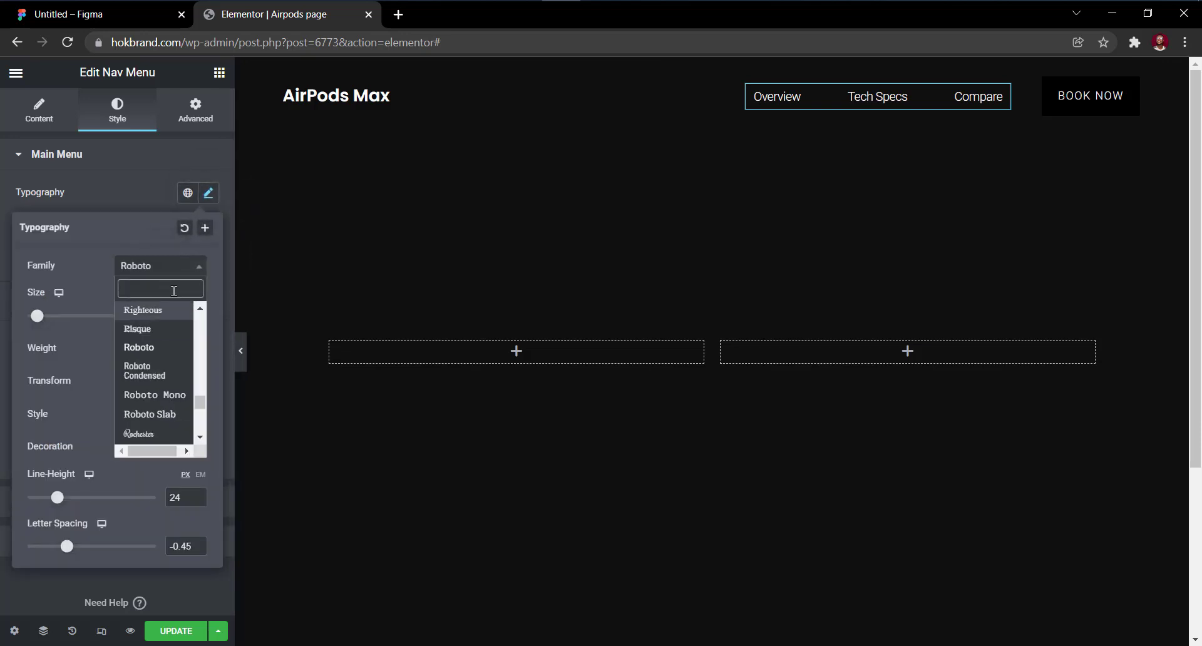
type("popp")
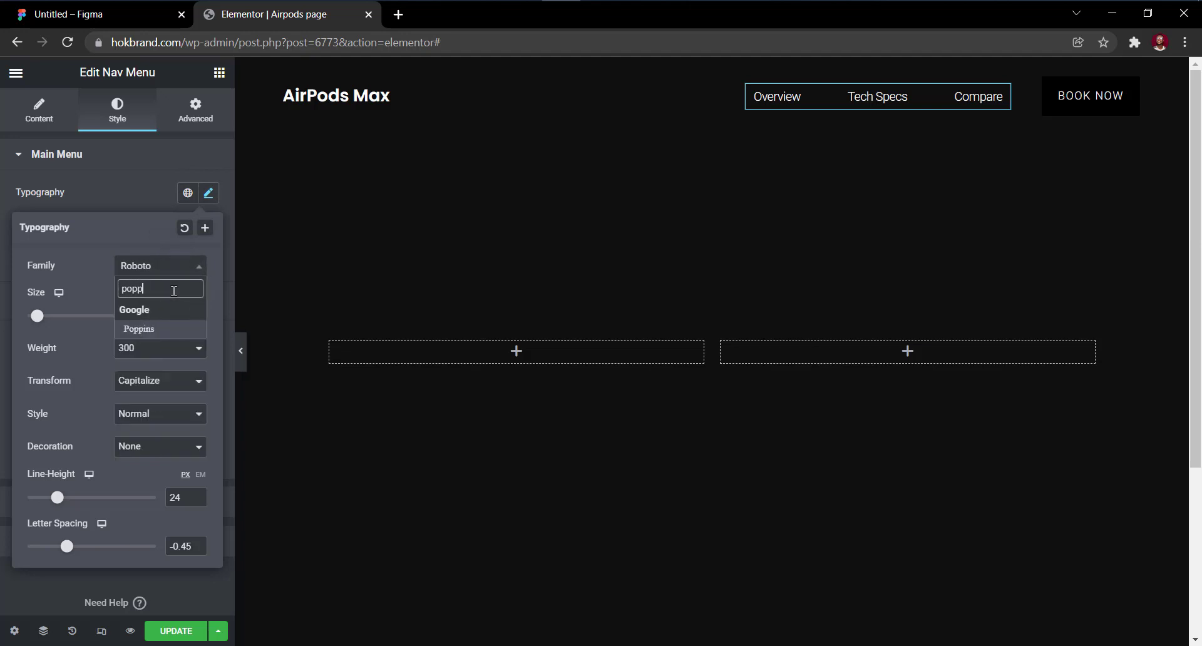
left_click(174, 326)
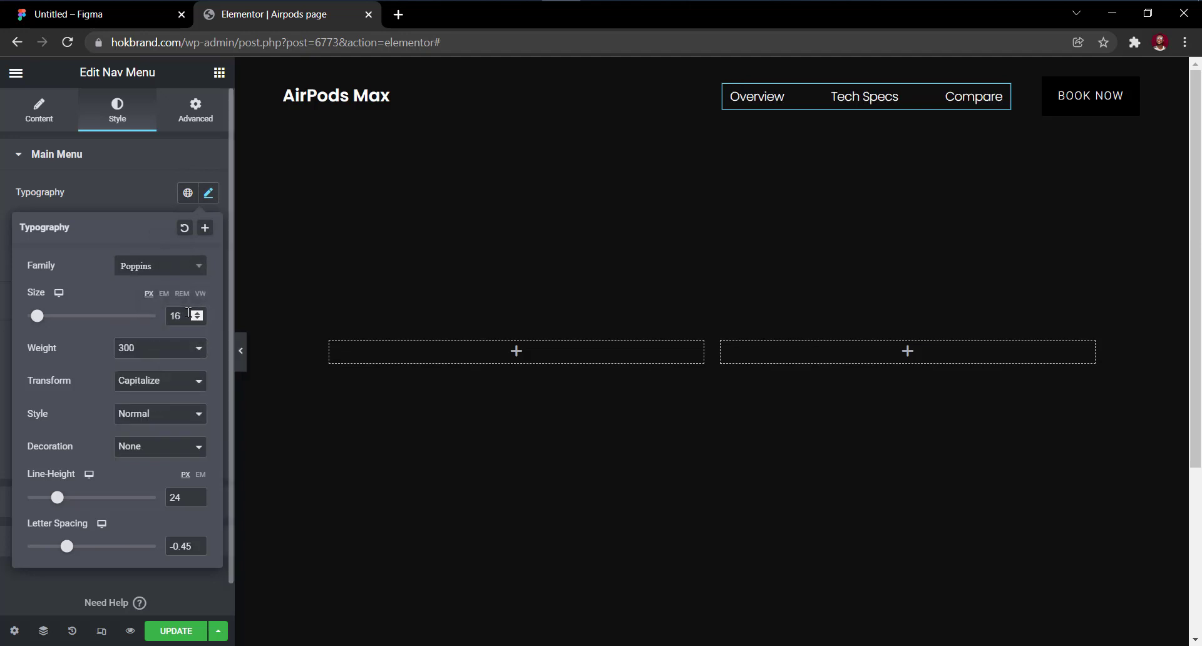
left_click(174, 355)
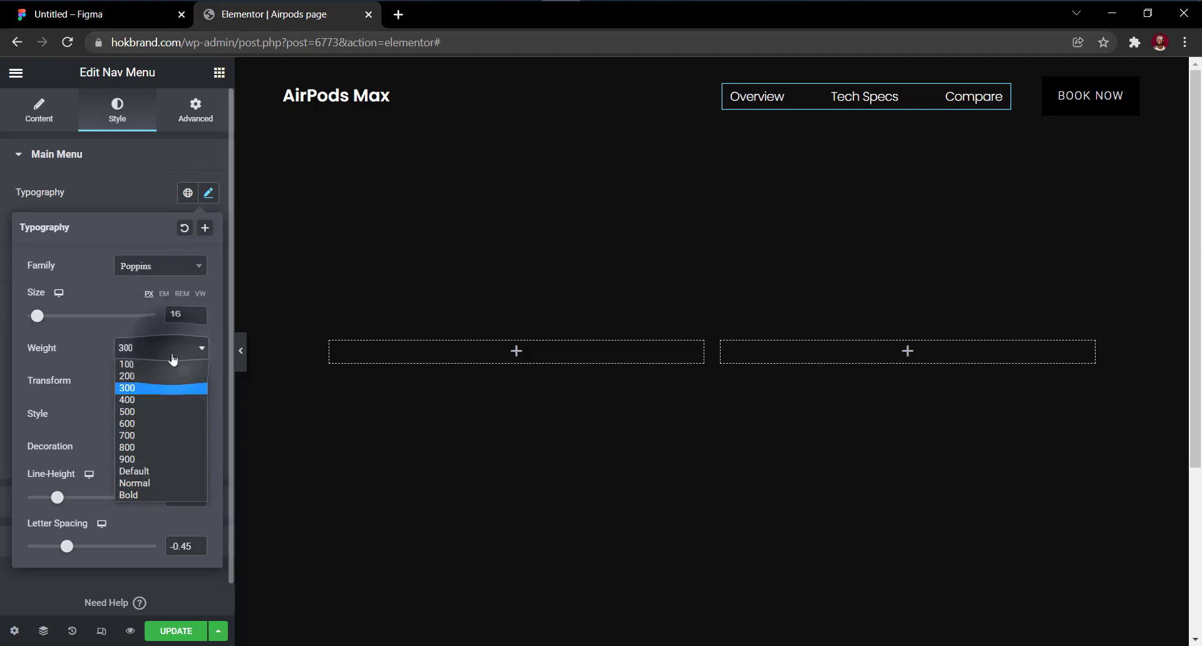
left_click(175, 416)
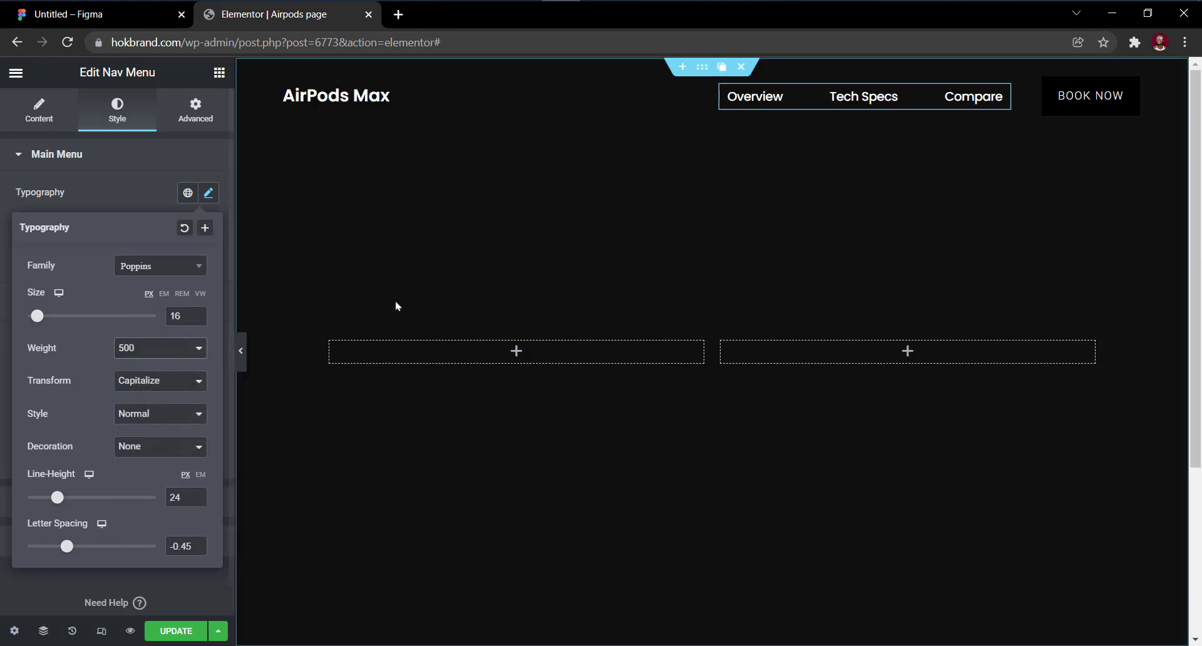
left_click(211, 195)
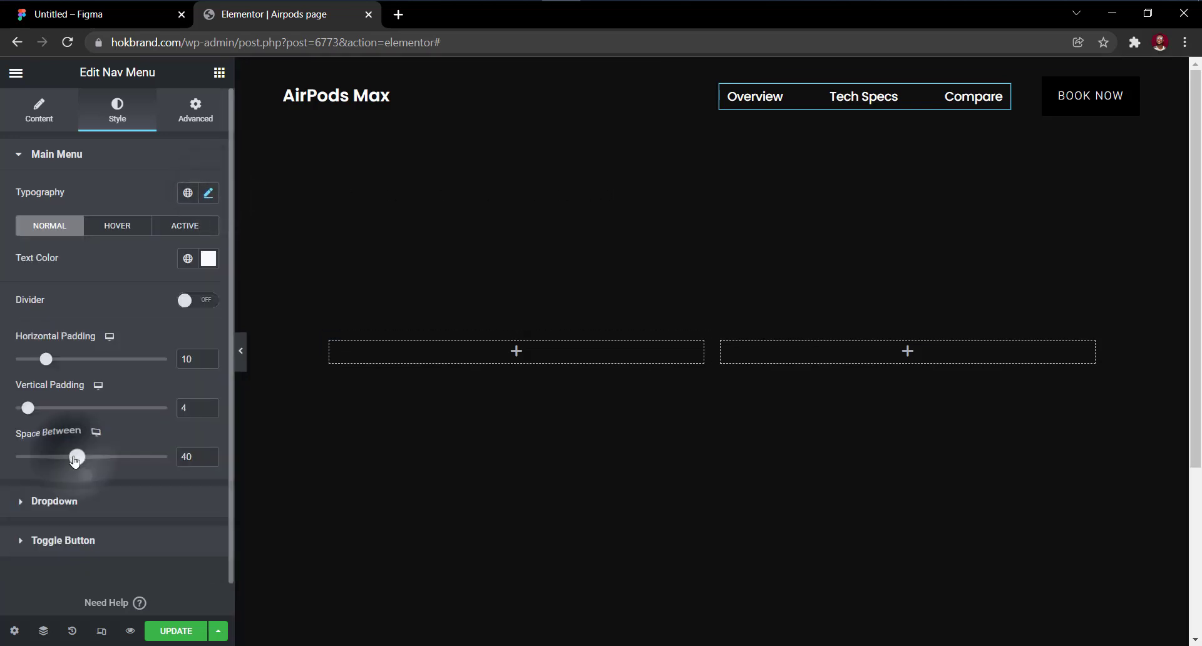
left_click_drag(75, 460, 44, 453)
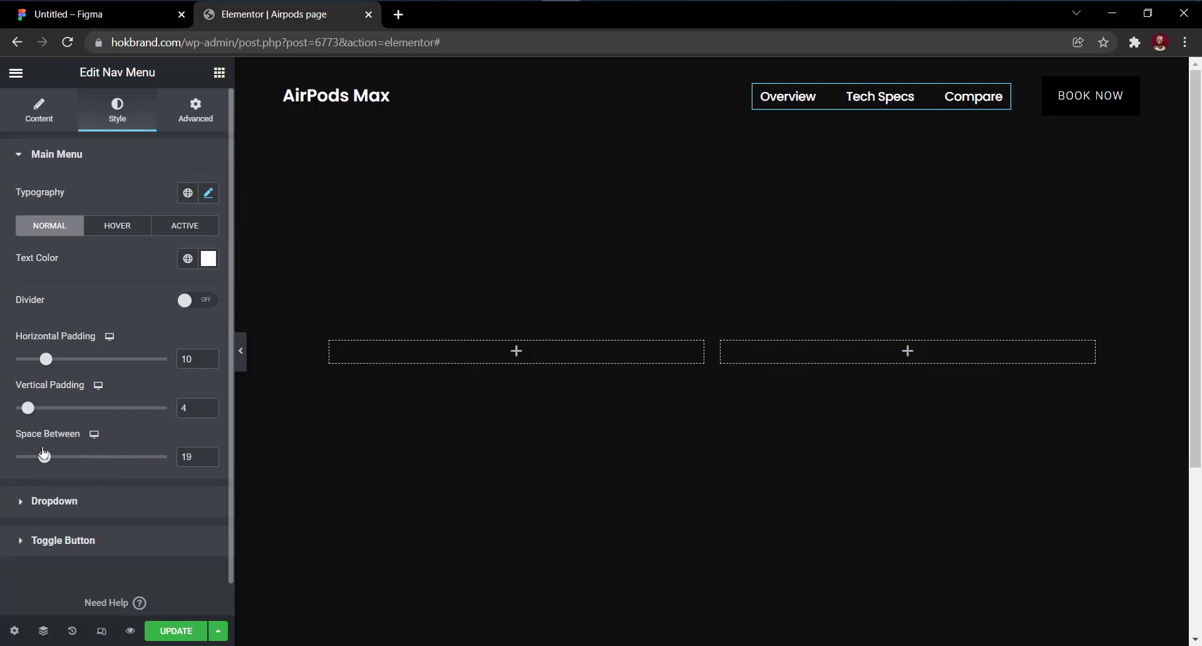
left_click_drag(43, 453, 44, 452)
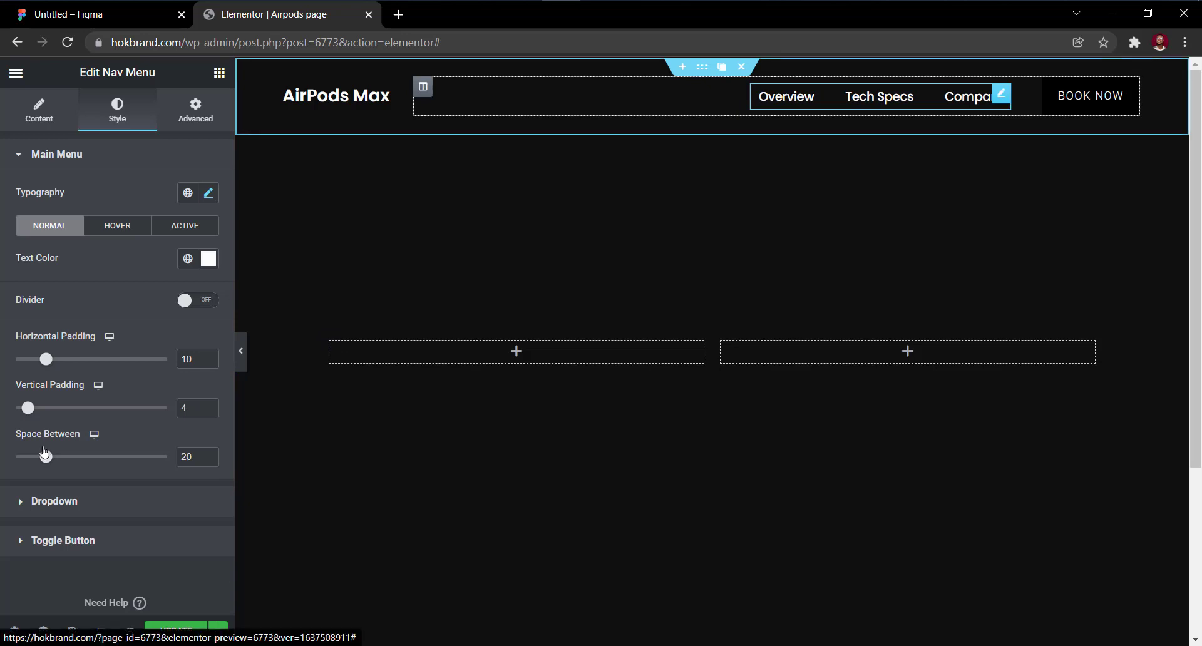
Set the nav menu's hover text color to light gray #CECECE.
left_click(110, 230)
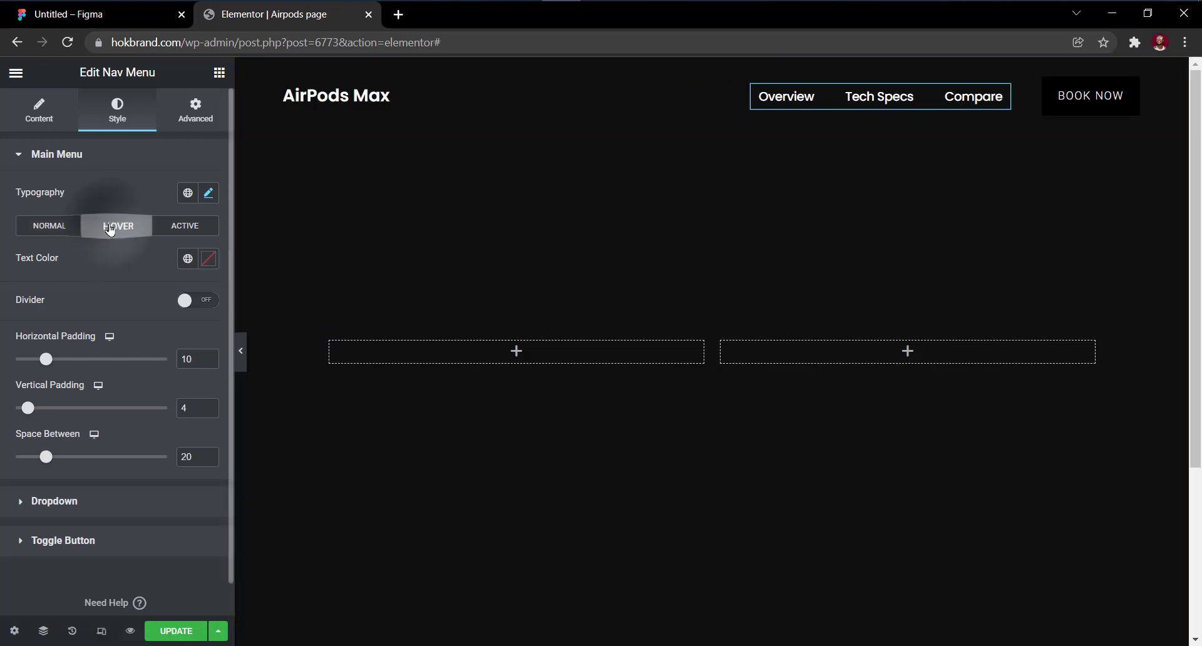
left_click(208, 259)
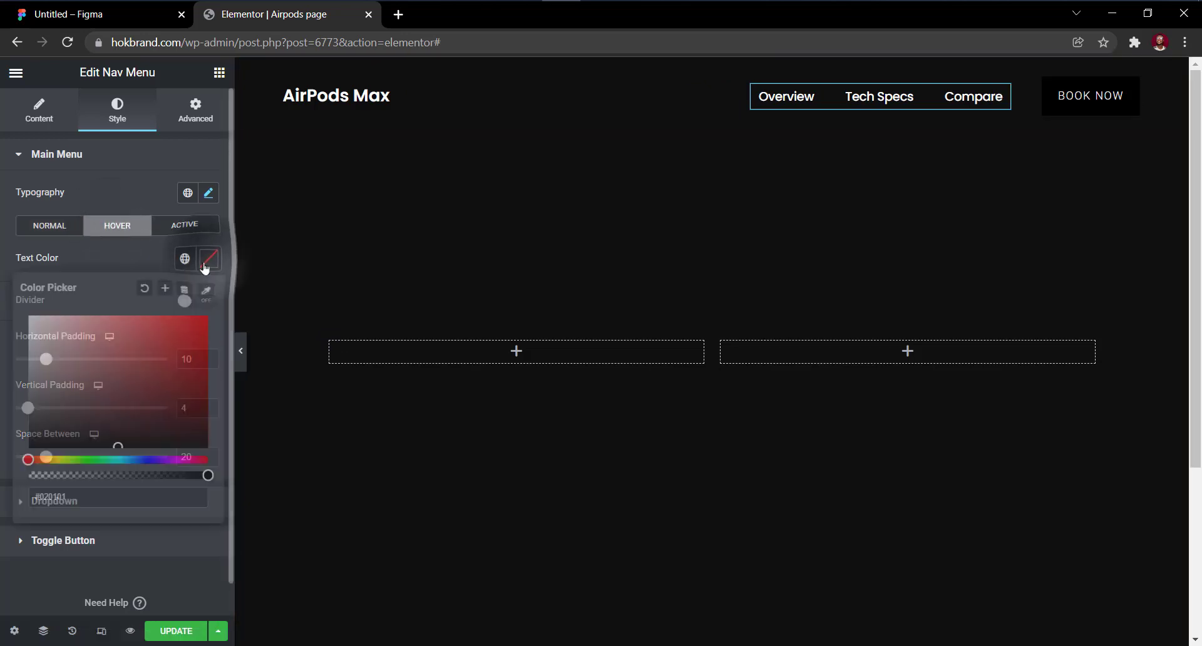
left_click_drag(115, 356, 1, 269)
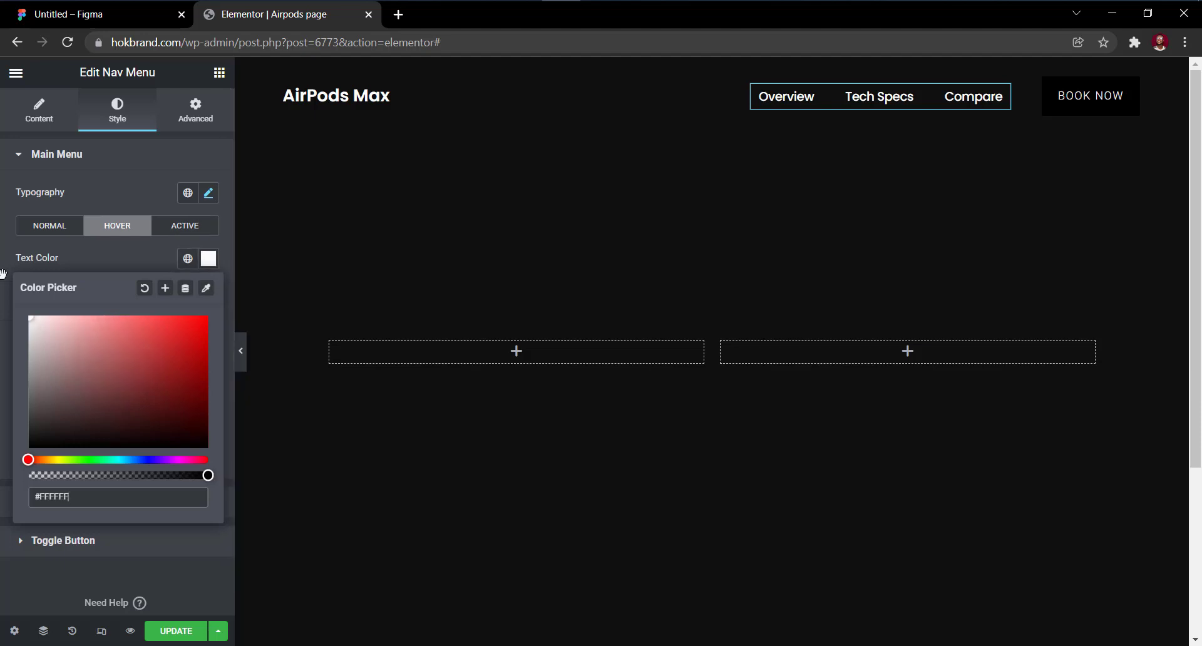
left_click_drag(30, 322, 34, 338)
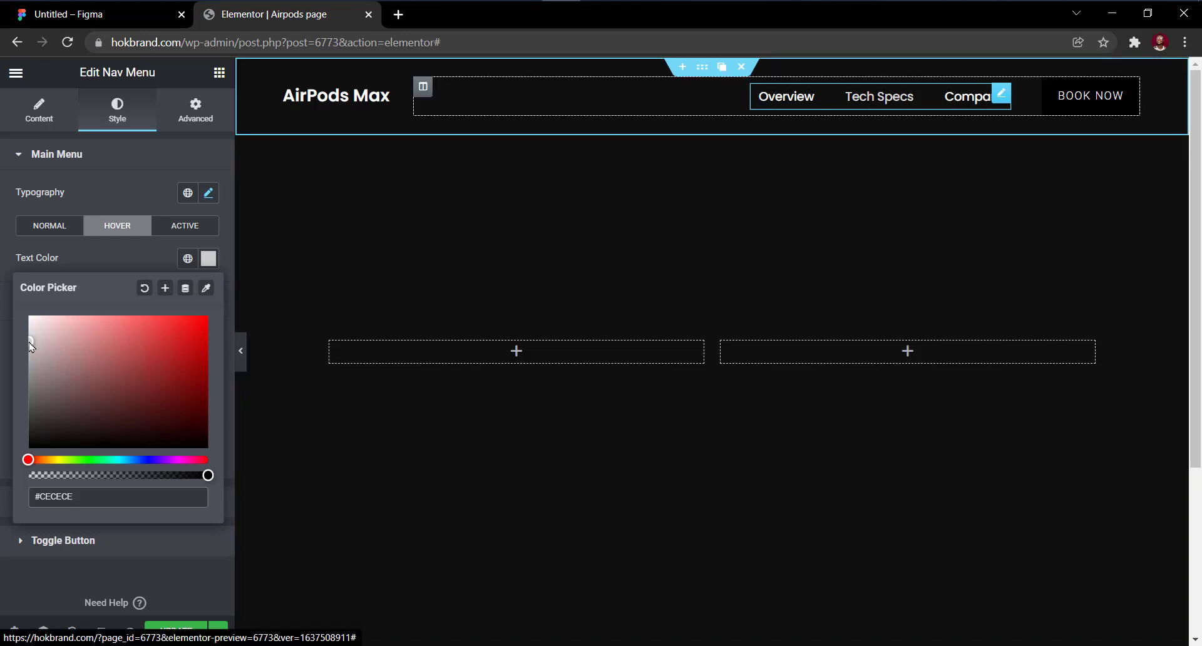
left_click(106, 226)
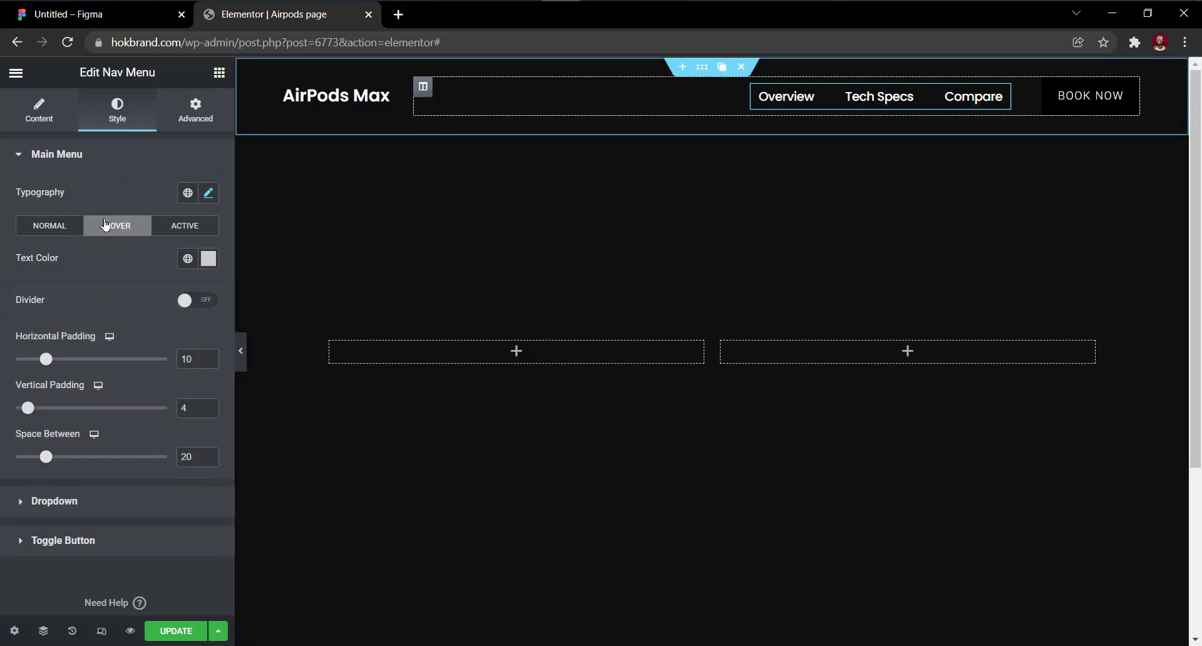
Change the header button's text to "Buy Now".
left_click(1112, 94)
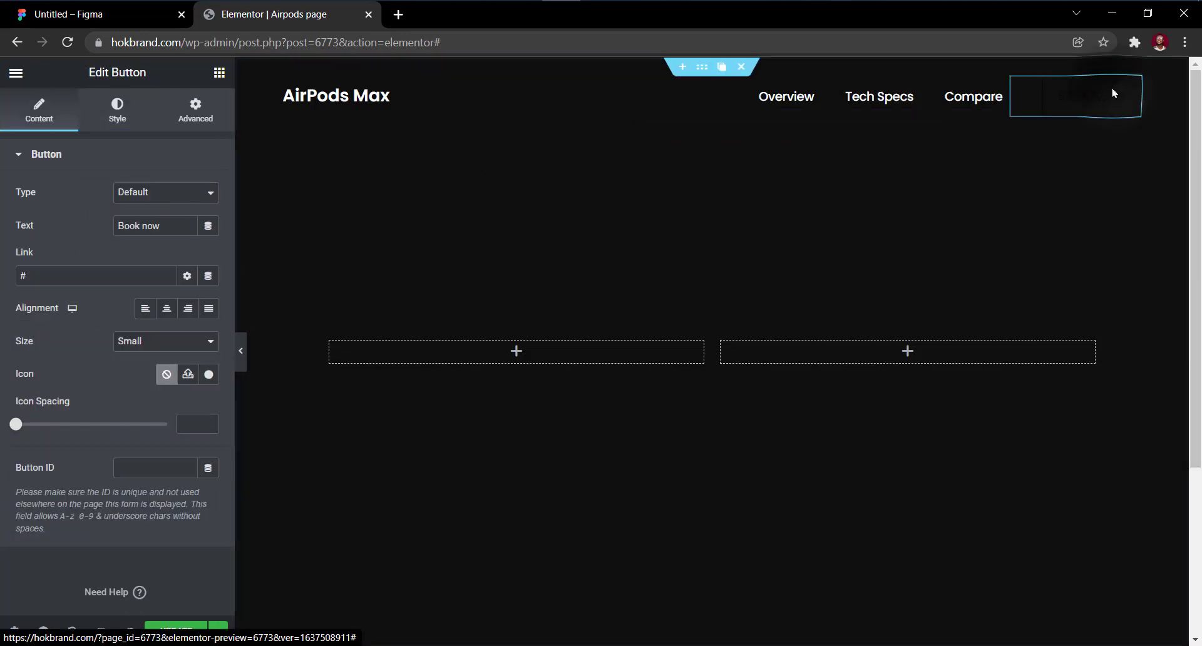
double_click(145, 226)
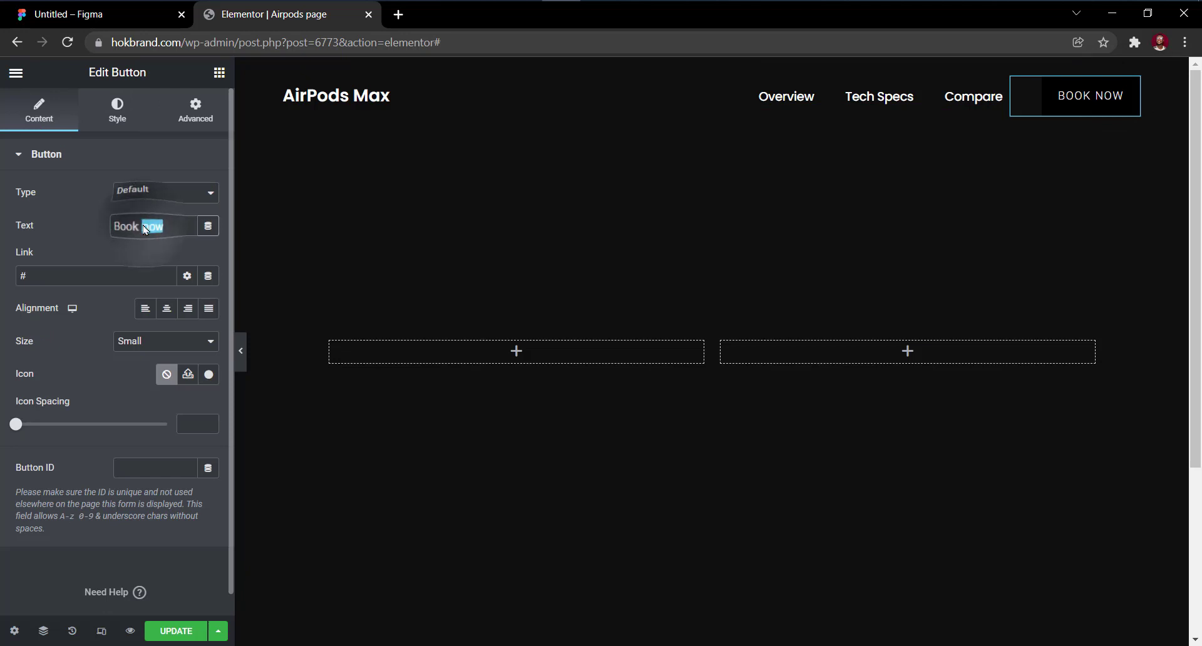
key("ctrl+a")
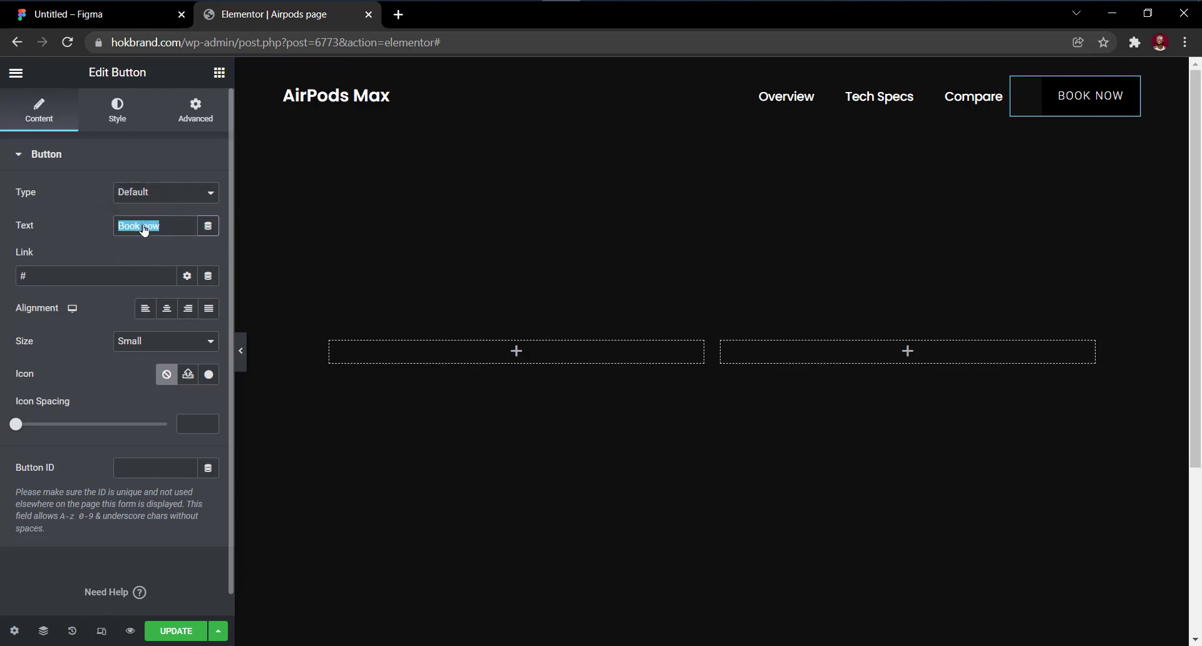
type("Buy Now")
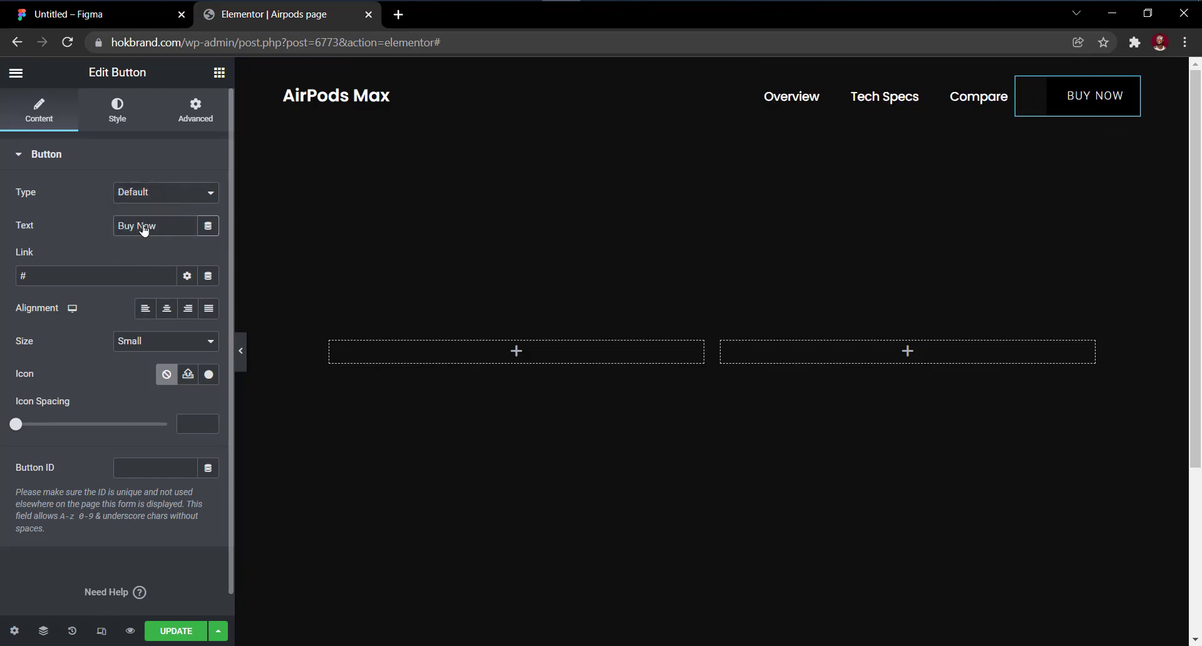
Switch to the Figma design and copy the fill color 147CE5 from the nav menu's Buy Now button shape.
left_click(121, 122)
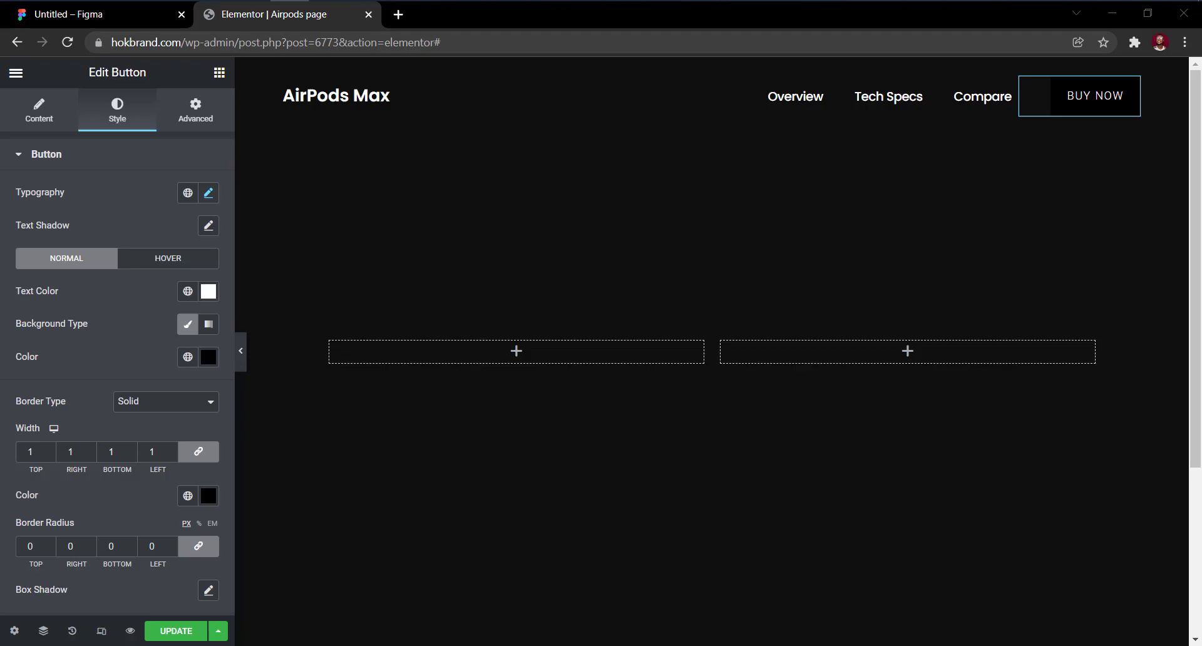
left_click(148, 15)
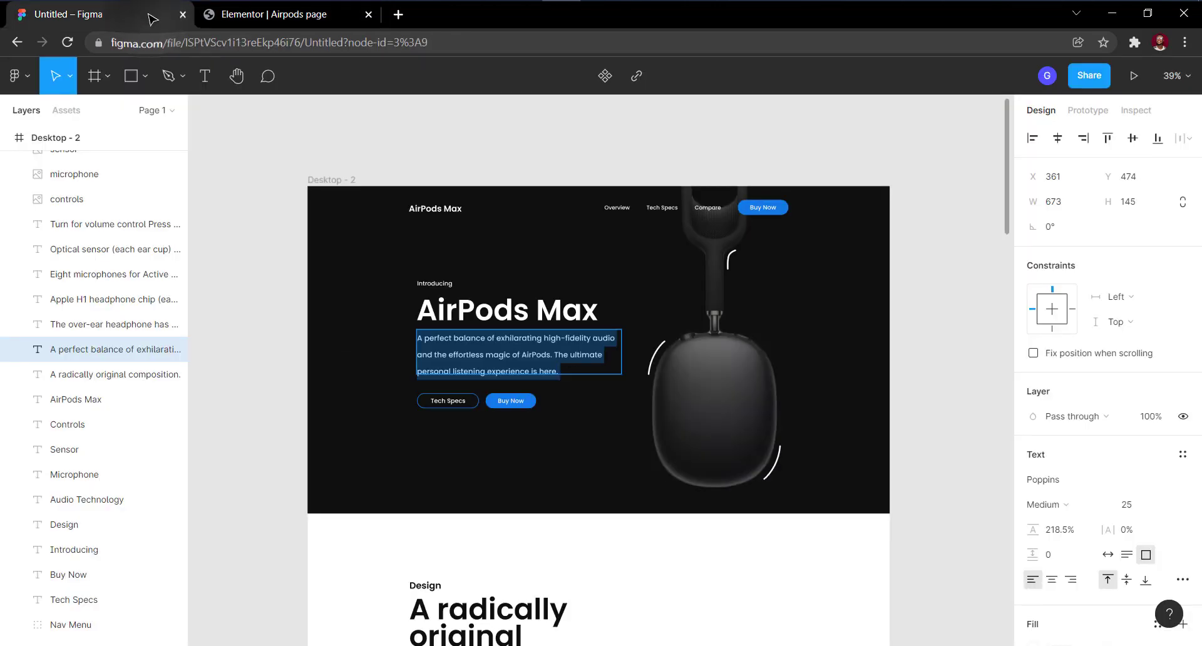
key("Escape")
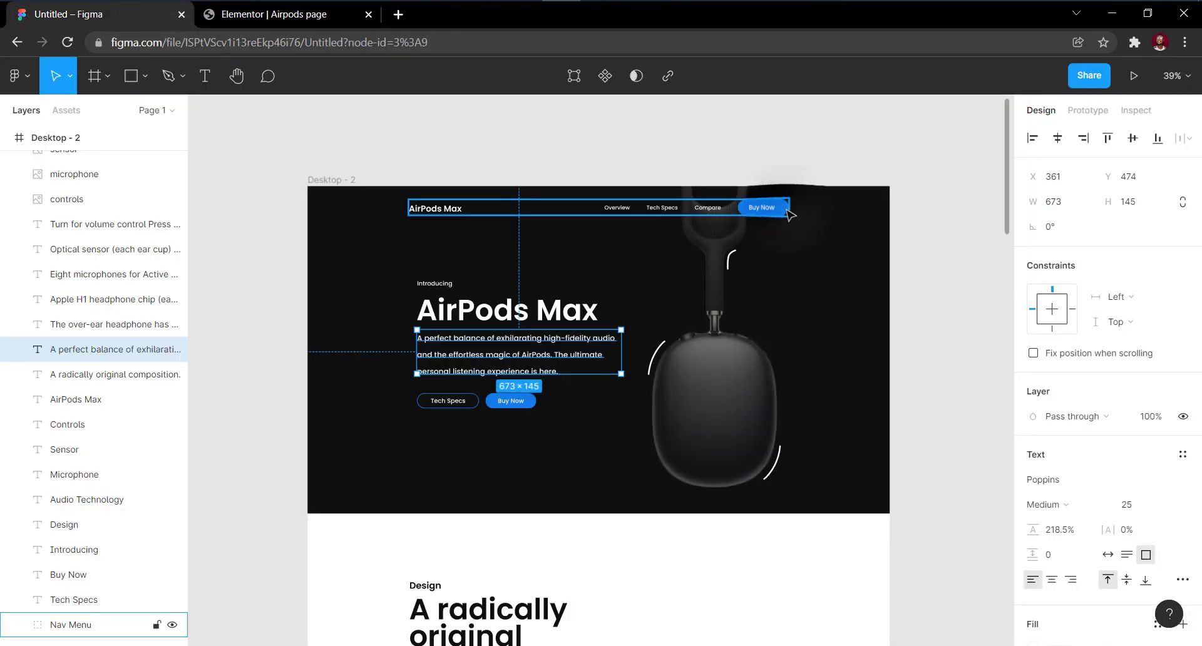
left_click(781, 215)
left_click(781, 211)
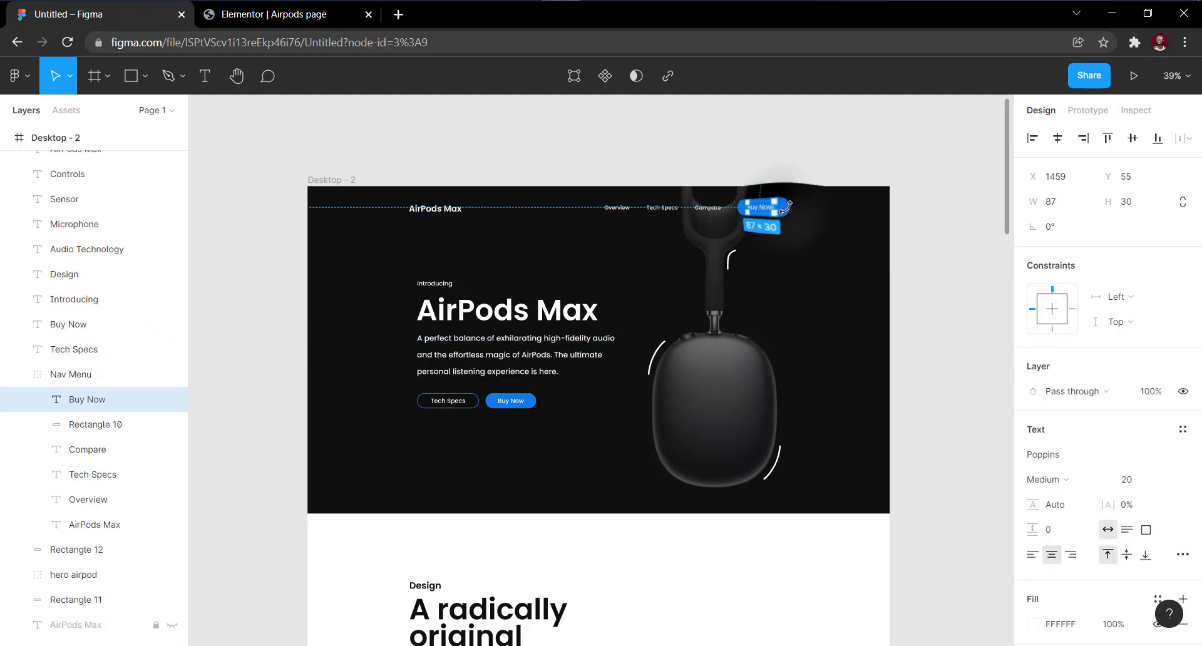
scroll(789, 214, "up", 1)
scroll(790, 213, "up", 3)
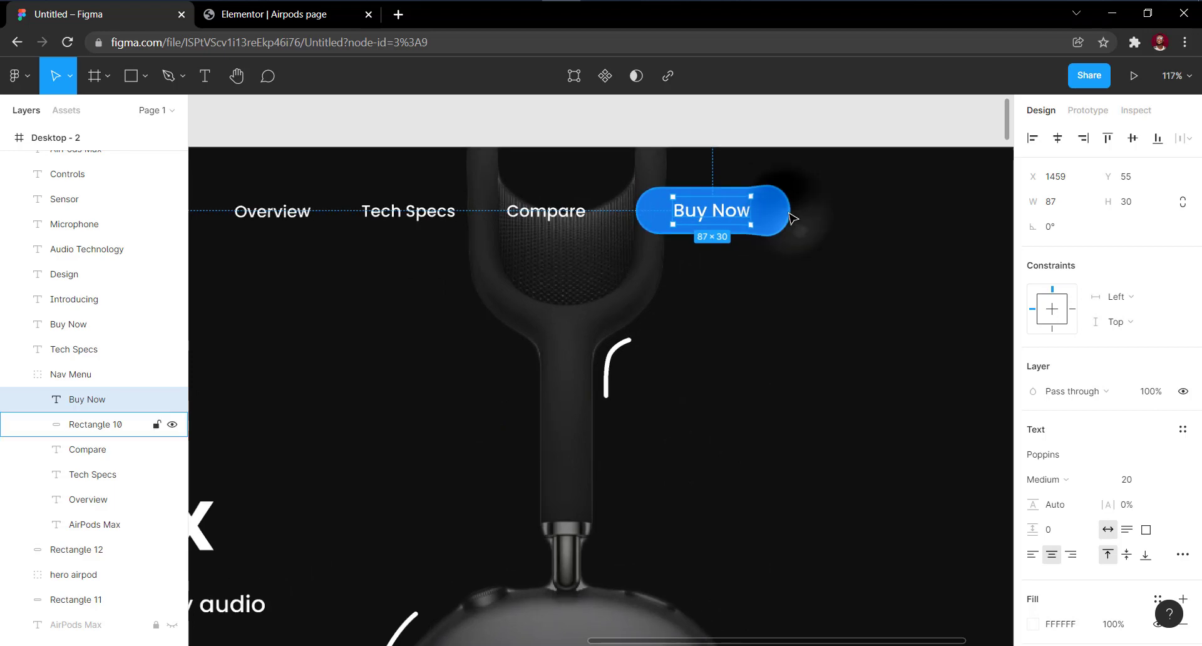
double_click(777, 219)
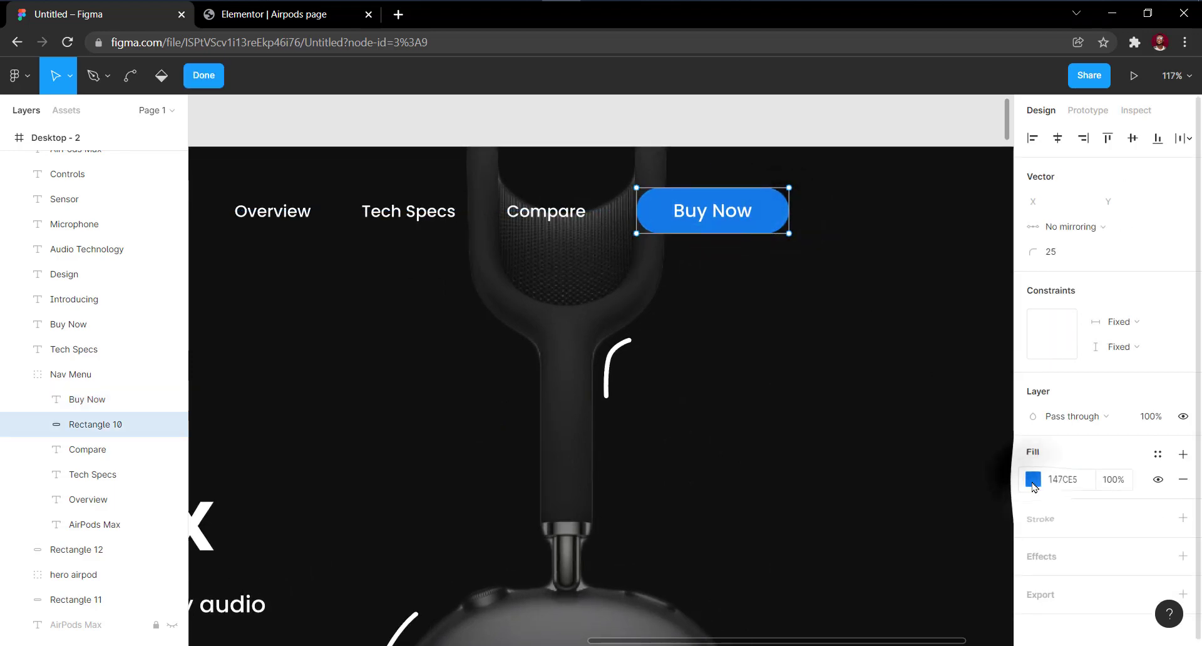
left_click(1033, 479)
left_click(907, 508)
key("ctrl+c")
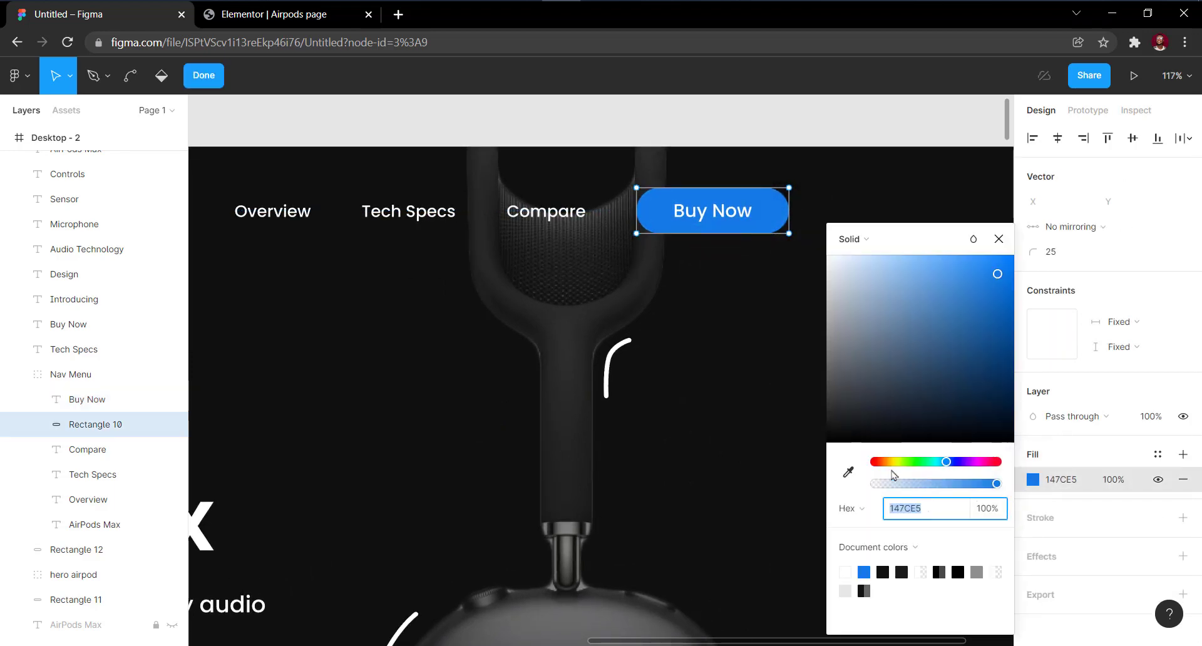
Switch back to Elementor and set the Buy Now button's normal background color to the copied #147CE5.
left_click(312, 14)
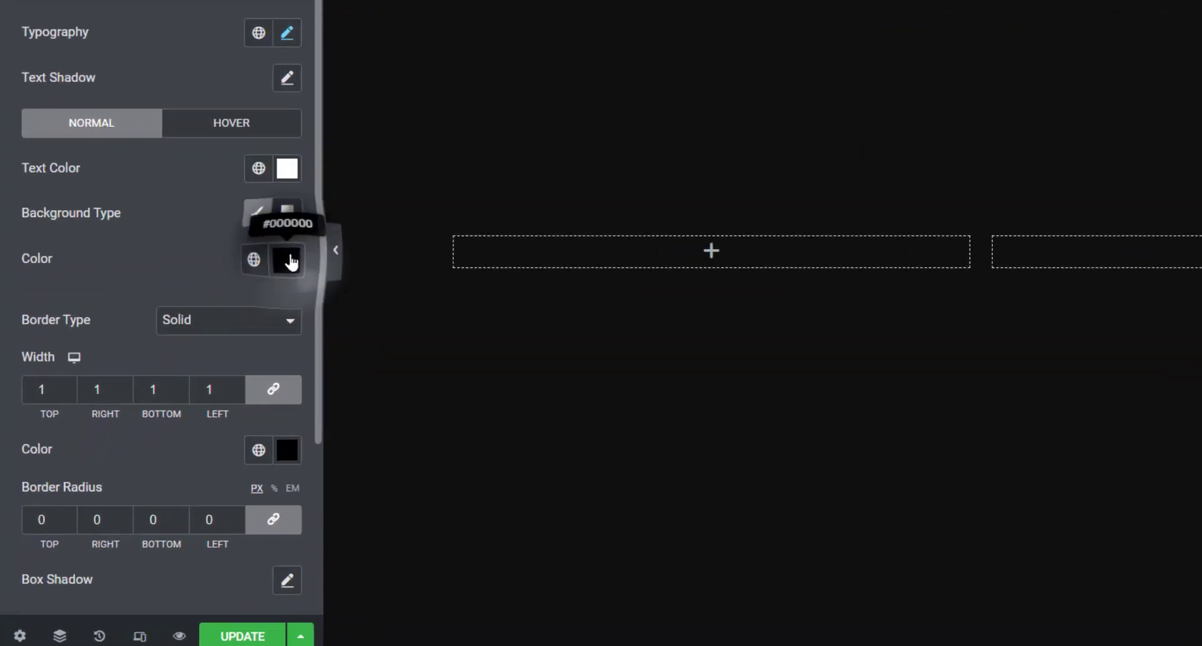
left_click(290, 262)
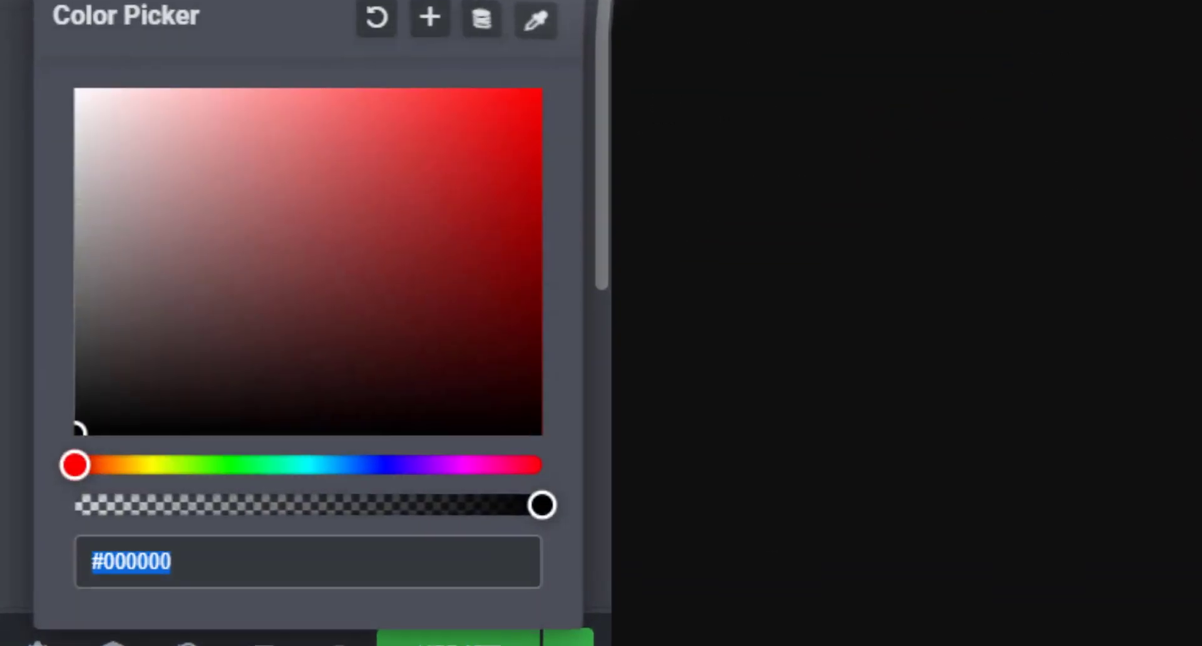
key("ctrl+v")
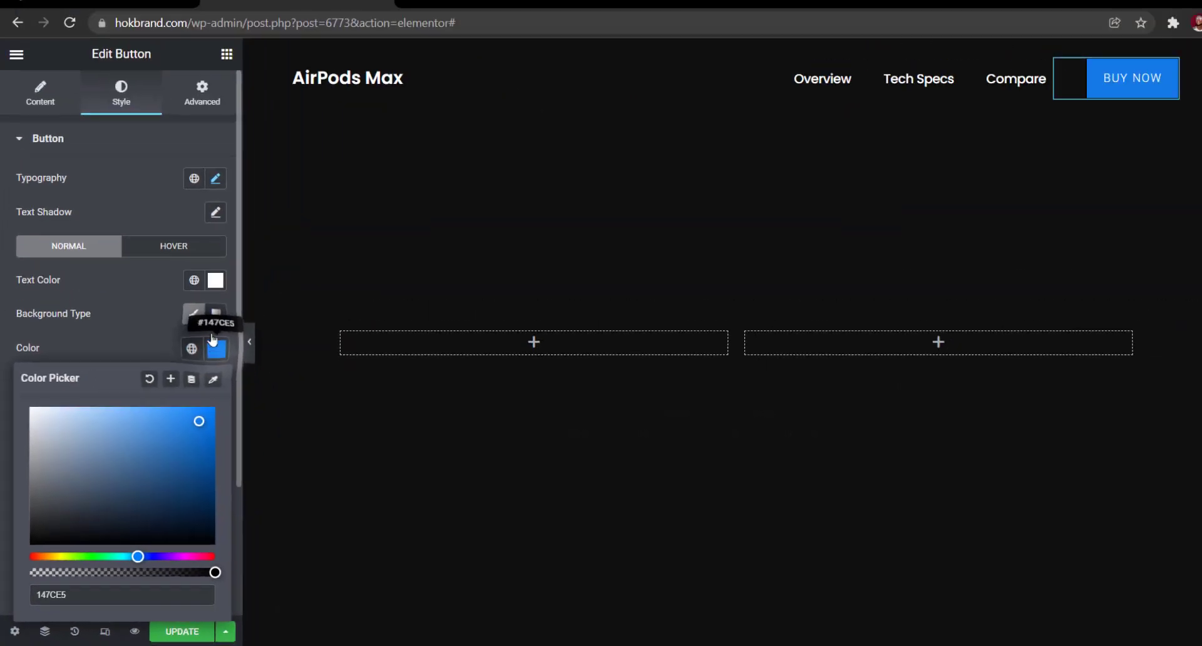
left_click(208, 303)
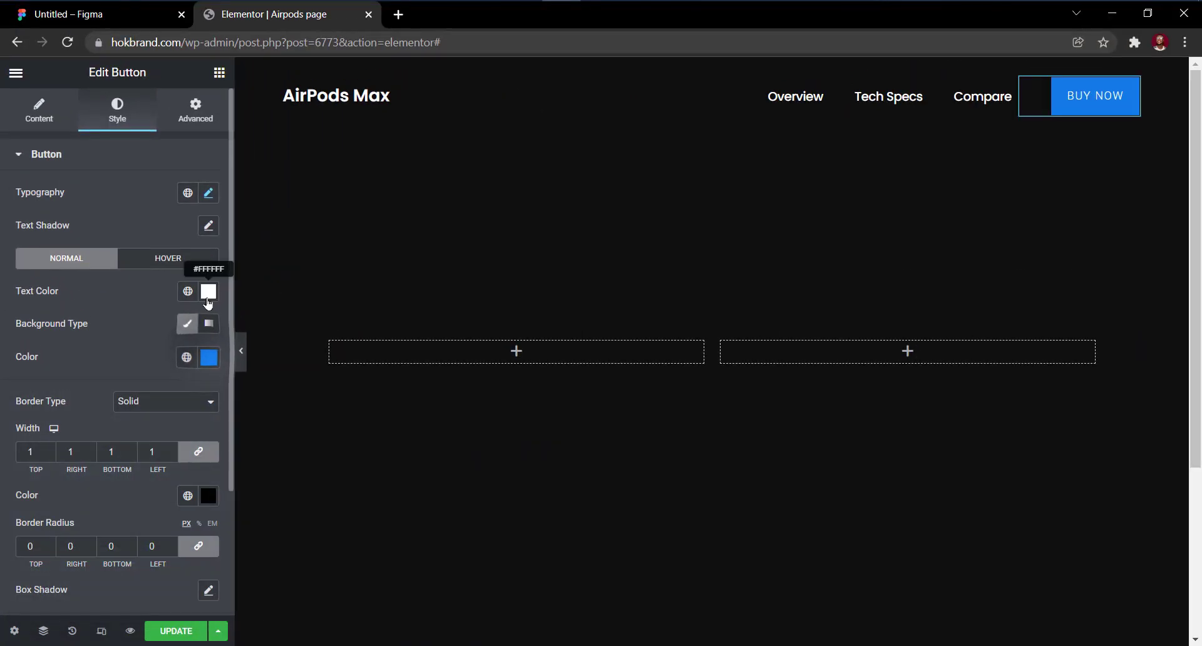
Set the Buy Now button's hover background to #1663B1, a darker shade of the copied blue.
left_click(170, 261)
left_click(208, 359)
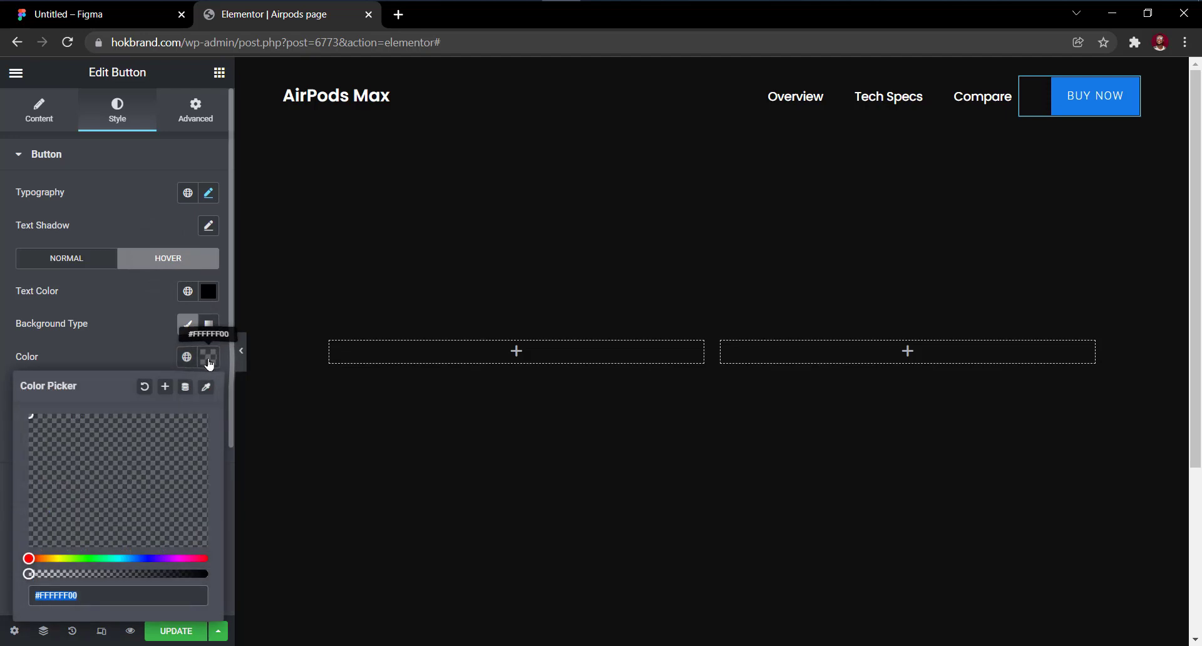
key("ctrl+v")
left_click(188, 433)
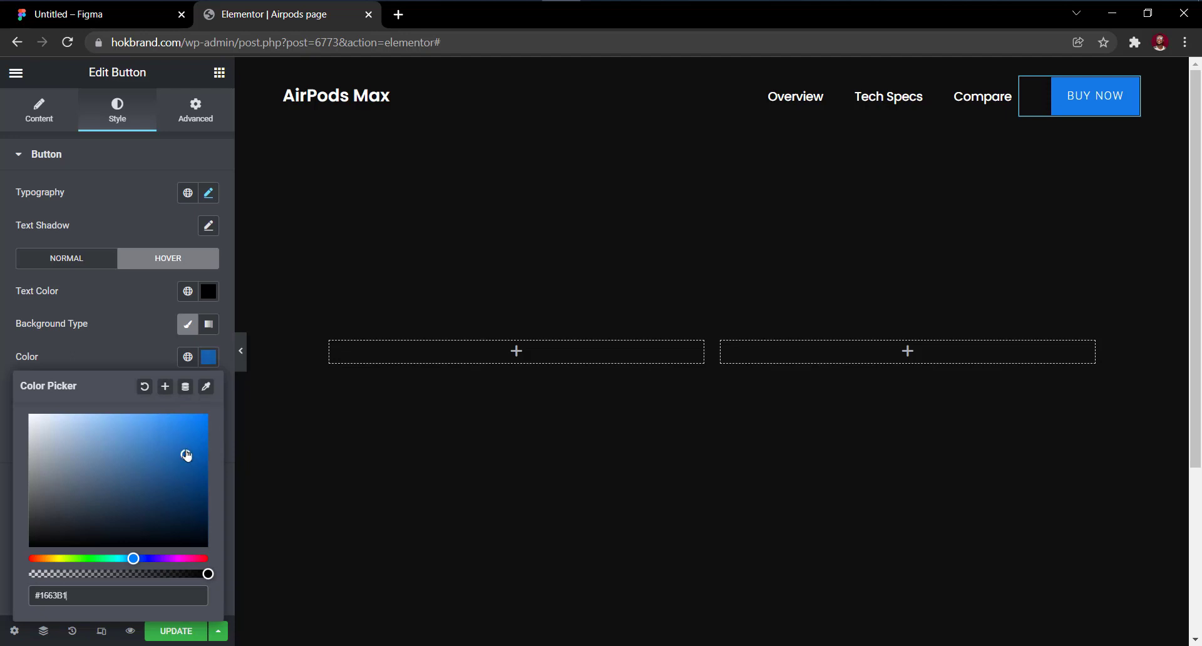
left_click(208, 357)
Set the Buy Now button's hover text color to white.
left_click(208, 292)
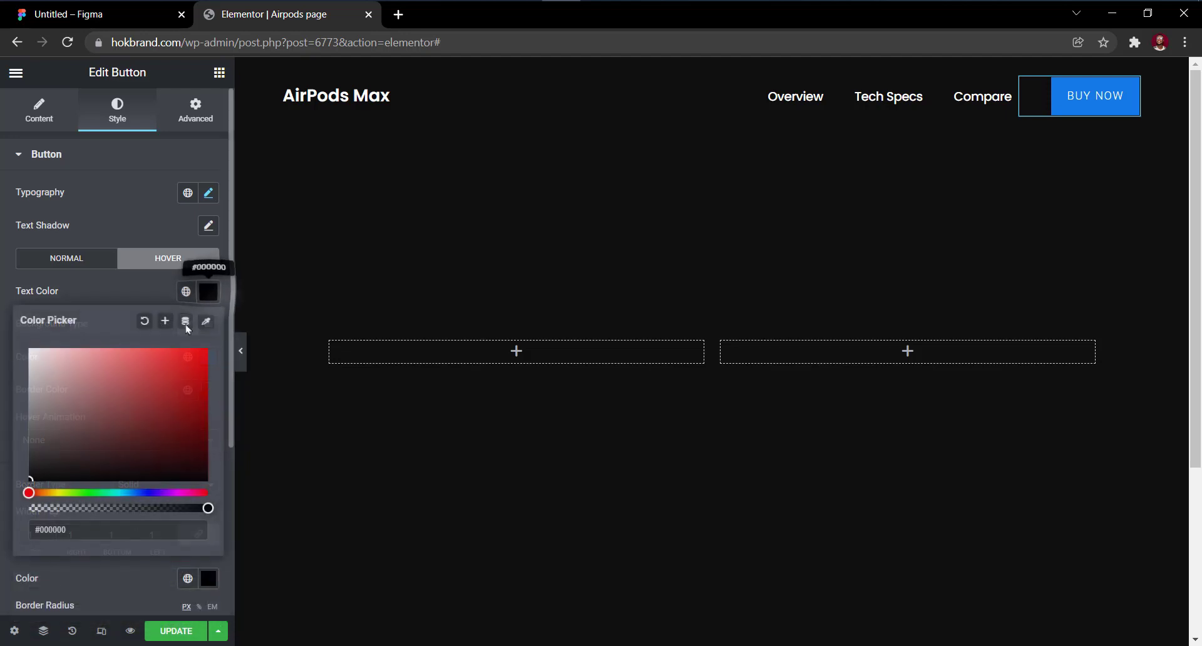
left_click(142, 368)
left_click(28, 348)
Set the Buy Now button's normal border type to None and its border radius to 35 px on all corners.
left_click(51, 261)
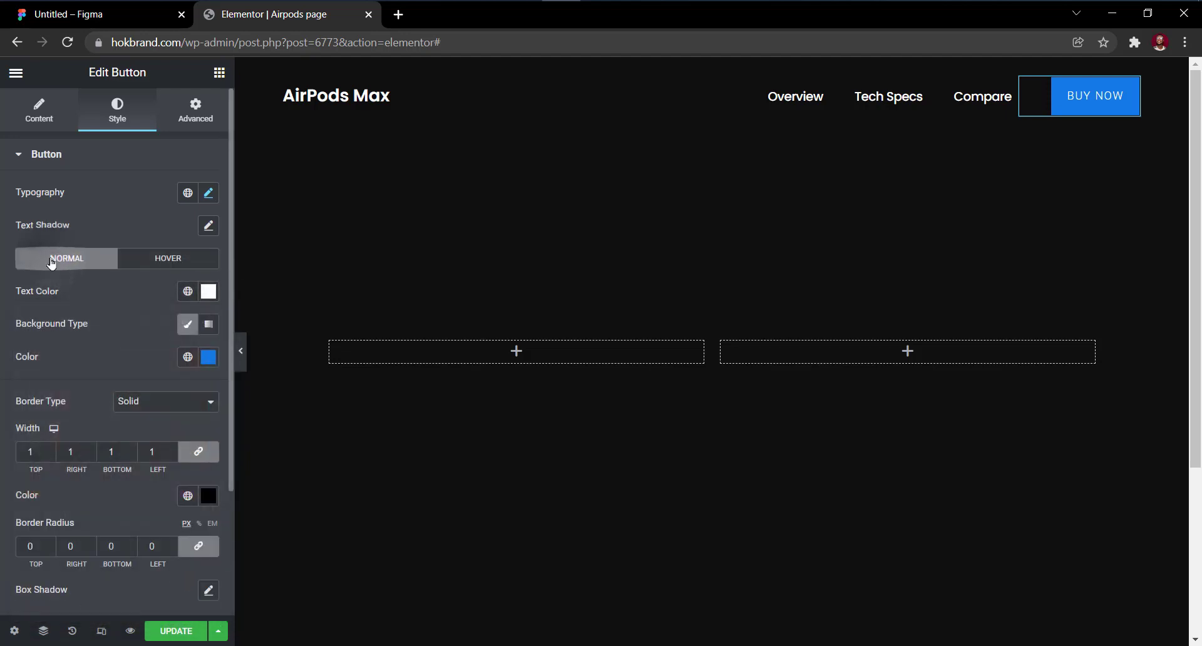
left_click(166, 400)
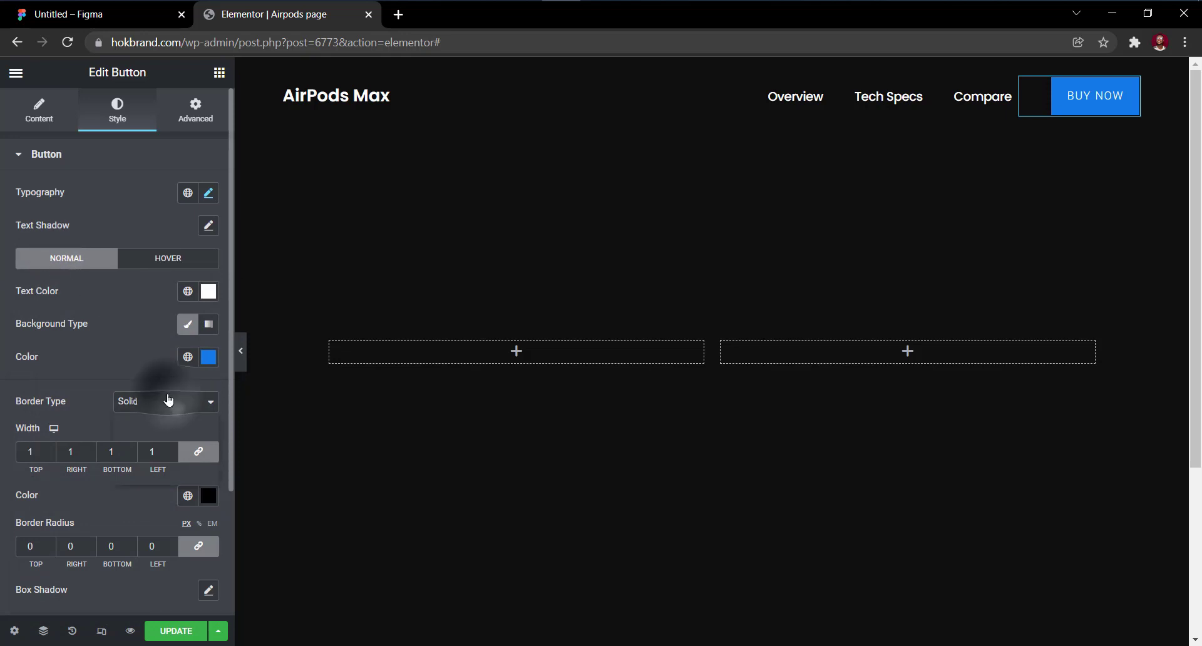
left_click(167, 422)
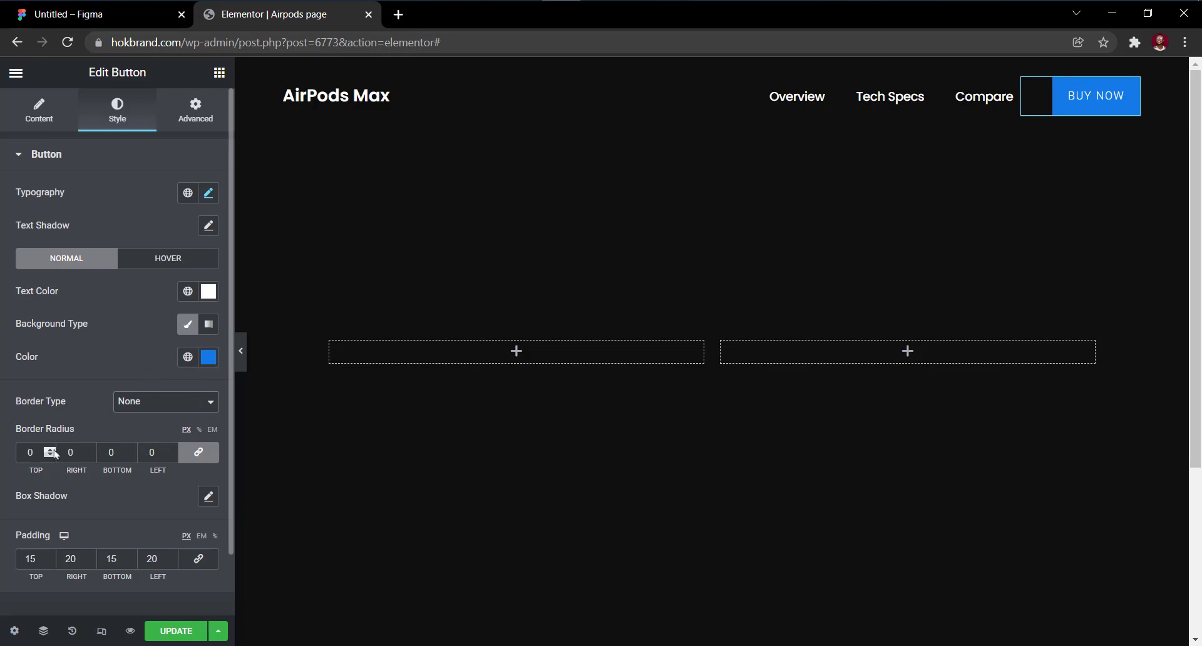
double_click(30, 452)
type("35")
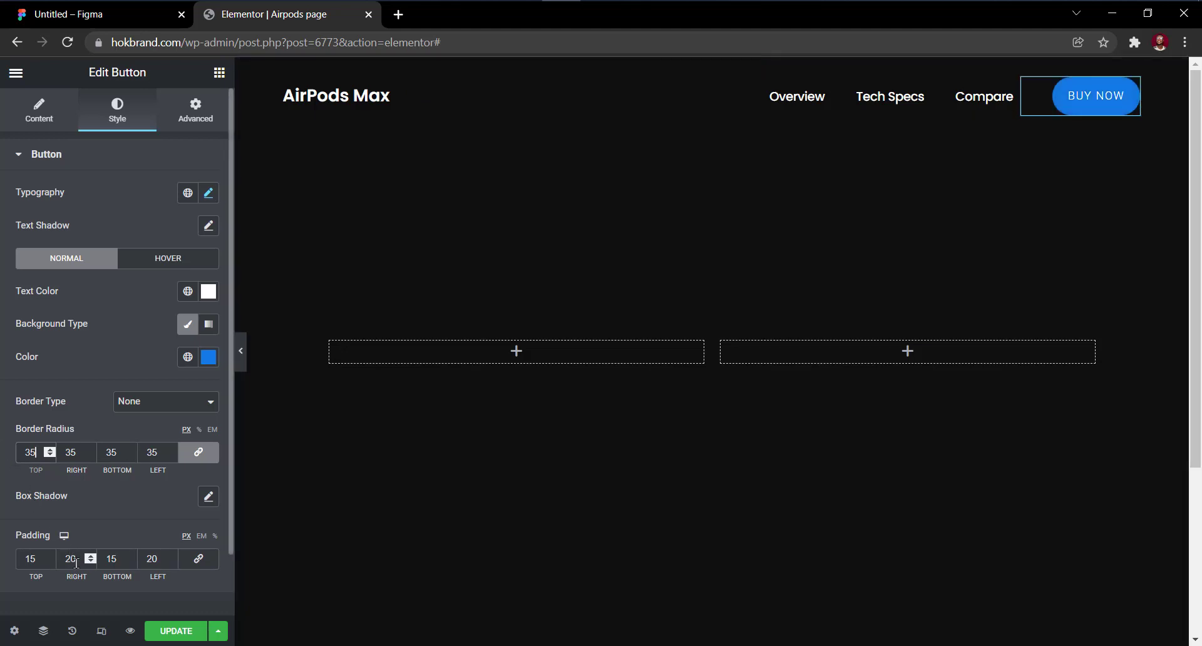
Set the Buy Now button's right and left padding to 35 px.
left_click_drag(75, 563, 57, 556)
type("35")
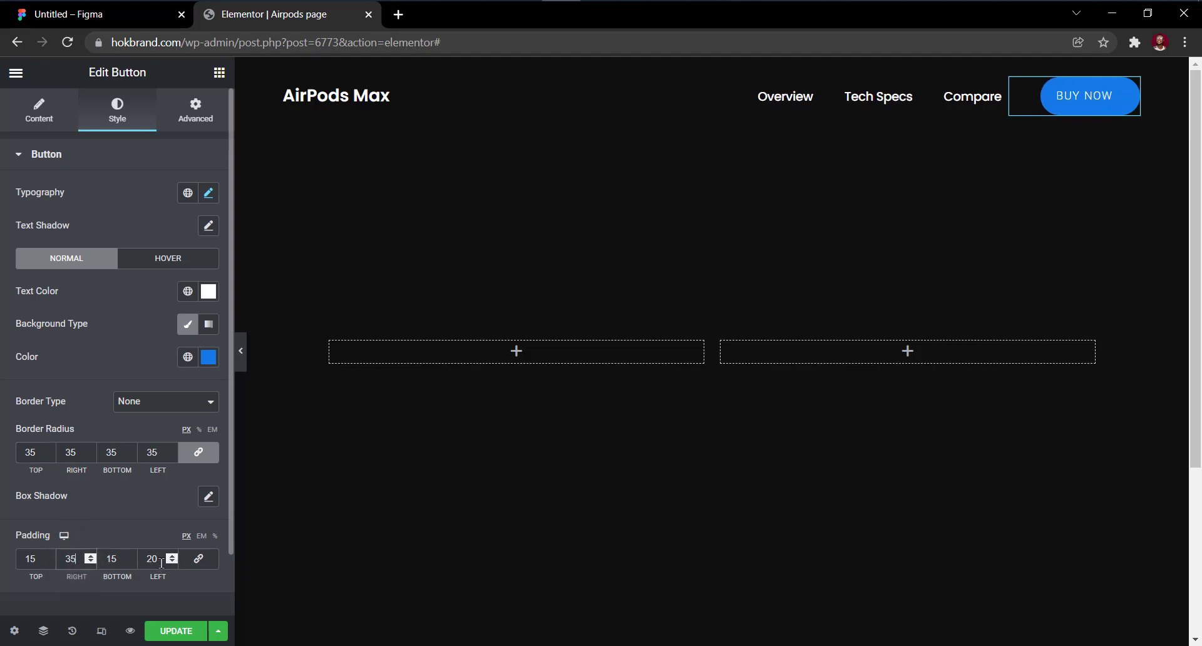
left_click_drag(161, 563, 122, 555)
type("35")
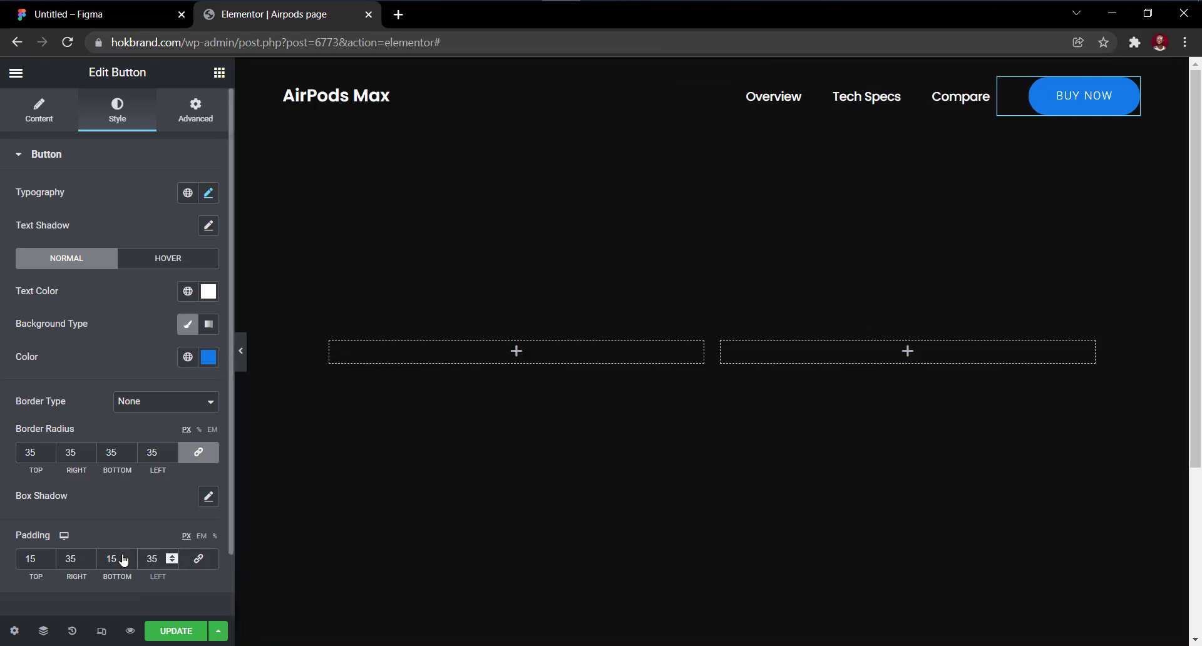
Set the Buy Now button's font family to Poppins and its size to 18 px.
left_click(209, 193)
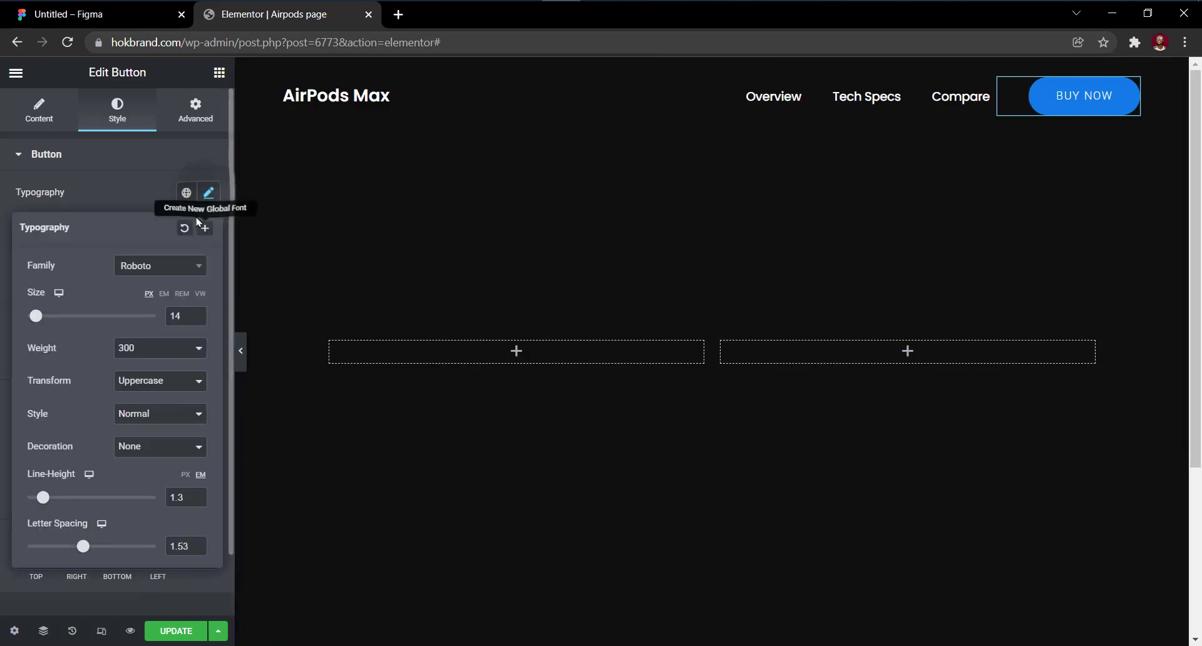
left_click(179, 265)
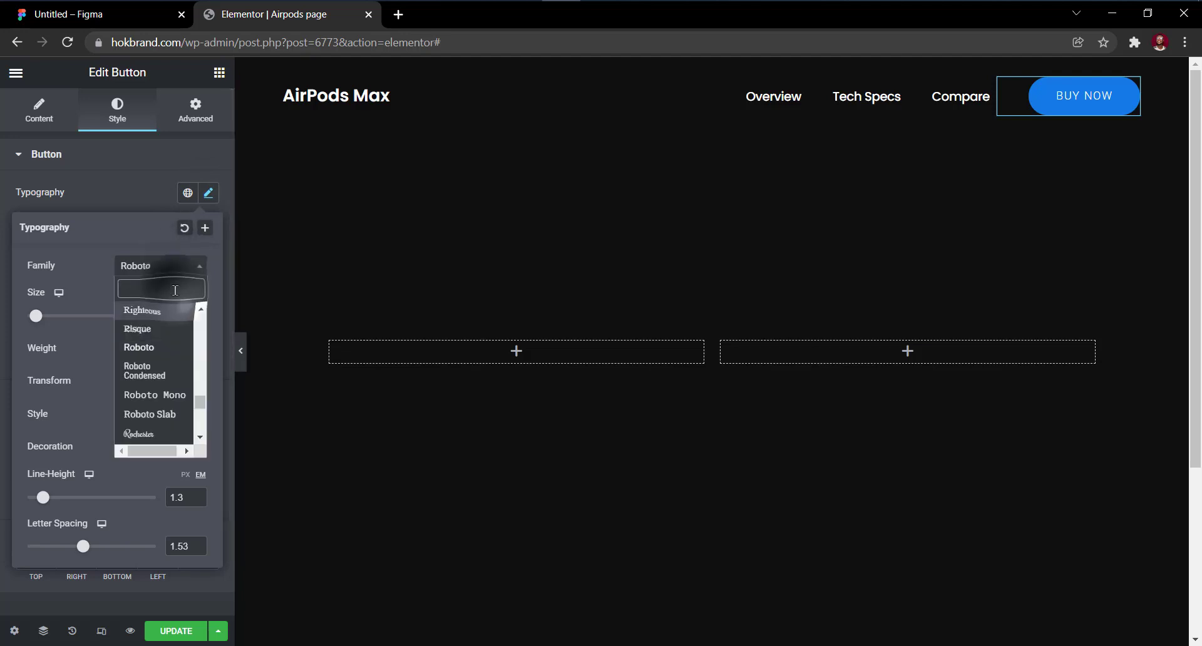
type("popp")
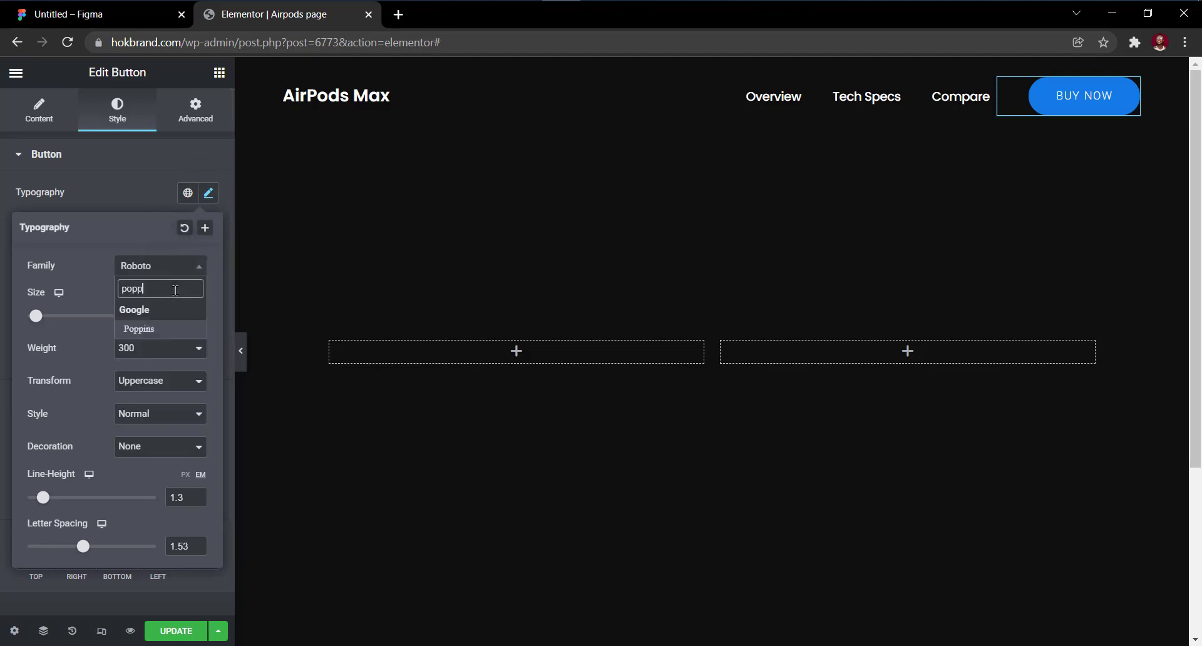
key("Return")
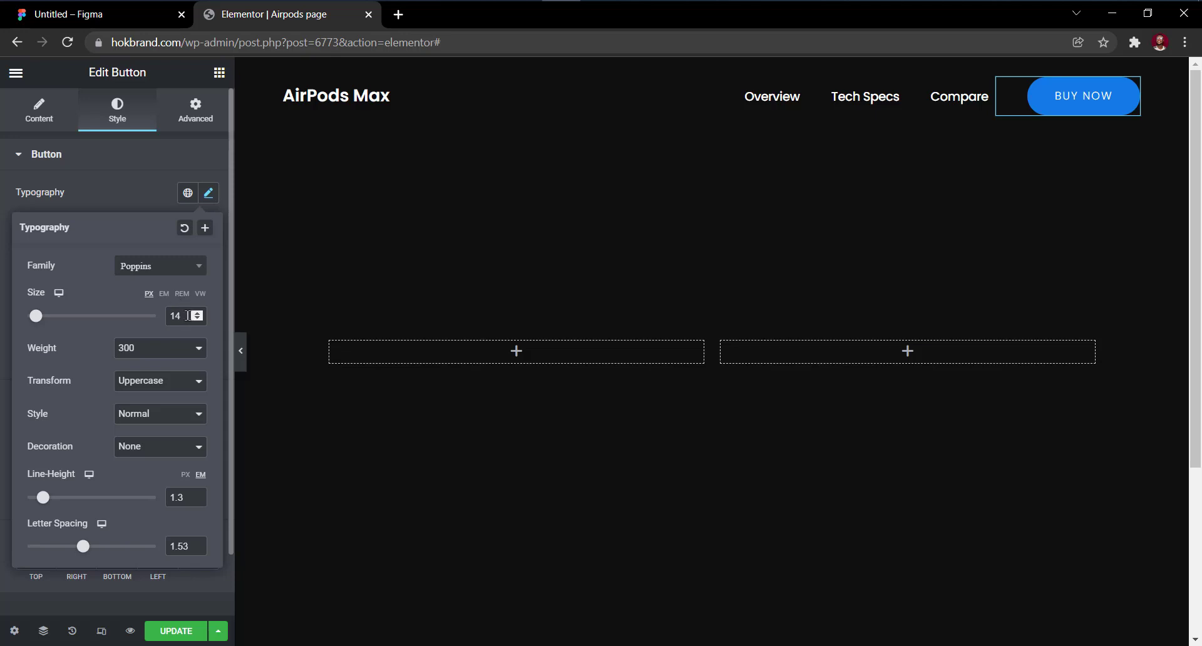
left_click_drag(187, 316, 161, 317)
type("18")
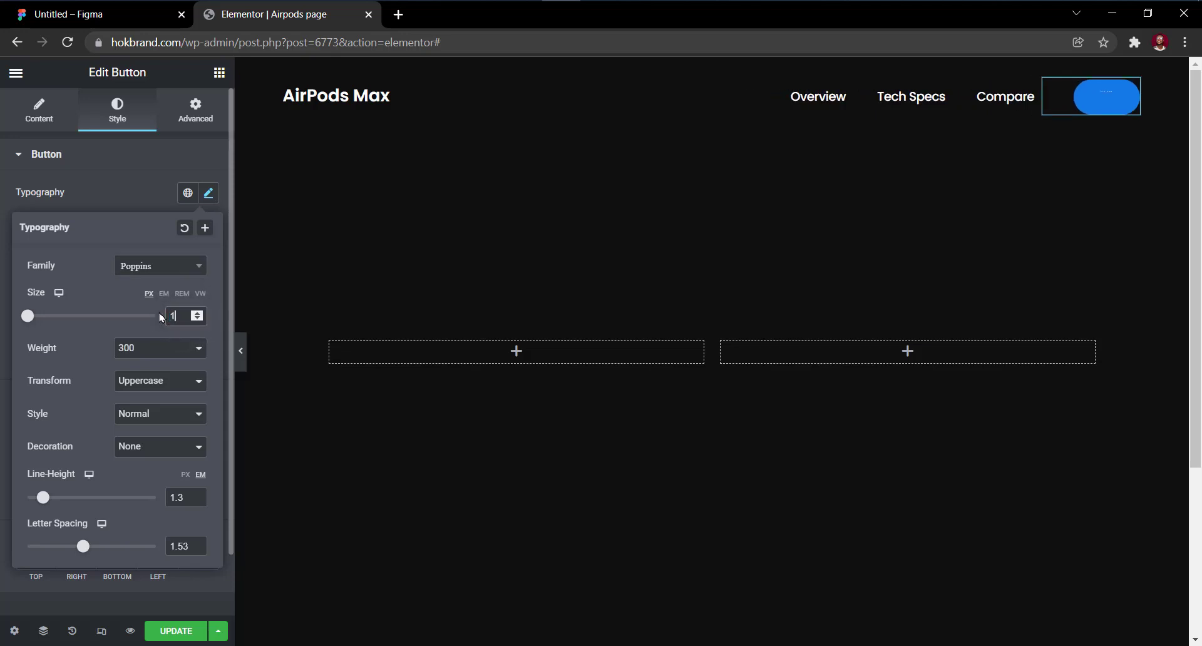
Set the Buy Now button's text transform to Capitalize and weight to 500, and preview the header at full width.
left_click(167, 381)
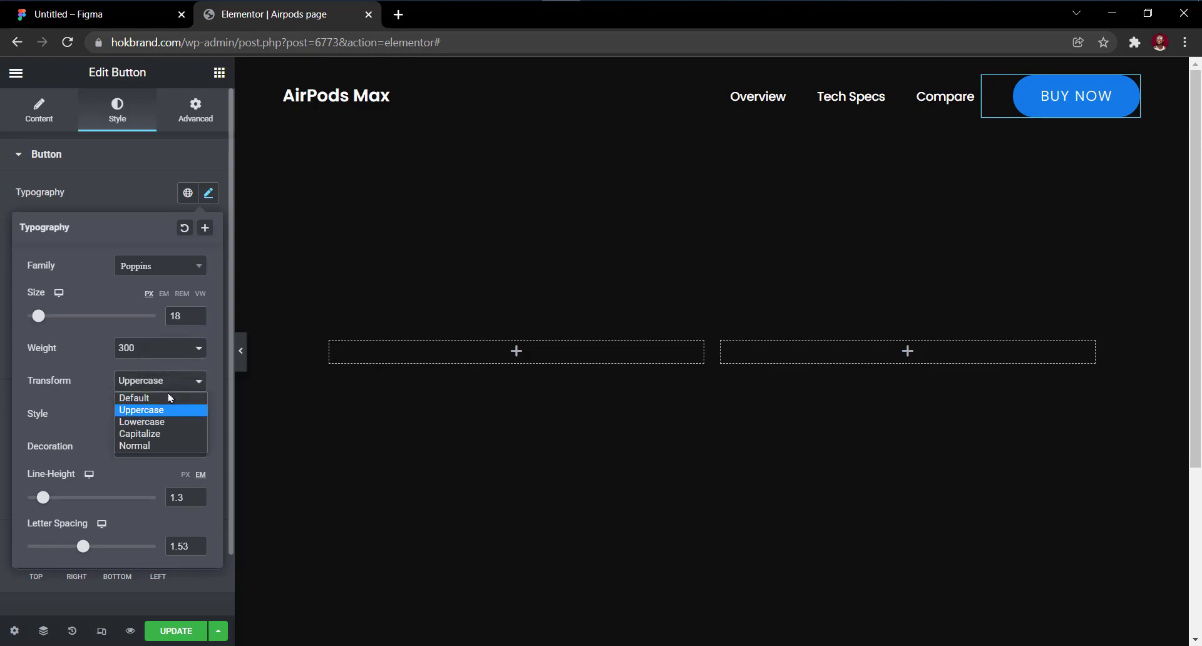
key("Down")
left_click(175, 433)
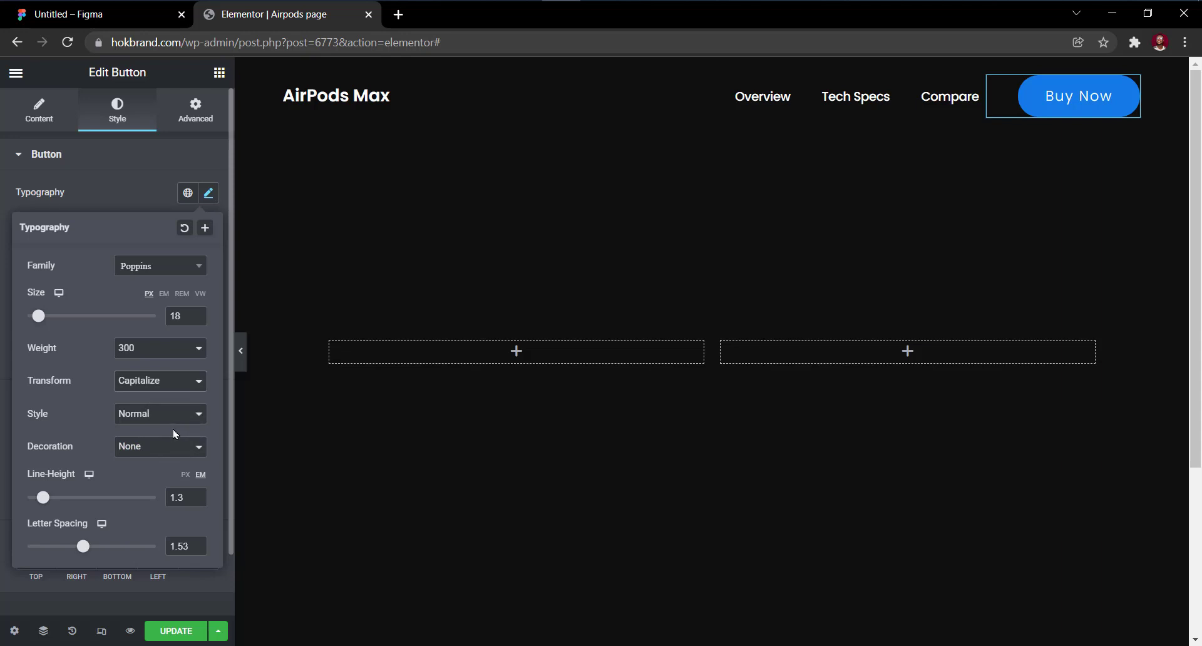
left_click(160, 355)
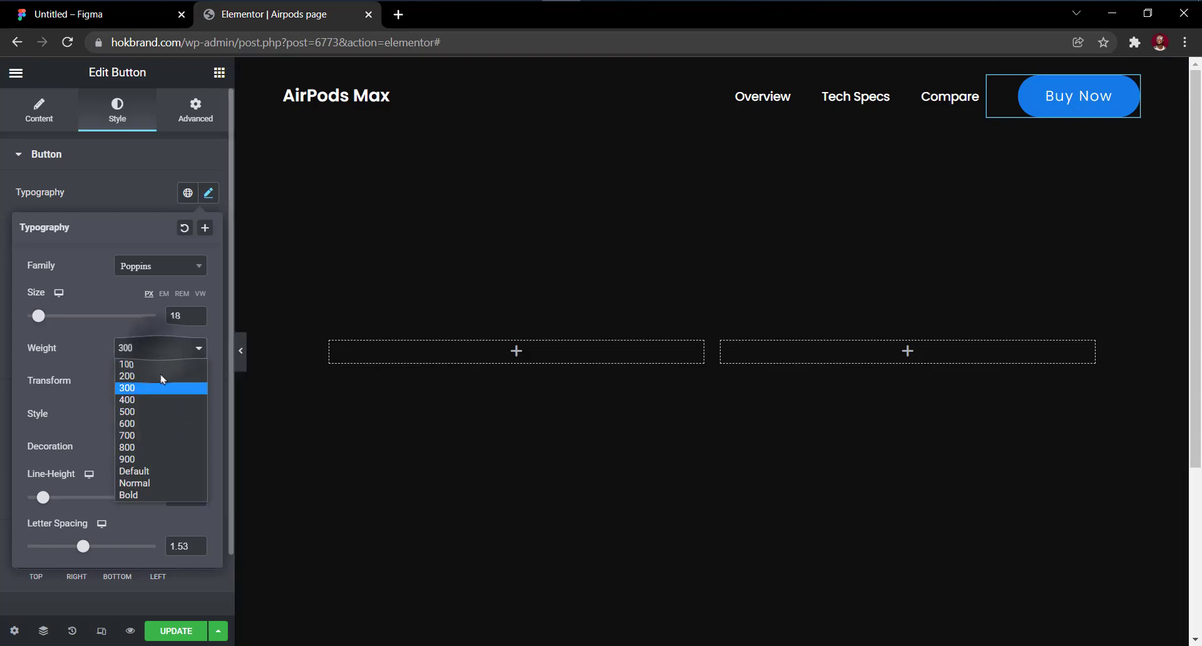
left_click(167, 413)
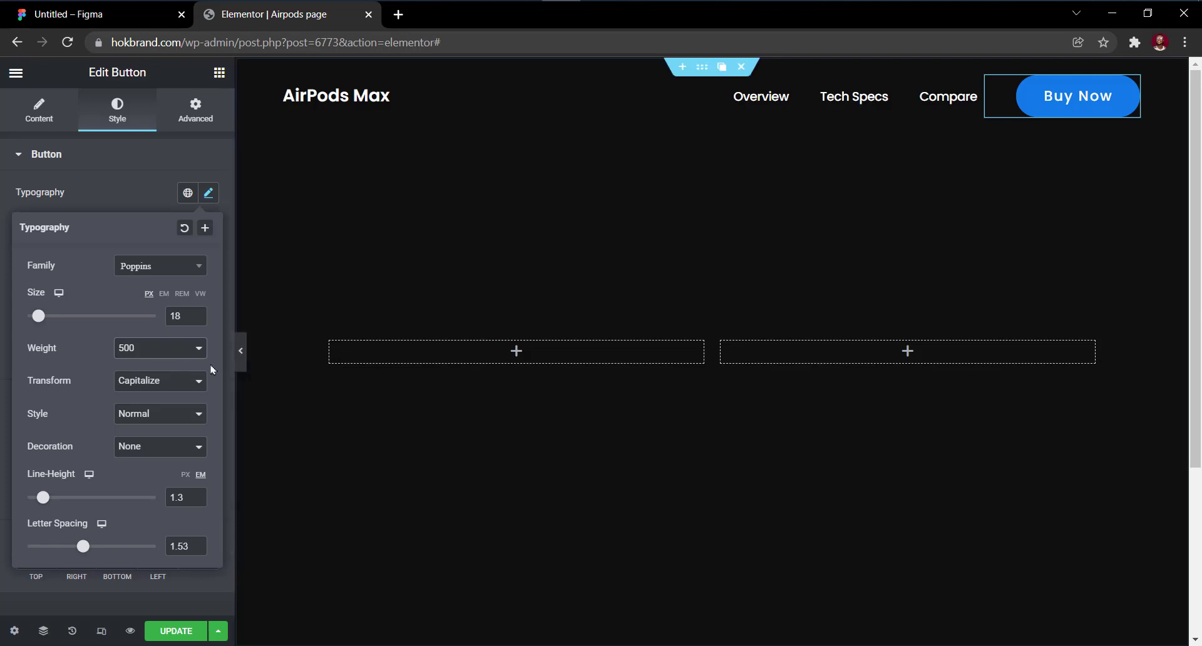
left_click(241, 354)
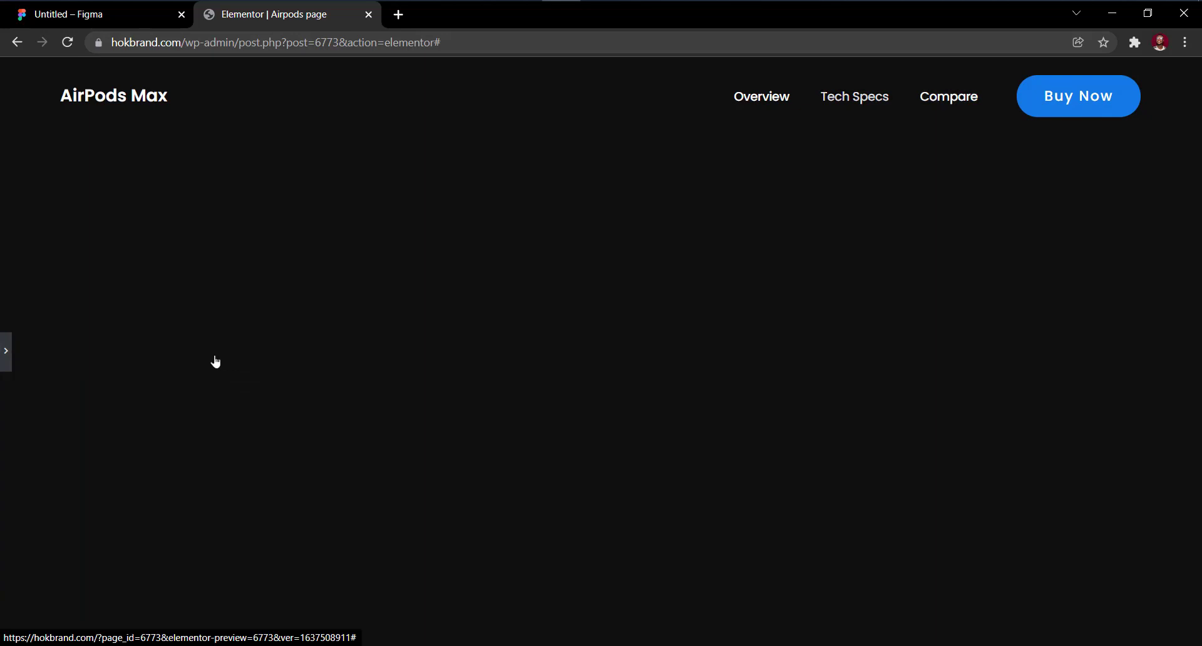
left_click(3, 363)
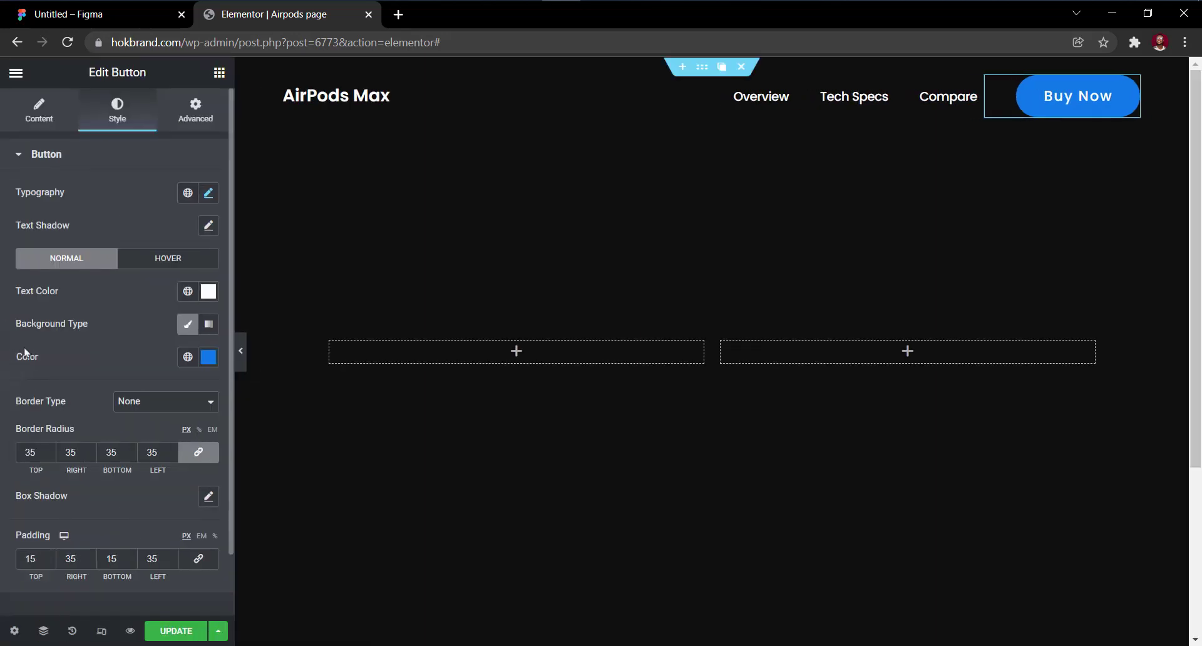
Set the header section's content width to Boxed with a width of 1000, and preview the header at full width.
left_click(696, 74)
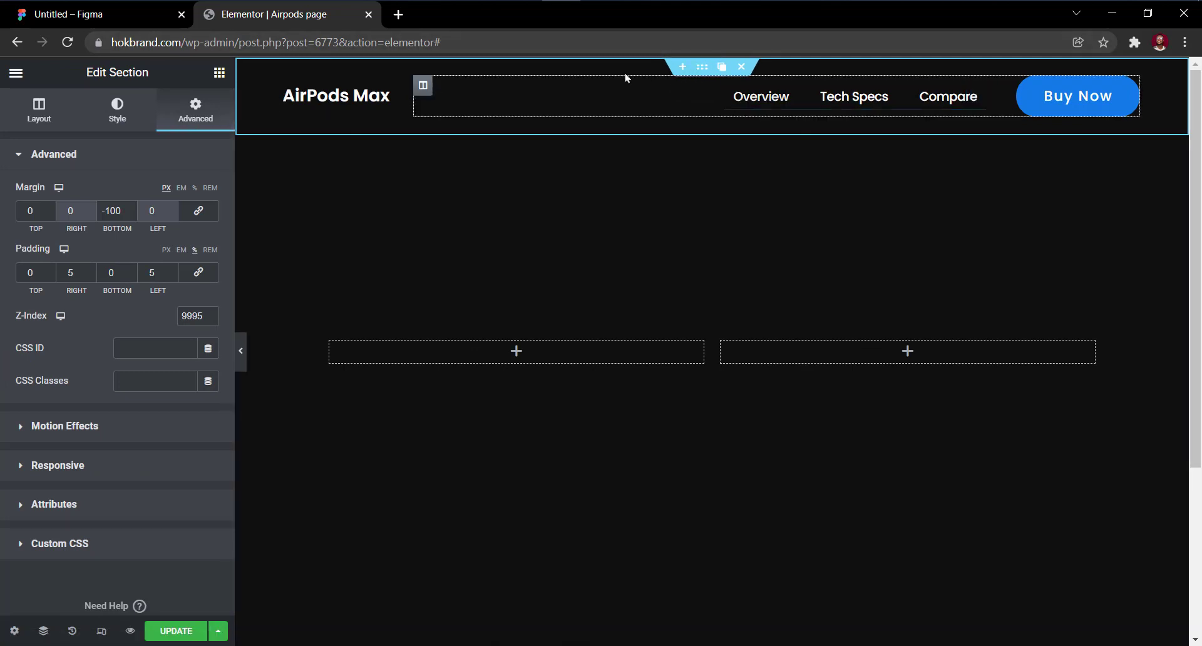
left_click(52, 114)
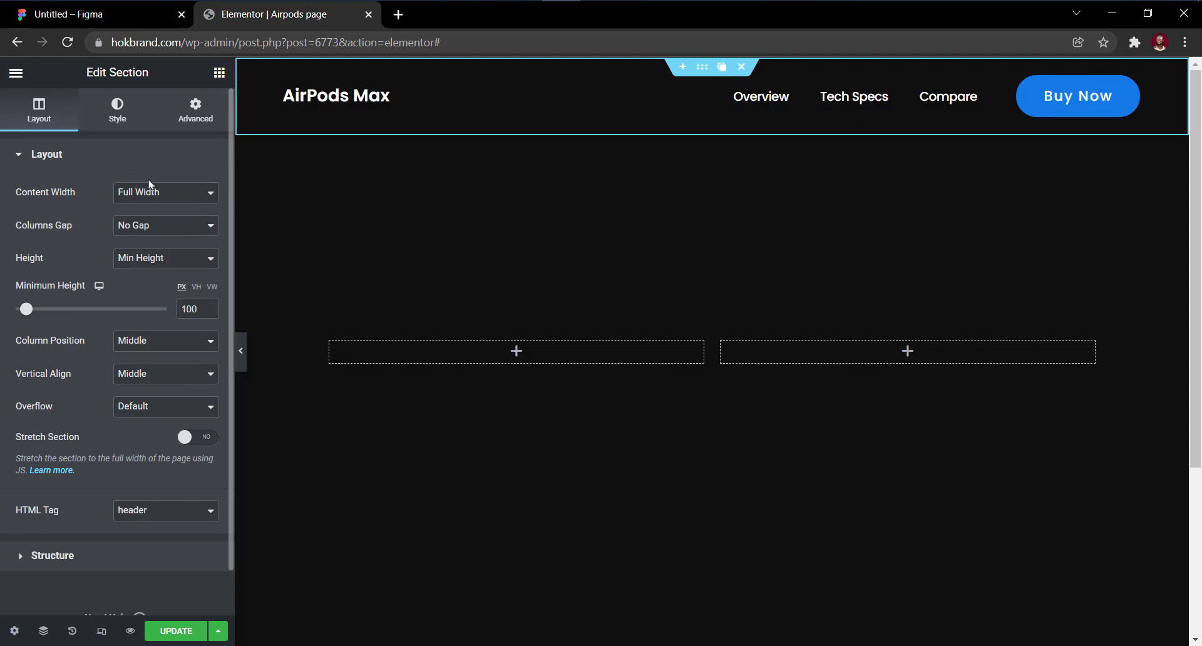
left_click(164, 194)
left_click(185, 207)
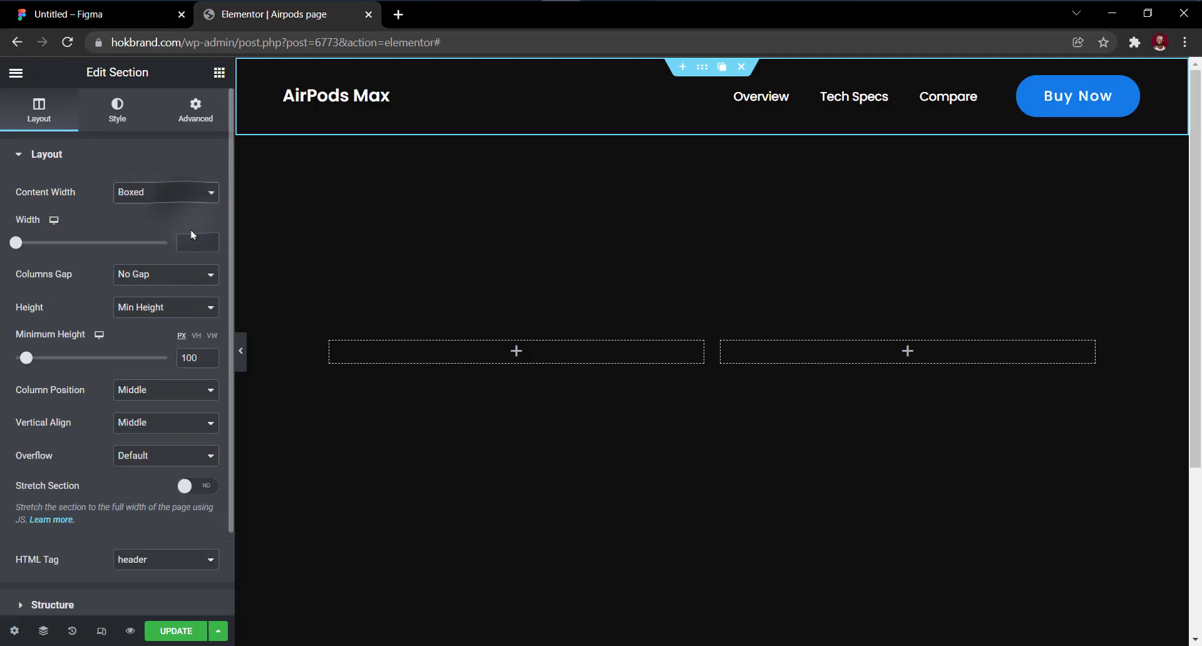
left_click(194, 242)
type("1000")
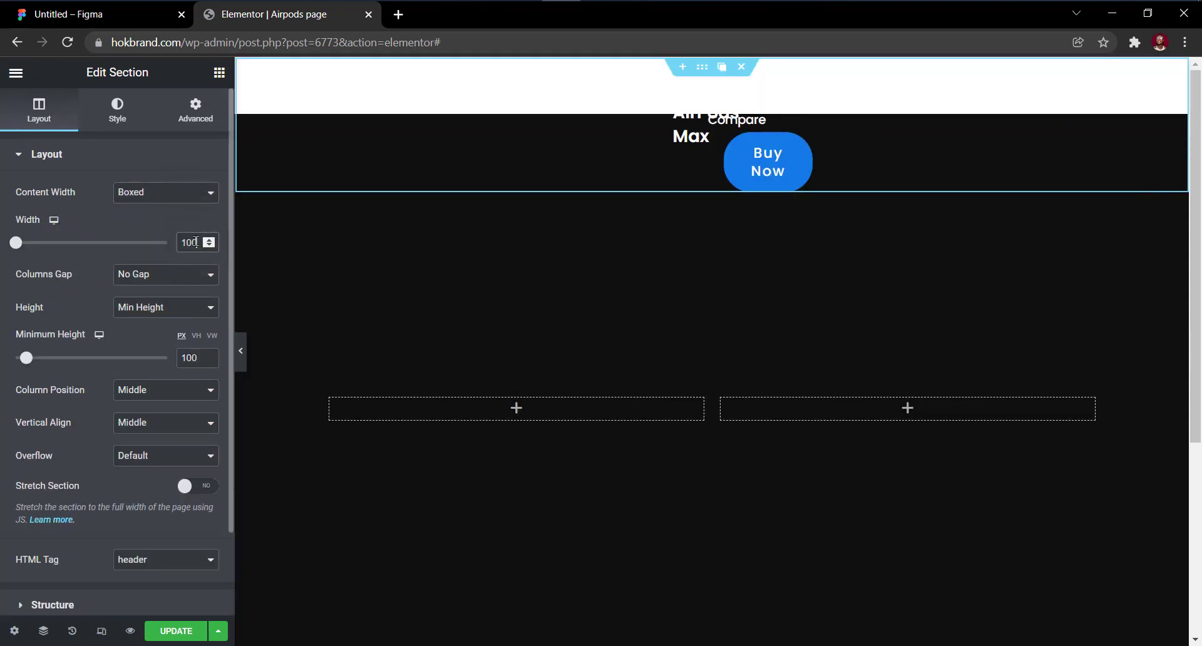
left_click(242, 351)
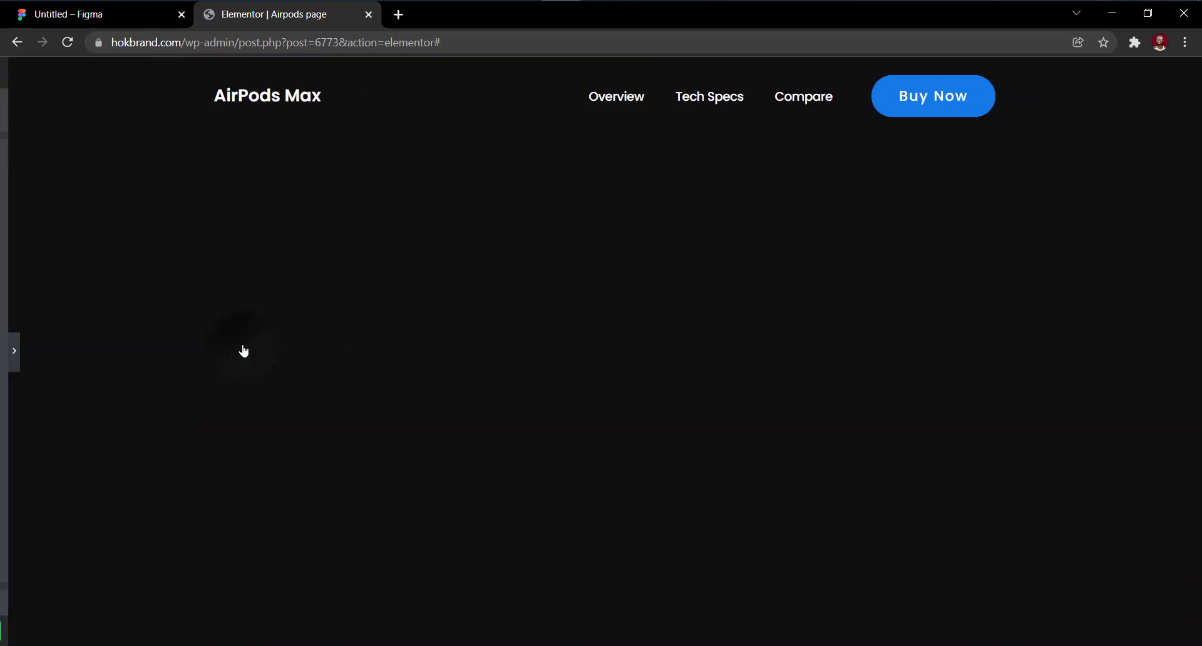
left_click(7, 350)
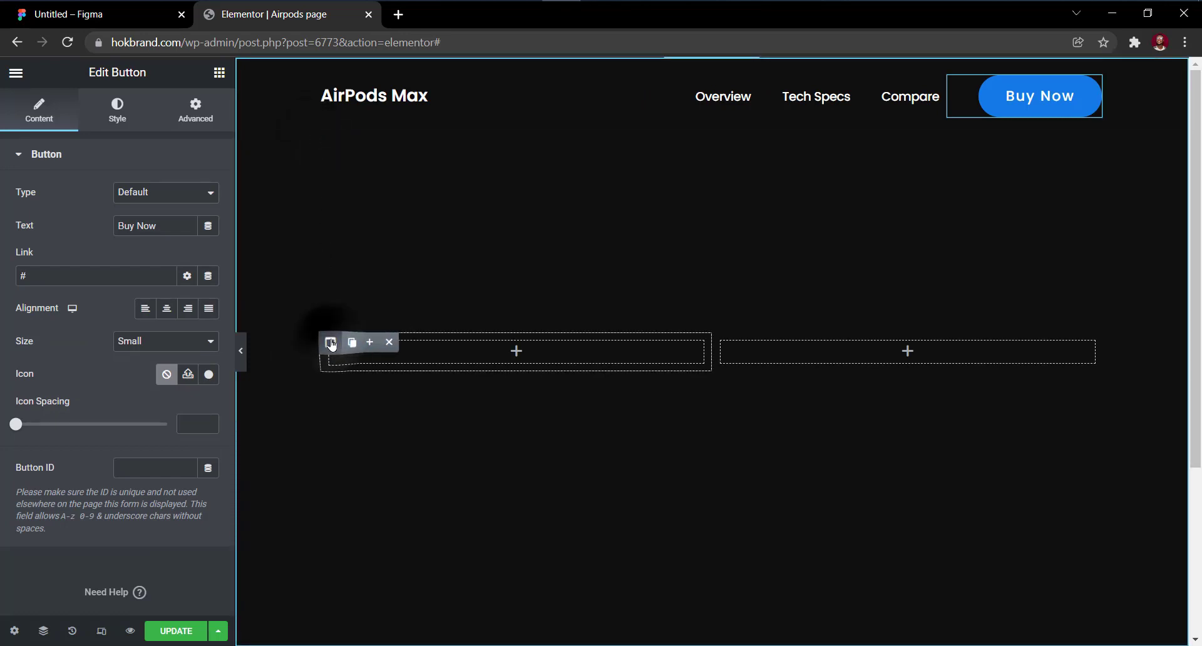
Set the first hero column's width to 60%.
left_click(338, 351)
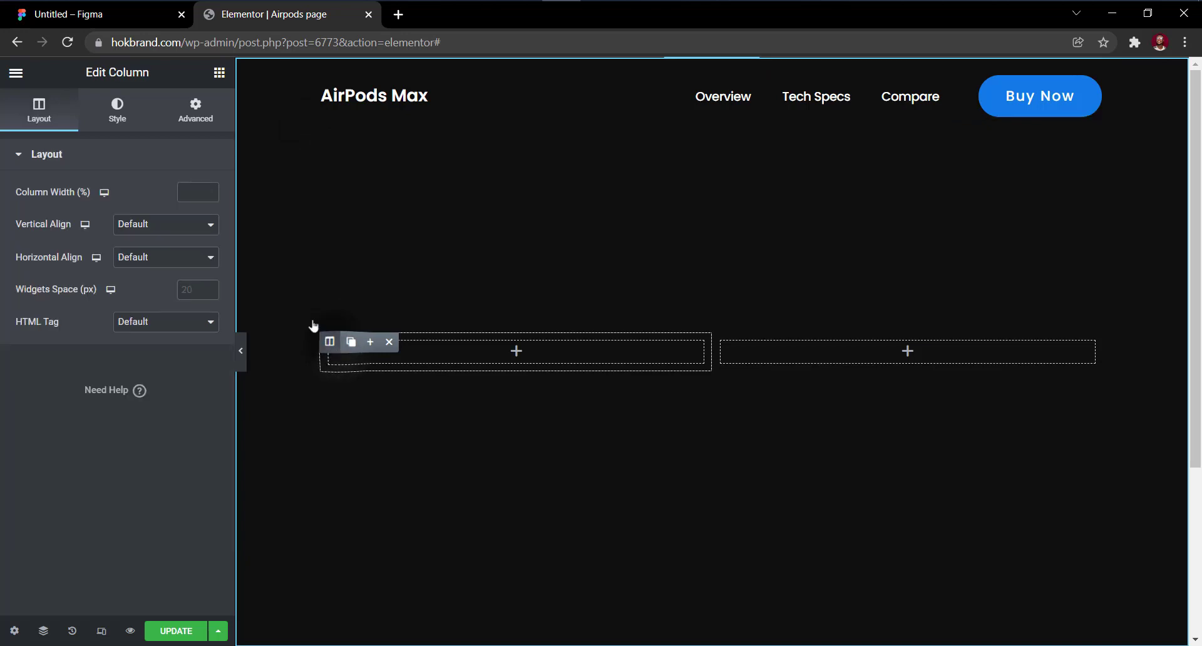
left_click(194, 195)
type("60")
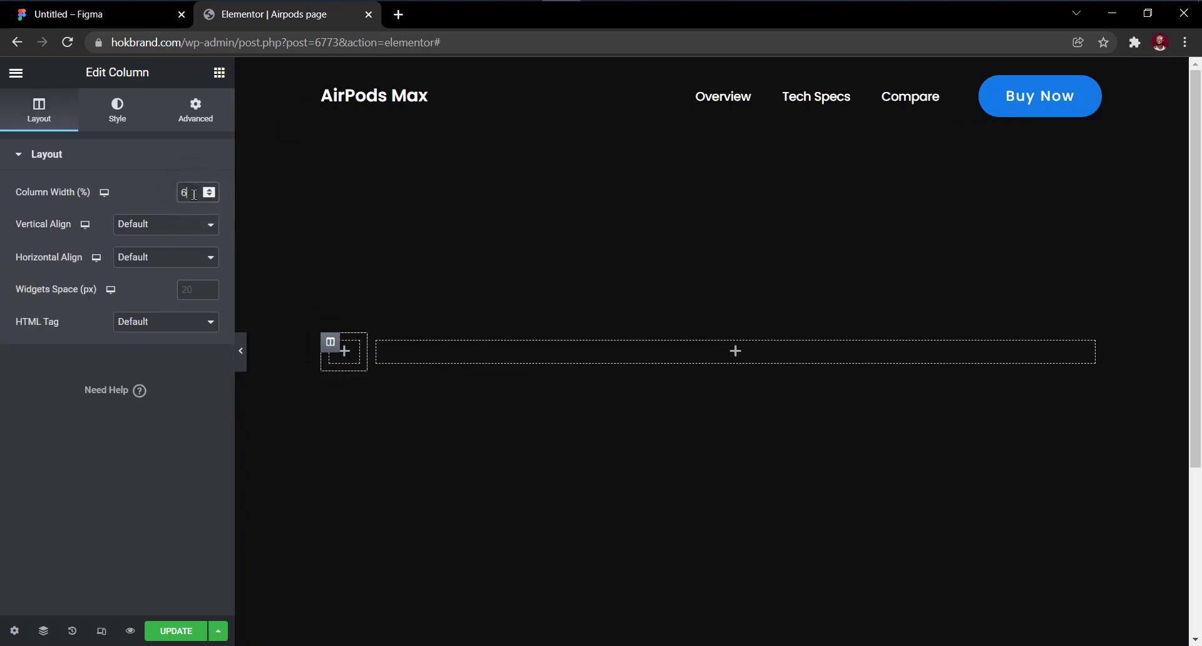
Add a Heading widget to the wider hero column, check its wording in the Figma design, and title it "Introducing".
left_click(219, 74)
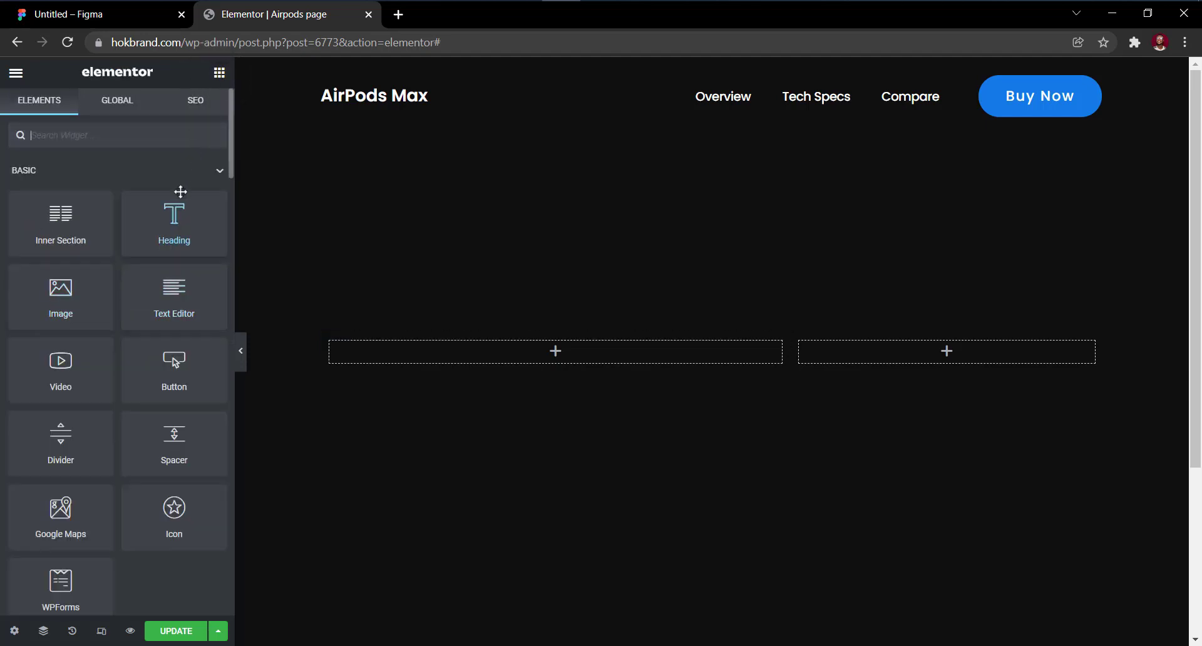
left_click_drag(167, 233, 352, 357)
left_click(122, 14)
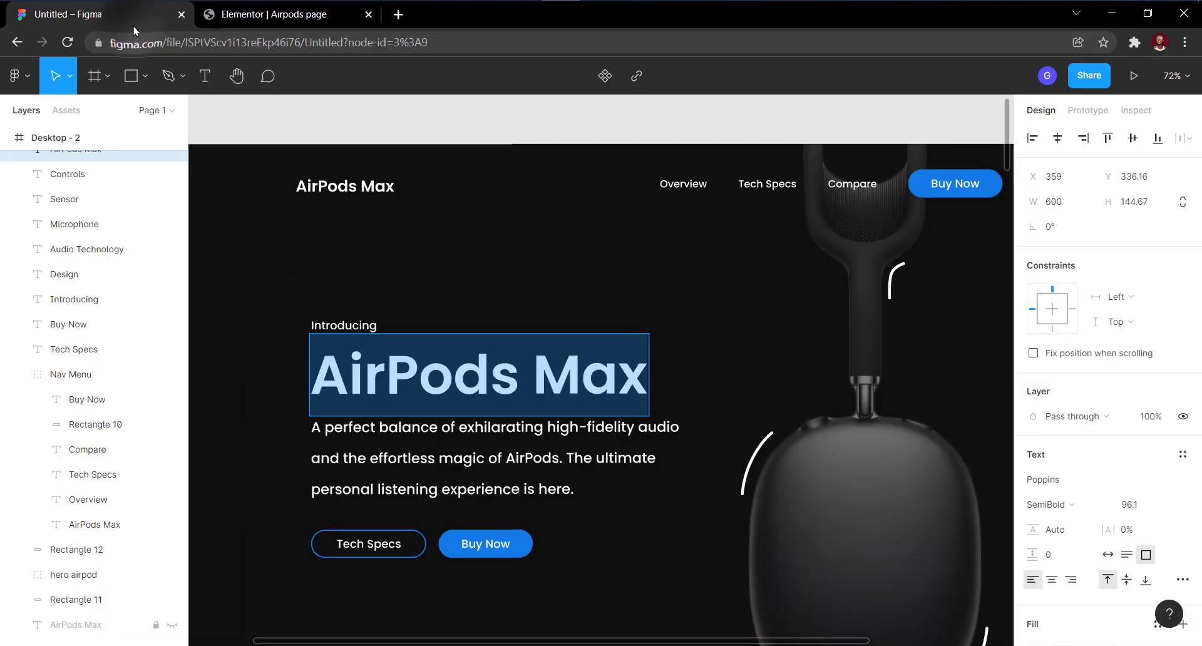
left_click(321, 332)
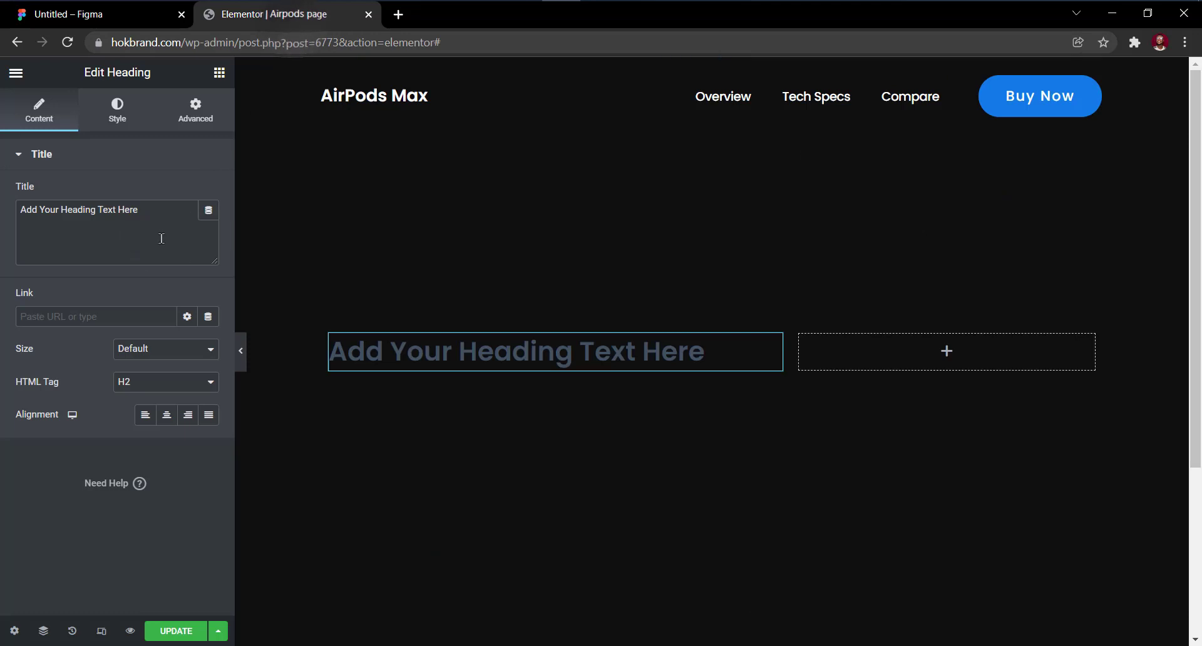
left_click(162, 239)
key("ctrl+a")
type("Introducing")
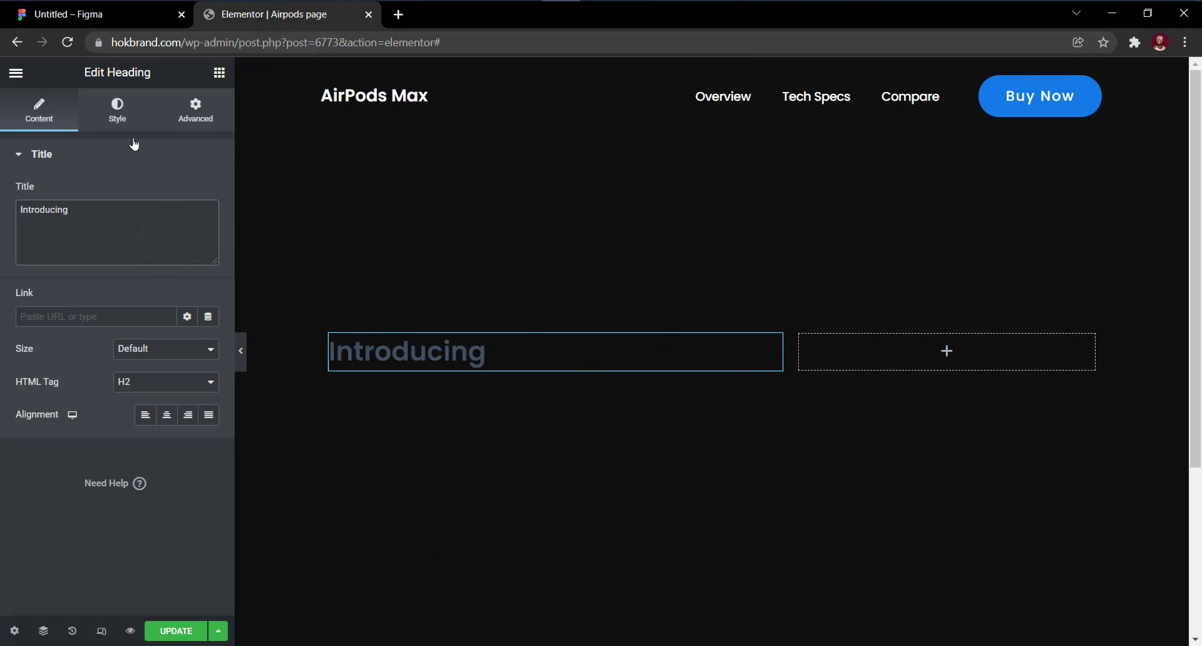
Set the Introducing heading's text color to #FFFFFF and its font size to 20 px.
left_click(123, 108)
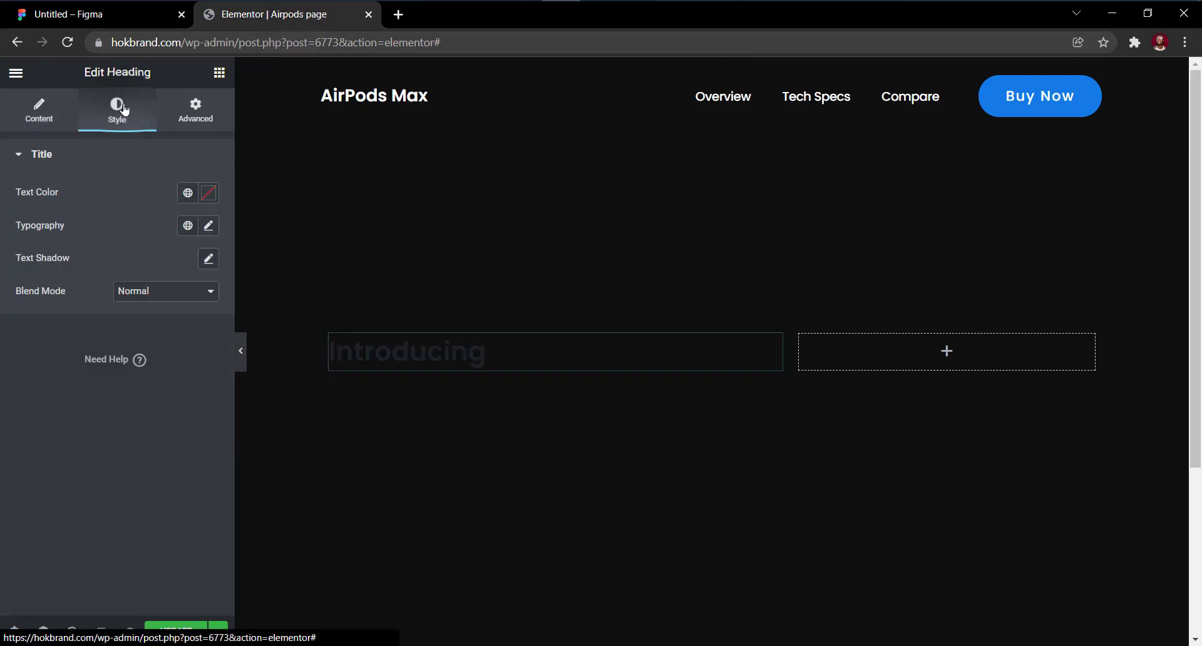
left_click(208, 193)
left_click_drag(129, 263, 25, 208)
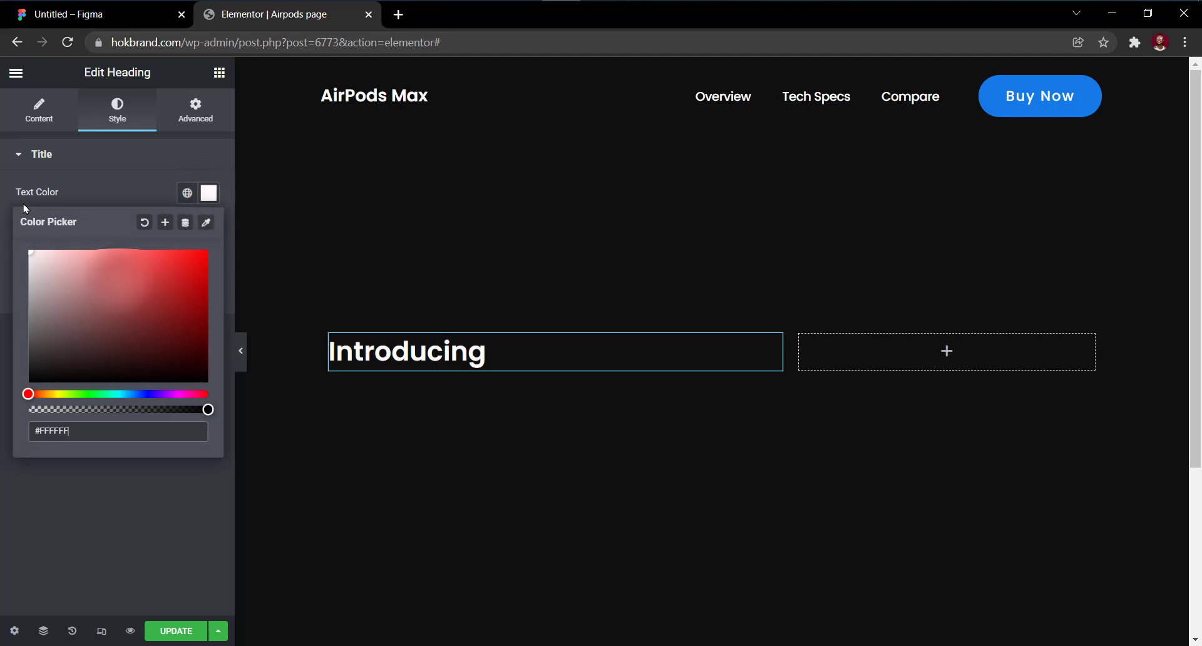
left_click(208, 196)
left_click(209, 226)
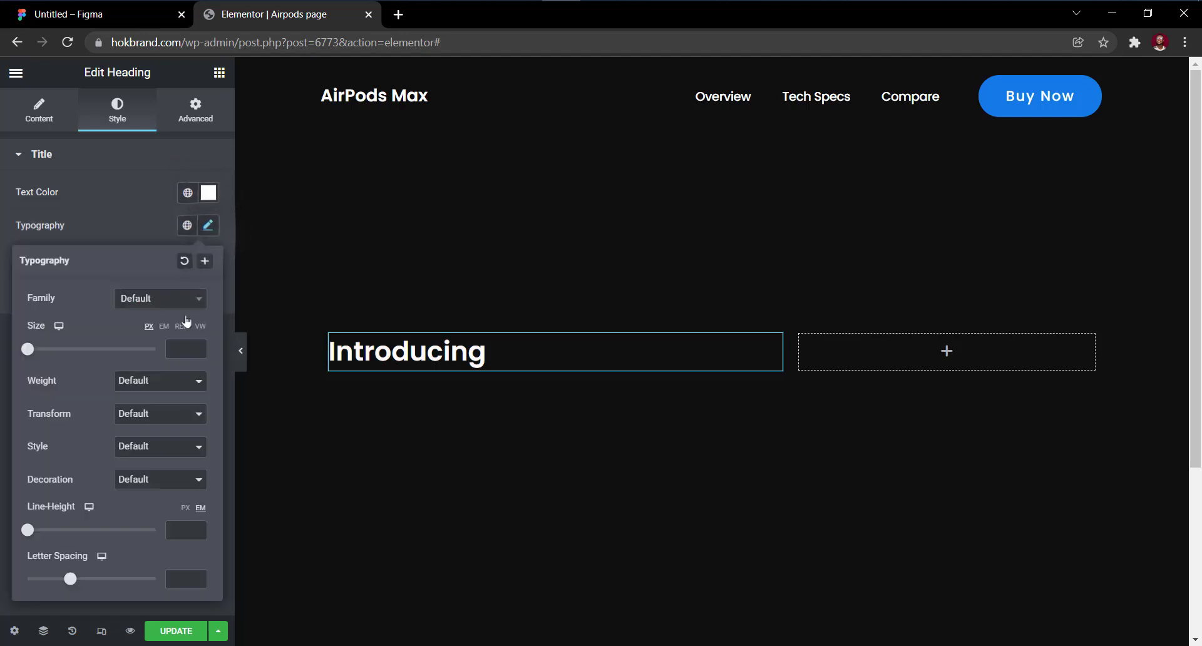
left_click(175, 348)
type("20")
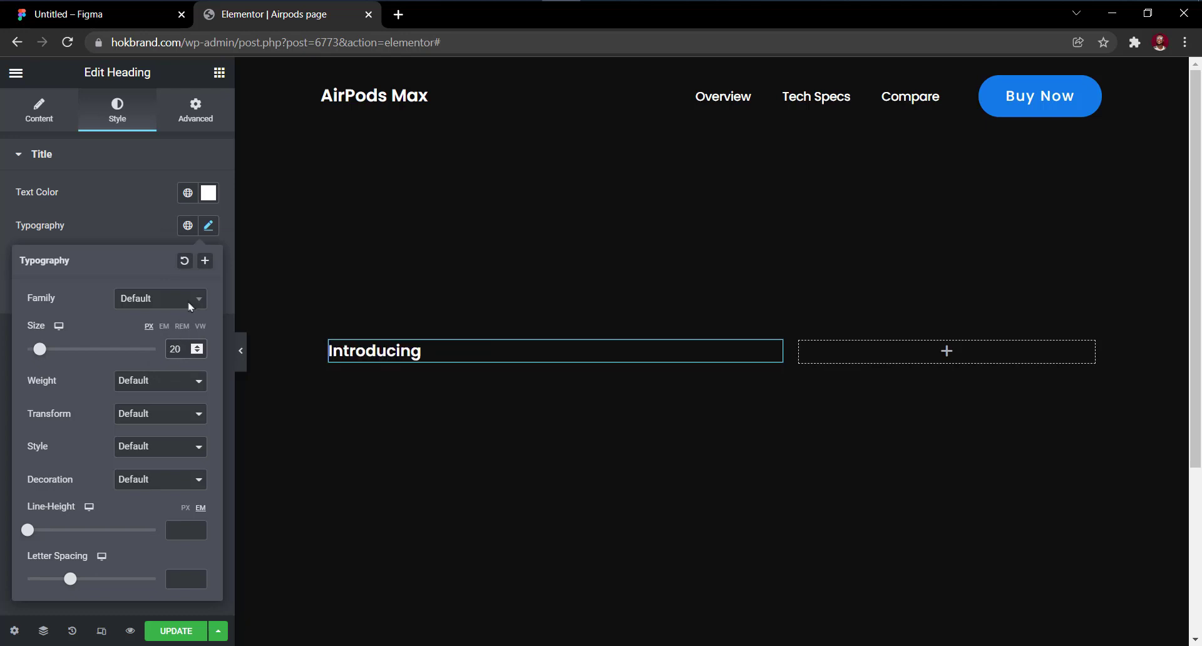
left_click(213, 225)
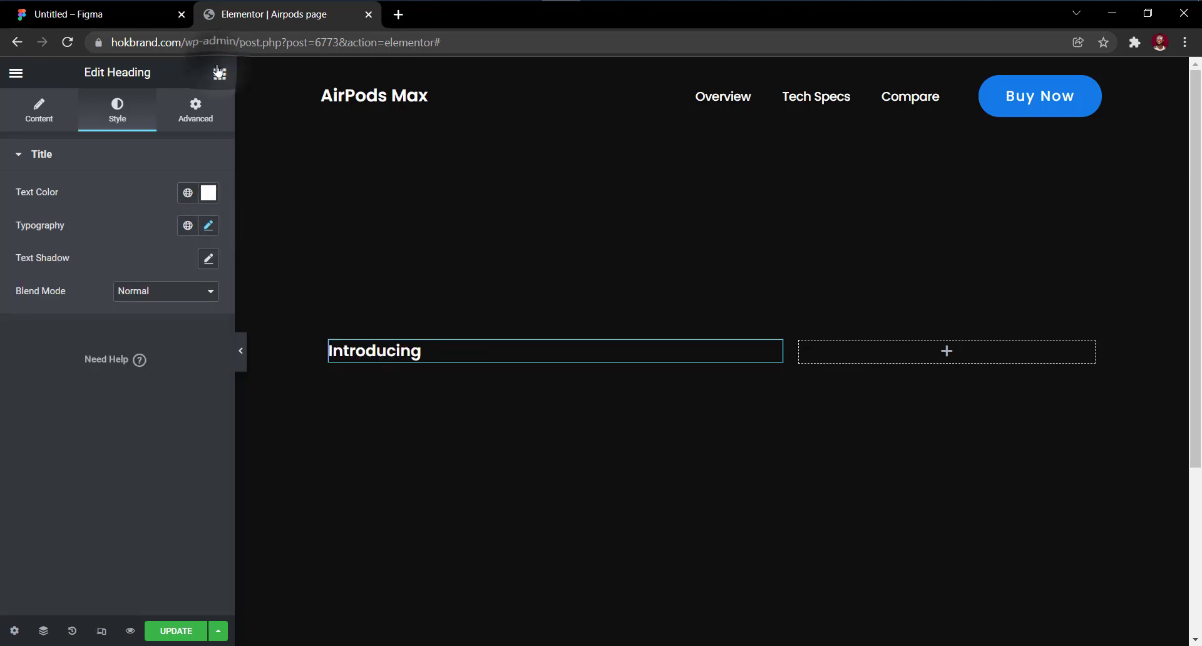
Add a second Heading widget below Introducing and fill it with the "AirPods Max" title copied from the Figma design.
left_click(219, 72)
left_click_drag(186, 225, 377, 358)
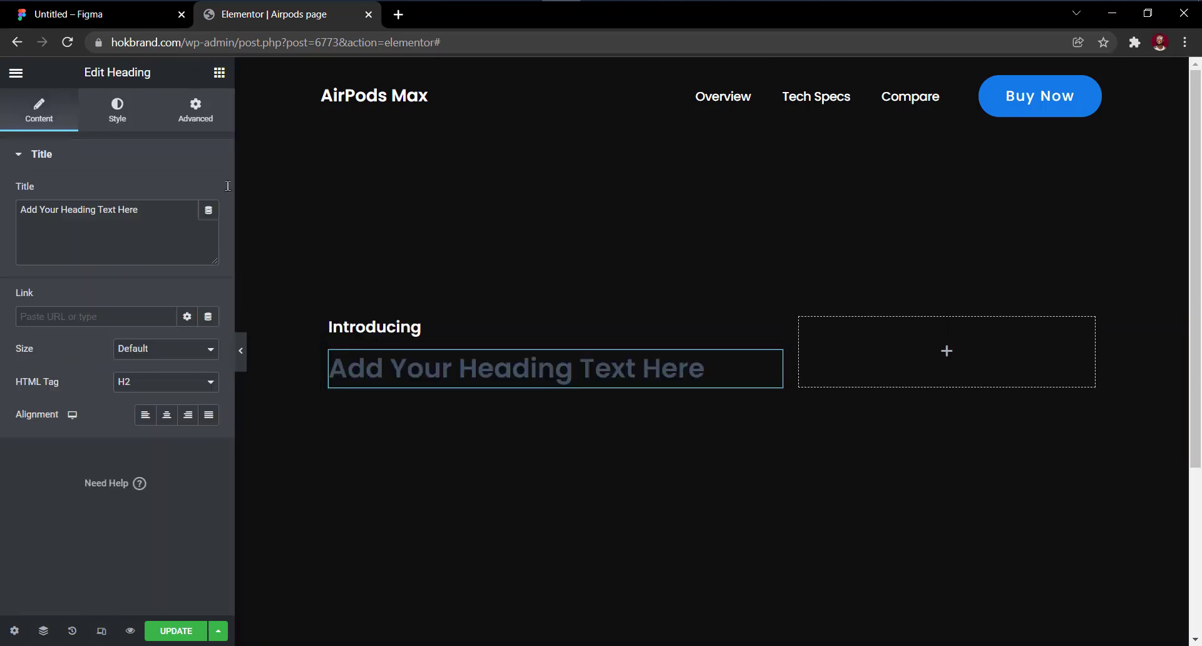
left_click(89, 13)
left_click(400, 380)
triple_click(401, 379)
key("ctrl+c")
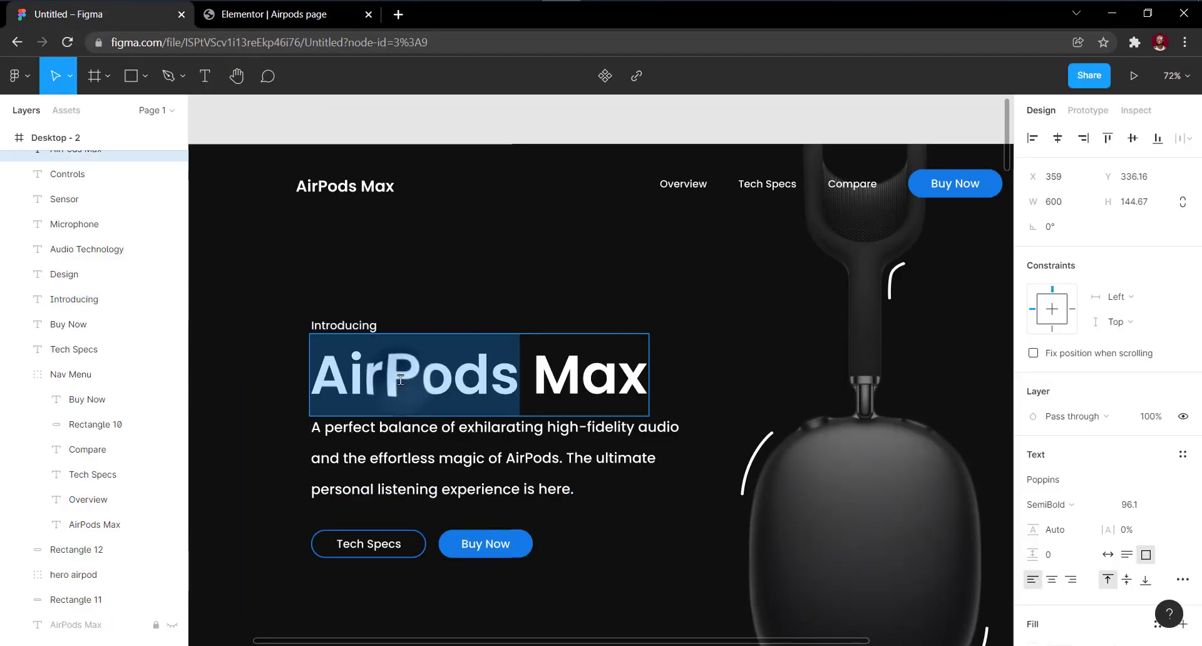
left_click(316, 15)
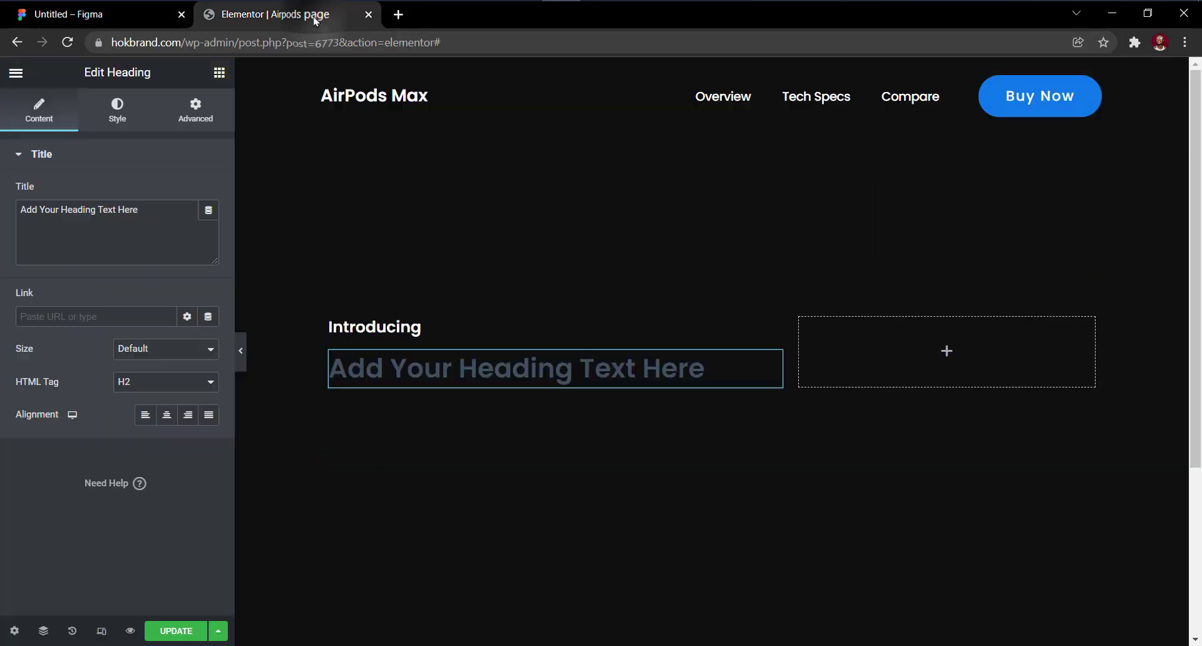
left_click(156, 219)
key("ctrl+a")
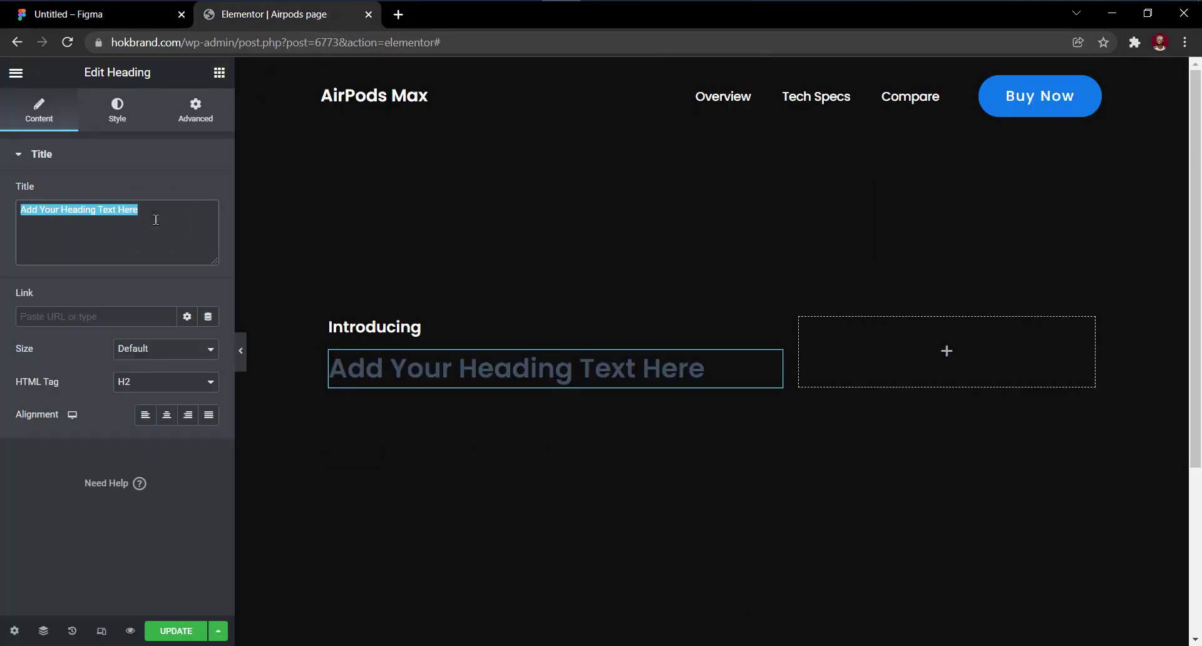
key("ctrl+v")
Set the hero's AirPods Max heading to text color #FFFFFF and font size 90 px.
left_click(119, 118)
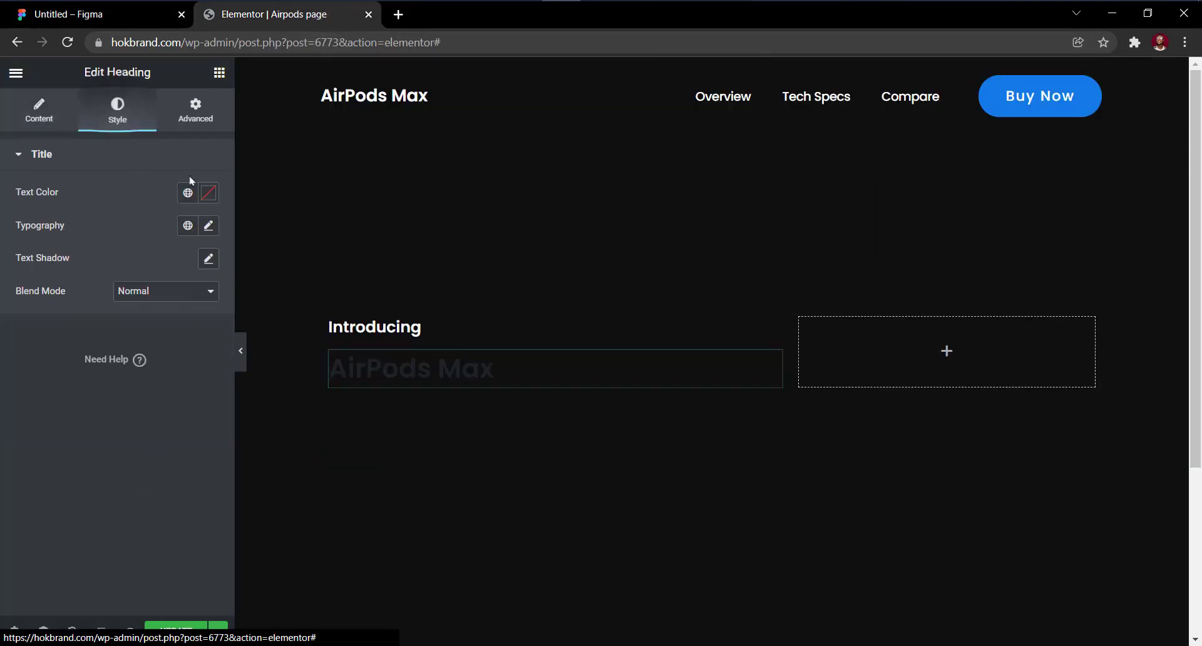
left_click(209, 193)
type("#FFFFFF")
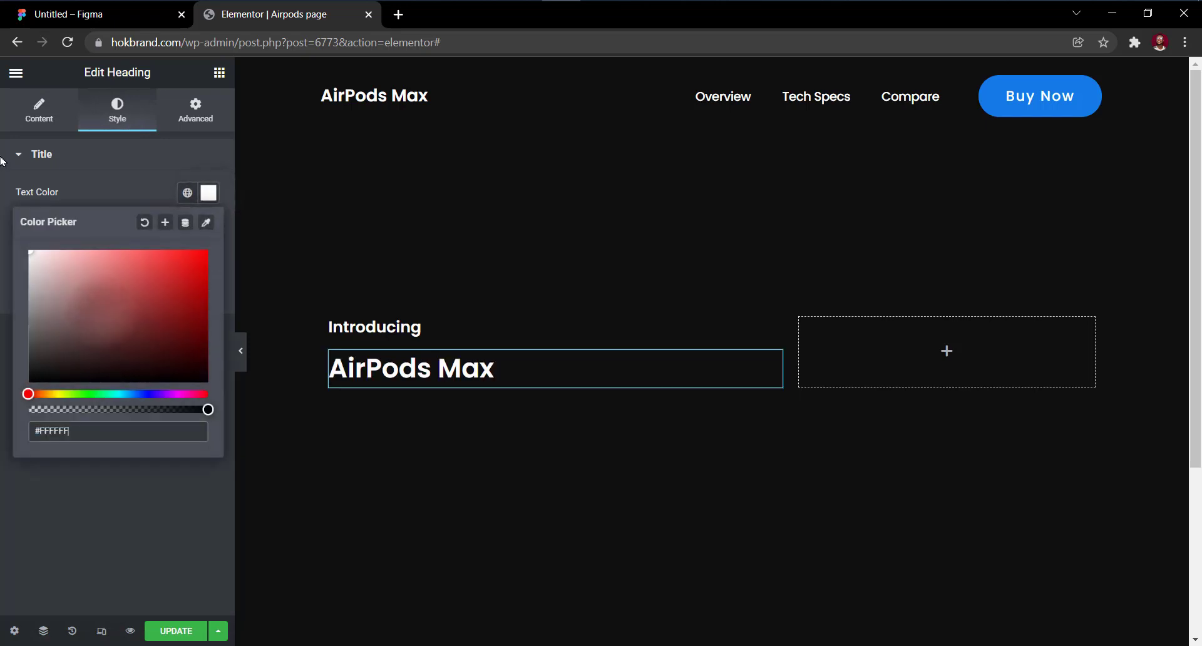
left_click(207, 193)
left_click(209, 227)
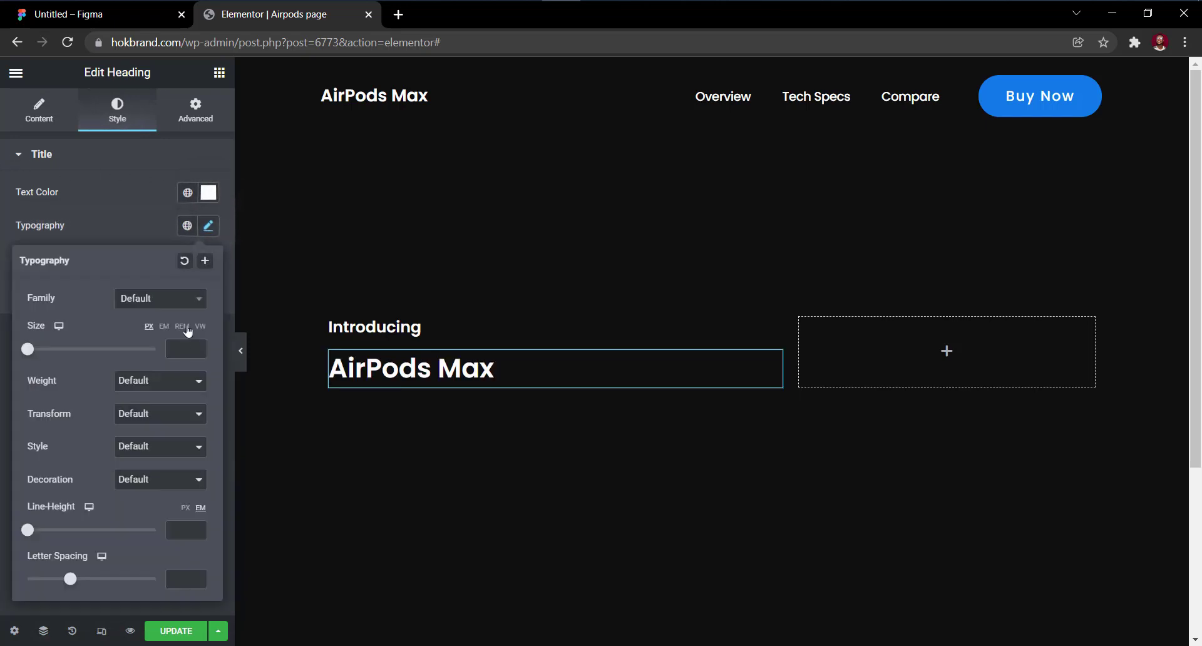
left_click(180, 353)
type("90")
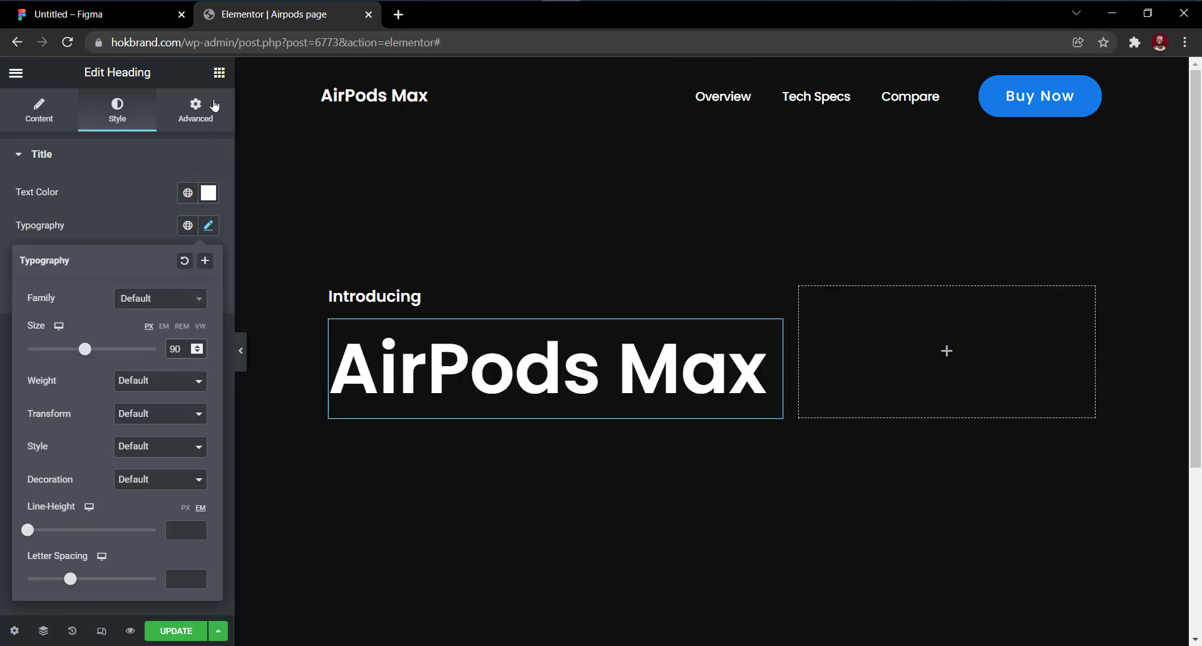
Add a Text Editor widget below the AirPods Max heading and replace its placeholder with the hero paragraph copied from Figma.
left_click(219, 73)
left_click_drag(166, 294, 399, 401)
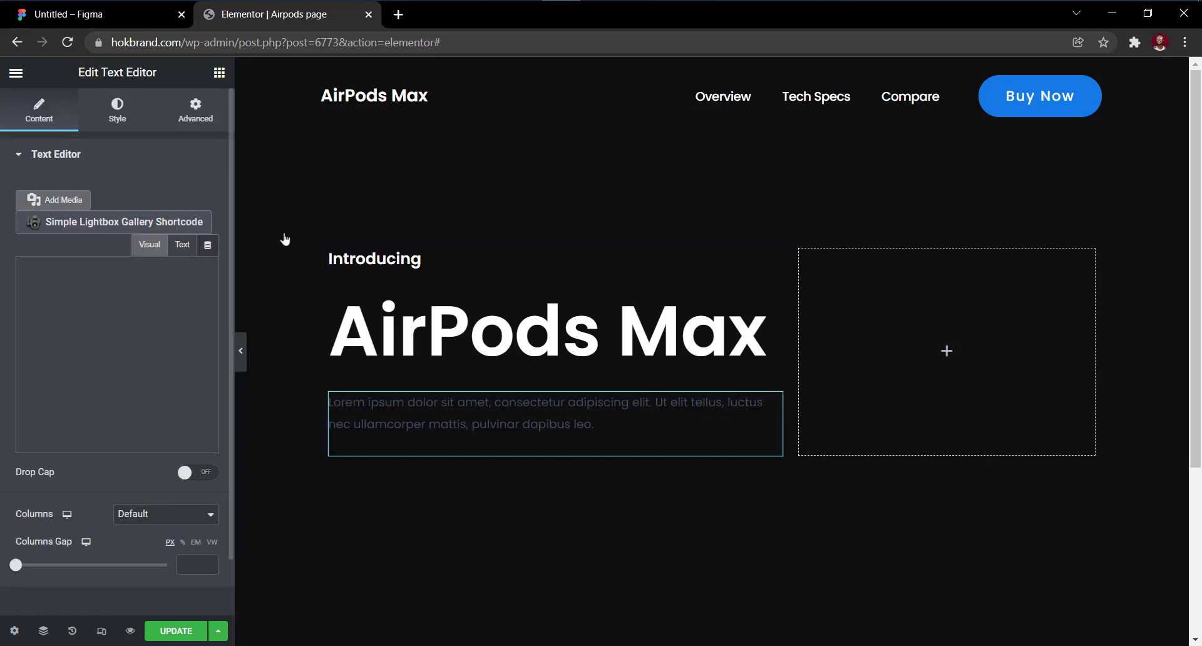
left_click(135, 20)
triple_click(393, 469)
key("ctrl+c")
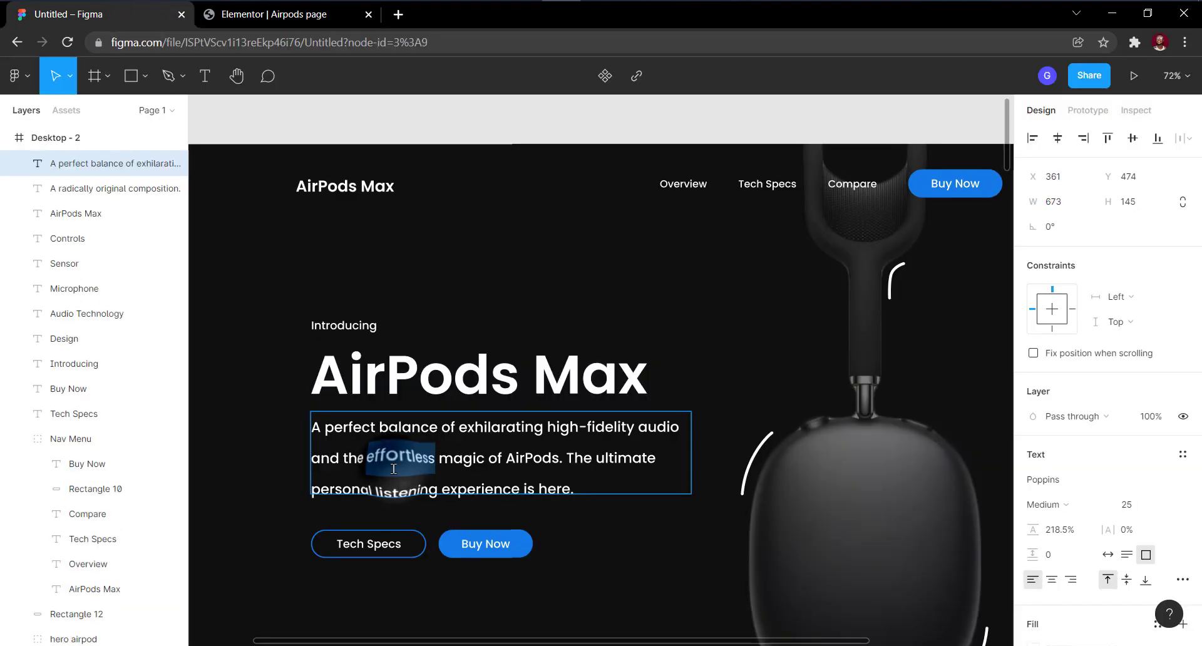
left_click(263, 14)
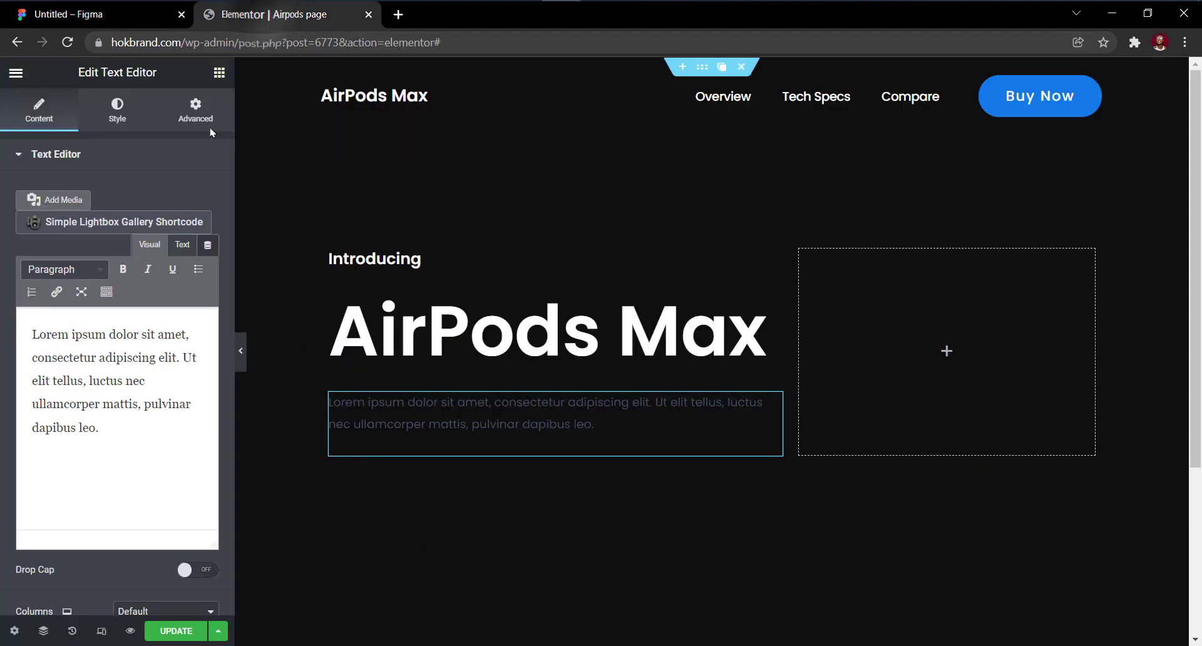
triple_click(101, 368)
key("ctrl+v")
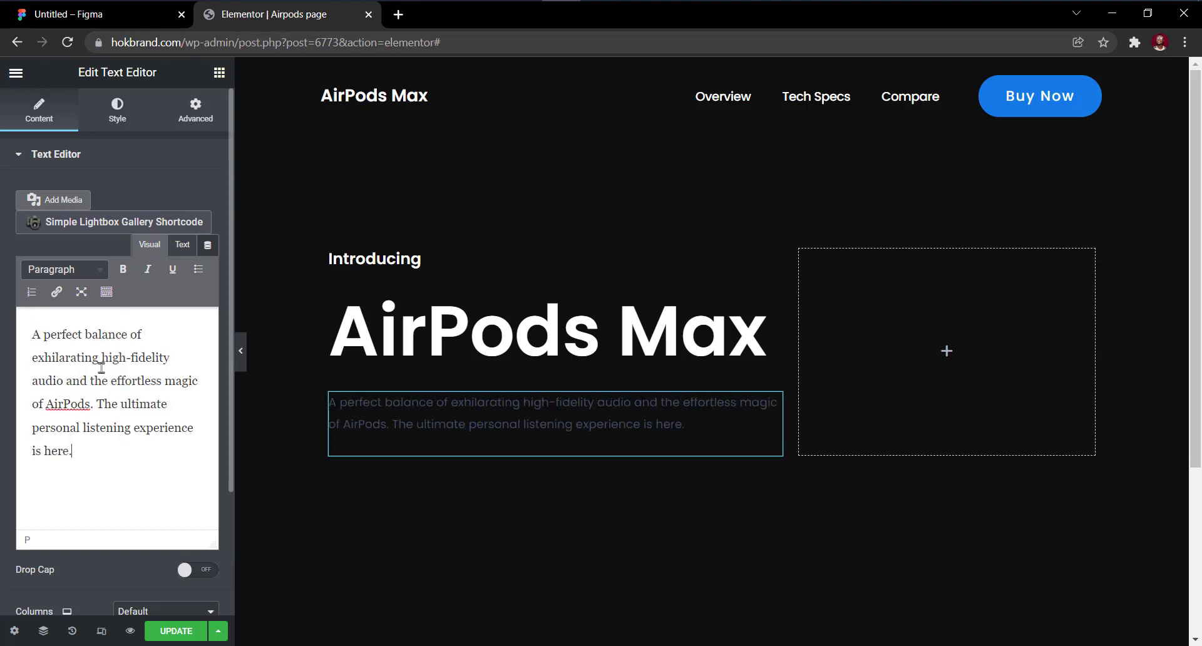
Set the hero paragraph's text color to semi-transparent white, #FFFFFFD4.
left_click(117, 110)
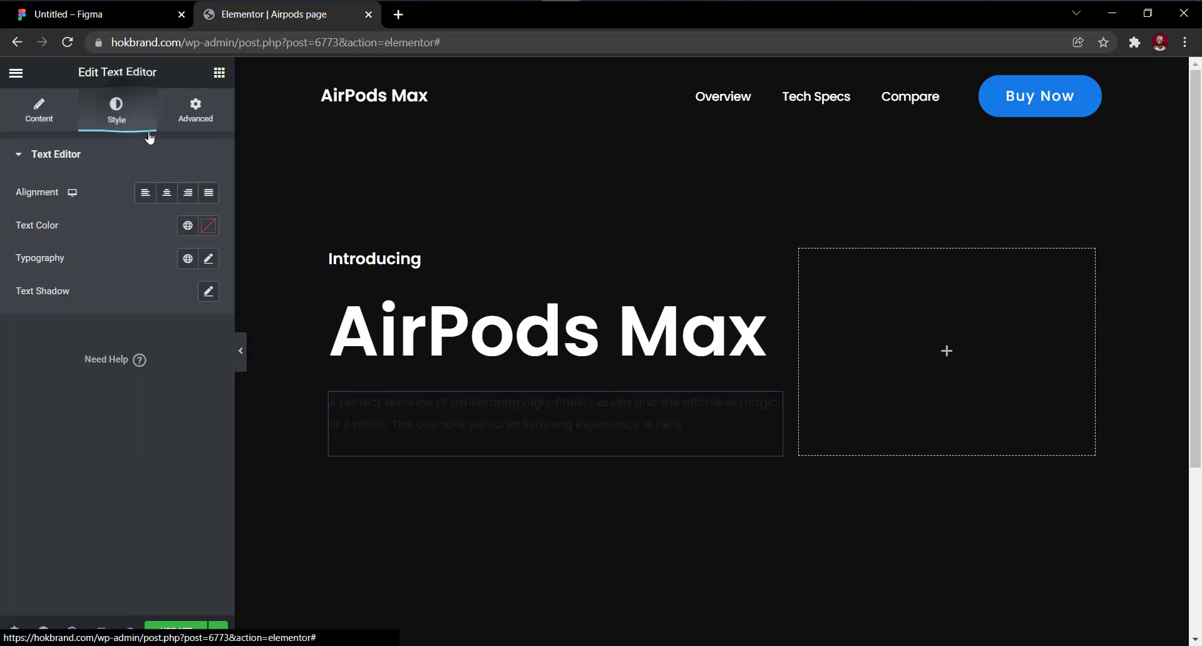
left_click(208, 226)
left_click_drag(121, 325, 6, 274)
left_click_drag(210, 442, 185, 441)
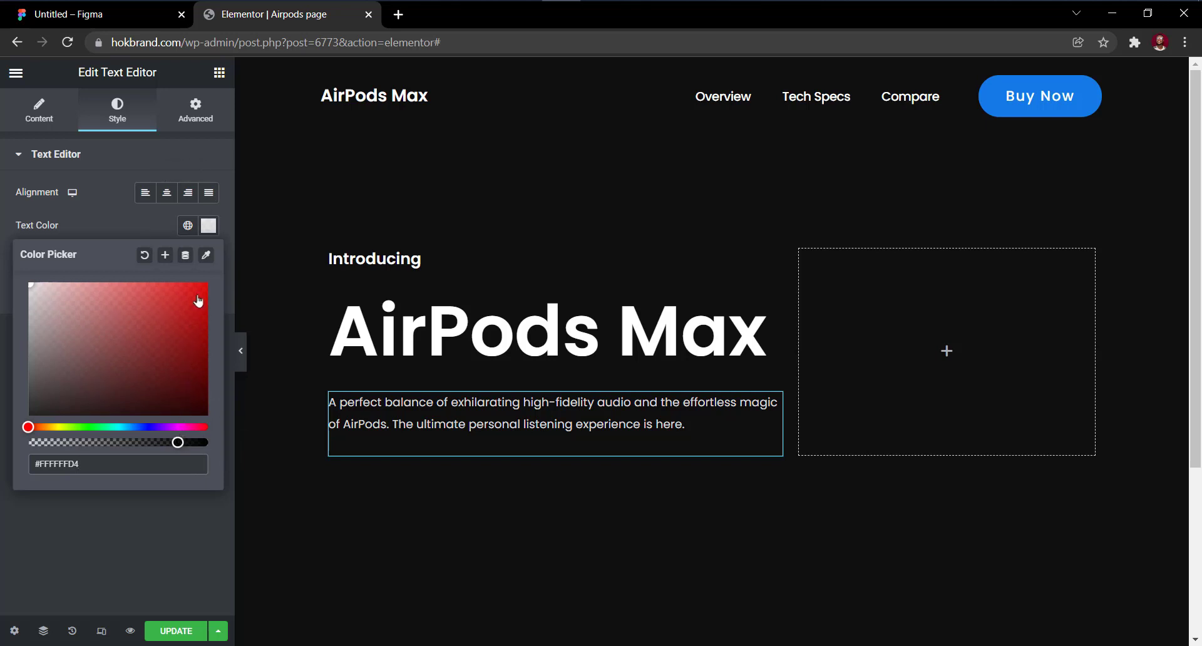
left_click(207, 233)
Set the hero paragraph's font size to 25 px and switch to the Figma design to compare.
left_click(208, 258)
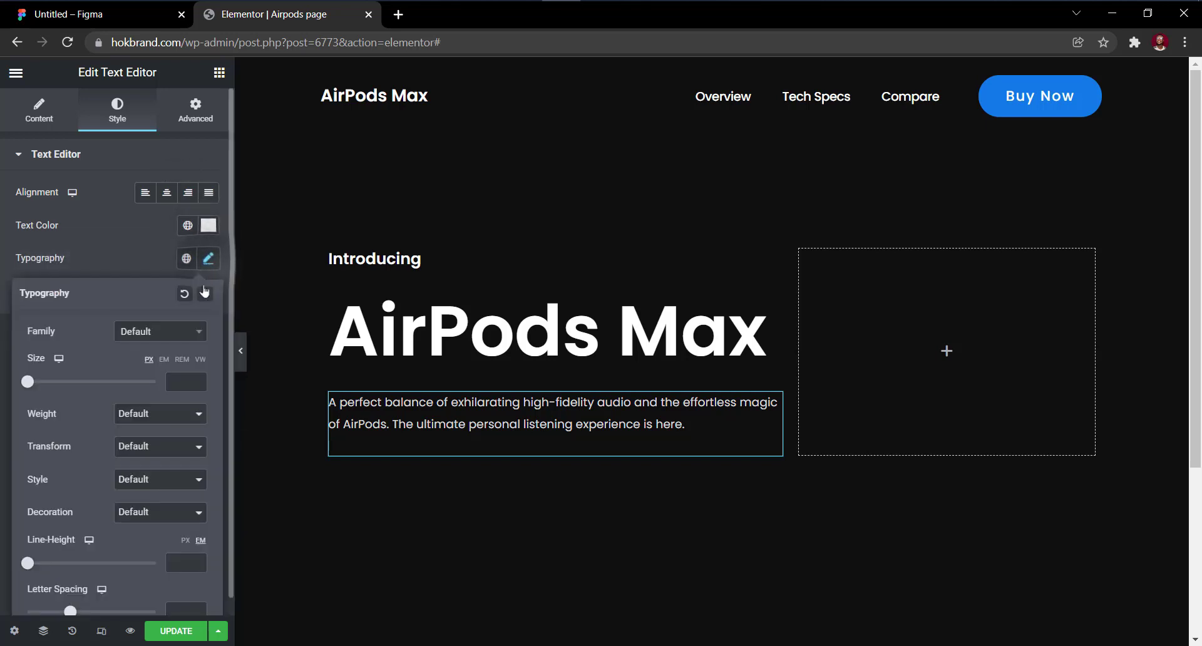
left_click(177, 388)
type("25")
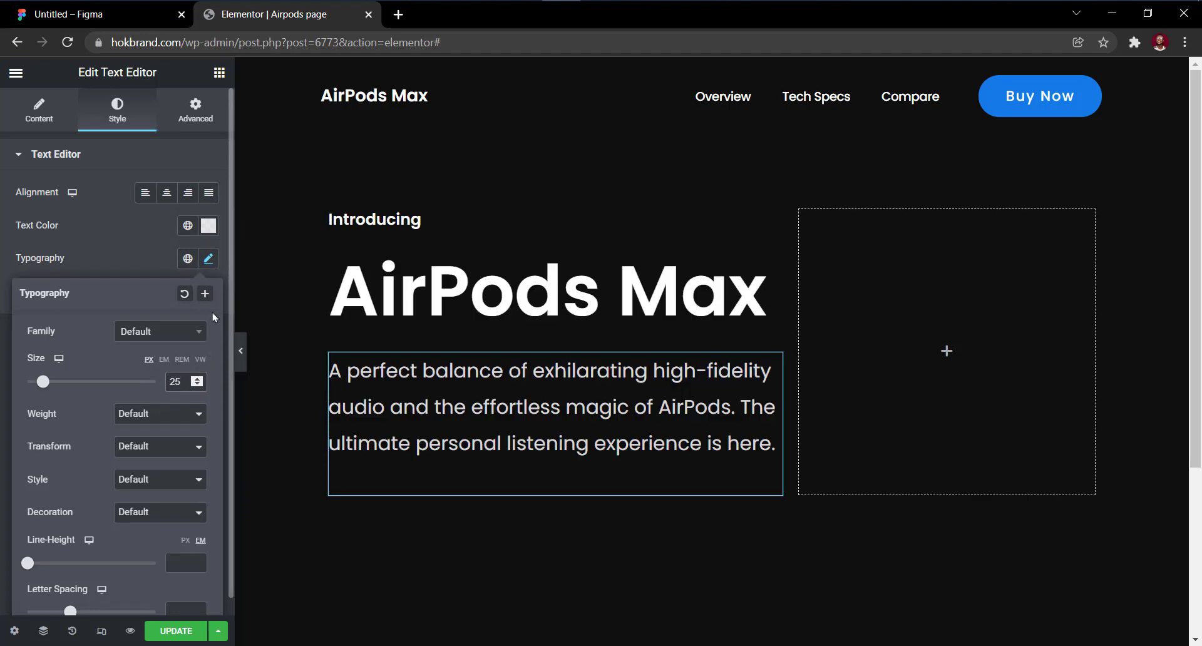
left_click(229, 81)
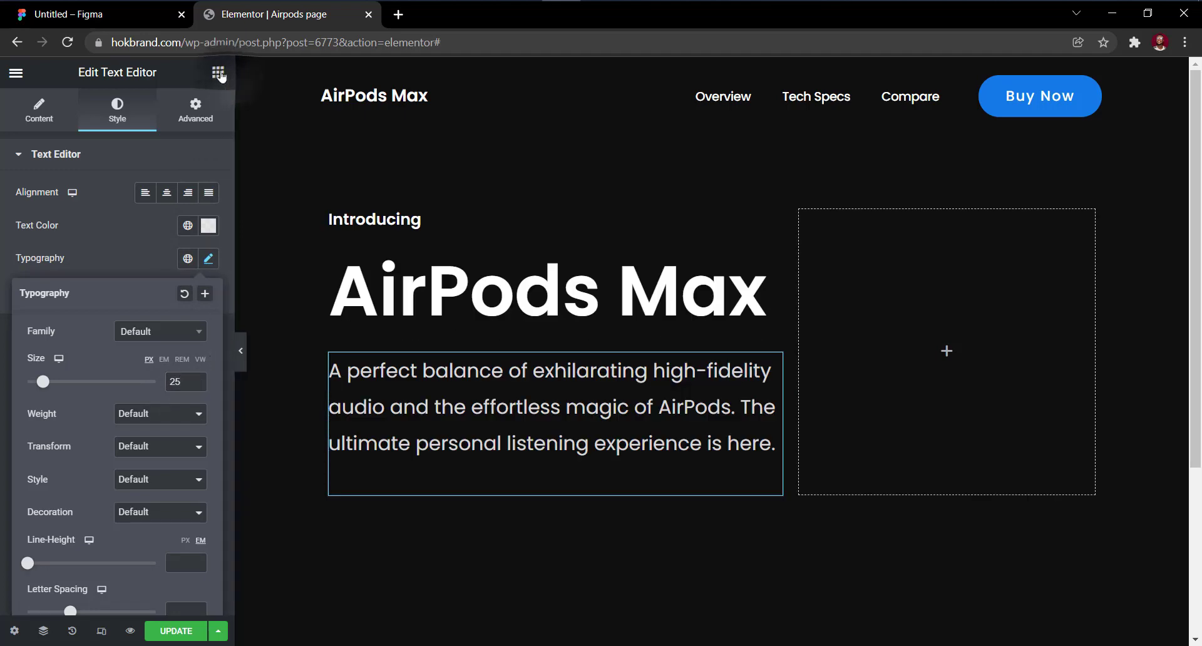
left_click(142, 19)
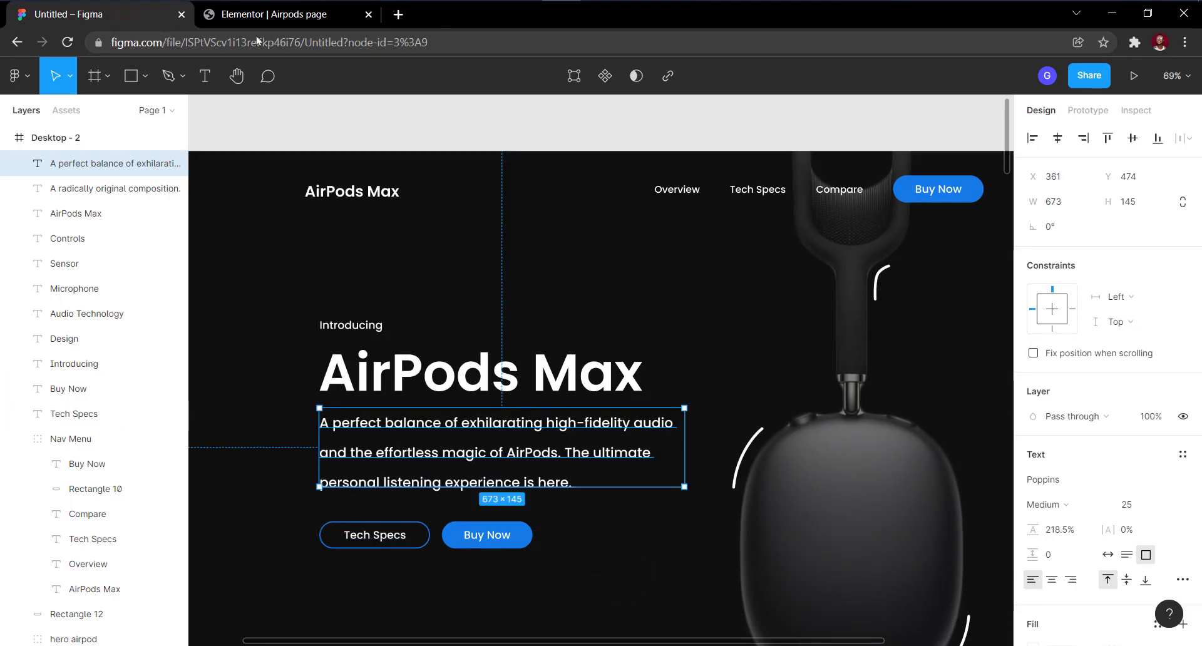
Back in Elementor, add a two-column inner section below the hero paragraph and paste a copy of the header's Buy Now button into each column.
left_click(245, 19)
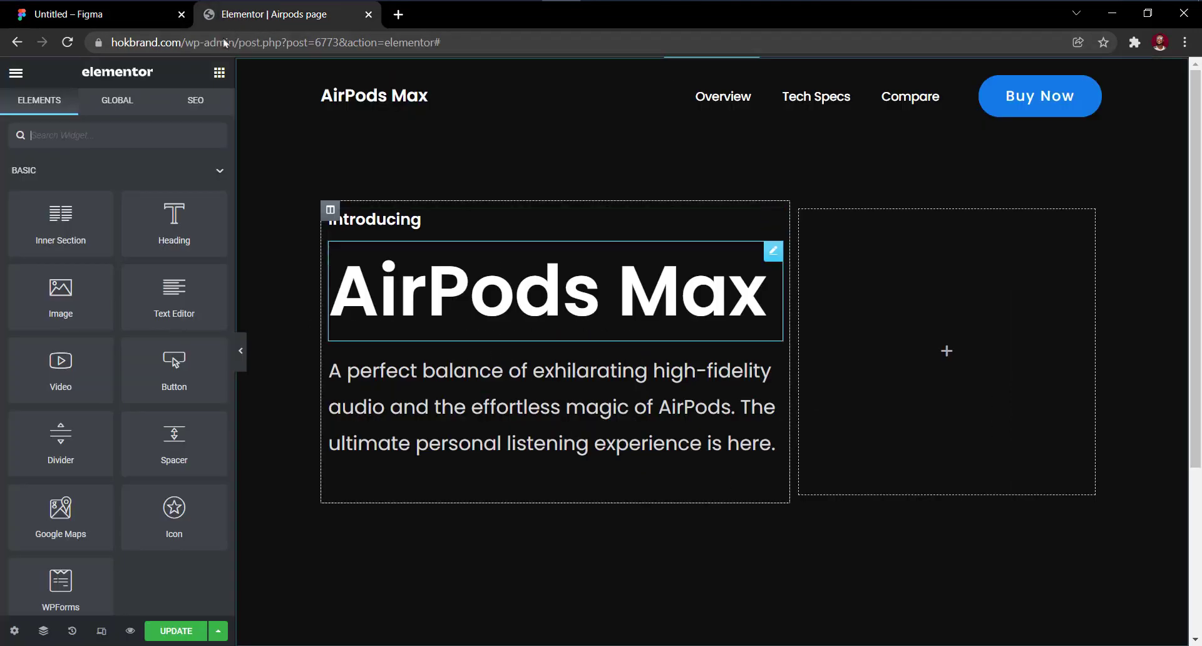
left_click_drag(62, 219, 410, 453)
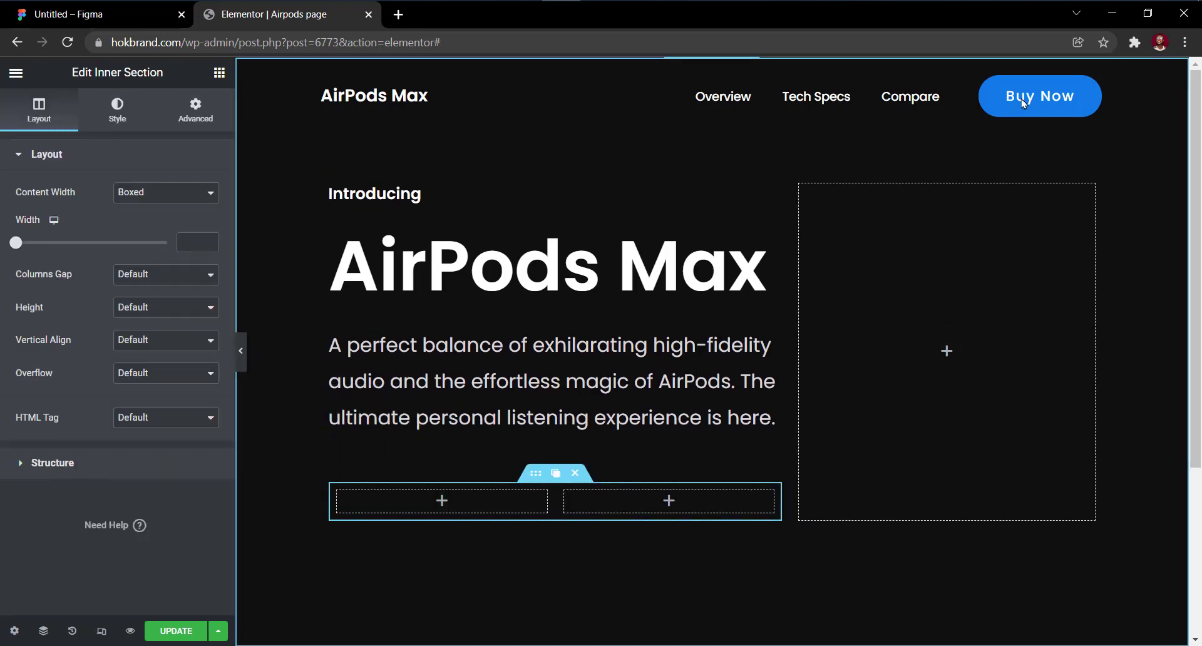
right_click(1022, 103)
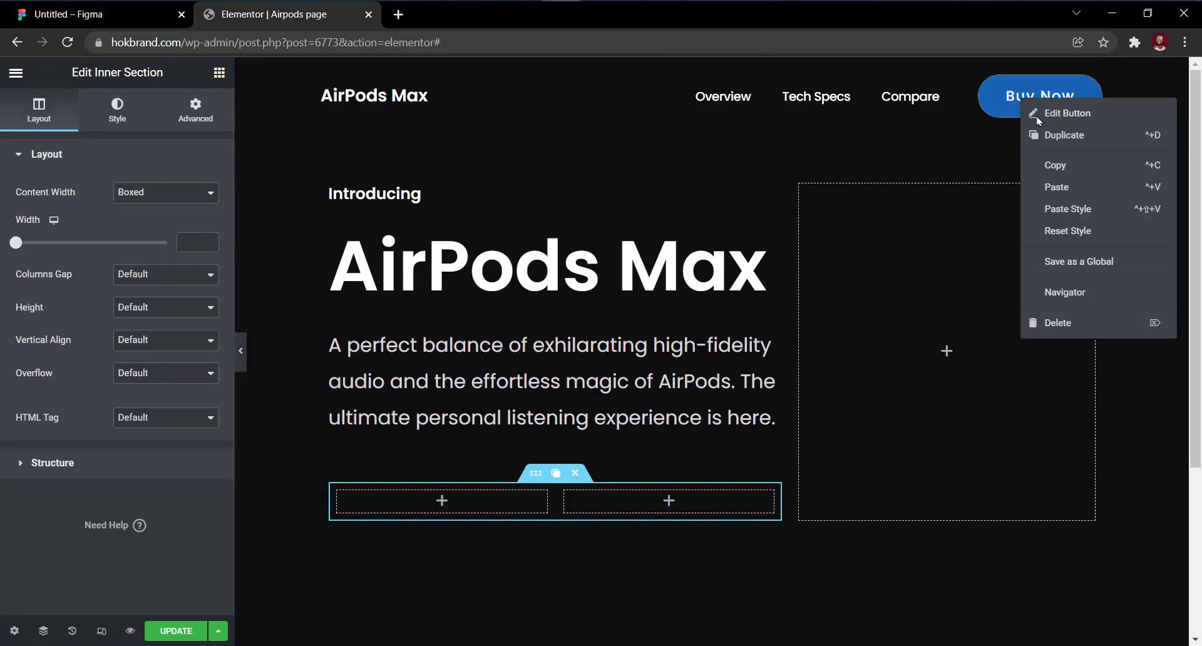
left_click(1078, 168)
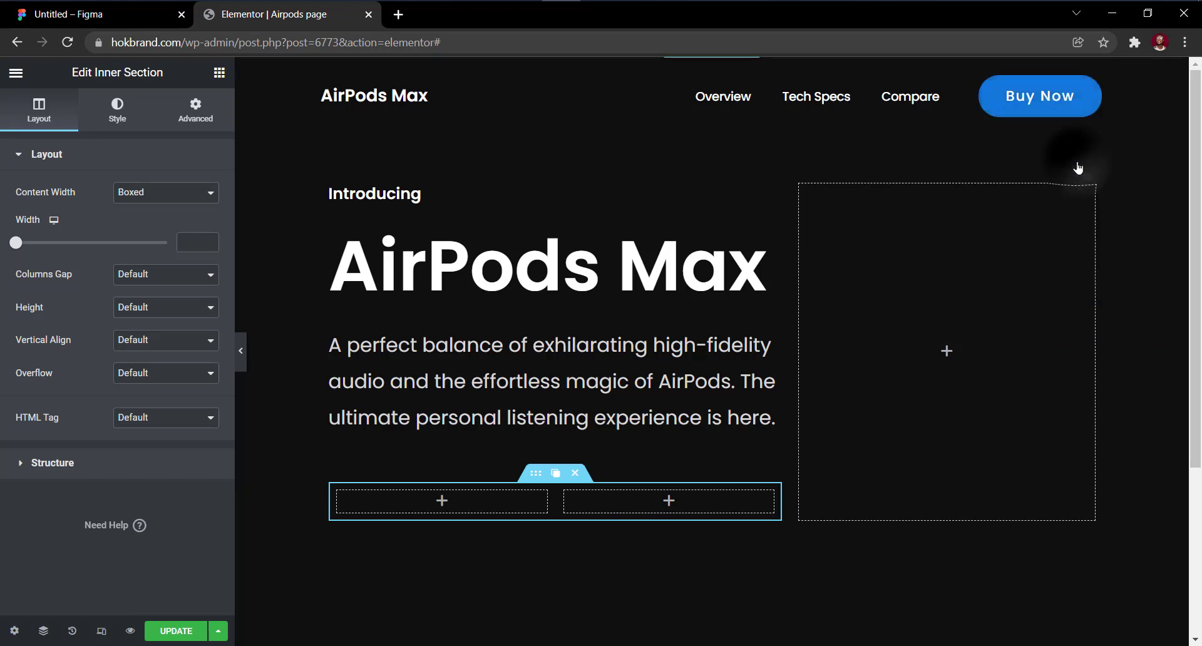
right_click(442, 501)
left_click(475, 538)
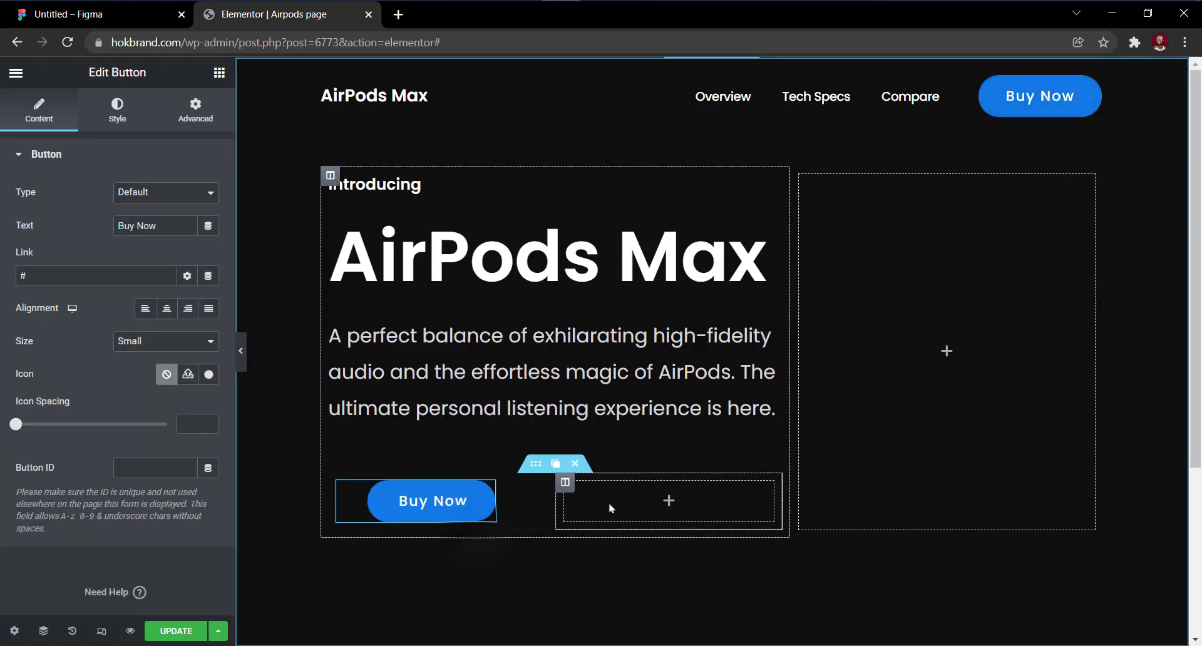
right_click(621, 505)
left_click(656, 526)
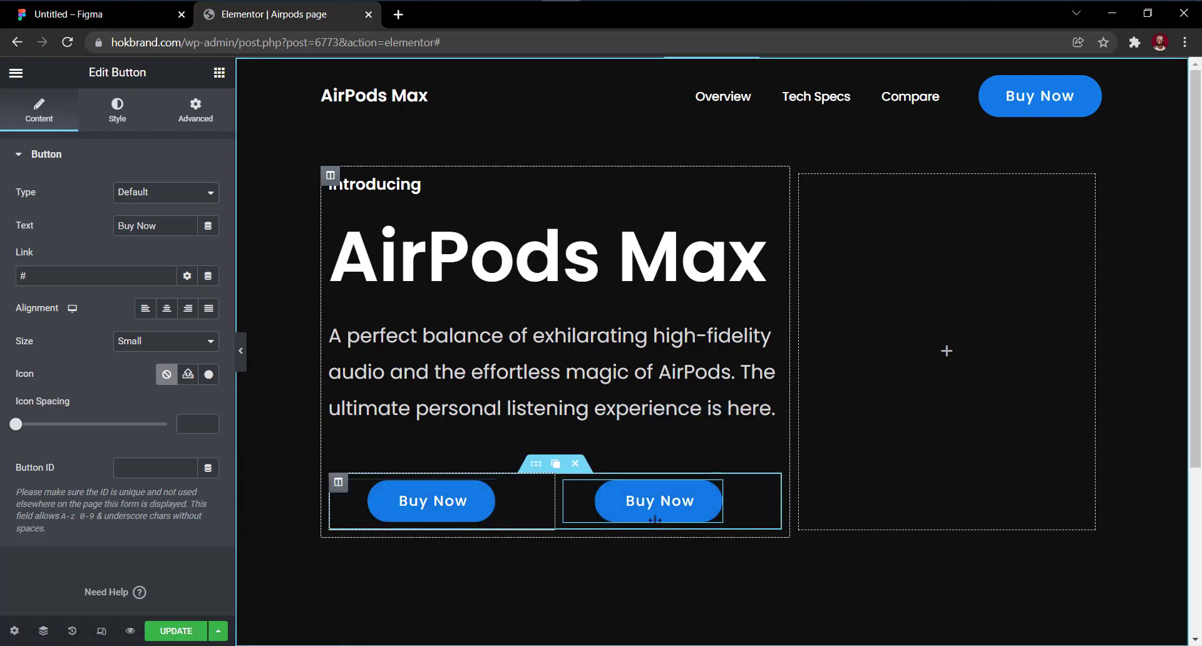
Reset the margins of both pasted hero buttons to 0 on all sides by linking the margin values.
left_click(407, 500)
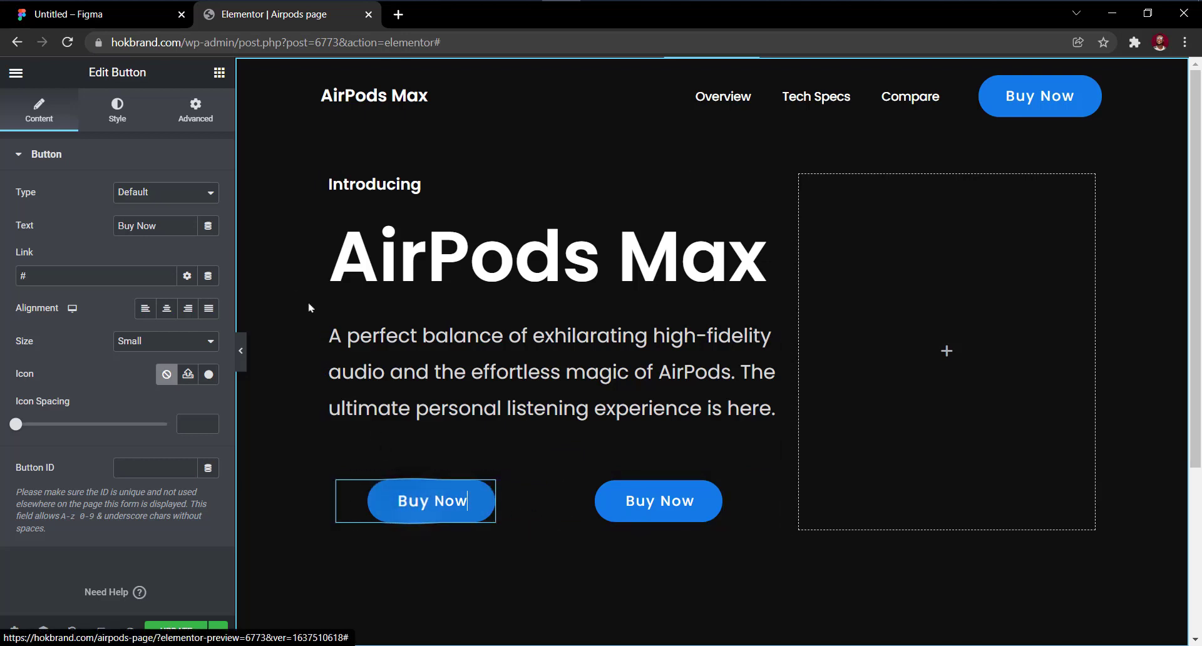
left_click(196, 111)
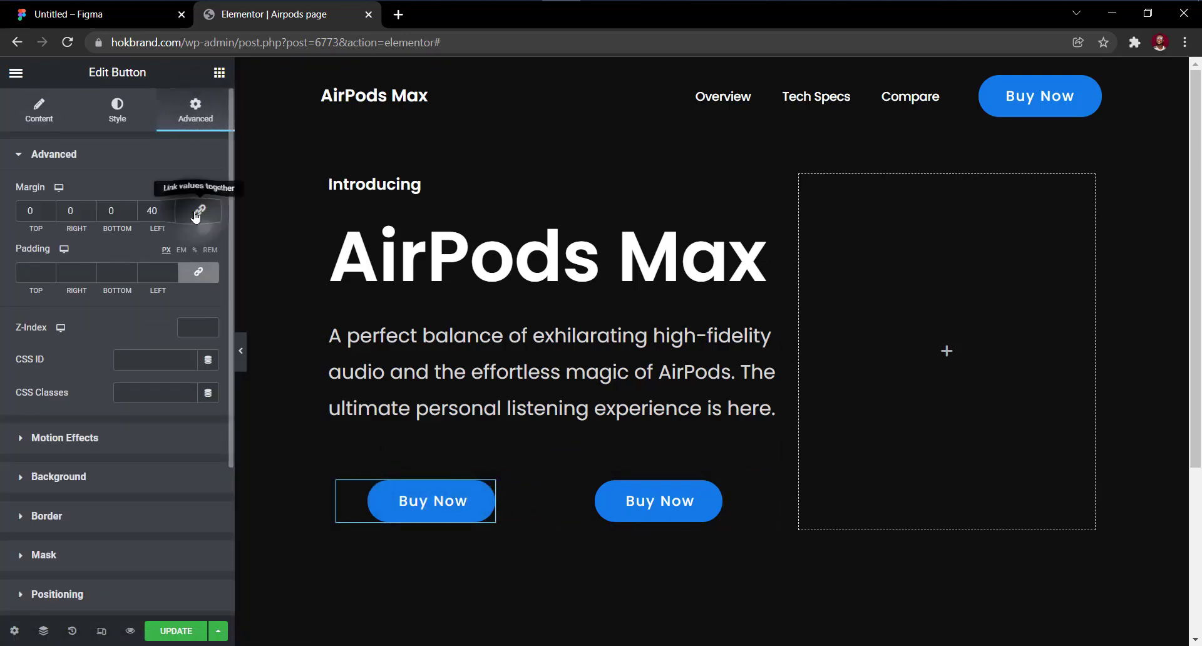
left_click(198, 212)
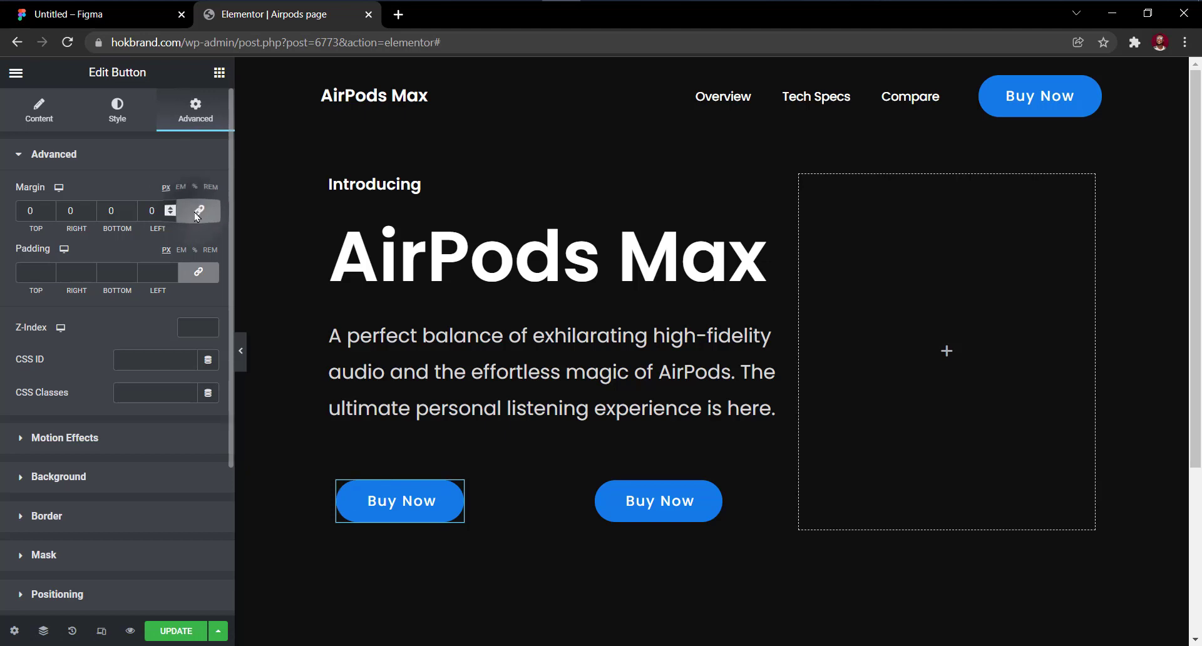
left_click(611, 507)
left_click(195, 107)
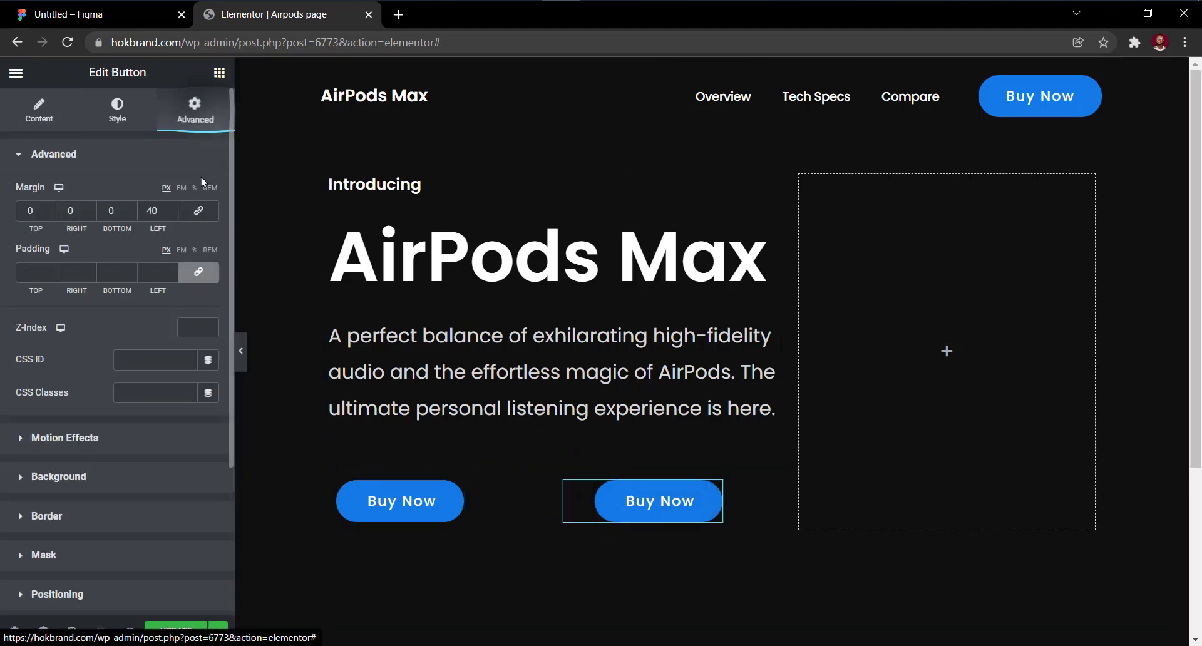
left_click(200, 216)
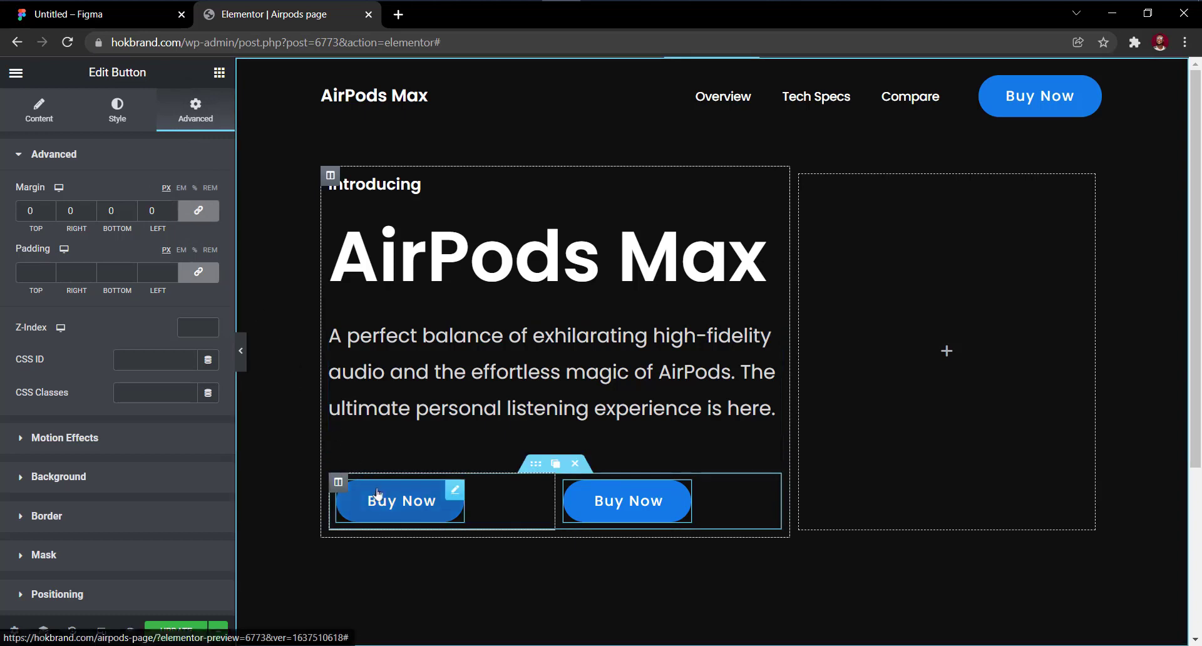
Change the text of the first hero button to Tech Specs.
left_click(388, 509)
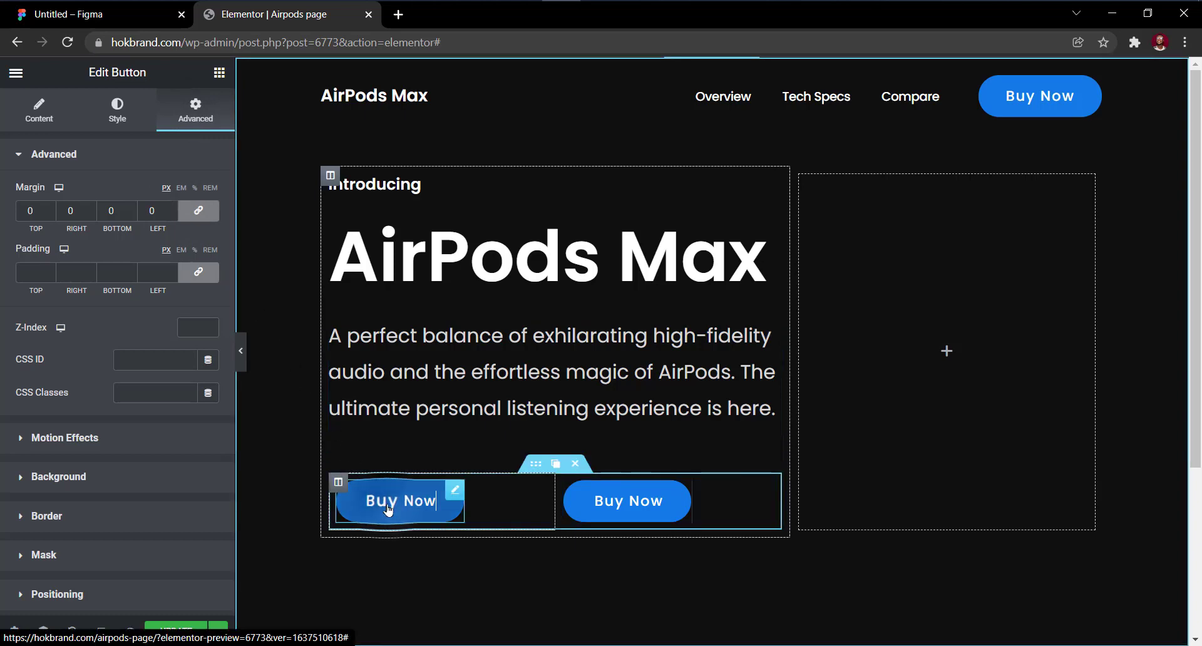
left_click(28, 108)
double_click(146, 226)
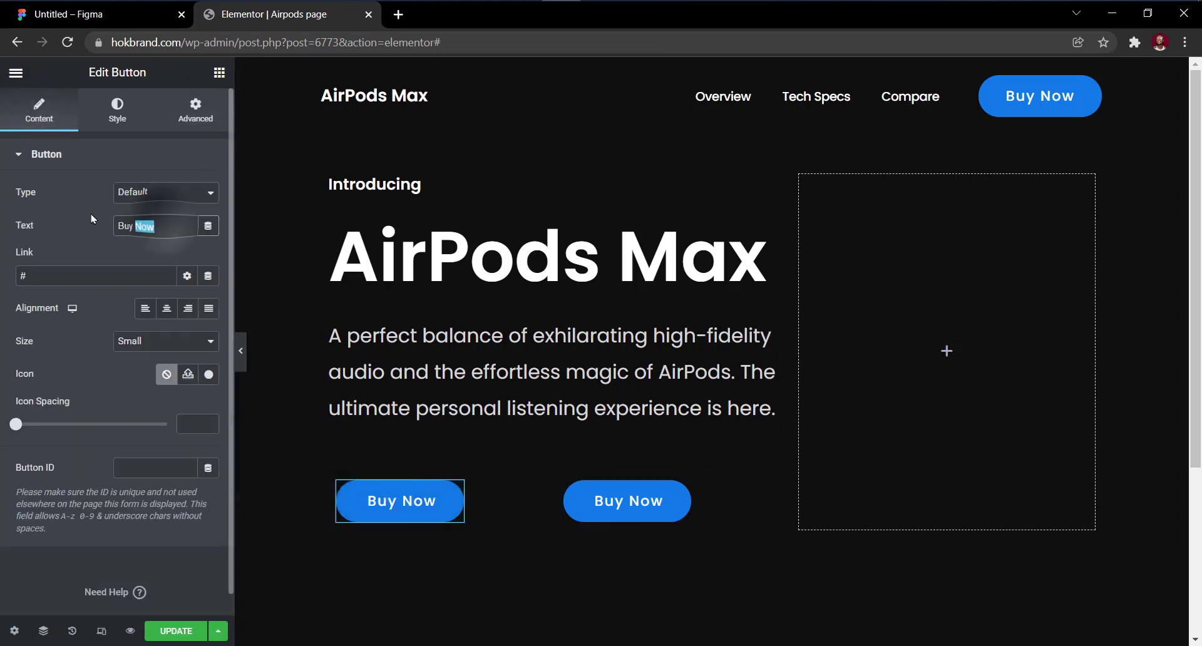
type("Tech Soe")
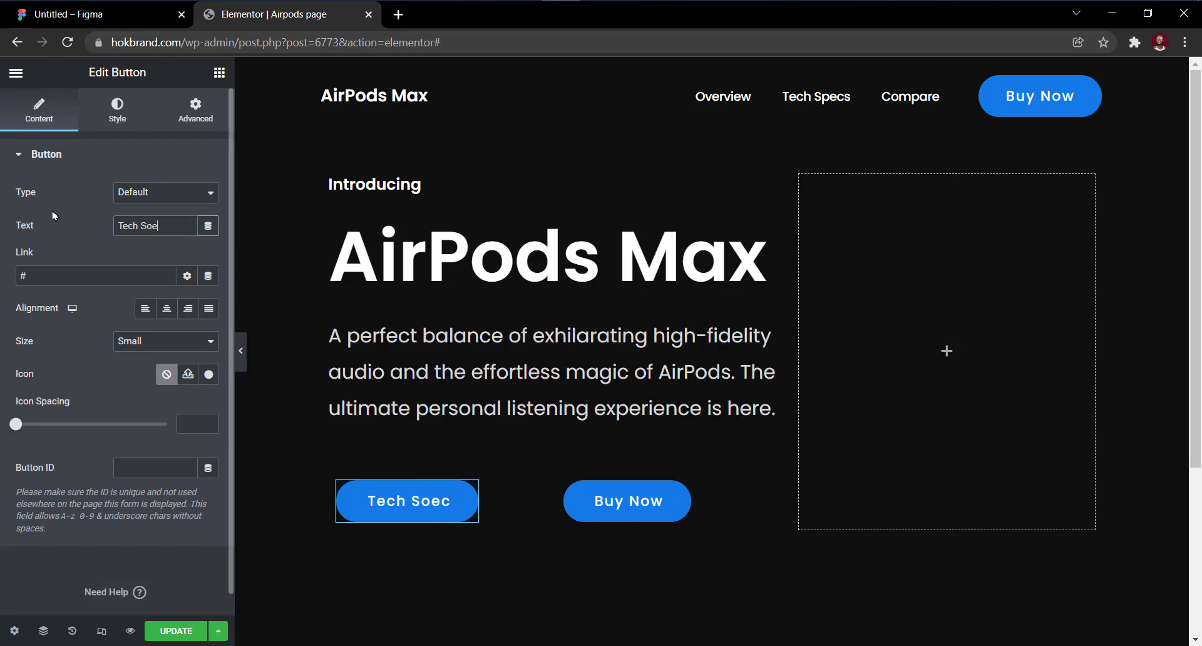
key("BackSpace")
key("BackSpace")
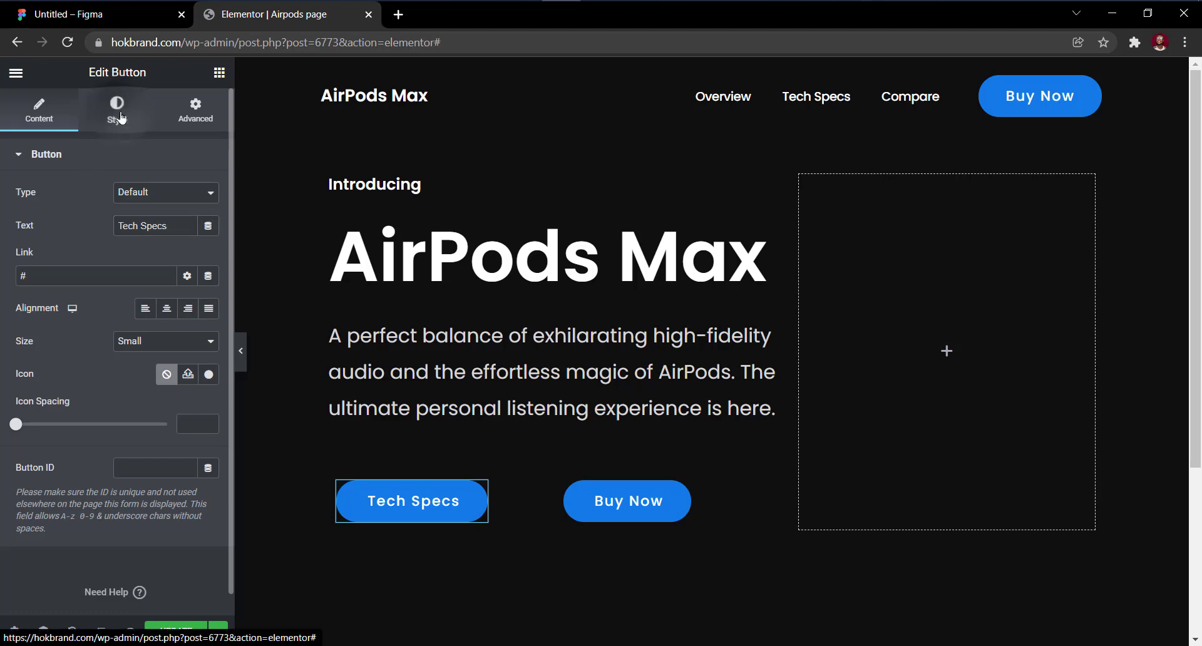
Make the Tech Specs button's normal background fully transparent, #147CE500.
left_click(149, 143)
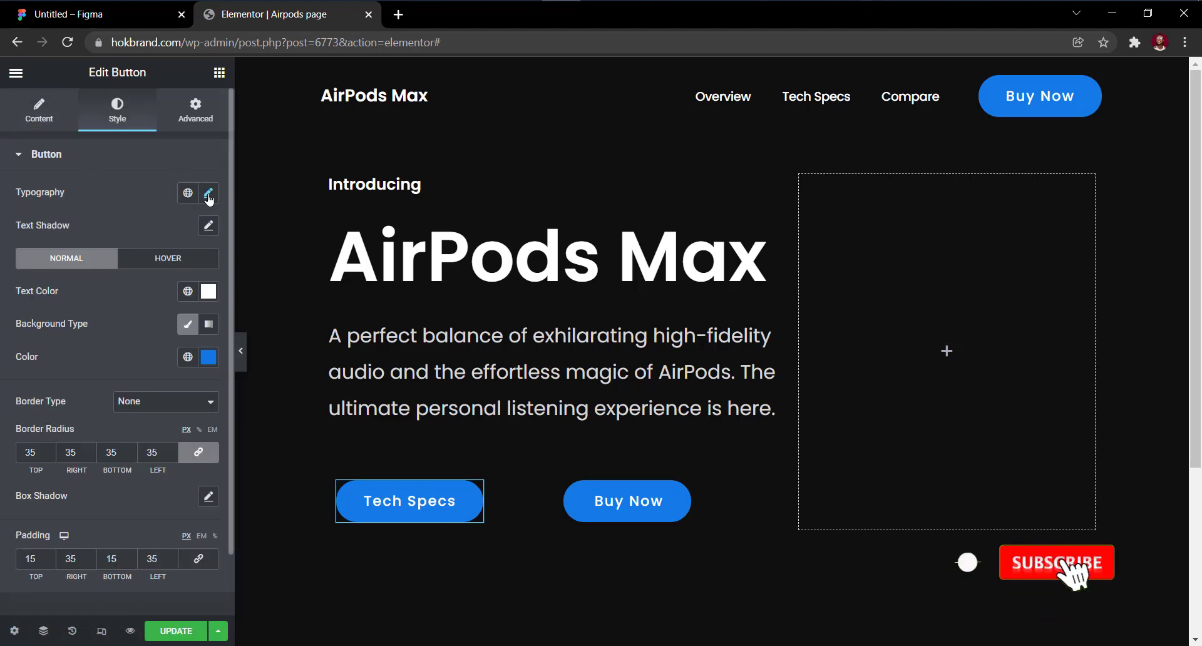
left_click(208, 358)
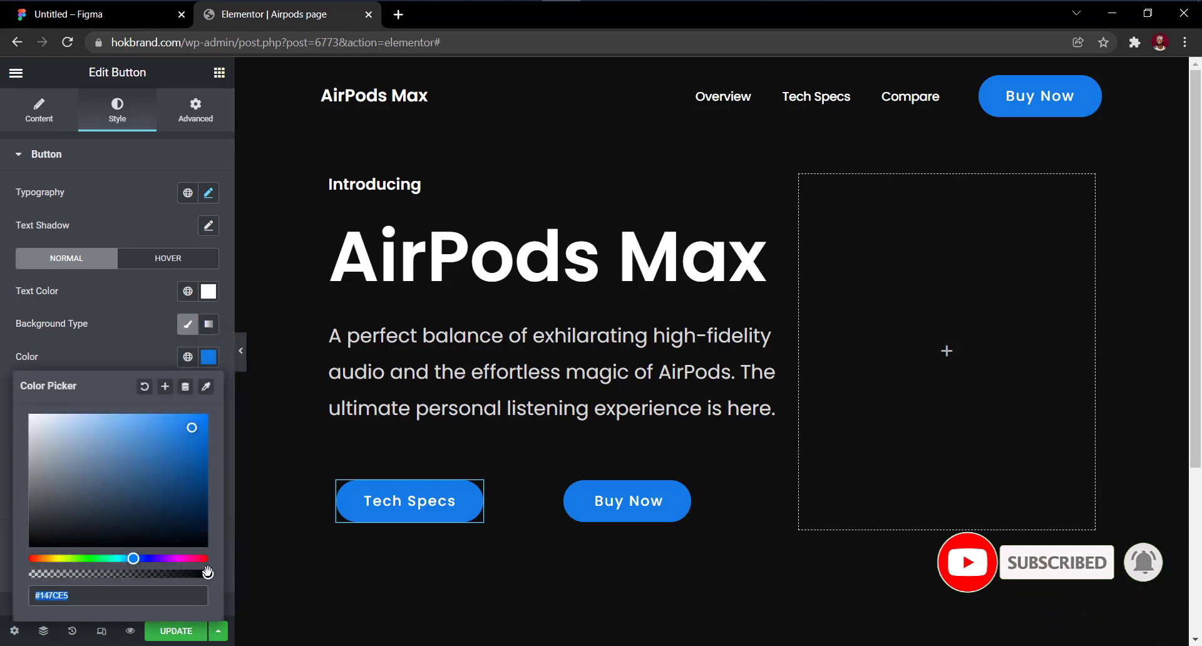
left_click_drag(207, 571, 28, 574)
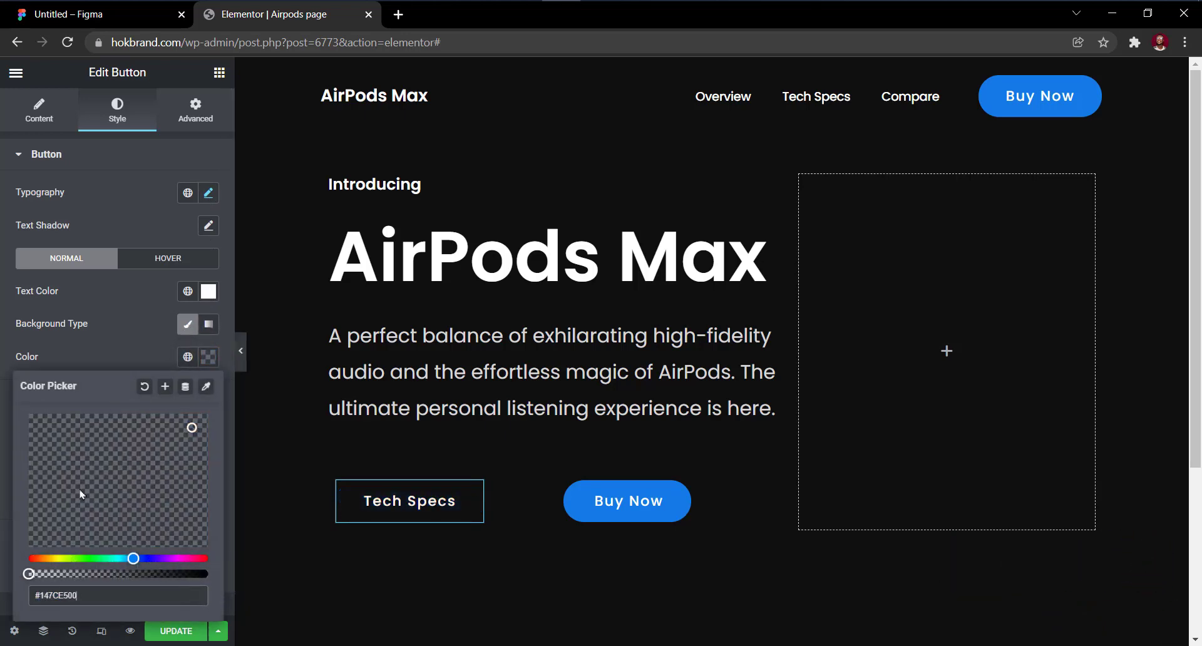
left_click(208, 356)
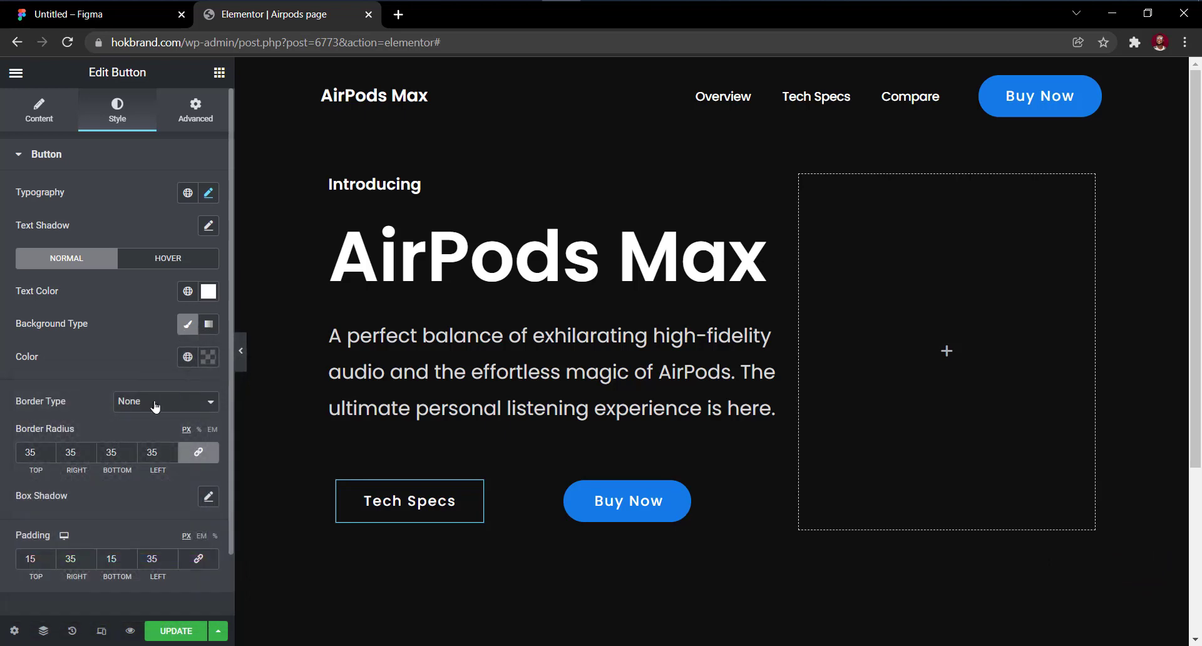
Give the Tech Specs button a solid border 2 px wide on all sides and preview it without the editing panel.
left_click(156, 407)
left_click(151, 430)
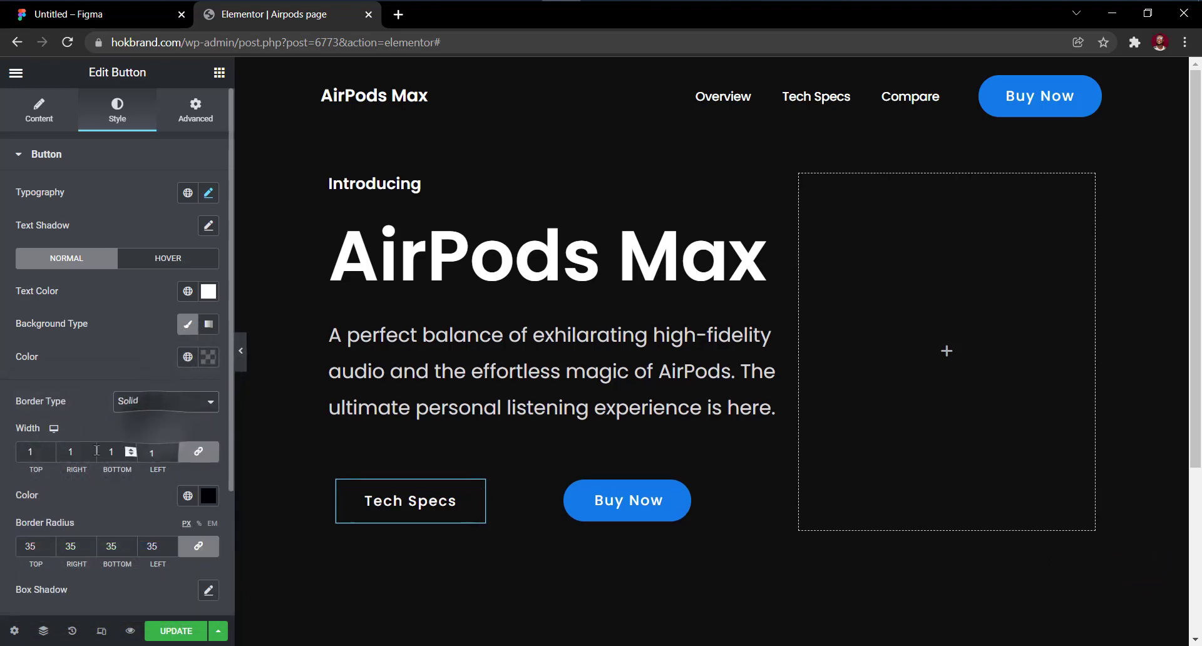
left_click(53, 449)
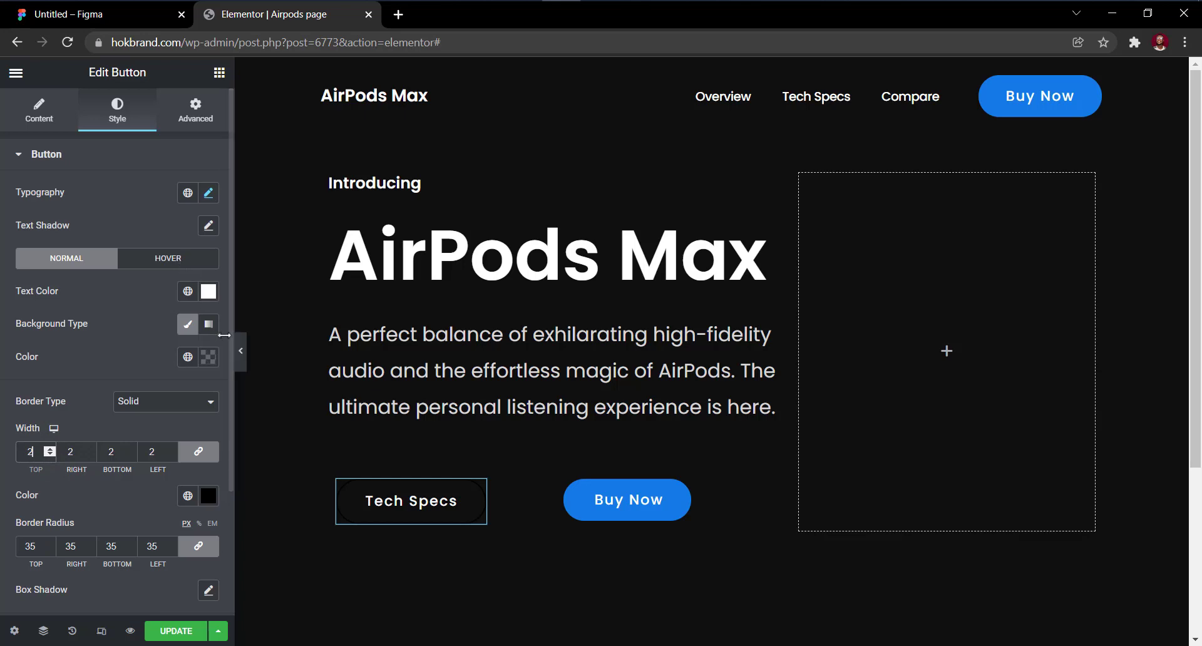
left_click(241, 367)
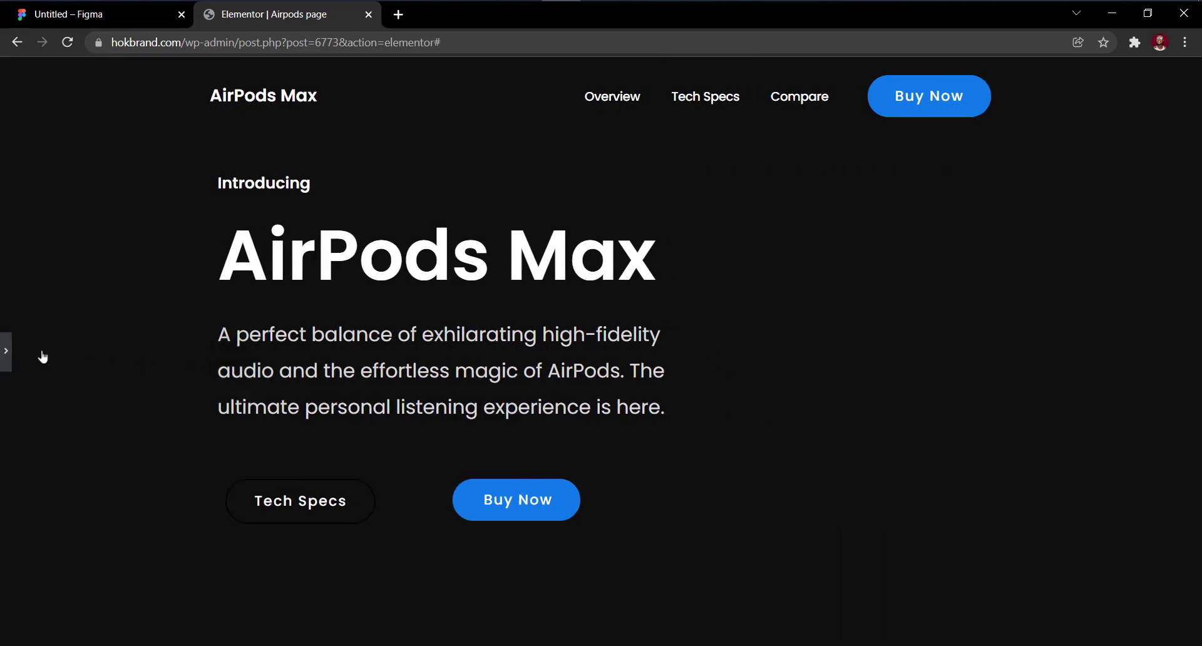
left_click(7, 353)
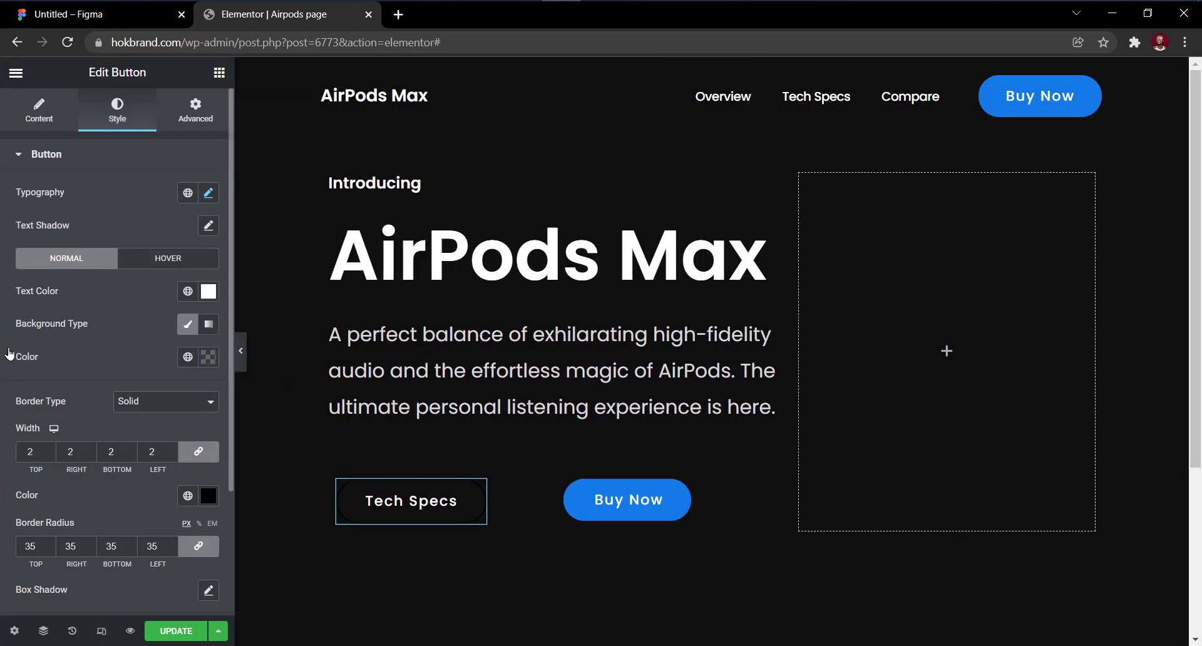
Set the Tech Specs button's border color to white, leaving its text shadow unset.
left_click(206, 495)
left_click(113, 370)
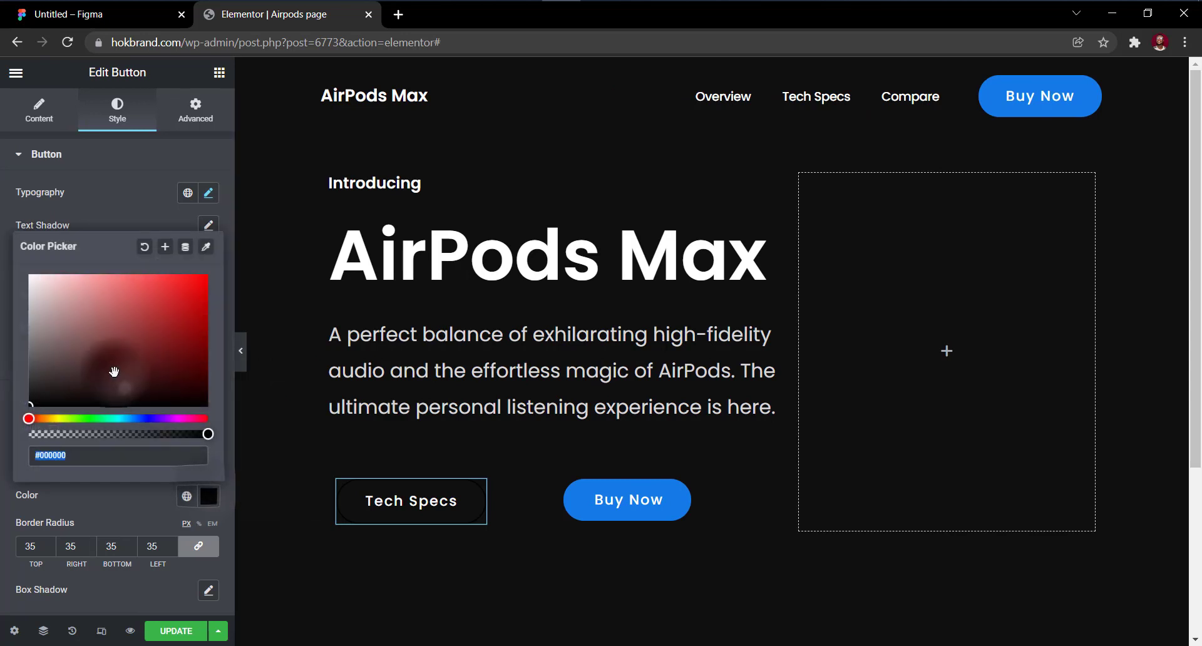
left_click_drag(113, 370, 29, 275)
left_click(209, 225)
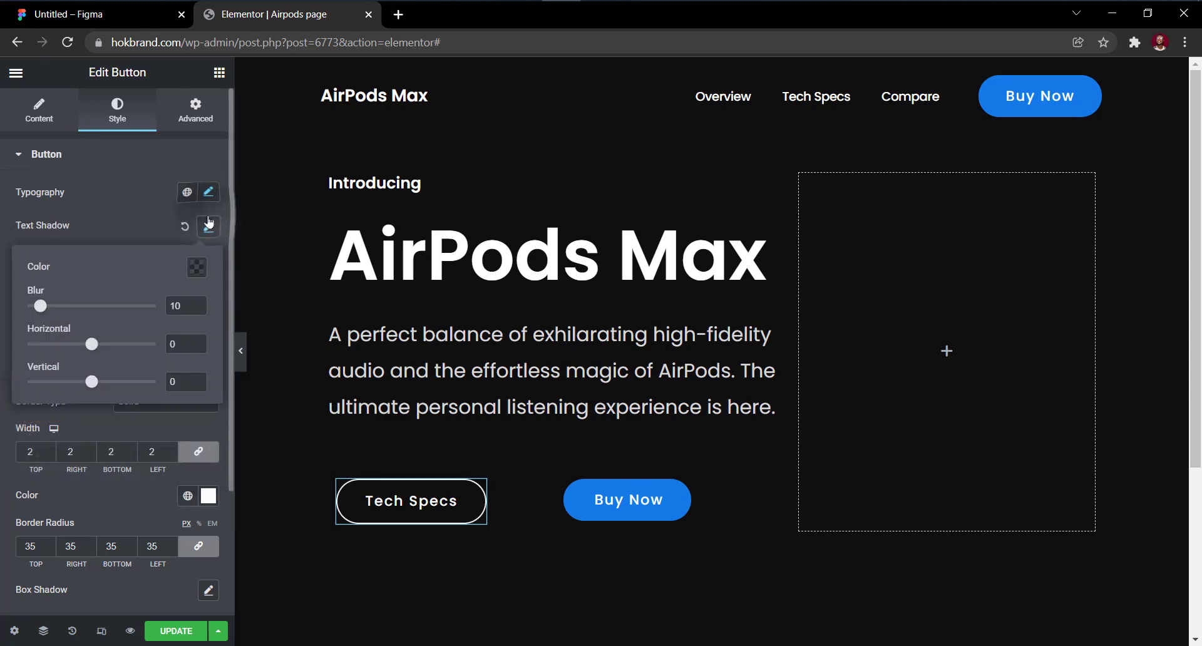
left_click(211, 228)
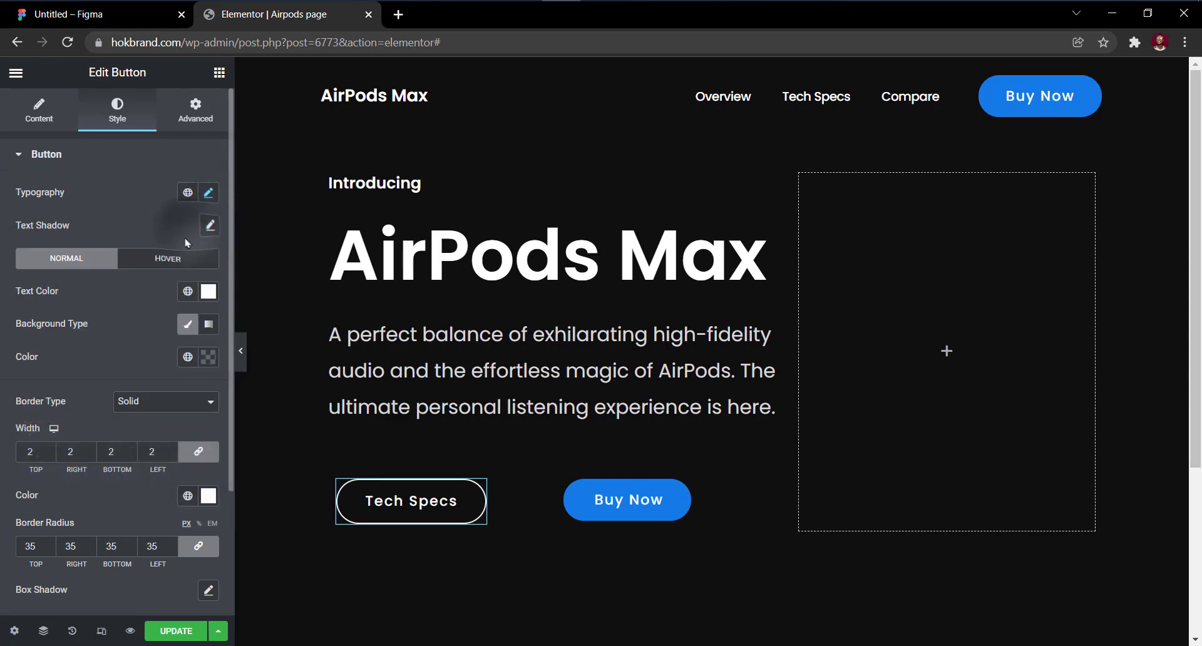
Set the Tech Specs button's hover state to background color #FFFFFF and text color #0f0f10.
left_click(179, 266)
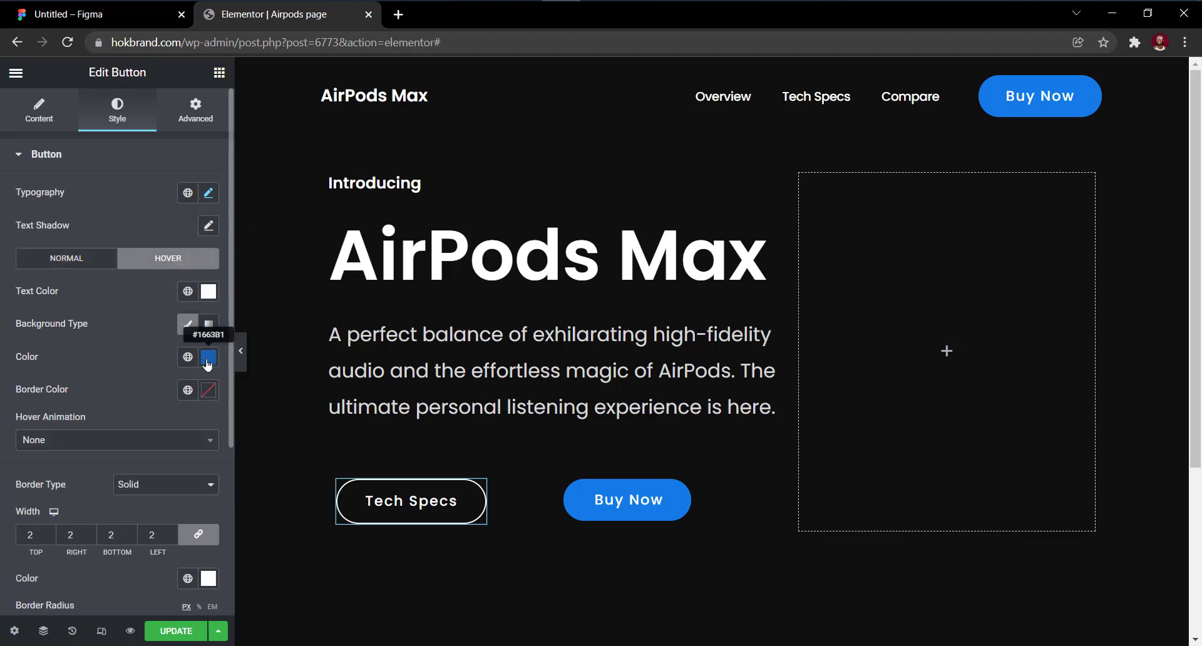
left_click(208, 358)
left_click_drag(125, 476, 2, 398)
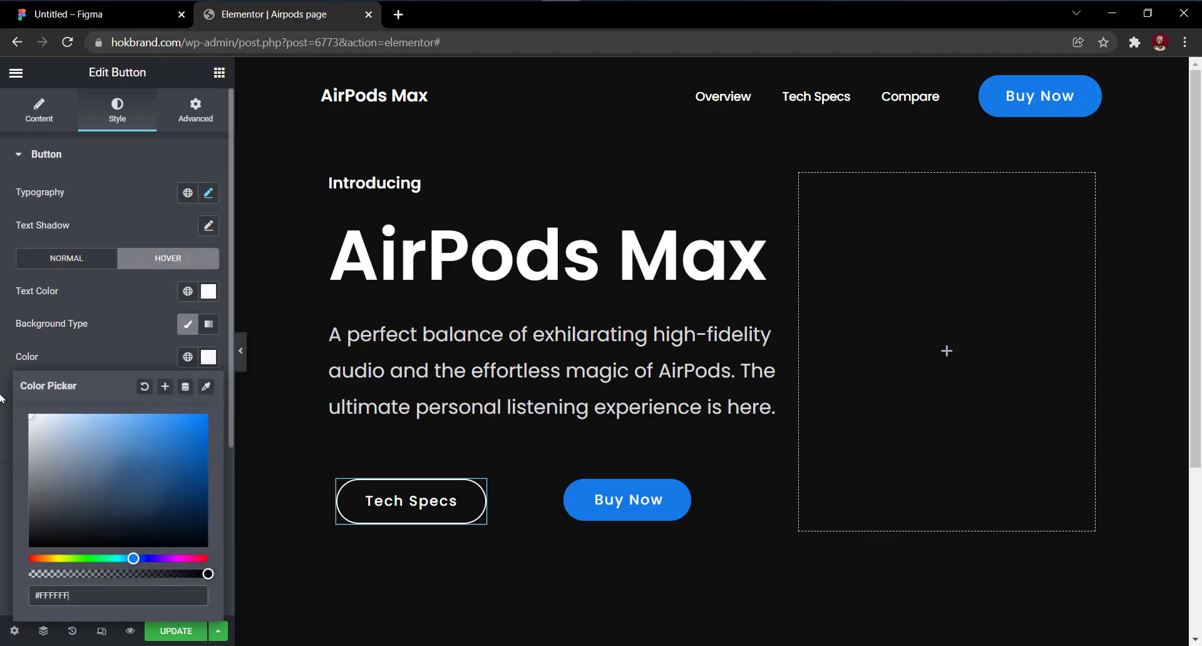
left_click(209, 291)
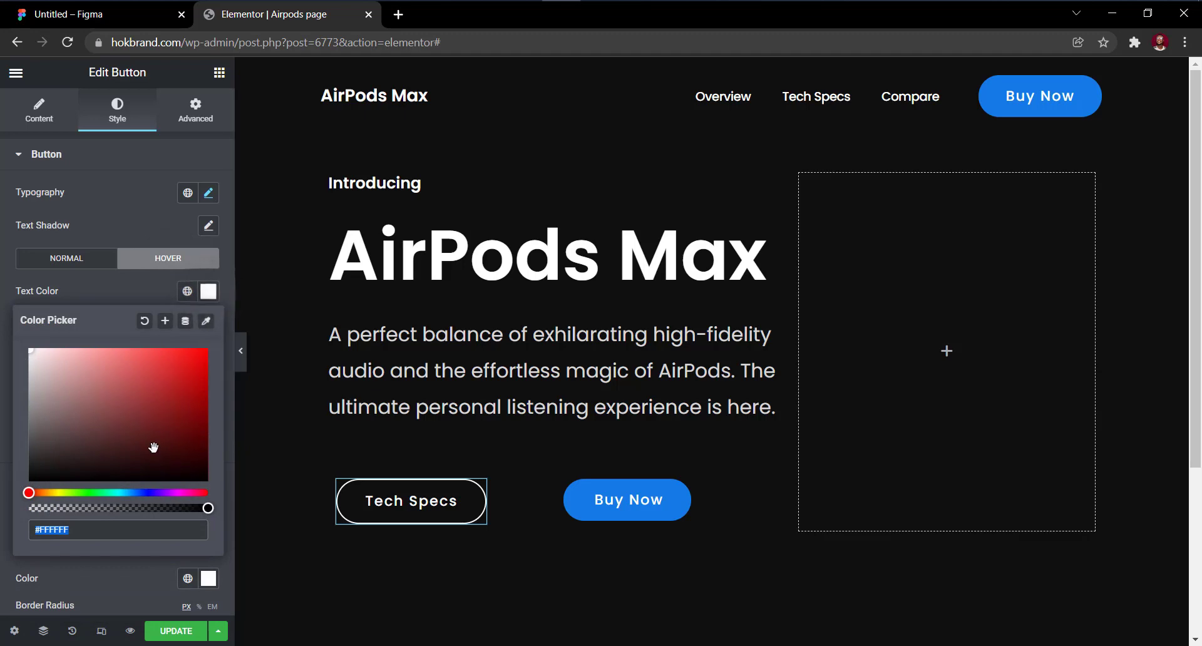
type("0f0f10")
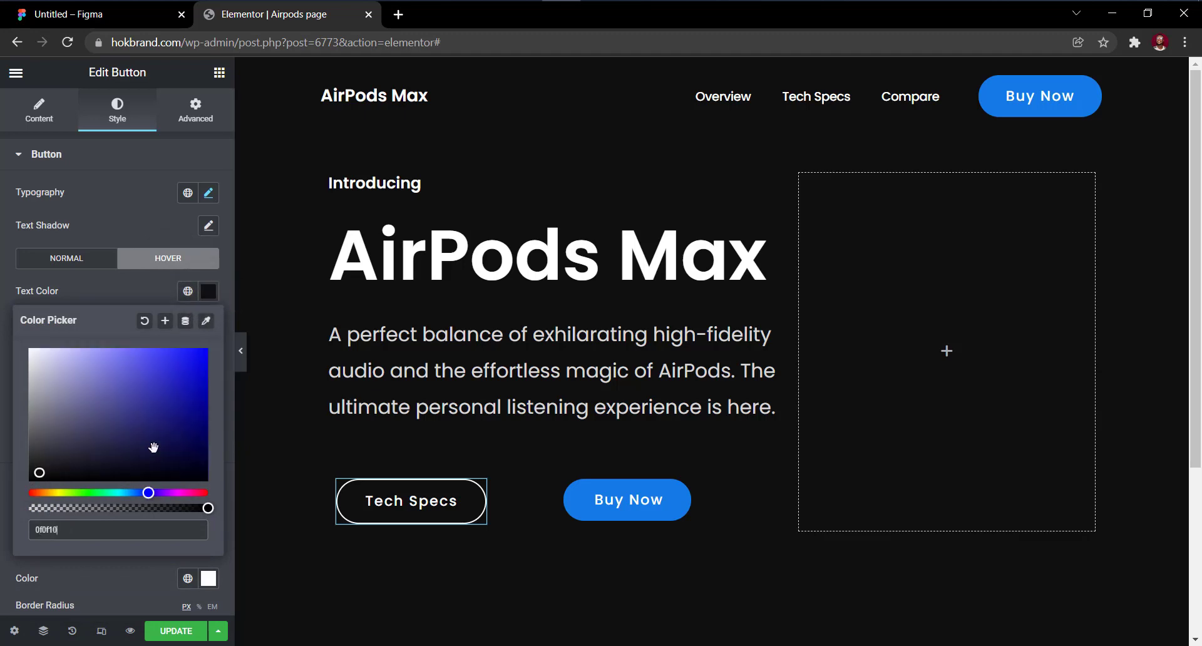
left_click(237, 294)
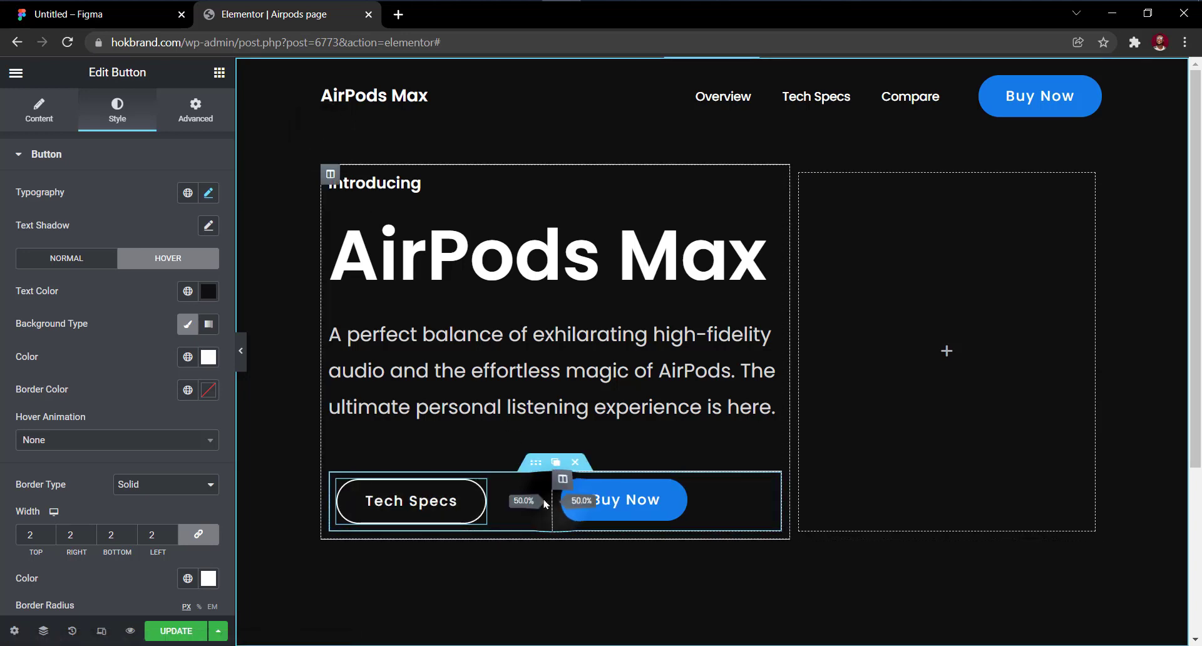
Narrow the inner section's first column so the hero's Buy Now button sits close beside Tech Specs.
left_click_drag(554, 504, 494, 503)
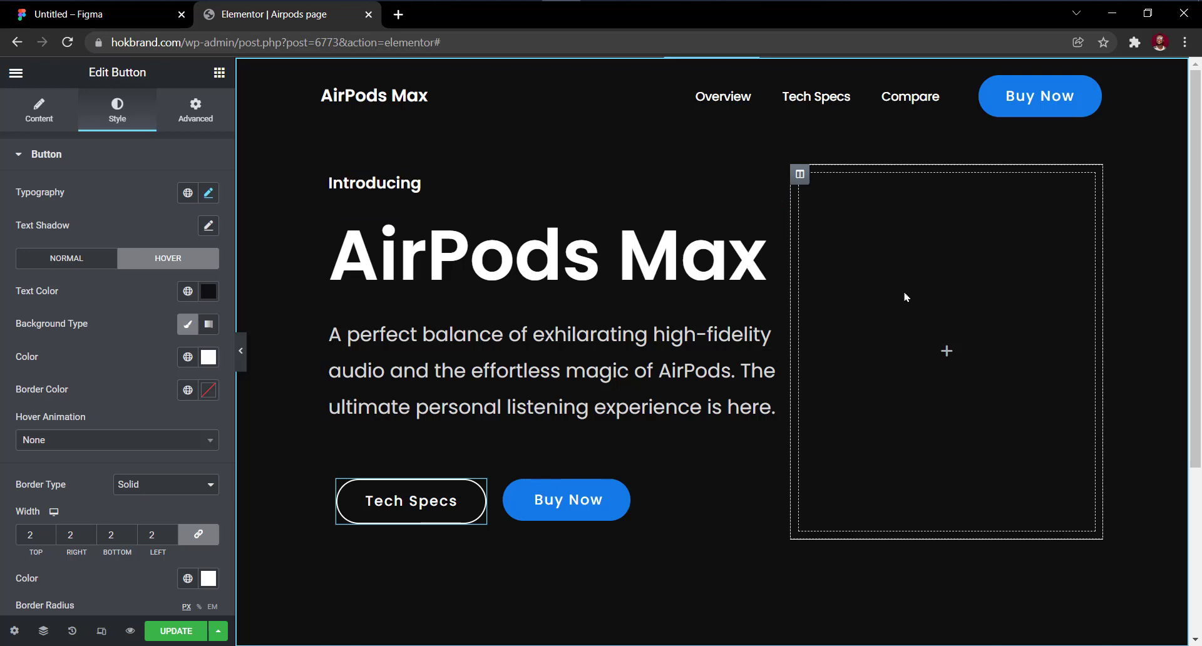
Add an Image widget to the hero's empty second column using the black AirPods Max ear-cup picture from the media library.
left_click(872, 290)
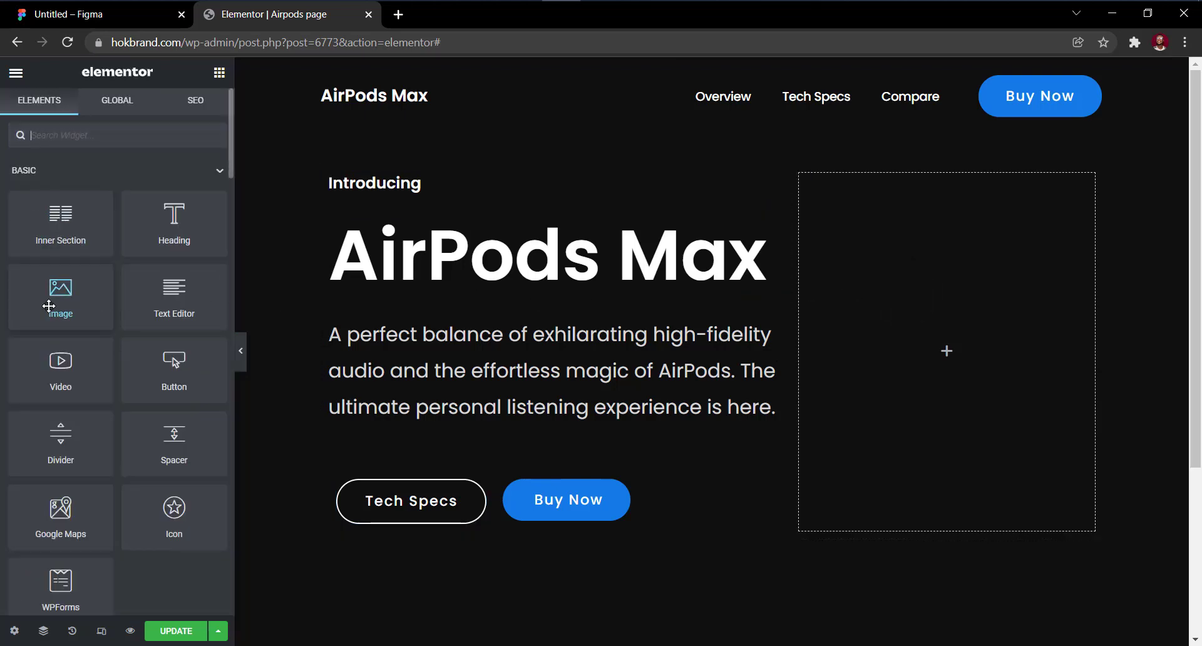
left_click_drag(49, 305, 979, 396)
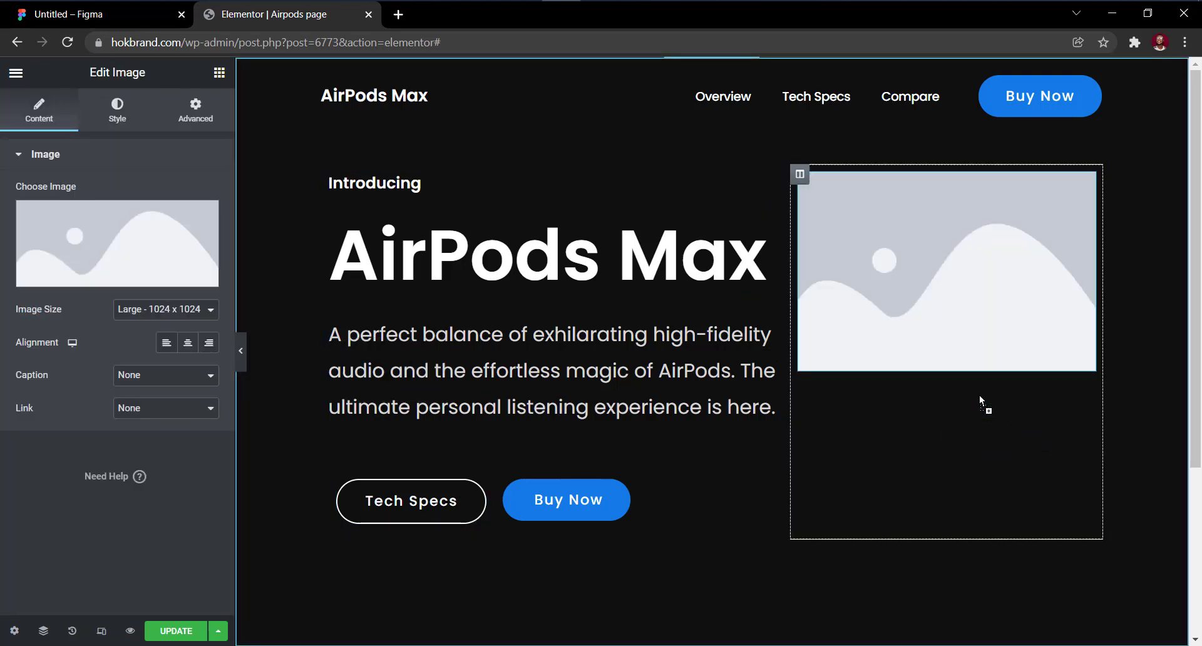
left_click(176, 242)
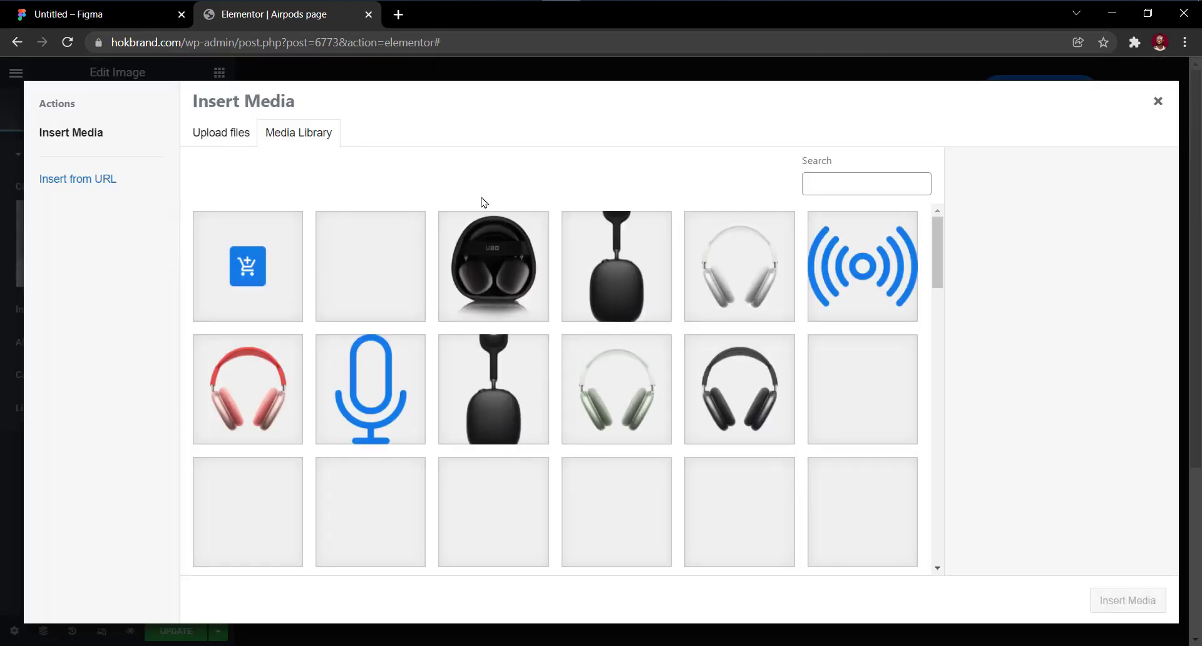
left_click(631, 276)
left_click(1121, 599)
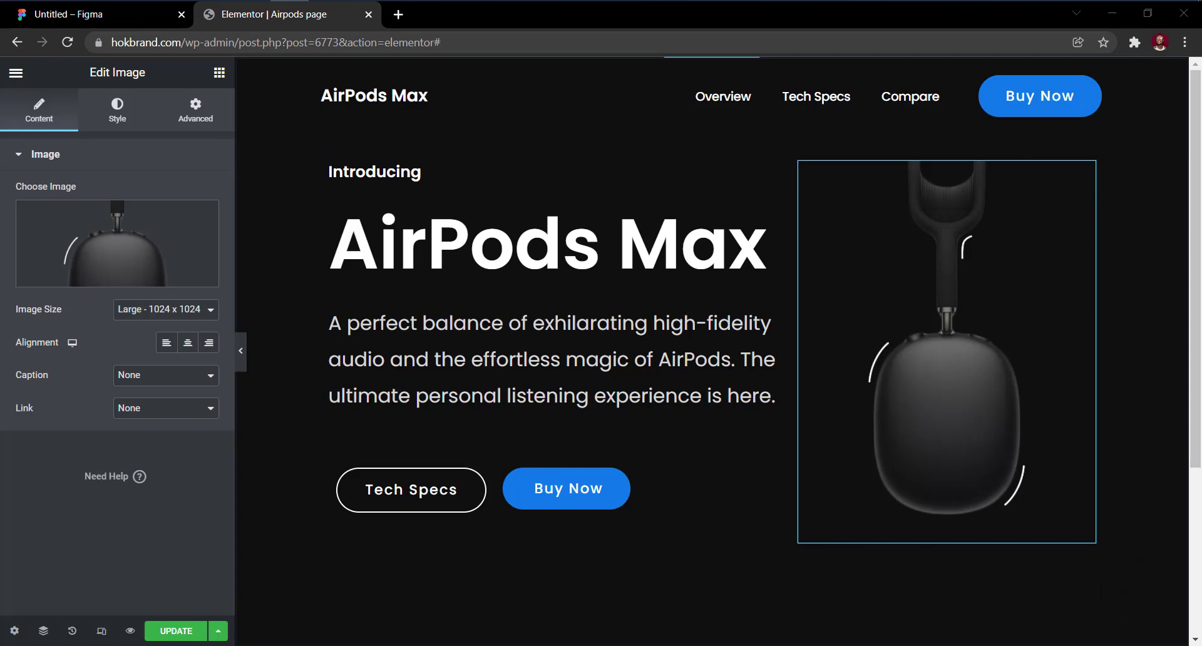
Set the hero image's position to Absolute.
left_click(193, 106)
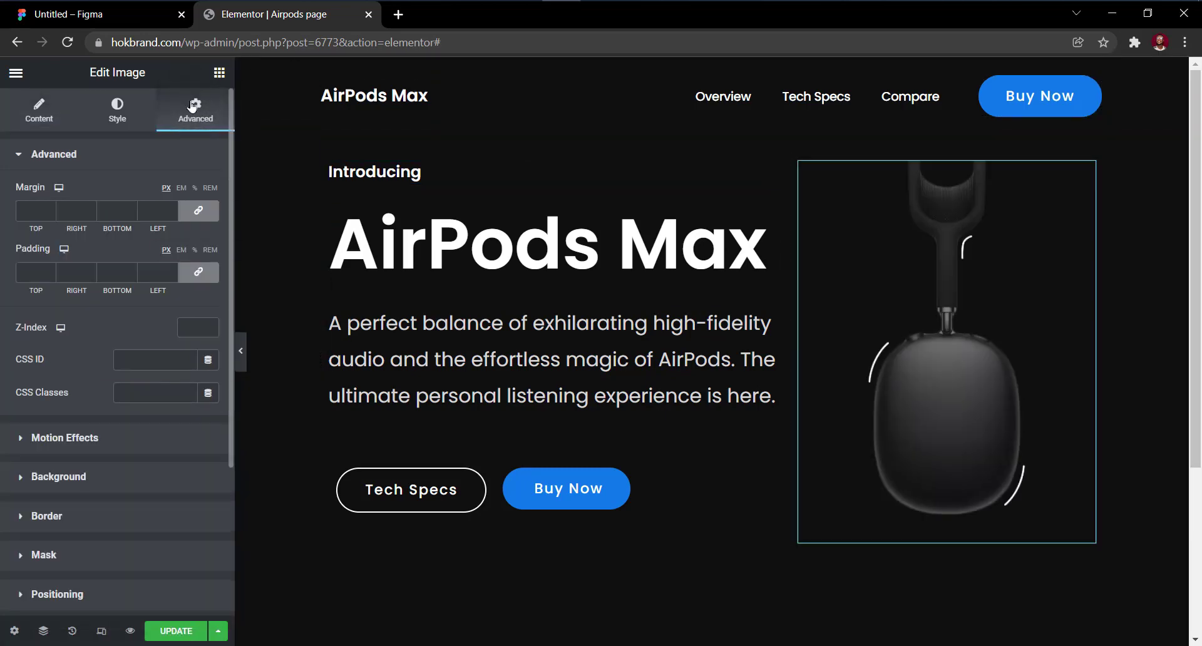
scroll(192, 107, "down", 3)
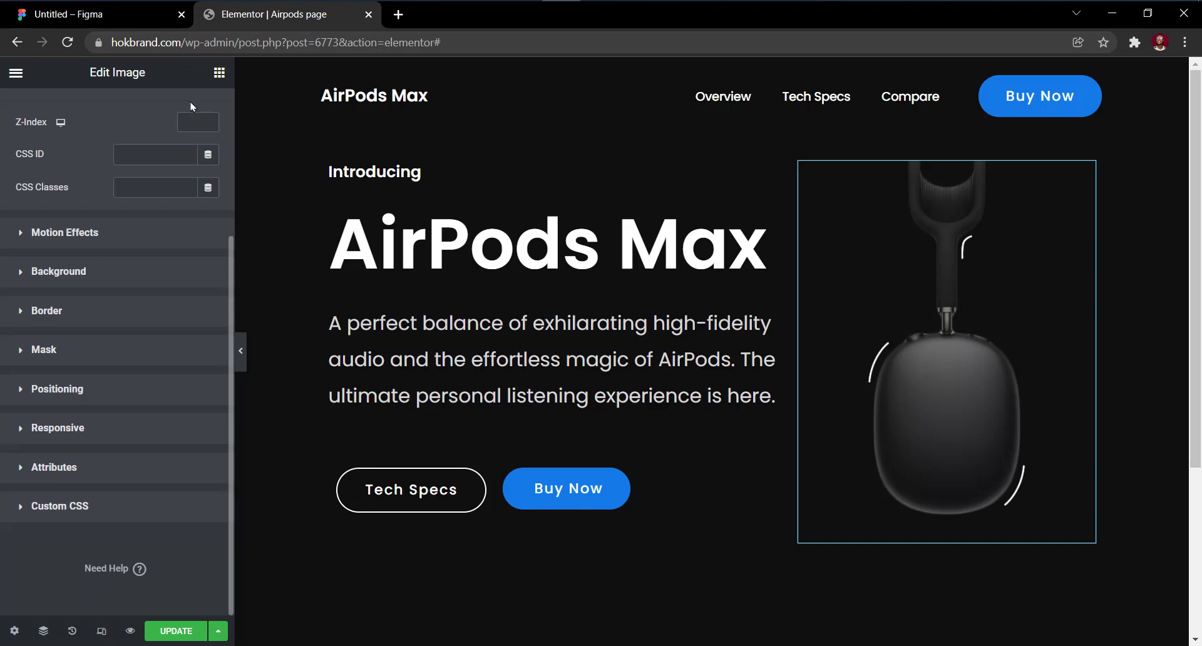
left_click(130, 394)
left_click(155, 420)
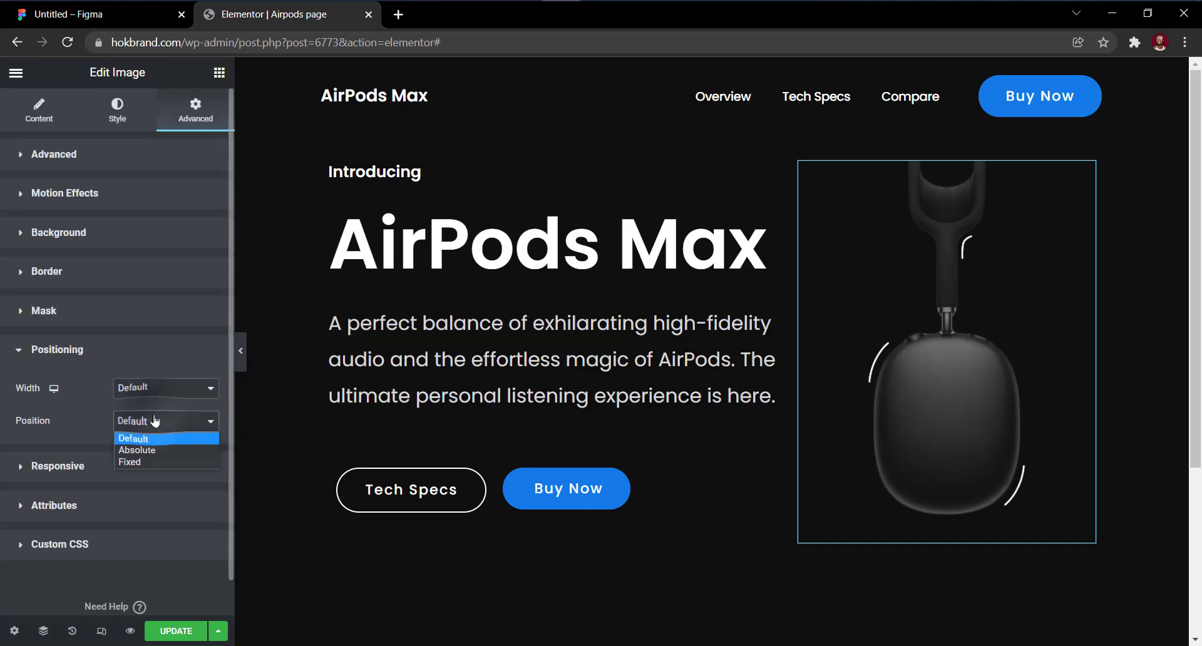
left_click(165, 451)
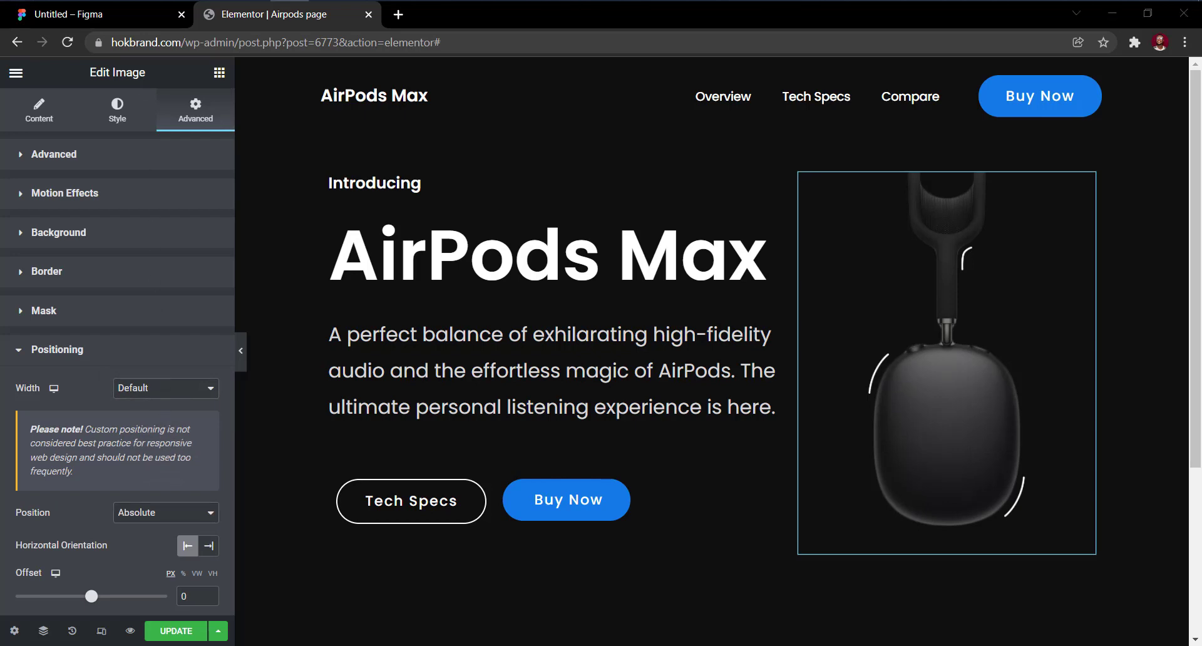
Offset the hero image horizontally by -90 px and vertically by -124 px.
scroll(118, 376, "down", 5)
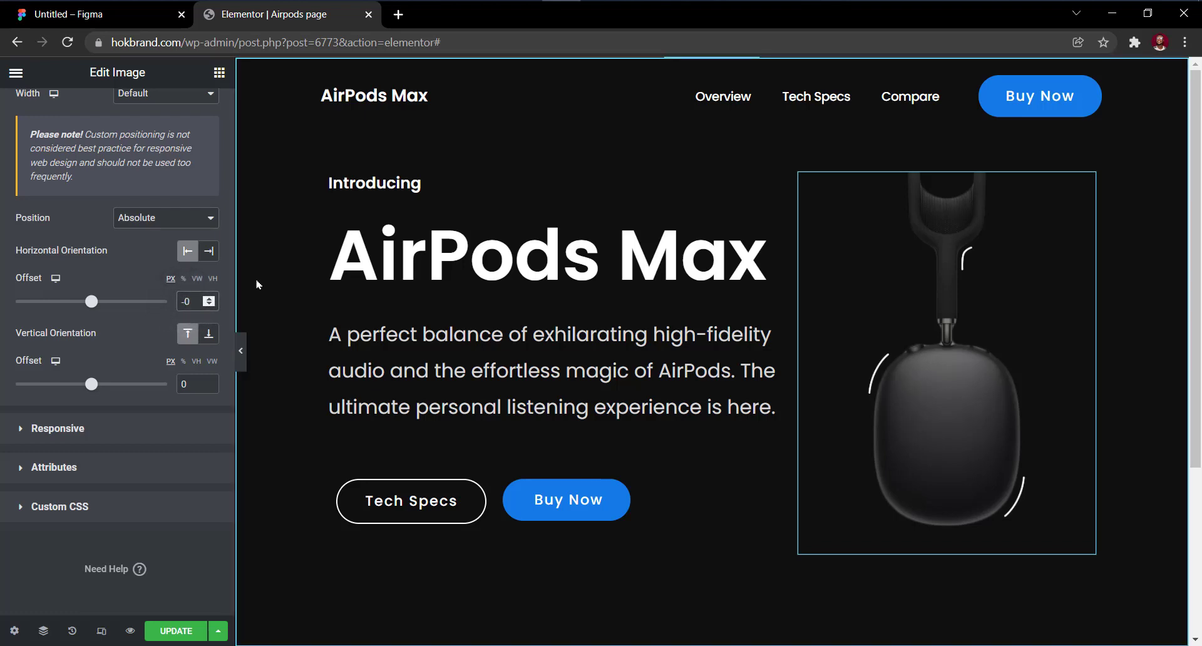
type("9")
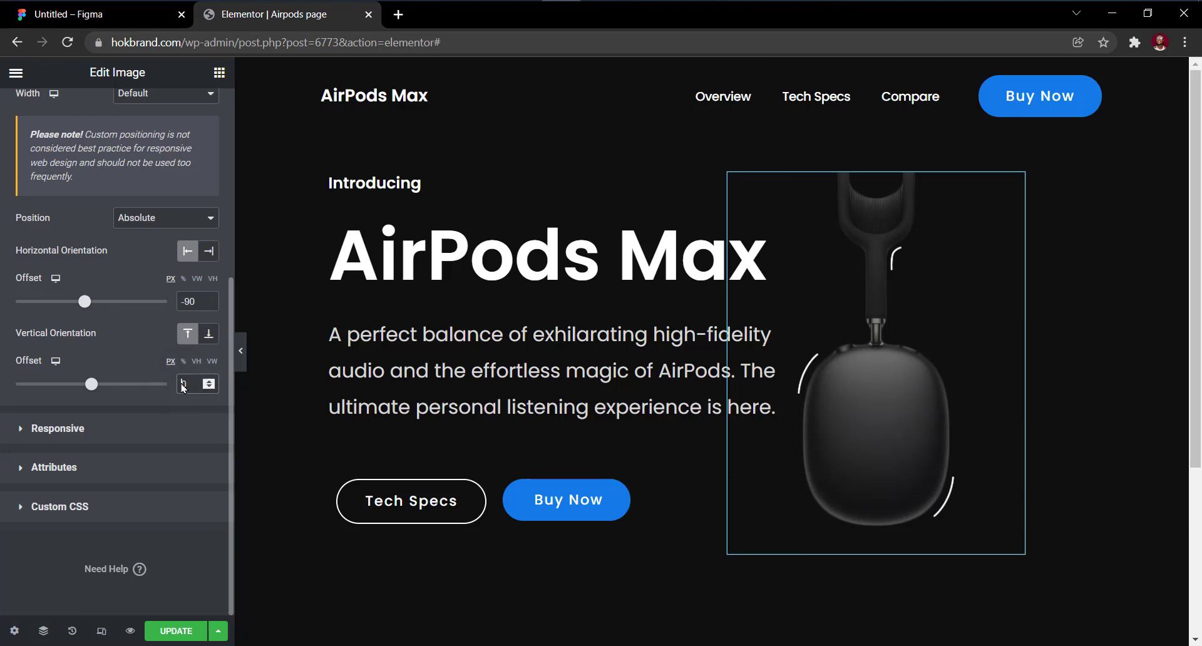
type("-12")
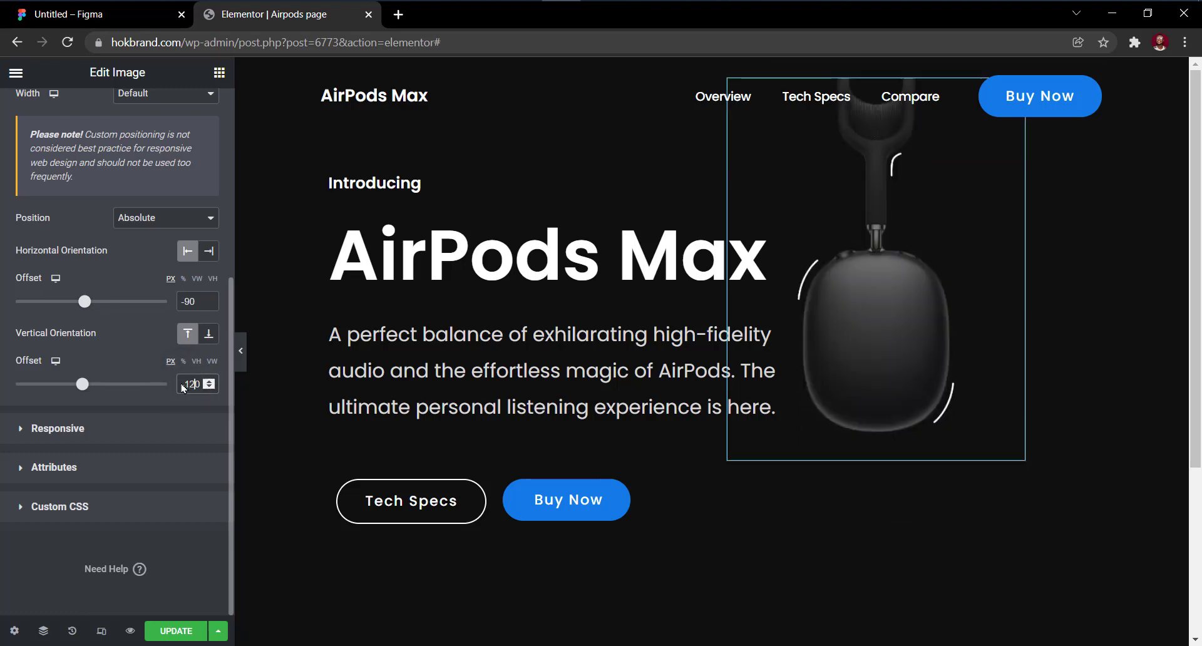
key("BackSpace")
type("4")
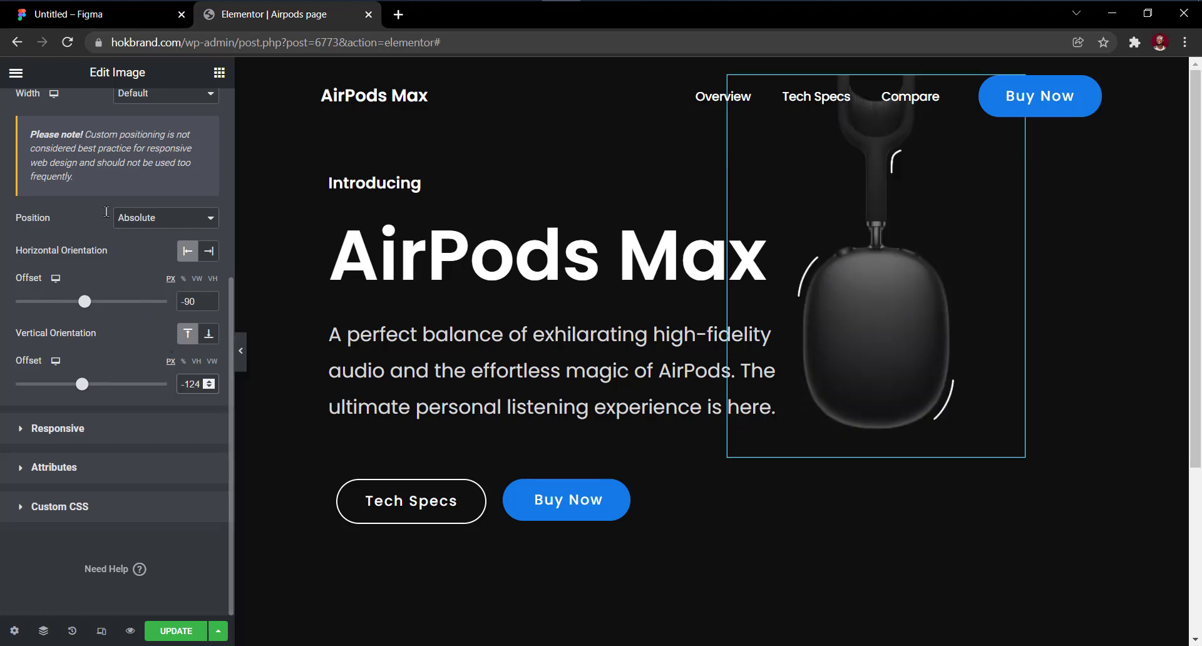
Set the hero image's maximum width to 40 VW.
scroll(106, 217, "up", 5)
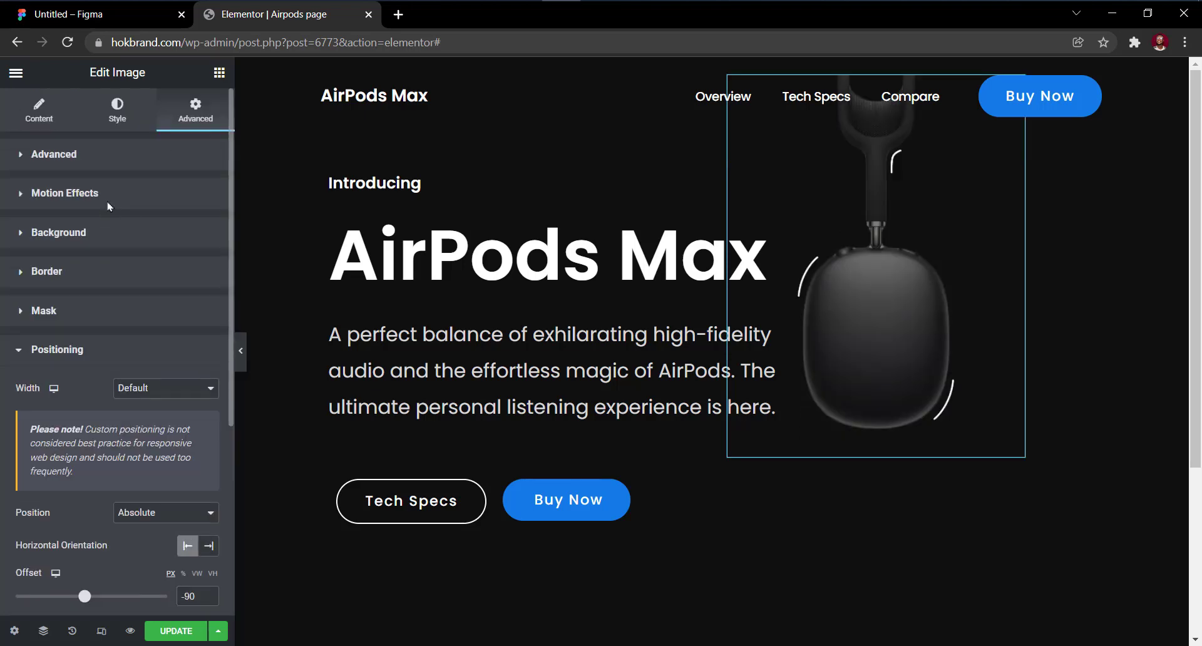
left_click(117, 110)
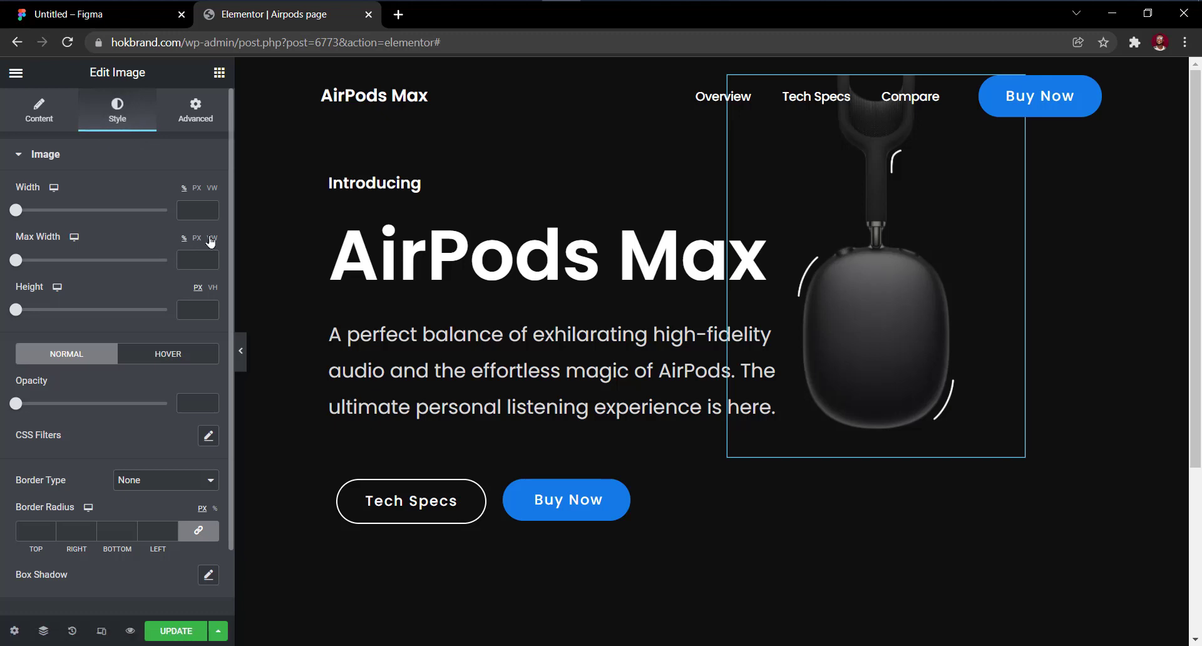
left_click(211, 239)
left_click(188, 261)
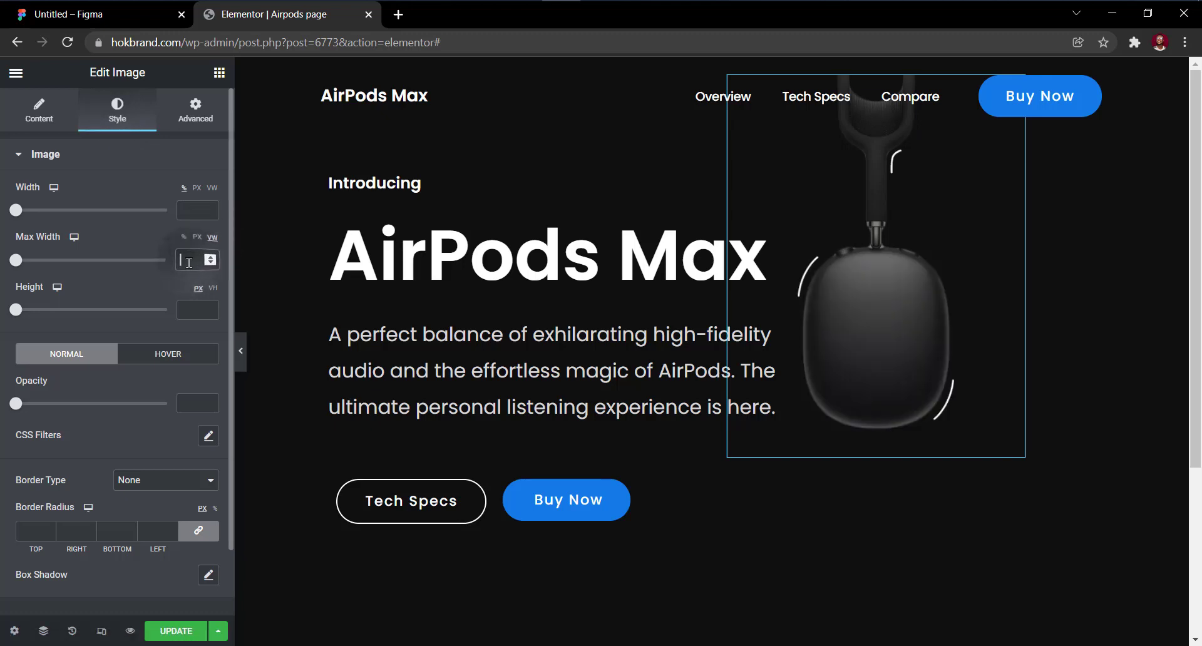
type("40")
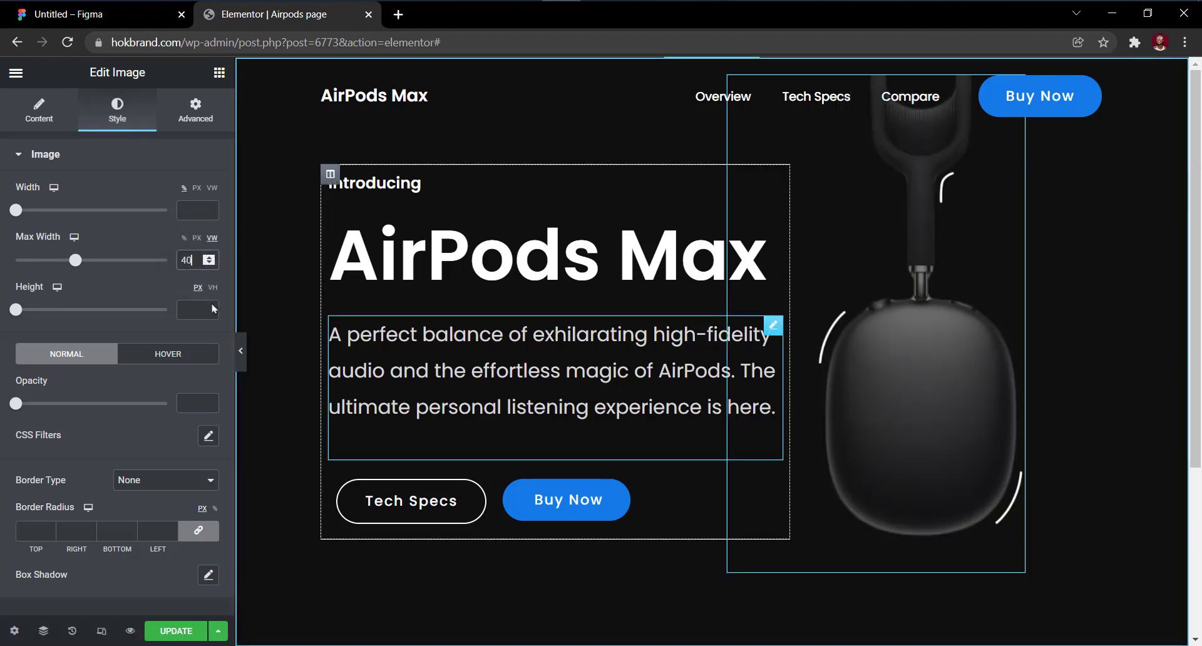
Preview the hero without the editing panel to check the enlarged image's size and placement against the header.
left_click(240, 350)
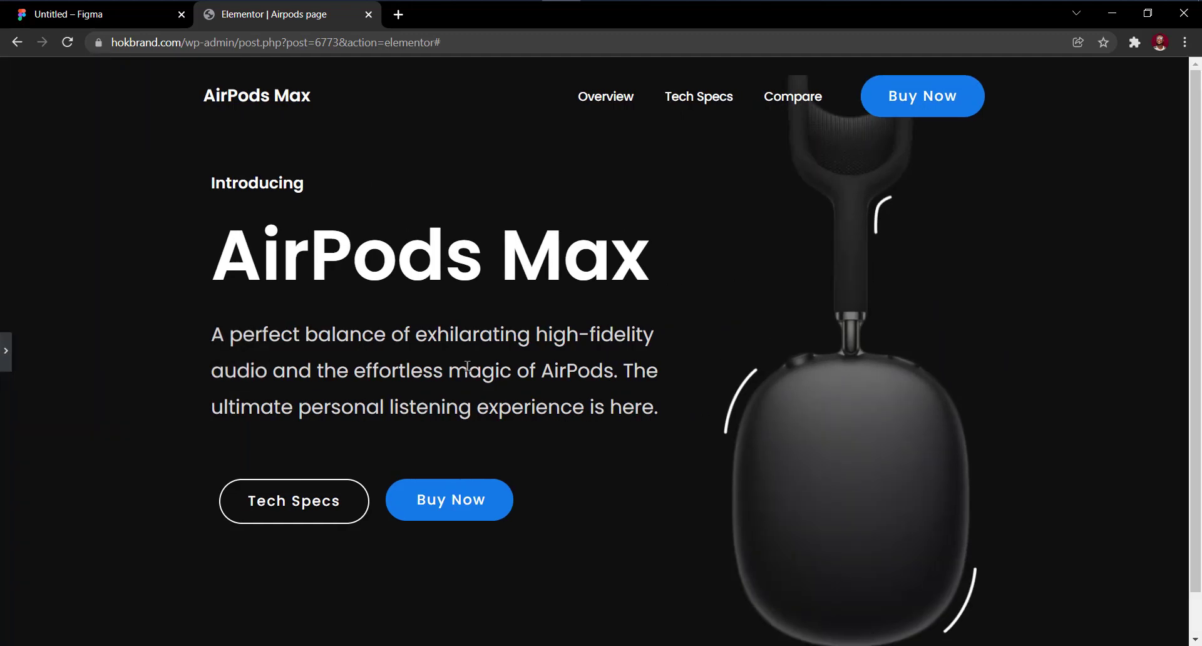
scroll(945, 387, "down", 1)
scroll(944, 387, "up", 1)
left_click(3, 353)
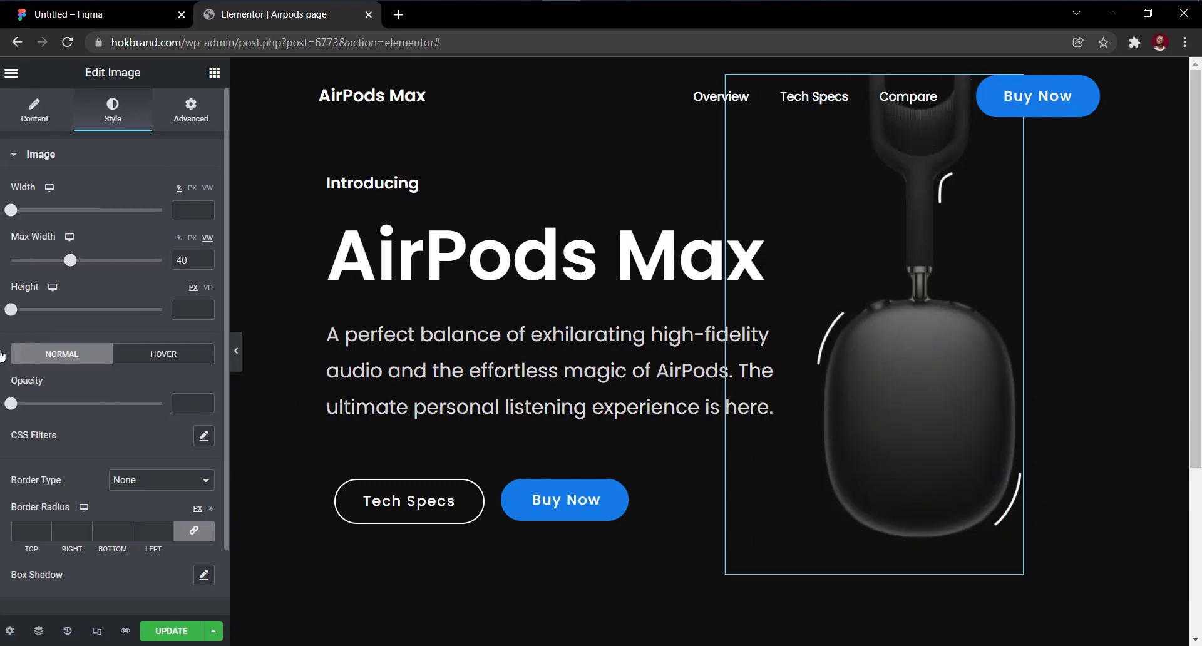
scroll(912, 450, "down", 1)
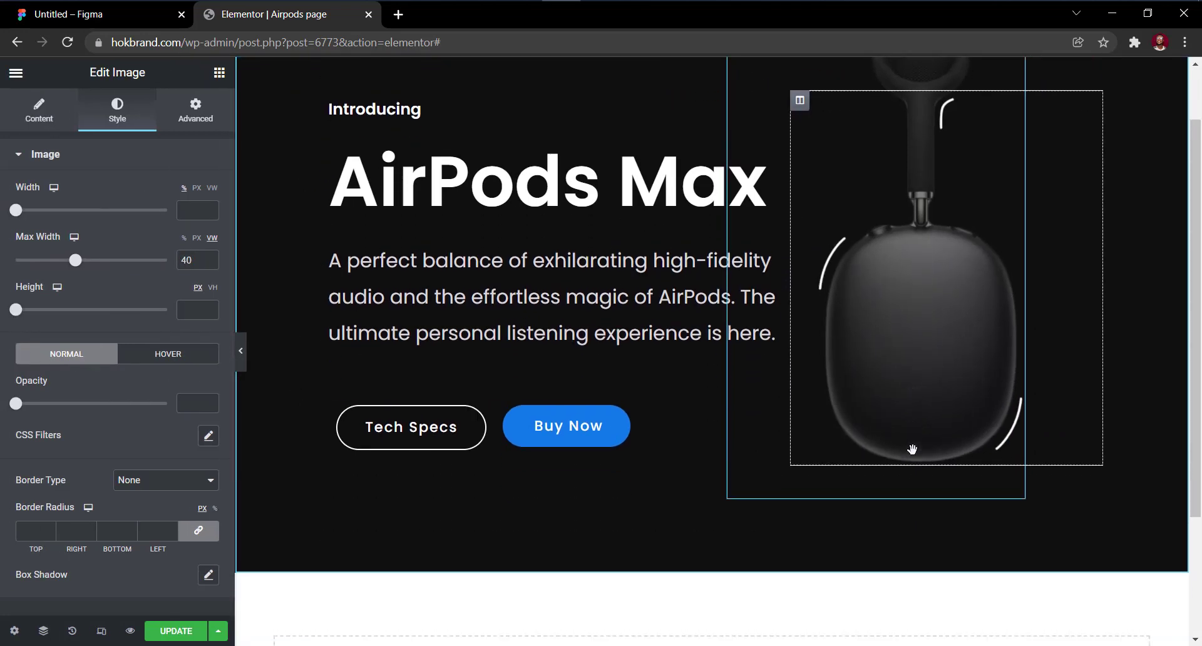
scroll(912, 449, "up", 1)
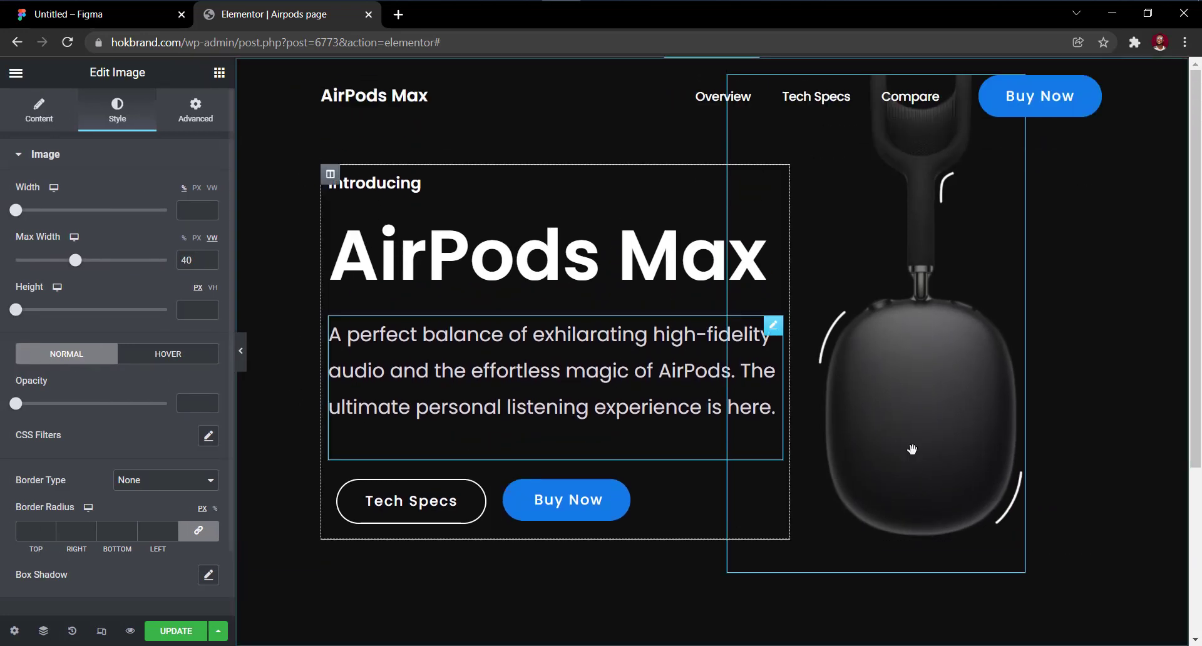
left_click(241, 351)
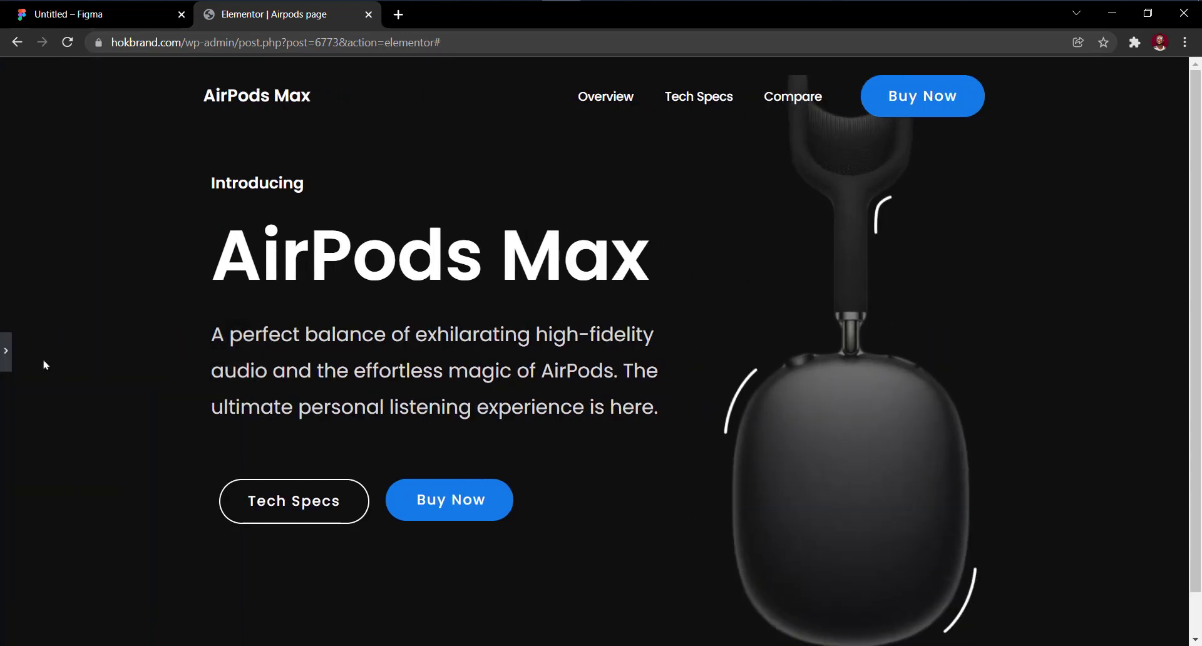
left_click(5, 353)
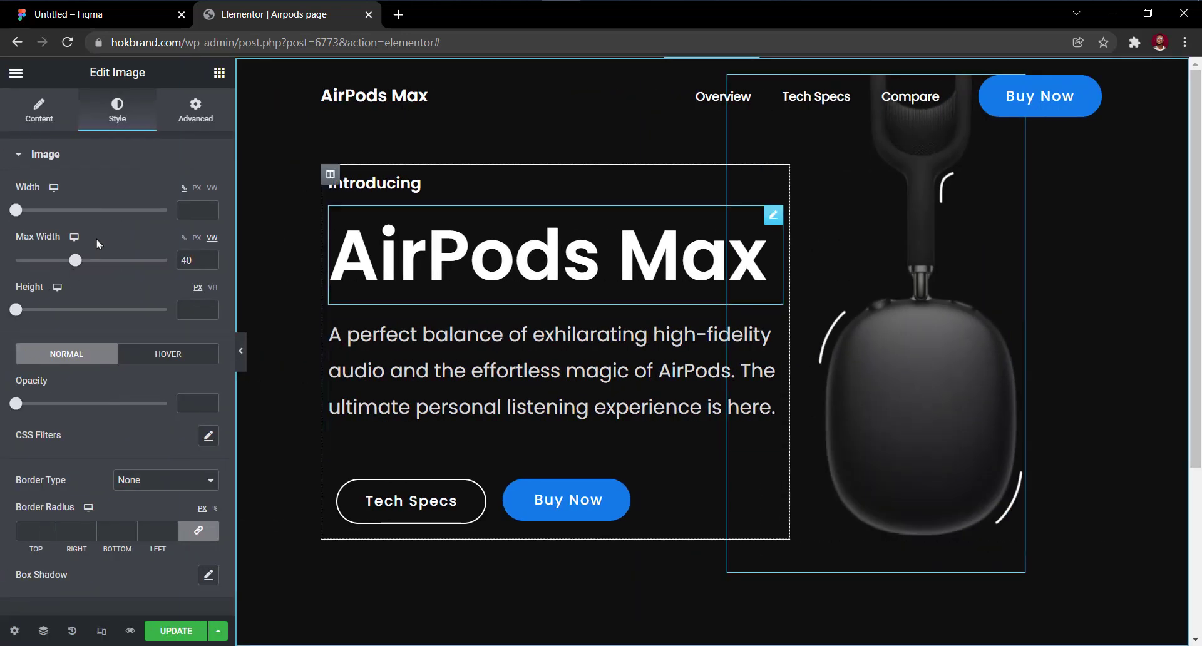
Raise the hero image by setting its vertical offset to -136 px and preview the full-width layout.
left_click(195, 120)
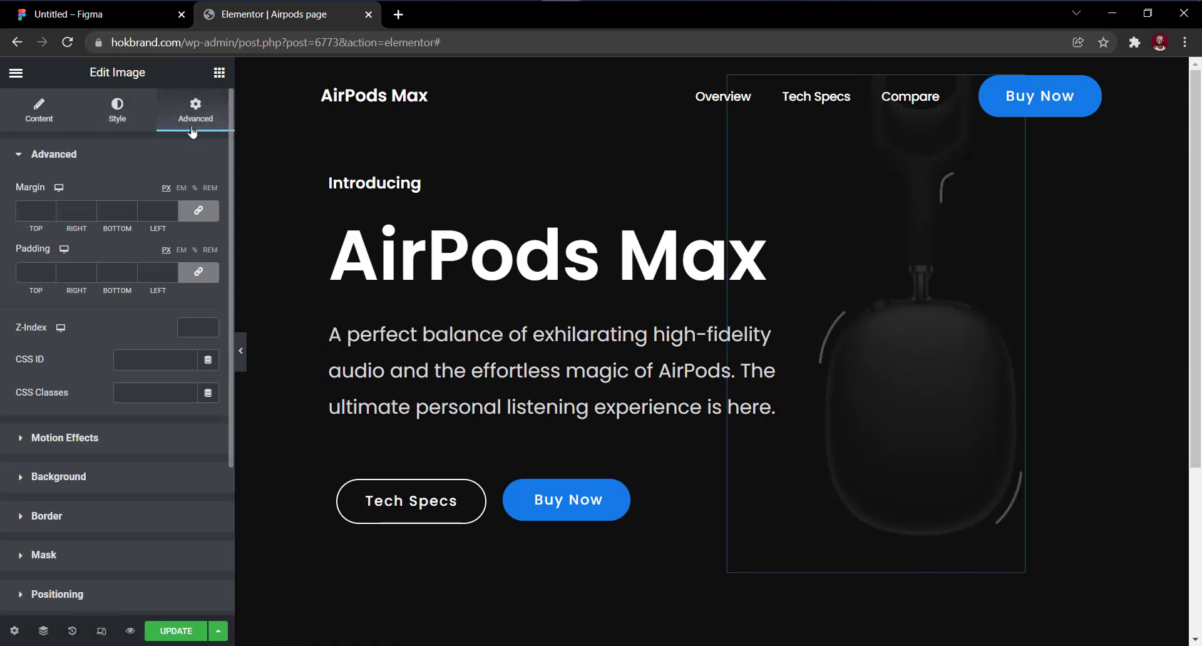
scroll(145, 324, "down", 3)
left_click(127, 389)
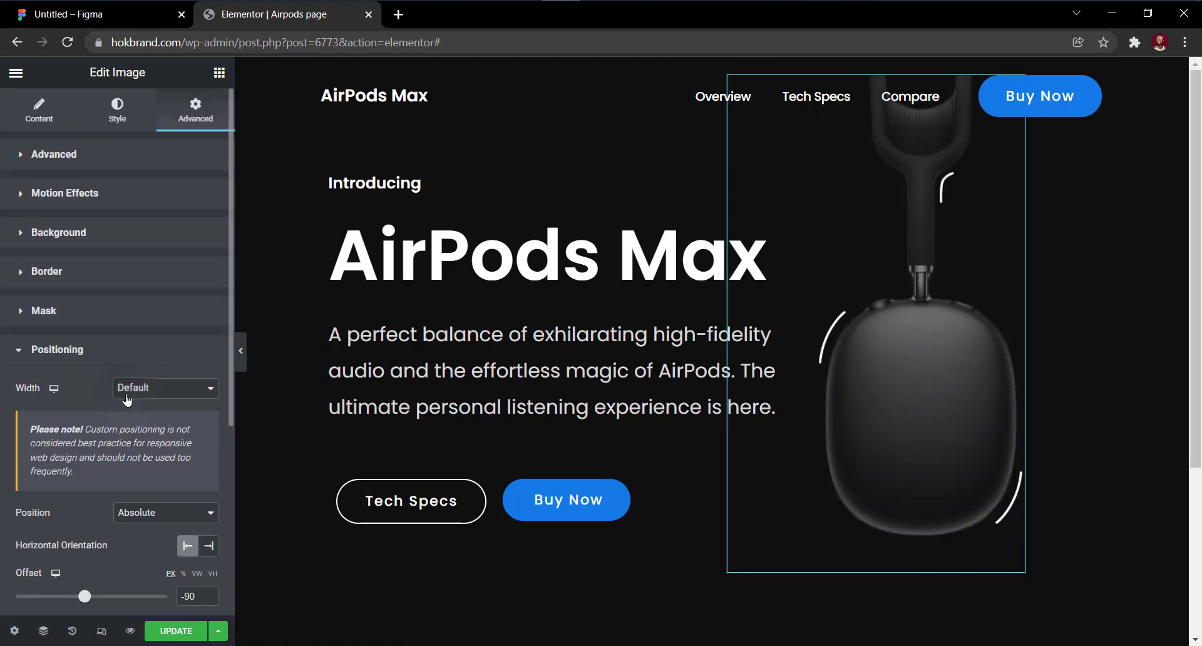
scroll(127, 399, "down", 2)
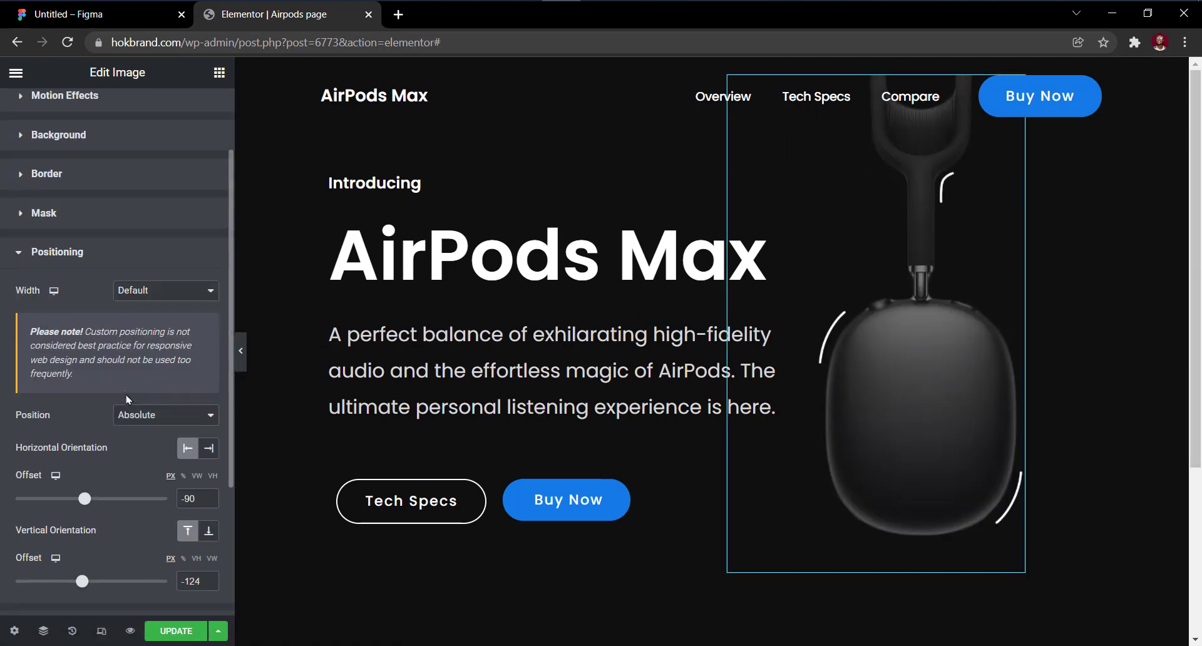
left_click(209, 585)
left_click(209, 584)
left_click(209, 585)
left_click(209, 584)
left_click(209, 584)
left_click(209, 585)
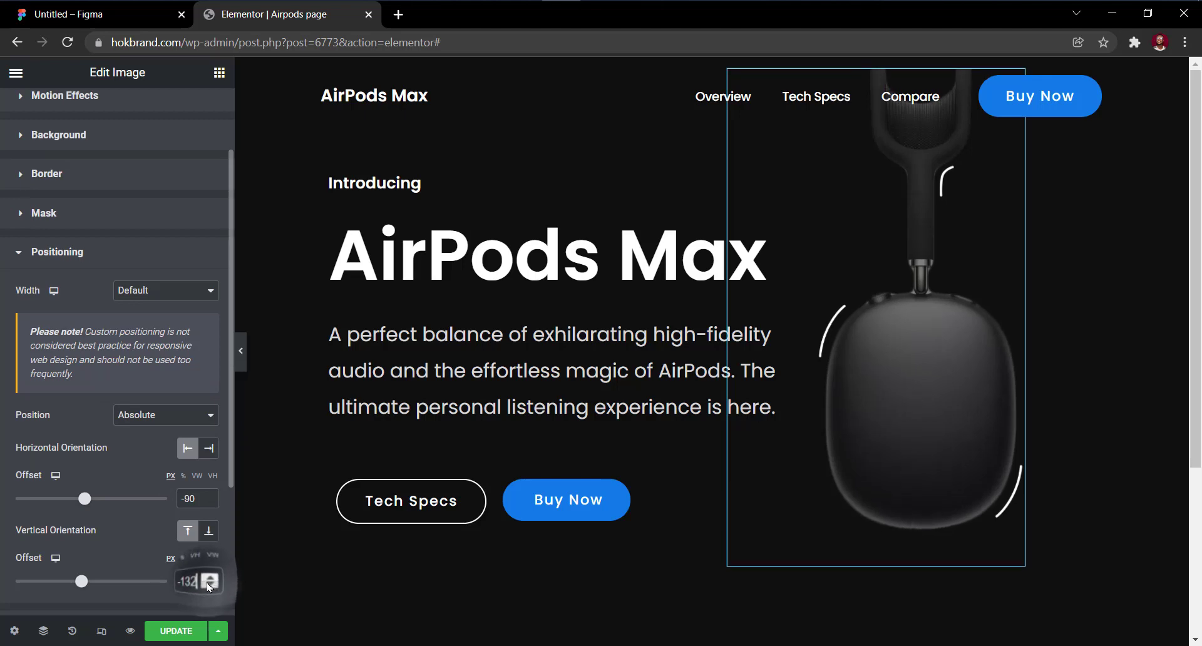
left_click(210, 584)
left_click(210, 585)
left_click(209, 585)
left_click(209, 585)
left_click(209, 585)
left_click(210, 584)
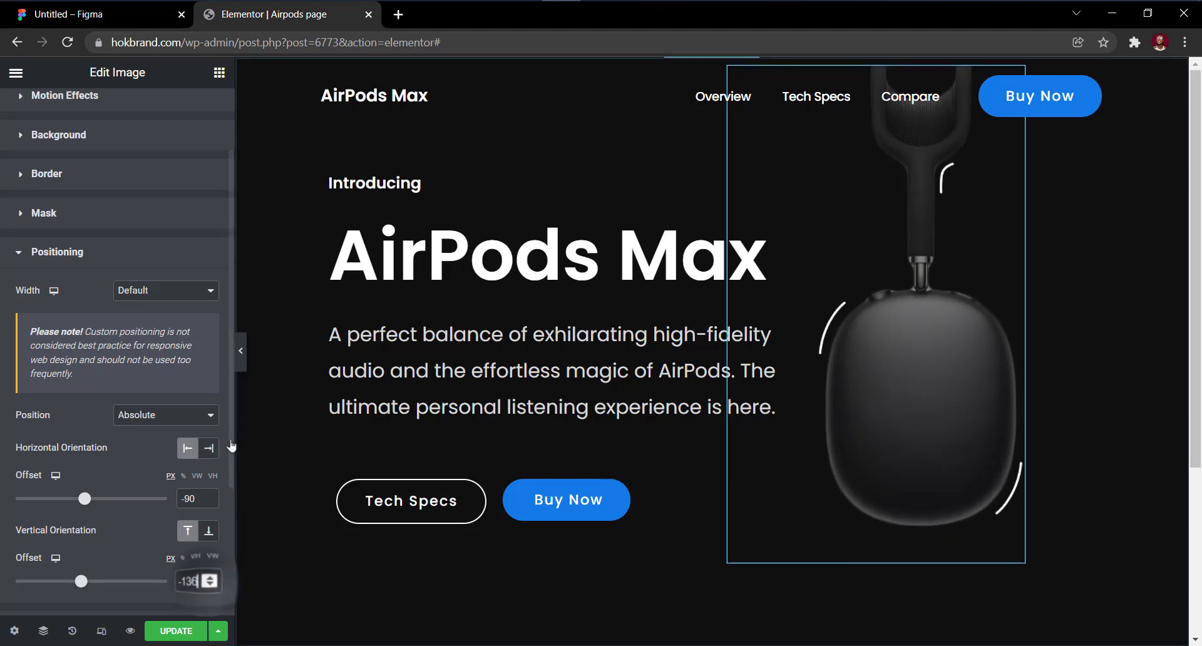
left_click(240, 351)
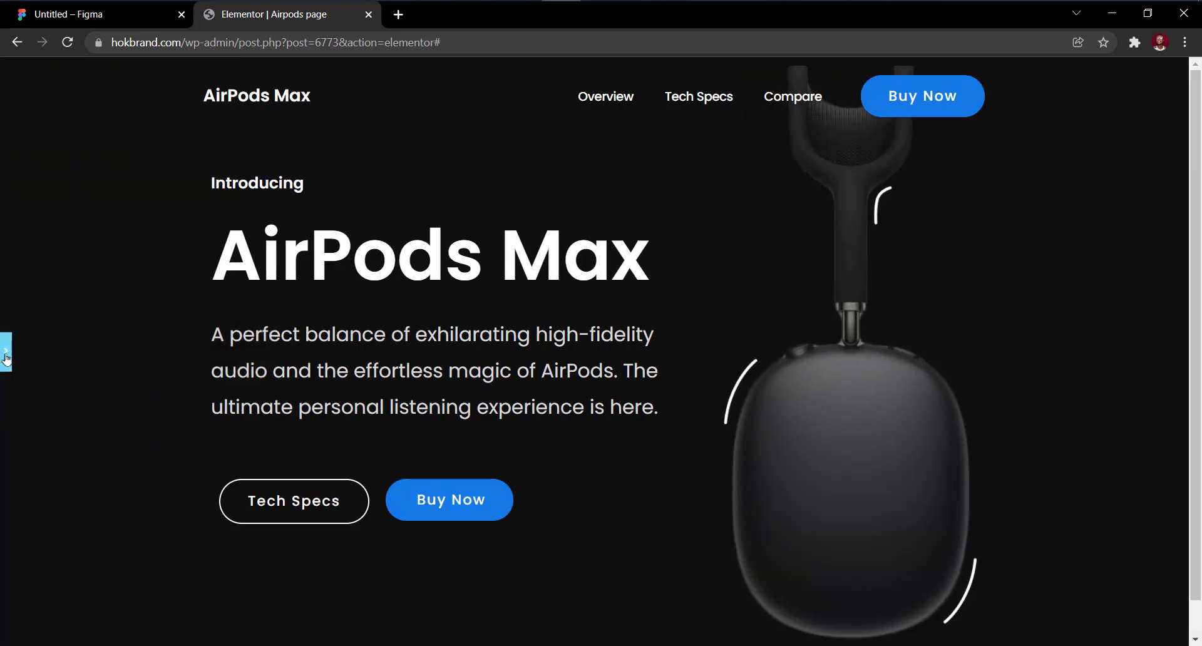
left_click(6, 357)
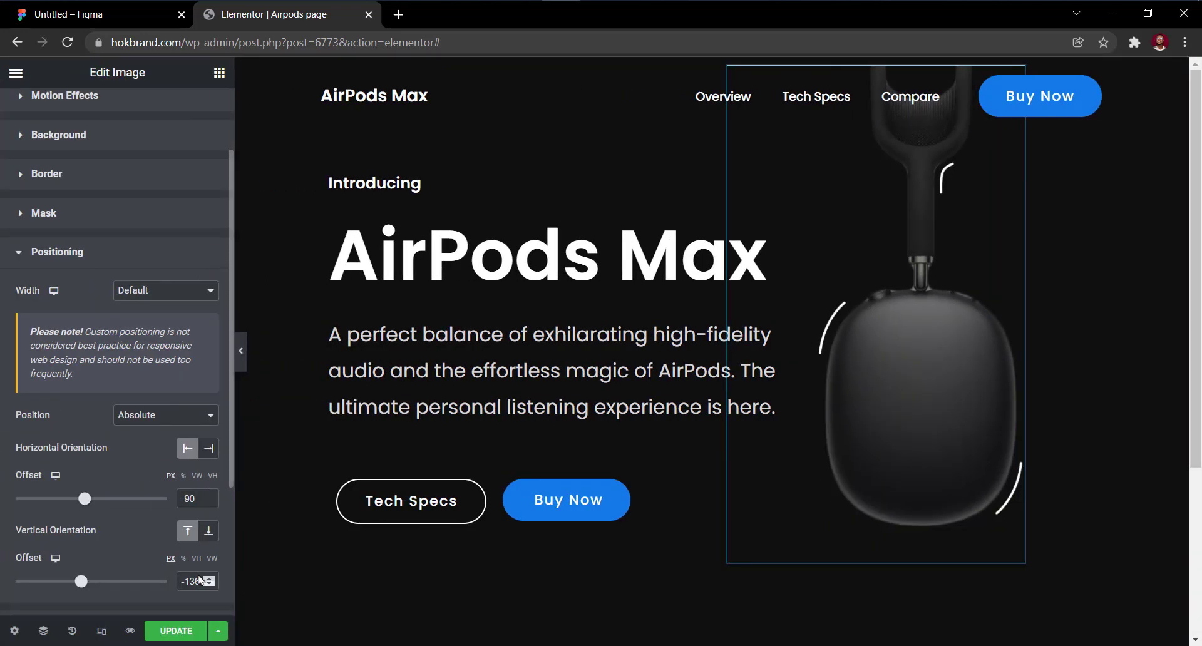
Set the hero image's vertical offset to -149 px and check that its strap reaches the page's upper edge.
left_click(209, 584)
left_click(209, 585)
left_click(210, 584)
left_click(210, 585)
left_click(209, 584)
left_click(209, 585)
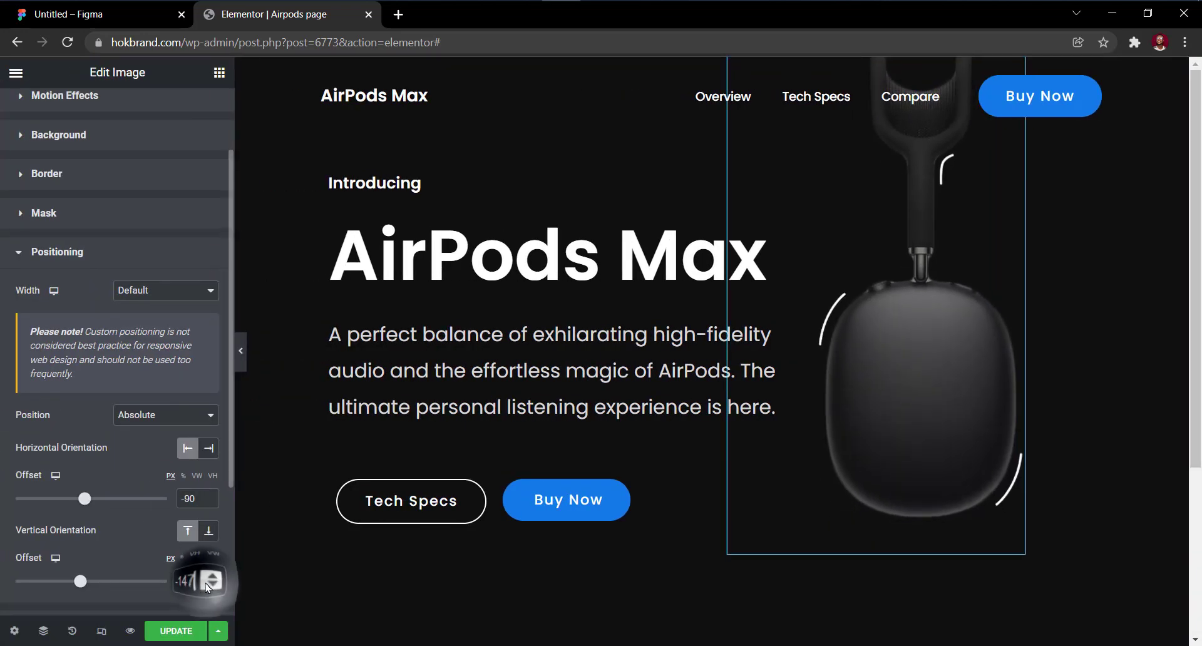
left_click(209, 585)
left_click(209, 585)
left_click(240, 351)
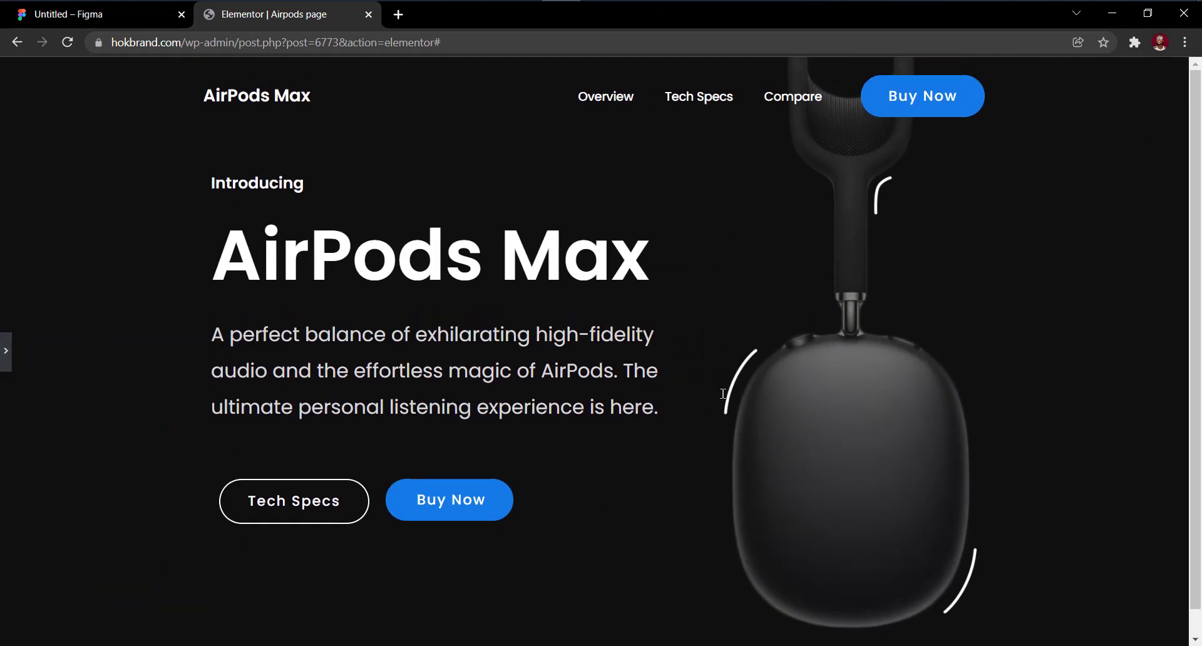
left_click(6, 350)
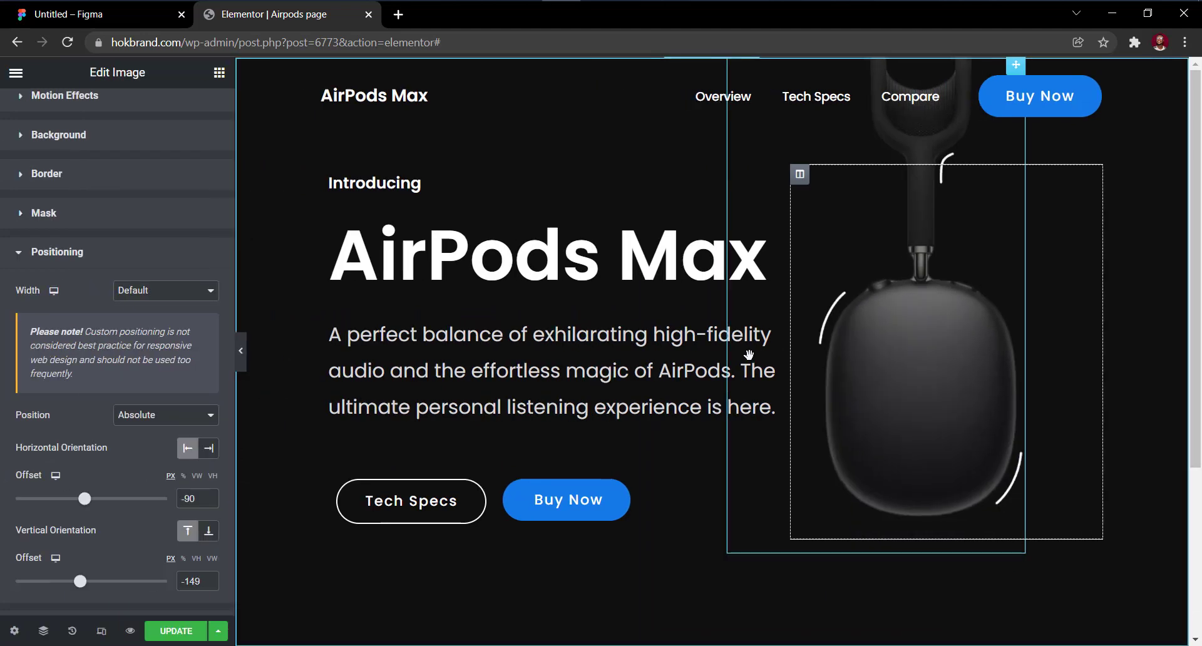
Look over the finished hero down to the empty area below it, and switch to Figma to compare the design's lower hero.
scroll(748, 355, "down", 4)
scroll(749, 355, "up", 4)
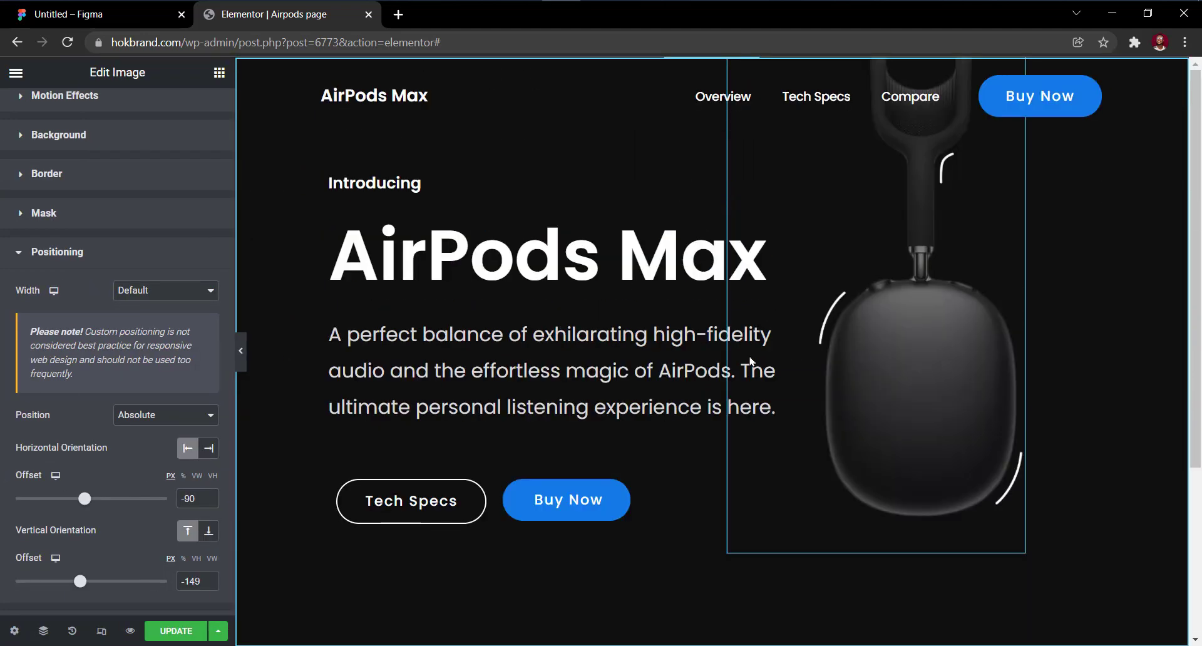
scroll(748, 355, "down", 1)
scroll(749, 355, "down", 3)
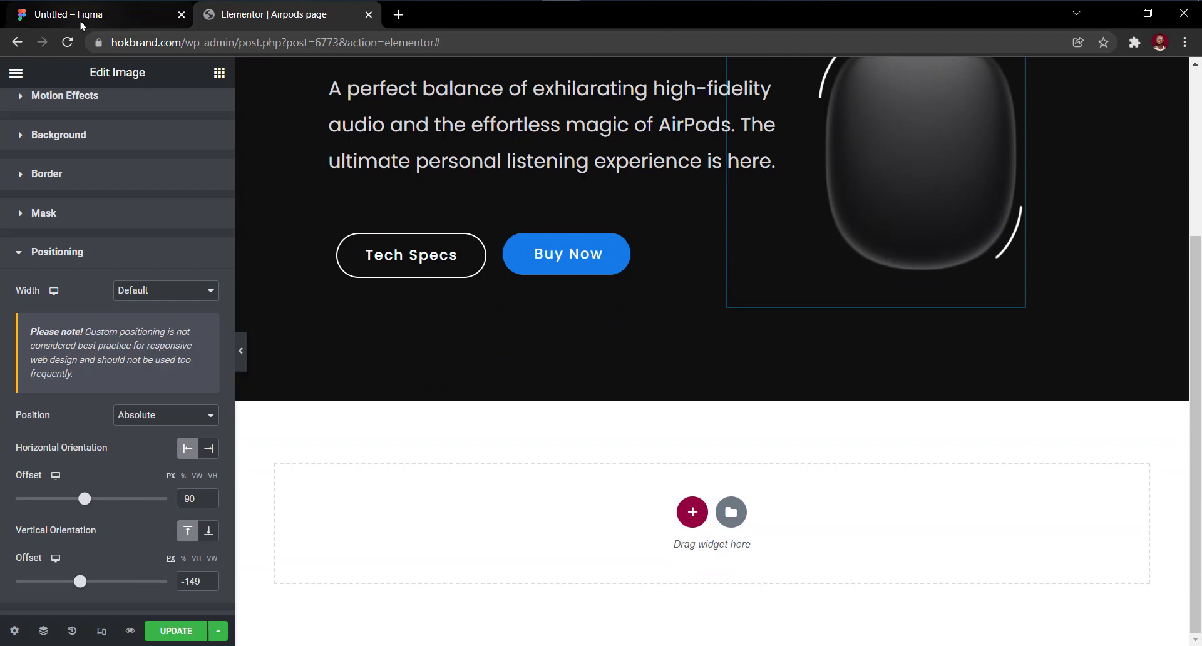
left_click(100, 14)
scroll(609, 390, "down", 5)
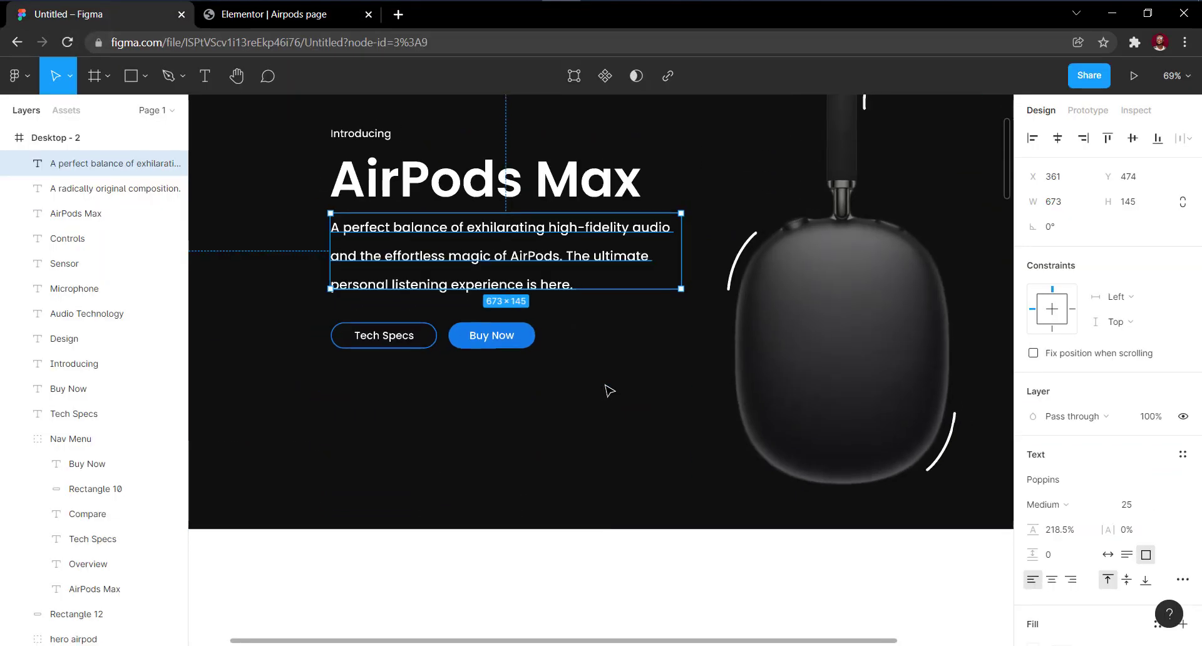
Review the Design section in Figma, switch to Elementor and add a two-column section below the hero with a 1000 px content width.
scroll(609, 391, "down", 5, "ctrl")
scroll(612, 455, "down", 5)
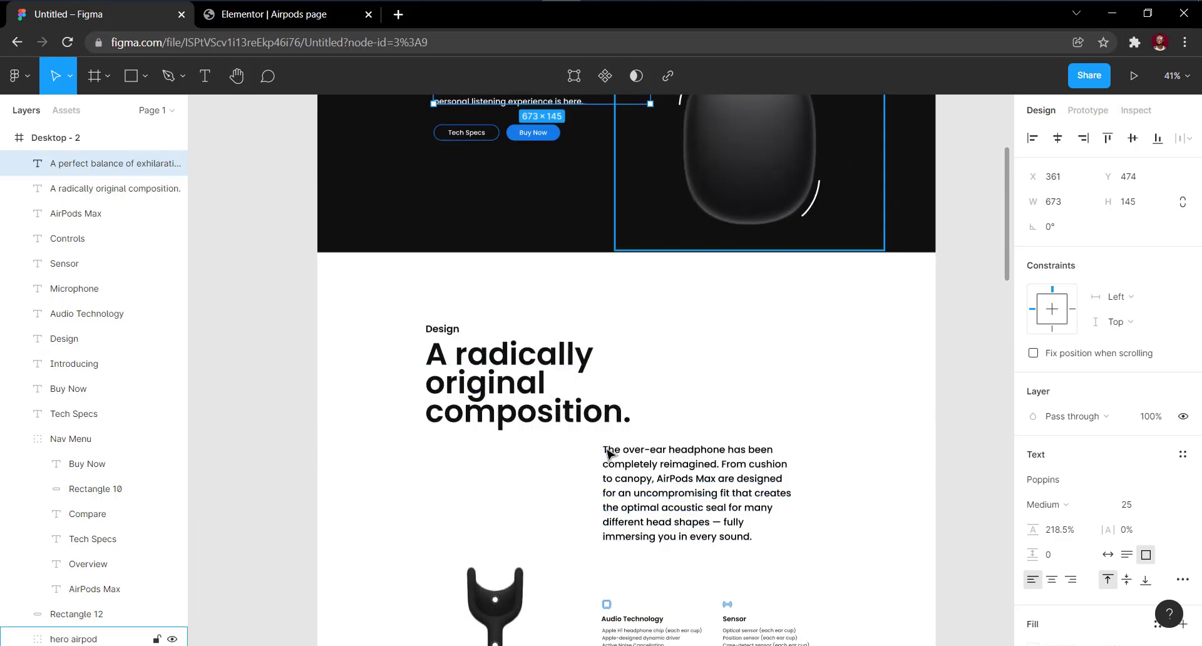
left_click(294, 19)
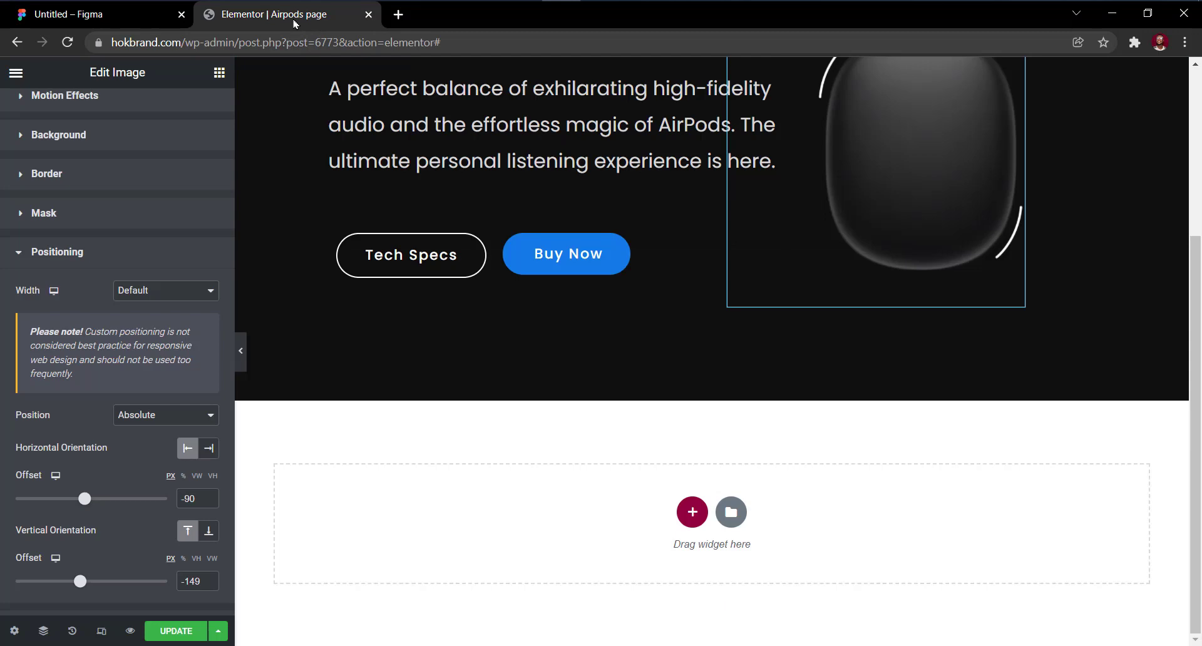
left_click(692, 513)
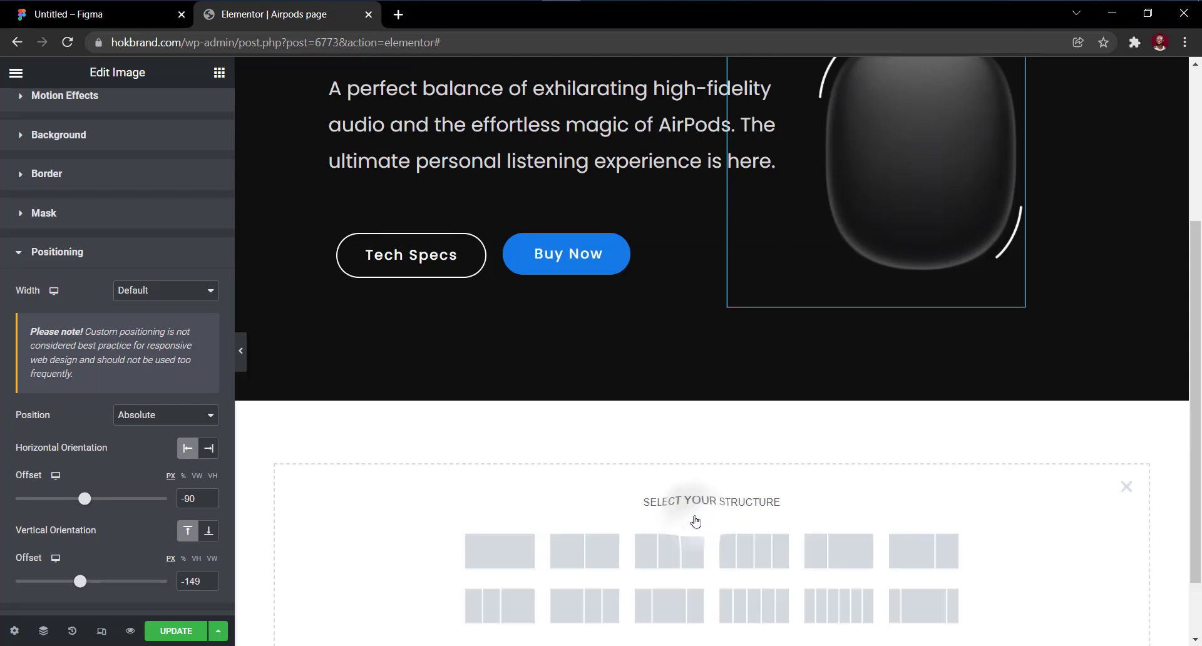
left_click(571, 556)
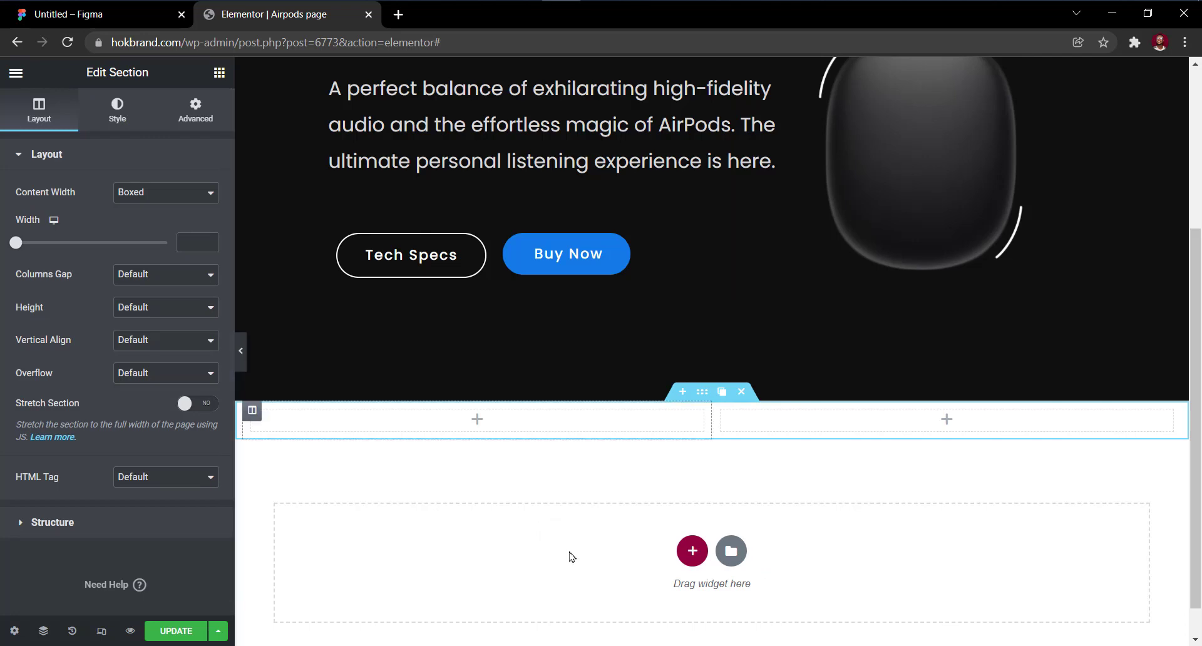
left_click(186, 241)
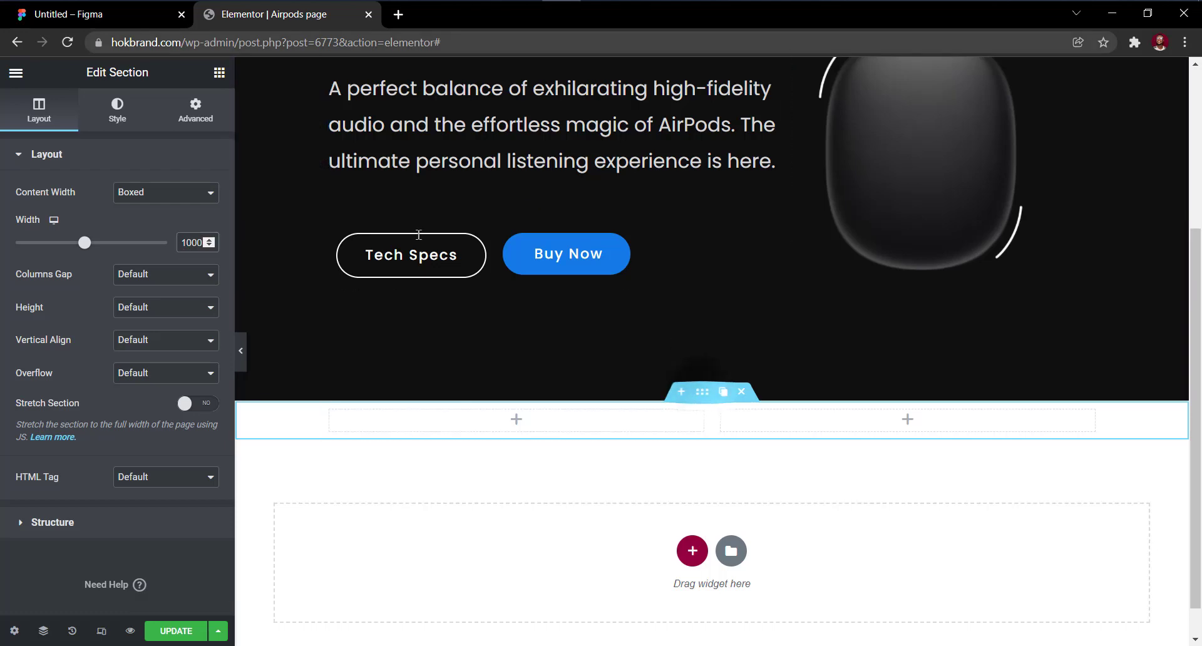
Unlink the new section's padding values and set its top padding to 150 px.
left_click(189, 110)
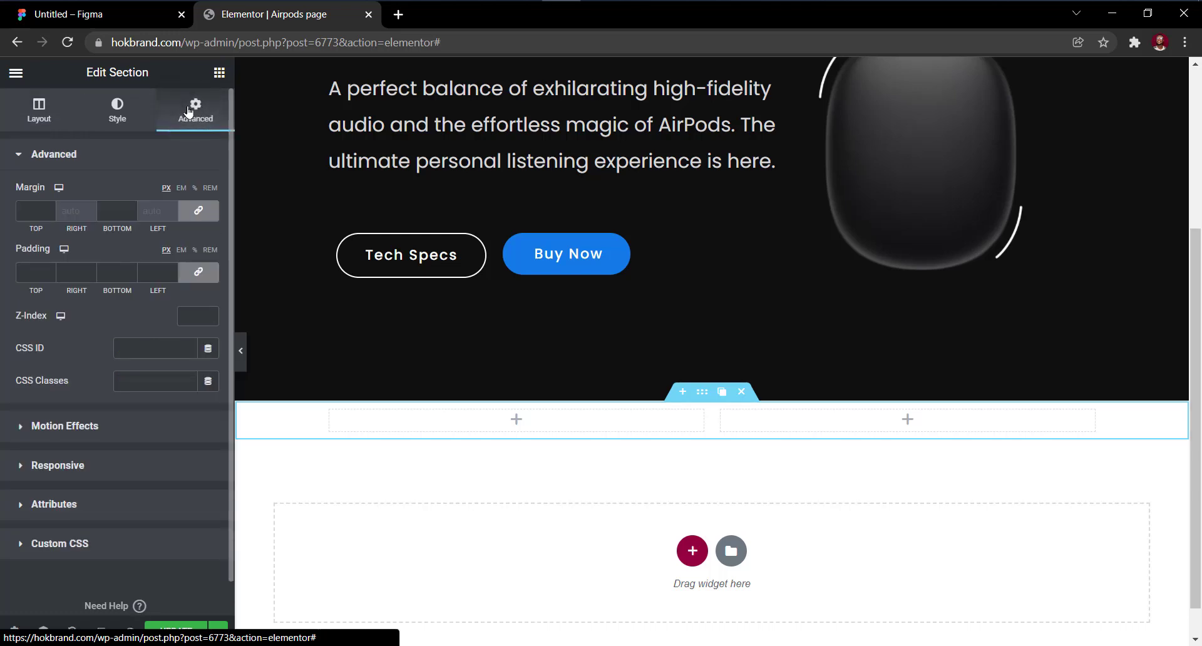
left_click(198, 272)
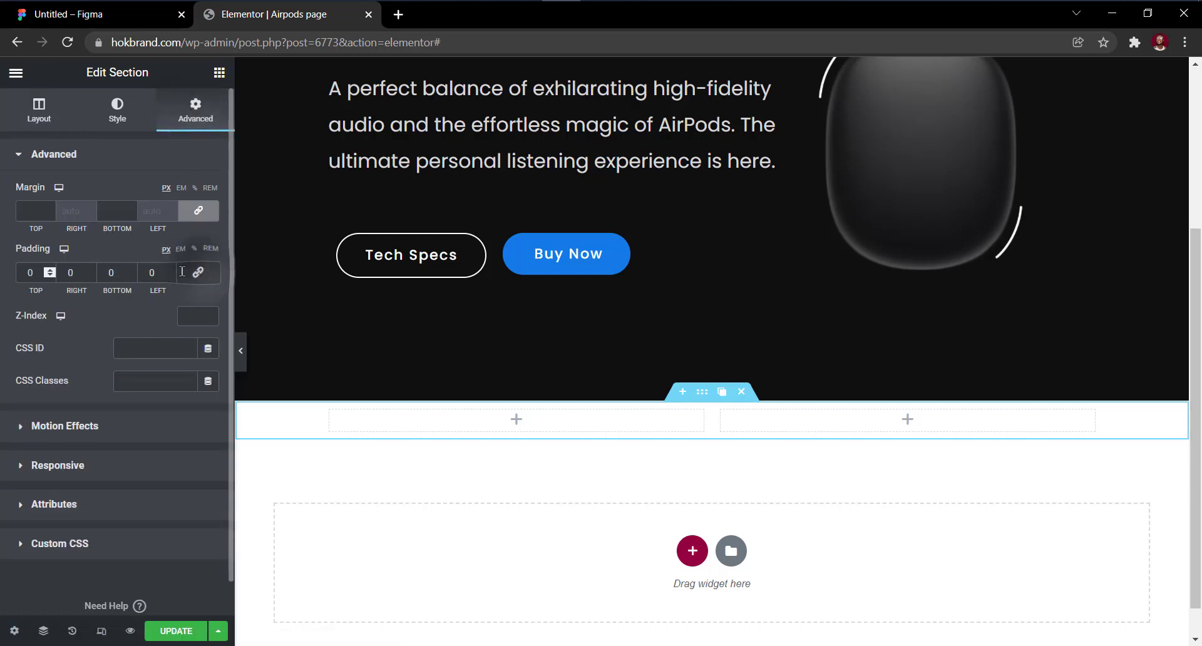
double_click(26, 278)
type("150")
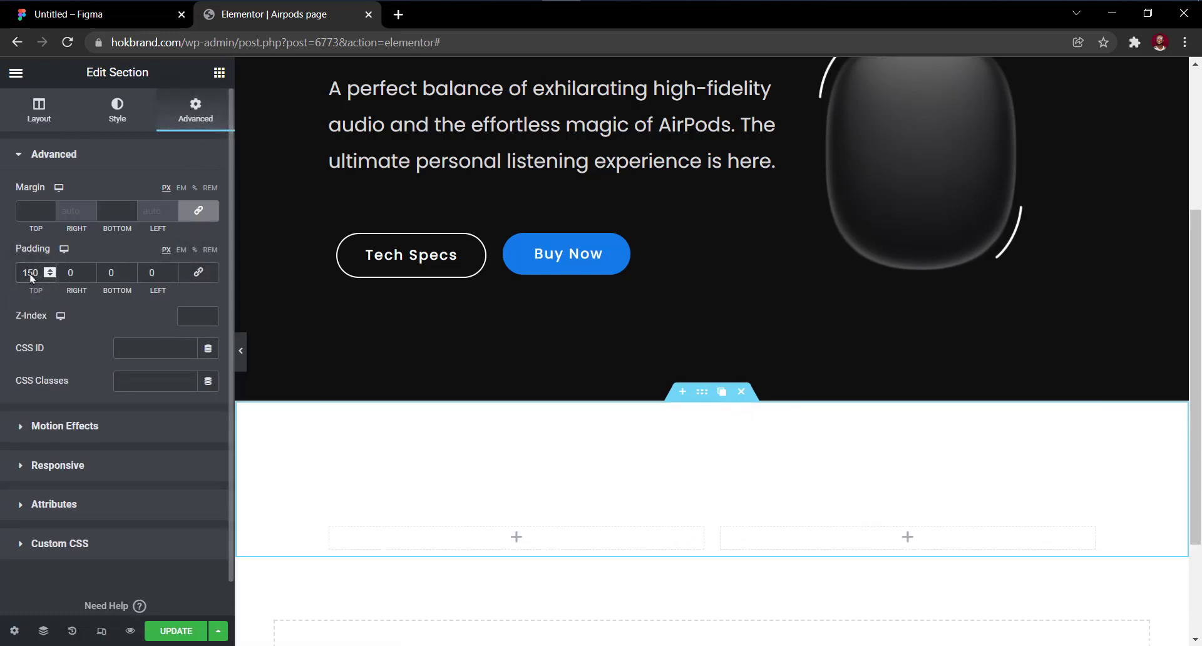
Add a Heading widget to the section's first column and copy the "A radically original composition." text from the Figma design.
left_click(220, 72)
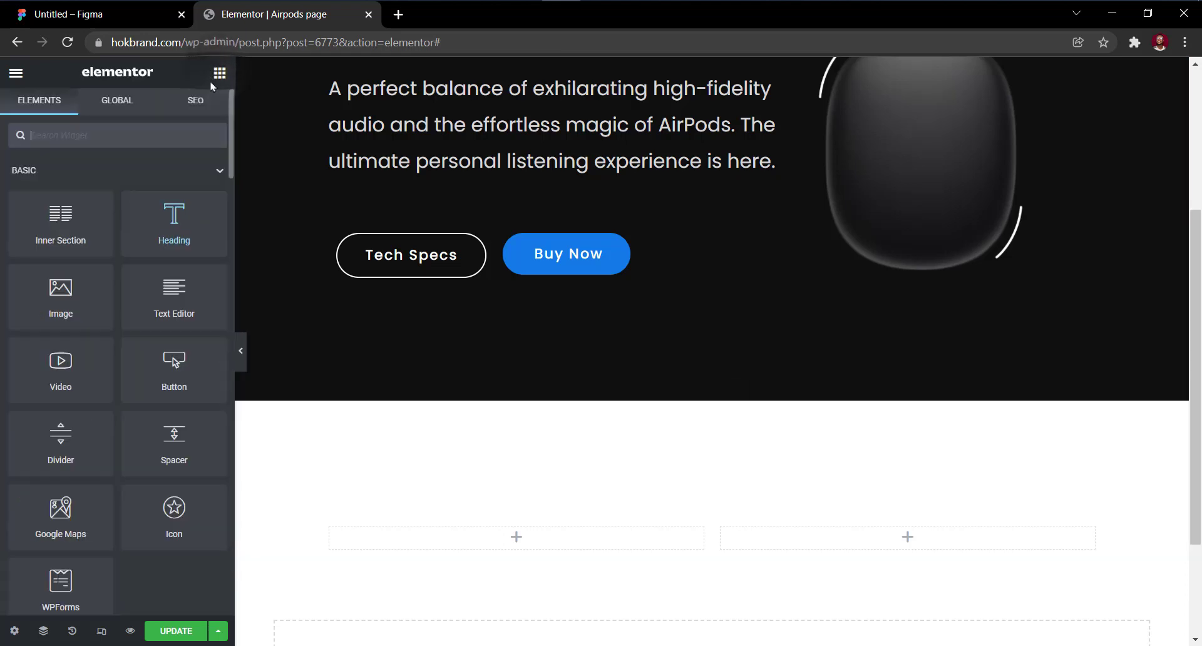
left_click_drag(151, 224, 366, 536)
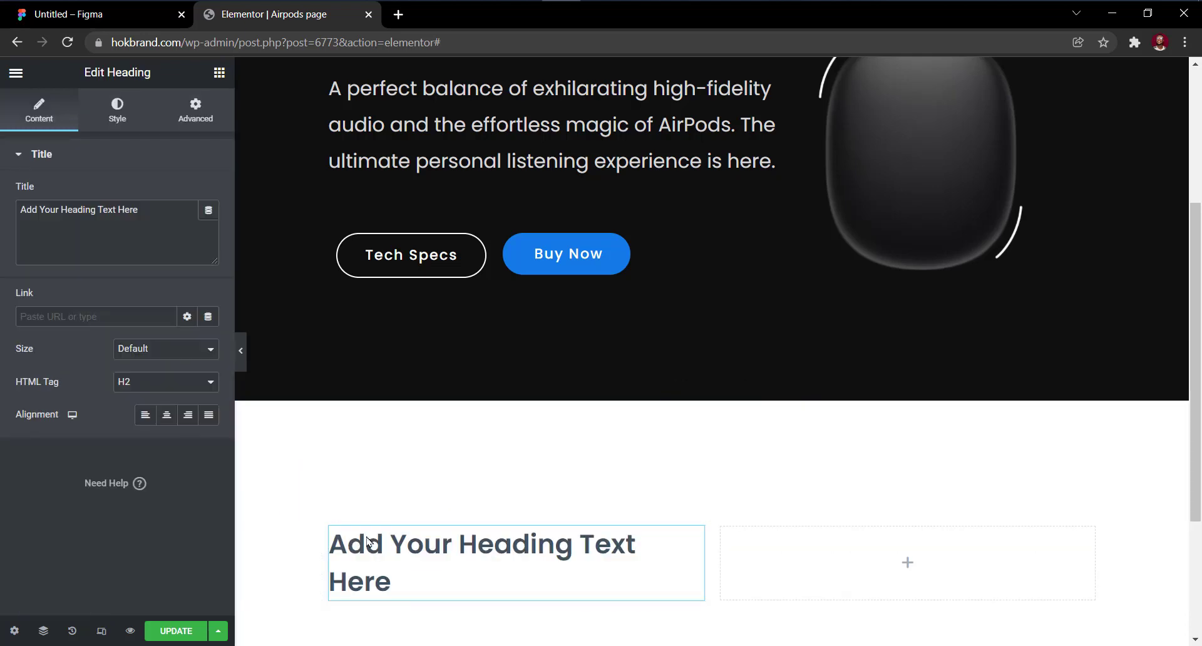
left_click(125, 14)
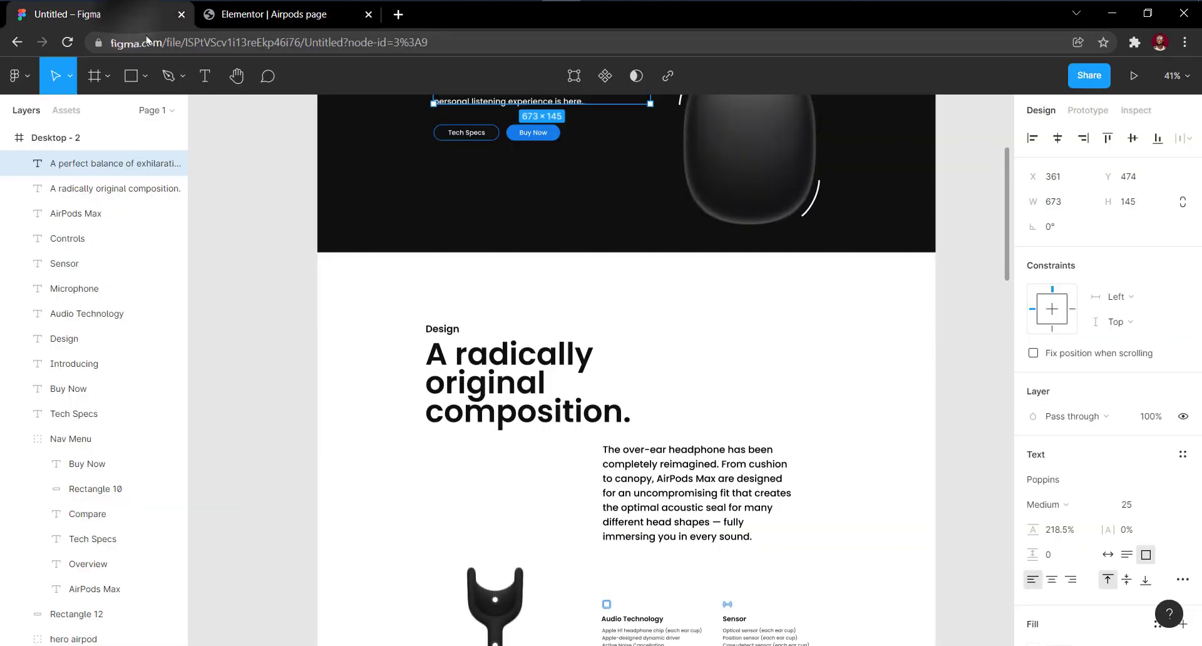
double_click(470, 370)
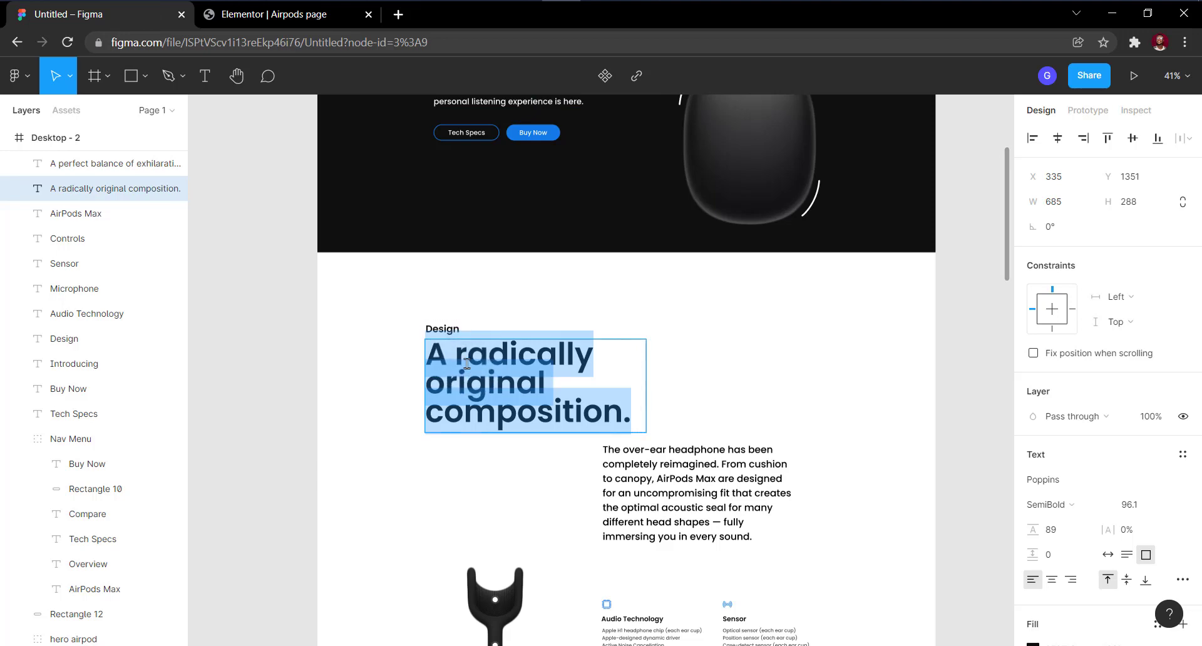
left_click(263, 15)
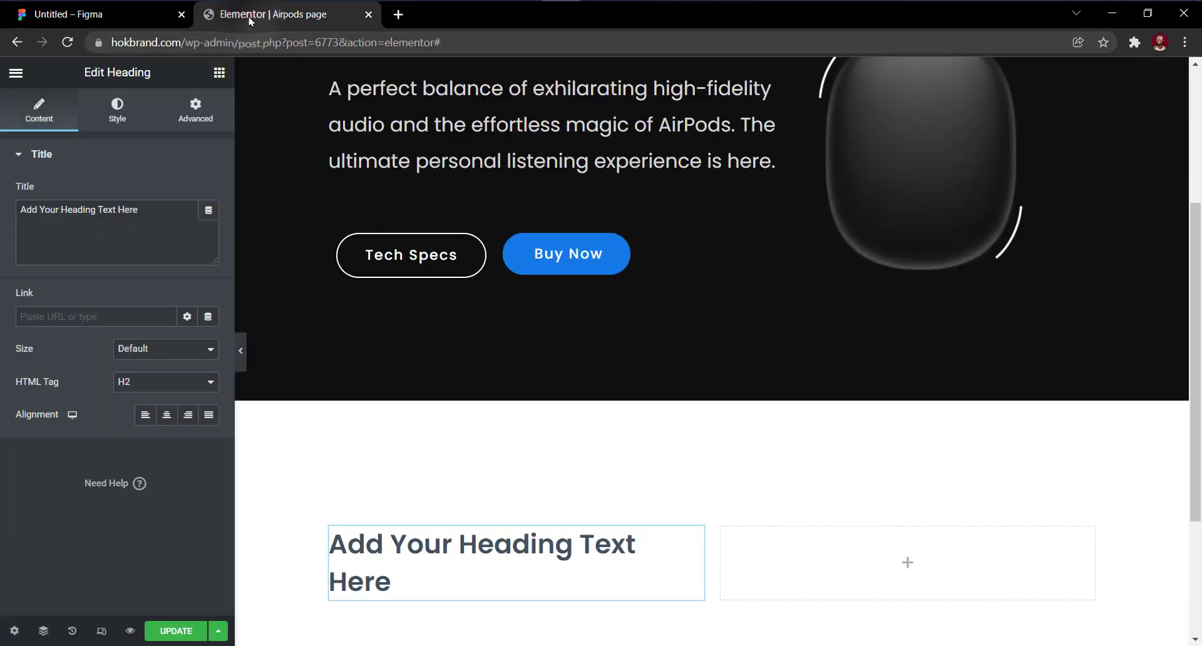
Copy the hero's "Introducing" heading and paste it below the placeholder heading in the new section.
right_click(380, 187)
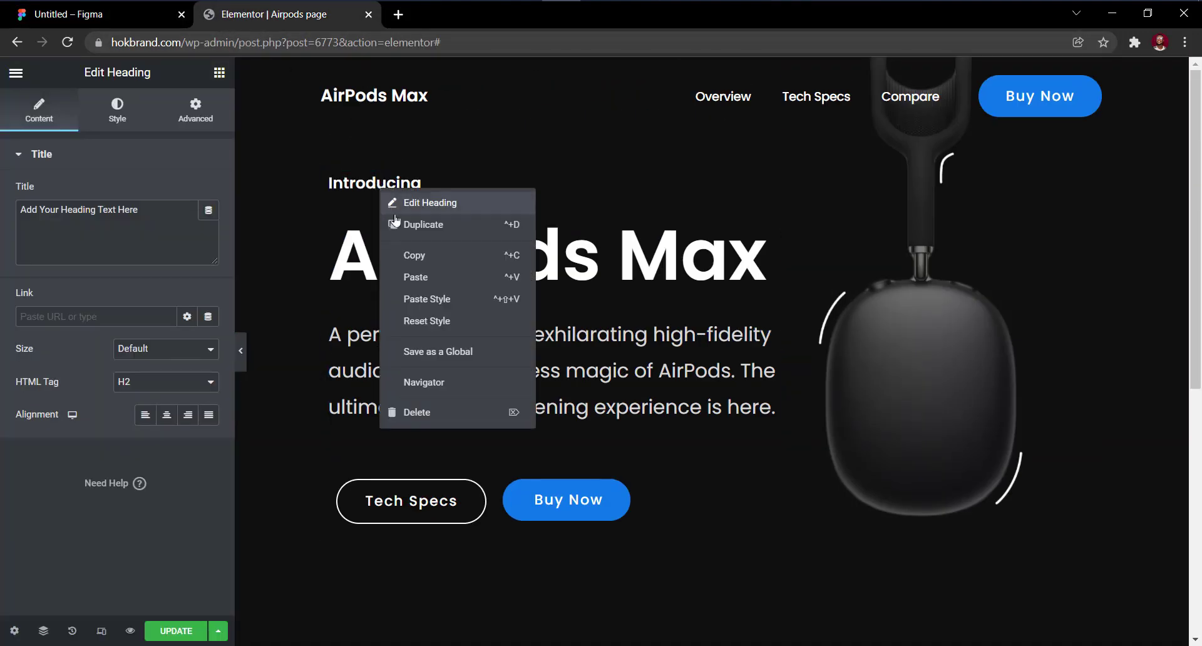
left_click(414, 254)
scroll(410, 300, "down", 7)
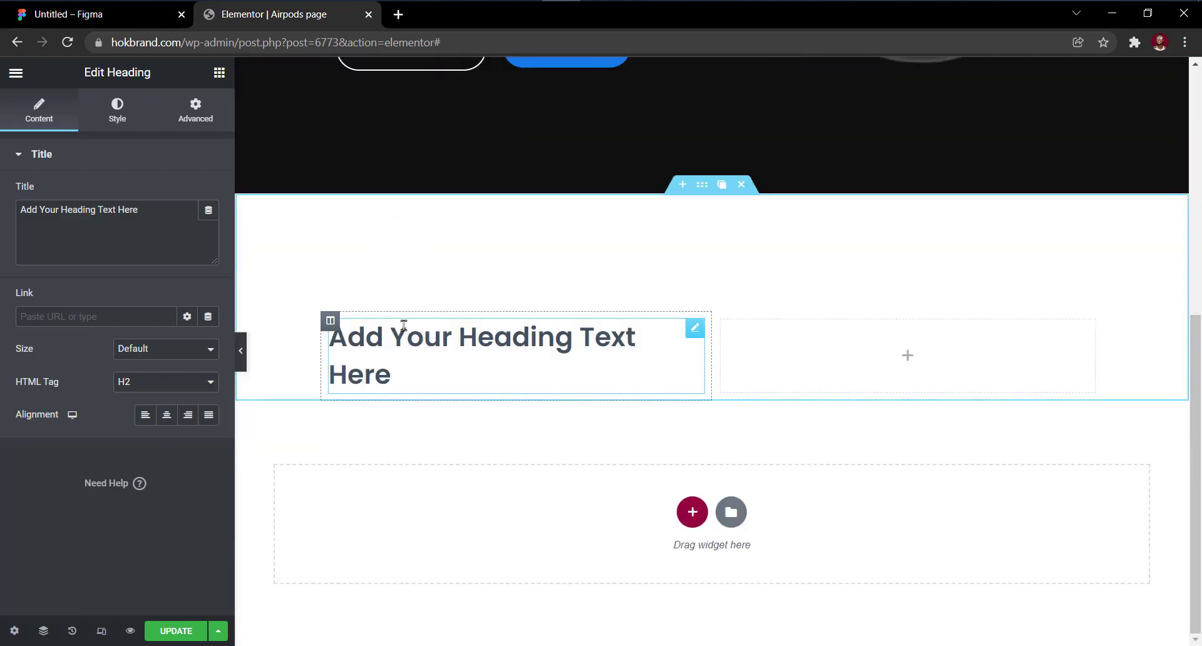
right_click(414, 351)
left_click(440, 413)
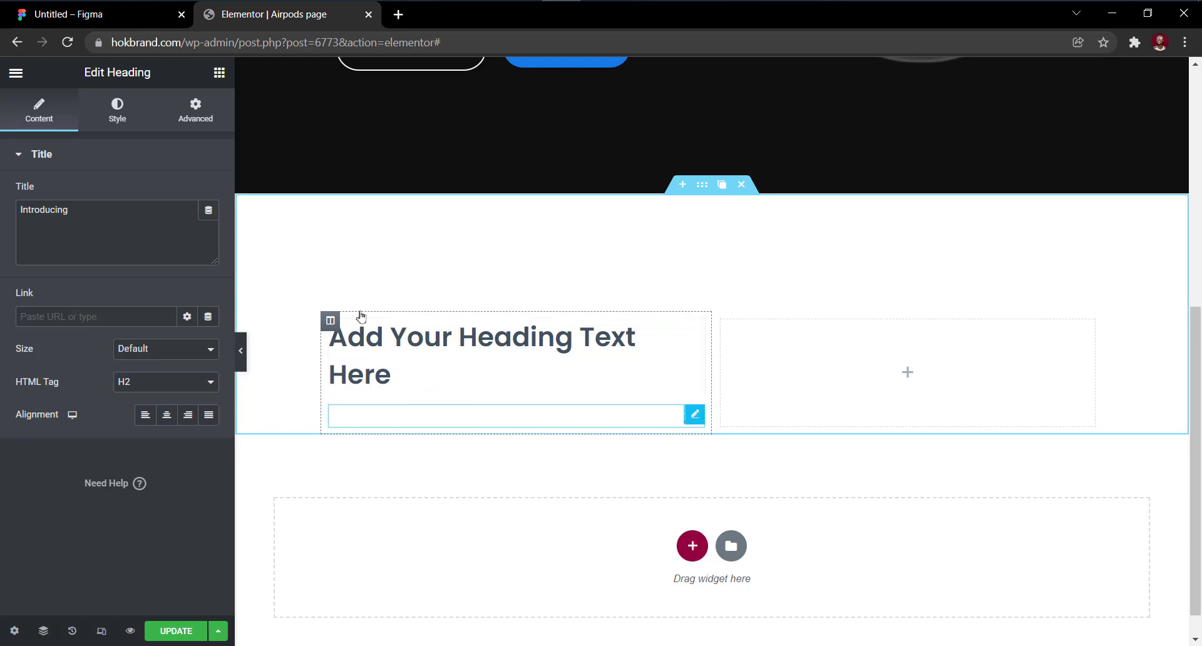
Change the pasted "Introducing" heading's text colour to near-black.
left_click(122, 116)
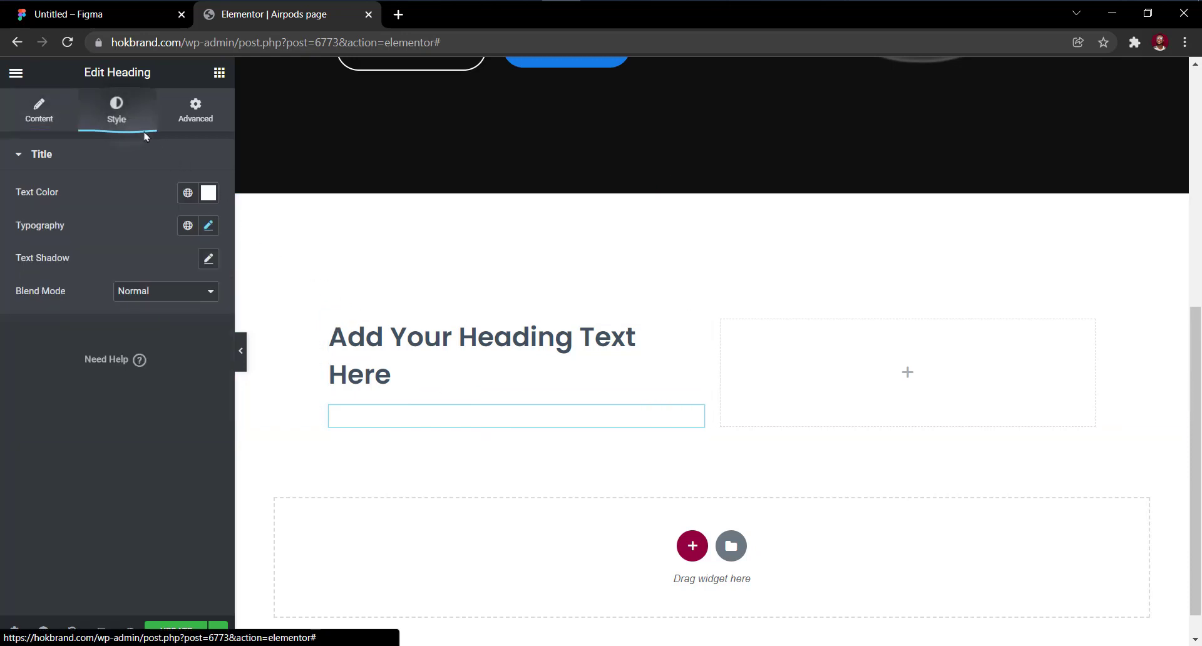
left_click(208, 192)
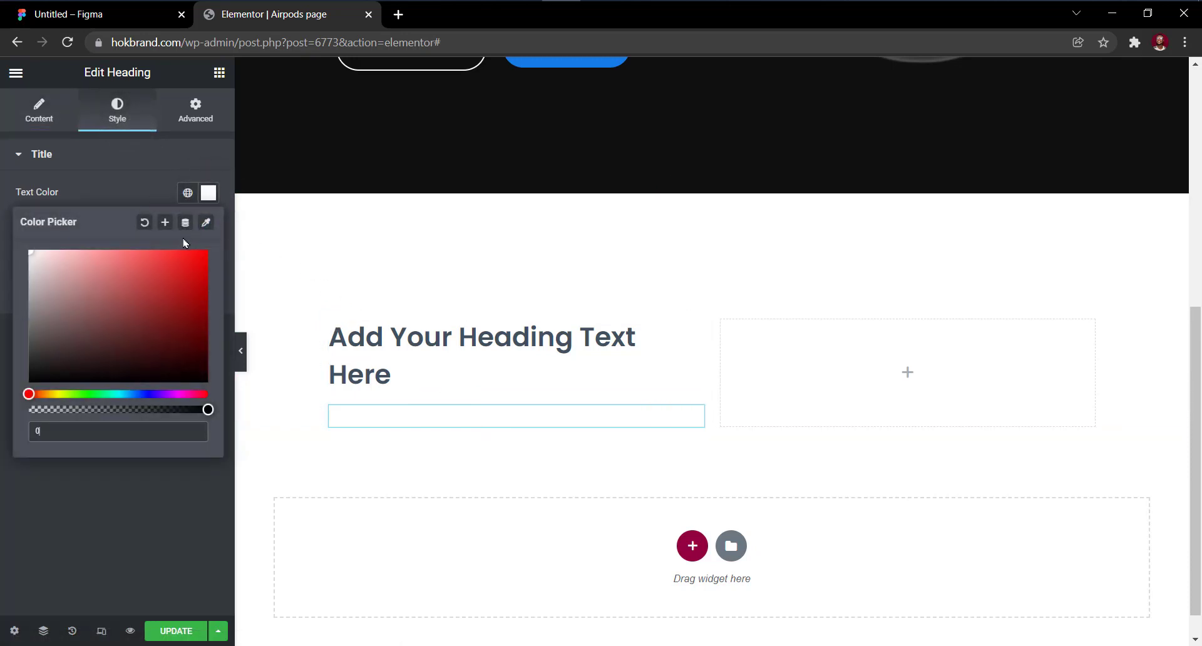
type("0f0f1")
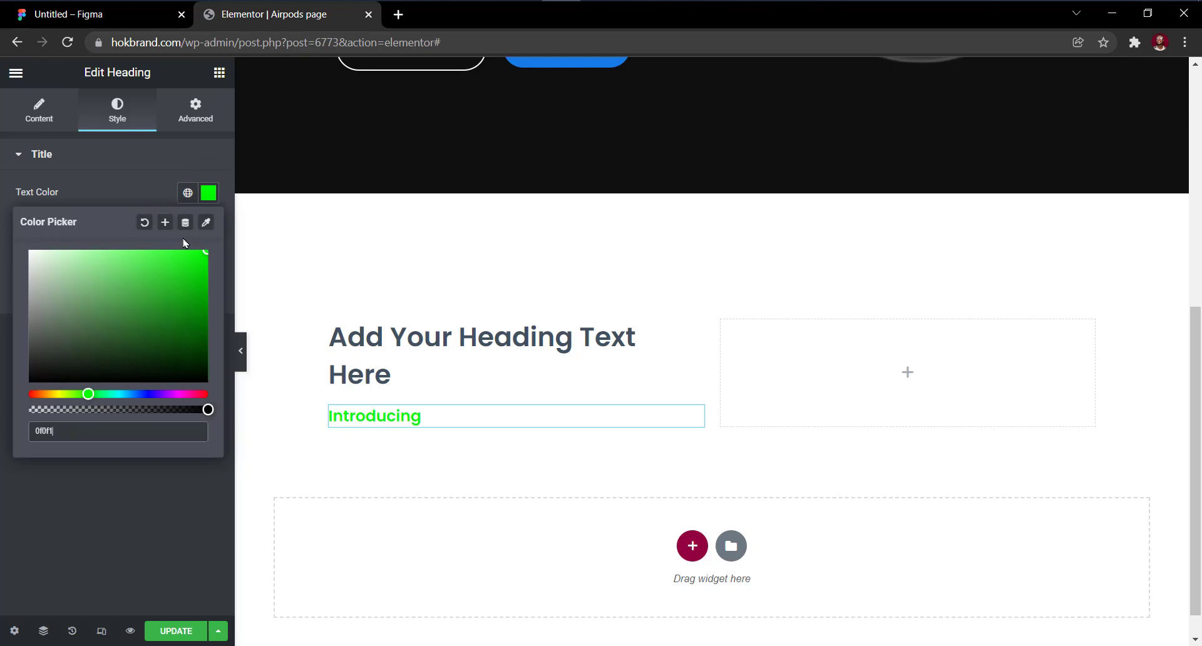
type("0f")
left_click(209, 193)
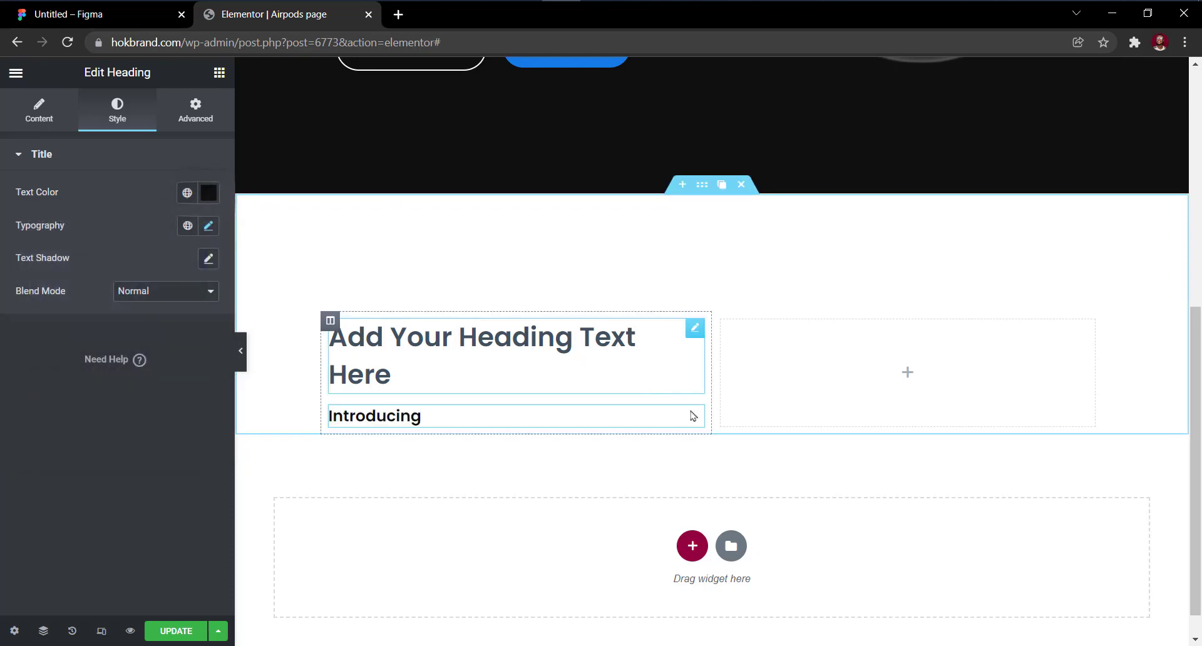
Move the "Introducing" heading above the placeholder heading and change its text to "Design".
left_click_drag(693, 415, 686, 329)
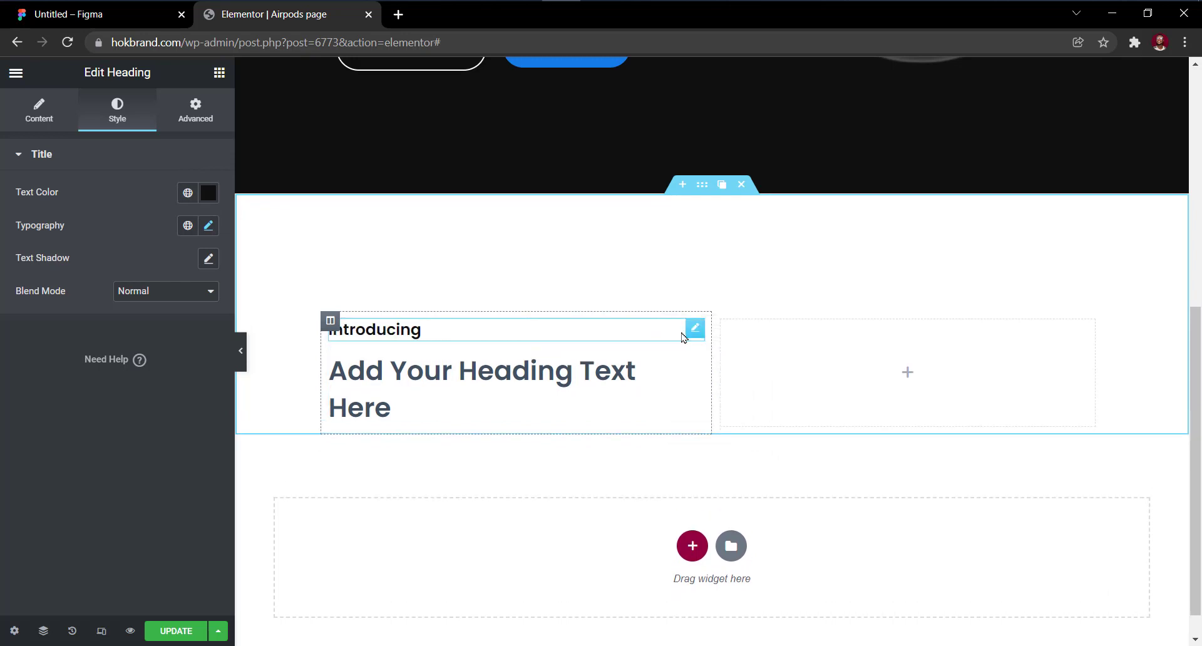
left_click(41, 113)
triple_click(113, 238)
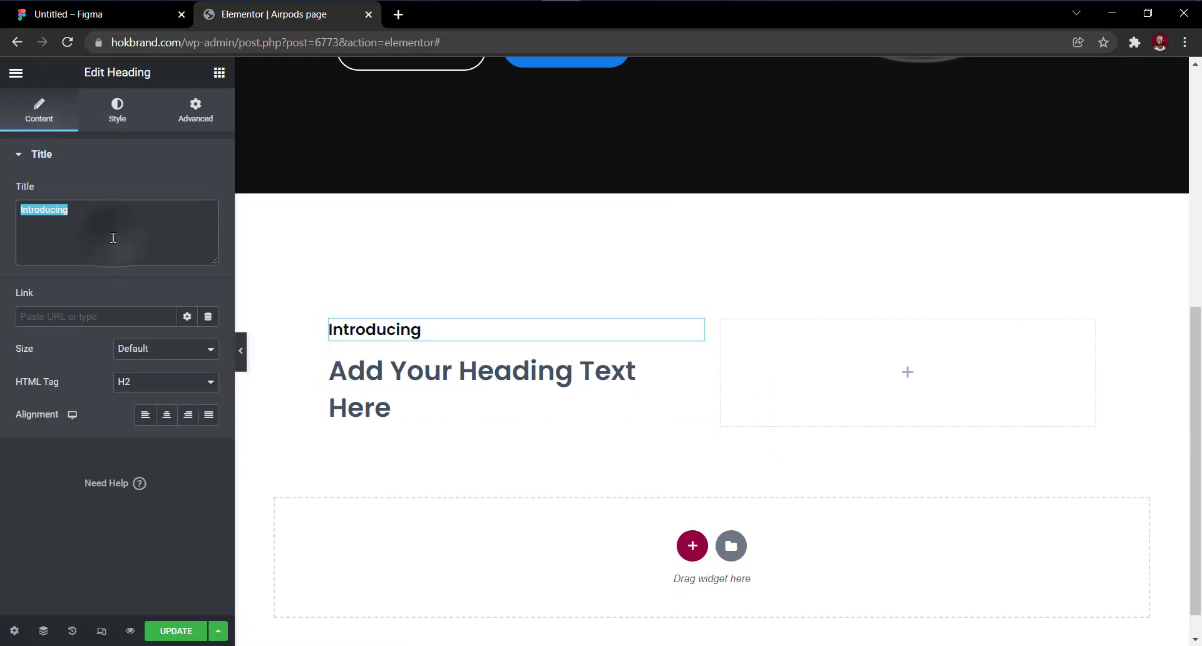
type("Design")
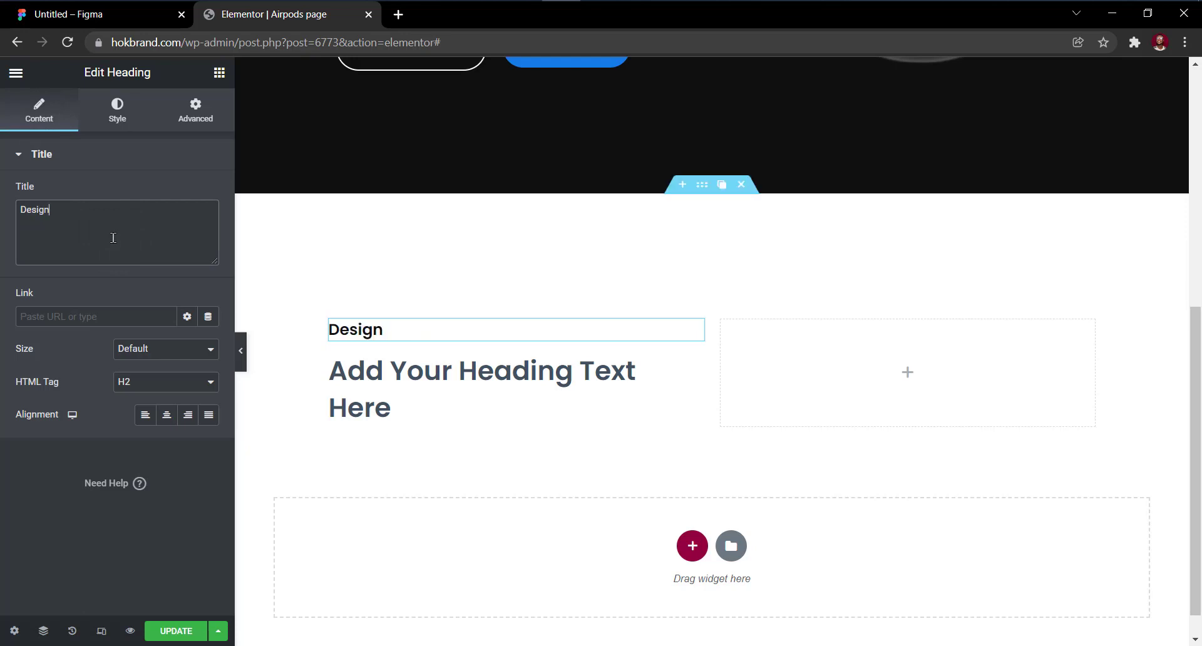
Set the "Design" heading's font size to 23 px.
left_click(118, 111)
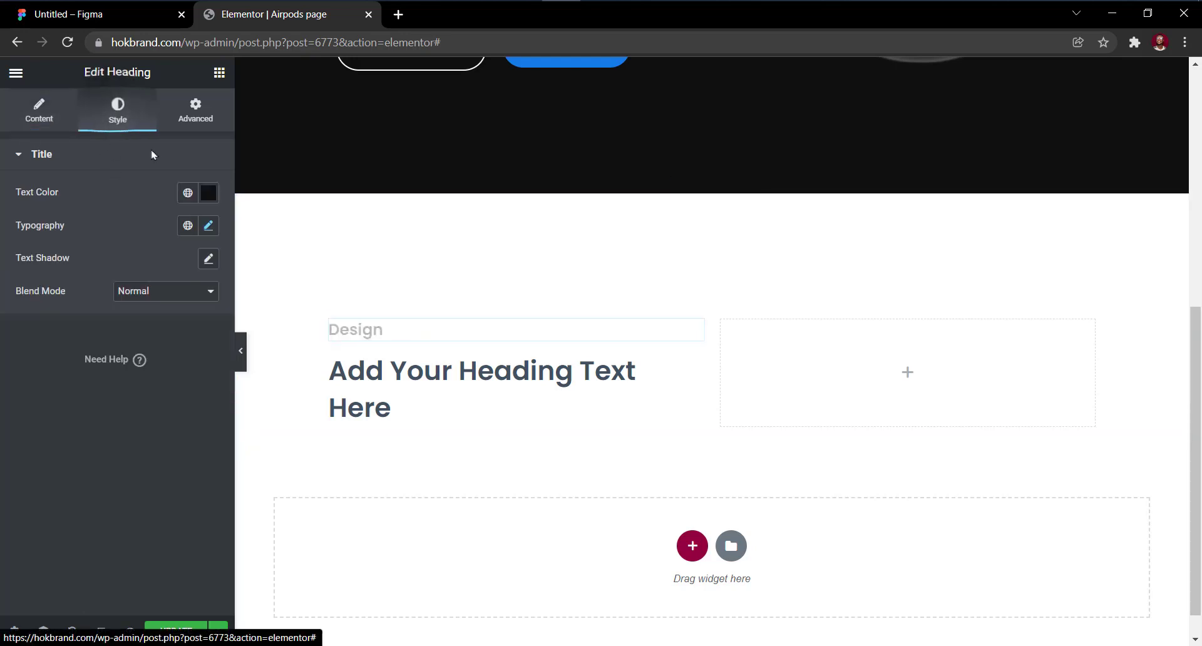
left_click(208, 226)
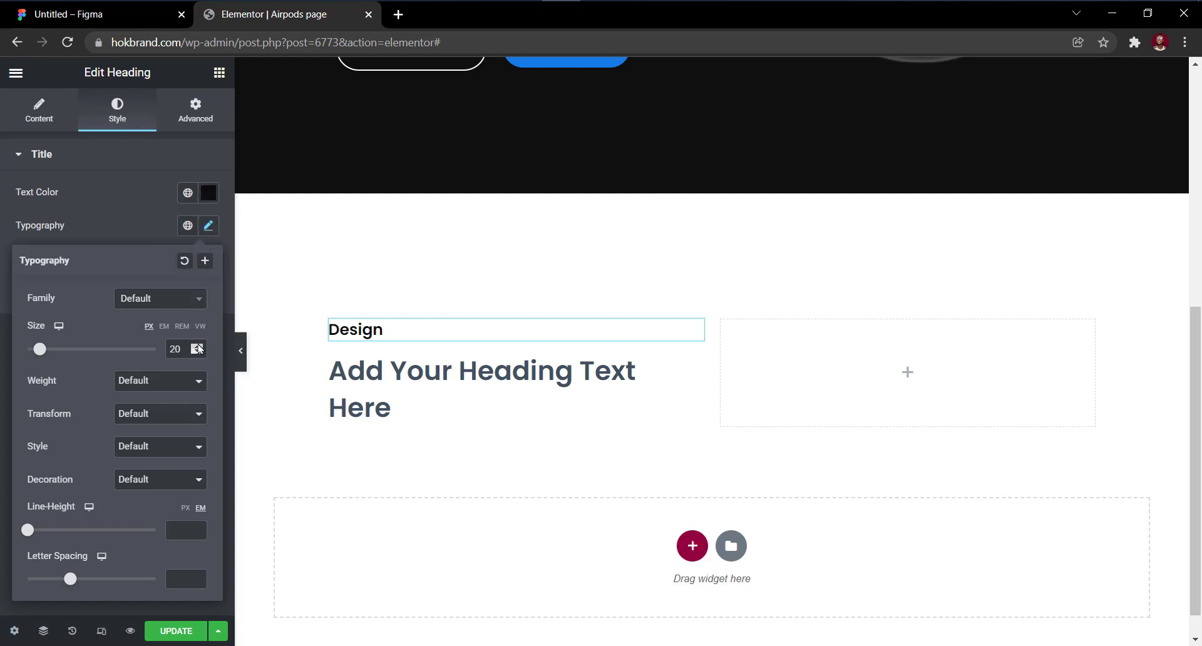
left_click(198, 346)
left_click(198, 346)
left_click(198, 346)
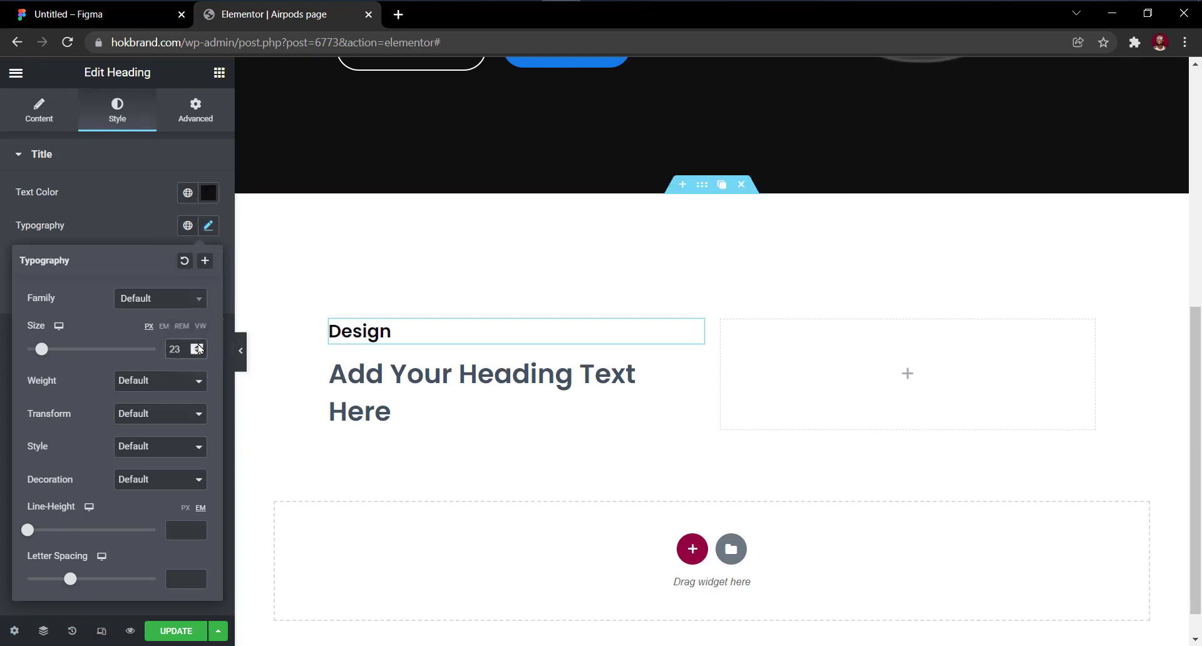
left_click(208, 225)
Replace the placeholder heading's text with "A radically original composition." from the Figma design.
left_click(332, 376)
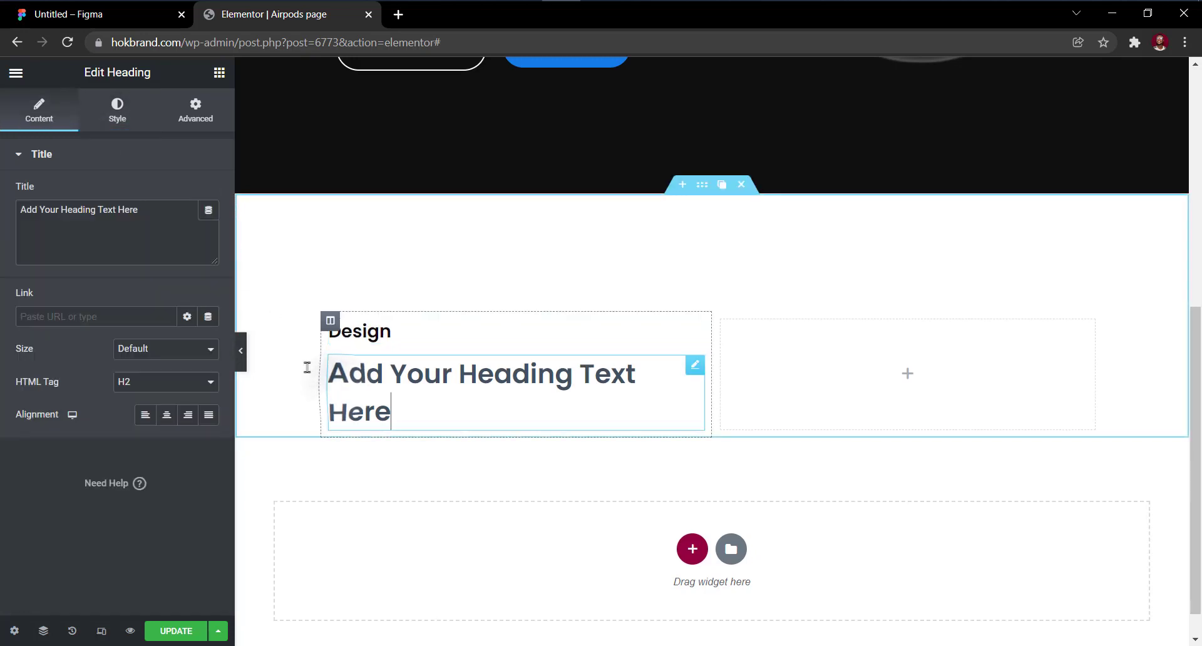
left_click(123, 245)
left_click(103, 16)
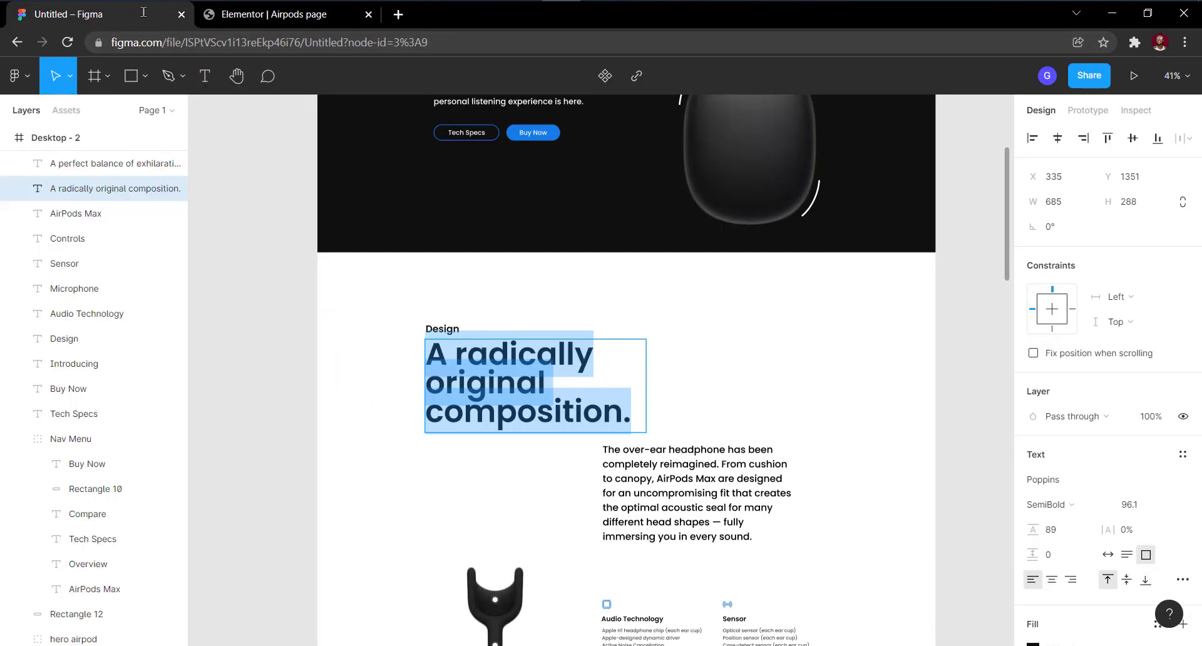
left_click(254, 17)
key("ctrl+a")
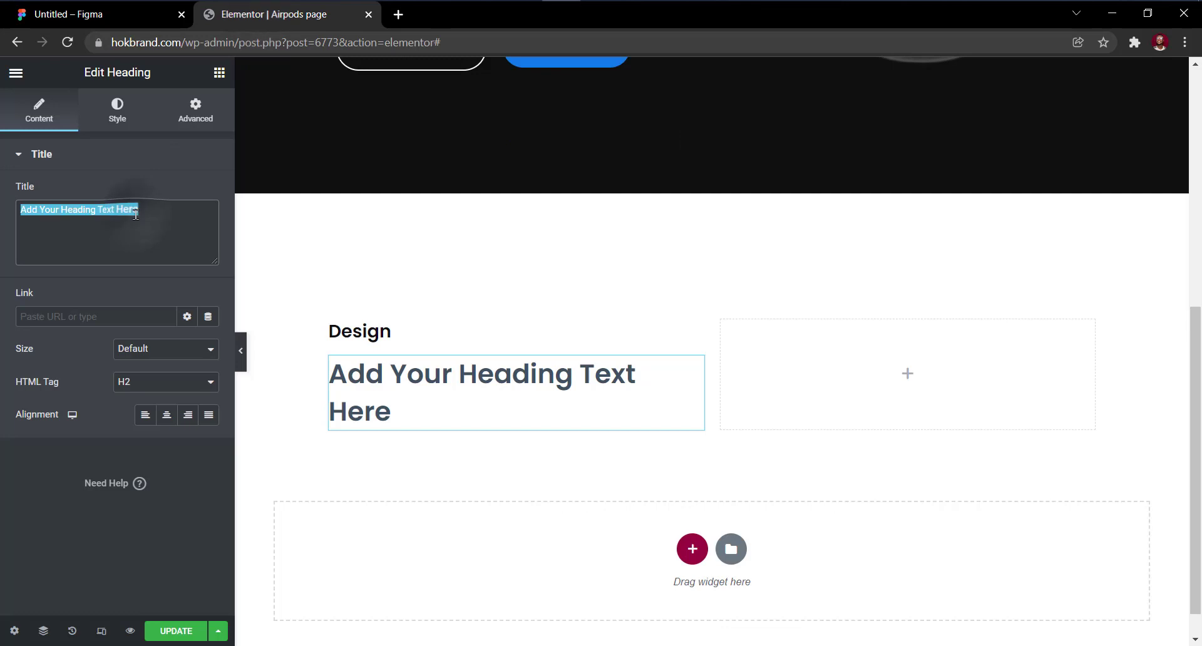
key("ctrl+v")
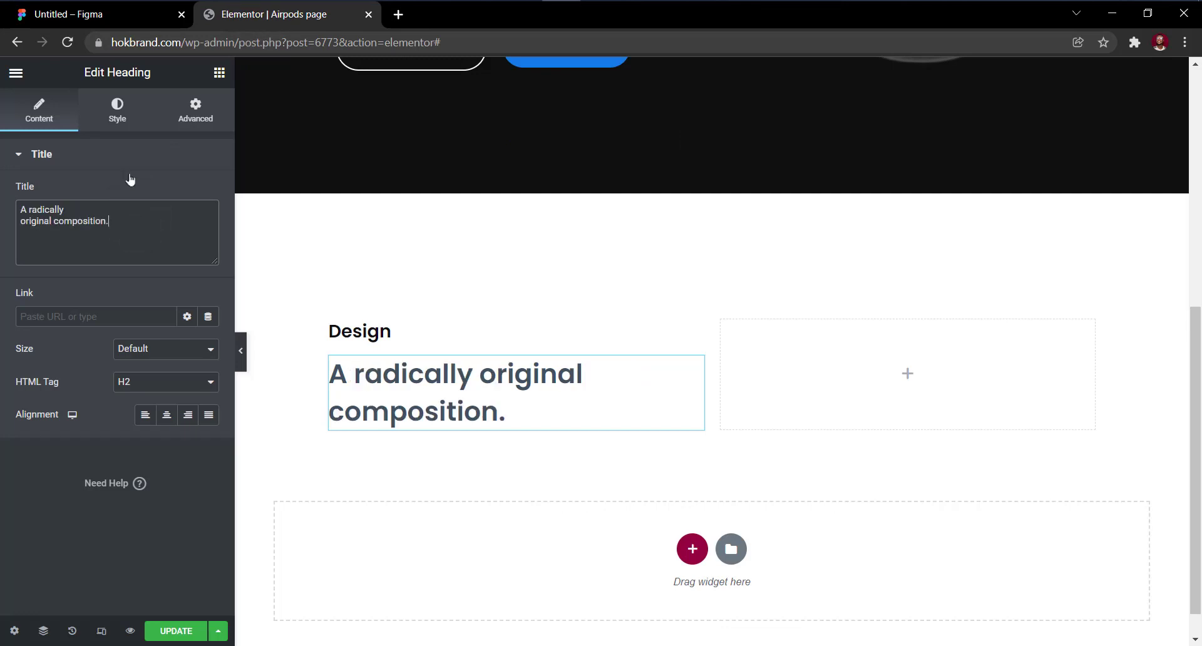
Set the "A radically original composition." heading's text colour to #FFFFFF and its font size to 90 px.
left_click(117, 108)
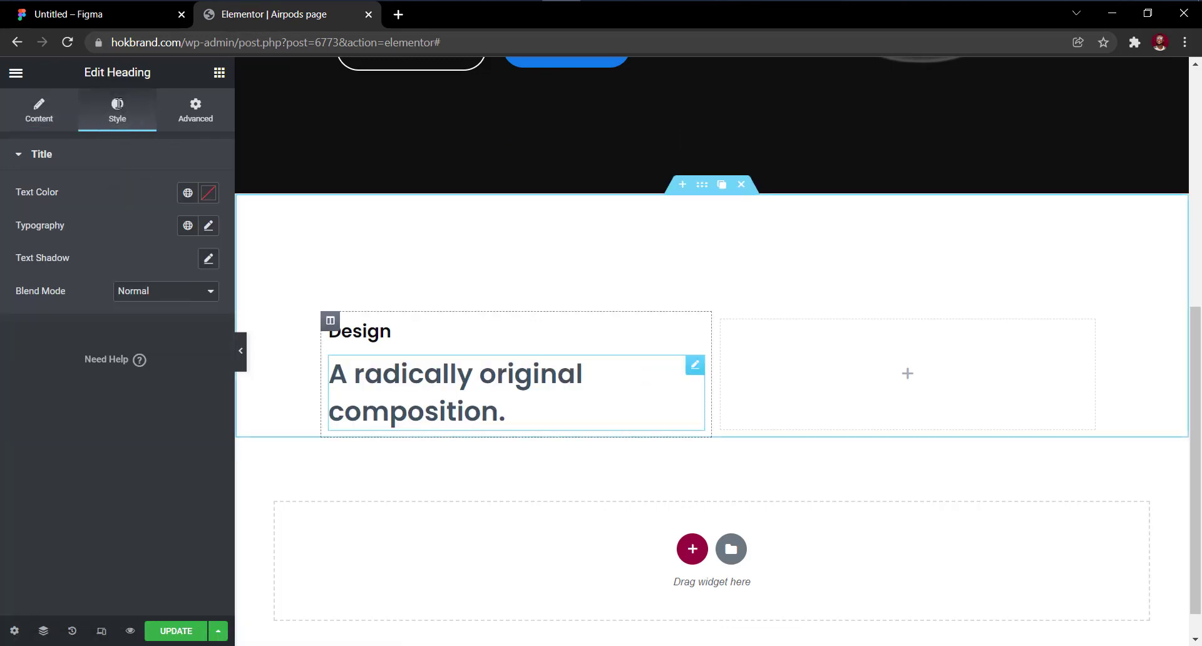
left_click(209, 193)
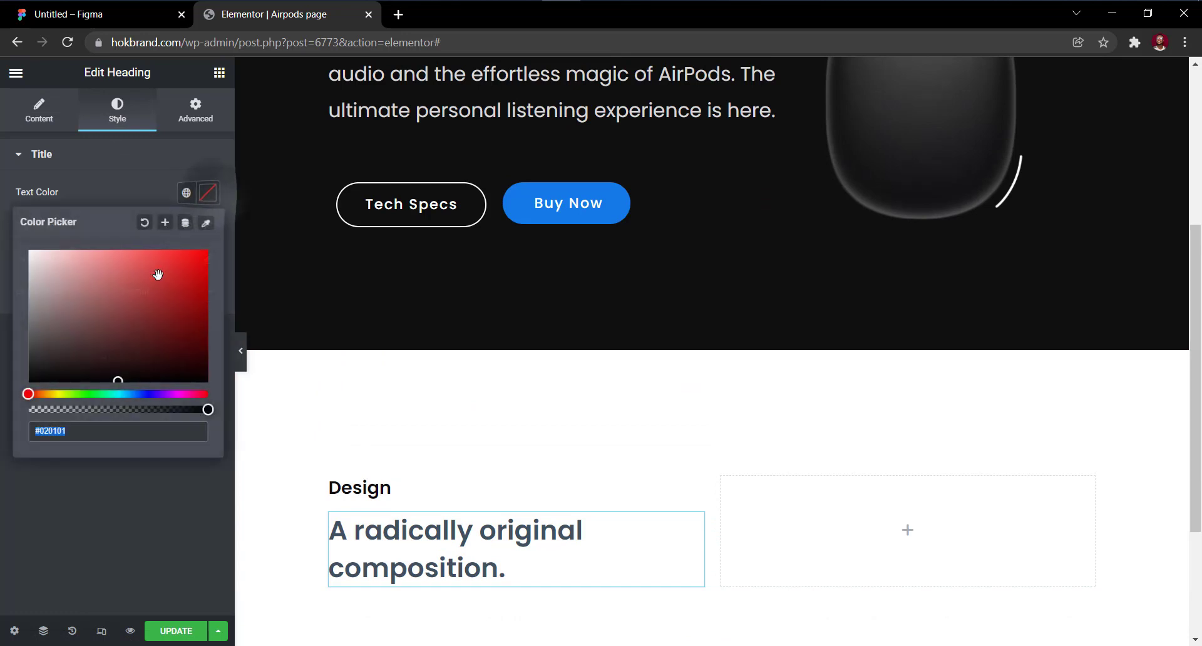
left_click_drag(156, 271, 2, 168)
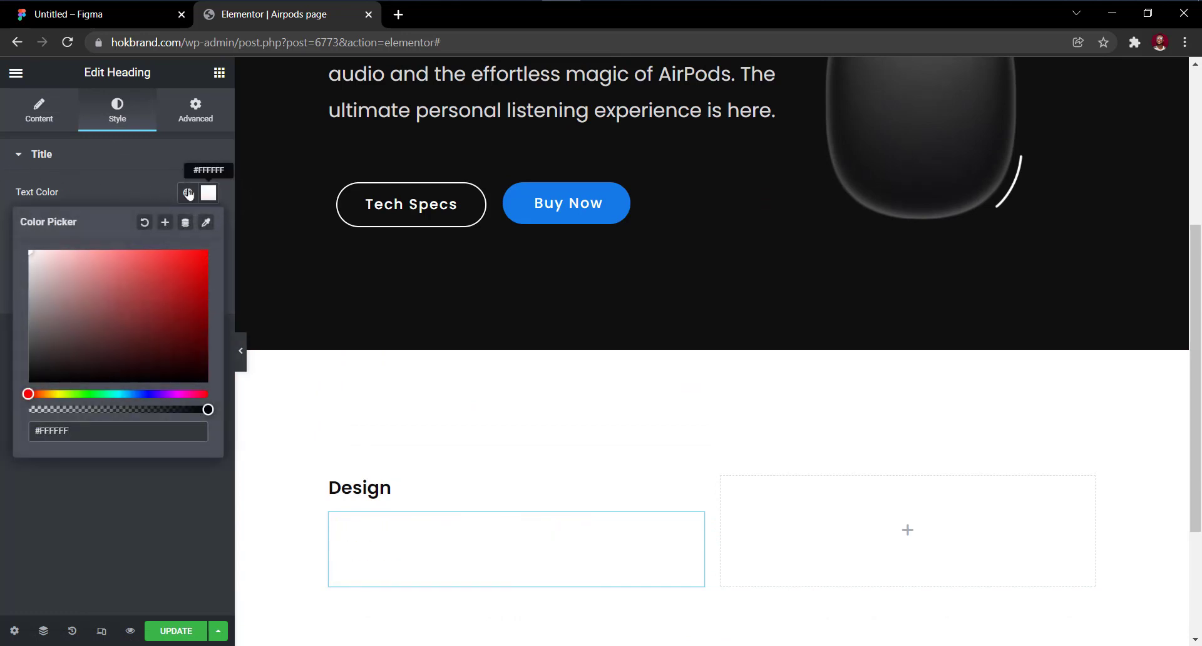
left_click(209, 192)
left_click(209, 227)
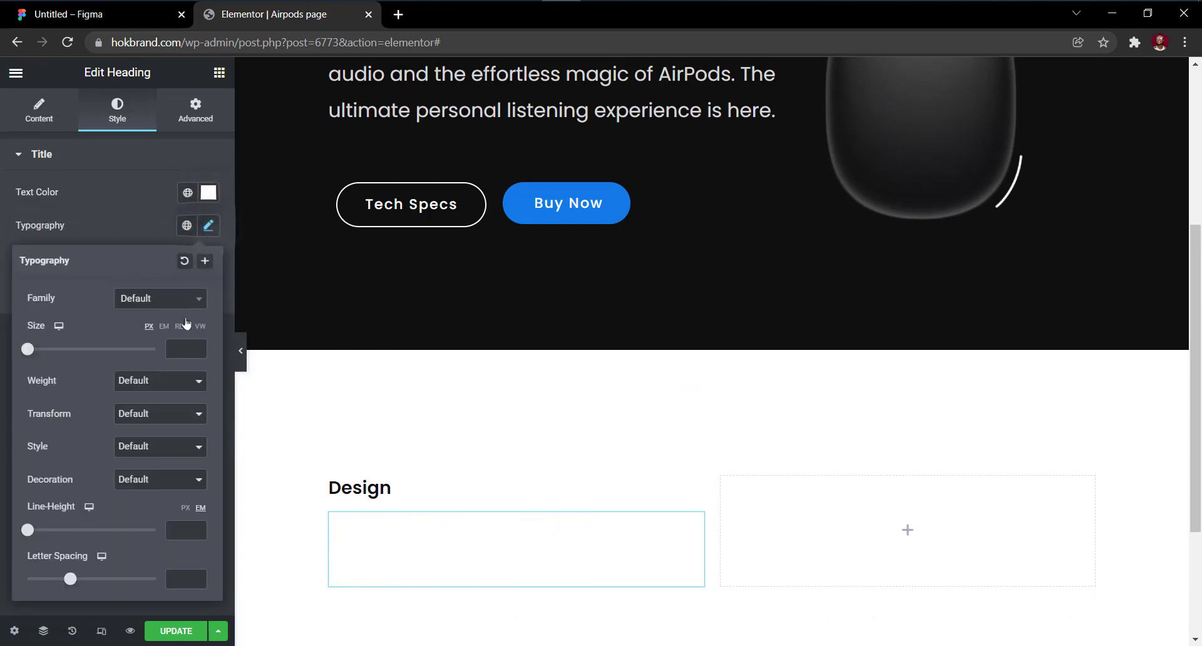
left_click(178, 348)
type("90")
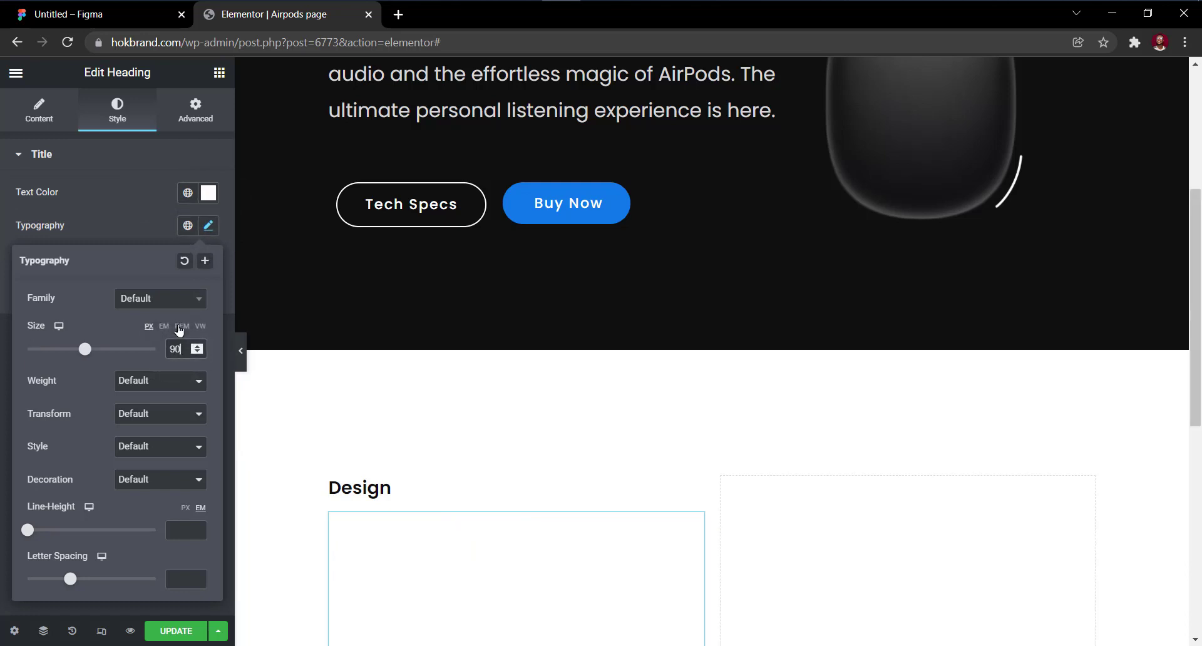
Set the "A radically original composition." heading's text colour to #0F0F10.
left_click(212, 226)
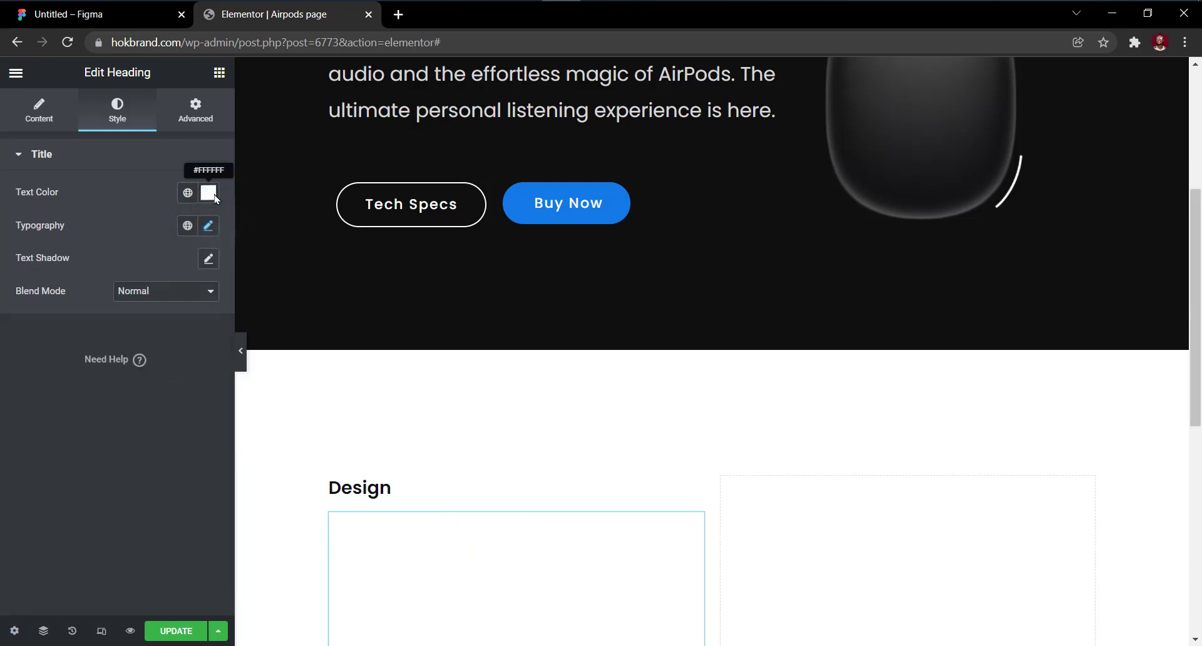
left_click(212, 195)
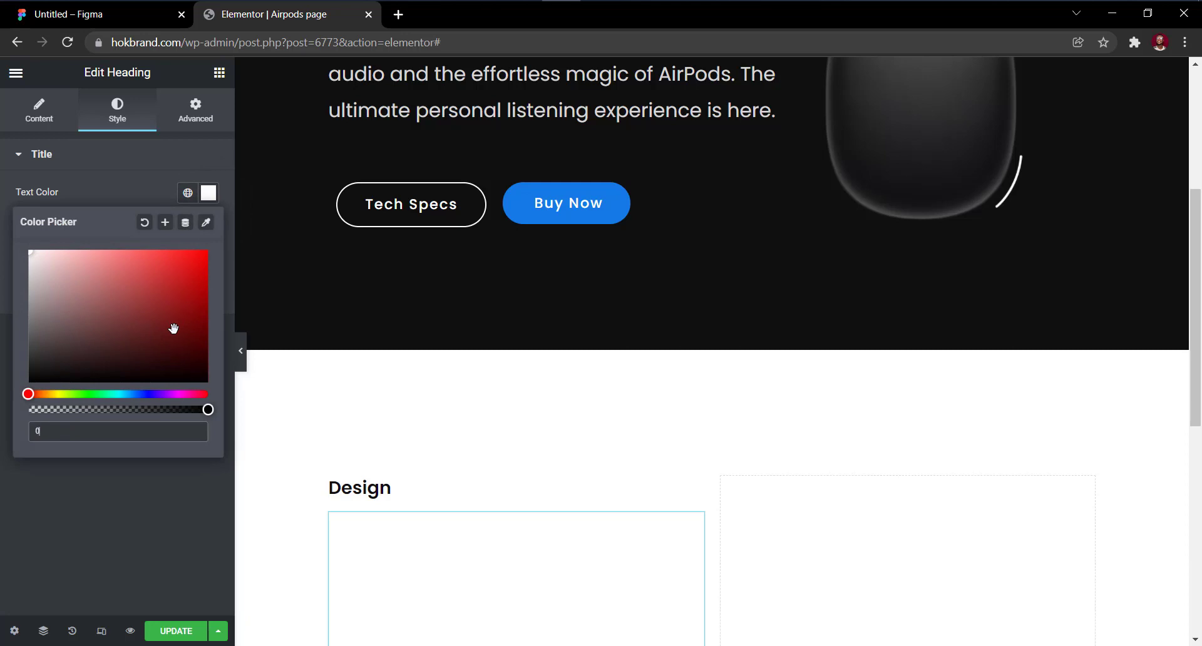
type("0f0f")
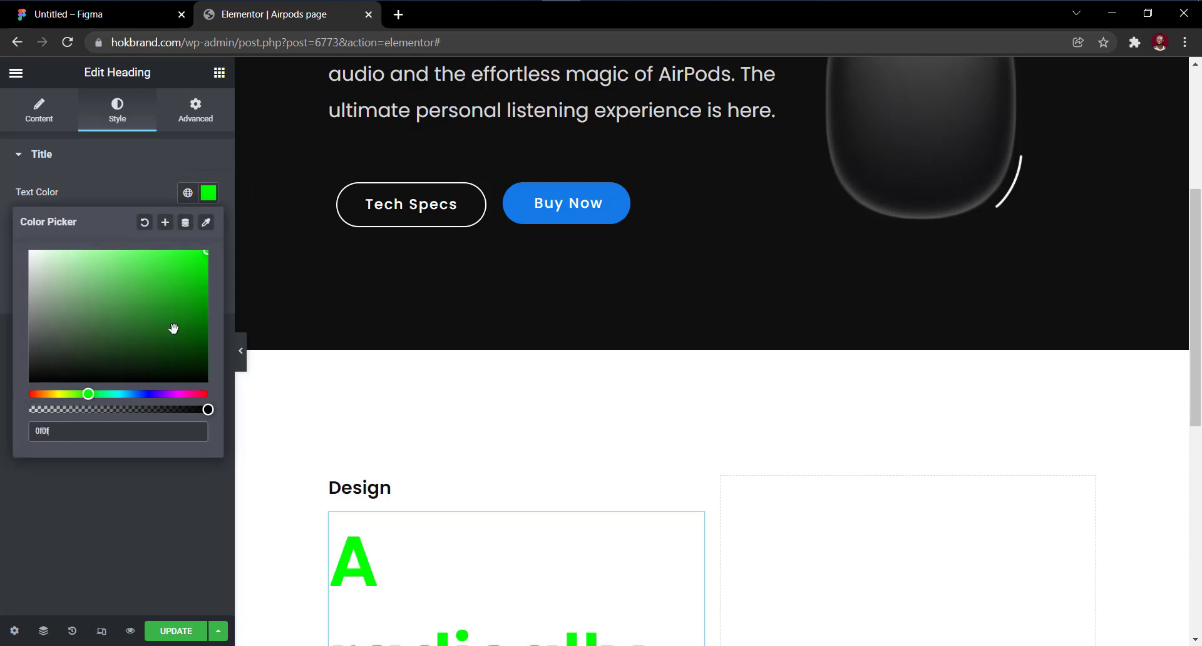
type("1f")
left_click(210, 197)
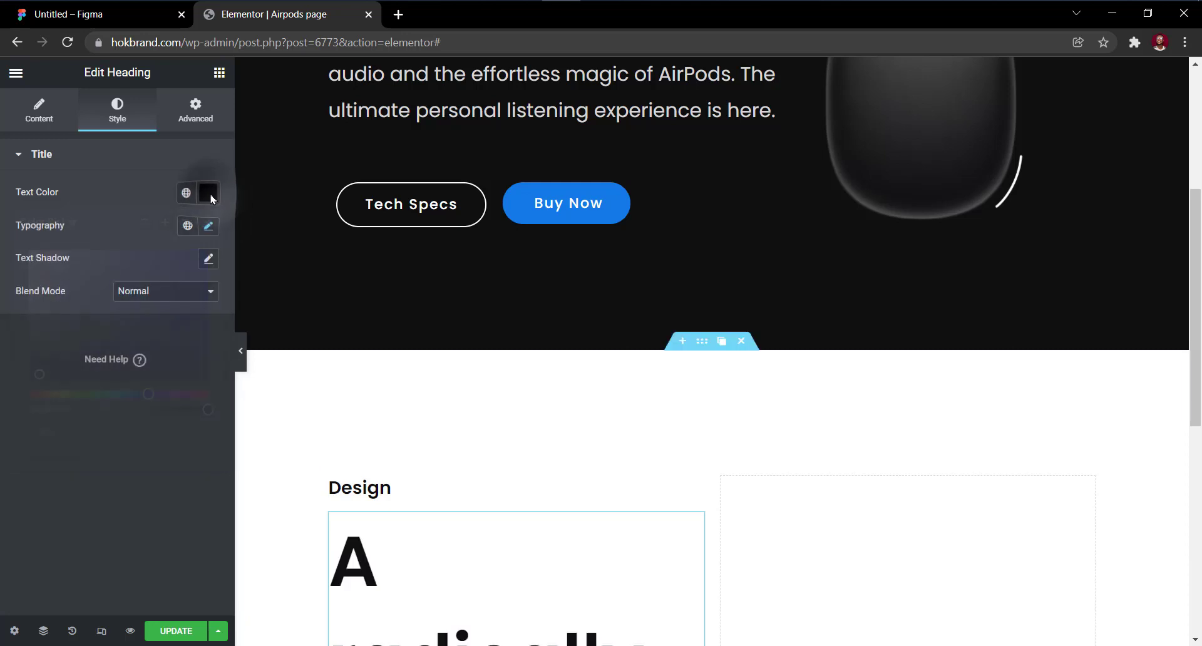
Set the large heading's line height to 0.9 em and widen its column so "composition." fits inside.
left_click(207, 227)
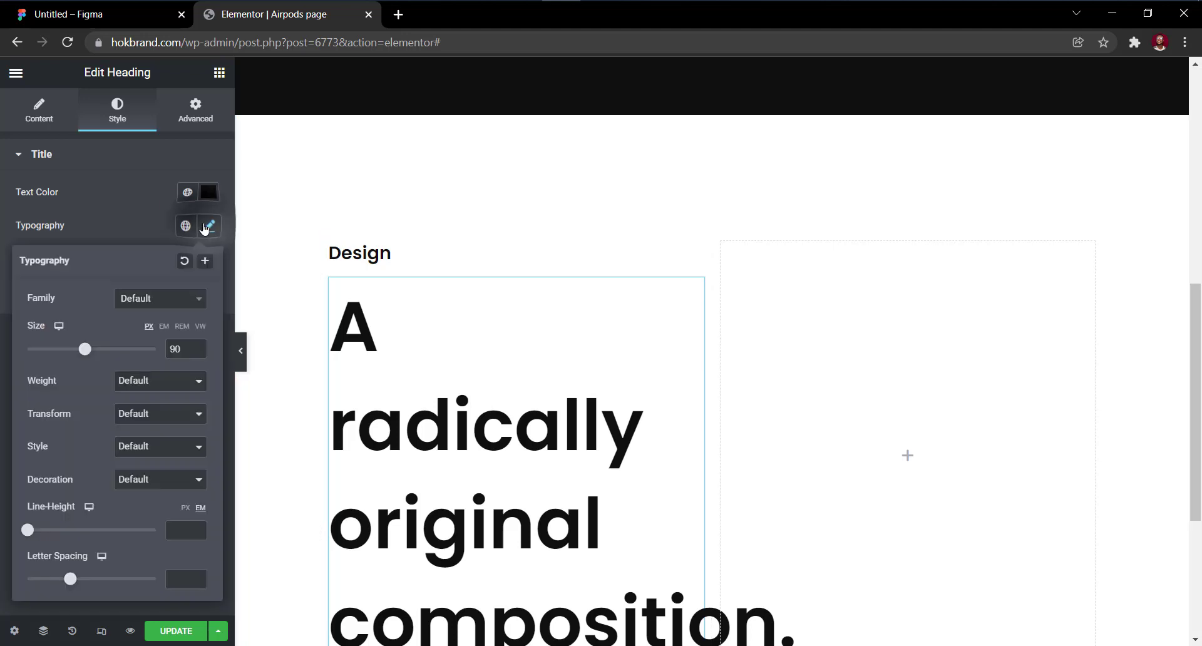
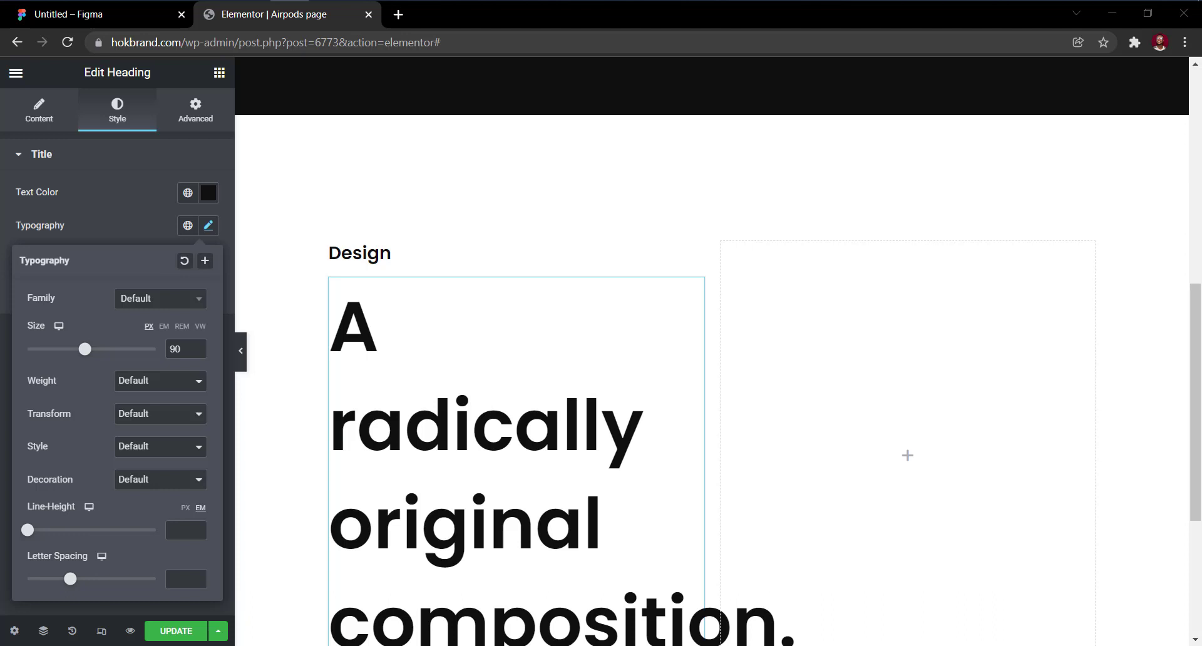
left_click(183, 531)
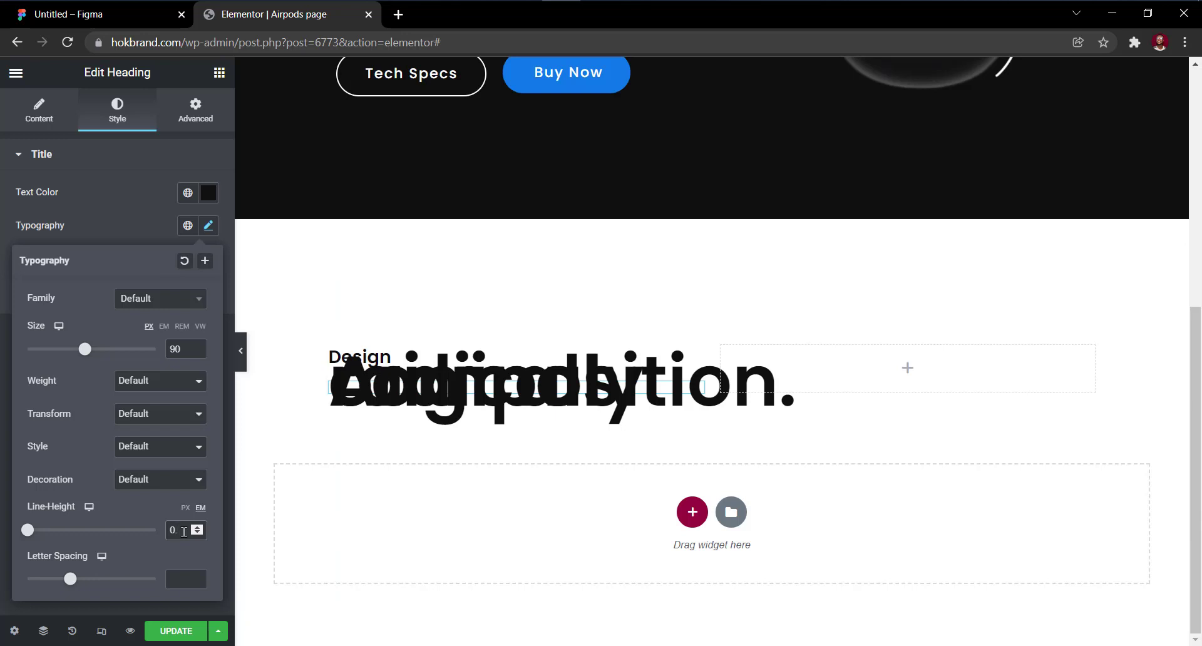
type("9")
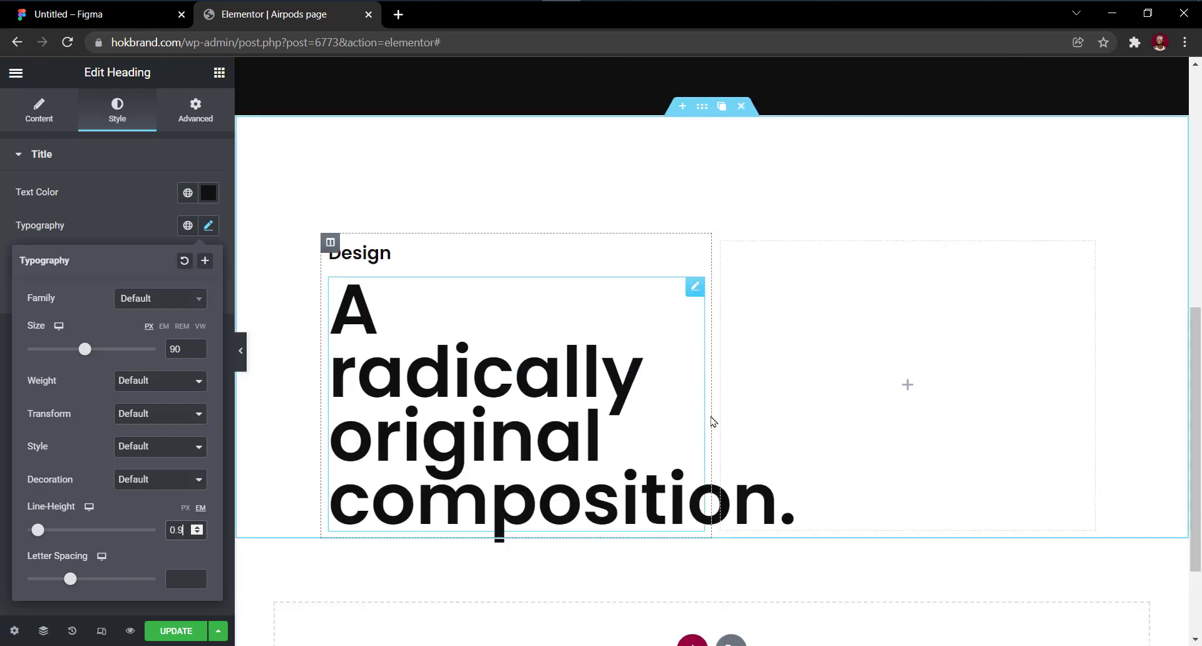
left_click_drag(710, 415, 823, 421)
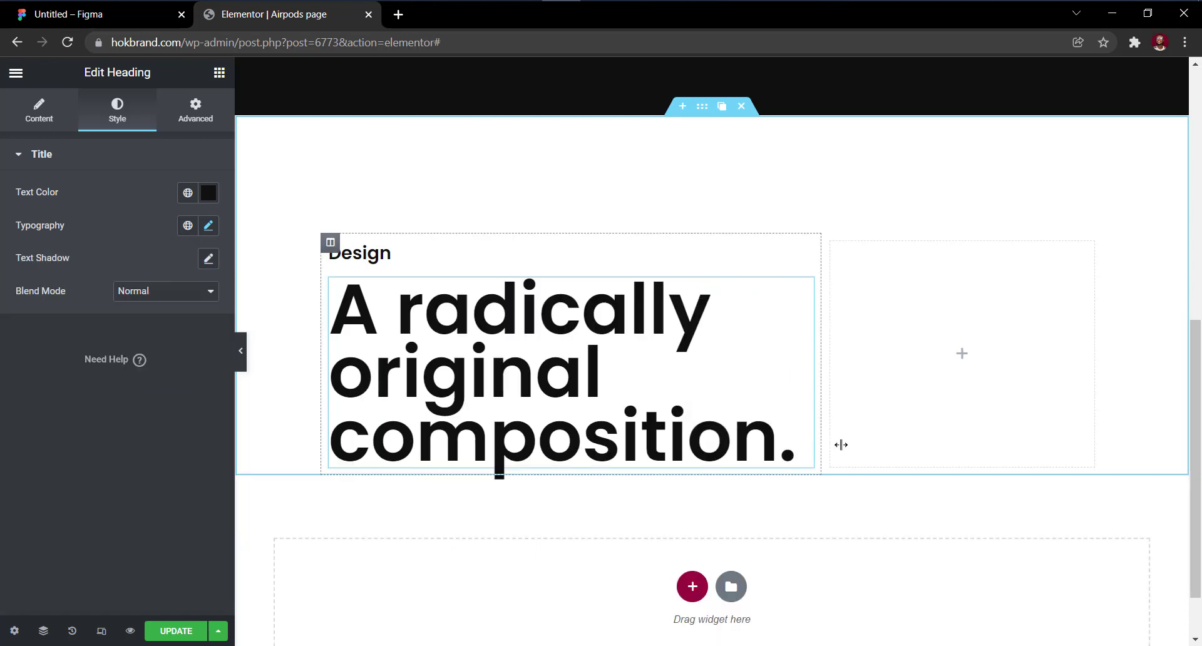
scroll(843, 451, "down", 1)
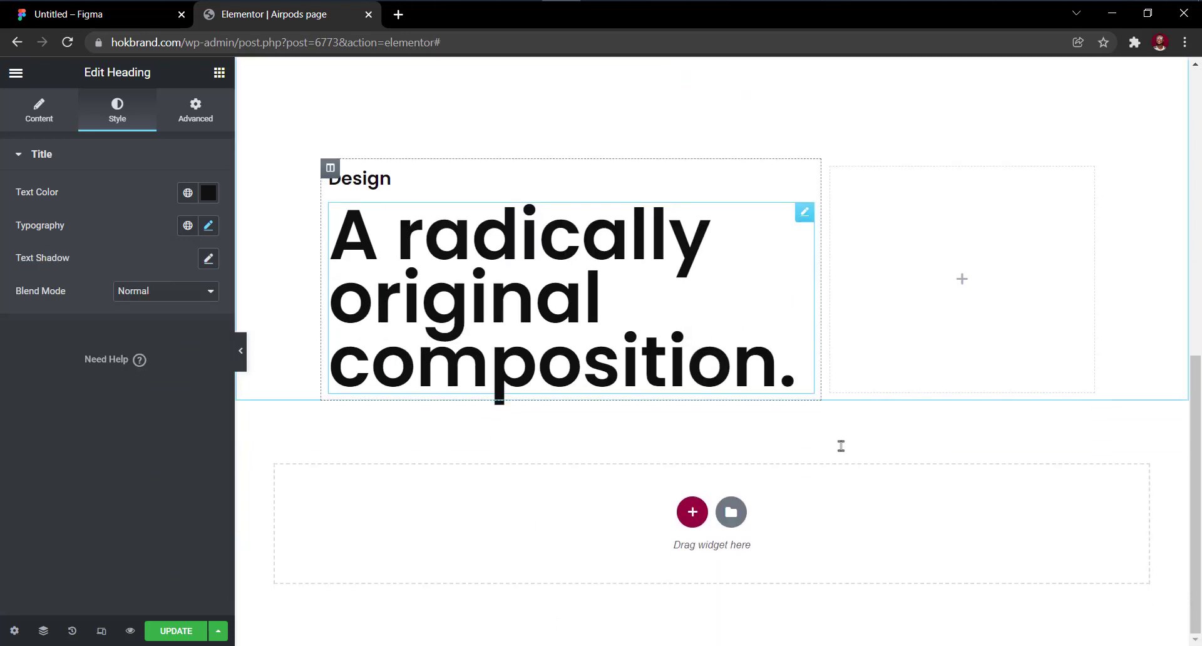
Copy the paragraph starting "The over-ear headphone has been completely reimagined" from the Figma design and return to the Elementor page.
left_click(131, 20)
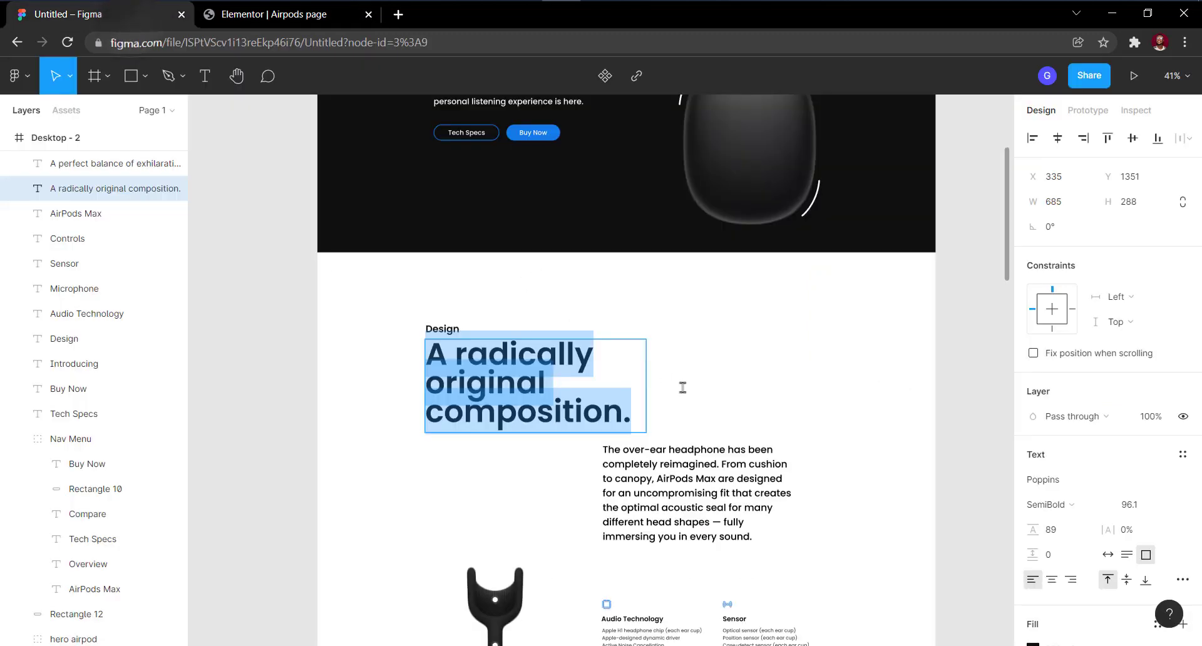
key("Escape")
double_click(682, 494)
key("ctrl+c")
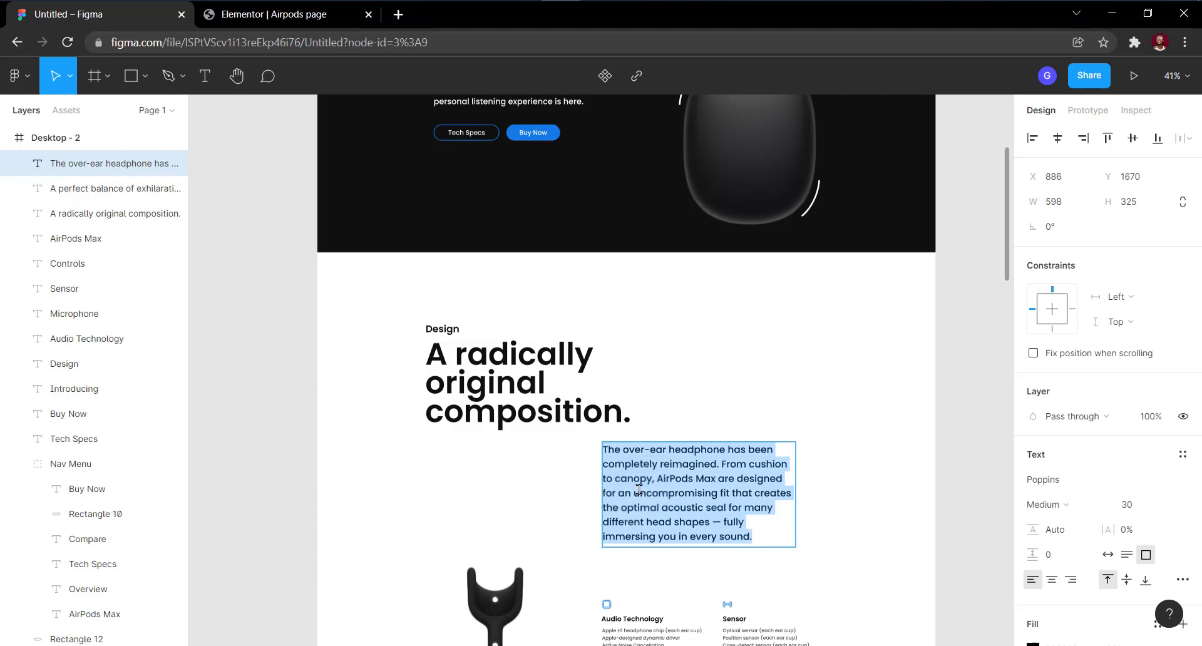
left_click(304, 25)
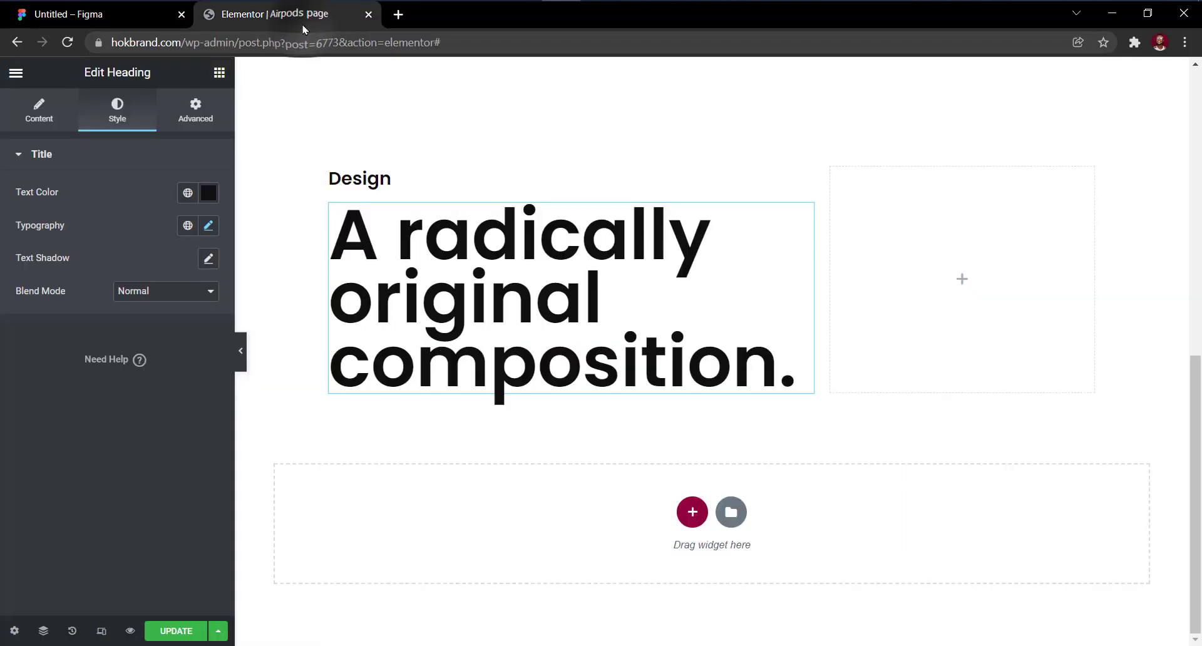
Add an equal two-column section below the Design headings and paste a copy of the hero's paragraph widget into its second column.
left_click(692, 512)
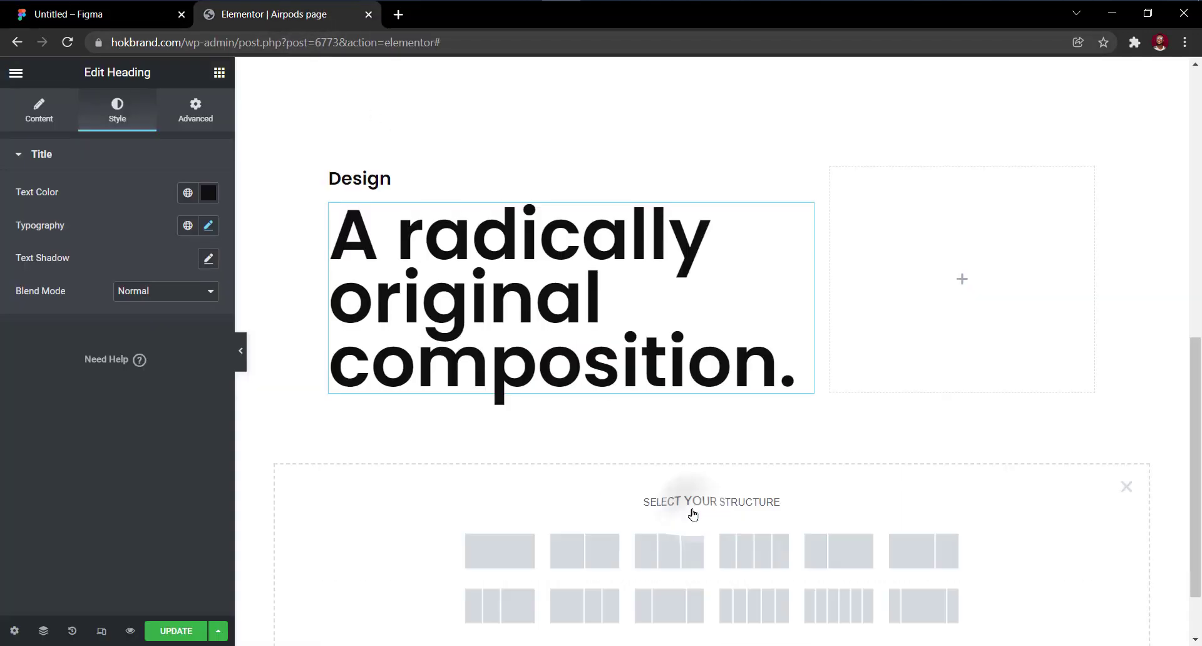
left_click(577, 551)
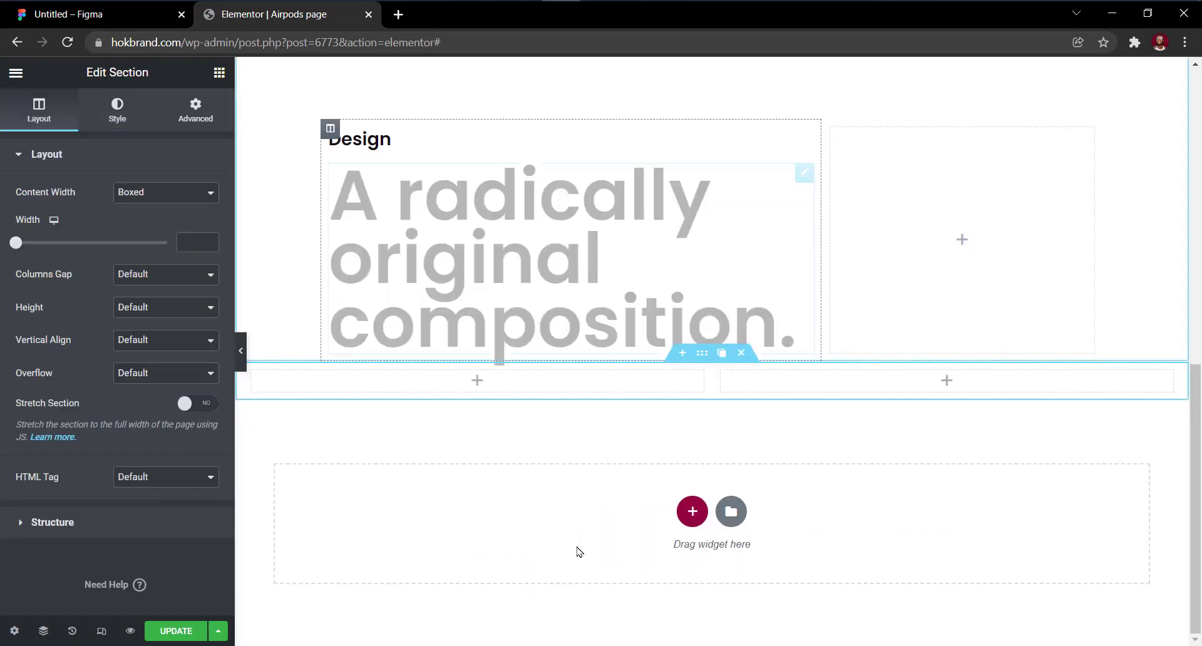
scroll(577, 546, "up", 7)
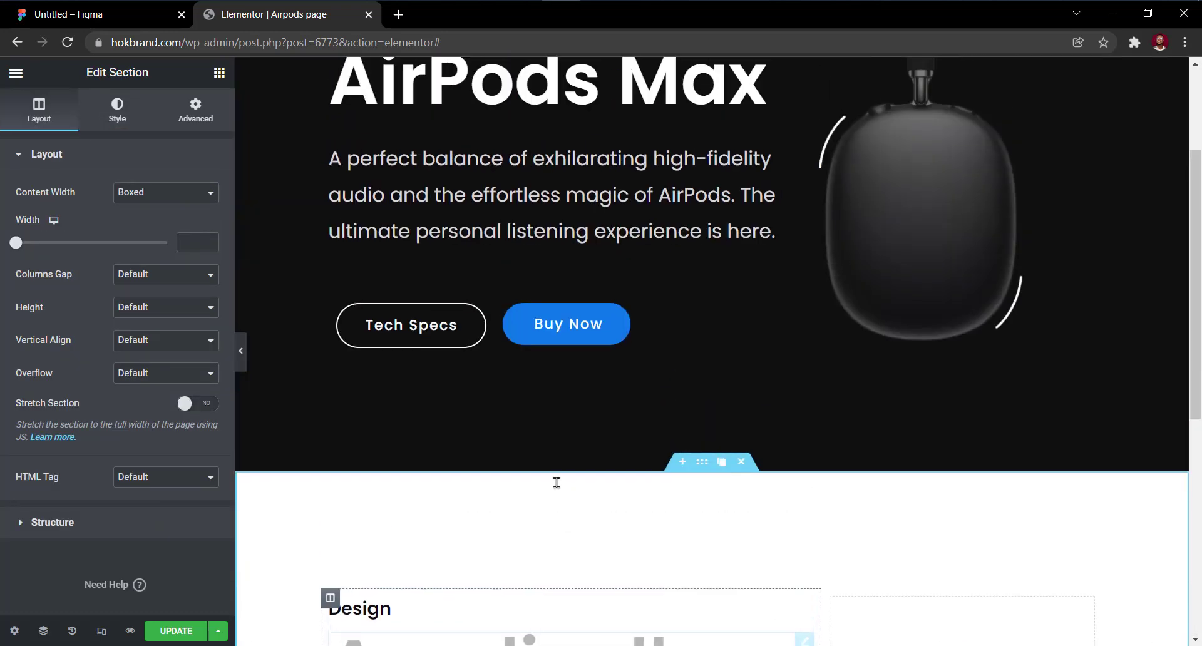
right_click(464, 196)
left_click(537, 261)
scroll(594, 275, "down", 7)
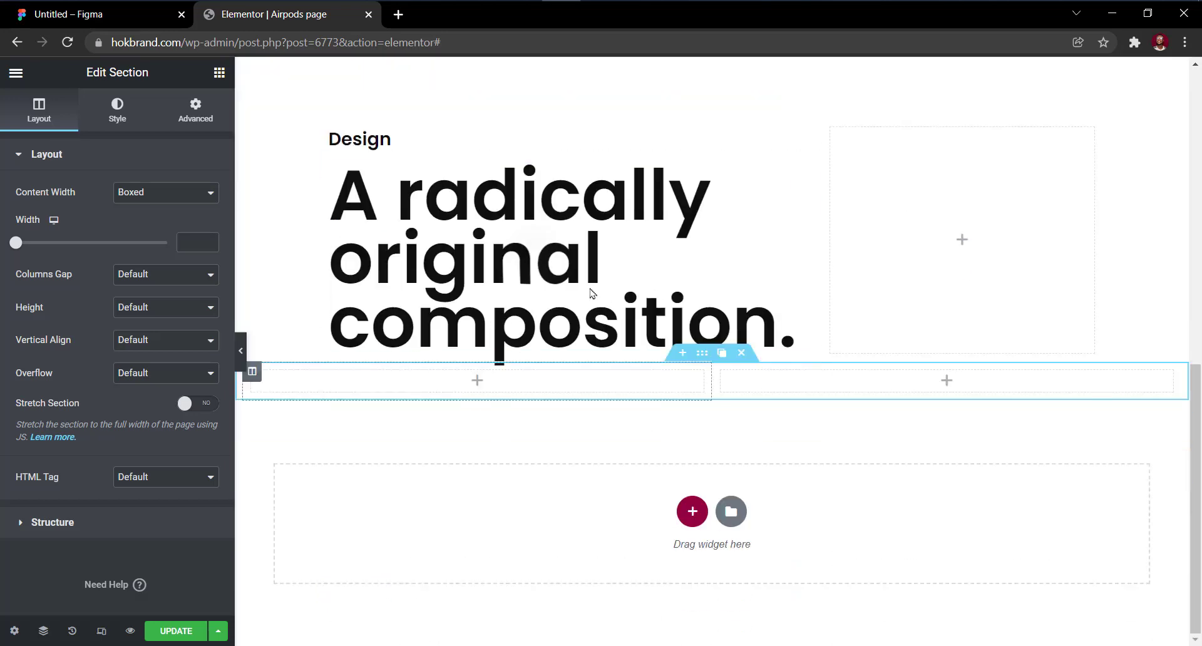
right_click(781, 380)
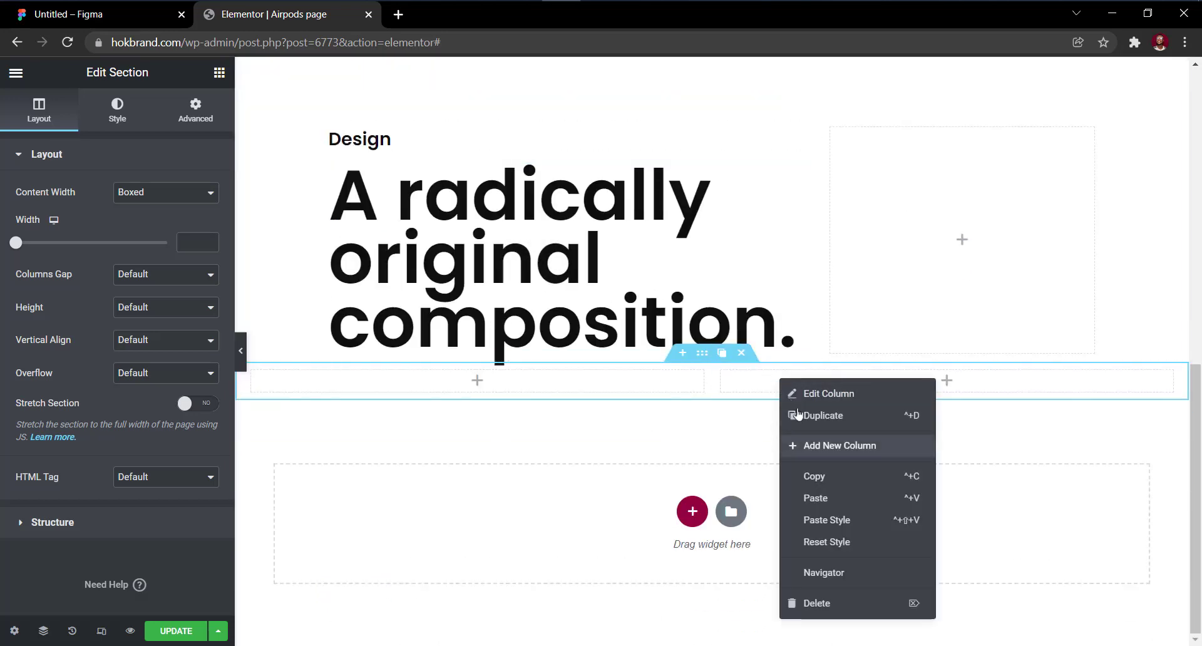
left_click(845, 497)
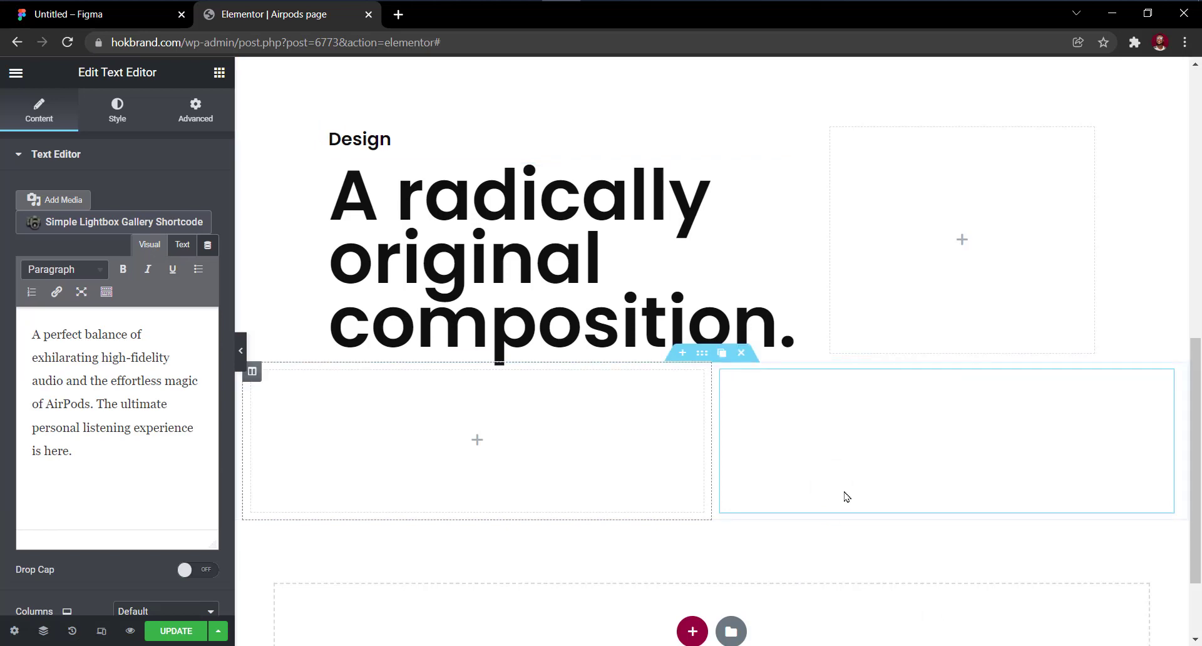
Replace the pasted widget's text with the "The over-ear headphone has been completely reimagined" paragraph from the Figma design.
scroll(844, 491, "down", 1)
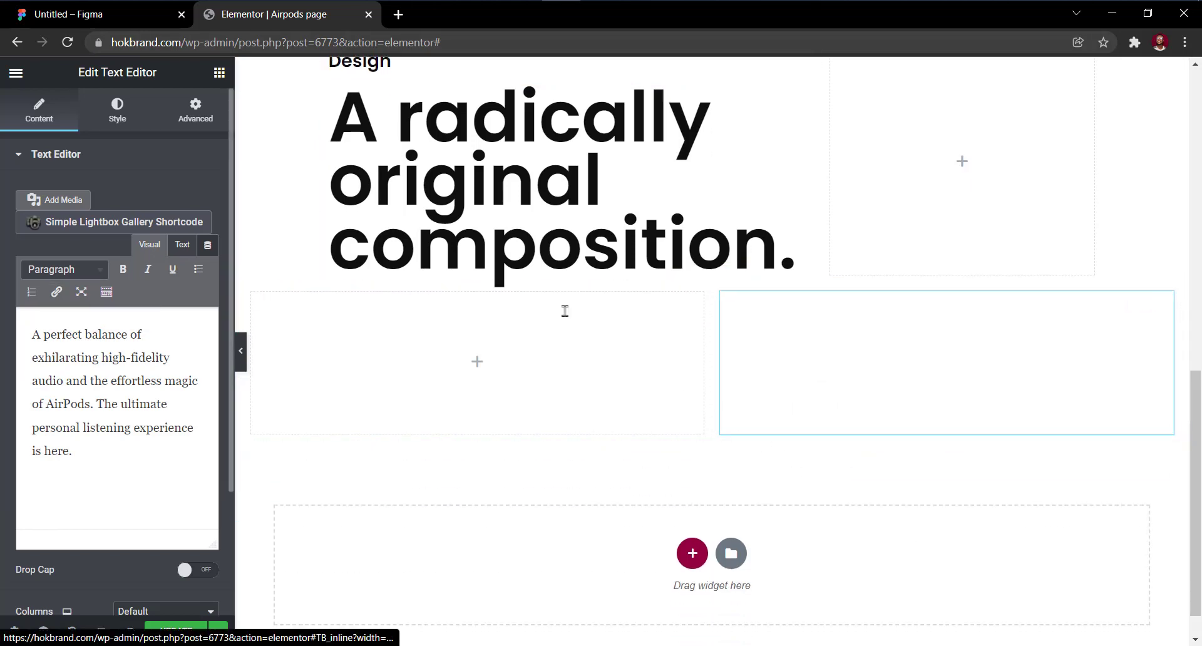
left_click(100, 15)
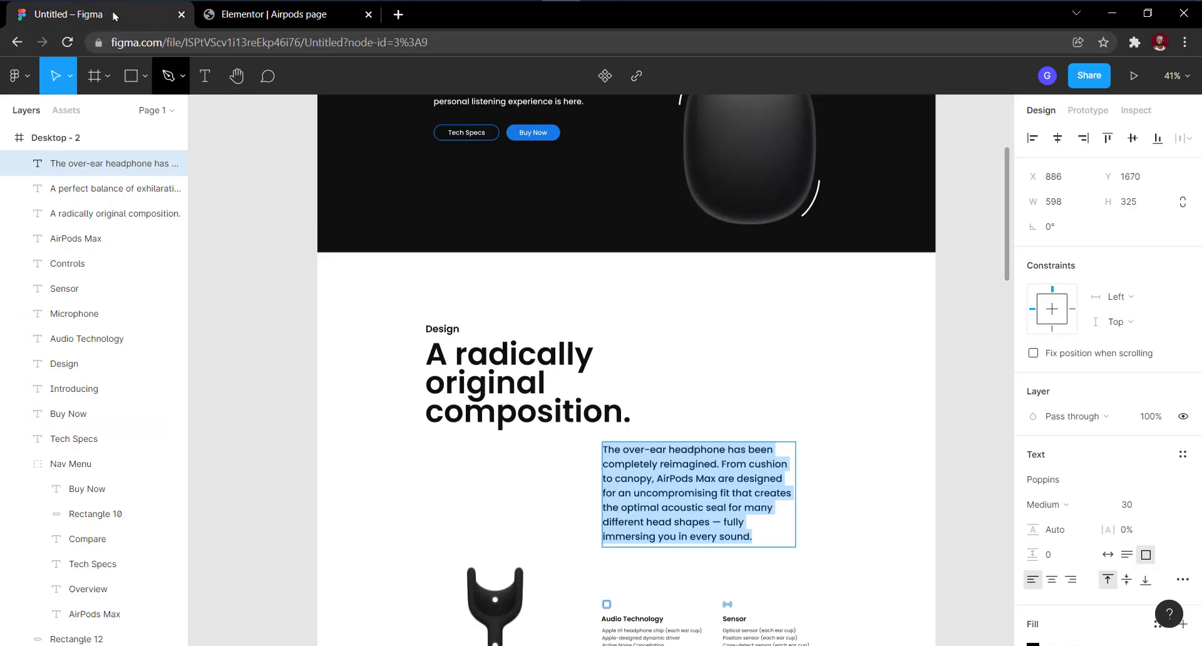
left_click(257, 14)
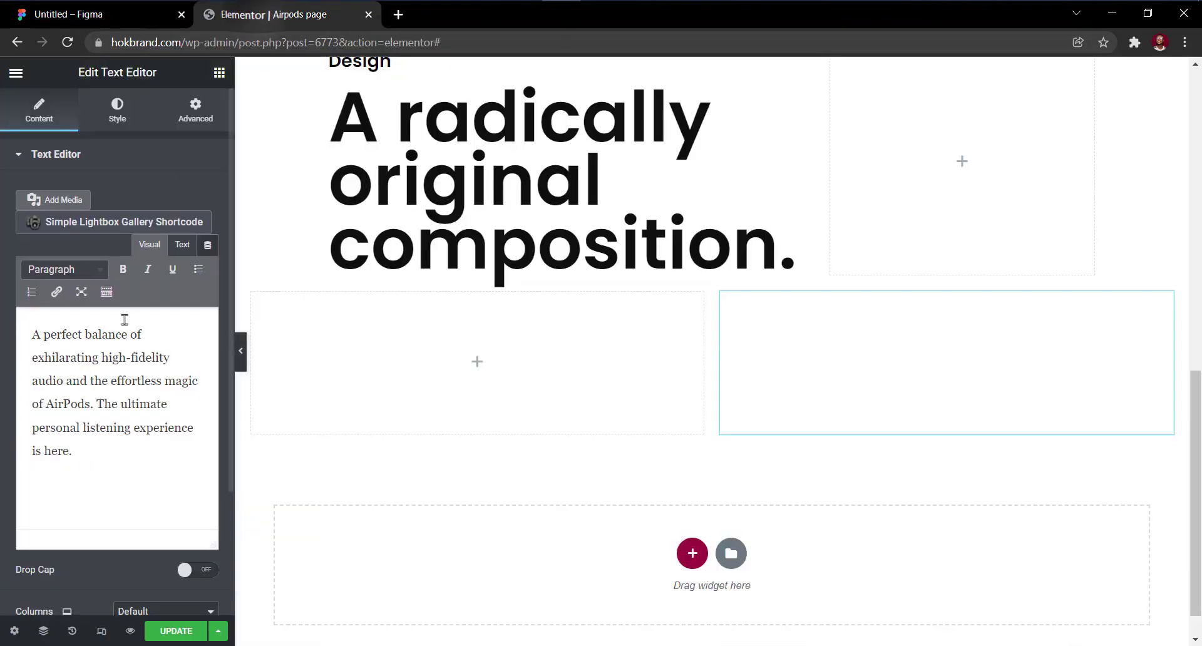
triple_click(103, 371)
left_click(62, 22)
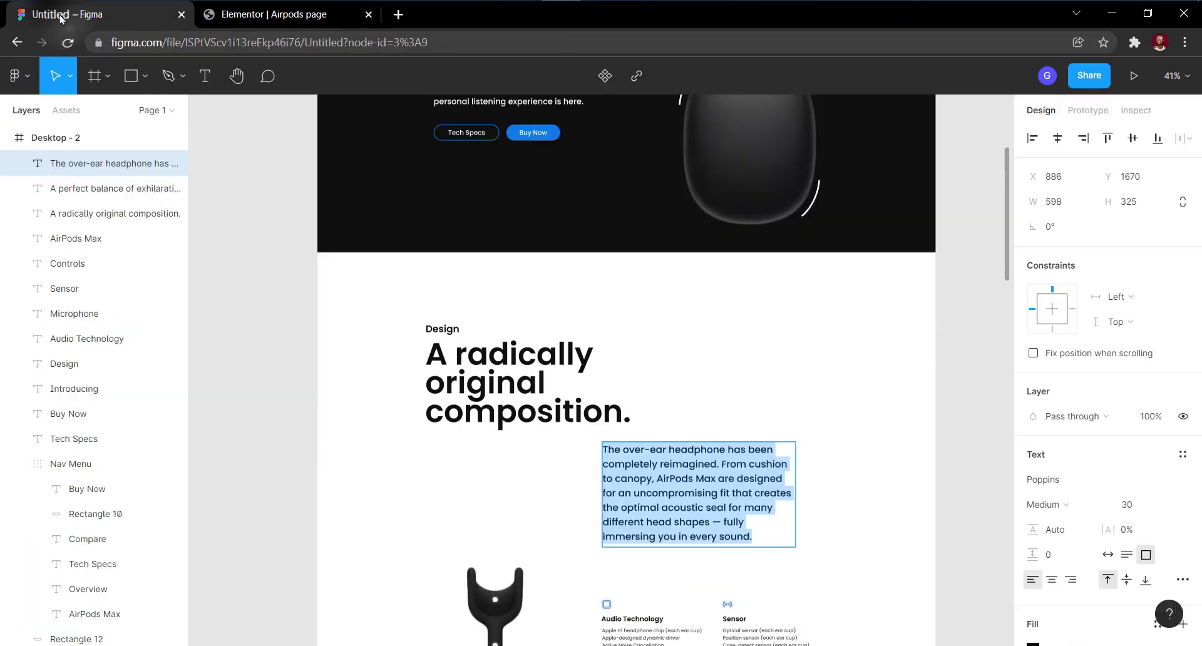
left_click(234, 14)
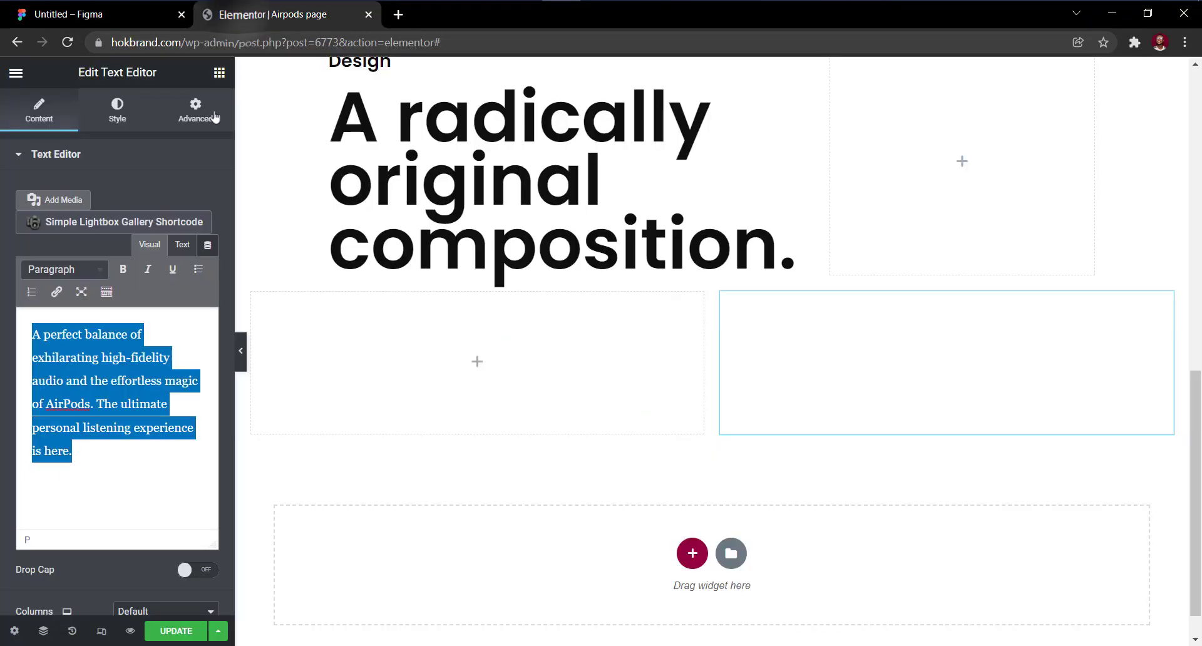
key("ctrl+v")
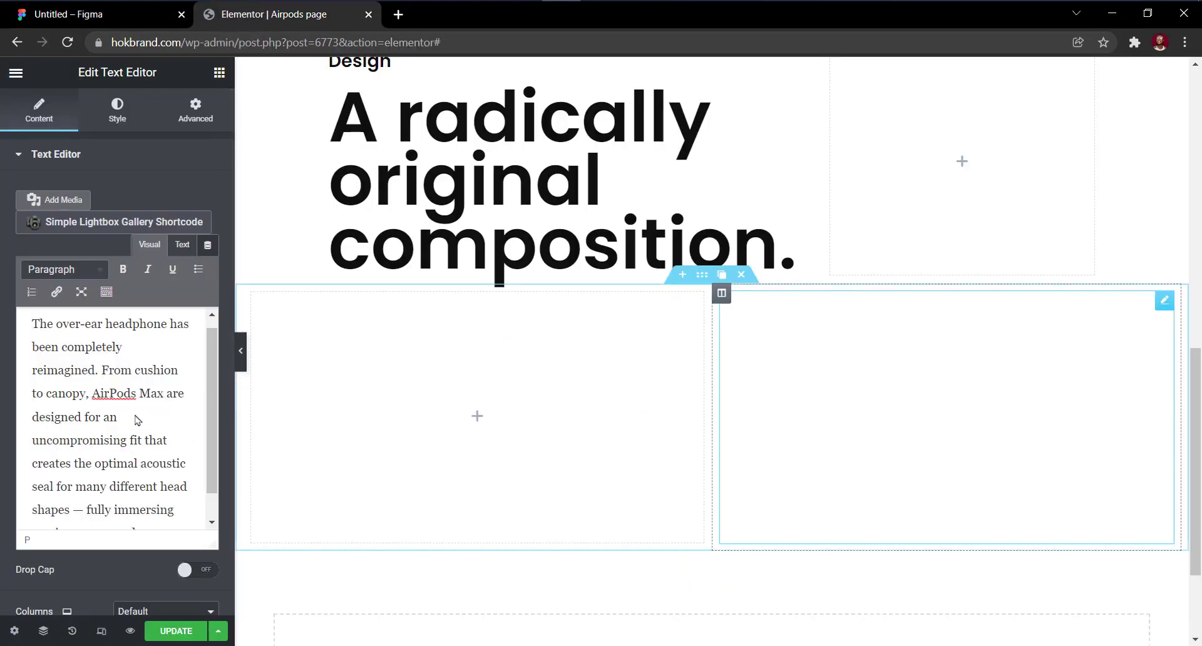
Set the over-ear headphone paragraph's text colour to #0F0F10.
left_click(129, 114)
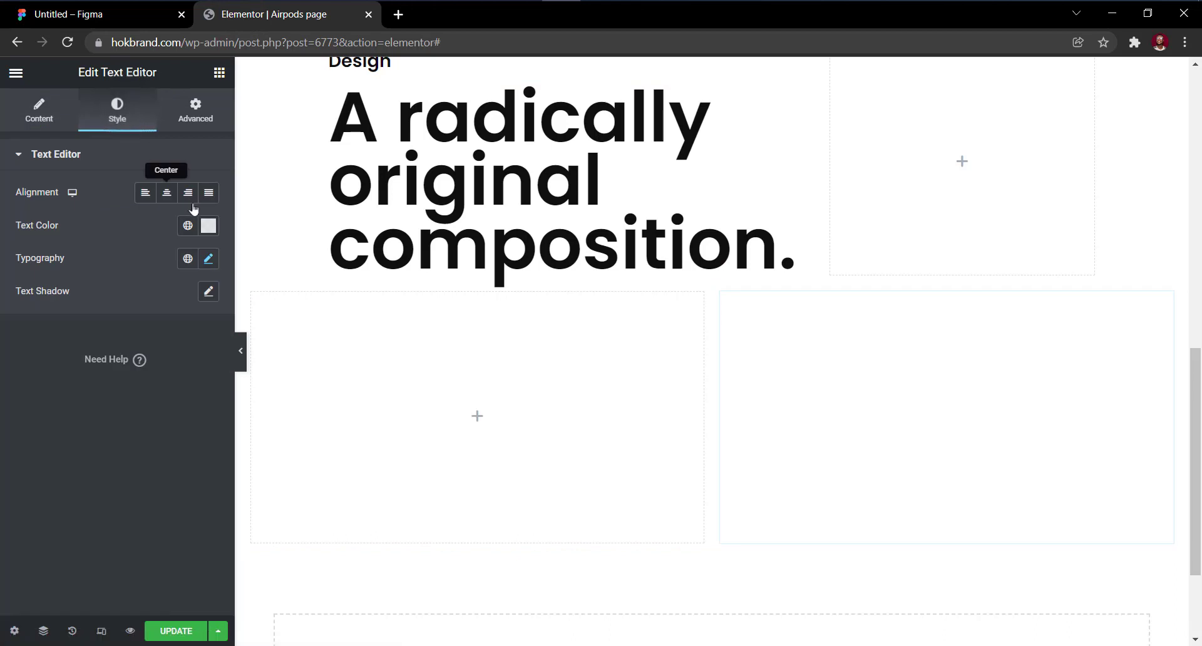
left_click(207, 227)
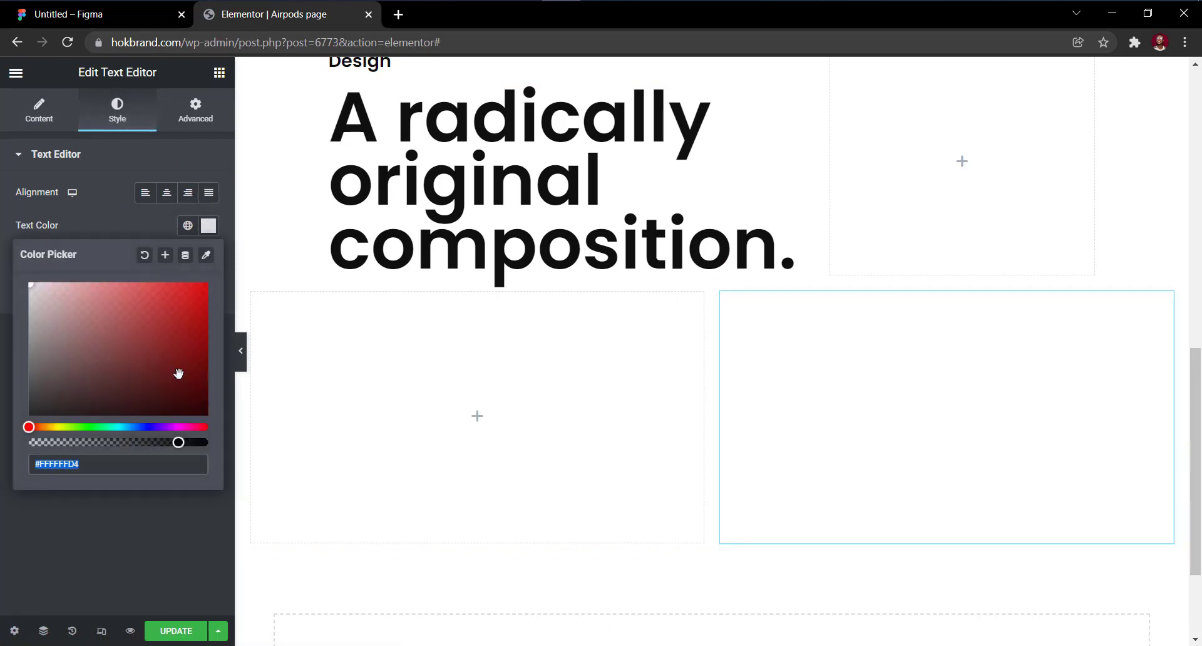
type("0f0f")
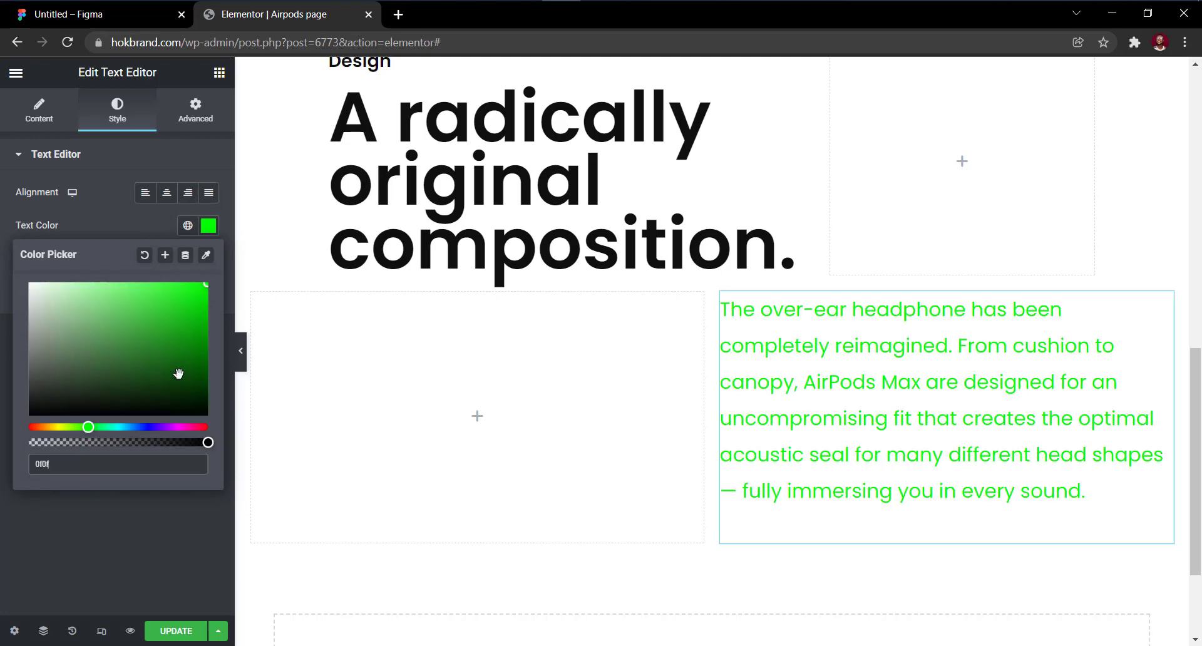
type("10")
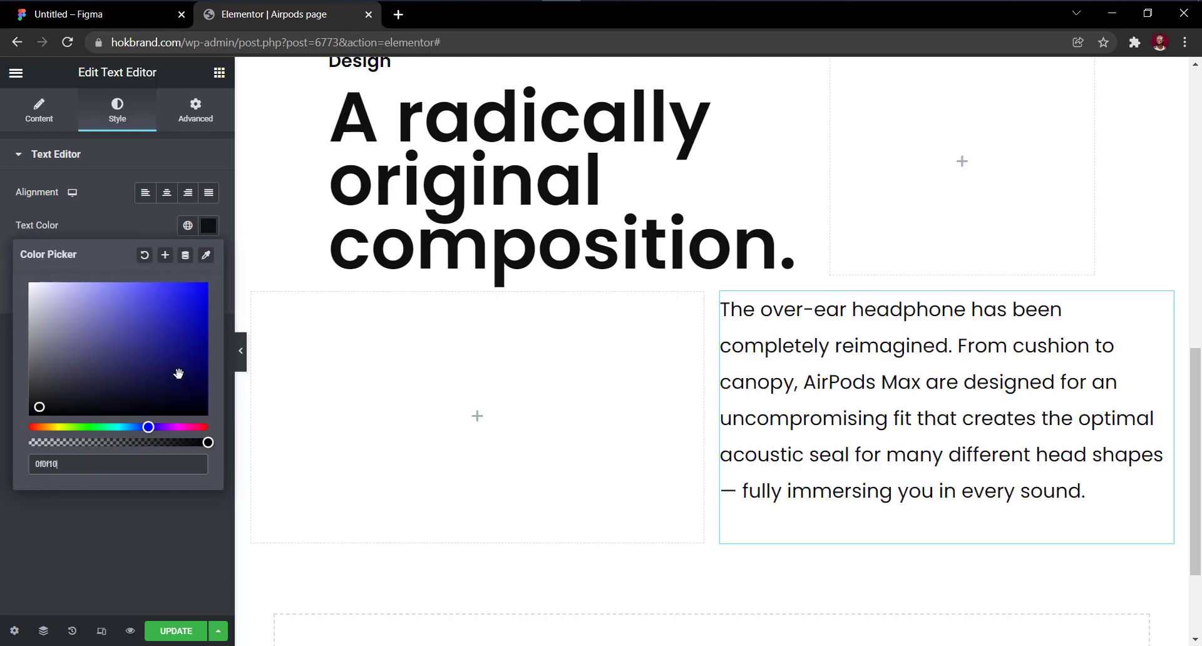
left_click(210, 228)
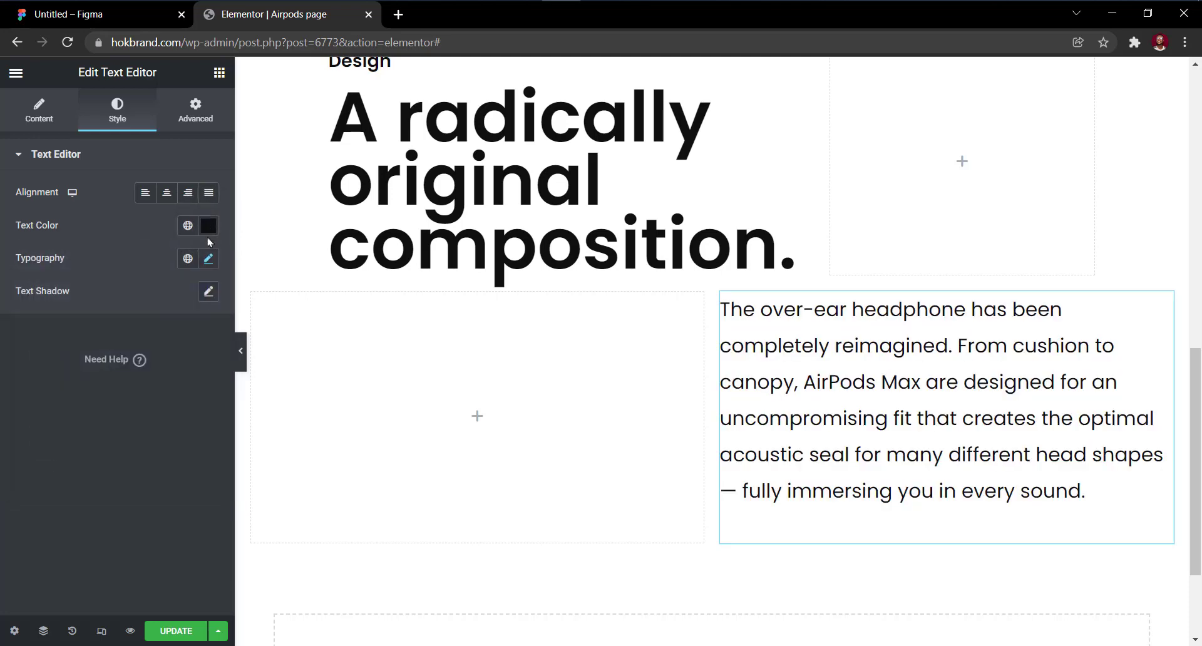
Set the over-ear headphone paragraph's font weight to 500.
left_click(207, 257)
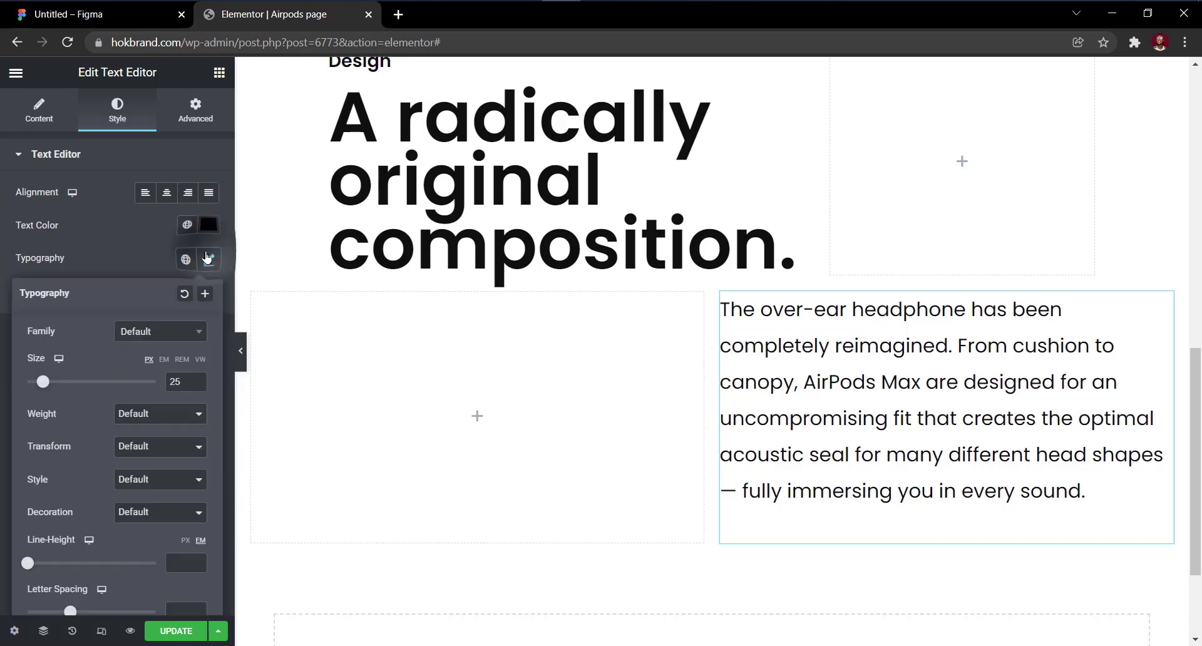
left_click(162, 414)
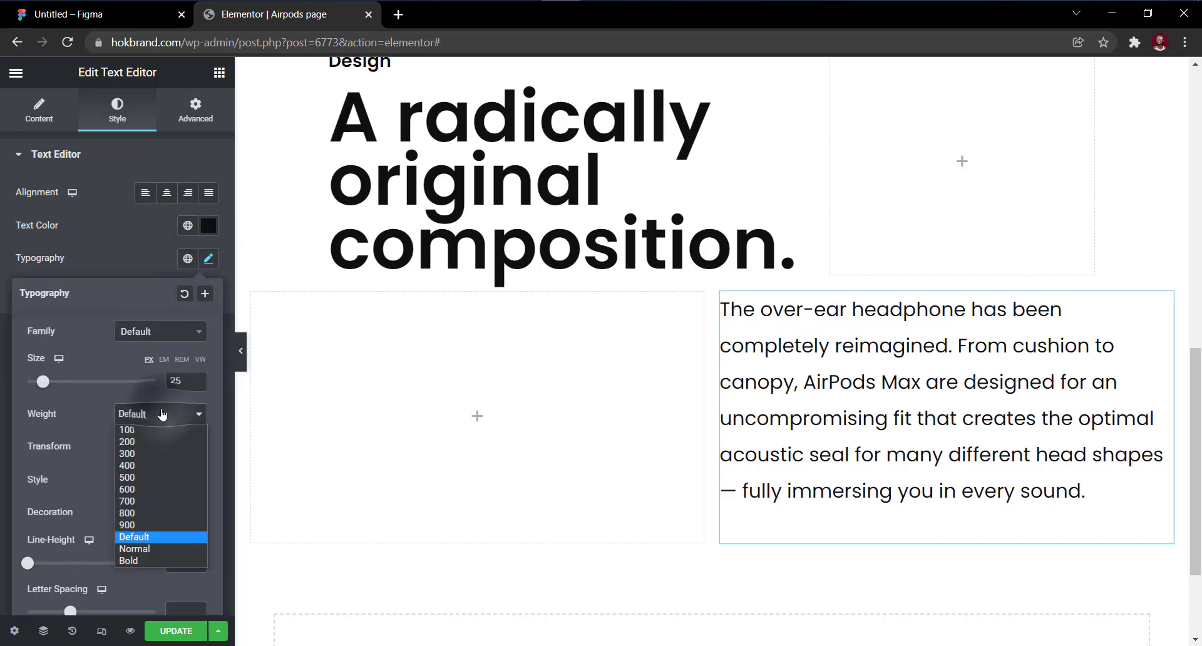
left_click(157, 466)
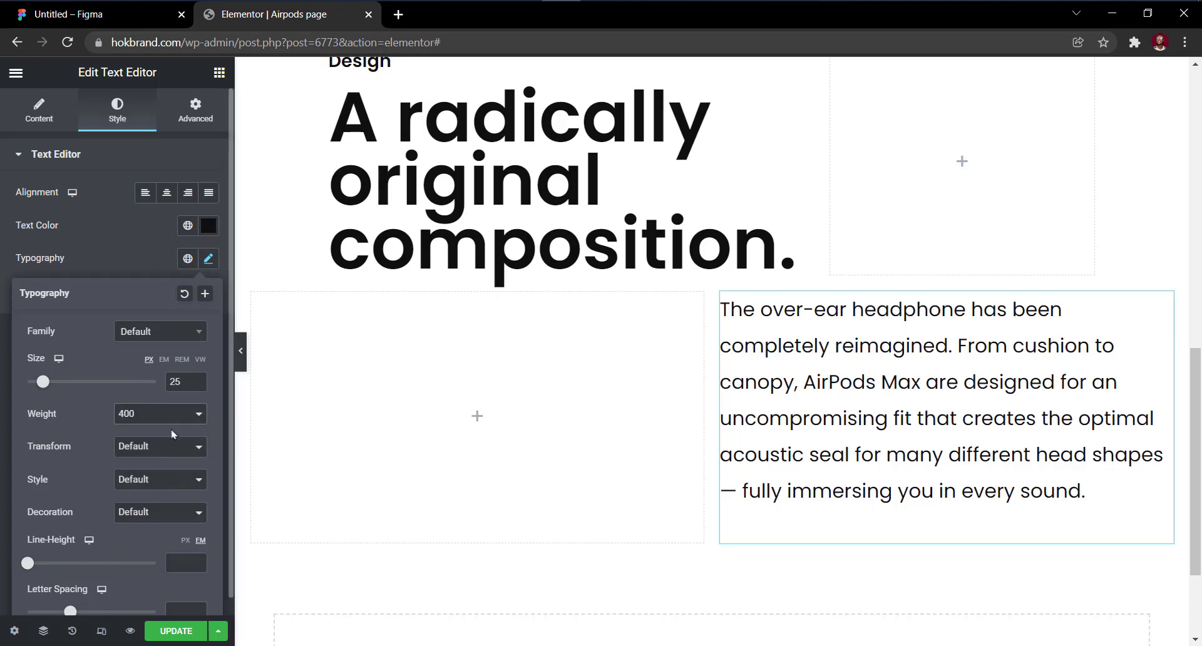
left_click(178, 421)
left_click(167, 477)
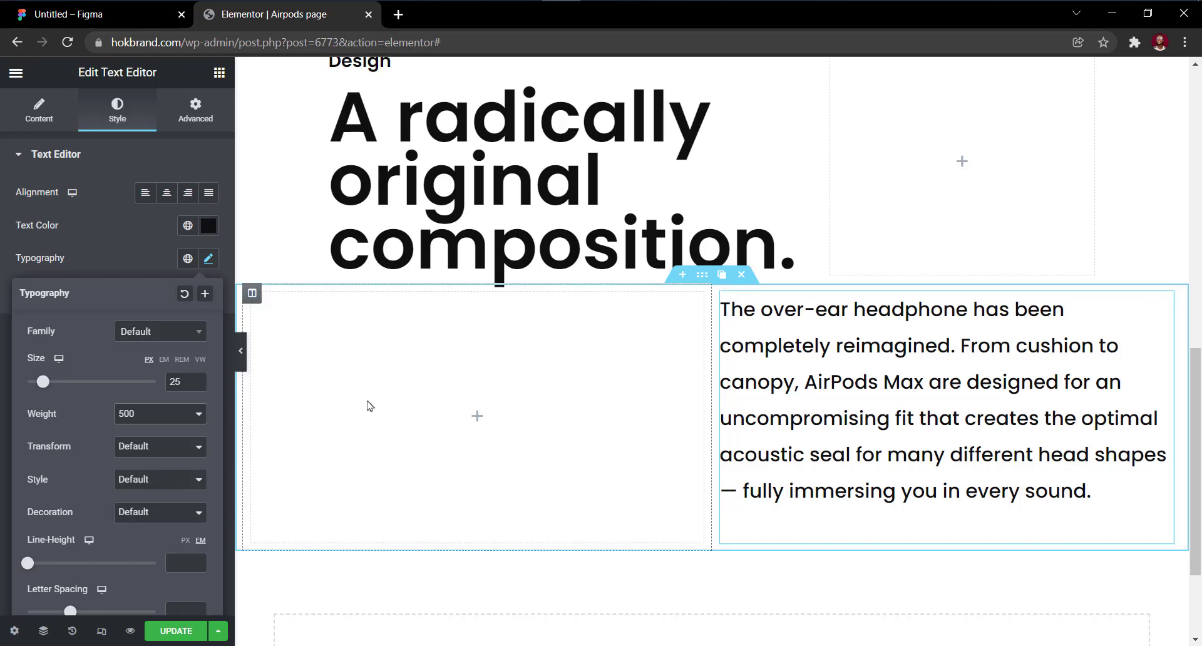
Set the content width of the section holding the over-ear headphone paragraph to 1000.
left_click(702, 275)
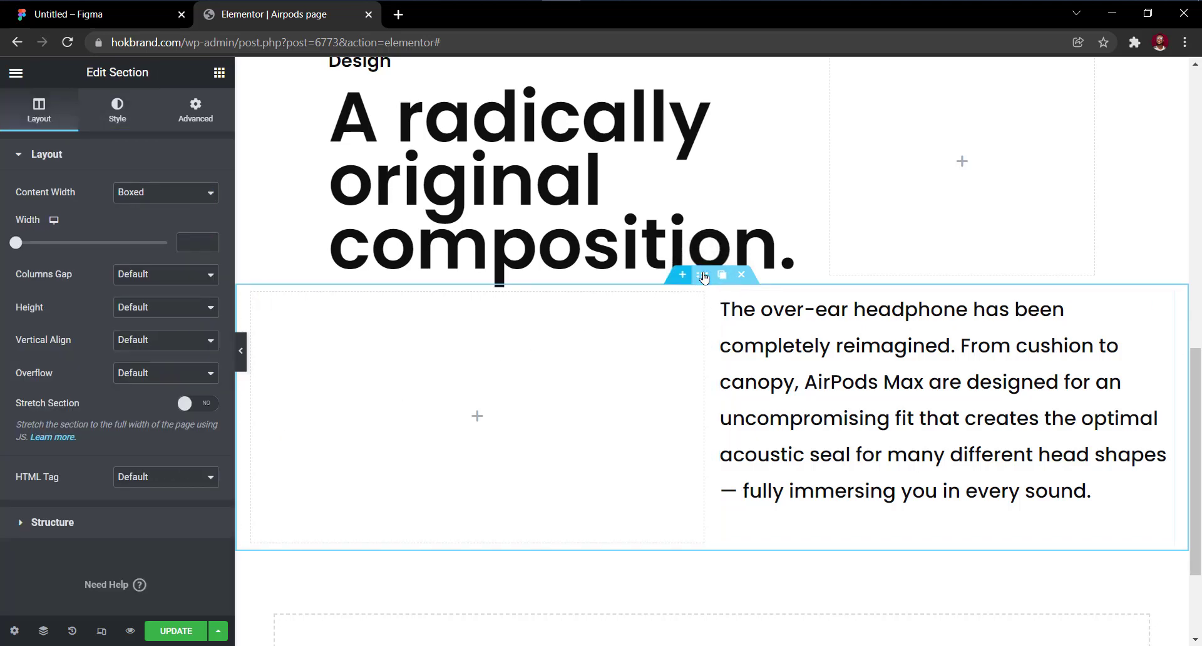
left_click(191, 239)
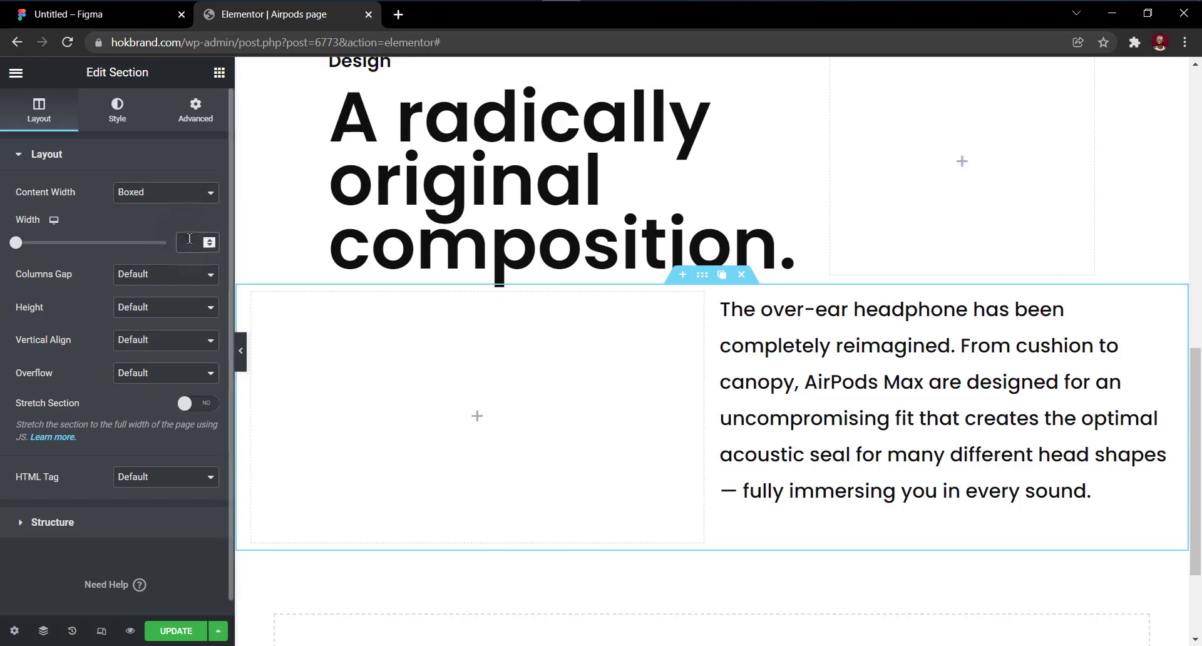
type("1000")
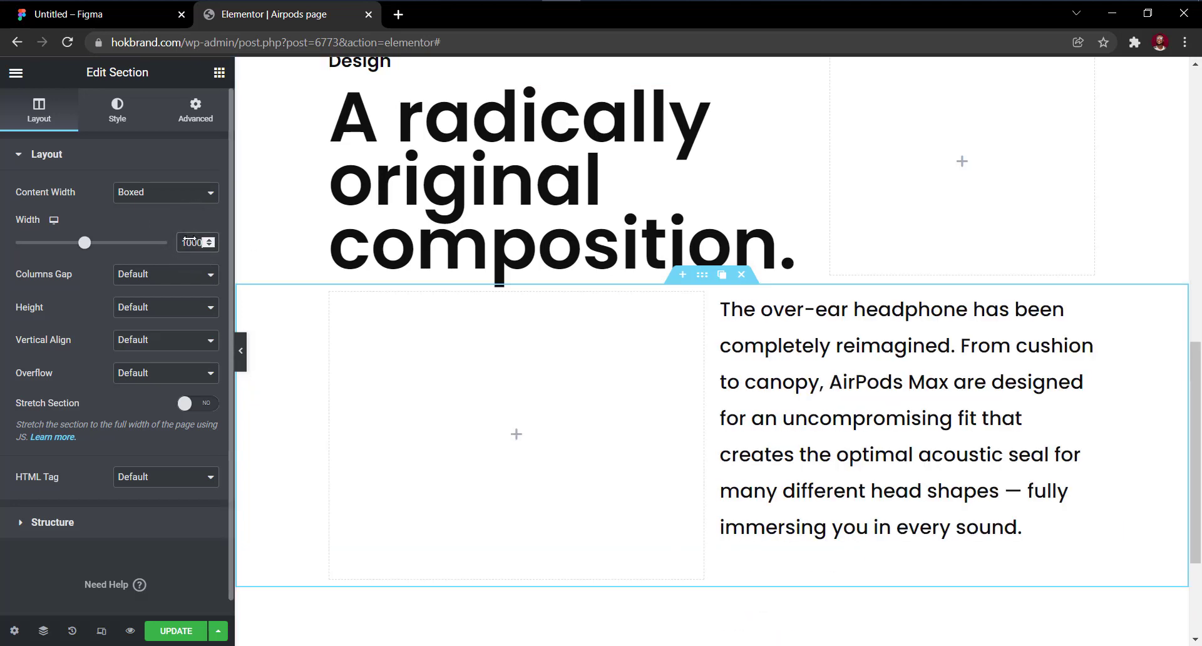
Set the over-ear headphone paragraph's line height to 1.6 em.
left_click(885, 406)
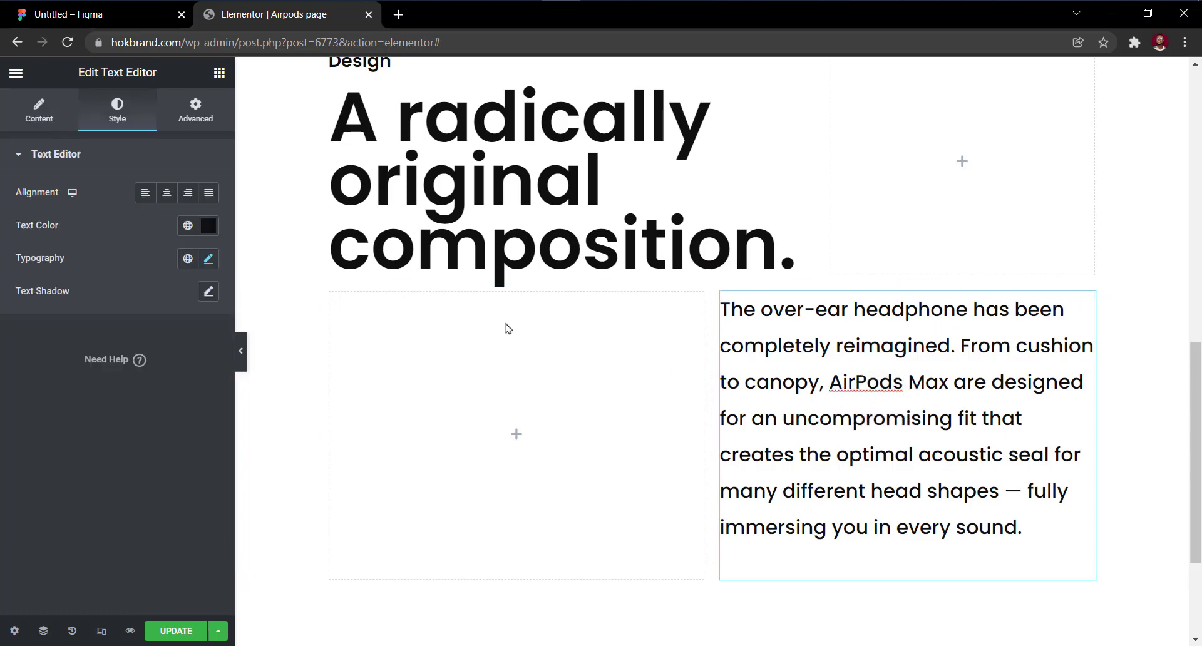
left_click(209, 259)
left_click(182, 563)
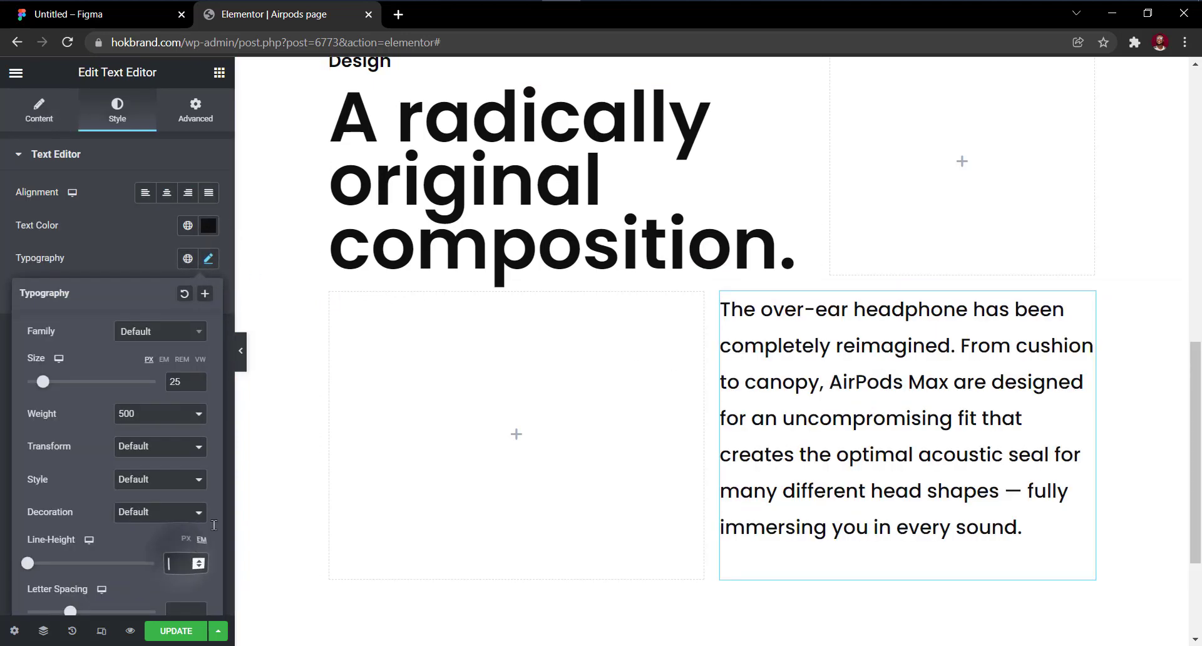
type("0")
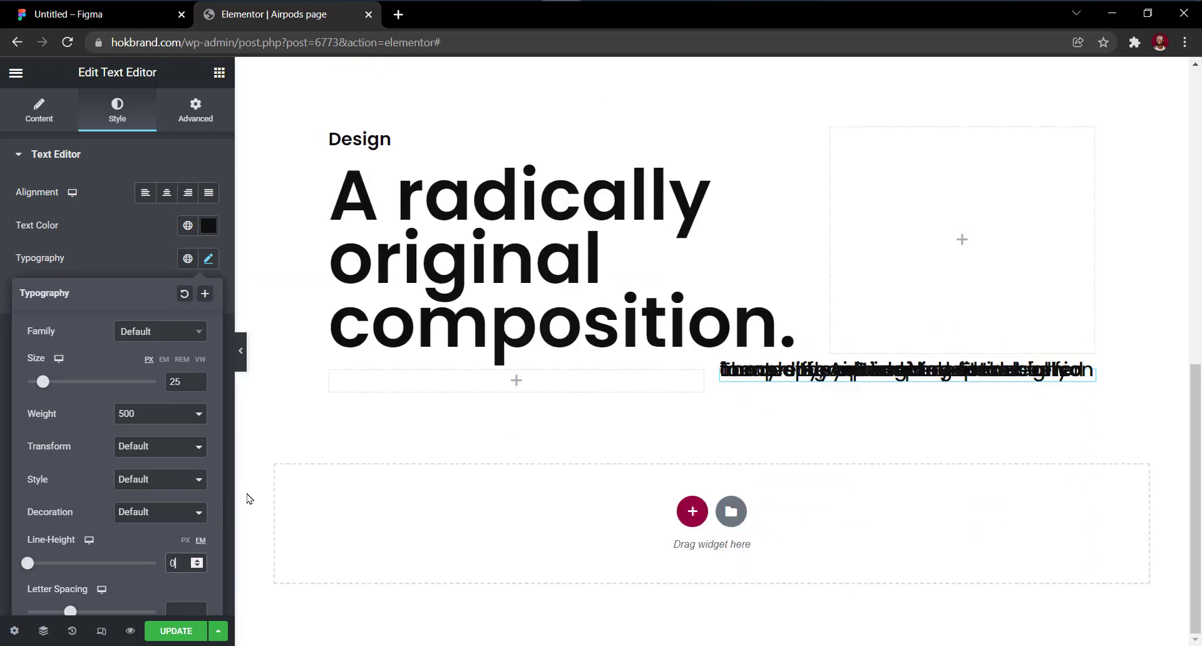
type(".9")
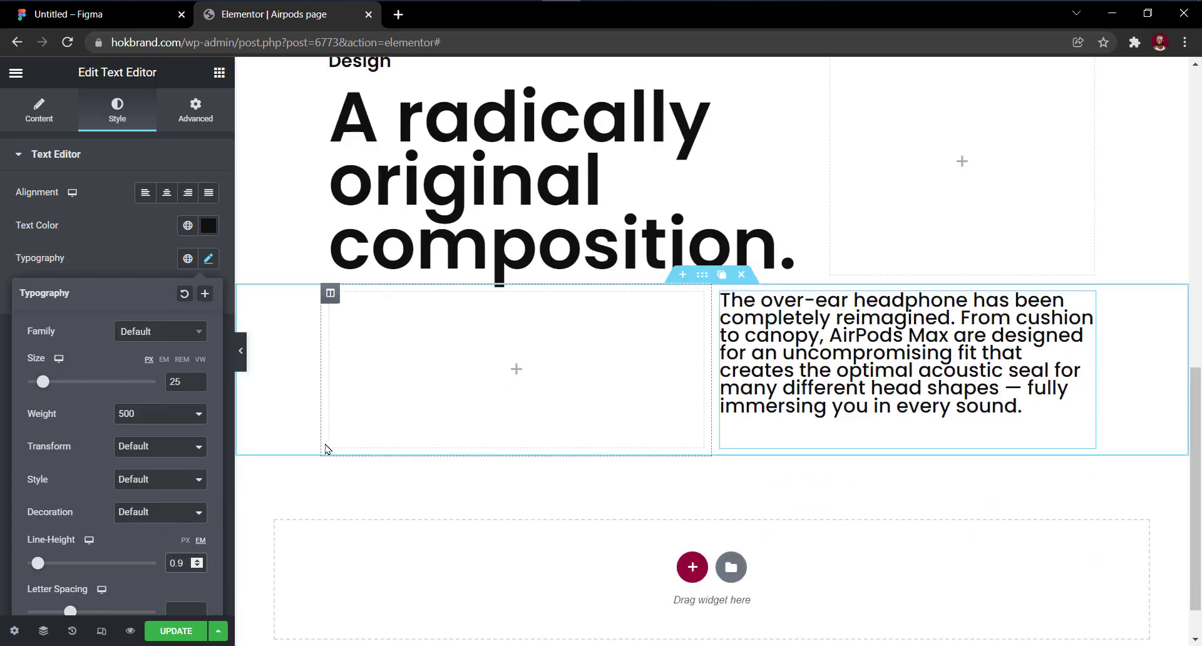
key("BackSpace")
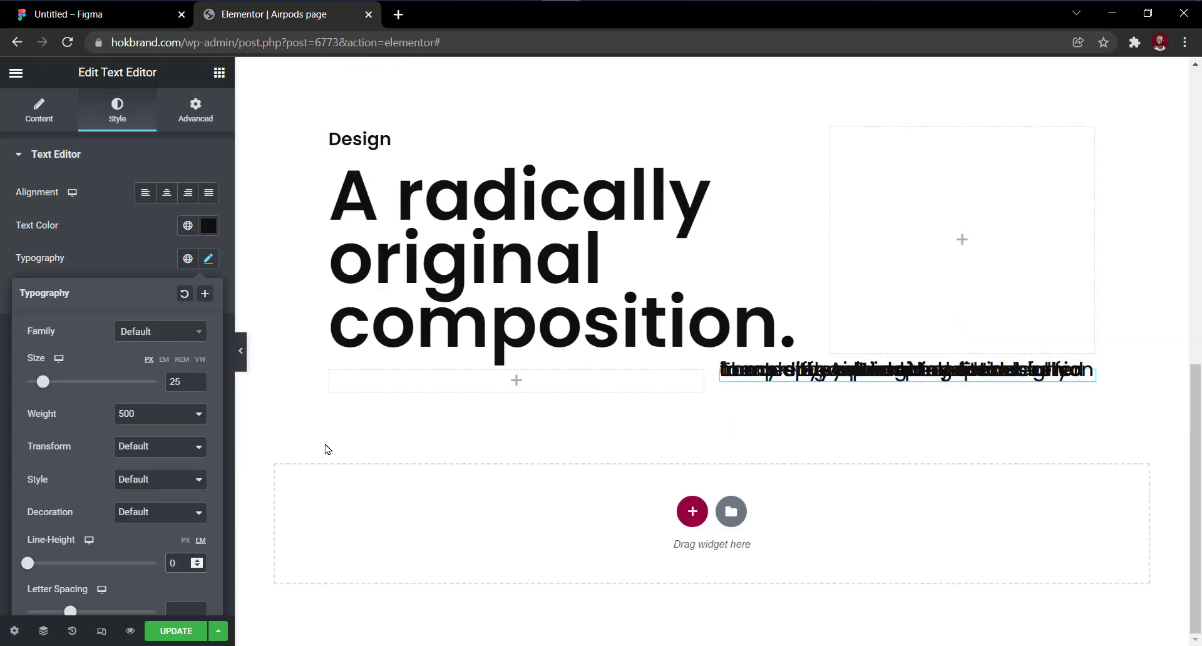
key("BackSpace")
left_click_drag(34, 562, 45, 560)
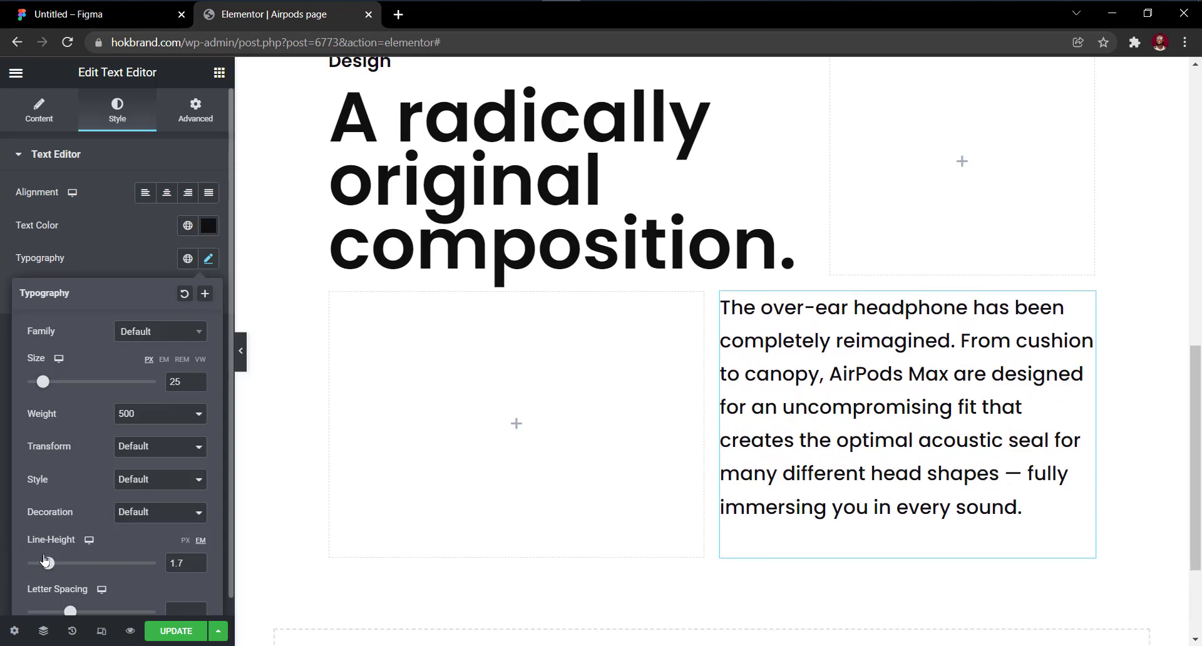
left_click(196, 566)
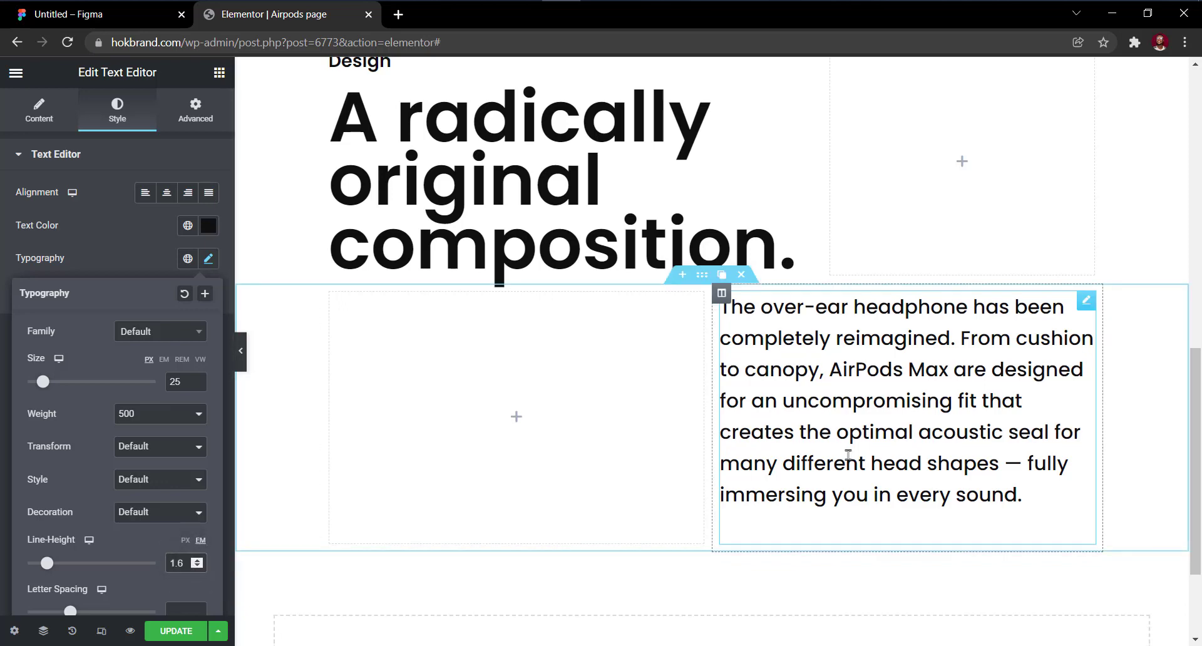
Unlink the padding values of the over-ear headphone section and set its top padding to 50 px.
scroll(850, 460, "up", 2)
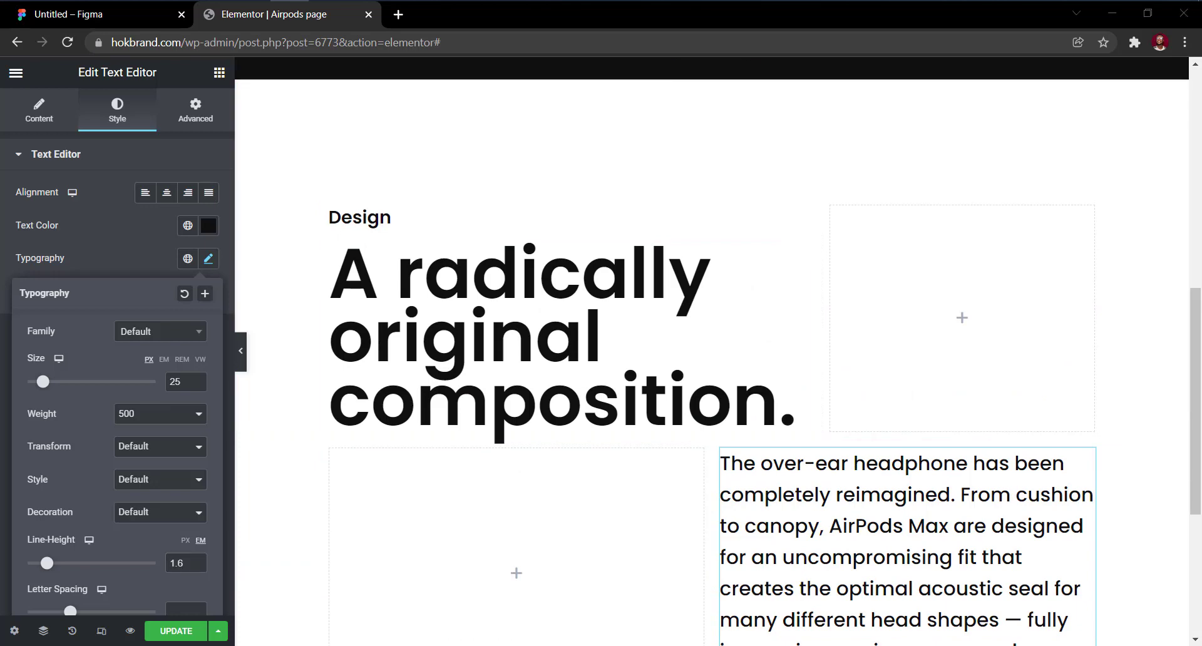
left_click(702, 431)
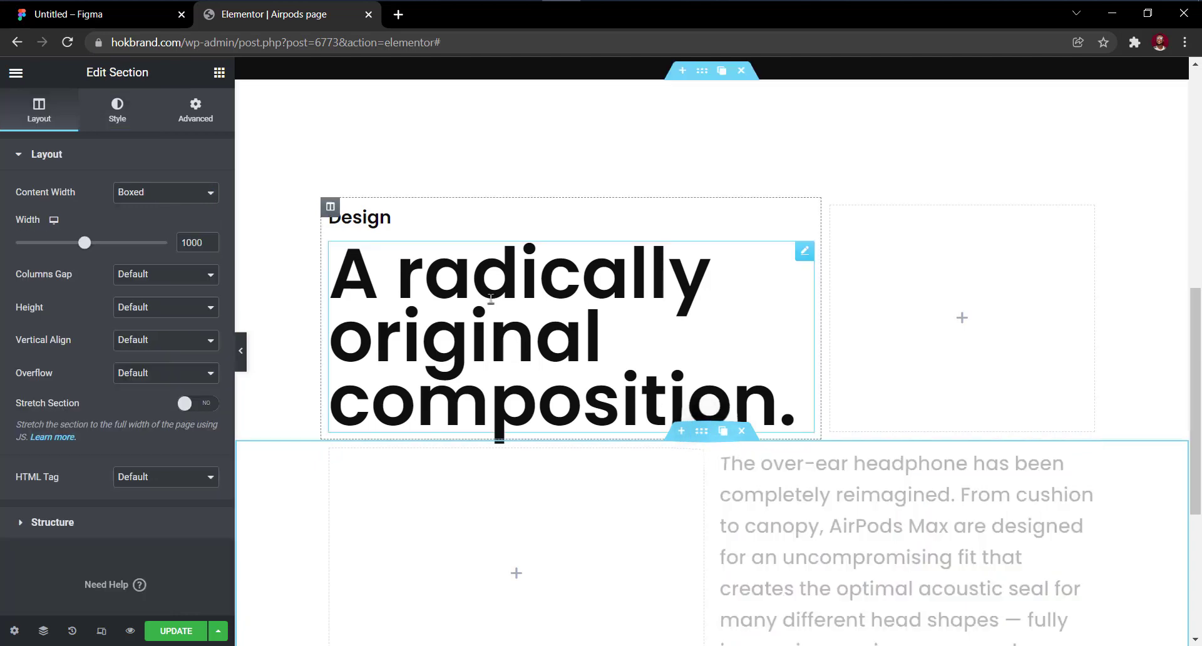
left_click(195, 109)
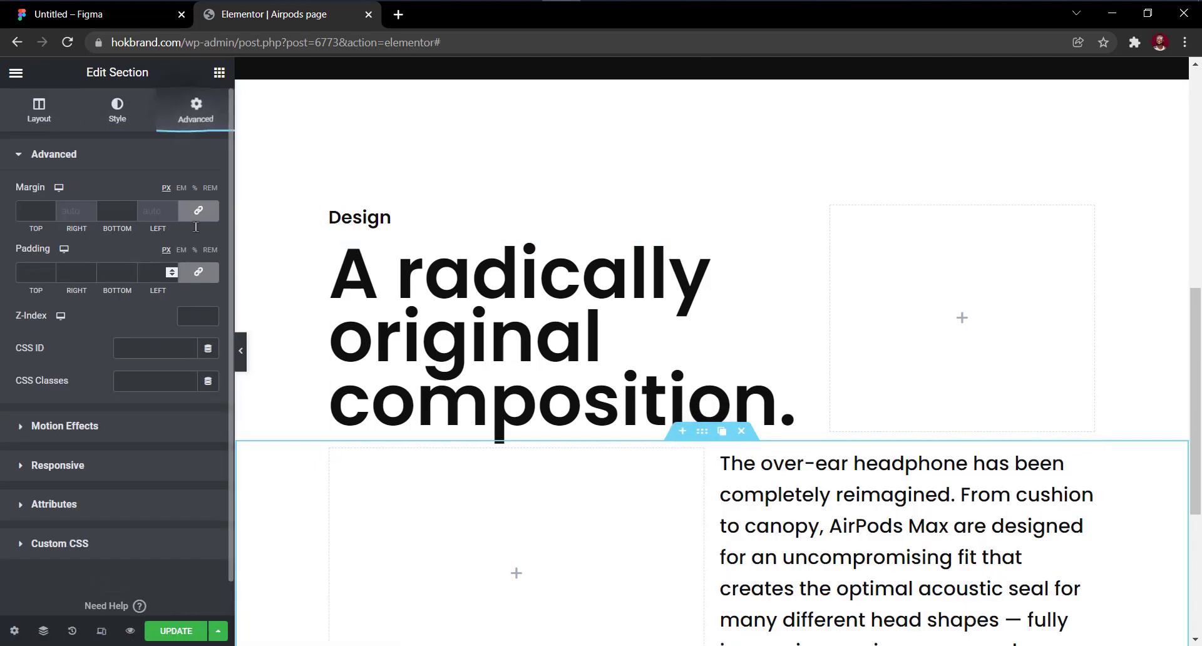
left_click(199, 274)
left_click(27, 275)
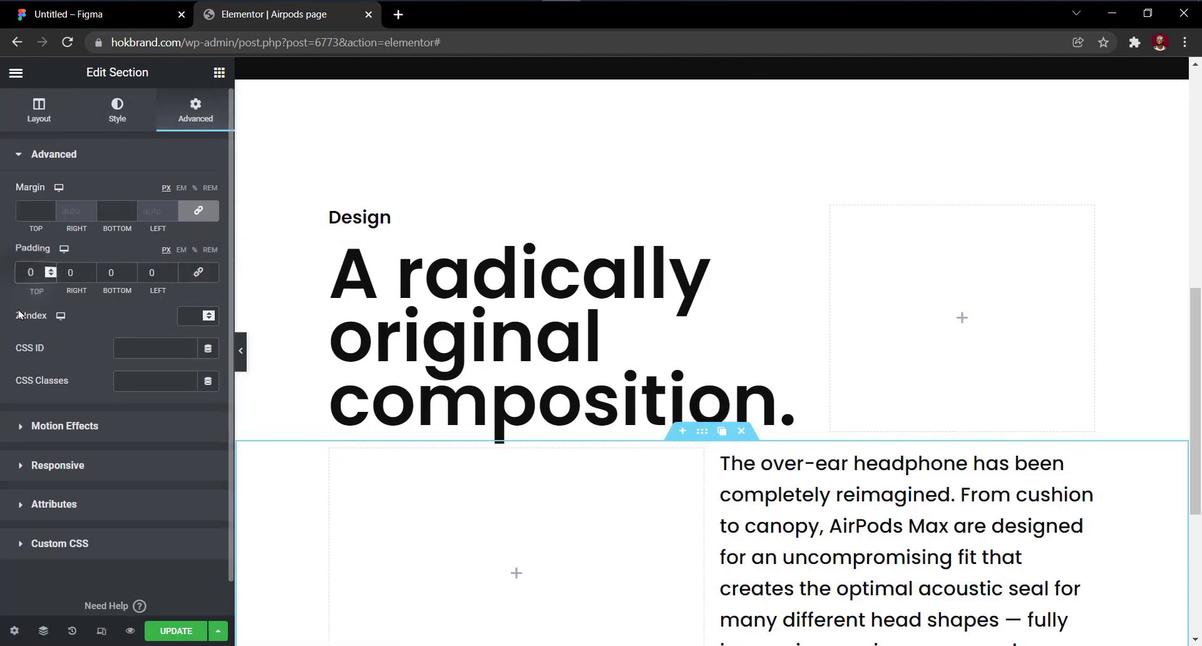
type("5")
scroll(403, 335, "down", 5)
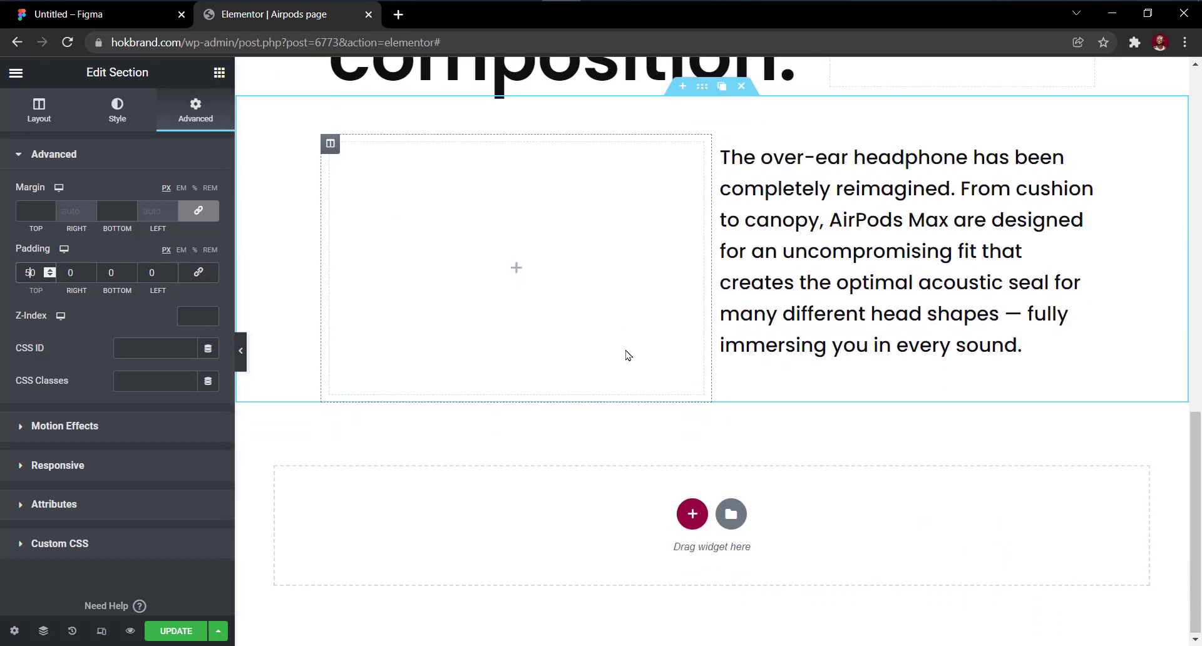
scroll(531, 293, "up", 2)
Switch to the Figma design and examine the side-view headphone image with its marker dots and the feature list beside it.
left_click(94, 10)
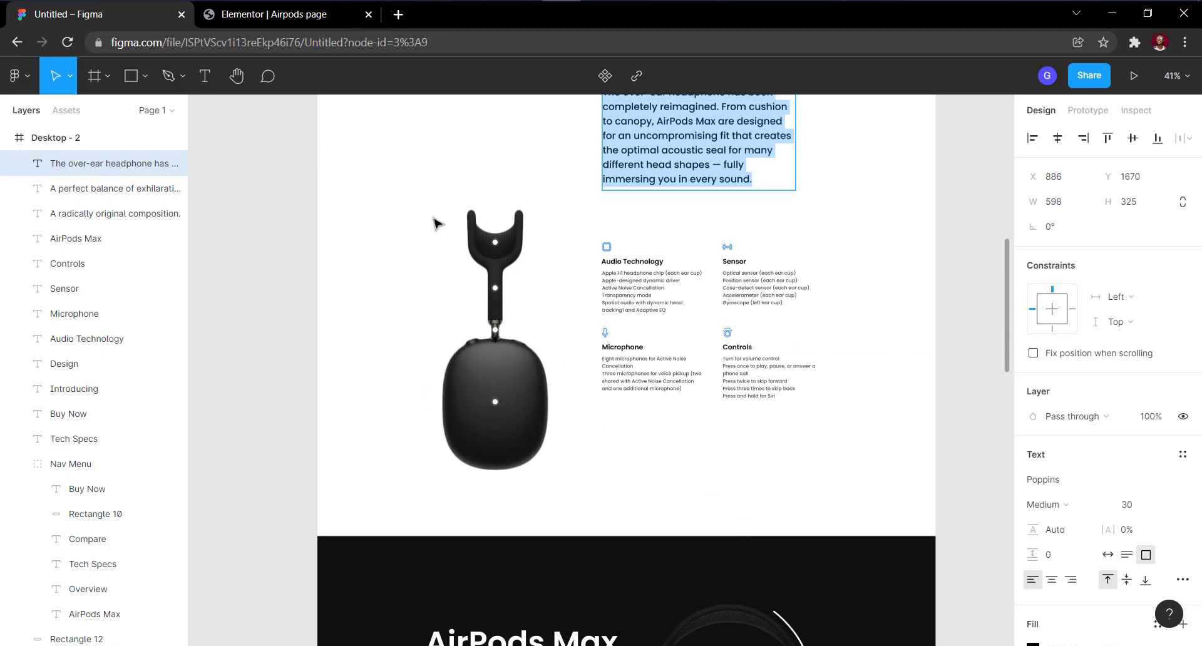
scroll(508, 269, "up", 5)
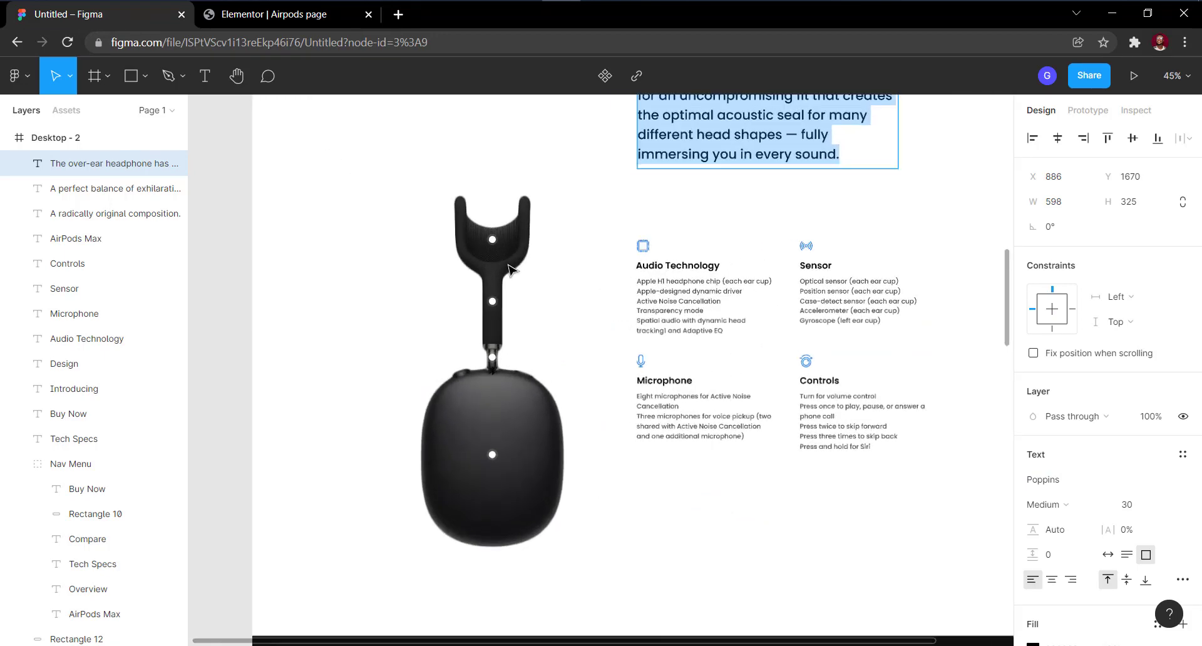
scroll(509, 269, "up", 3)
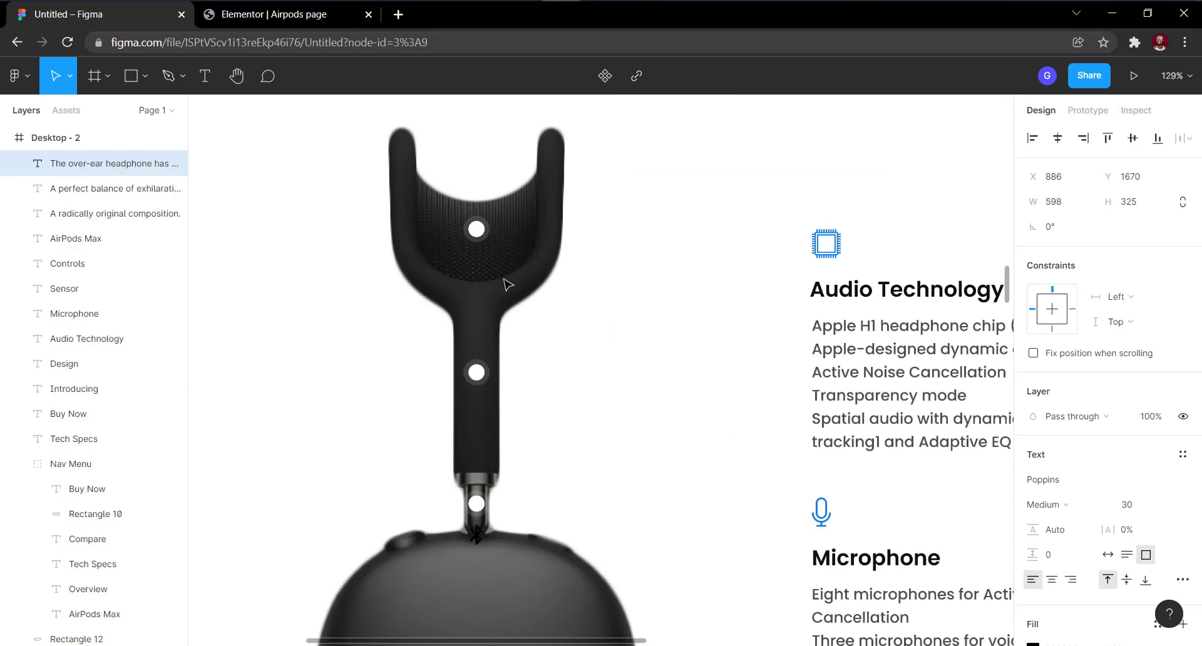
scroll(479, 369, "up", 3)
scroll(479, 369, "up", 3)
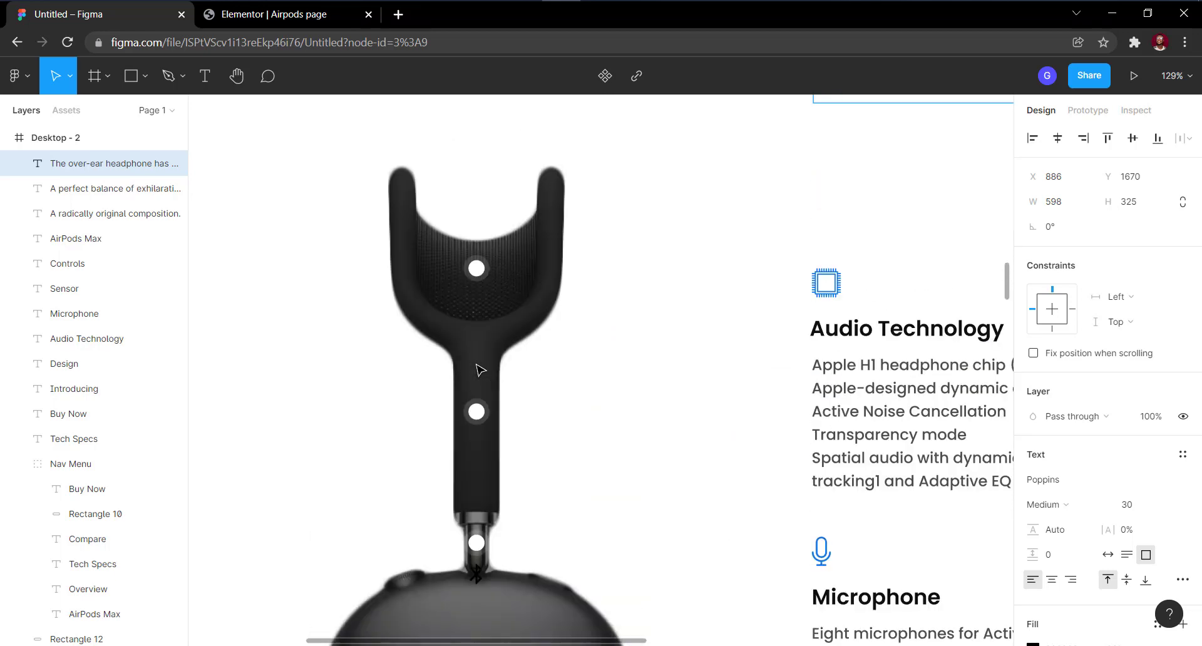
scroll(479, 370, "down", 3)
scroll(477, 369, "down", 3)
scroll(477, 369, "up", 5)
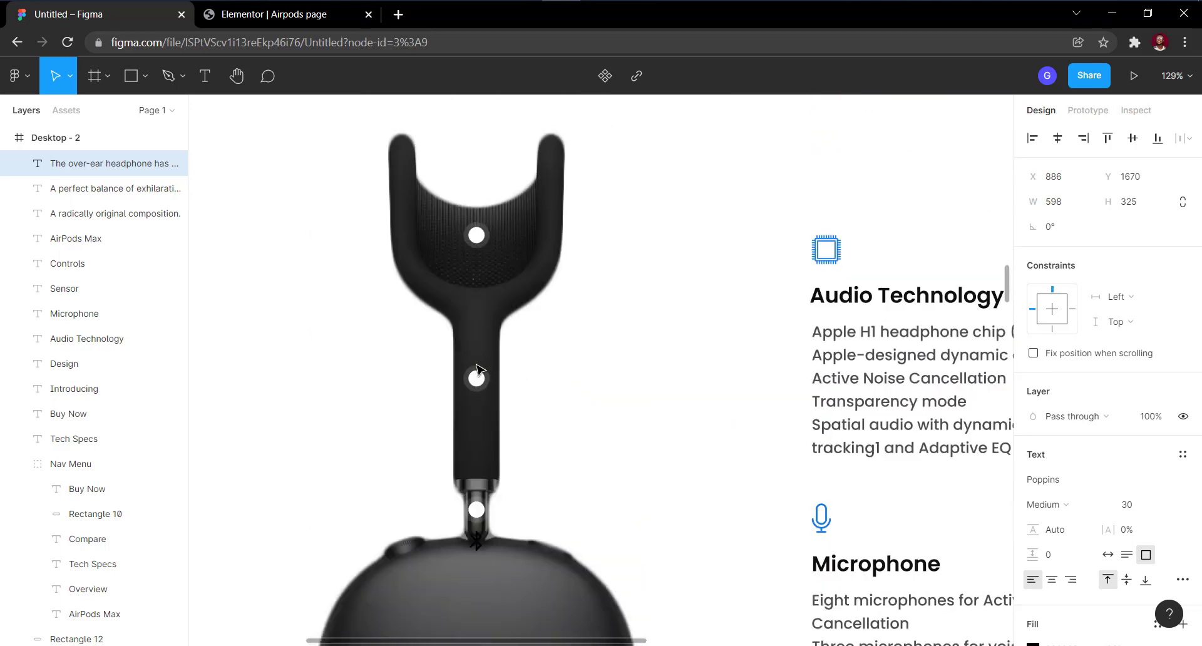
scroll(477, 237, "down", 5)
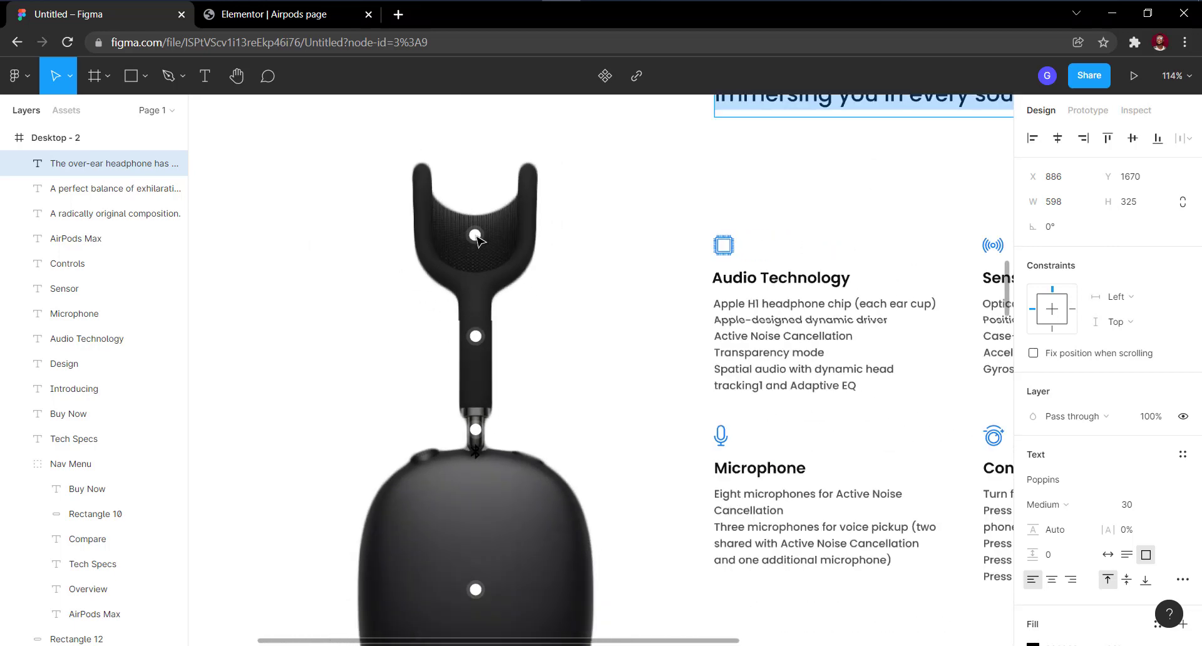
scroll(546, 344, "up", 2)
scroll(546, 344, "down", 3)
scroll(546, 344, "up", 3)
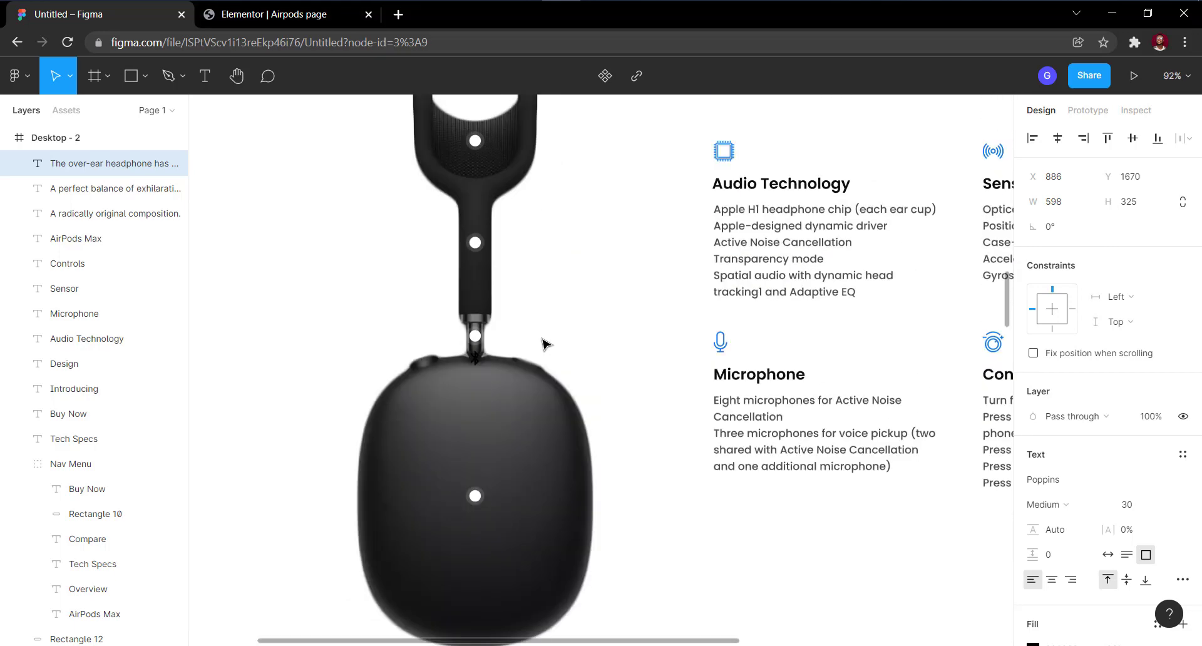
left_click(267, 14)
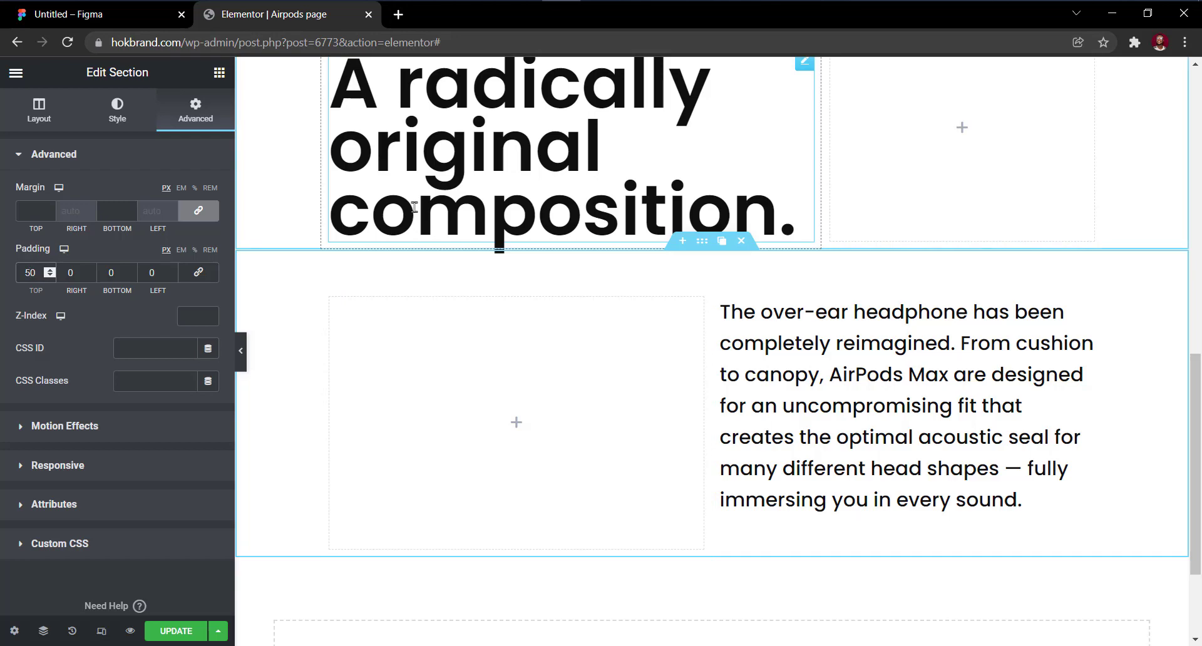
scroll(482, 269, "up", 8)
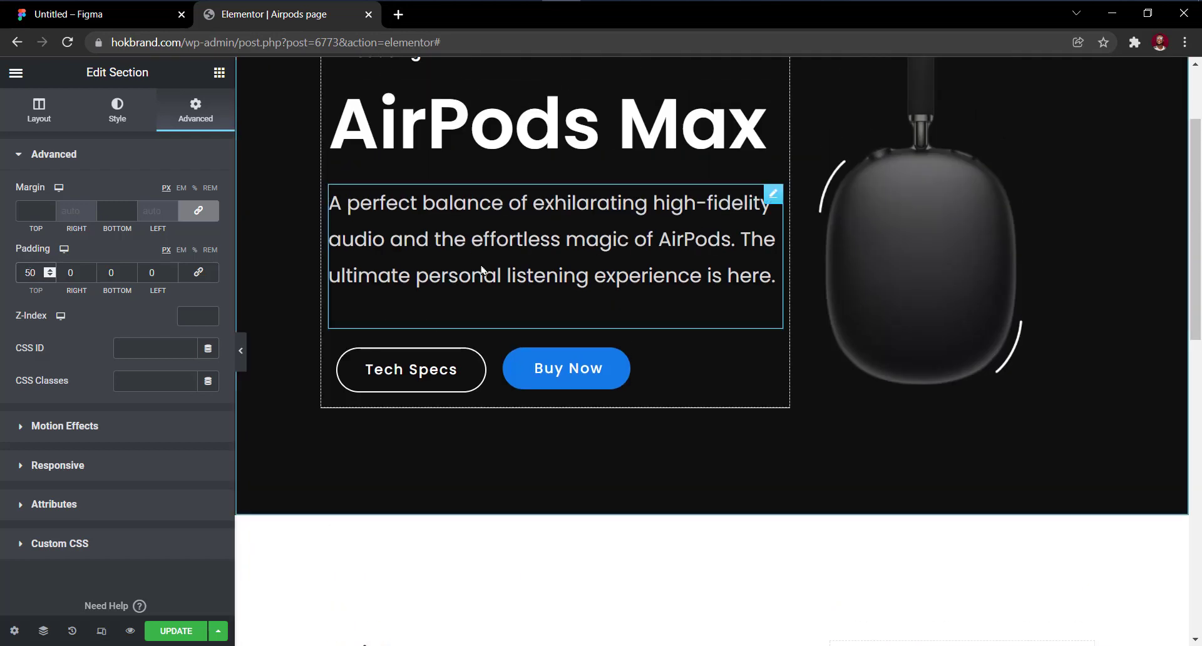
scroll(482, 271, "up", 2)
scroll(477, 261, "down", 7)
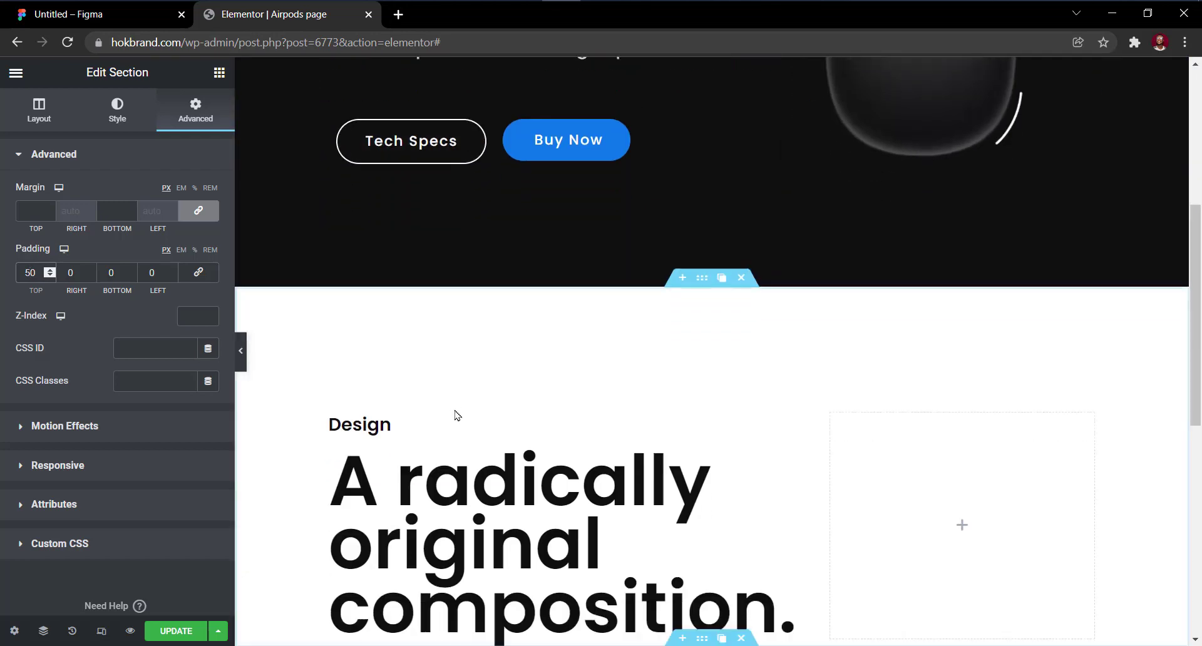
scroll(456, 415, "down", 8)
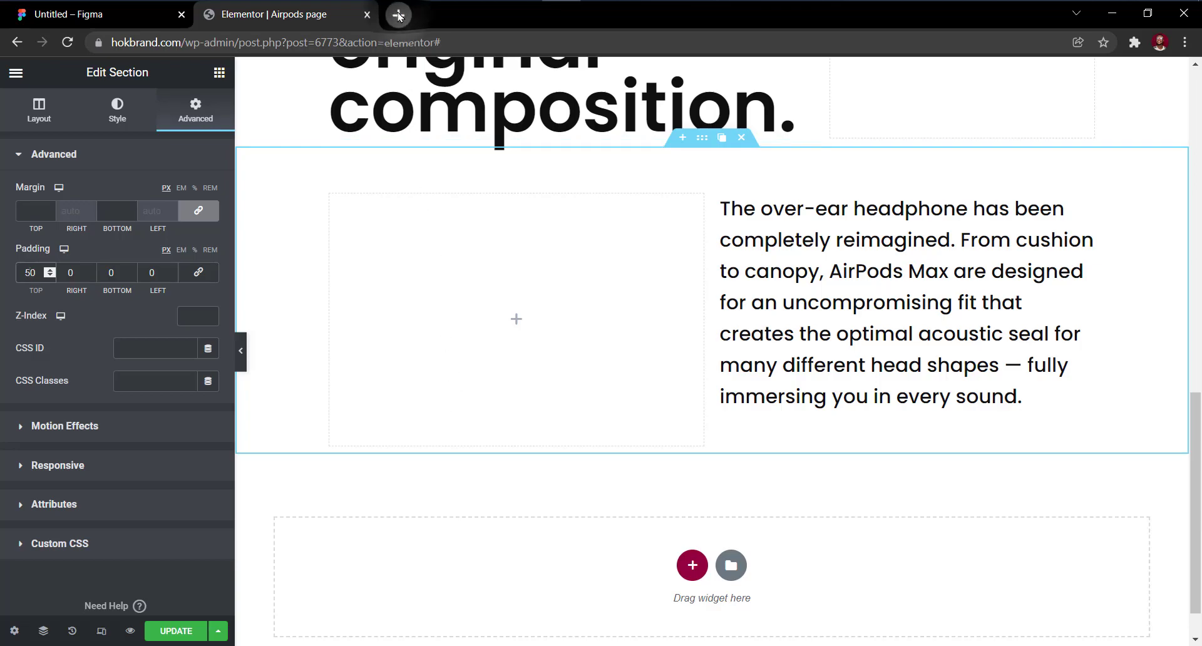
left_click(399, 15)
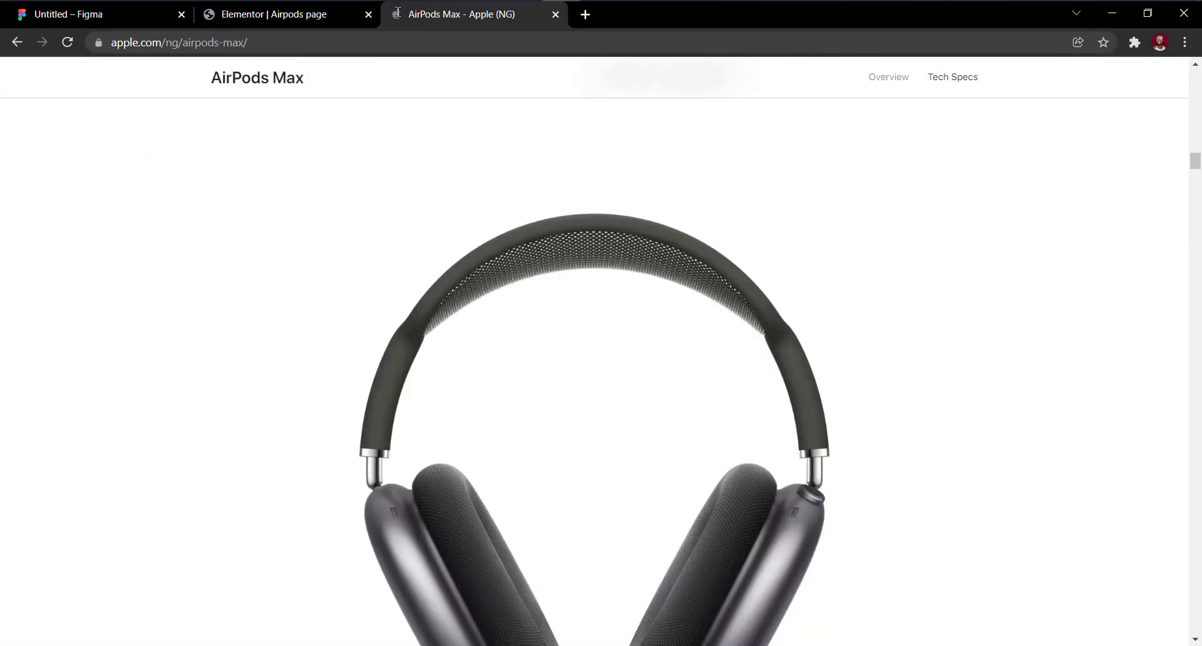
scroll(399, 11, "down", 5)
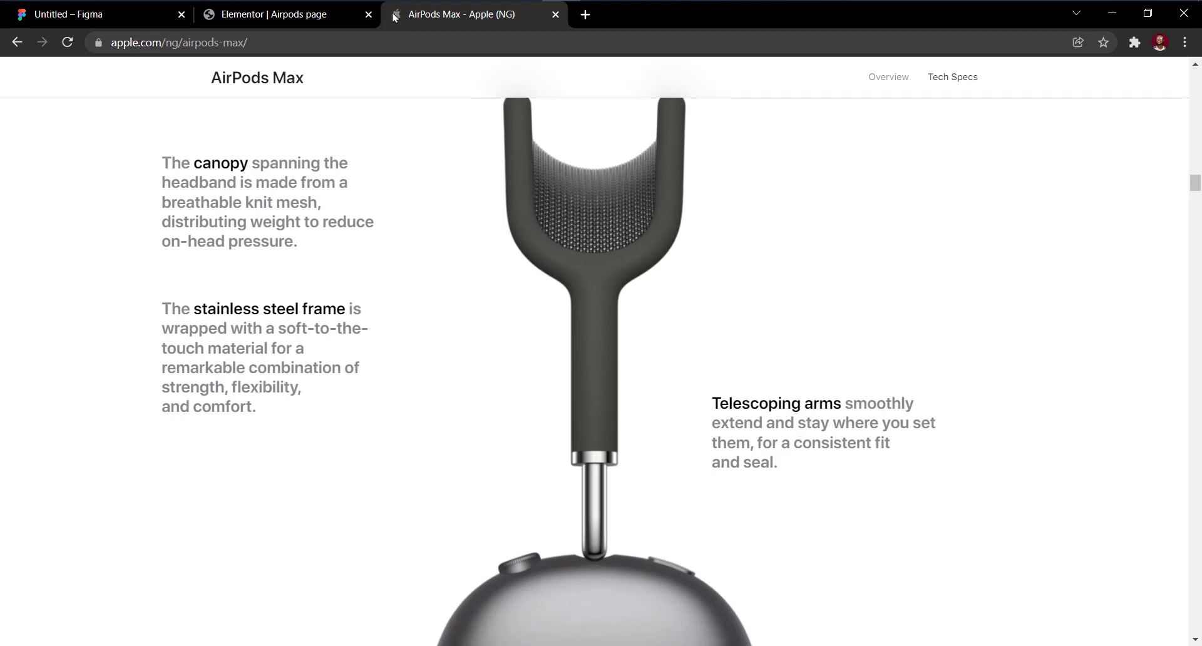
Back in Elementor, add an equal two-column section below the over-ear headphone section and set its content width to 1000.
left_click(306, 23)
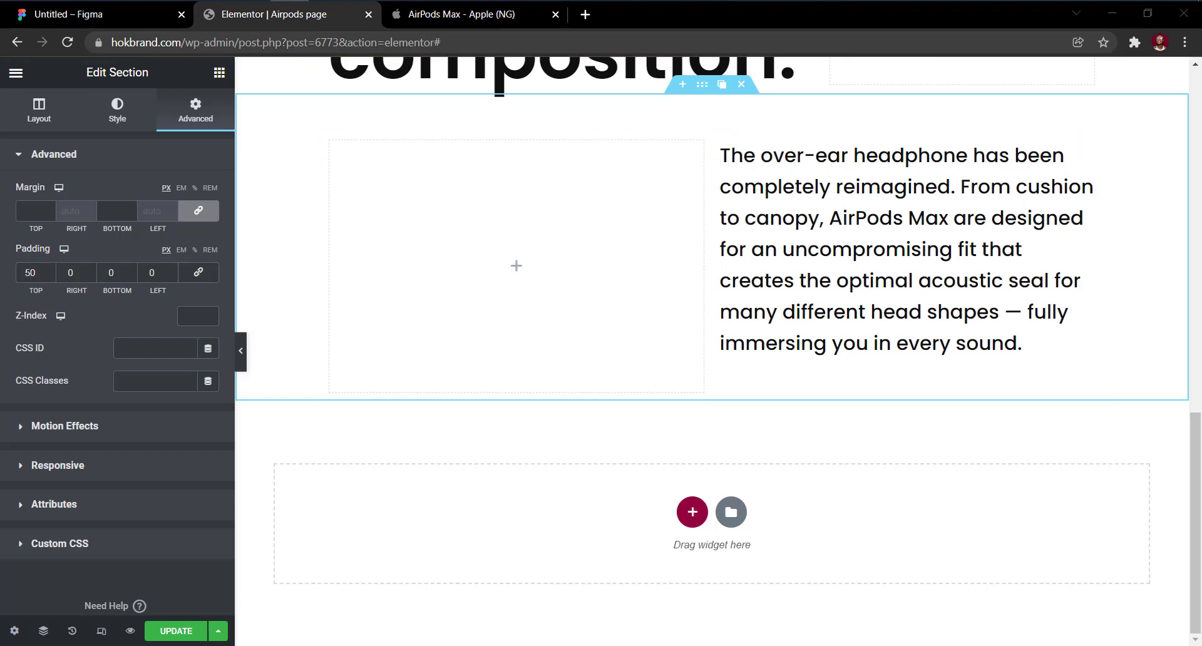
left_click(697, 510)
scroll(702, 508, "down", 1)
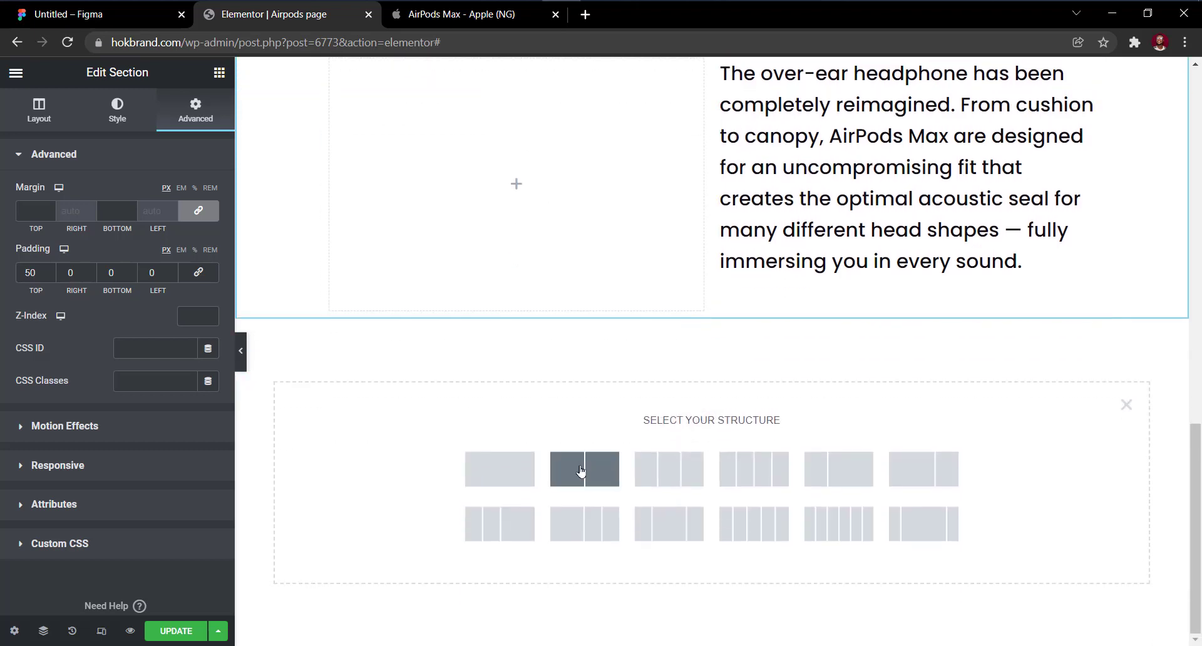
left_click(581, 471)
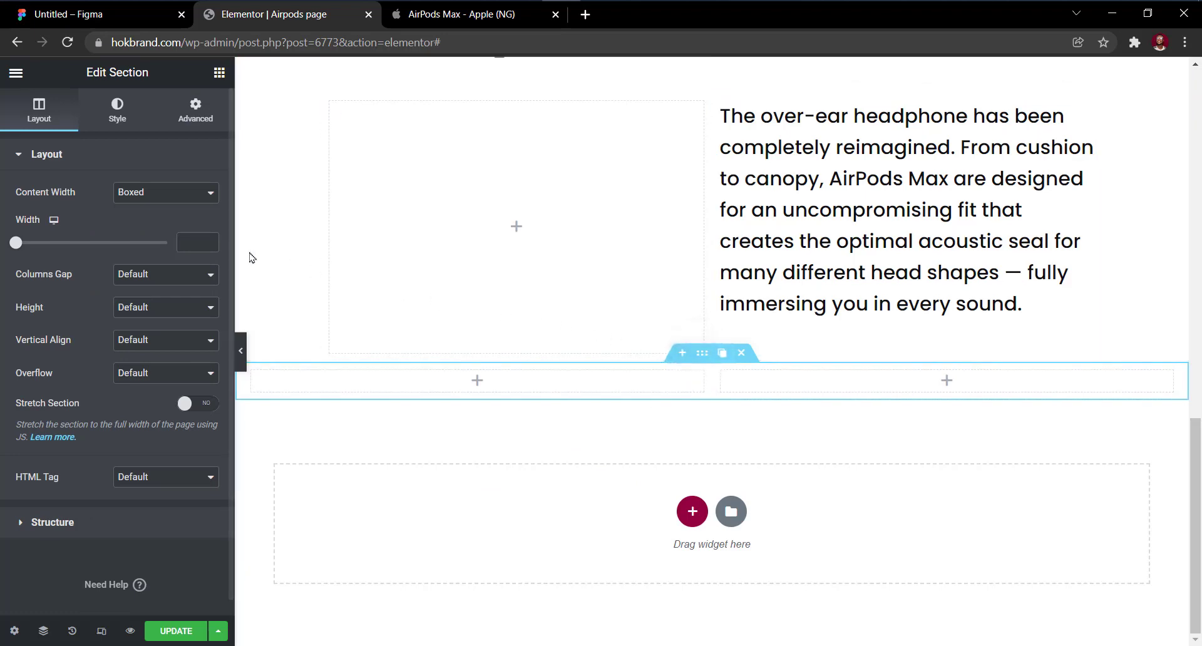
left_click(200, 241)
type("1000")
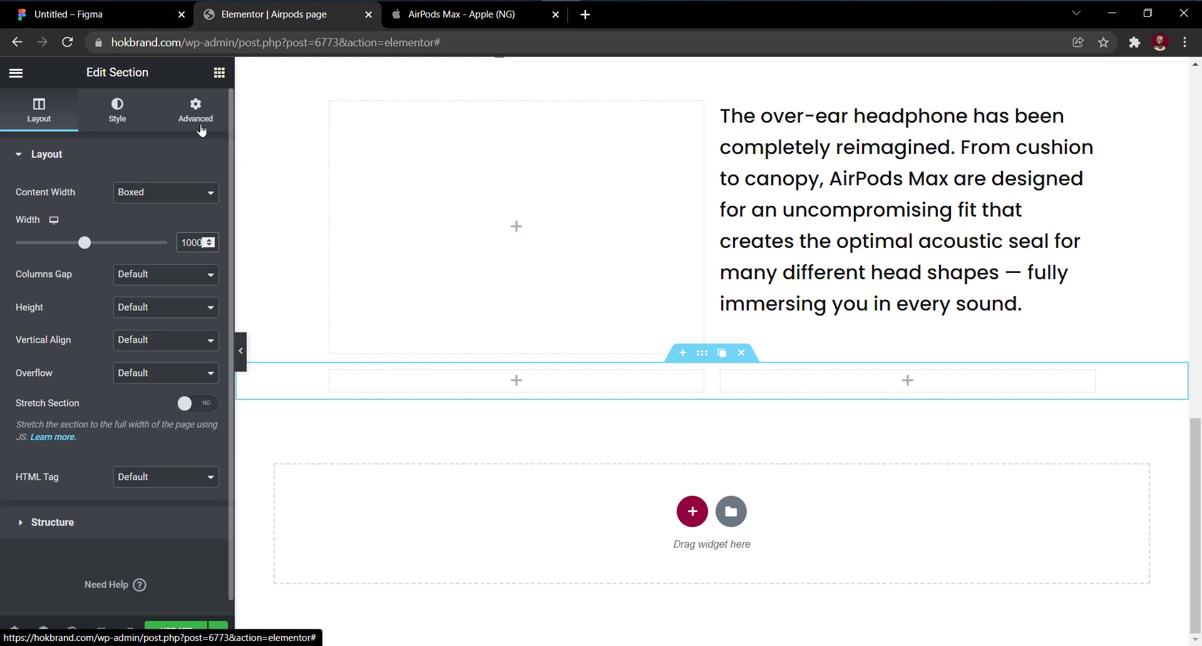
Unlink the padding values of the new two-column section and set its top padding to 50 px.
left_click(200, 113)
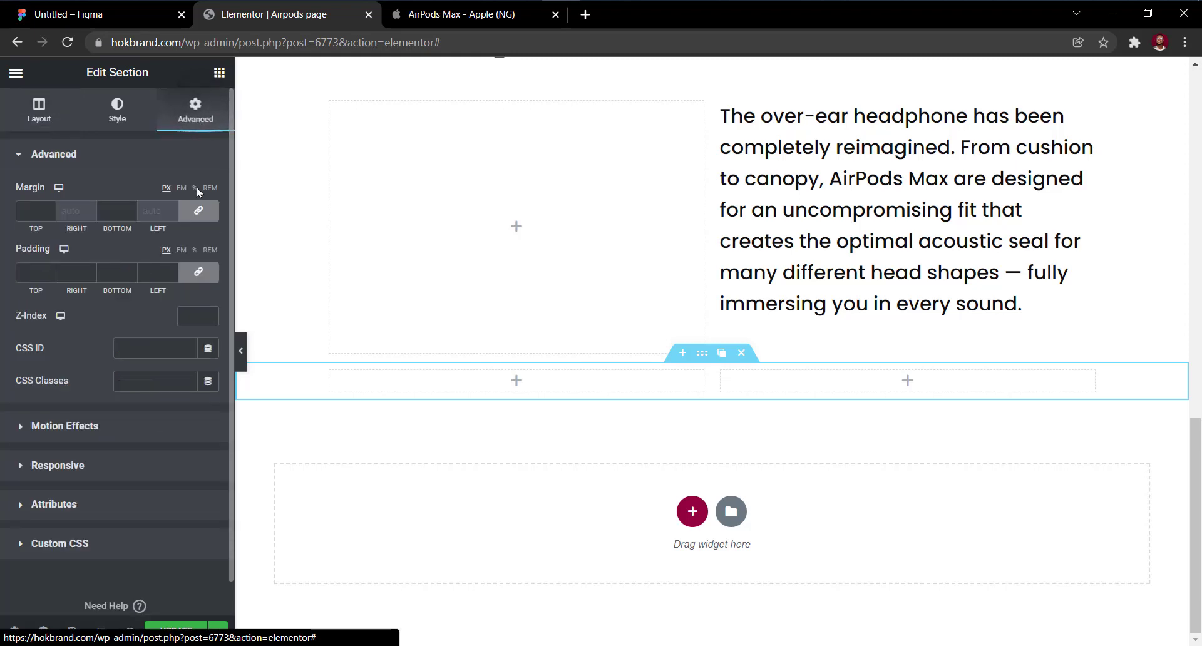
left_click(199, 271)
left_click(26, 267)
type("60")
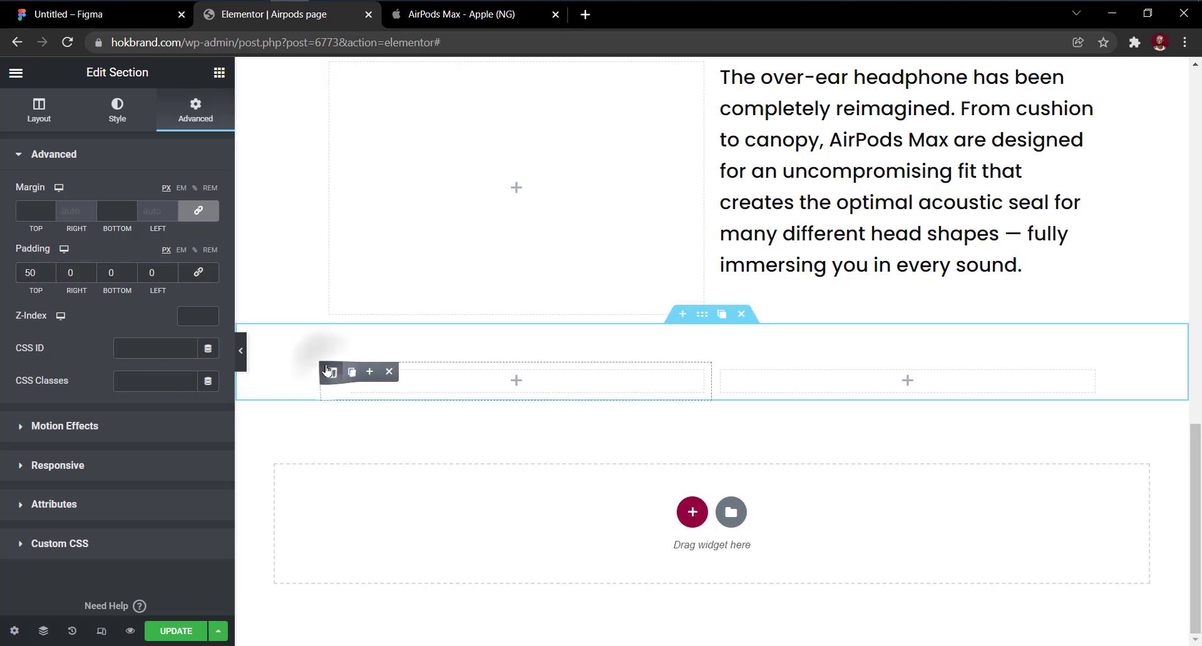
Set the width of the first column in the new two-column section to 41.3%.
left_click(329, 371)
left_click(197, 192)
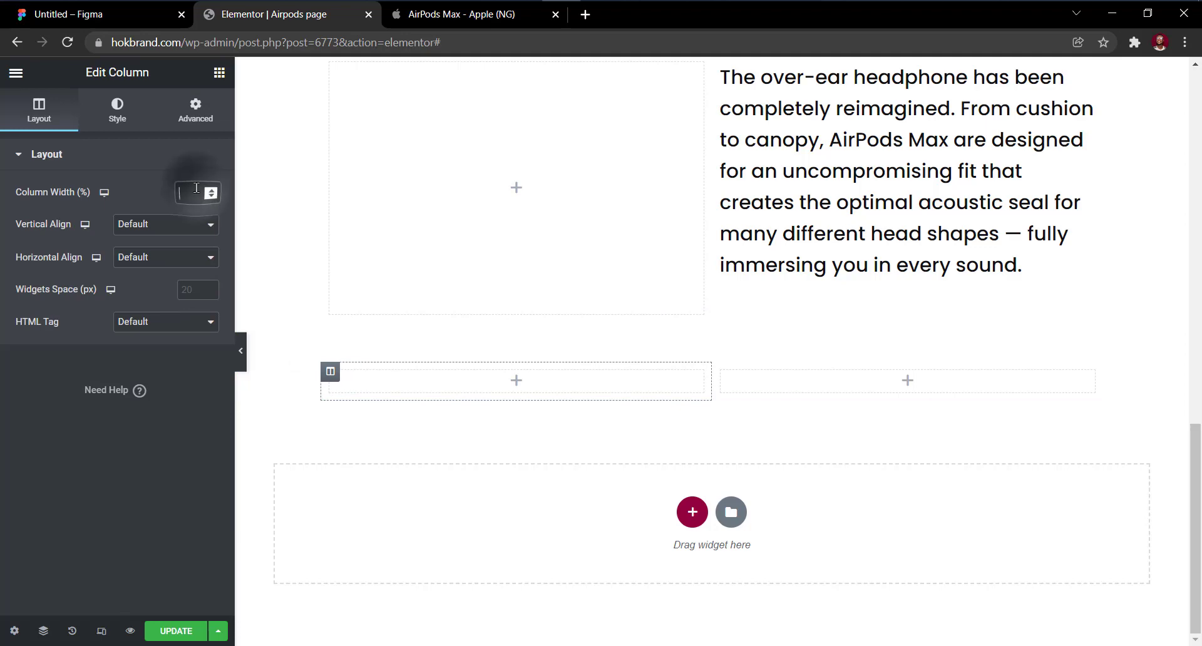
type("4")
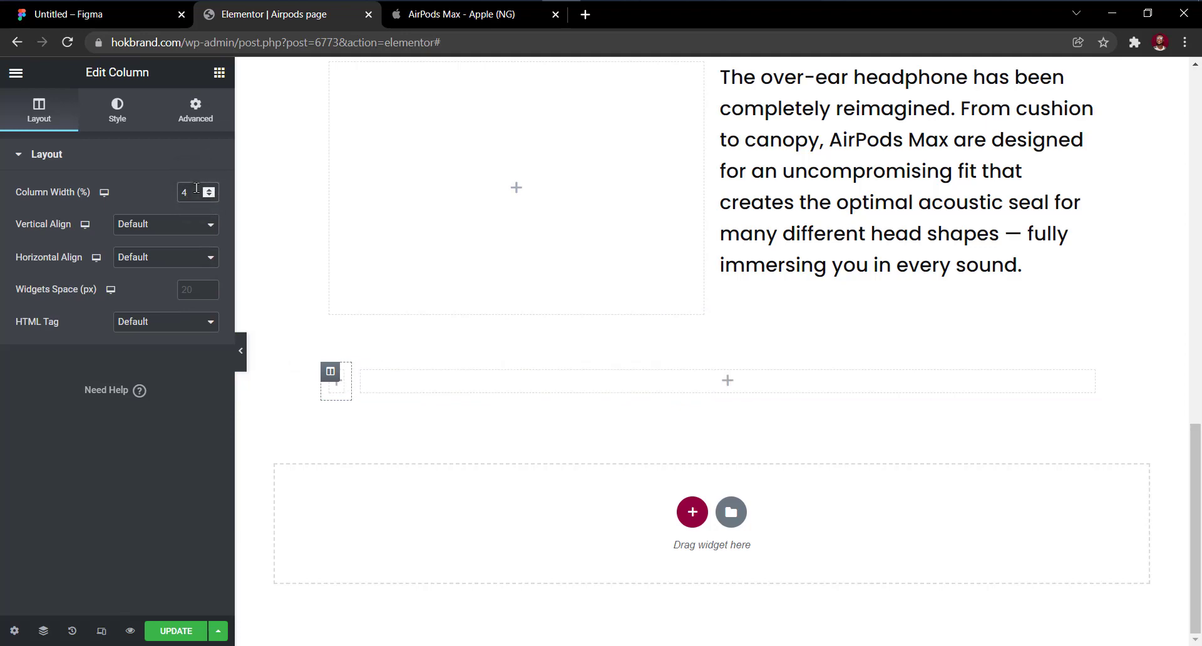
type("1.3")
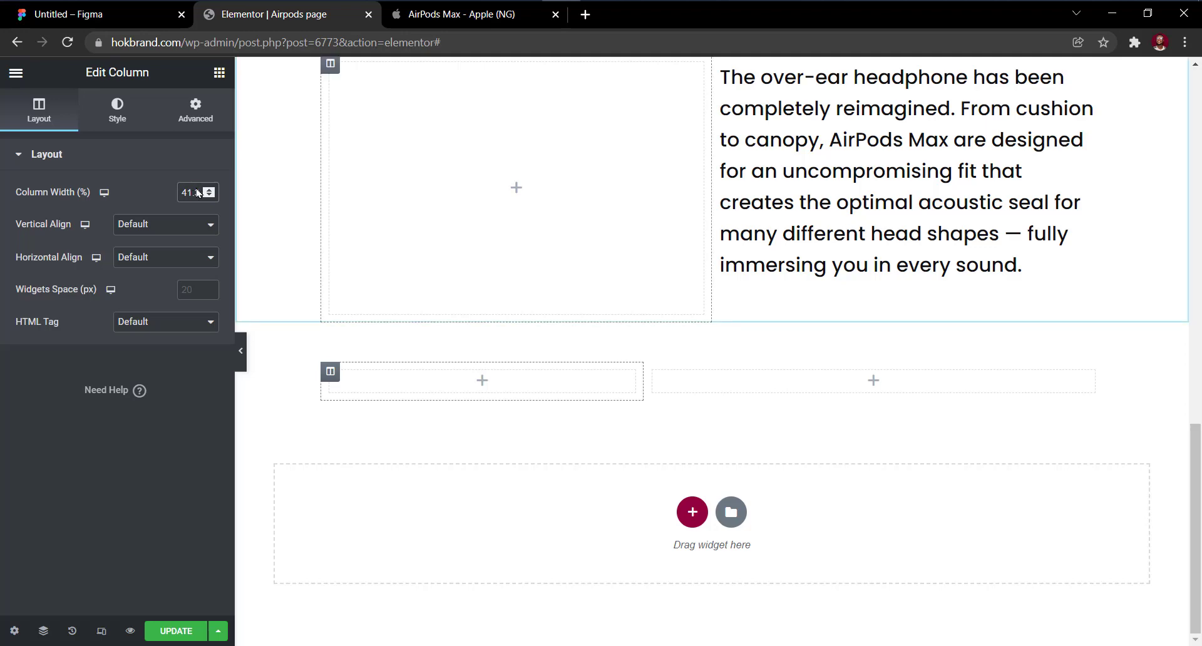
Search the widgets for "hots" and place a Hotspot widget in the narrower column of the new section.
left_click(219, 72)
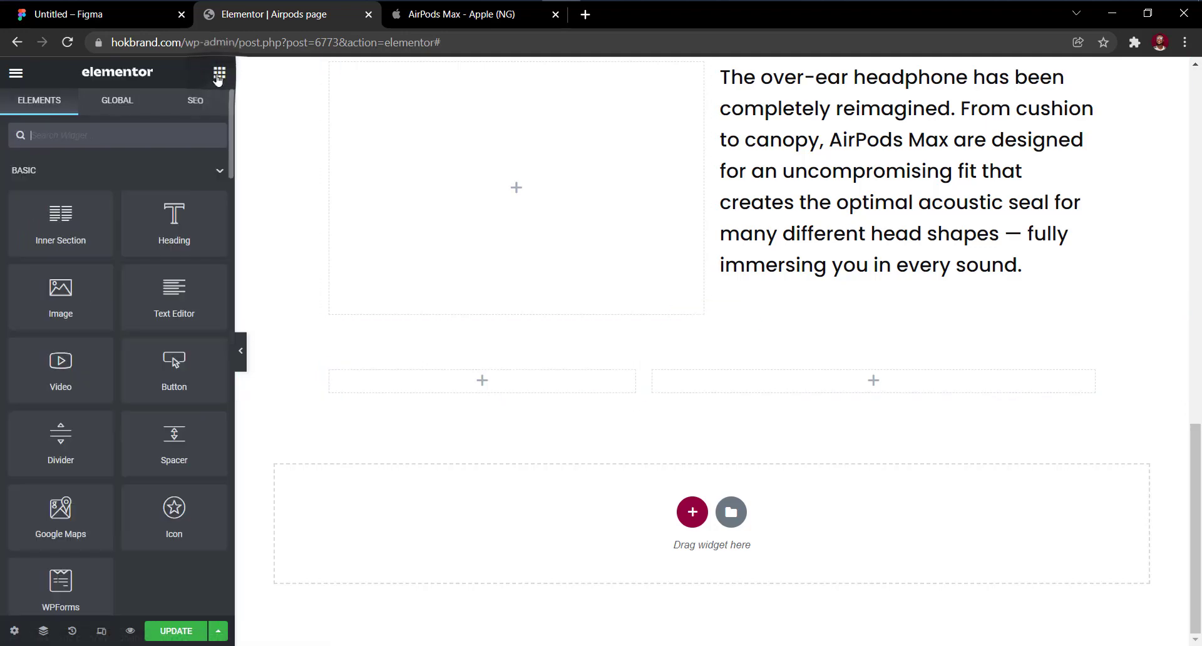
left_click(124, 143)
type("hots")
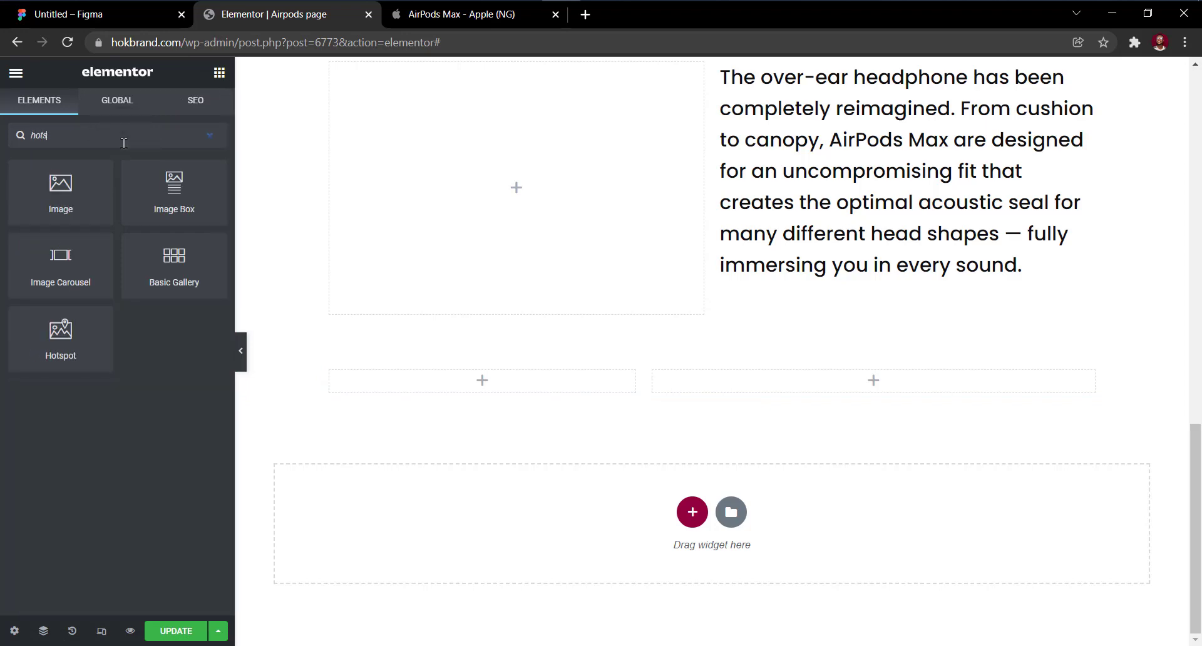
left_click_drag(46, 219, 438, 395)
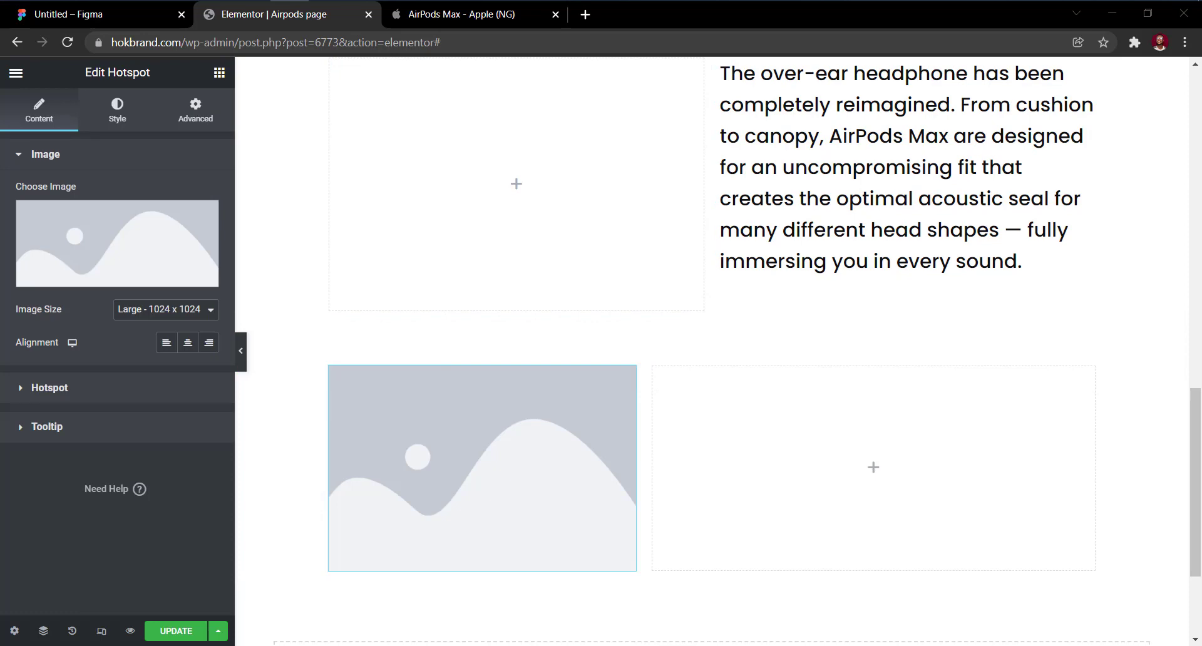
Insert hero-black.png from the media library as the Hotspot widget's image.
left_click(132, 264)
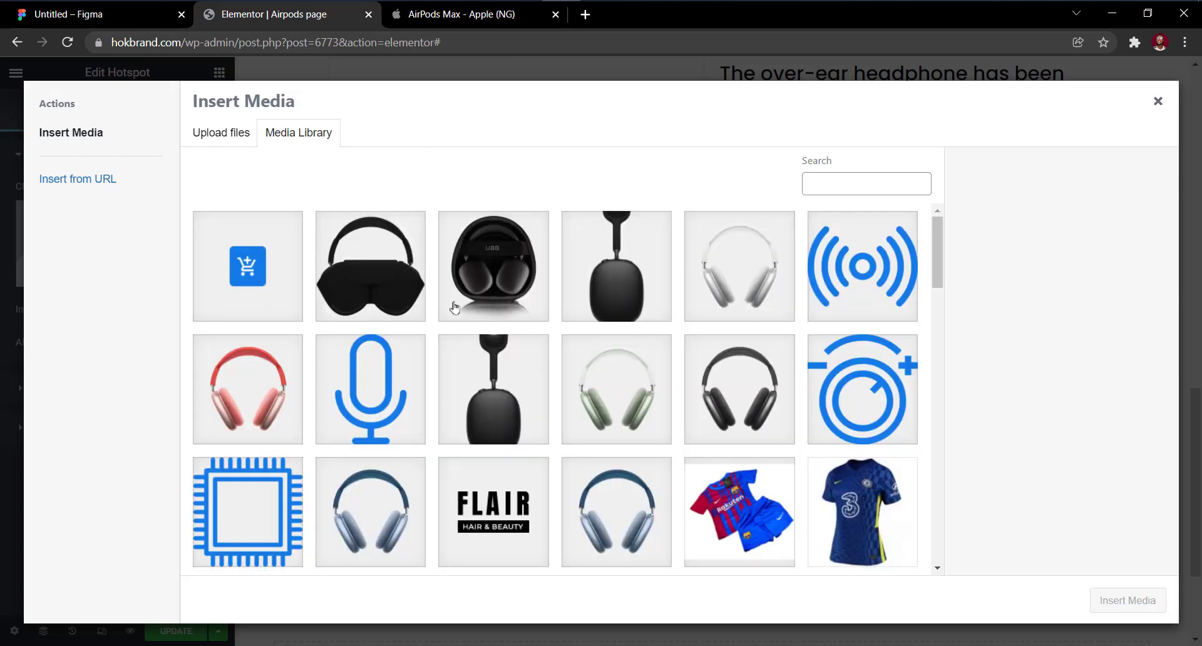
left_click(491, 406)
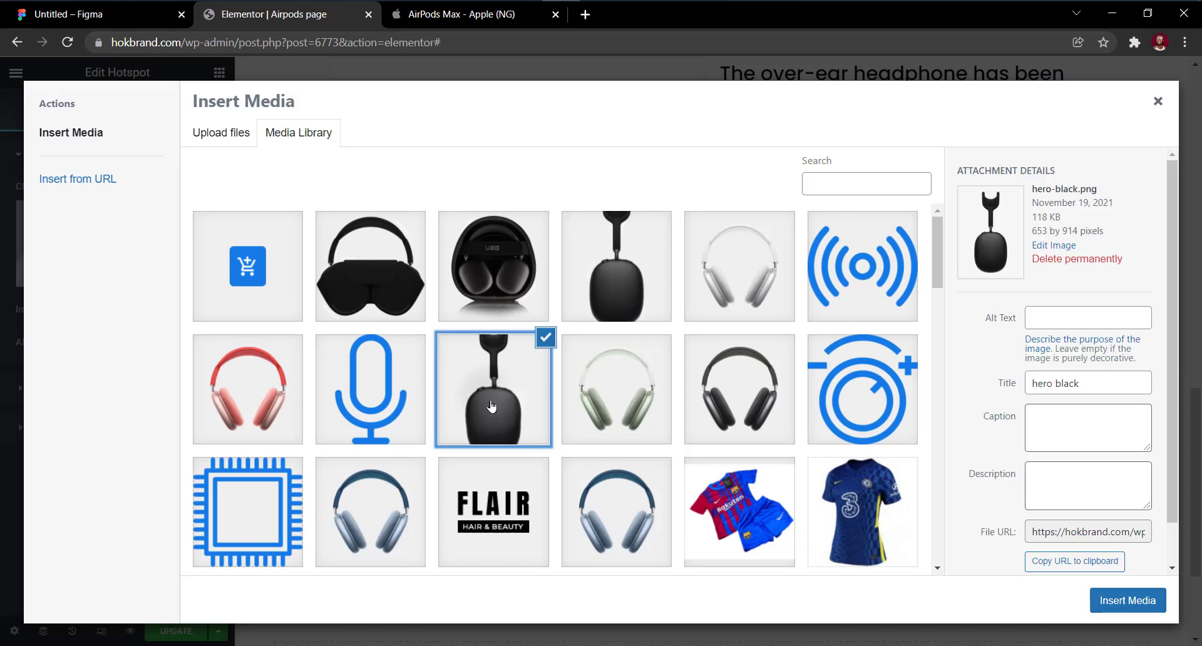
left_click(1128, 600)
scroll(1128, 595, "down", 5)
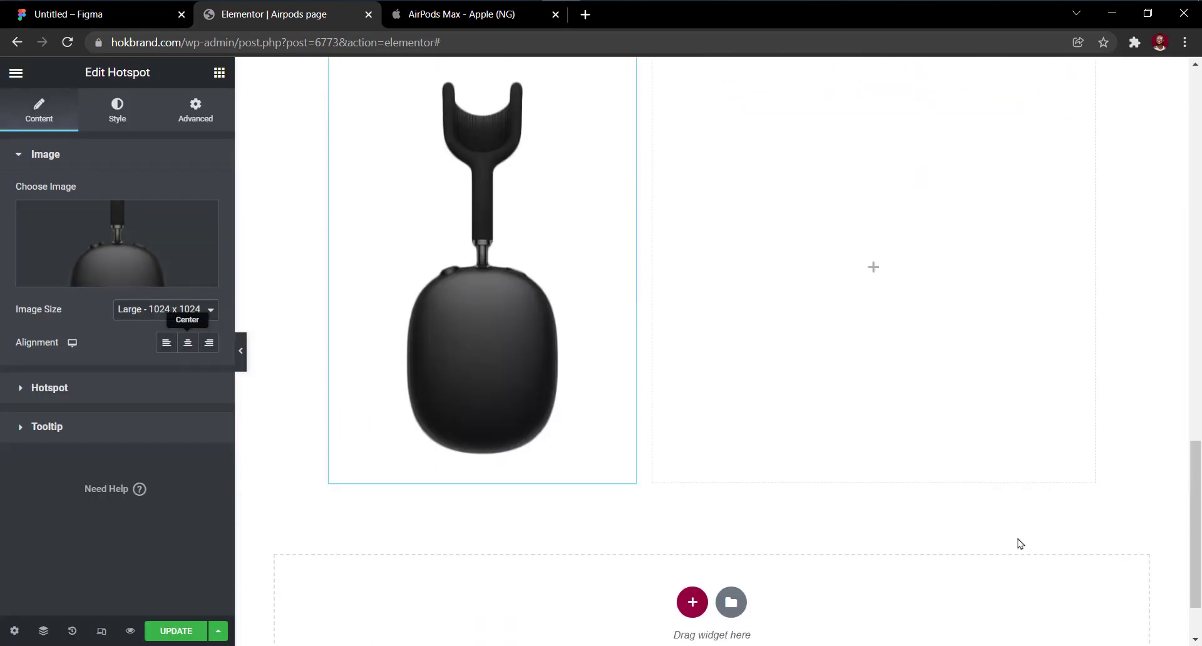
Set the hotspot image's max width to 100 with VW as the unit.
left_click(117, 109)
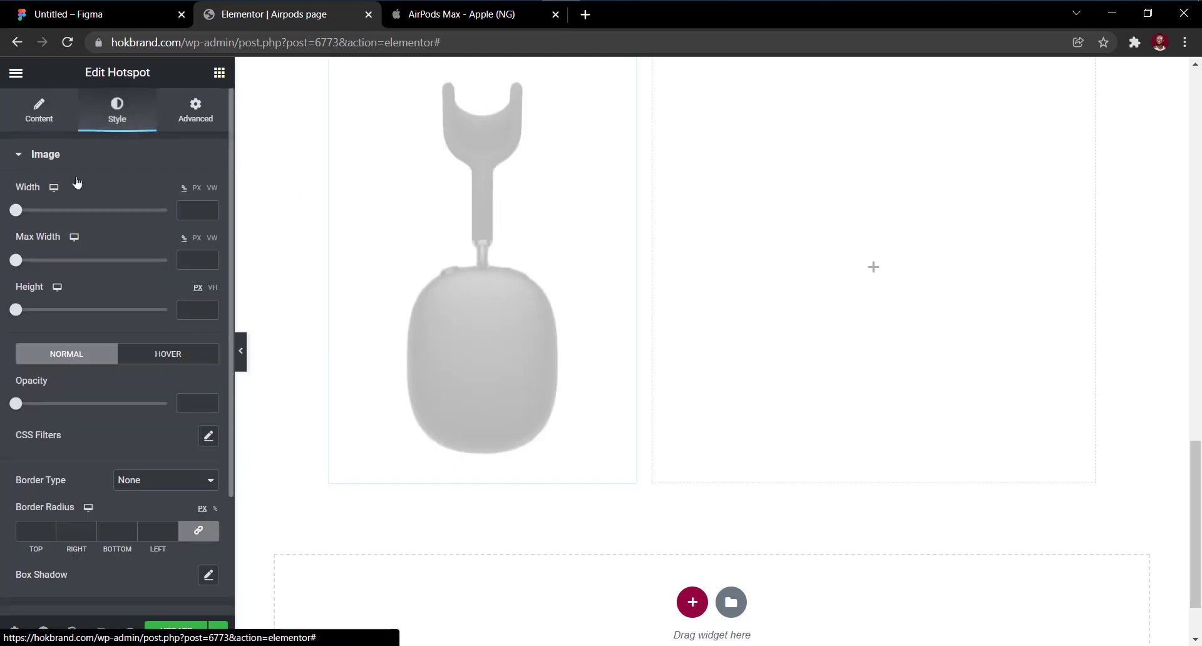
left_click_drag(16, 260, 167, 260)
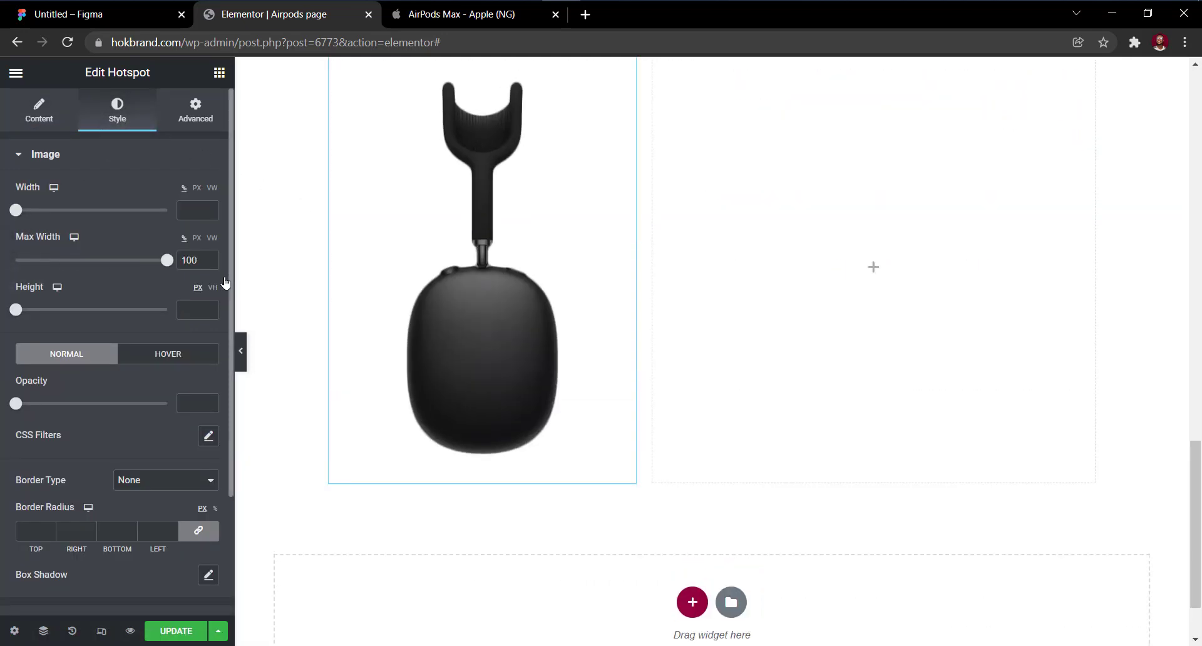
left_click(212, 238)
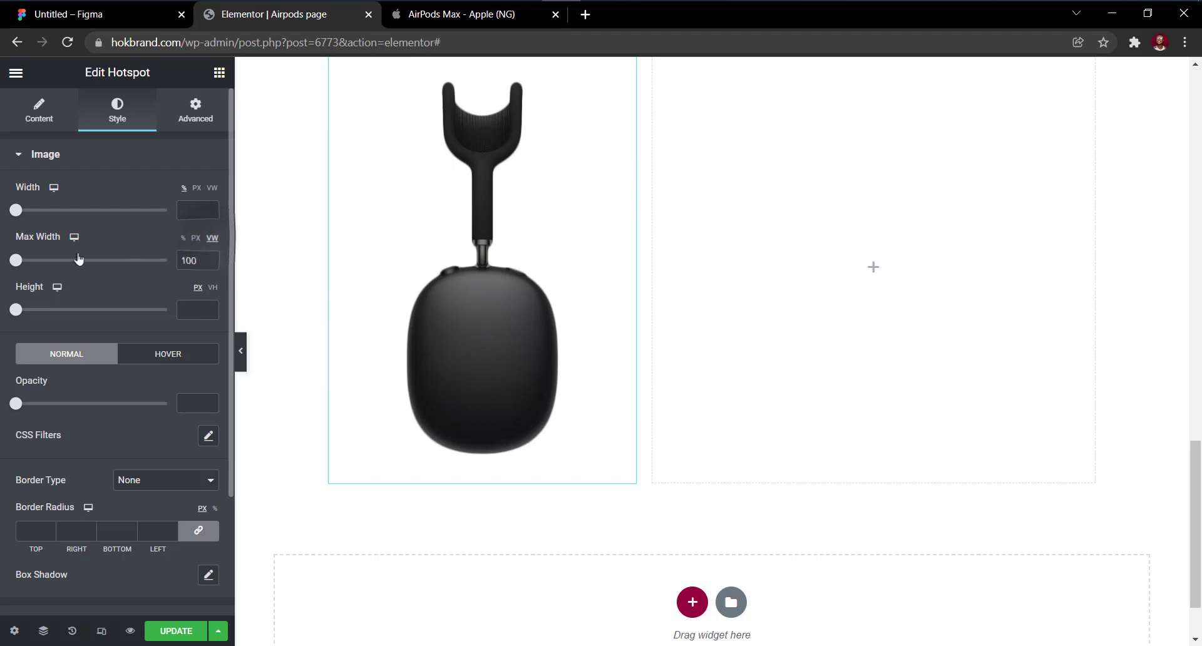
left_click_drag(19, 263, 212, 259)
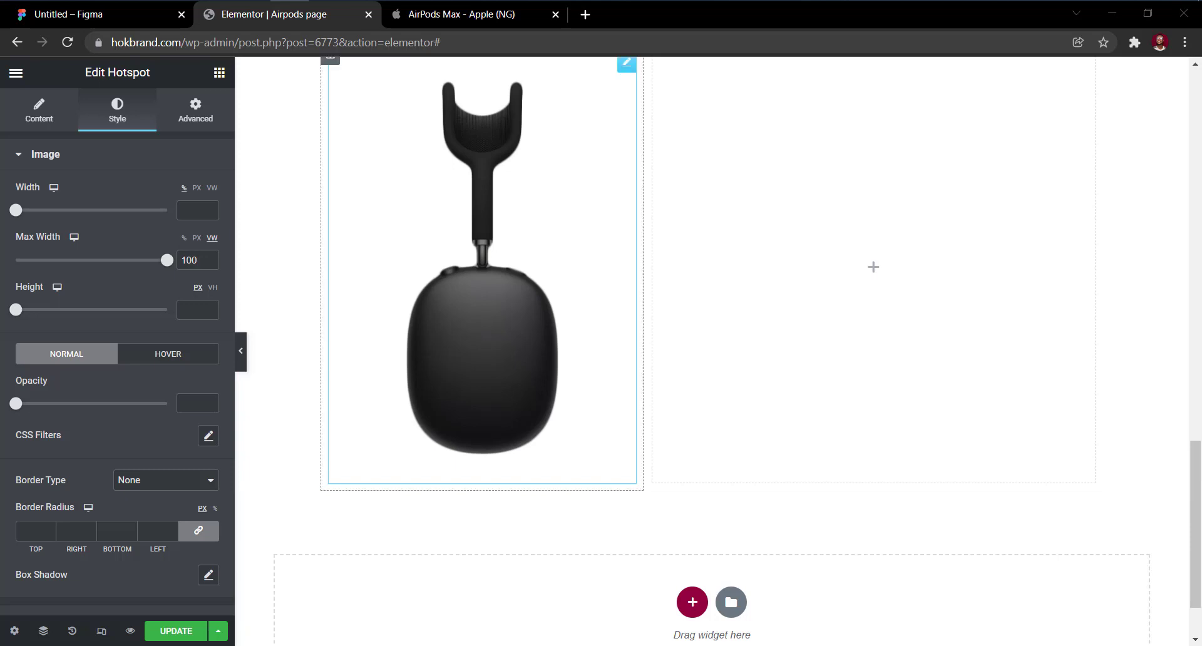
Unlink the Hotspot widget's margin values, set its left margin to -106 px, and check the enlarged headphone against the section above.
left_click(213, 118)
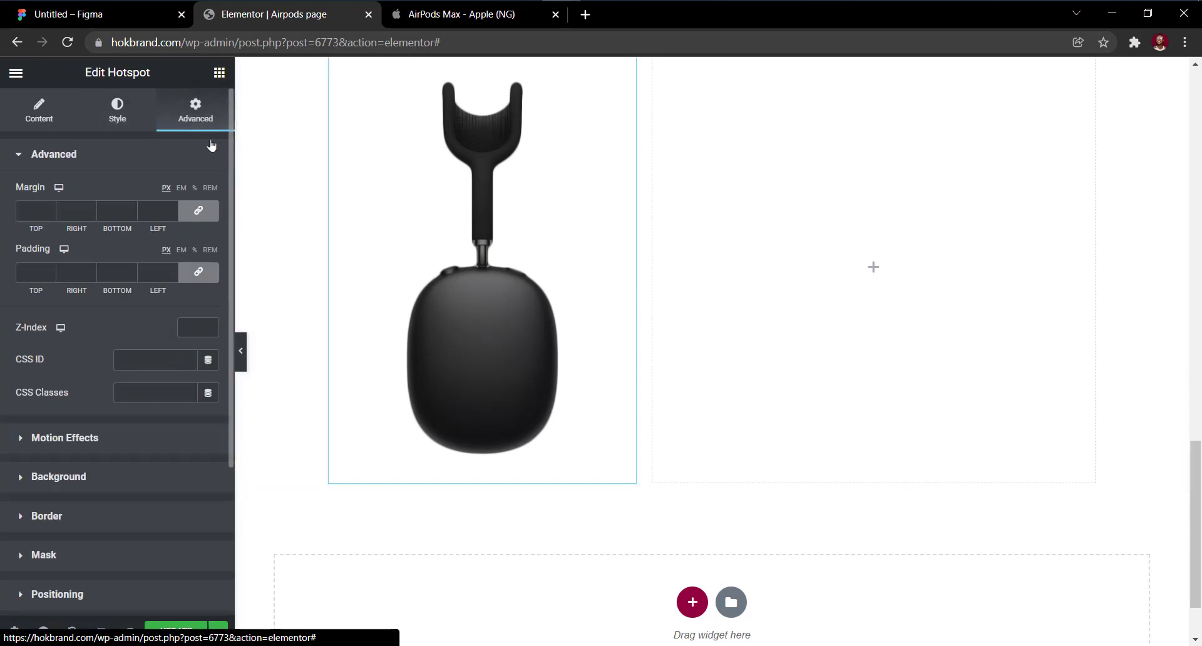
left_click(199, 212)
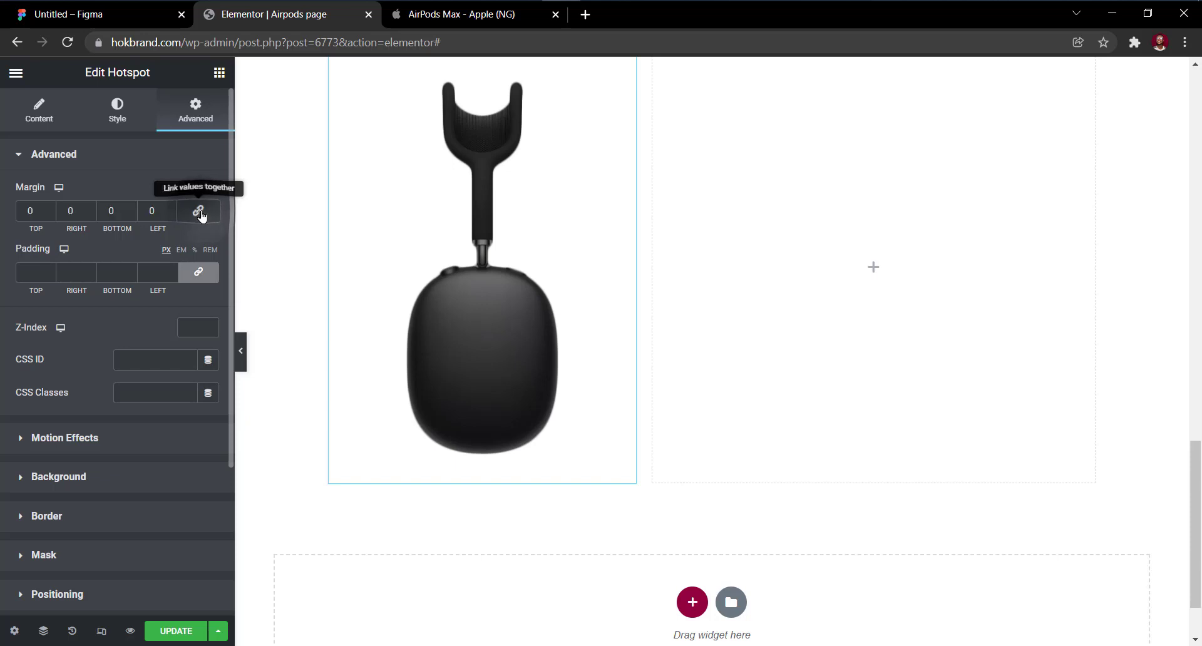
left_click(148, 211)
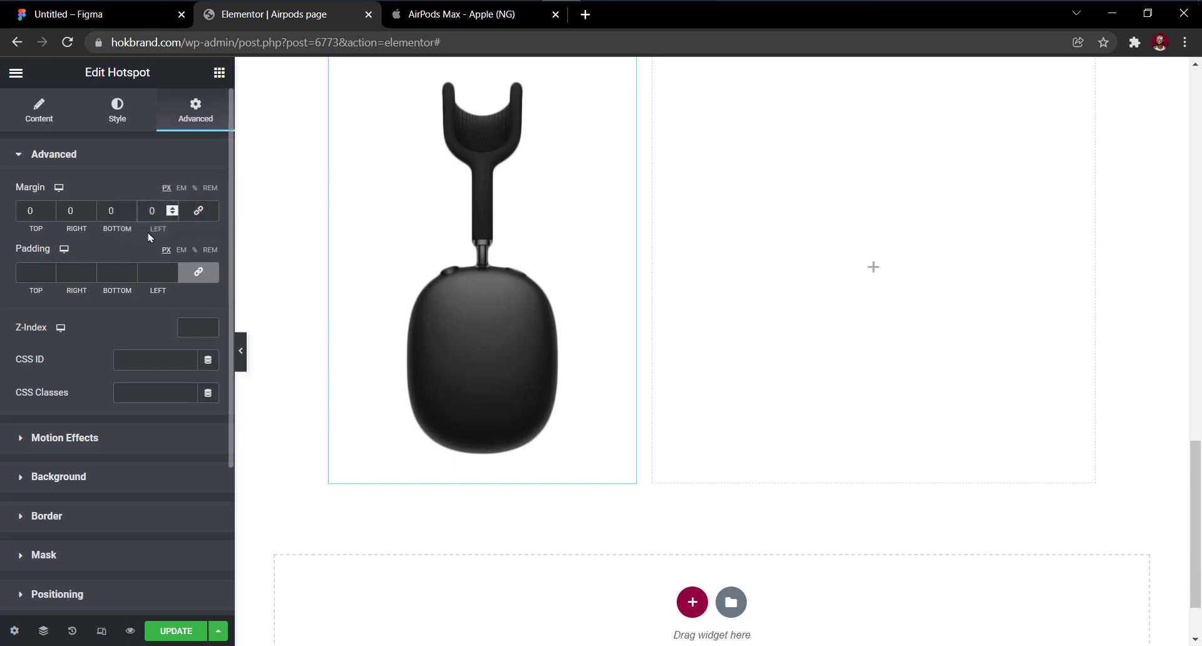
type("-")
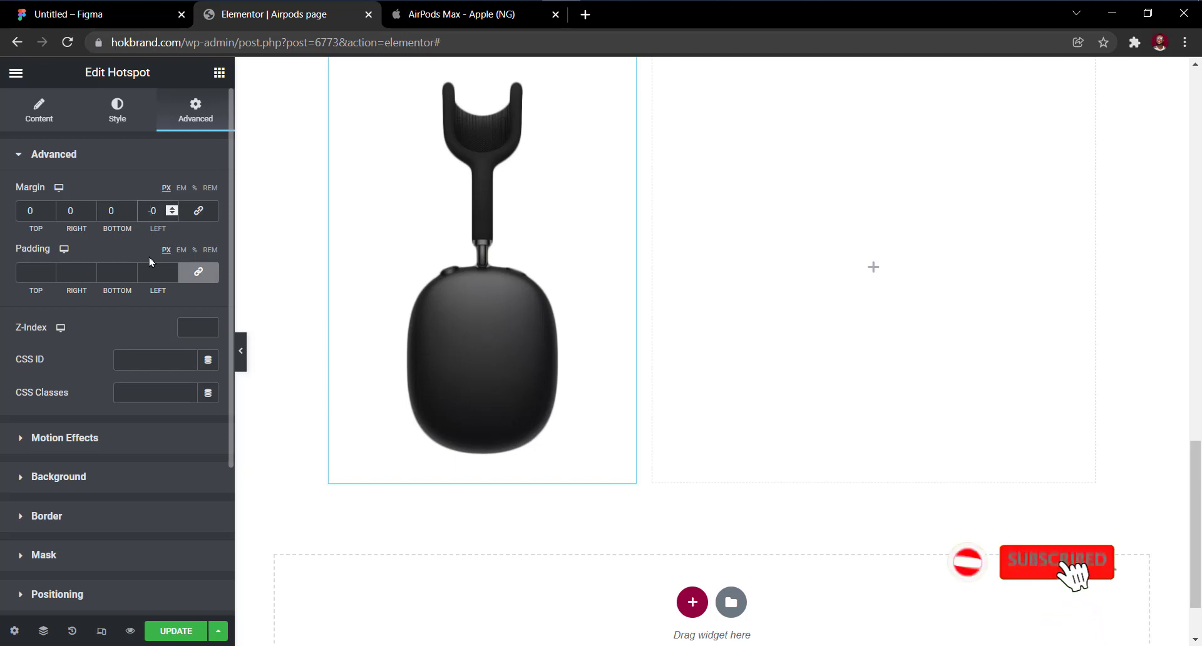
type("10")
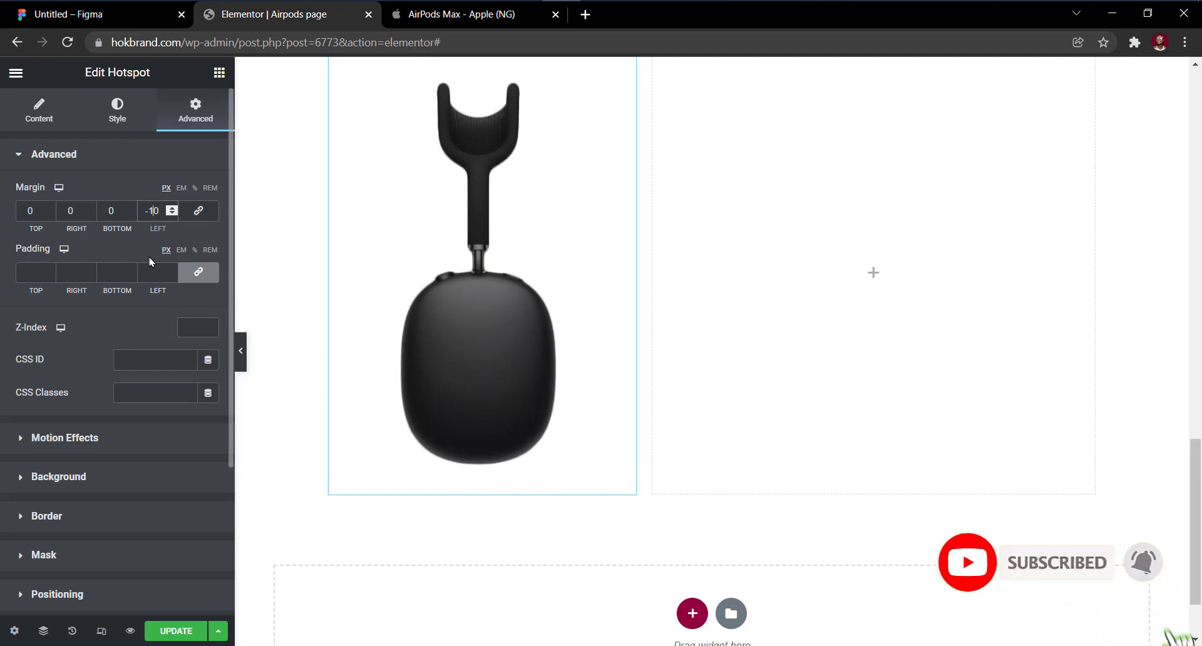
type("6")
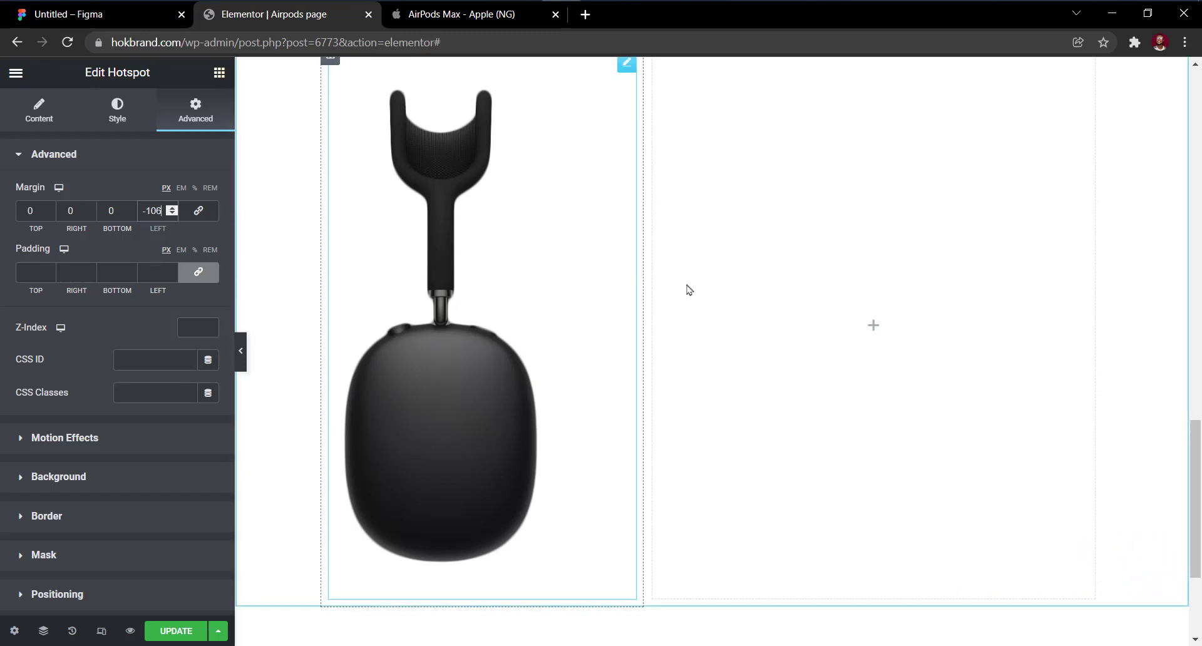
scroll(719, 292, "up", 3)
scroll(720, 291, "down", 1)
scroll(720, 291, "up", 5)
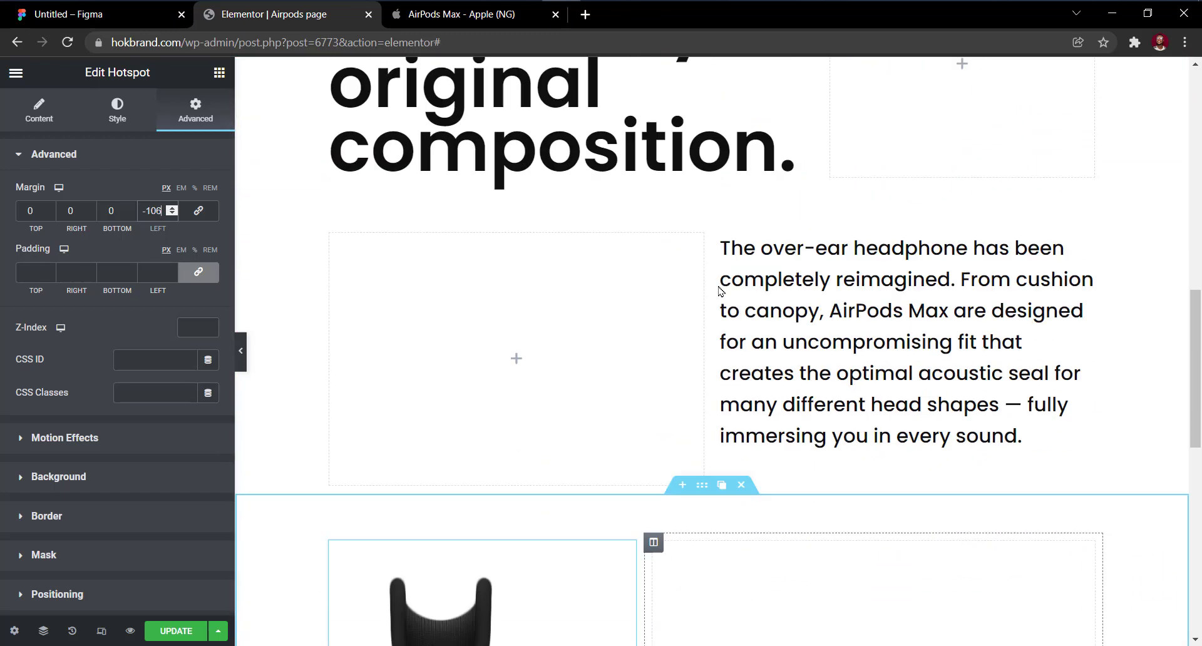
scroll(720, 291, "down", 7)
scroll(719, 291, "up", 2)
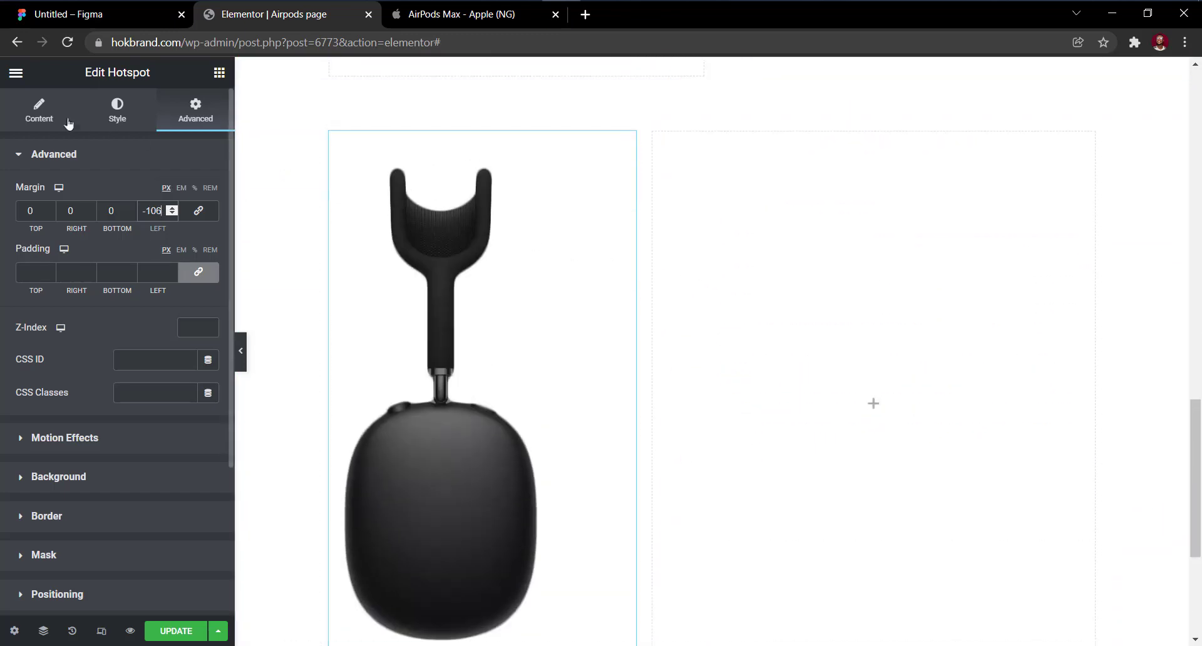
Set the color of the hotspot marker on the headphone image to white, #FFFFFF.
left_click(39, 112)
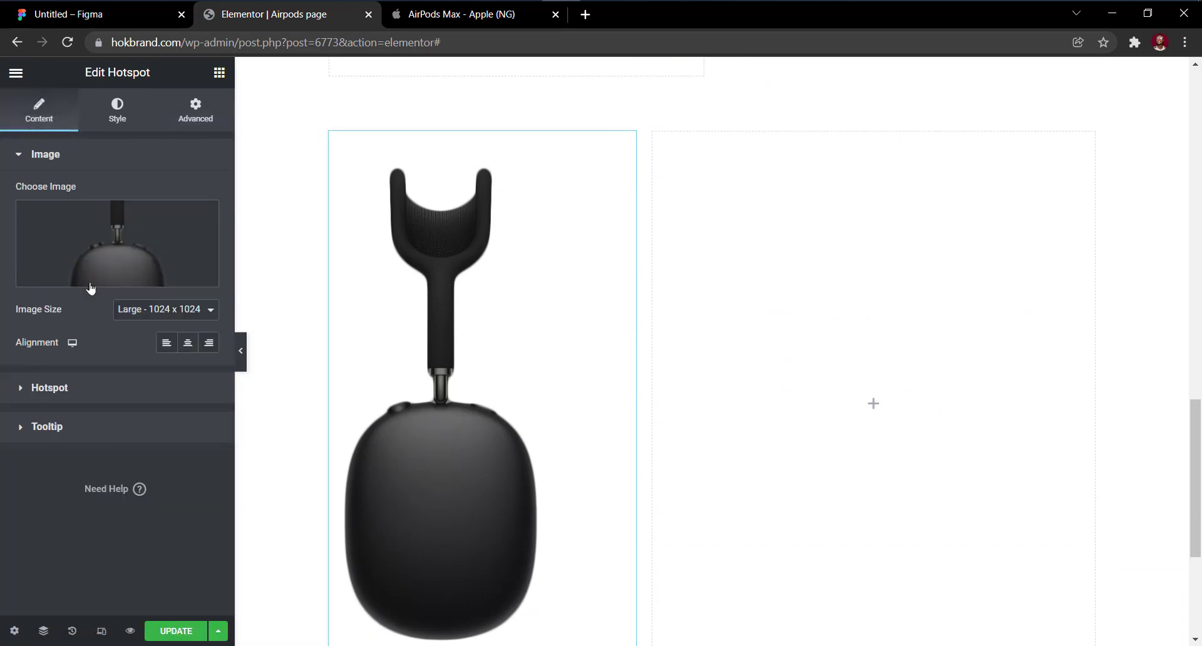
left_click(109, 388)
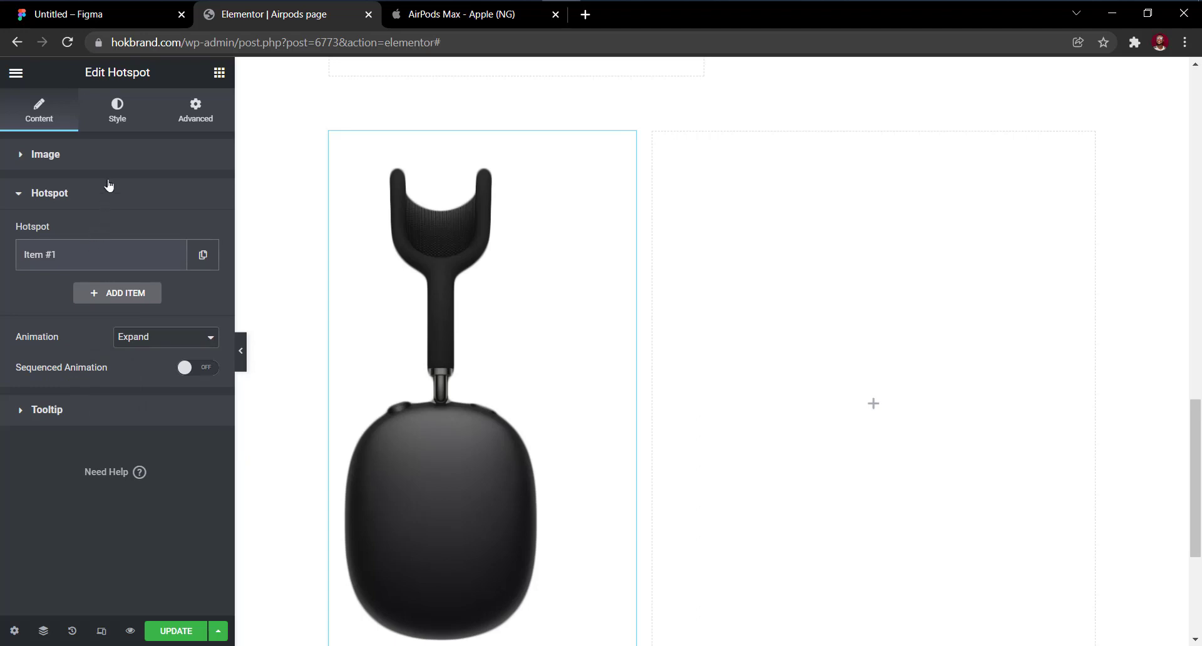
left_click(125, 106)
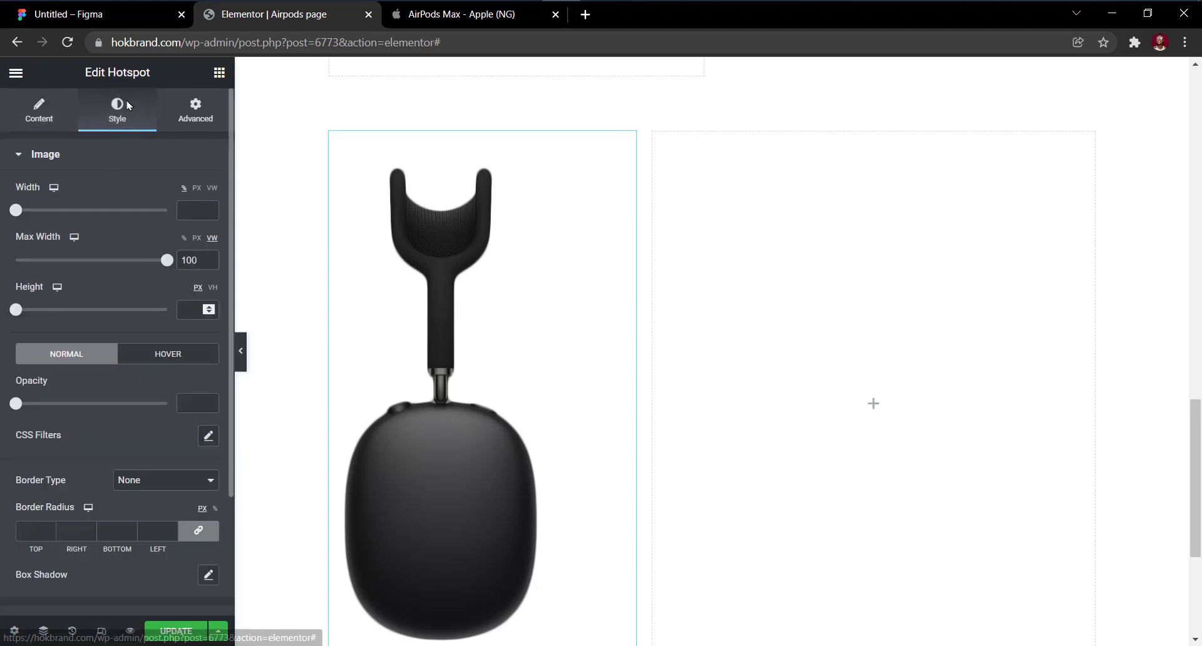
scroll(132, 289, "down", 3)
left_click(135, 469)
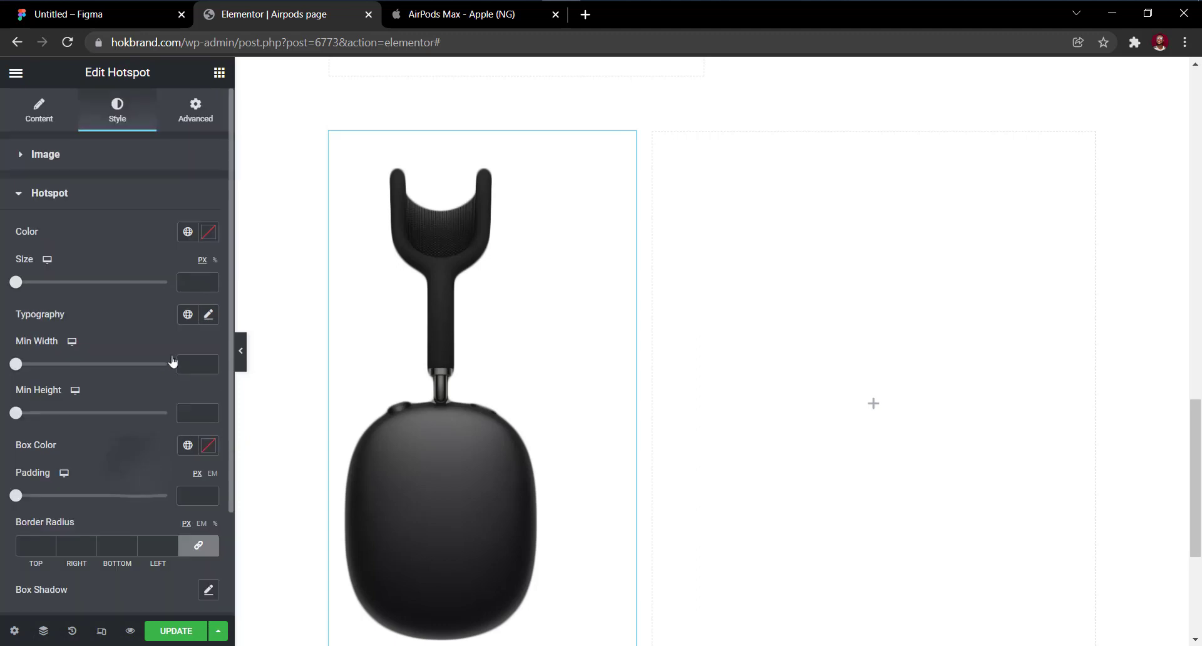
left_click(209, 232)
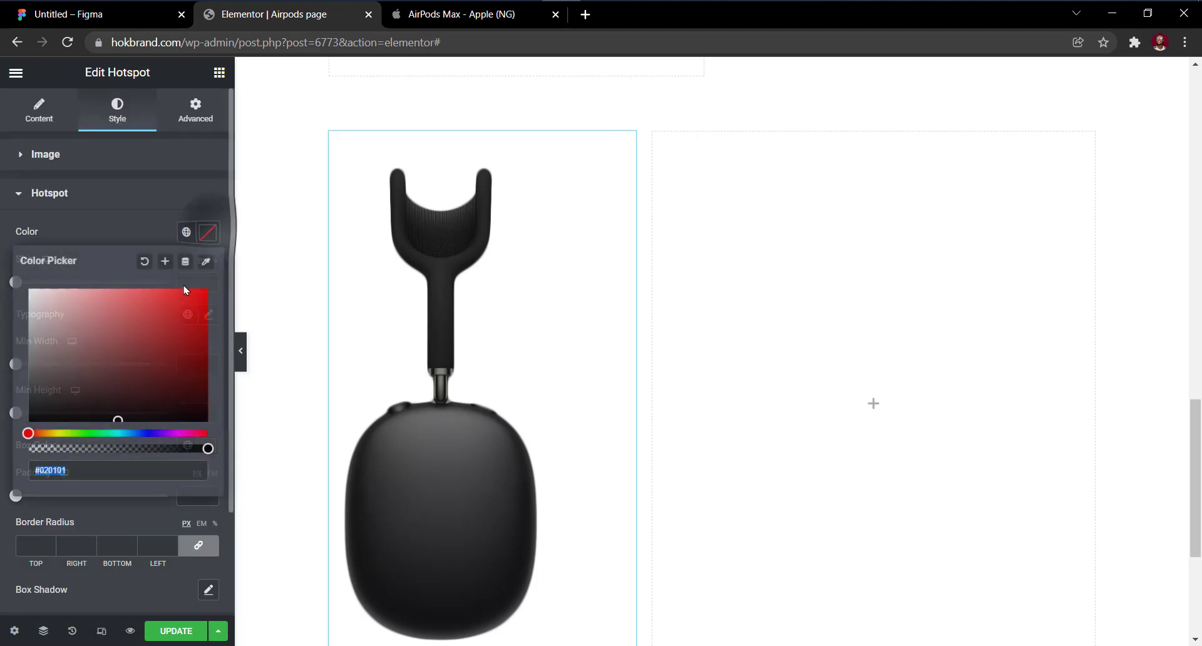
type("#FFFFFF")
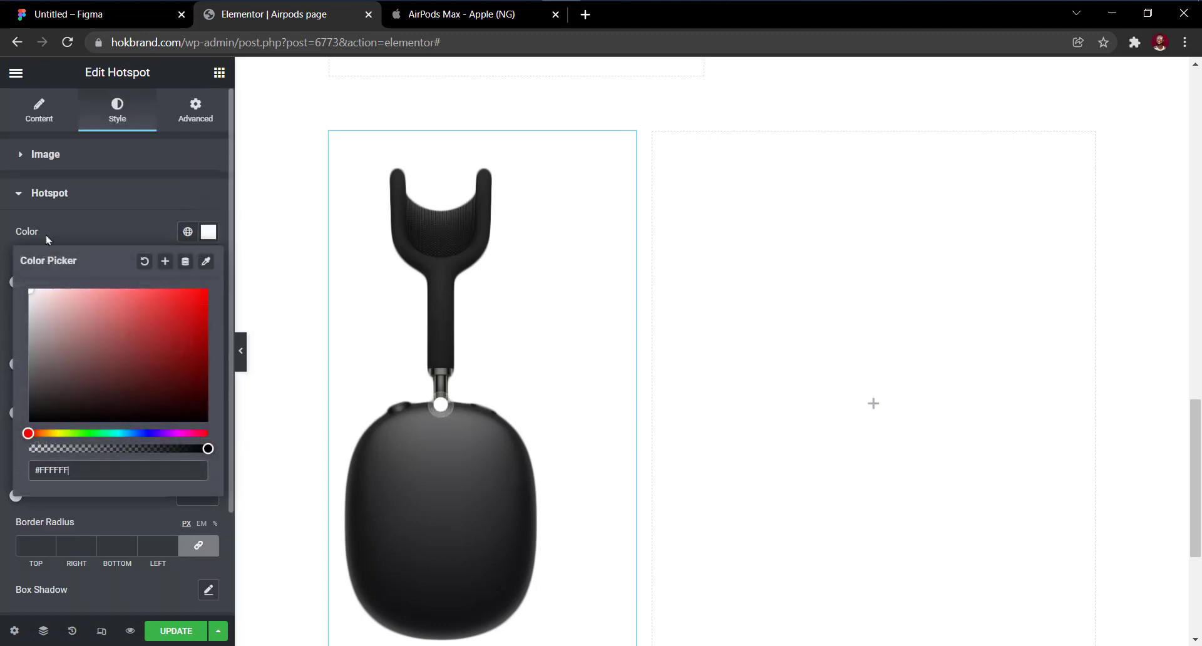
left_click(209, 233)
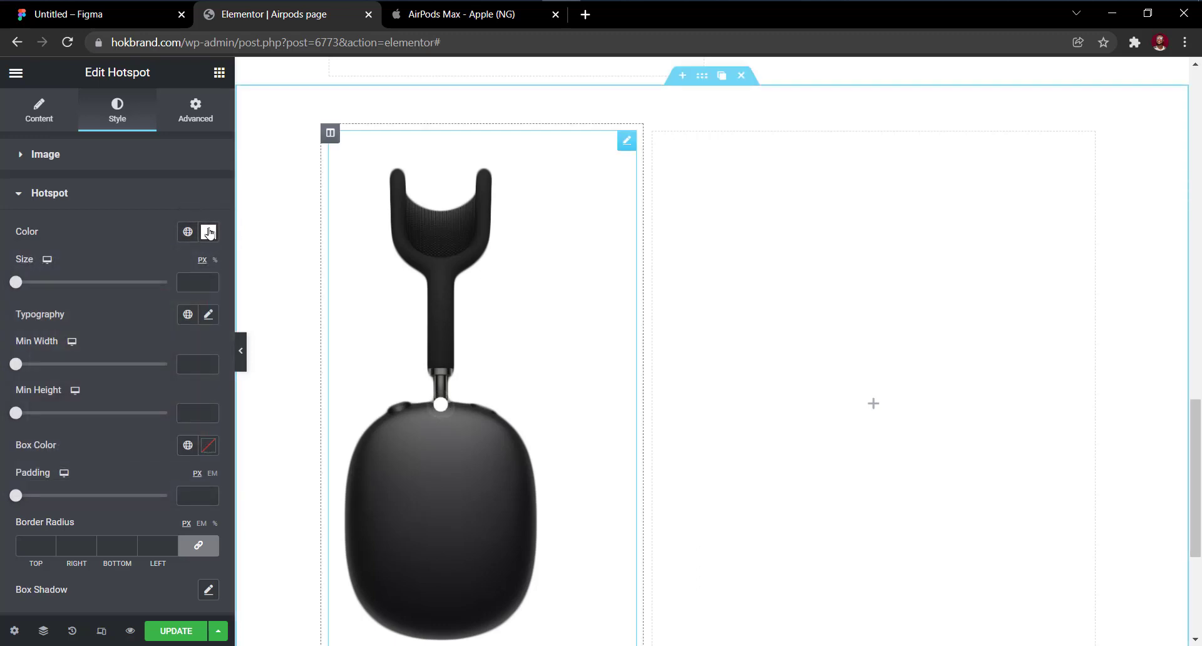
scroll(209, 233, "down", 2)
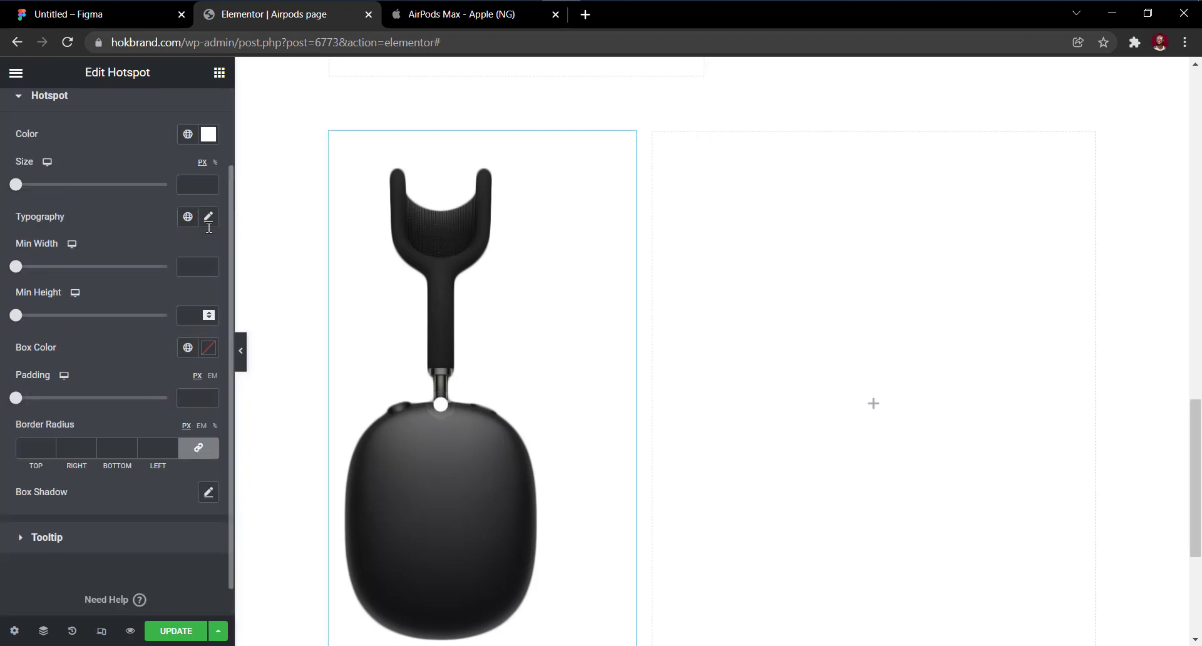
scroll(209, 232, "up", 2)
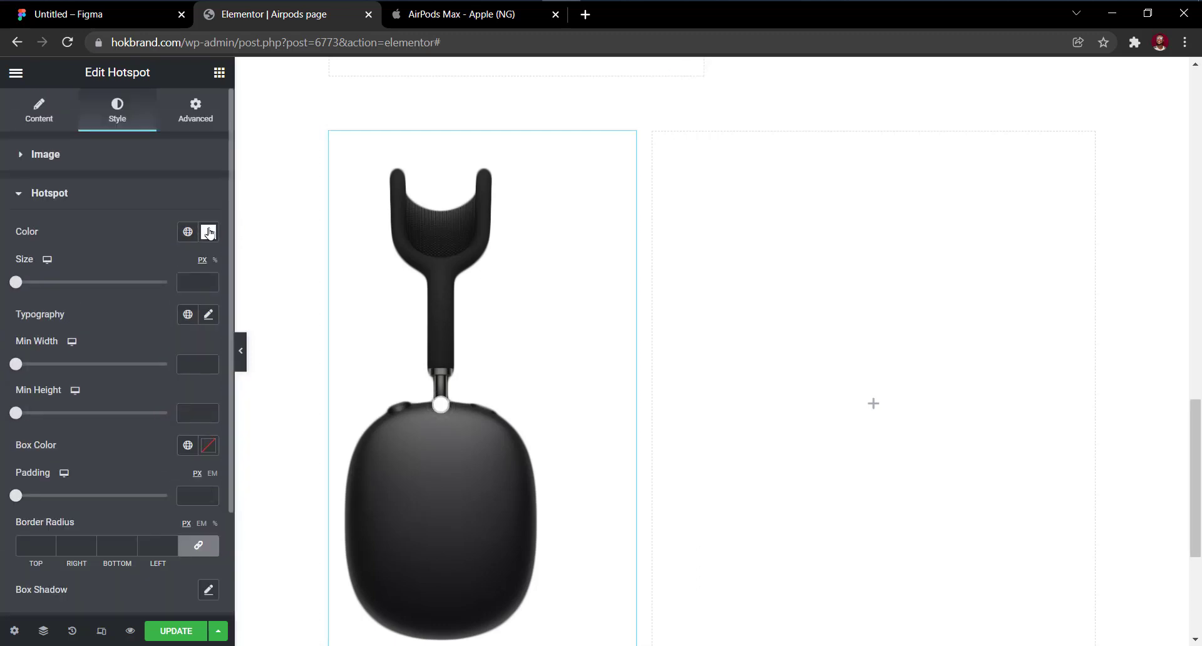
Try the Soft Beat animation on the hotspot marker and switch it back to Expand.
left_click(39, 111)
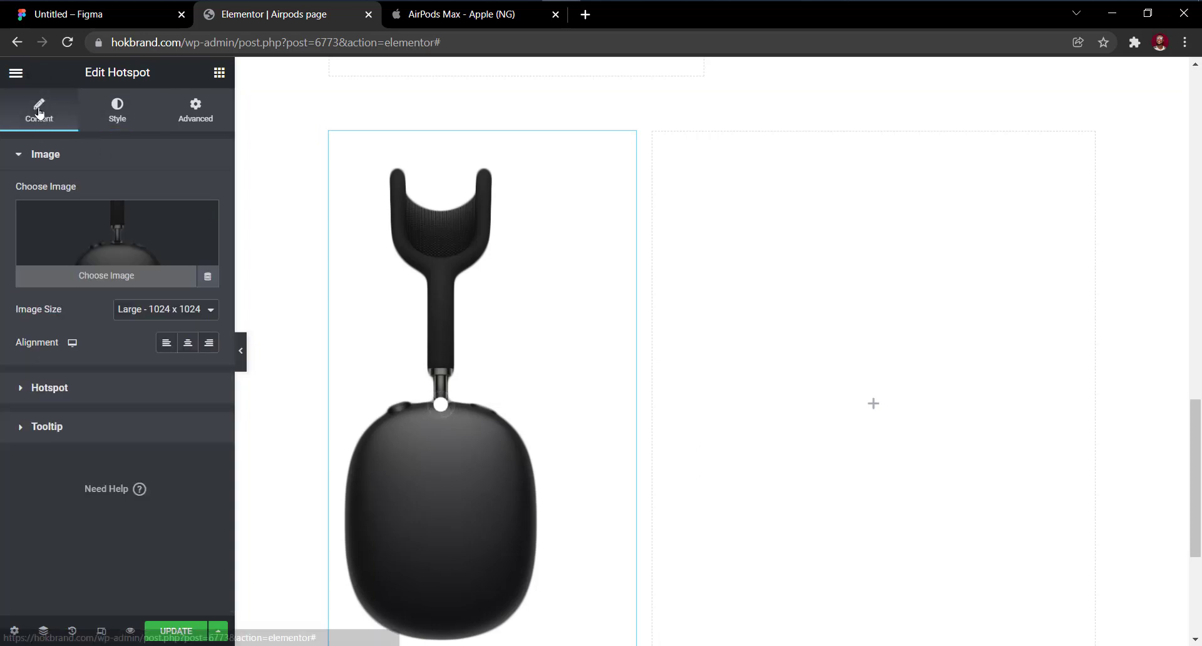
left_click(74, 388)
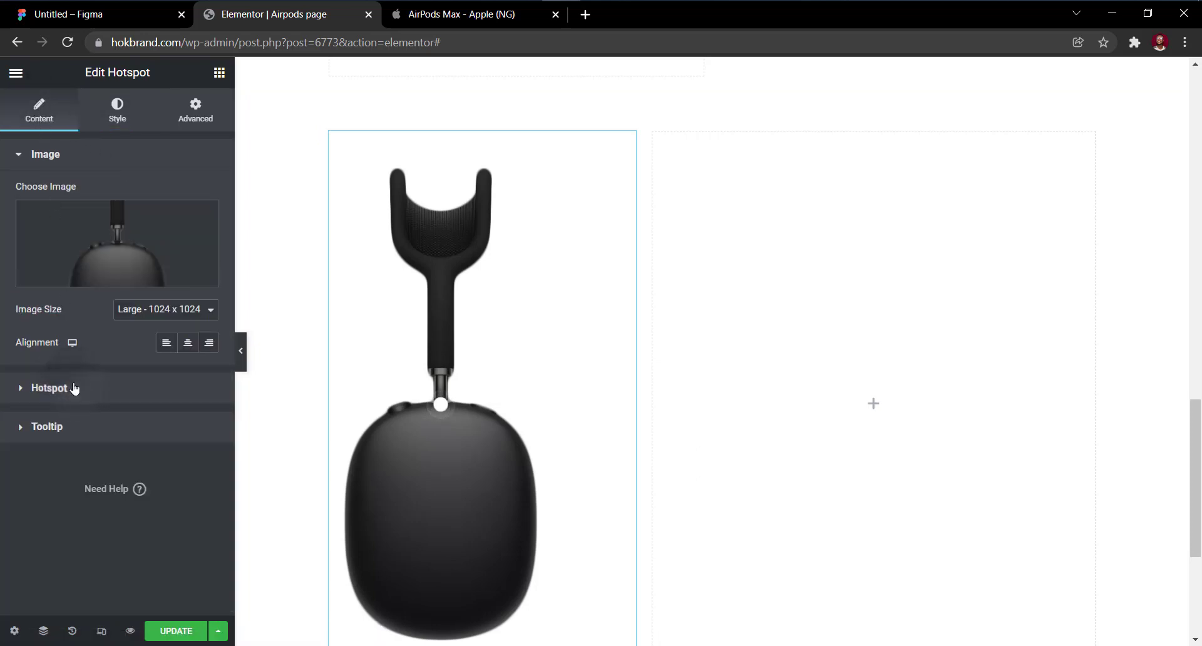
left_click(91, 251)
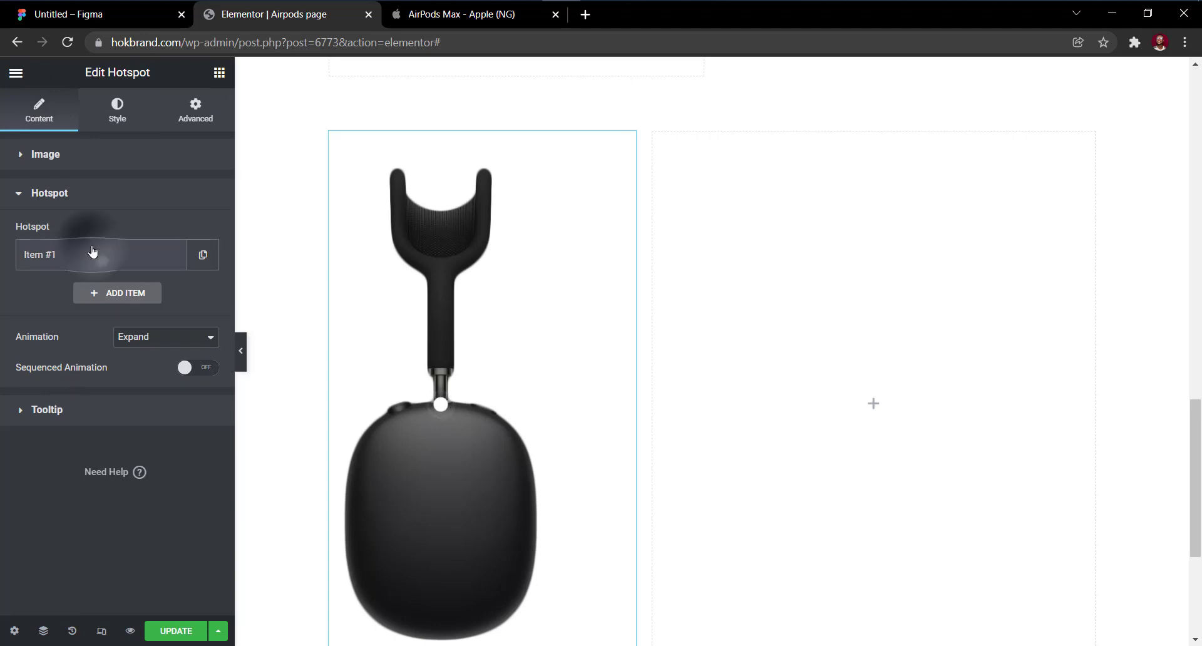
left_click(92, 250)
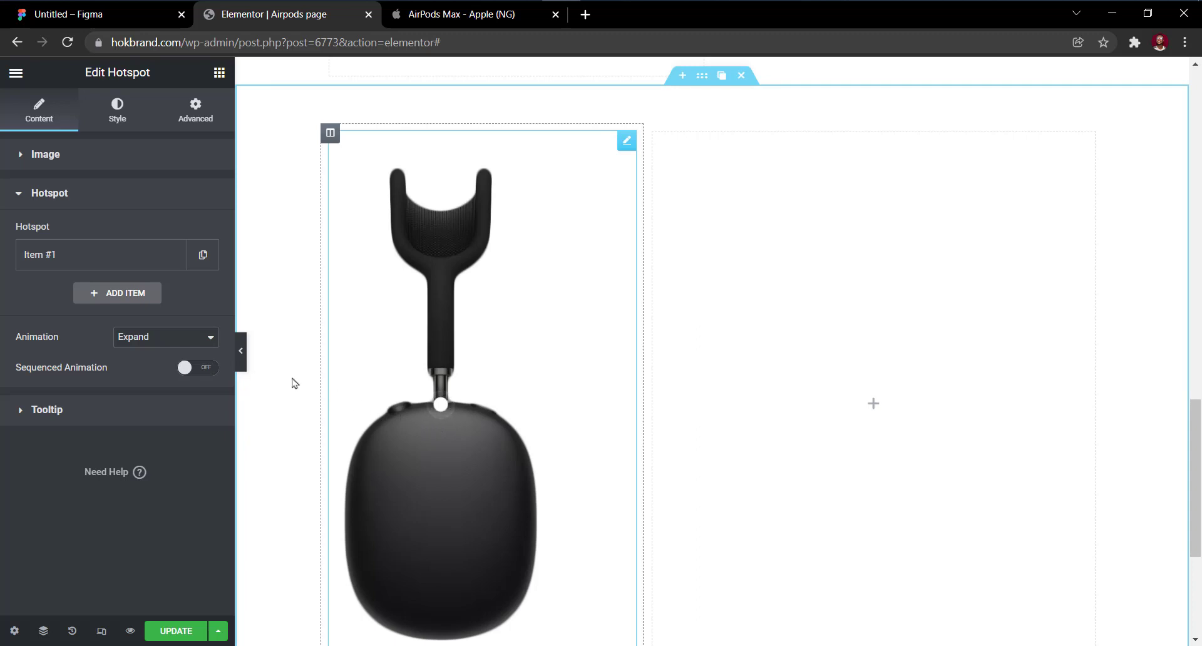
left_click(170, 340)
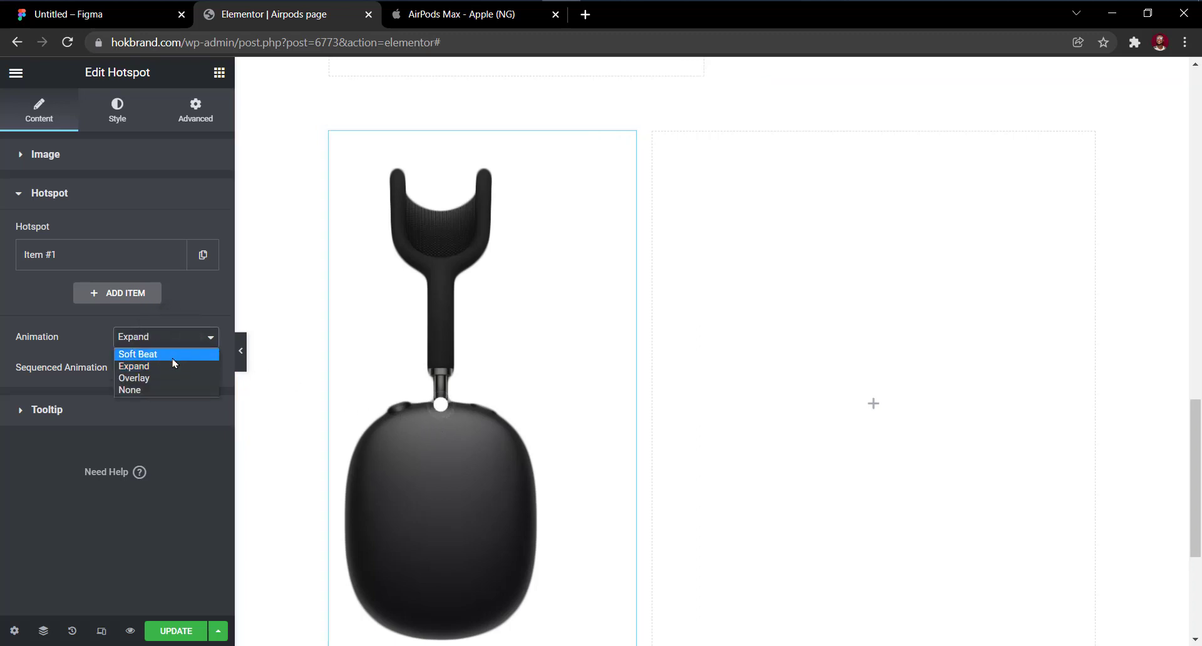
left_click(172, 354)
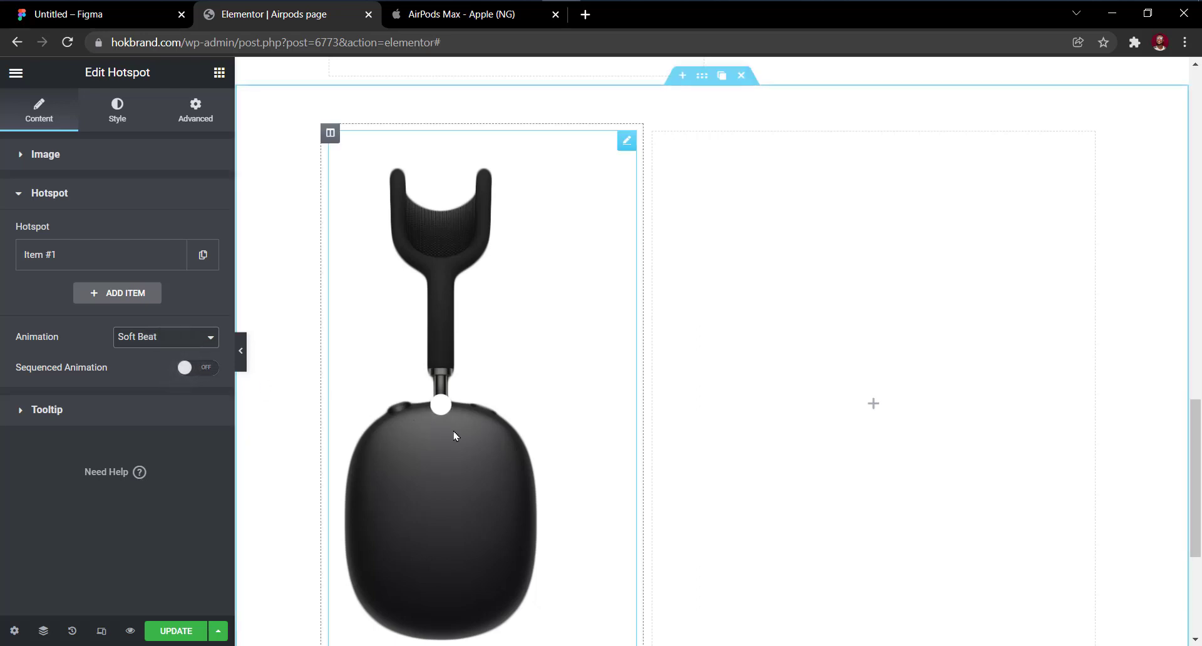
left_click(179, 341)
left_click(178, 356)
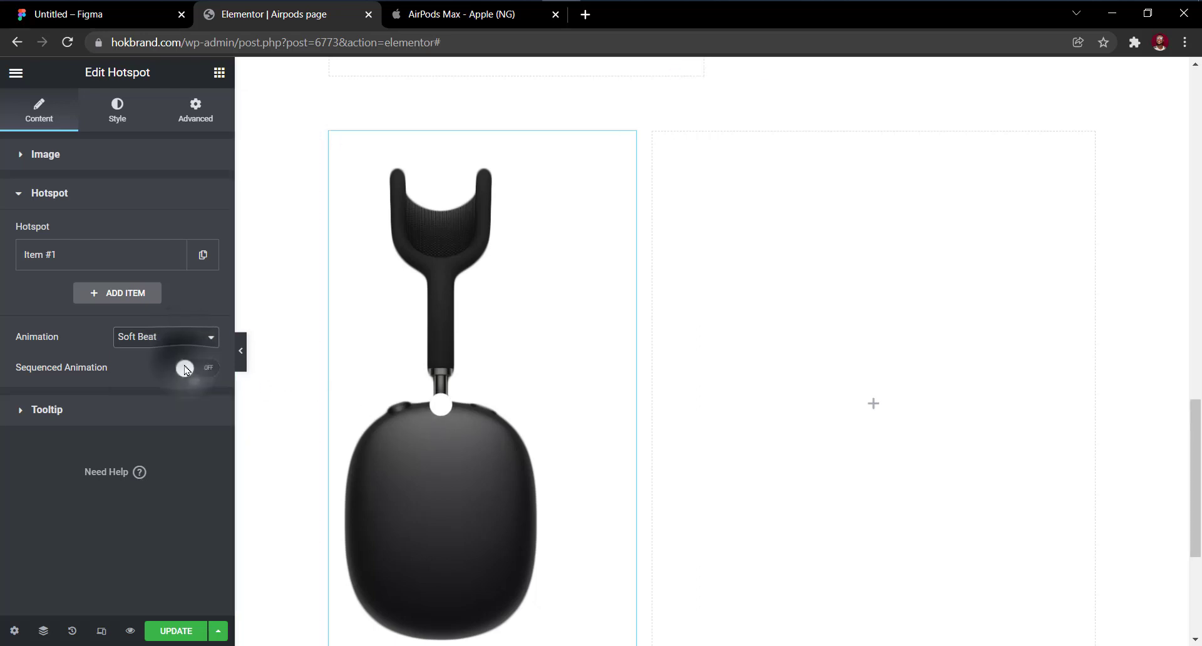
Replace Item #1's tooltip text with the copied Apple page paragraph "The canopy spanning the headband is made from a breathable knit mesh, distributing weight to reduce on-head pressure.".
left_click(137, 256)
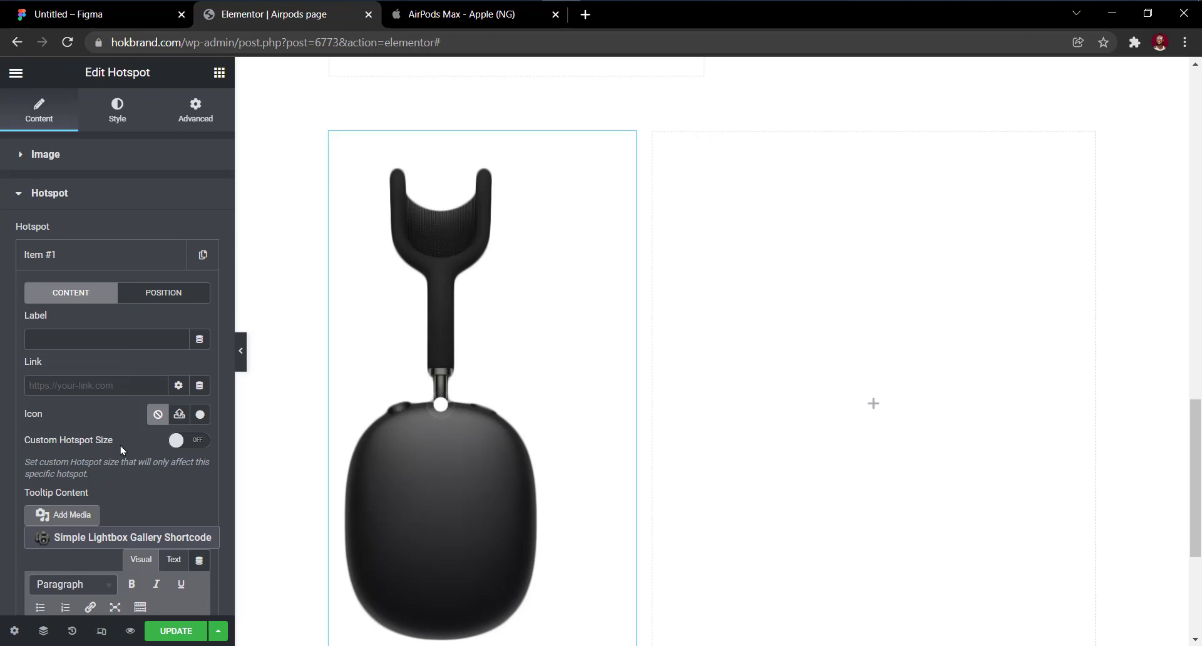
scroll(122, 449, "down", 3)
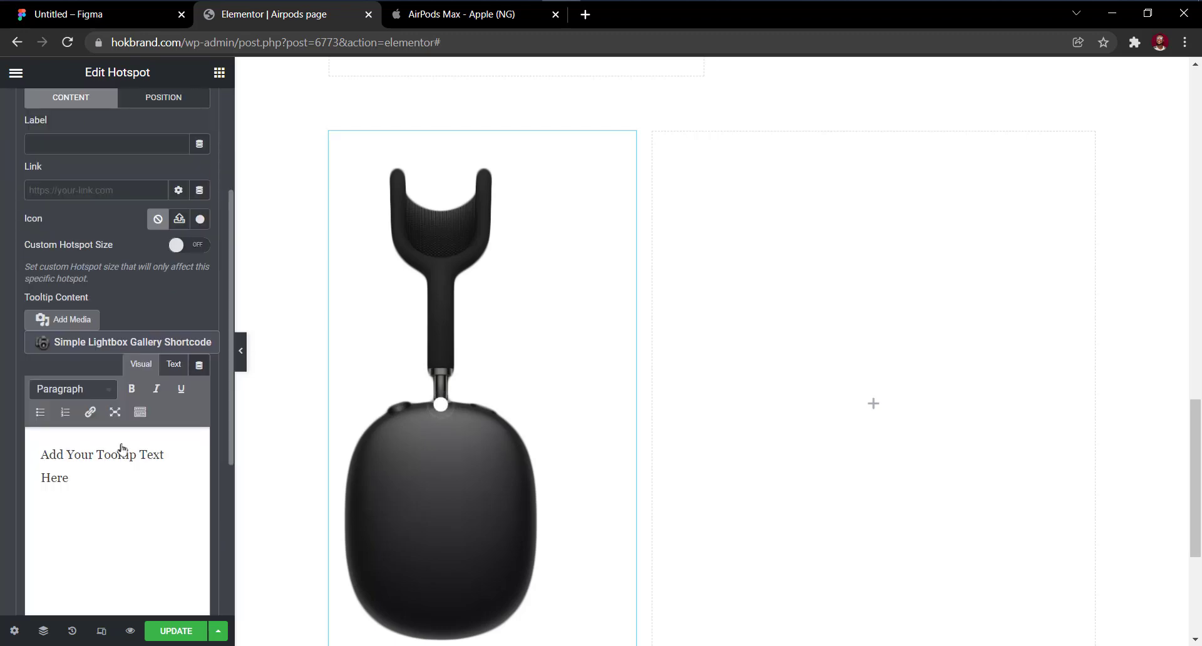
left_click(464, 14)
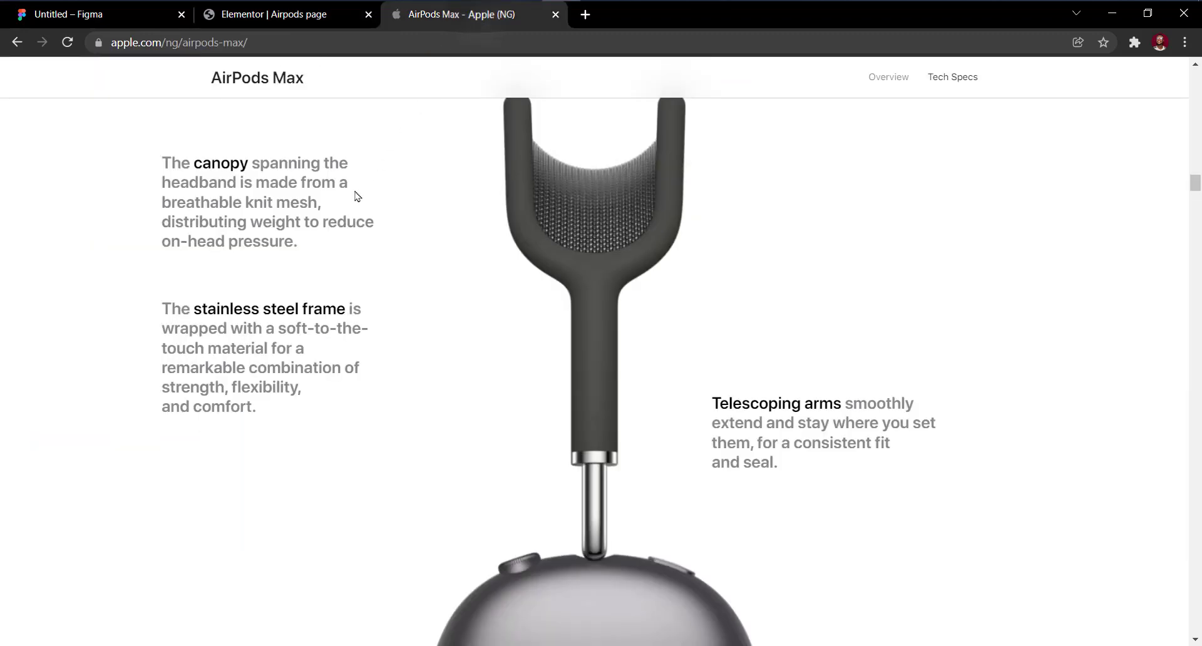
left_click_drag(318, 252, 164, 164)
key("ctrl+c")
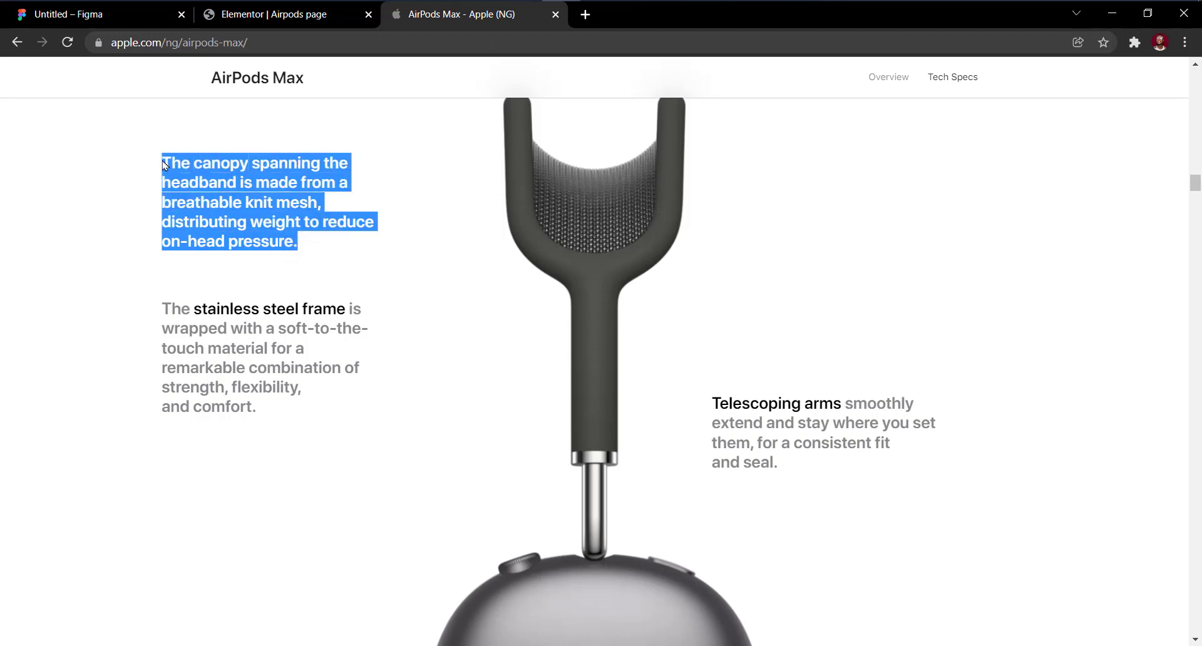
left_click(262, 17)
left_click(113, 482)
key("ctrl+a")
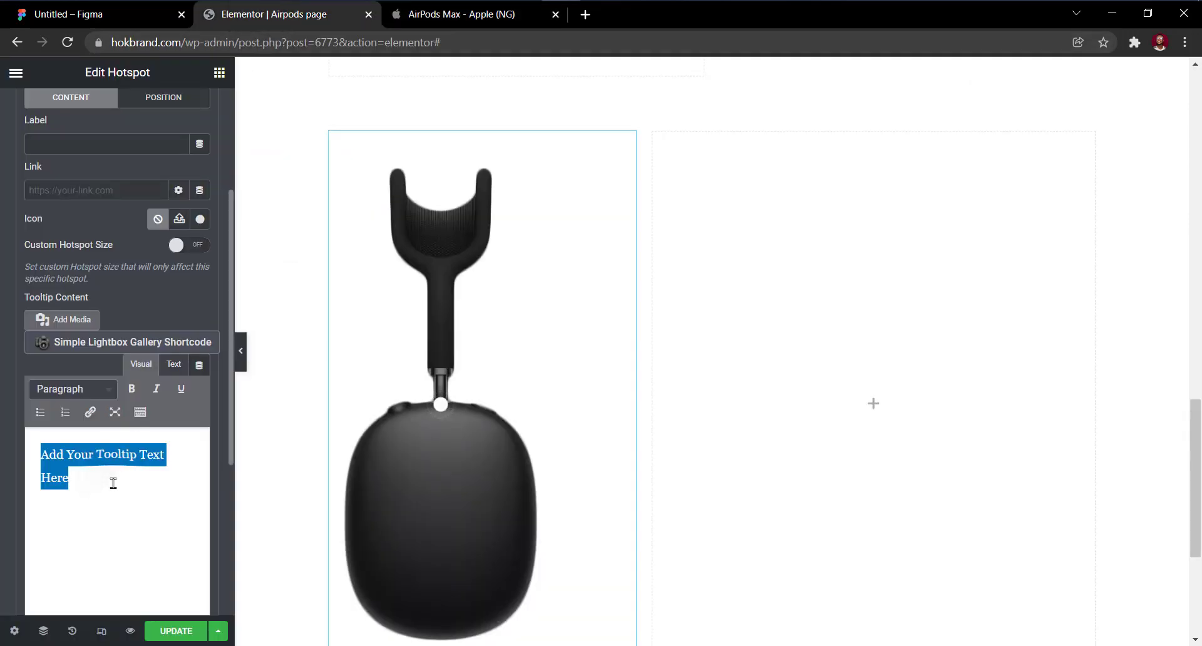
key("ctrl+v")
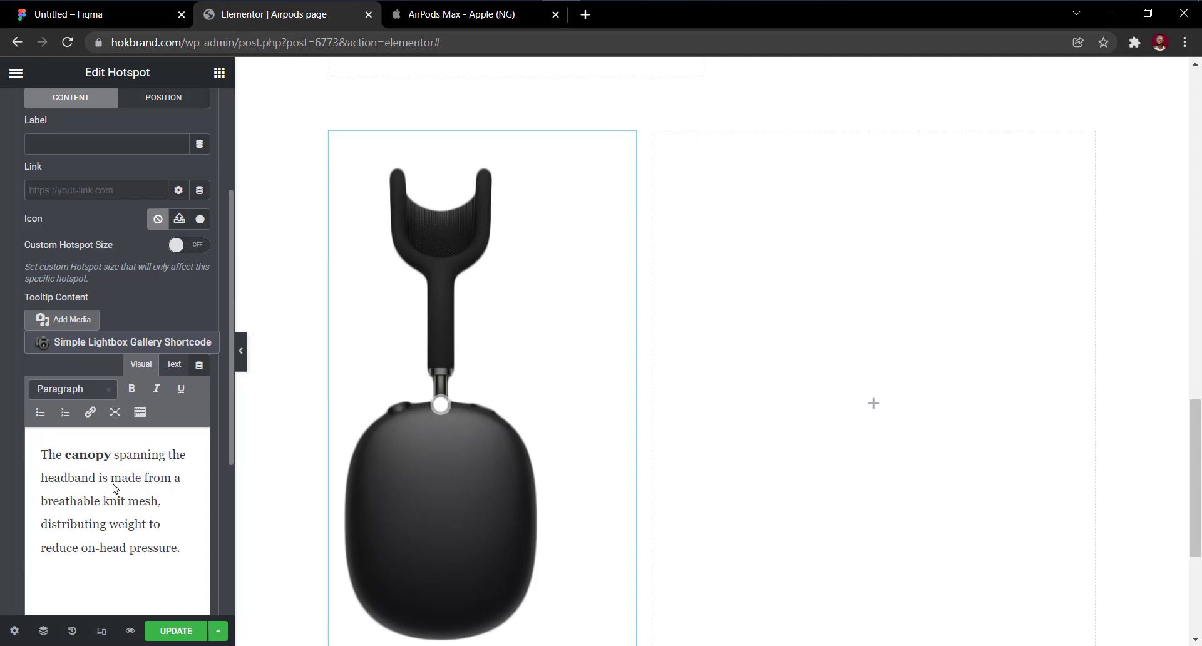
Set Item #1's vertical offset to 17 so the hotspot marker sits on the headphone's canopy.
scroll(114, 482, "up", 2)
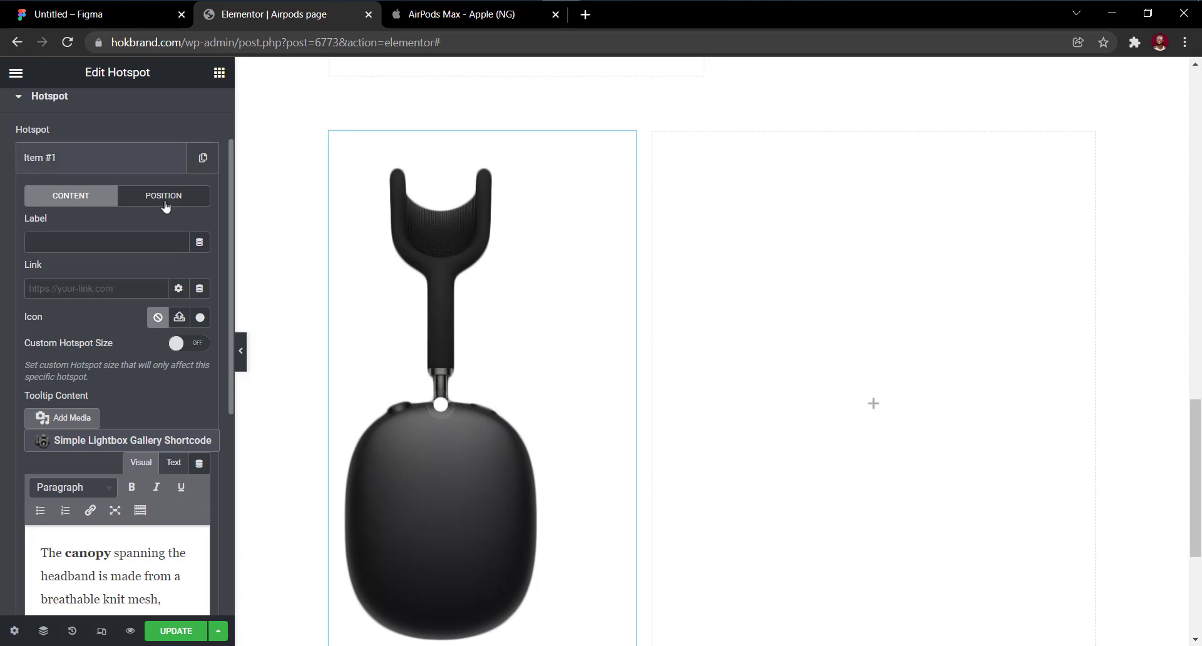
left_click(194, 199)
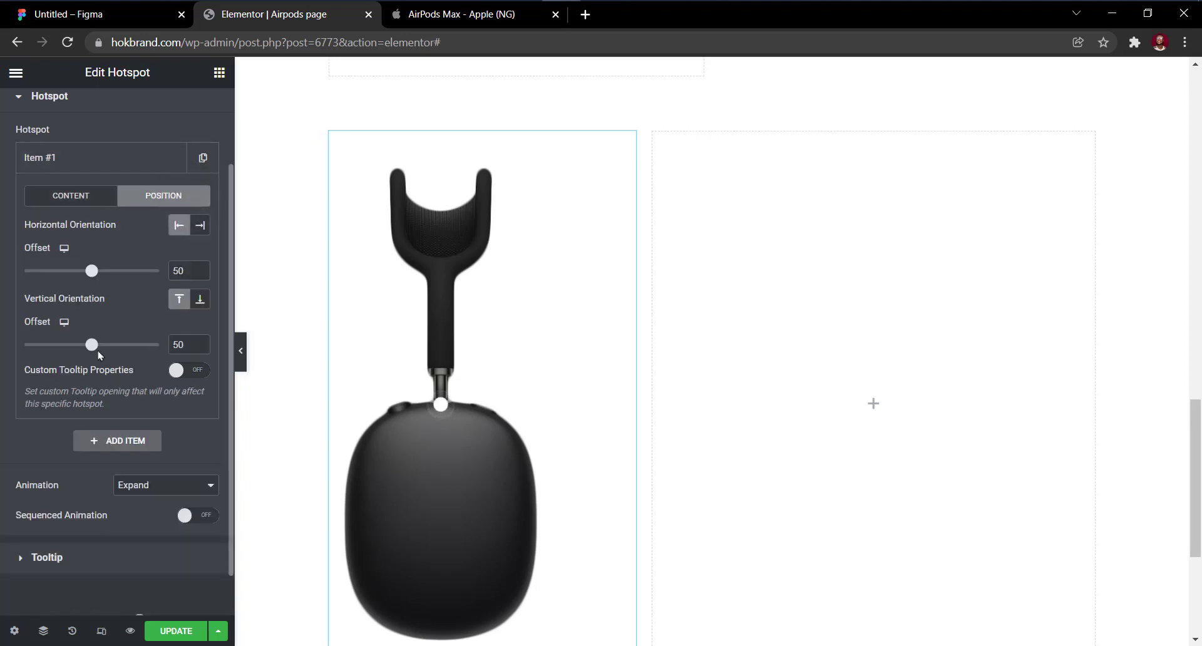
left_click_drag(92, 349, 48, 343)
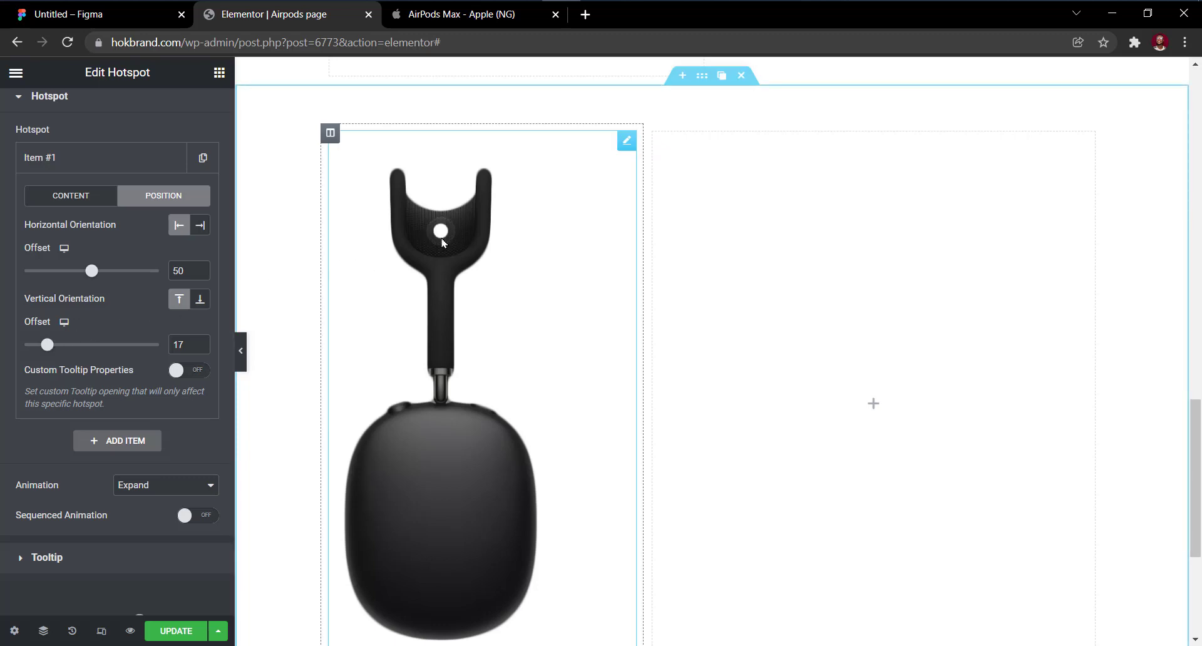
Set the hotspot tooltip's trigger to Hover and try it on the canopy marker.
left_click(121, 159)
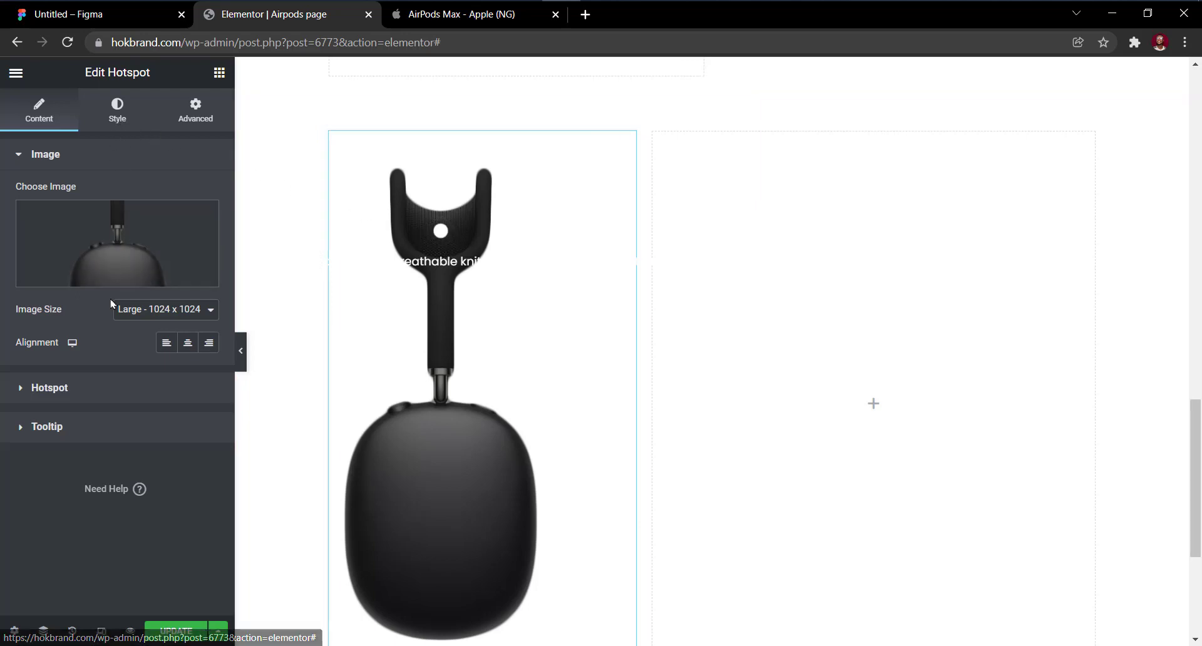
left_click(107, 389)
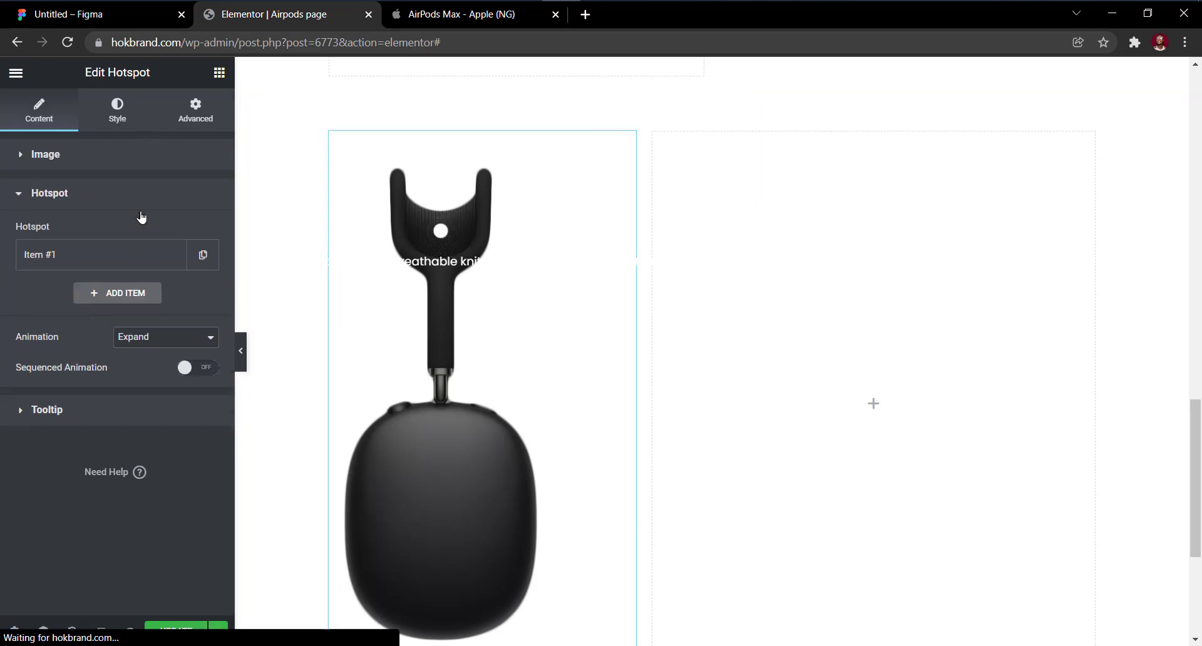
left_click(133, 254)
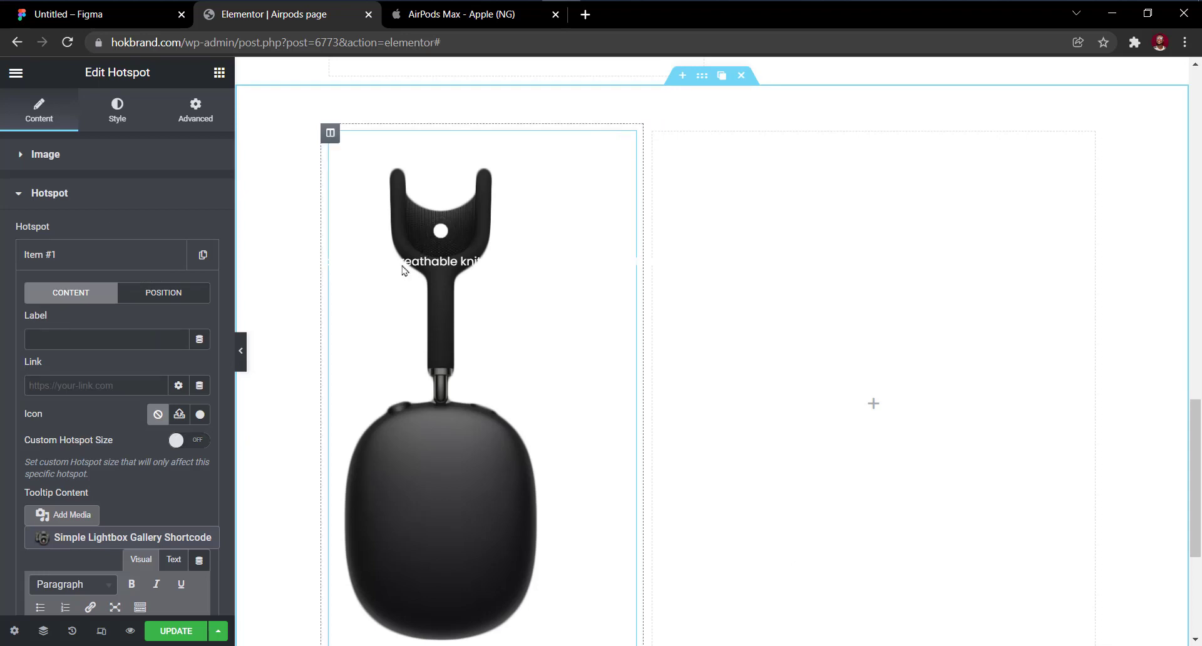
scroll(106, 514, "down", 10)
left_click(106, 513)
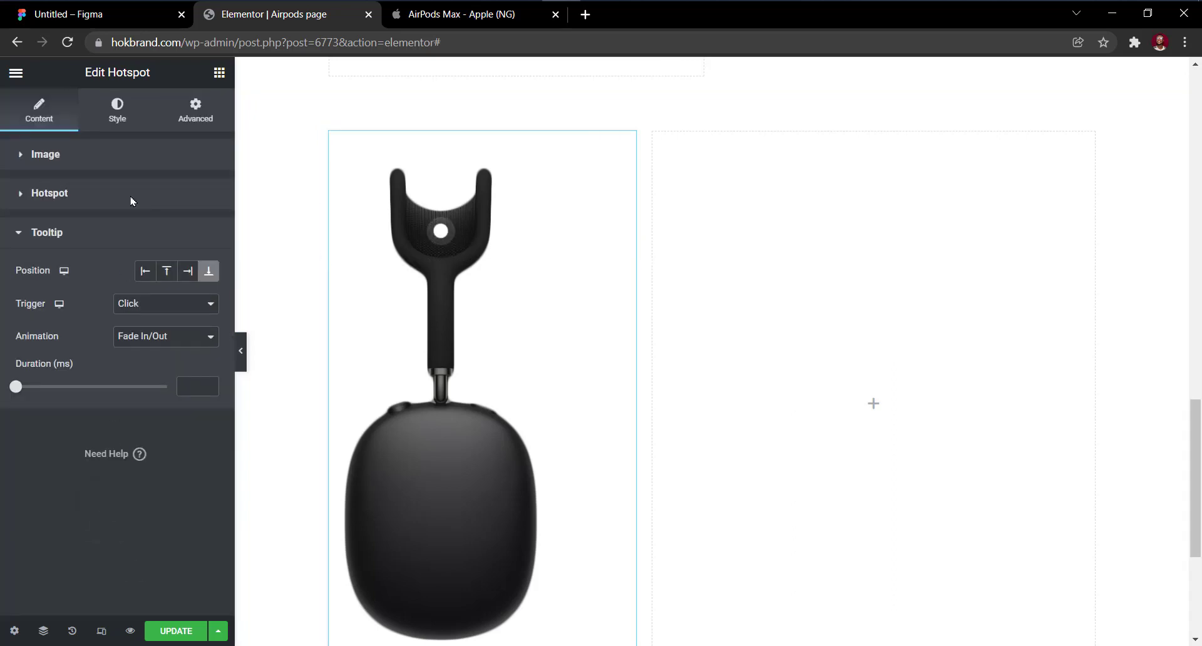
left_click(157, 306)
left_click(161, 321)
mouse_move(436, 244)
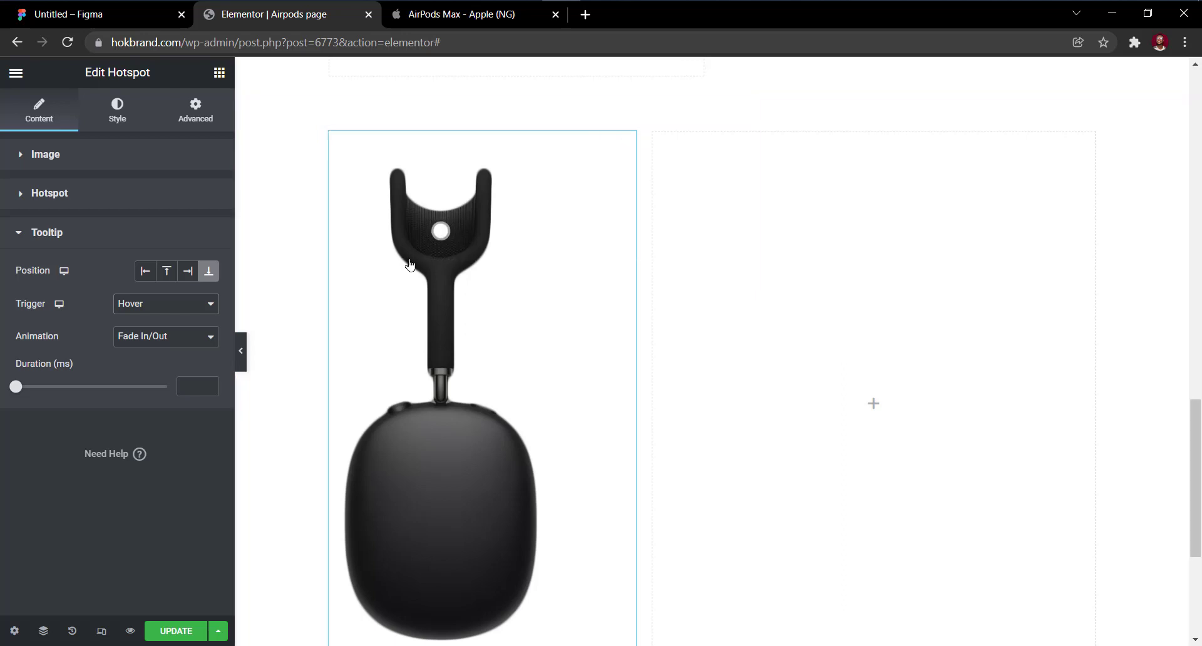
Set the hotspot tooltip's text color to white, #FFFFFF.
left_click(118, 120)
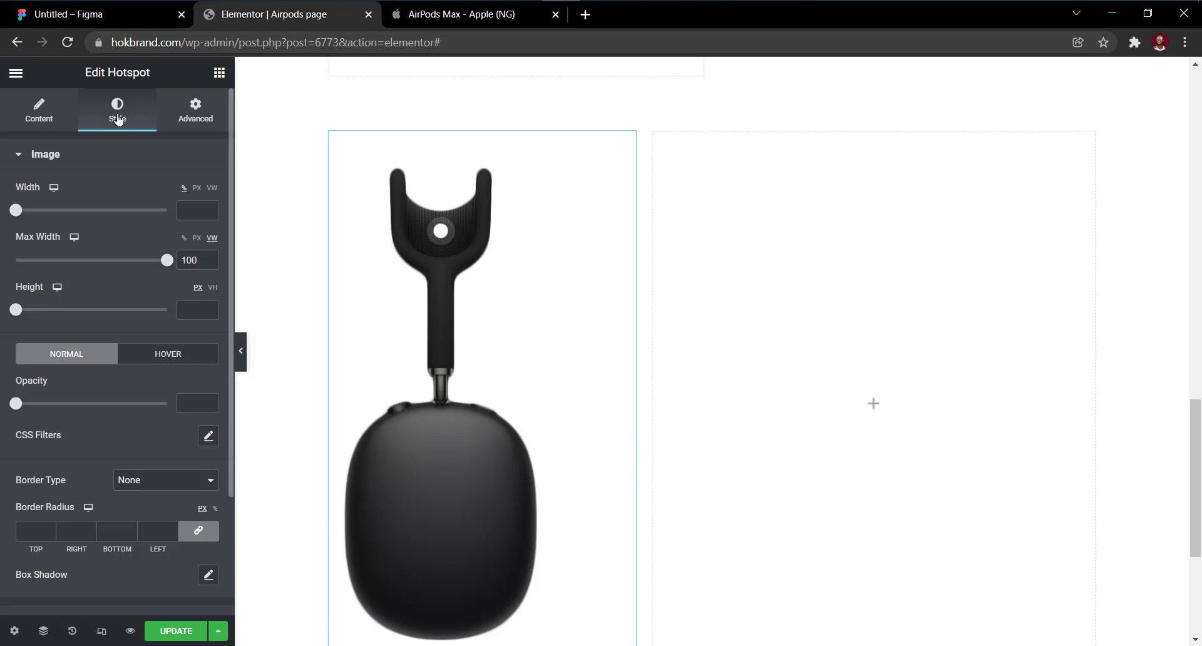
scroll(90, 425, "down", 3)
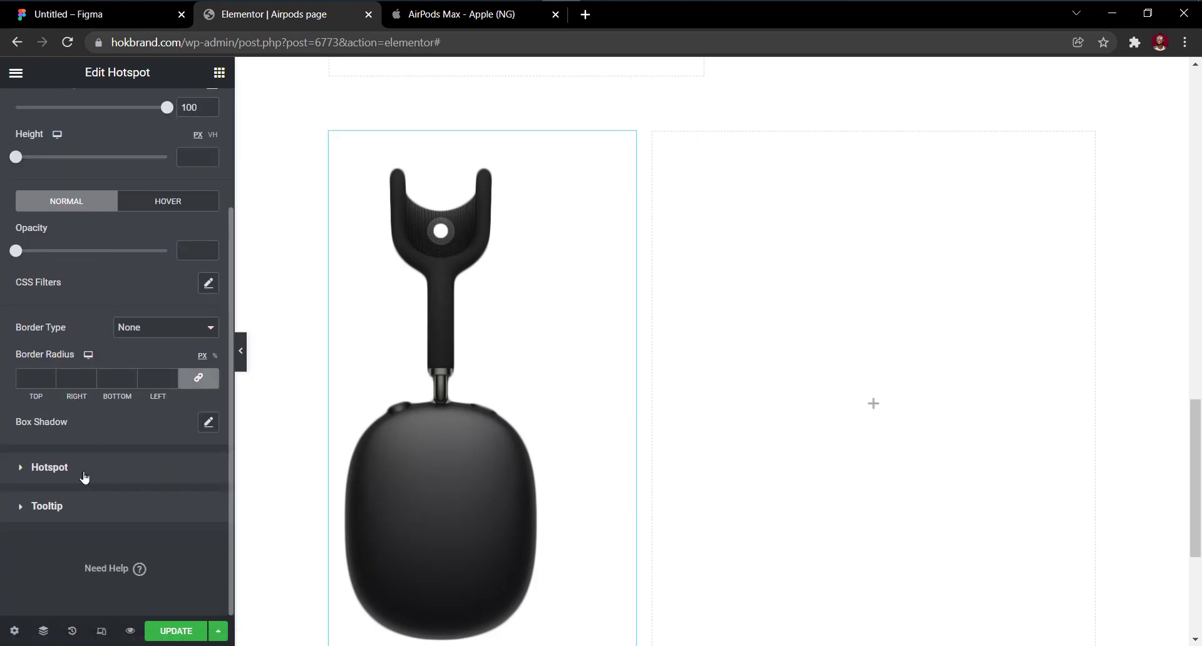
left_click(113, 508)
left_click(113, 508)
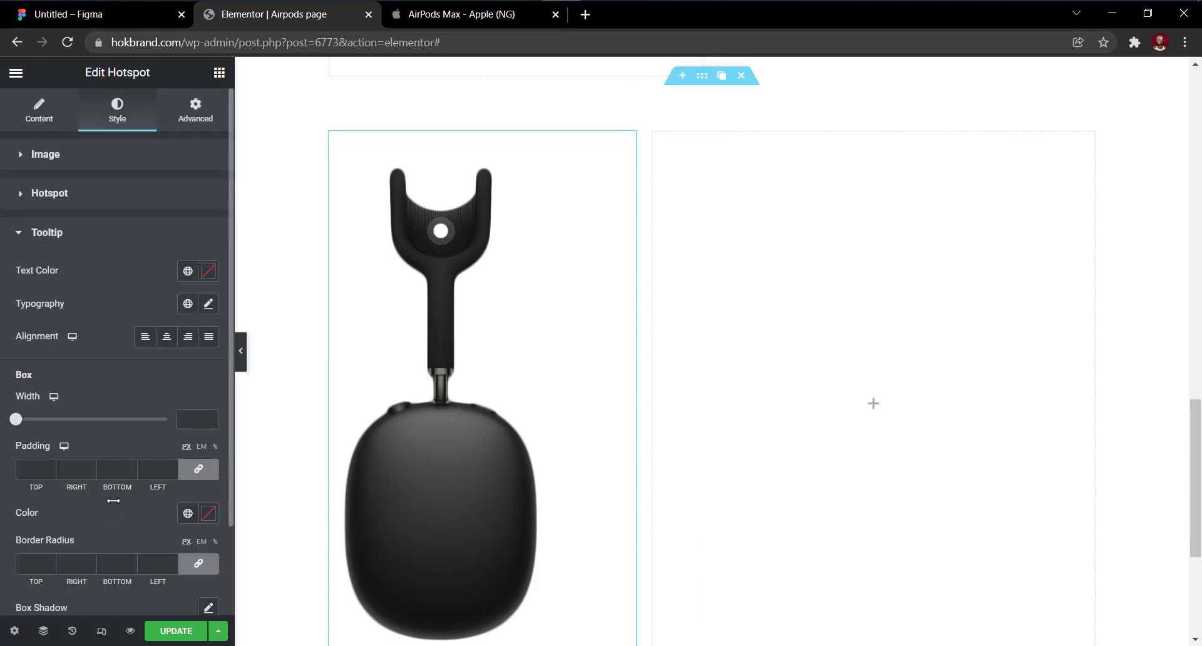
scroll(174, 295, "down", 2)
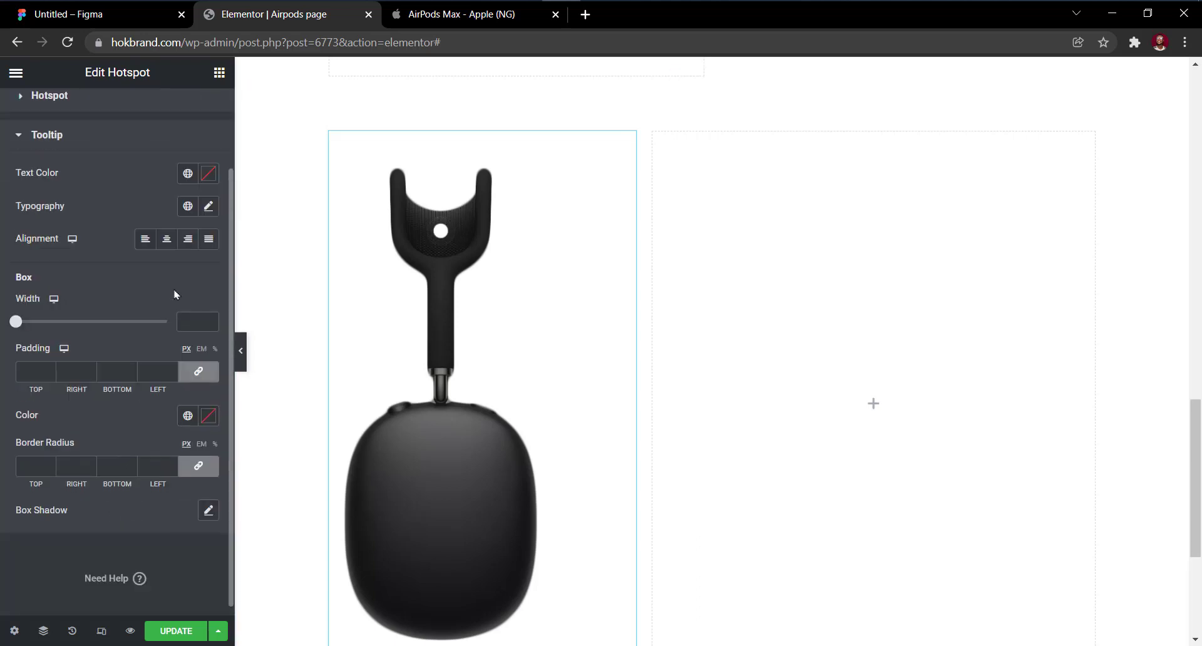
left_click(211, 165)
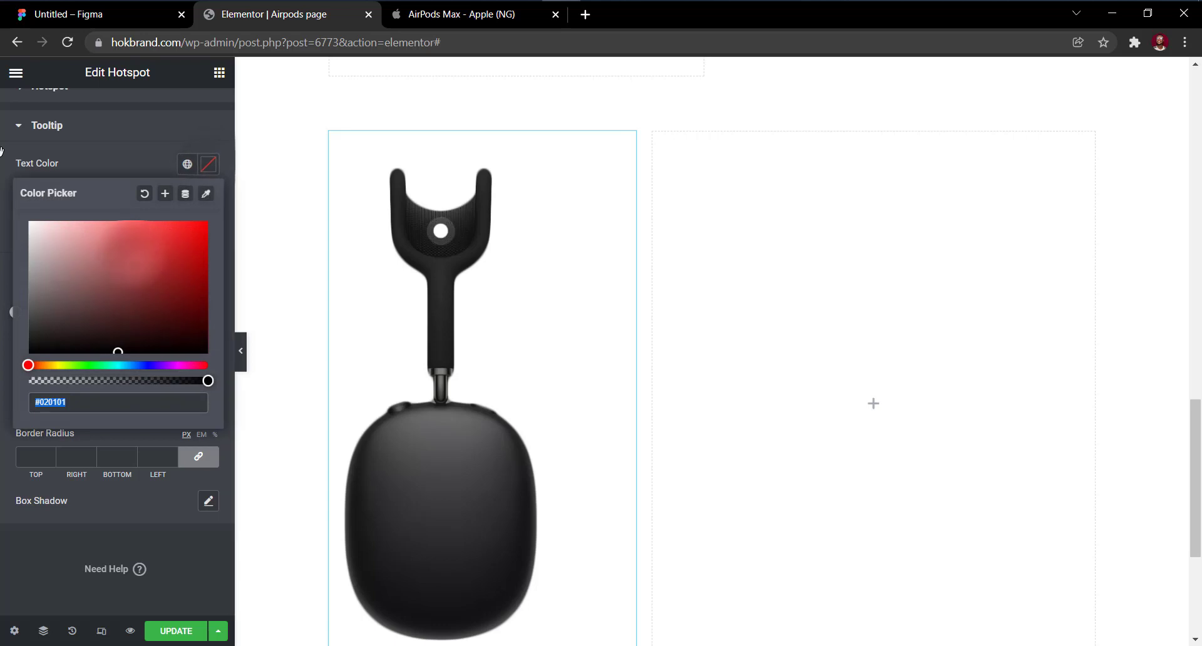
type("#FFFFFF")
left_click(208, 165)
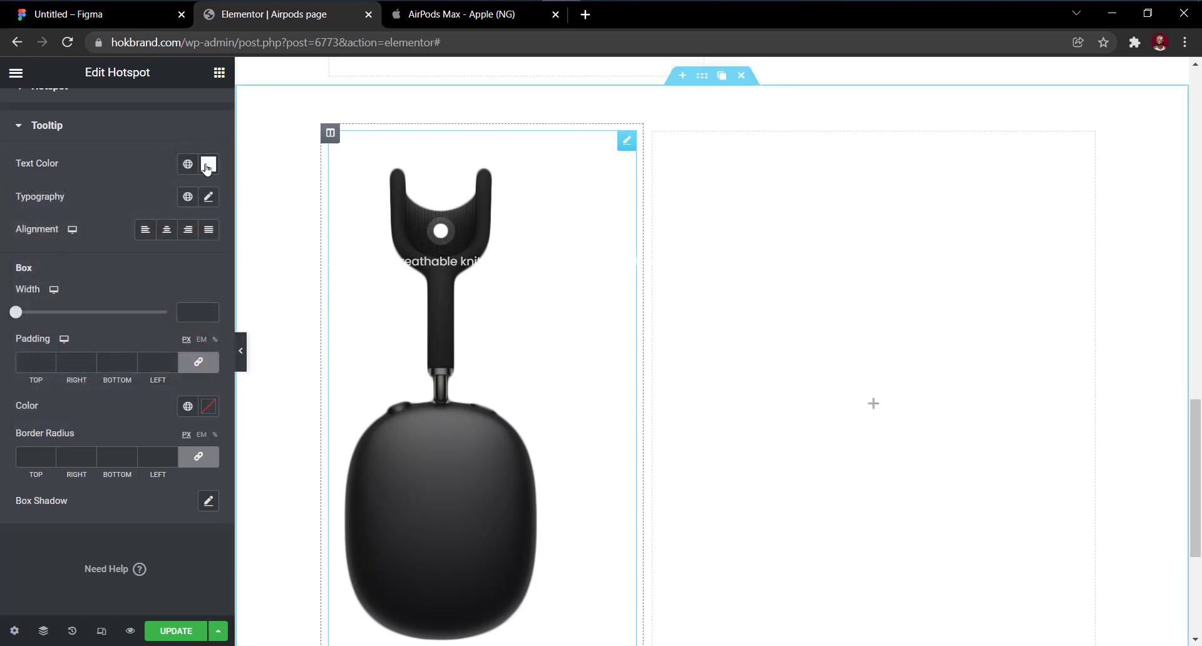
Enter 0f0 as the hex value for the tooltip box's color.
left_click(209, 407)
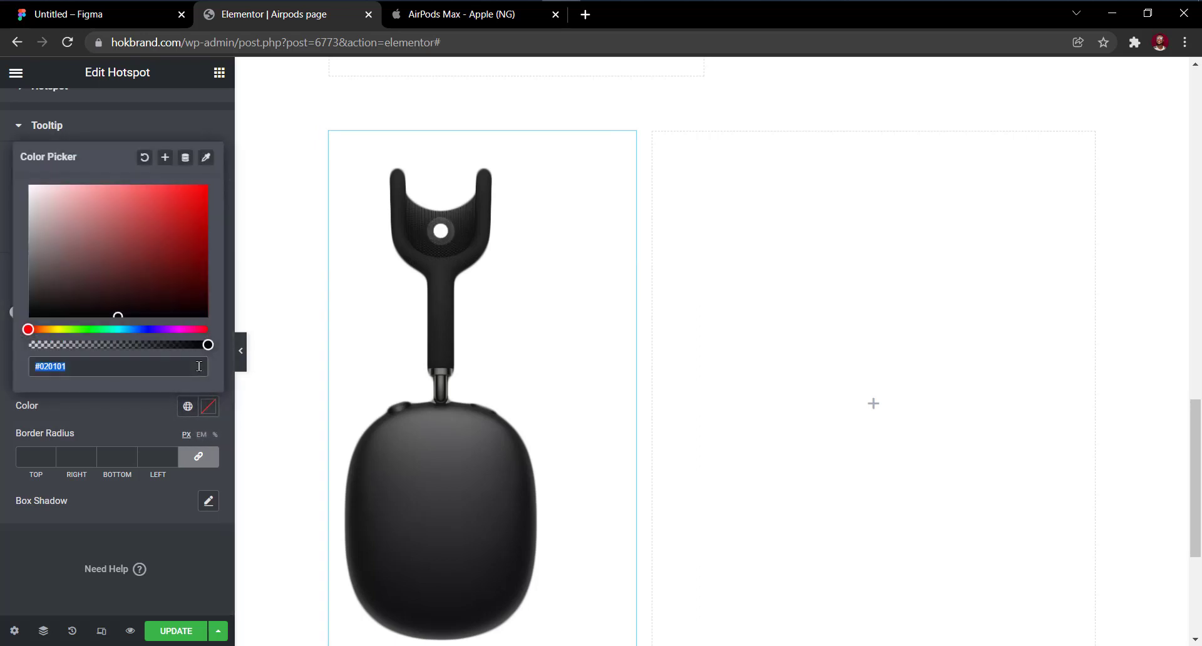
type("0f0")
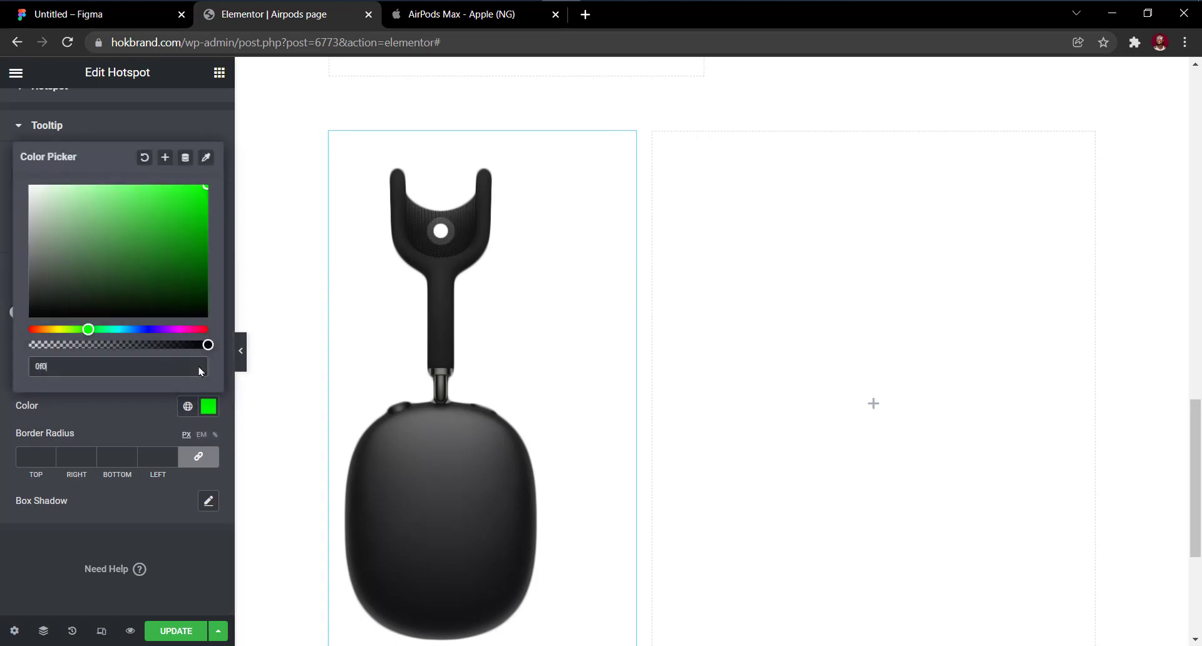
Set the tooltip box color to 0f0f10 and preview the tooltip on the headband hotspot.
type("f10")
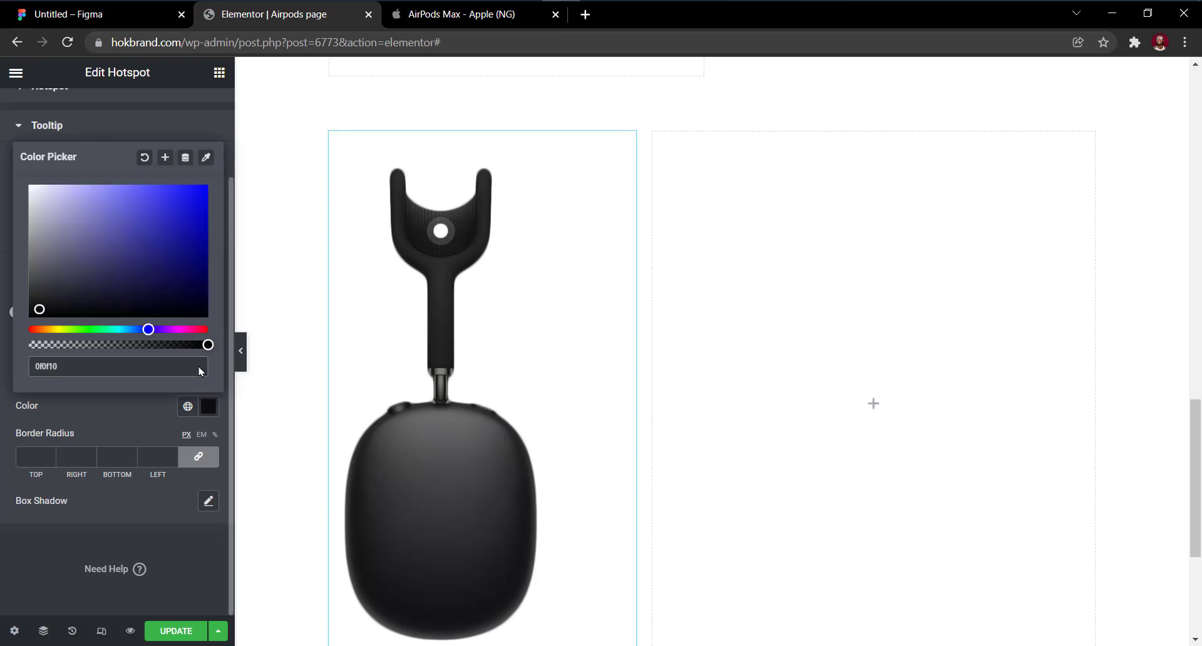
left_click(208, 406)
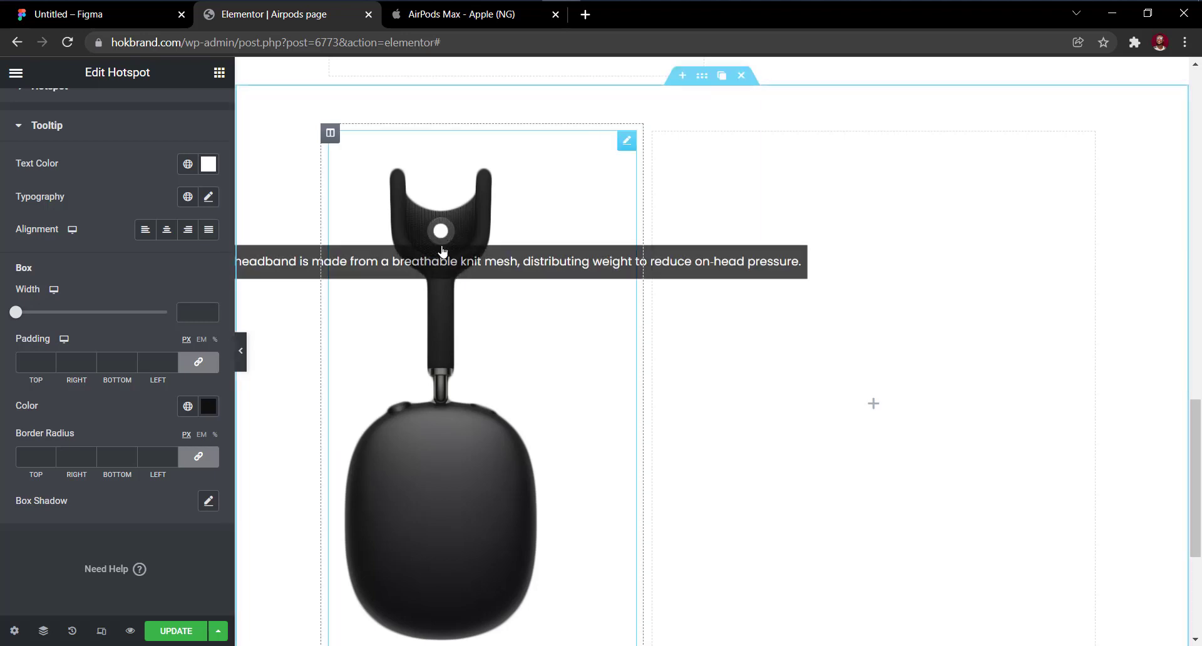
scroll(228, 188, "up", 2)
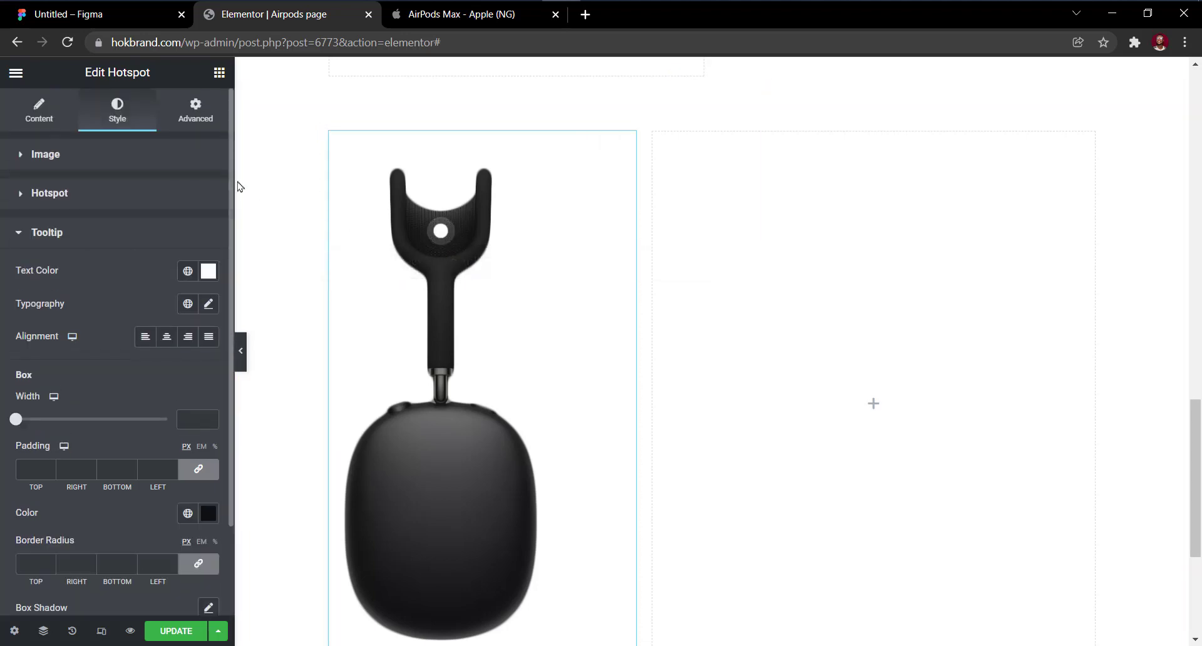
left_click(36, 119)
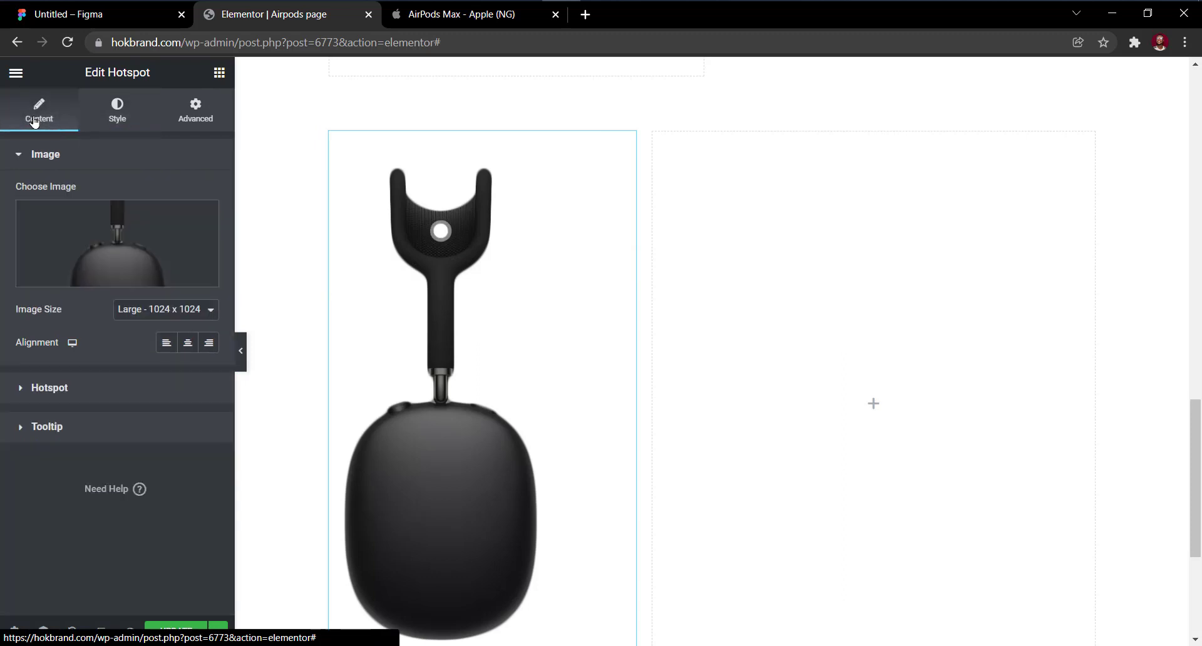
left_click(68, 391)
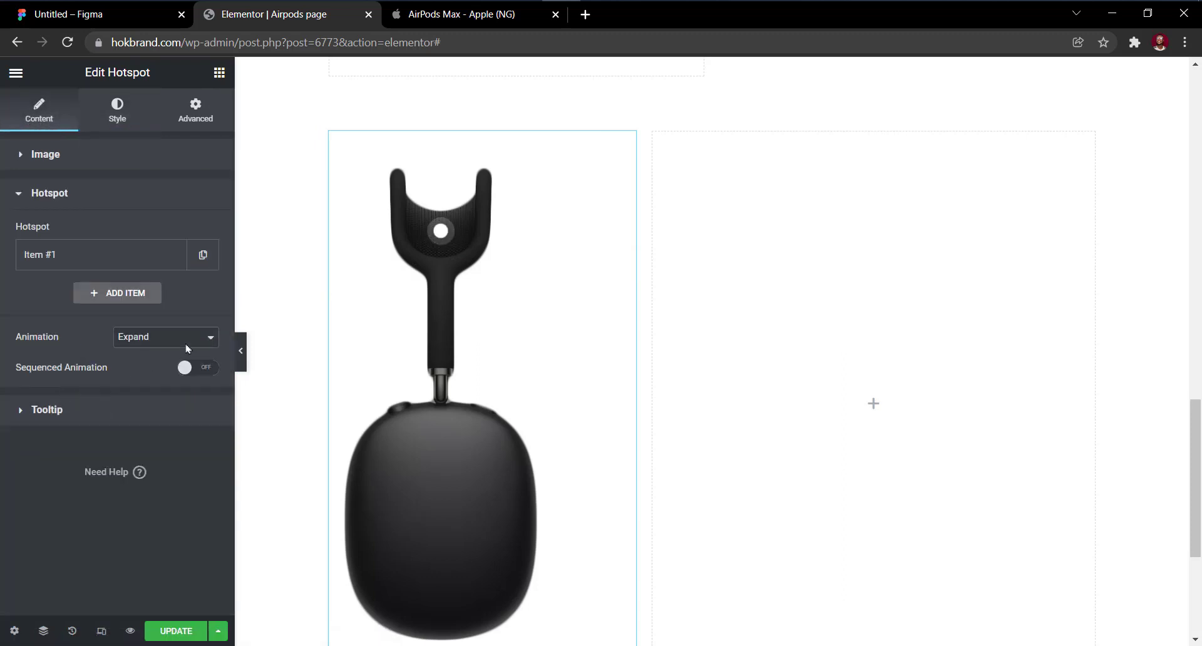
left_click(436, 244)
left_click(436, 244)
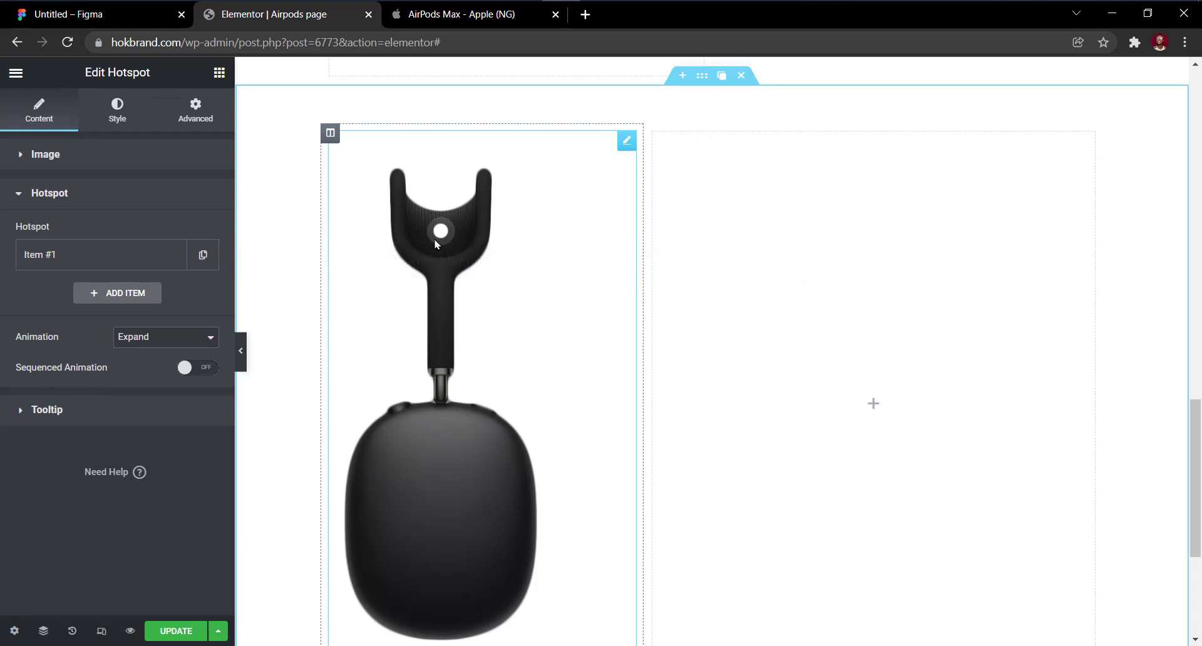
left_click(437, 244)
left_click(436, 244)
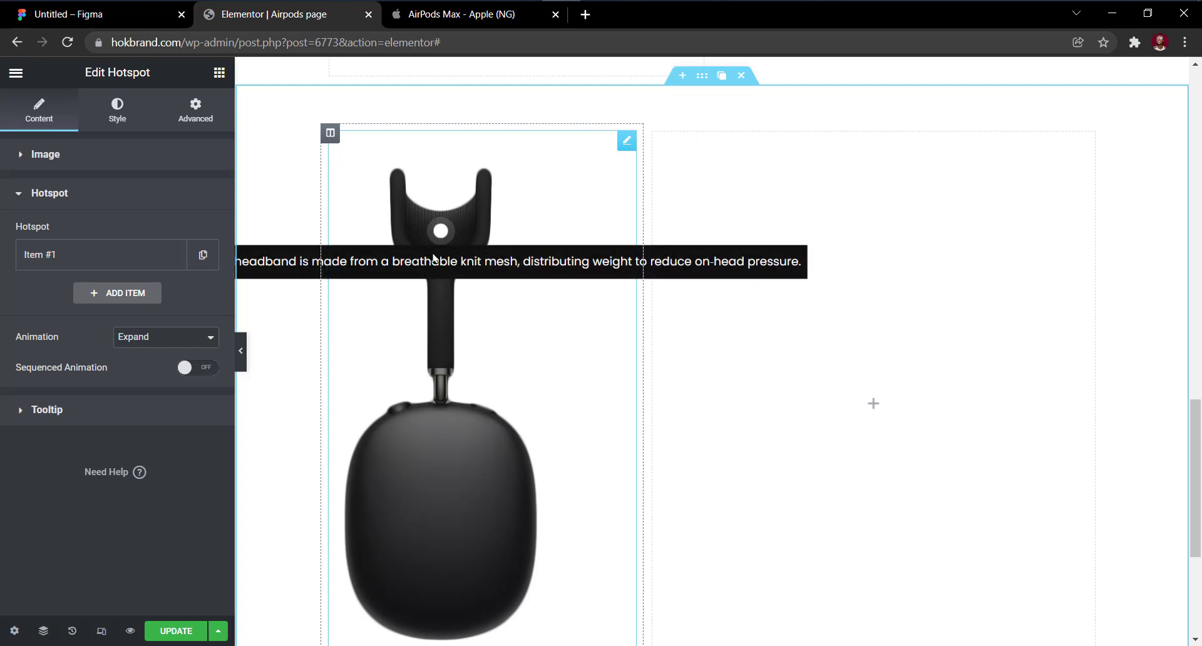
Turn on custom tooltip properties in the position settings of hotspot Item #1.
left_click(62, 255)
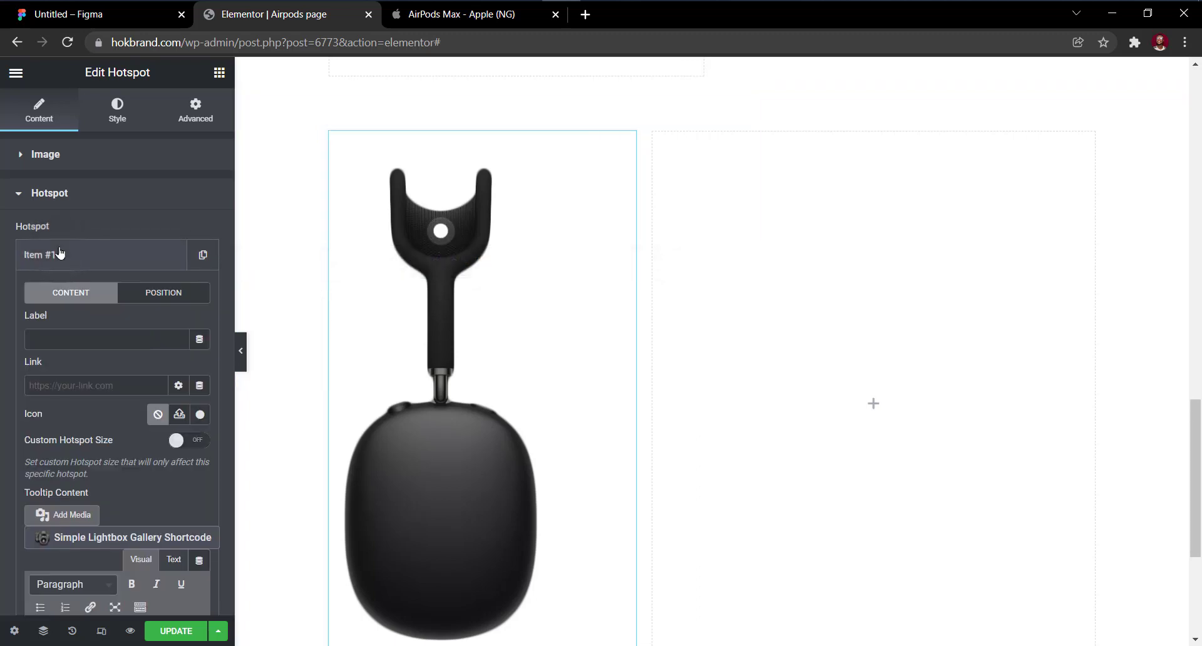
left_click(176, 294)
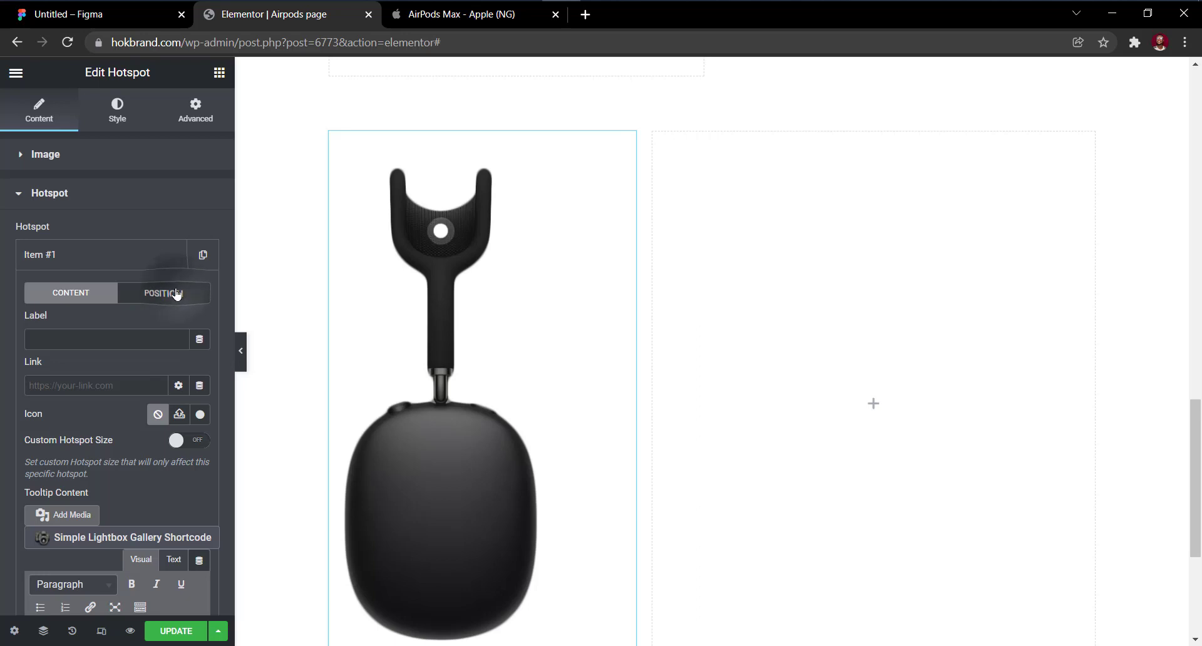
scroll(178, 294, "down", 3)
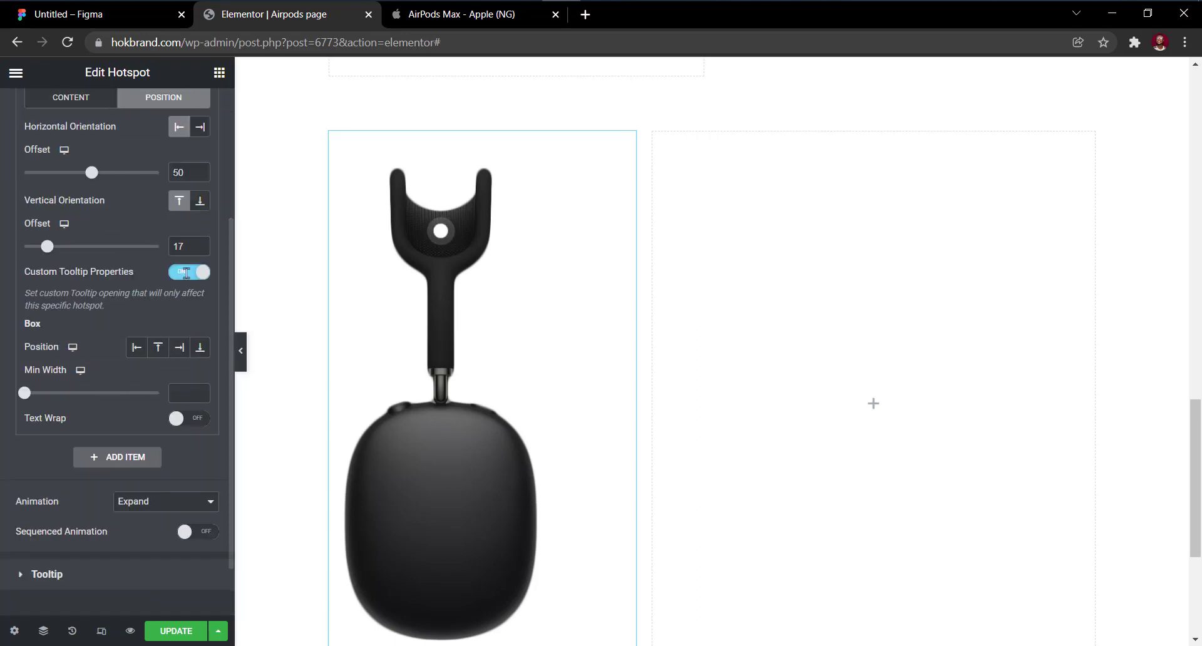
left_click(186, 274)
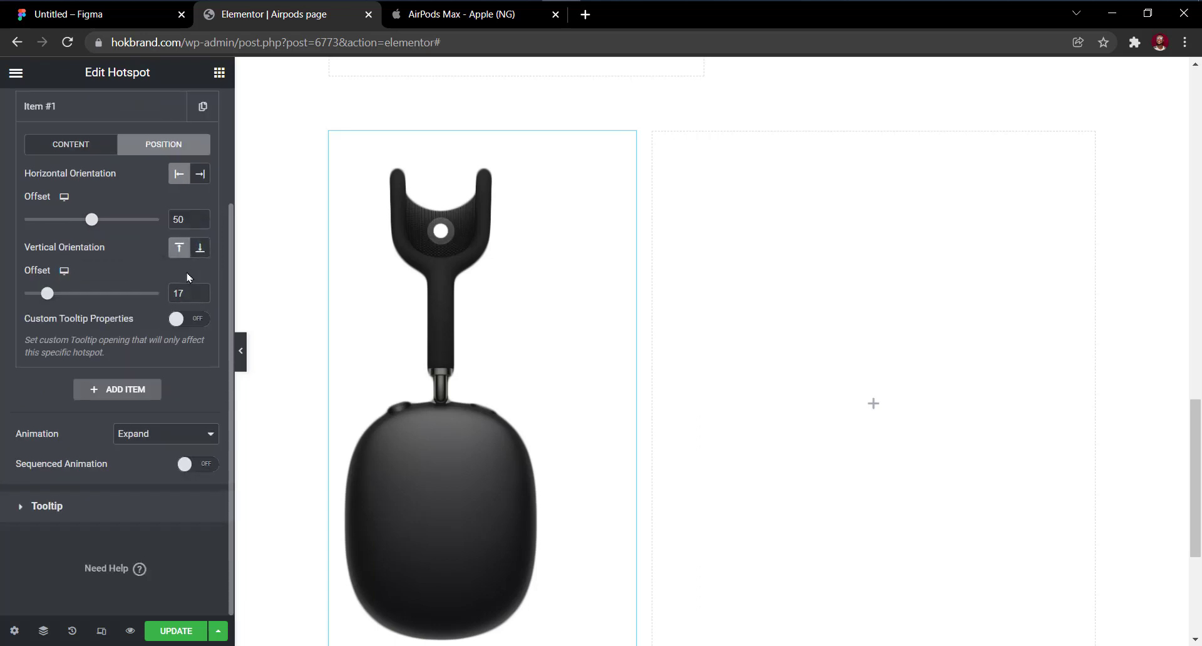
left_click(188, 323)
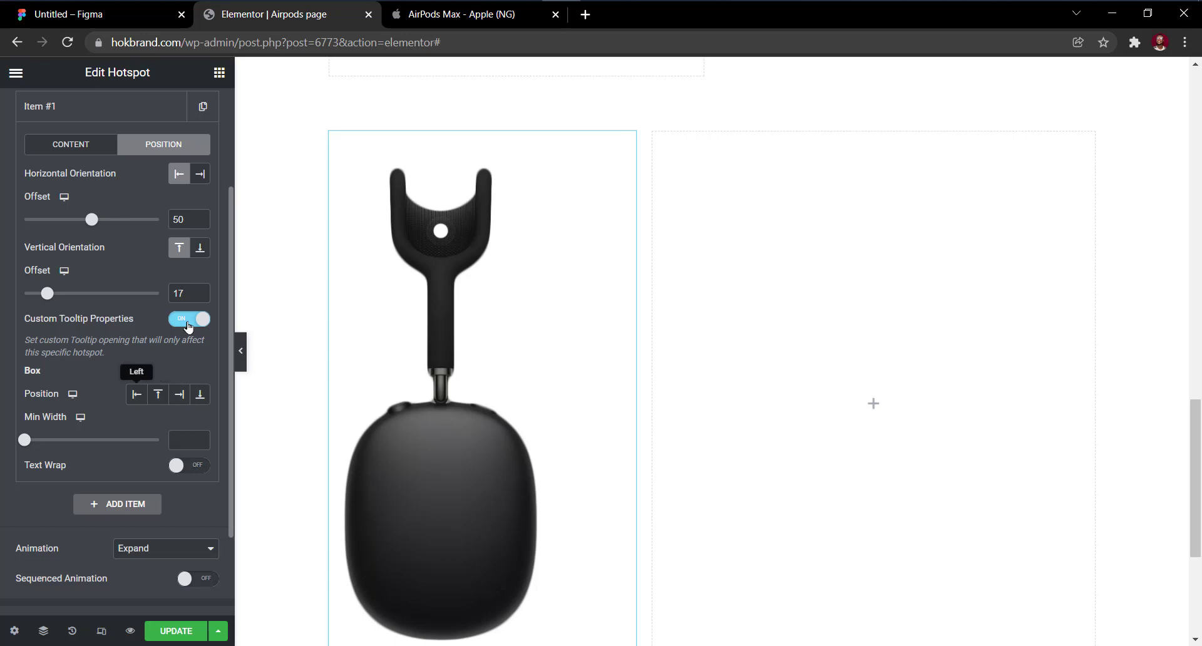
left_click(442, 234)
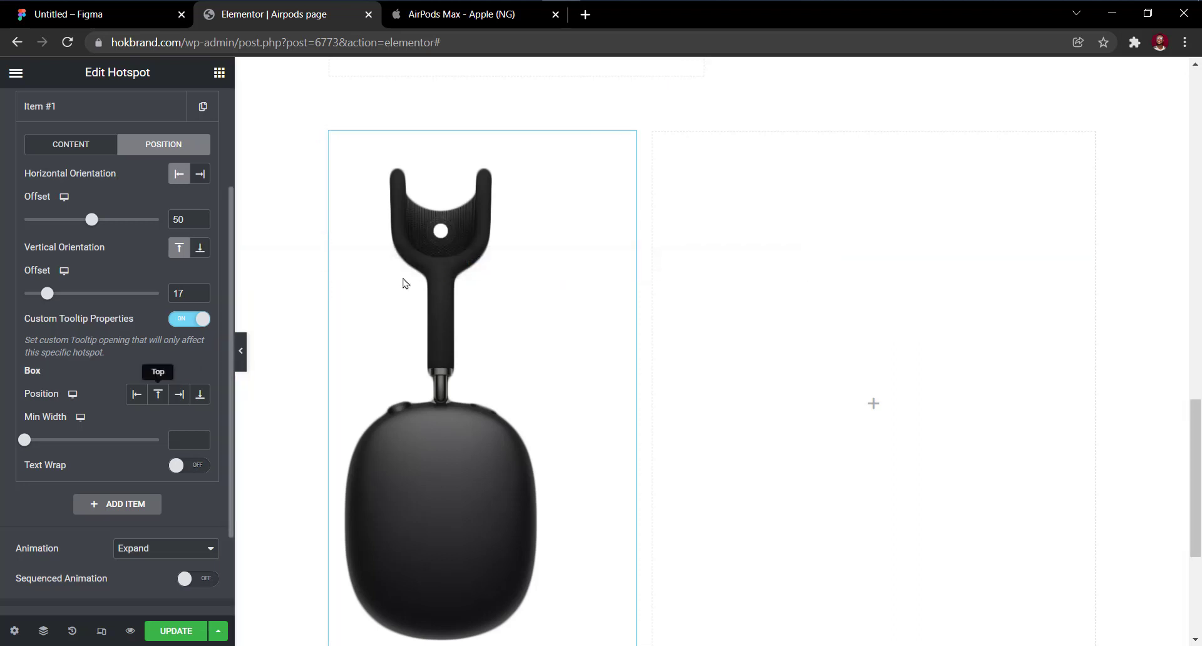
Try the Left and Right tooltip box positions for Item #1, settling on Top and checking it on the hotspot.
left_click(140, 399)
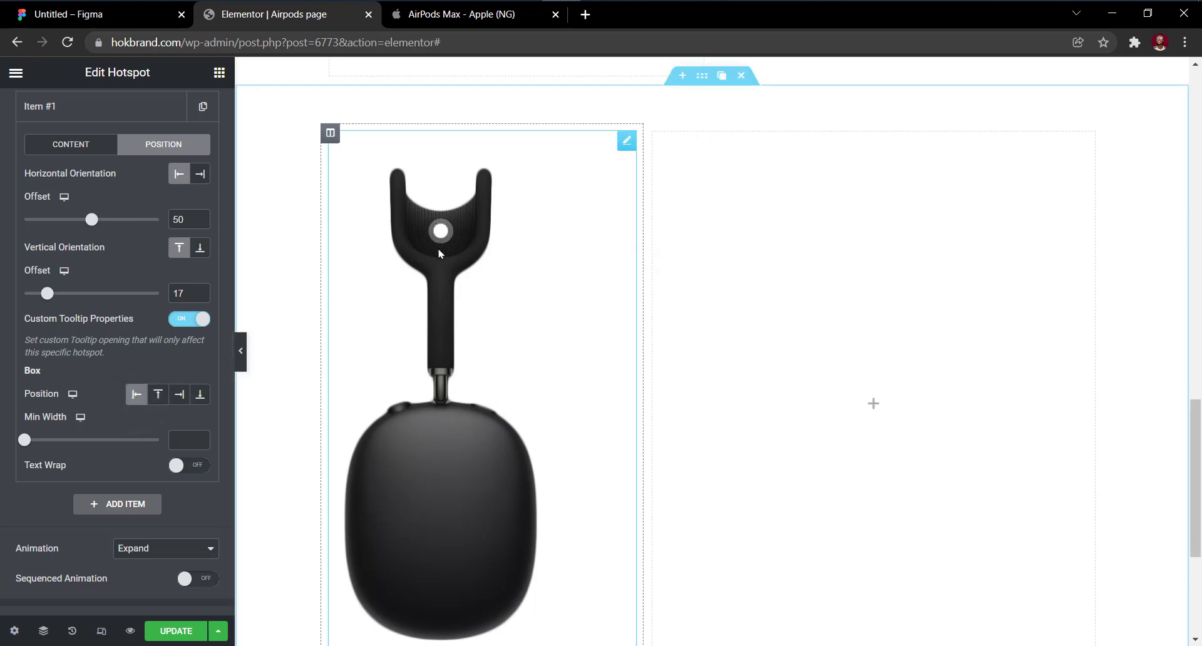
mouse_move(440, 253)
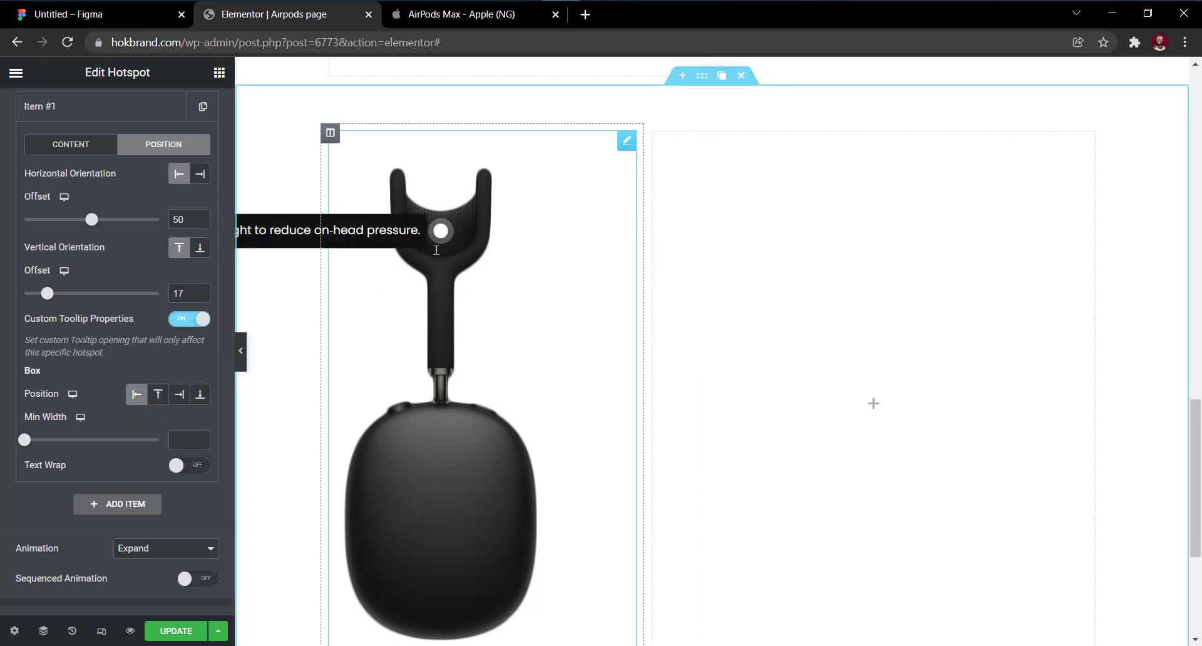
left_click(158, 393)
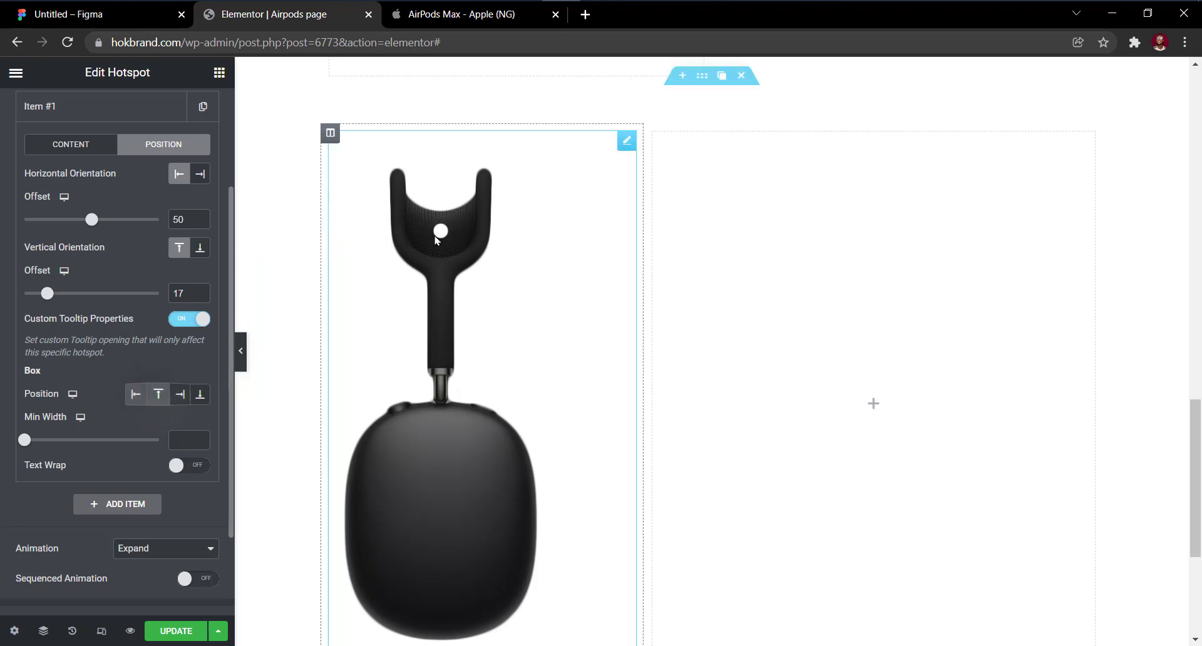
mouse_move(436, 240)
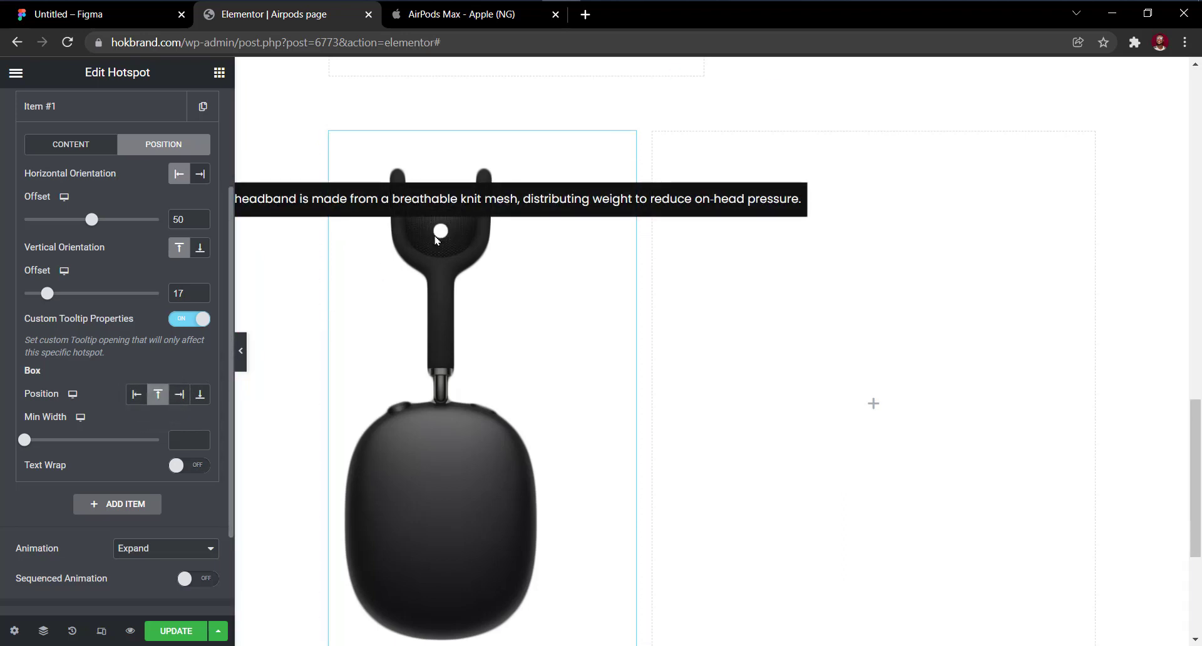
left_click(159, 394)
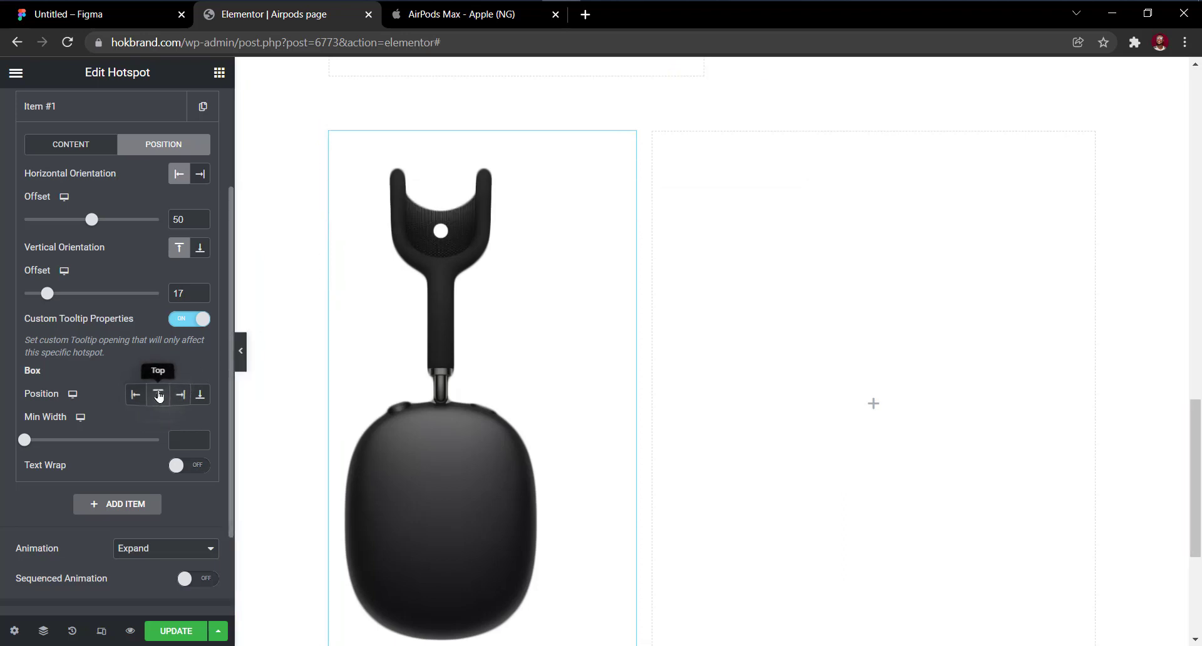
left_click(180, 395)
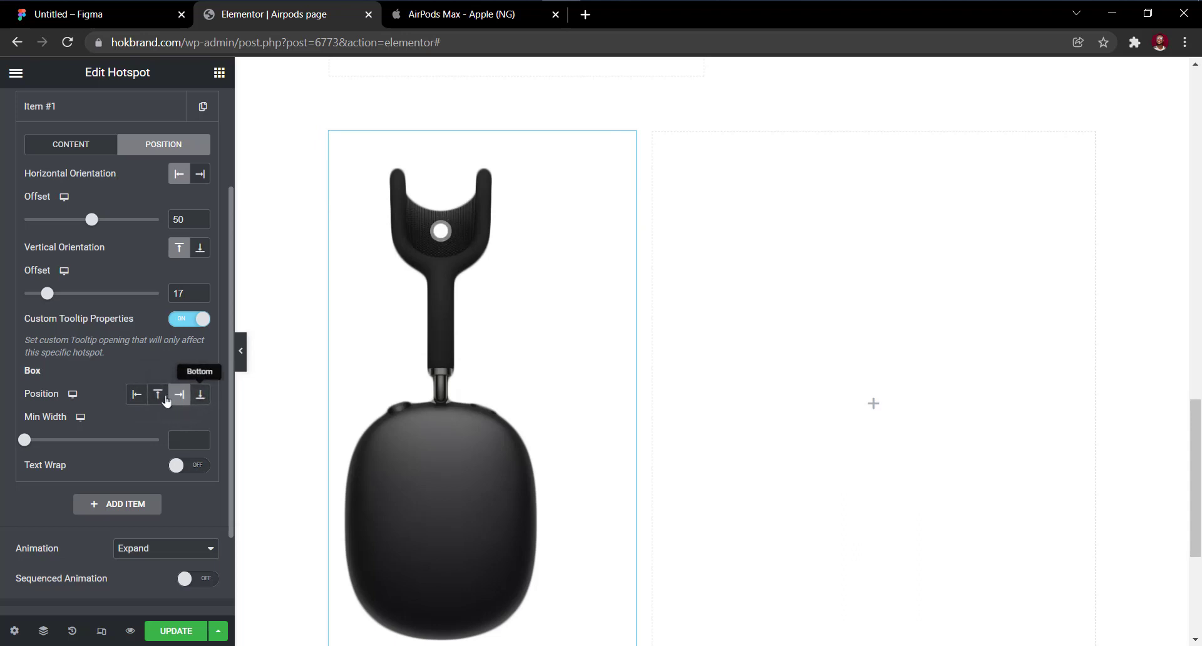
left_click(155, 399)
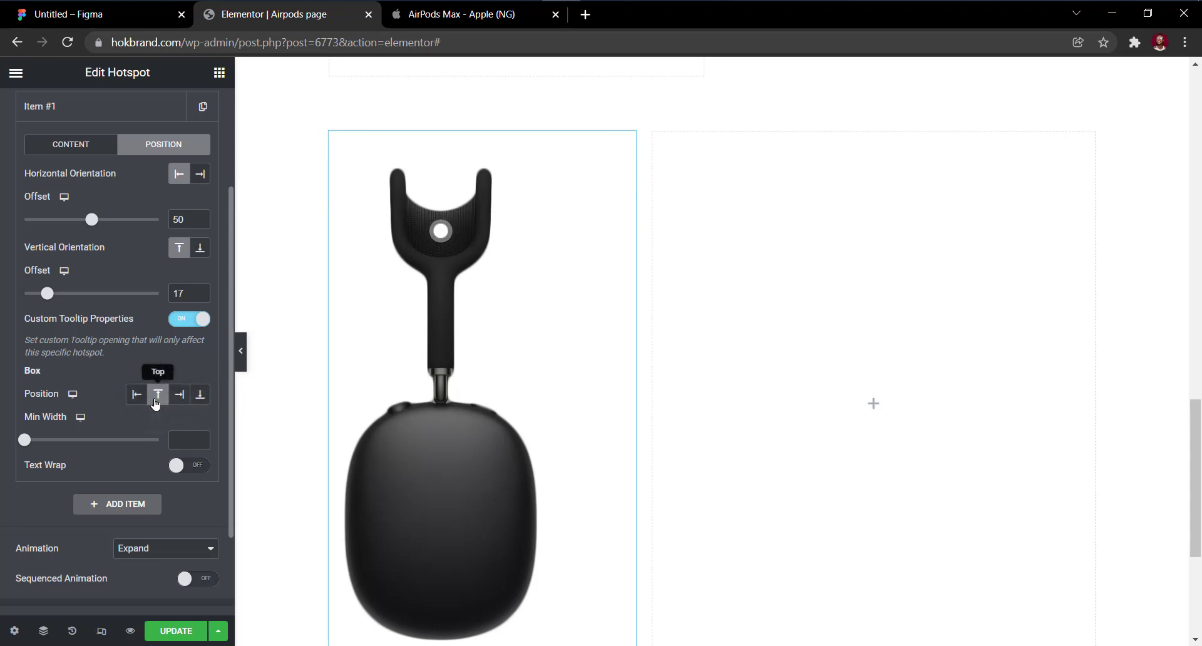
left_click(440, 230)
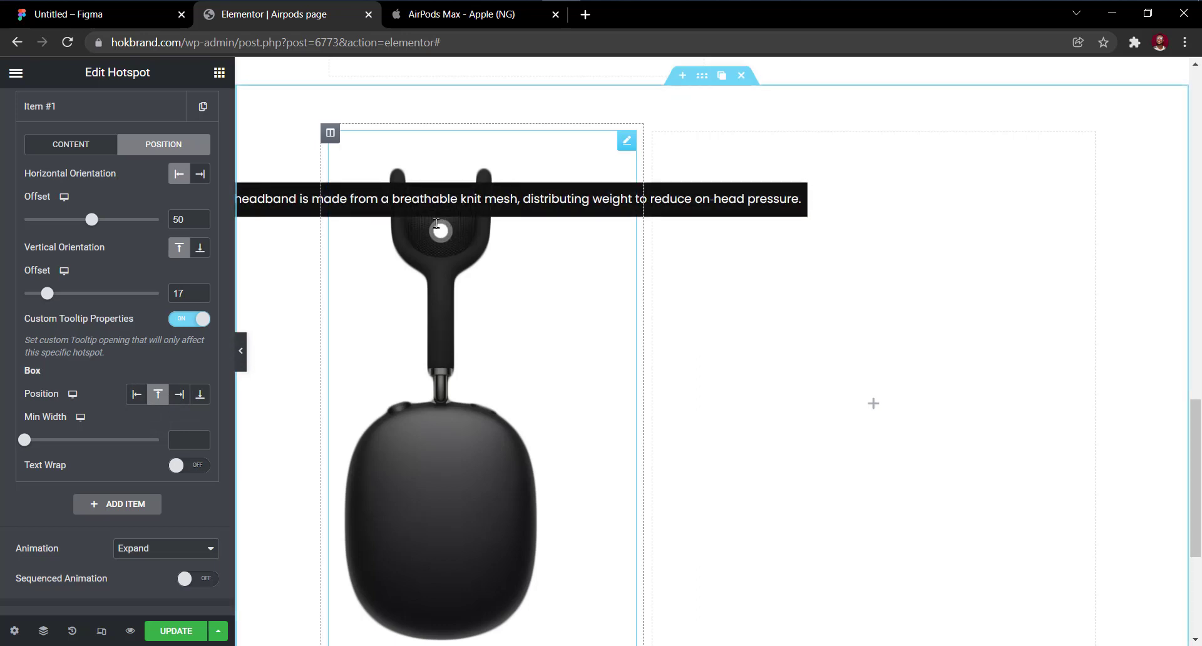
left_click(437, 226)
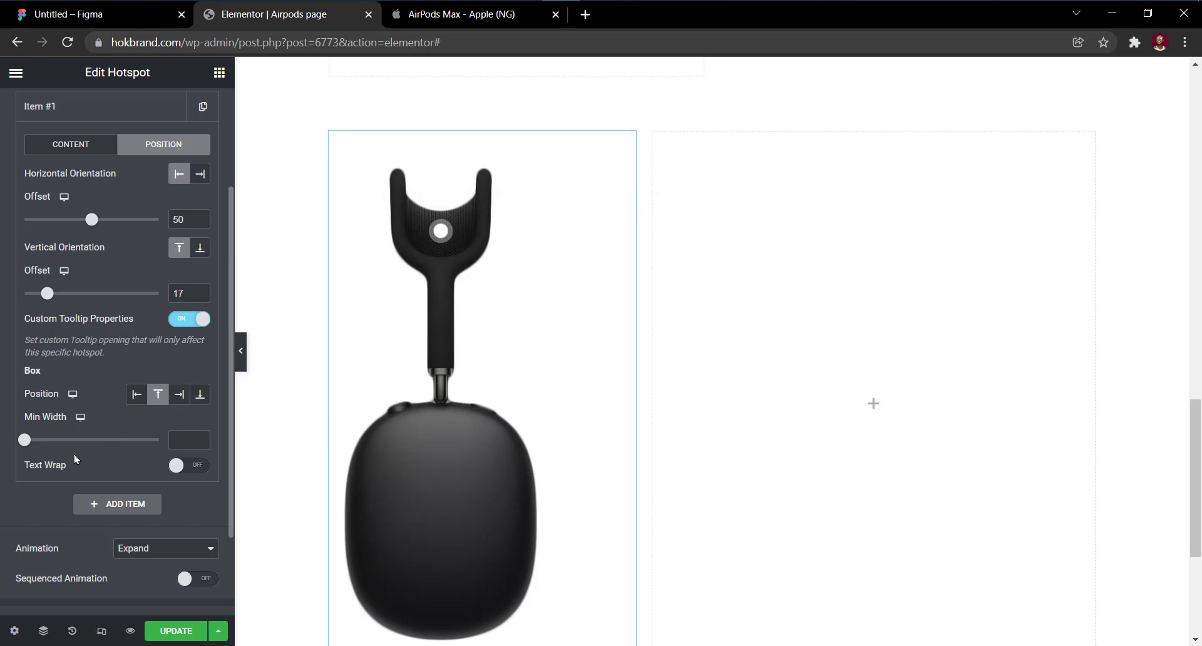
Turn on text wrap for Item #1's tooltip and preview the wrapped text above the headband hotspot.
left_click(184, 467)
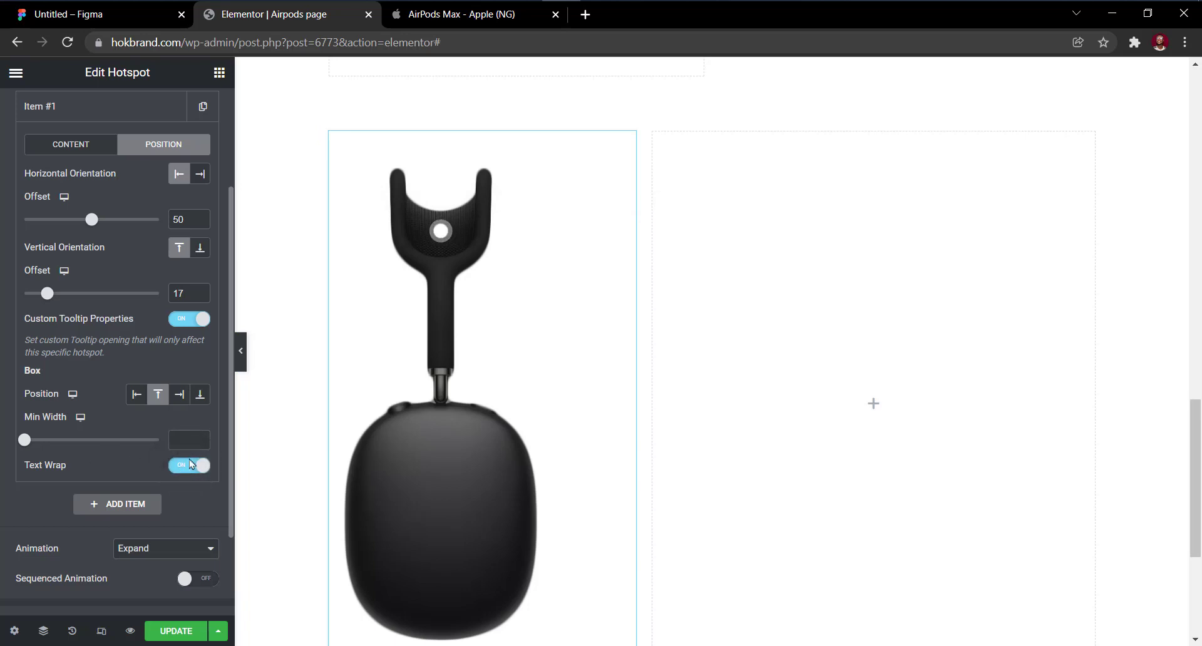
left_click(436, 234)
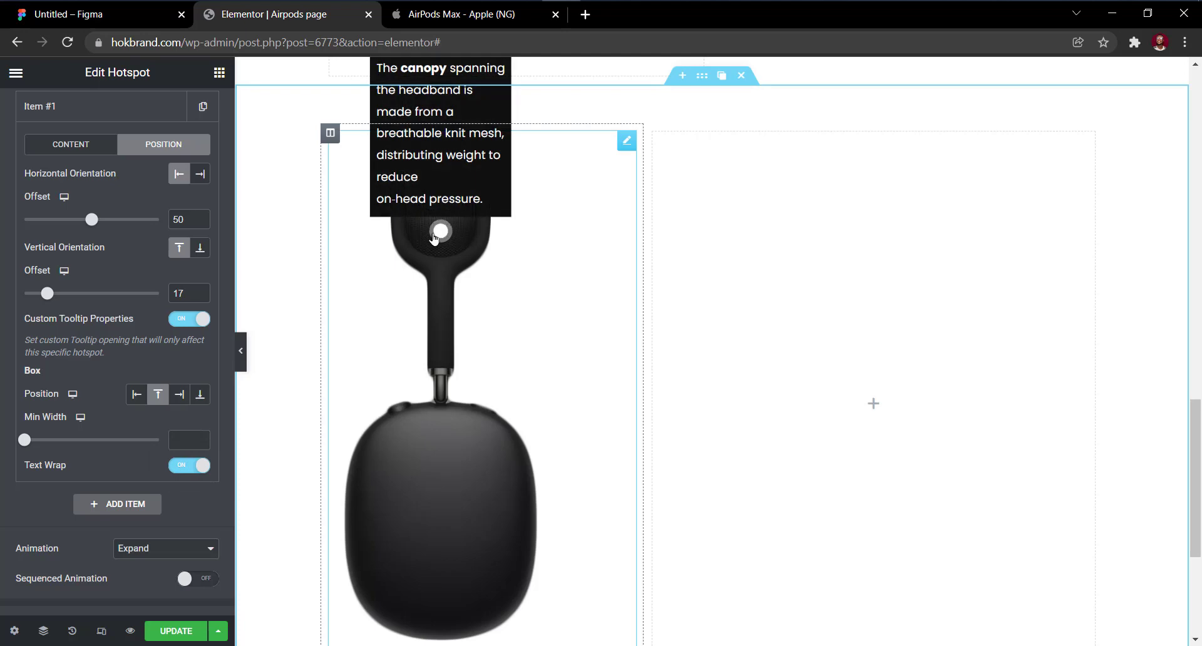
scroll(434, 237, "up", 1)
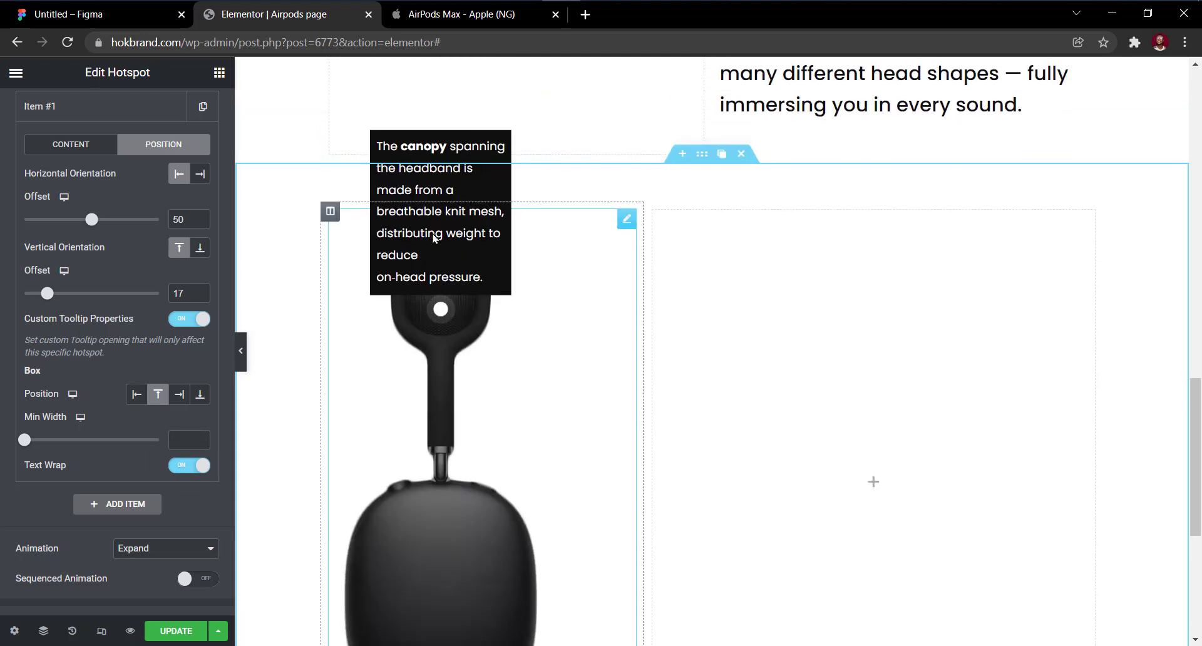
left_click(440, 309)
left_click(440, 310)
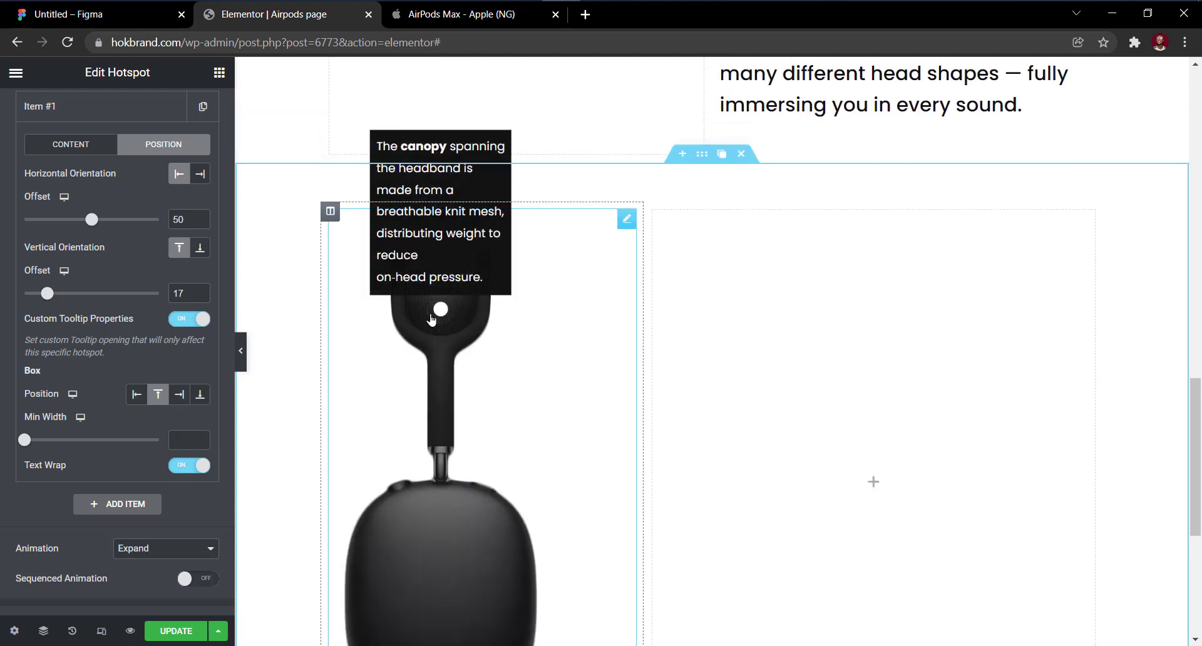
left_click(454, 275)
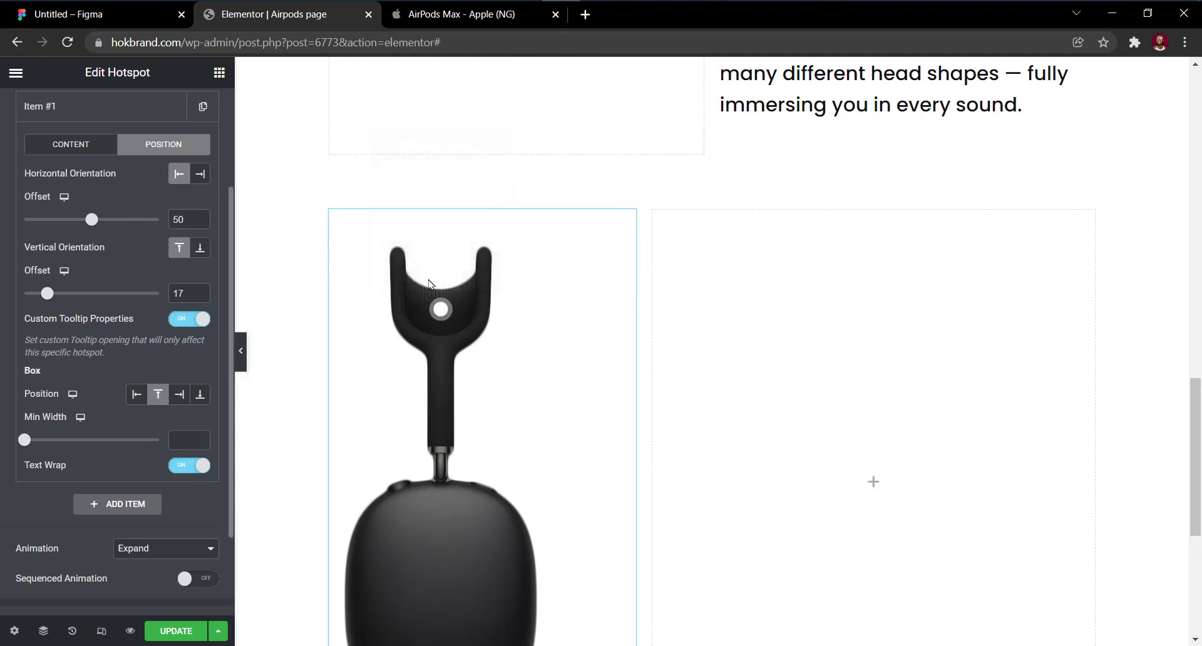
Set the minimum width of Item #1's tooltip box to 230 and preview it on the hotspot.
left_click_drag(21, 444, 47, 444)
left_click(439, 313)
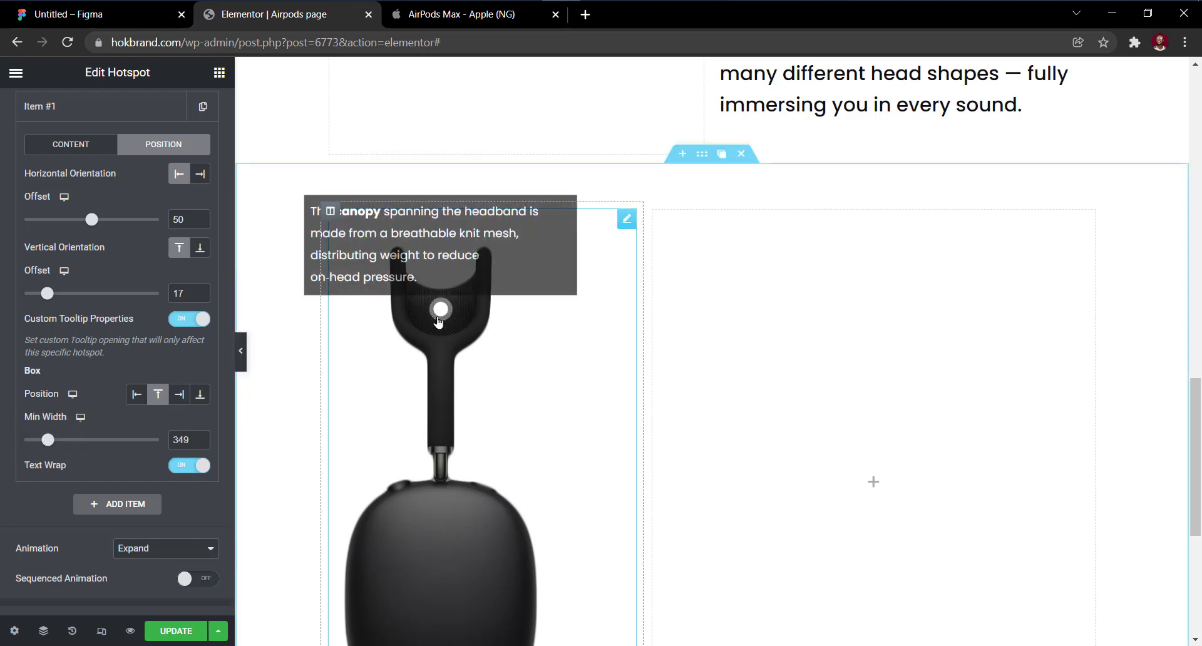
double_click(180, 439)
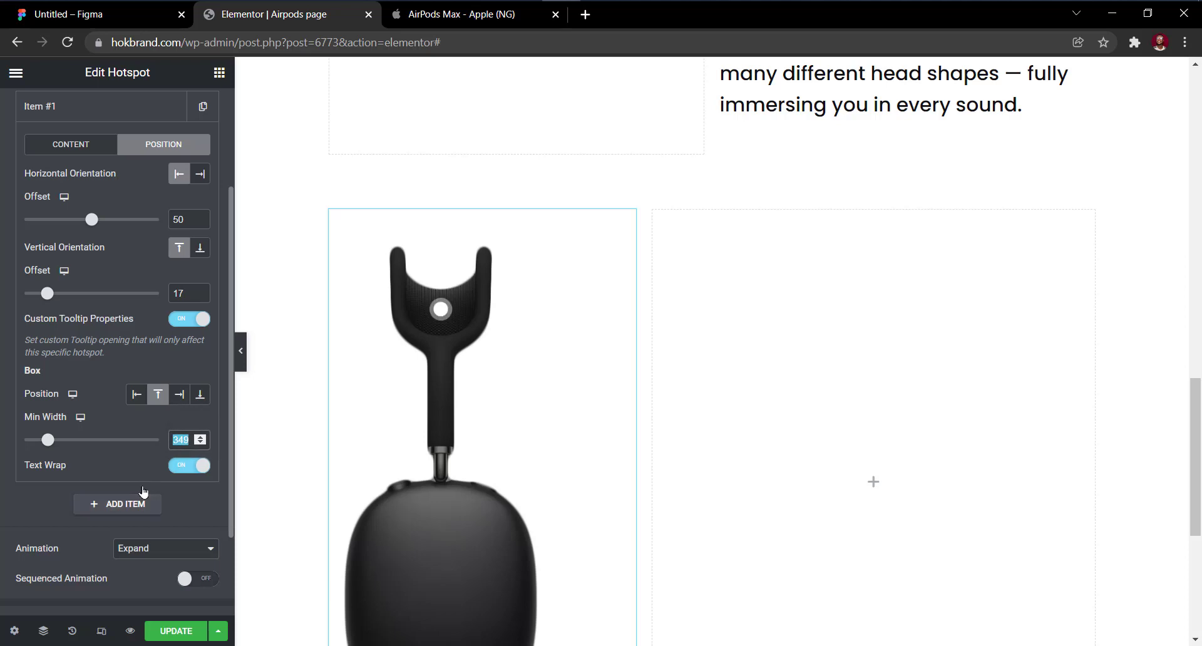
type("230")
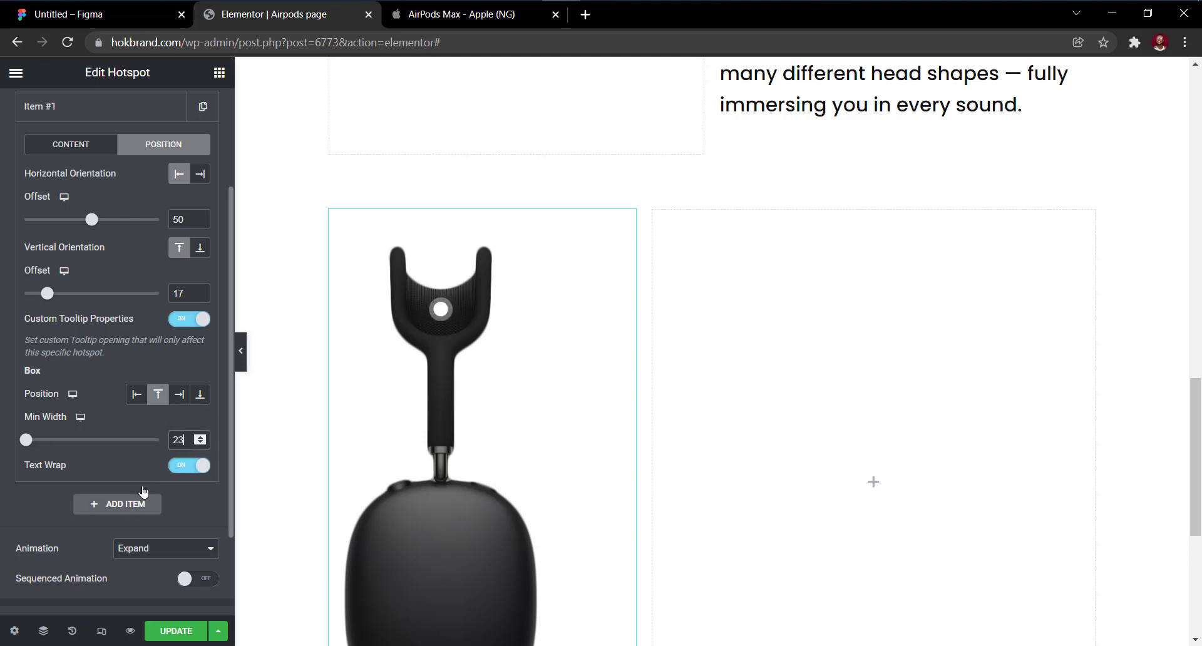
left_click(440, 313)
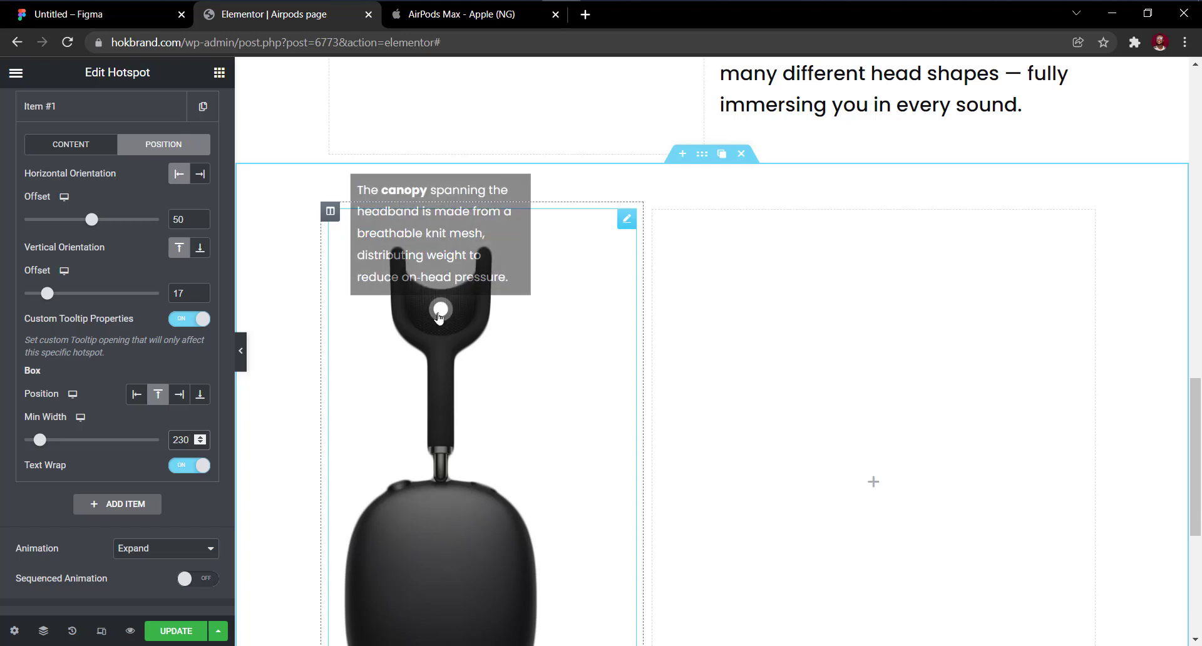
left_click(433, 305)
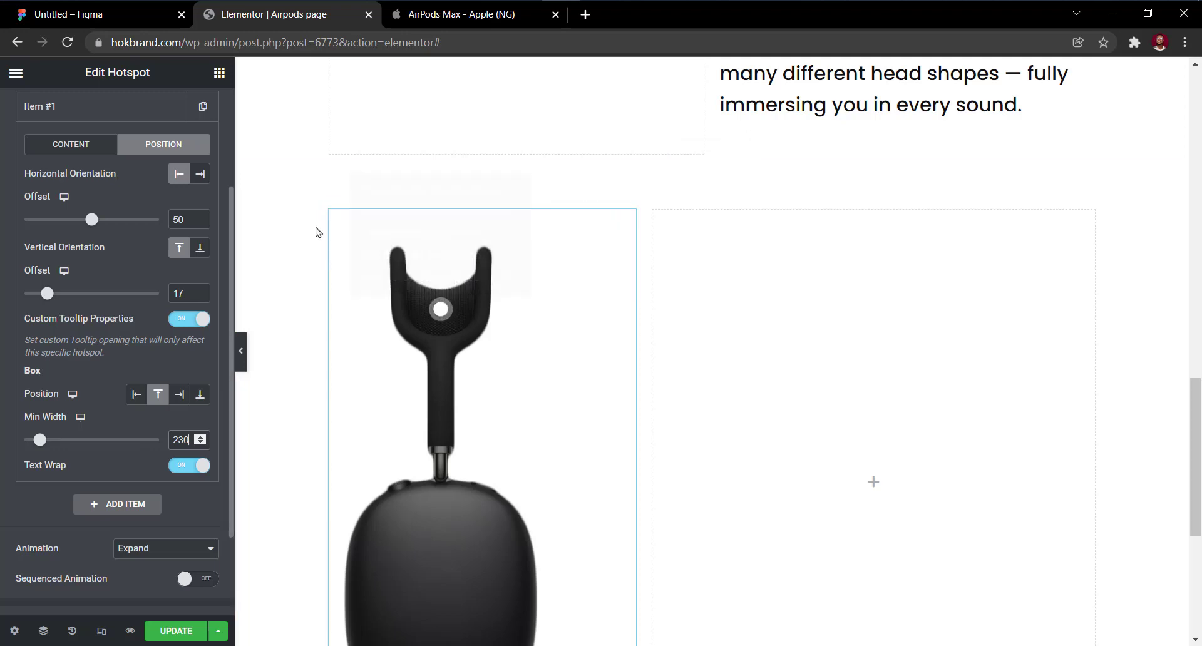
Set the hotspot tooltip's box padding to 30 px on all sides and preview it above the headband.
scroll(119, 162, "up", 3)
left_click(121, 109)
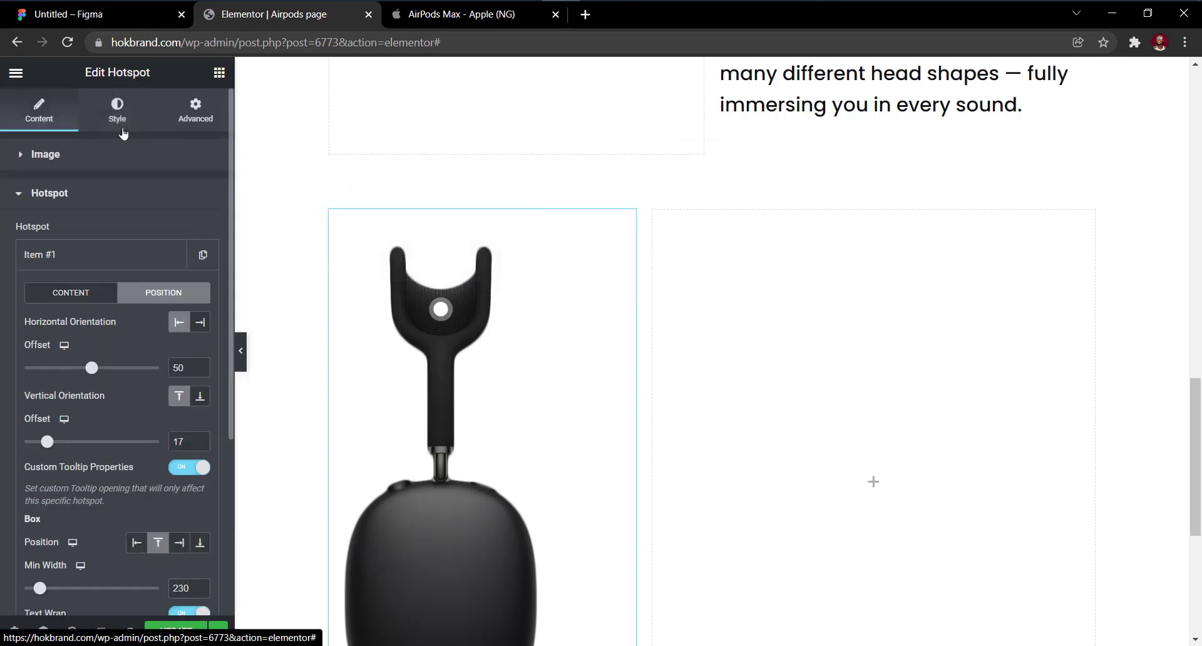
scroll(124, 387, "down", 2)
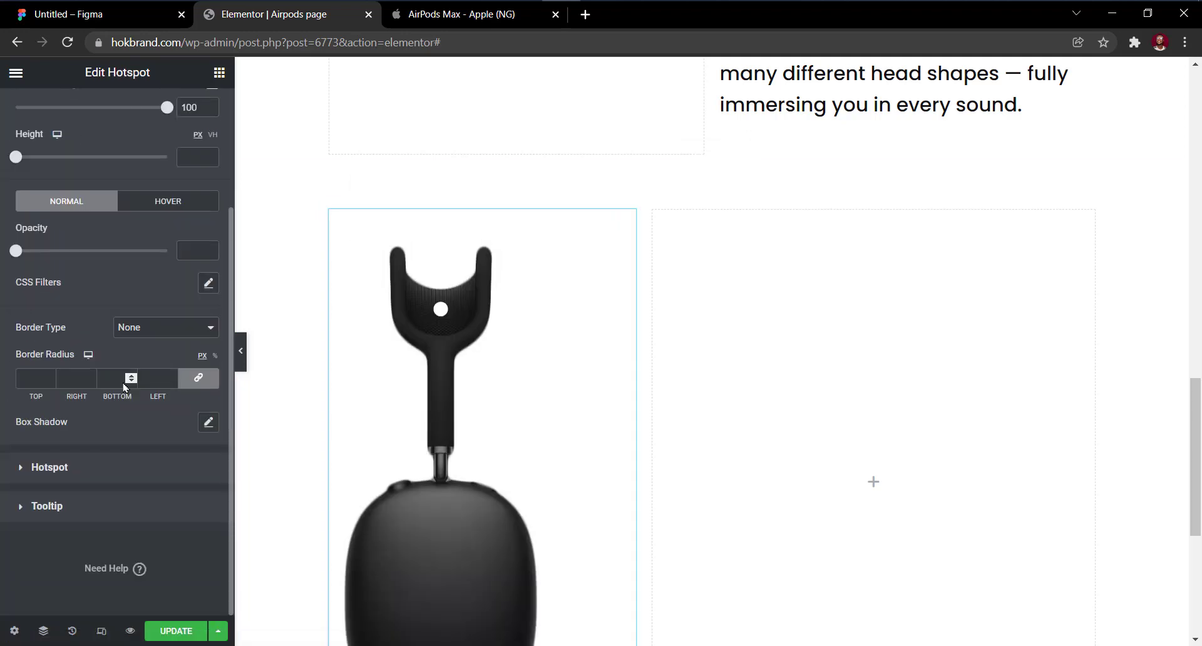
left_click(86, 511)
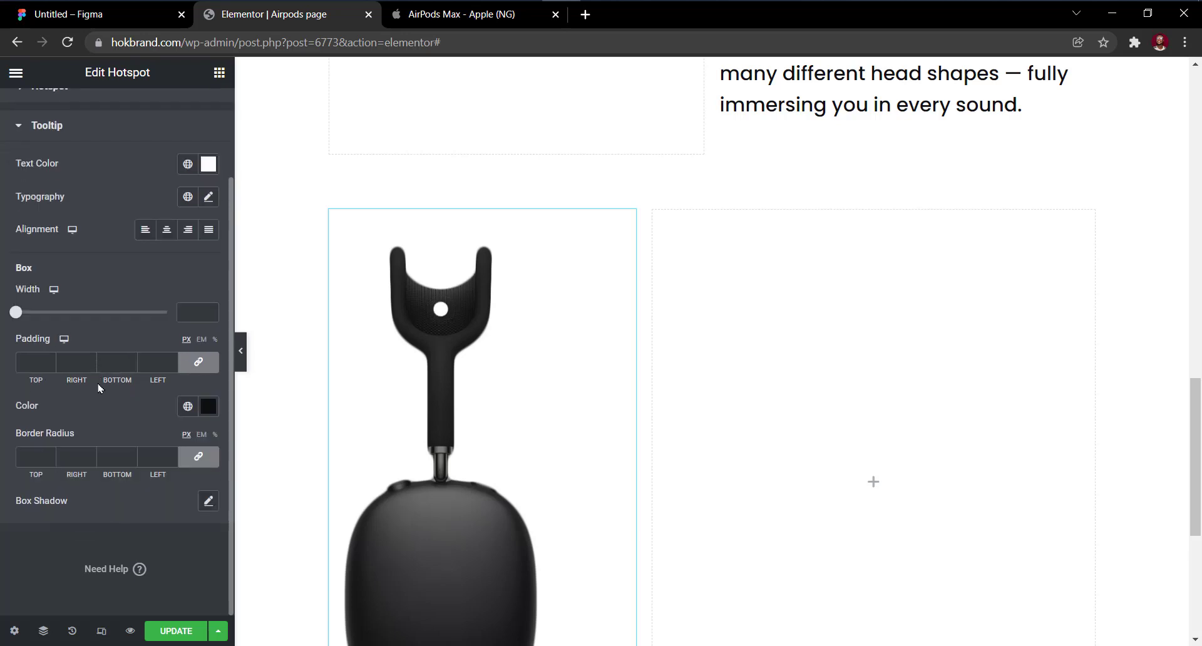
left_click(26, 362)
type("30")
left_click(441, 295)
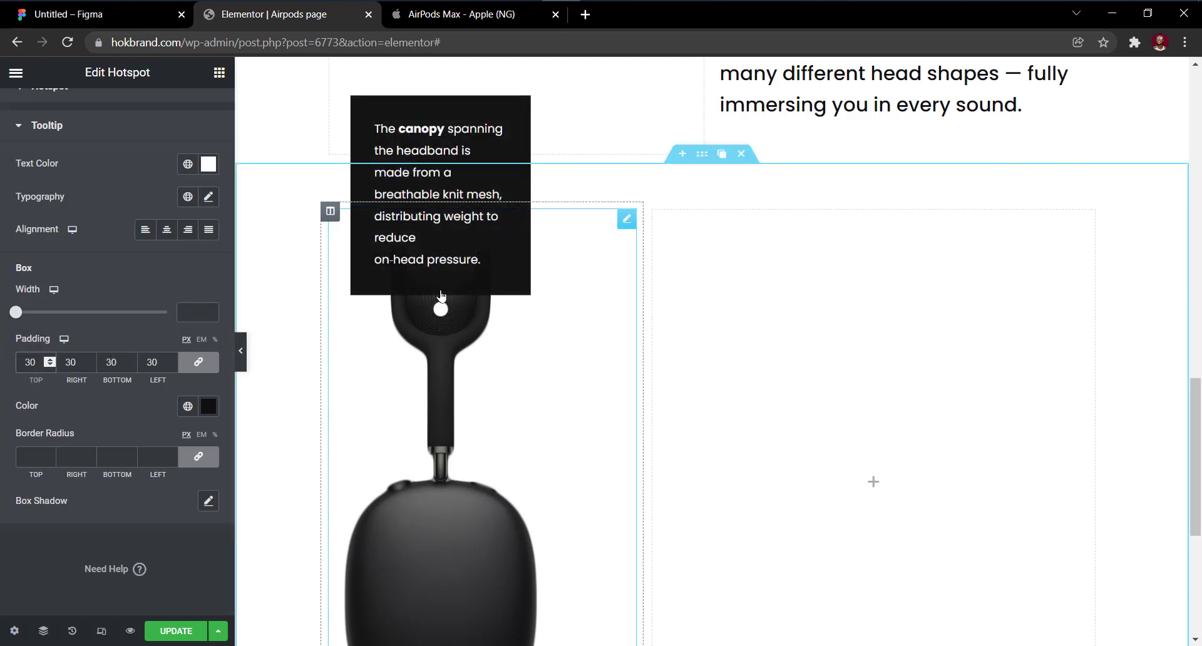
Set the minimum width of Item #1's tooltip box to 250 in its position settings.
scroll(441, 294, "up", 1)
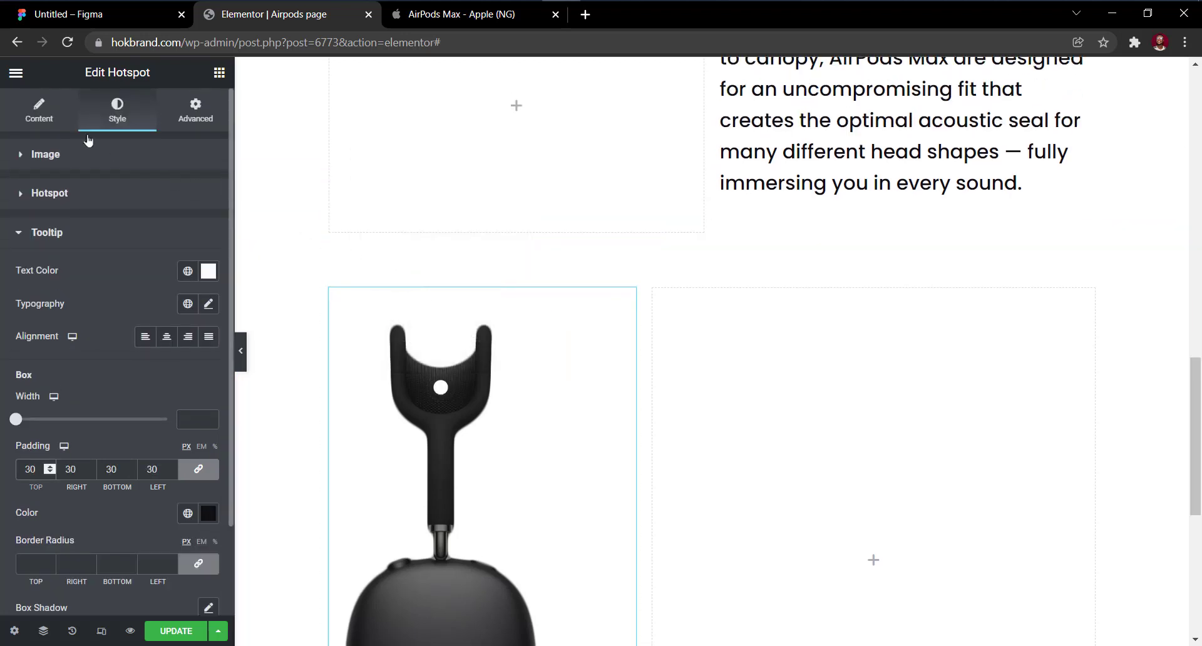
left_click(39, 115)
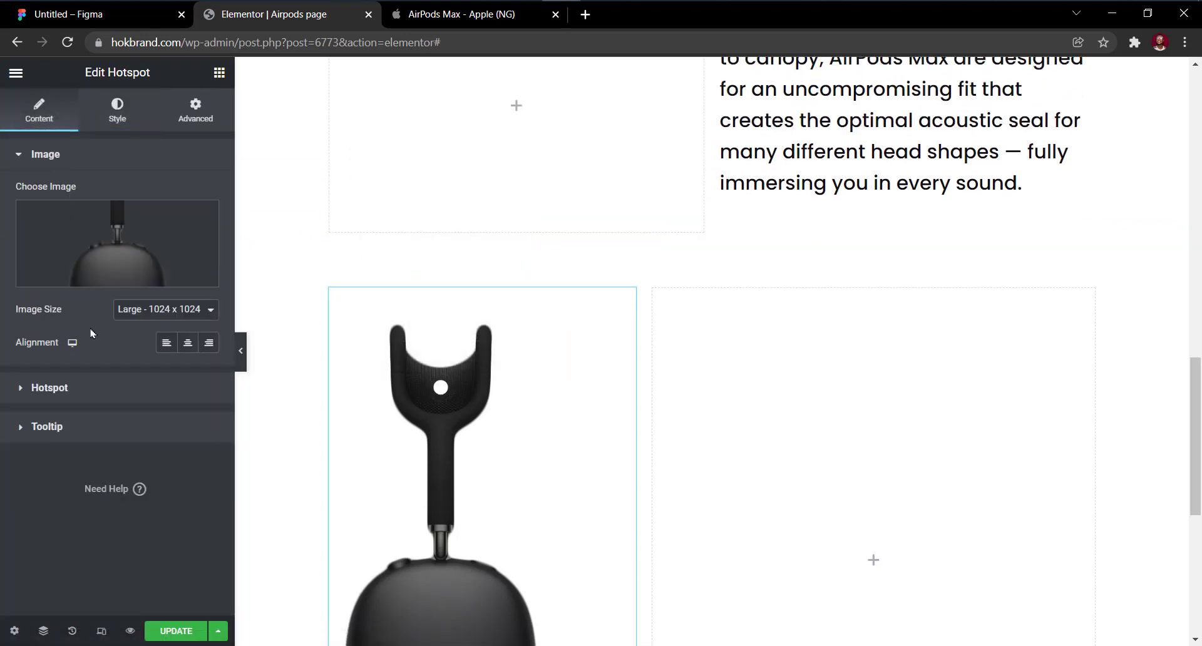
left_click(103, 395)
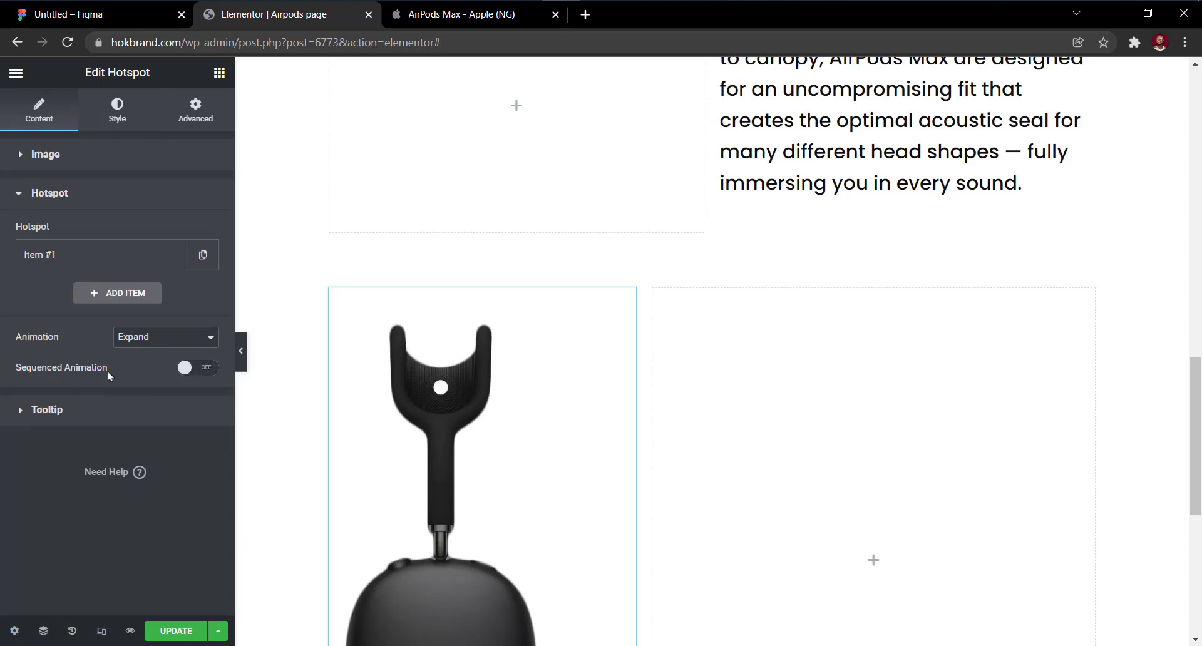
left_click(141, 264)
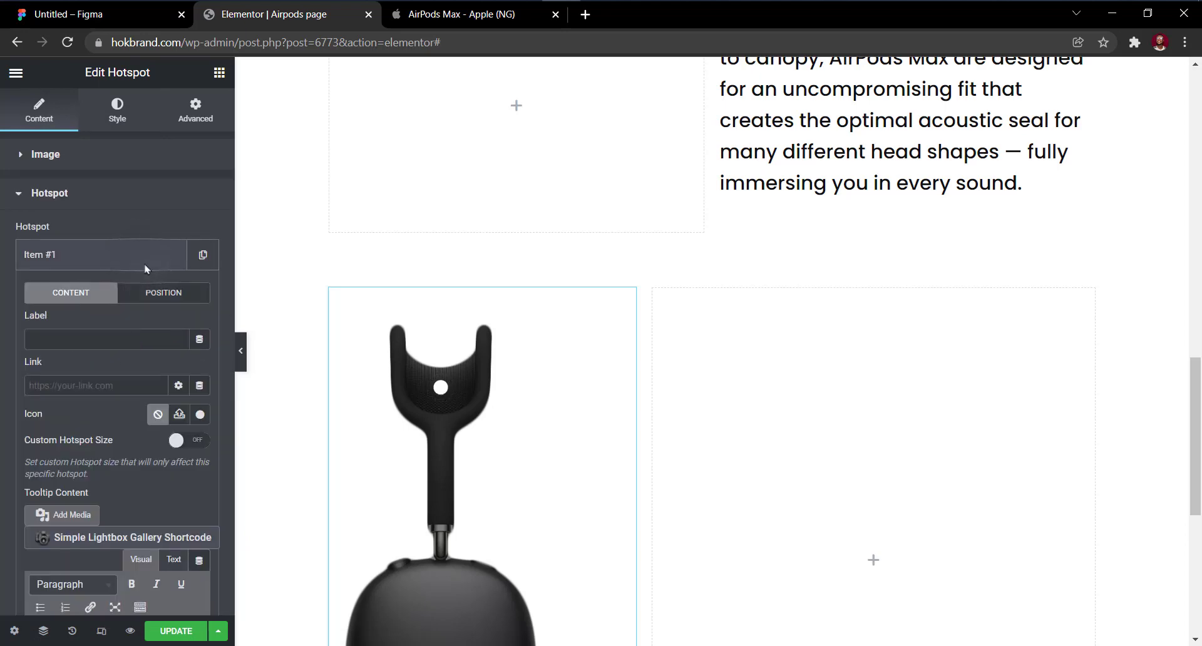
left_click(165, 293)
scroll(180, 309, "down", 4)
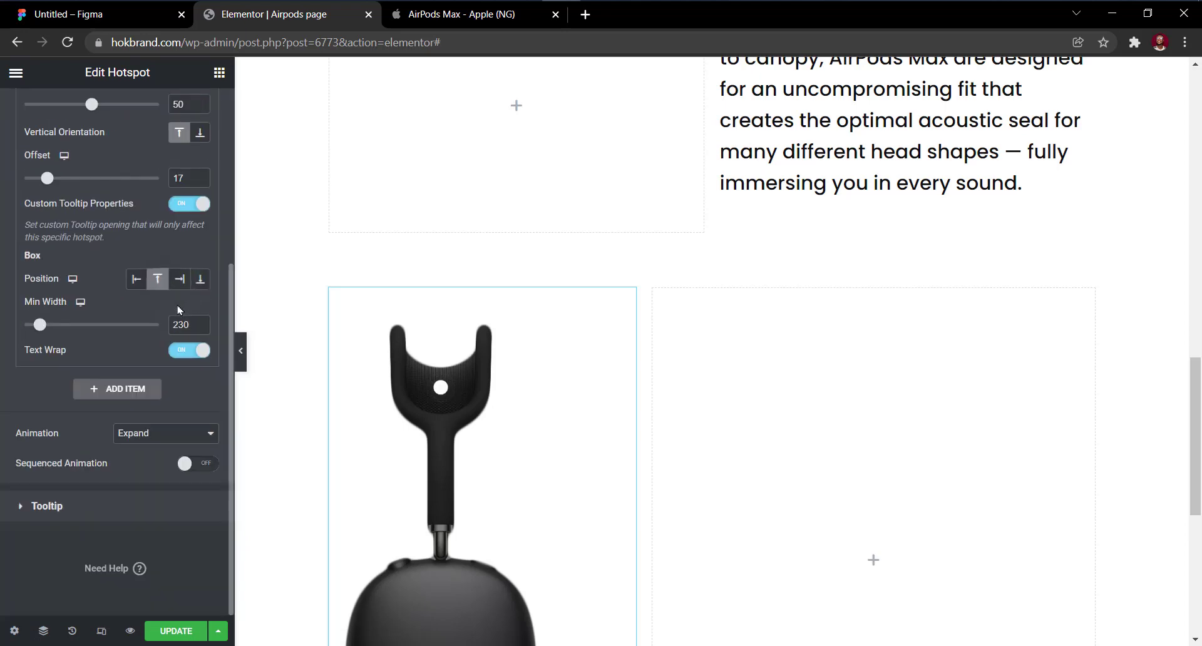
left_click(185, 322)
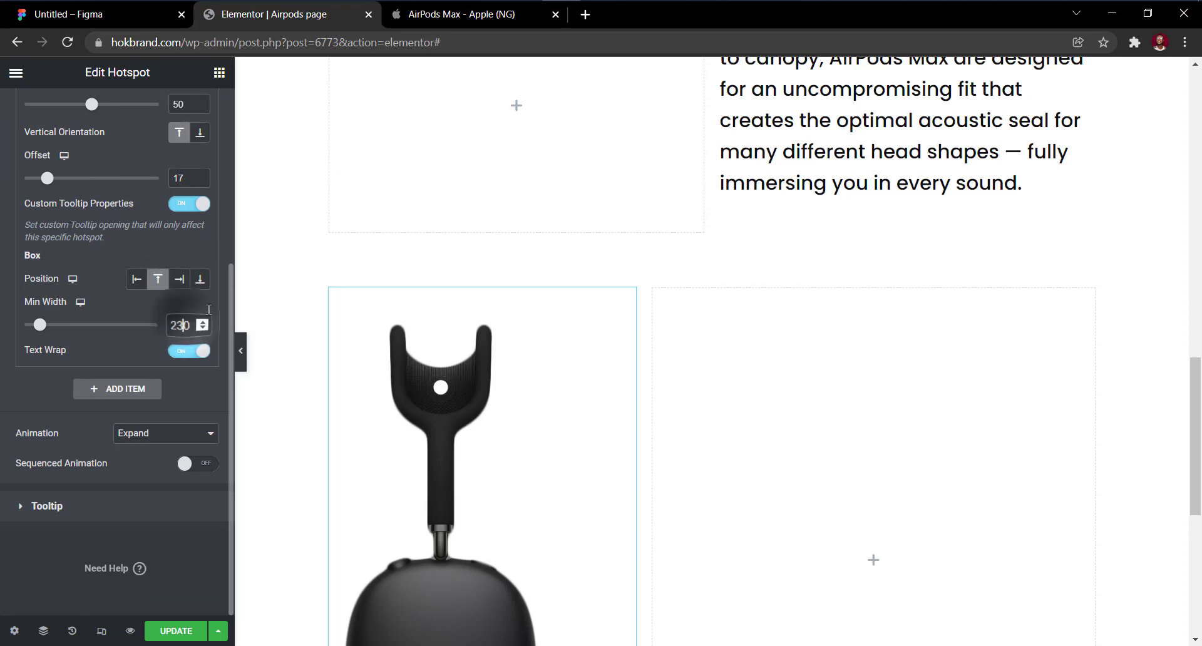
key("BackSpace")
type("5")
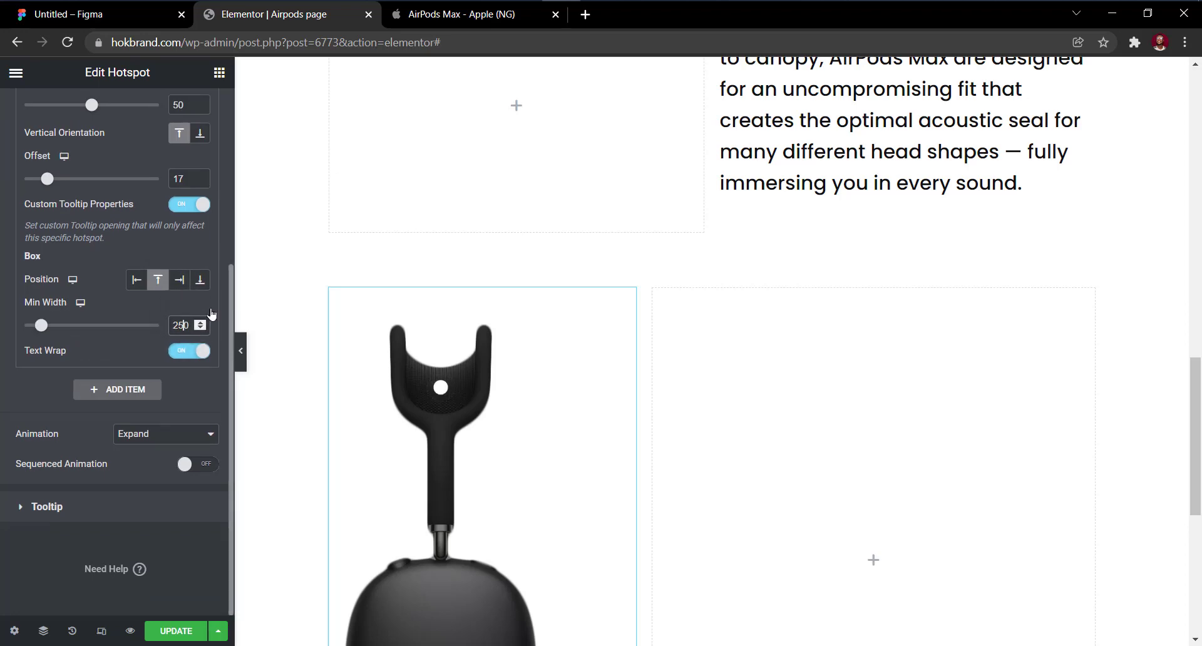
Preview the widened tooltip on the headband hotspot with the editing panel collapsed, and restore the panel.
left_click(241, 351)
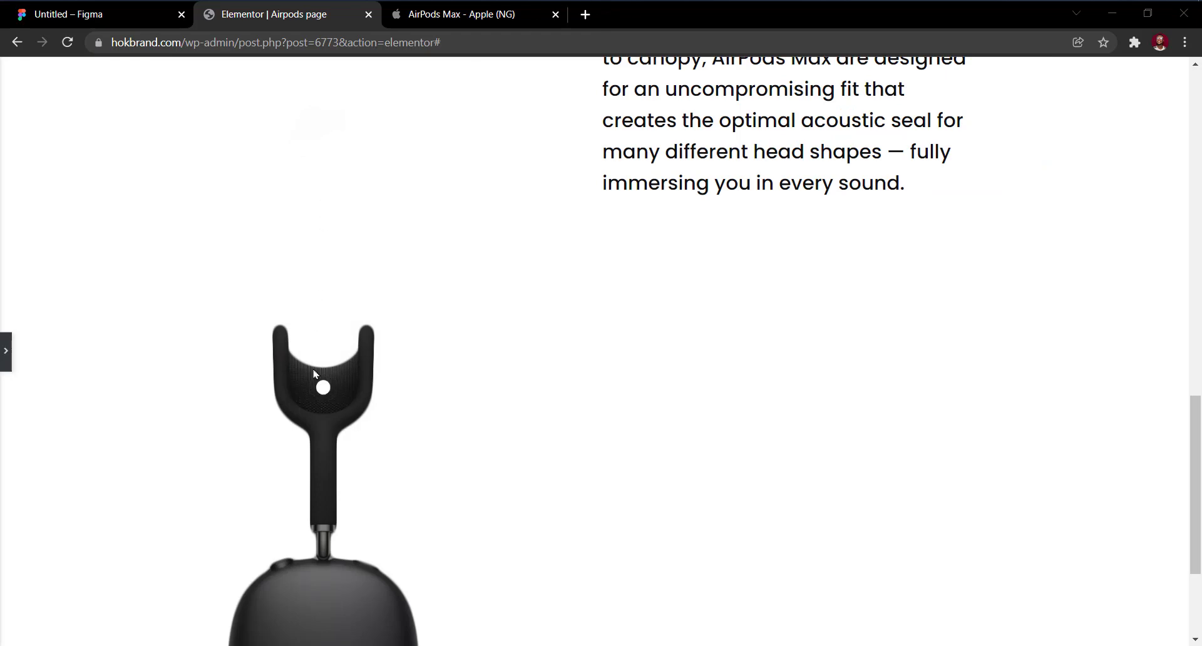
mouse_move(320, 391)
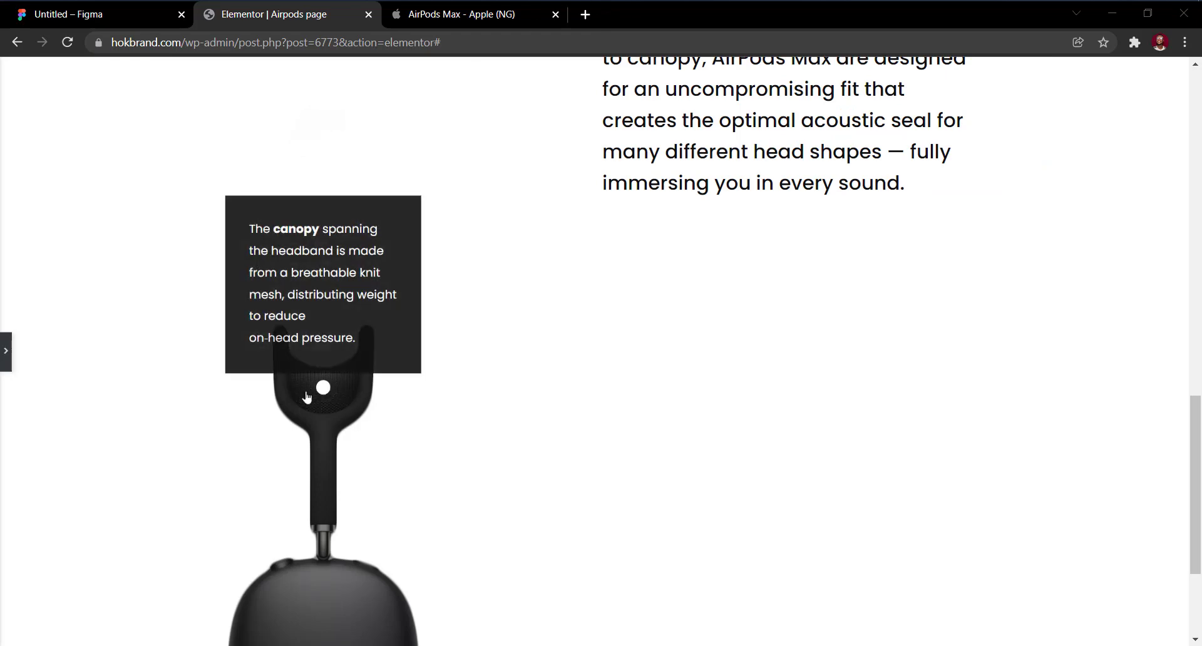
left_click(3, 354)
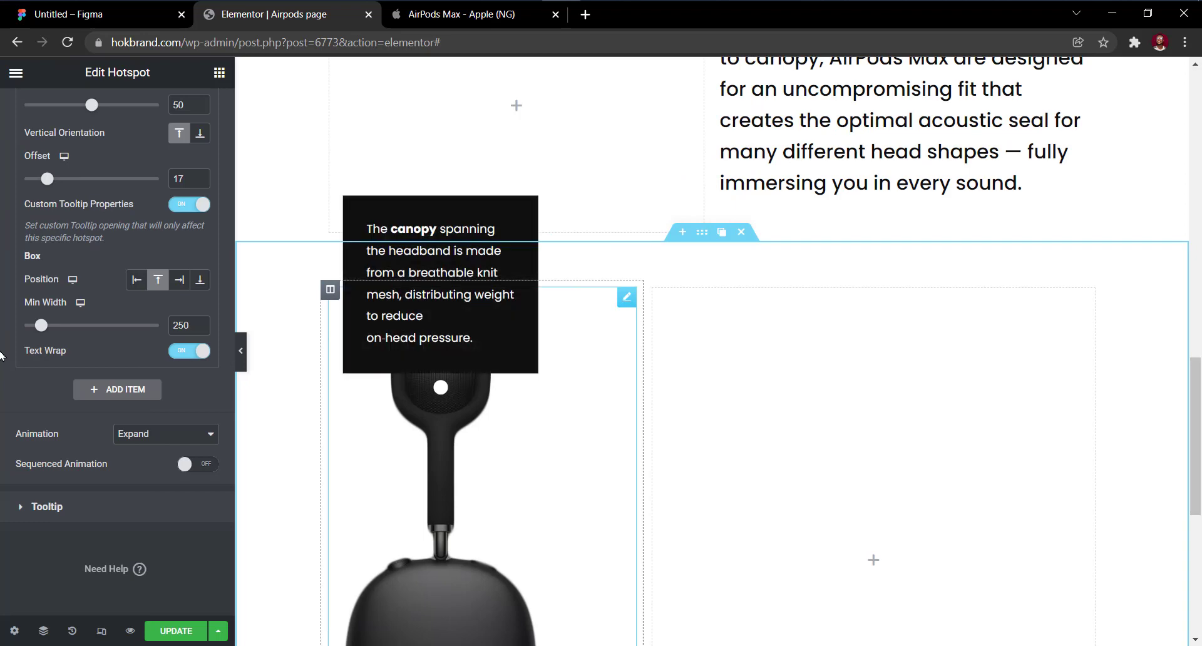
Review the hotspot widget's tooltip style settings and check the tooltip box on the headband hotspot.
scroll(119, 251, "up", 5)
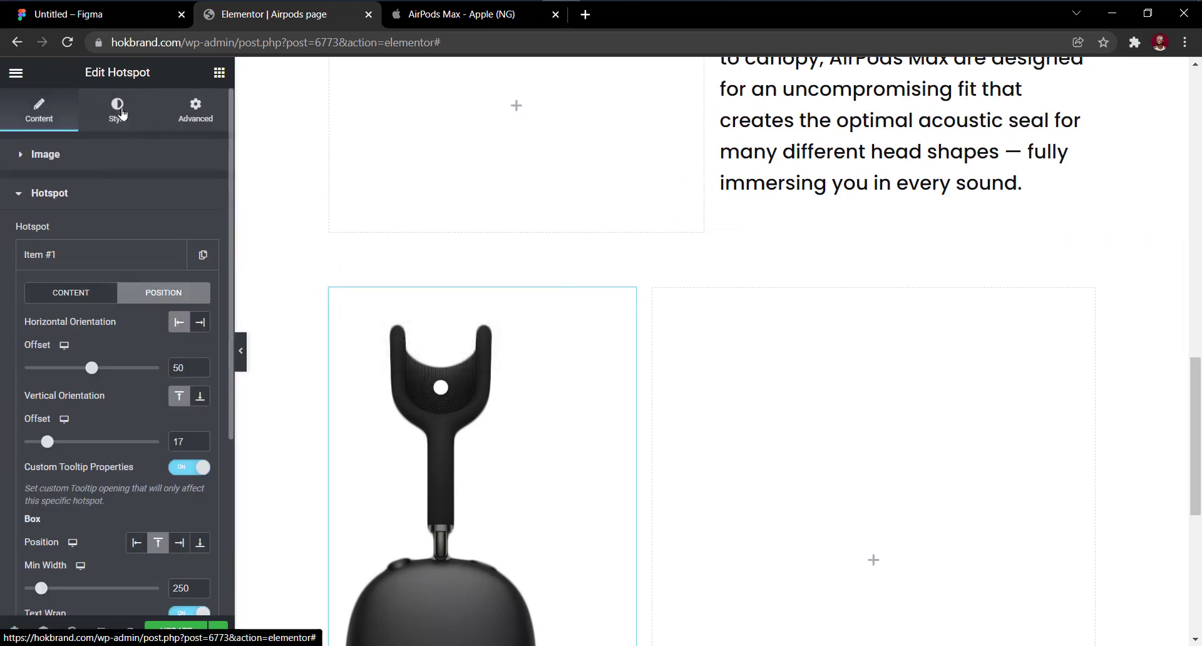
left_click(118, 113)
scroll(107, 519, "down", 3)
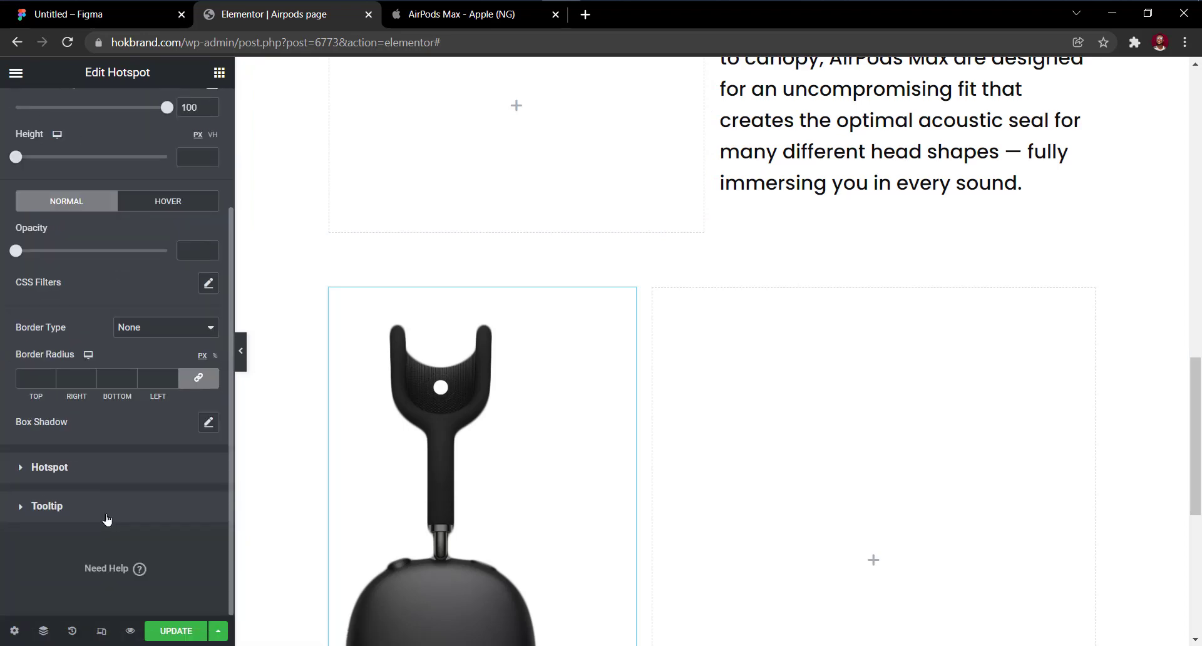
left_click(107, 518)
left_click(124, 504)
scroll(124, 503, "down", 3)
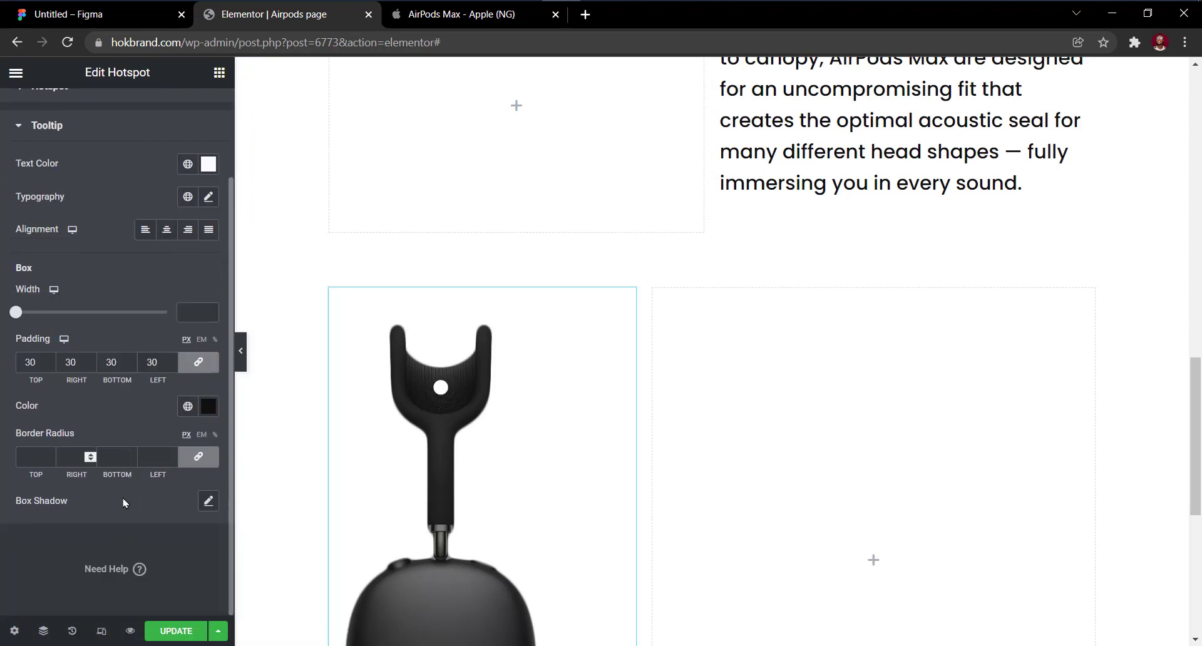
left_click(441, 388)
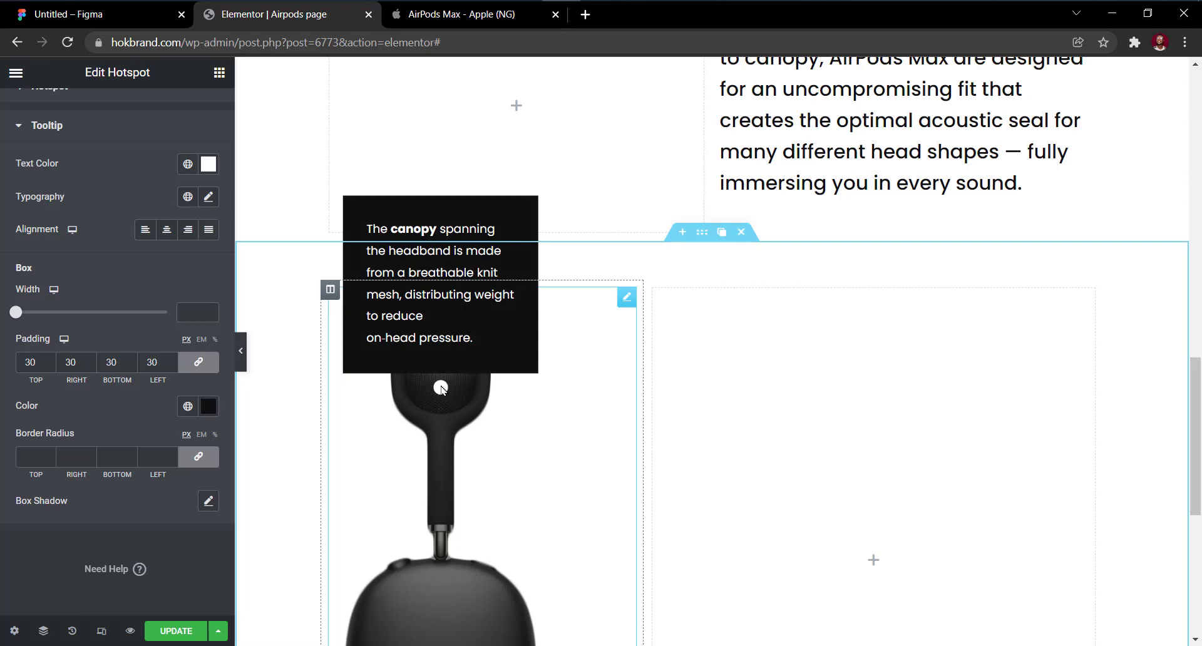
left_click(422, 262)
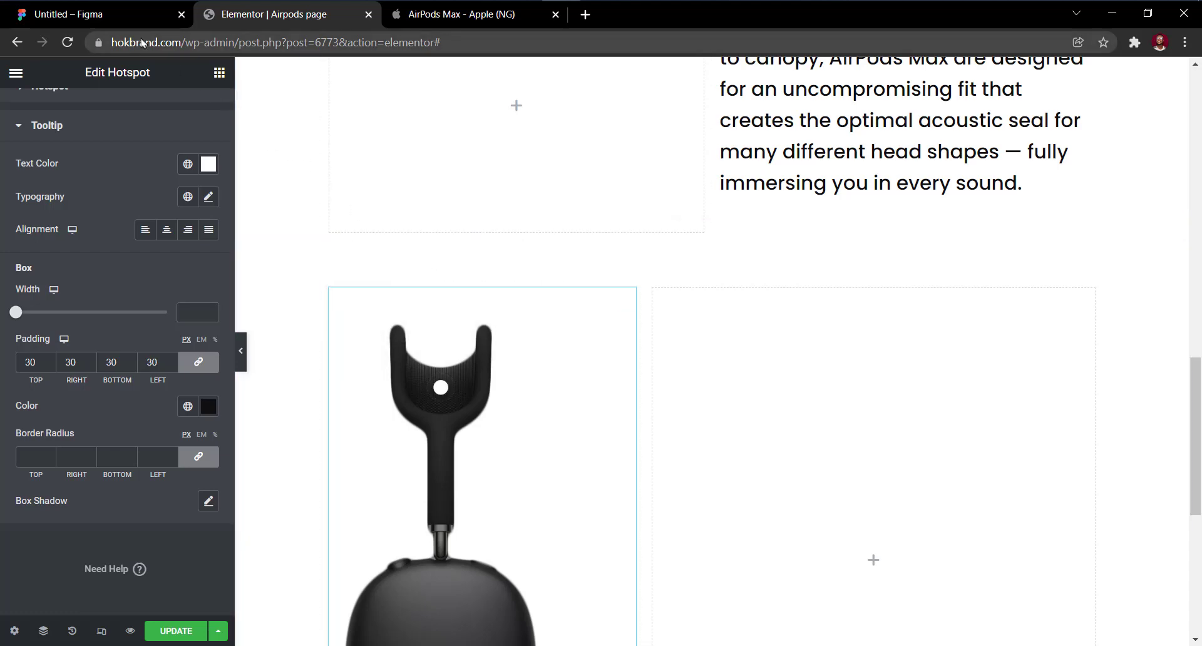
Switch to the Figma design and examine where the second hotspot sits on the headphone arm.
left_click(94, 14)
scroll(504, 380, "up", 1)
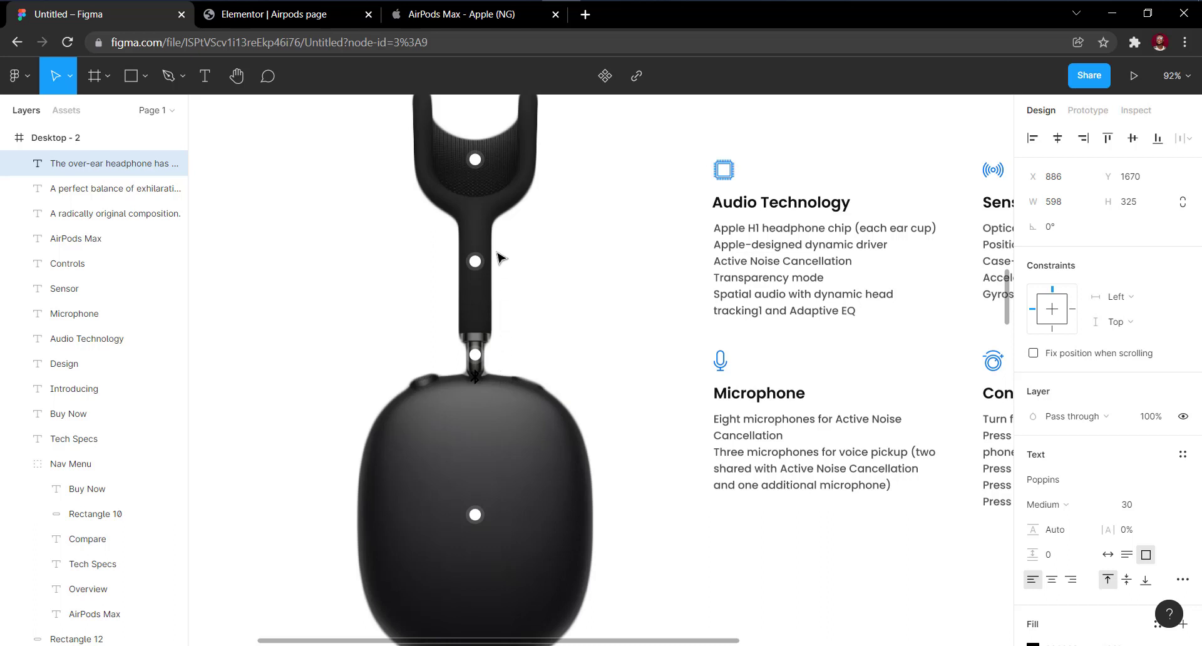
left_click(476, 264)
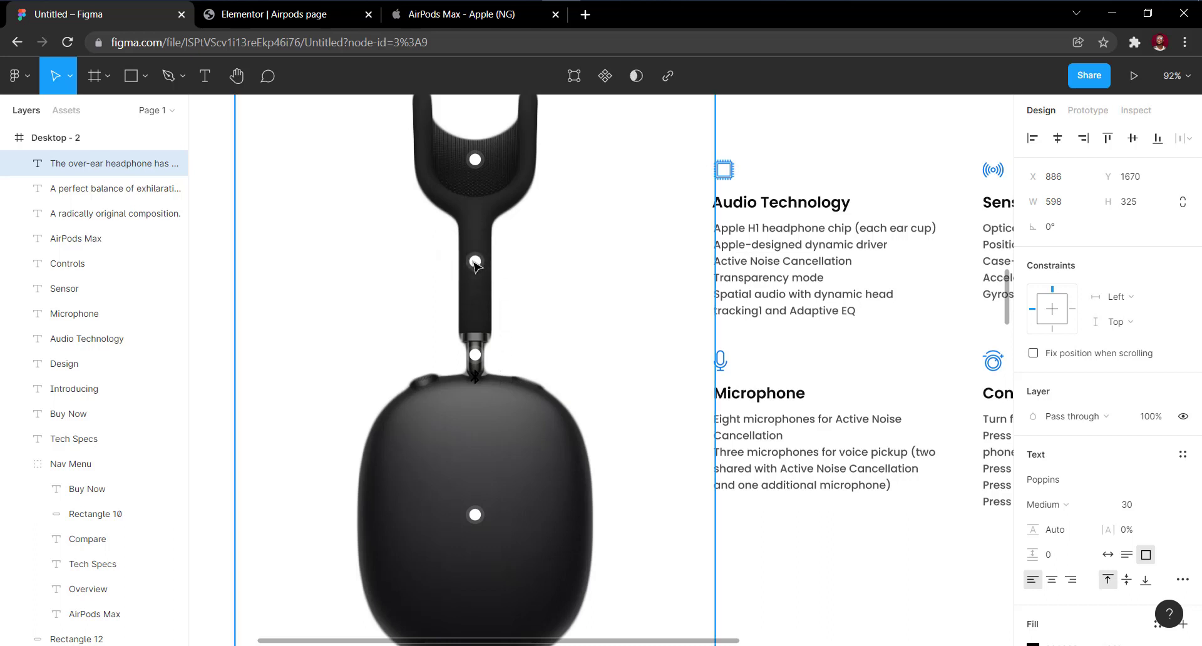
left_click(467, 15)
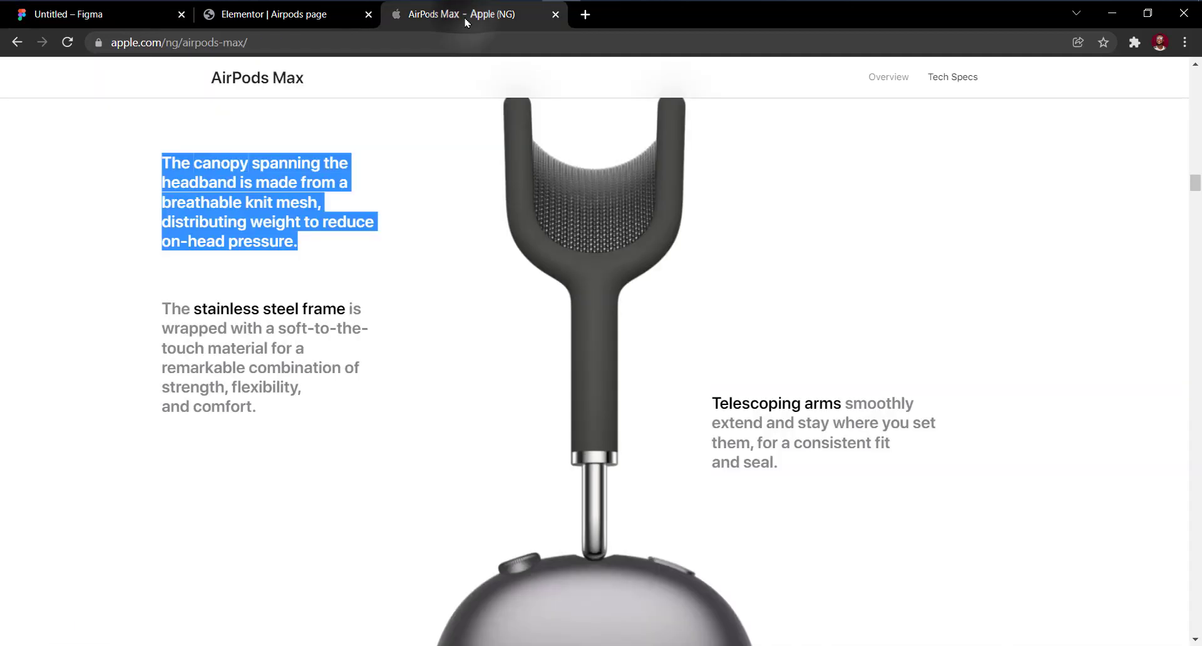
left_click(387, 376)
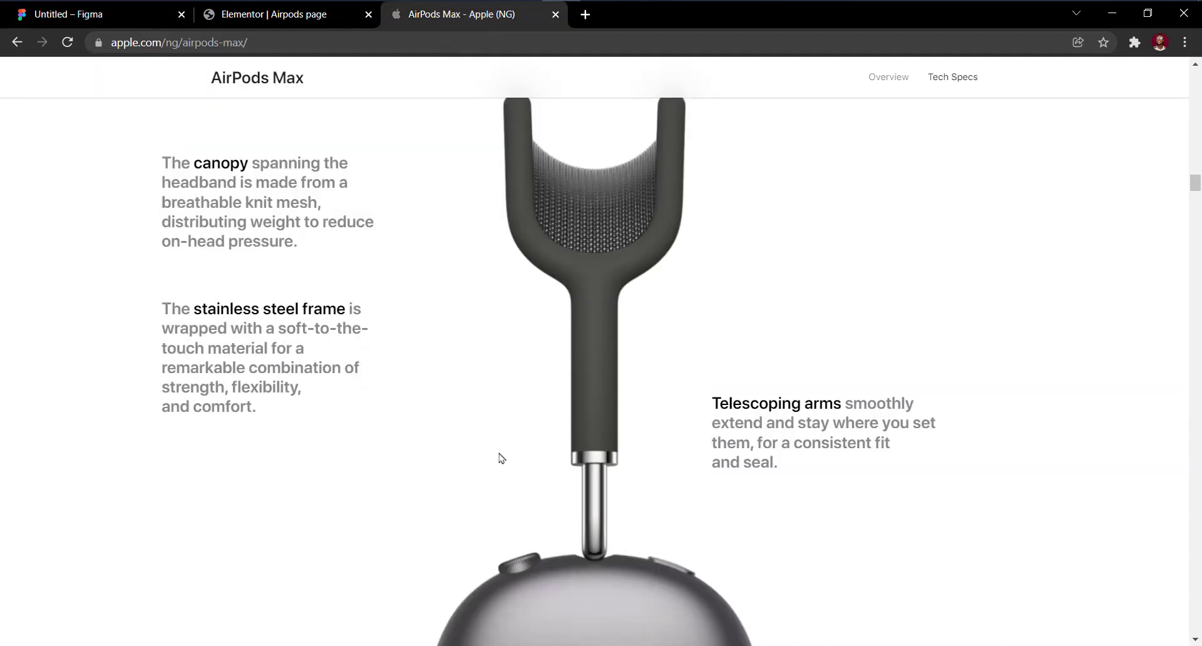
scroll(587, 520, "down", 5)
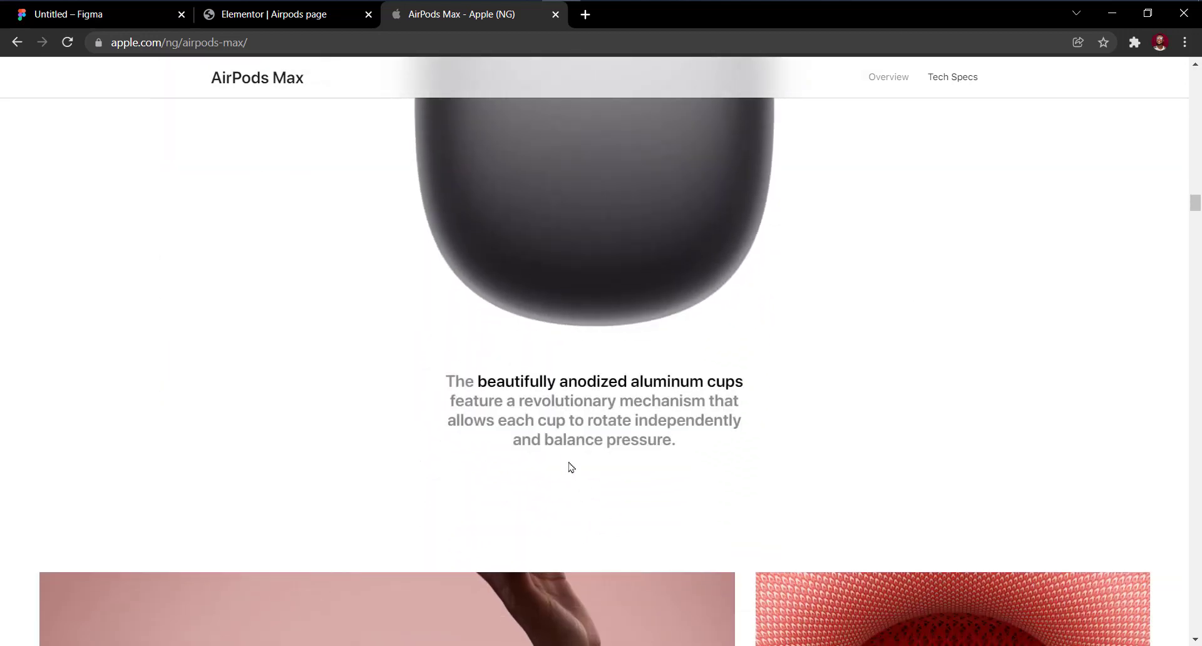
scroll(560, 434, "up", 4)
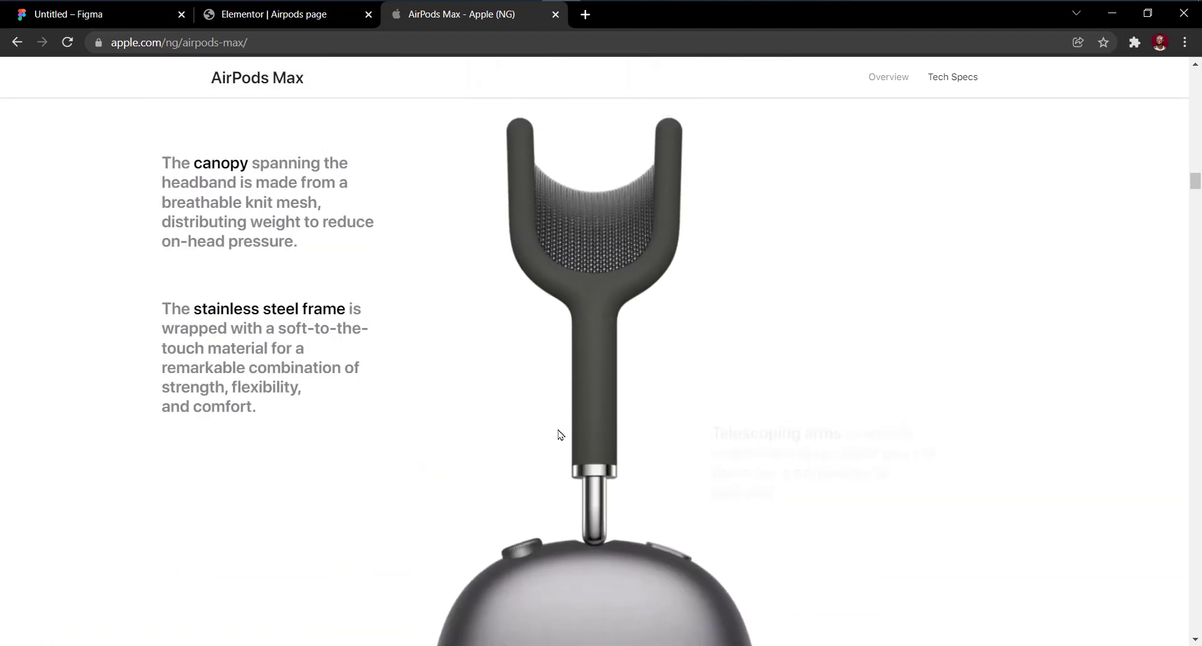
left_click_drag(257, 410, 165, 316)
right_click(174, 320)
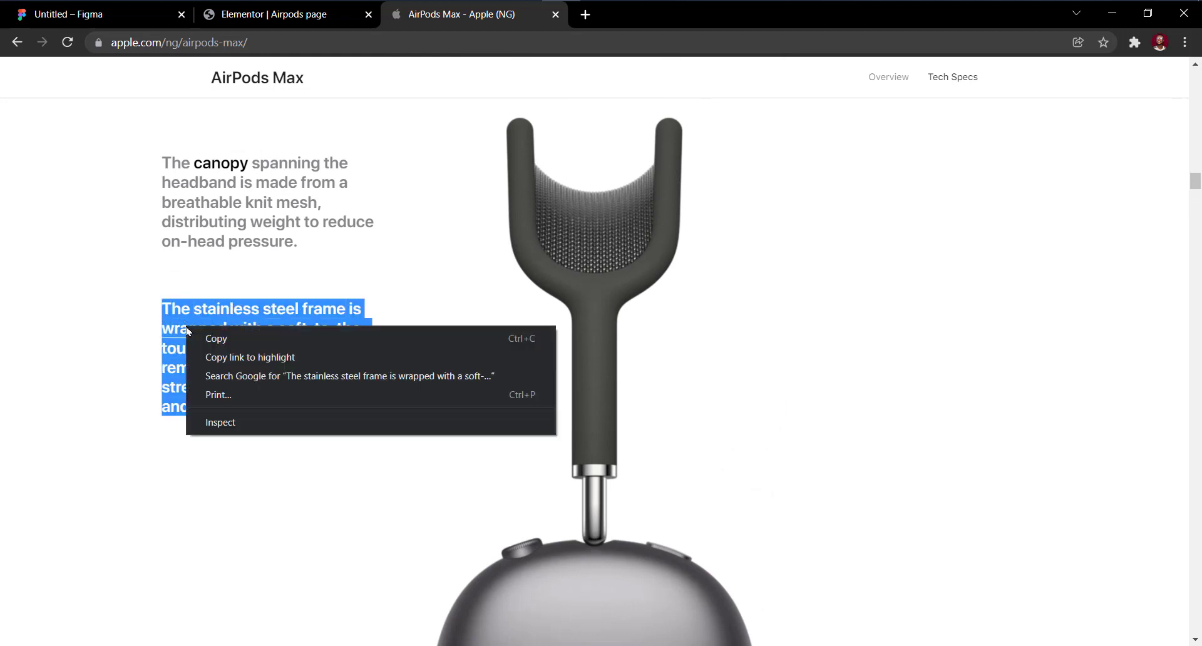
left_click(236, 339)
Return to the Elementor page and duplicate hotspot Item #1 in the hotspot widget's content settings.
left_click(313, 13)
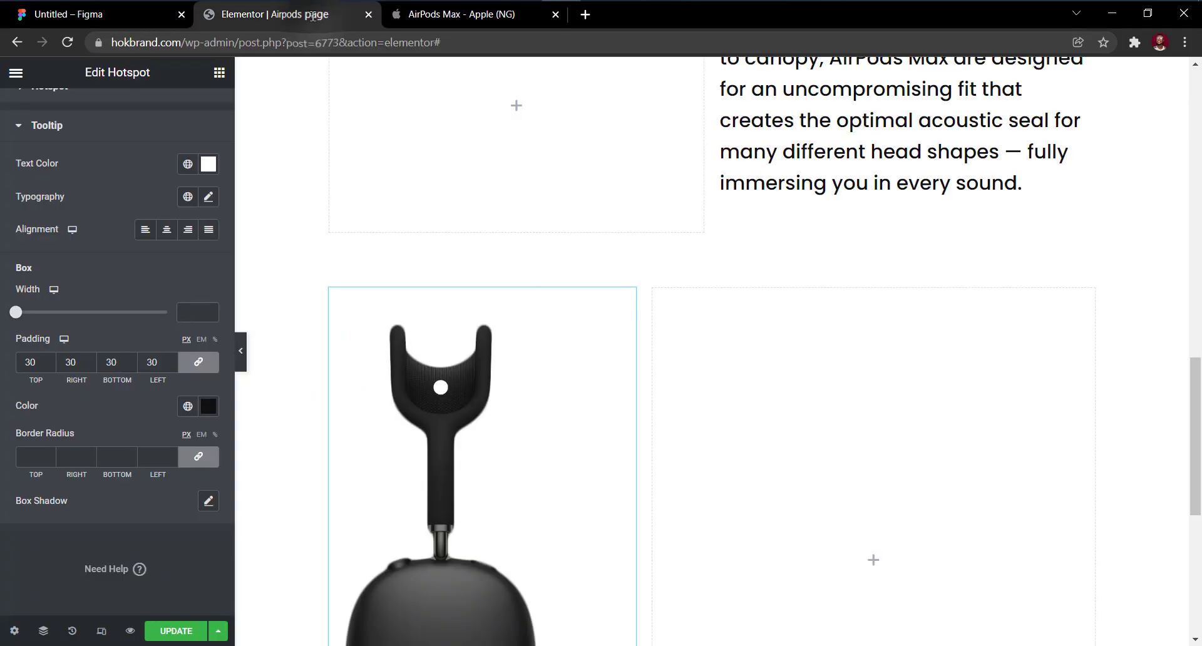
scroll(94, 250, "up", 2)
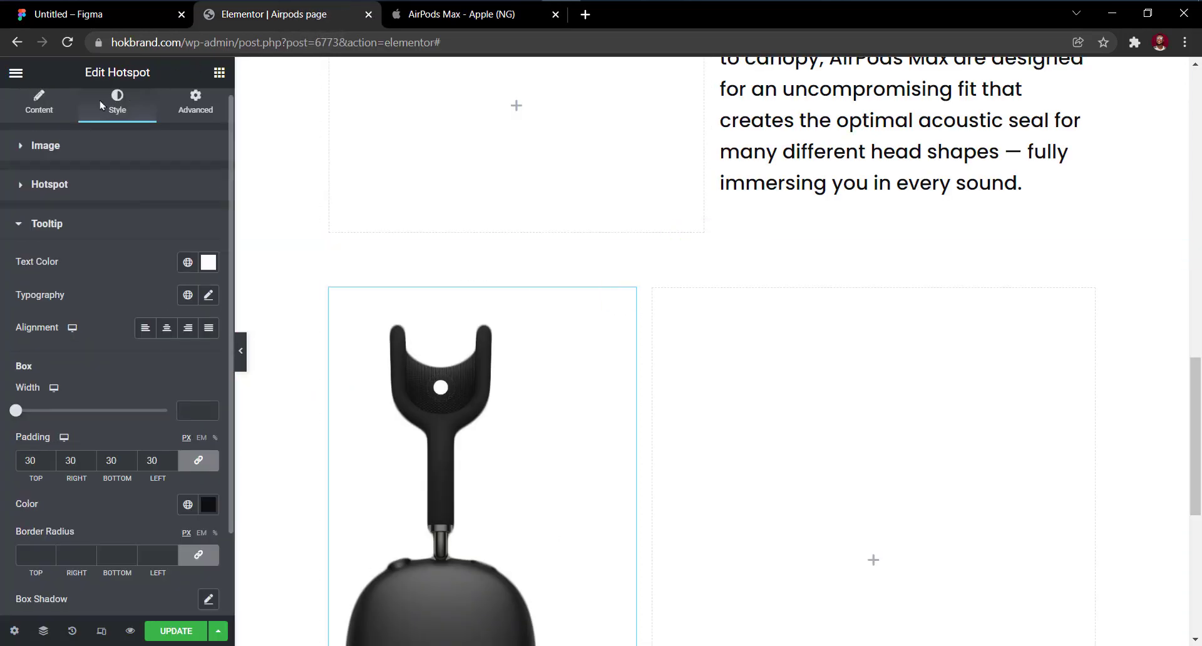
left_click(39, 125)
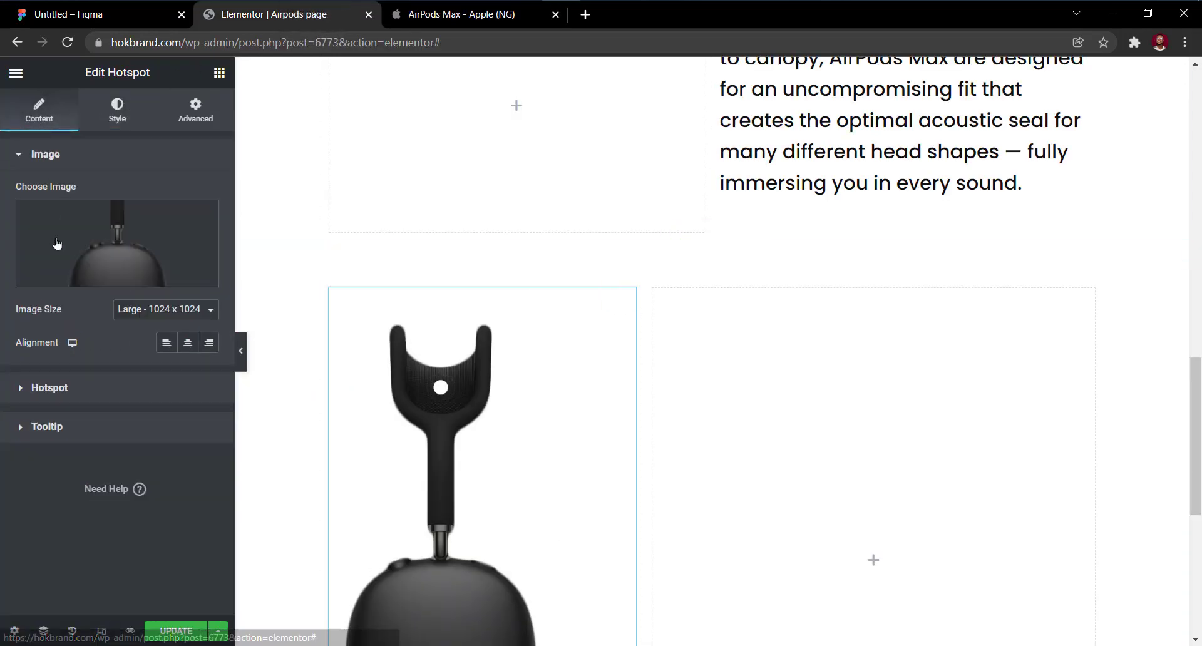
left_click(78, 388)
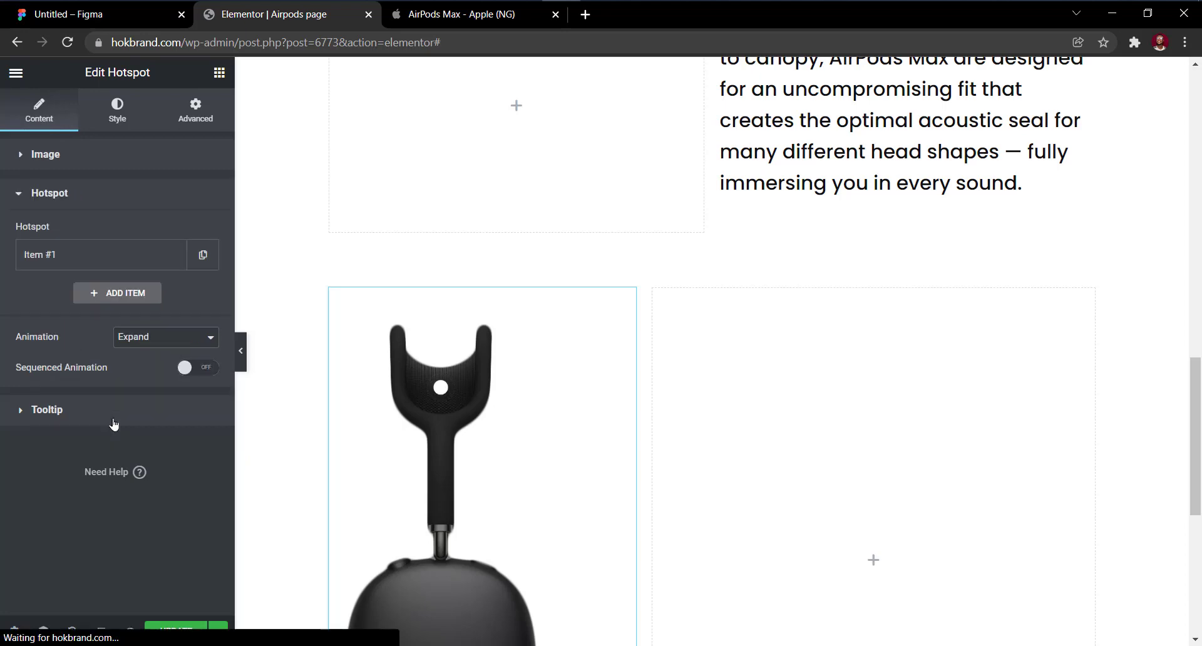
left_click(201, 255)
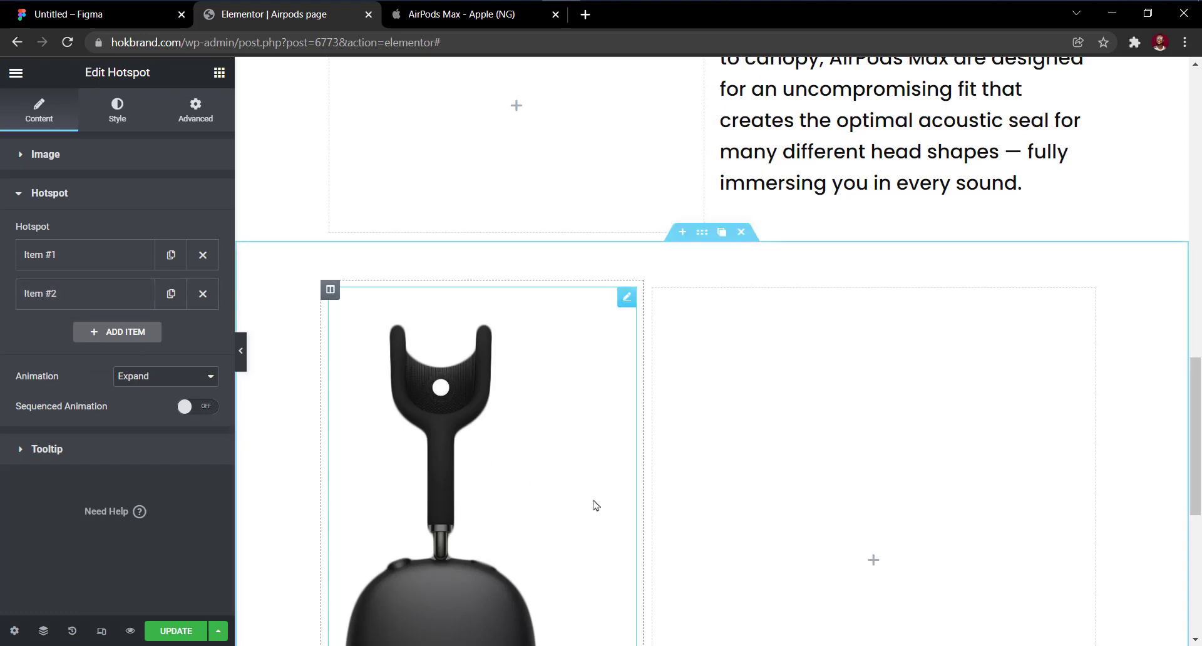
Move hotspot Item #2 down onto the headphone's arm by setting its vertical offset to 31.
scroll(596, 505, "down", 1)
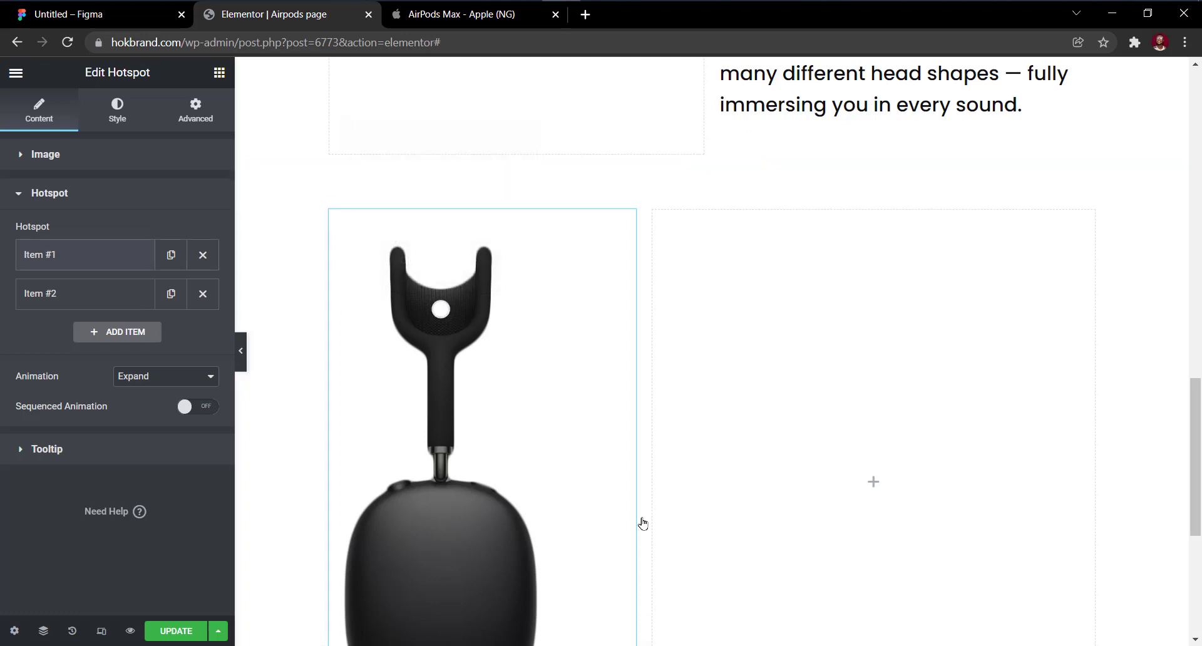
left_click(85, 294)
left_click(163, 332)
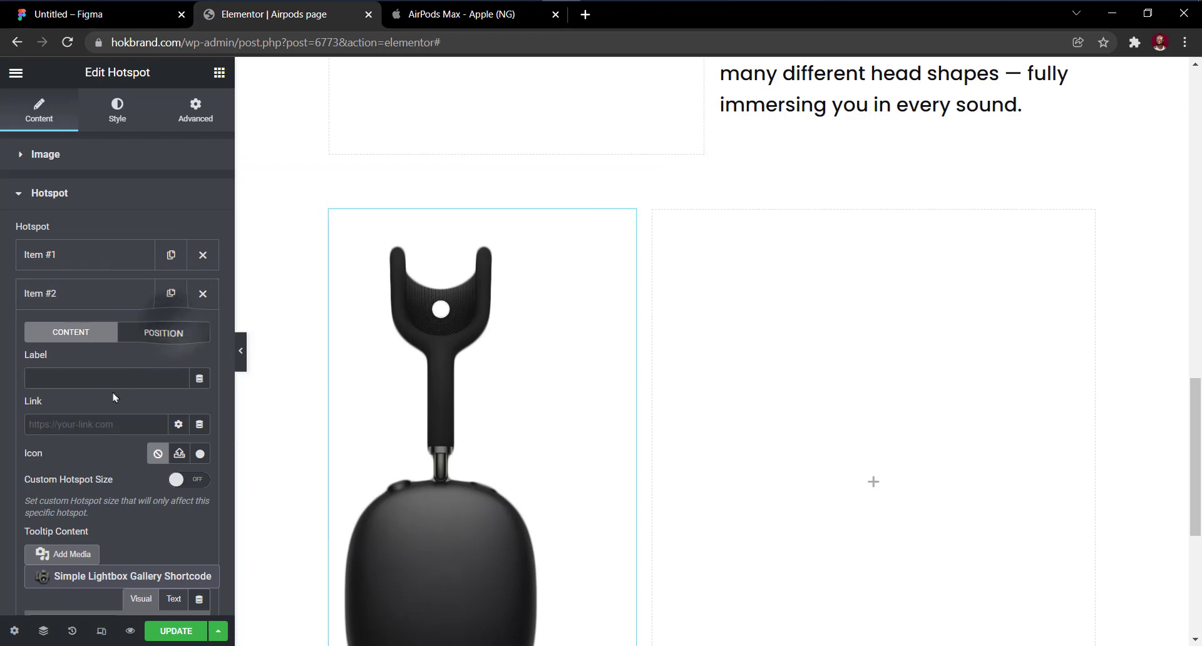
scroll(109, 402, "down", 3)
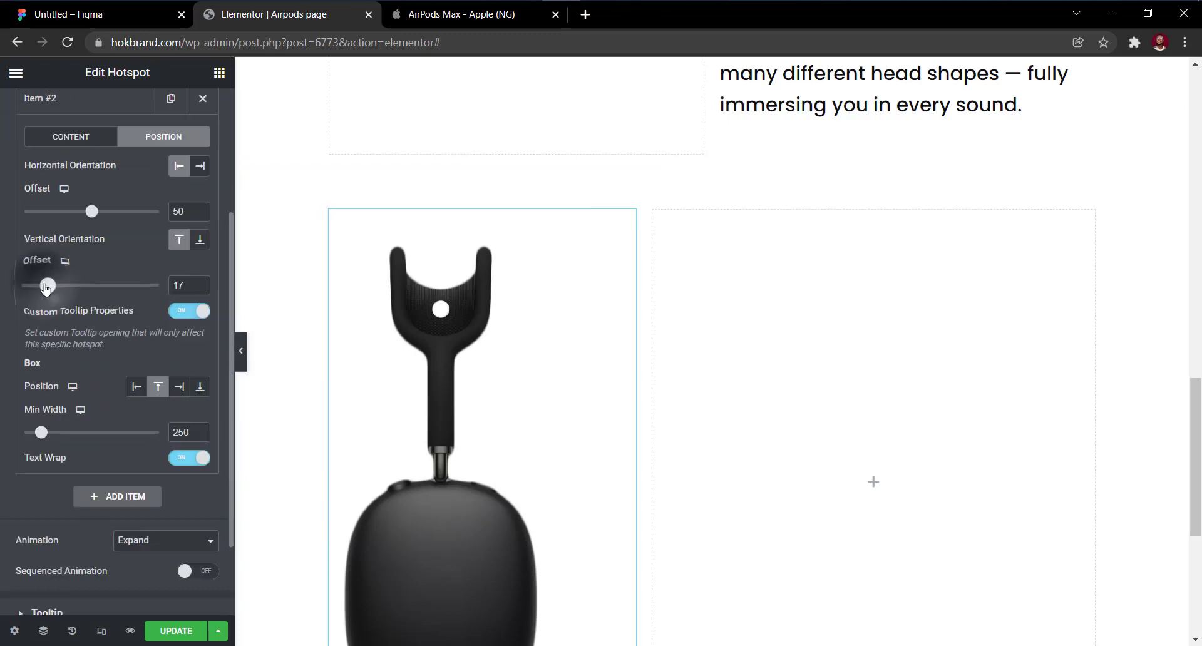
mouse_move(47, 287)
left_mouse_down()
mouse_move(80, 288)
mouse_move(64, 287)
left_mouse_up()
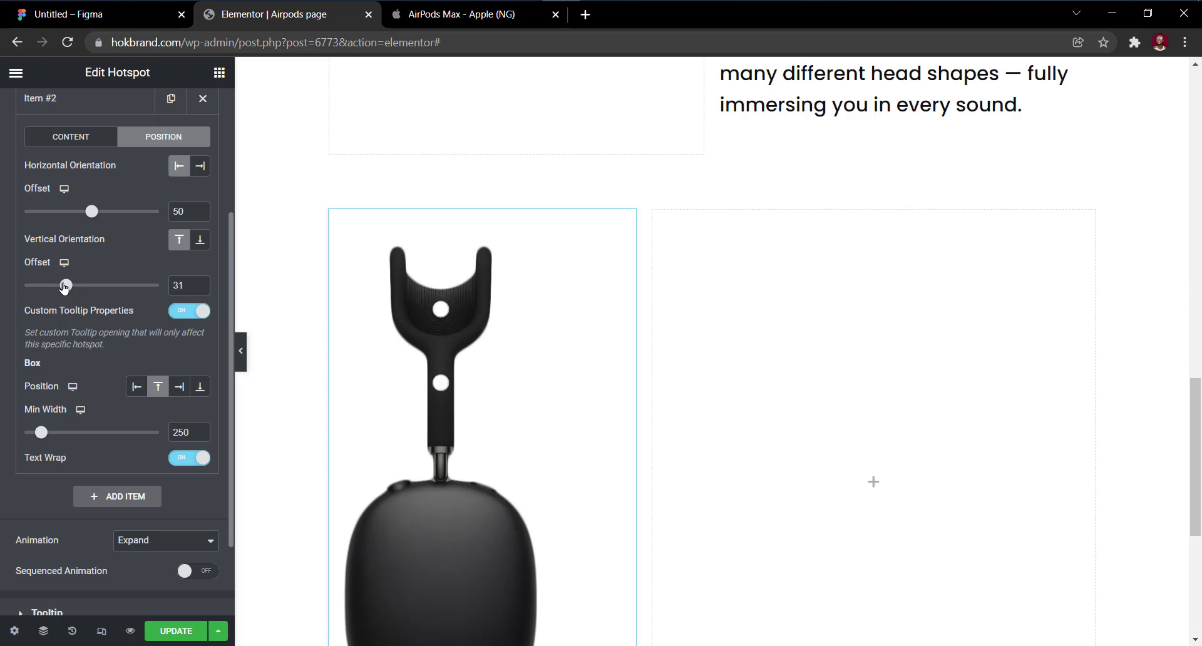
Fine-tune hotspot Item #2's placement on the headphone arm by setting its vertical offset to 32.
left_click(201, 282)
left_click(200, 282)
left_click(201, 282)
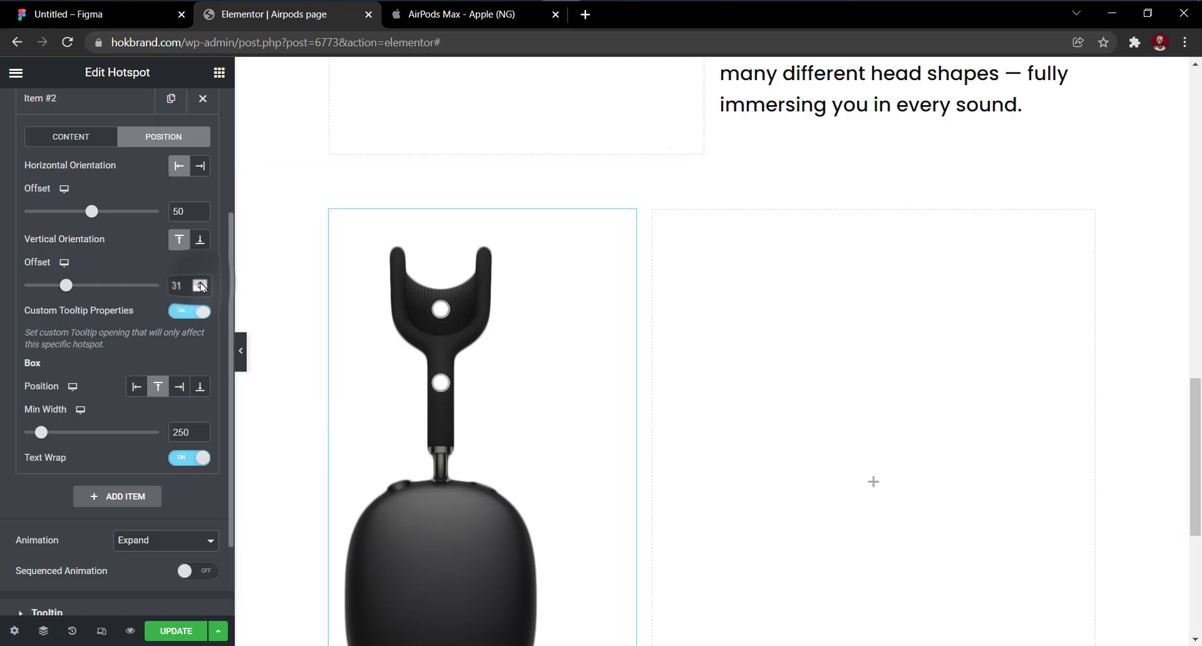
left_click(202, 280)
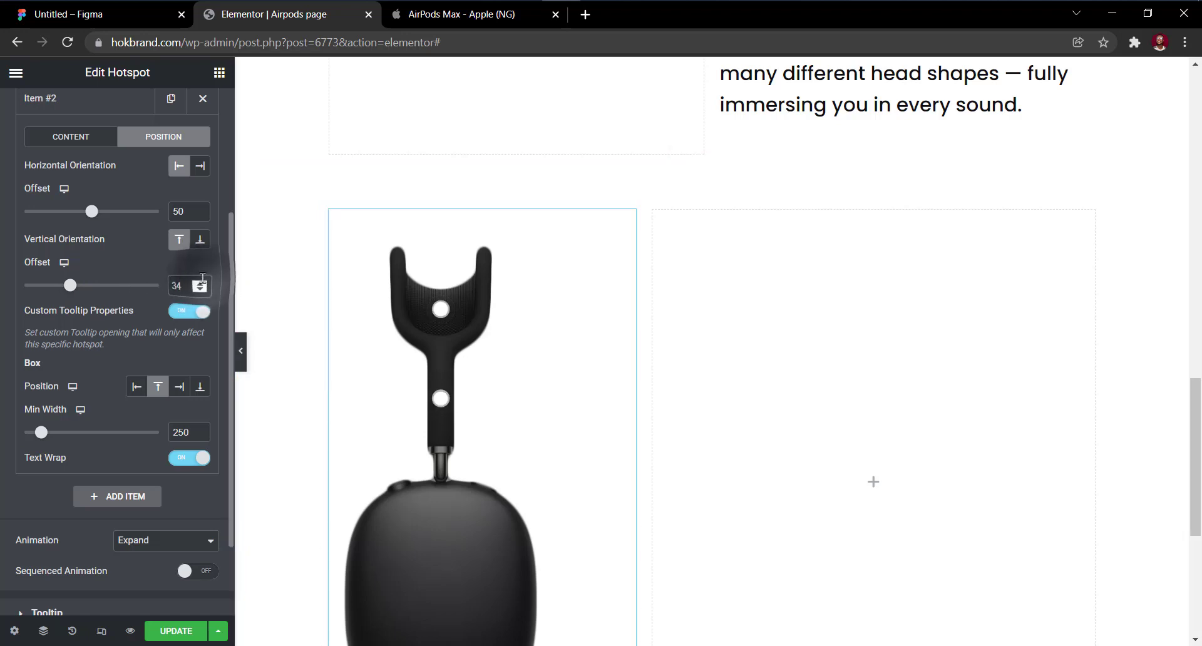
left_click(200, 285)
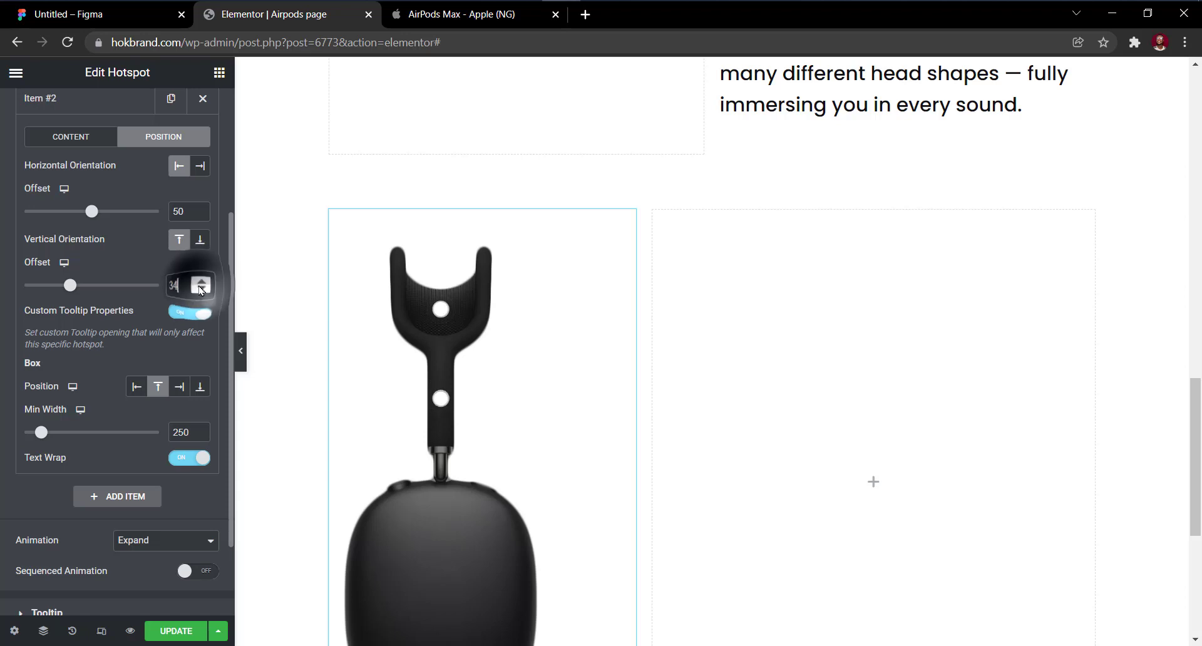
left_click(199, 284)
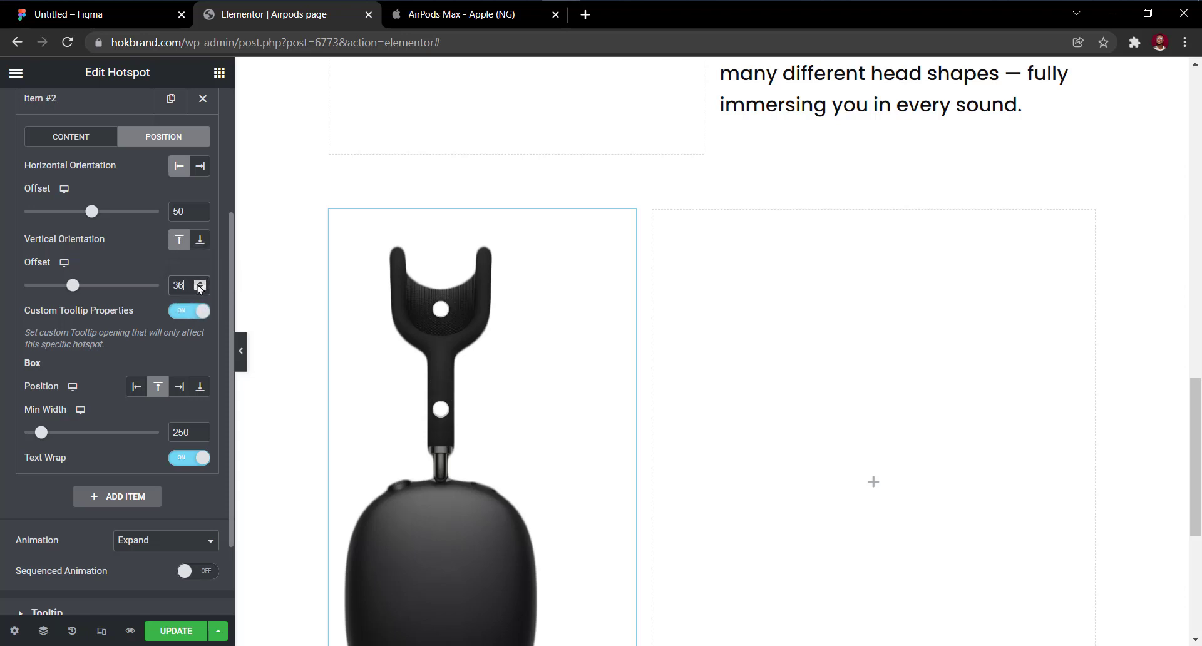
left_click(199, 286)
left_click(201, 289)
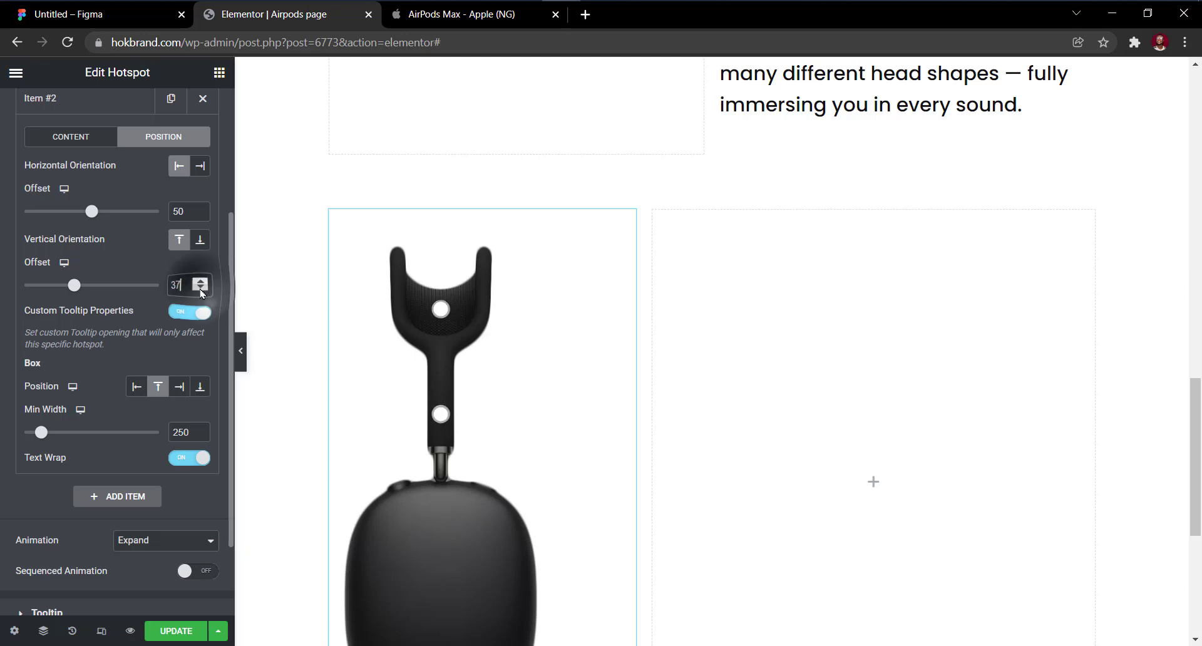
left_click(201, 289)
left_click(200, 289)
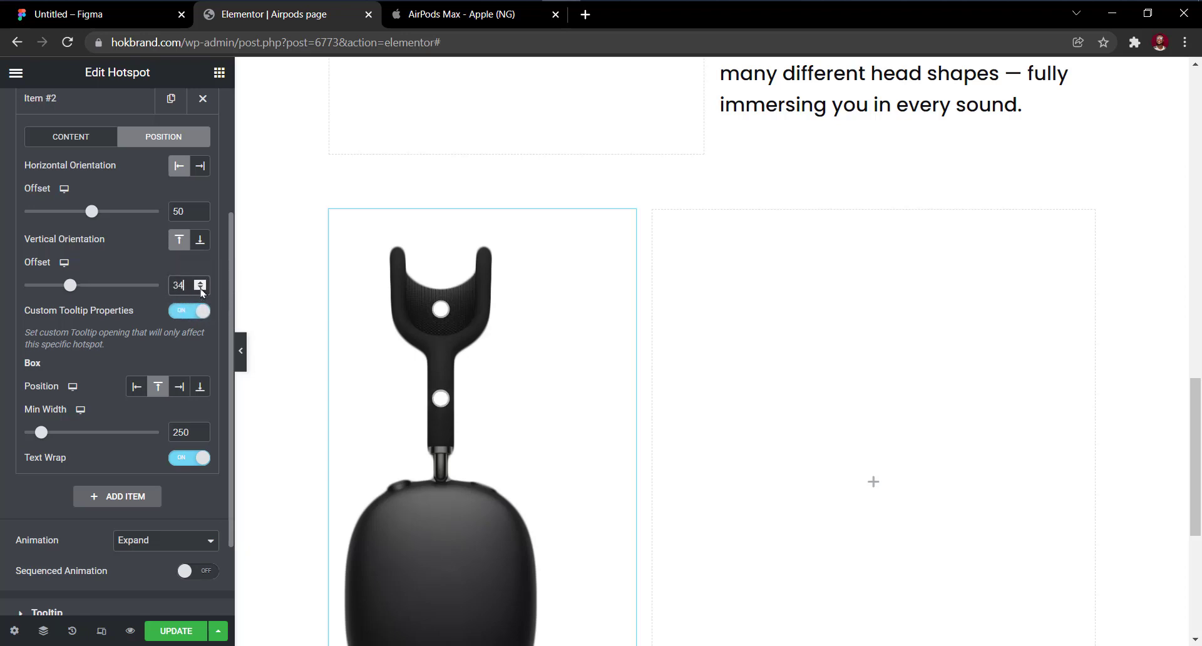
left_click(201, 289)
left_click(200, 289)
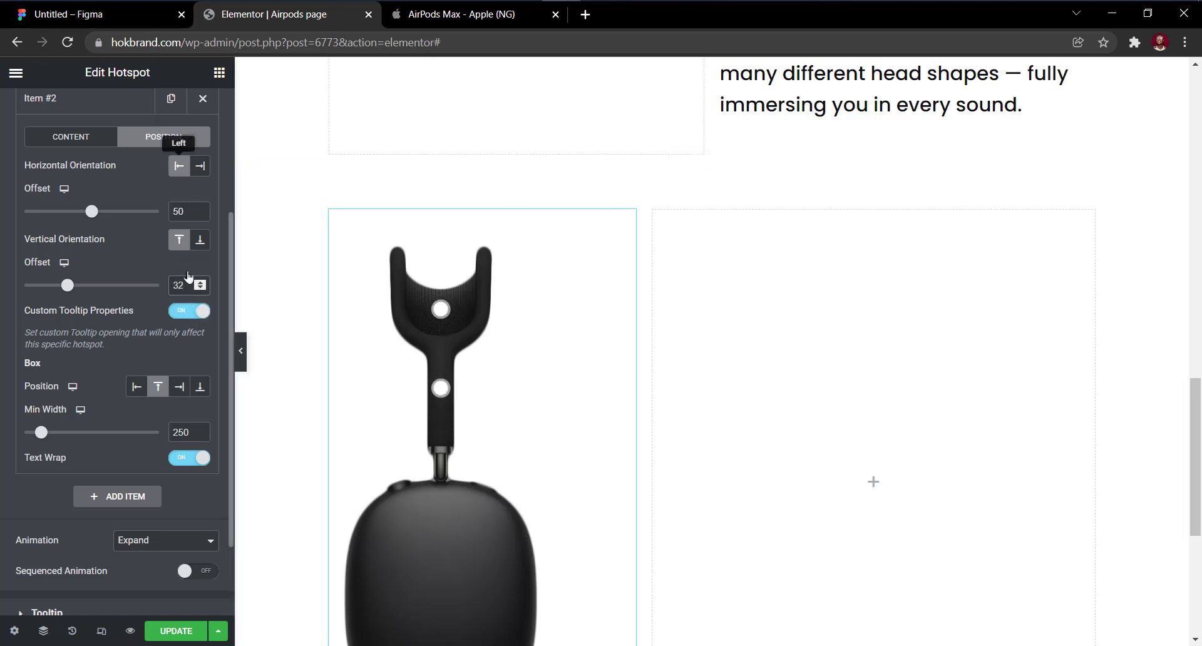
Replace Item #2's tooltip content with the copied stainless steel frame paragraph and check the hotspots on the image.
left_click(75, 145)
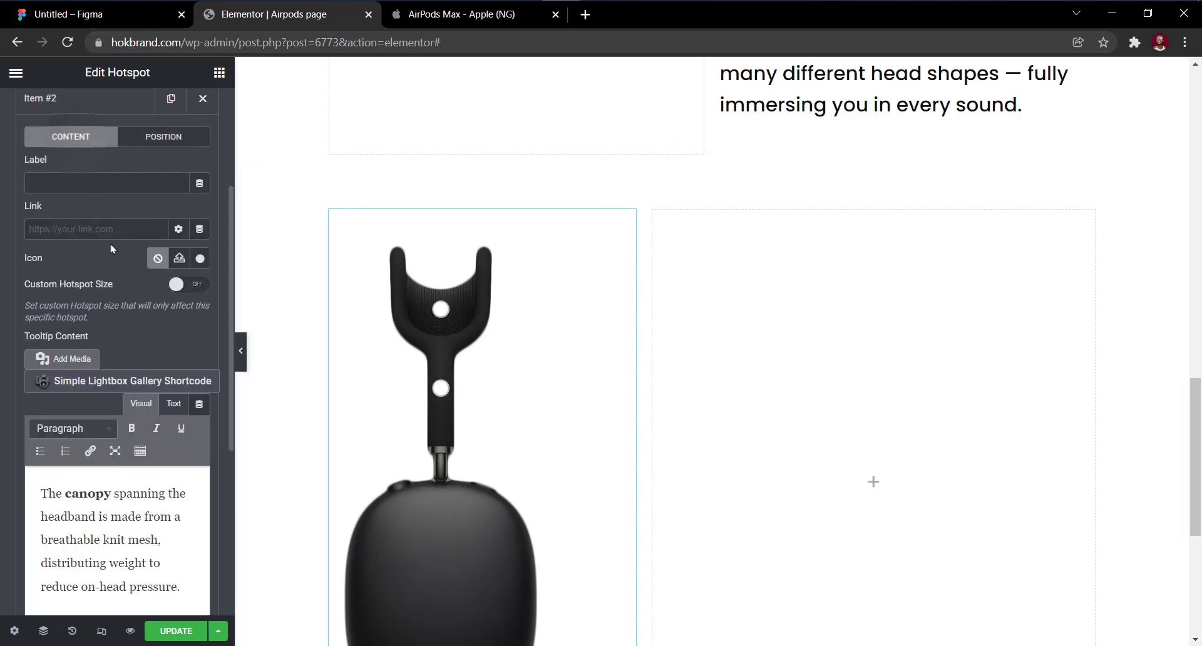
scroll(167, 417, "down", 2)
left_click(171, 420)
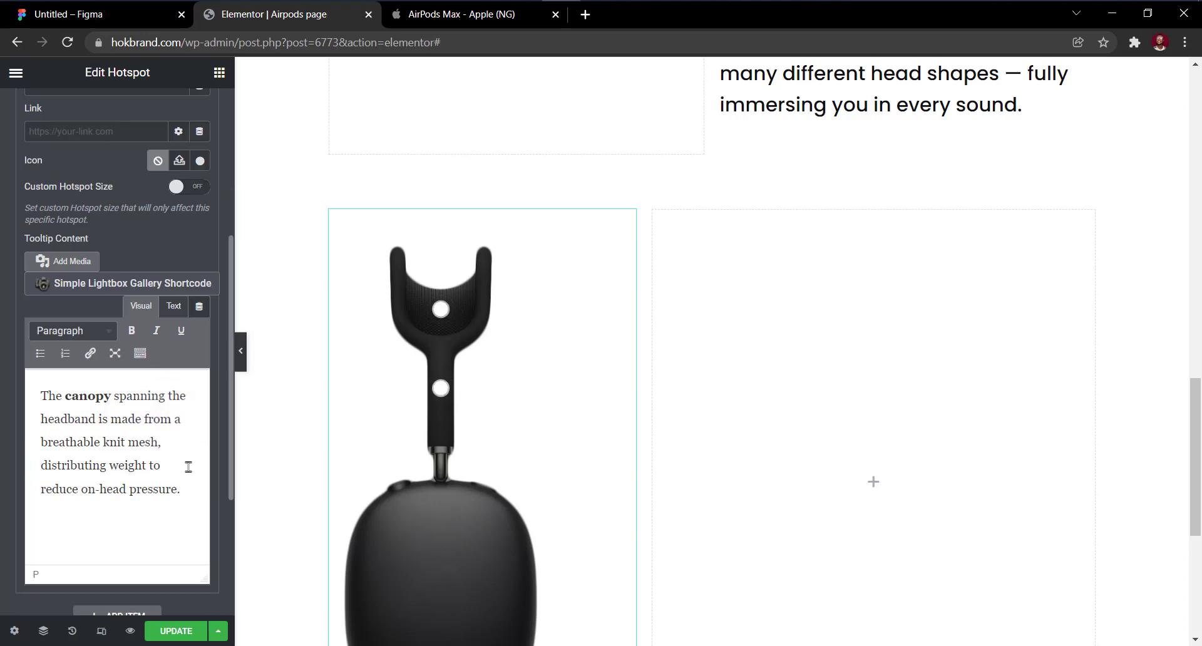
key("ctrl+a")
key("ctrl+v")
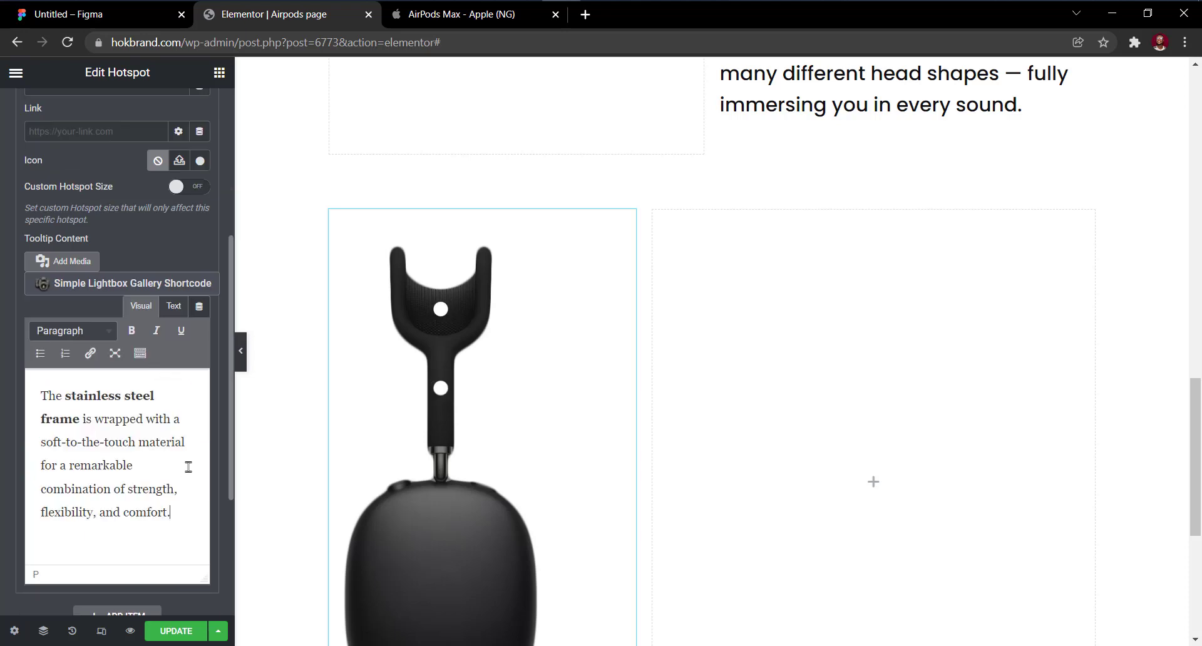
left_click(440, 389)
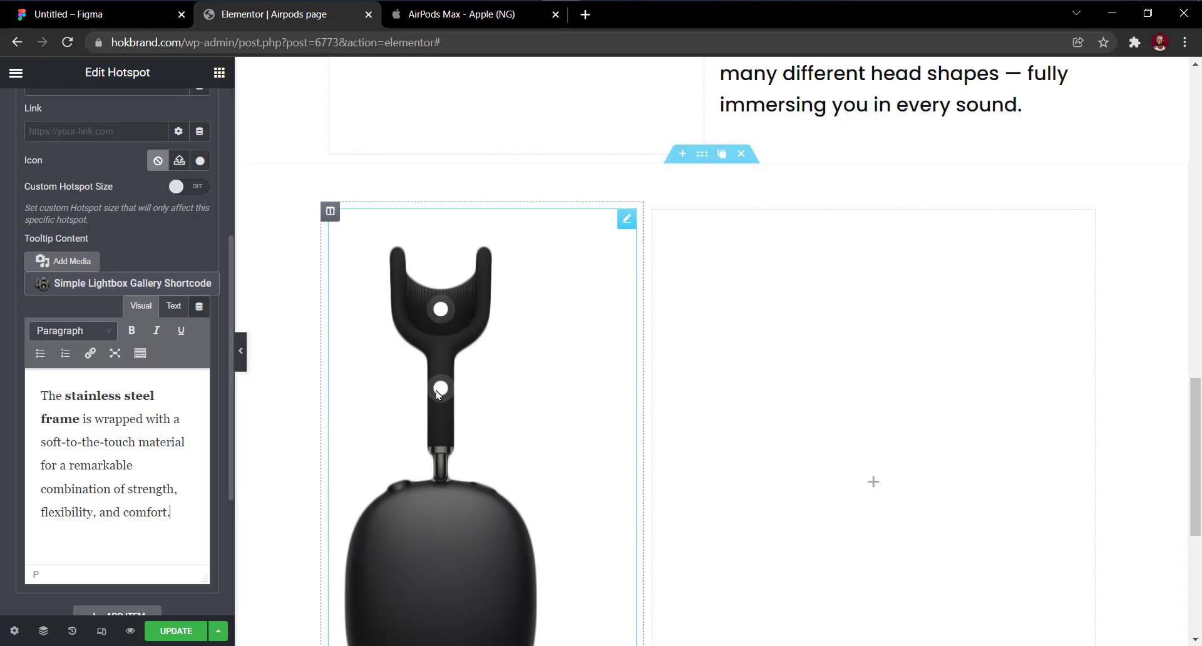
left_click(453, 313)
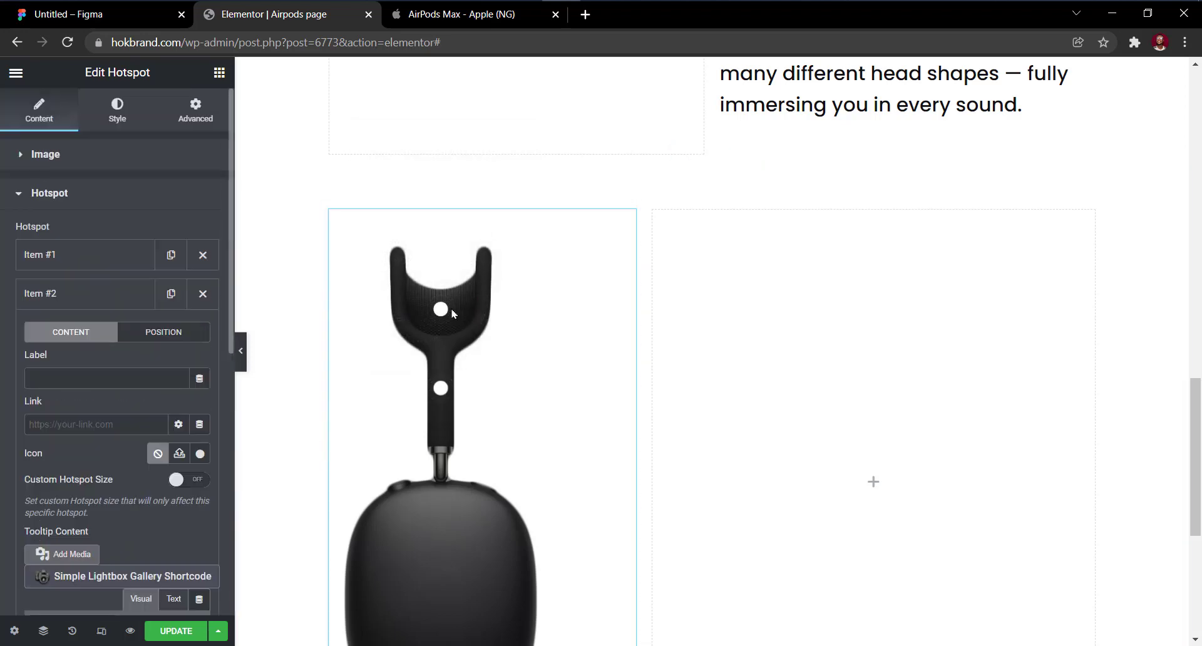
Set Item #2's custom tooltip box position to Left and preview the tooltips on the image.
left_click(163, 332)
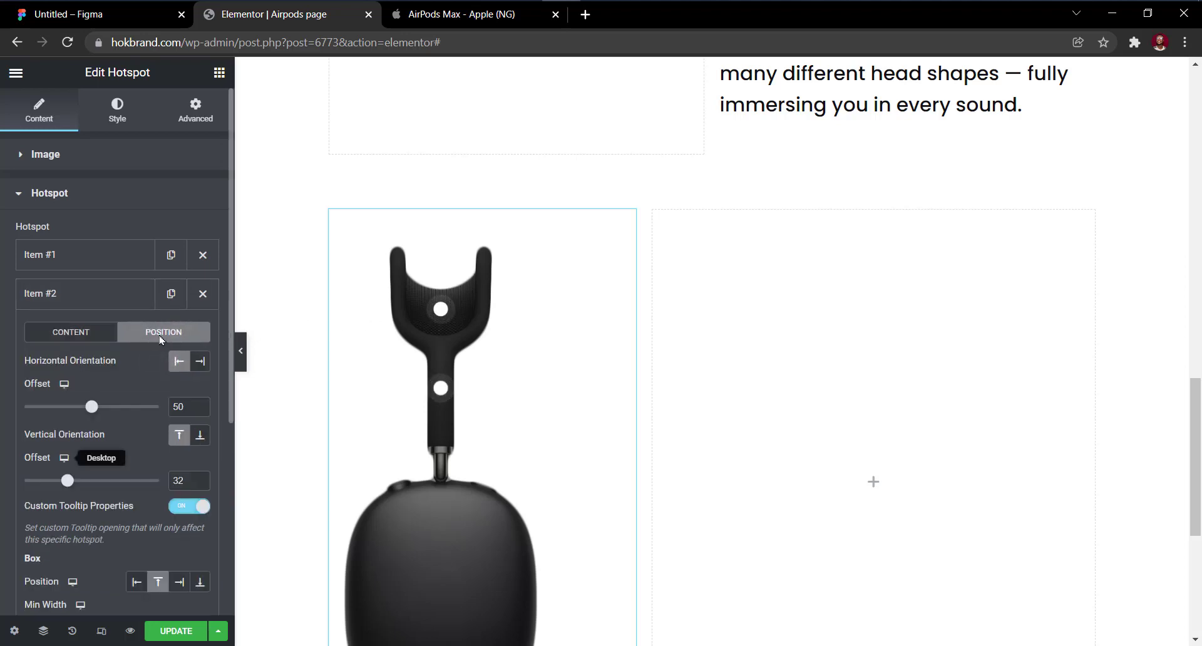
scroll(157, 348, "down", 3)
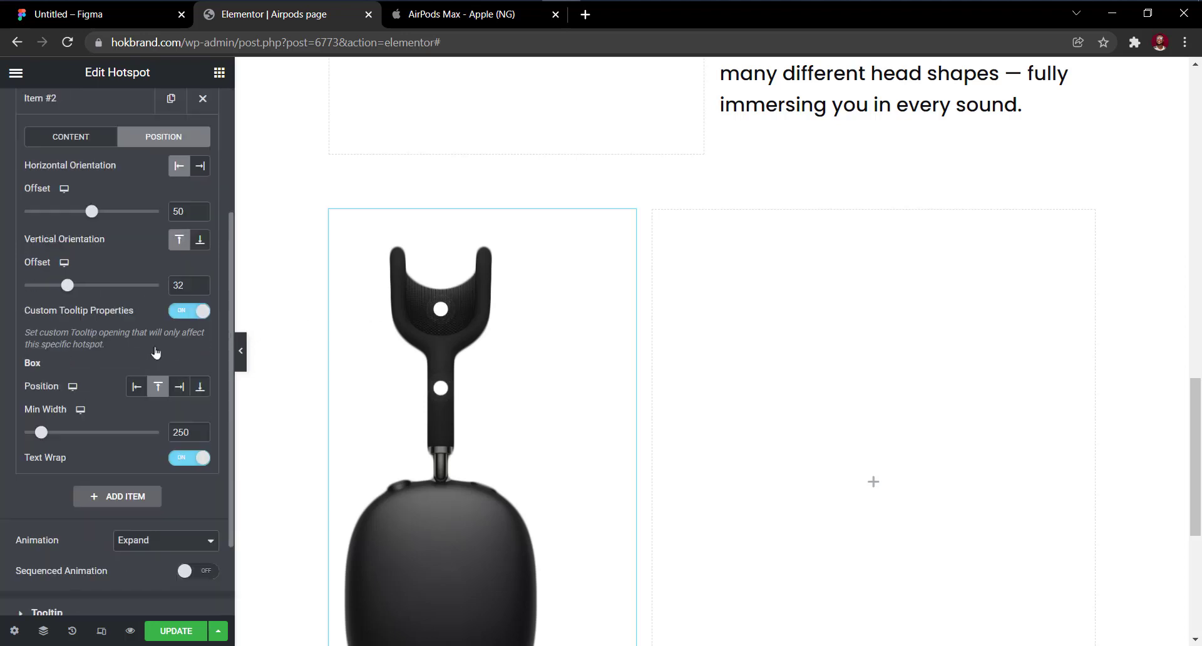
left_click(138, 391)
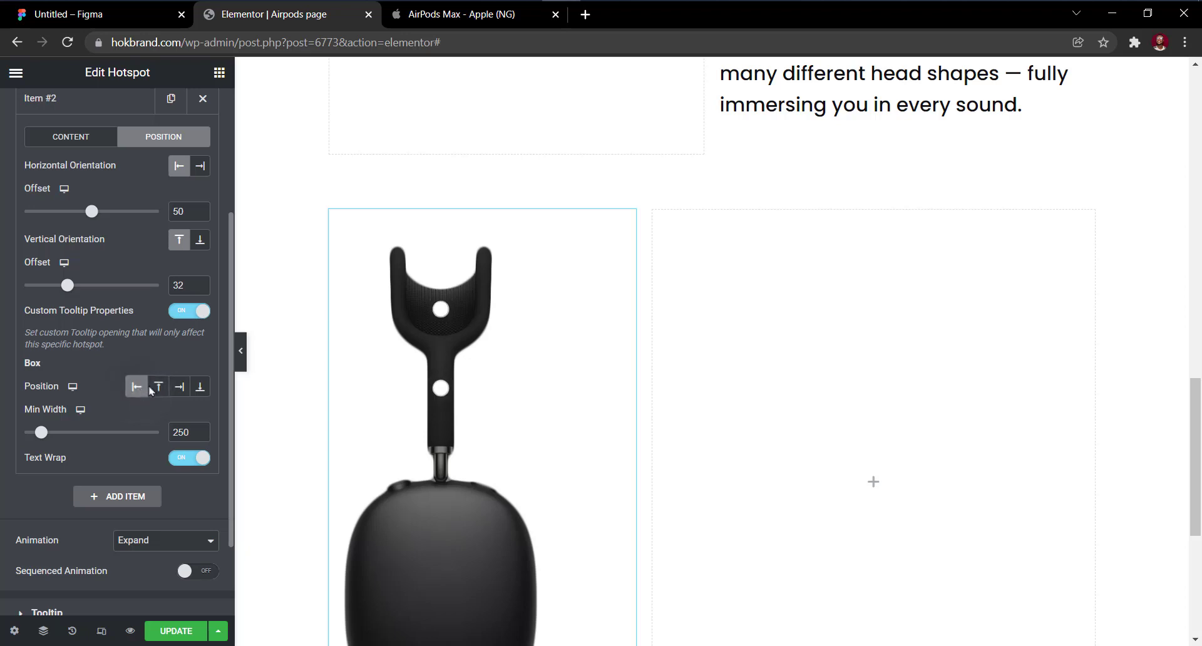
mouse_move(417, 297)
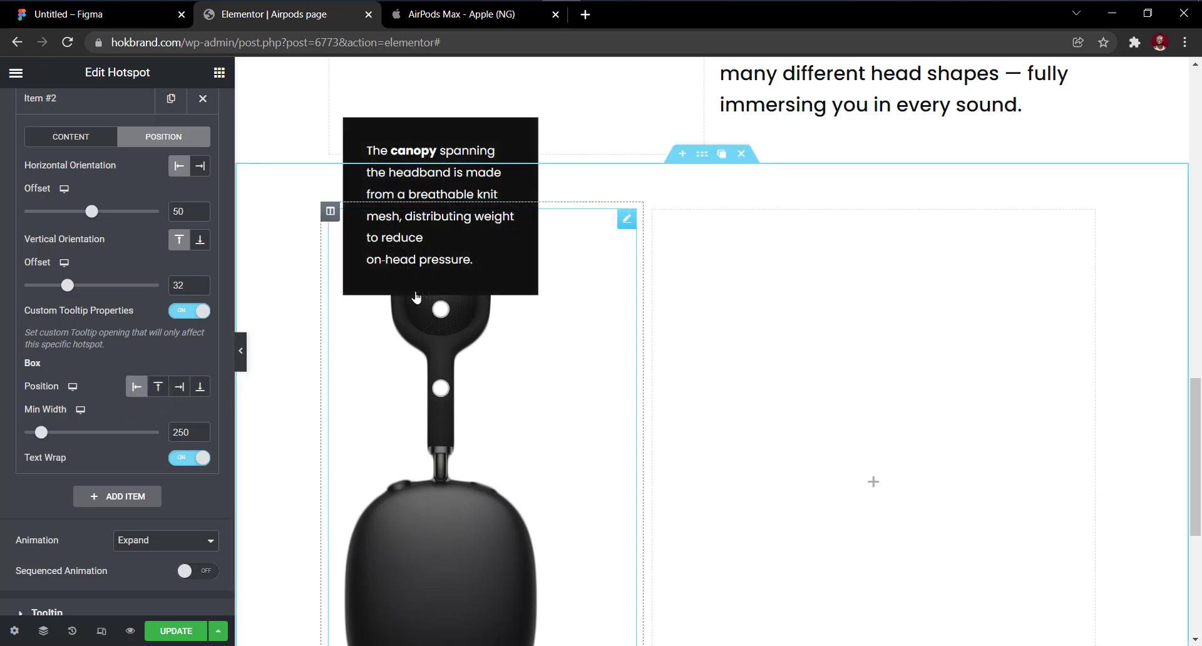
mouse_move(428, 400)
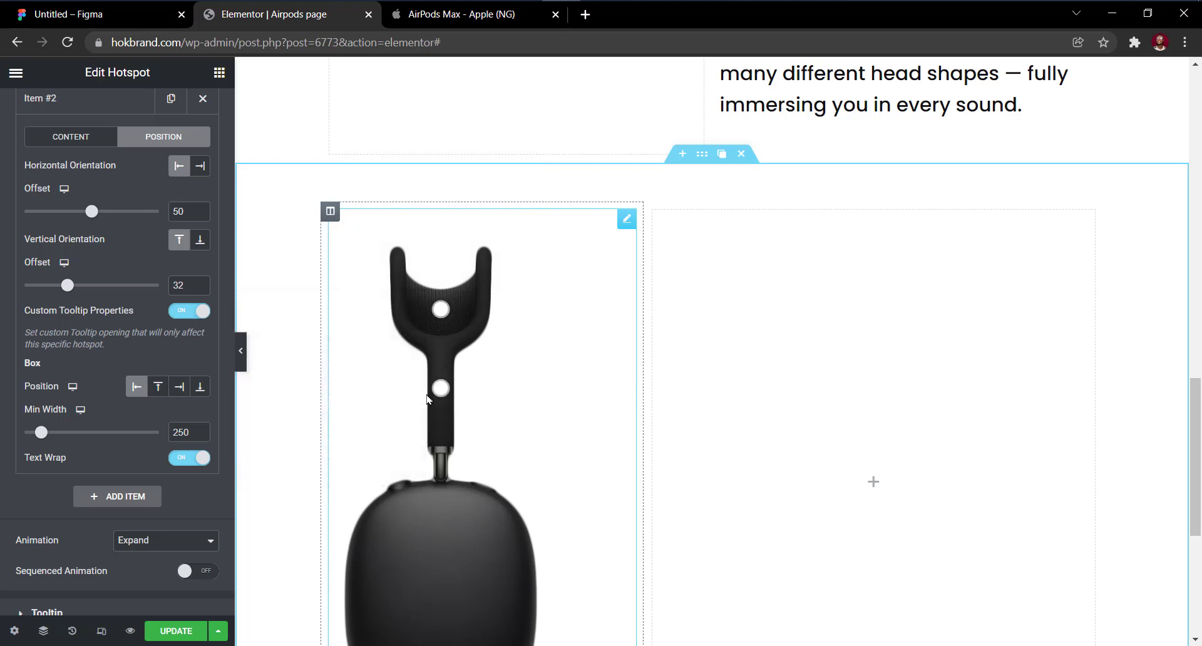
left_click(470, 14)
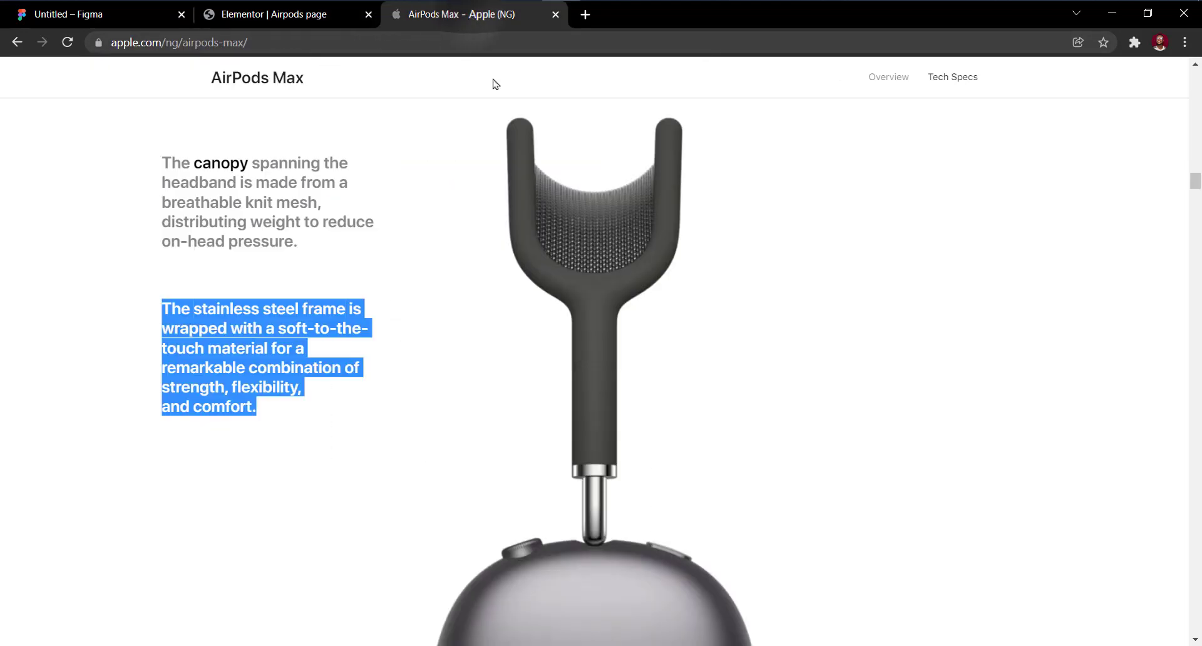
scroll(598, 374, "down", 2)
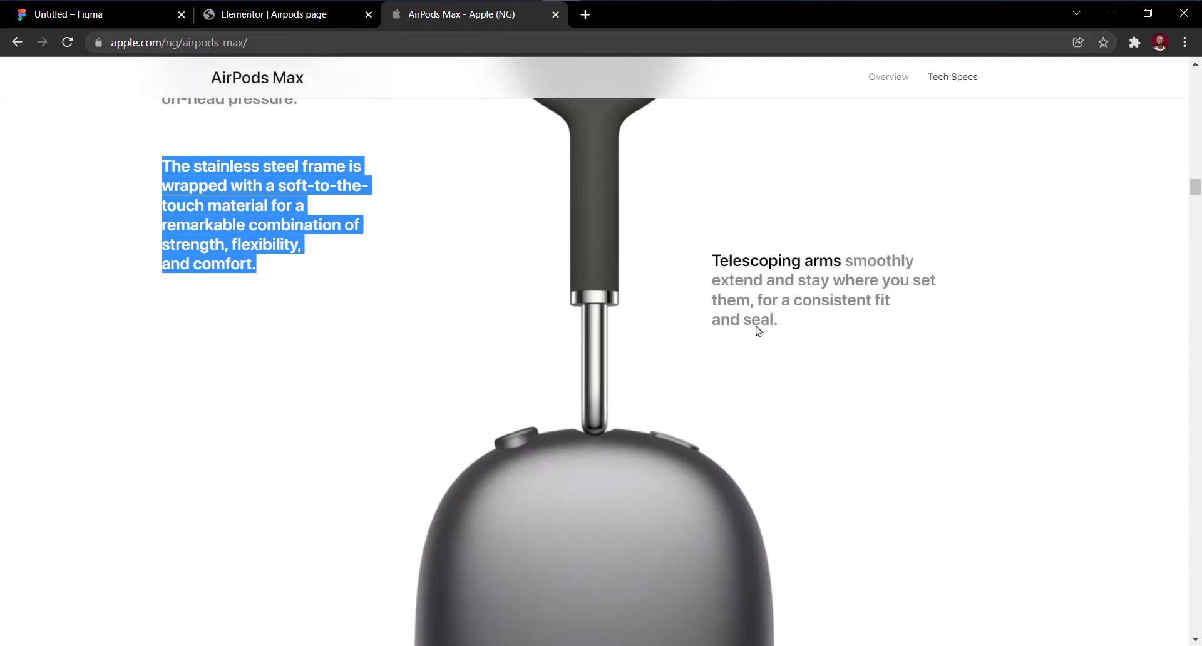
left_click(791, 313)
left_click_drag(790, 313, 718, 261)
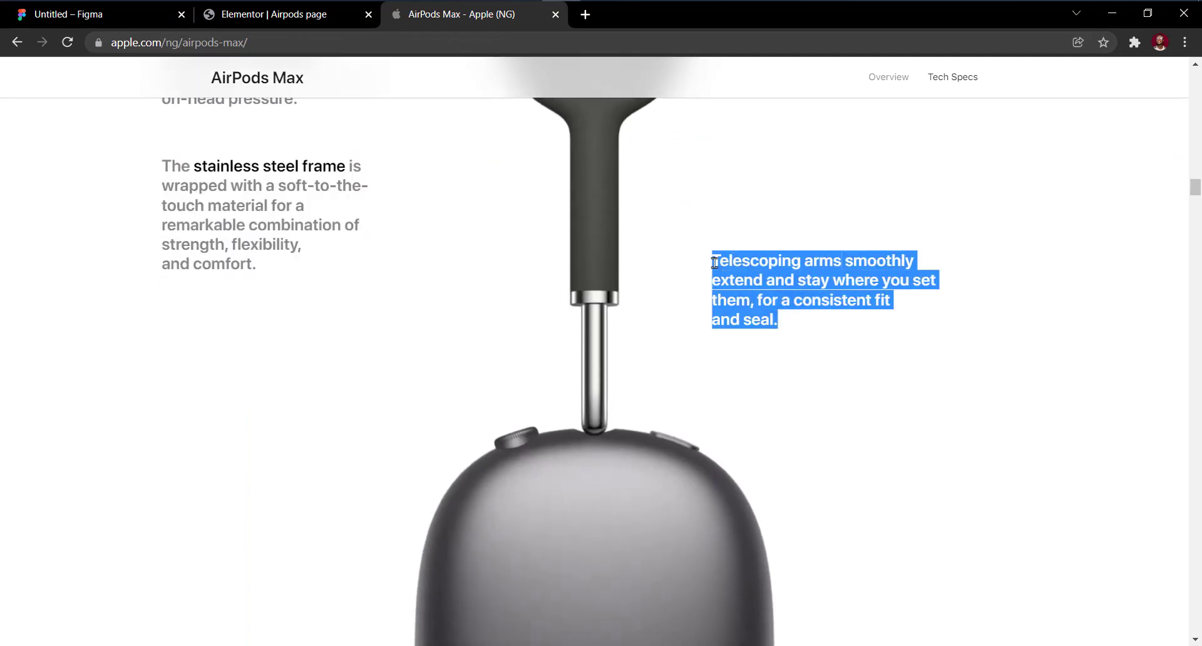
Return to the Elementor page and duplicate hotspot Item #2.
left_click(295, 15)
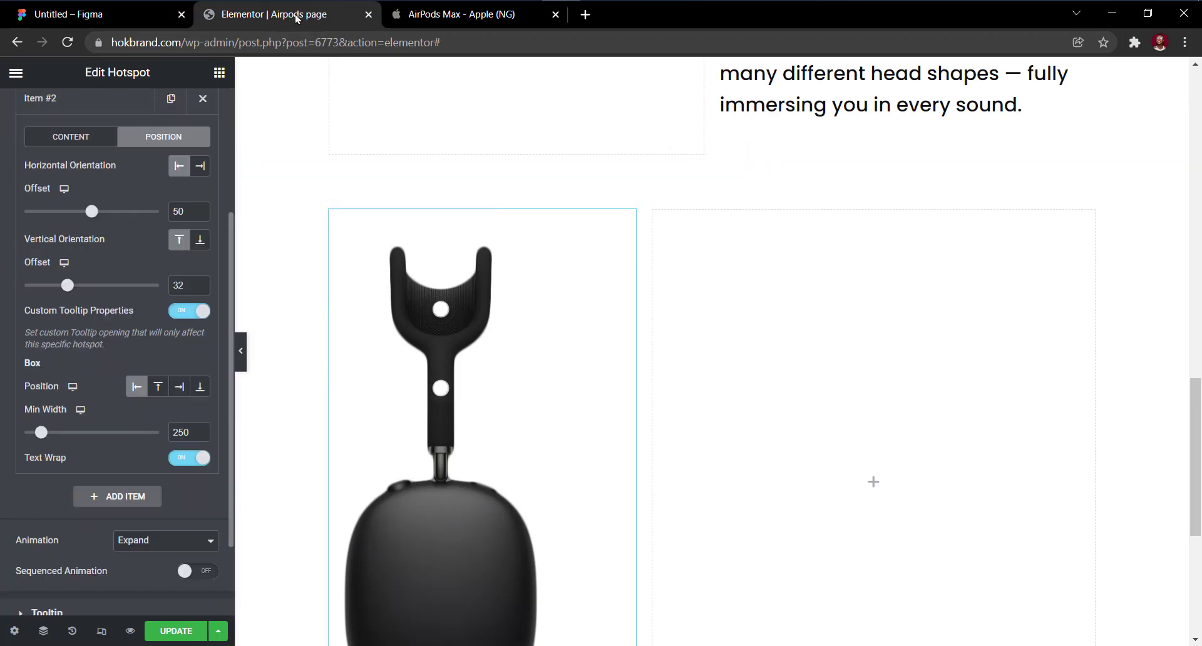
scroll(175, 179, "up", 3)
left_click(79, 304)
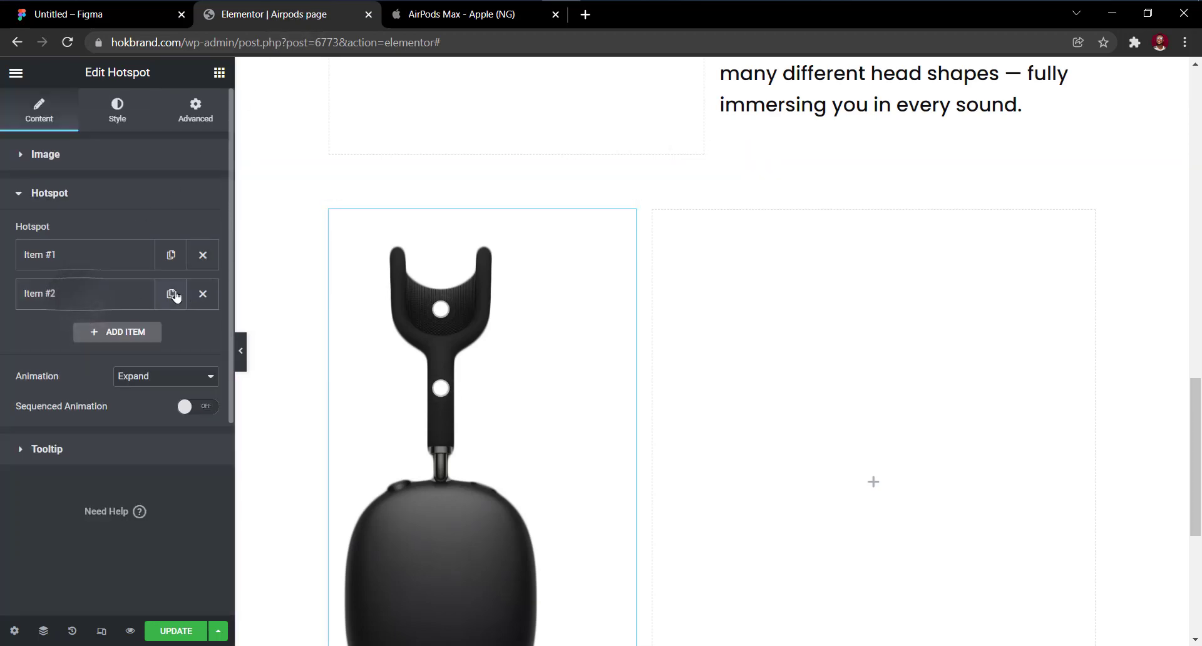
left_click(115, 337)
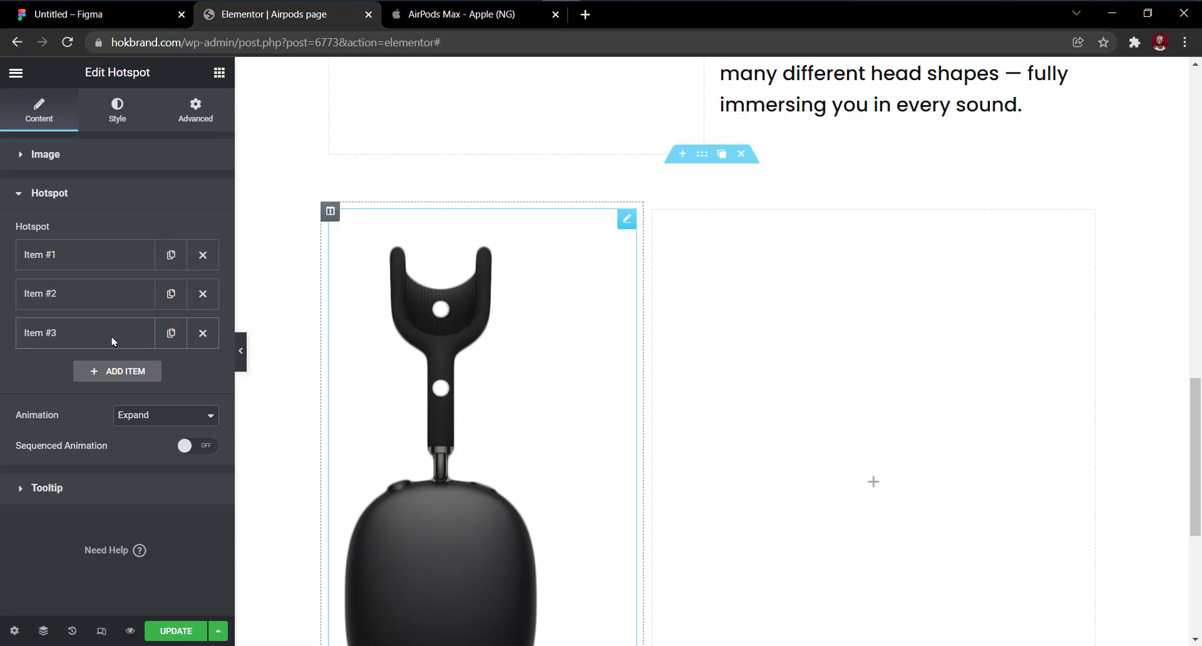
Replace Item #3's tooltip content with the copied paragraph beginning "Telescoping arms smoothly extend and stay where you set them".
left_click(113, 341)
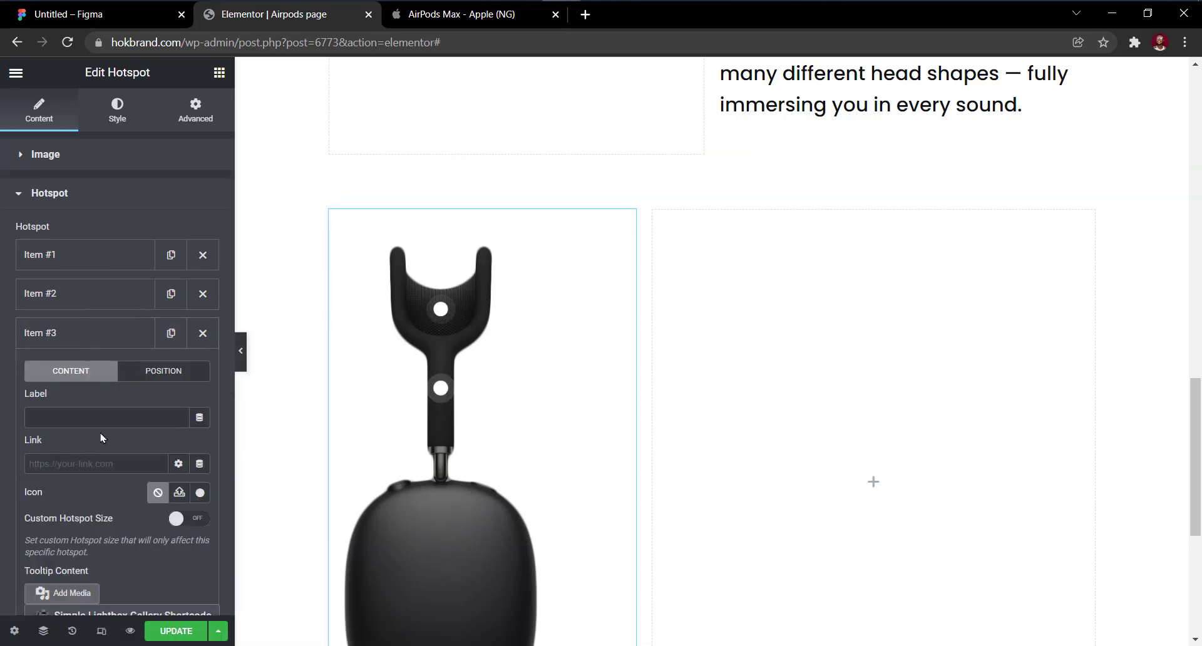
scroll(102, 437, "down", 5)
key("ctrl+a")
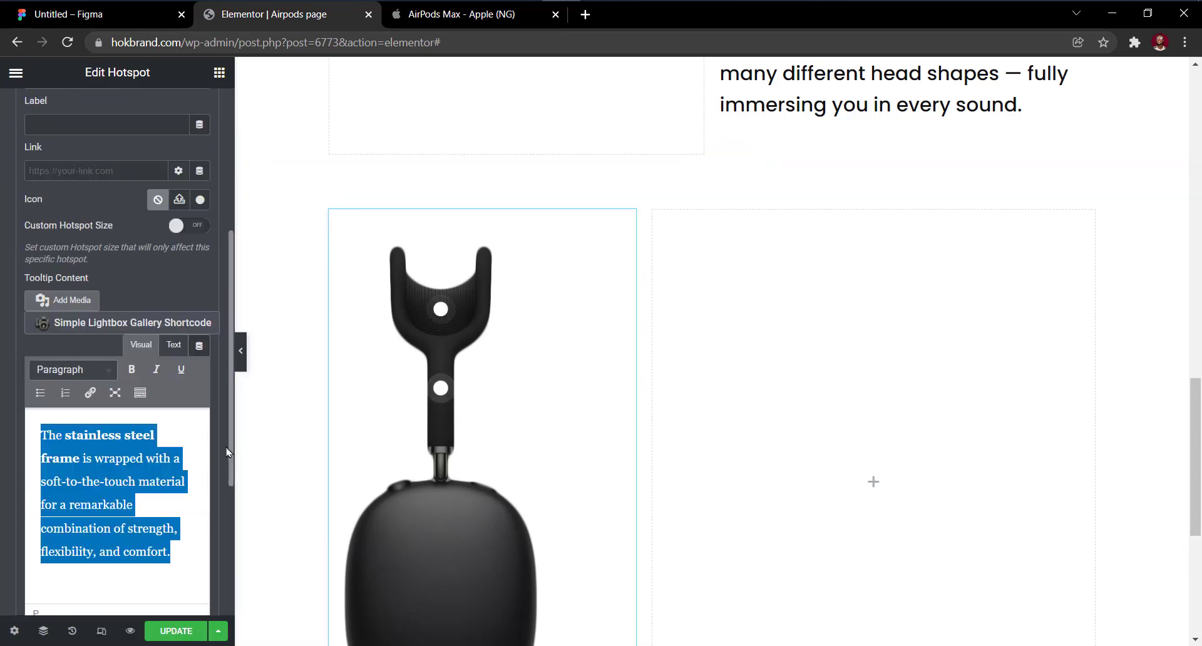
type("Telescoping arms smoothly extend and stay where you set them, for a consistent fit and seal.")
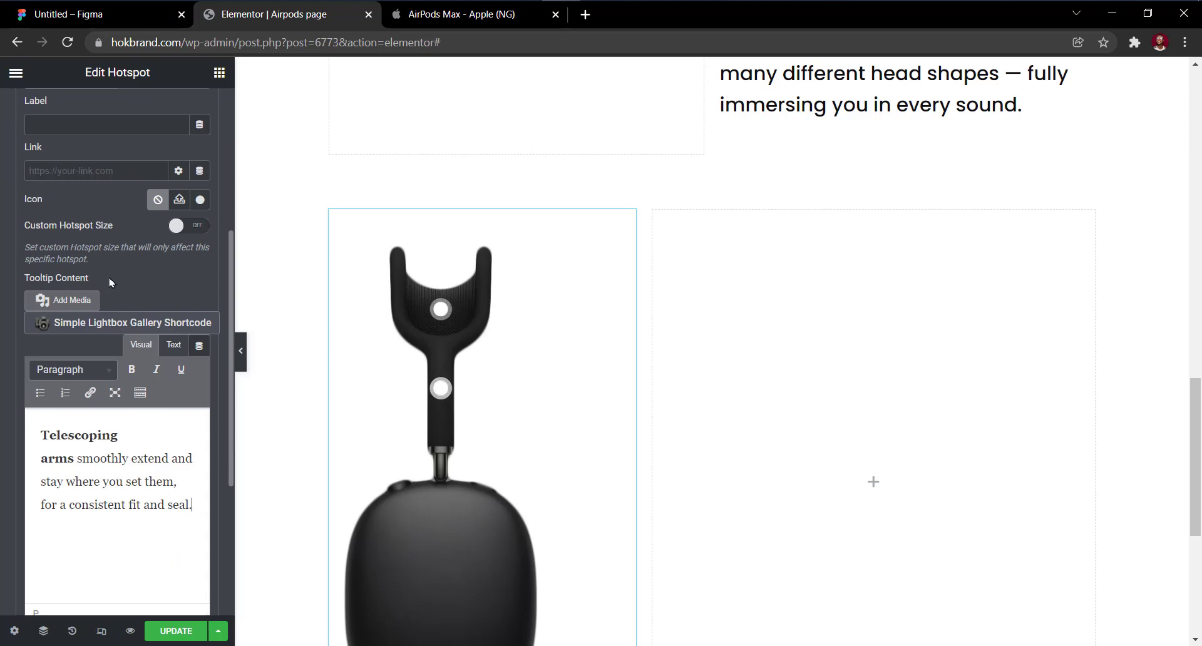
Move hotspot Item #3 down onto the metal telescoping arm by setting its vertical offset to 47.
scroll(110, 282, "up", 3)
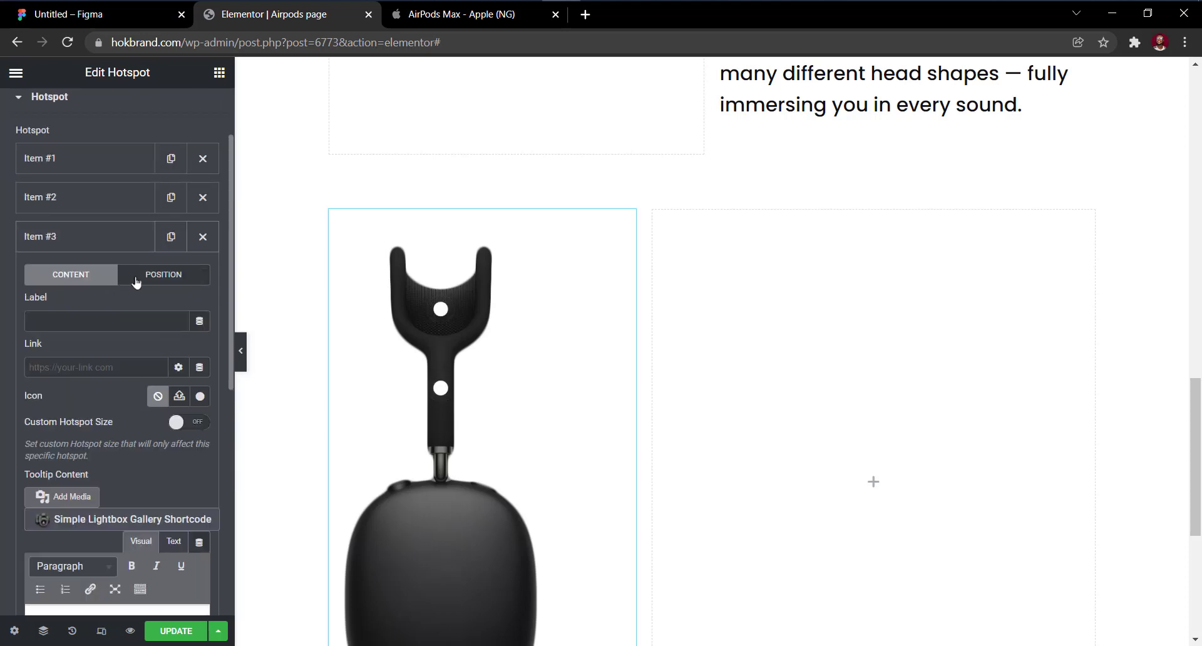
left_click(157, 276)
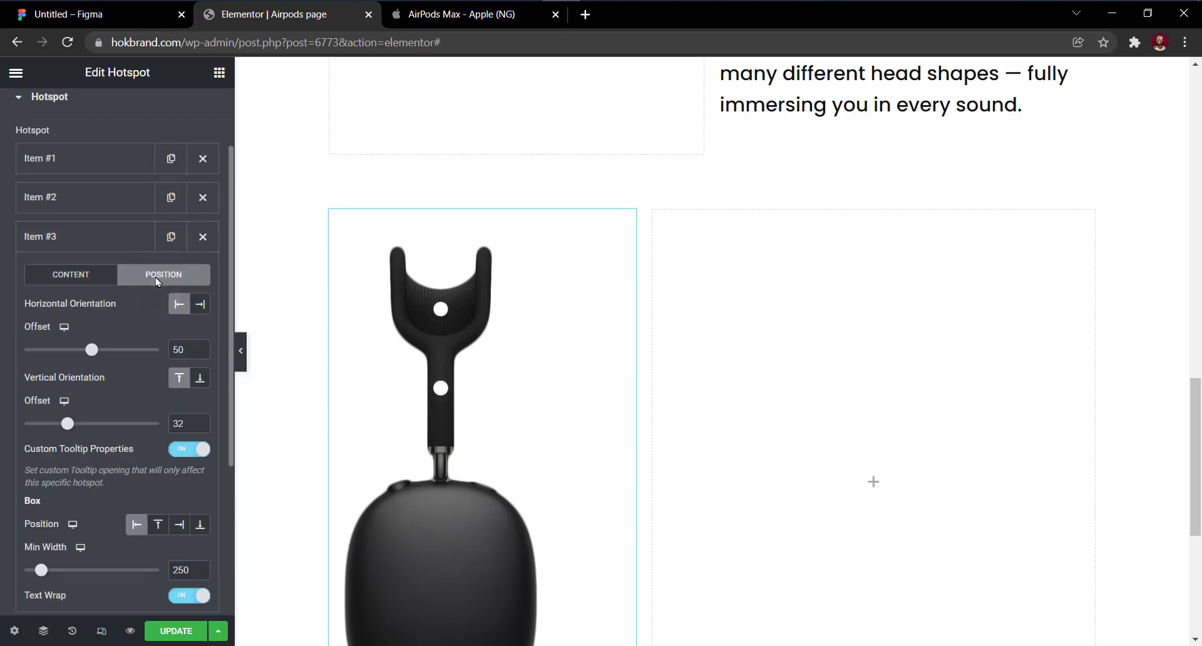
scroll(156, 282, "down", 3)
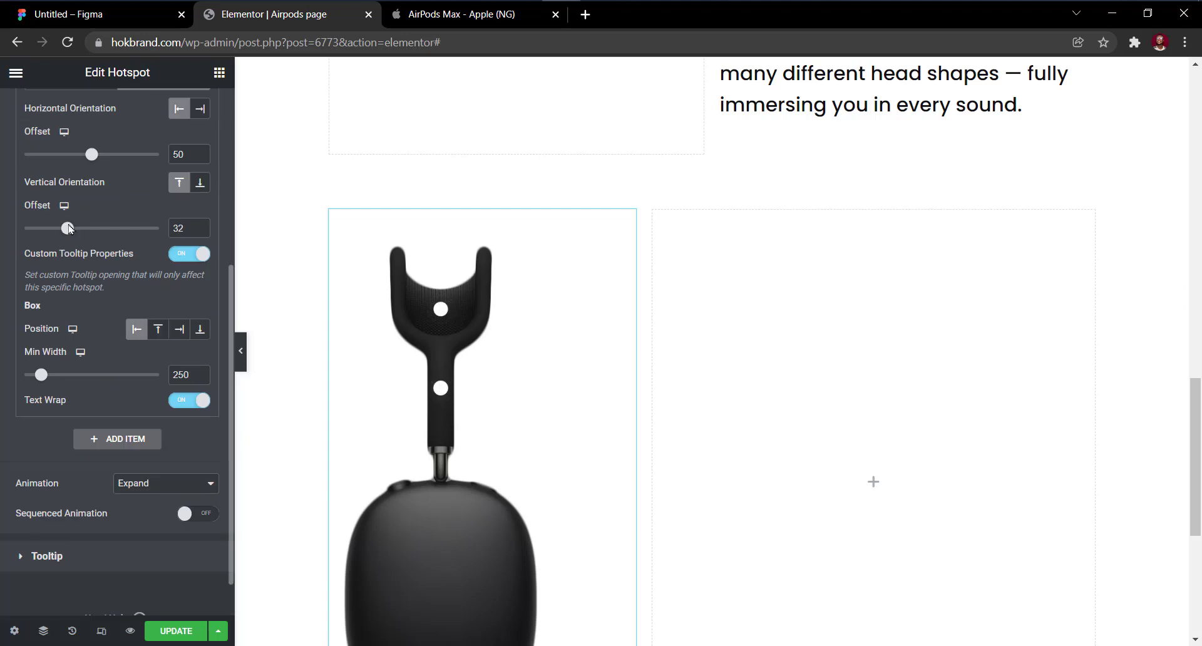
left_click(69, 228)
left_click_drag(80, 229, 89, 229)
left_click(199, 226)
left_click(199, 226)
left_click(200, 231)
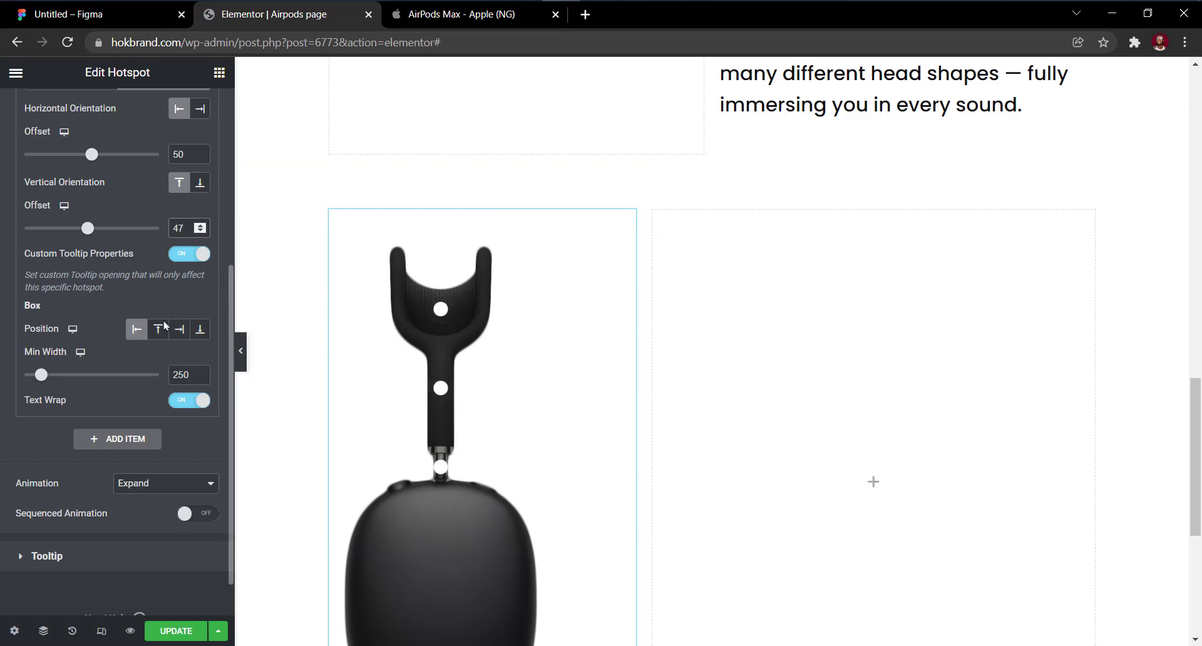
Set Item #3's custom tooltip box position to Right and preview its tooltip on the image.
scroll(128, 338, "up", 5)
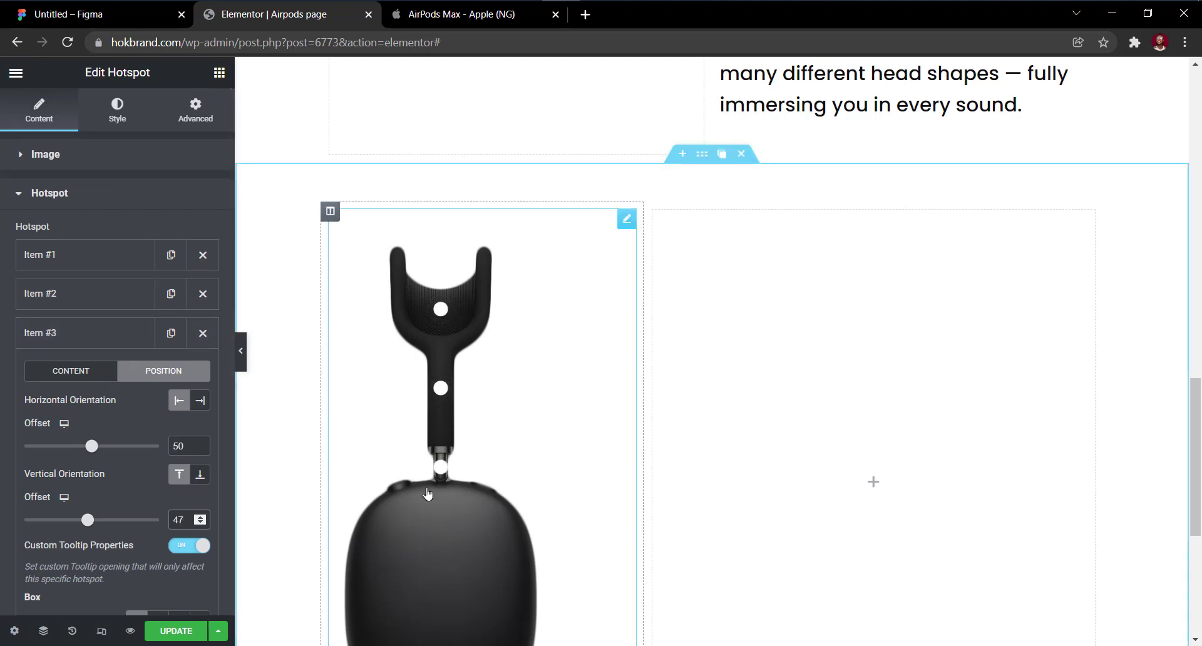
scroll(428, 493, "down", 6)
scroll(432, 375, "up", 2)
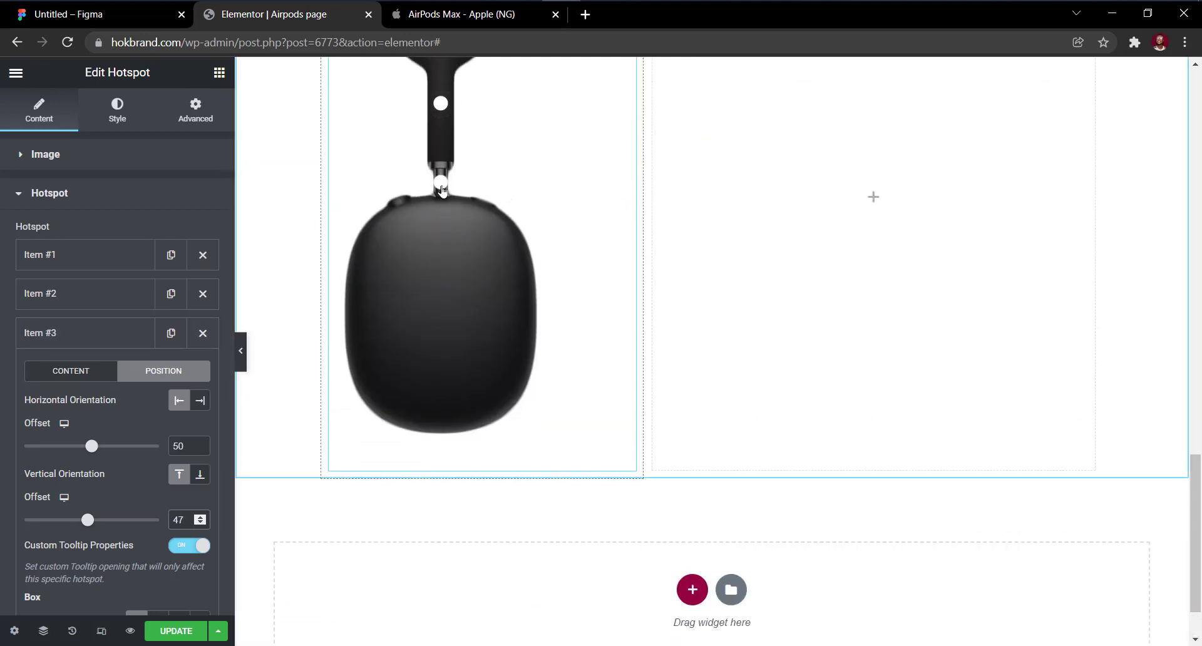
scroll(88, 273, "down", 3)
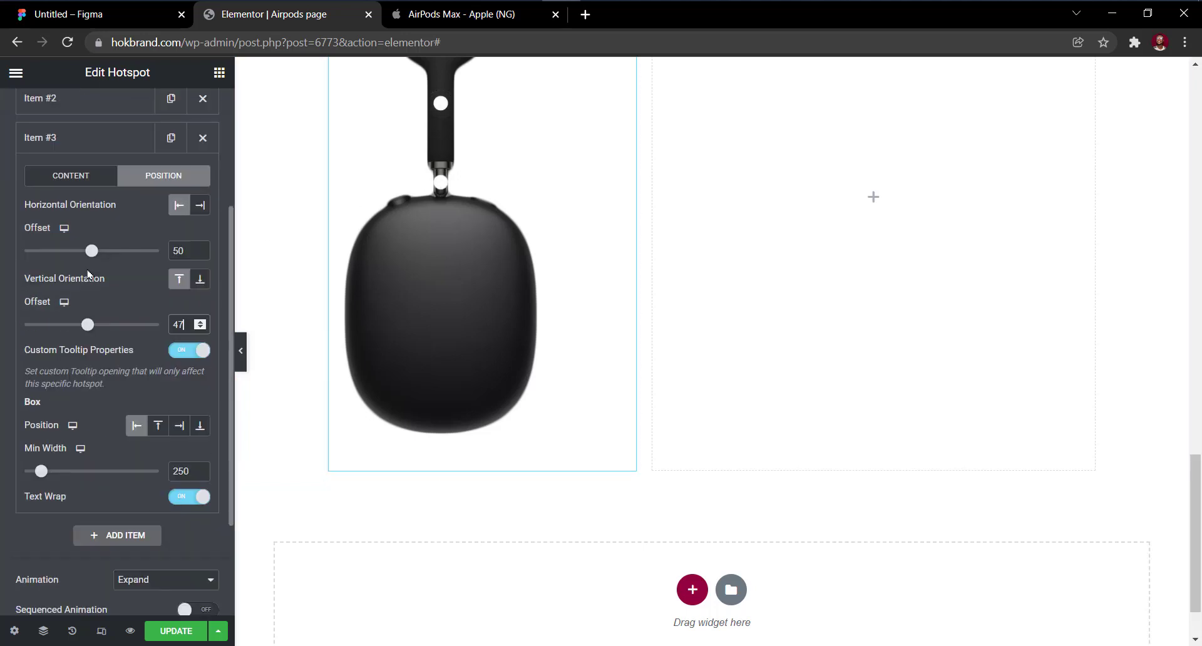
left_click(181, 426)
left_click(442, 188)
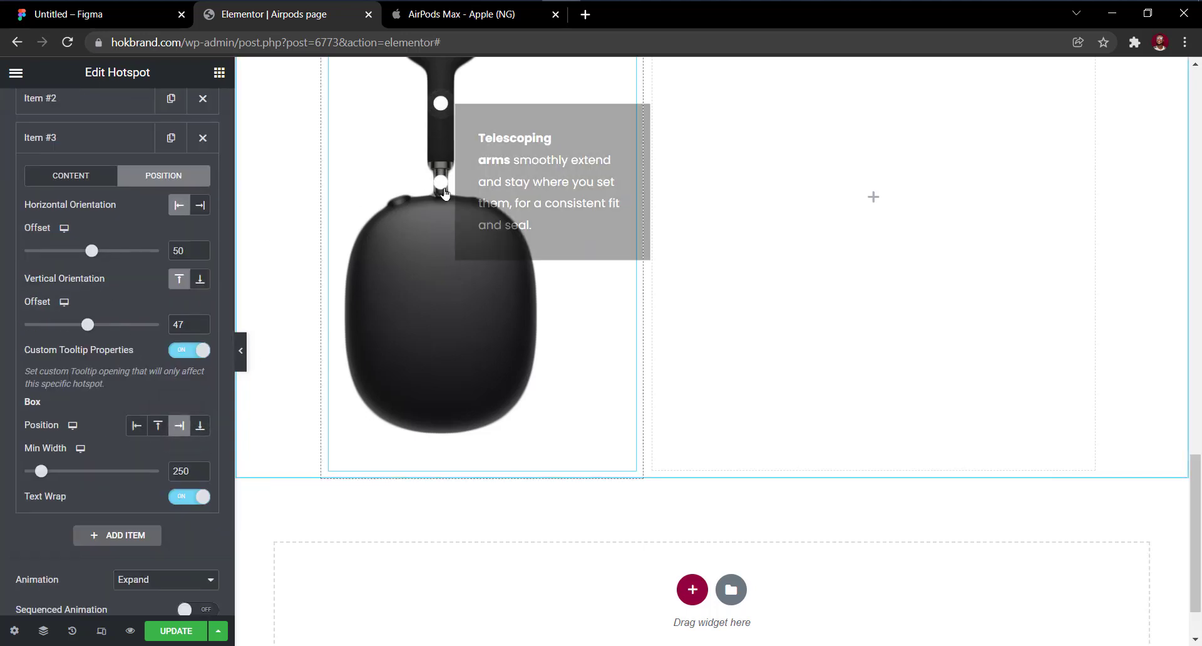
scroll(444, 193, "up", 4)
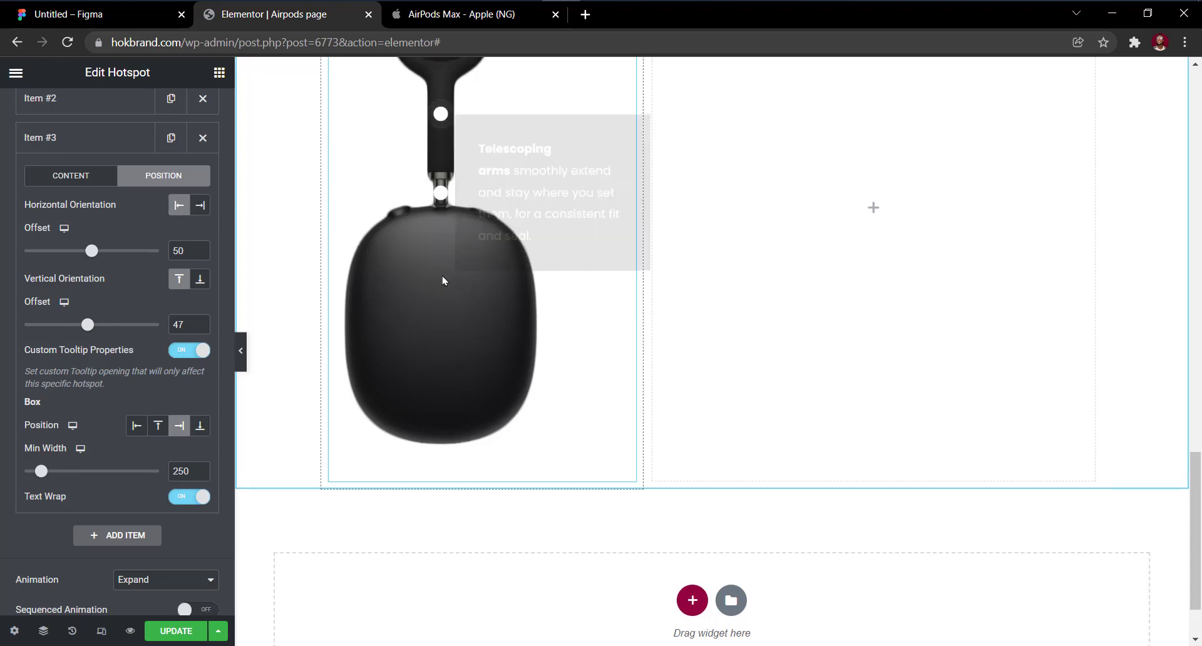
Preview the tooltips of the stainless steel frame hotspot and the canopy hotspot on the headphone image.
left_click(442, 343)
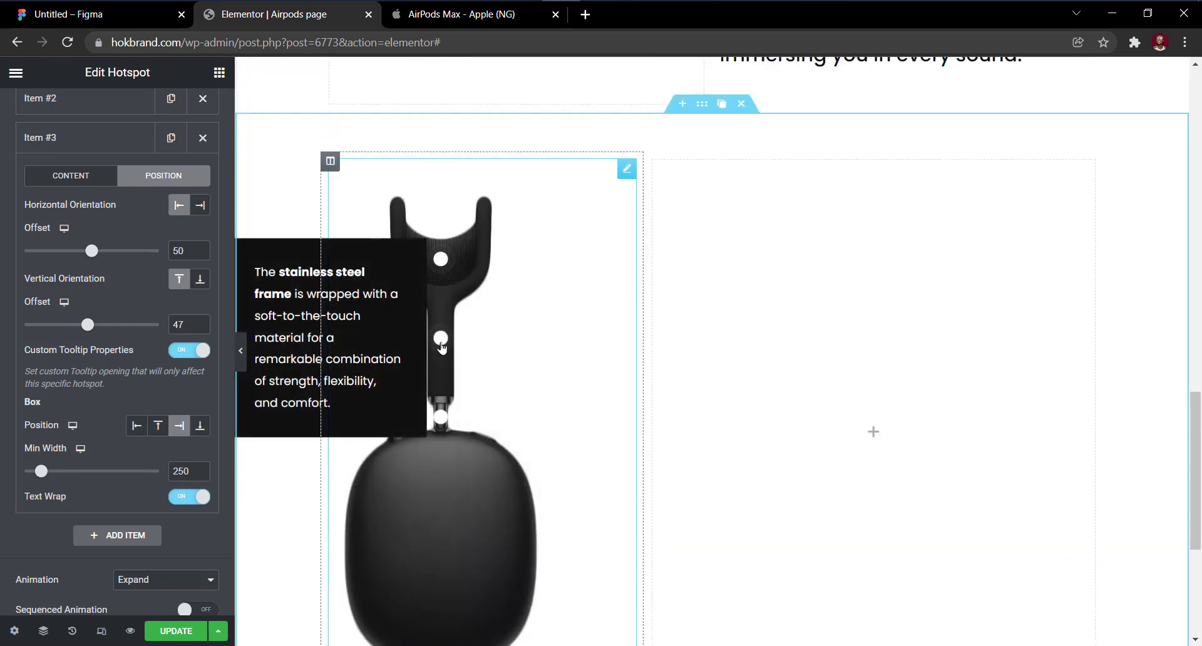
left_click(442, 260)
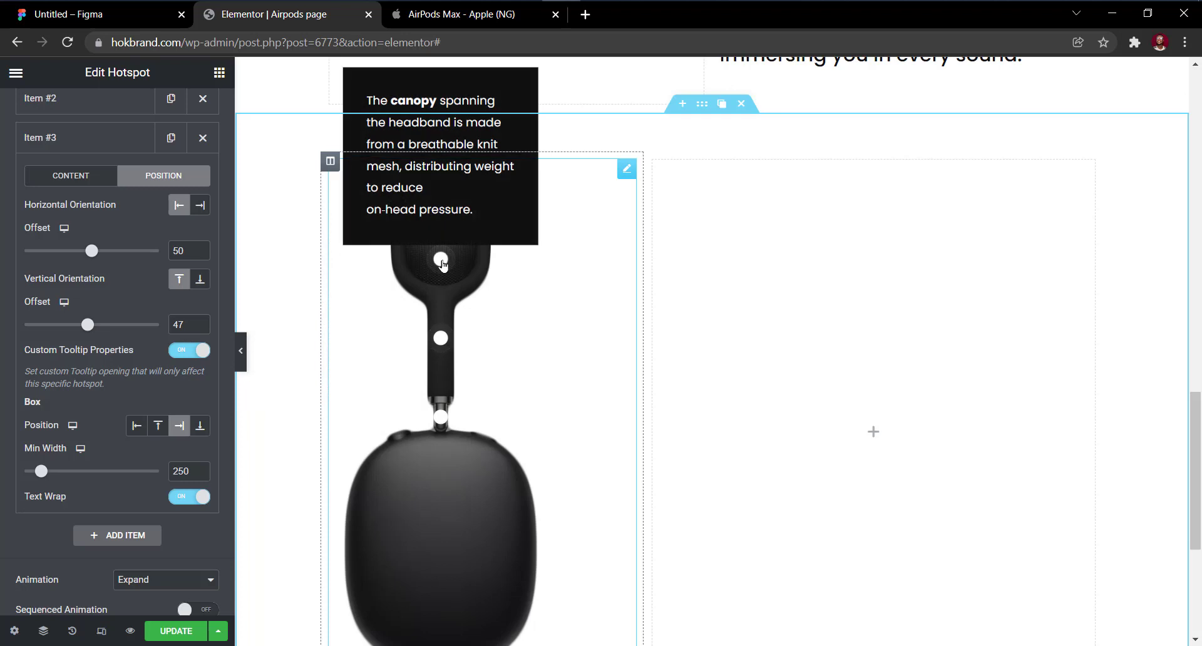
scroll(443, 264, "down", 3)
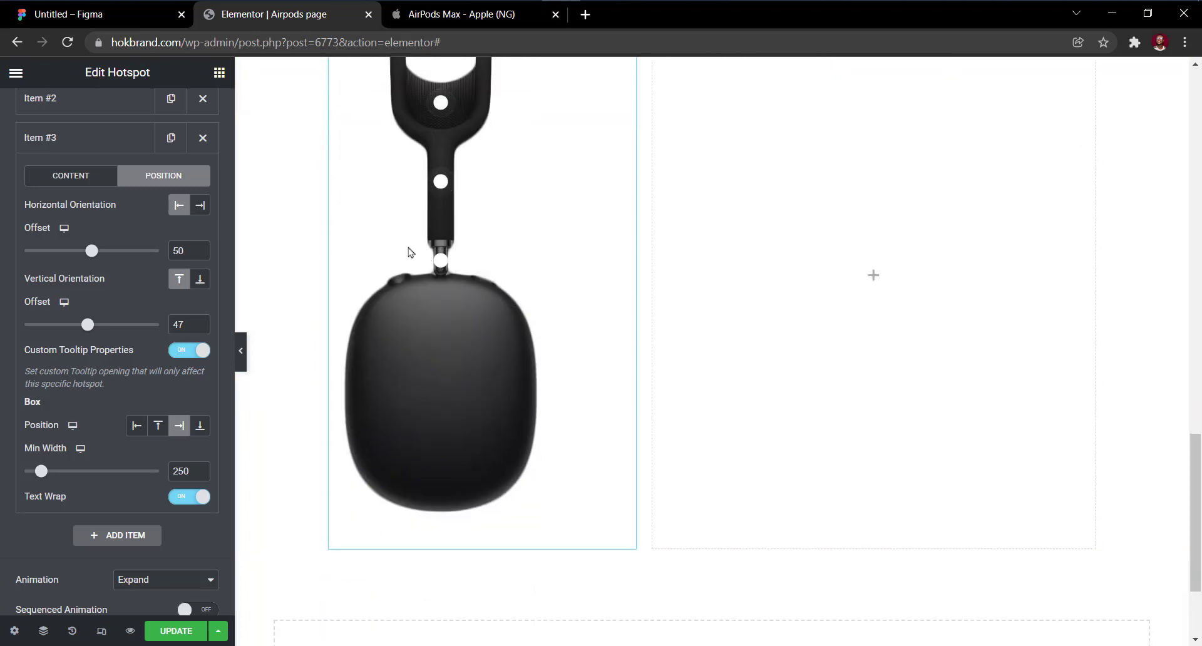
Duplicate hotspot Item #3 and expand the settings of the new copy, Item #4.
left_click(129, 138)
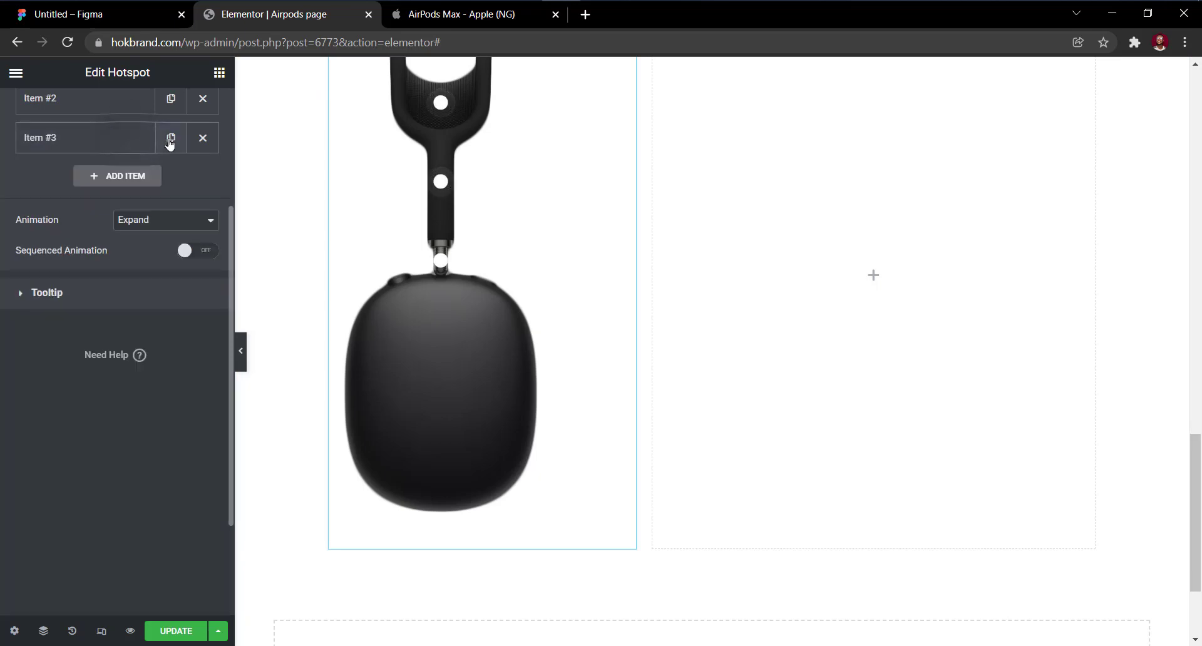
left_click(169, 143)
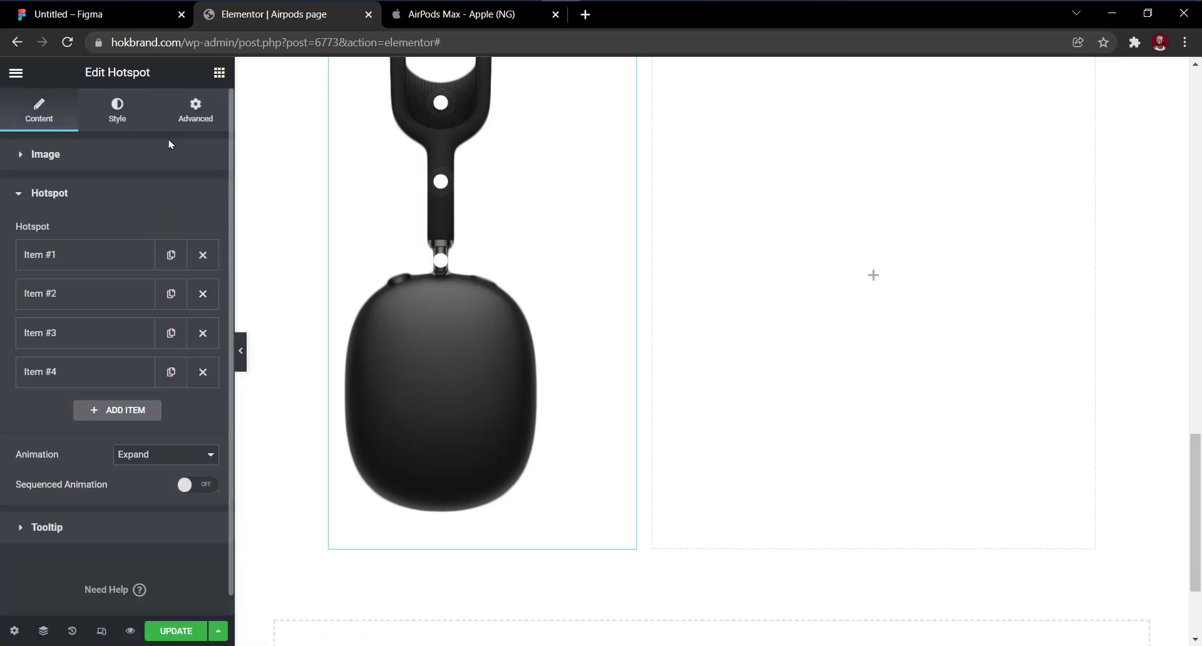
left_click(69, 373)
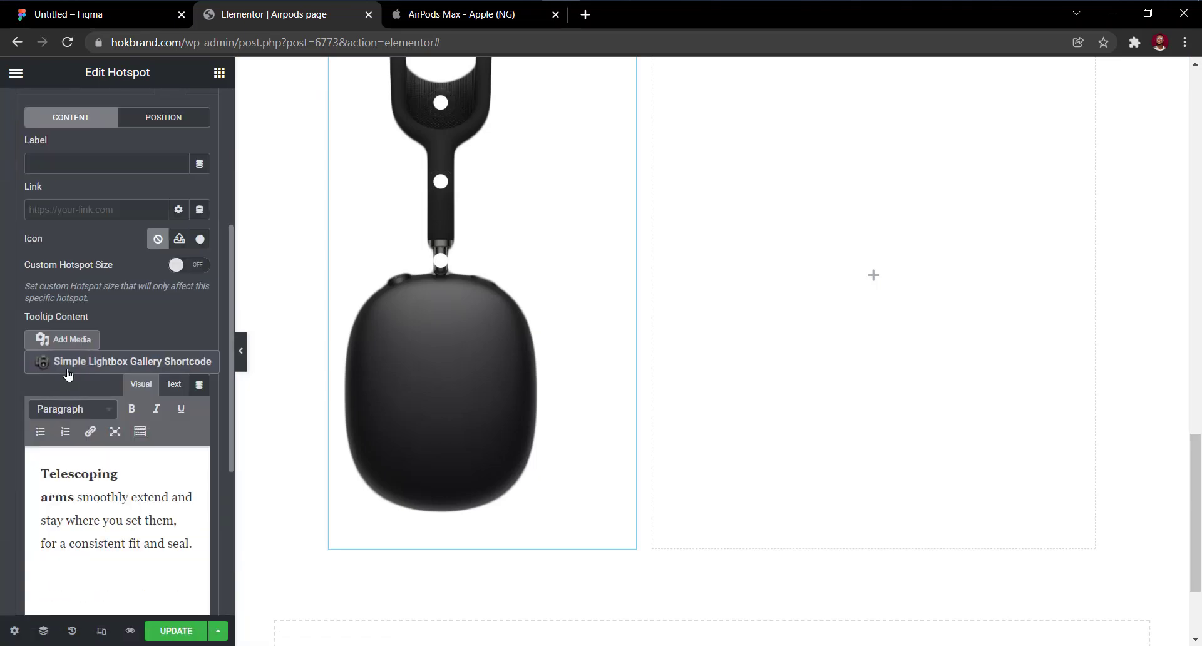
left_click(476, 15)
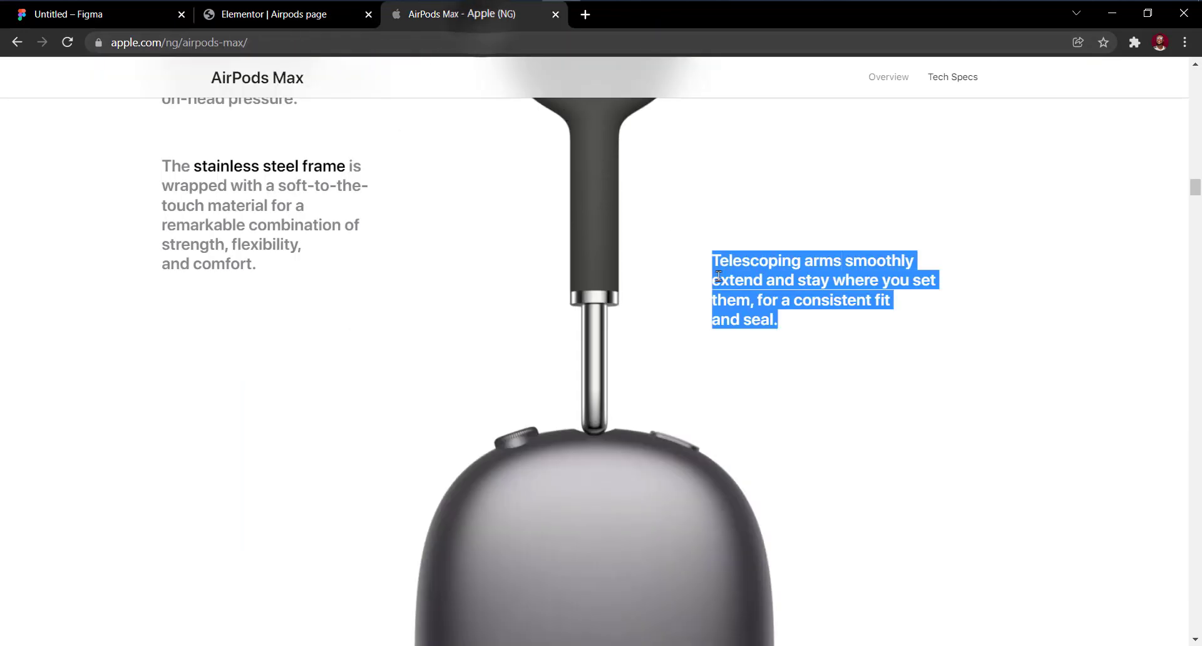
scroll(718, 276, "down", 5)
left_click_drag(711, 363, 457, 288)
key("ctrl+c")
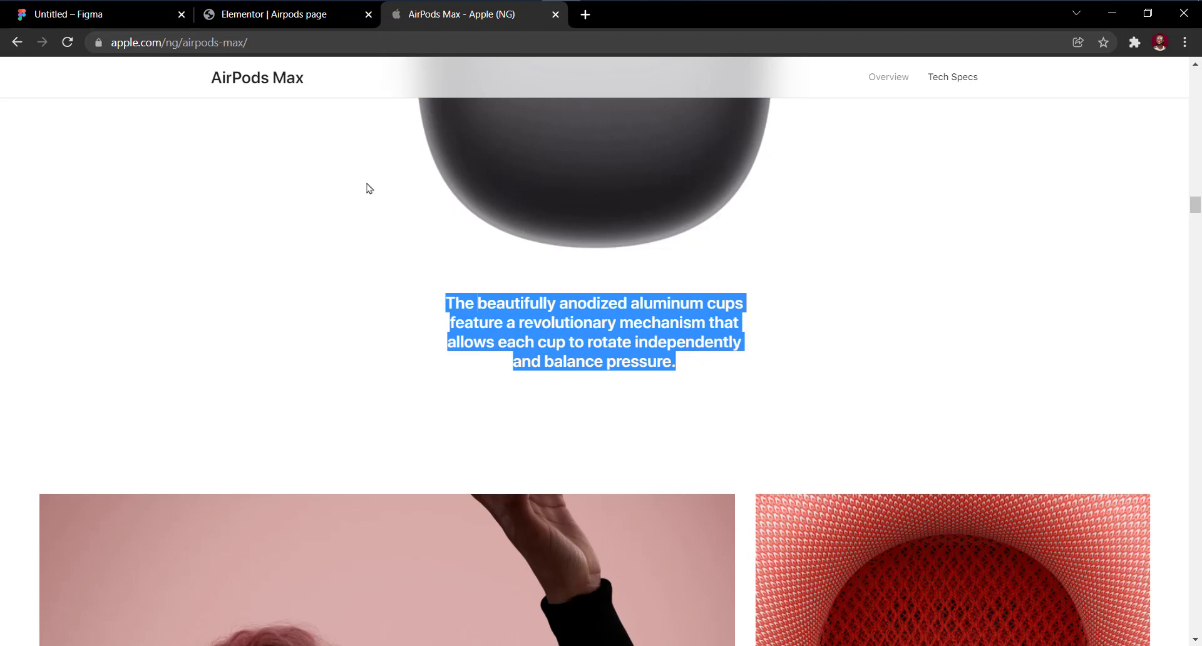
Return to the Elementor page and replace Item #4's tooltip content with the copied paragraph about the anodized aluminum cups.
left_click(222, 15)
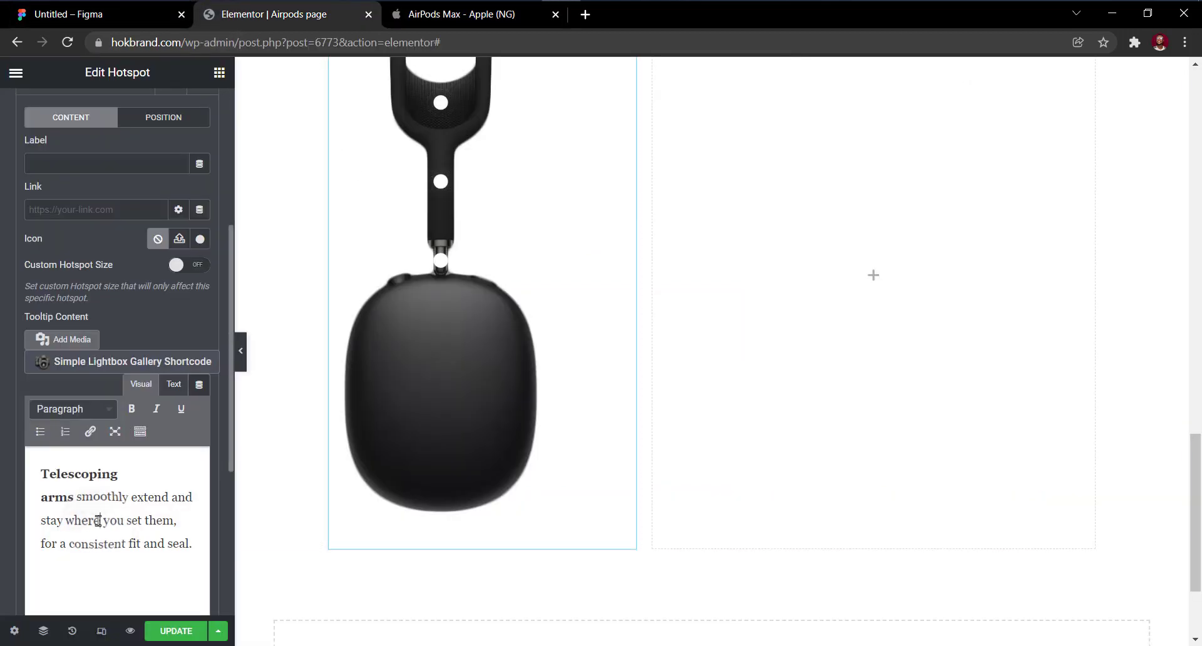
key("ctrl+a")
key("ctrl+v")
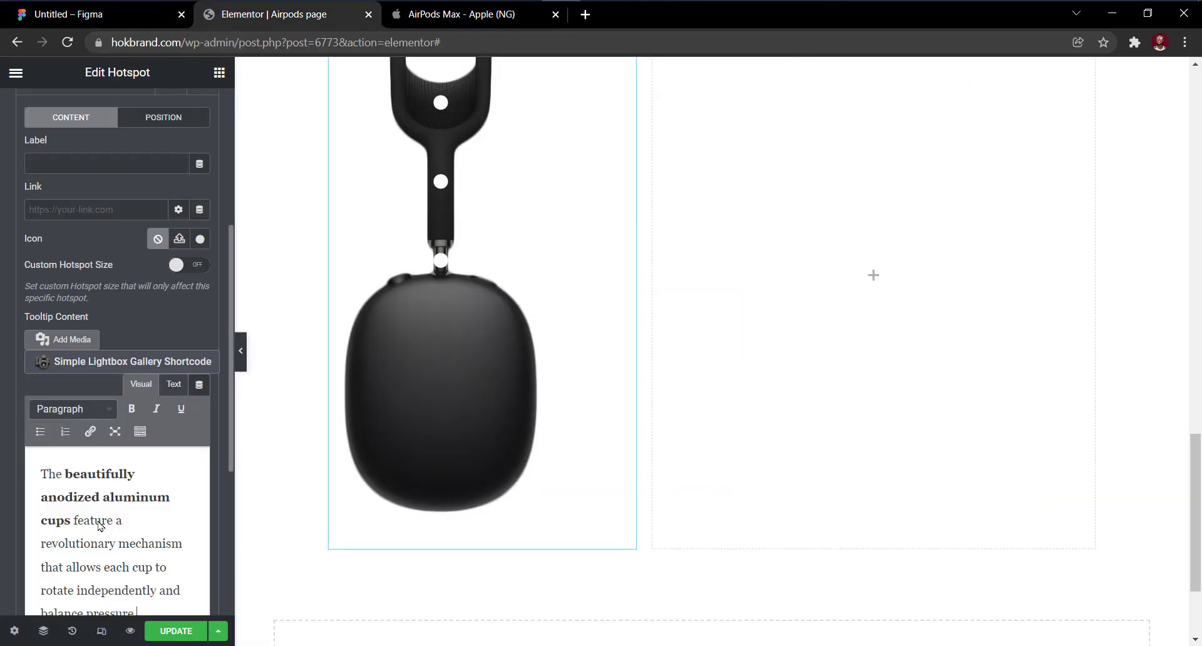
scroll(113, 488, "up", 5)
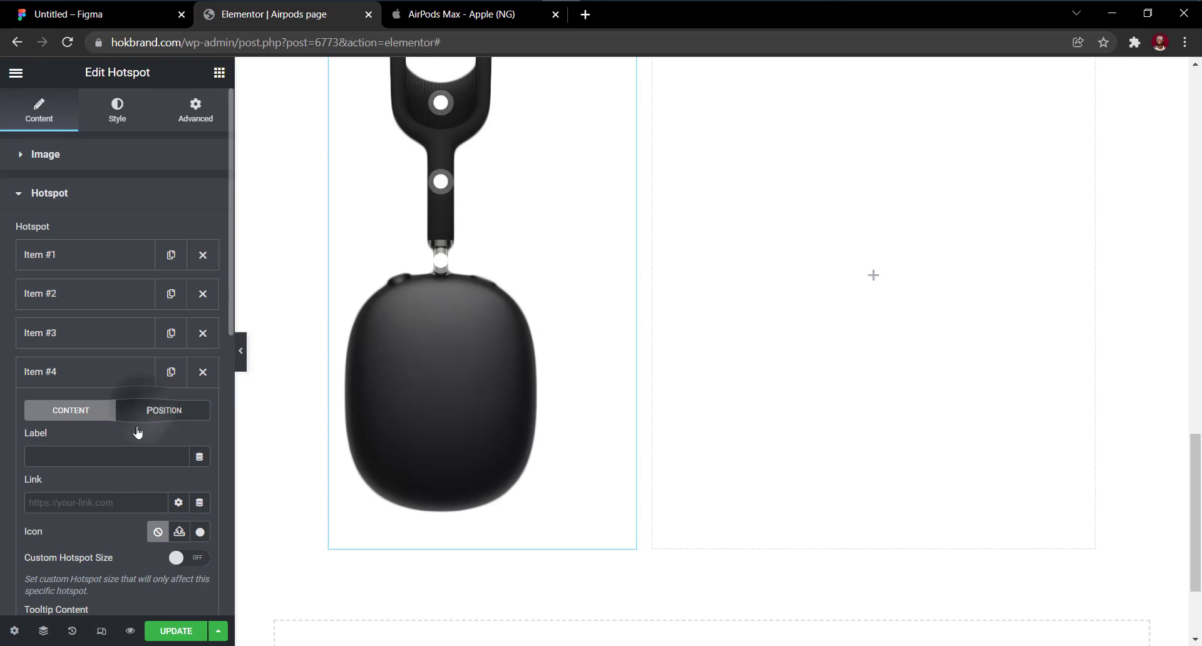
Move hotspot Item #4 down onto the ear cup by setting its vertical offset to 71.
left_click(143, 415)
scroll(107, 529, "down", 6)
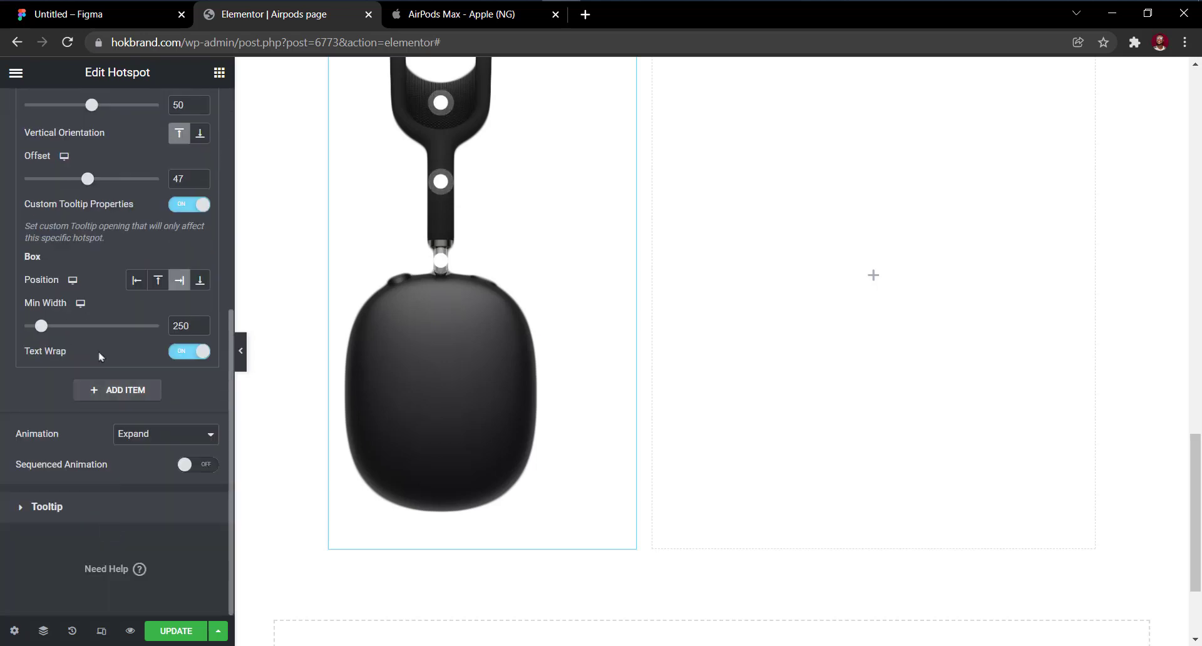
left_click_drag(91, 183, 123, 189)
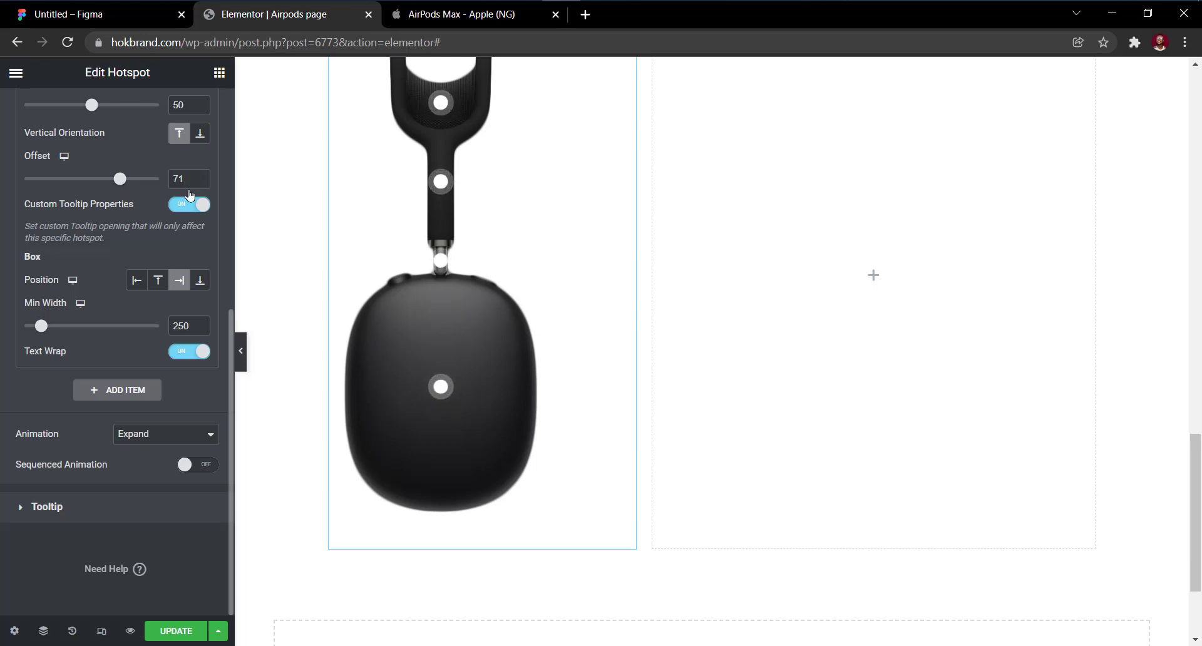
Preview Item #4's tooltip on the image and set its custom tooltip box position to Bottom.
left_click(432, 392)
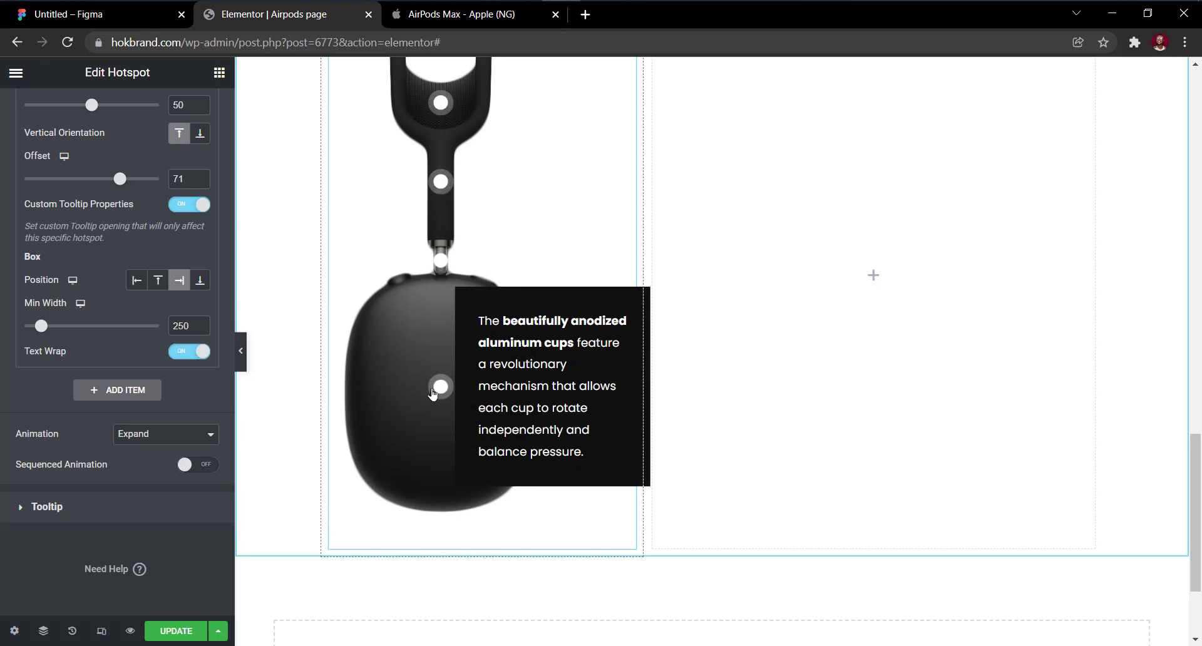
left_click(432, 393)
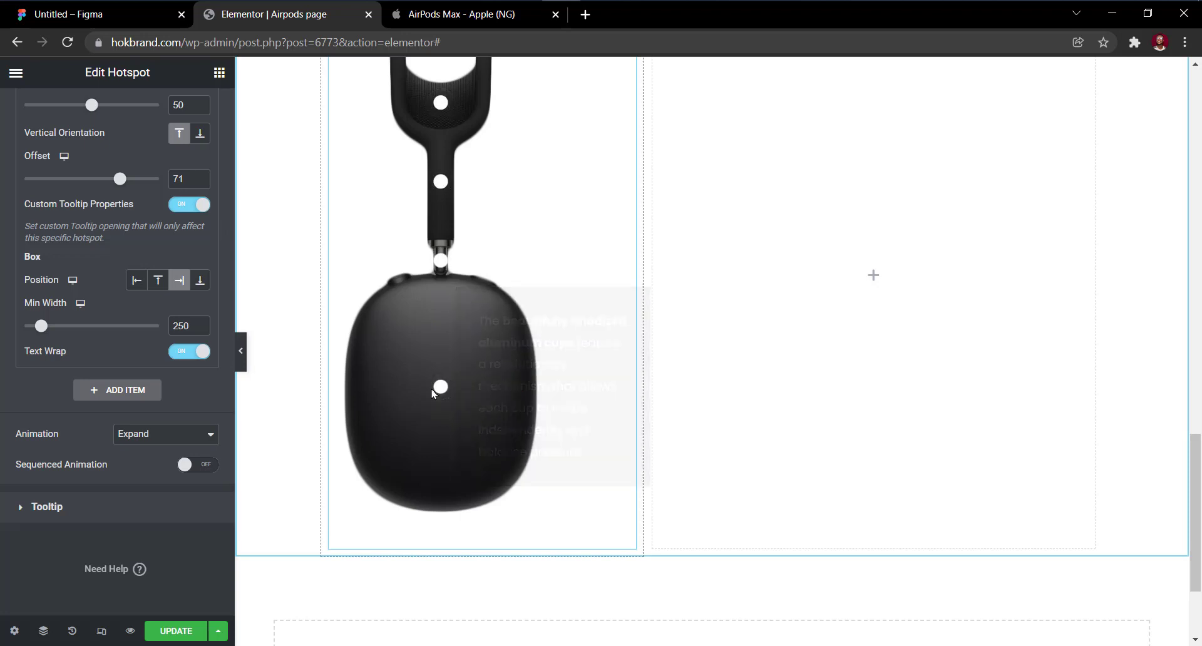
left_click(199, 281)
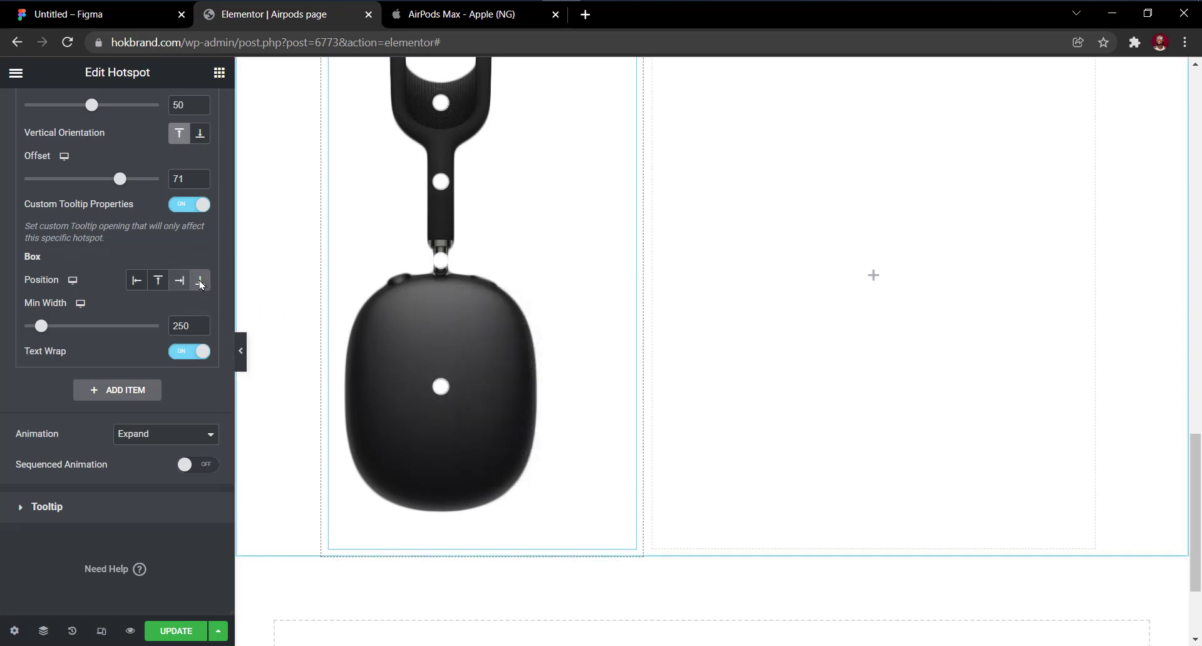
left_click(436, 389)
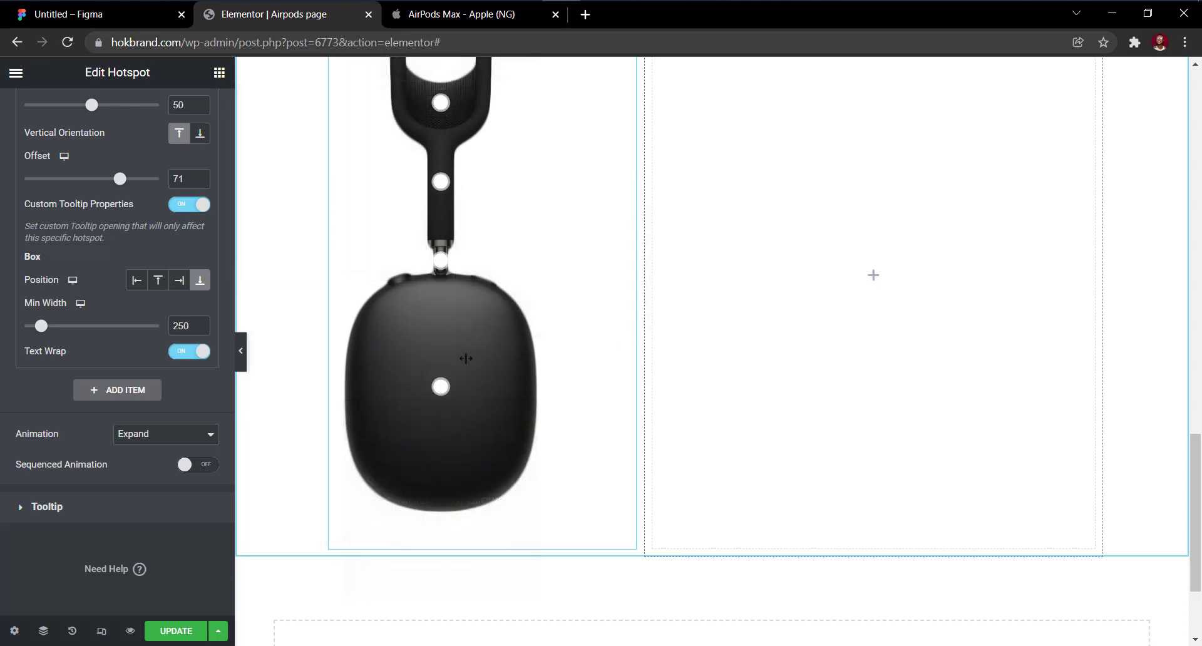
Look over the four hotspots on the headphone image and update the page to save them.
scroll(519, 316, "up", 3)
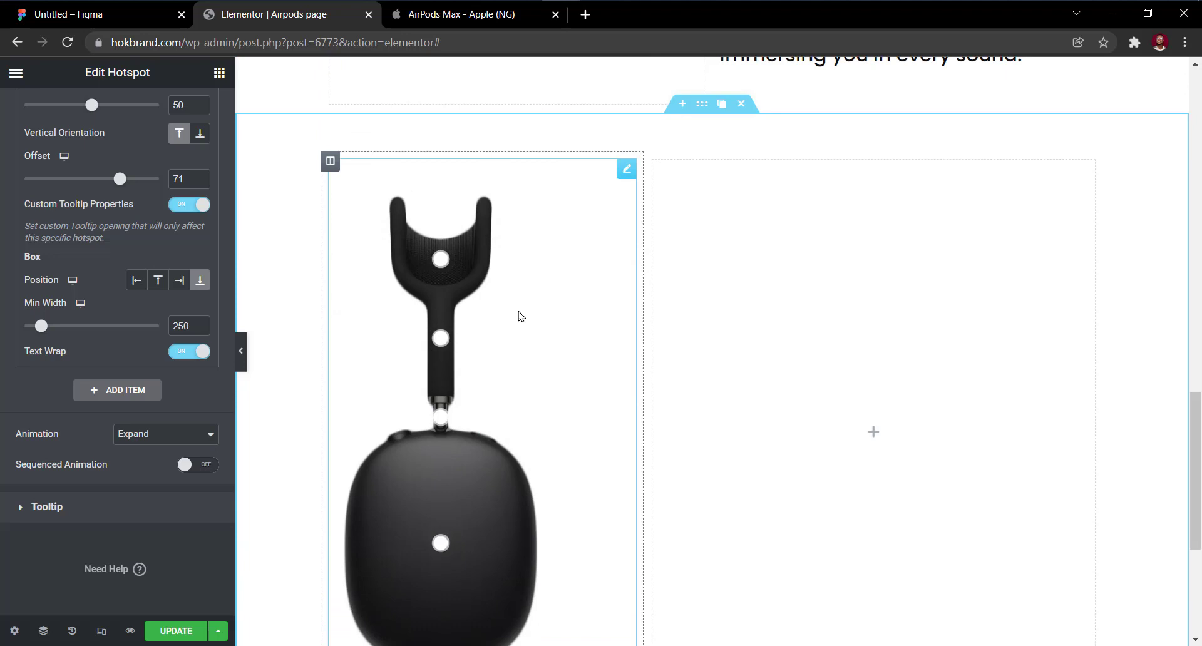
scroll(519, 316, "down", 1)
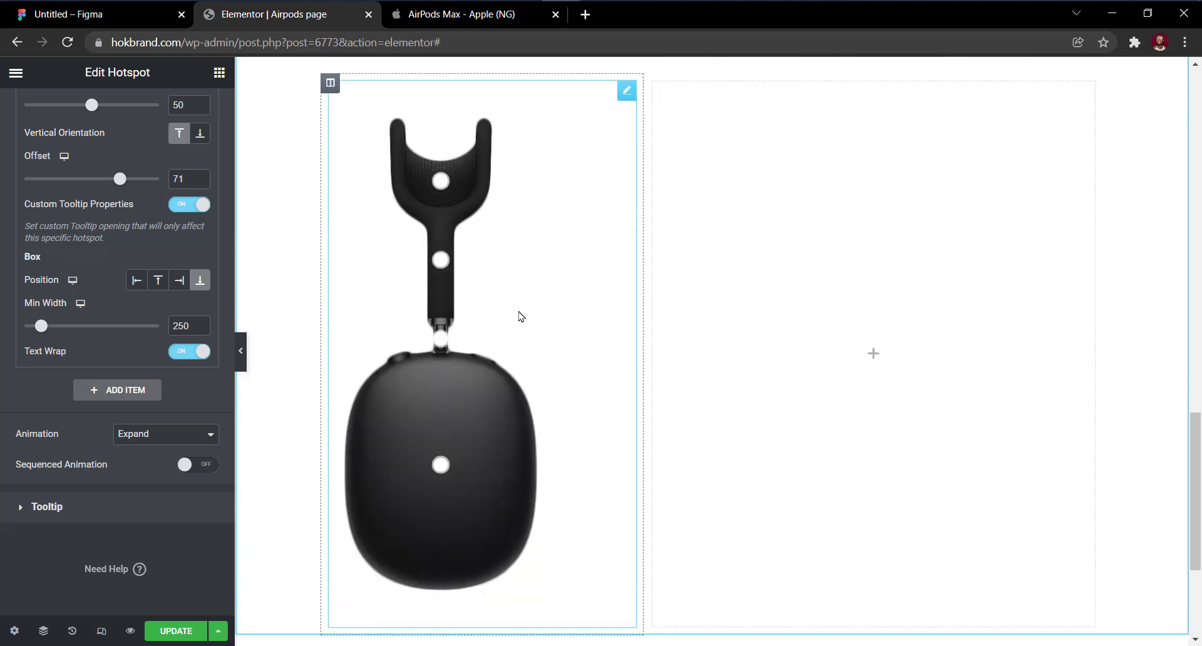
scroll(519, 316, "up", 1)
scroll(519, 317, "down", 1)
scroll(500, 350, "up", 3)
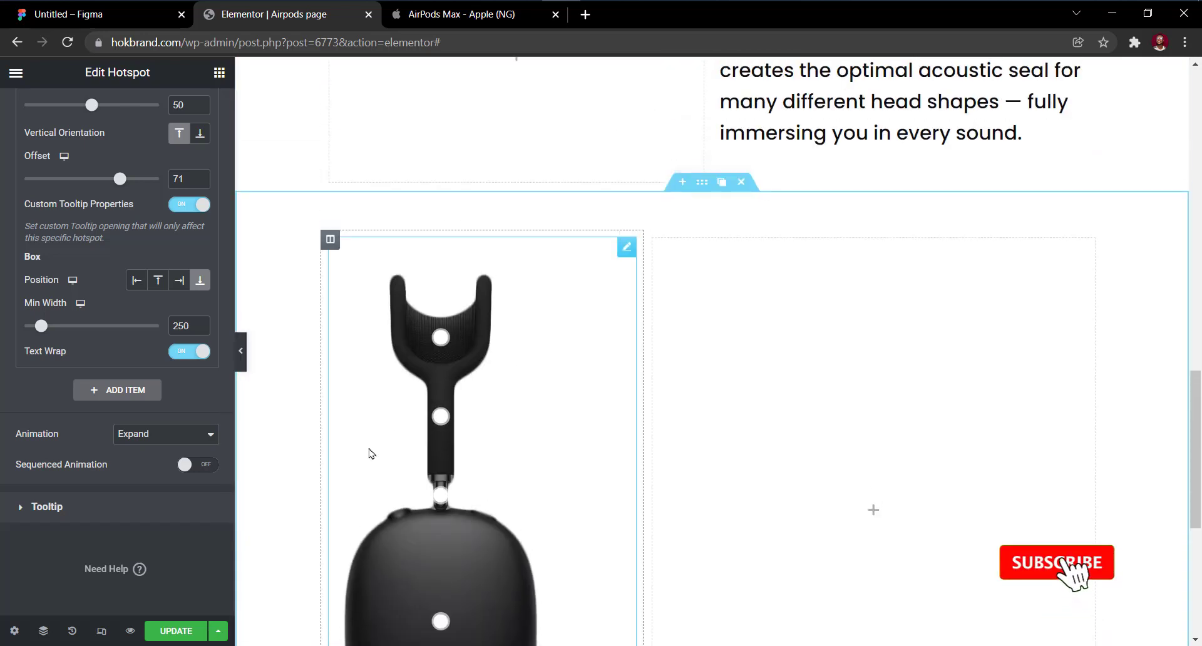
left_click(176, 630)
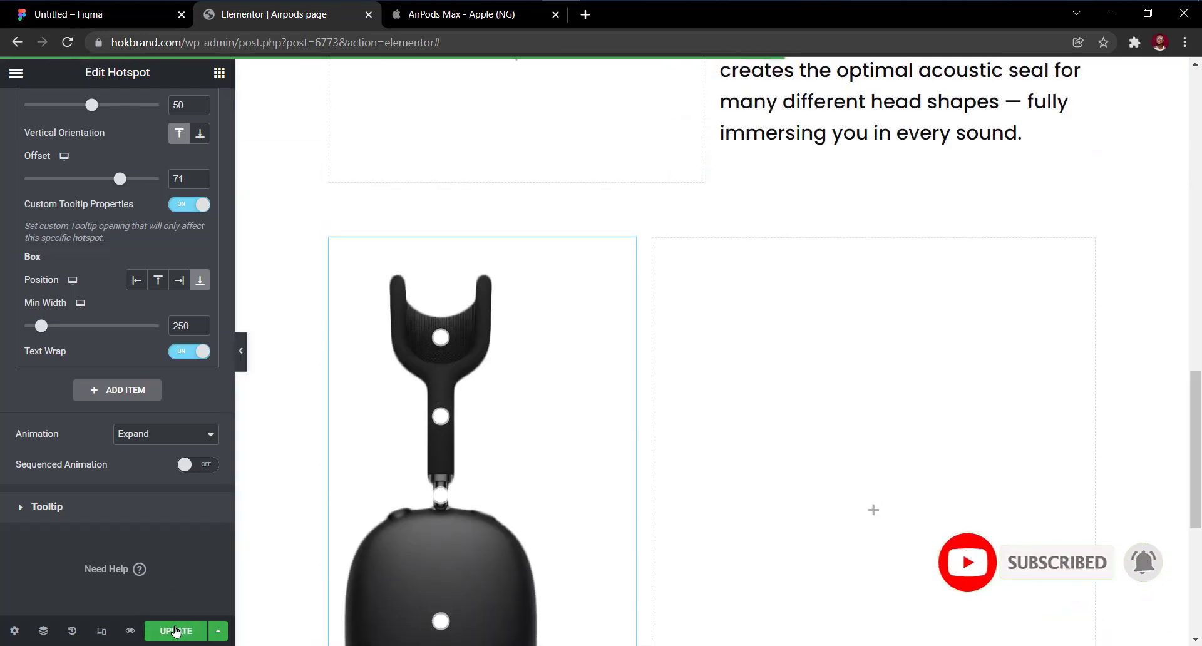
scroll(876, 410, "down", 2)
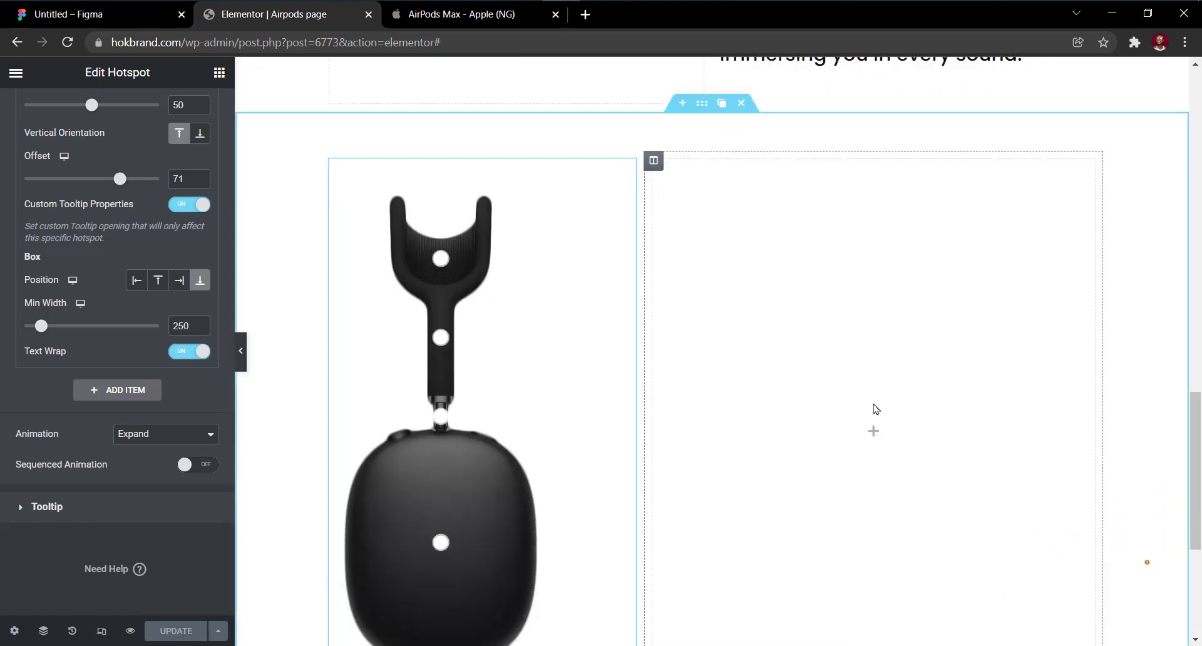
Switch to the Figma design and examine the Audio Technology, Sensor, Microphone and Controls blocks beside the headphone.
left_click(135, 17)
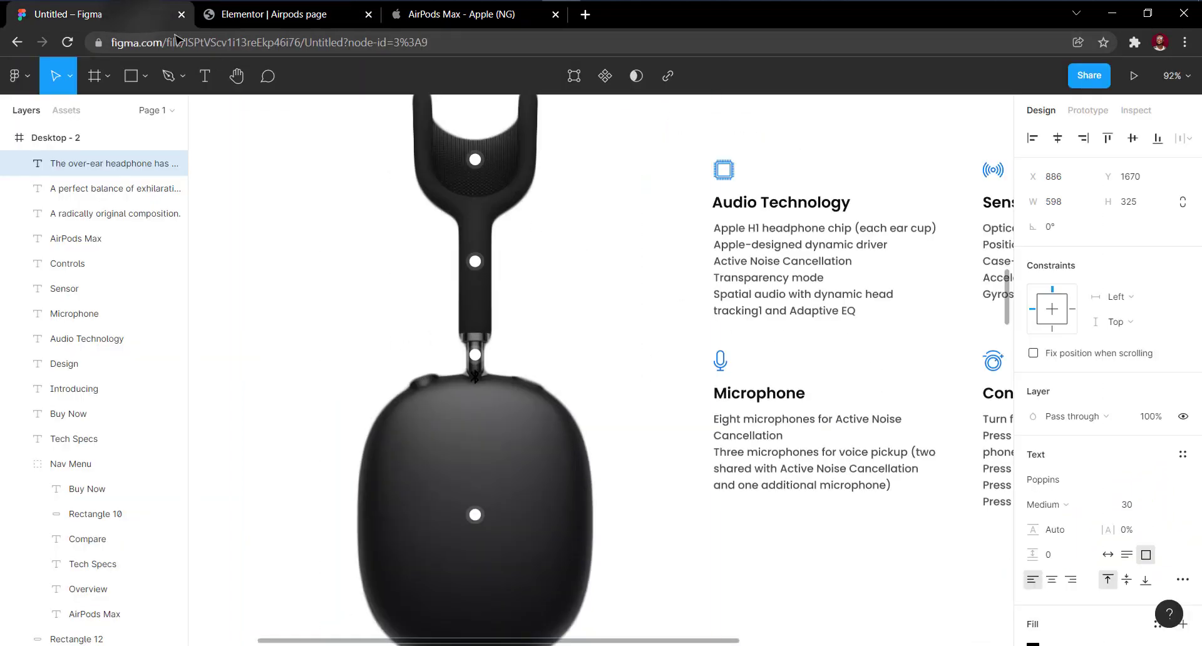
scroll(852, 424, "down", 3)
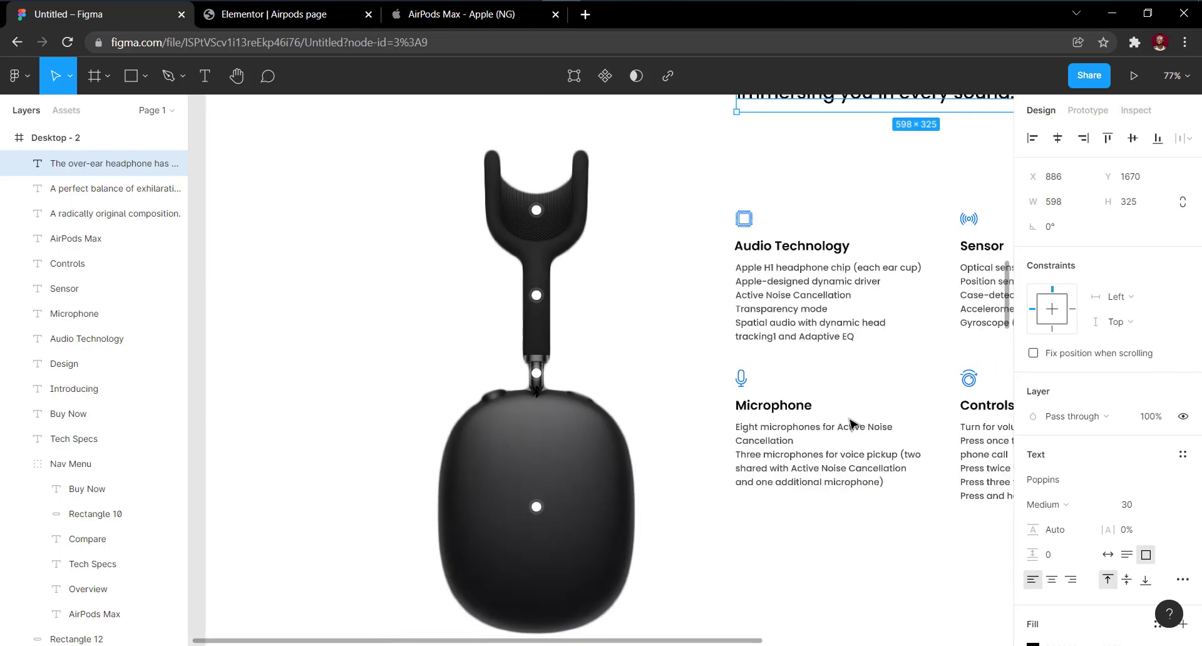
left_click_drag(871, 430, 540, 414)
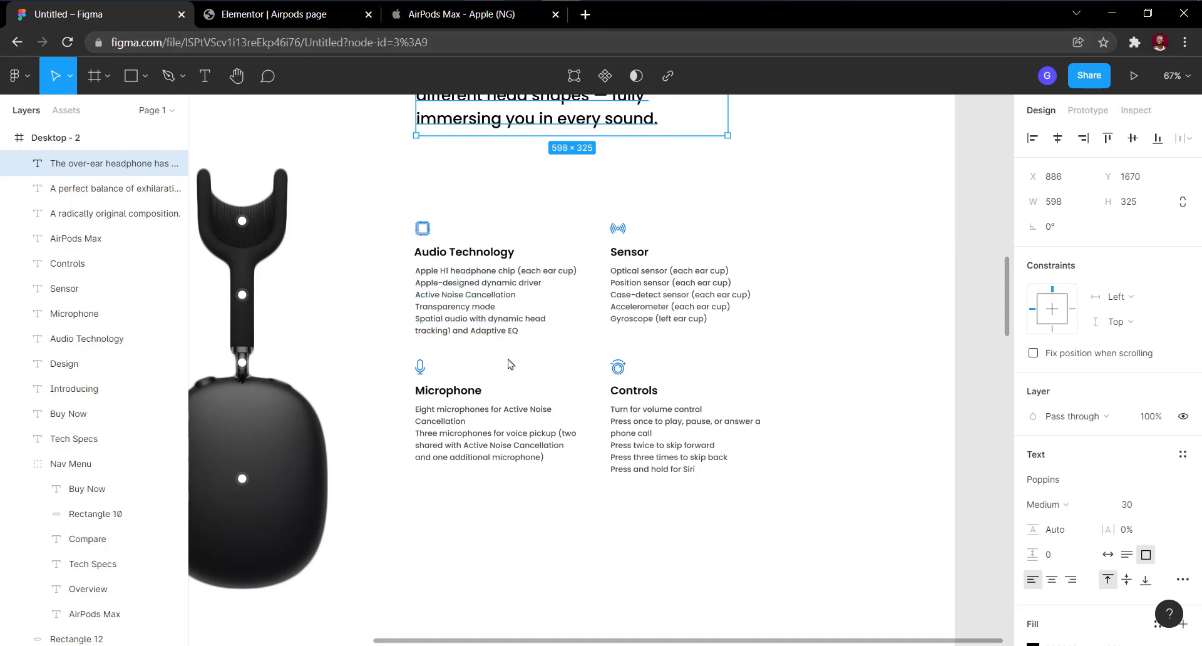
Close the Apple AirPods Max page and return to the Elementor page.
left_click(314, 25)
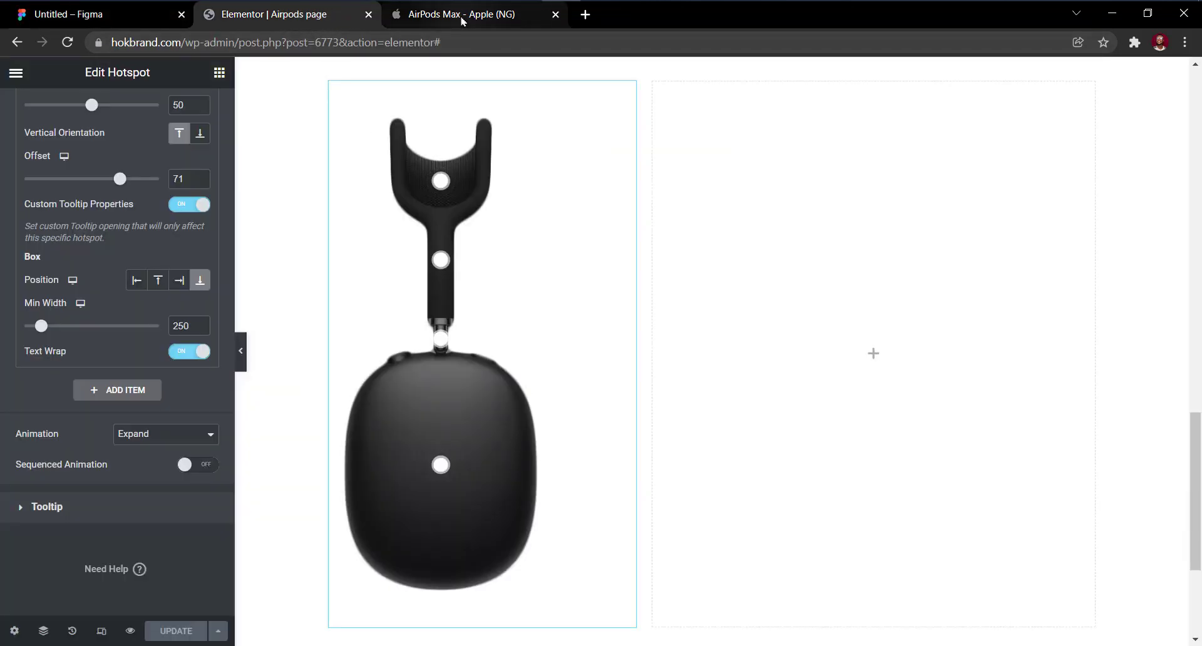
left_click(491, 25)
left_click(555, 16)
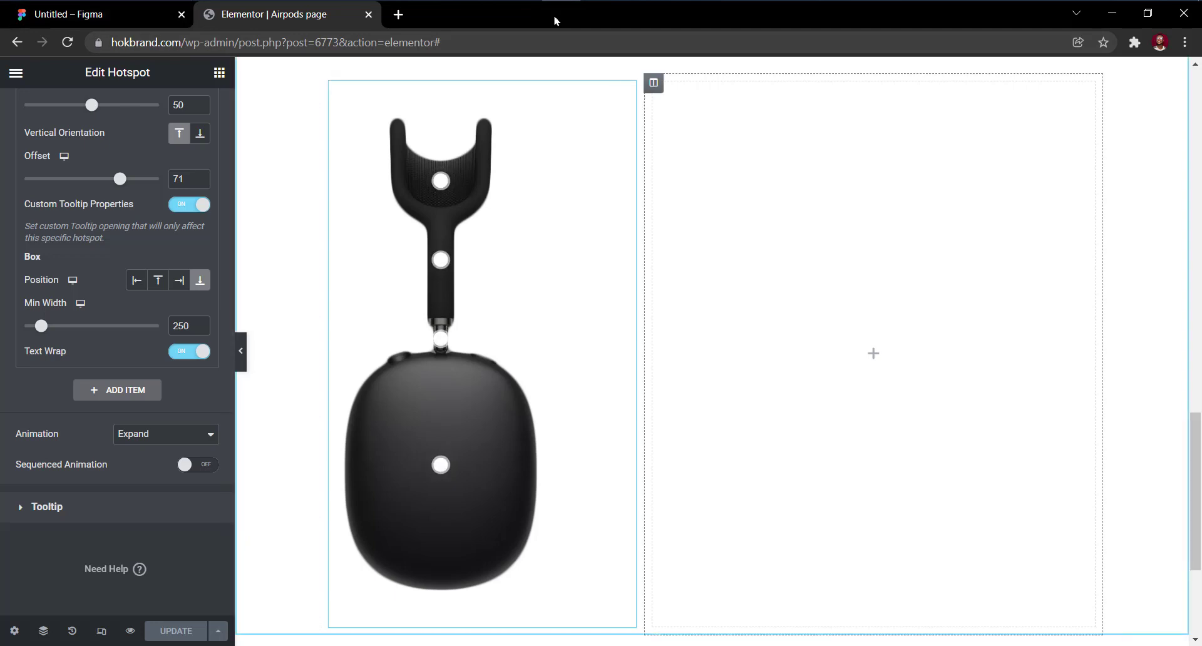
Add an Inner Section to the empty column beside the headphone hotspot image.
scroll(752, 313, "up", 2)
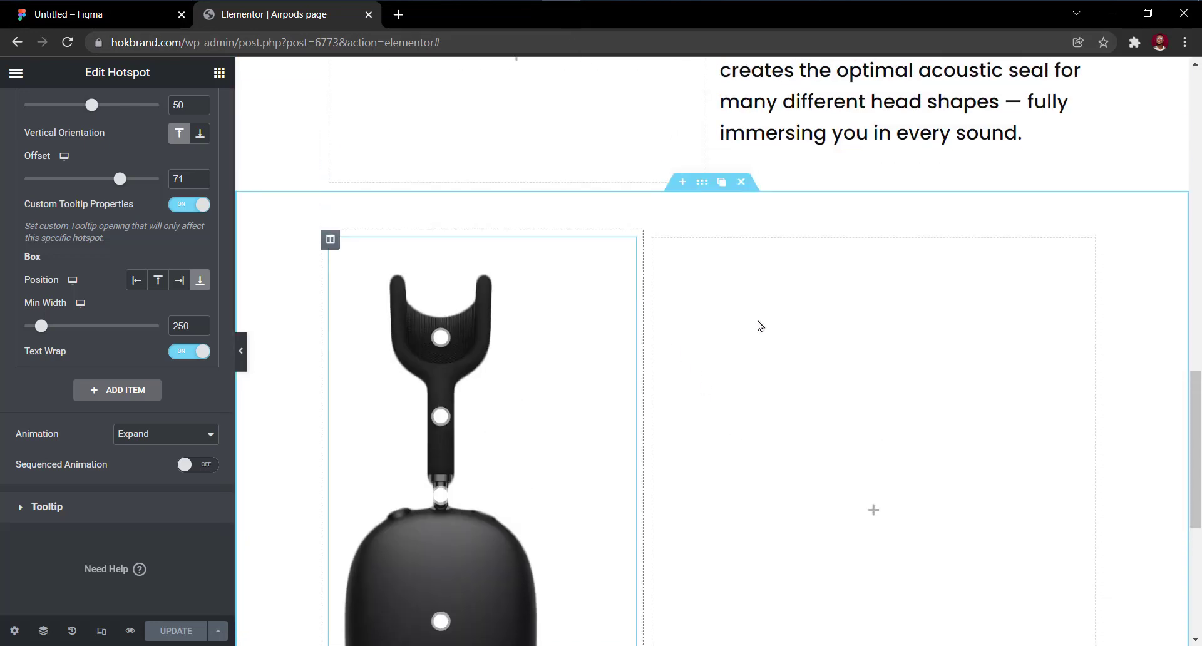
scroll(758, 324, "down", 2)
scroll(128, 164, "up", 6)
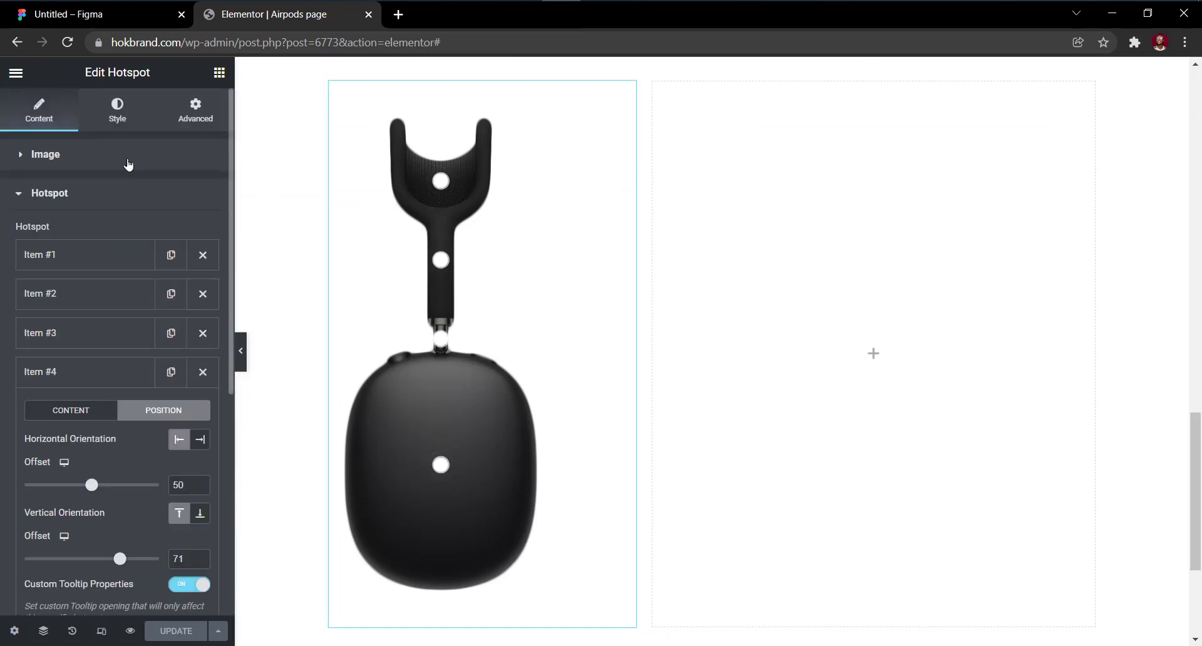
left_click(219, 73)
left_click_drag(47, 232, 892, 341)
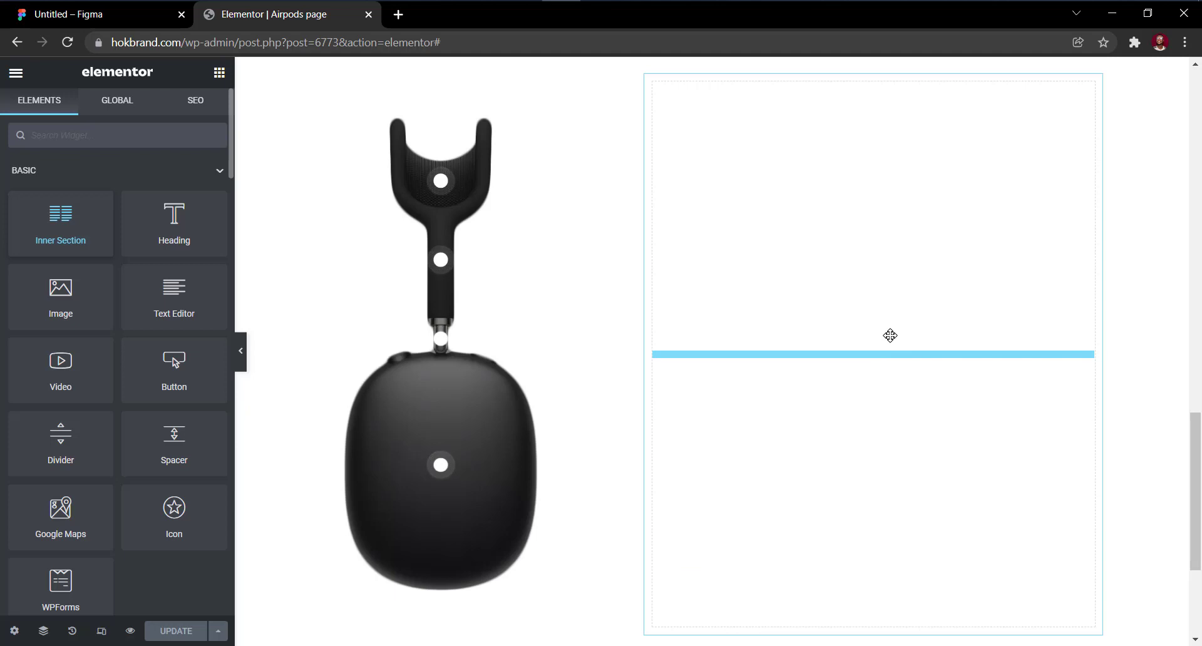
left_click_drag(890, 335, 889, 336)
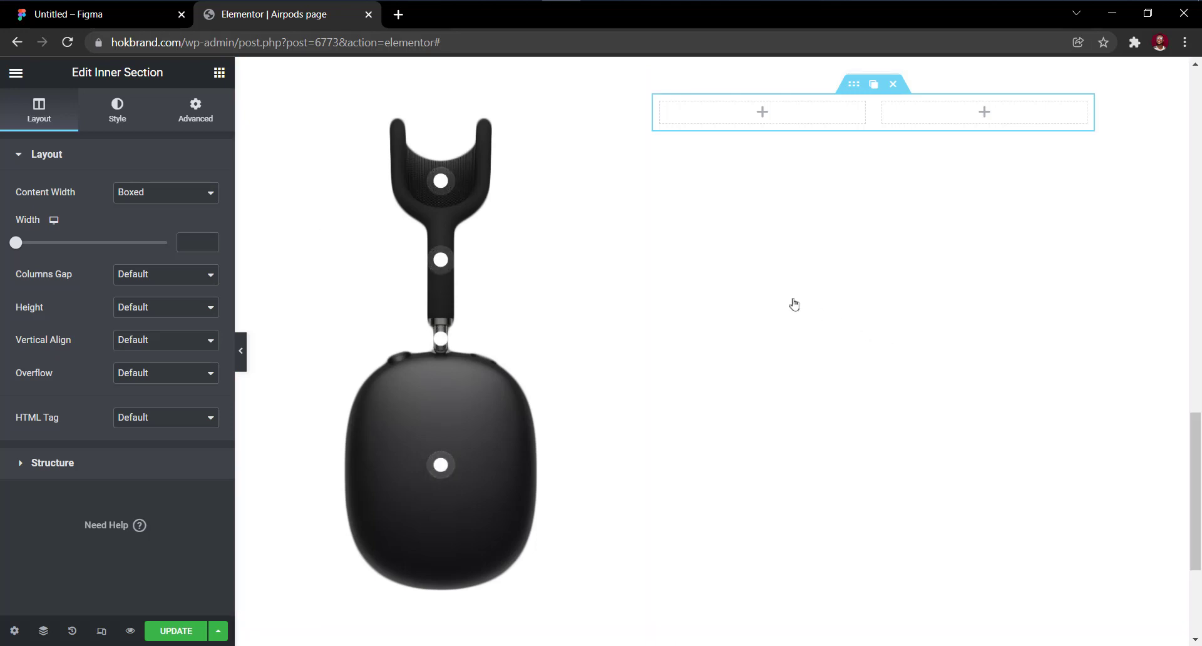
Add an Image widget to the inner section's first column and place a Heading widget below it.
left_click(219, 72)
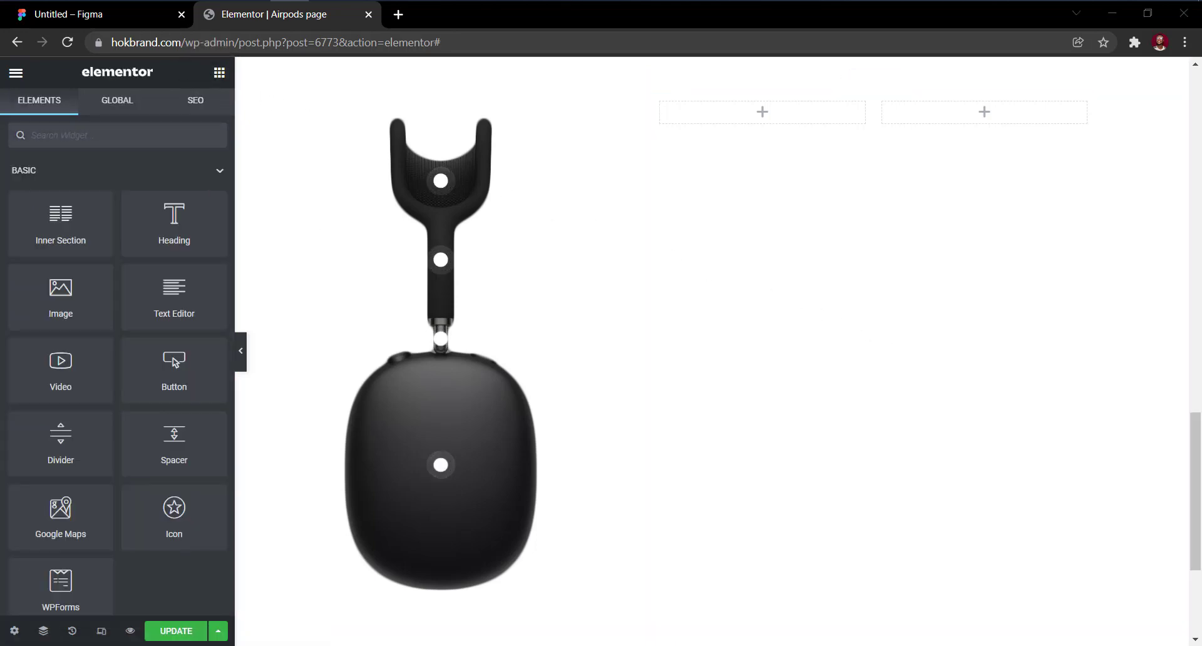
left_click(56, 303)
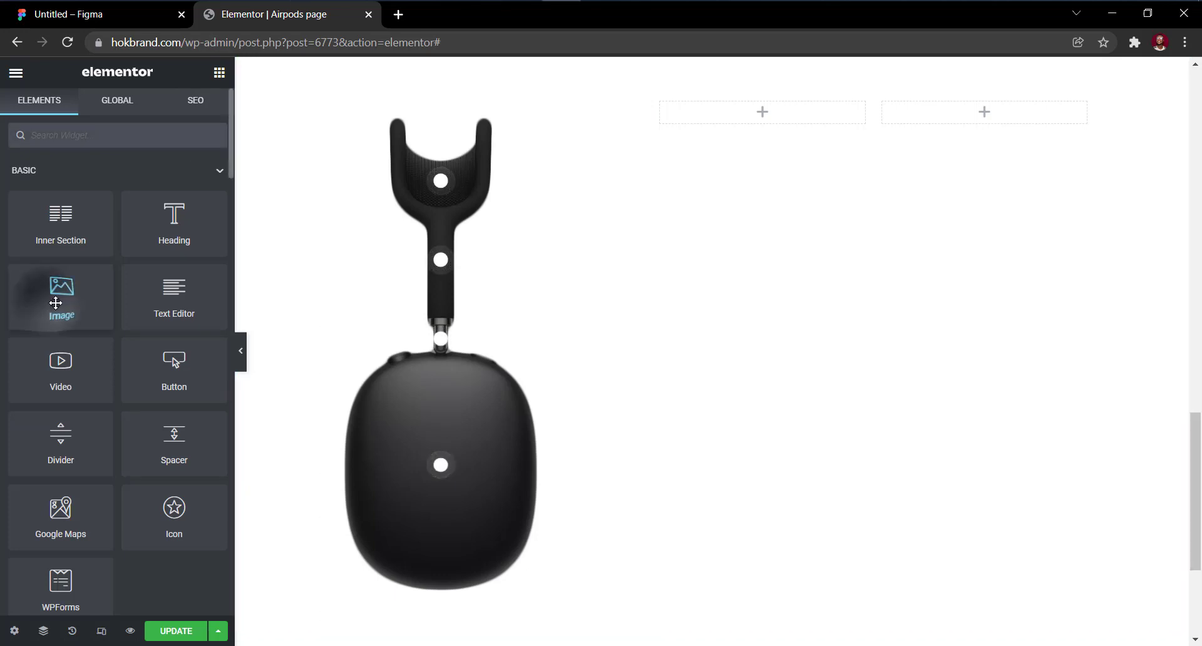
left_click_drag(694, 140, 728, 112)
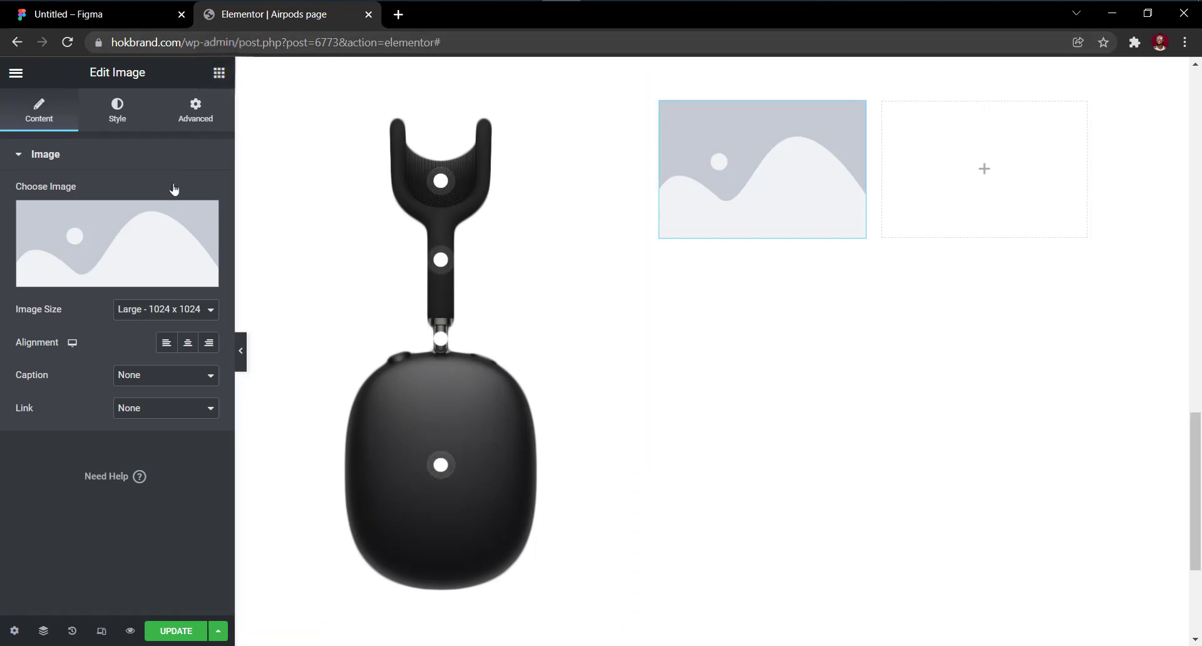
left_click_drag(173, 195, 730, 232)
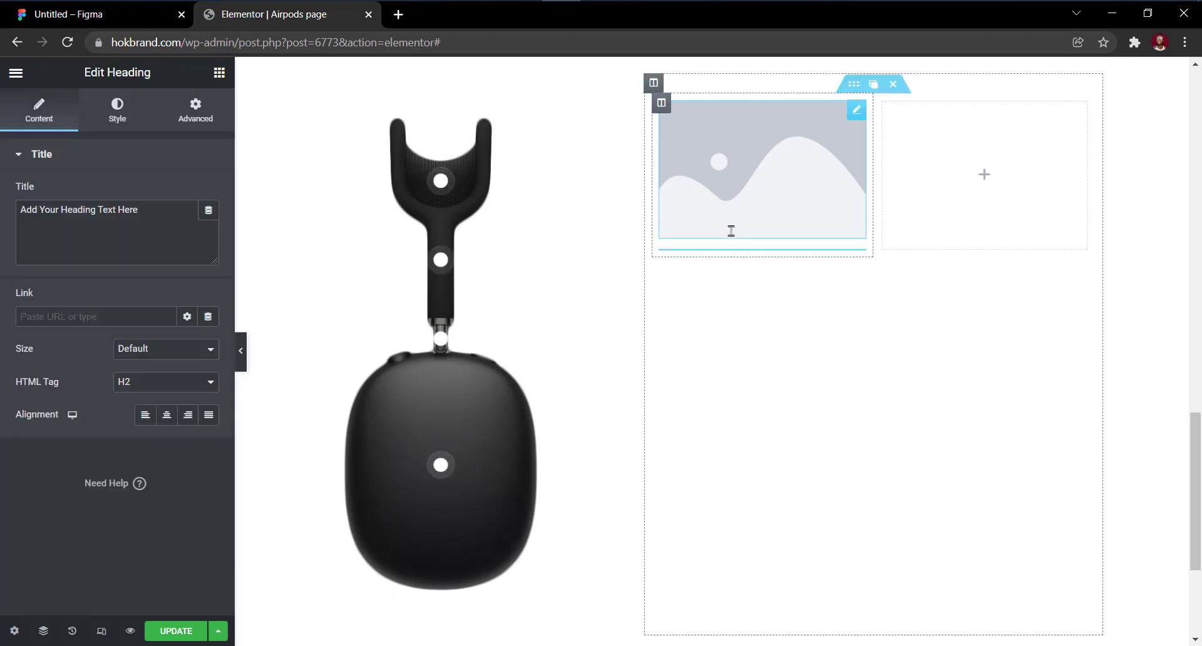
Add a Text Editor widget below the heading and set the image above it to chip.png from the media library.
left_click(219, 75)
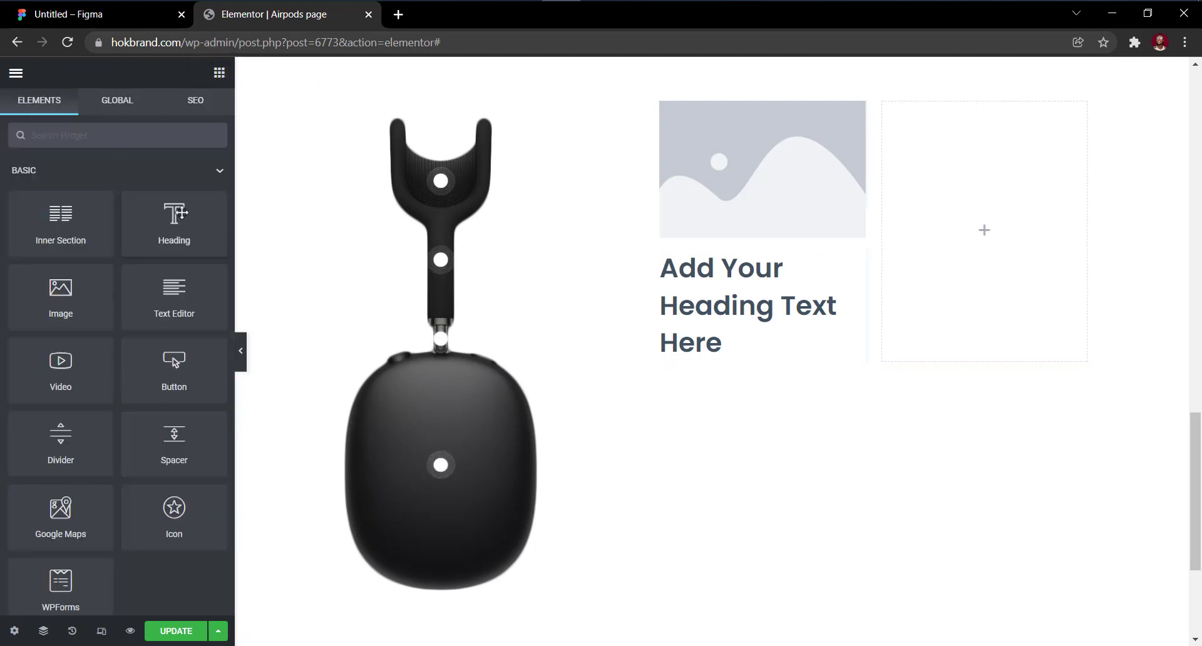
left_click_drag(174, 291, 721, 320)
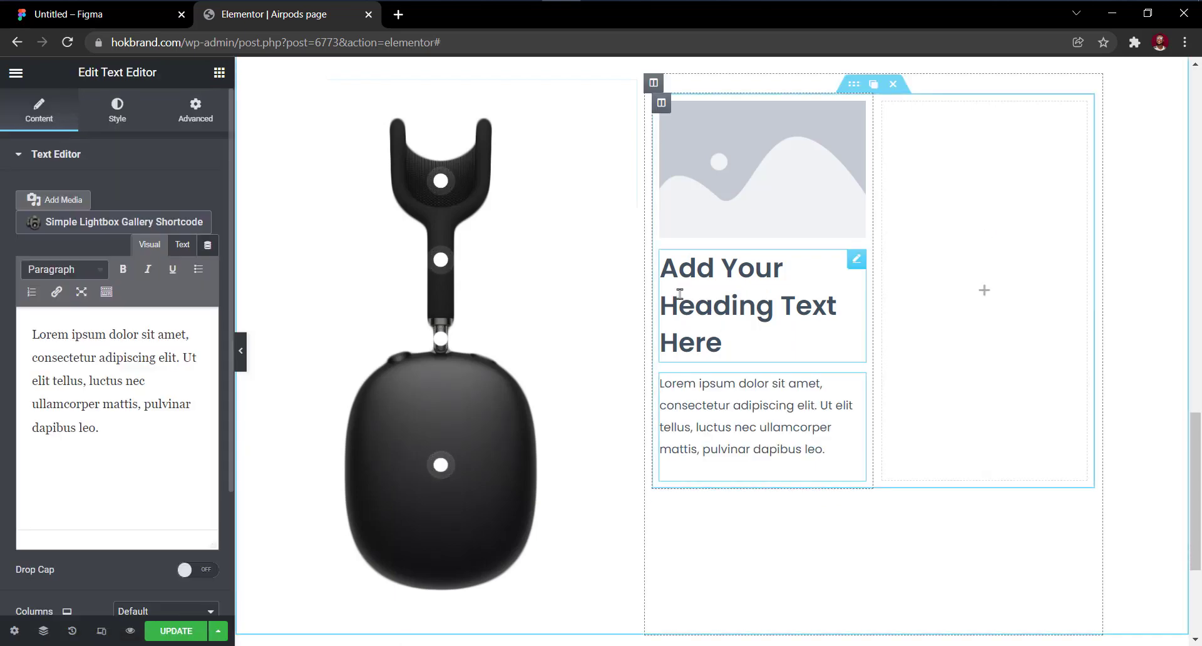
left_click(728, 168)
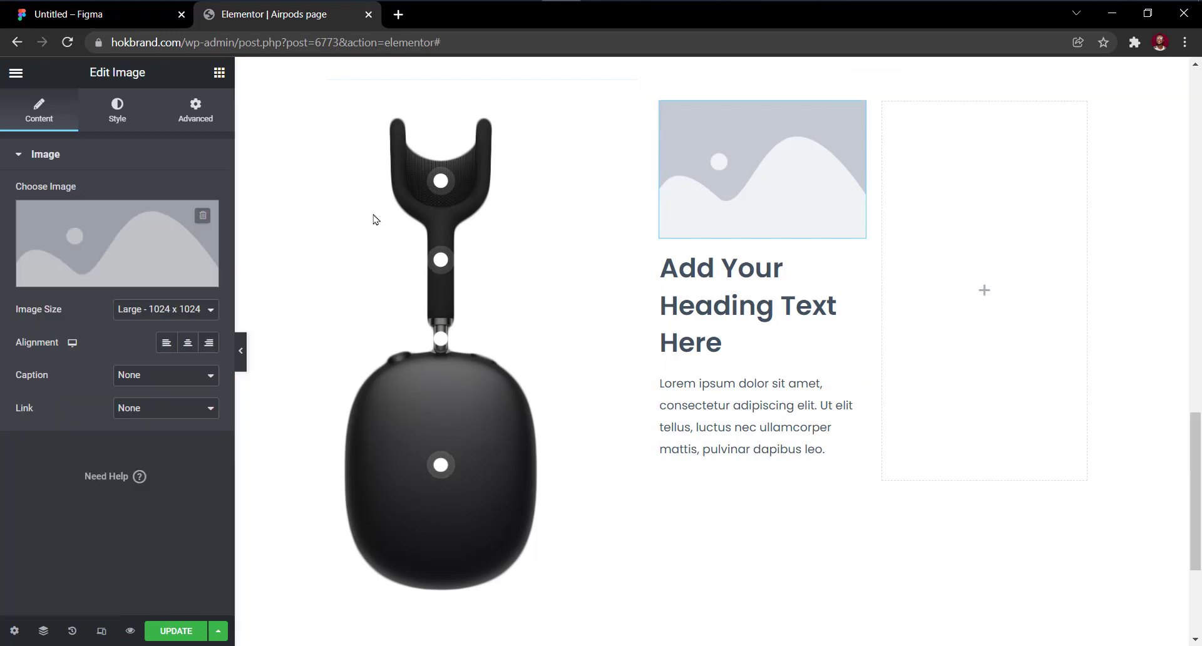
left_click(159, 251)
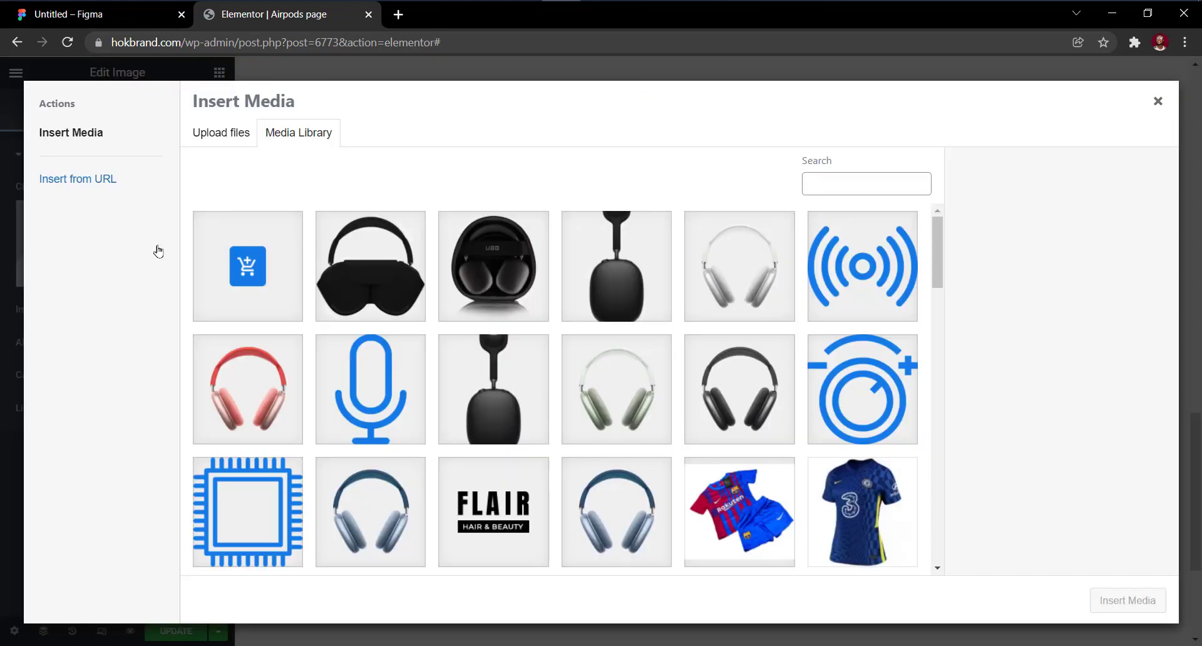
left_click(254, 492)
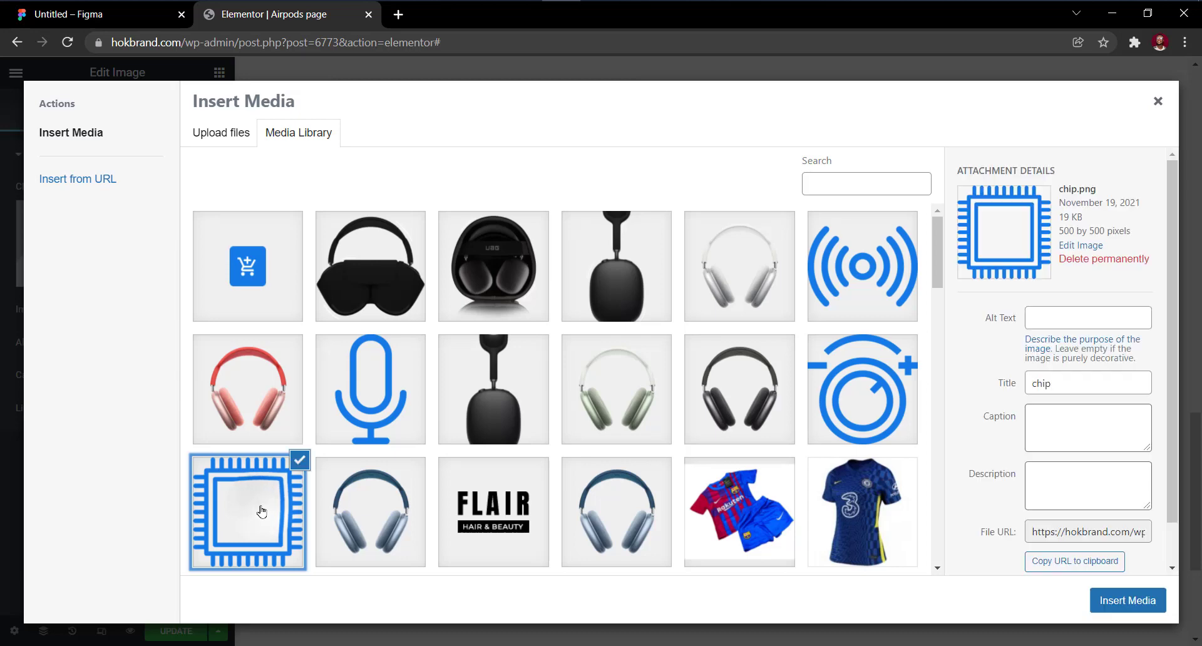
left_click(1105, 603)
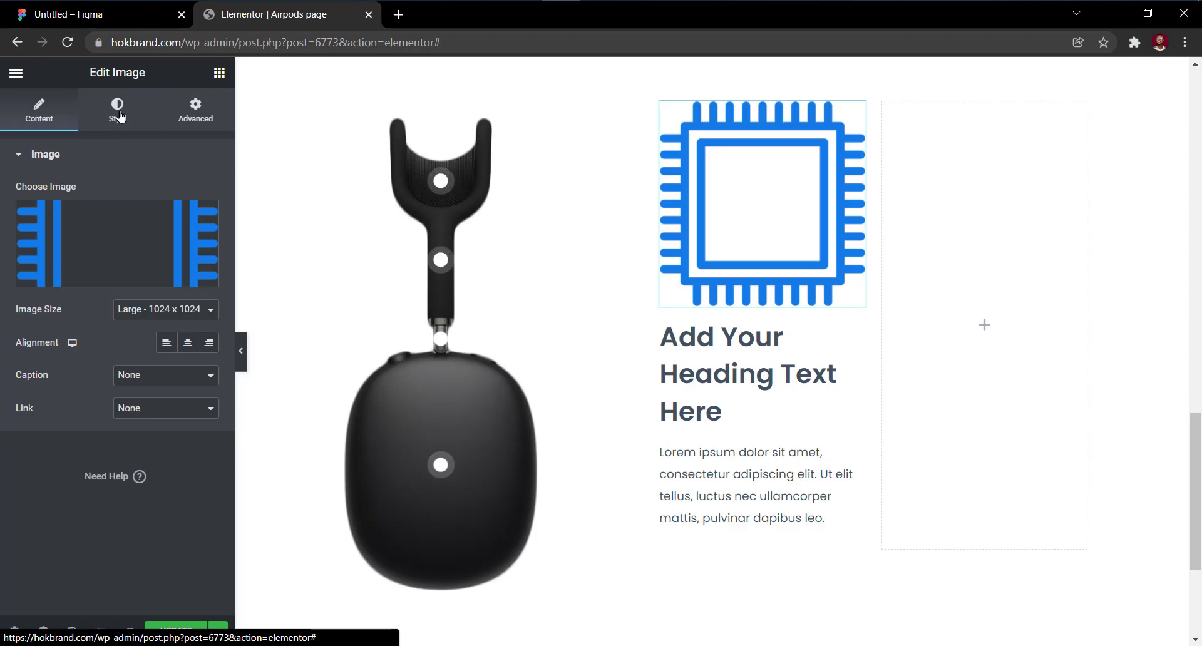
Set the chip image's width to 10% and align it left.
left_click(119, 116)
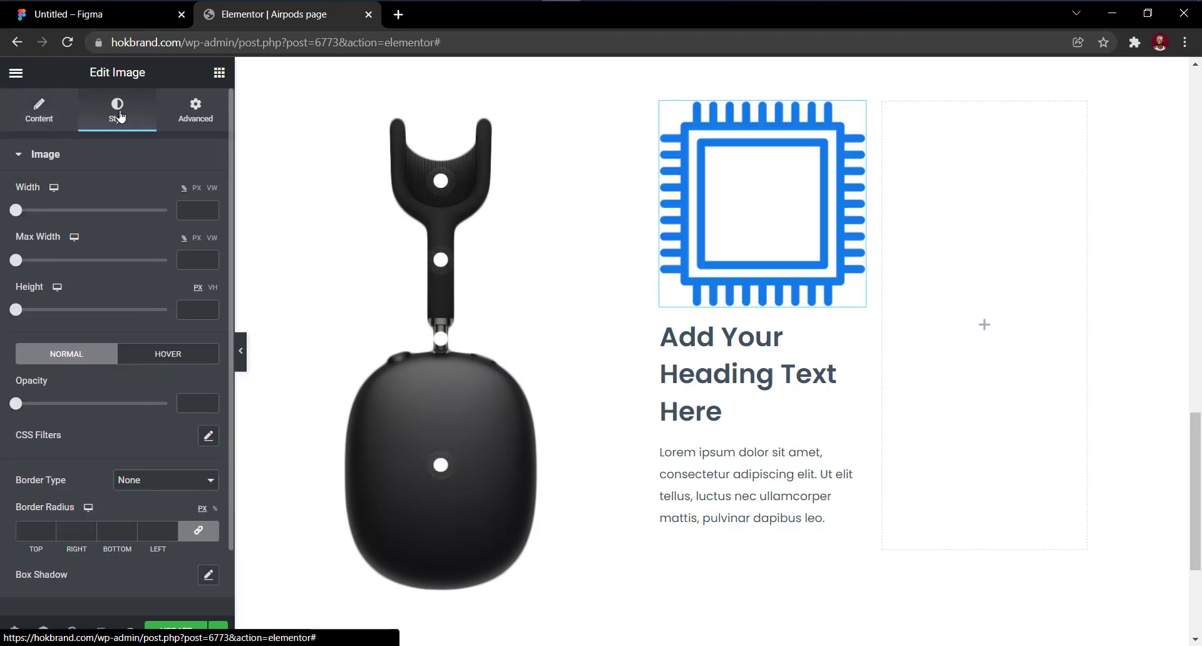
left_click(187, 206)
type("10")
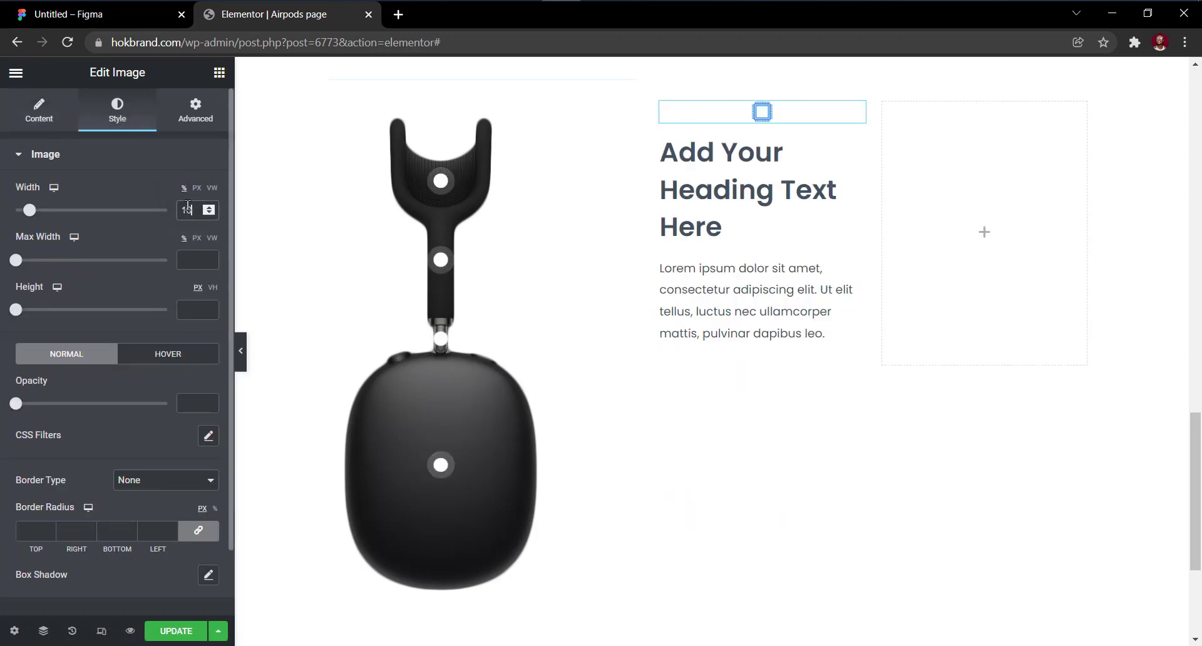
left_click(41, 115)
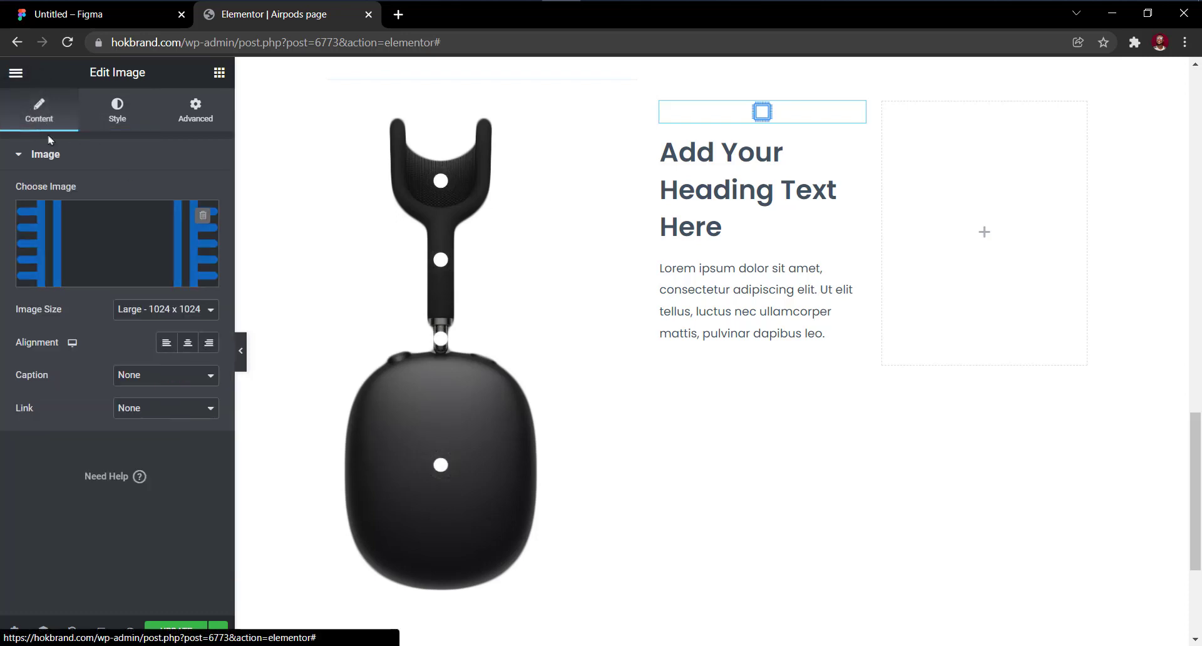
left_click(167, 342)
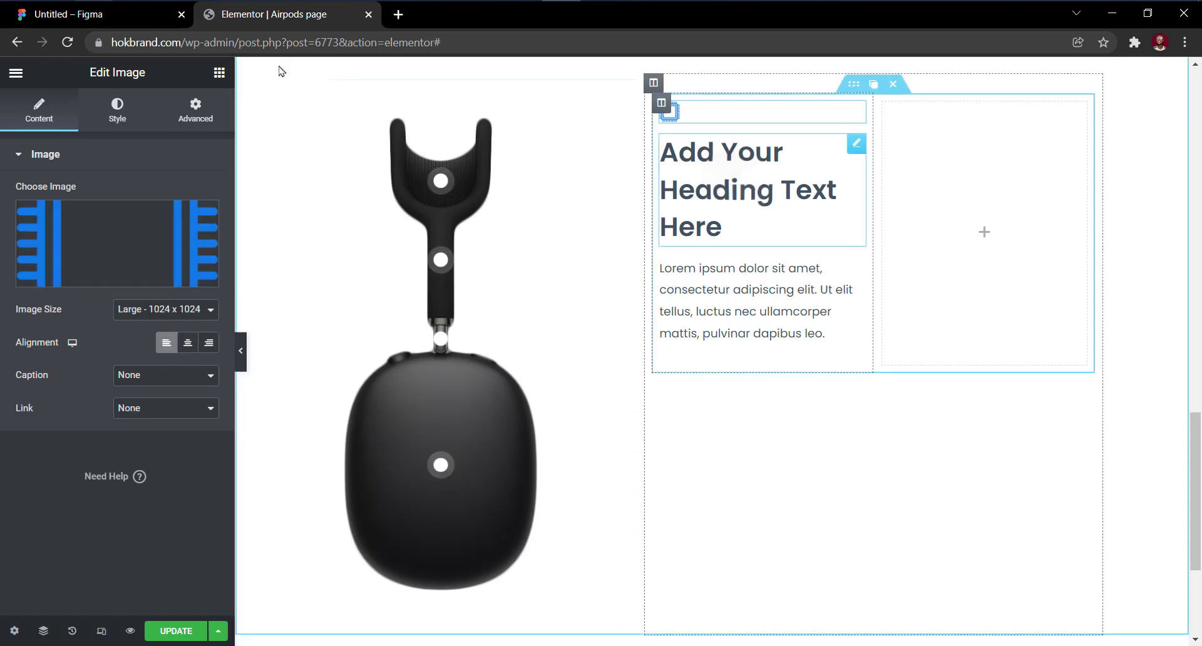
Copy the "Audio Technology" title from the Figma design and use it as the heading's text in Elementor.
left_click(93, 13)
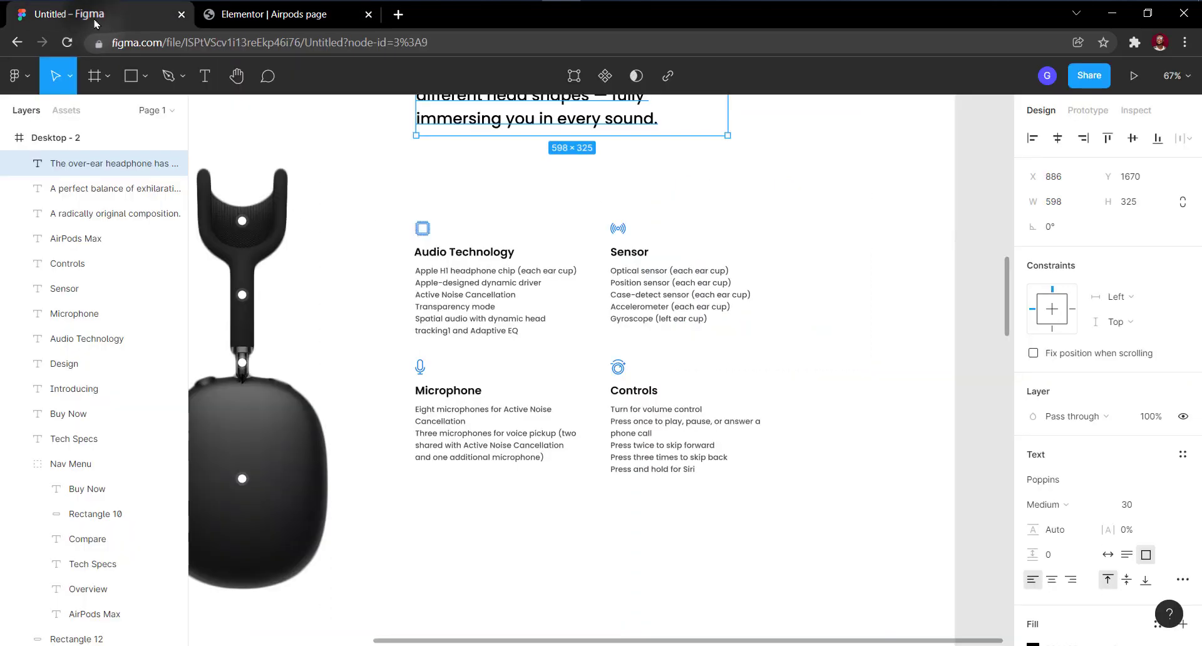
double_click(451, 254)
key("ctrl+c")
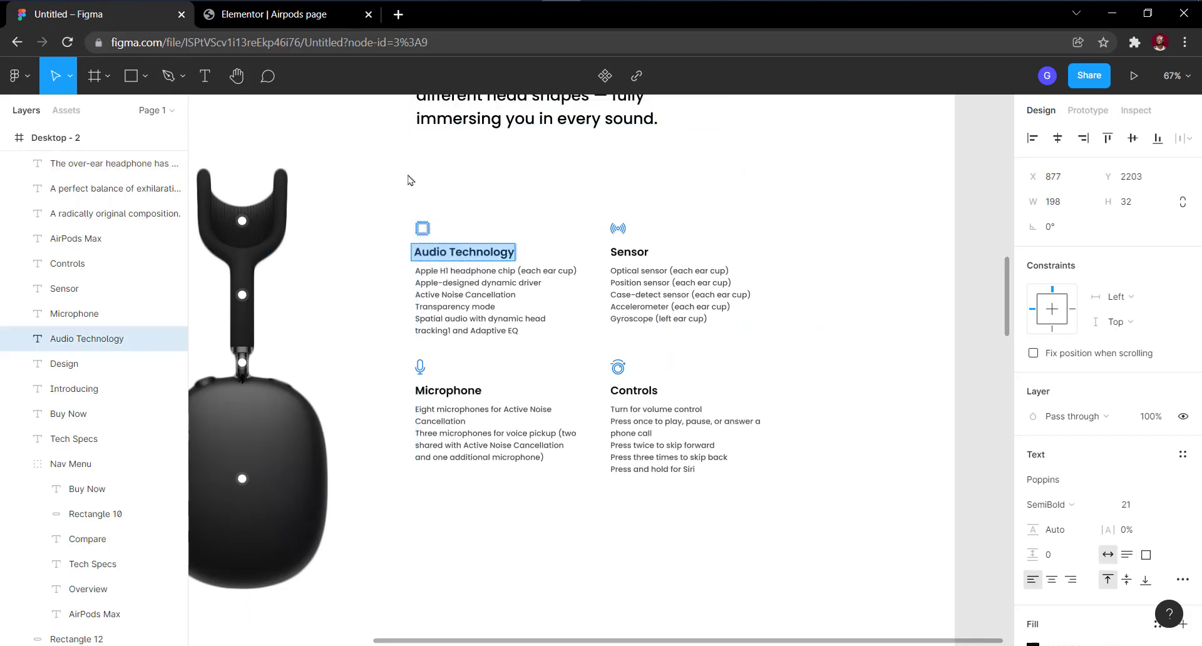
left_click(320, 18)
triple_click(107, 226)
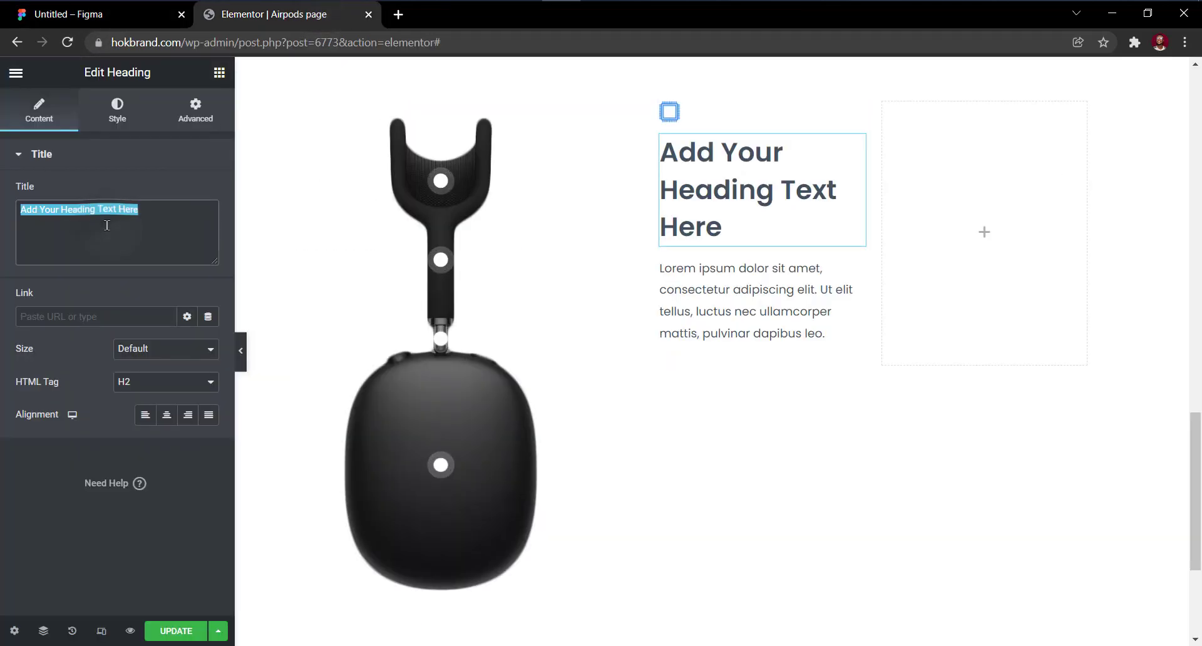
key("ctrl+v")
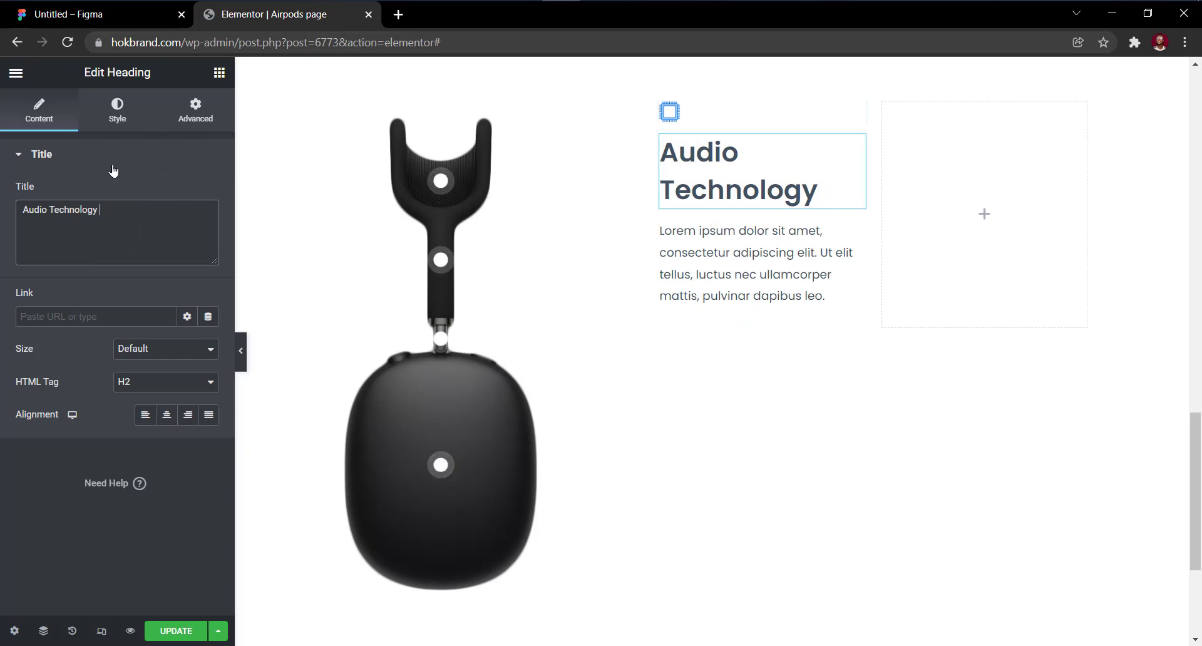
Set the Audio Technology heading's text color to 0f0f10.
left_click(119, 110)
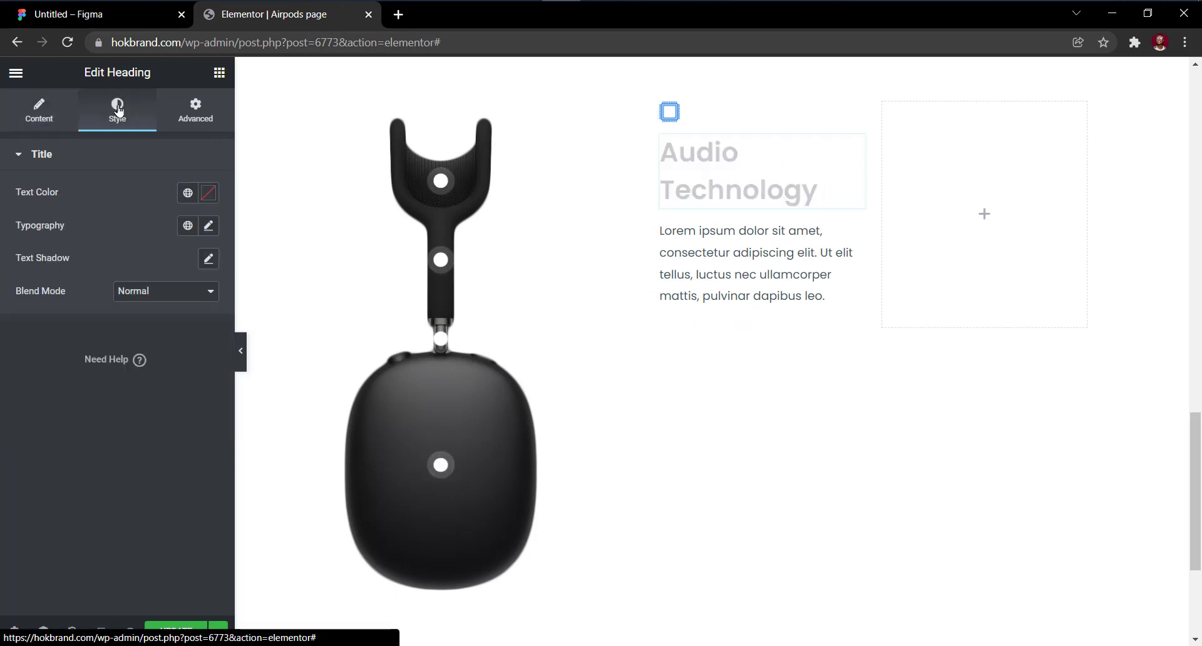
left_click(213, 198)
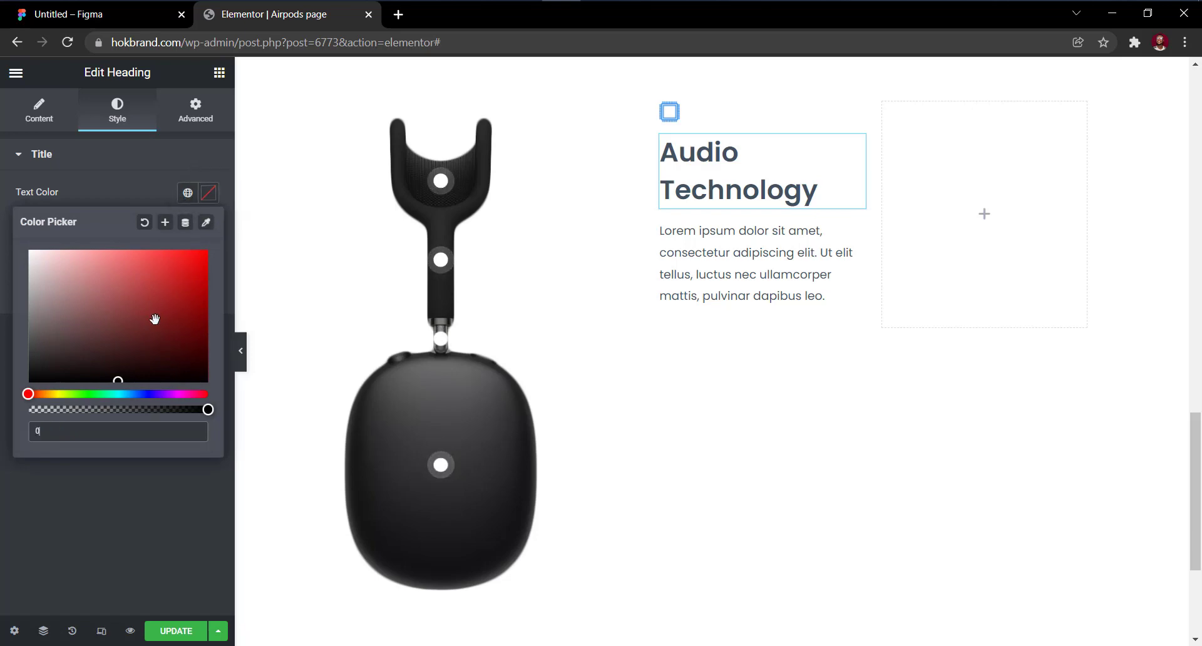
type("0f0f1")
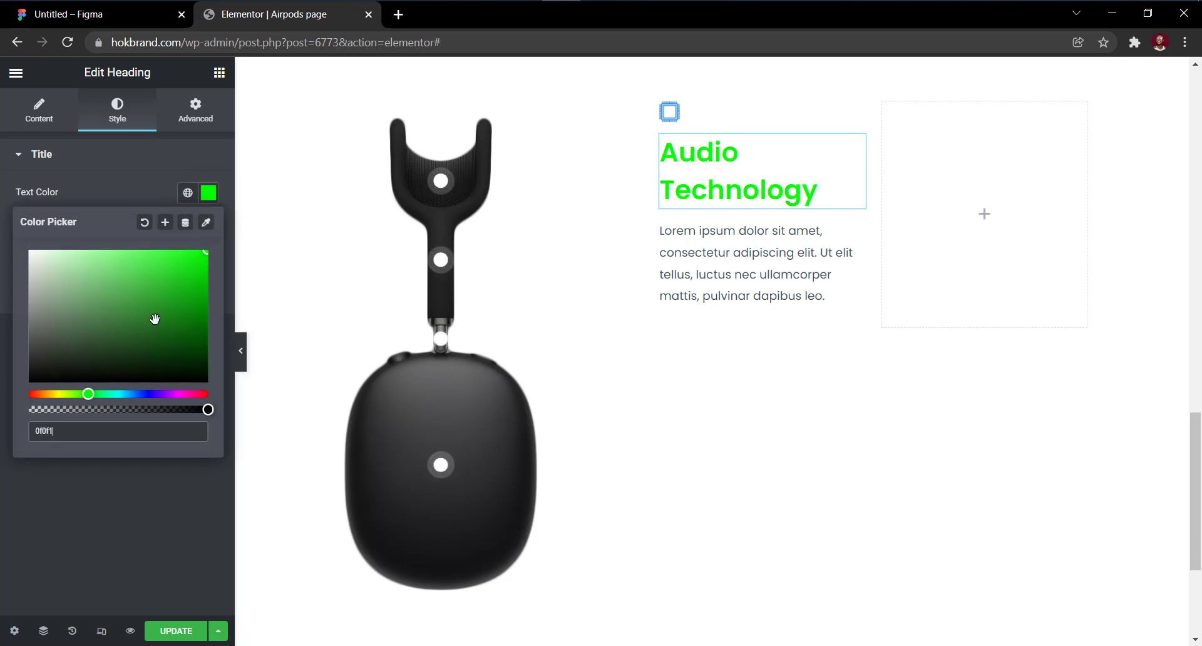
type("0")
left_click(208, 199)
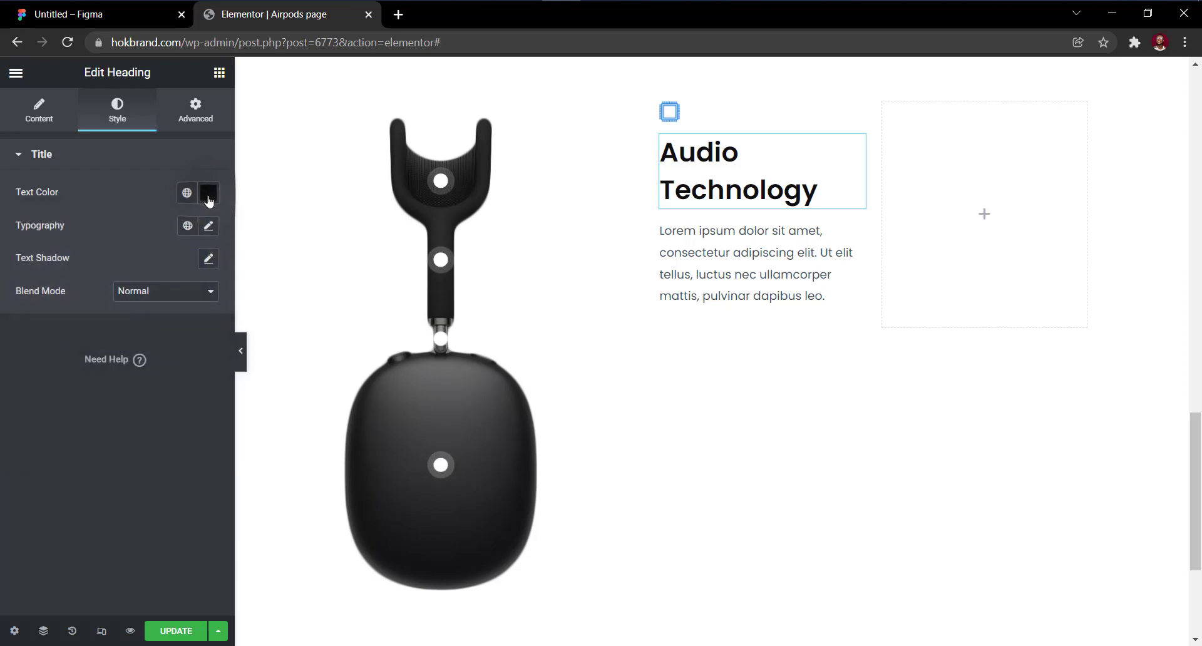
Set the Audio Technology heading's font size to 16 px.
left_click(216, 226)
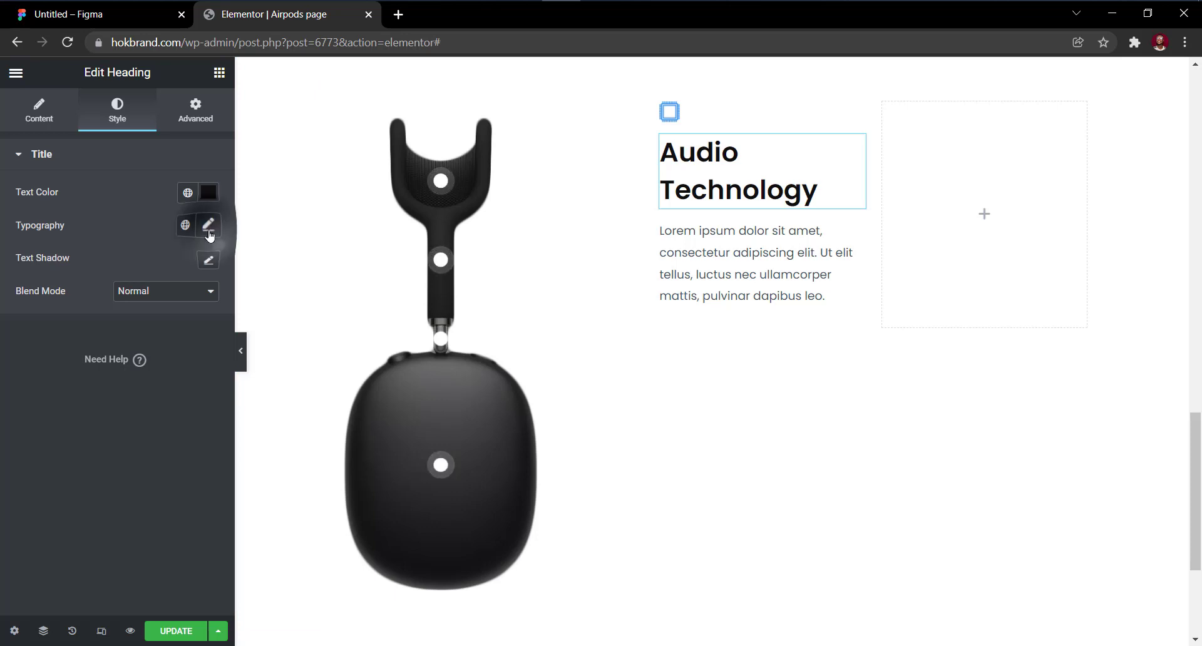
left_click(208, 226)
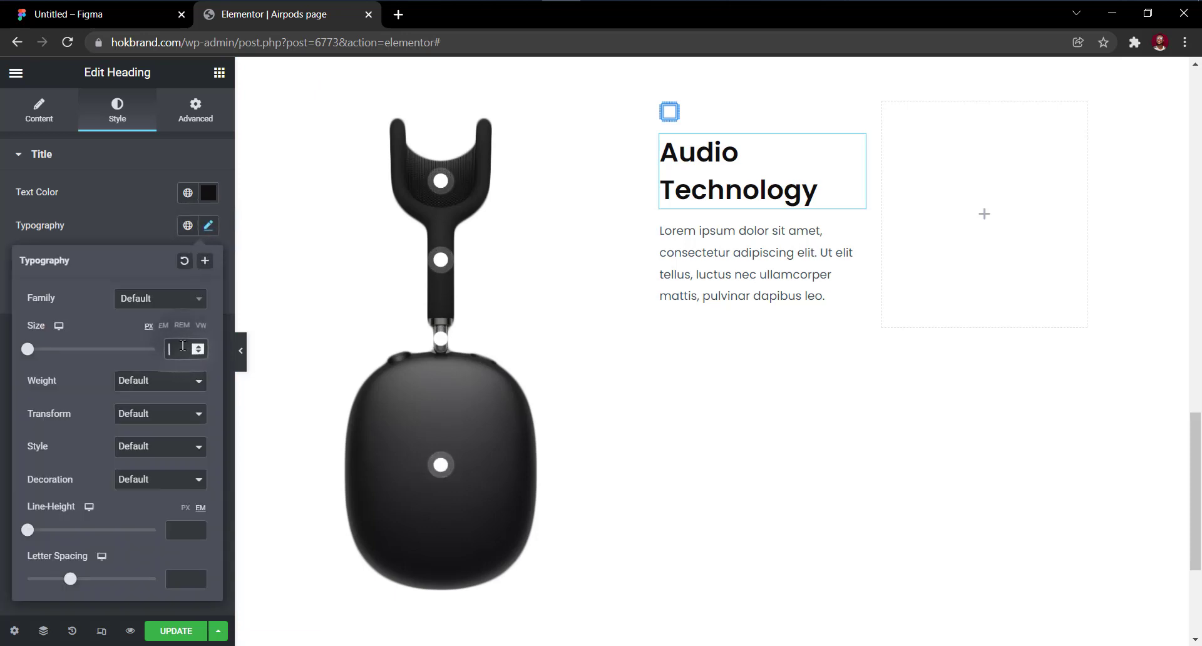
type("18")
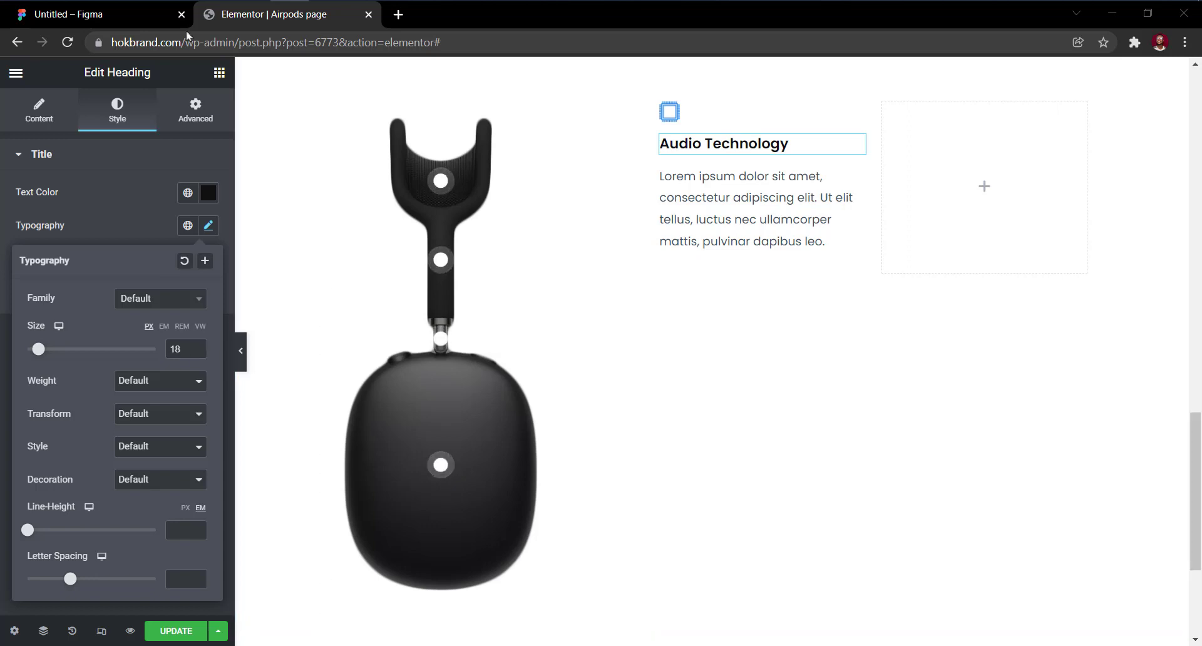
left_click(197, 351)
left_click(198, 352)
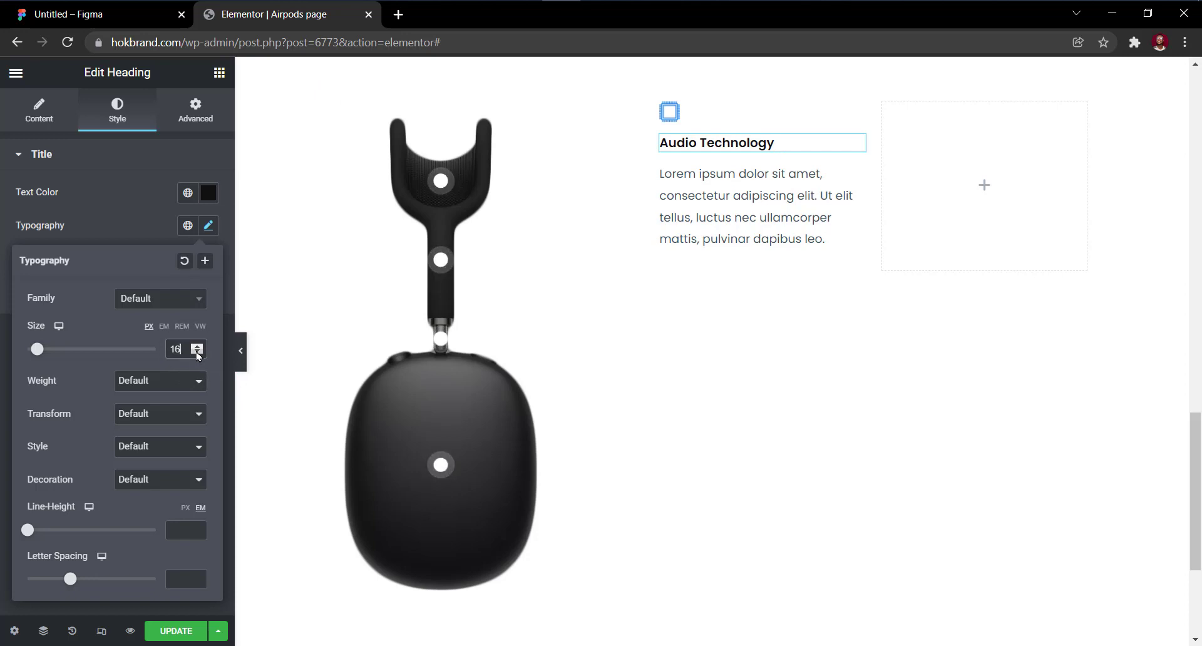
Replace the placeholder paragraph under the heading with the Audio Technology feature list copied from the Figma design.
left_click(753, 219)
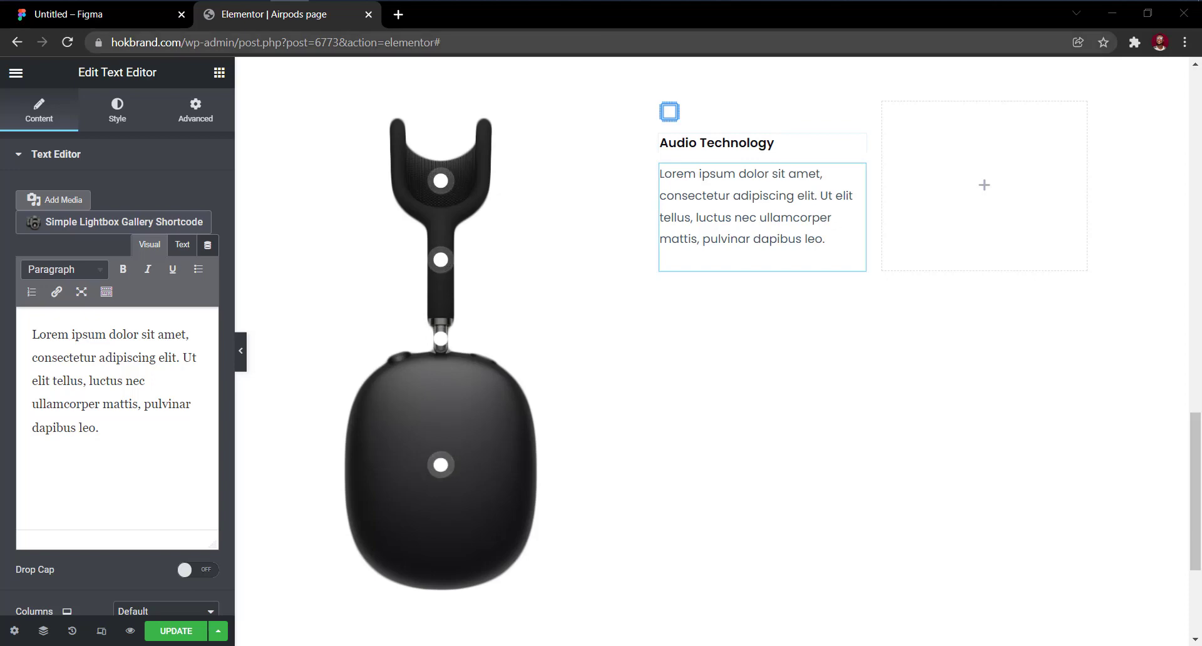
left_click(126, 14)
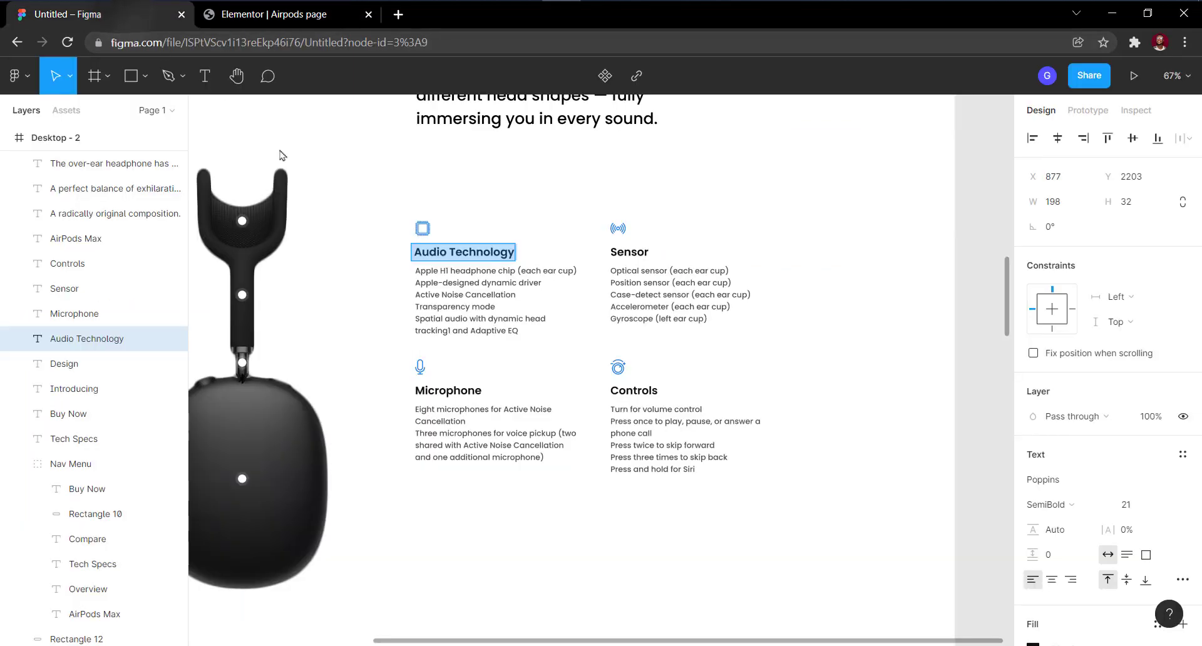
left_click(434, 279)
double_click(436, 287)
key("ctrl+c")
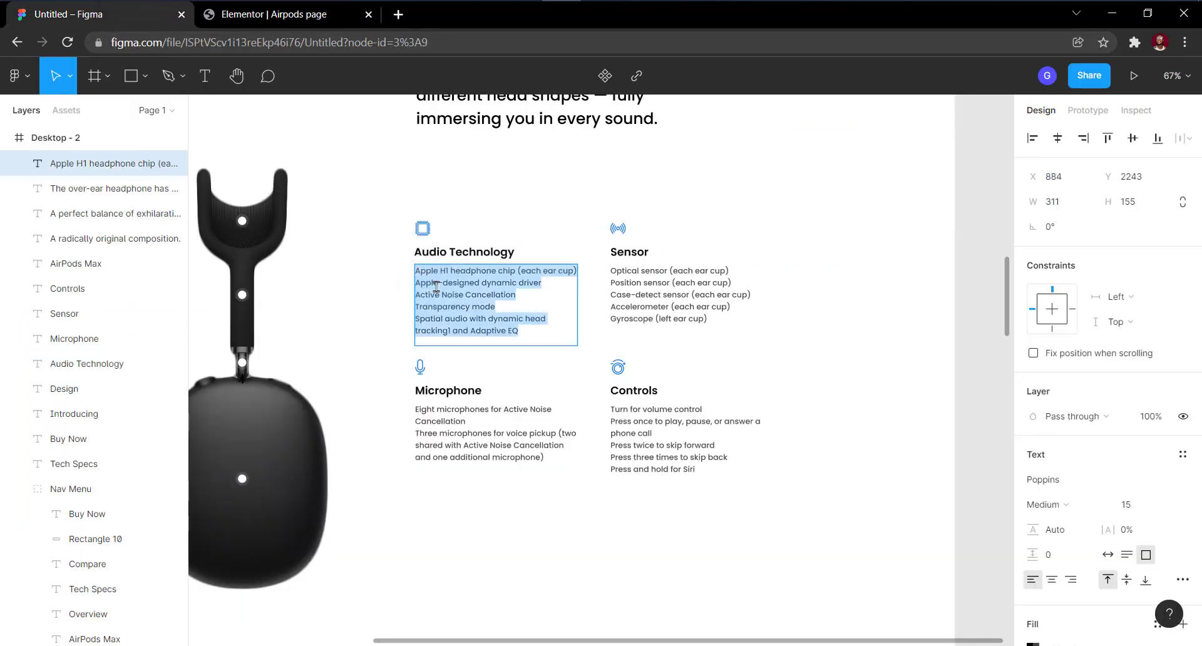
left_click(271, 19)
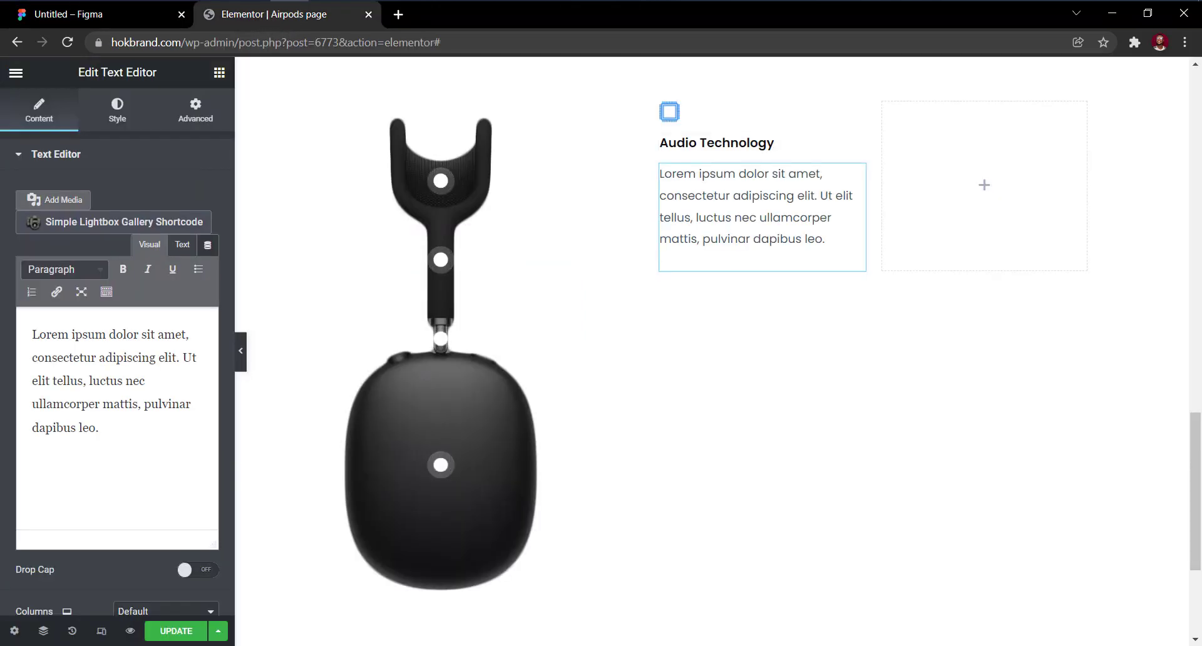
left_click(171, 378)
key("ctrl+a")
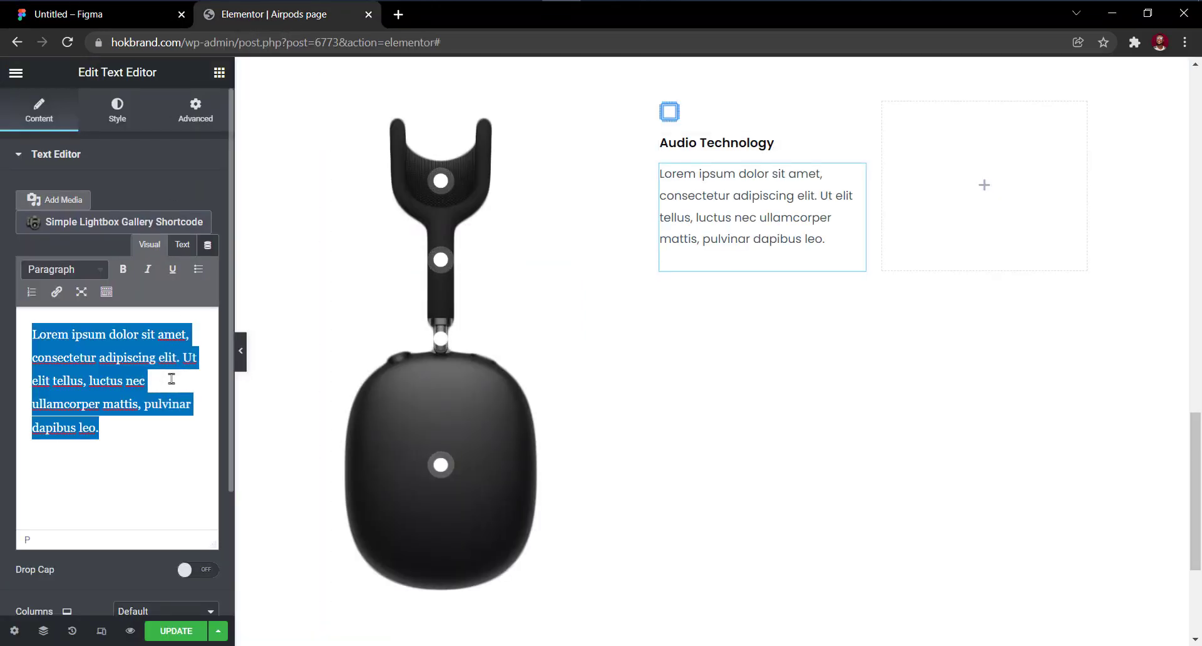
key("ctrl+v")
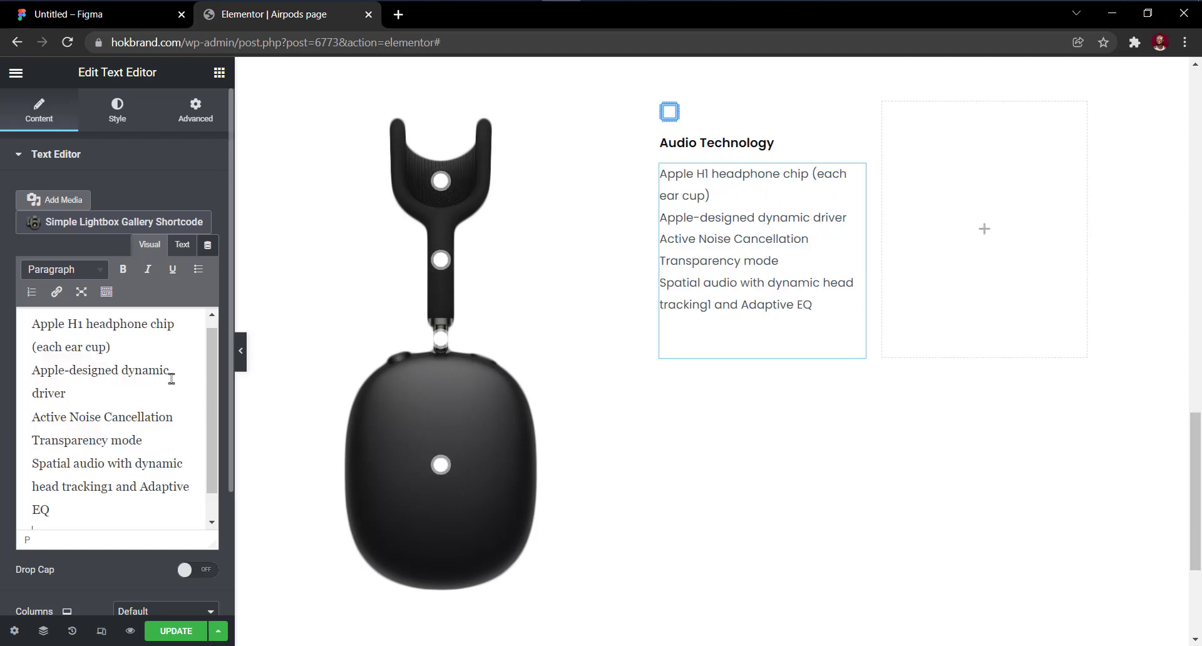
Set the feature list's text color to 0f0f10 and reduce its opacity slightly, giving #0F0F10E3.
left_click(113, 108)
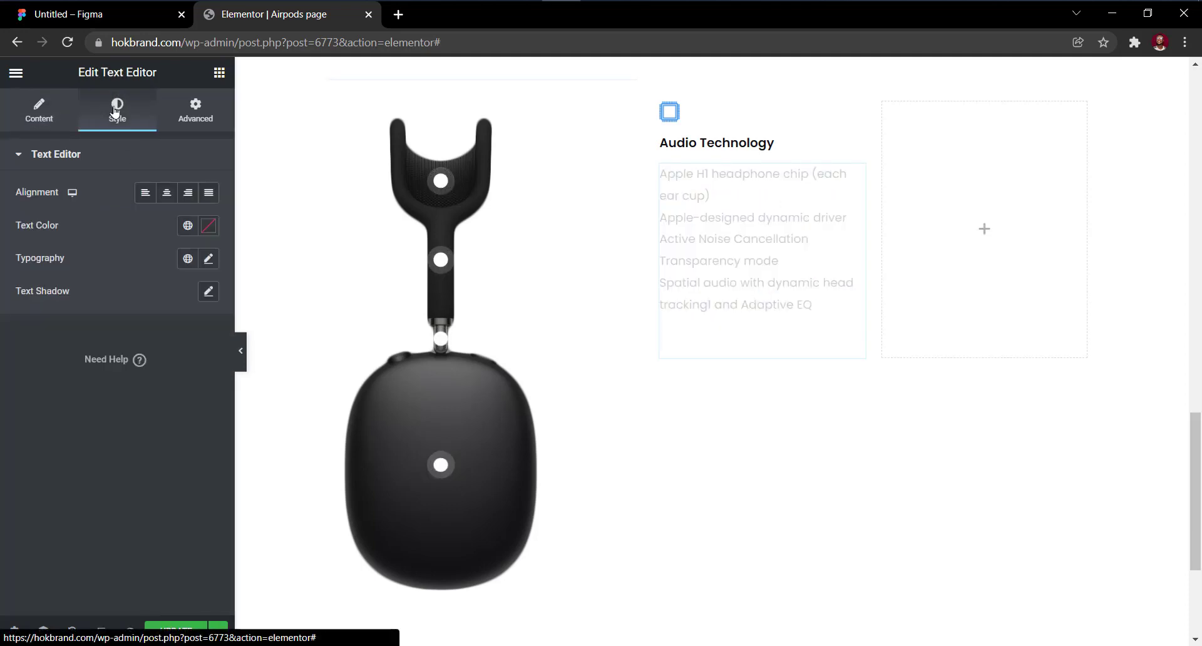
left_click(211, 231)
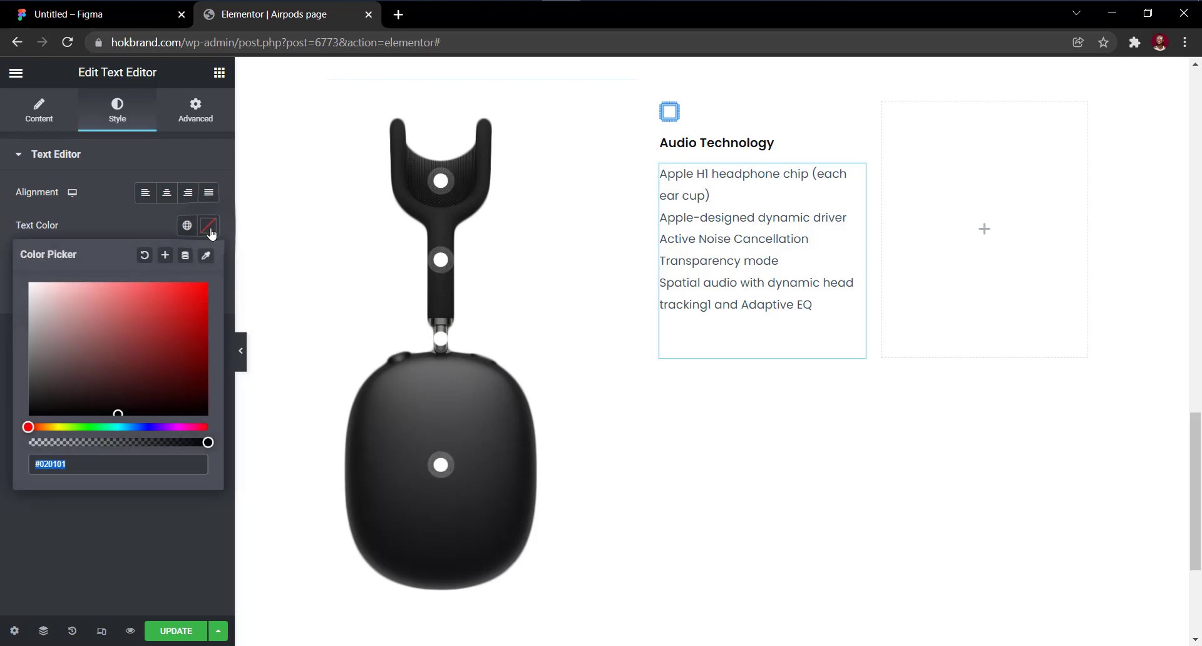
type("0f0f1")
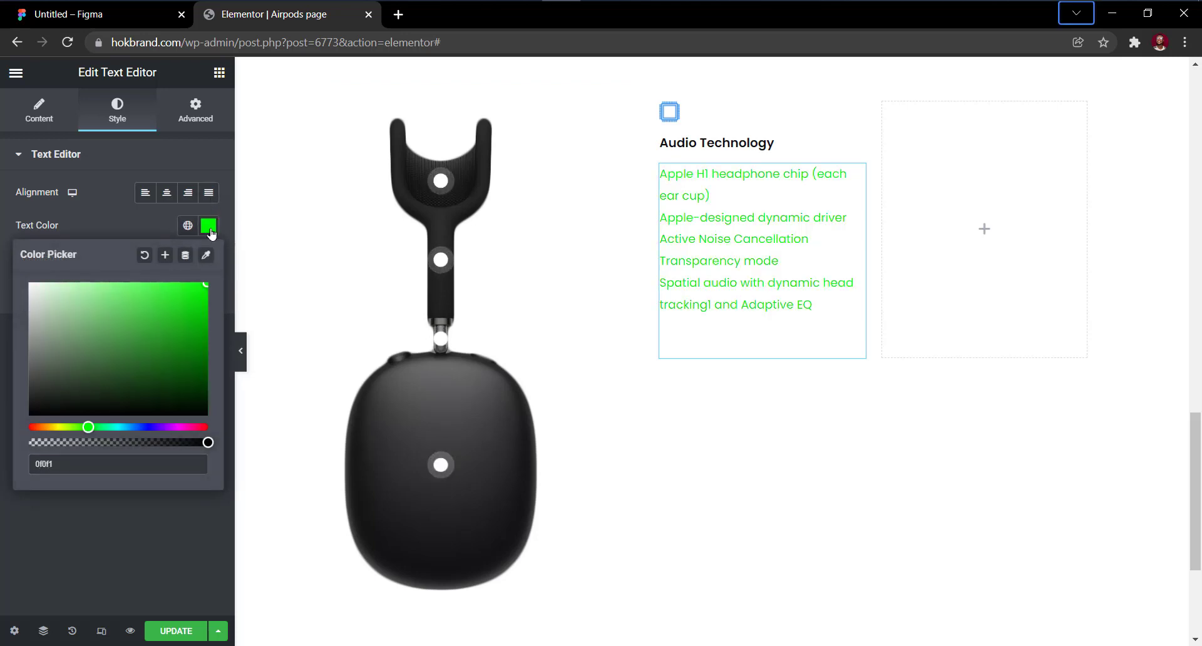
left_click(90, 465)
type("0")
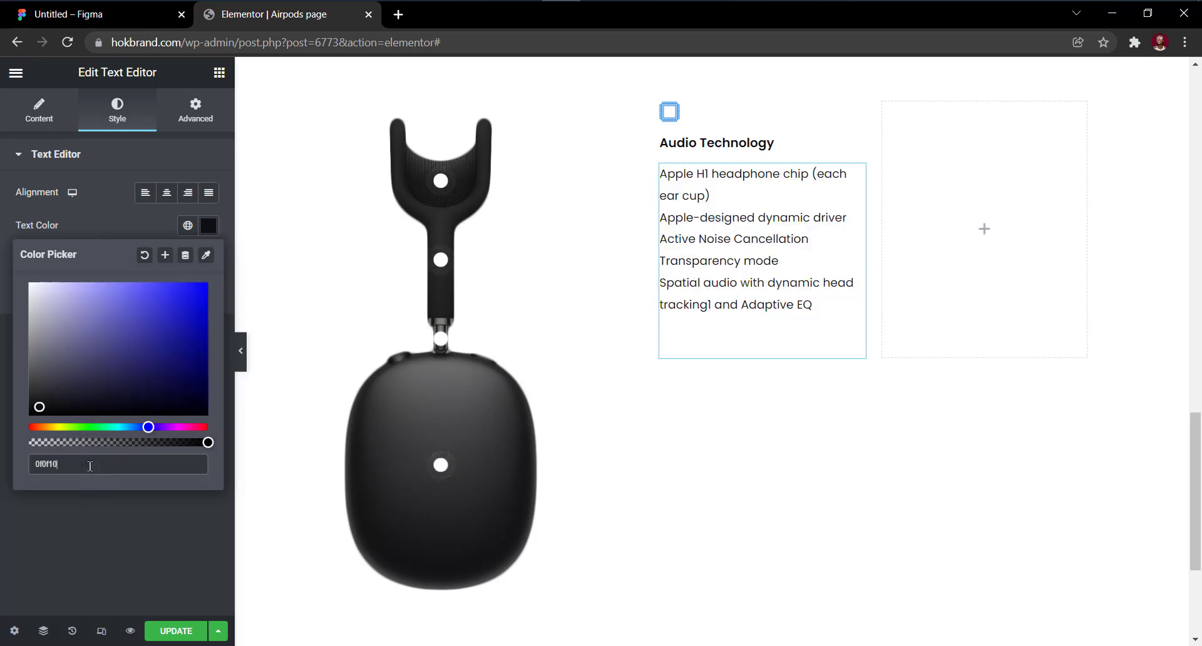
left_click(191, 442)
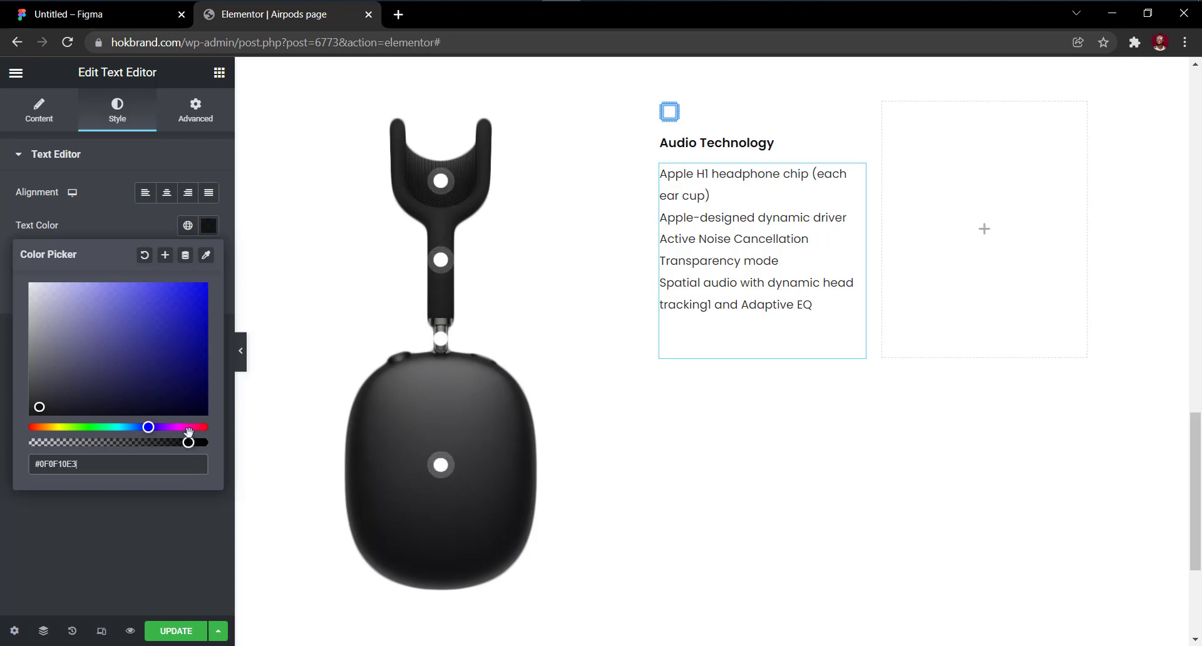
left_click(209, 227)
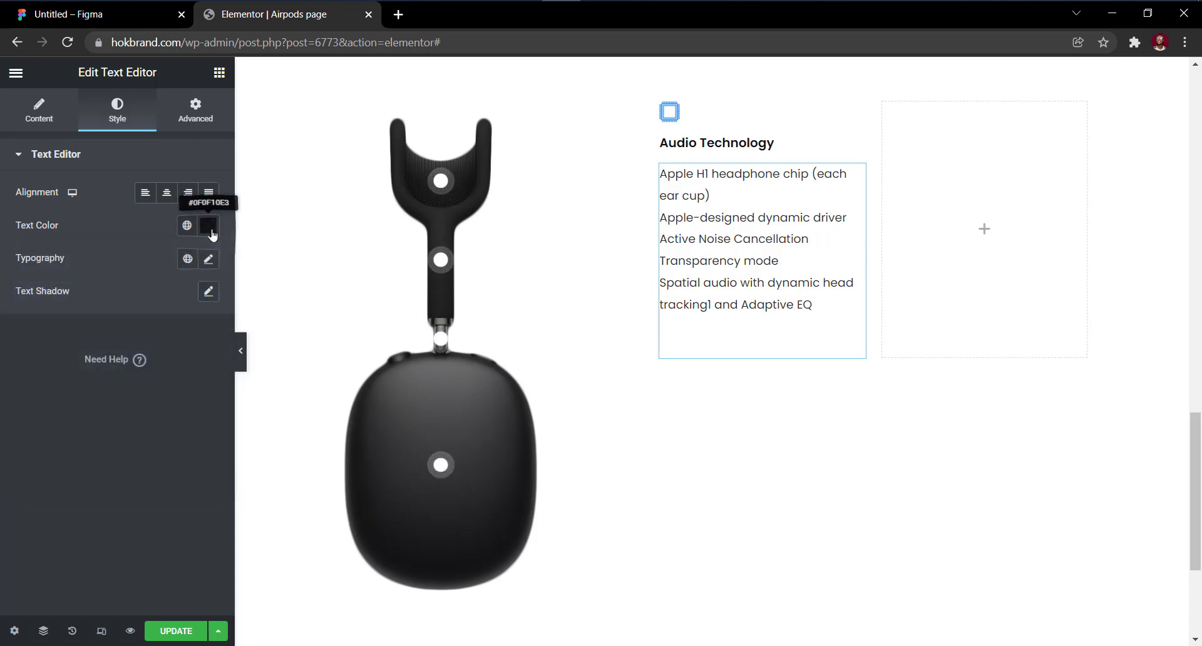
Set the Audio Technology feature list's font size to 13 px and its line height to 1.7 em.
left_click(207, 258)
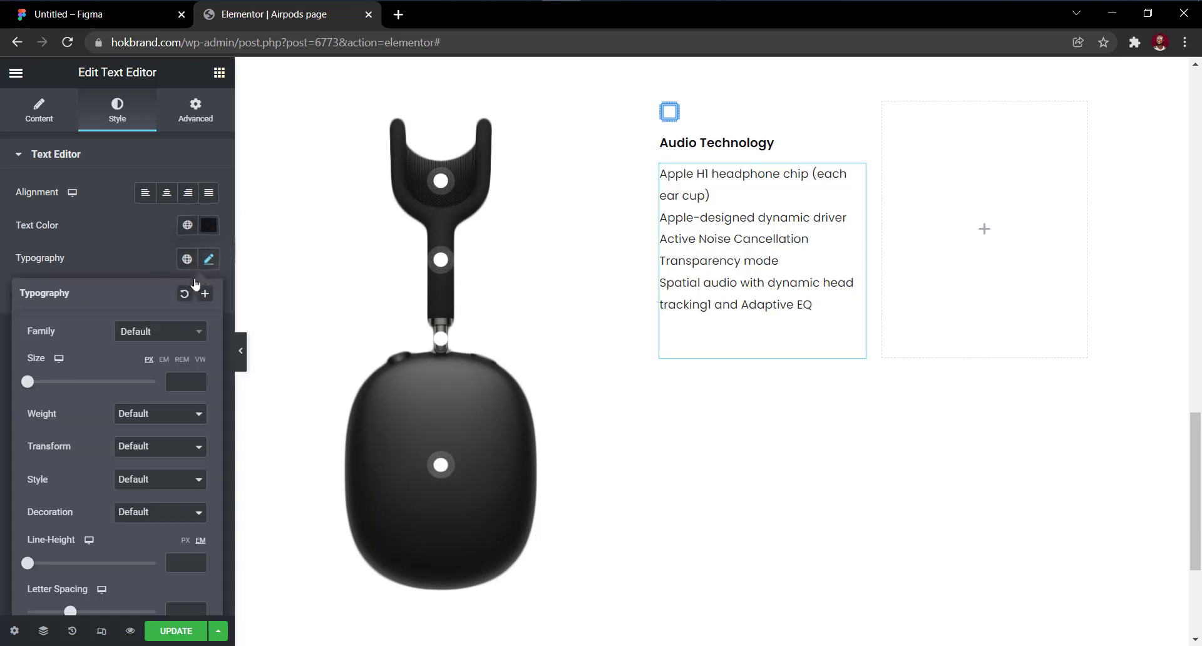
left_click(168, 379)
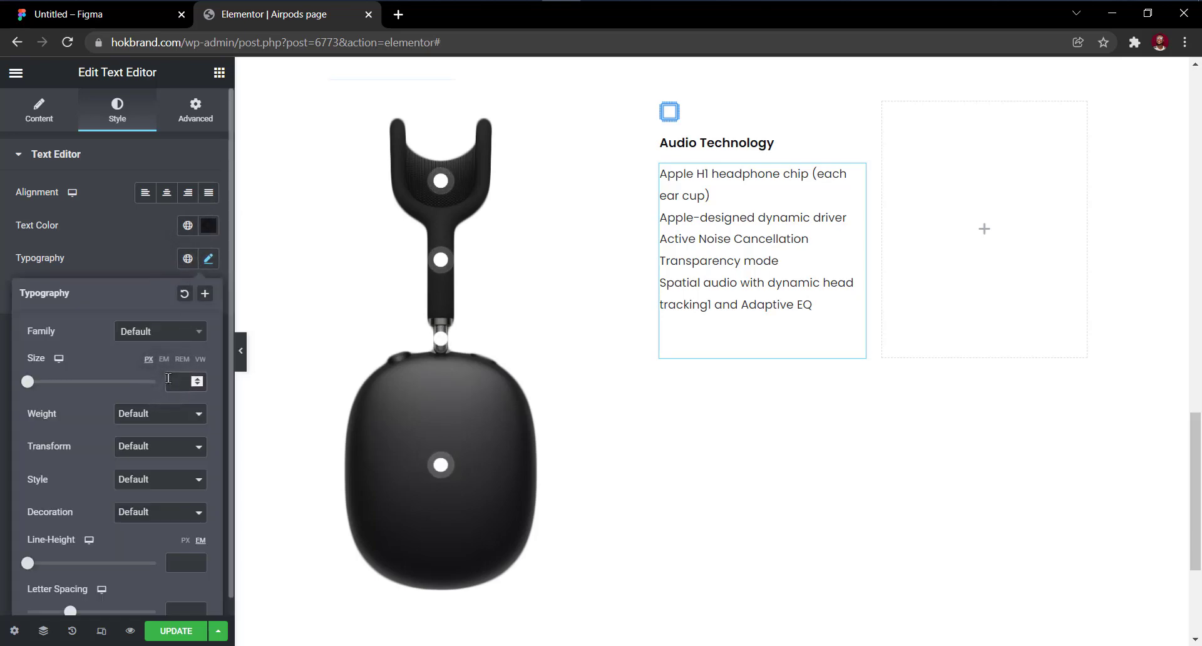
type("13")
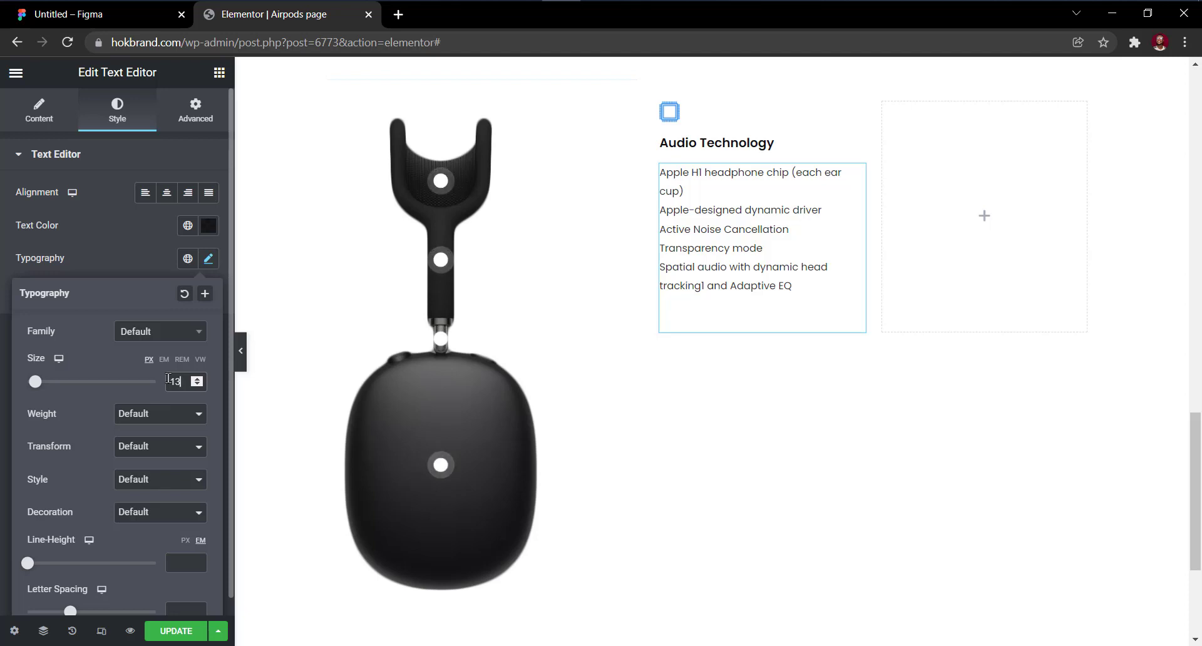
left_click(173, 558)
type("1")
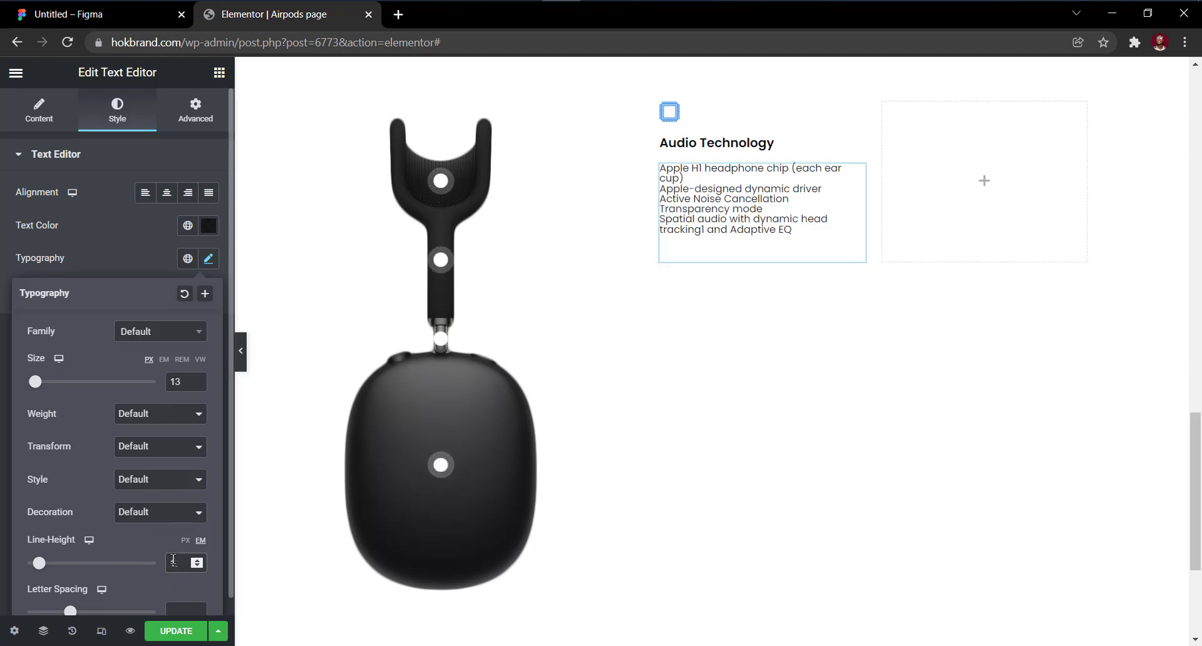
type(".7")
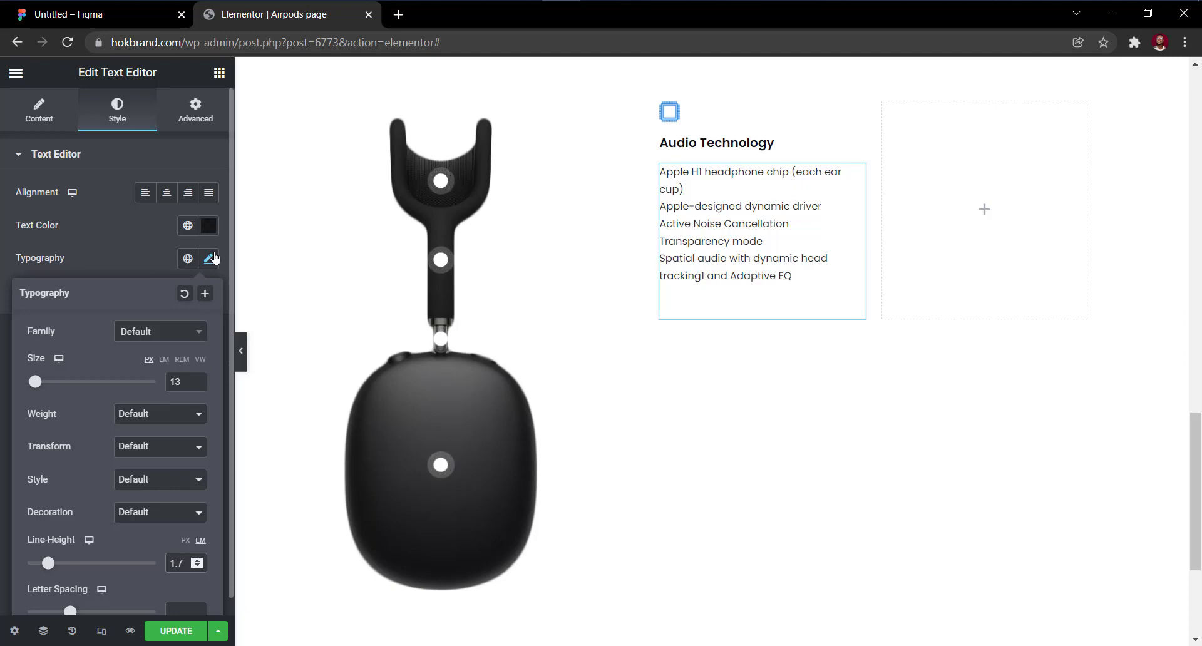
left_click(215, 258)
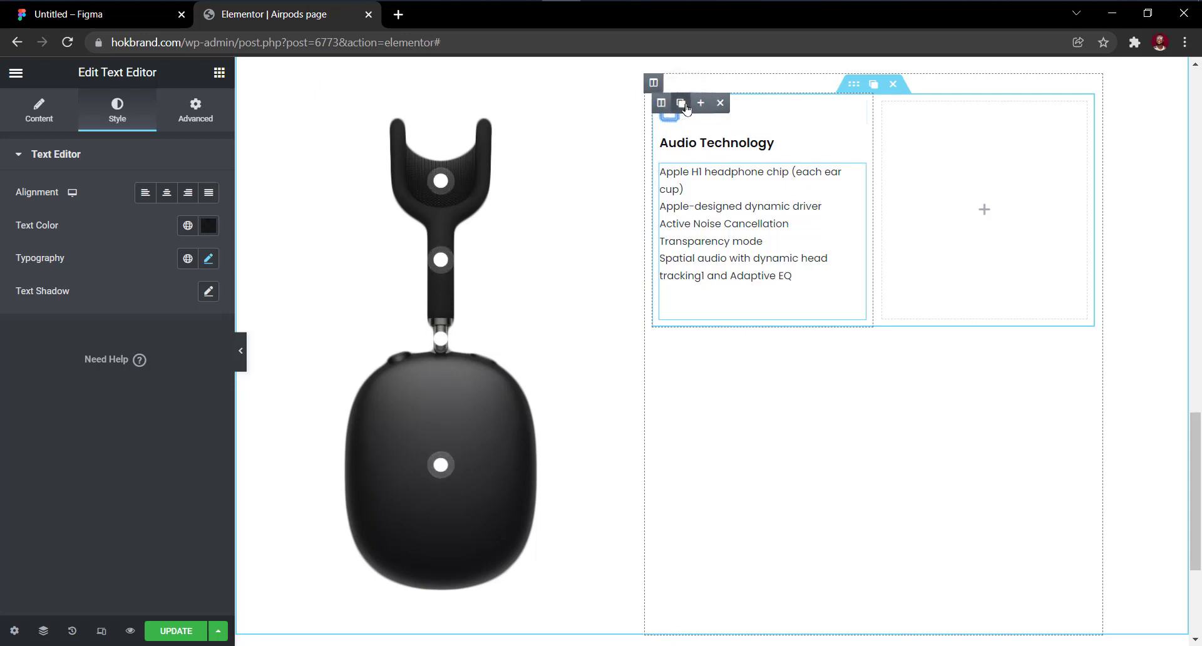
Replace the empty column with a duplicate of the Audio Technology column and duplicate the inner section to form a two-by-two grid.
left_click(681, 102)
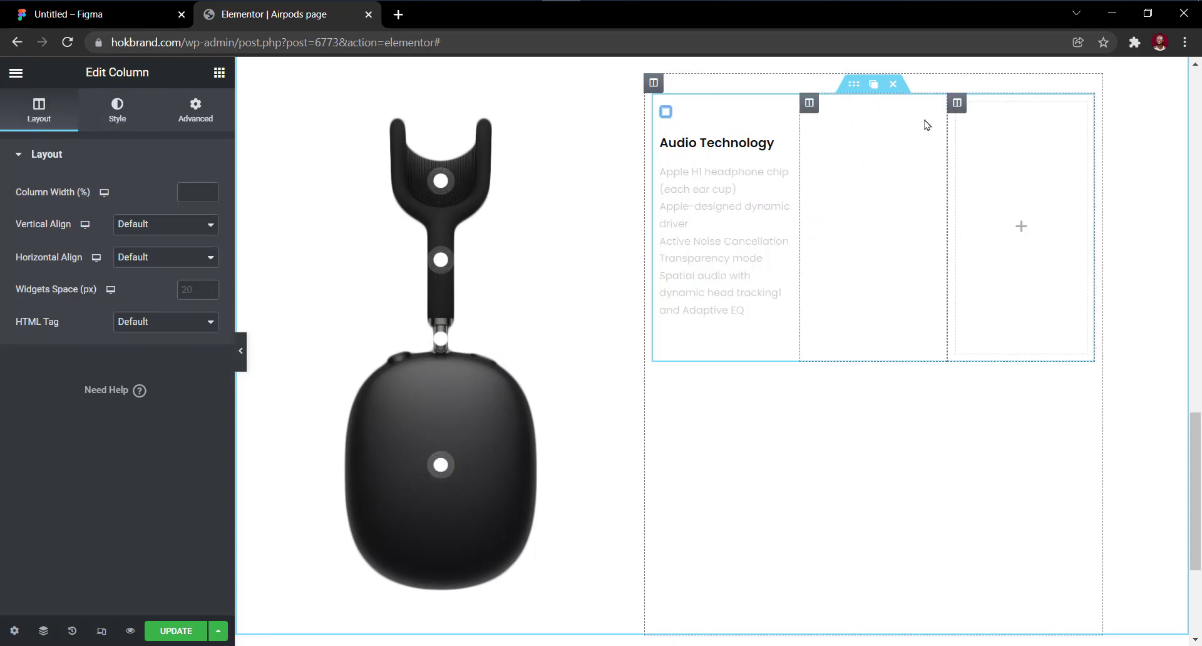
mouse_move(956, 105)
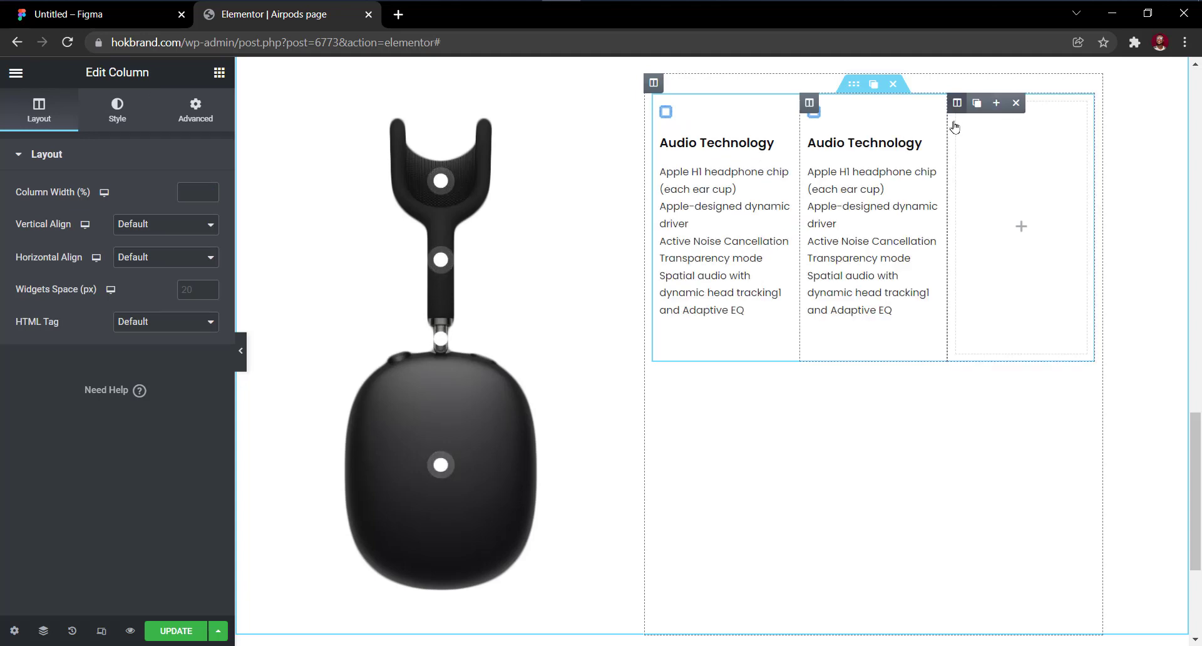
left_click(1017, 103)
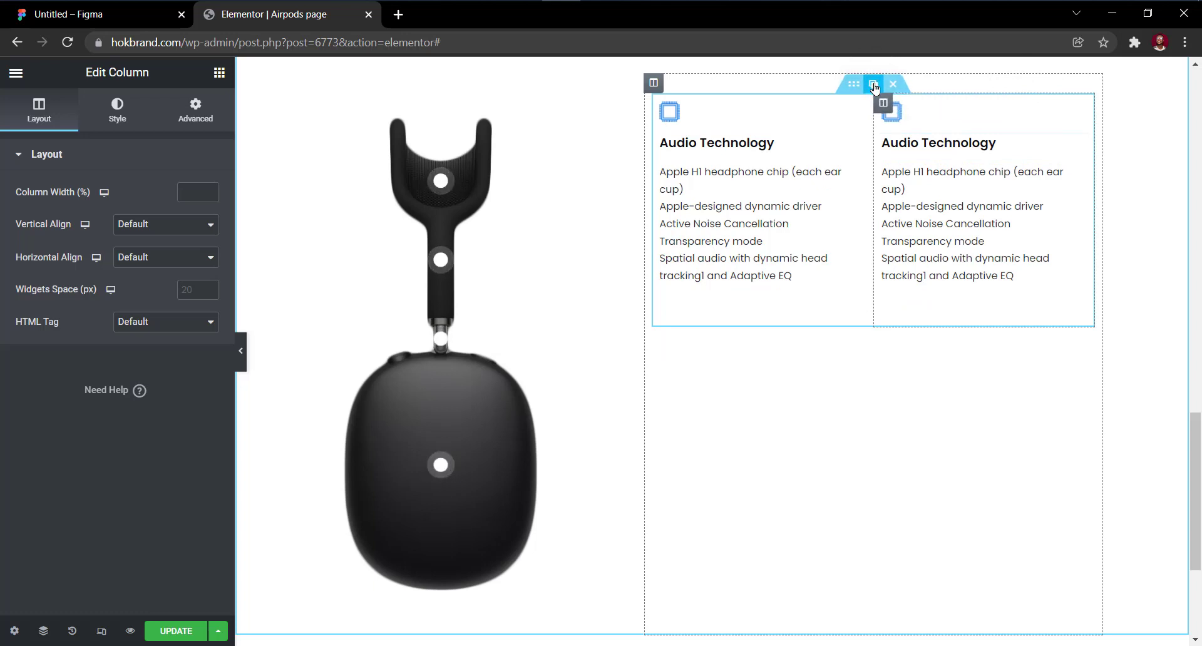
left_click(874, 85)
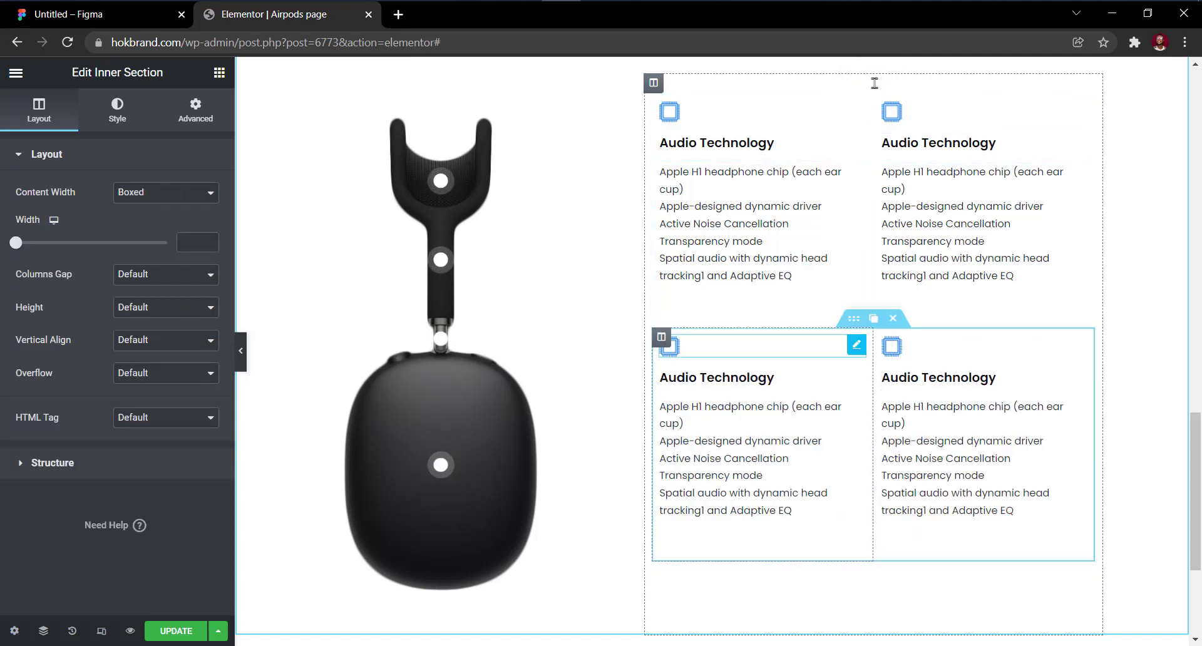
Replace the chip icon of the second block in the first row with sensor.png from the media library.
left_click(924, 119)
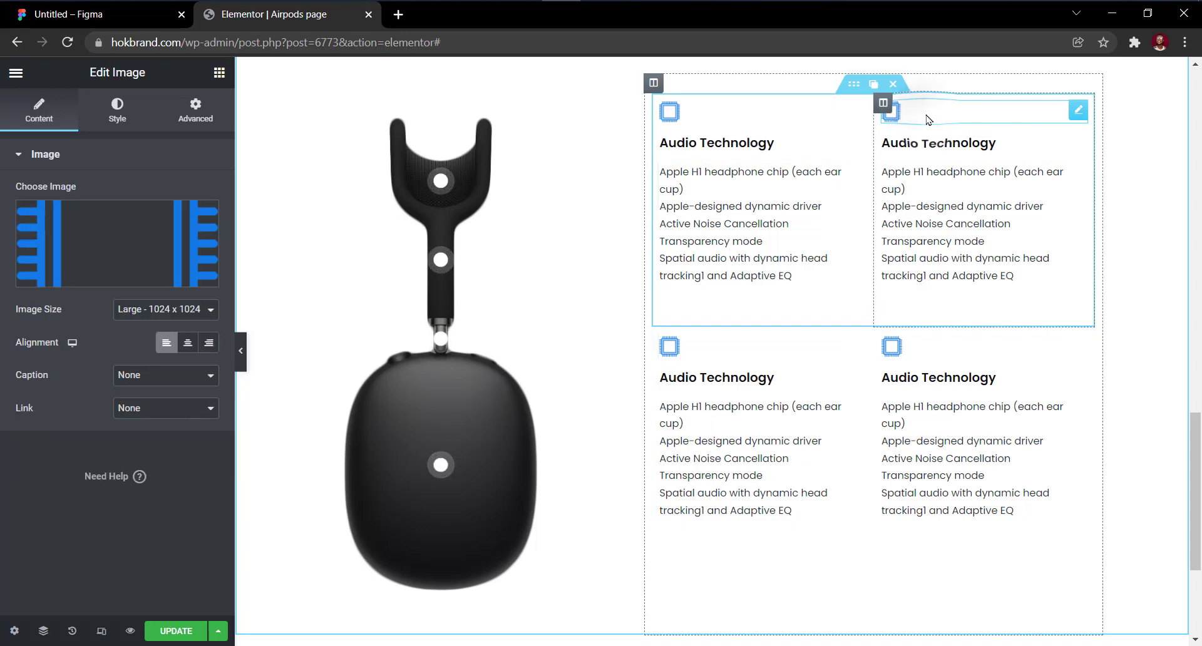
left_click(87, 259)
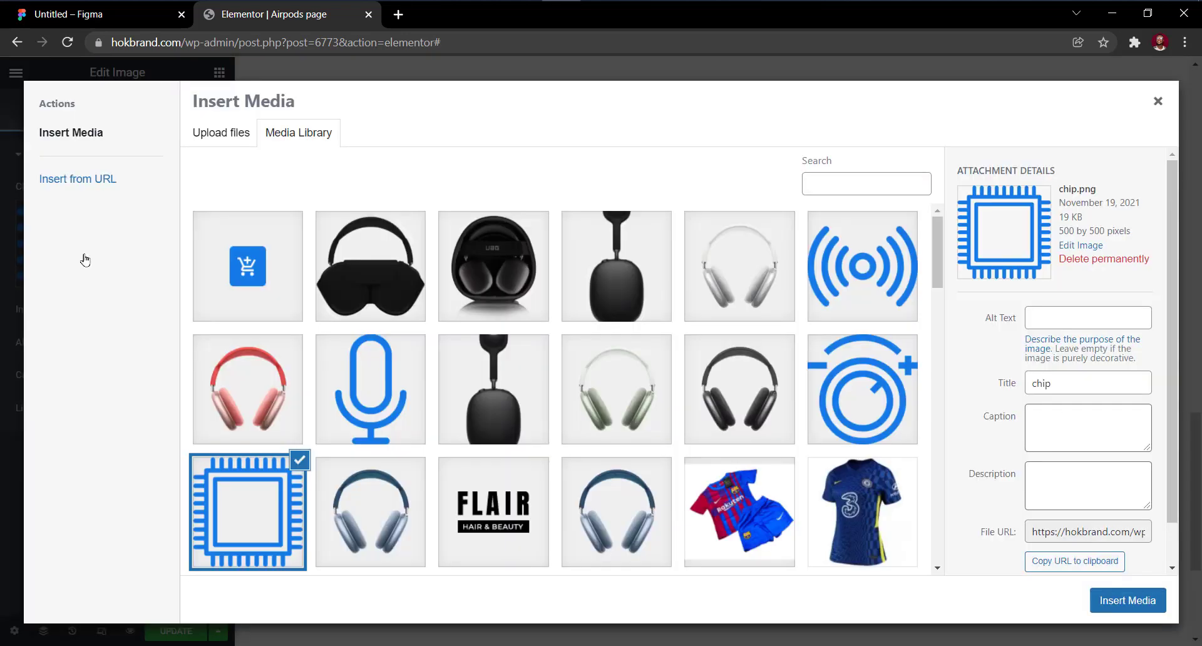
left_click(824, 274)
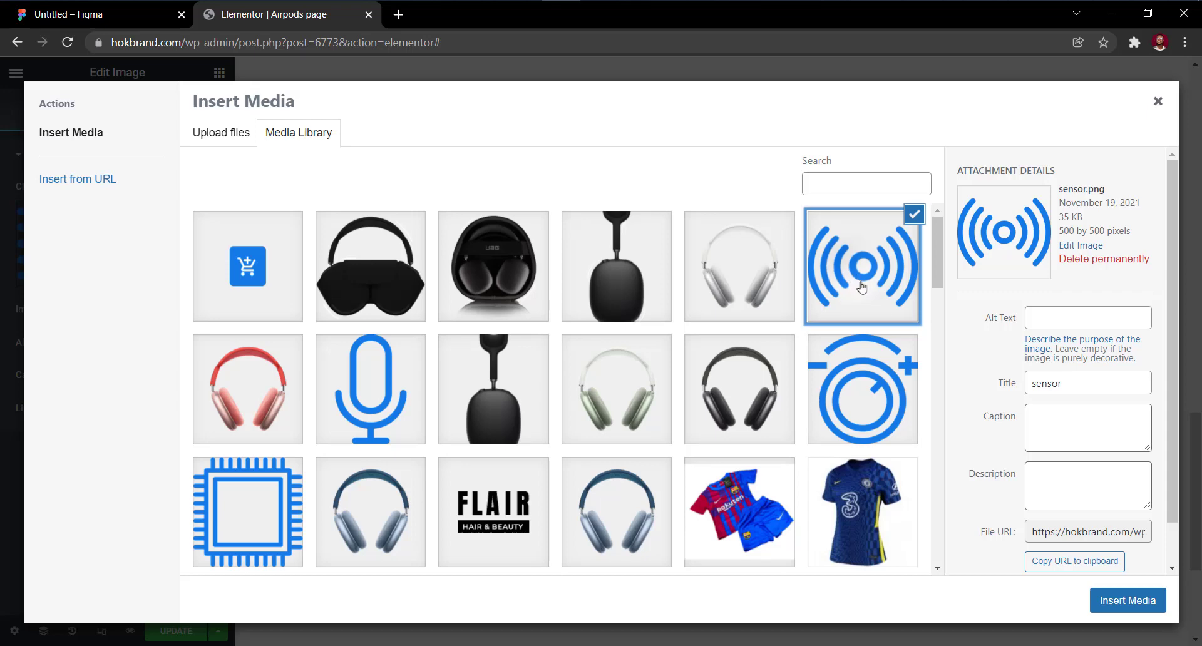
left_click(1140, 604)
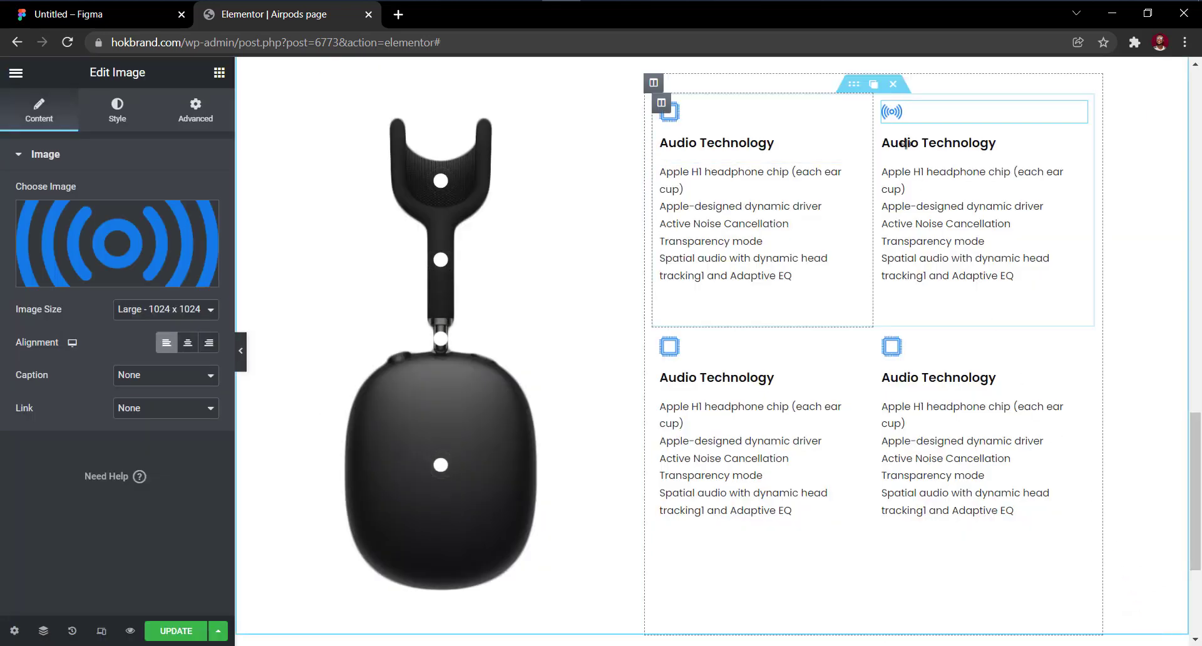
Change the heading under the sensor icon to Sensor, copied from the Figma design.
left_click(70, 14)
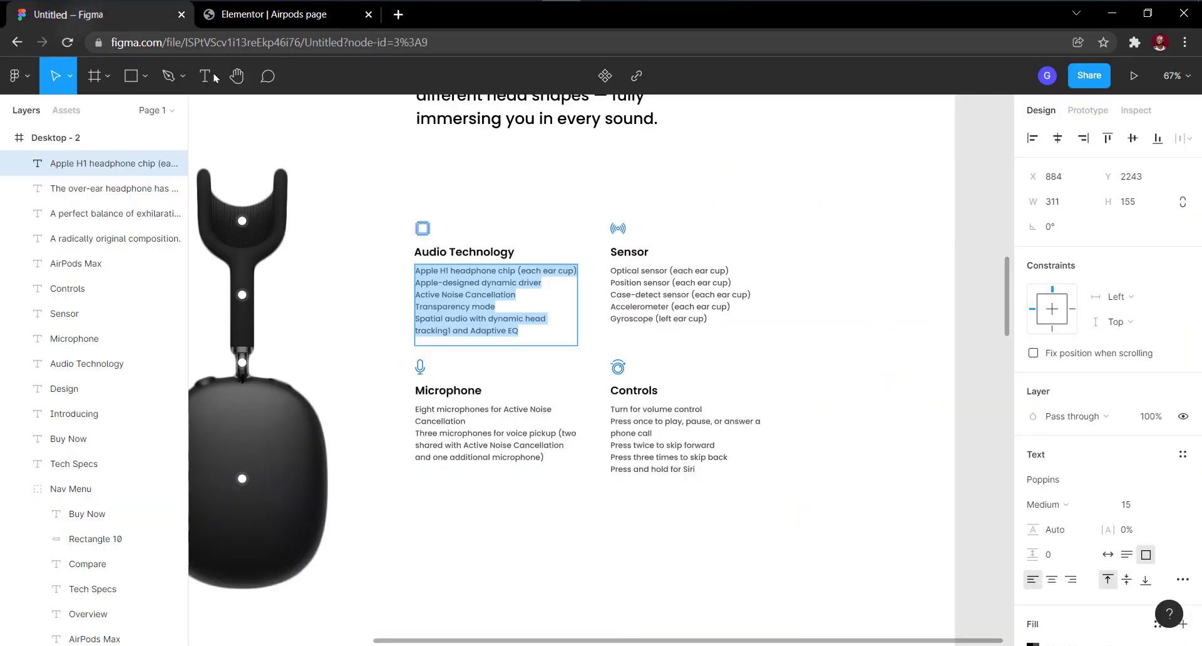
left_click(628, 252)
double_click(628, 252)
key("ctrl+c")
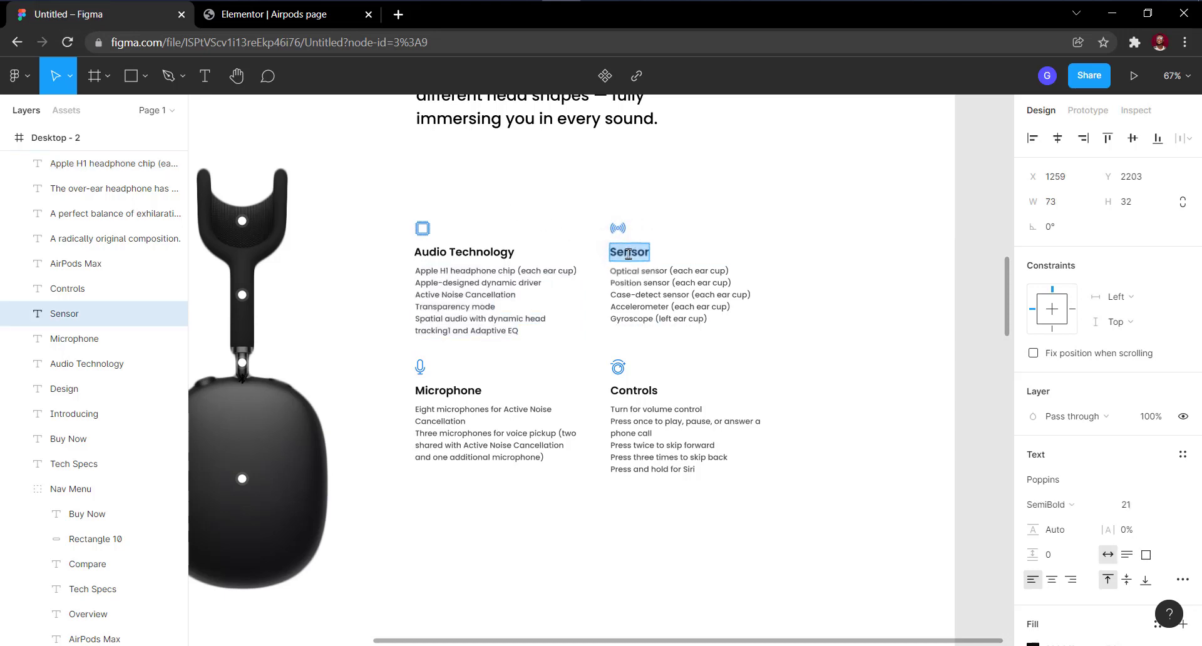
left_click(276, 15)
left_click(939, 143)
left_click(156, 239)
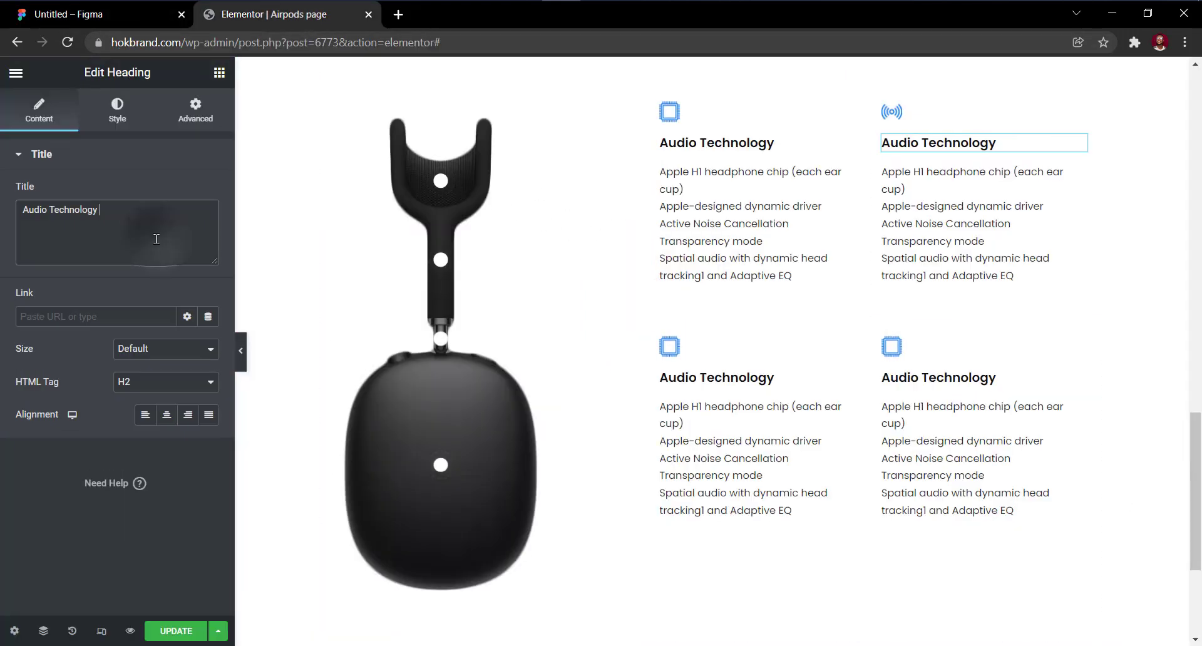
key("ctrl+a")
key("ctrl+v")
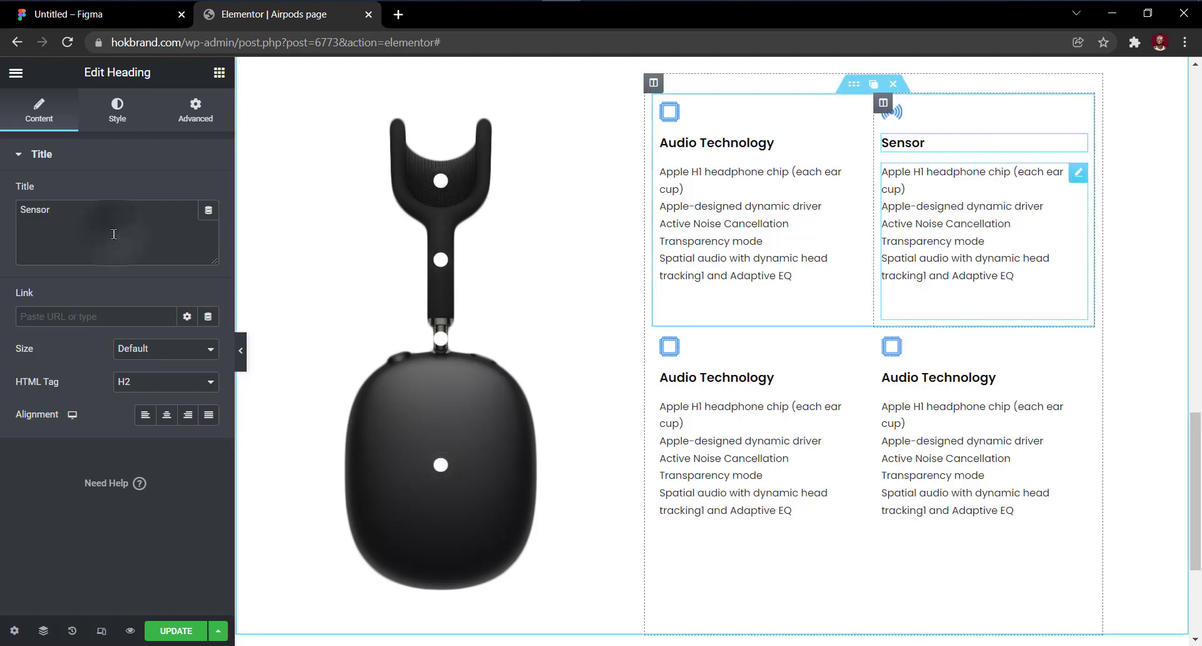
Try to replace the paragraph under the Sensor heading with the sensor feature list from the Figma design.
left_click(896, 188)
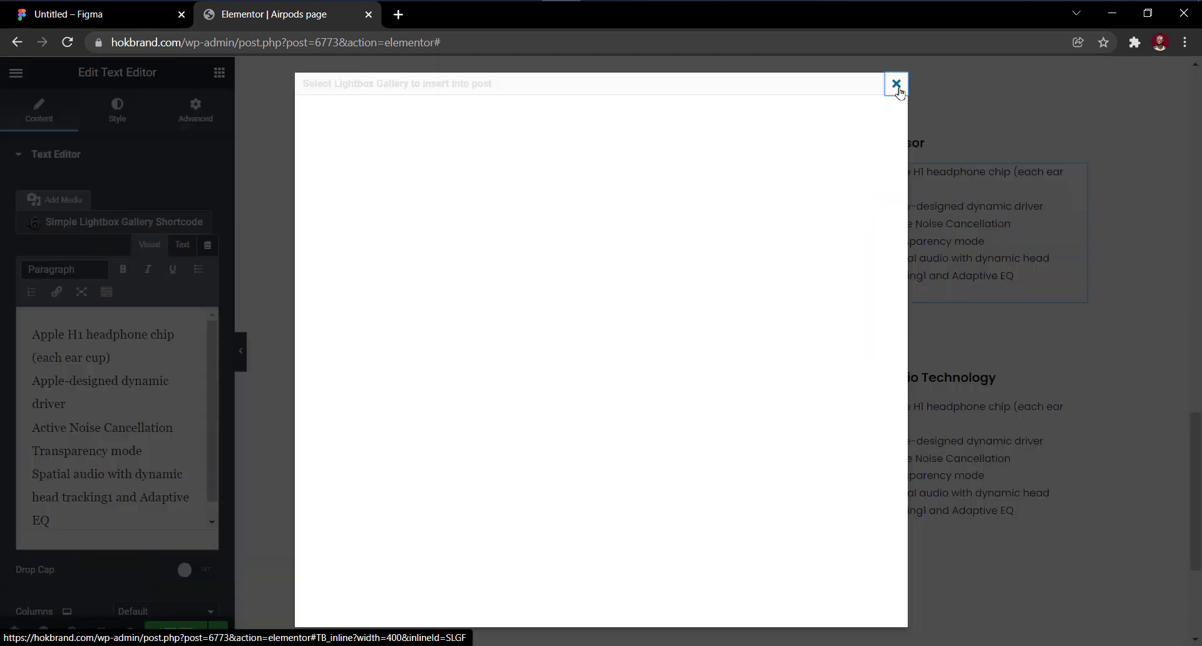
left_click(897, 86)
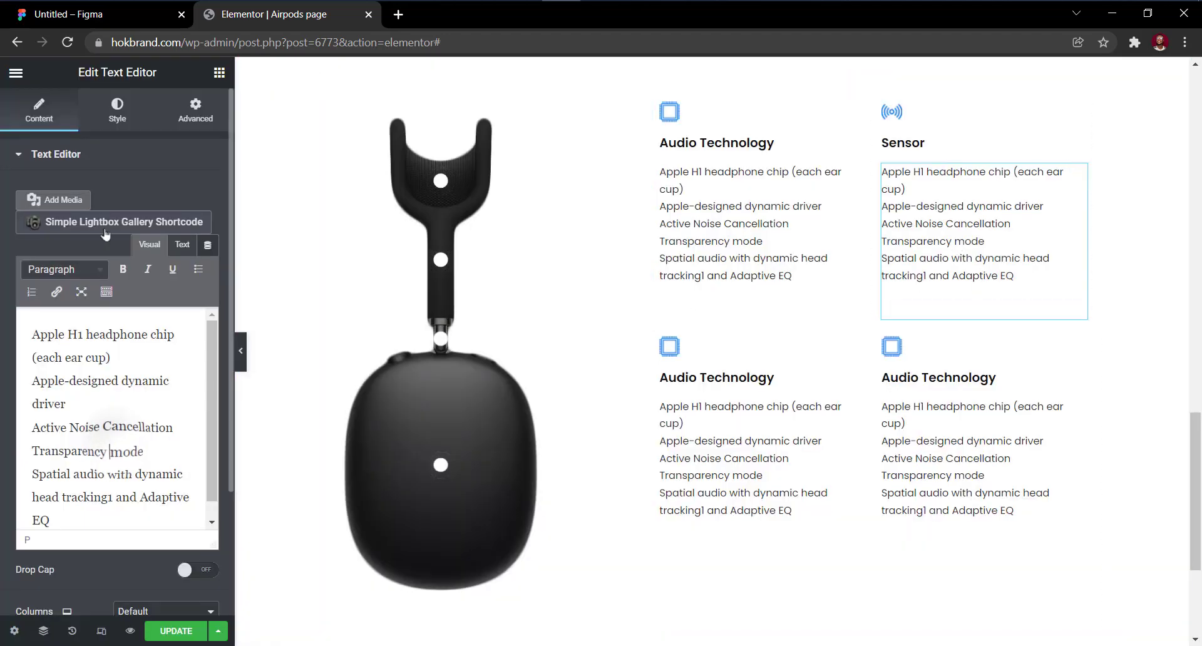
left_click(88, 13)
left_click(643, 294)
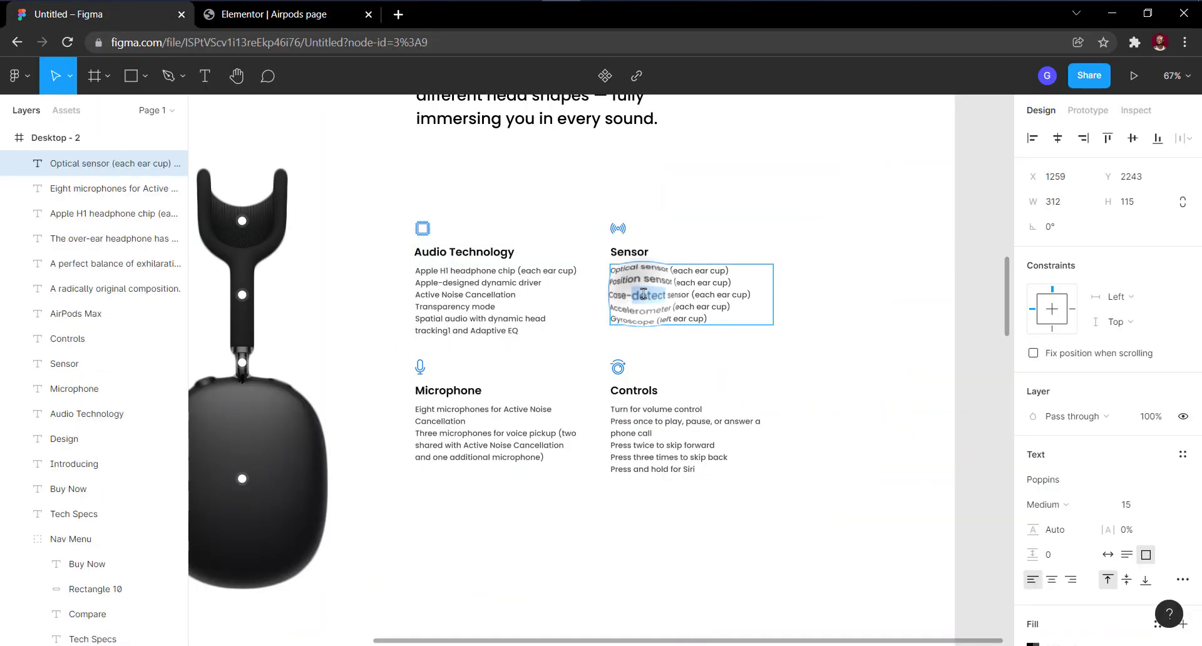
double_click(644, 294)
key("ctrl+a")
key("ctrl+x")
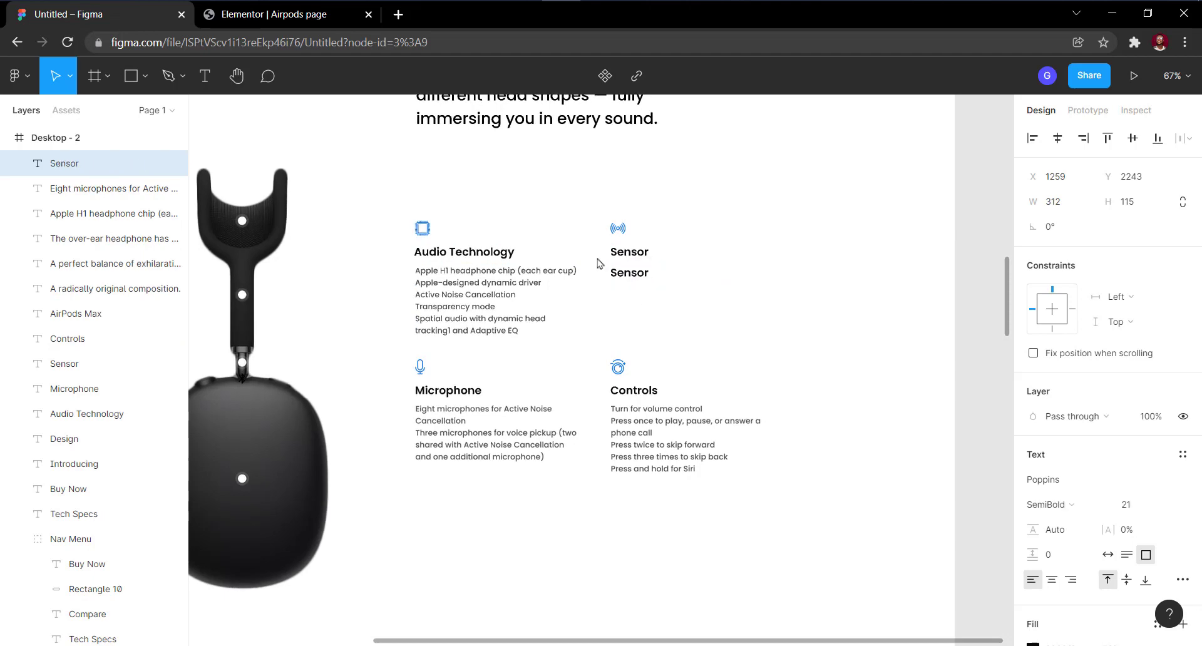
left_click(276, 13)
key("ctrl+a")
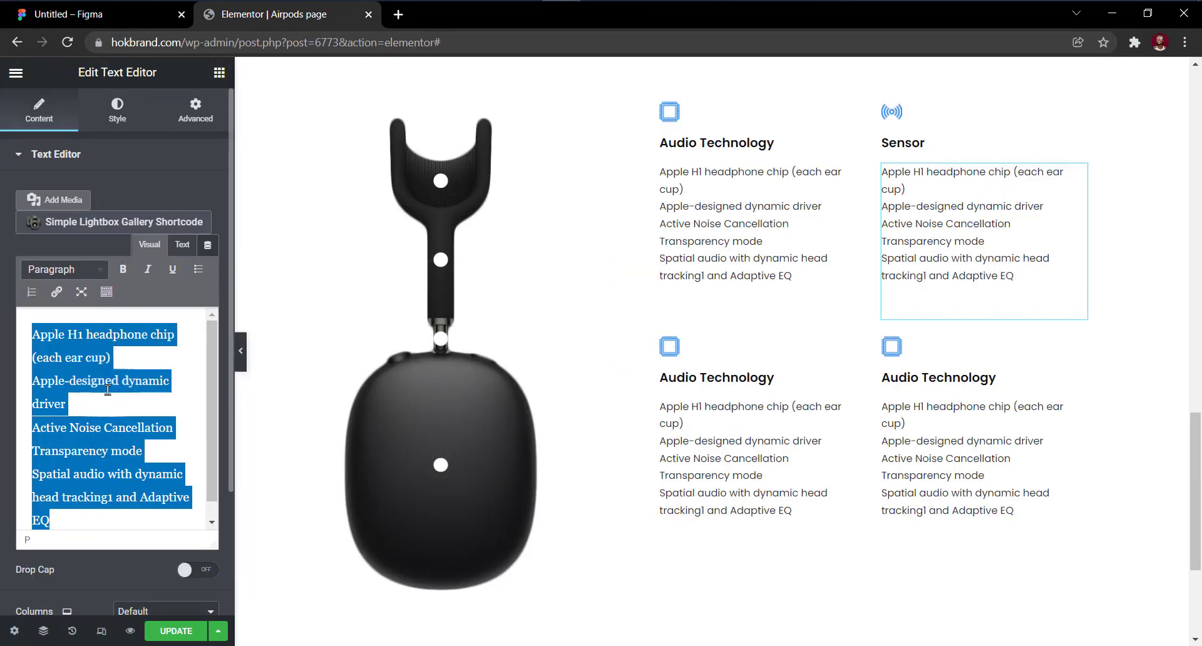
key("ctrl+v")
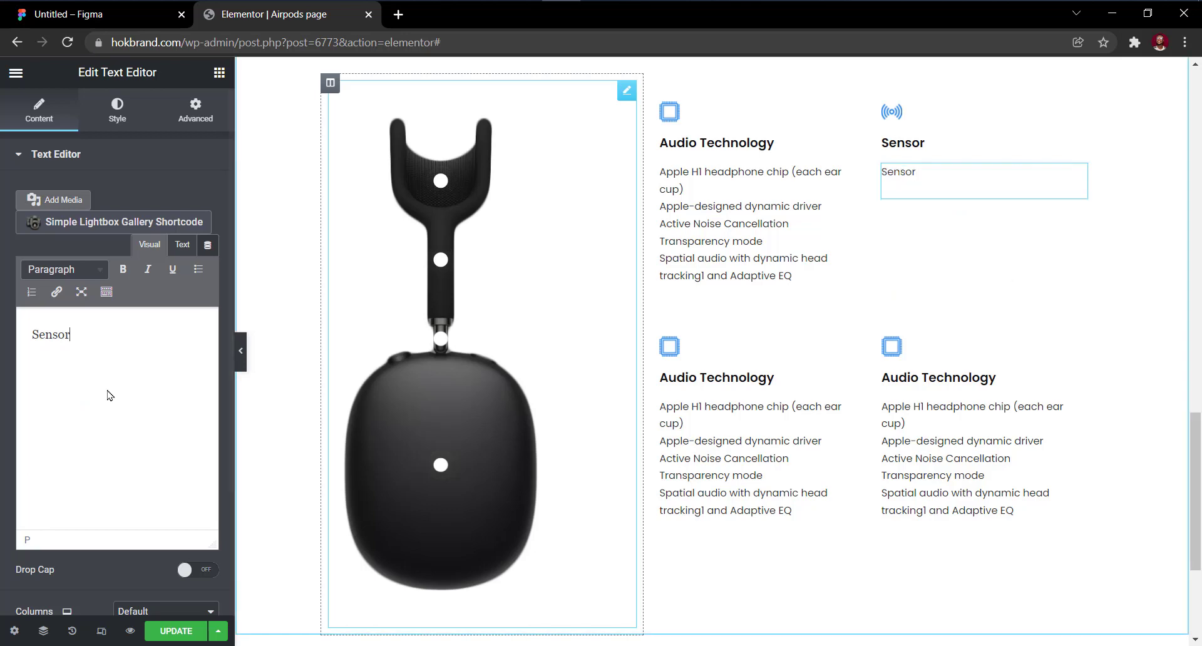
Replace the chip icon of the first block in the second row with microphone.png from the media library.
scroll(658, 219, "down", 2)
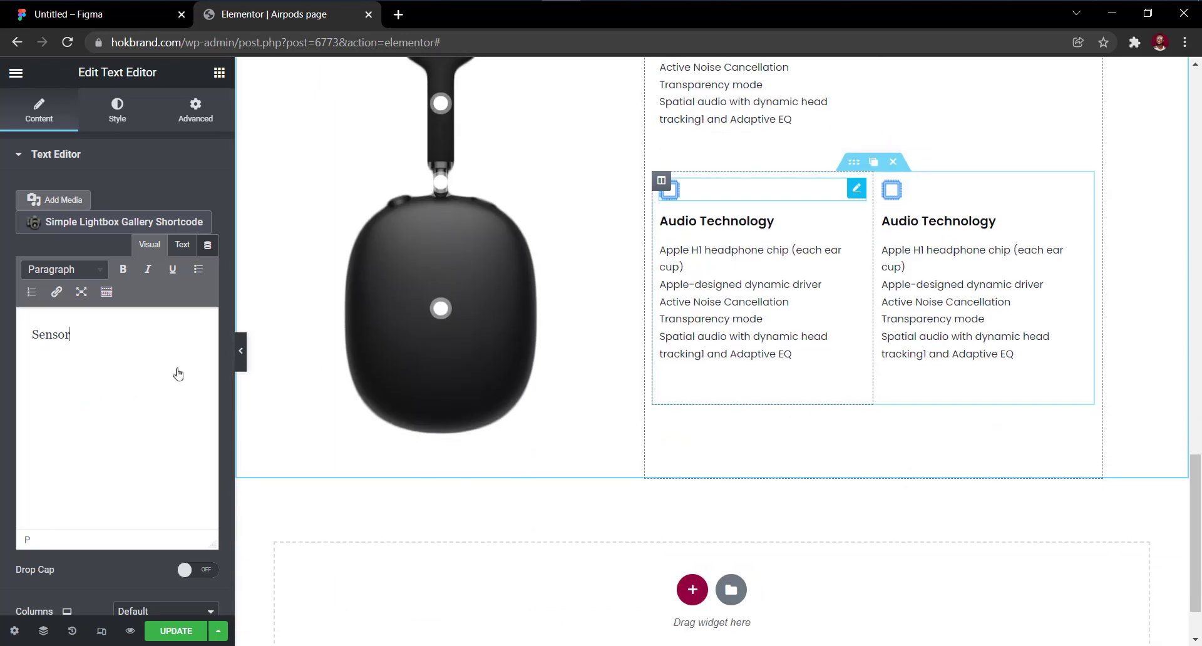
left_click(726, 190)
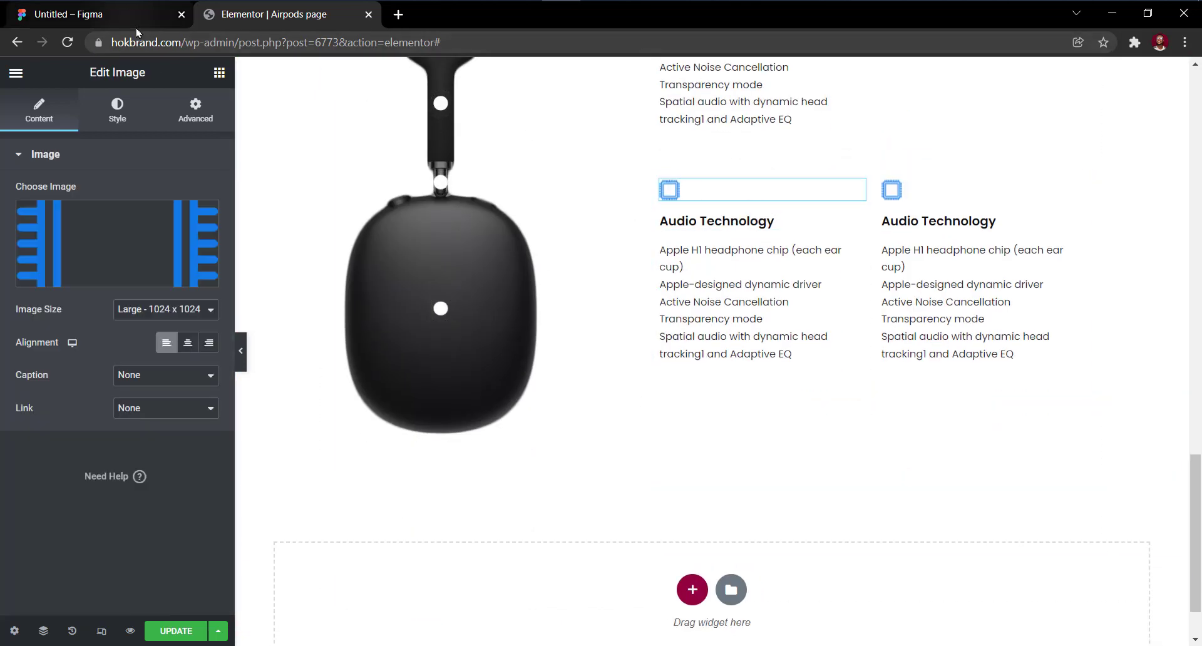
left_click(117, 263)
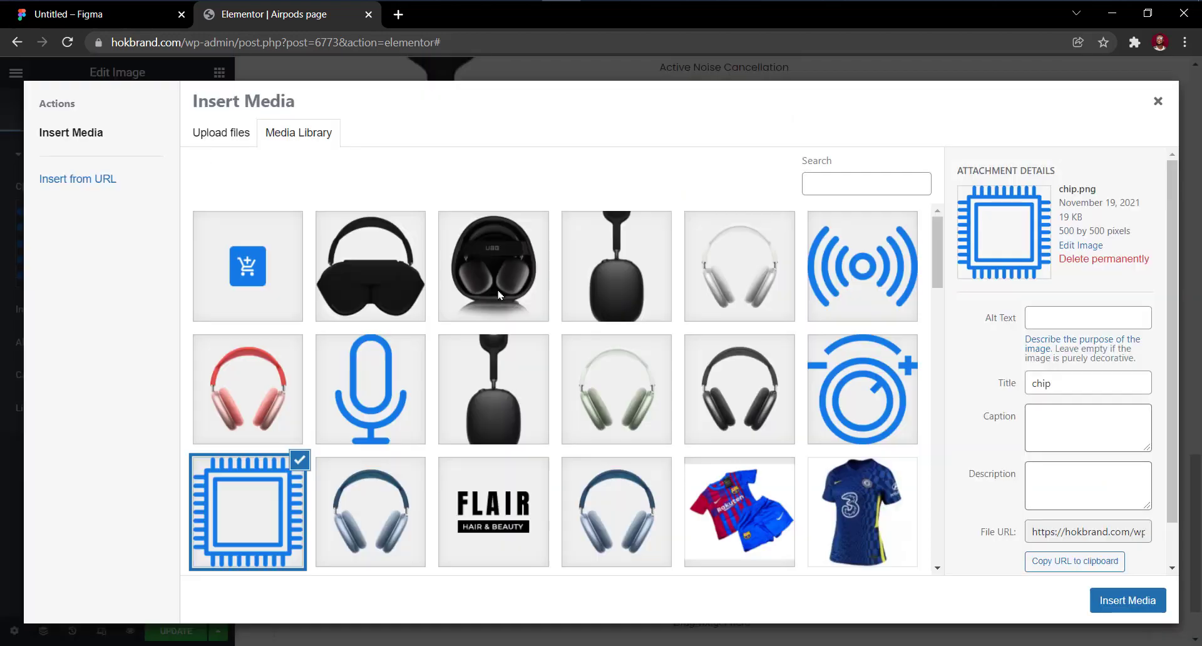
left_click(360, 407)
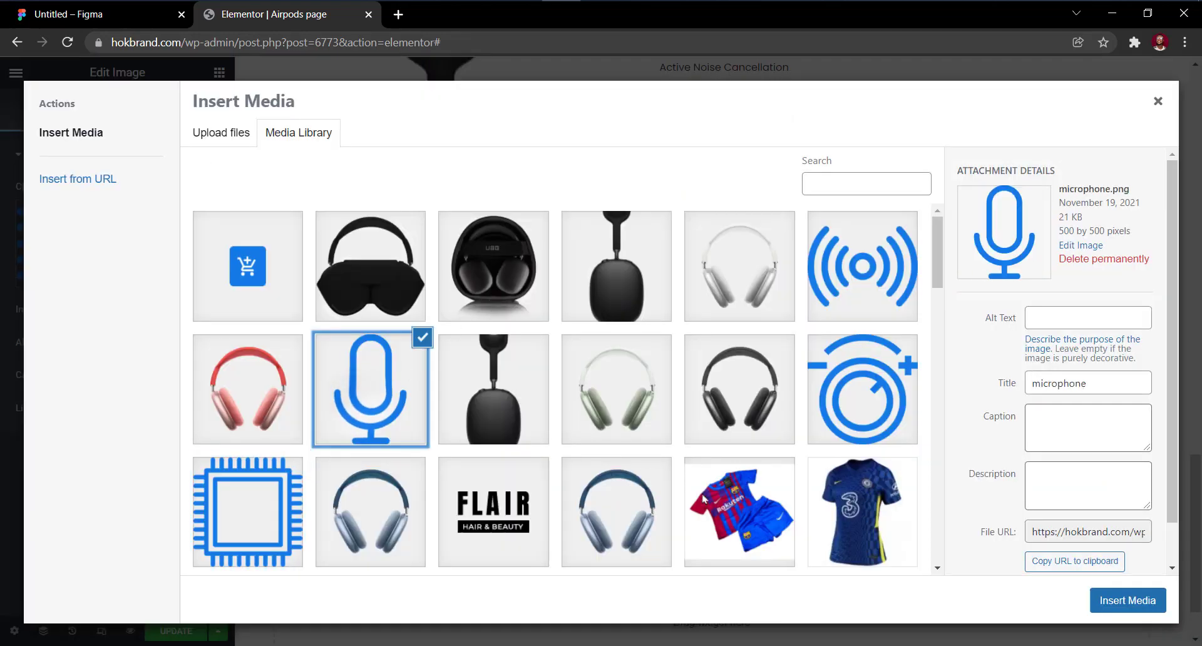
left_click(1101, 603)
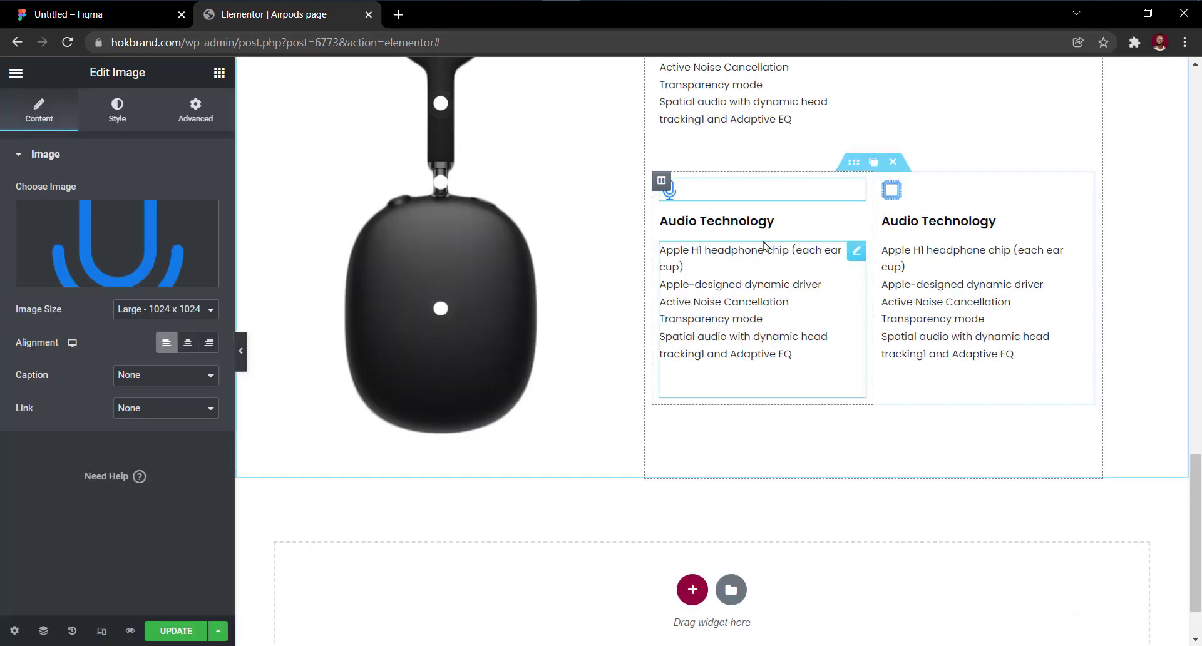
Change the heading under the microphone icon to Microphone, copied from the Figma design.
left_click(94, 14)
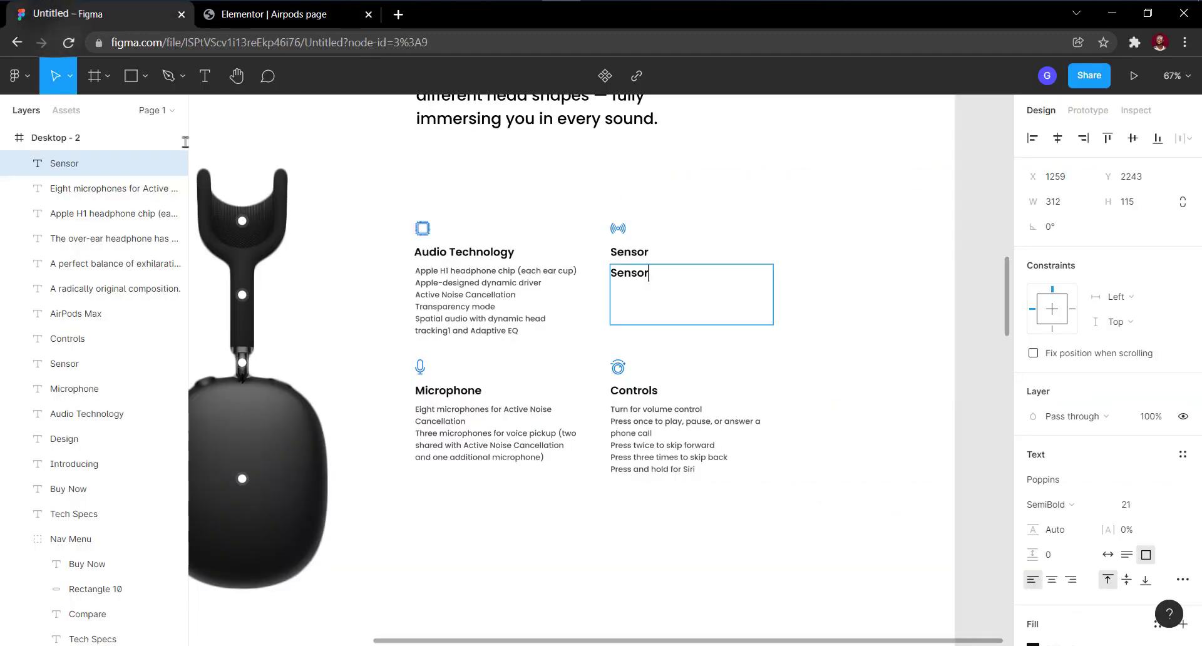
left_click(462, 391)
double_click(462, 390)
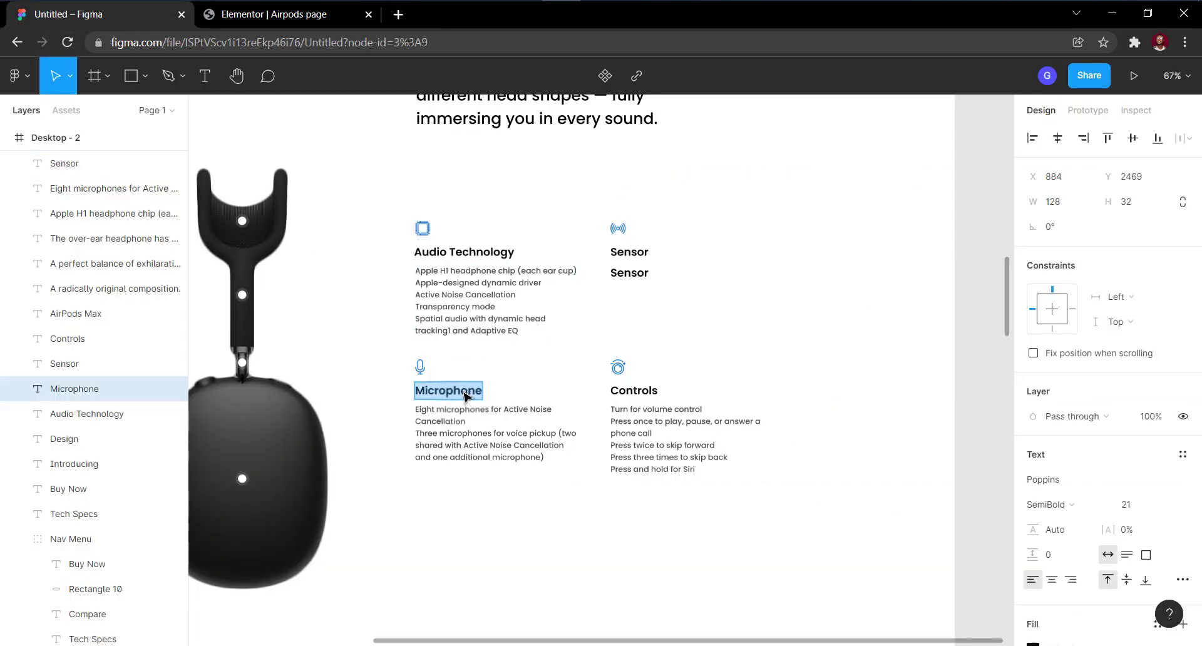
left_click(335, 17)
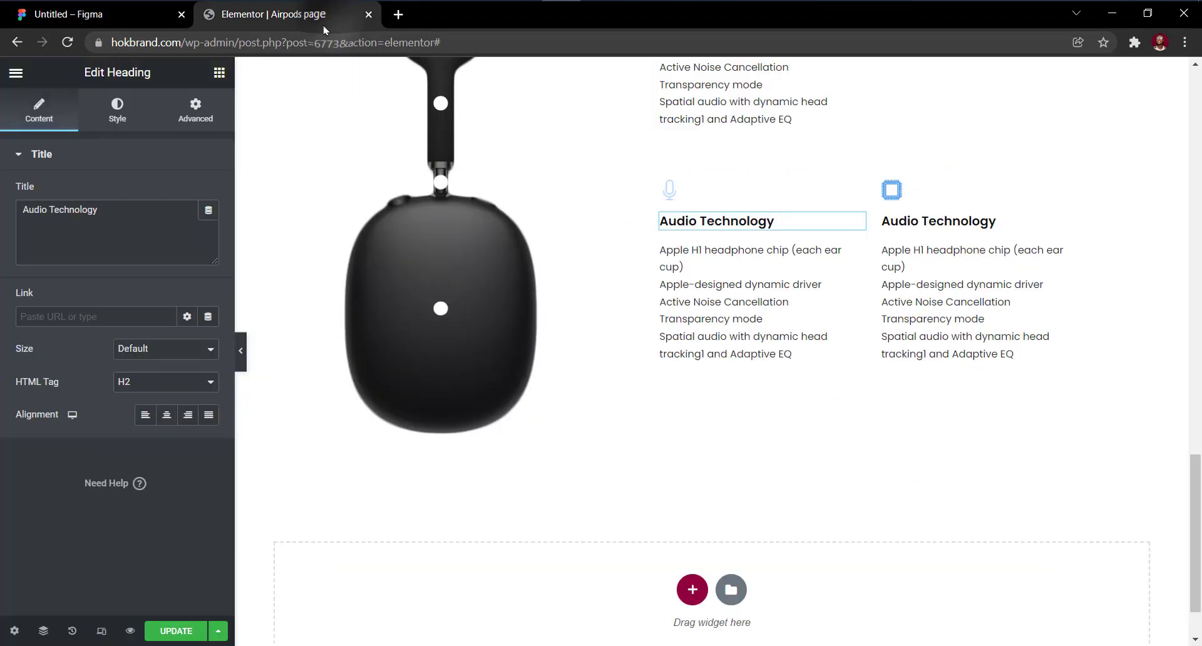
triple_click(142, 212)
key("ctrl+v")
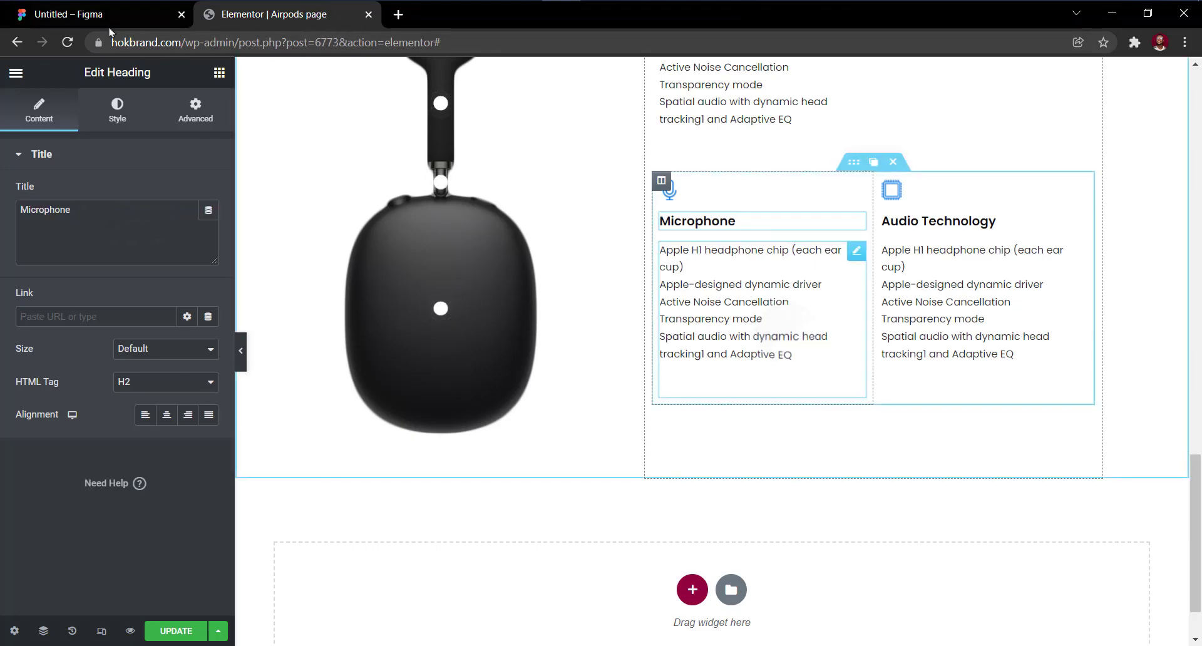
Replace the paragraph under the Microphone heading with the text starting "Eight microphones for Active Noise Cancellation", copied from the Figma design.
left_click(70, 14)
left_click(535, 425)
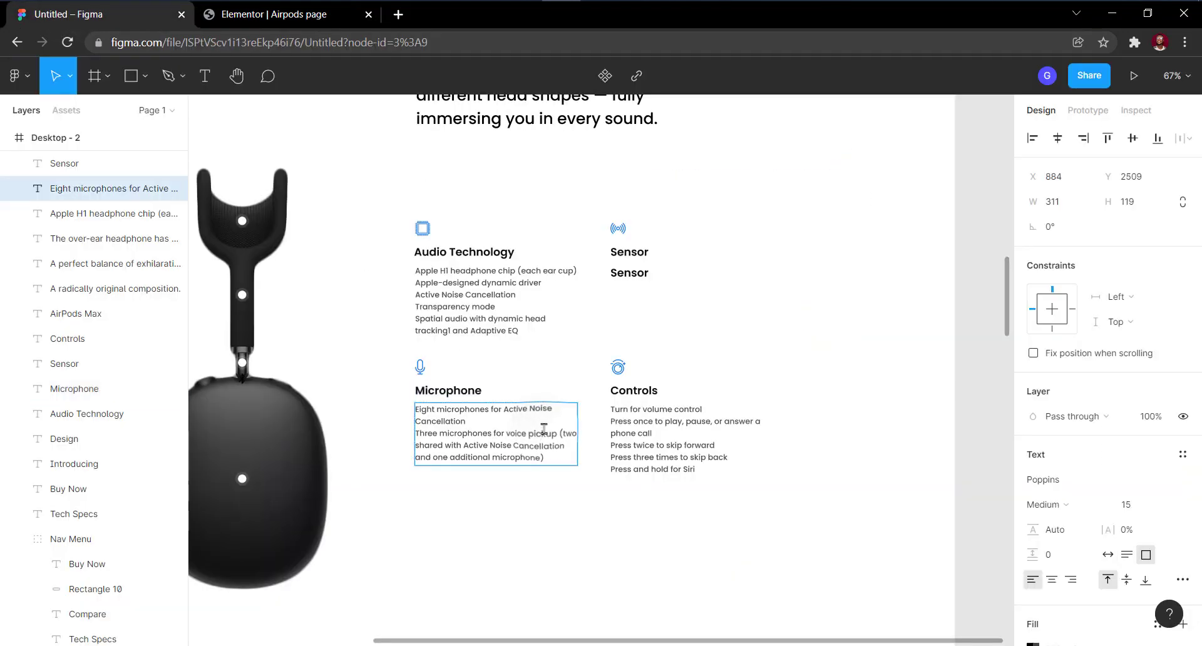
double_click(542, 429)
left_click(290, 25)
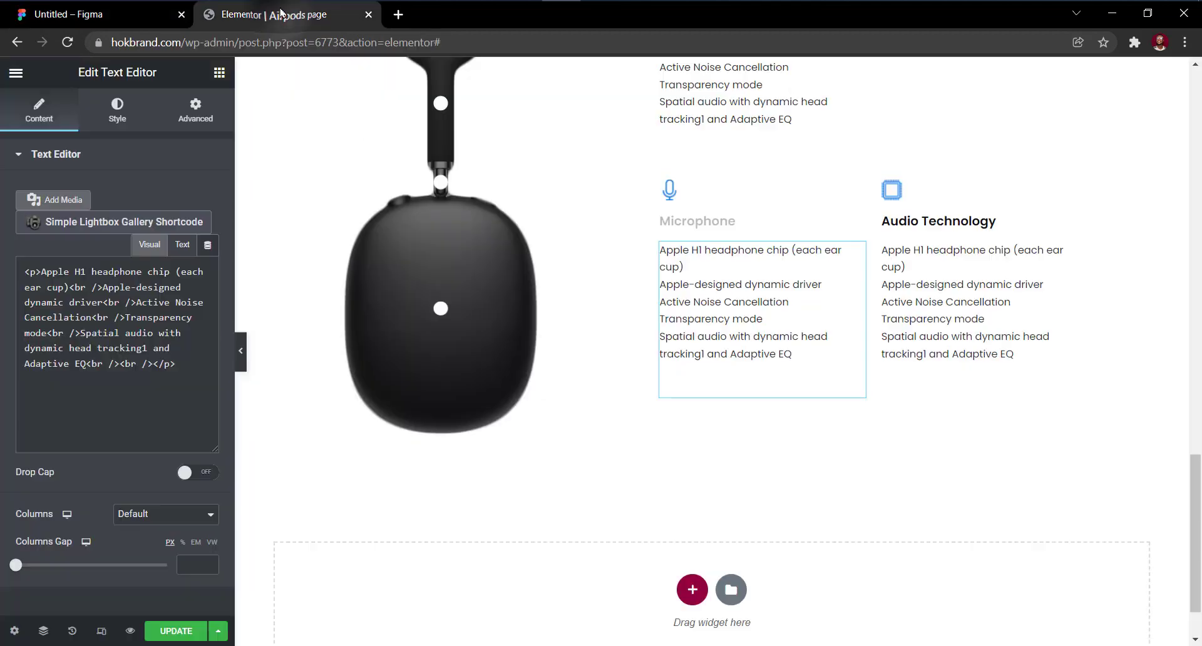
left_click(149, 244)
key("ctrl+a")
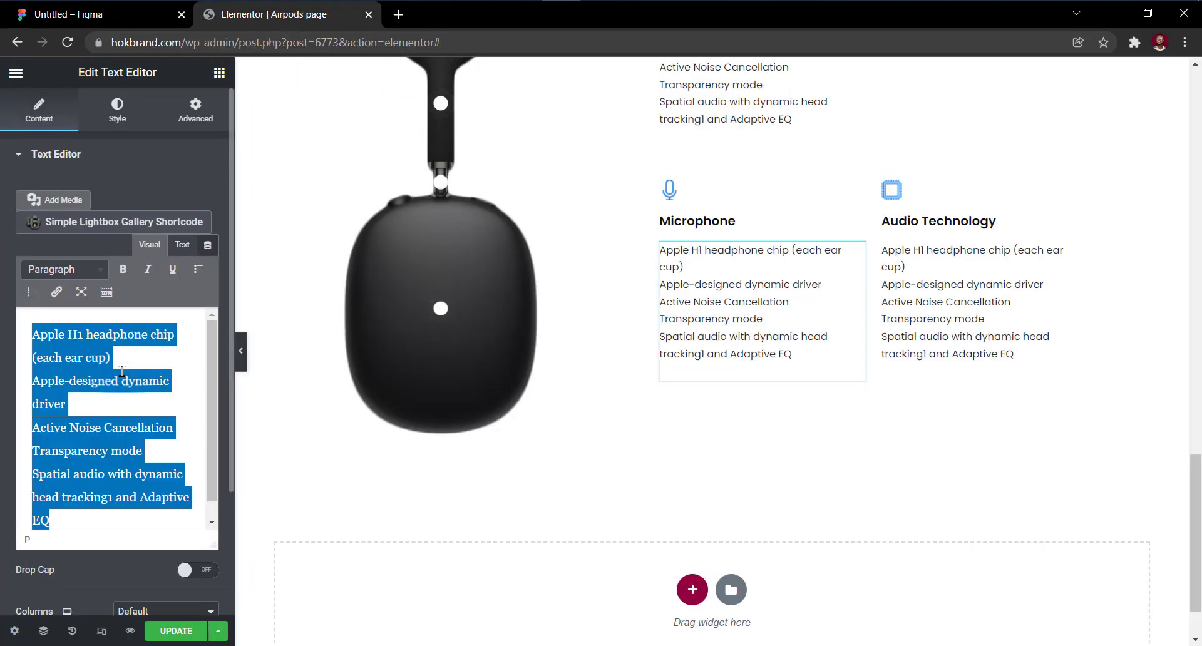
key("ctrl+v")
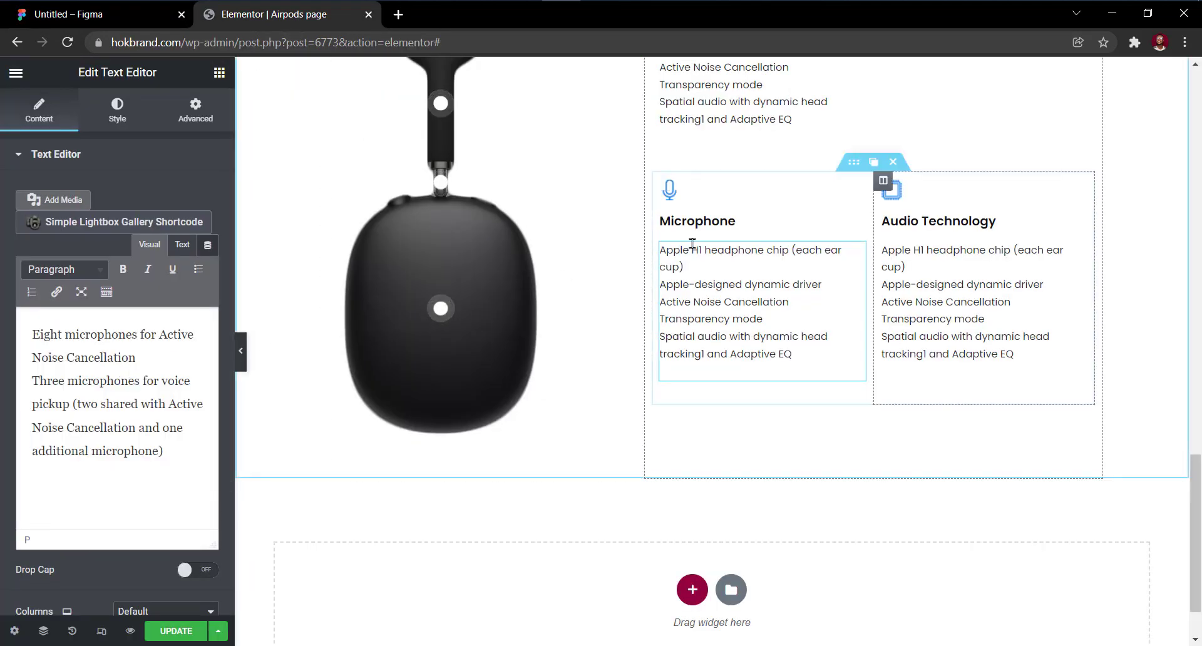
Turn the last block of the second row into Controls, replacing its chip icon, heading and paragraph with the Figma design's content.
left_click(895, 197)
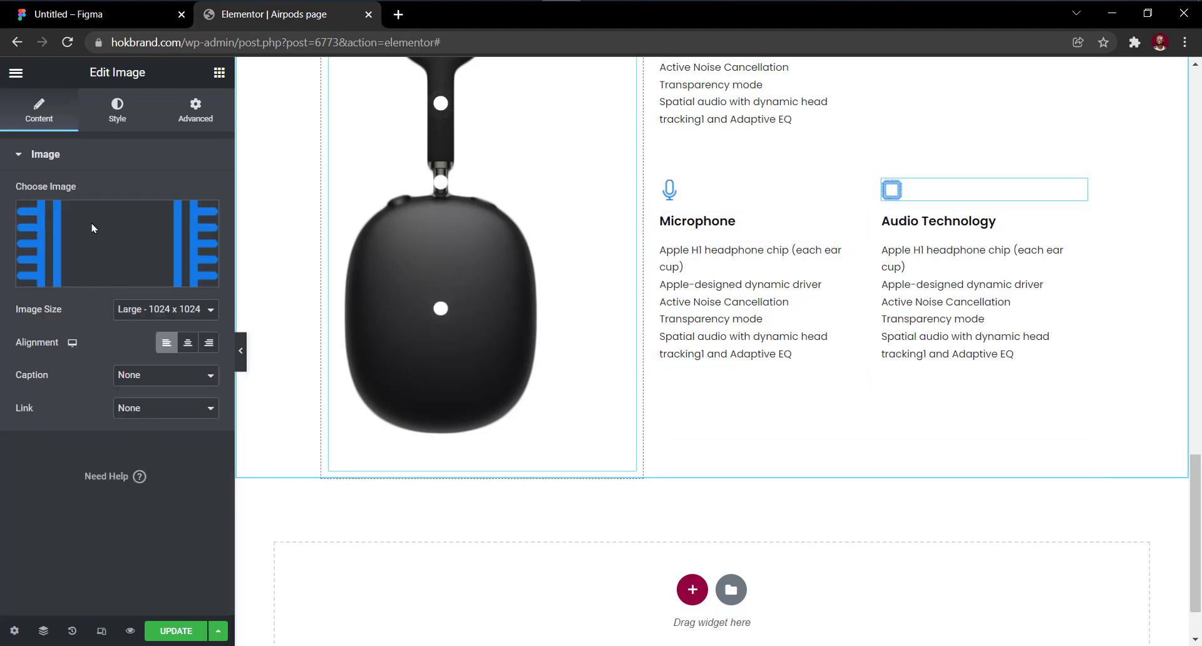
left_click(101, 241)
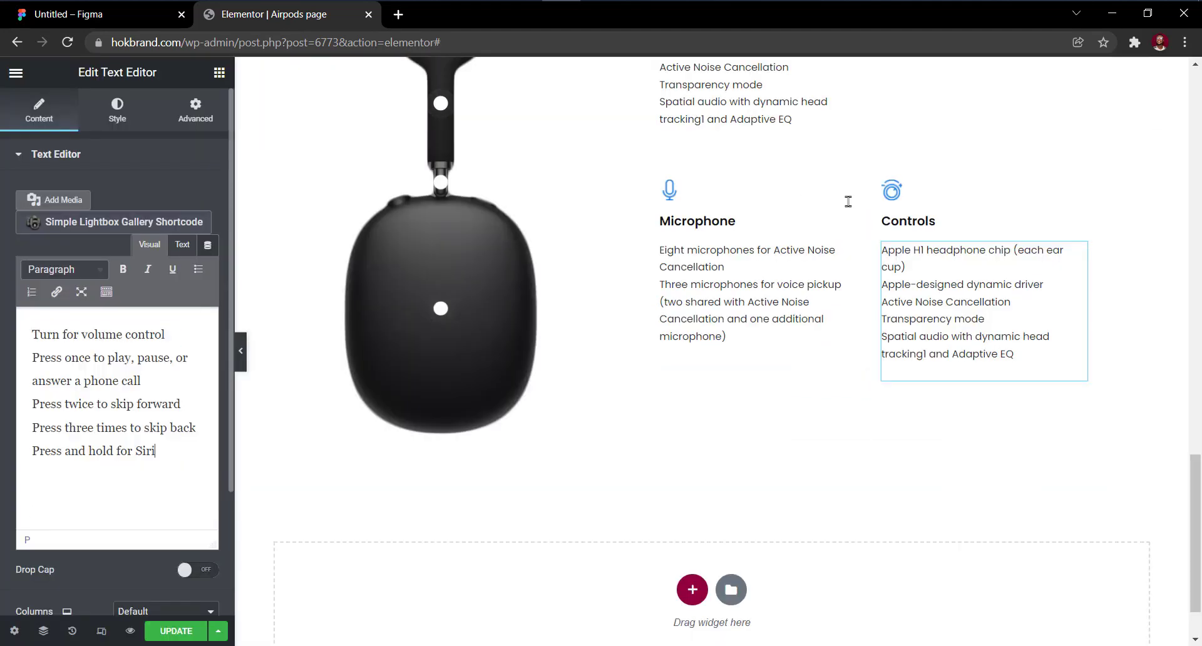
Preview the section without the editing controls and check the hotspot image, the four text blocks and the spacing between their rows.
scroll(850, 207, "up", 1)
scroll(850, 206, "up", 2)
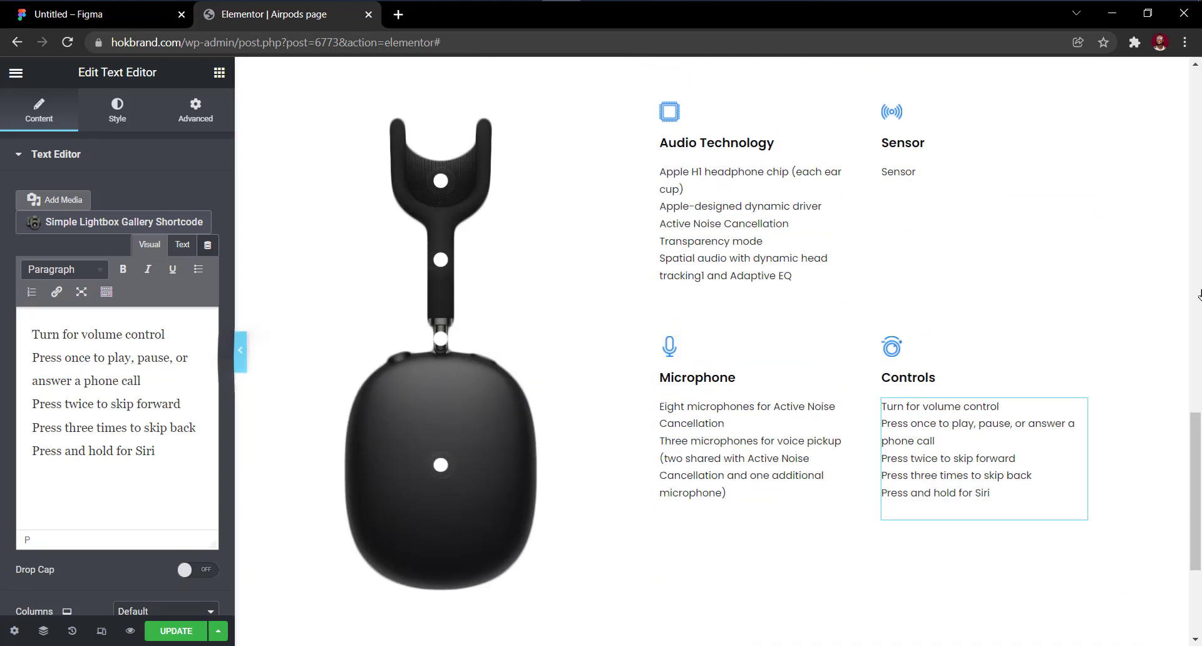
key("ctrl+p")
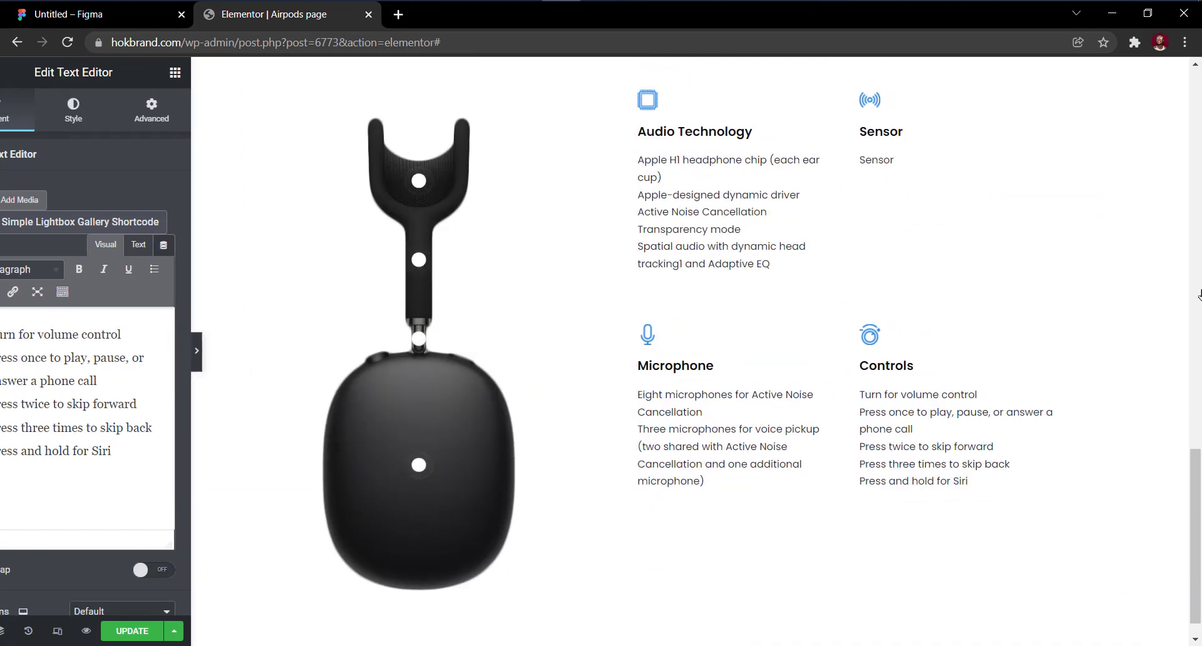
scroll(918, 333, "up", 2)
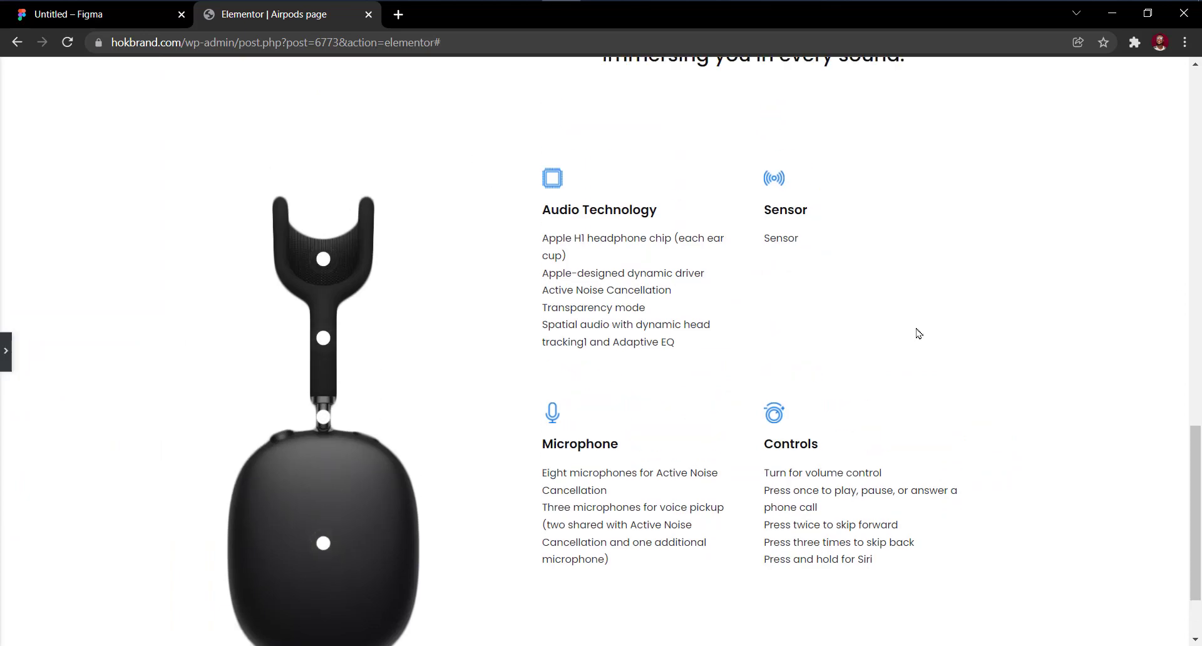
scroll(919, 333, "down", 2)
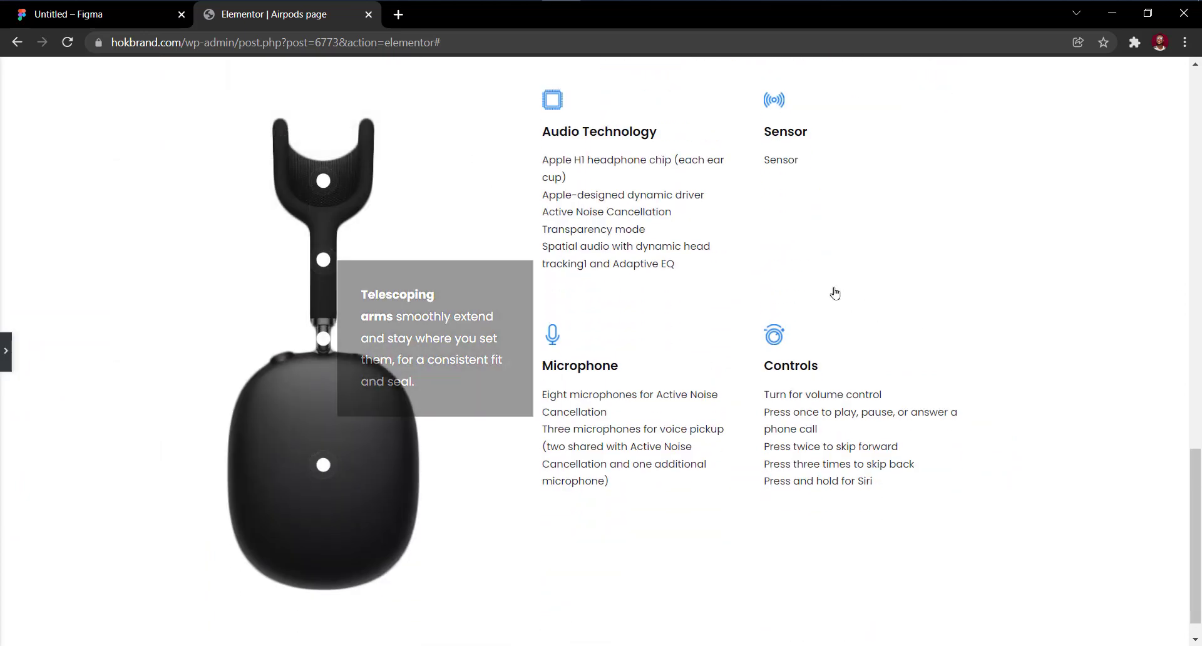
scroll(787, 268, "up", 2)
scroll(787, 268, "down", 1)
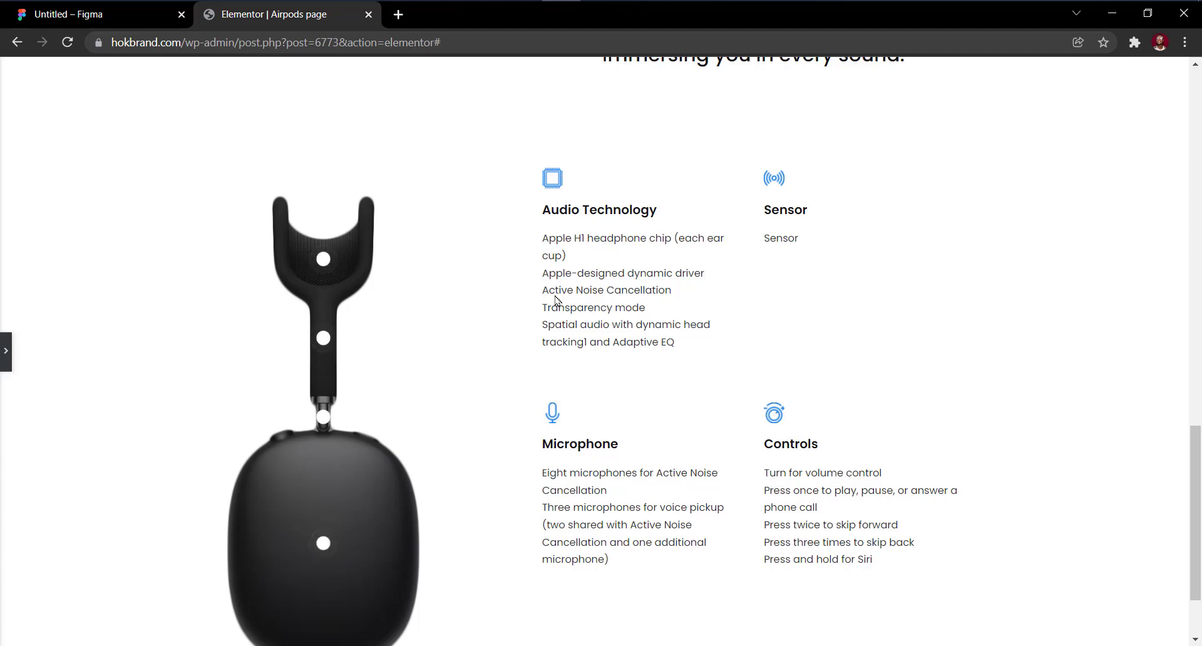
scroll(555, 301, "down", 1)
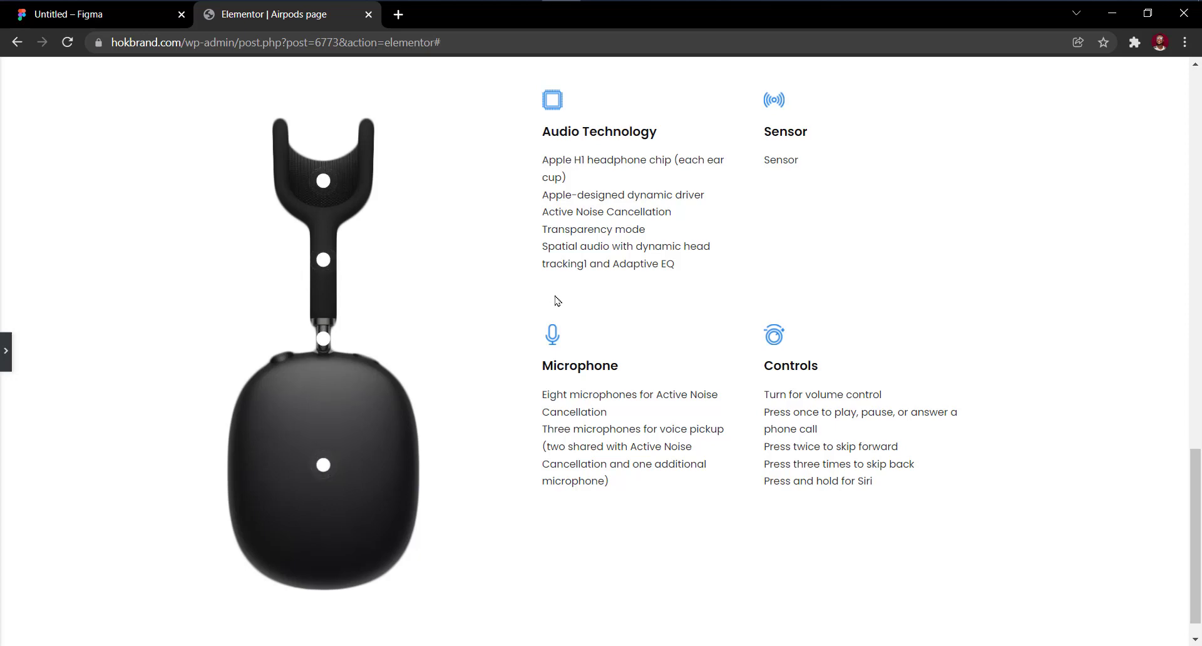
scroll(557, 301, "up", 1)
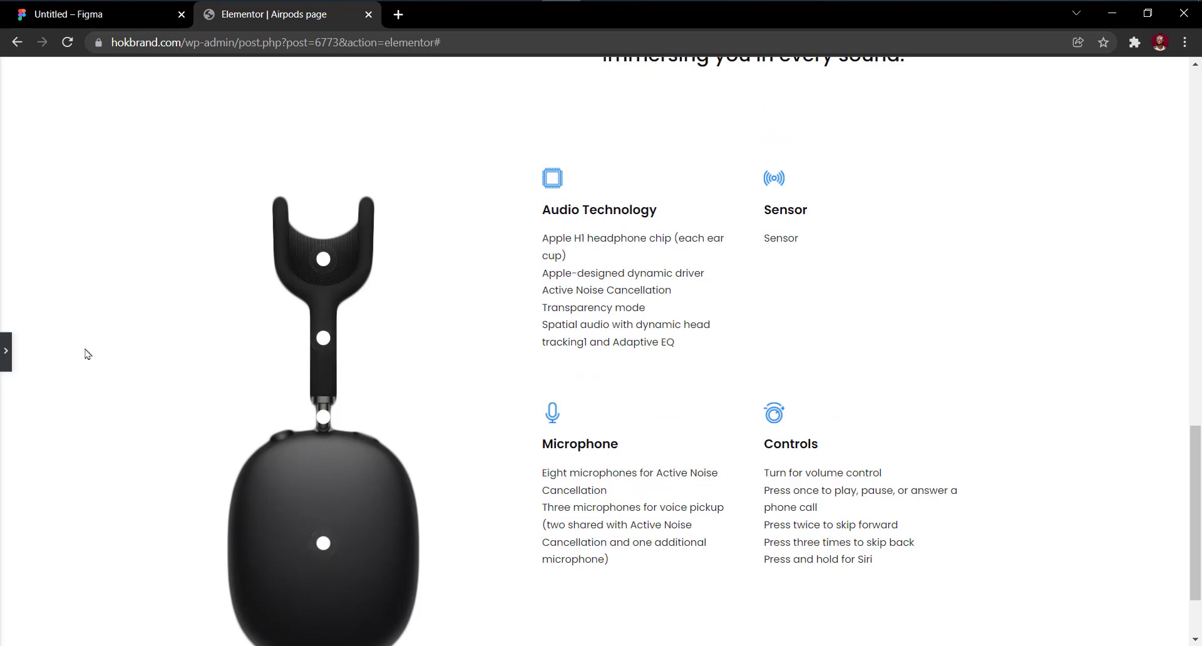
left_click(7, 361)
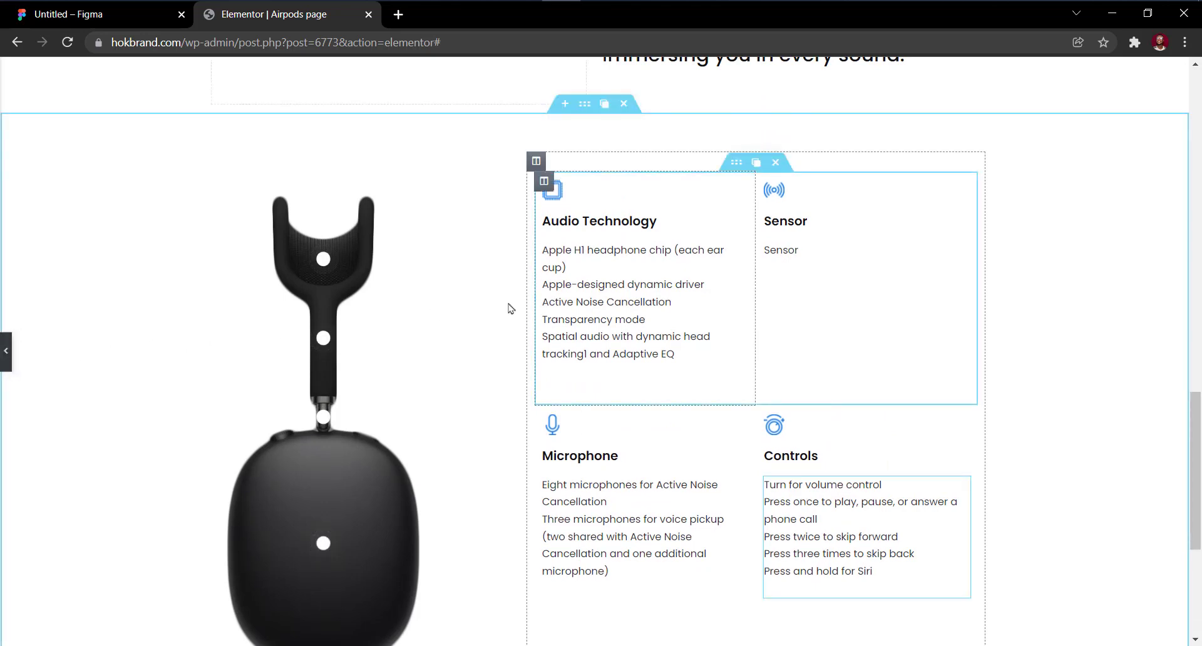
key("ctrl+p")
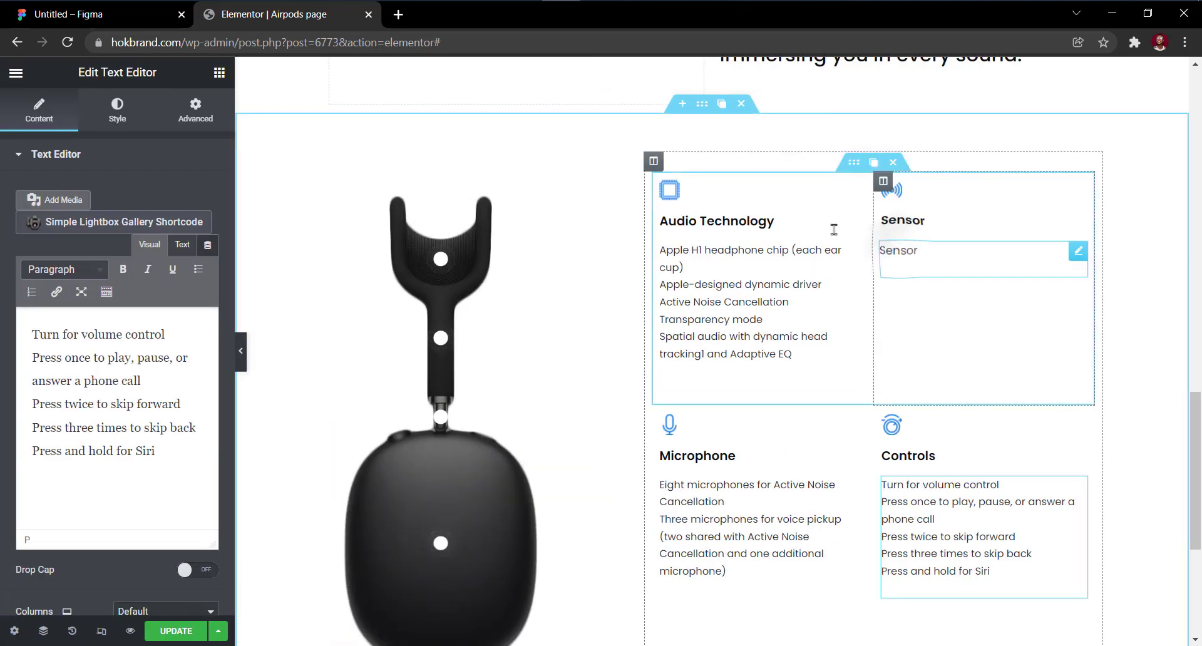
Switch to Figma and restore the overwritten sensor feature list, from Optical sensor to Gyroscope (left ear cup), under the Sensor heading.
left_click(101, 13)
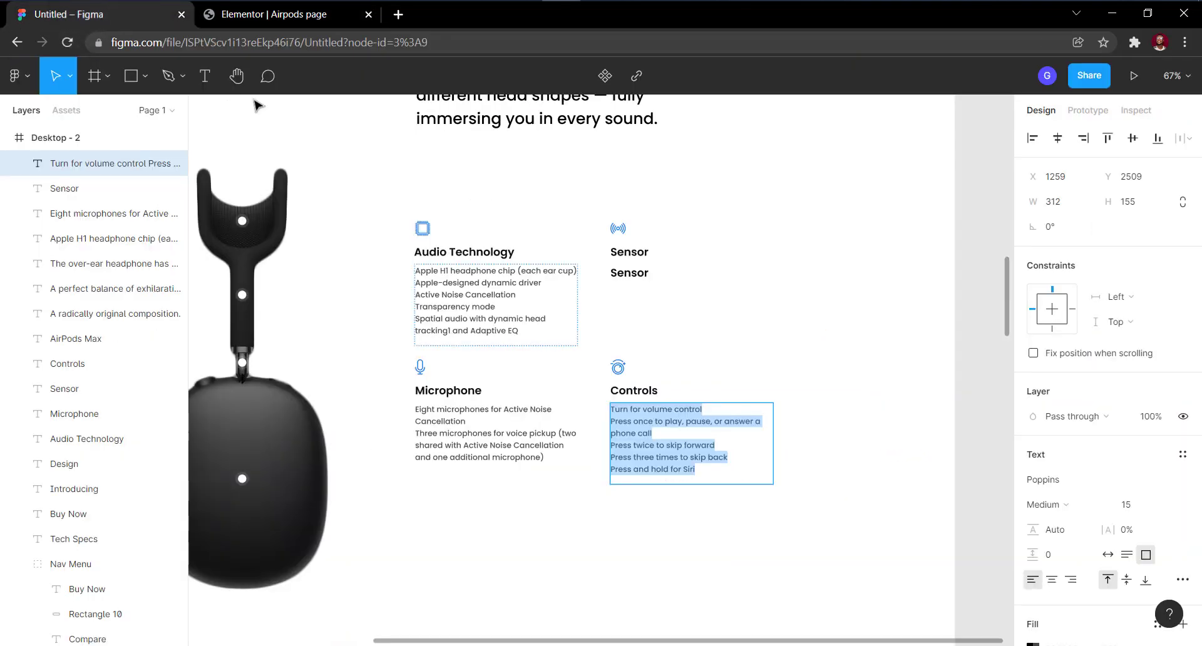
left_click(622, 281)
key("Tab")
key("Tab")
key("Tab")
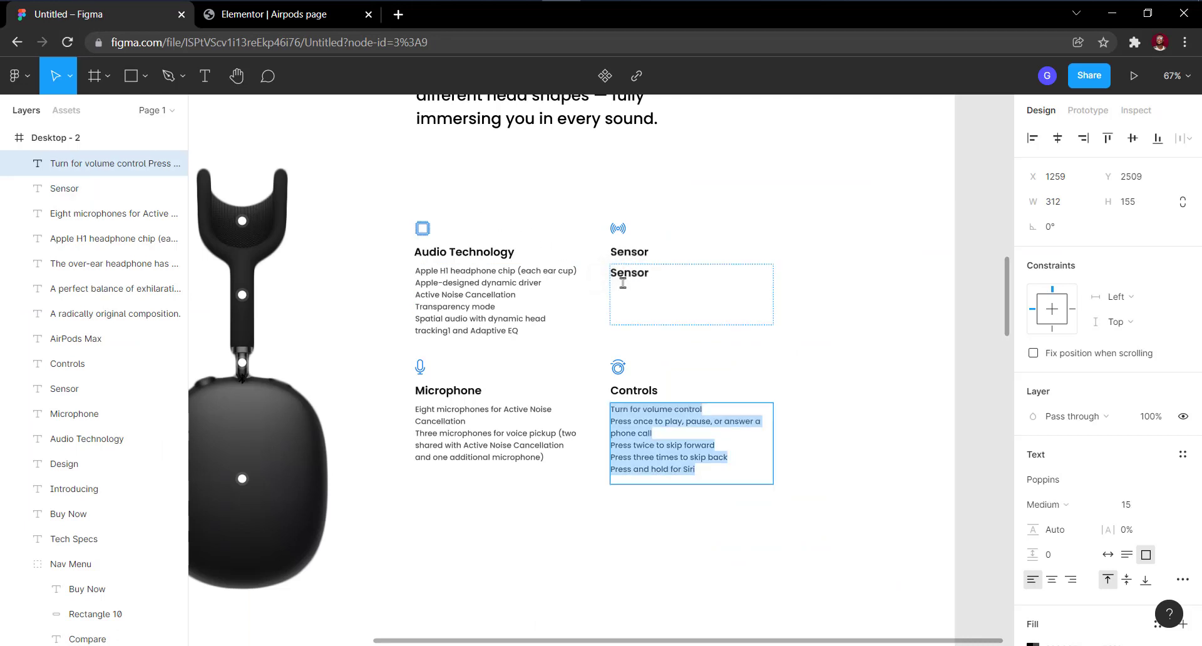
key("Tab")
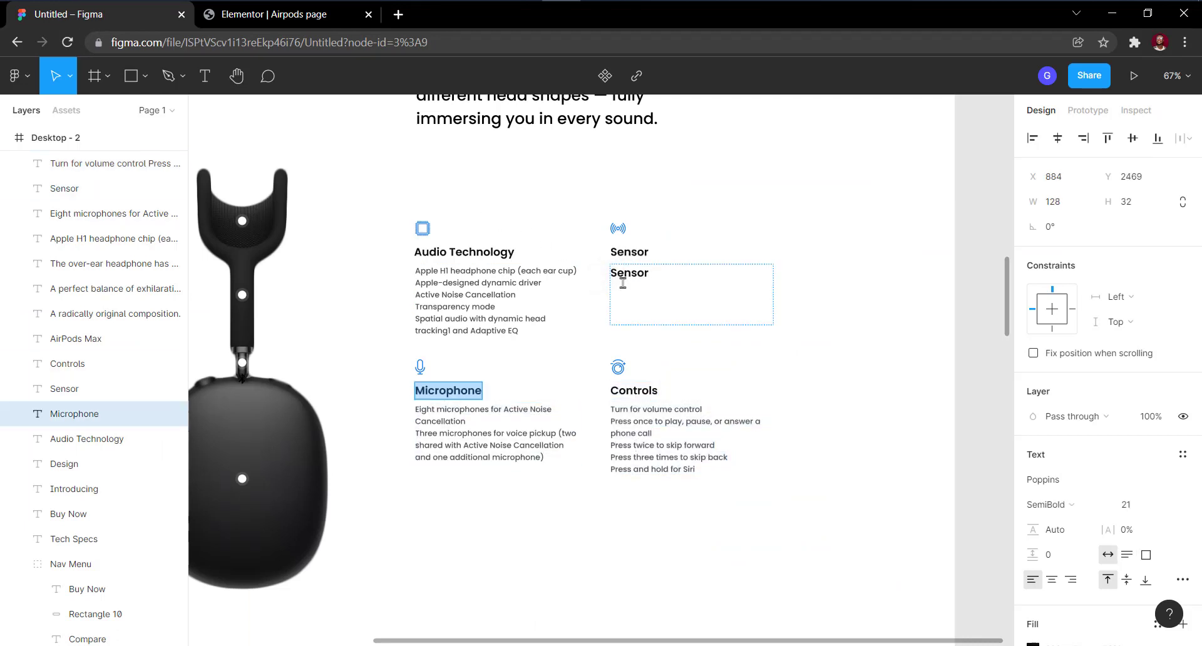
key("Tab")
key("Return")
type("Optical sensor (each ear cup) Position sensor (each ear cup) Case-detect sensor (each ear cup) Accelerometer (each ear cup) Gyroscope (left ear cup)")
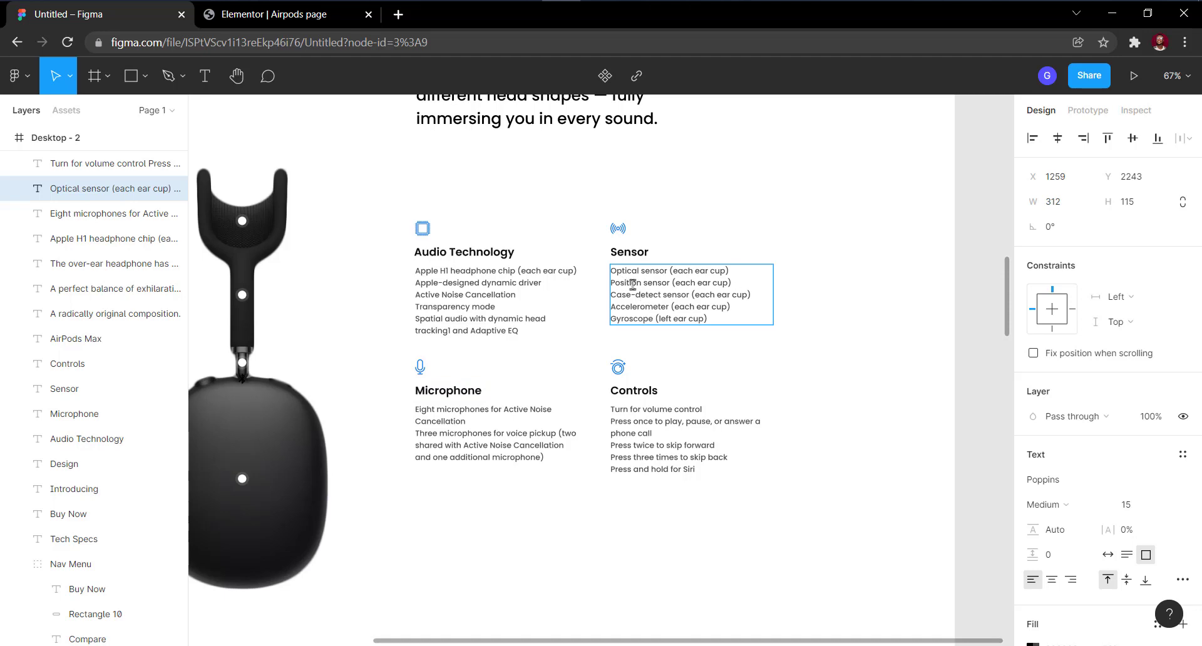
Copy the sensor feature list from Figma and replace the paragraph under the Sensor heading in Elementor with it.
left_click_drag(632, 284, 678, 293)
key("ctrl+a")
key("ctrl+c")
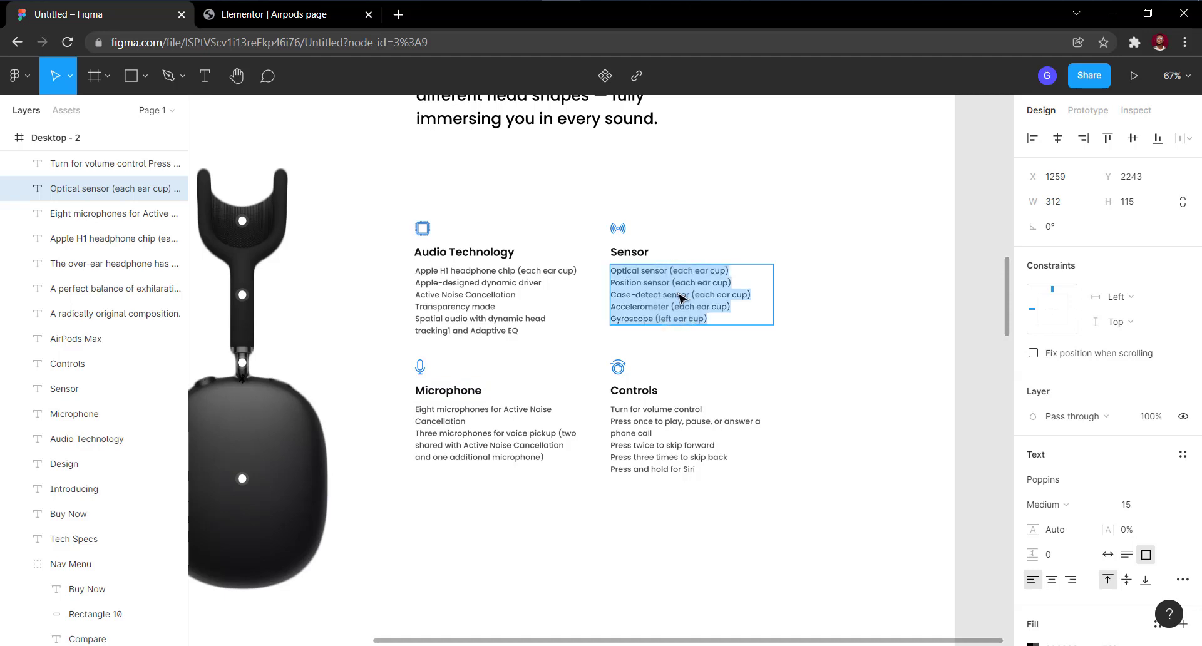
left_click(273, 13)
left_click(63, 384)
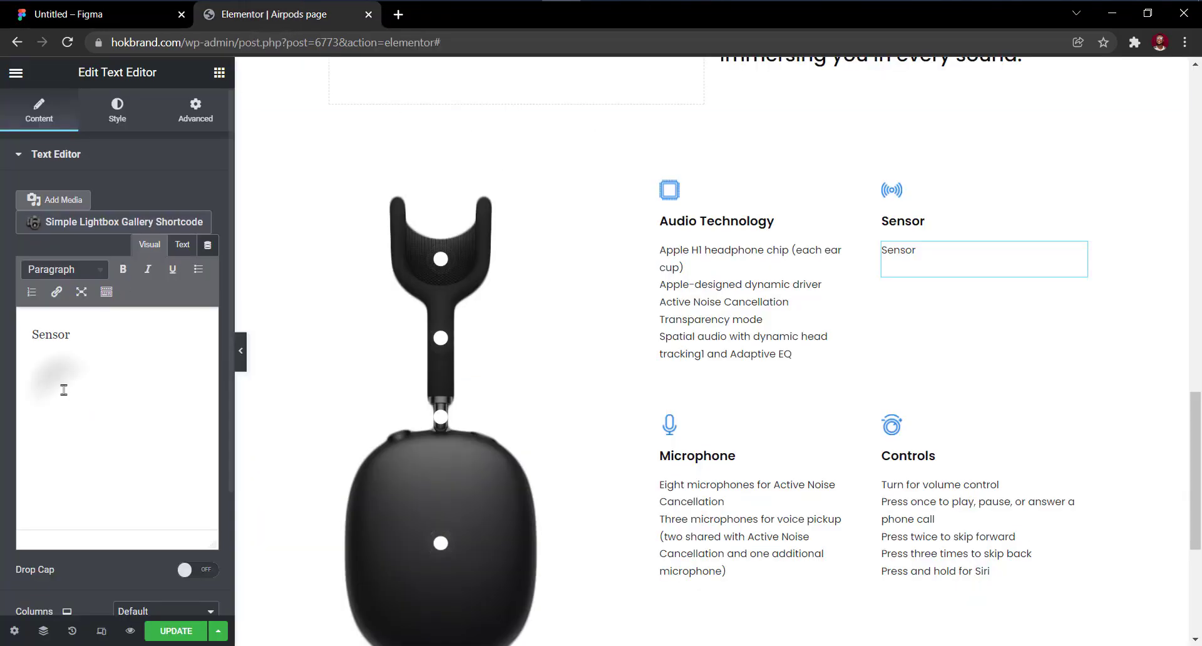
key("ctrl+a")
key("ctrl+v")
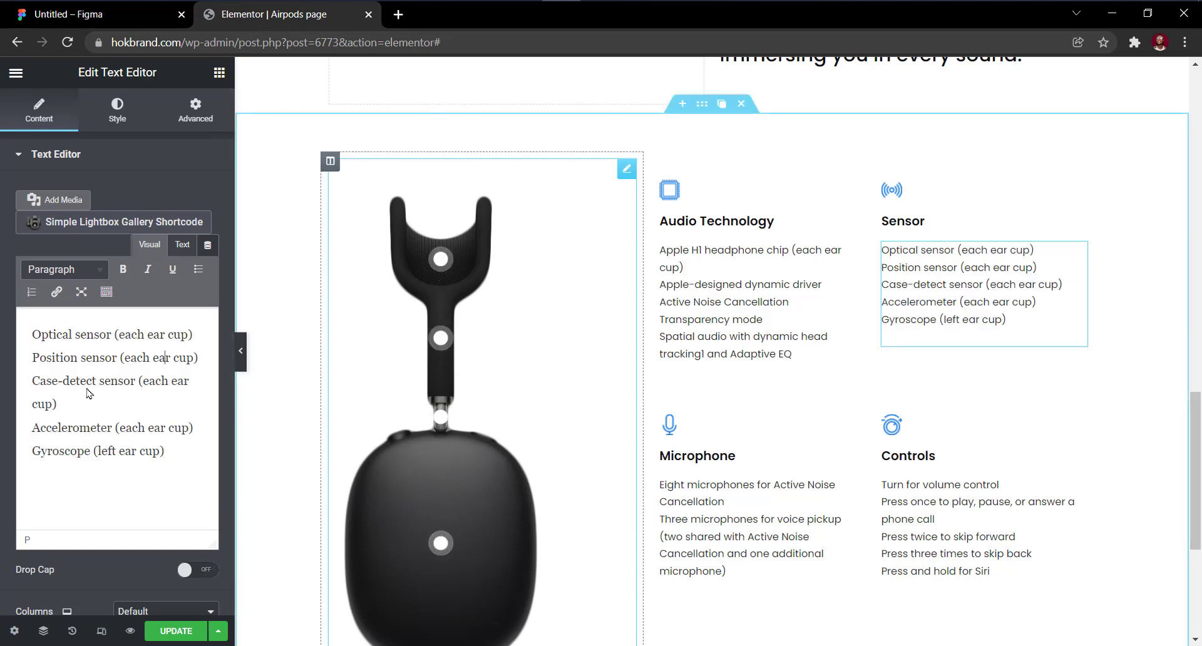
Unlink the margin values of the inner section holding Microphone and Controls, and lower its top margin to -14 px.
scroll(563, 363, "down", 1)
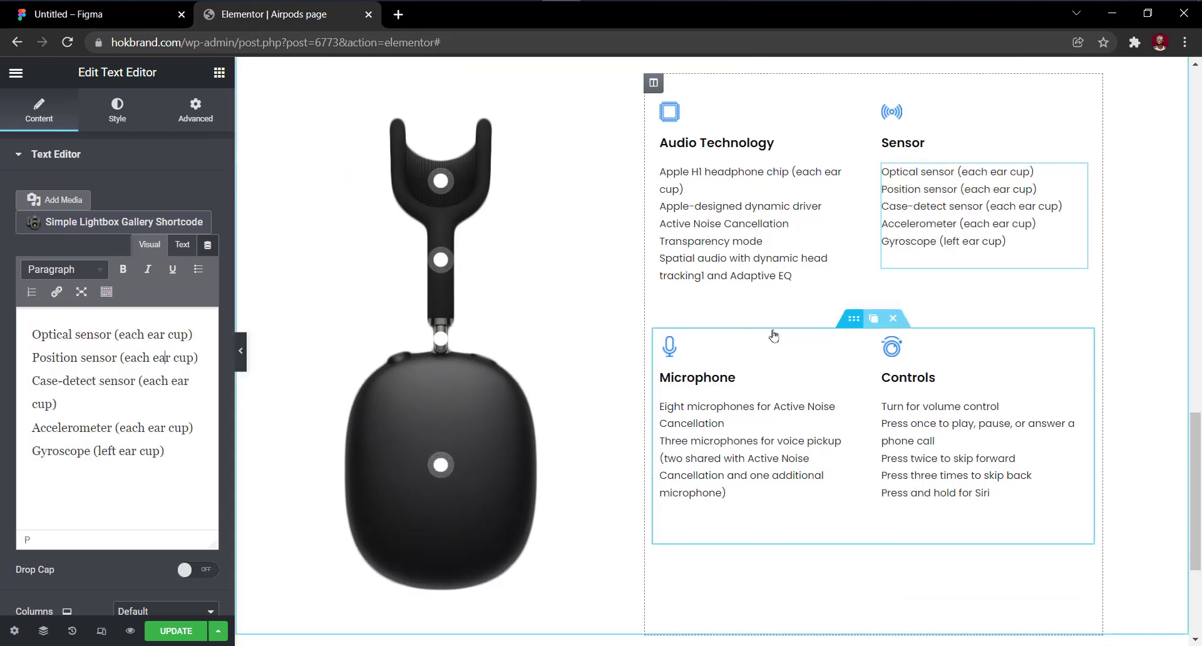
left_click(855, 324)
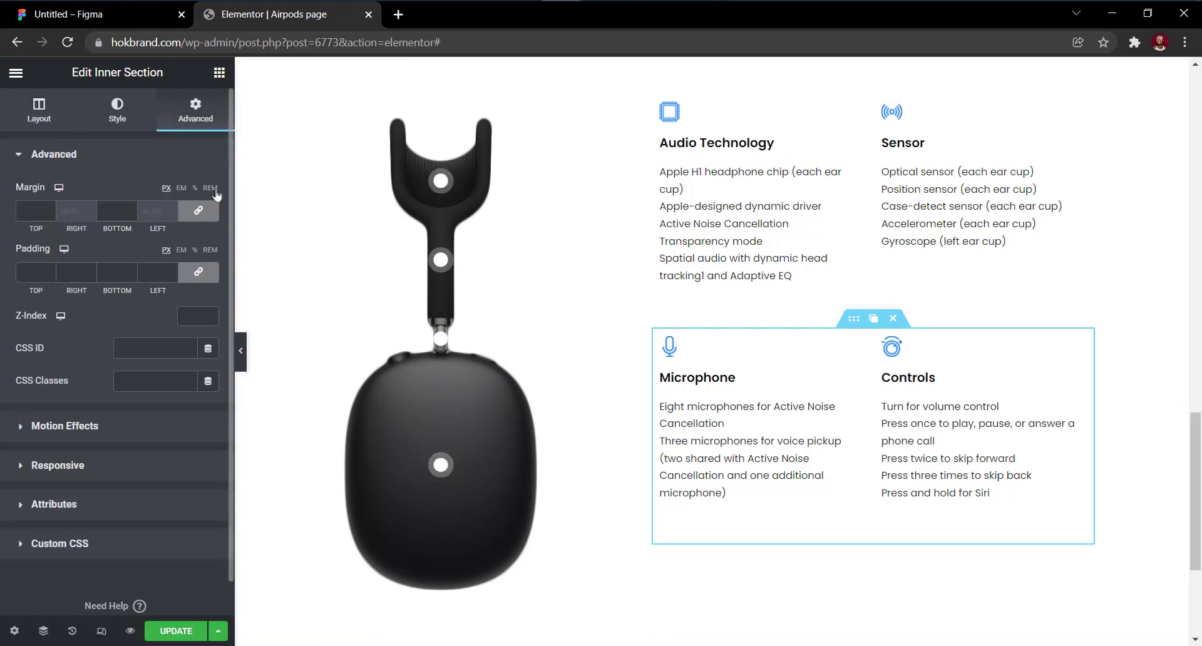
left_click(198, 210)
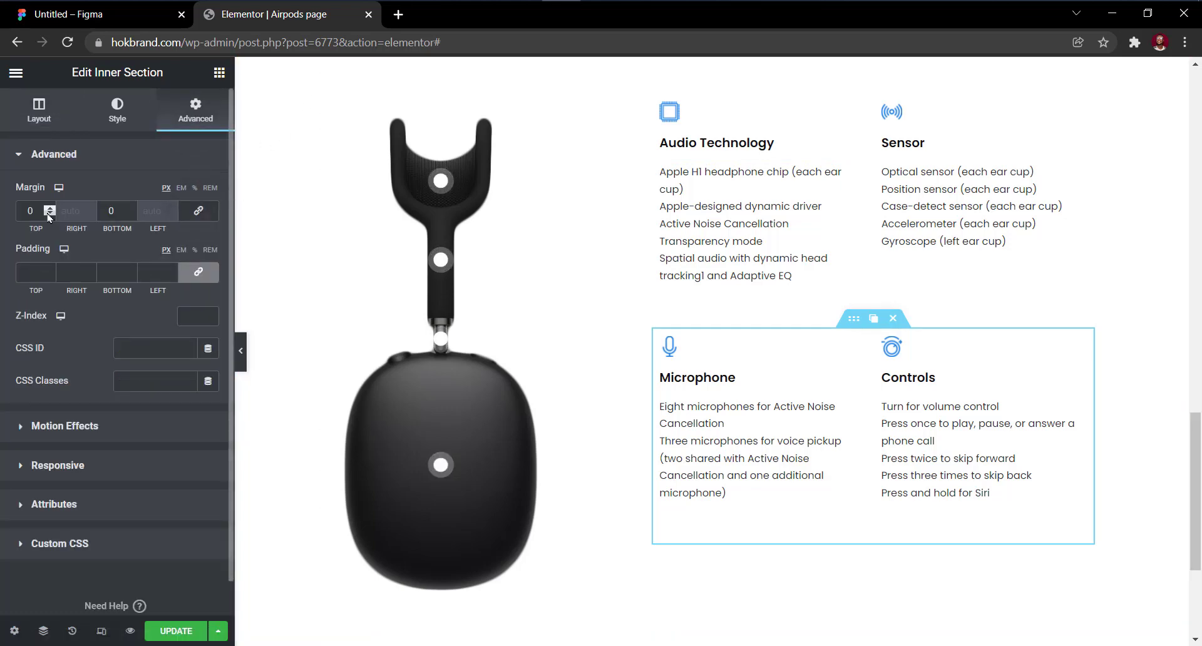
left_click(48, 217)
left_click(49, 217)
left_click(48, 216)
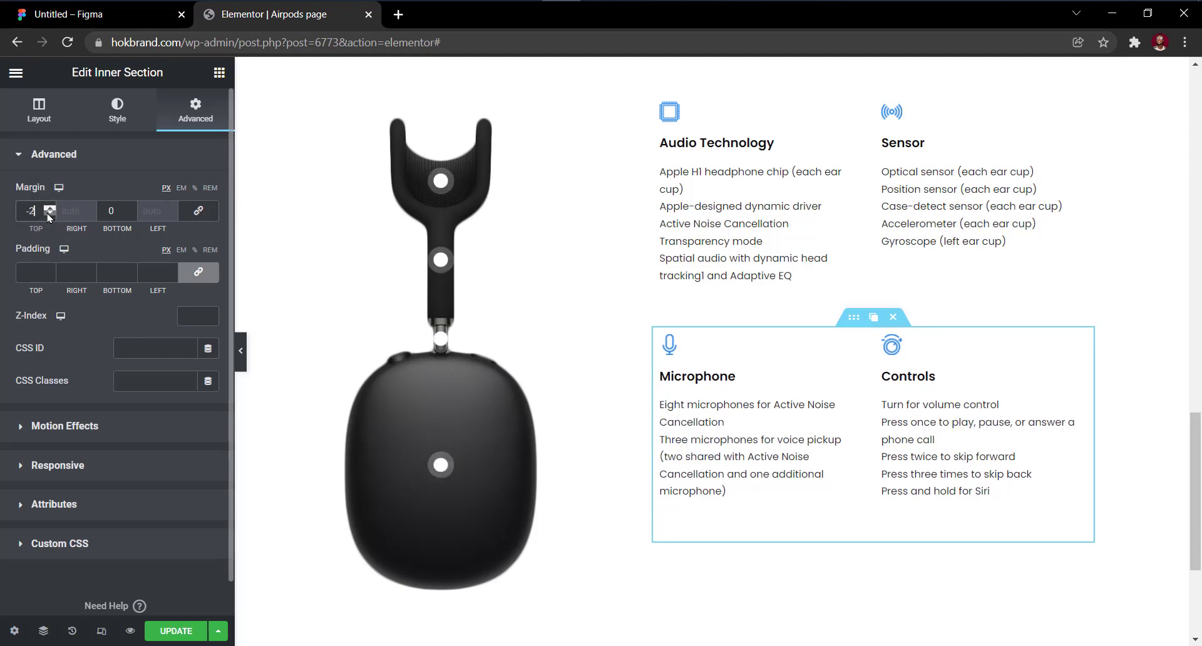
left_click(49, 217)
left_click(49, 217)
left_click(49, 216)
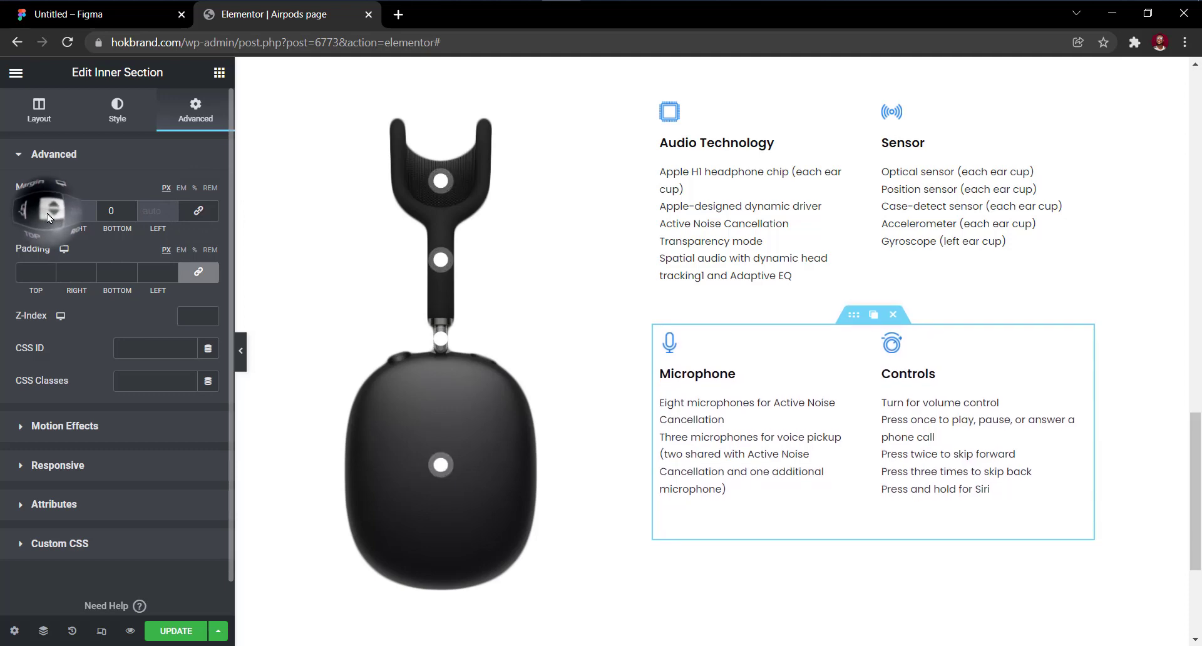
left_click(49, 217)
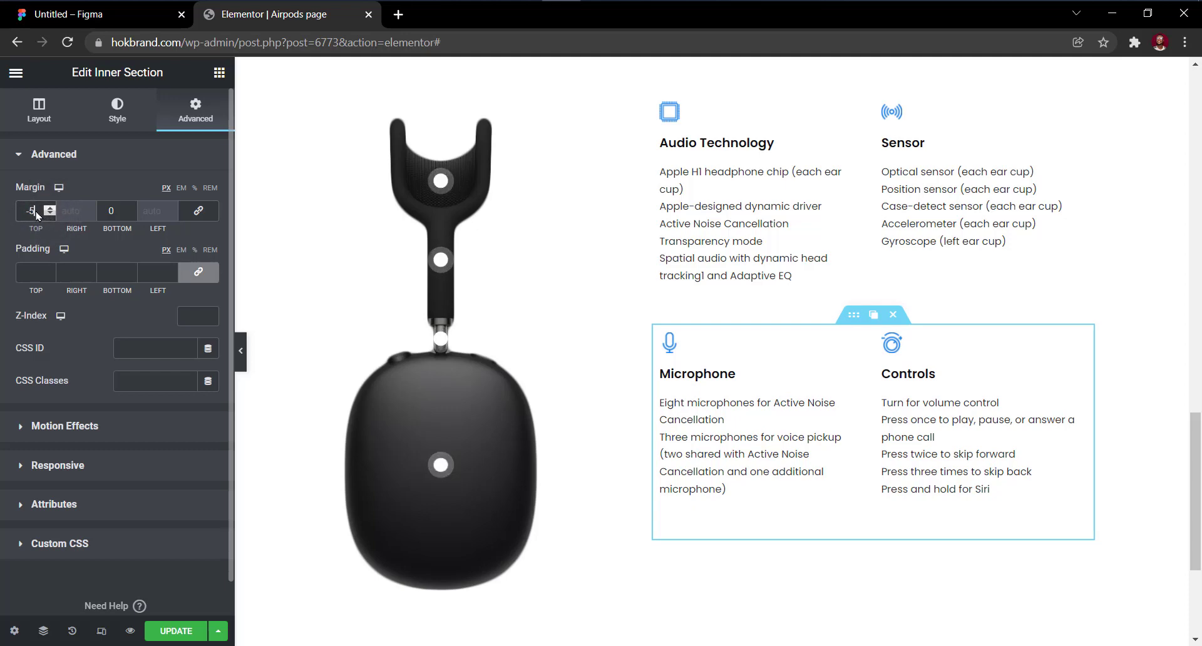
scroll(36, 213, "down", 9)
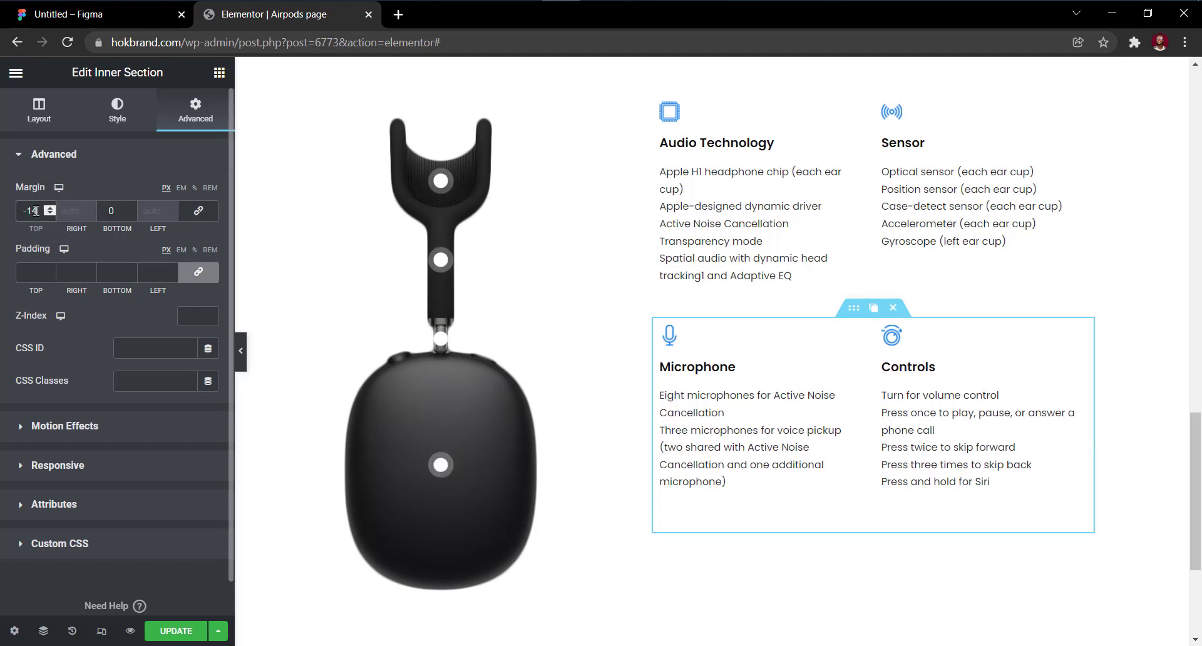
Set the top margin of the Microphone and Controls inner section to -40 px.
left_click(36, 211)
key("BackSpace")
key("BackSpace")
key("BackSpace")
type("0")
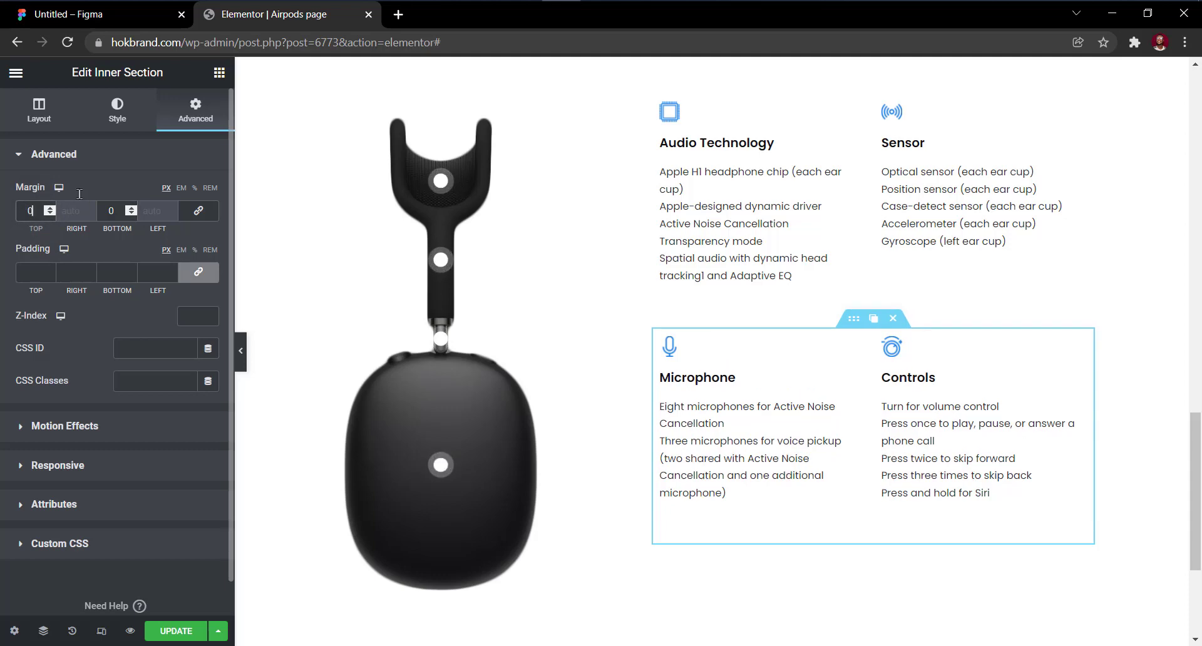
key("Left")
type("3")
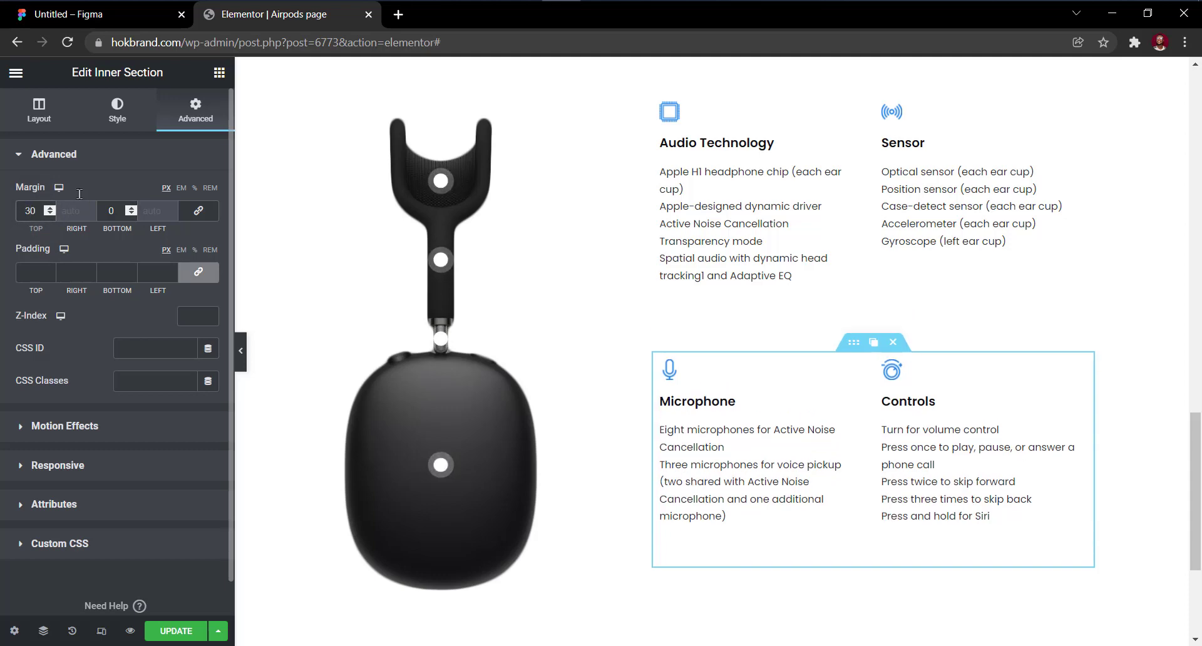
type("-")
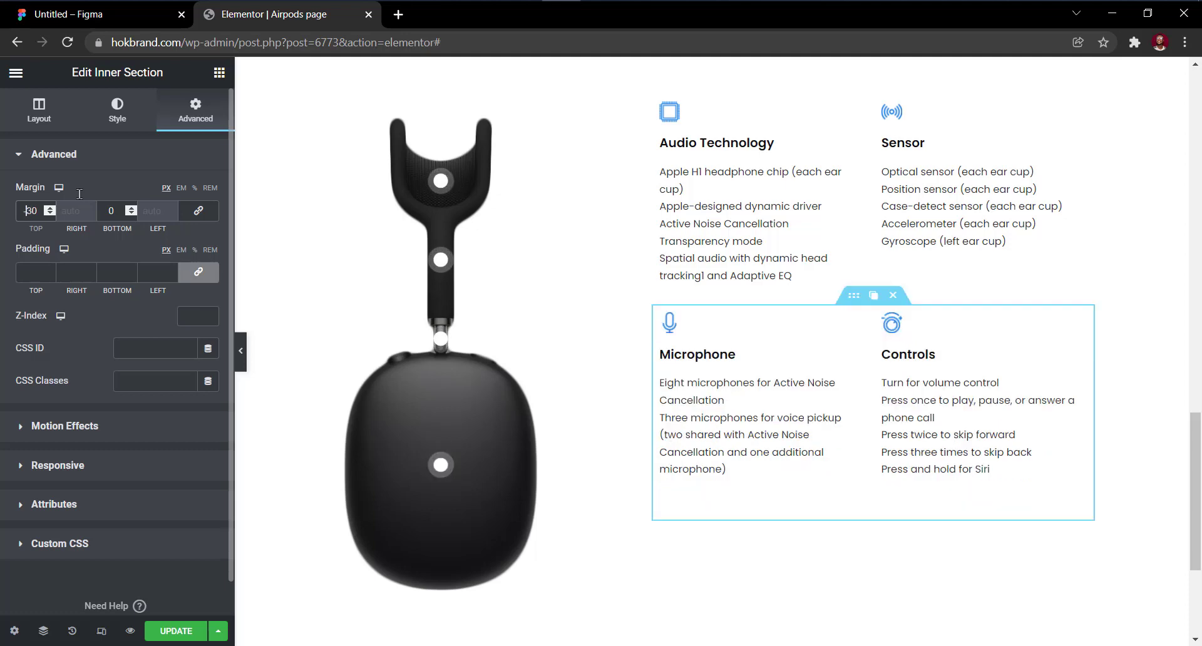
key("BackSpace")
type("5")
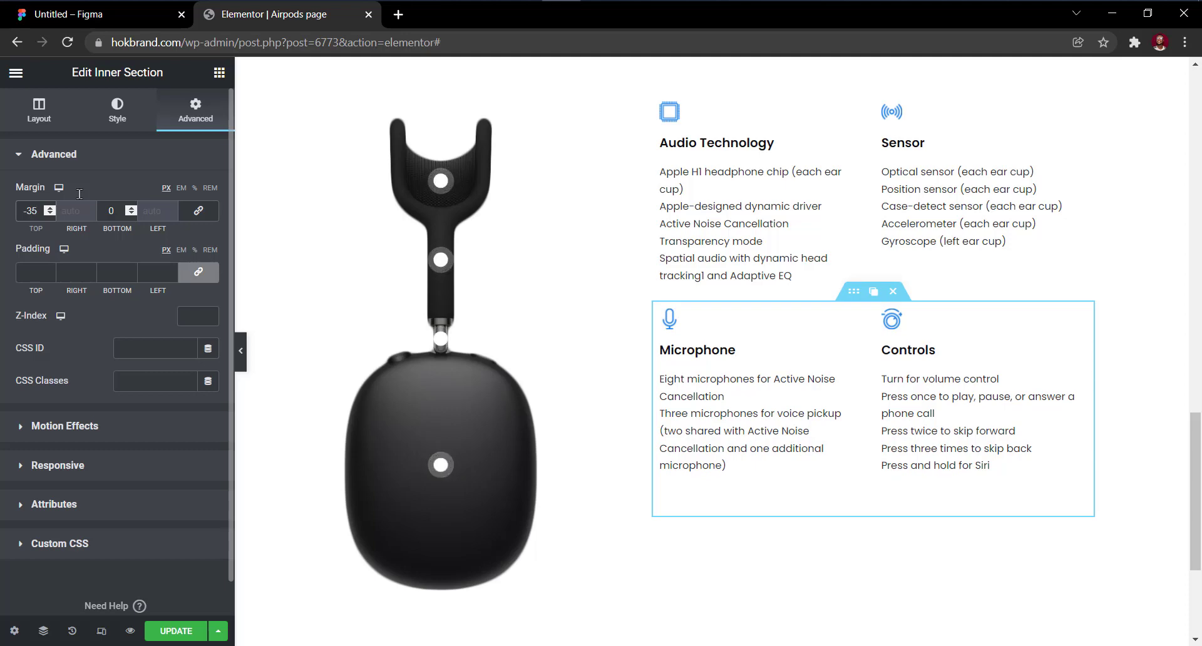
key("BackSpace")
key("BackSpace")
type("40")
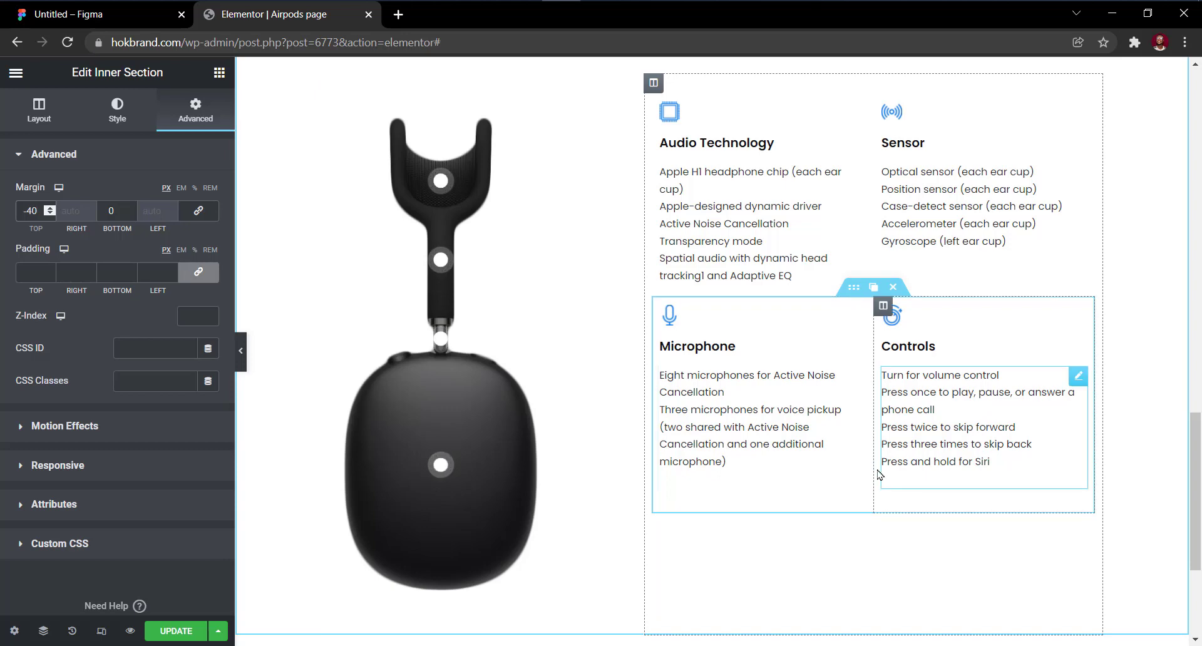
scroll(877, 475, "down", 1)
scroll(877, 475, "up", 3)
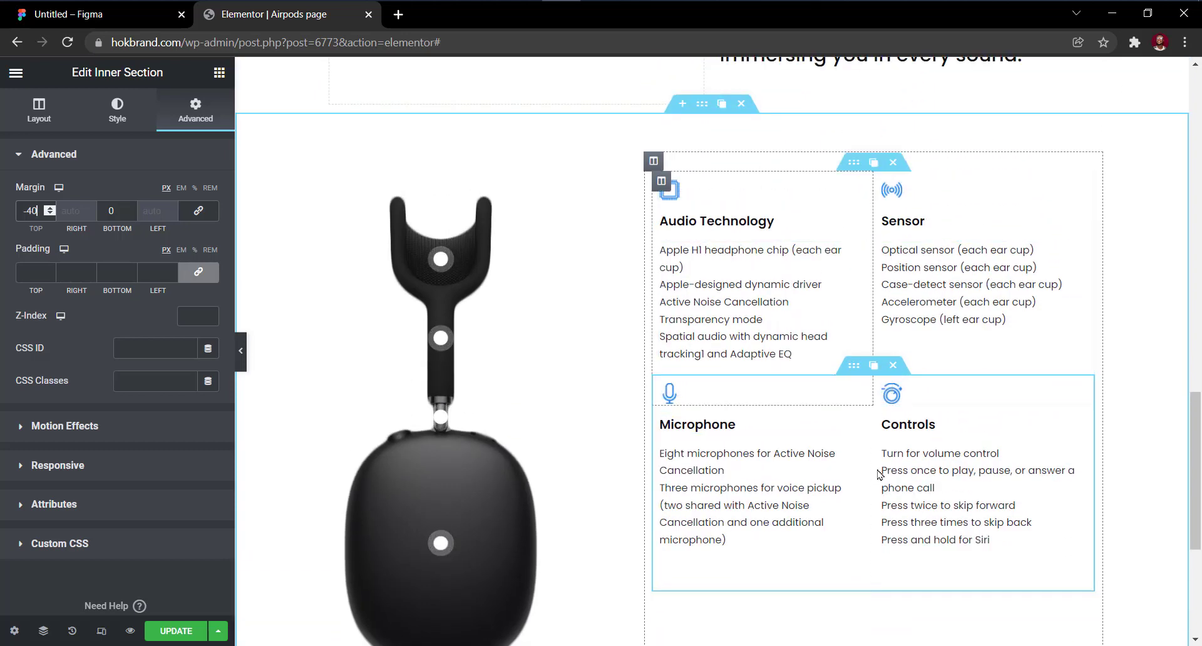
Set the vertical alignment of the column holding the four feature blocks to Middle and update the page.
scroll(877, 471, "down", 2)
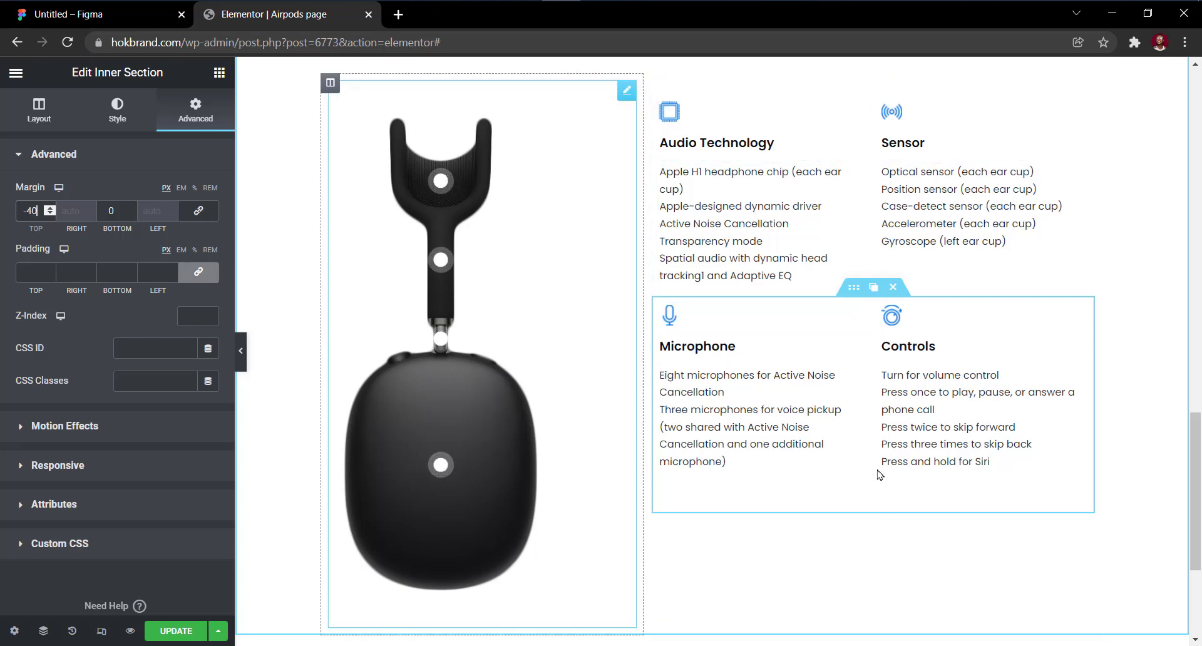
scroll(879, 474, "up", 2)
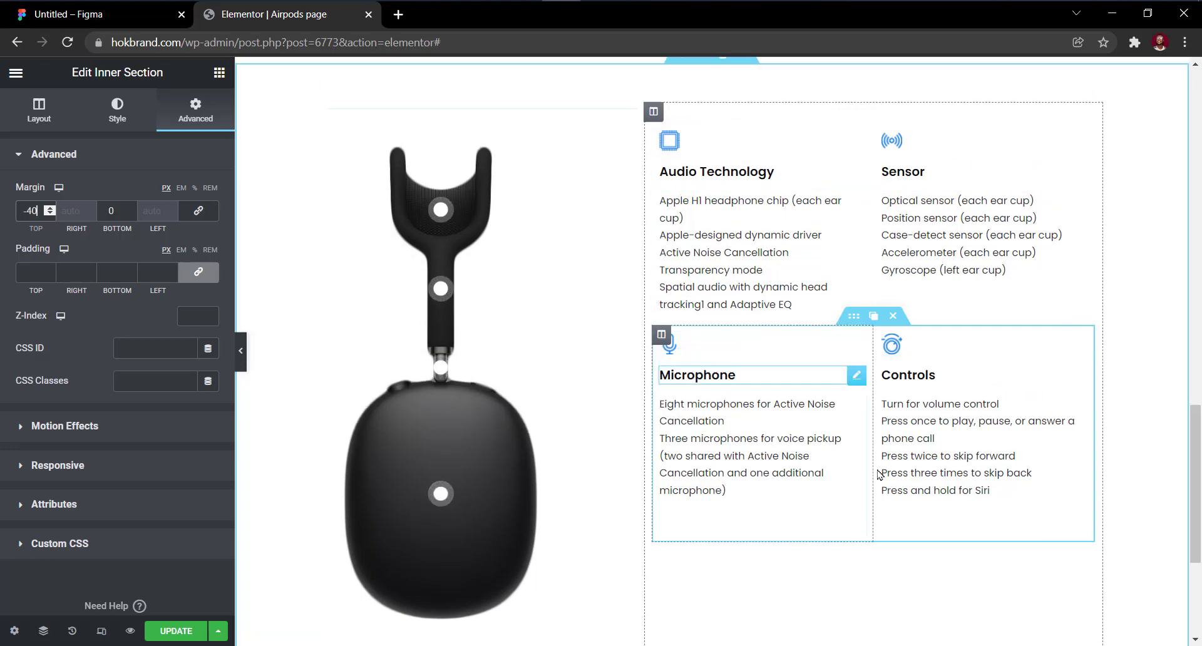
mouse_move(653, 163)
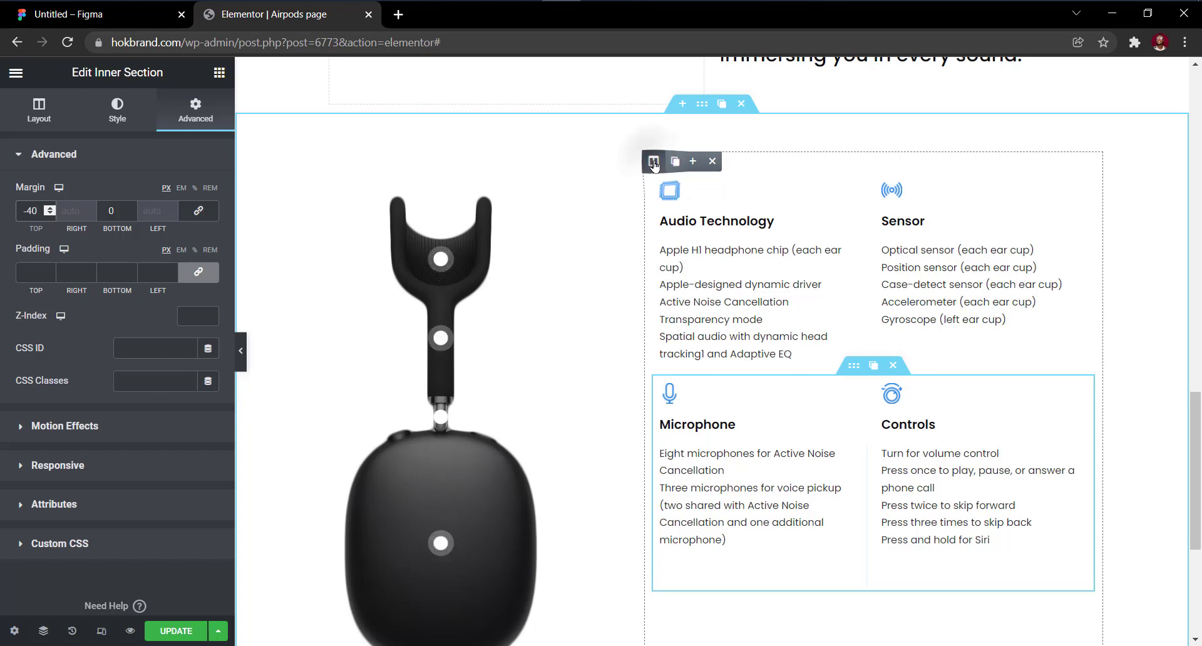
left_click(653, 162)
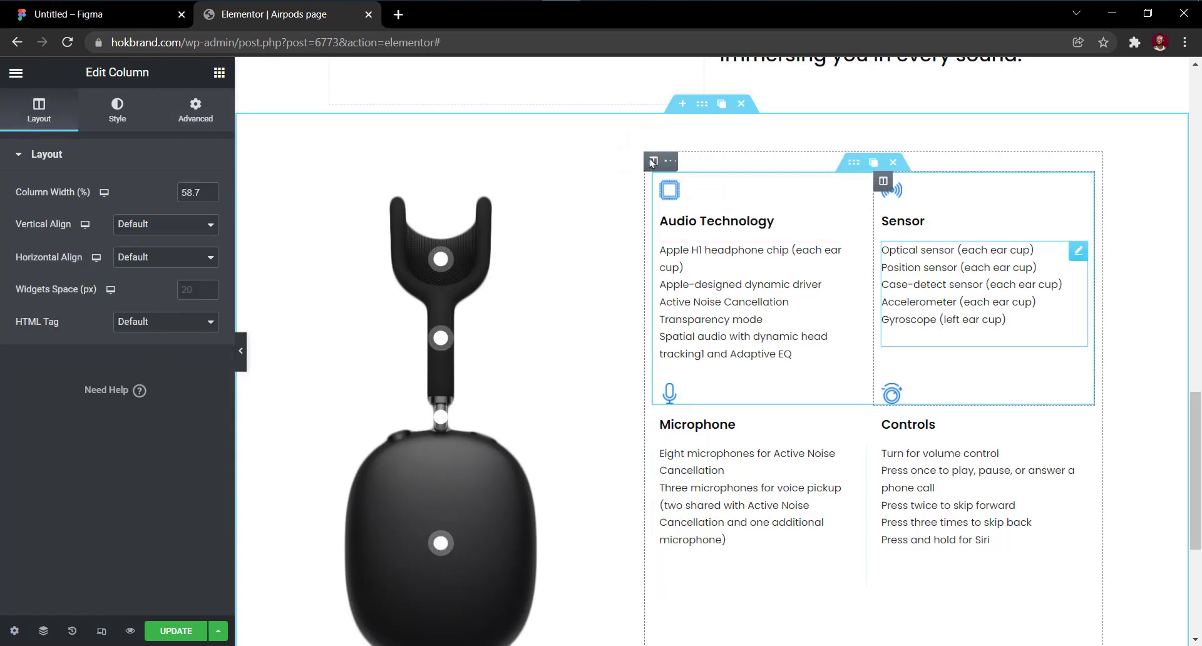
left_click(656, 157)
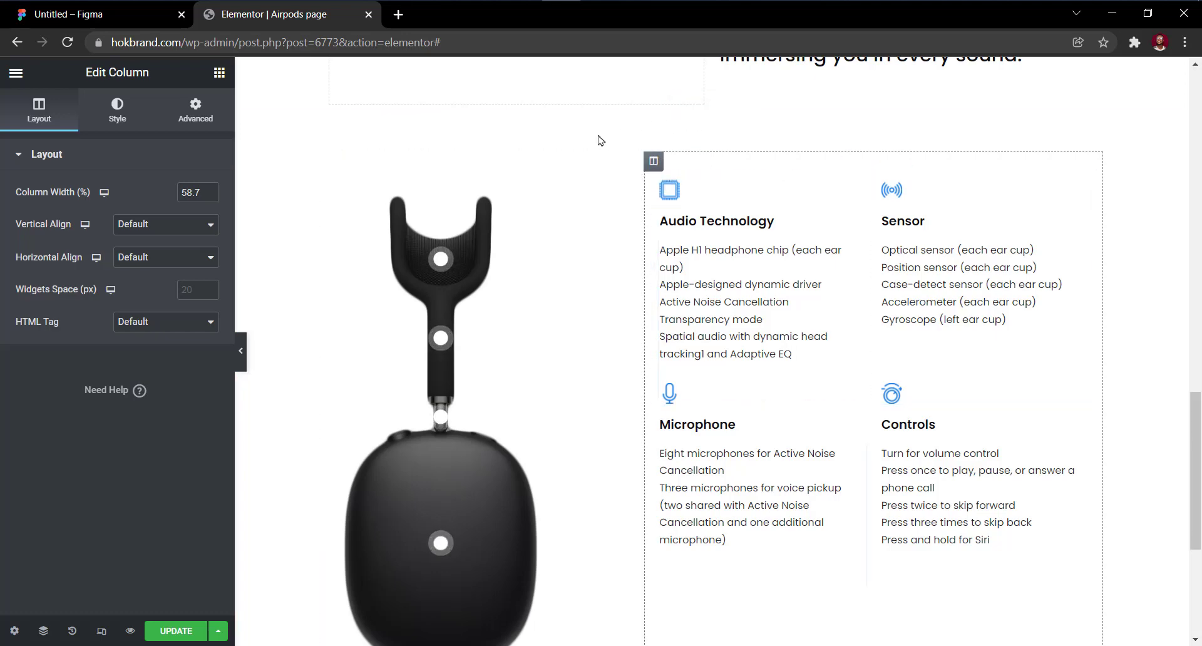
left_click(161, 227)
left_click(170, 265)
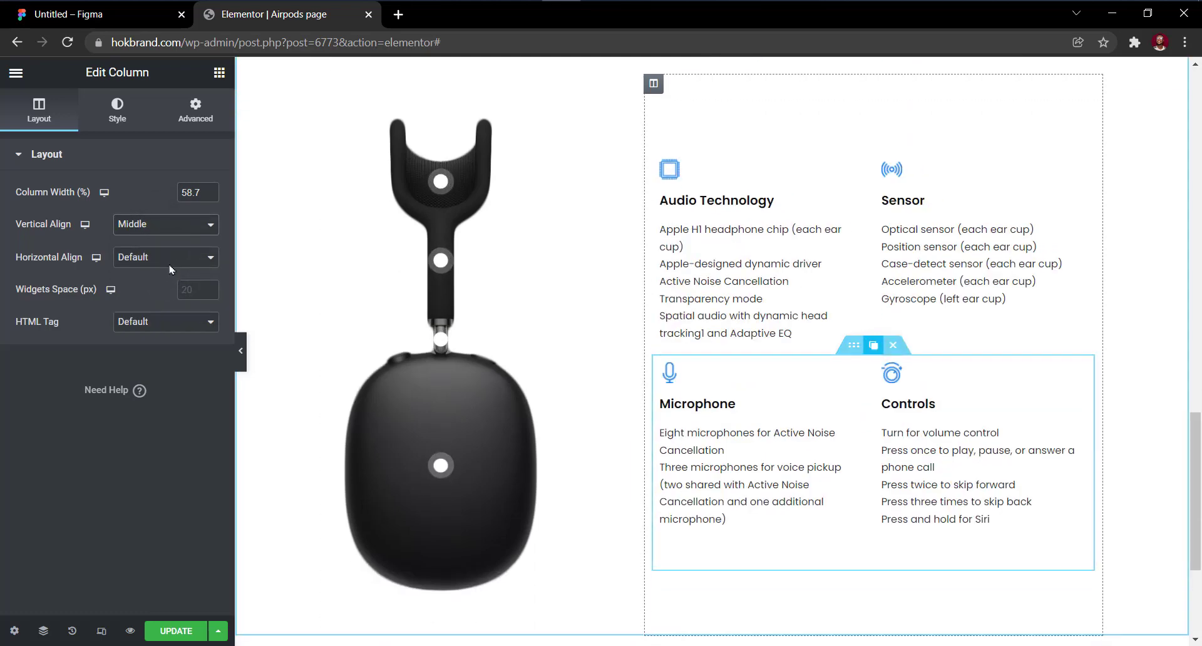
left_click(169, 633)
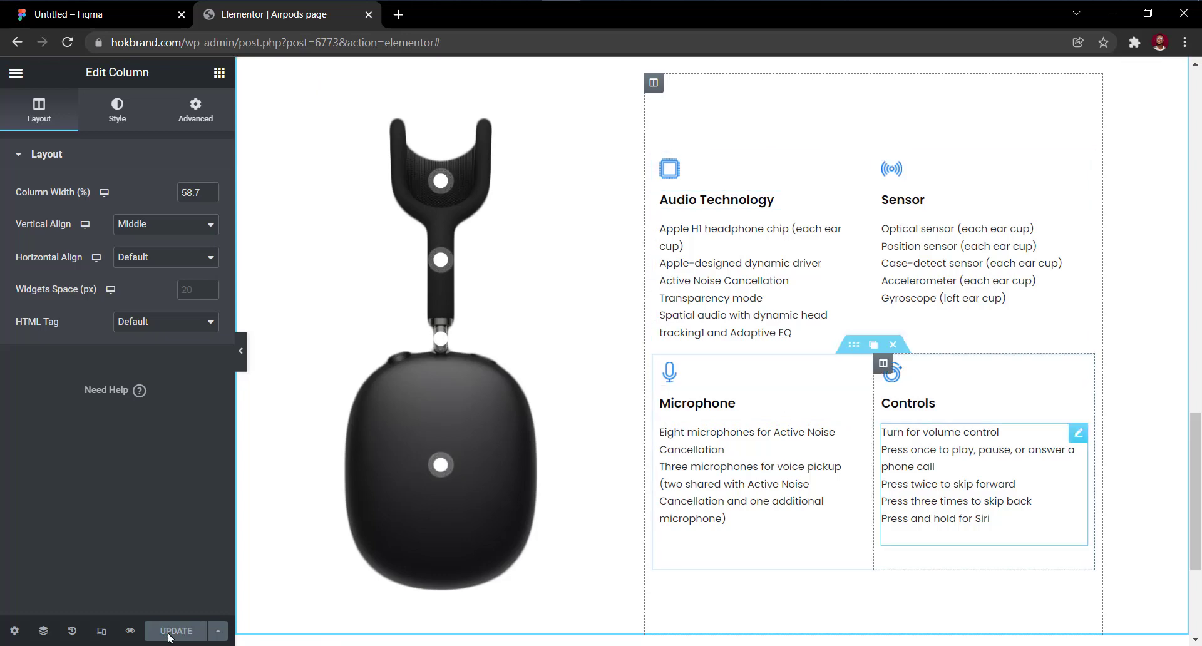
Preview the section with the settings panel hidden, and examine the dark AirPods Max Case section below it in Figma.
left_click(240, 350)
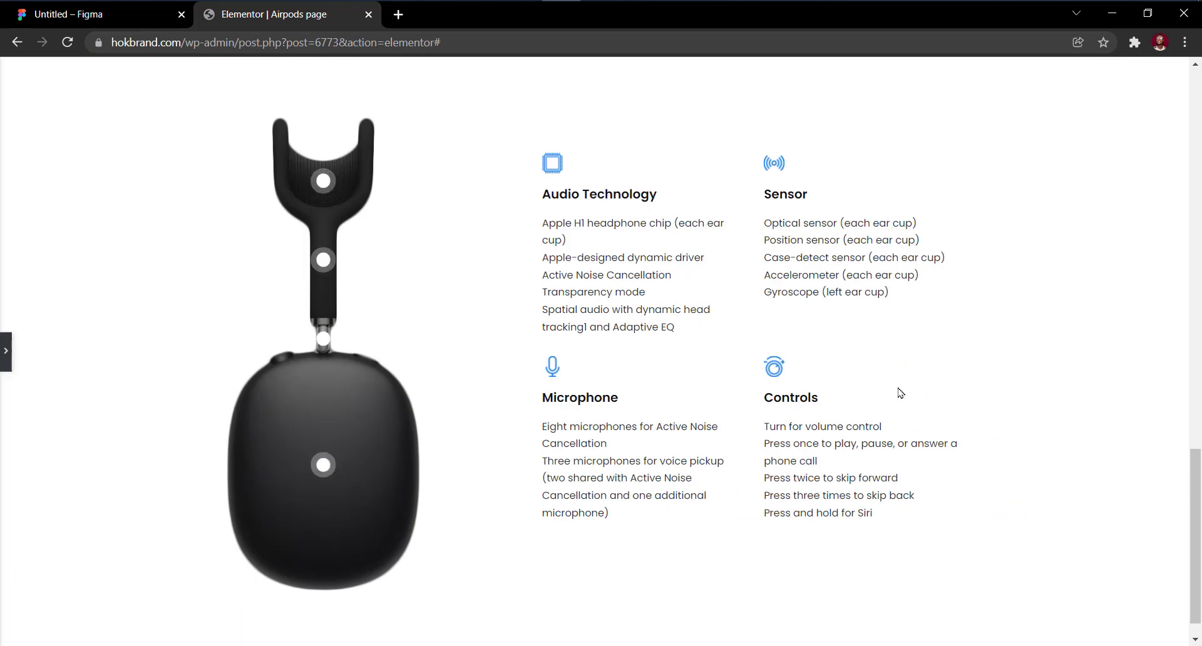
scroll(900, 393, "down", 1)
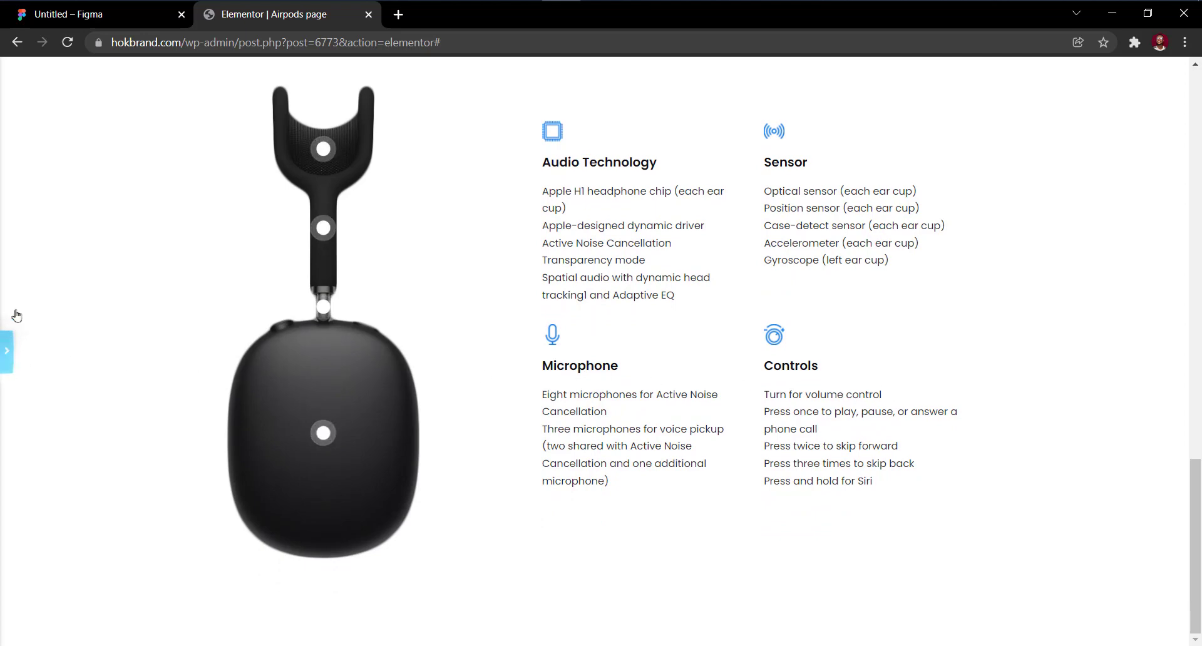
left_click(121, 21)
scroll(756, 405, "down", 1)
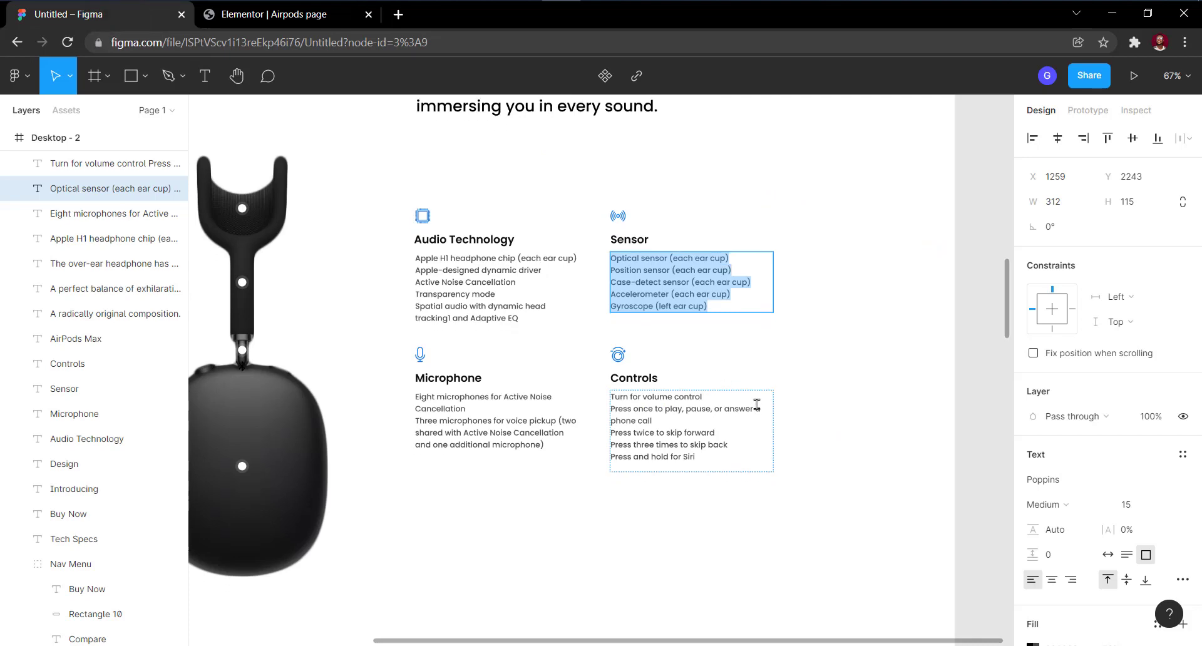
scroll(756, 405, "down", 2, "ctrl")
scroll(525, 479, "down", 1)
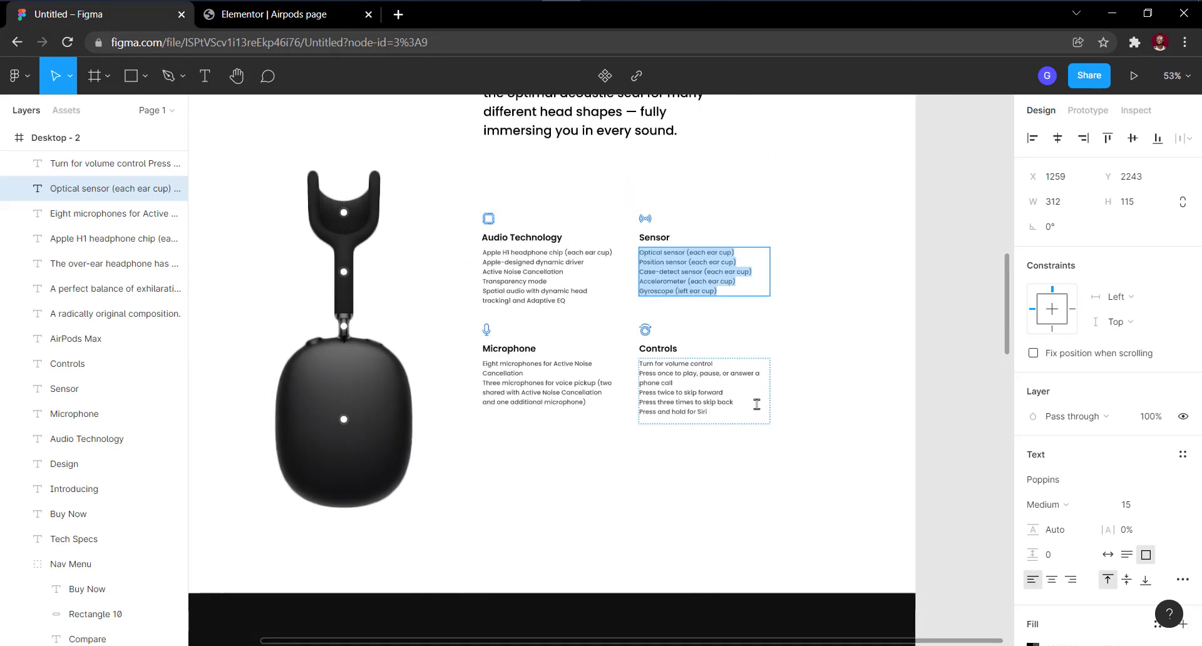
scroll(520, 480, "down", 6)
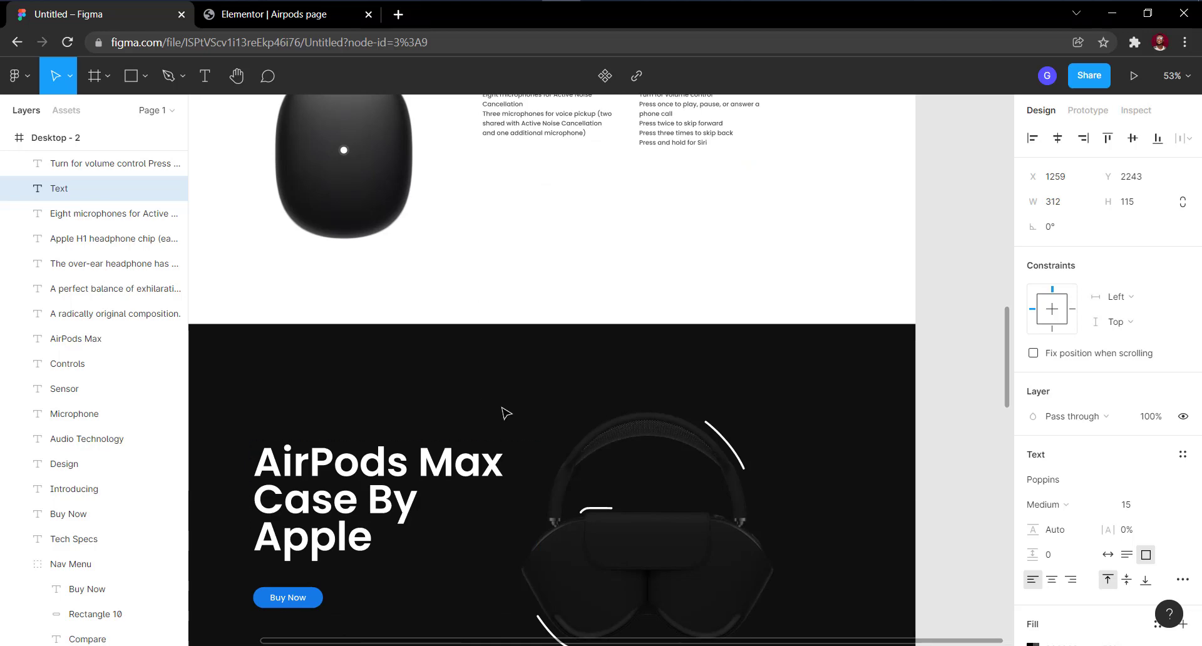
scroll(504, 413, "down", 5)
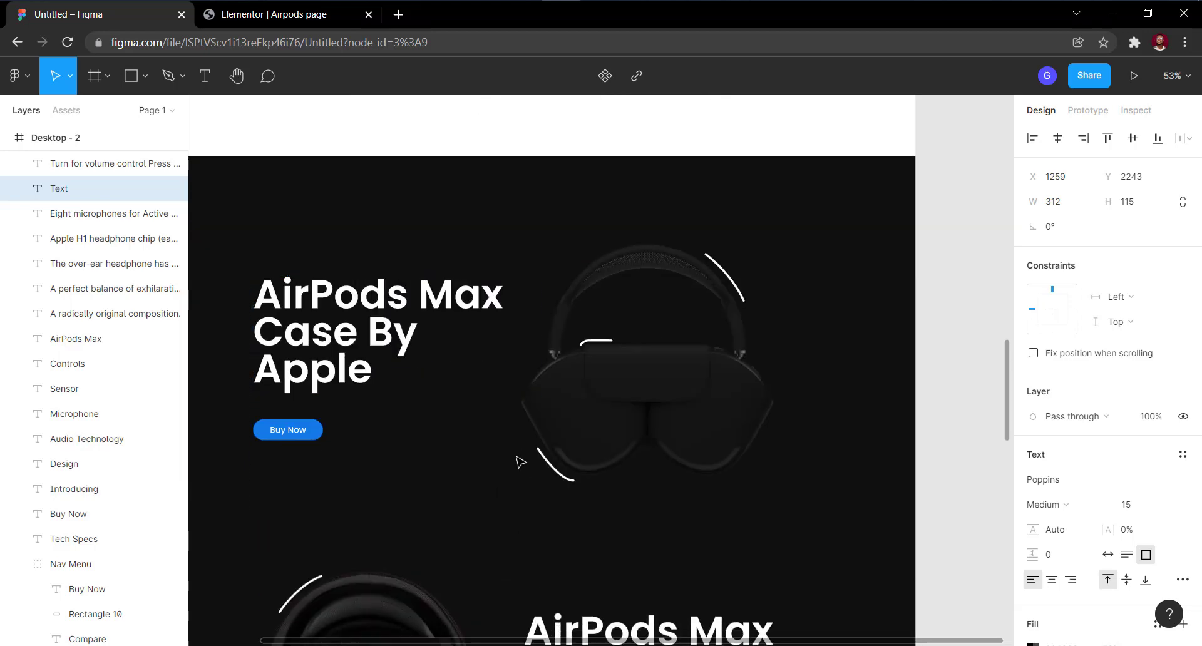
left_click(520, 462)
left_click_drag(519, 450, 568, 418)
Restore the sensor feature list in the emptied text box under the Sensor heading in Figma and deselect it.
scroll(580, 433, "up", 15)
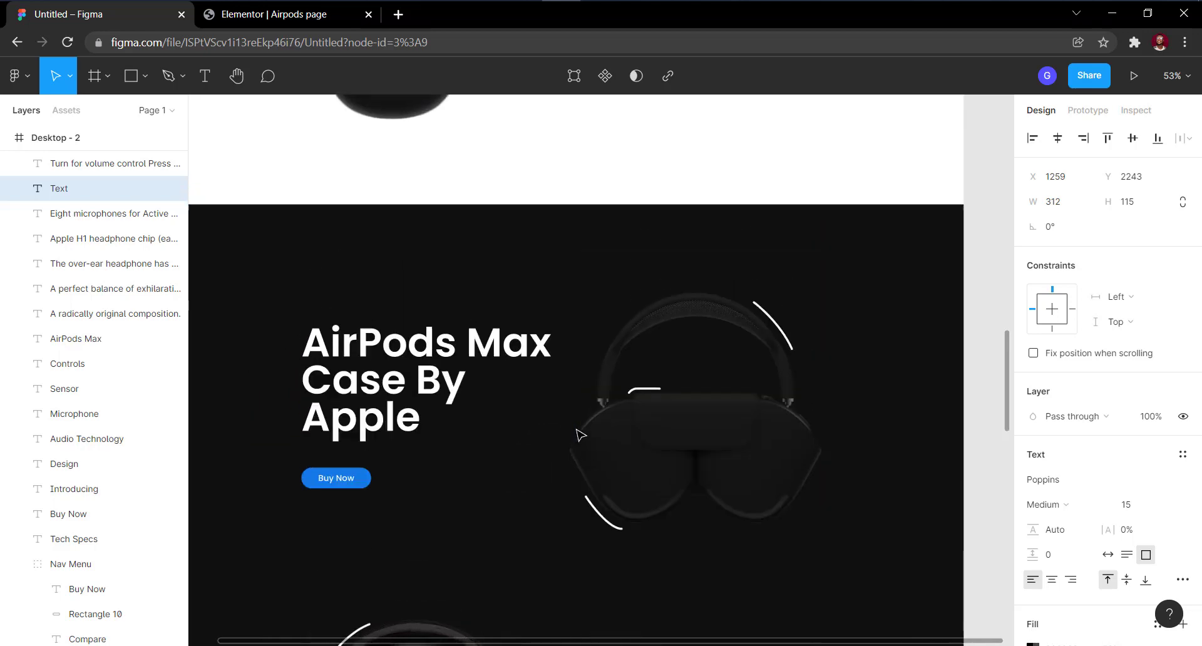
key("Return")
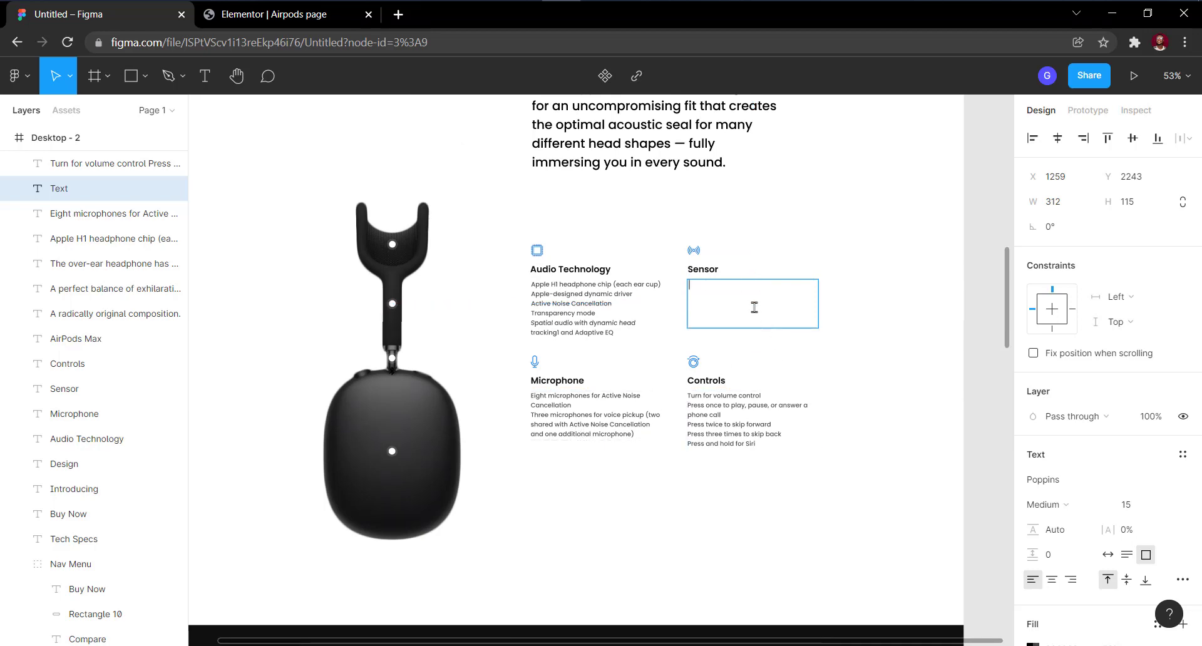
type("Optical sensor (each ear cup) Position sensor (each ear cup) Case-detect sensor (each ear cup) Accelerometer (each ear cup) Gyroscope (left ear cup)")
key("ctrl+a")
key("Escape")
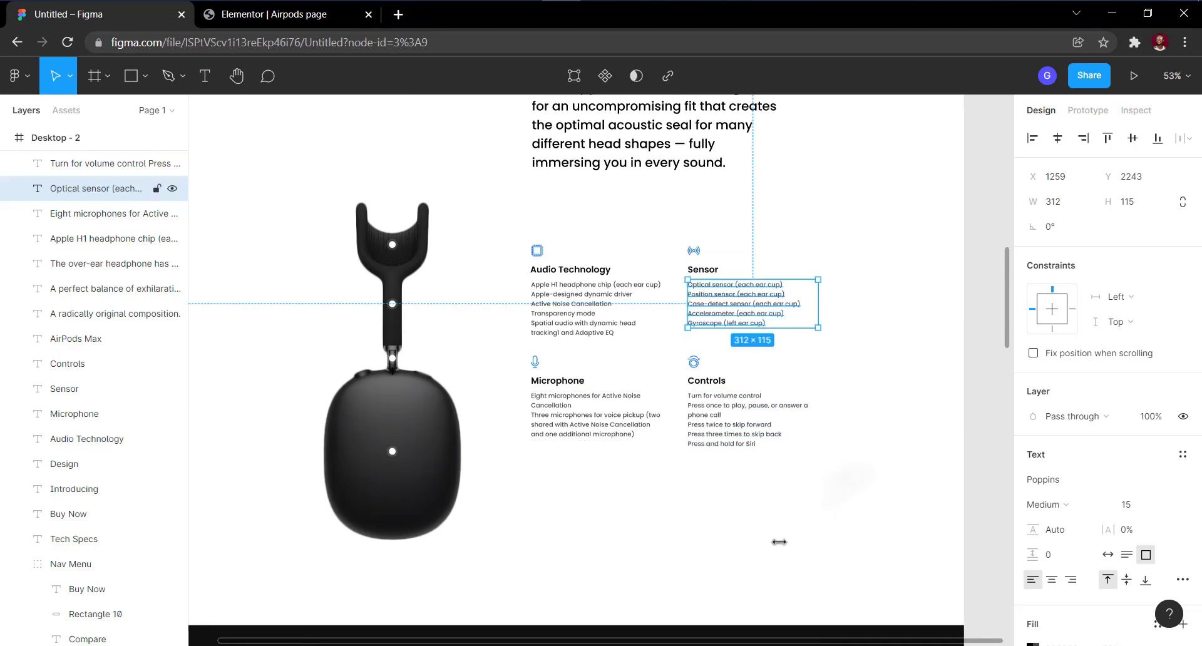
left_click(752, 568)
Select the Main Case image group in Figma and examine the layout of the two dark AirPods Max Case blocks.
scroll(751, 569, "down", 1)
scroll(751, 568, "down", 10)
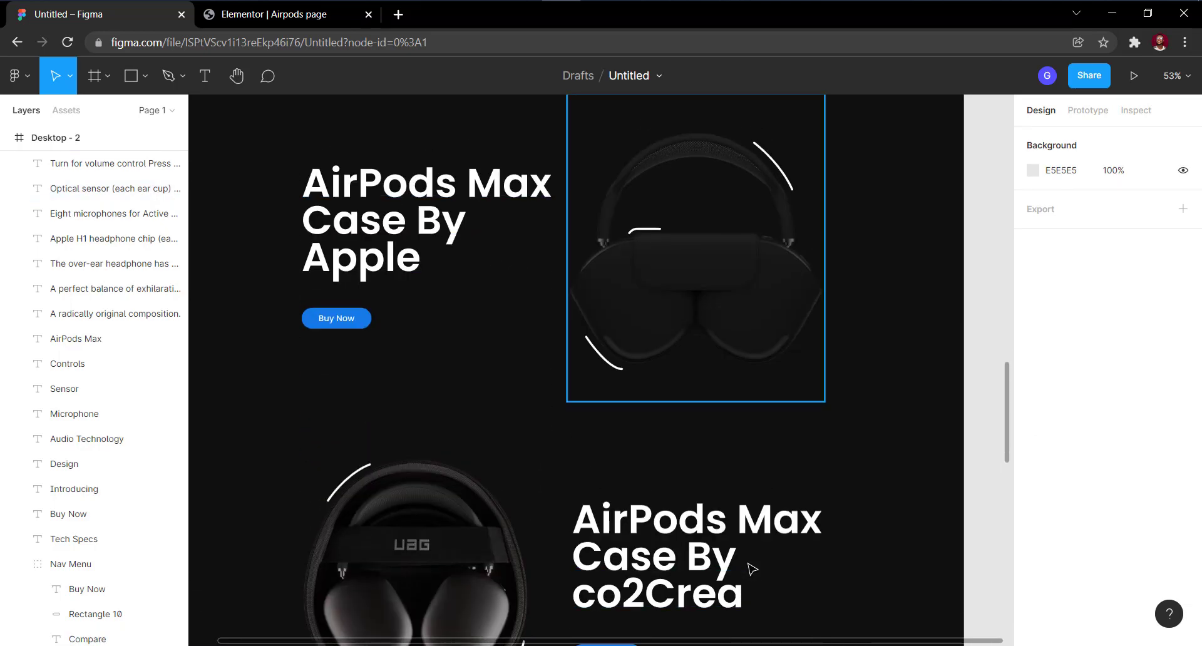
left_click(712, 273)
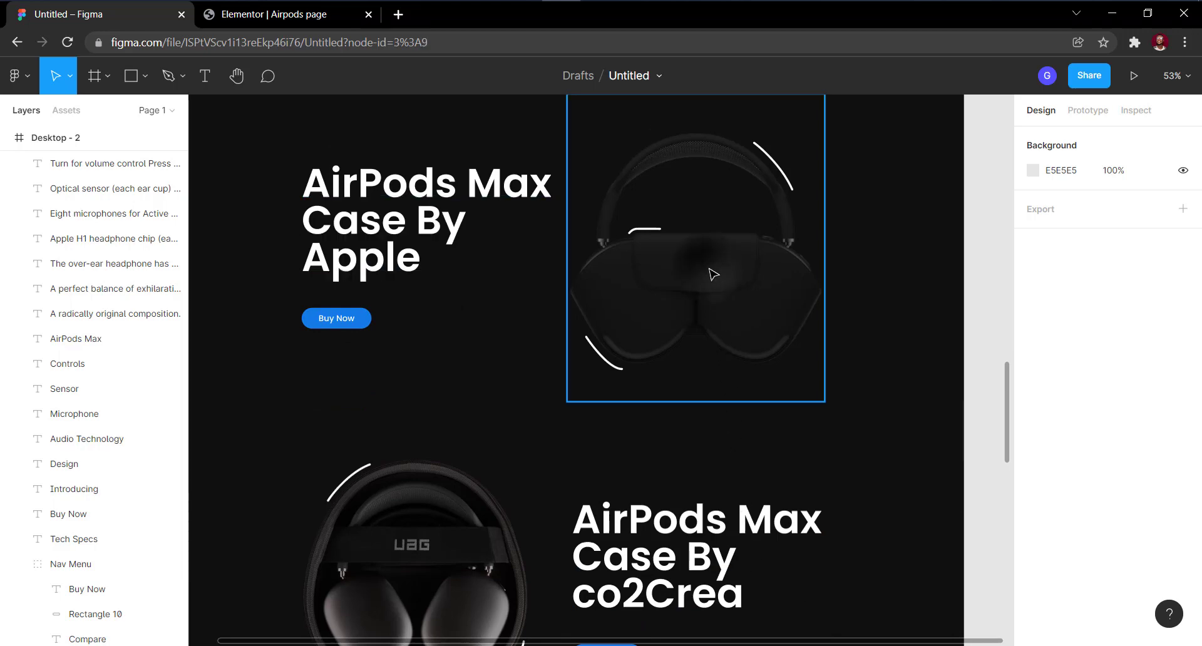
left_click(712, 274)
scroll(712, 274, "down", 1)
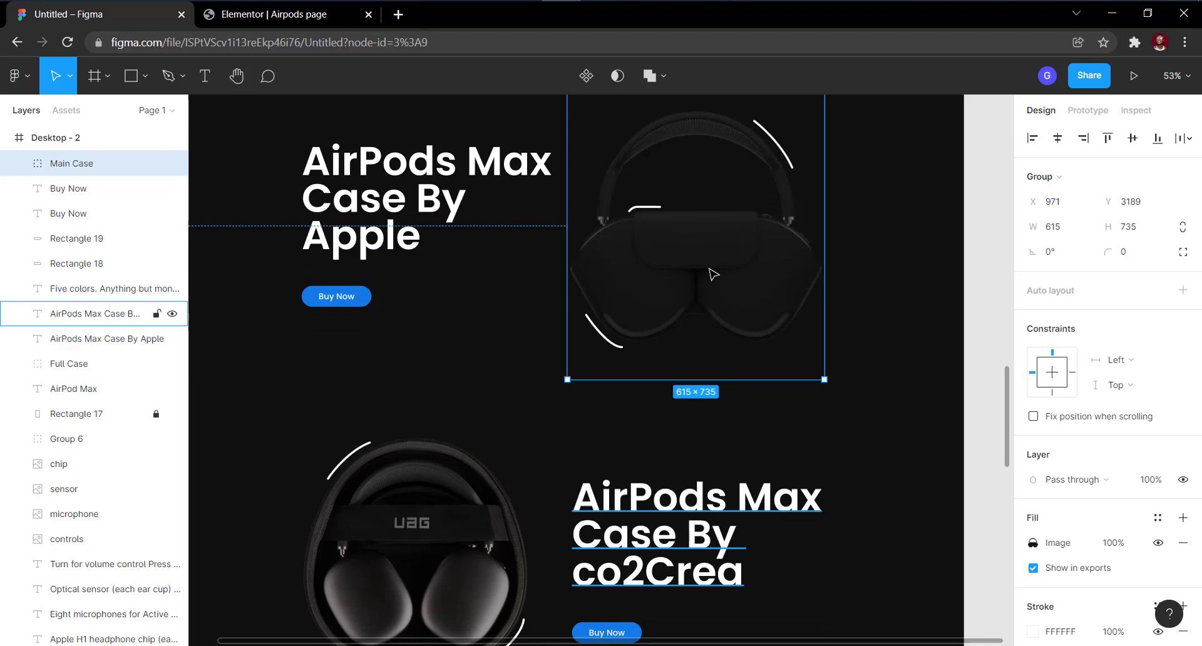
scroll(712, 273, "down", 1)
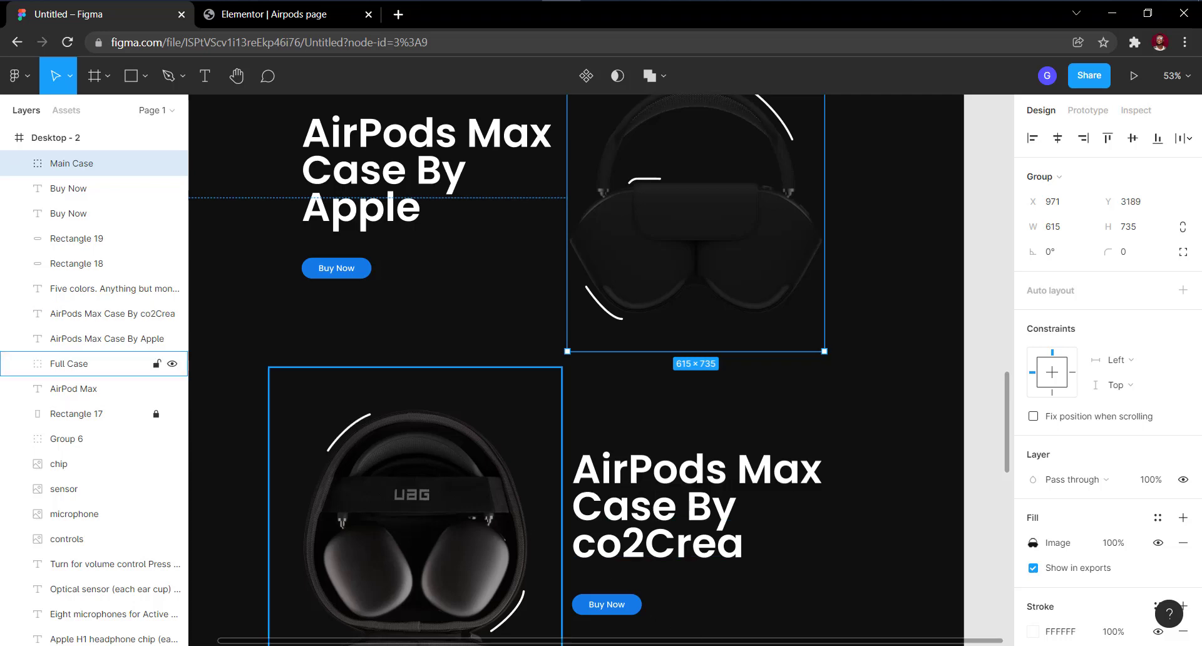
scroll(349, 421, "down", 1)
scroll(348, 421, "up", 4)
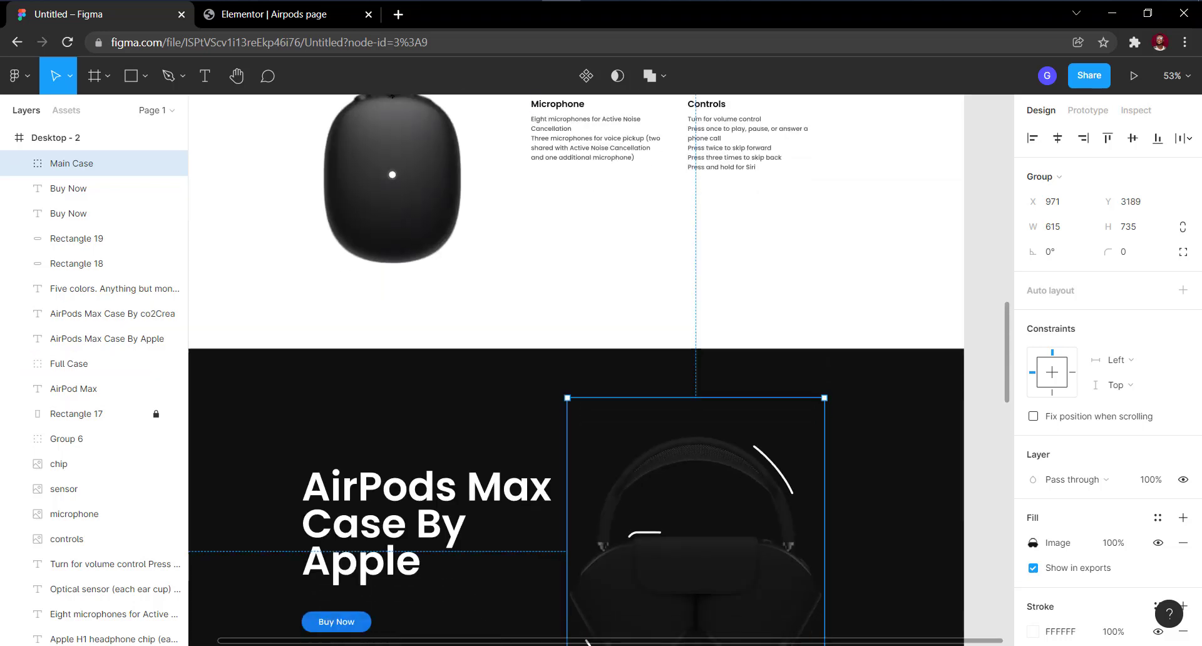
scroll(349, 421, "down", 4)
scroll(576, 369, "up", 1)
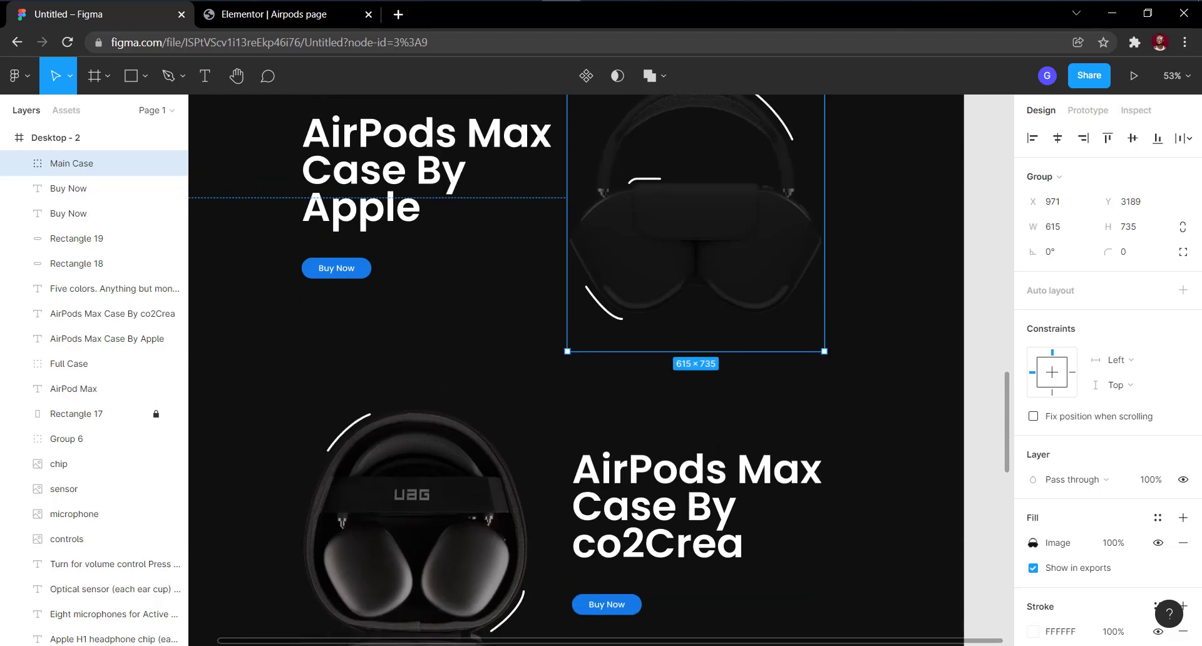
scroll(576, 369, "up", 1)
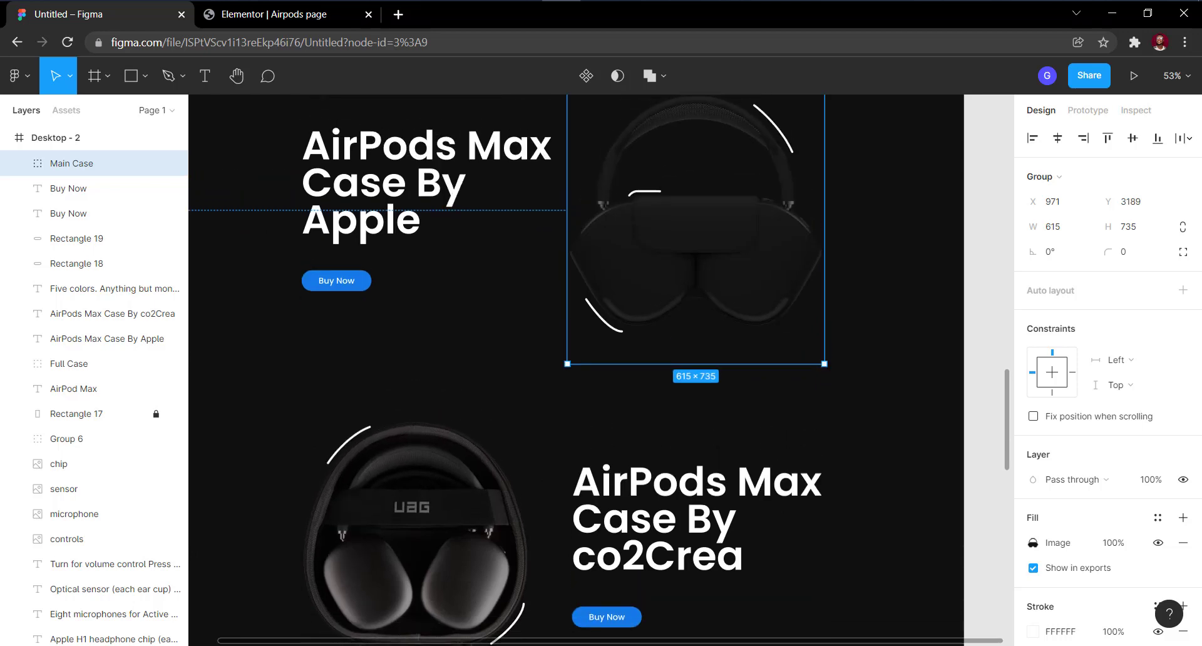
Switch to Elementor, add a two-column section below the feature grid and set its boxed content width to 1000.
left_click(281, 14)
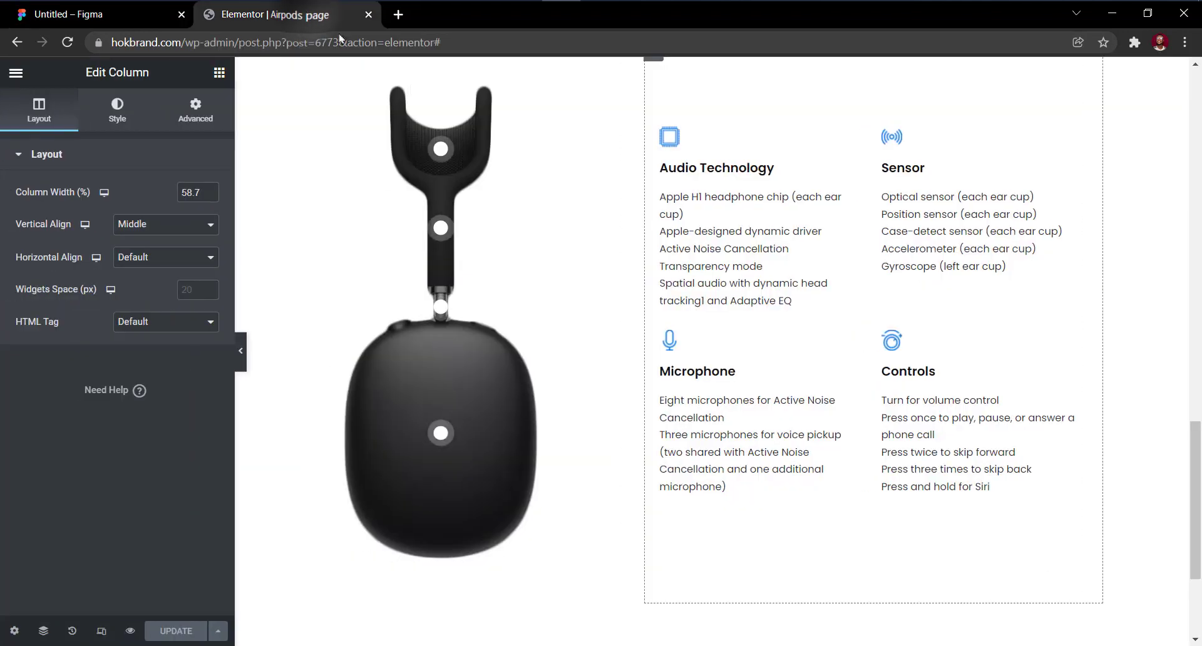
scroll(885, 433, "down", 3)
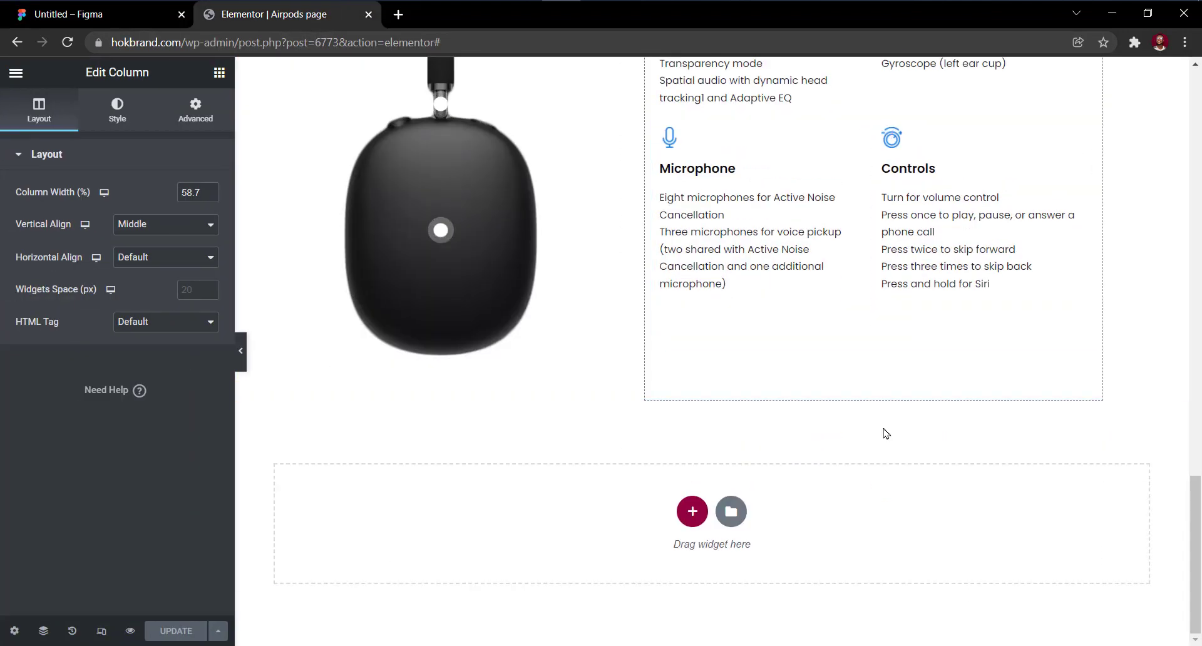
left_click(692, 511)
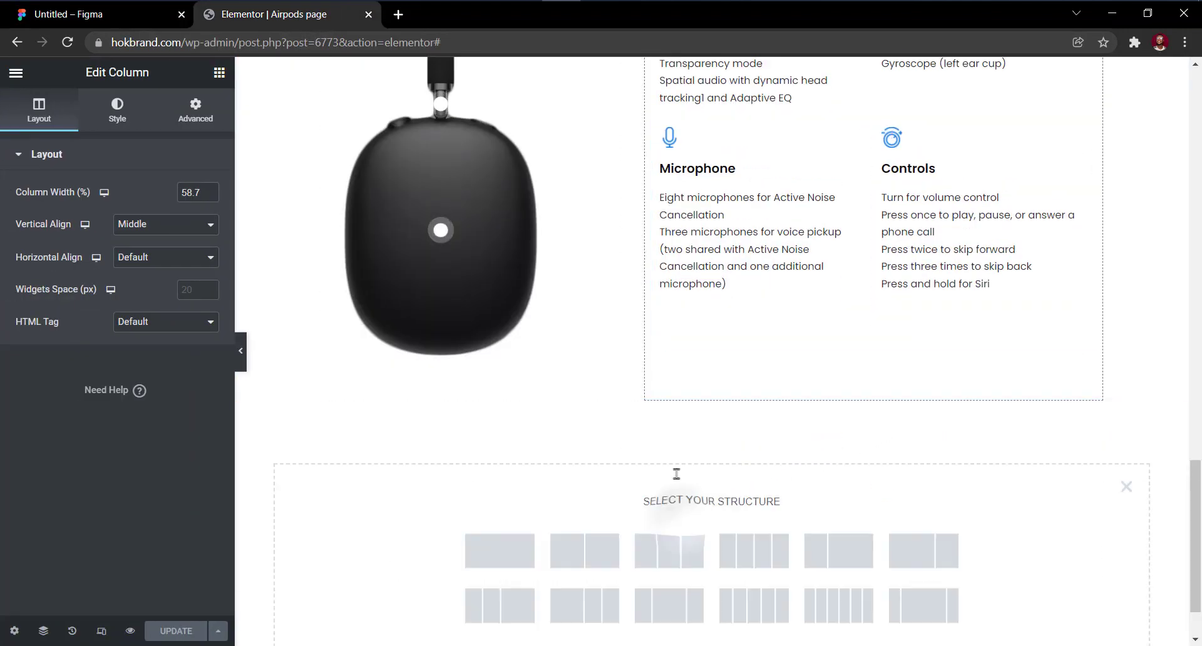
left_click(582, 554)
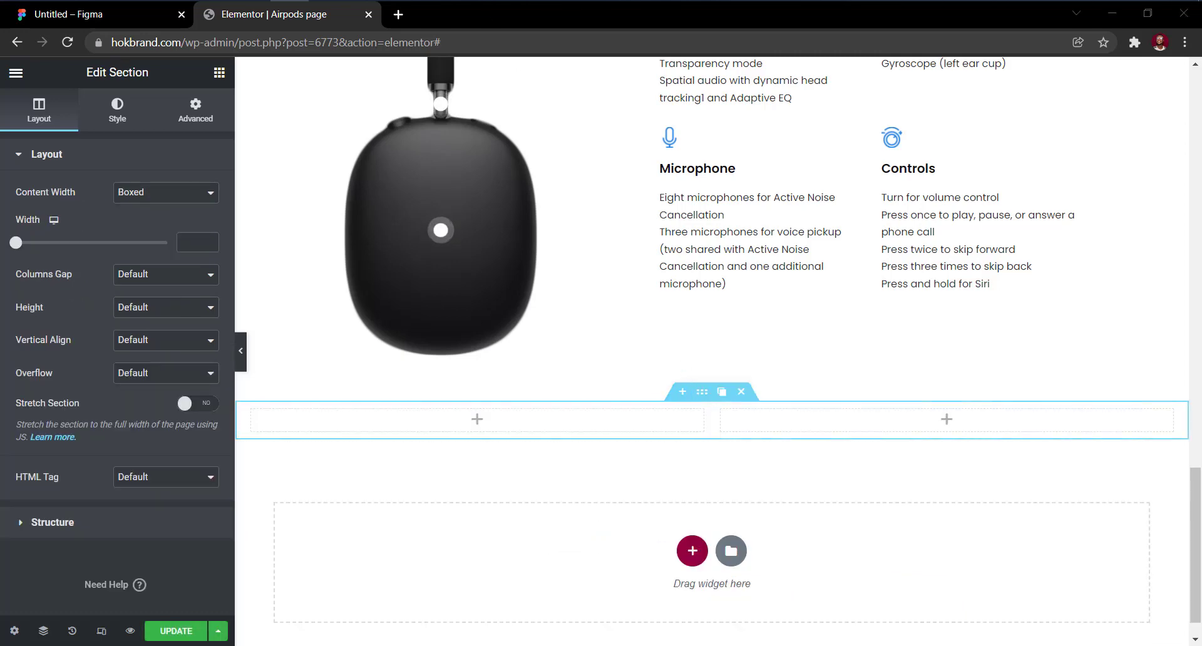
left_click(188, 241)
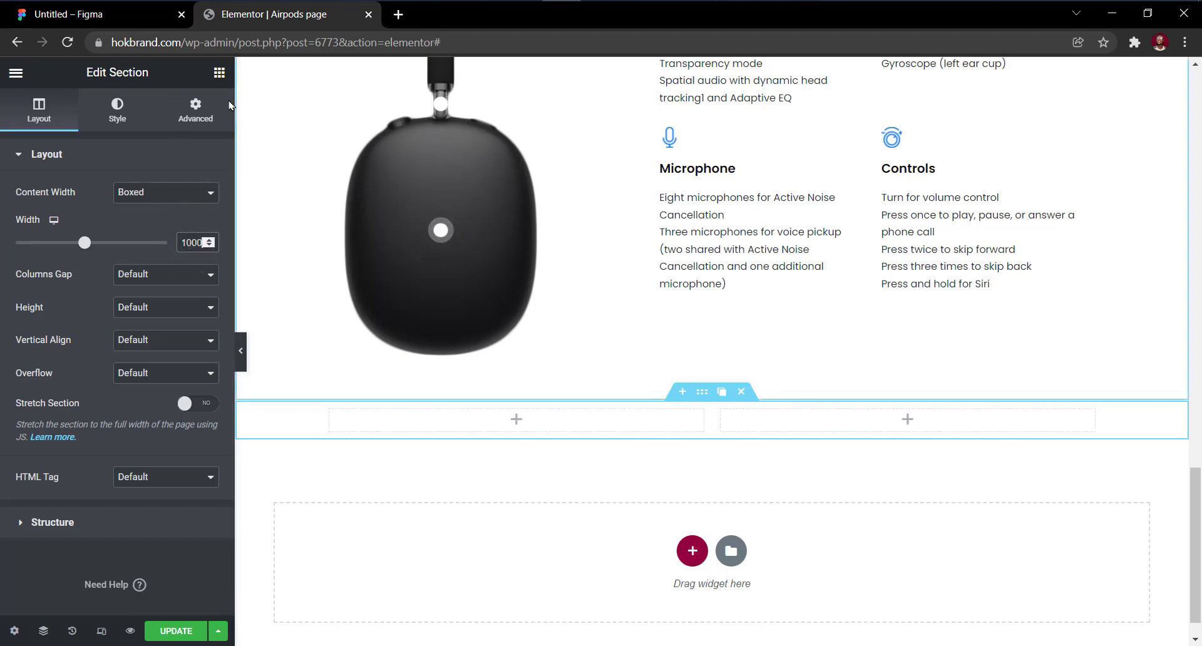
Unlink the new section's margin values and set its top margin to 100 px.
left_click(206, 117)
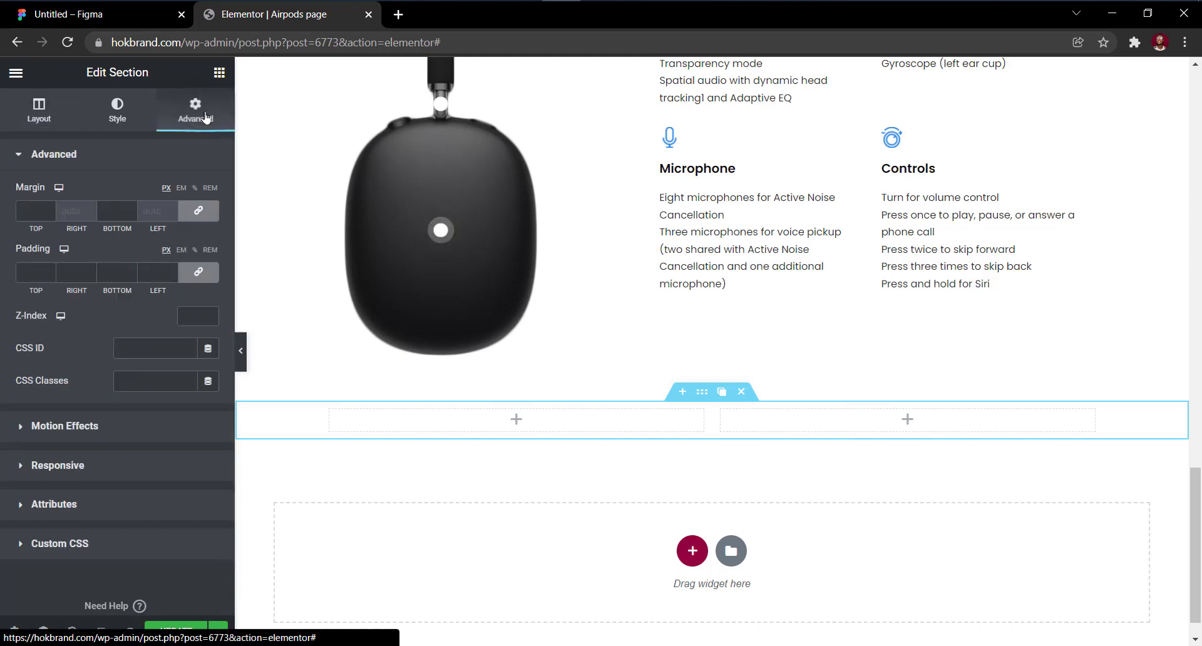
left_click(199, 211)
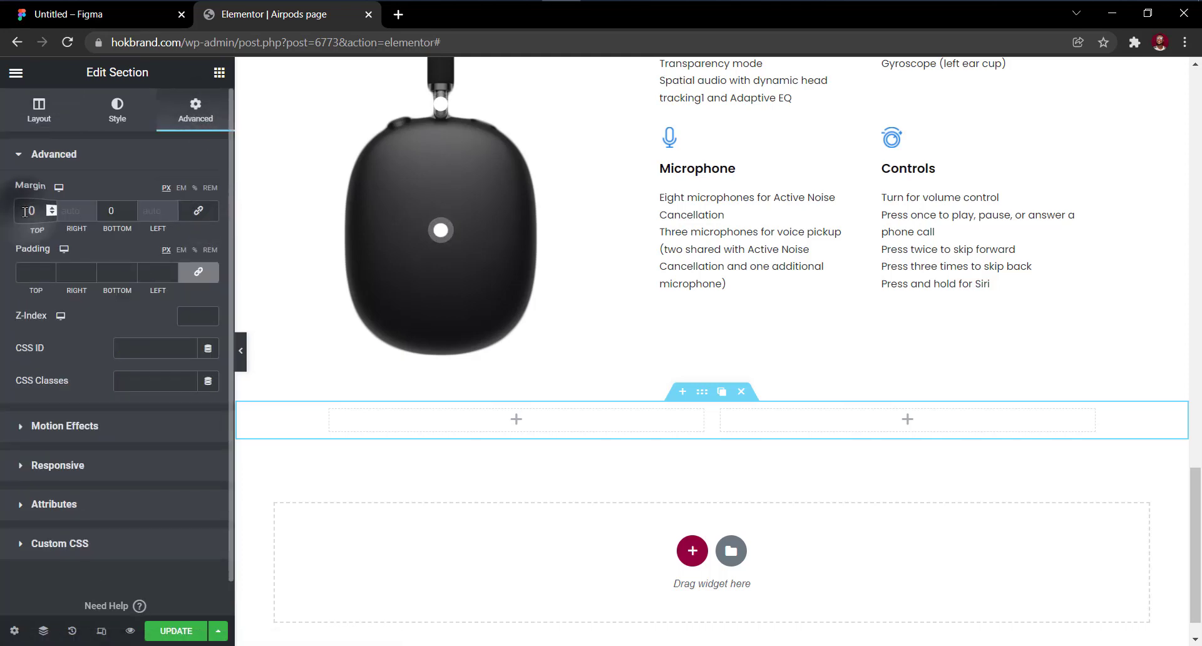
left_click(25, 211)
type("10")
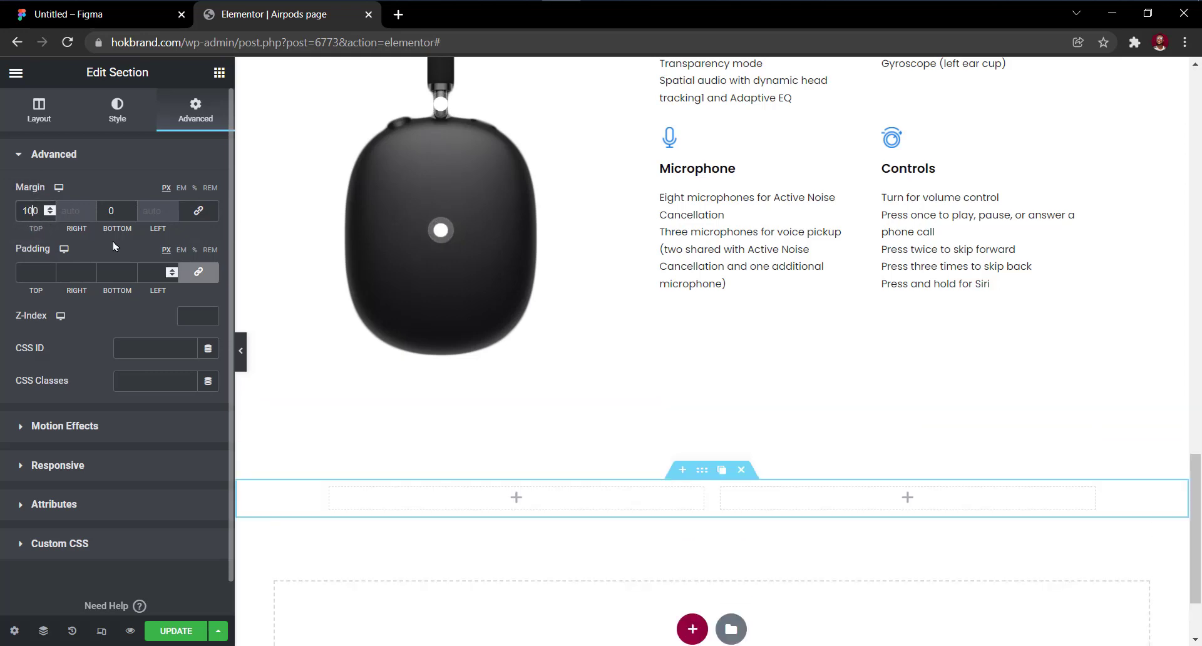
Unlink the new section's padding values and set 1000 px at the top and 50 px at the bottom.
left_click(199, 273)
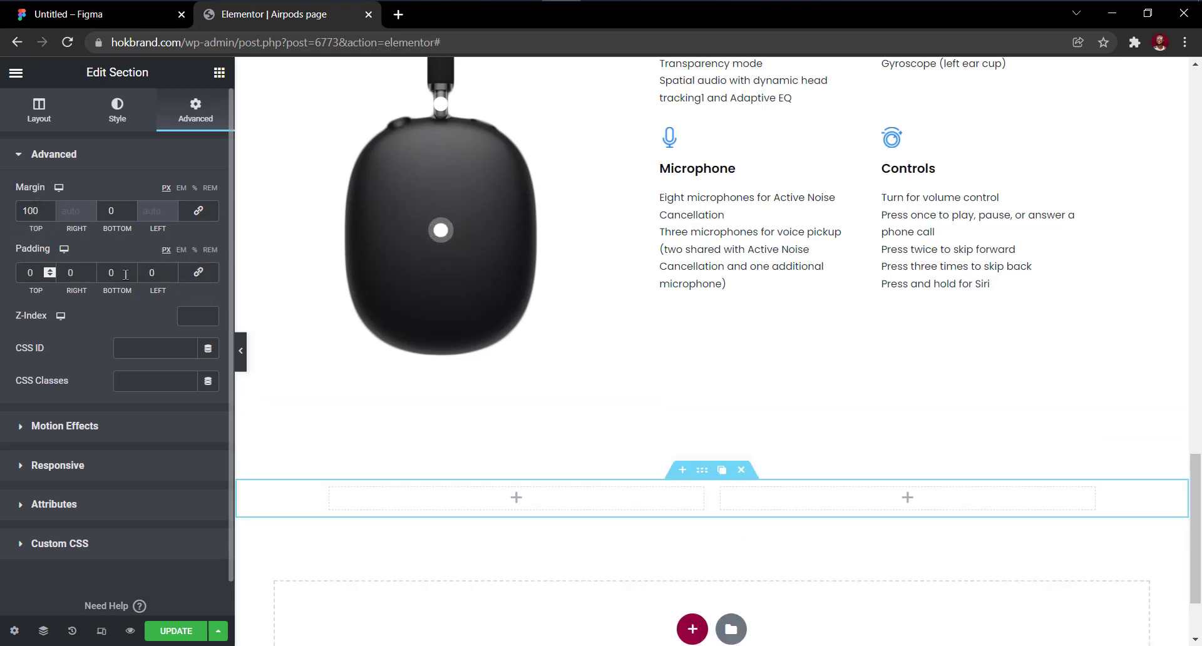
left_click(27, 277)
type("1000")
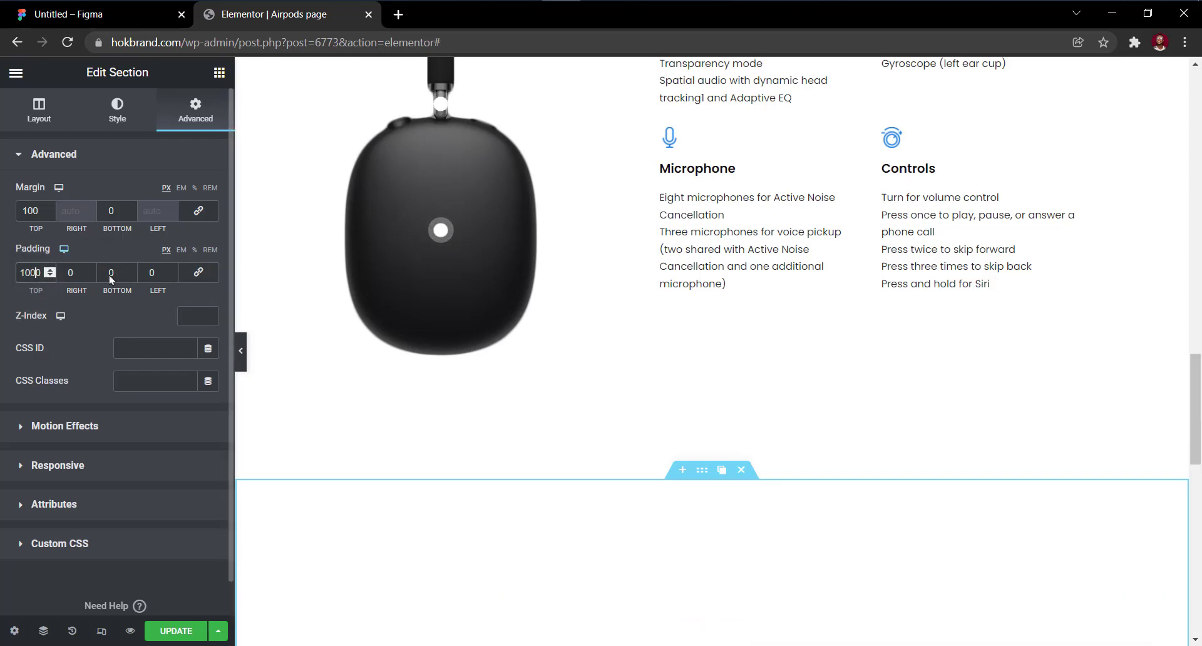
left_click(110, 273)
type("5")
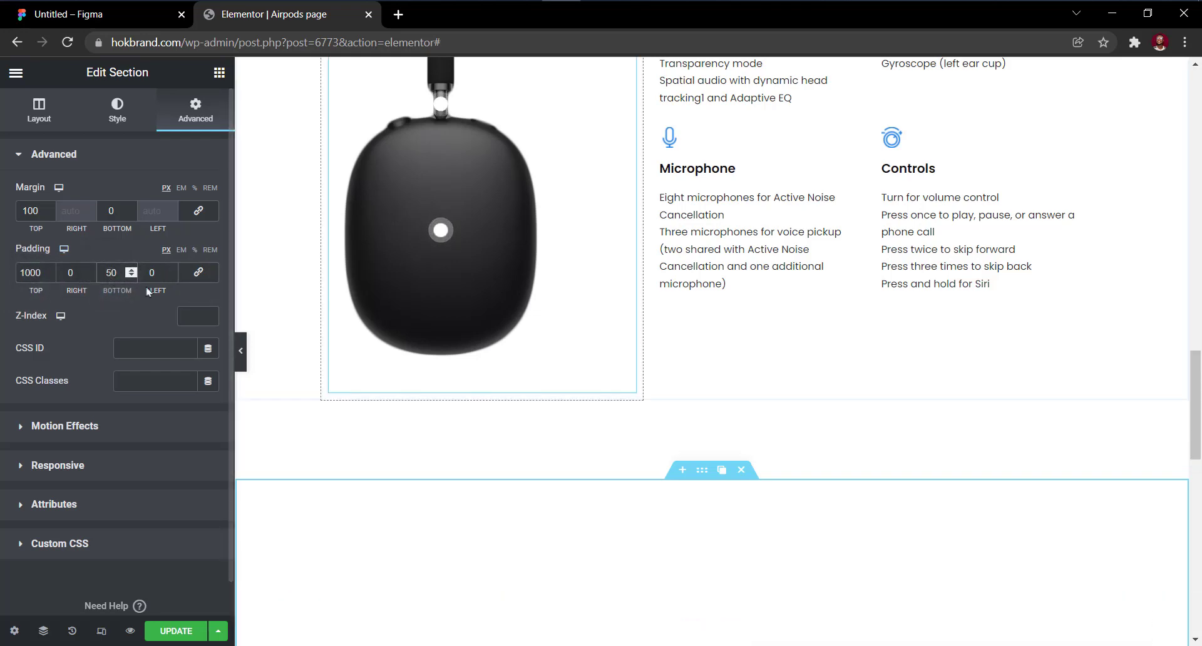
scroll(781, 492, "down", 4)
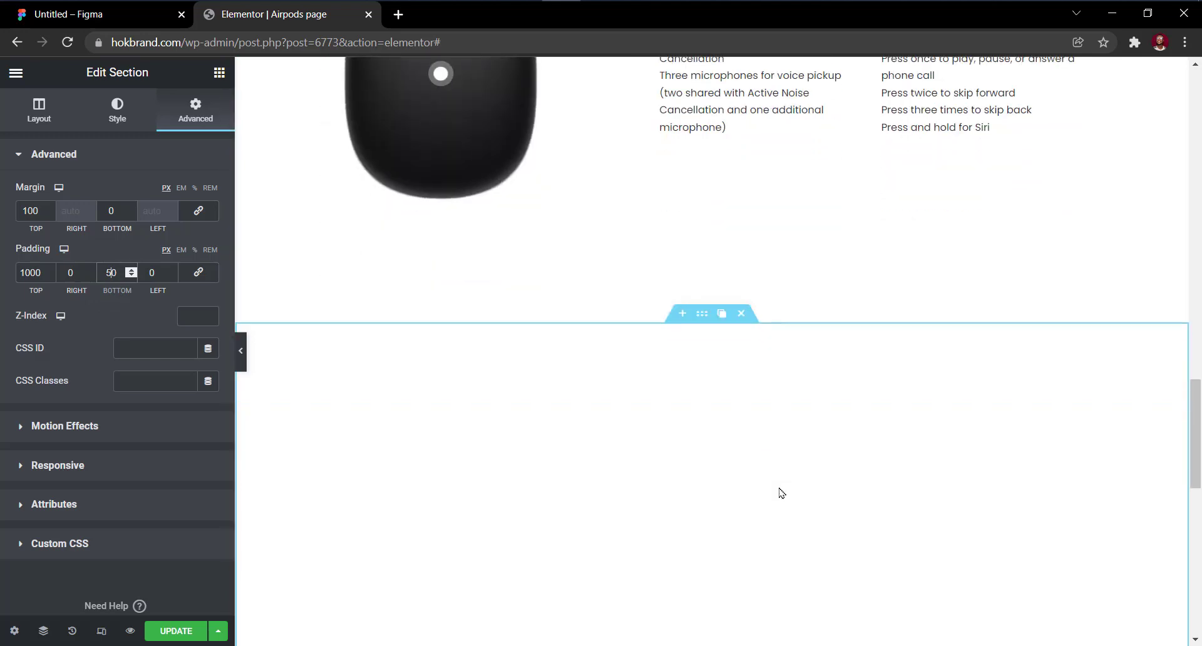
Give the new two-column section a classic background in color #0F0F10.
left_click(127, 112)
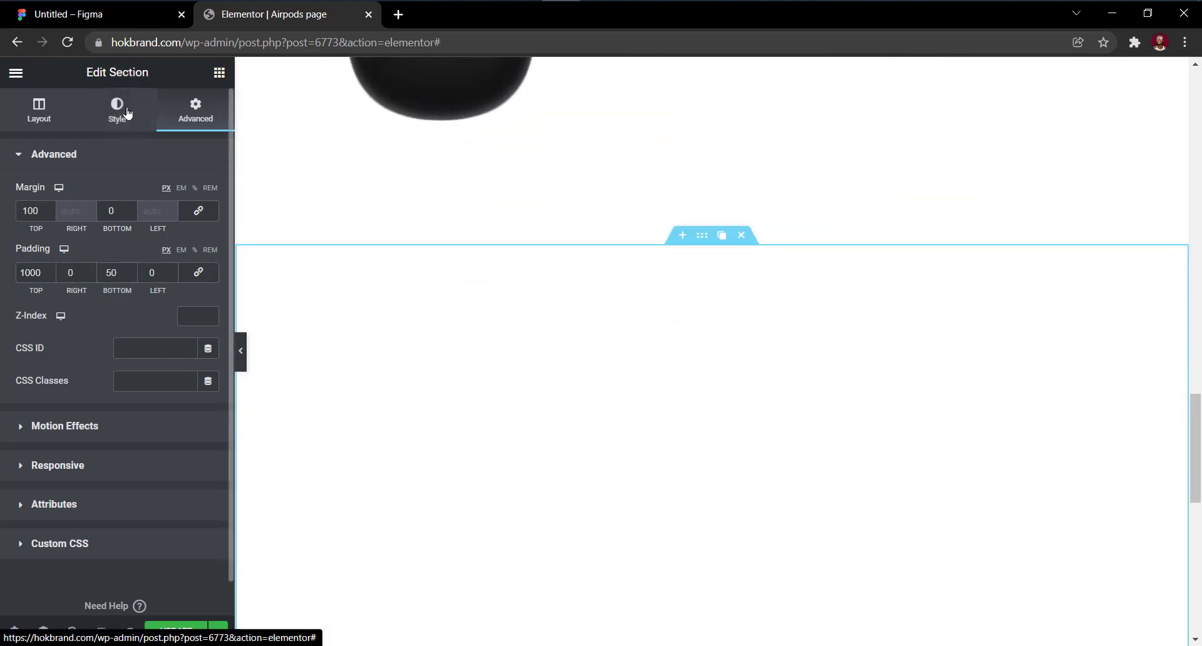
left_click(128, 113)
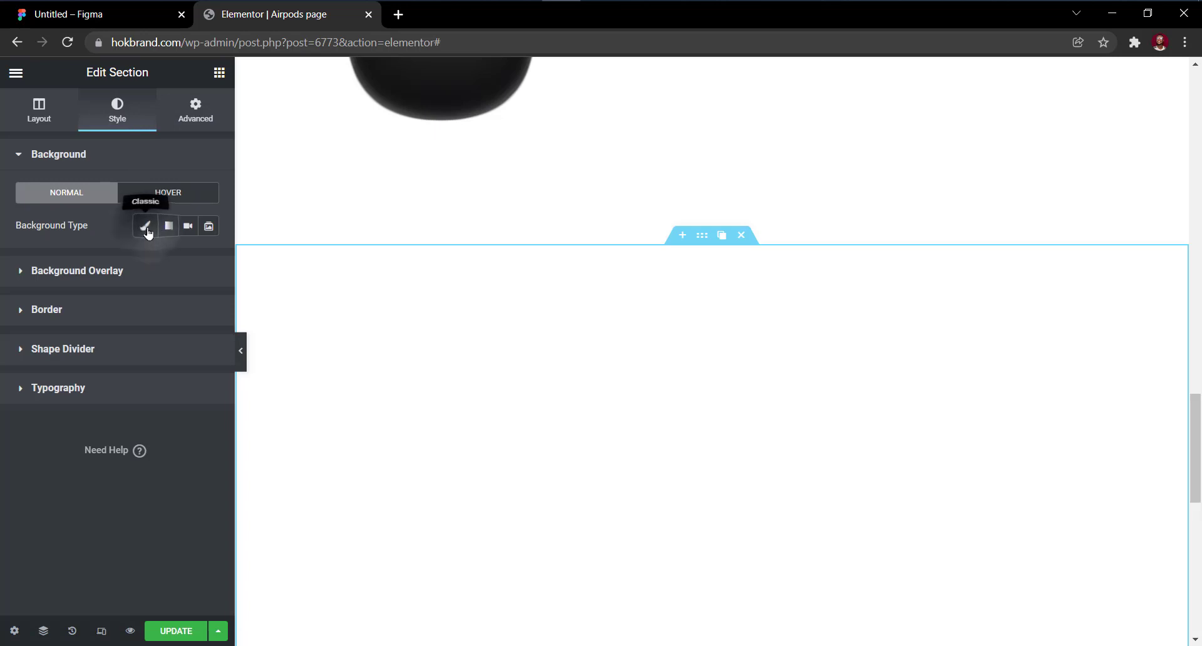
left_click(147, 230)
left_click(208, 258)
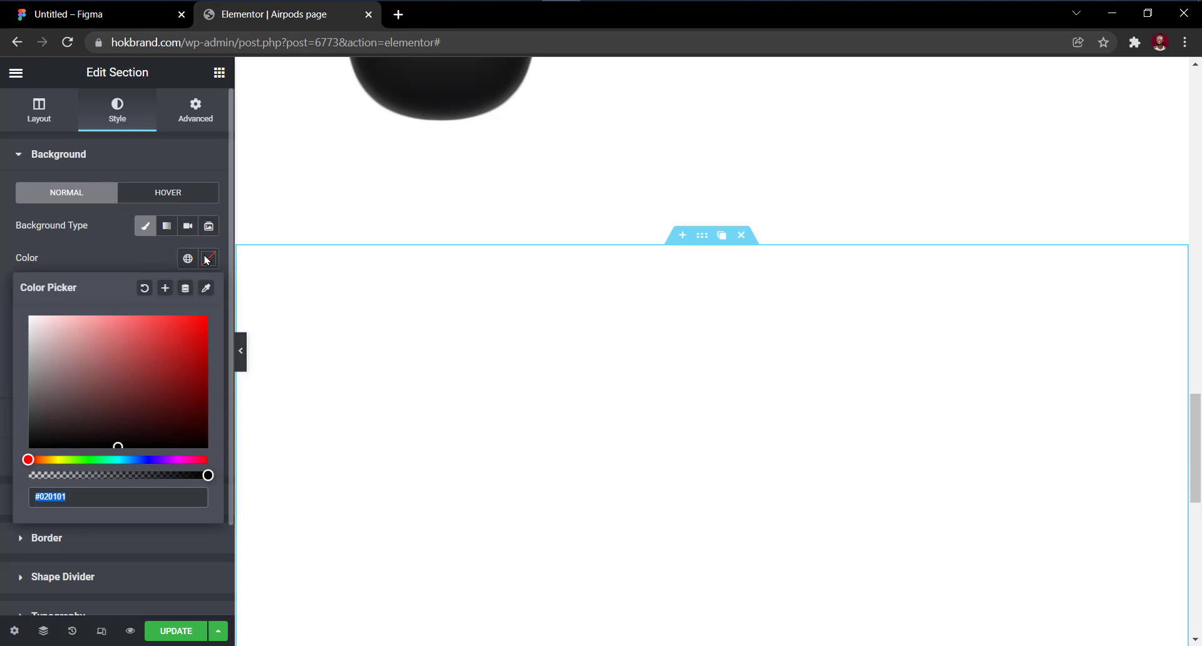
type("0f0")
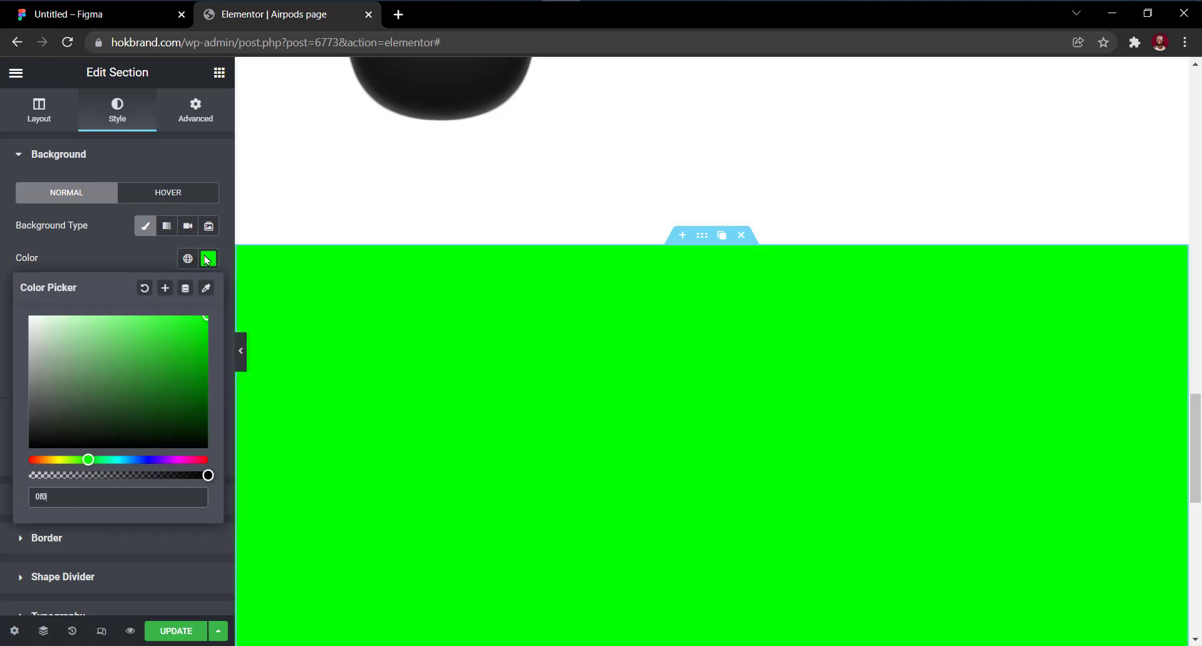
type("f10")
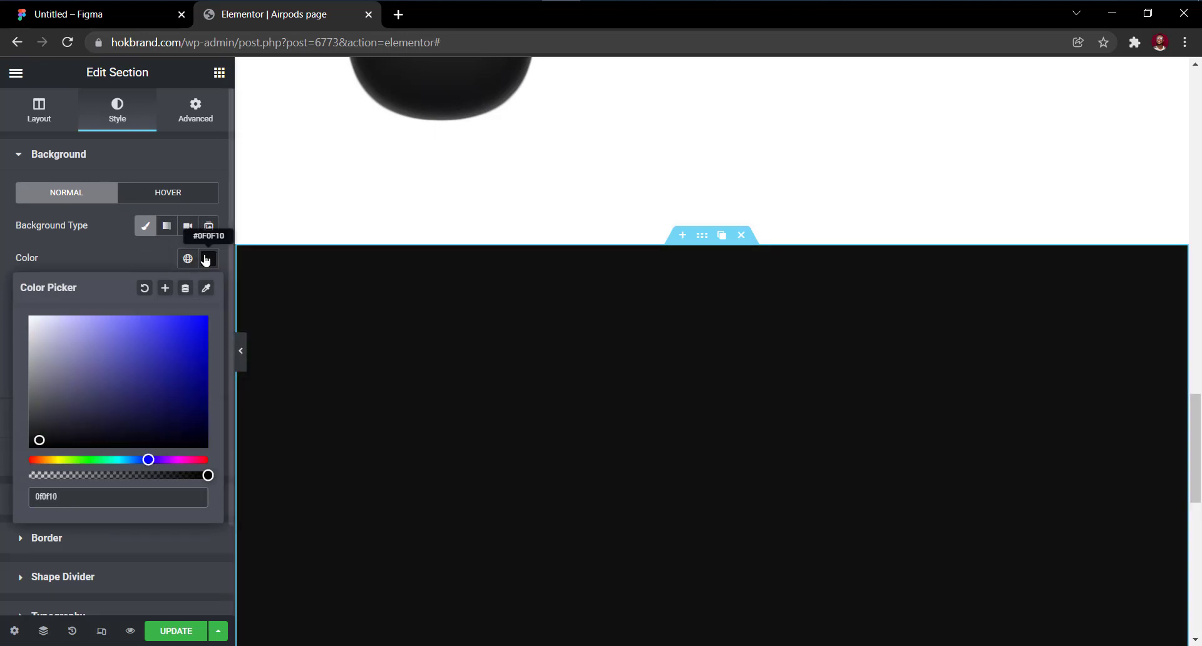
scroll(781, 431, "down", 2)
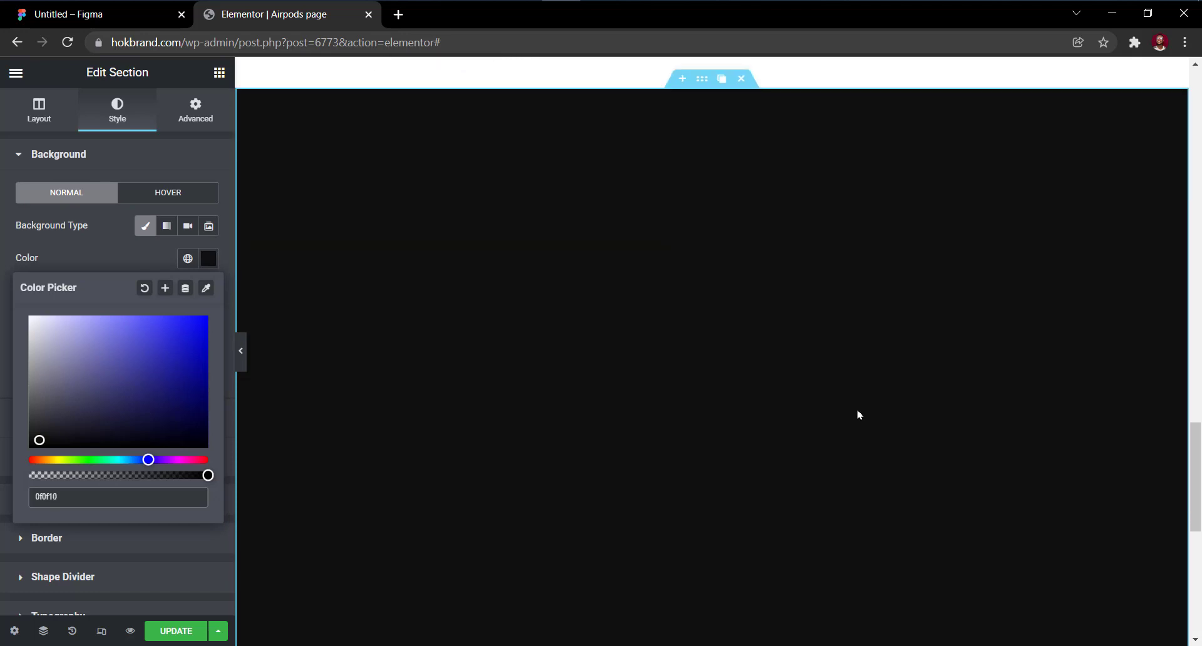
scroll(858, 415, "down", 1)
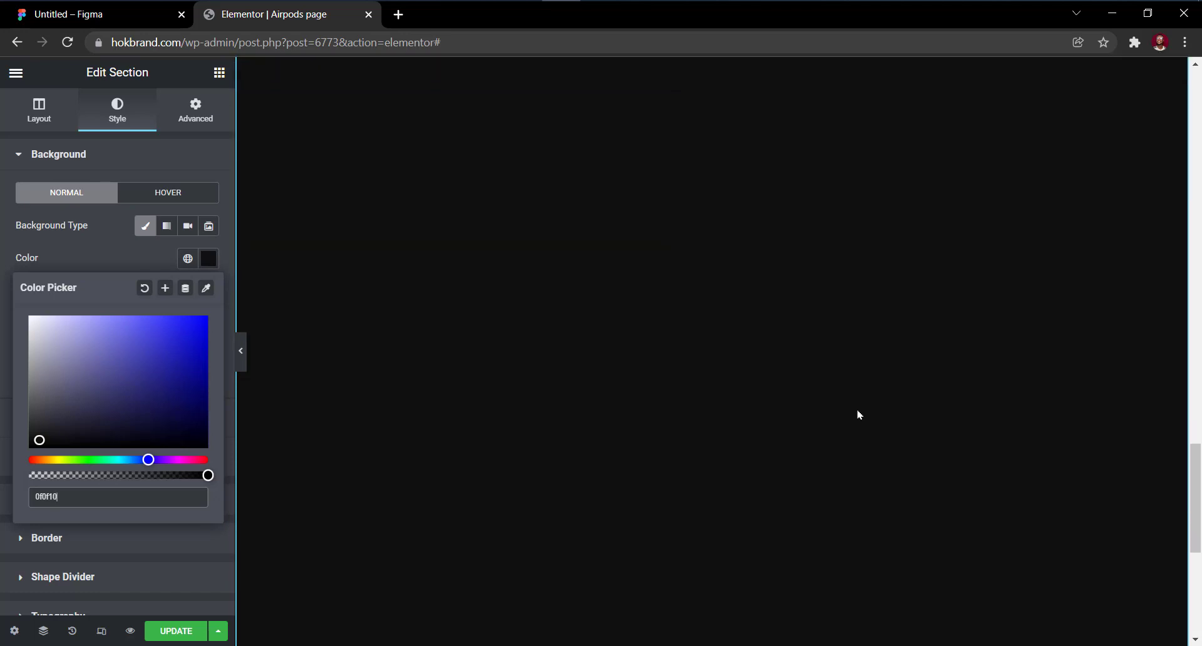
scroll(858, 415, "up", 4)
scroll(858, 415, "down", 4)
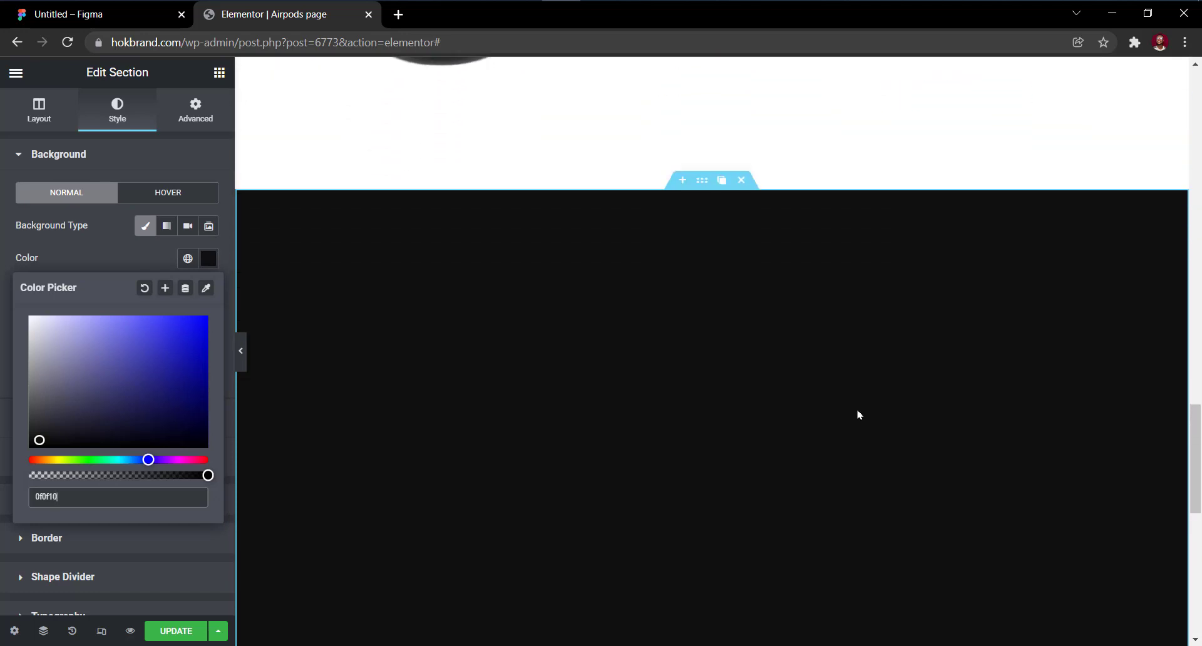
scroll(858, 415, "up", 2)
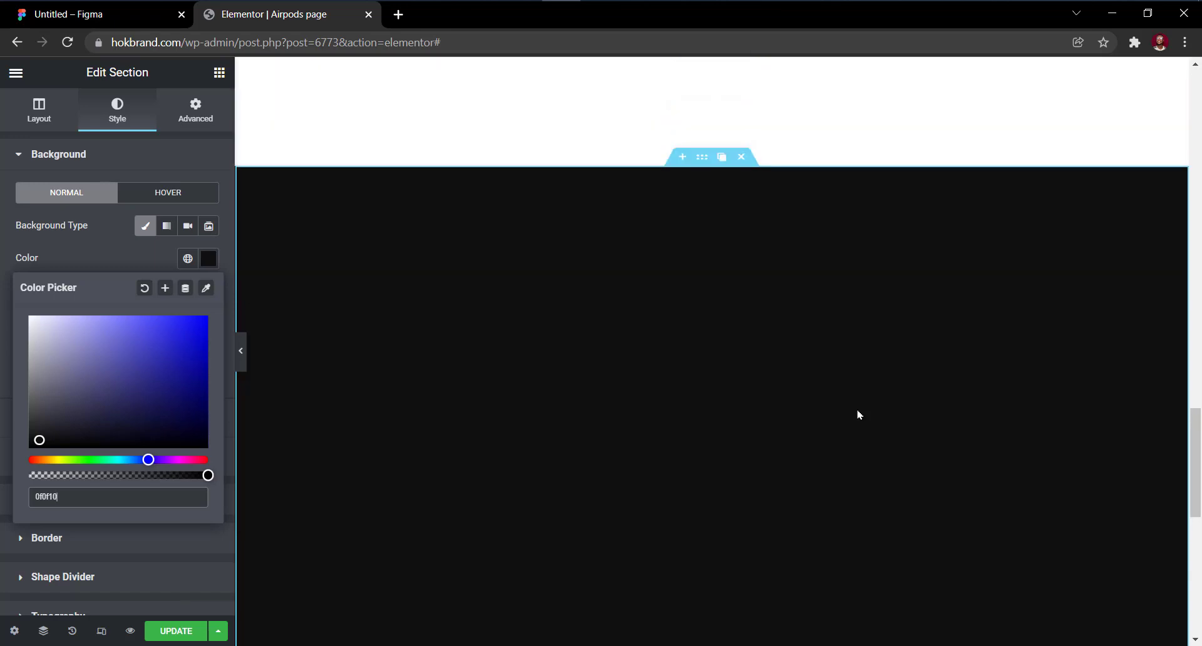
scroll(859, 414, "down", 2)
scroll(858, 414, "up", 2)
left_click(208, 258)
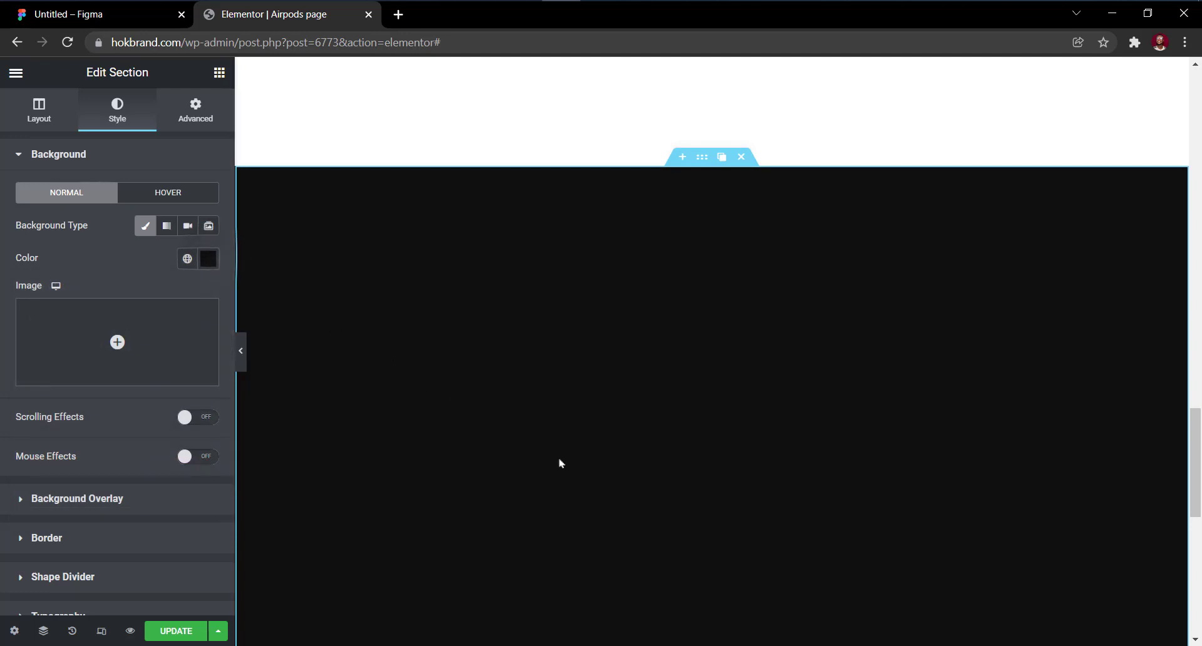
Set the dark section's top padding to 100 px.
scroll(573, 471, "down", 6)
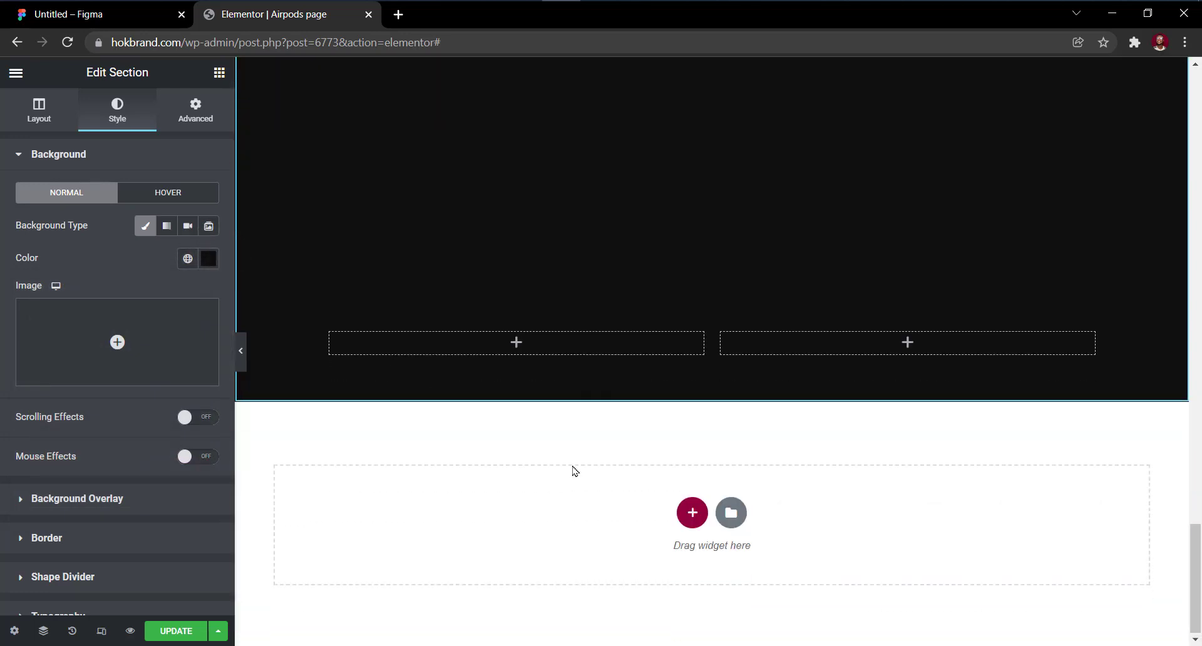
scroll(572, 464, "up", 3)
scroll(546, 343, "up", 5)
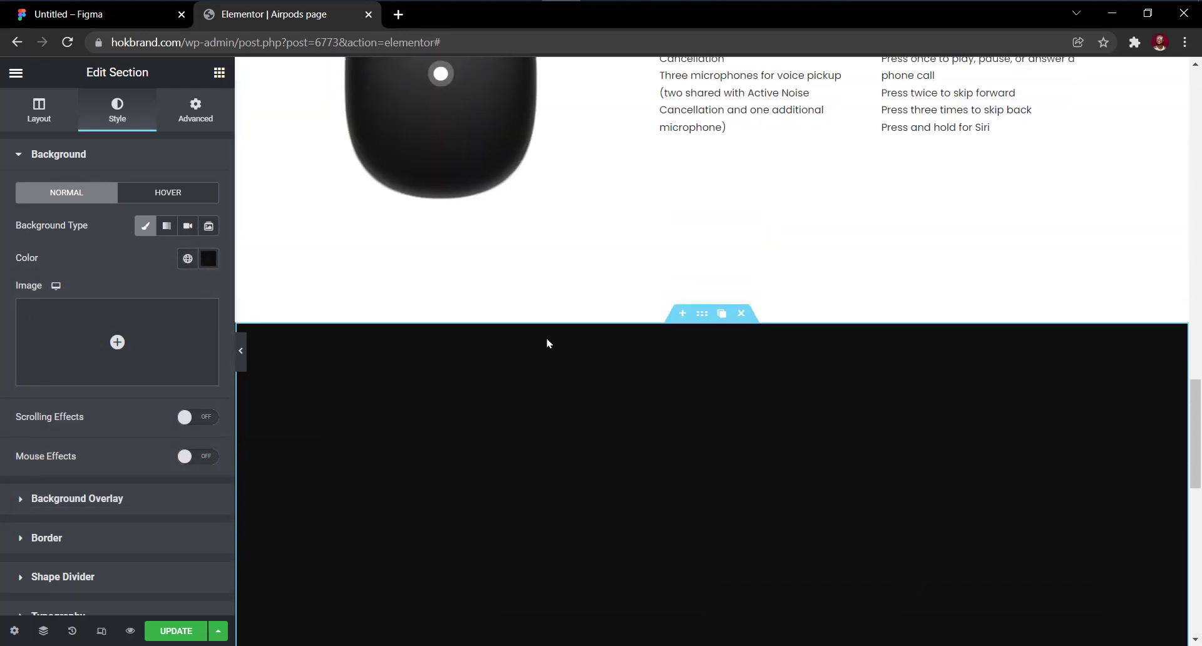
scroll(547, 343, "down", 1)
left_click(702, 236)
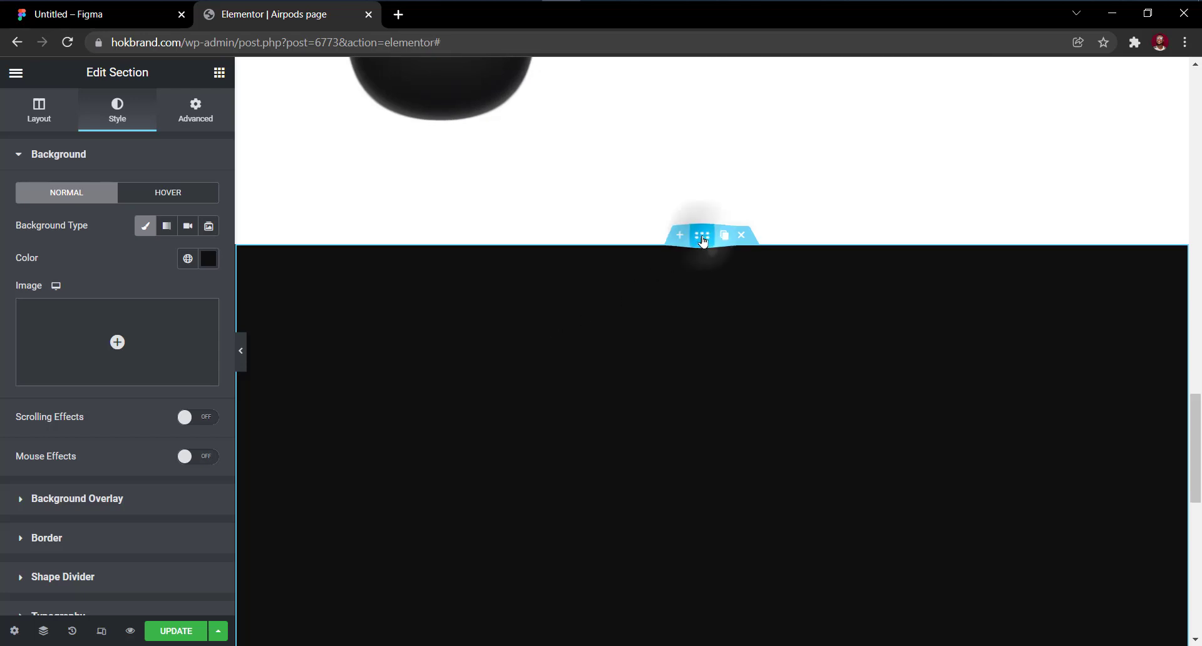
left_click(194, 119)
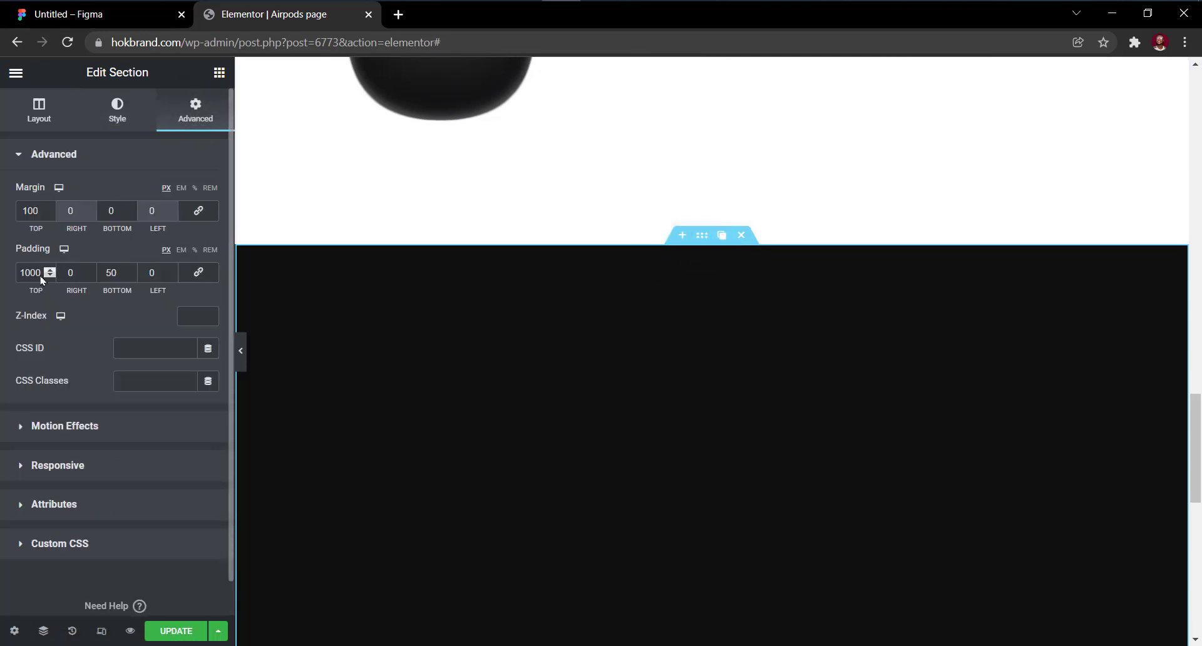
left_click(40, 276)
key("BackSpace")
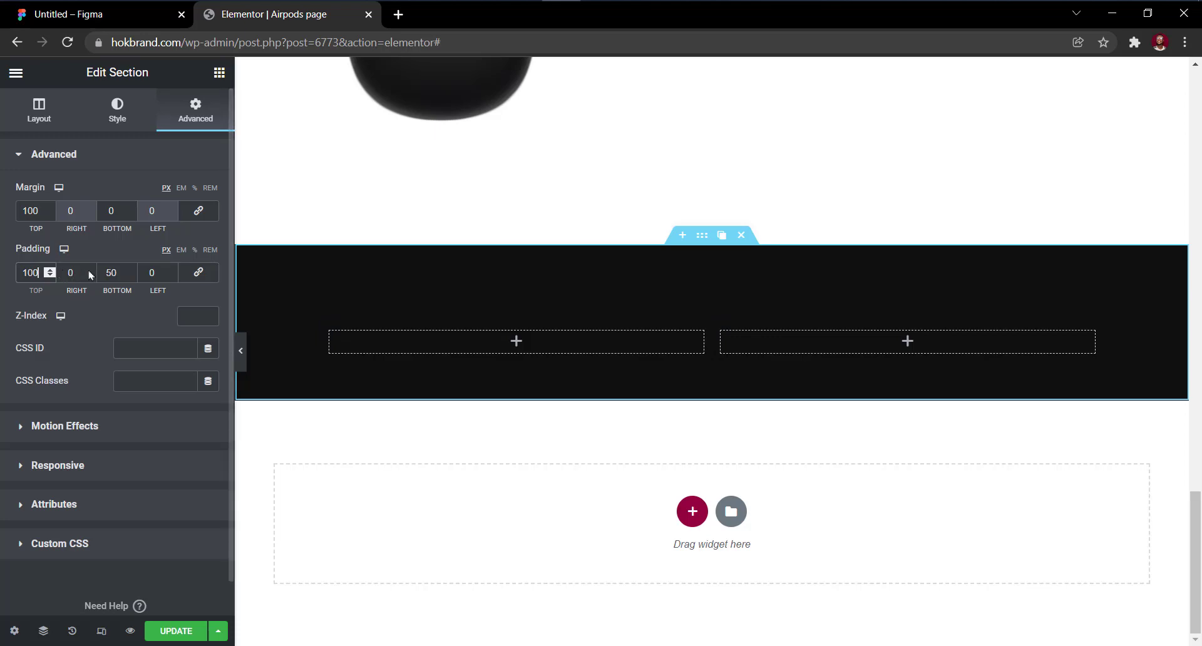
Copy the large AirPods Max heading from the hero and paste it into the dark section's first column.
scroll(392, 270, "up", 20)
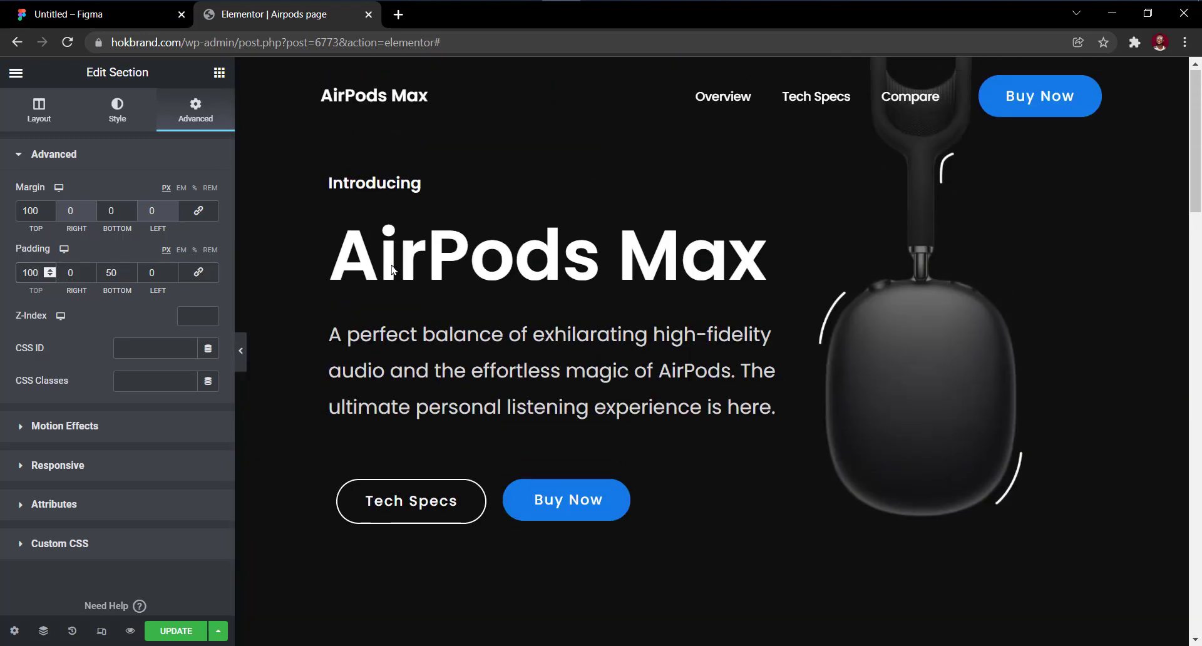
right_click(444, 269)
left_click(500, 337)
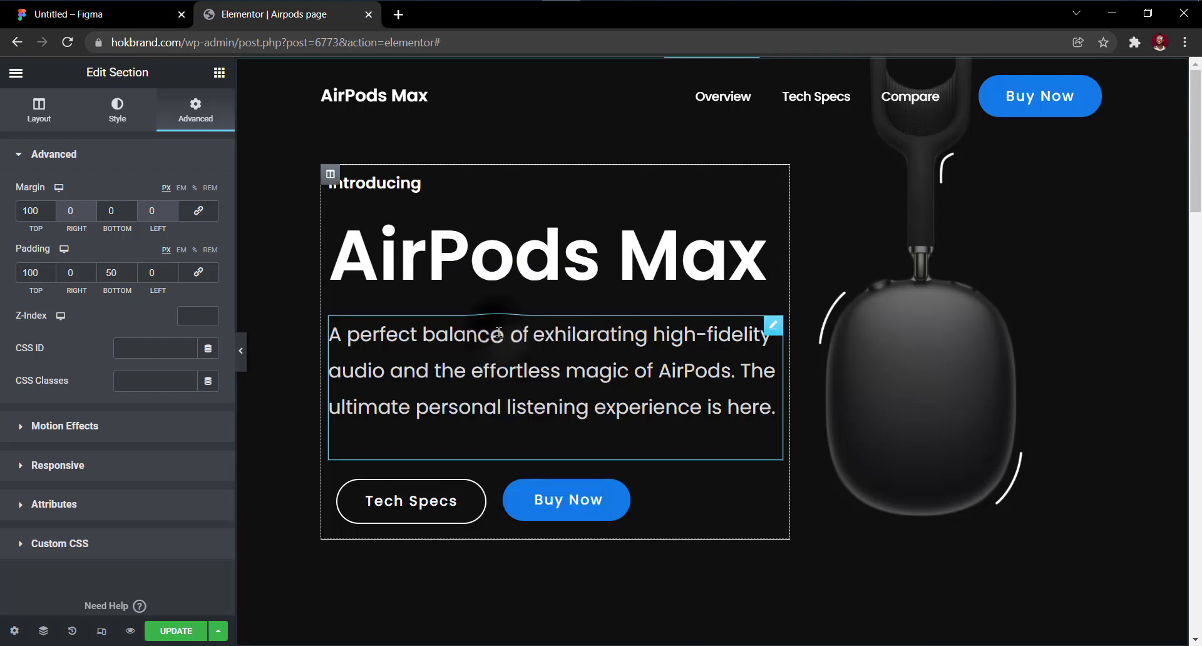
scroll(500, 338, "down", 15)
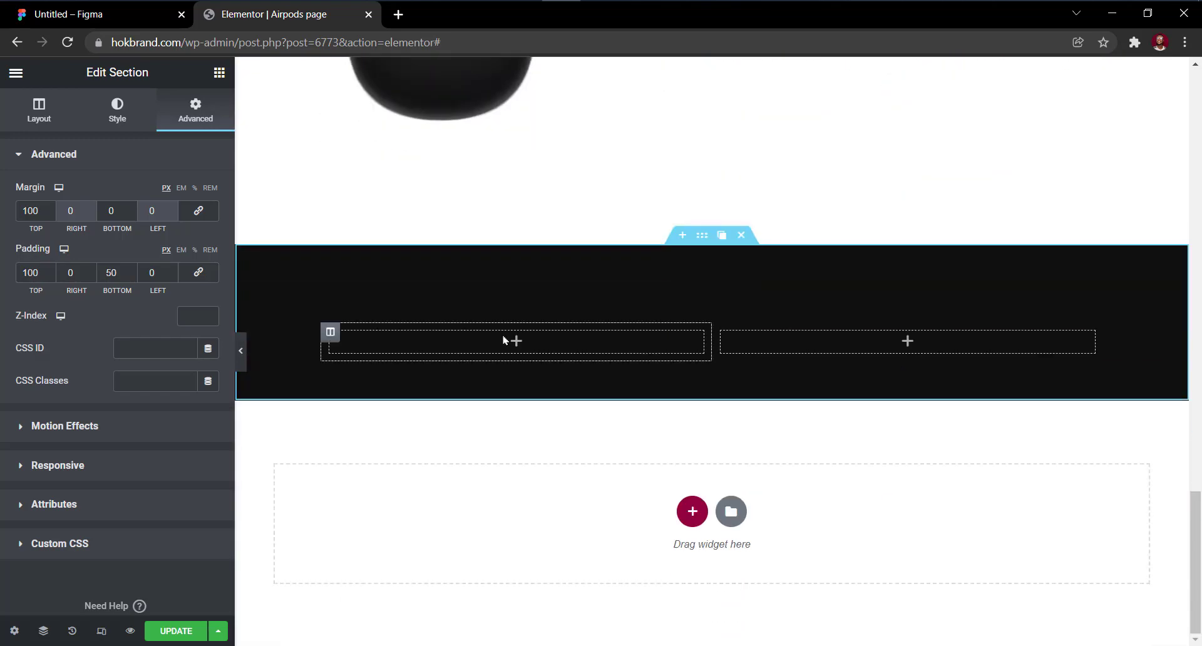
right_click(503, 340)
left_click(543, 455)
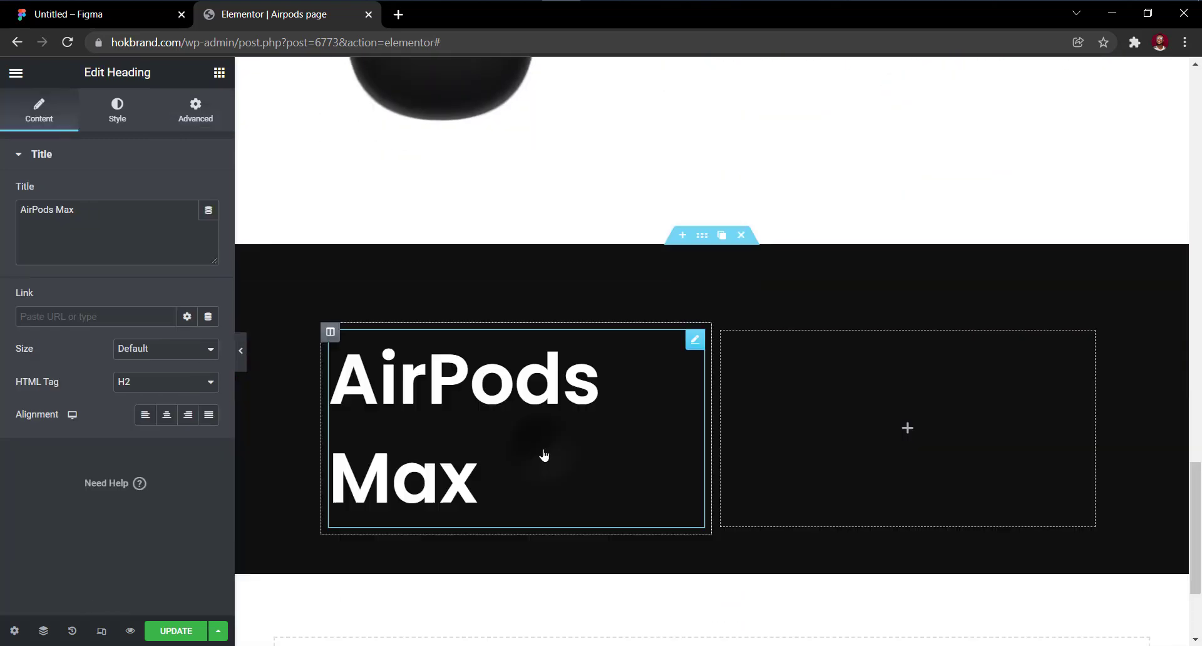
scroll(544, 451, "down", 1)
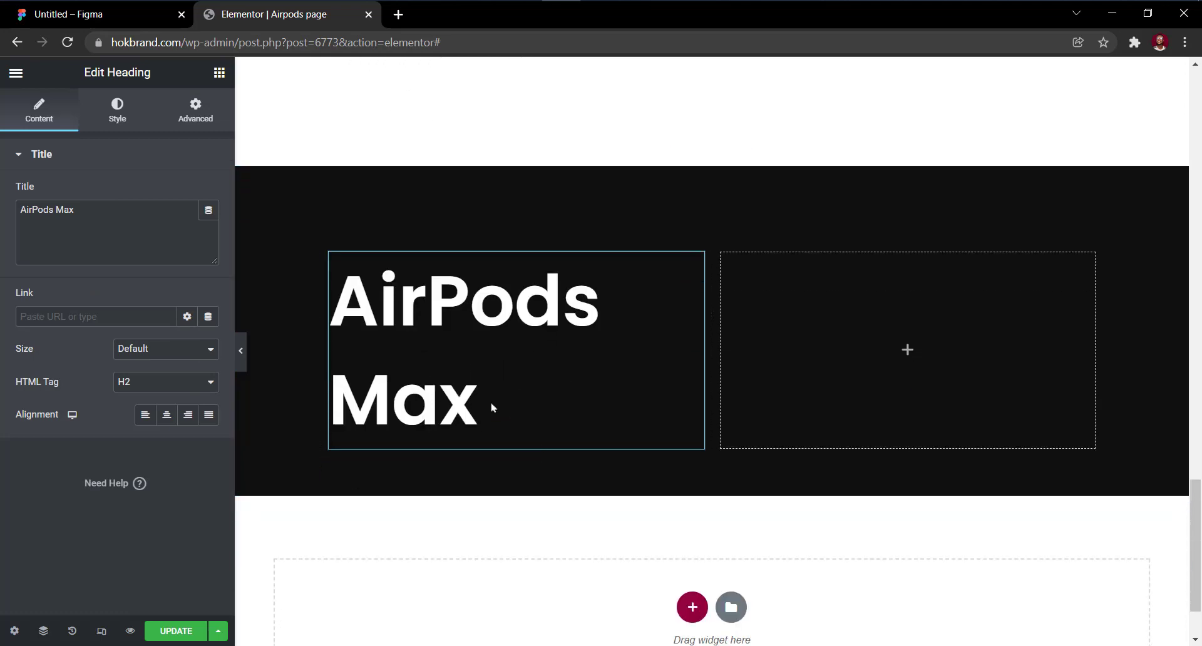
Copy the AirPods Max Case By Apple text from Figma and use it as the pasted heading's title in Elementor.
left_click(32, 14)
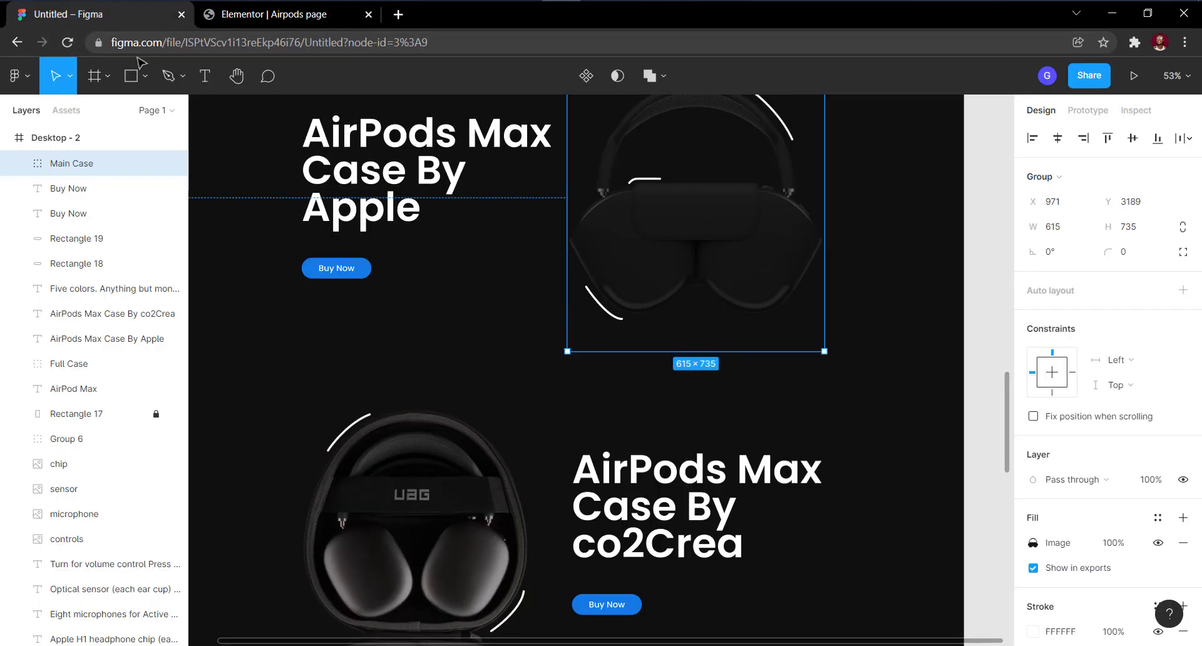
double_click(367, 193)
double_click(380, 199)
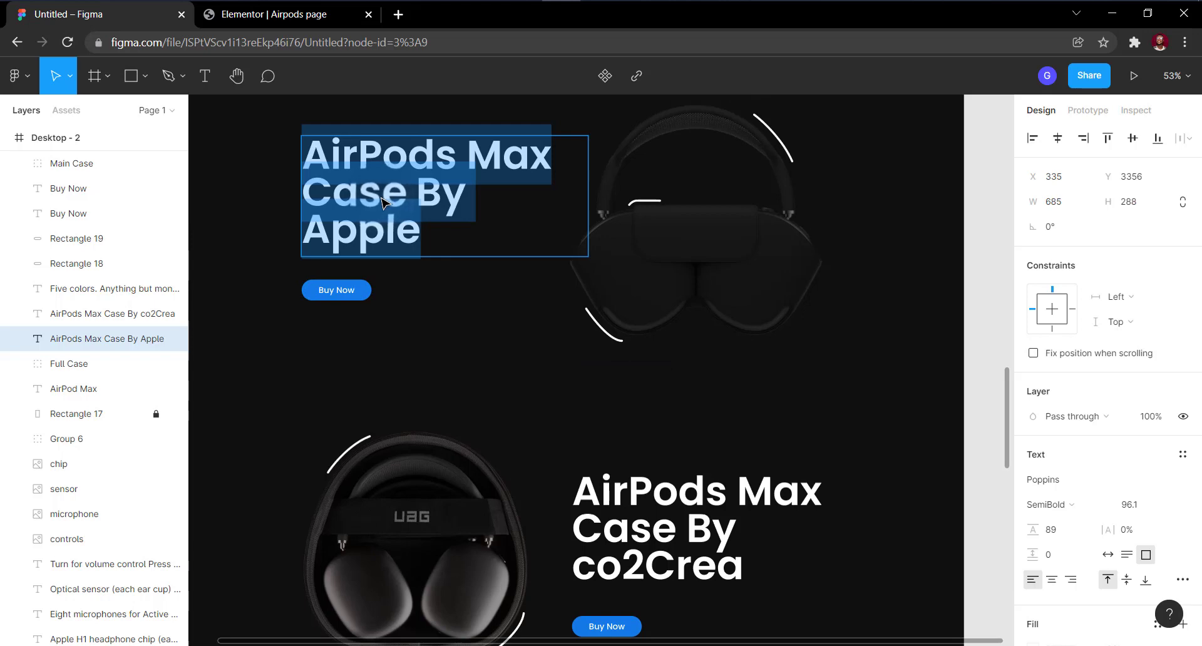
left_click(333, 21)
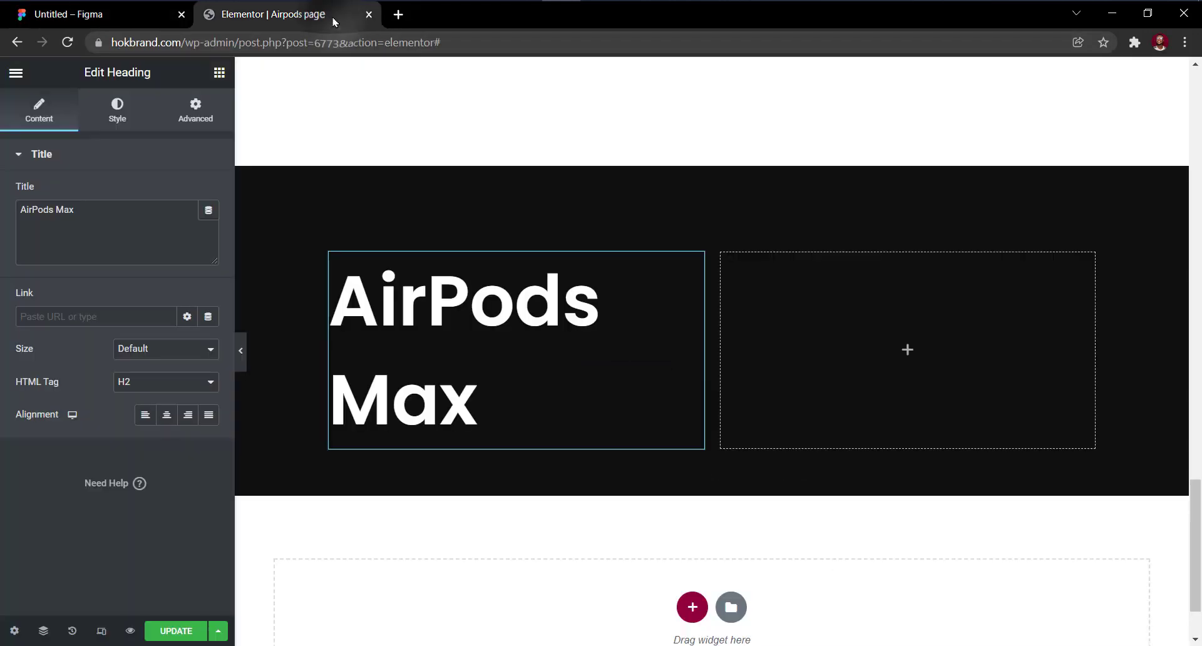
left_click(131, 236)
key("ctrl+v")
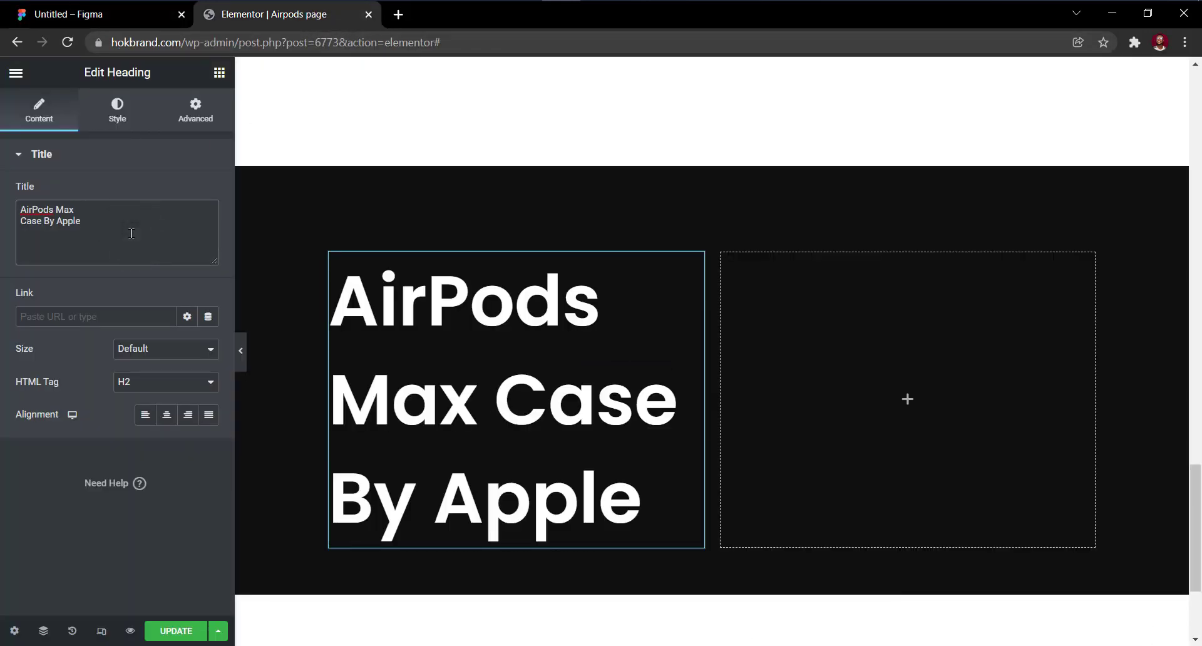
Set the case heading's font size to 77 px and its line height to 0.9 em.
left_click(124, 109)
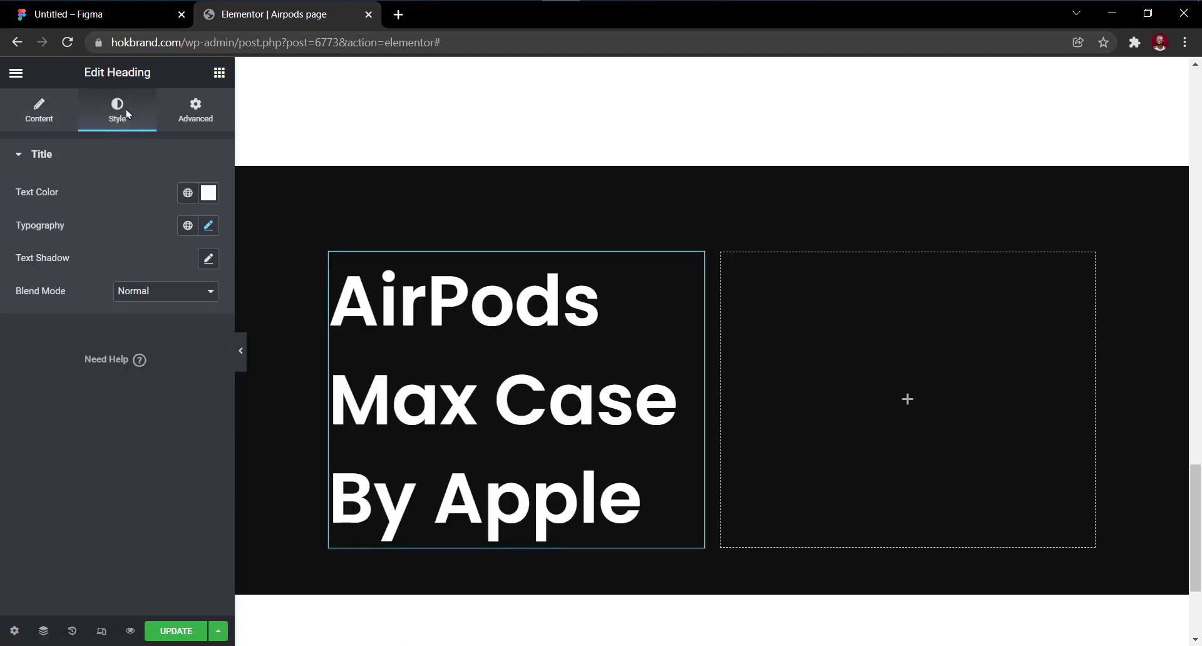
left_click(209, 226)
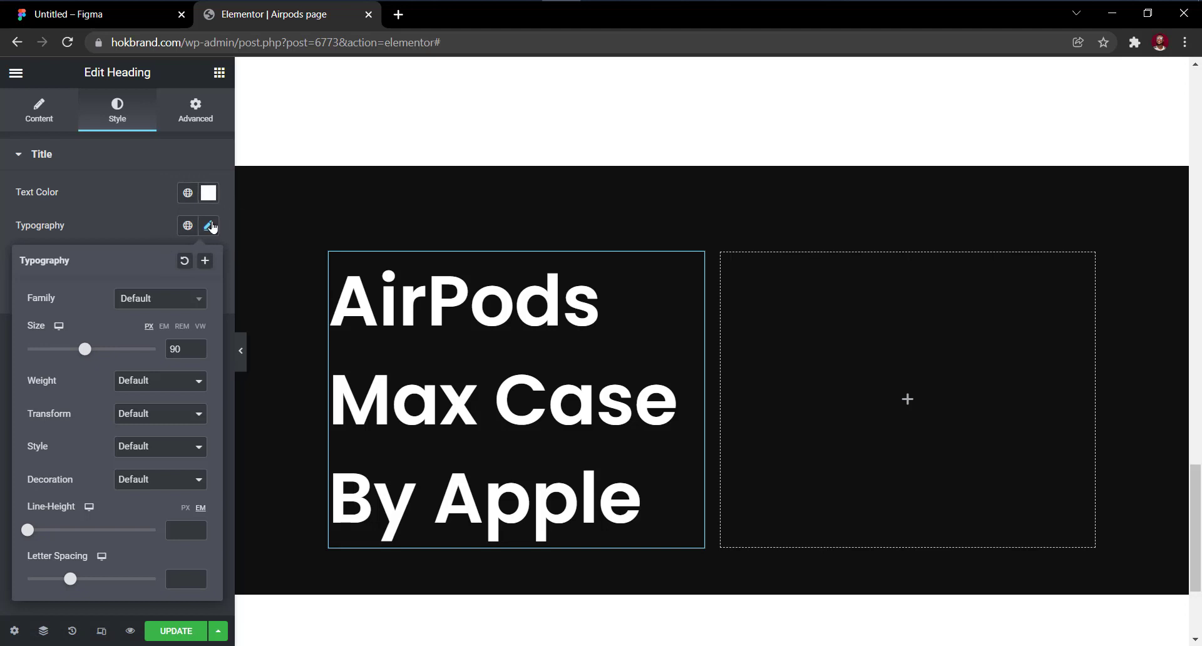
left_click(198, 353)
left_click(198, 352)
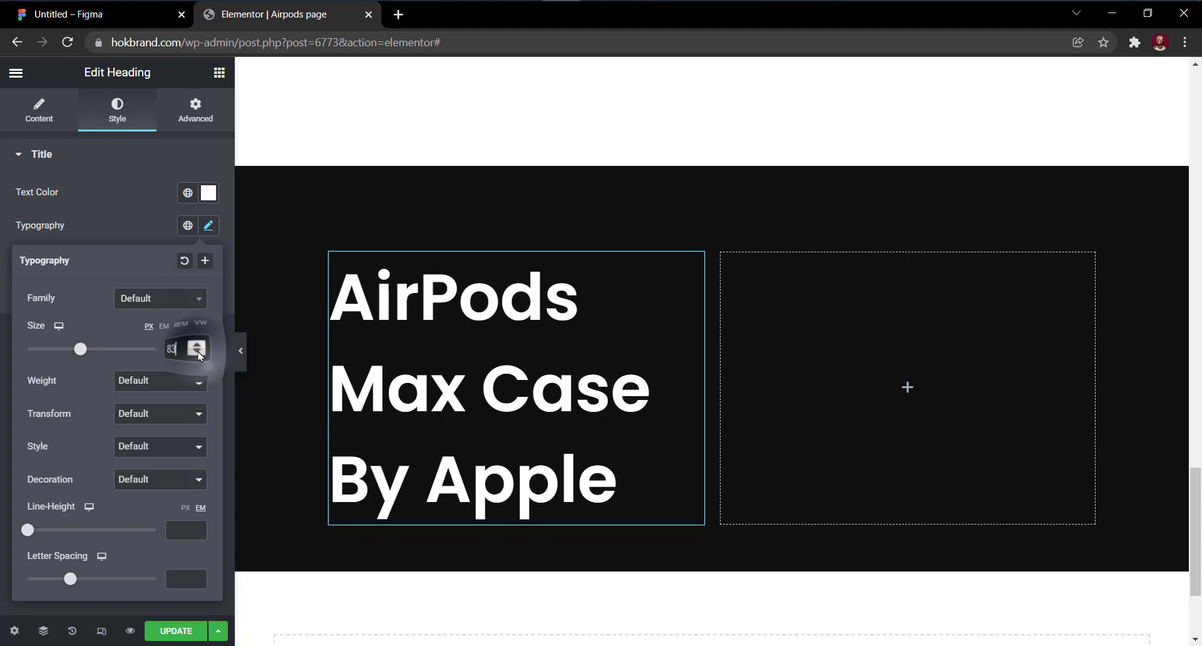
left_click(198, 353)
left_click(198, 353)
left_click(198, 353)
left_click(198, 352)
left_click(198, 352)
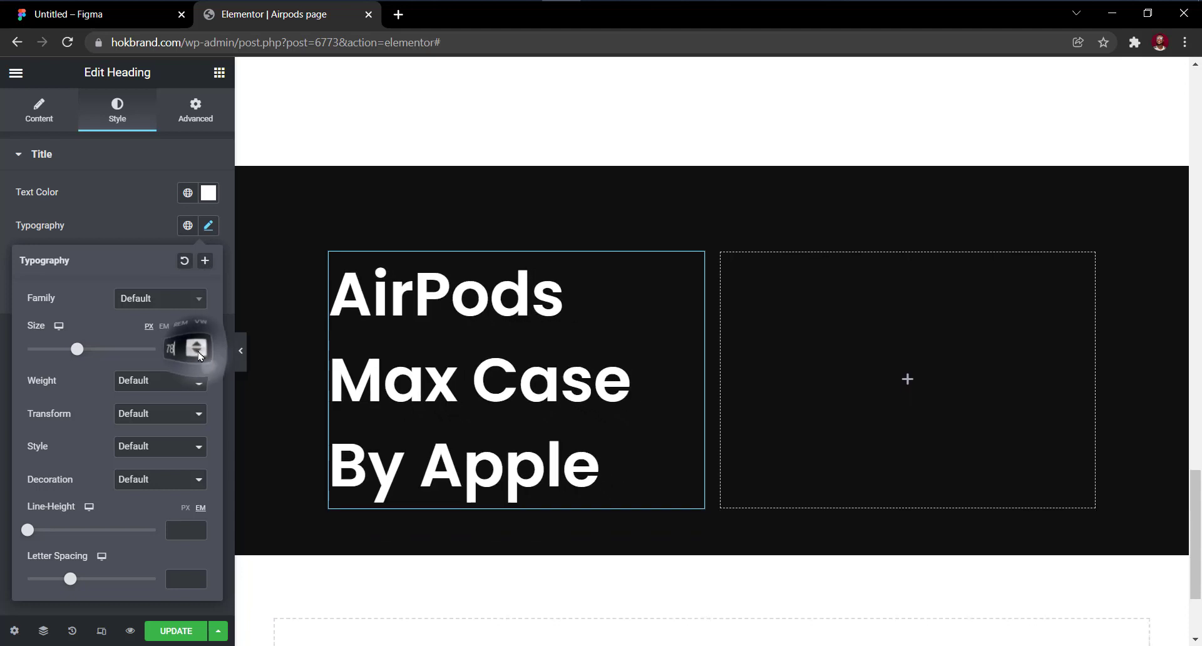
left_click(198, 352)
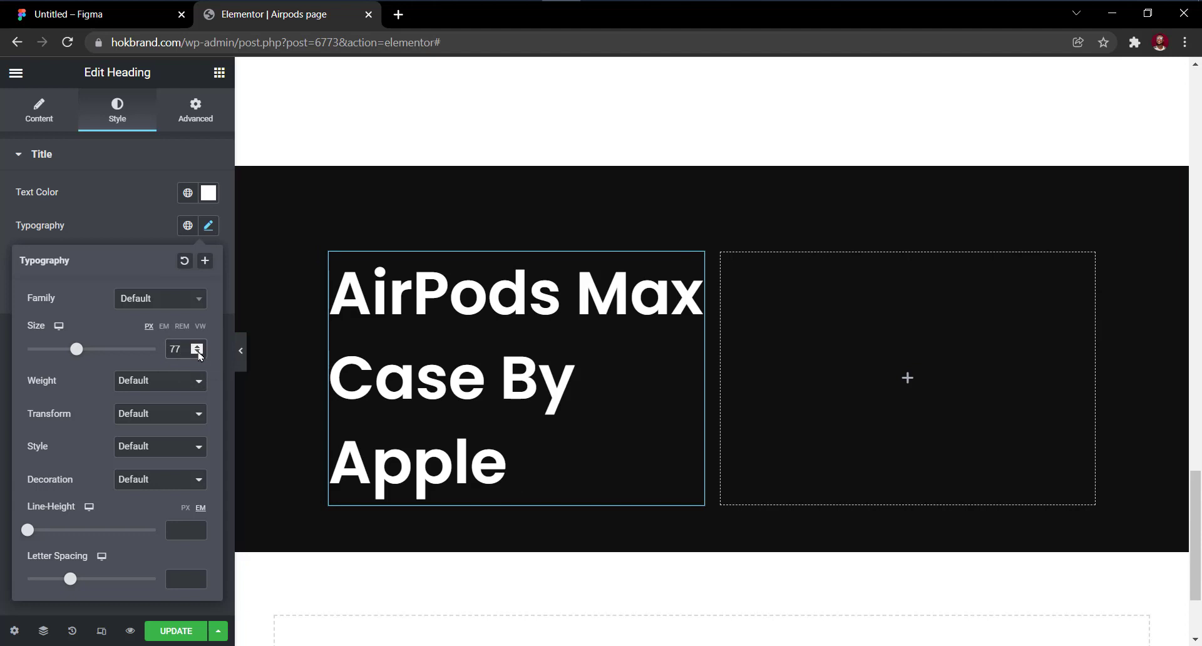
left_click_drag(27, 530, 38, 530)
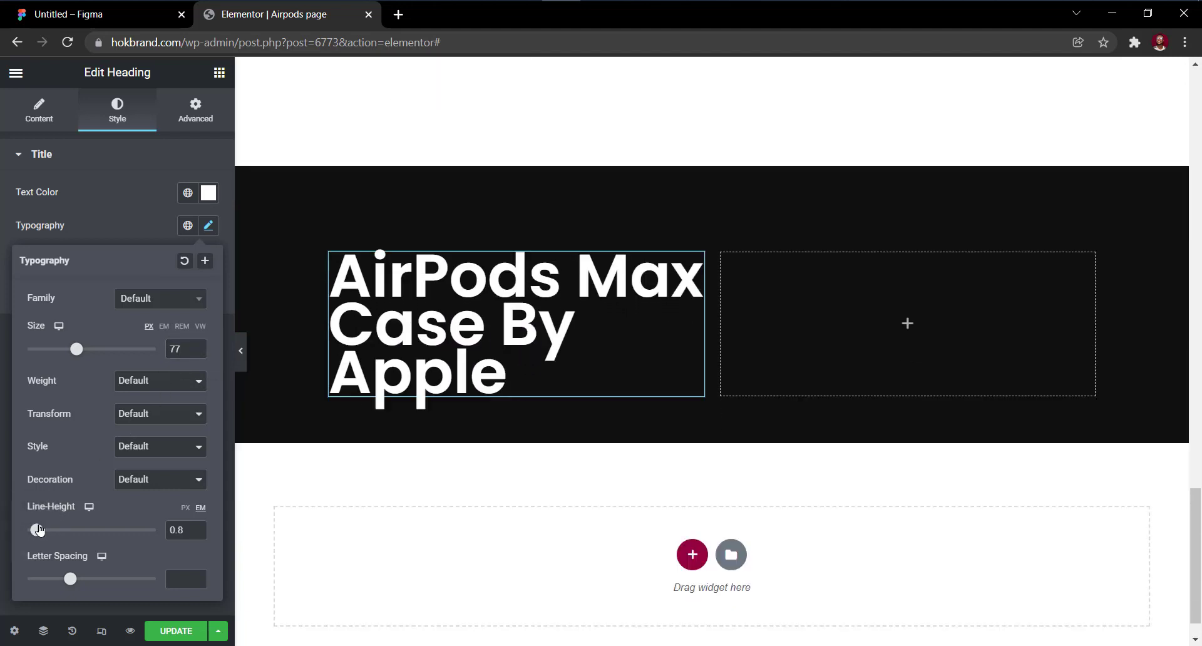
left_click(197, 527)
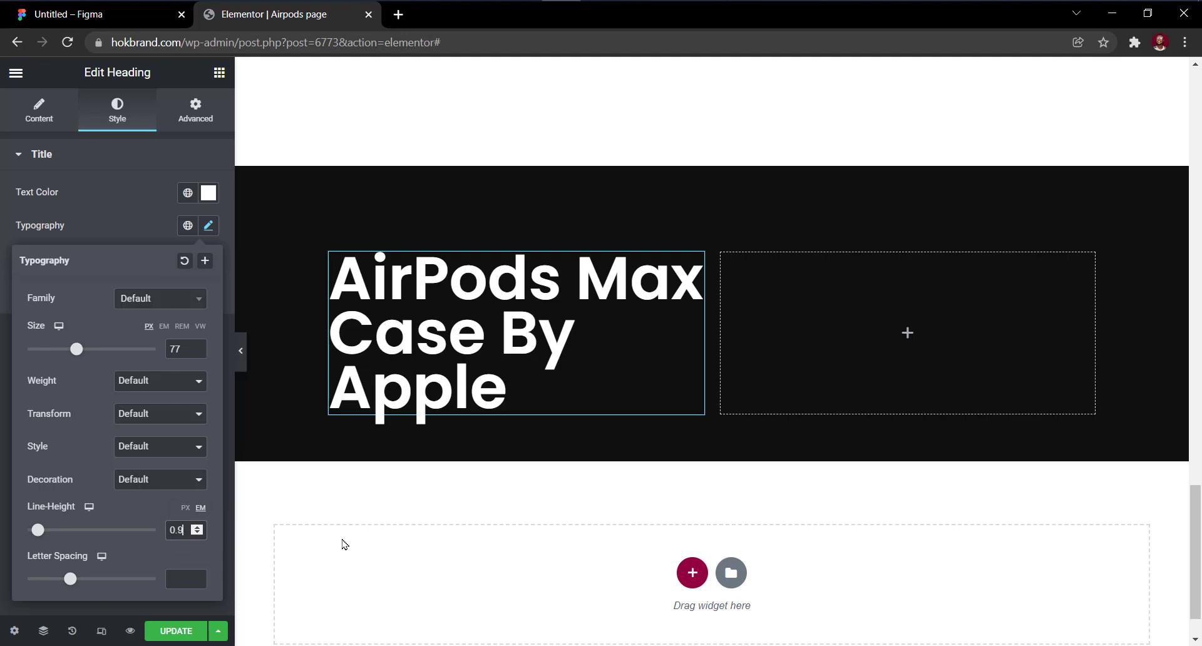
Copy the blue Buy Now button from the hero and paste it below the AirPods Max Case By Apple heading.
scroll(435, 324, "up", 10)
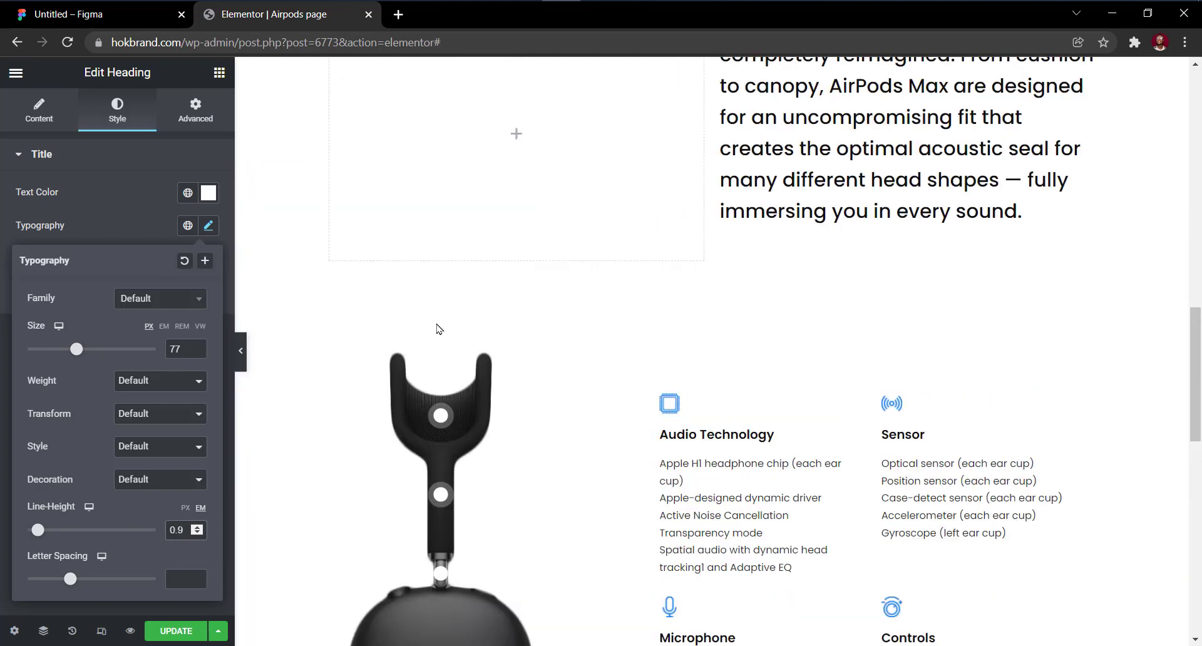
scroll(437, 328, "up", 10)
right_click(550, 473)
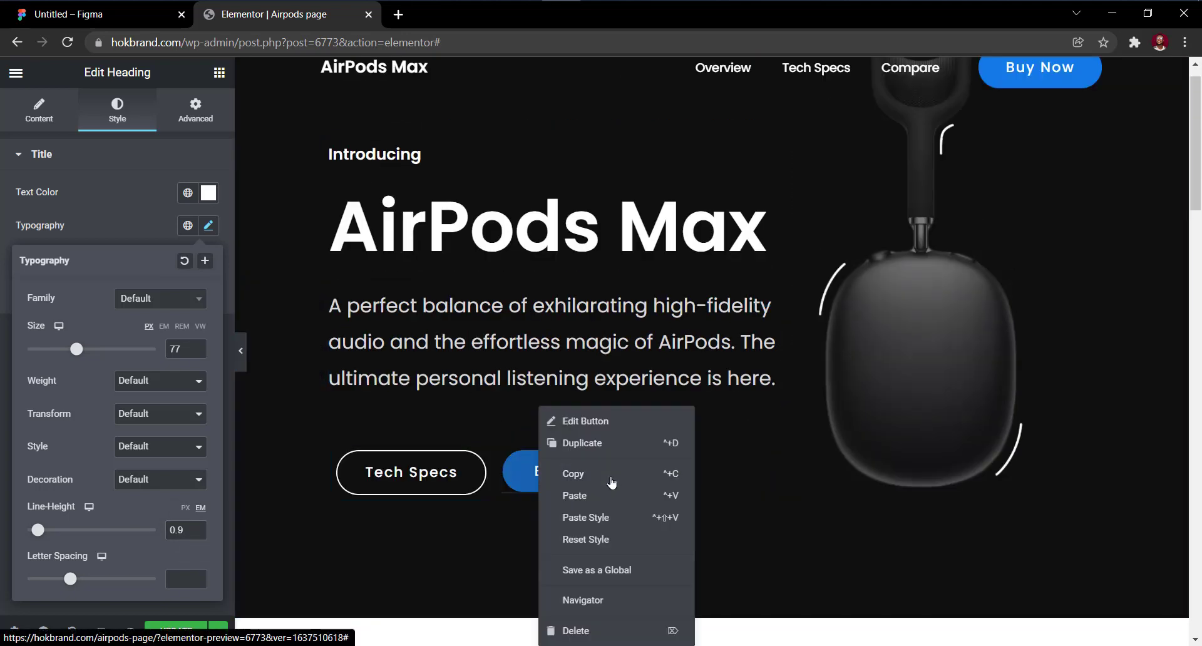
left_click(612, 476)
scroll(613, 482, "down", 10)
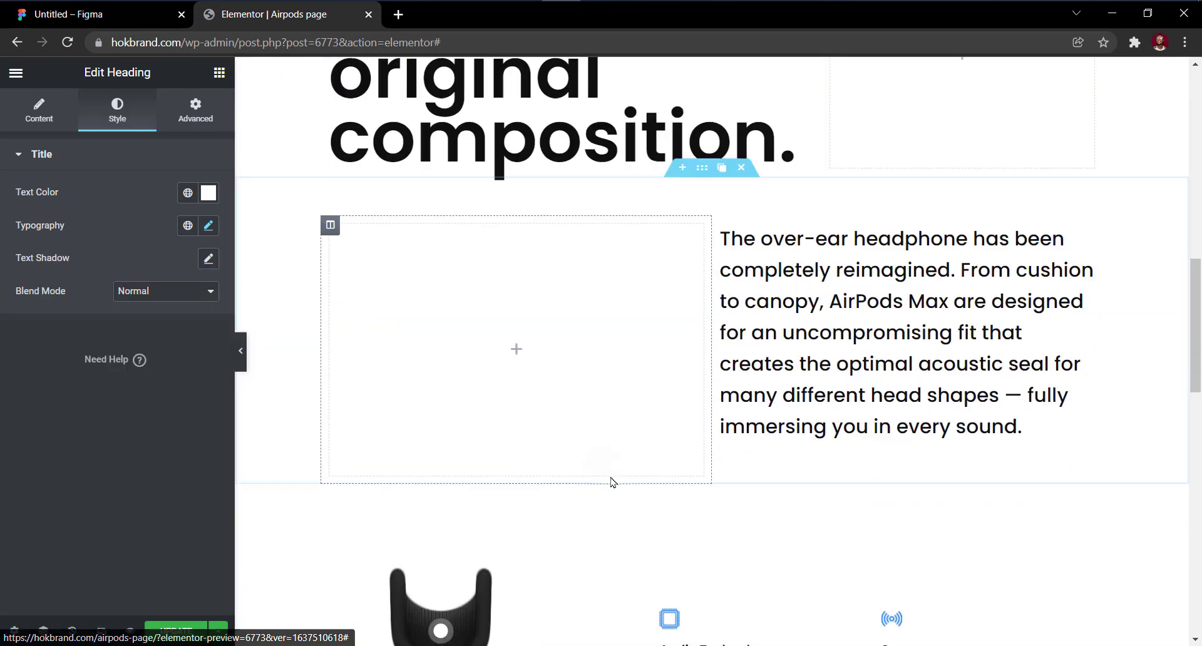
scroll(611, 482, "down", 15)
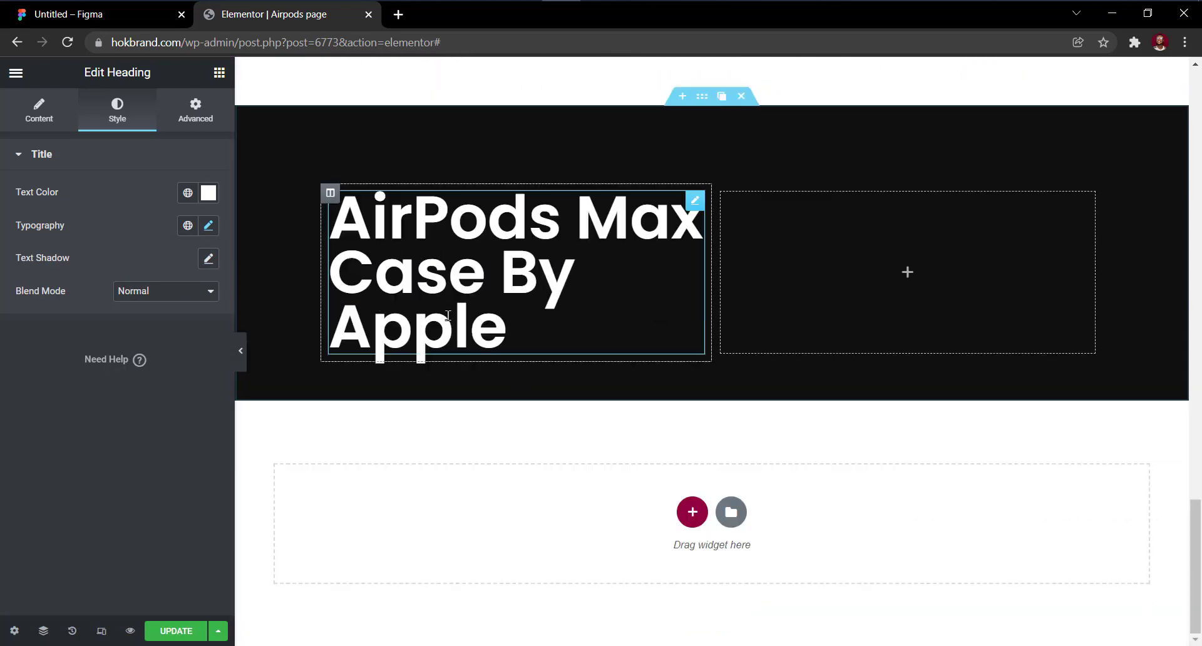
right_click(448, 316)
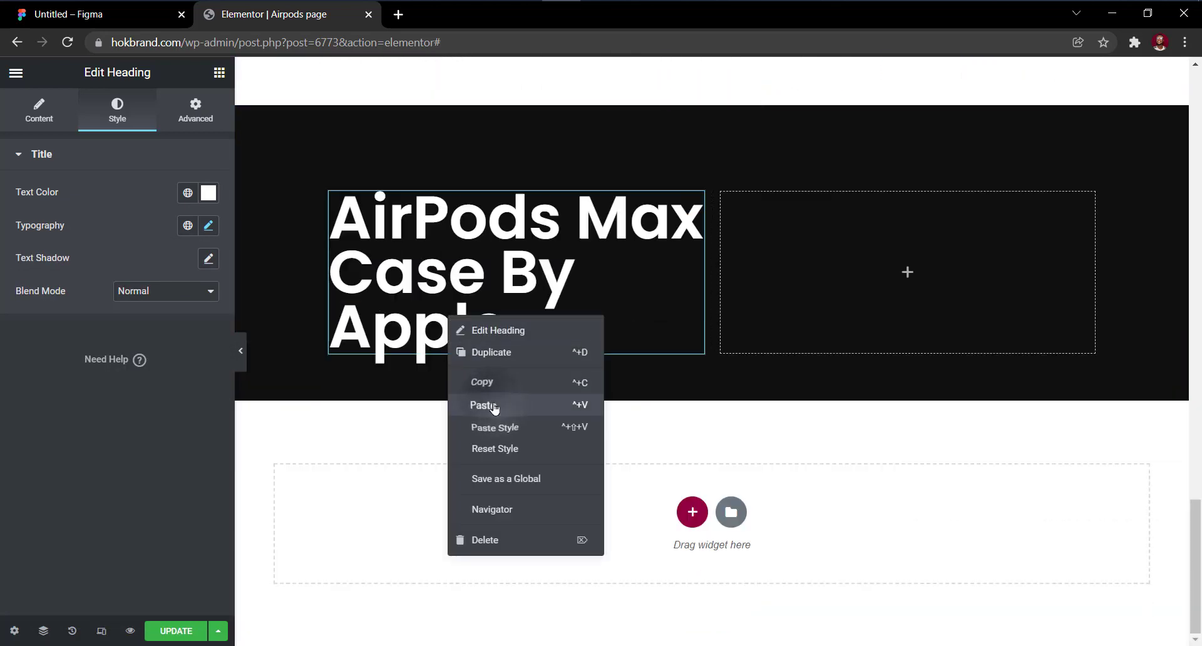
left_click(494, 407)
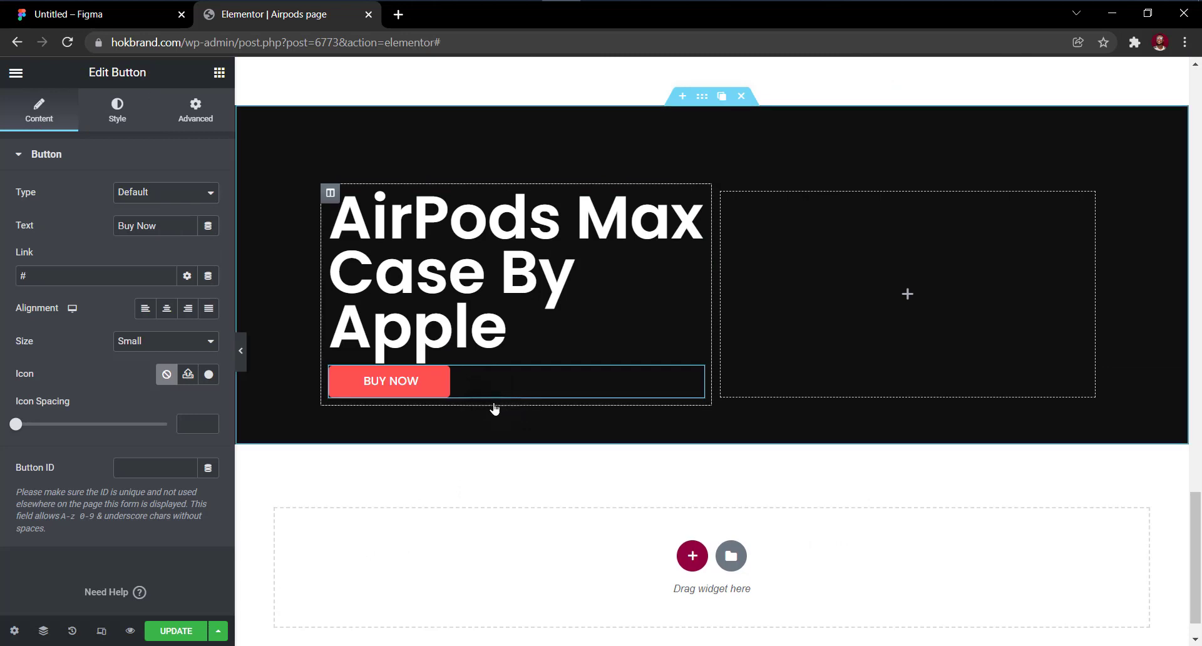
Unlink the pasted Buy Now button's margin values and set its top margin to 30 px.
left_click(192, 121)
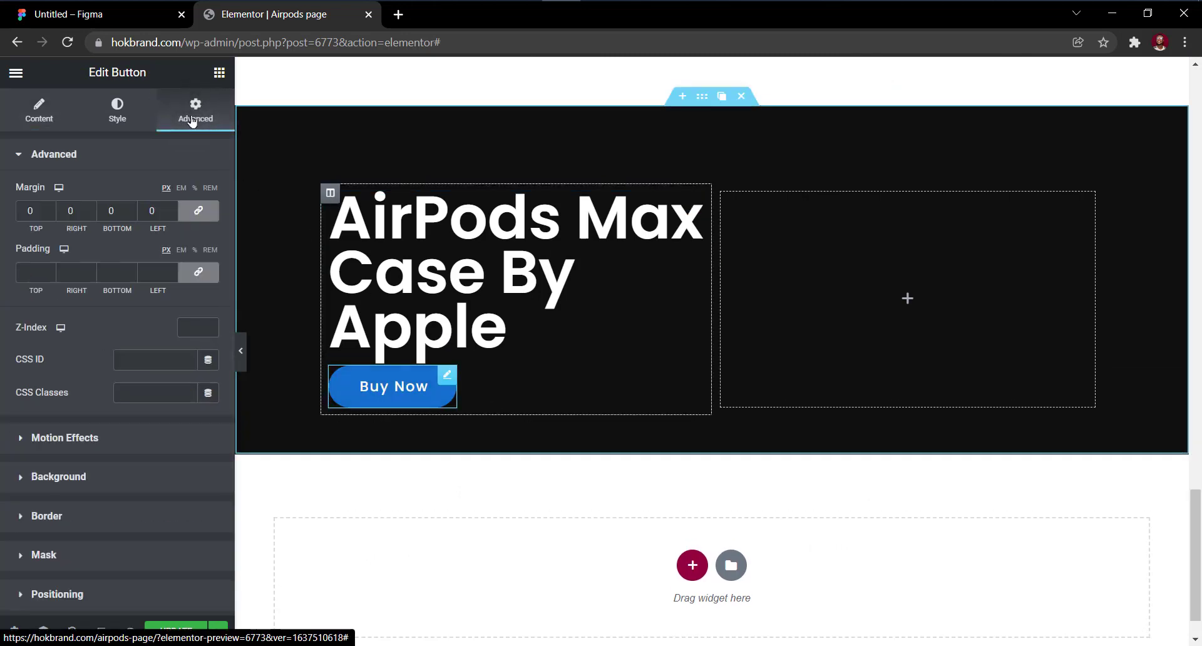
left_click(199, 213)
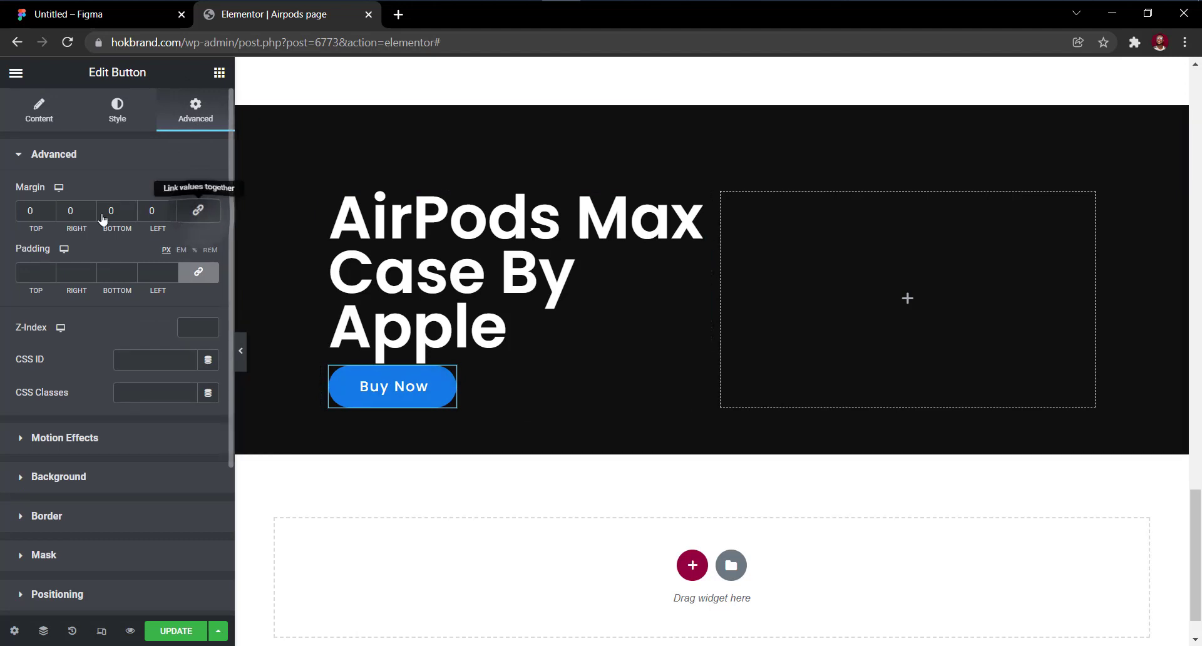
left_click(25, 214)
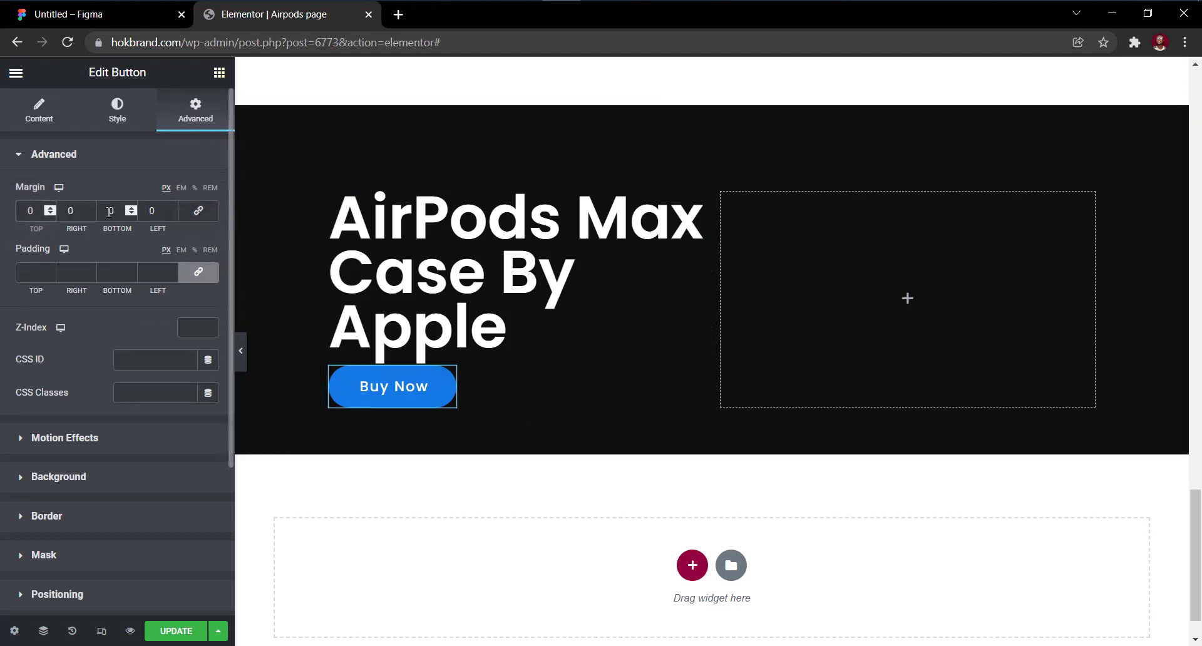
type("3")
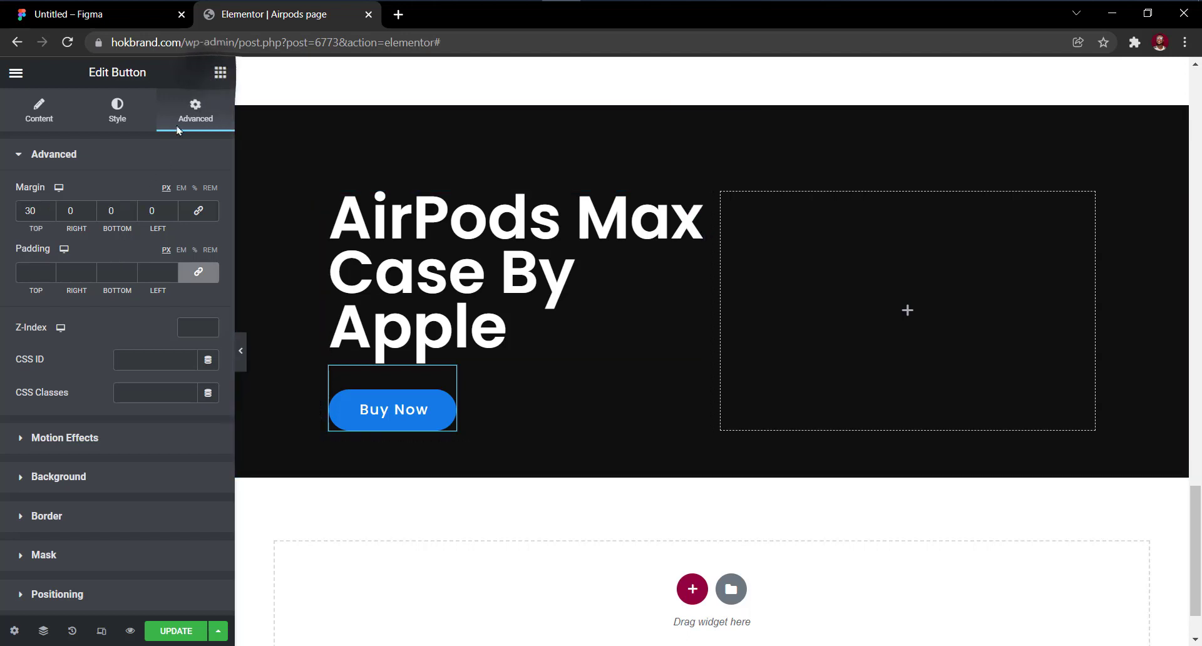
Add an image widget to the dark section's empty second column and insert the Main Case image from the media library.
left_click(220, 72)
left_click_drag(61, 291, 918, 329)
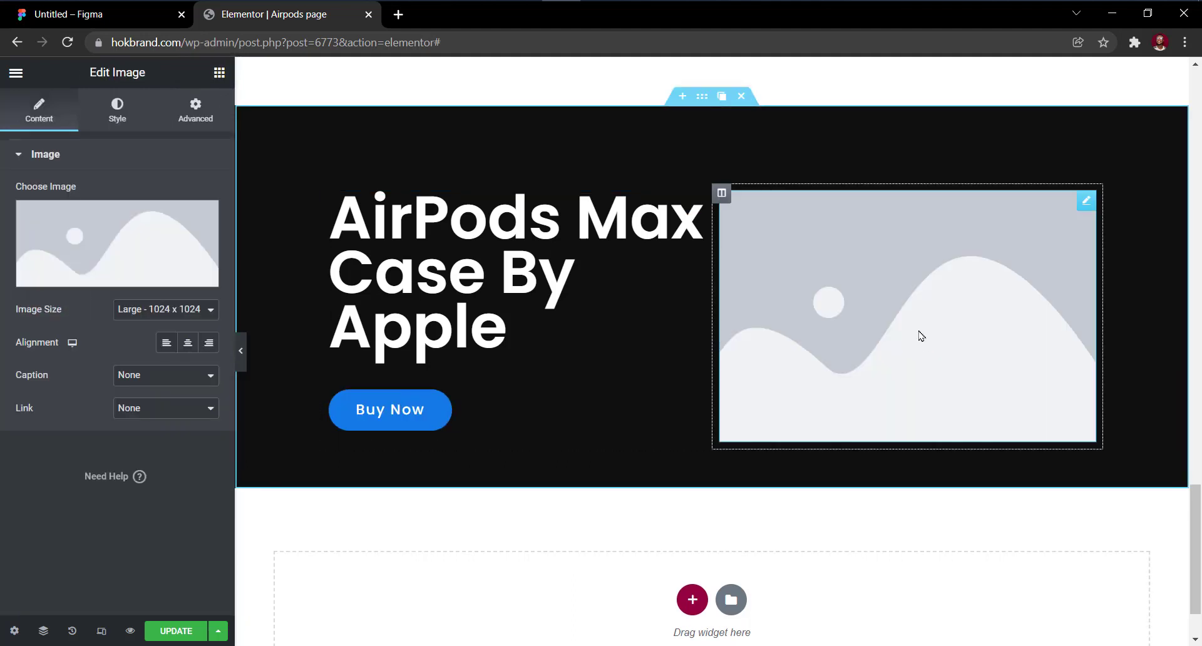
left_click(97, 234)
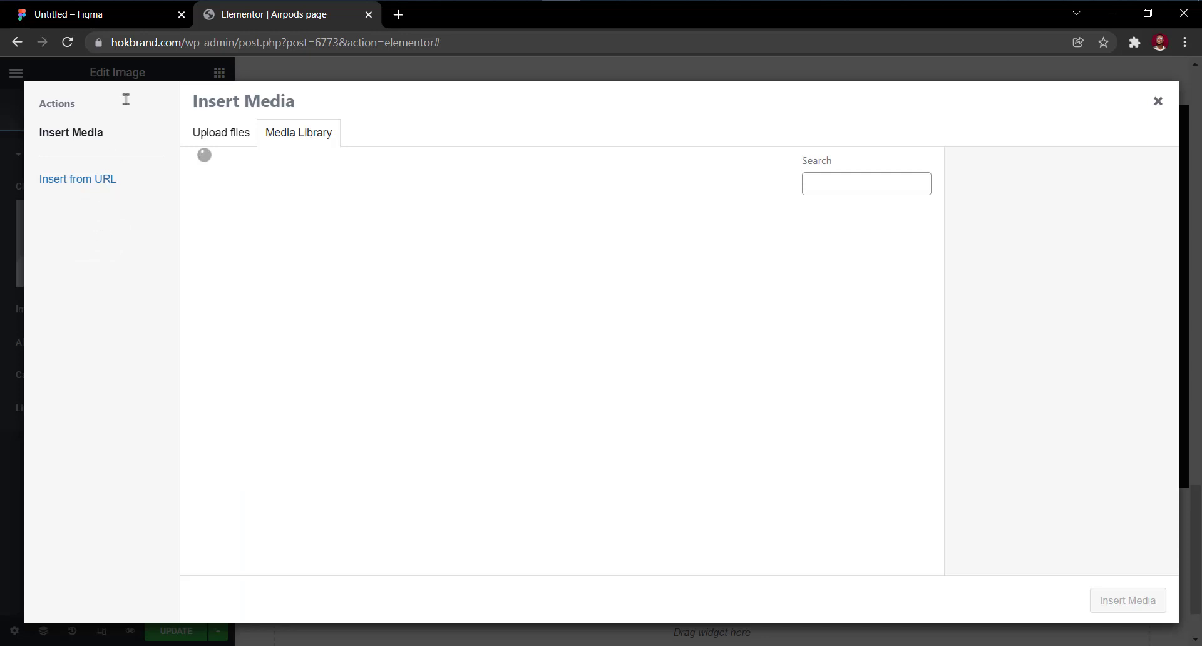
left_click(145, 25)
key("Escape")
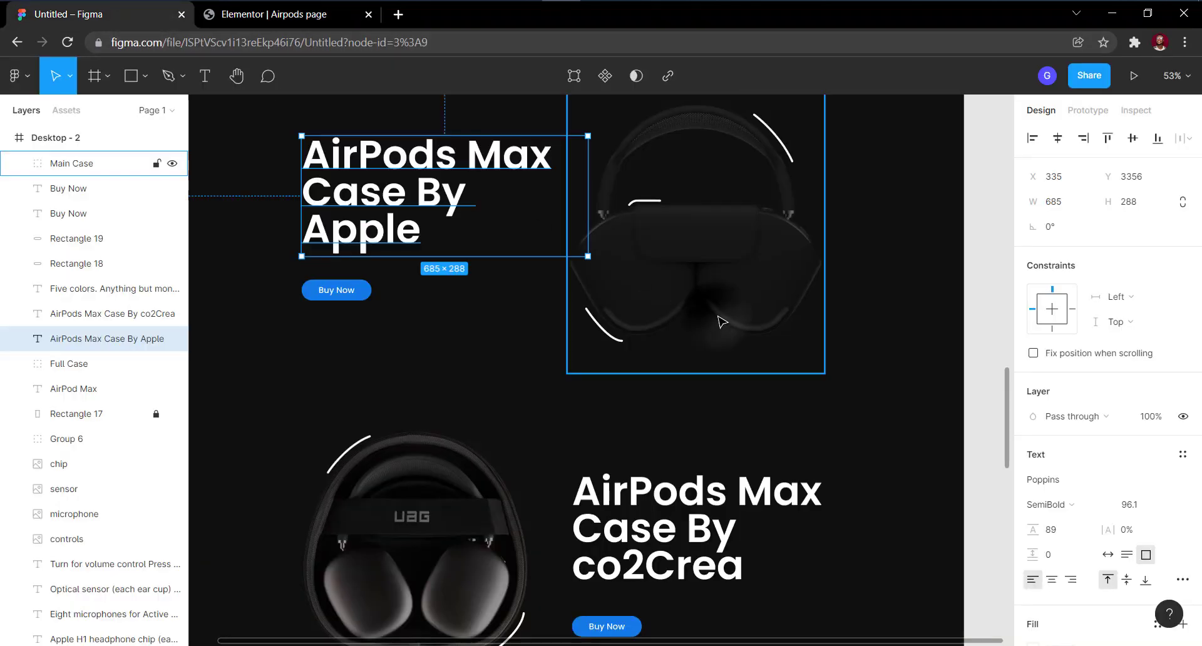
left_click(295, 19)
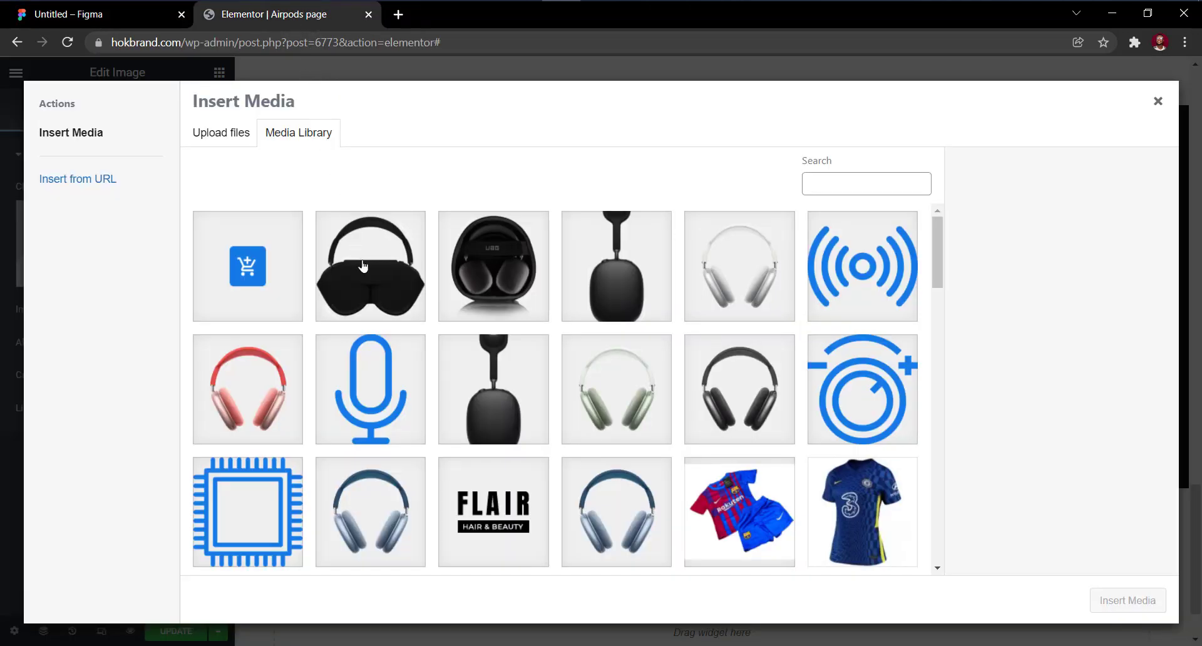
left_click(364, 267)
left_click(1108, 603)
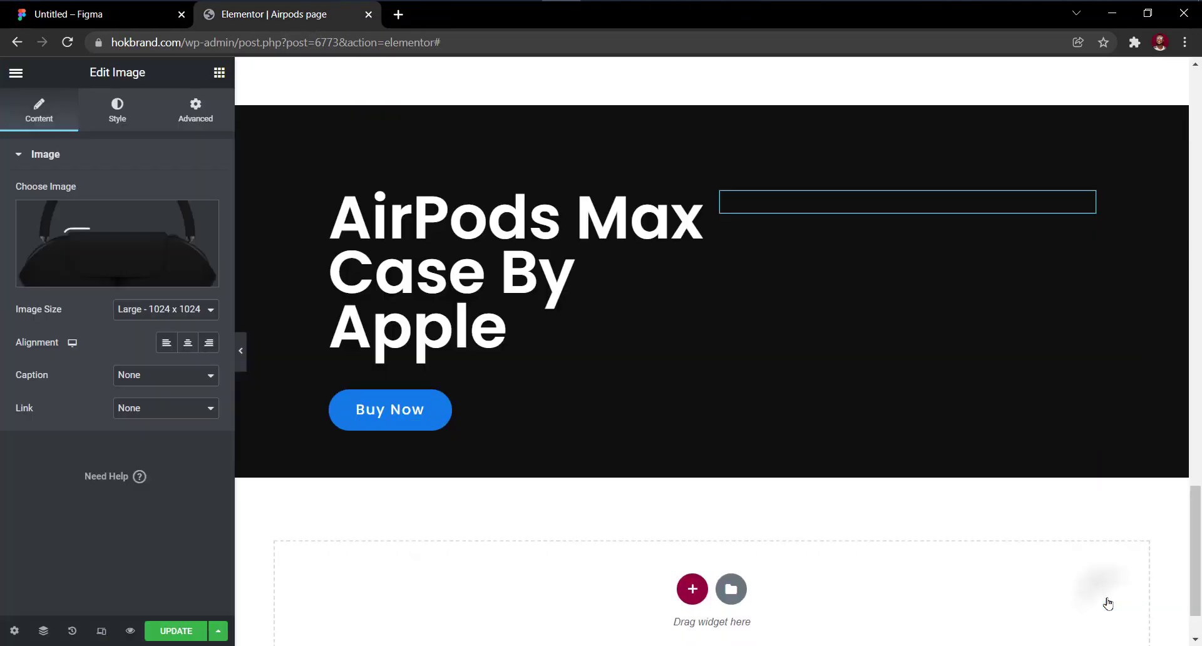
scroll(1108, 602, "down", 1)
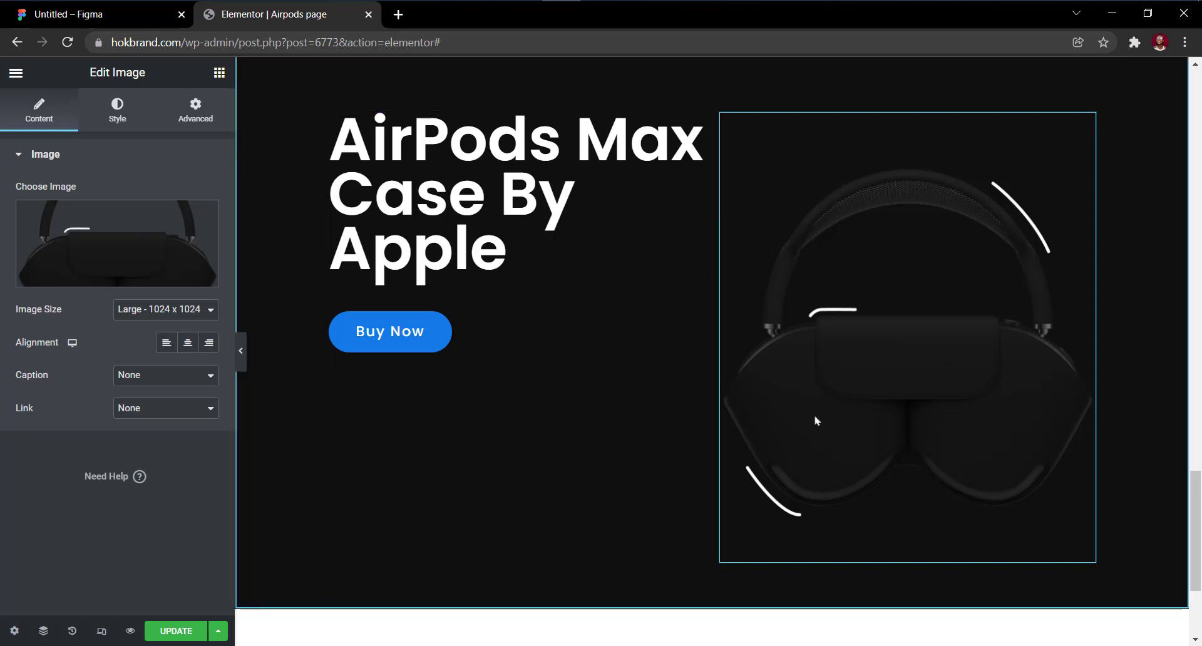
Set the vertical alignment of the column holding the case heading and button to Middle.
left_click(330, 116)
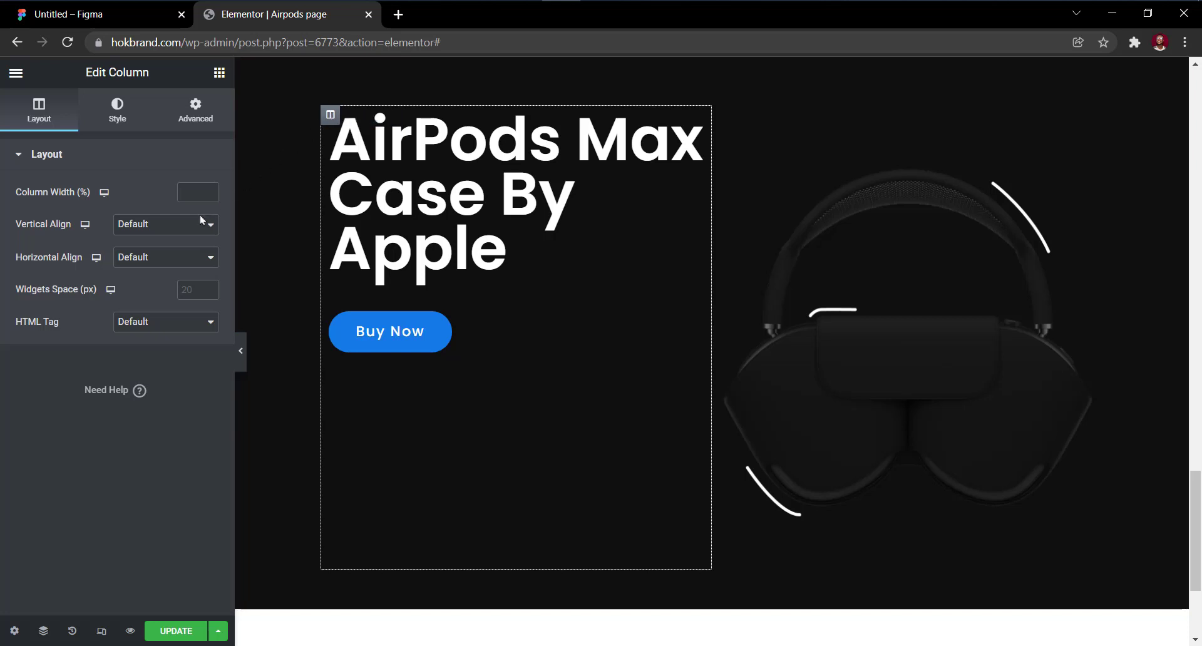
left_click(181, 227)
left_click(176, 265)
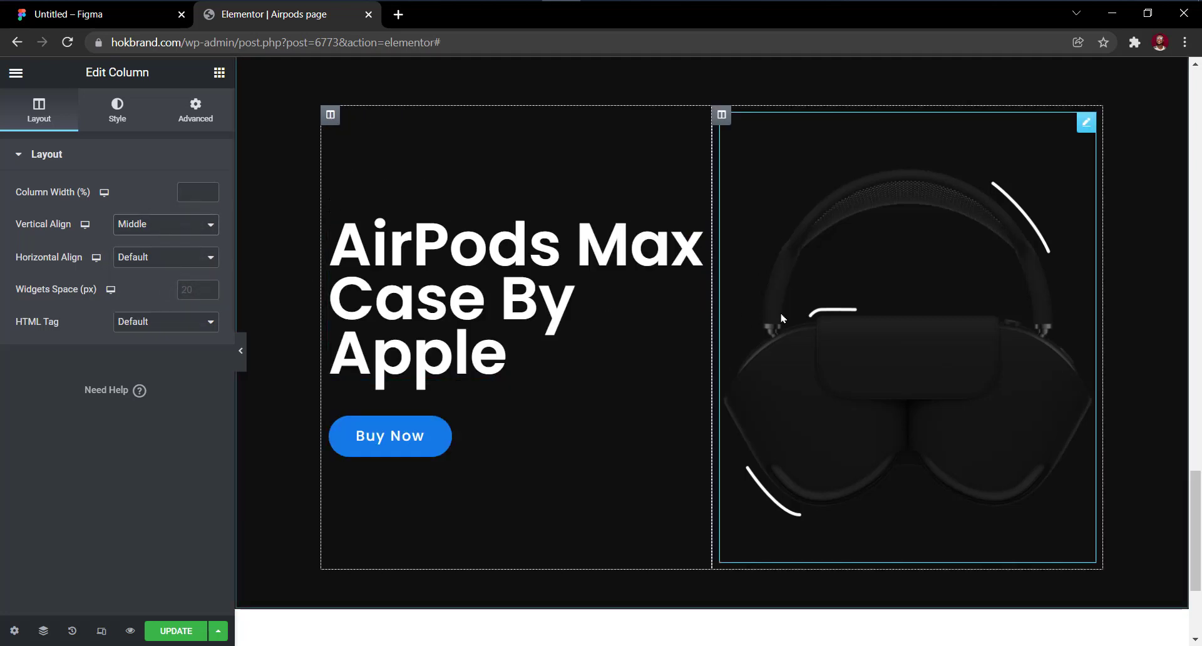
Duplicate the dark AirPods Max Case By Apple section and open the copy's section settings.
scroll(779, 318, "down", 3)
scroll(781, 318, "up", 5)
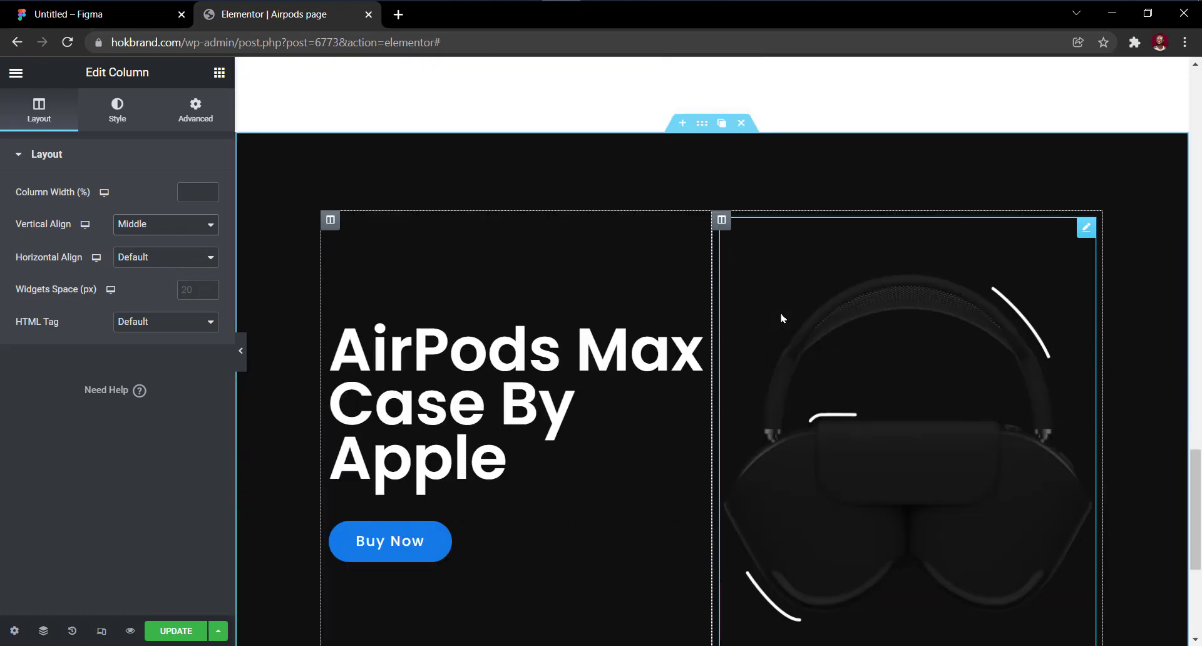
left_click(721, 125)
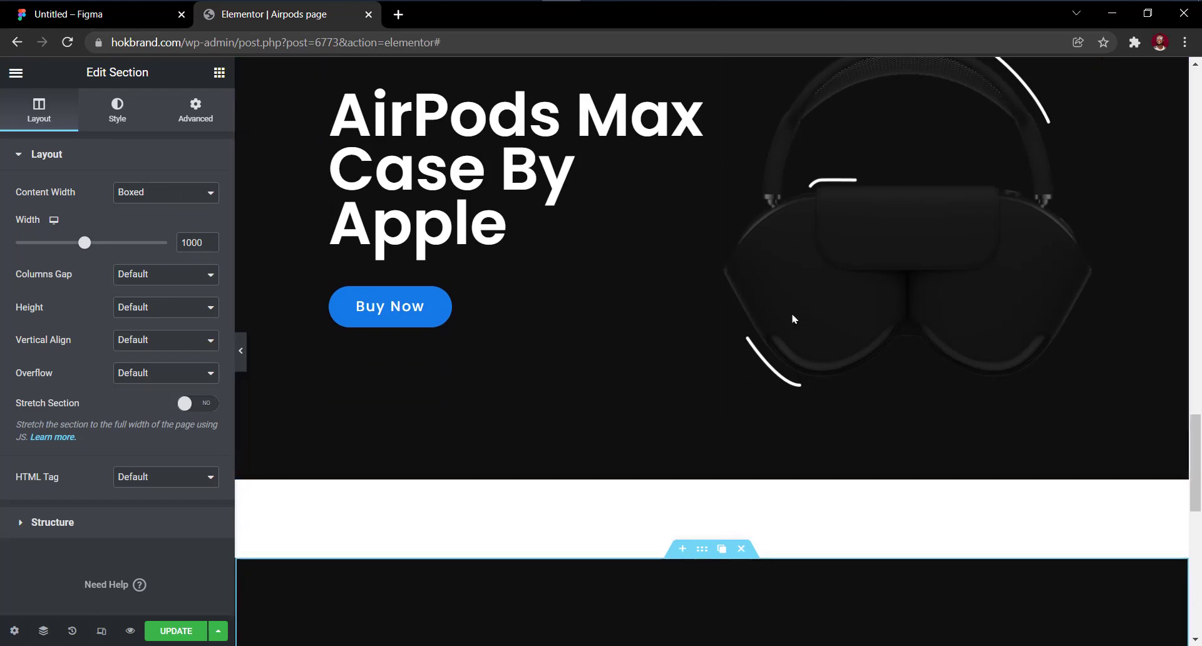
scroll(792, 319, "down", 5)
left_click(706, 246)
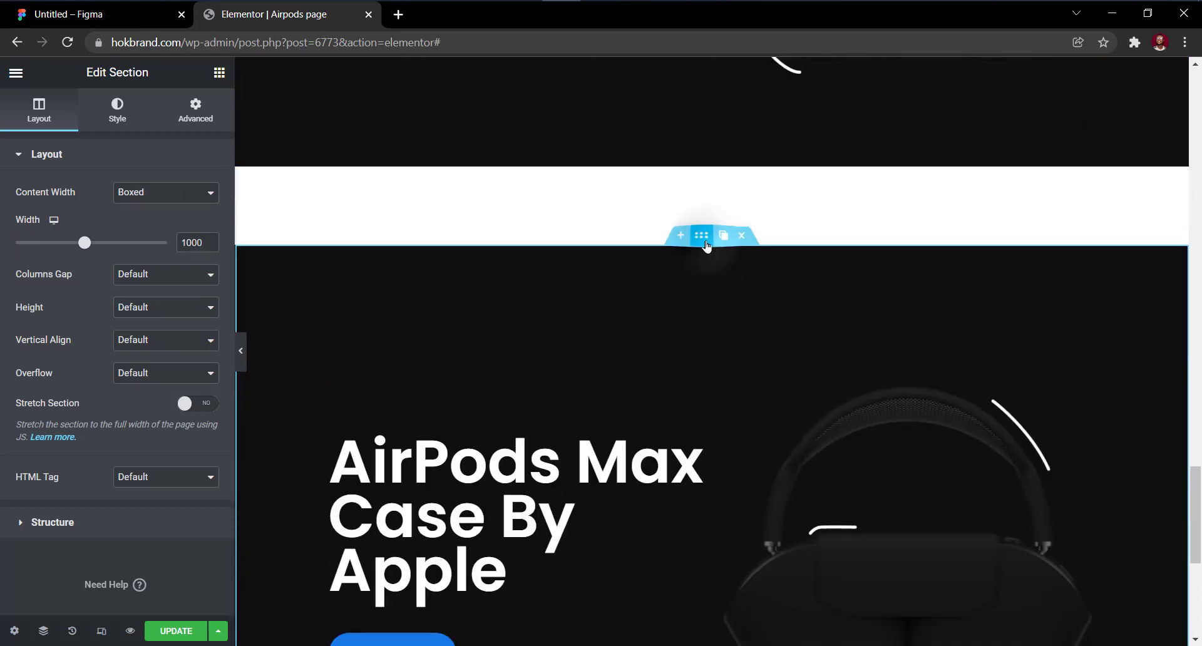
Set the duplicated section's top margin and top padding to 0.
left_click(208, 119)
left_click_drag(38, 212, 2, 211)
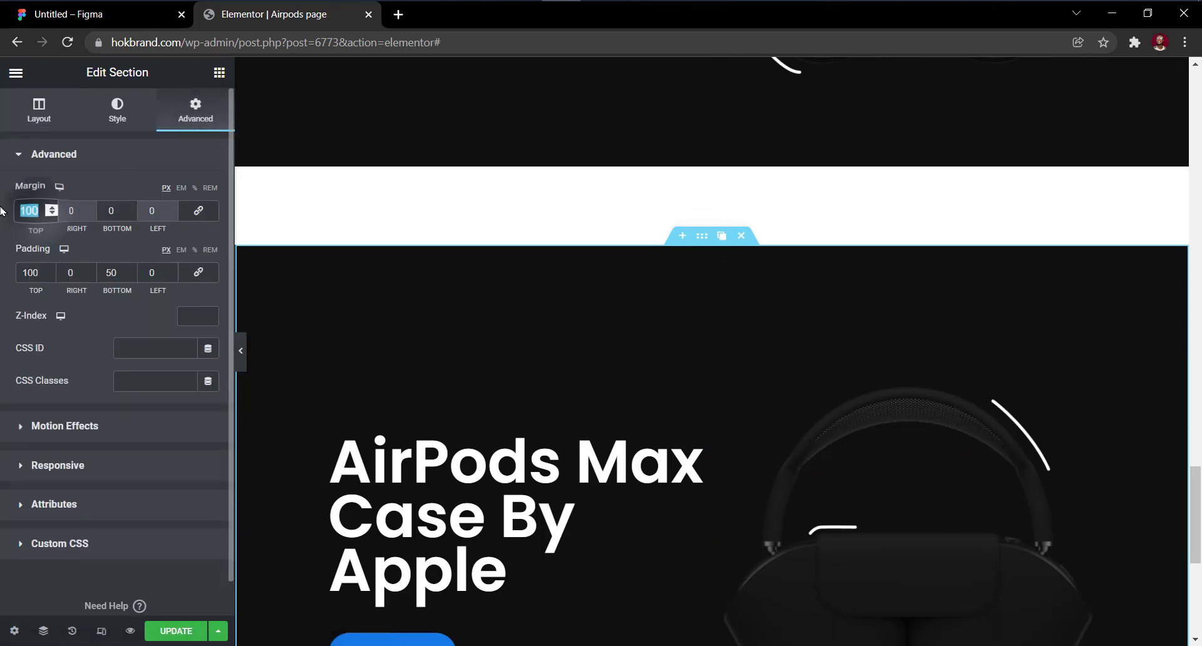
type("0")
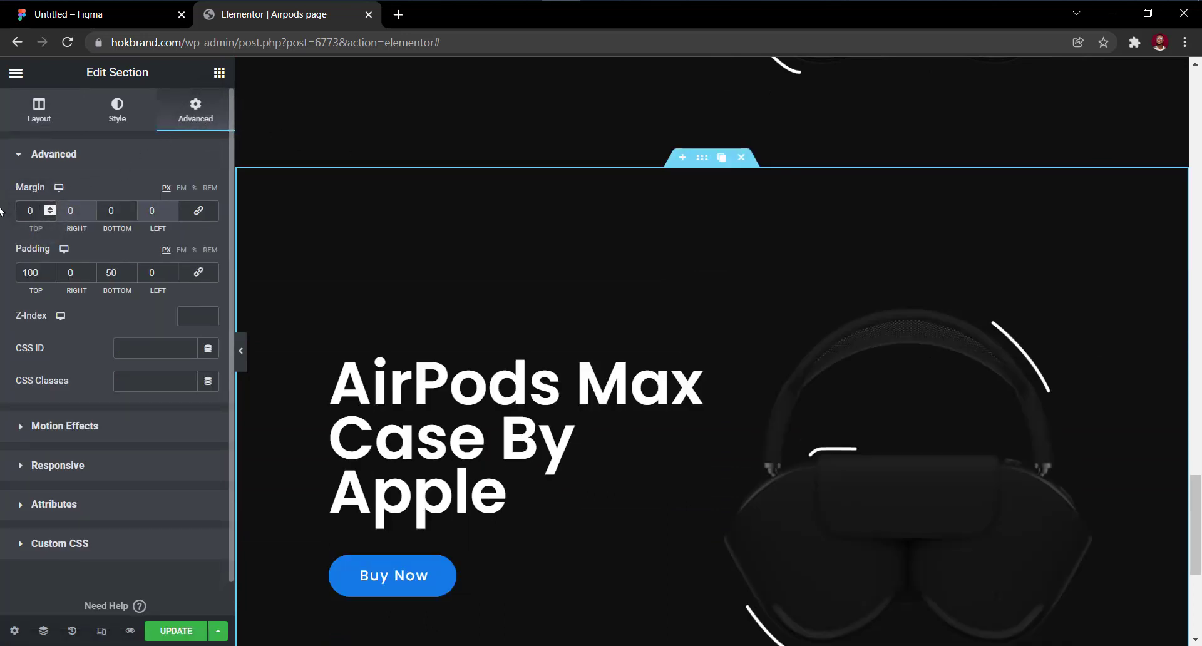
left_click(48, 276)
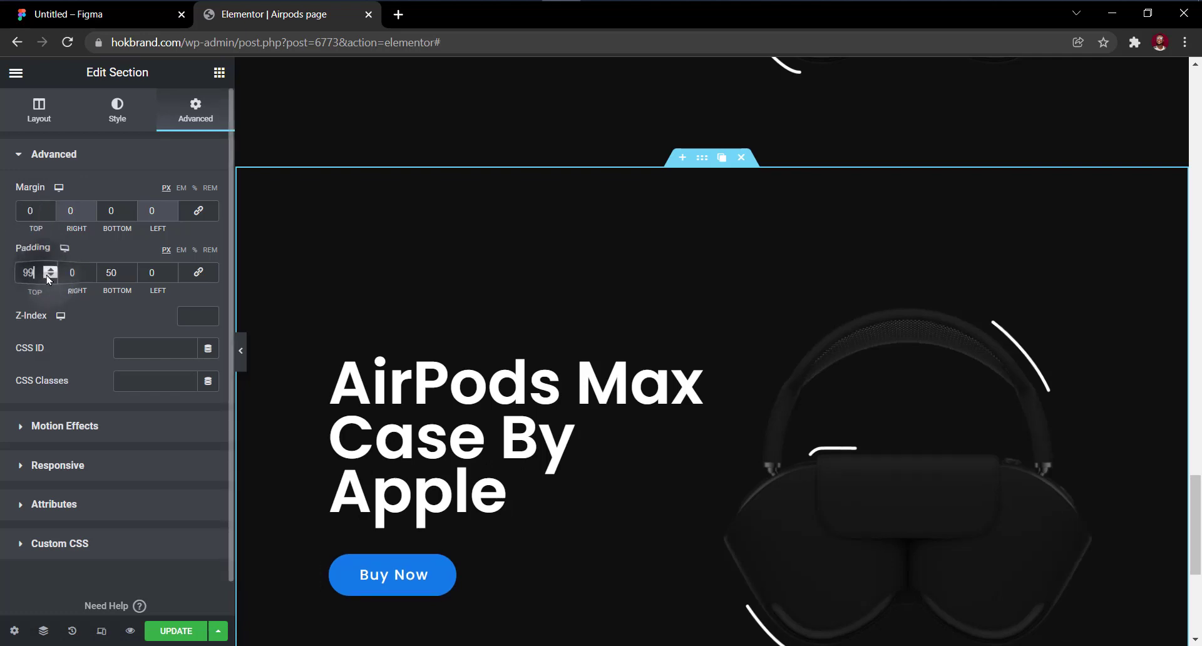
left_click_drag(37, 274, 2, 270)
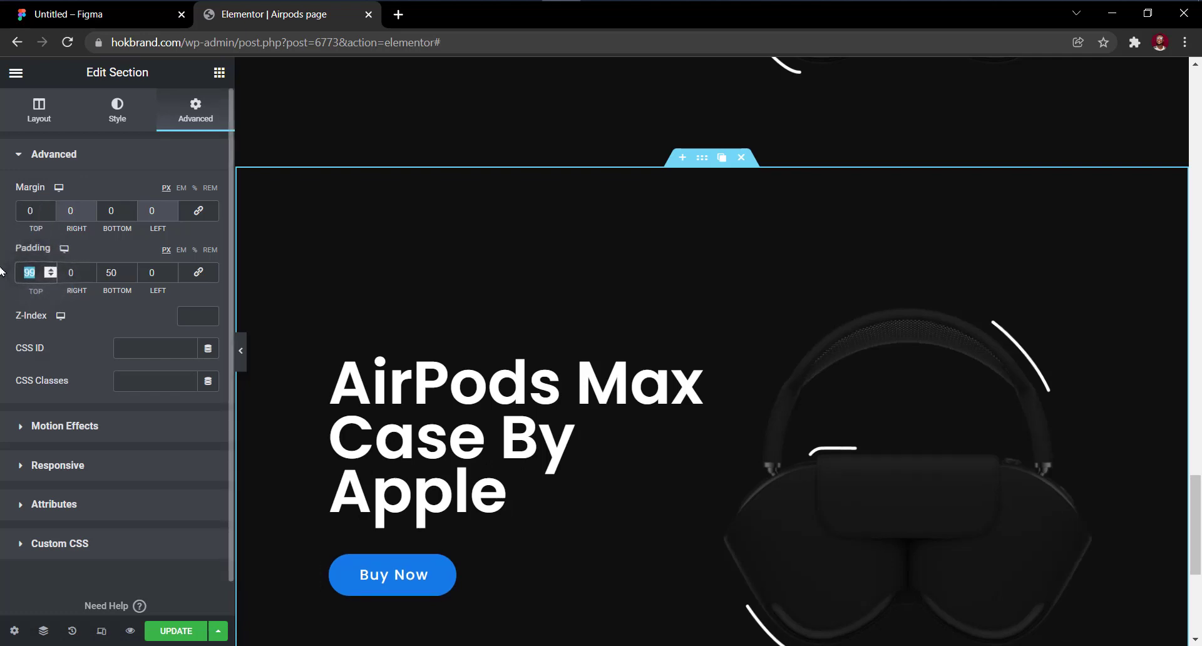
type("0")
scroll(569, 313, "up", 4)
scroll(570, 316, "down", 1)
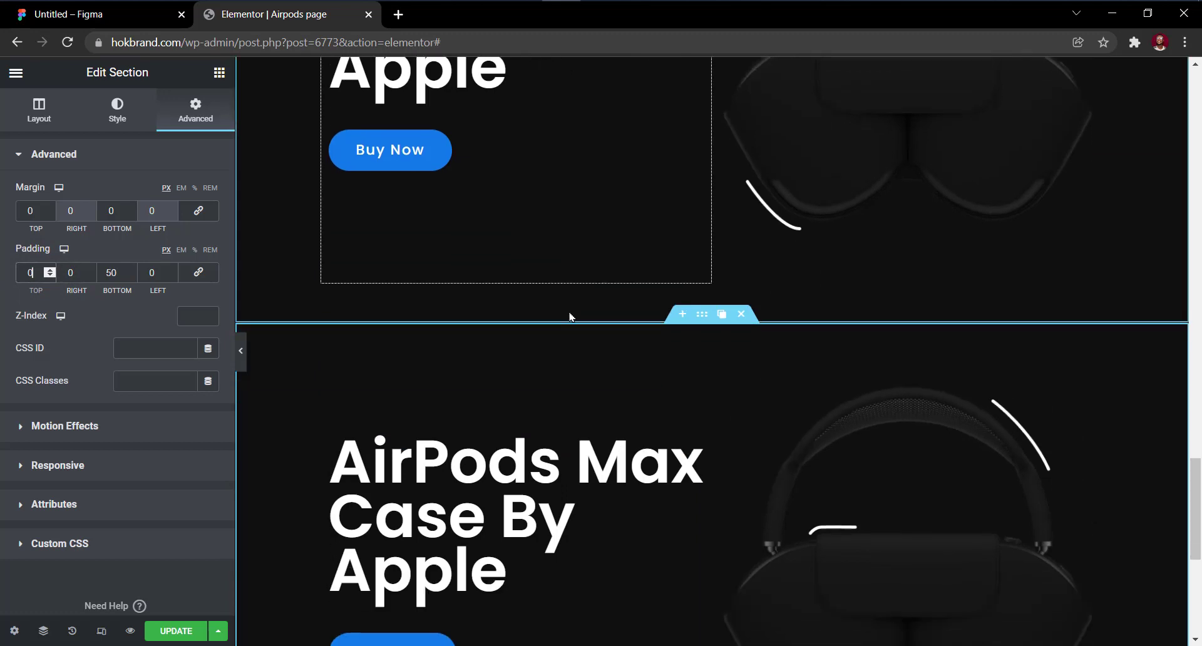
Move the duplicated section's image column in front of its heading and button column.
scroll(570, 316, "down", 2)
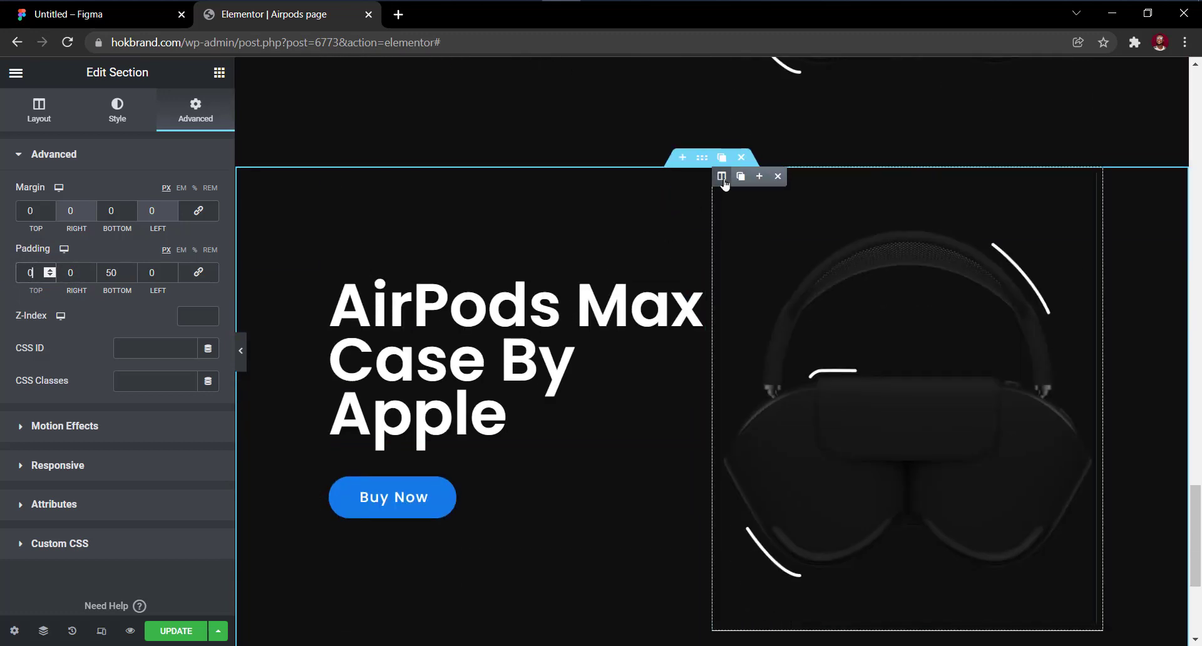
left_click_drag(722, 178, 340, 210)
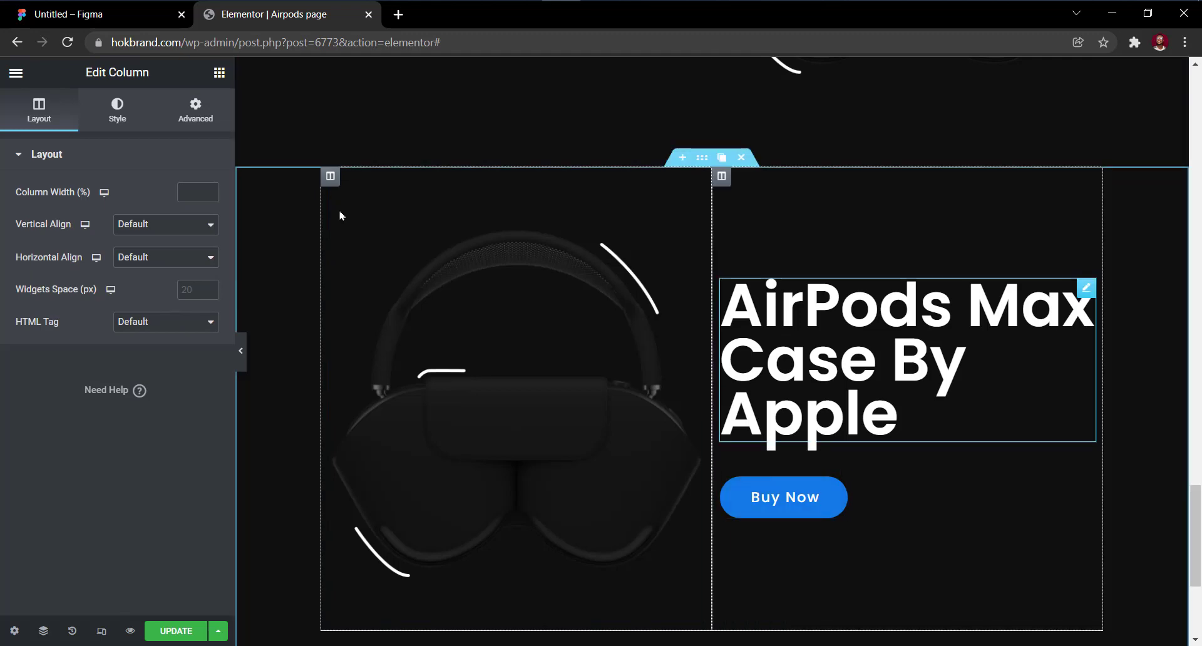
Copy the AirPods Max Case By co2Crea text from Figma and use it as the duplicated heading's title in Elementor.
left_click(122, 15)
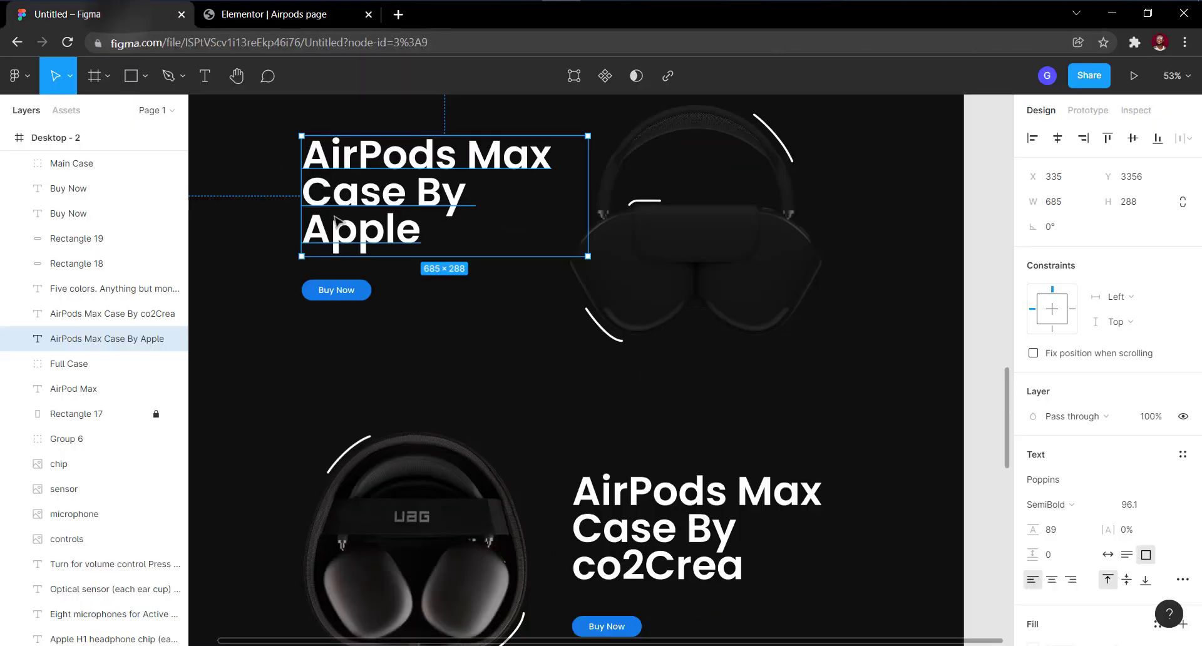
double_click(695, 549)
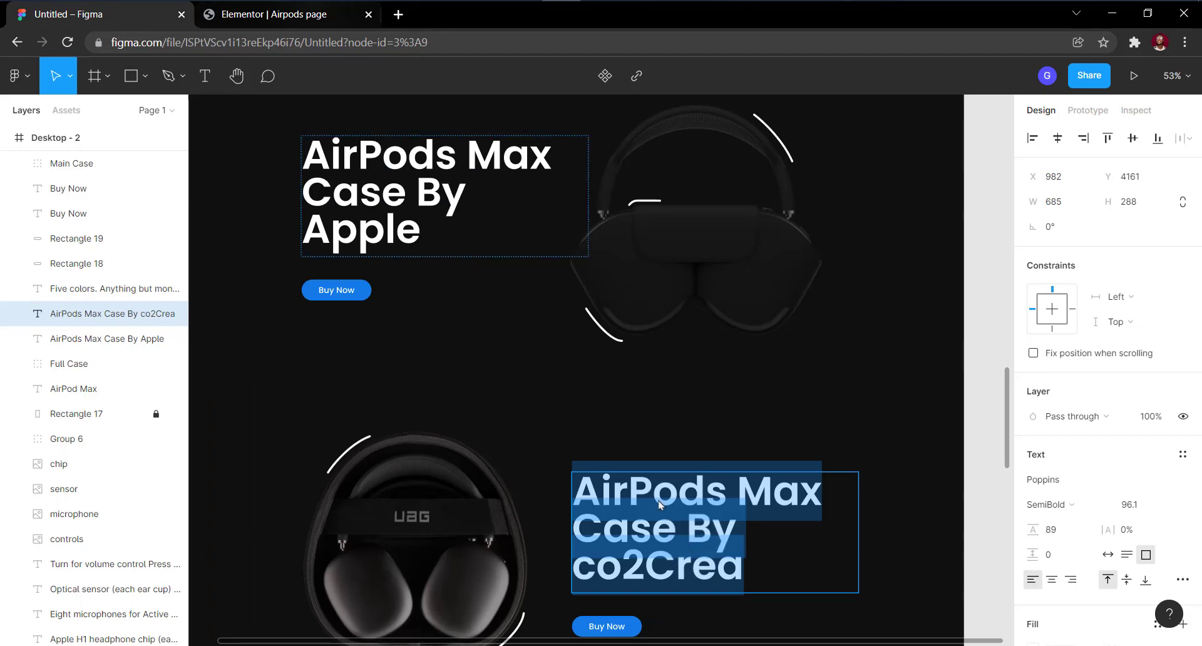
left_click(285, 14)
left_click(846, 394)
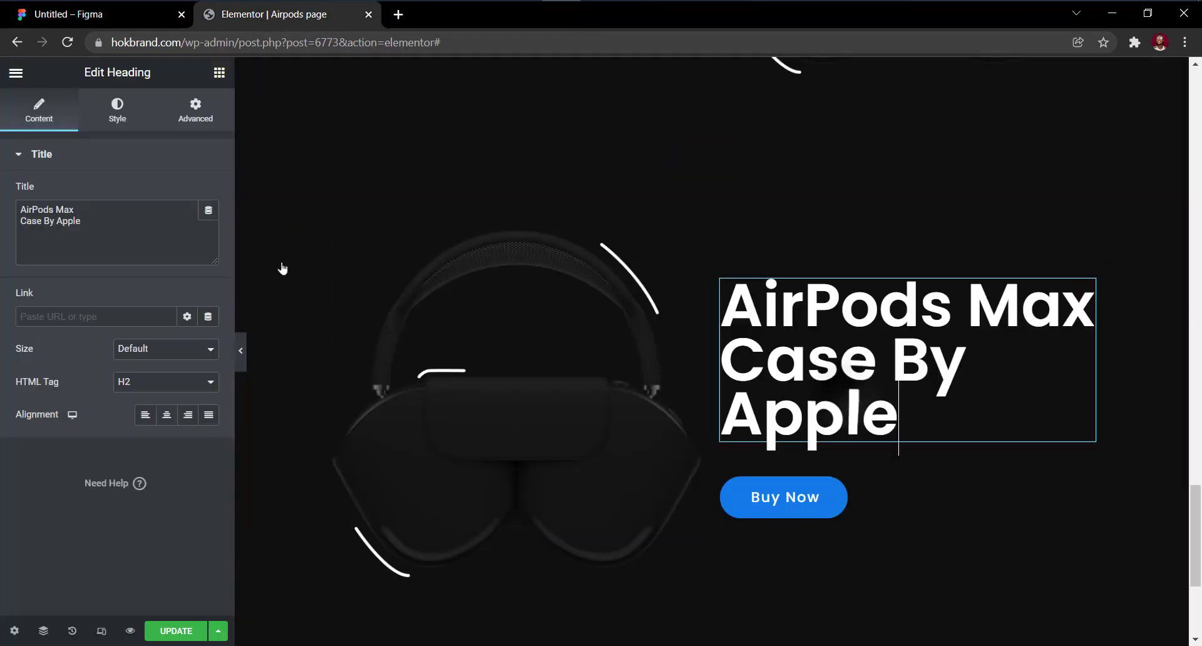
left_click(74, 213)
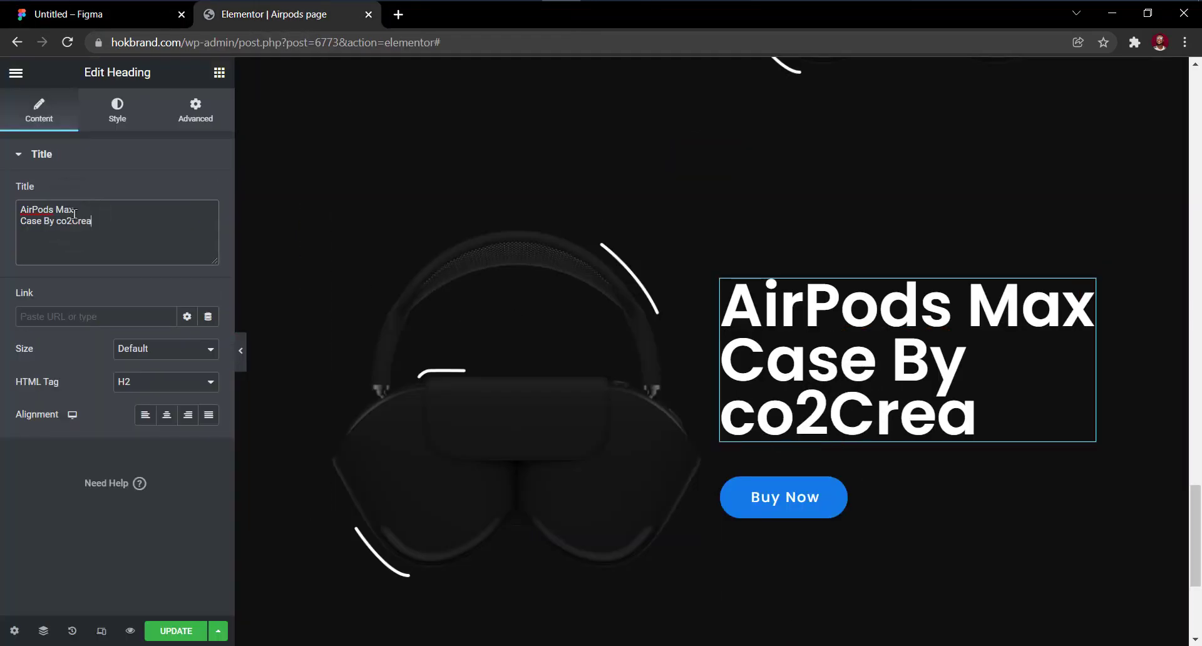
Replace the image in the AirPods Max Case By co2Crea section with Full-Case-1.png from the media library.
left_click(581, 432)
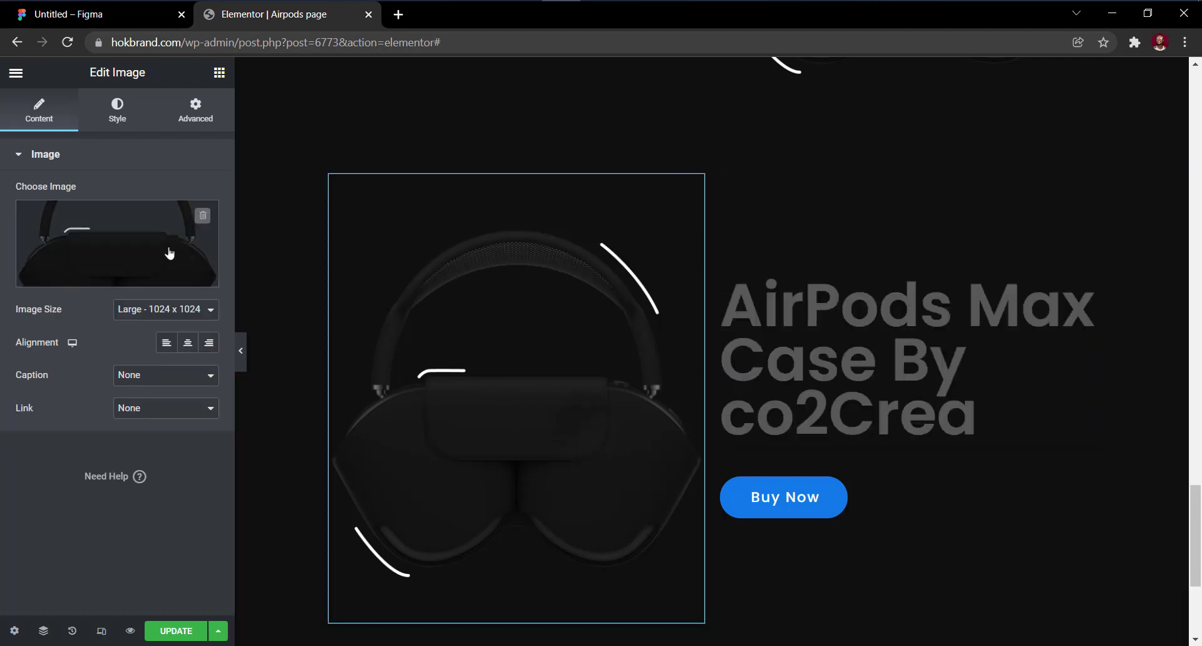
left_click(134, 237)
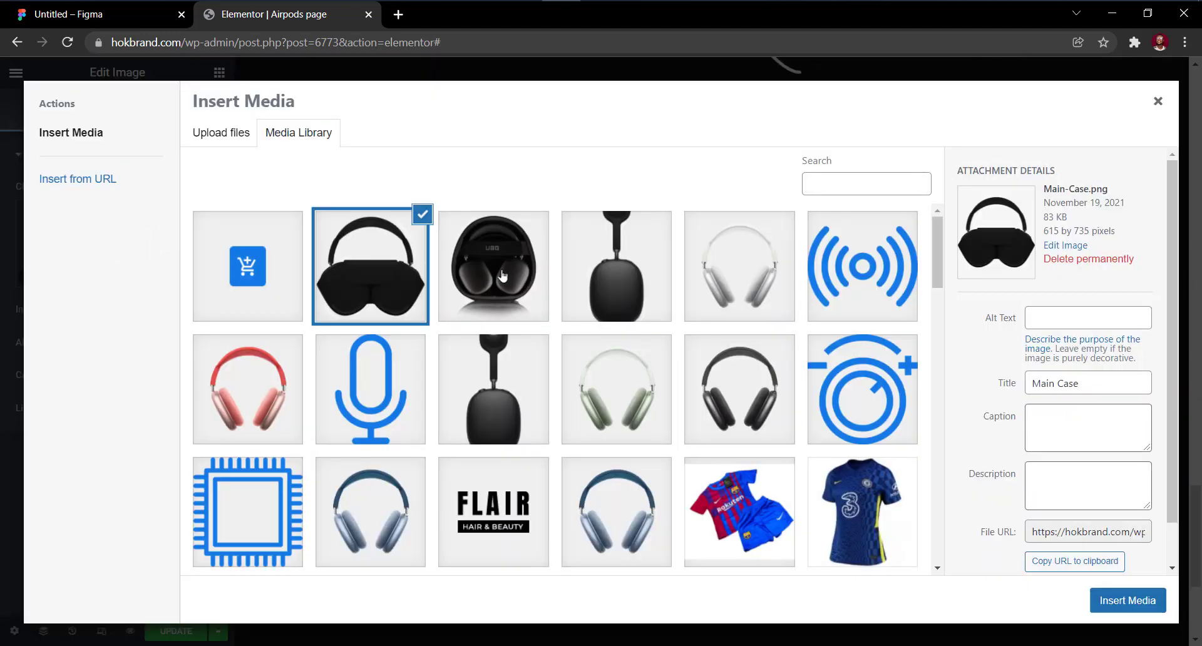
left_click(506, 276)
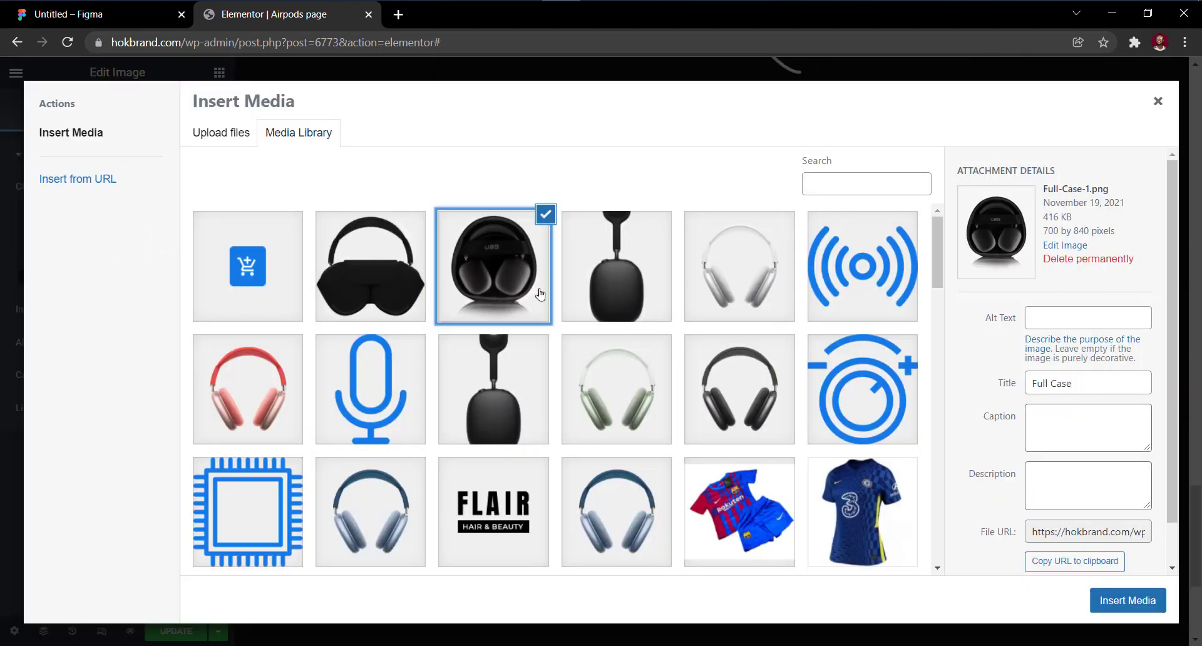
left_click(1126, 600)
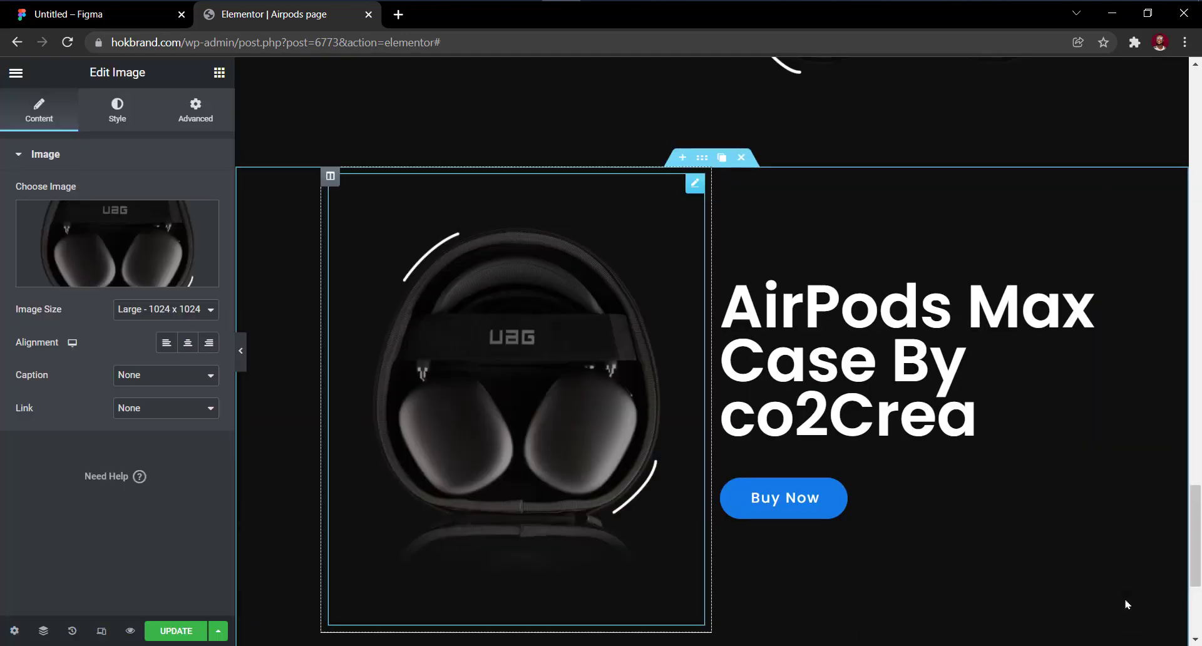
scroll(1009, 469, "up", 3)
scroll(876, 313, "down", 1)
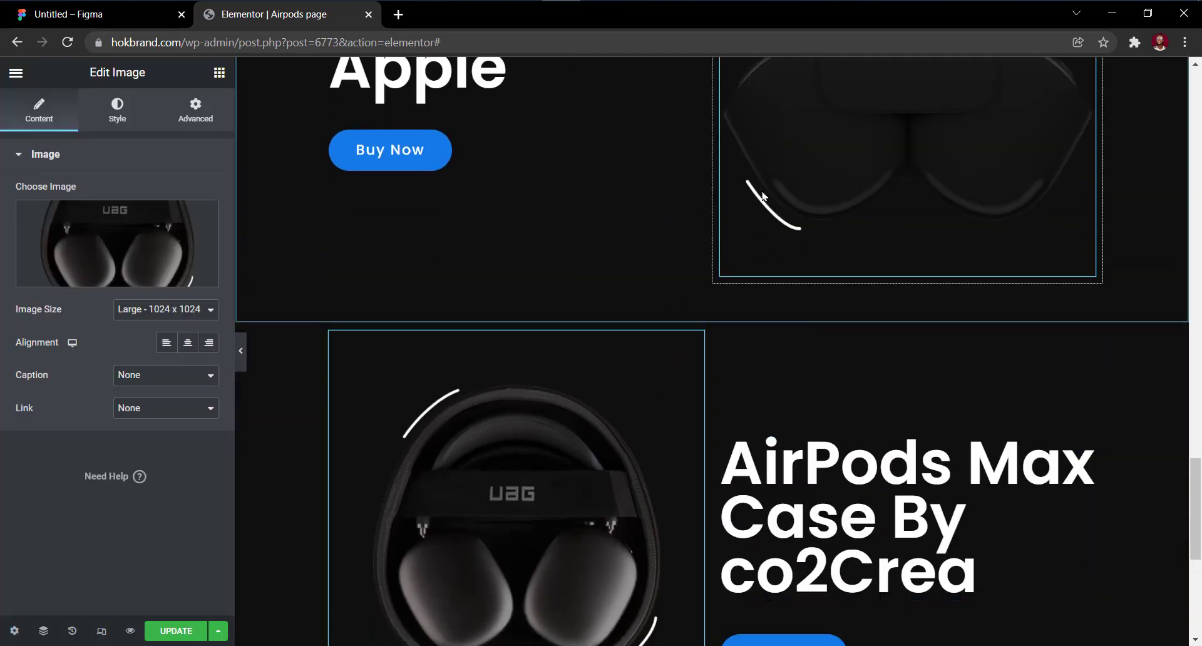
scroll(764, 193, "up", 5)
scroll(763, 196, "down", 6)
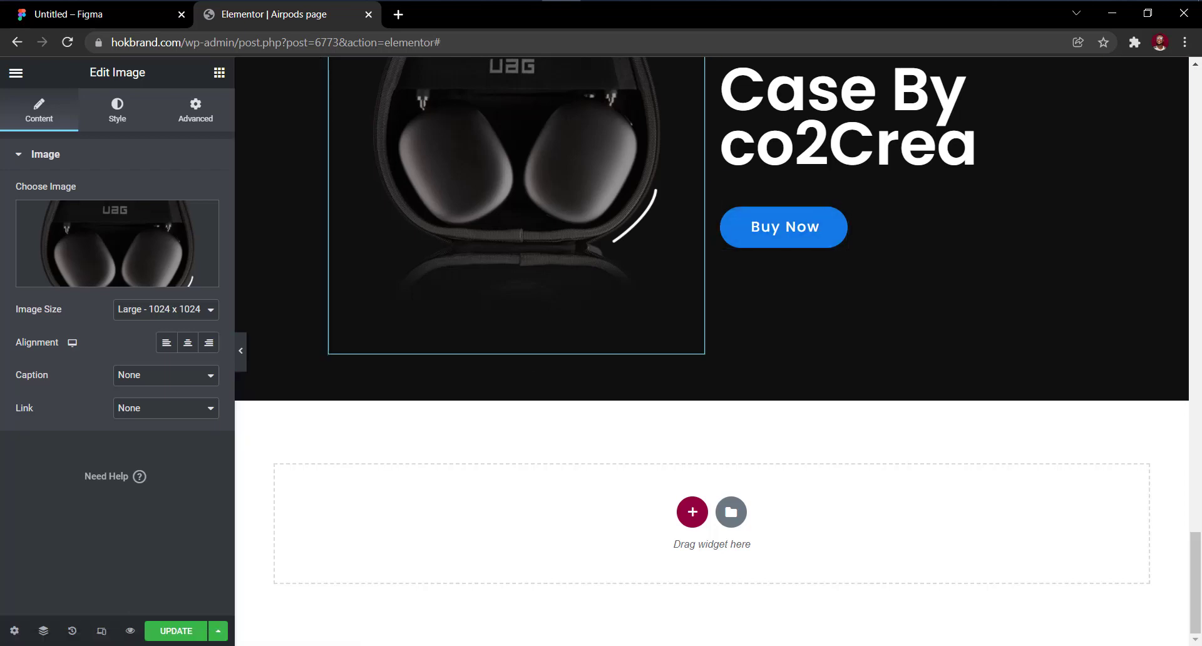
Check the Five colors design in Figma and add a single-column section below the co2Crea section in Elementor, with a boxed width of 1000.
left_click(89, 21)
scroll(631, 389, "down", 8)
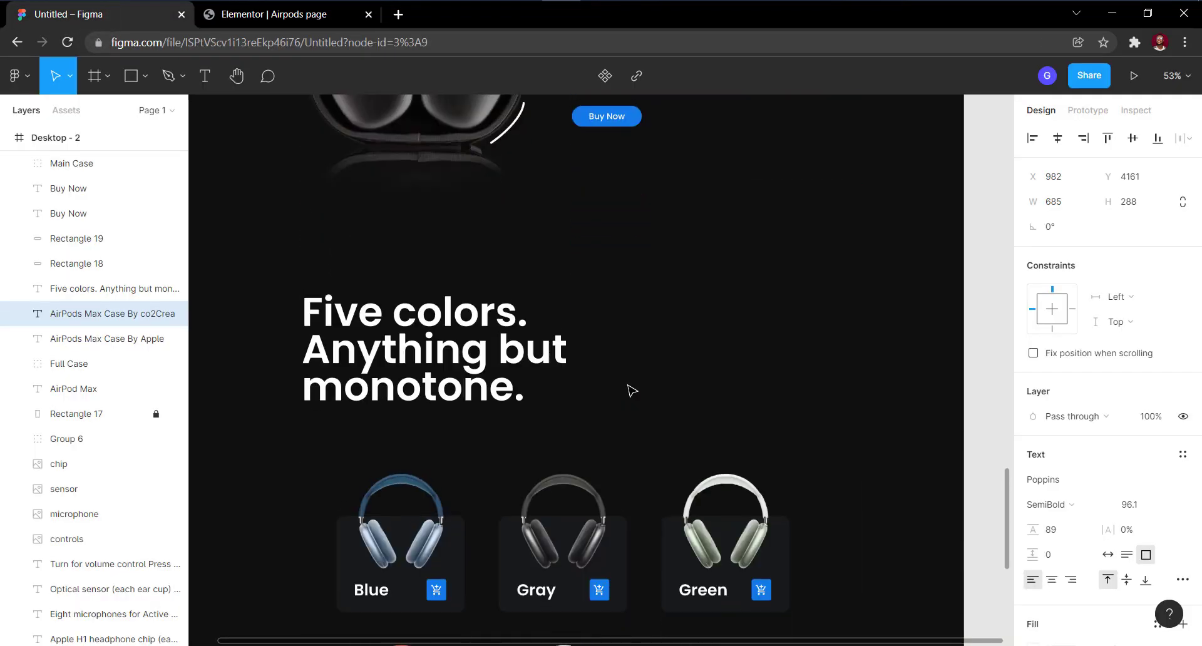
scroll(779, 452, "down", 3)
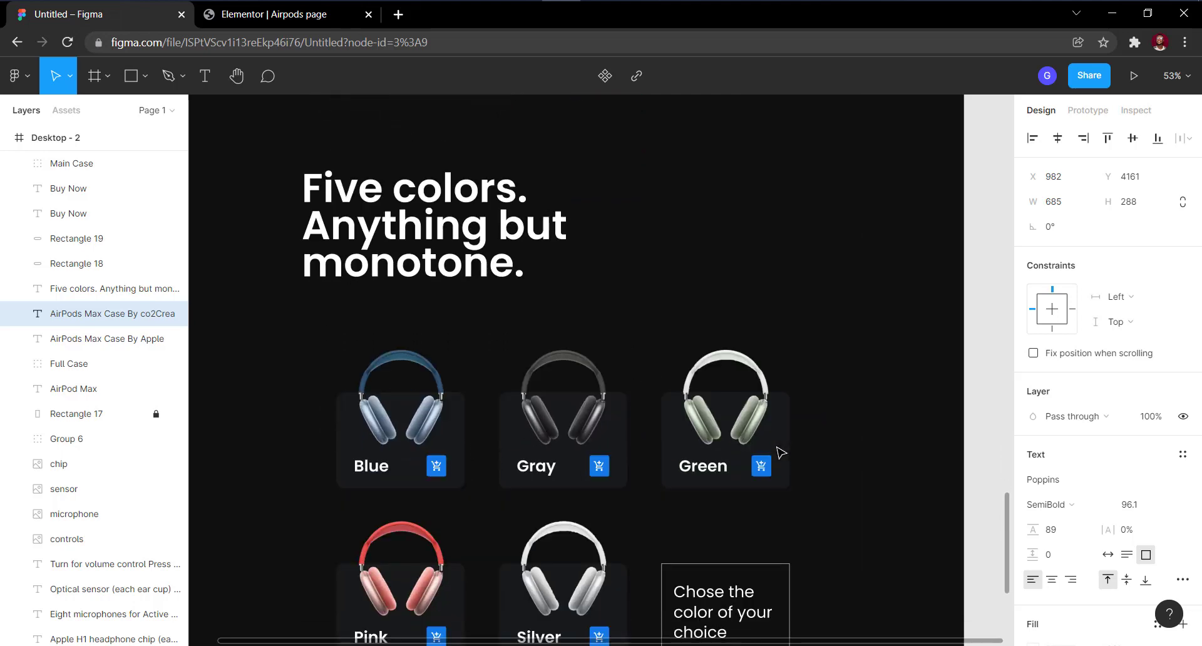
scroll(780, 452, "down", 1)
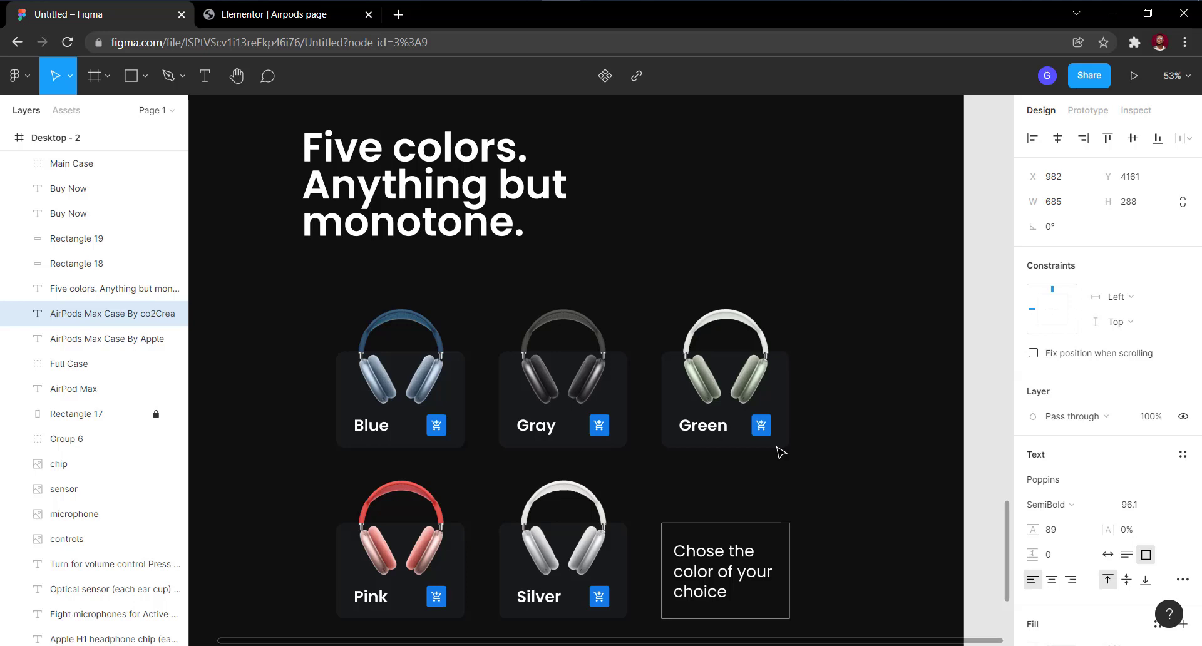
left_click(276, 15)
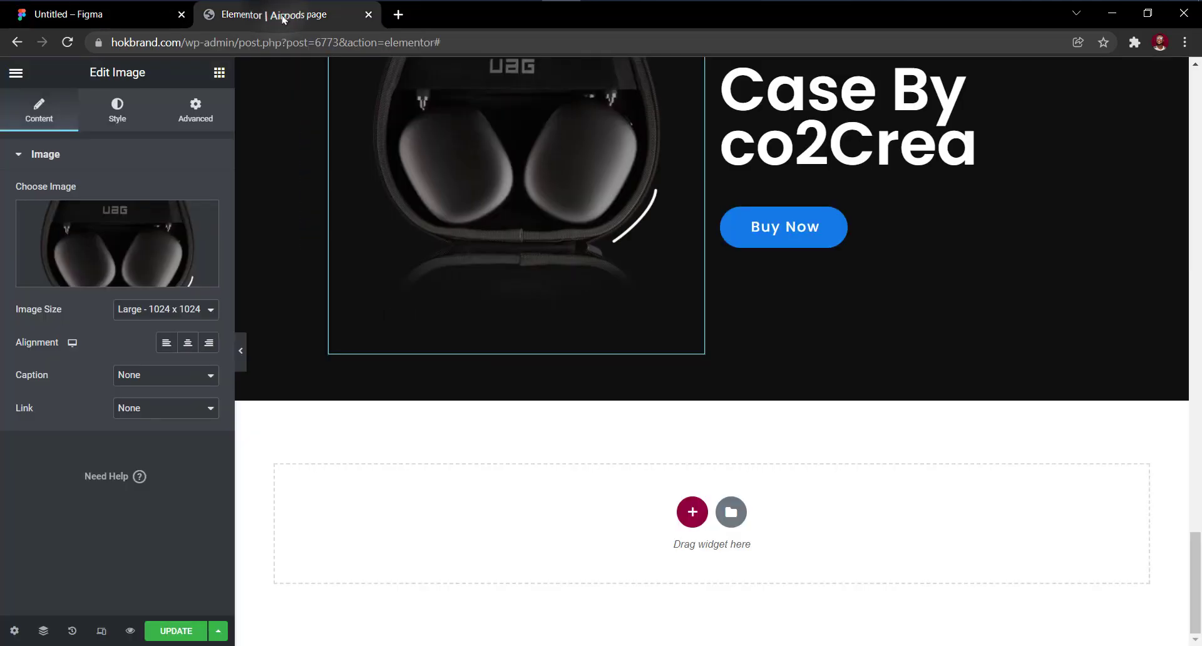
left_click(693, 512)
scroll(718, 421, "down", 1)
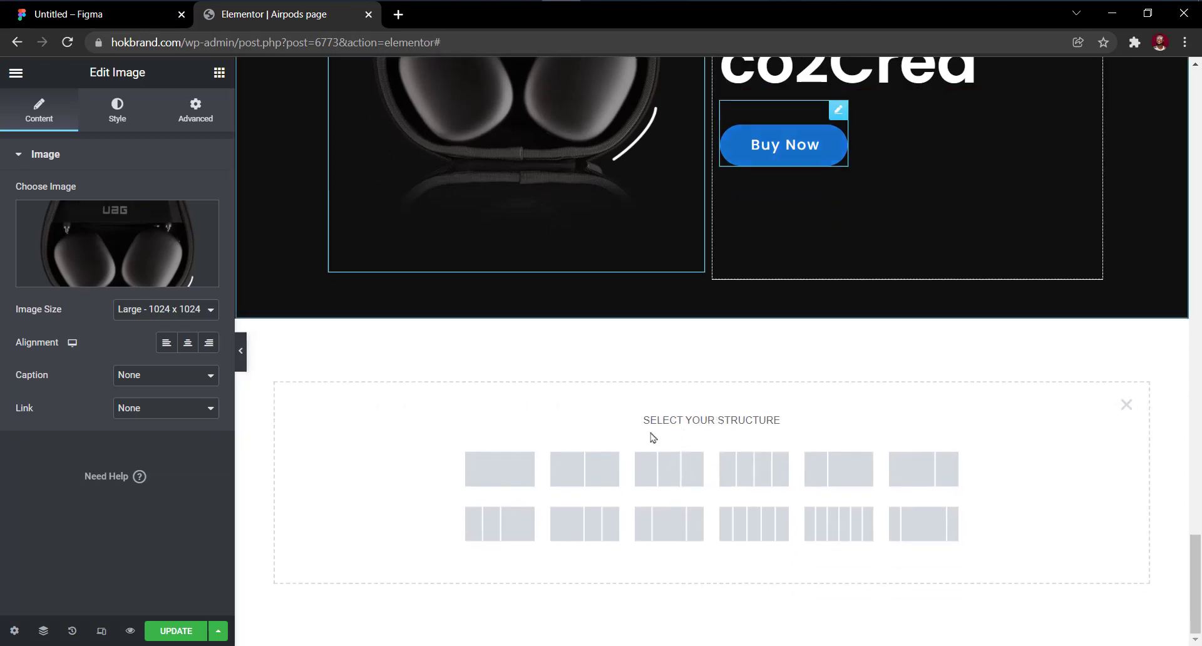
left_click(512, 471)
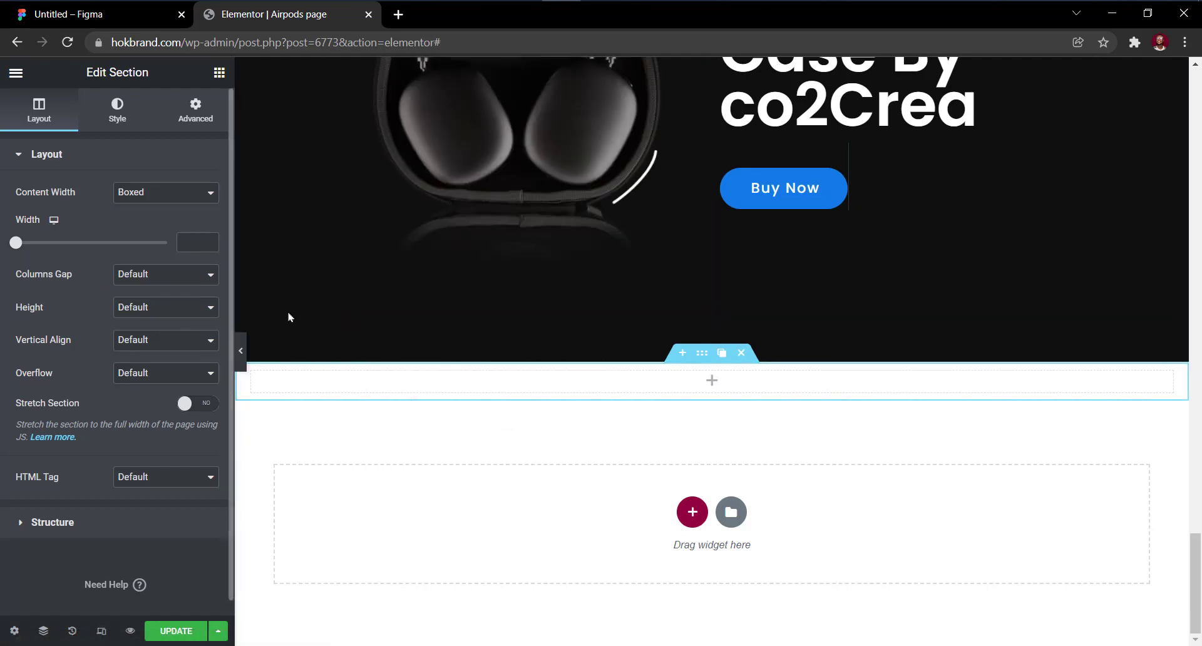
left_click(183, 241)
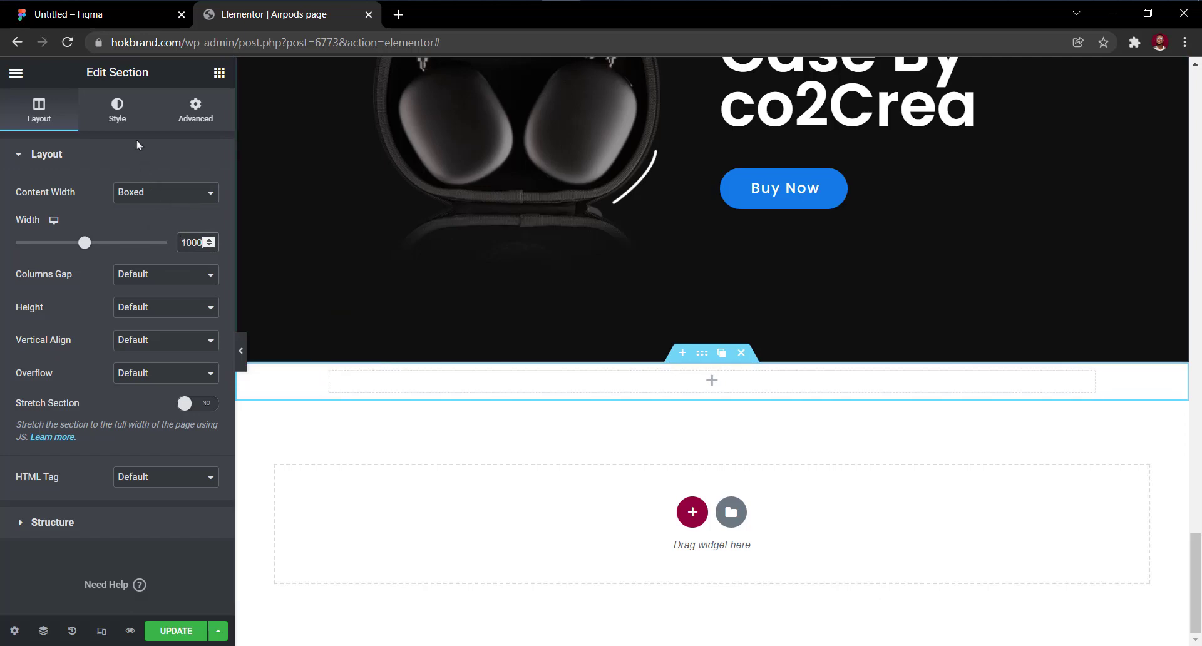
Give the new section a classic background with the colour 0f0f10.
left_click(120, 107)
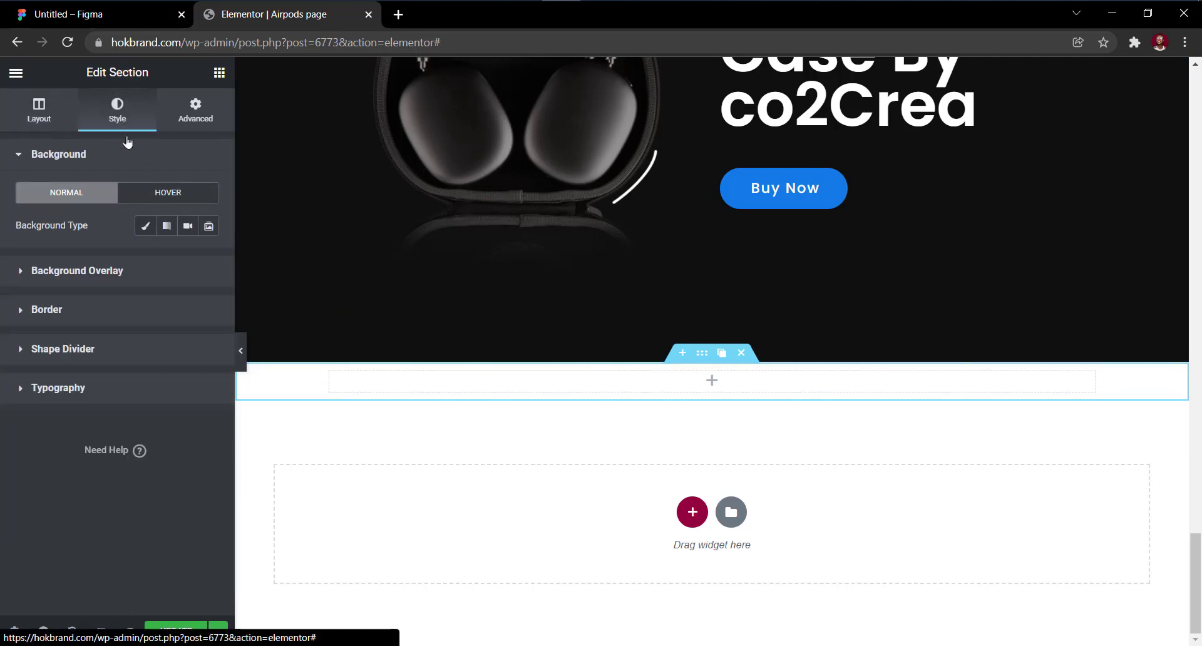
left_click(145, 226)
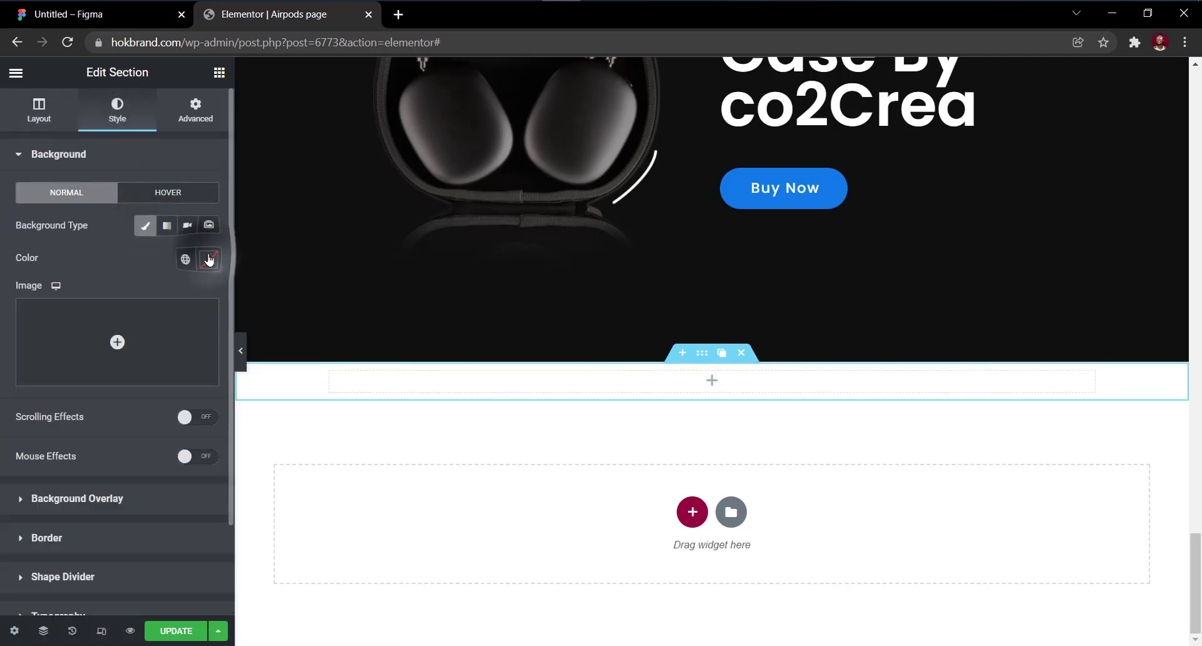
left_click(208, 259)
type("0f0")
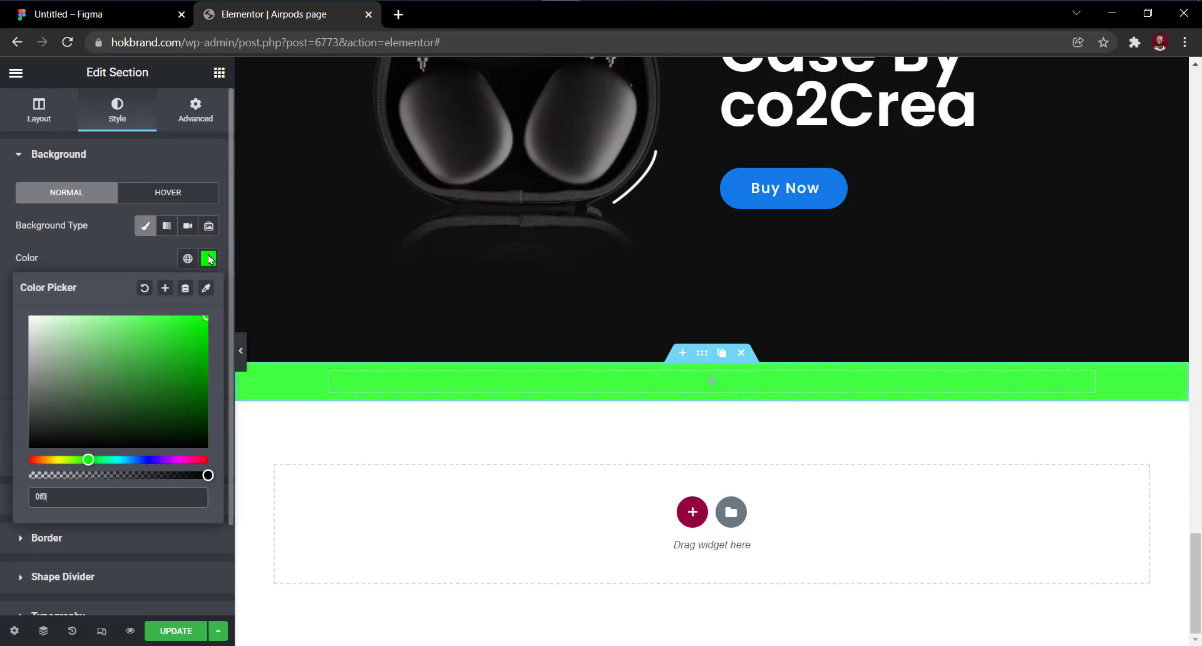
type("f10")
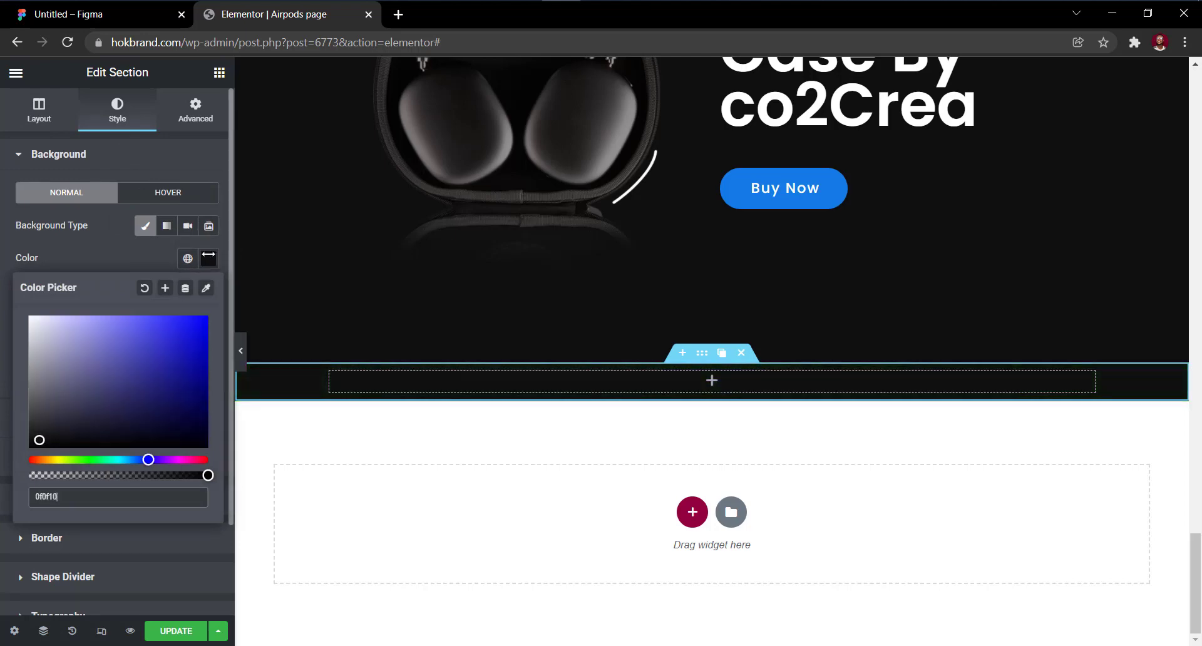
left_click(209, 266)
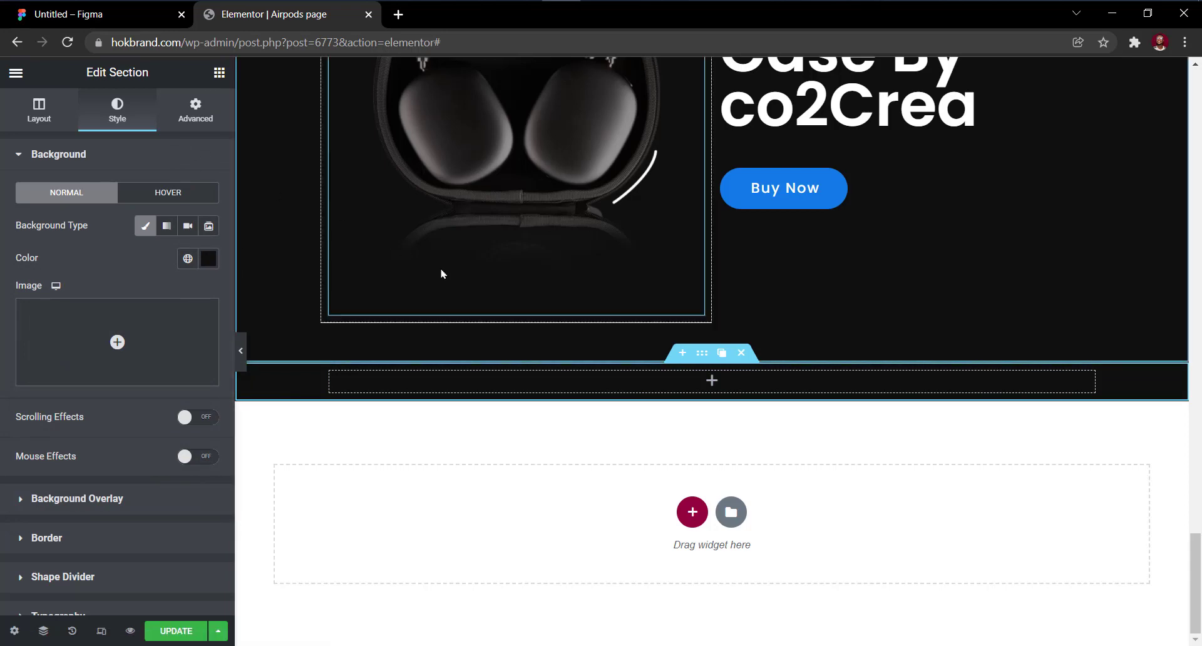
Insert a two-column inner section into the new dark section.
scroll(440, 270, "up", 1)
scroll(442, 272, "down", 1)
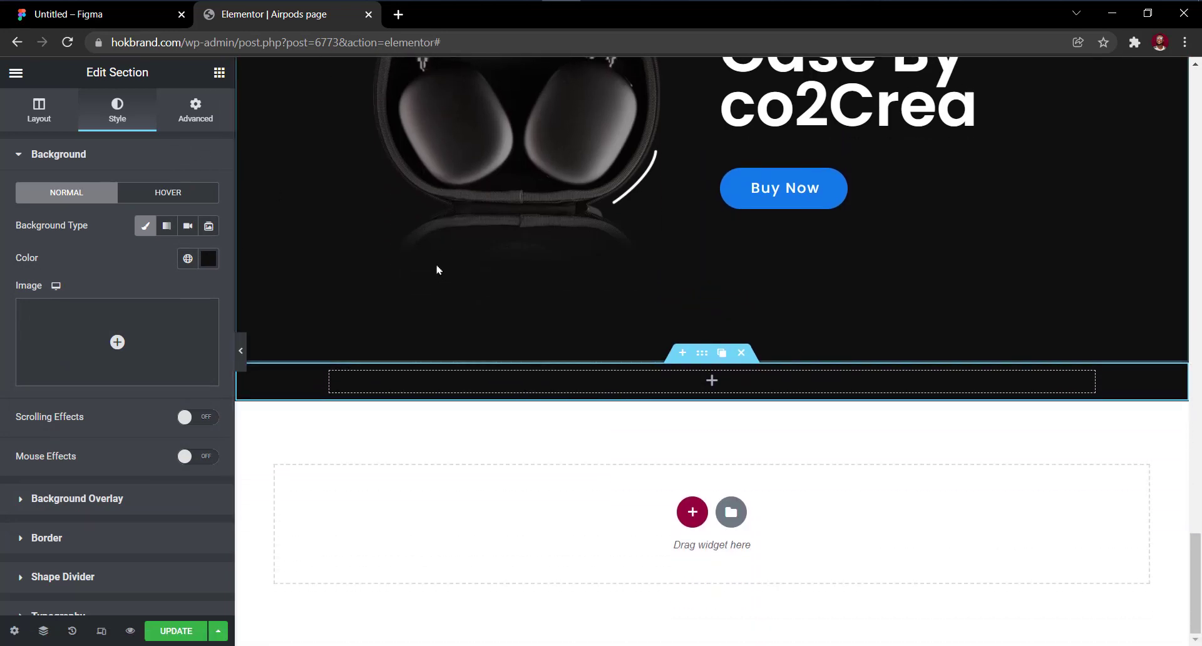
left_click(219, 72)
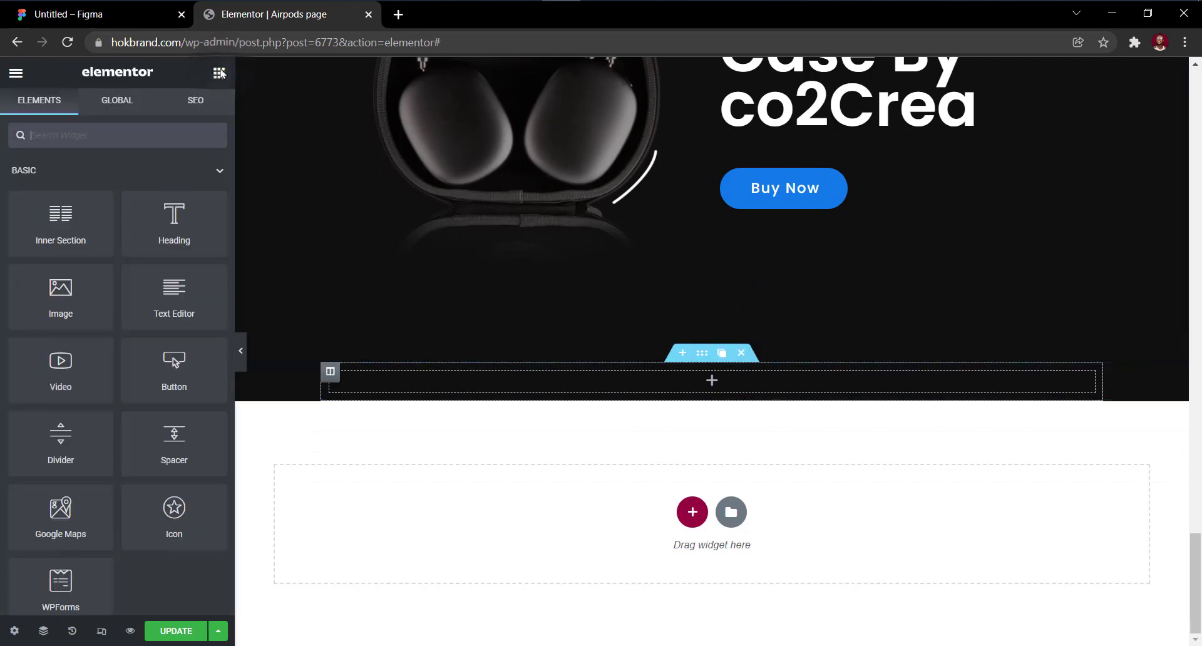
left_click_drag(68, 232, 537, 389)
Copy the large AirPods Max heading from the page's hero section and paste it into the inner section's first column.
scroll(744, 401, "up", 15)
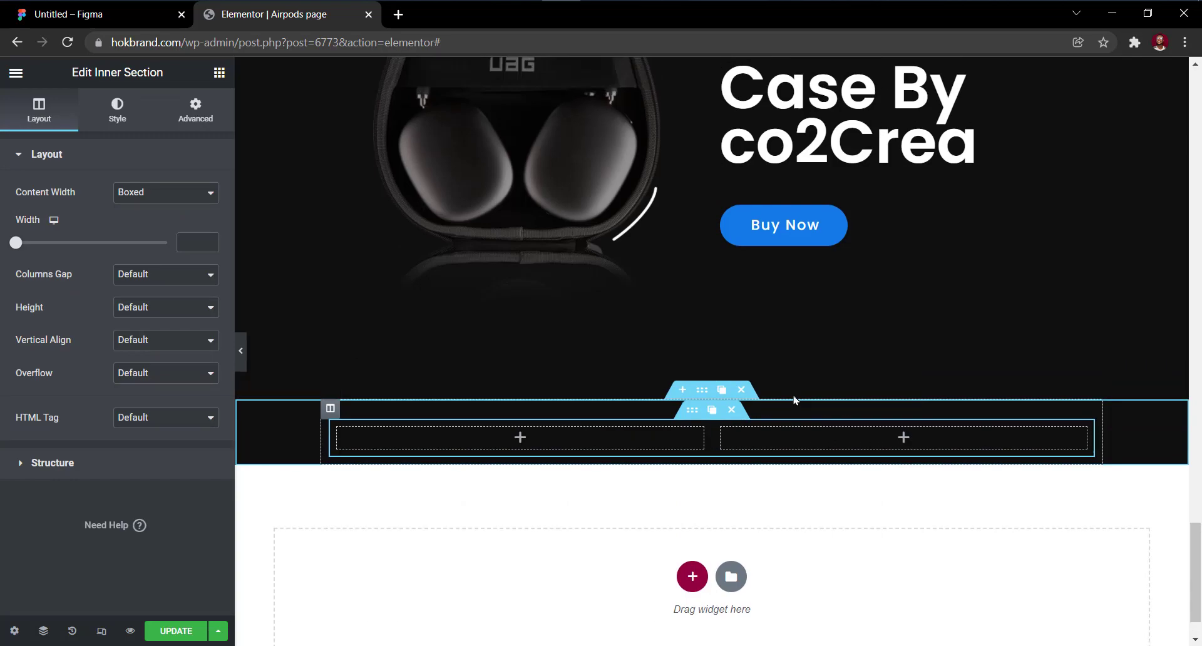
scroll(693, 347, "up", 10)
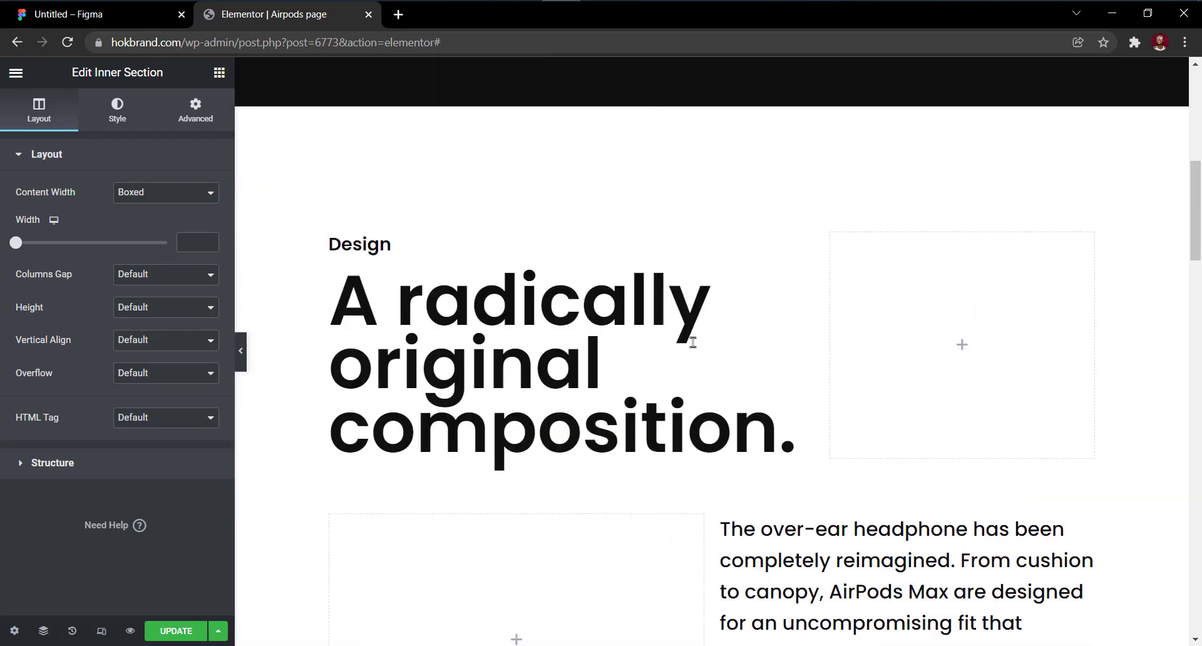
right_click(551, 276)
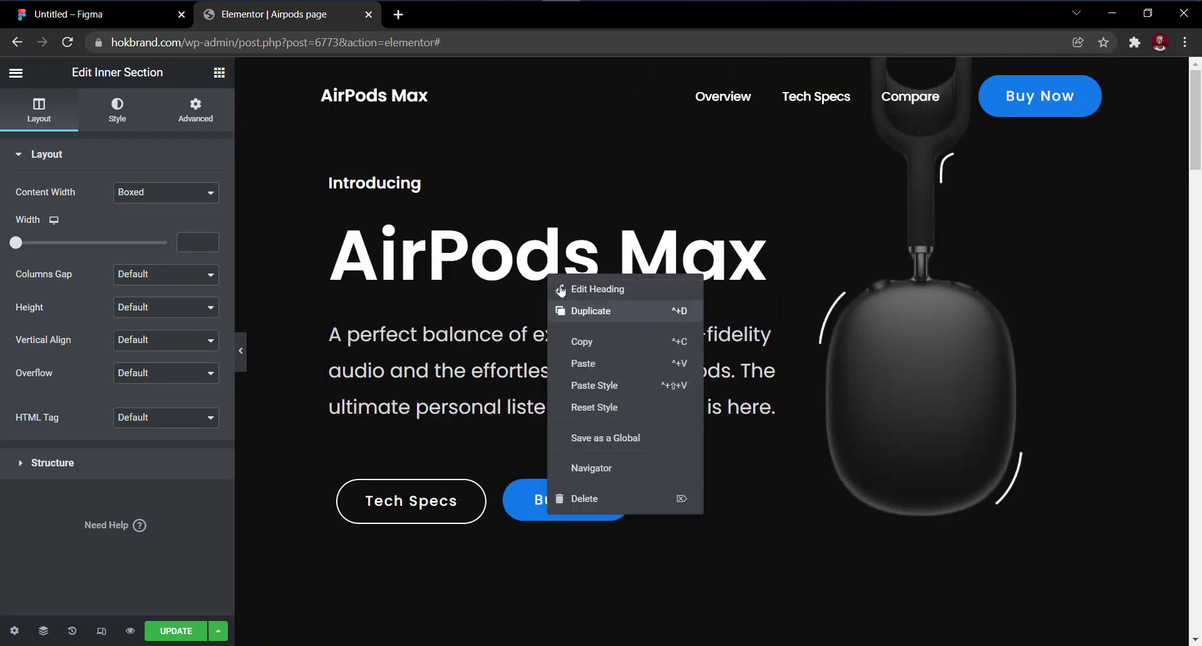
left_click(636, 343)
scroll(637, 351, "down", 15)
scroll(636, 351, "down", 15)
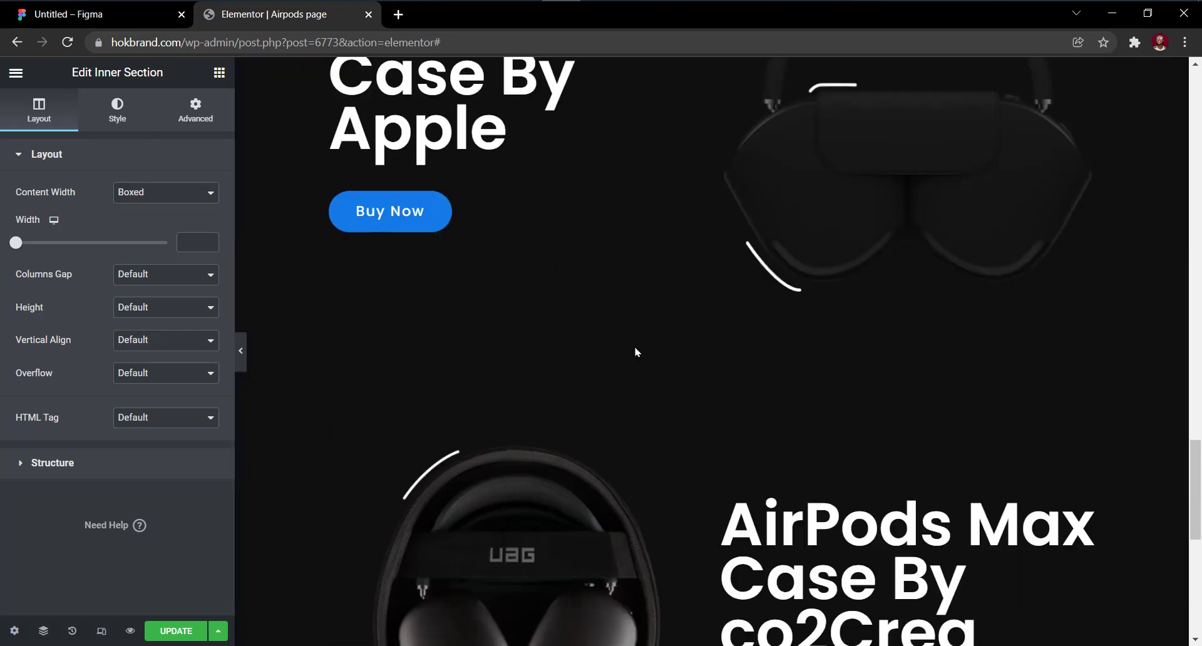
right_click(491, 370)
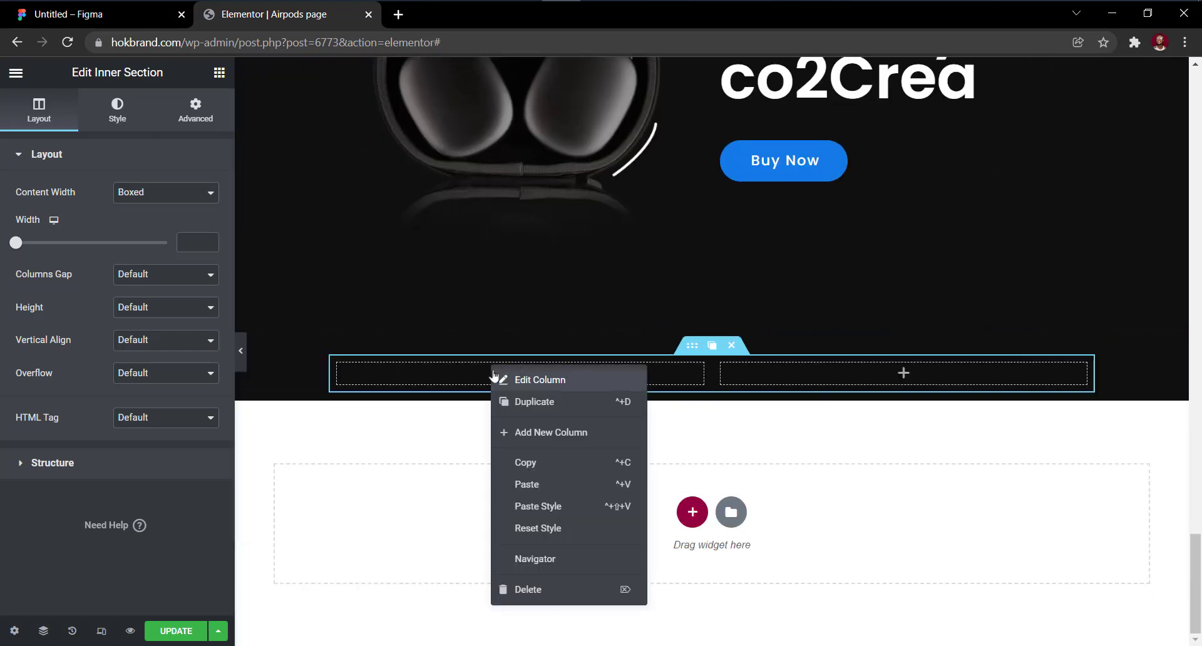
left_click(528, 484)
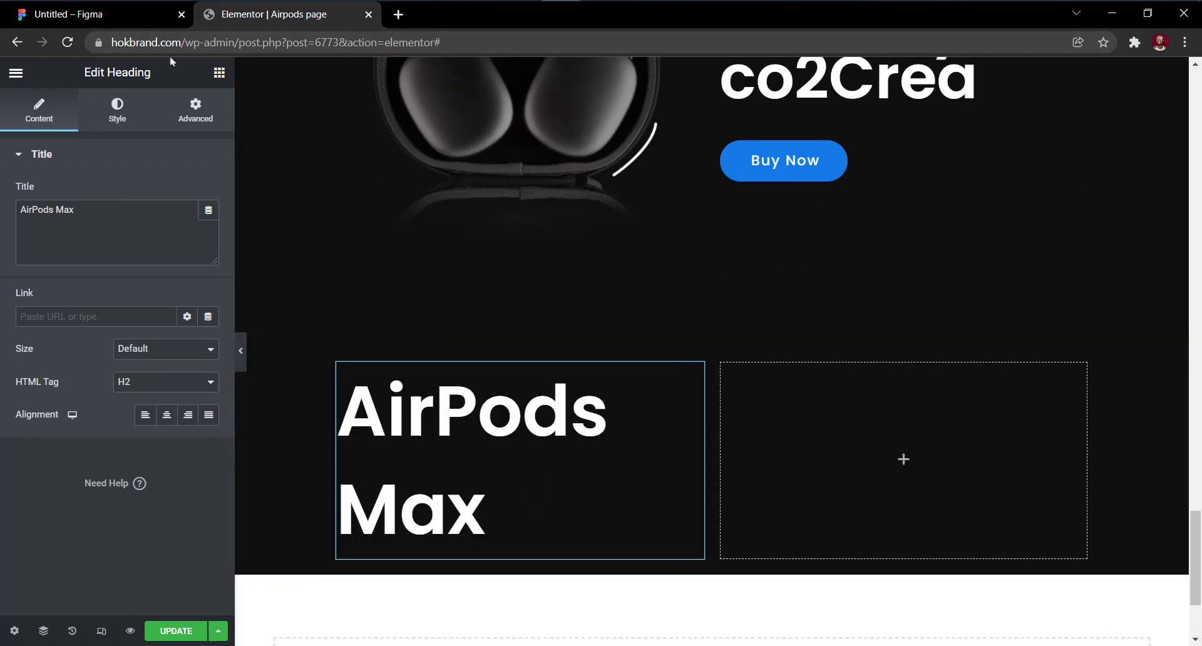
Copy the "Five colors. Anything but monotone." text from Figma and use it as the pasted heading's title in Elementor.
left_click(138, 16)
left_click(349, 150)
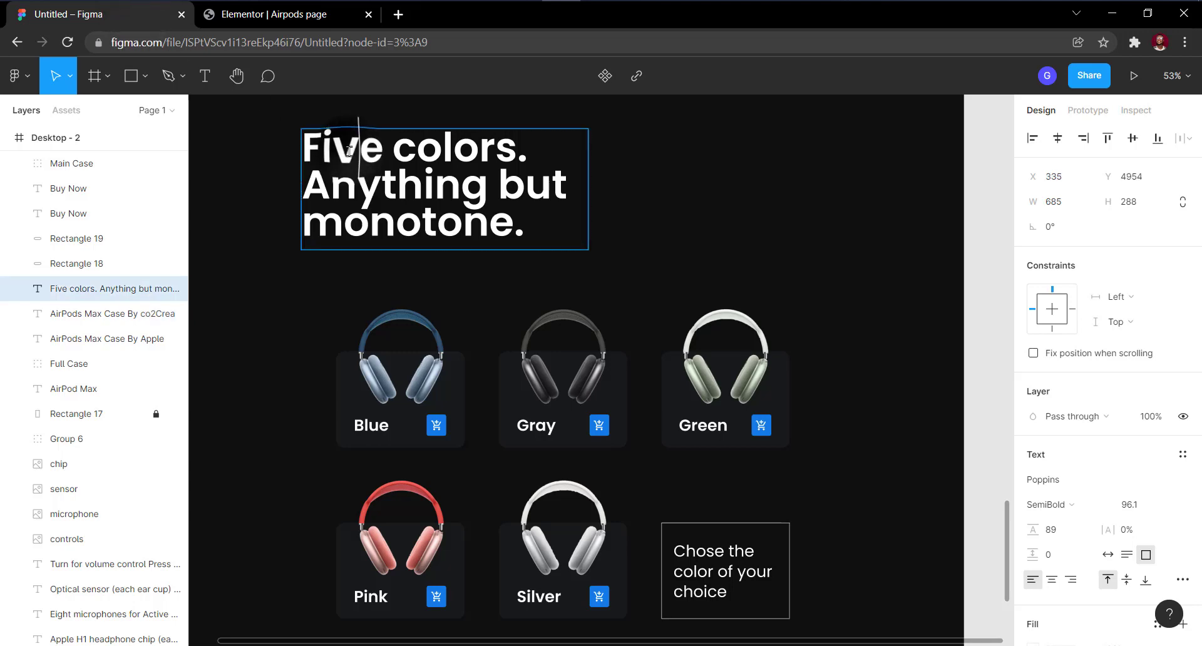
key("ctrl+a")
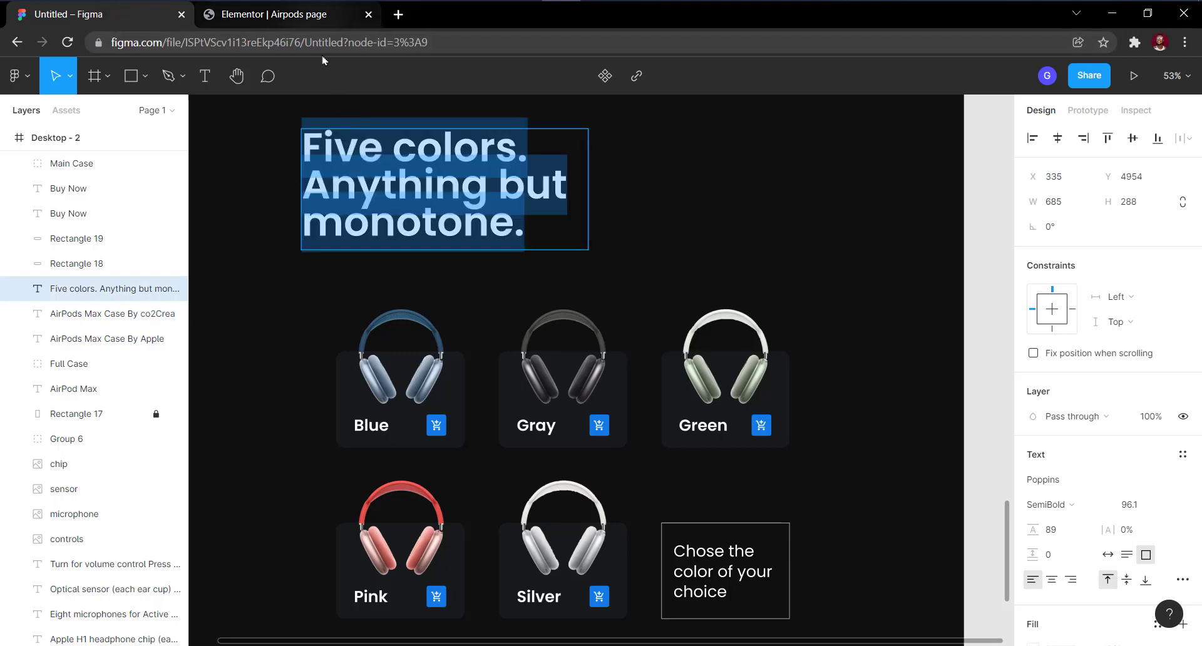
left_click(315, 15)
left_click(143, 229)
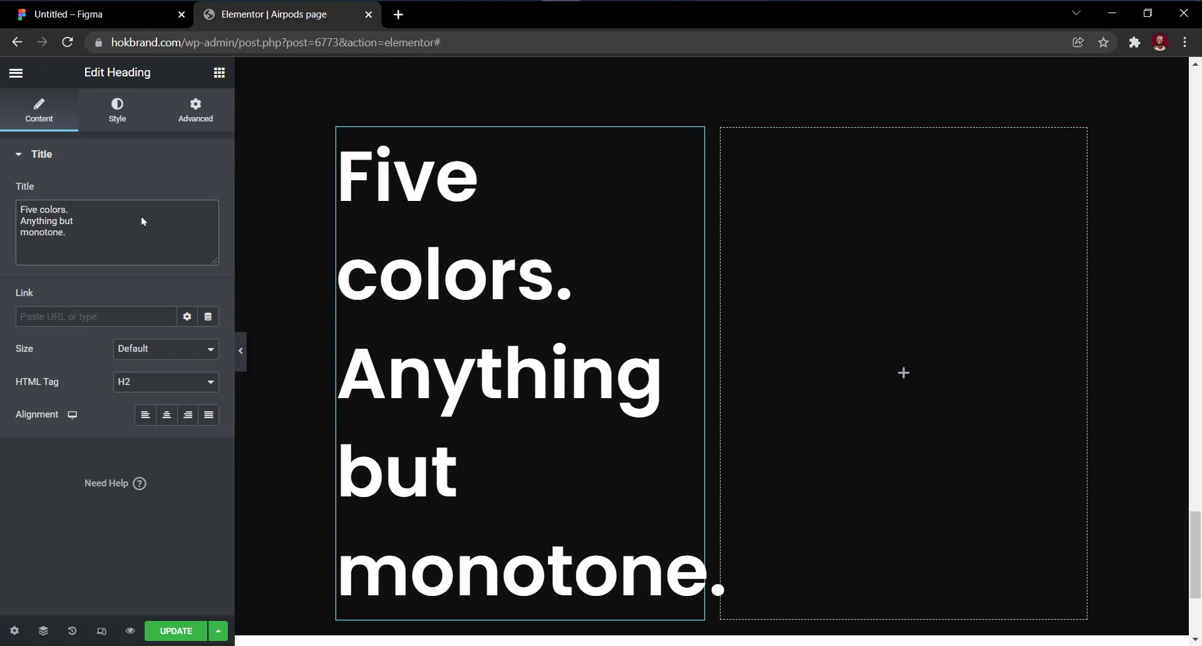
Open the Five colors heading's typography settings and start editing its line height.
left_click(121, 109)
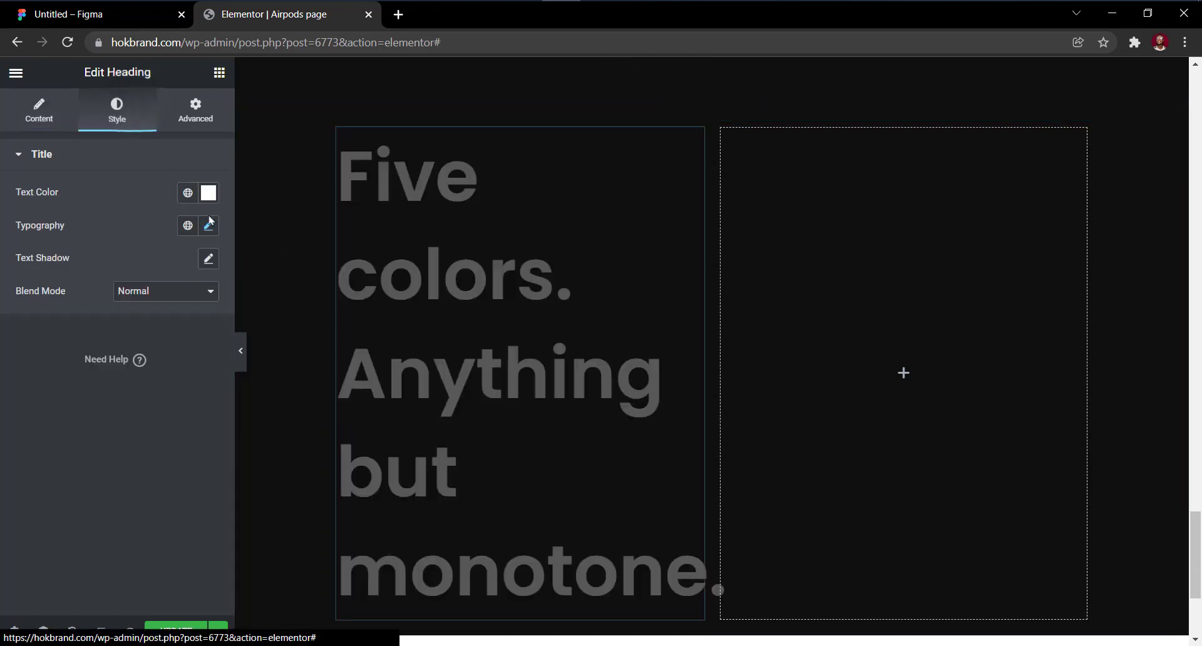
left_click(209, 226)
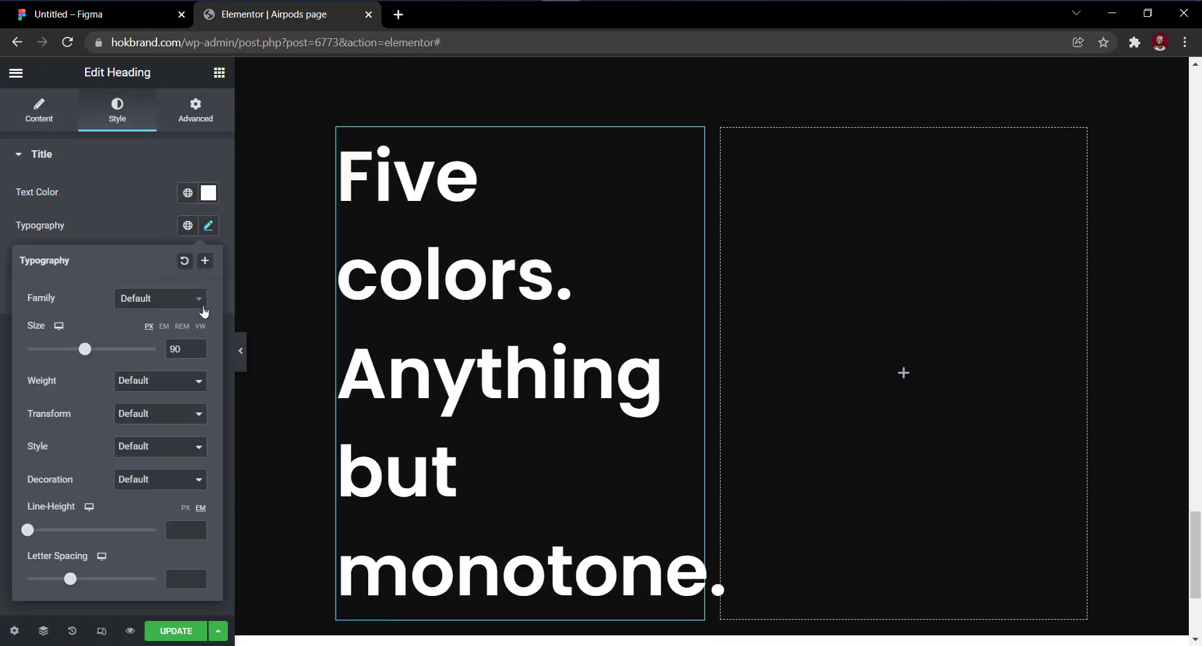
left_click(174, 532)
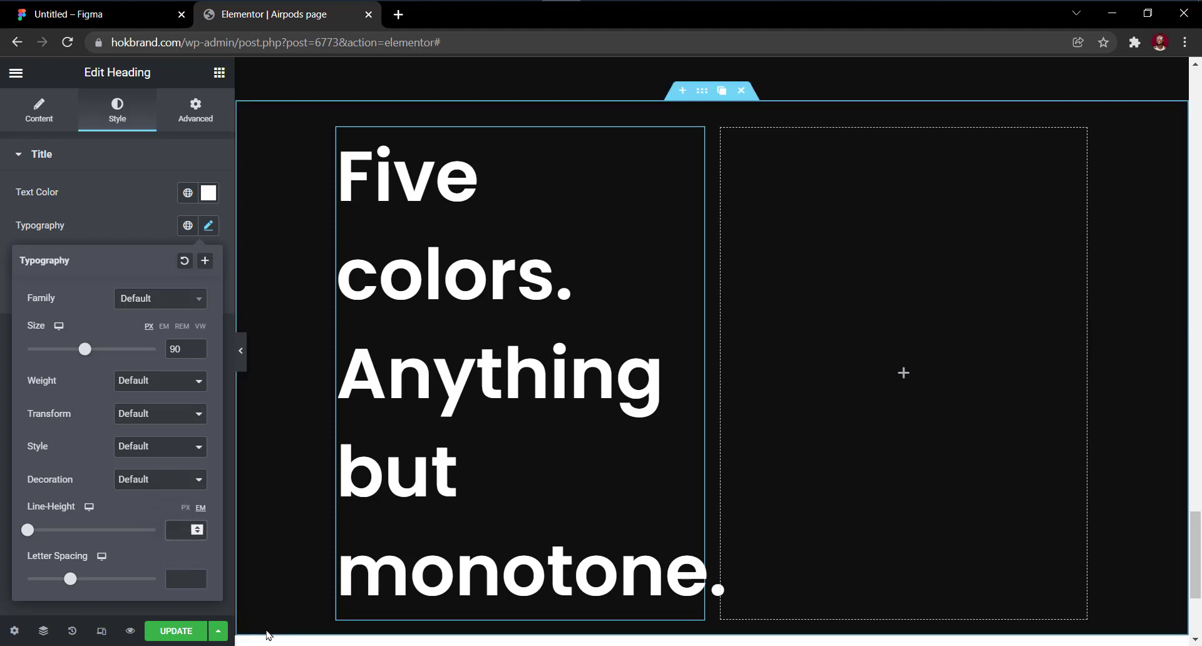
Set the heading's line height to 0.9 em and widen its column until the text fits on three lines.
type(".9")
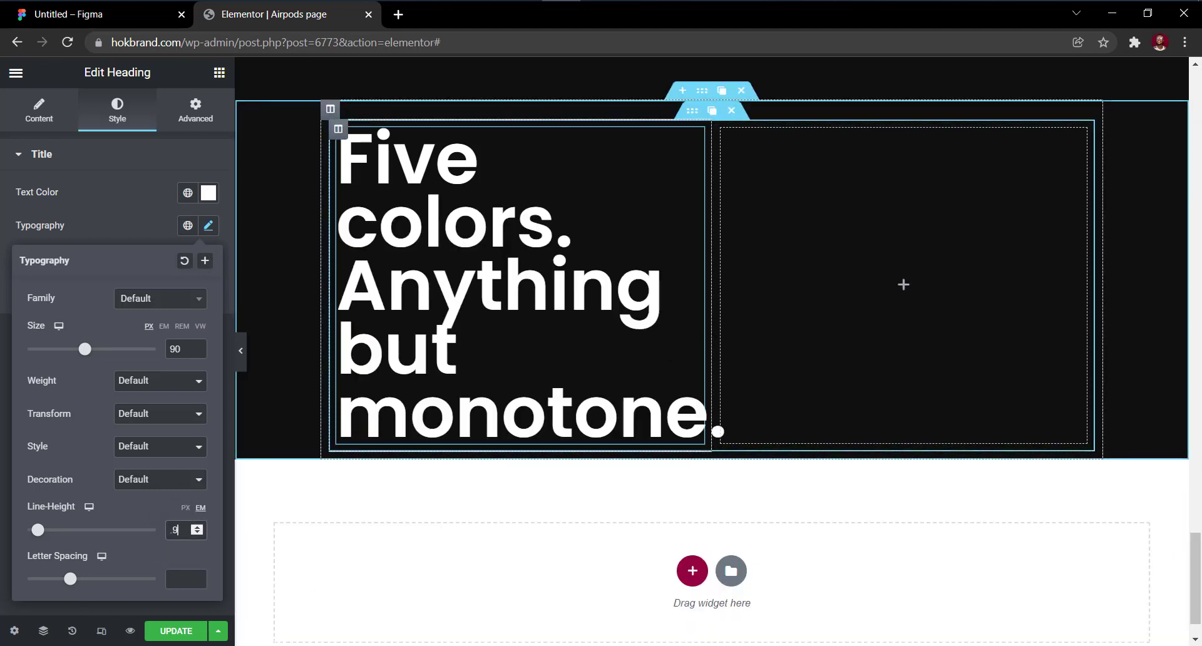
left_click_drag(714, 335, 817, 330)
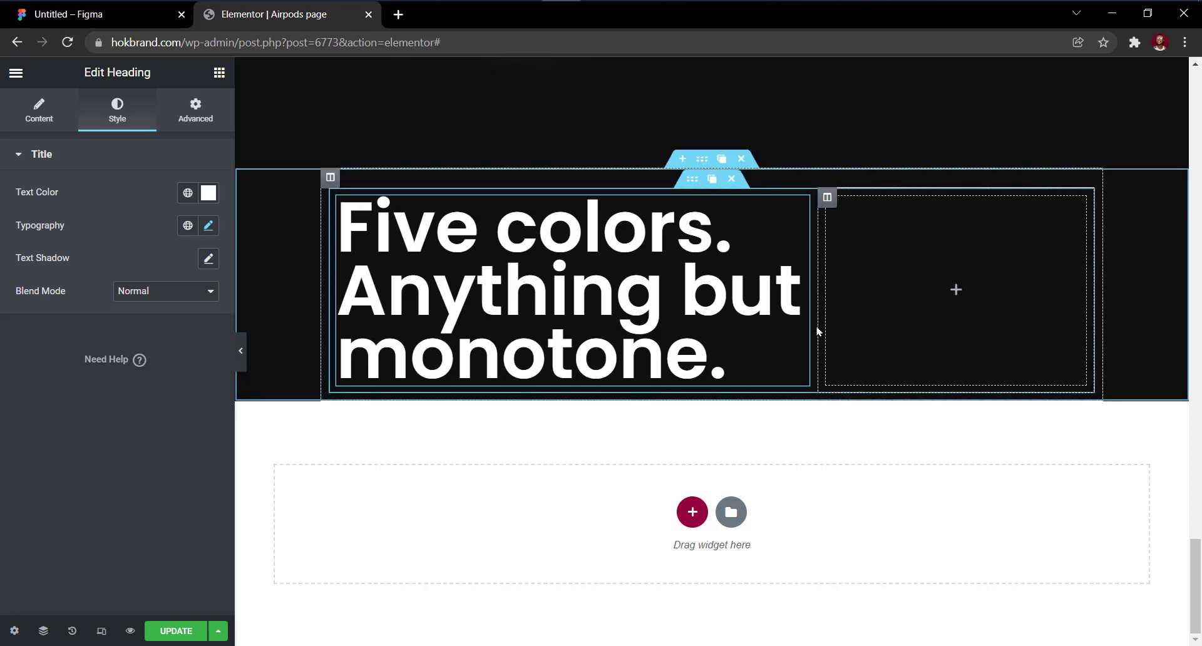
Try to add another inner section around the "Five colors. Anything but monotone." heading.
left_click(219, 70)
left_click_drag(61, 216, 566, 269)
scroll(579, 244, "up", 2)
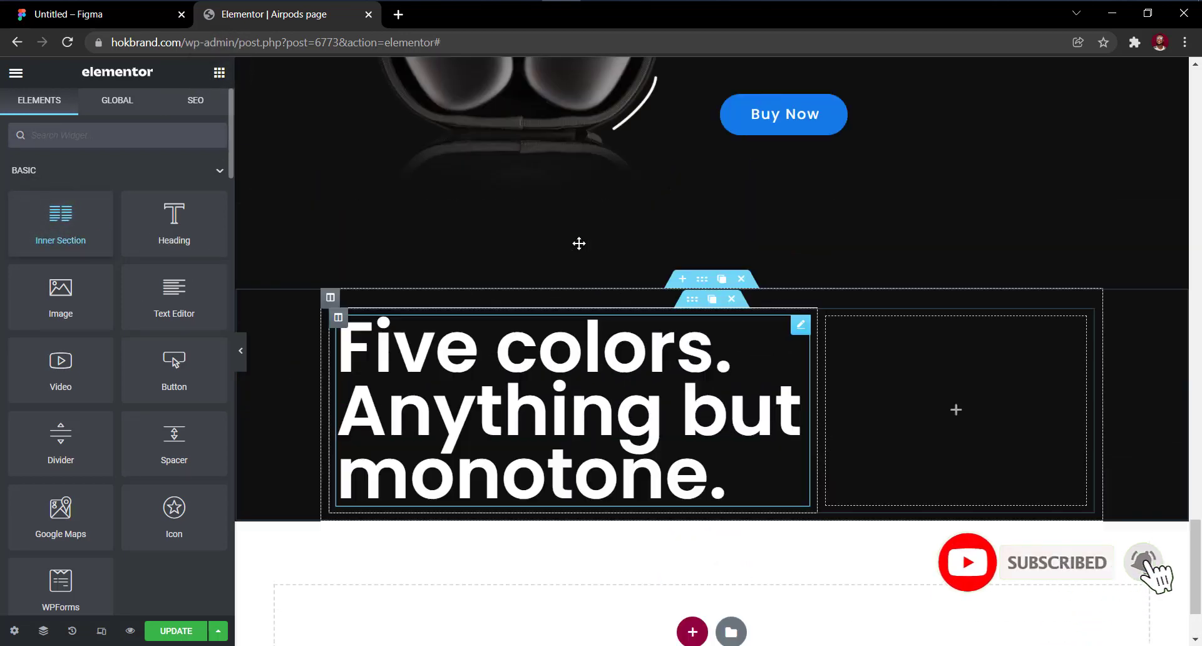
scroll(579, 244, "down", 2)
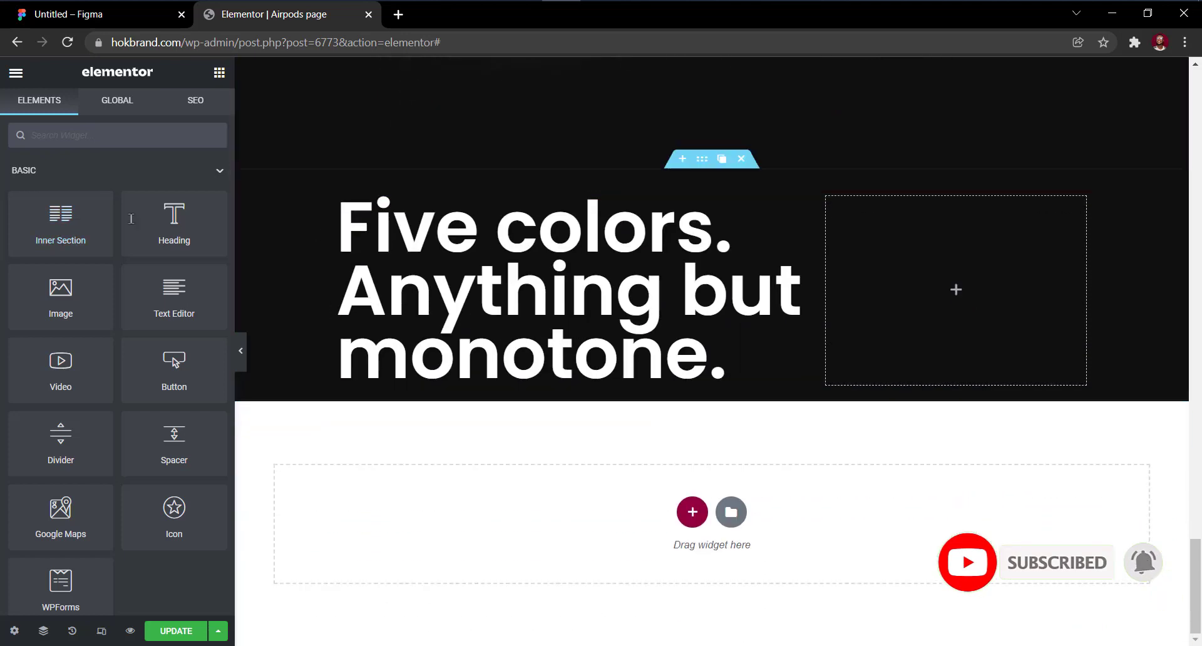
left_click_drag(59, 213, 494, 393)
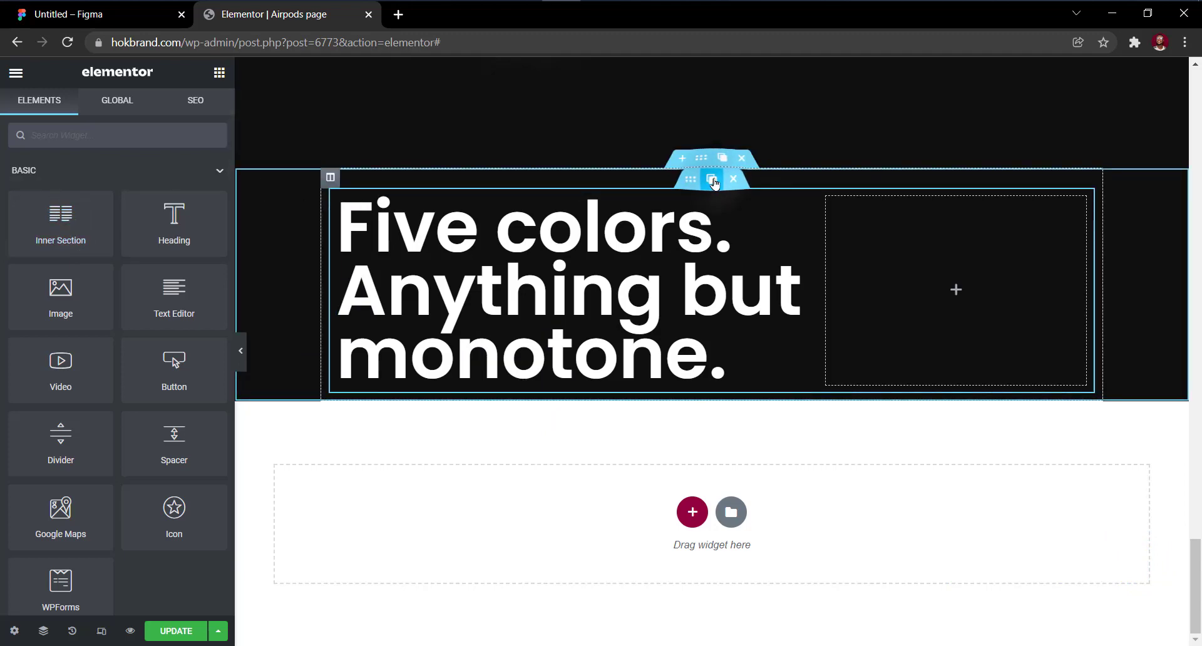
Duplicate the heading's inner section and delete the heading from the copy.
left_click(713, 181)
scroll(804, 271, "down", 3)
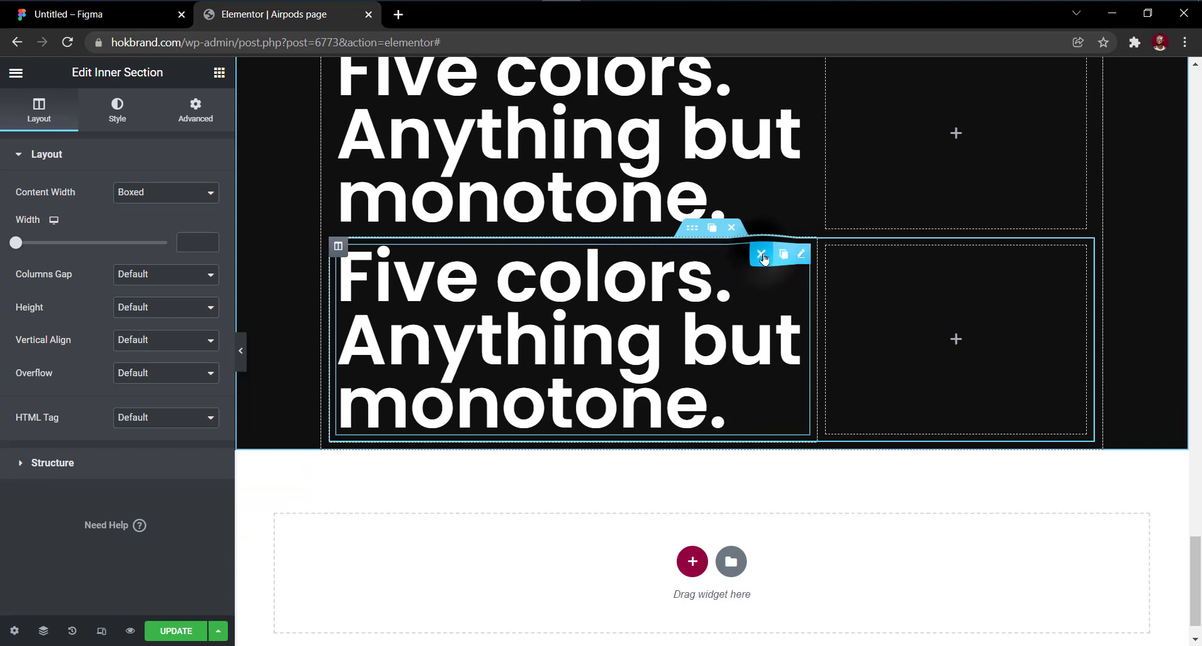
left_click(762, 254)
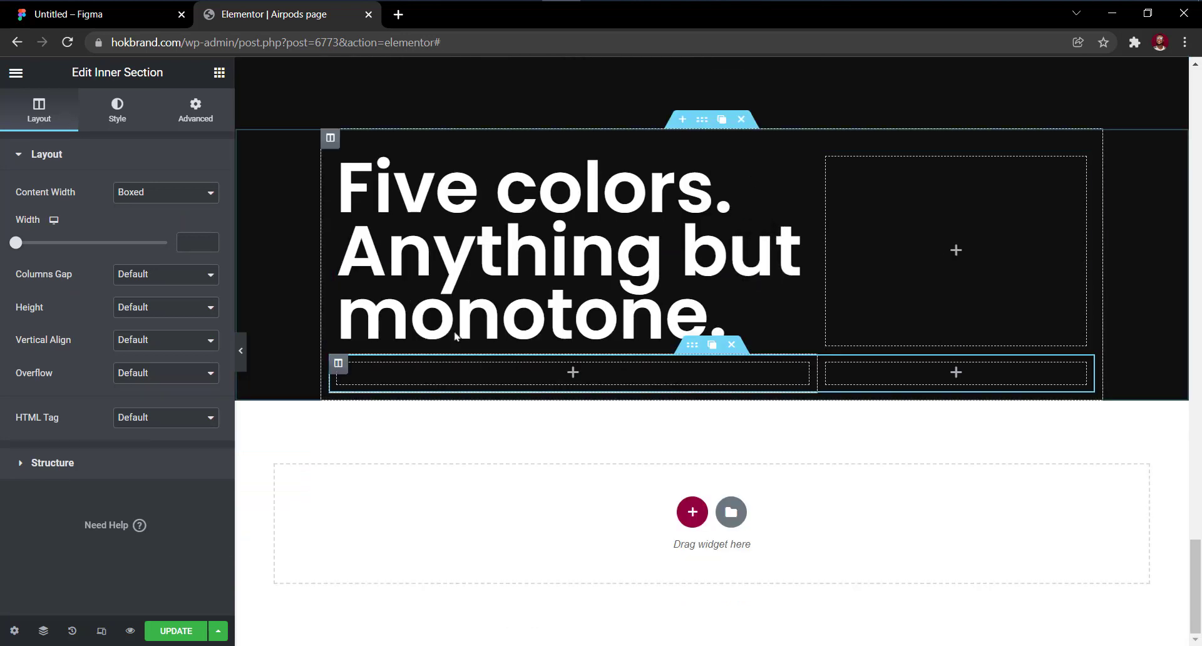
Delete the first column of the empty inner section and duplicate the remaining column to make five equal columns.
left_click(339, 363)
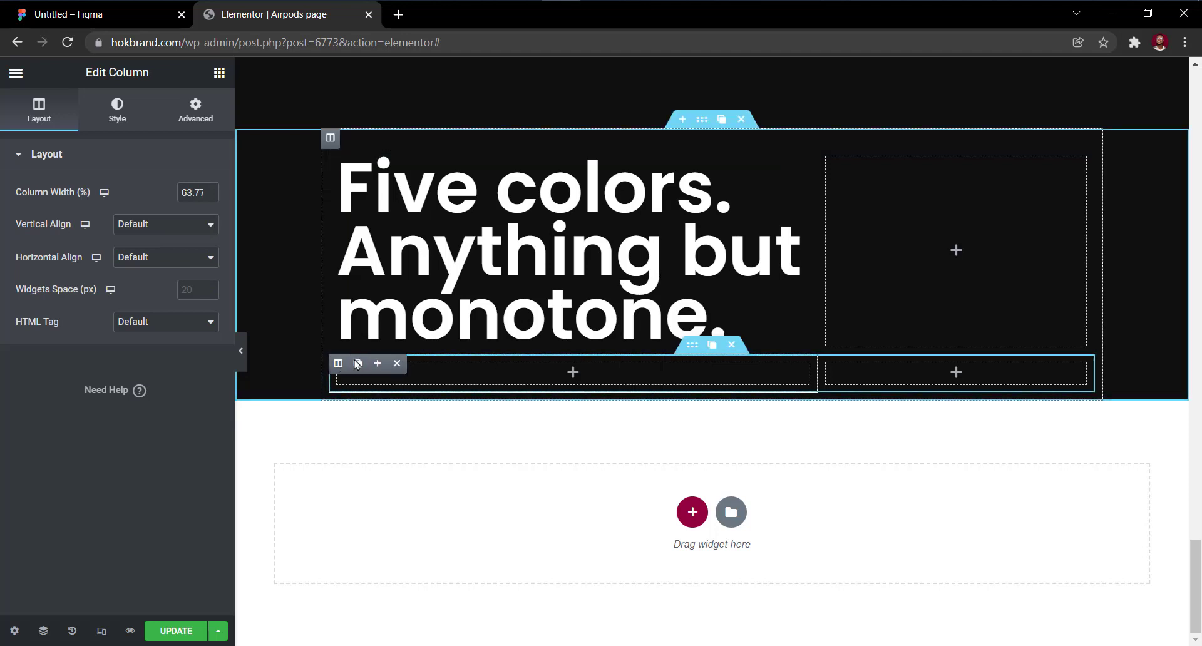
left_click(395, 364)
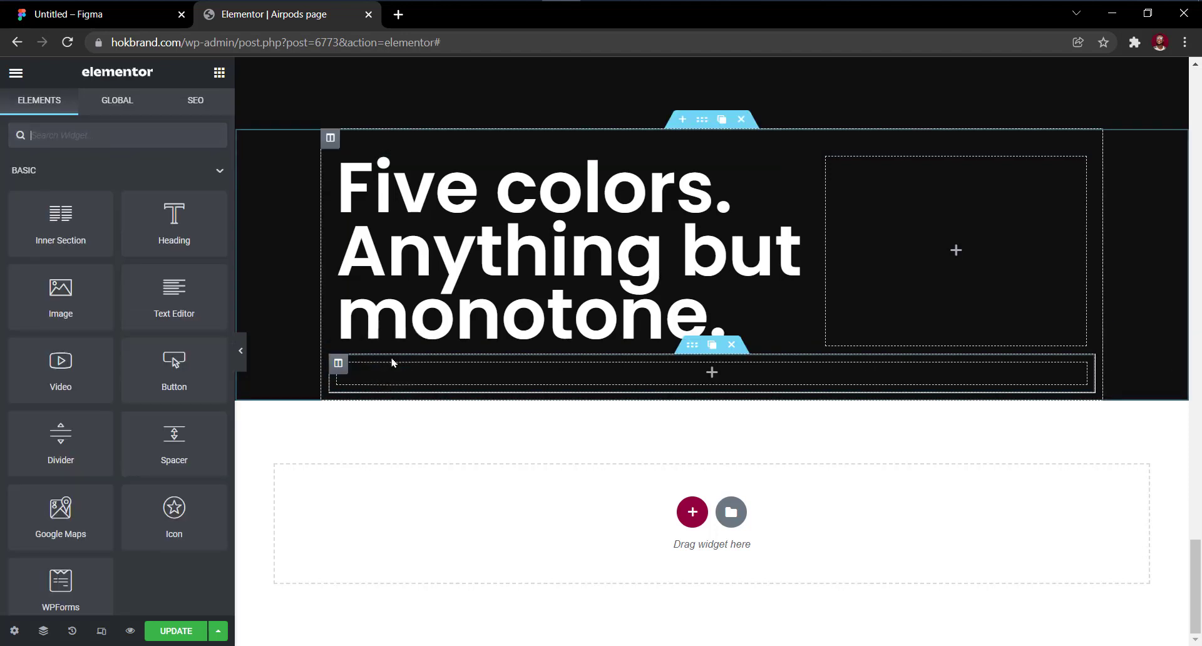
left_click(359, 368)
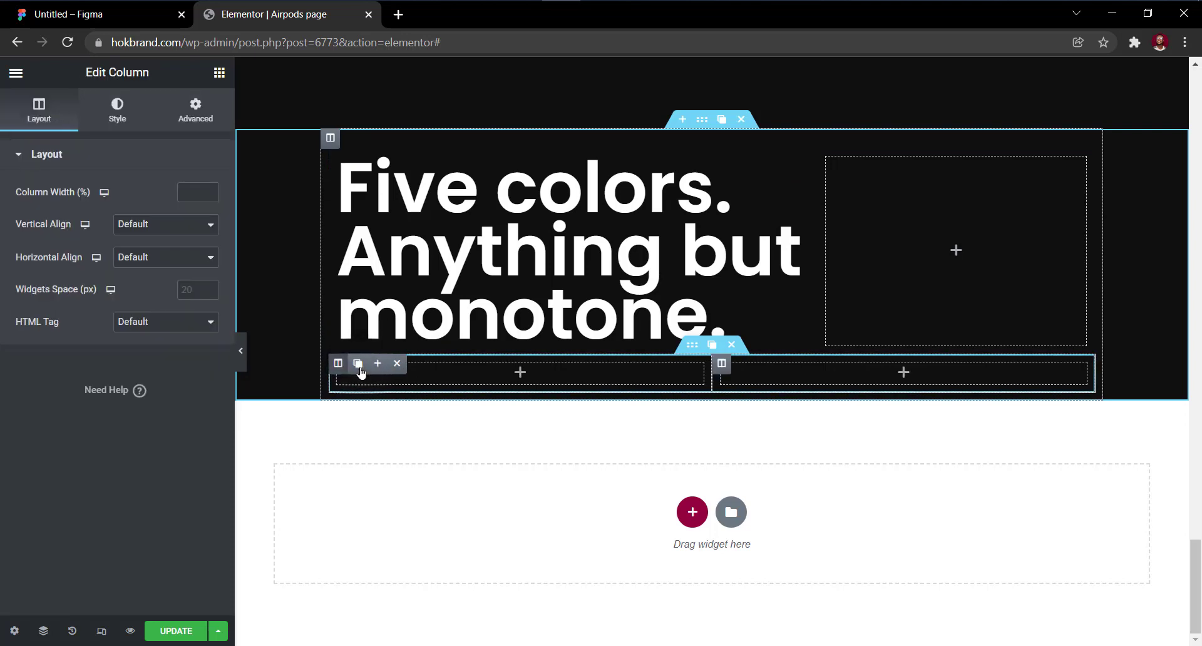
left_click(351, 368)
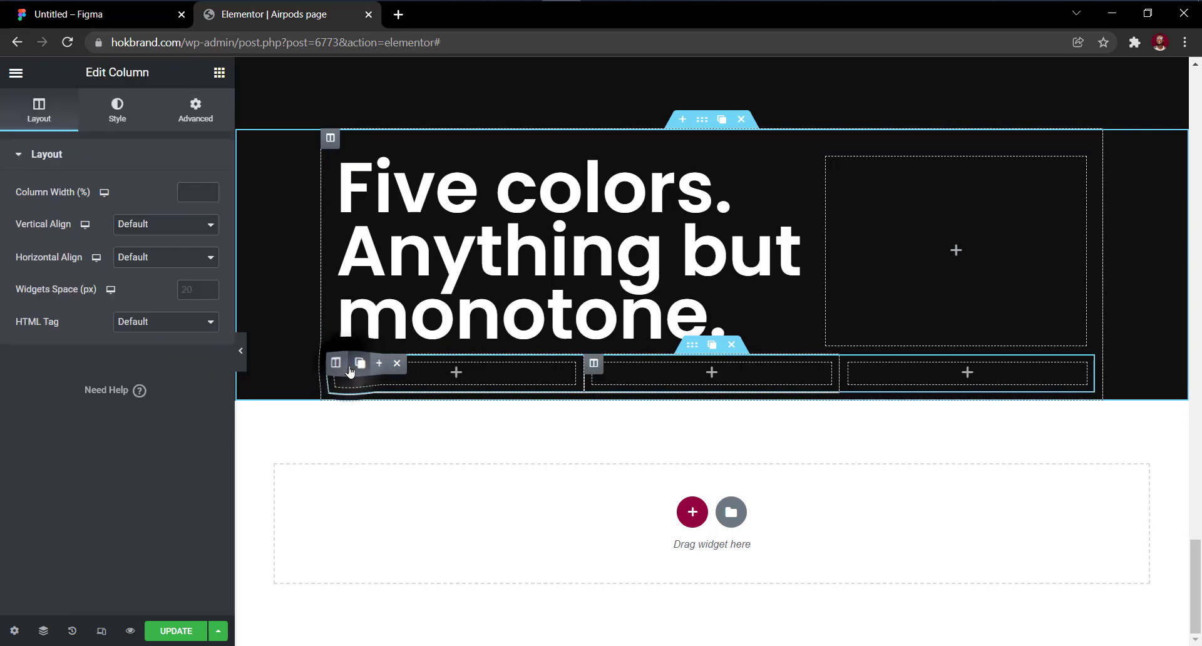
left_click(358, 364)
left_click(351, 369)
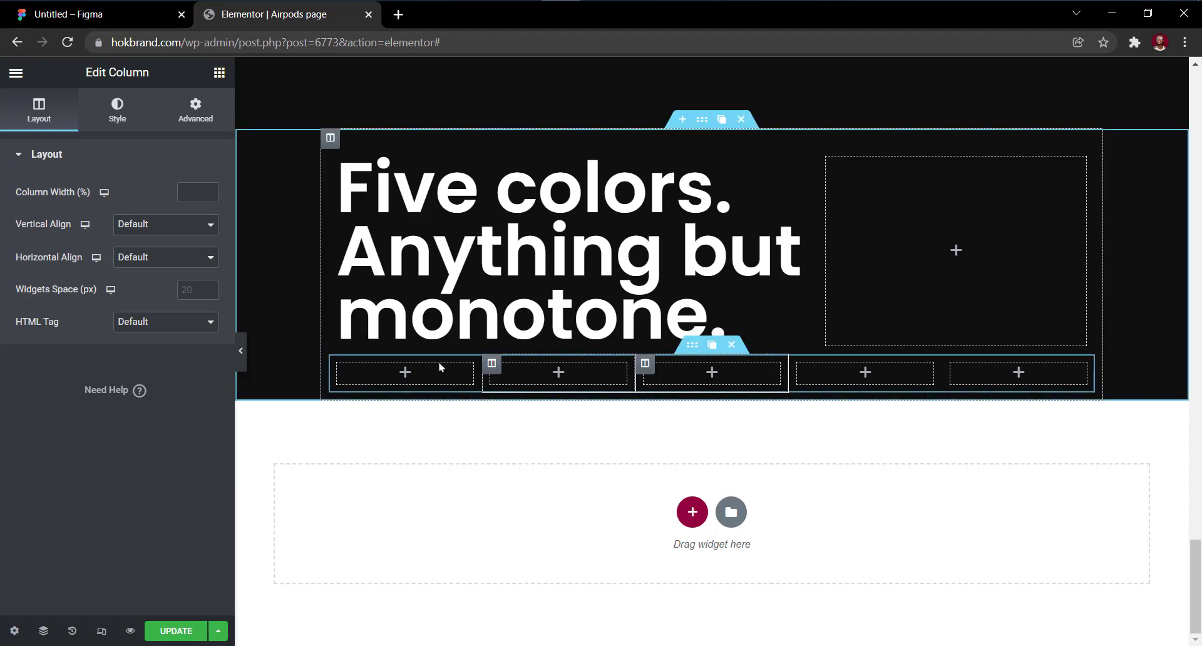
Set the top margin of the five-column inner section to 200 px.
left_click(684, 354)
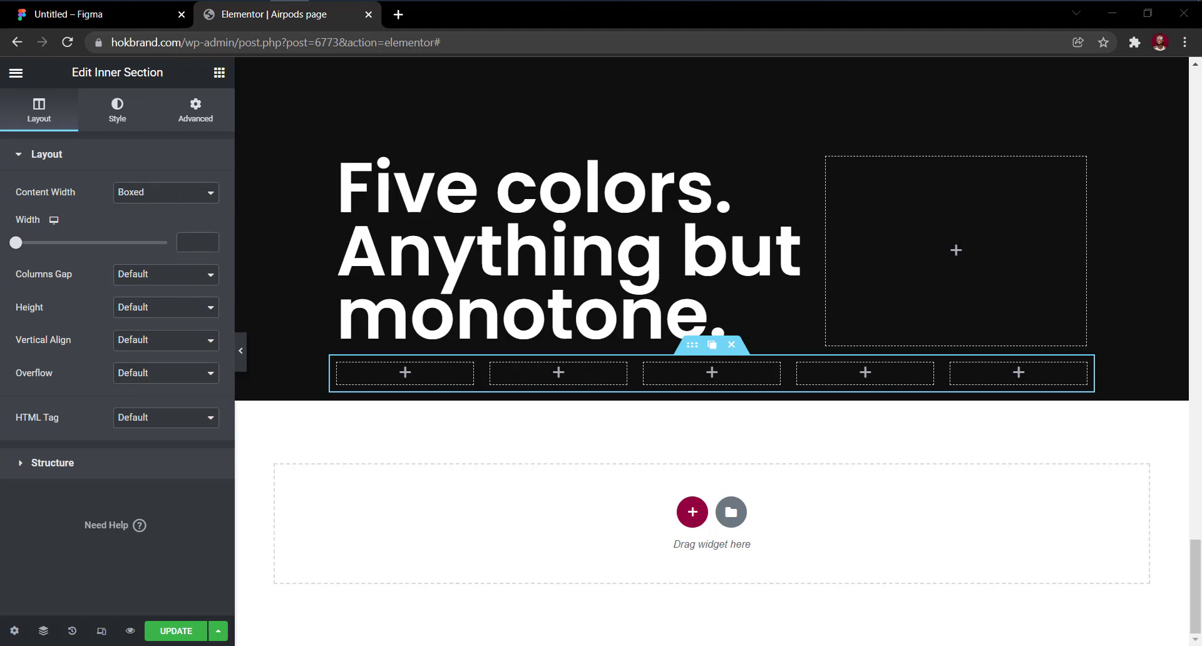
left_click(196, 103)
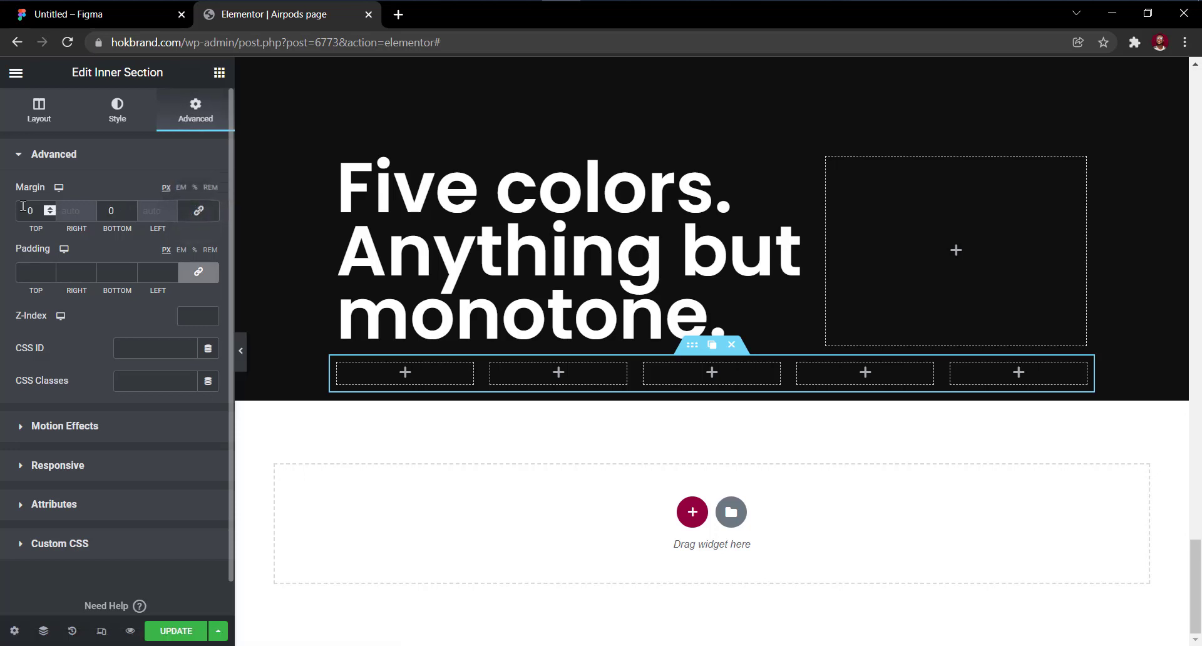
left_click(23, 206)
type("2000")
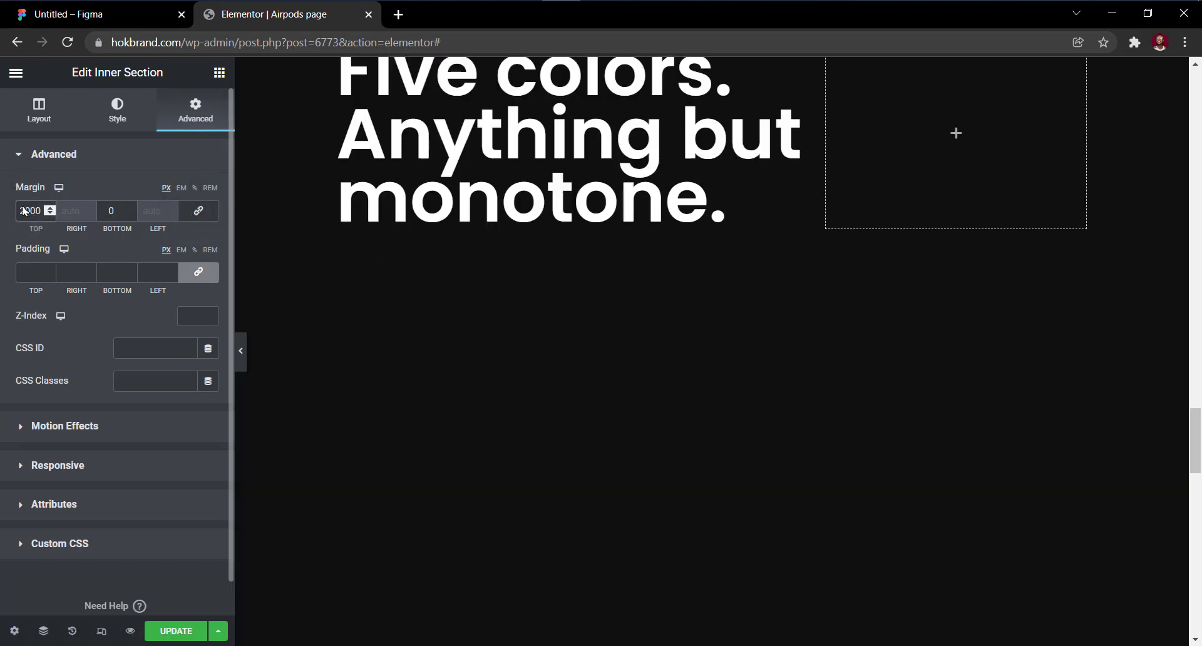
key("BackSpace")
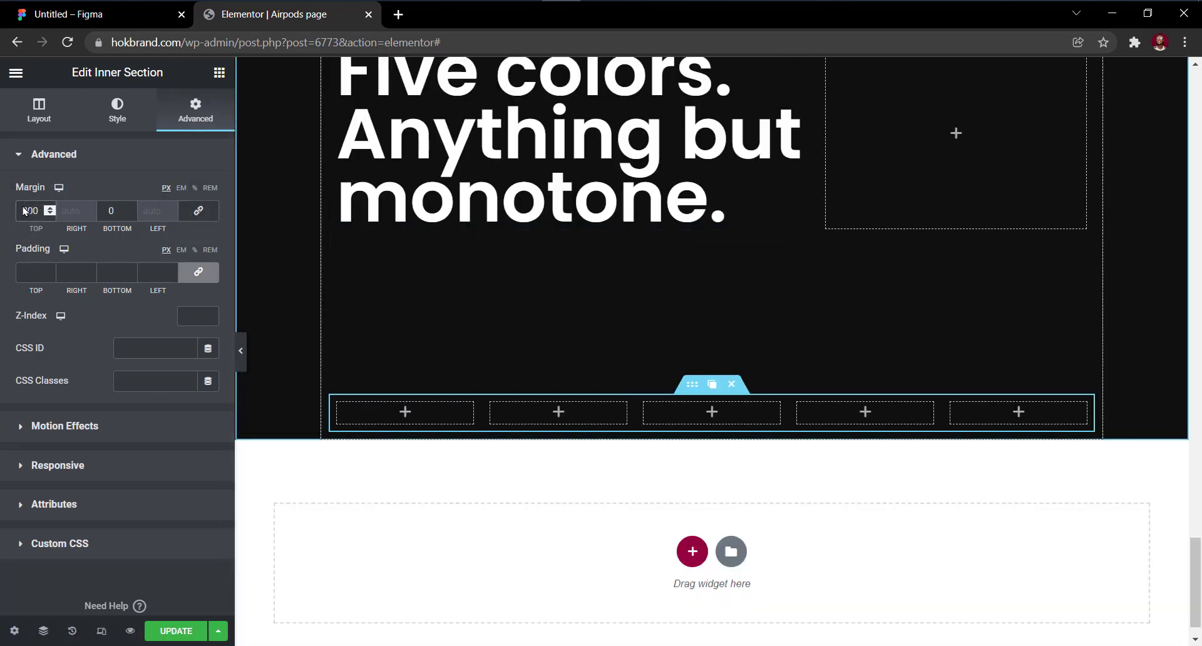
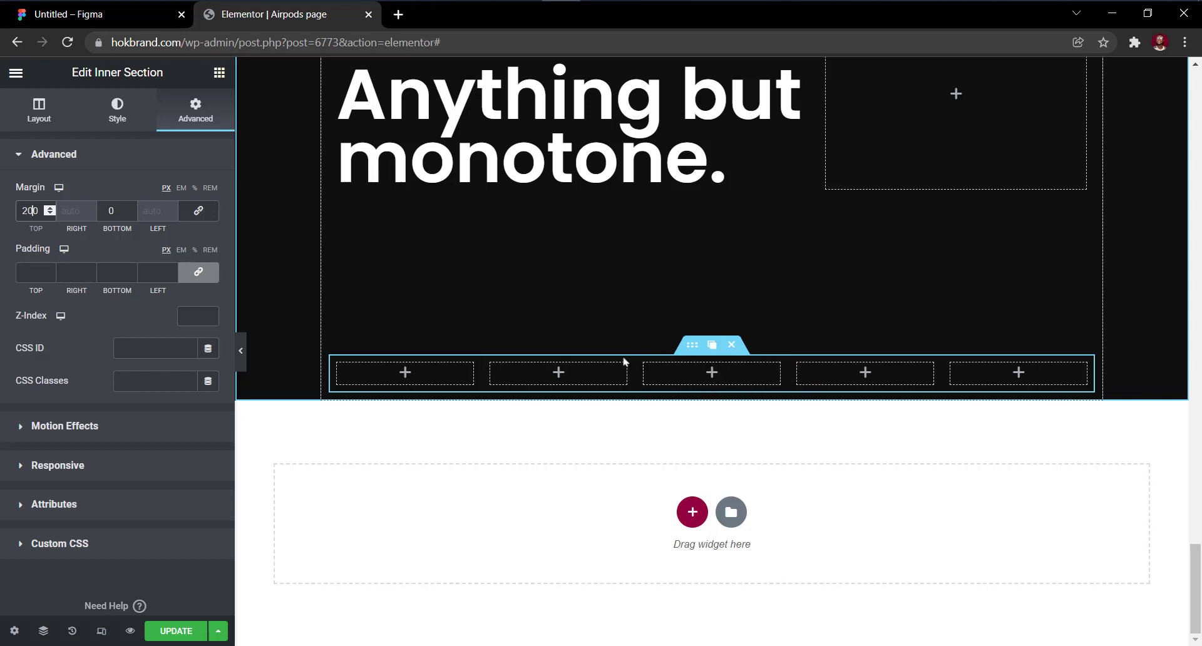
Give the second of the five columns a classic background and open its background color picker.
left_click(493, 365)
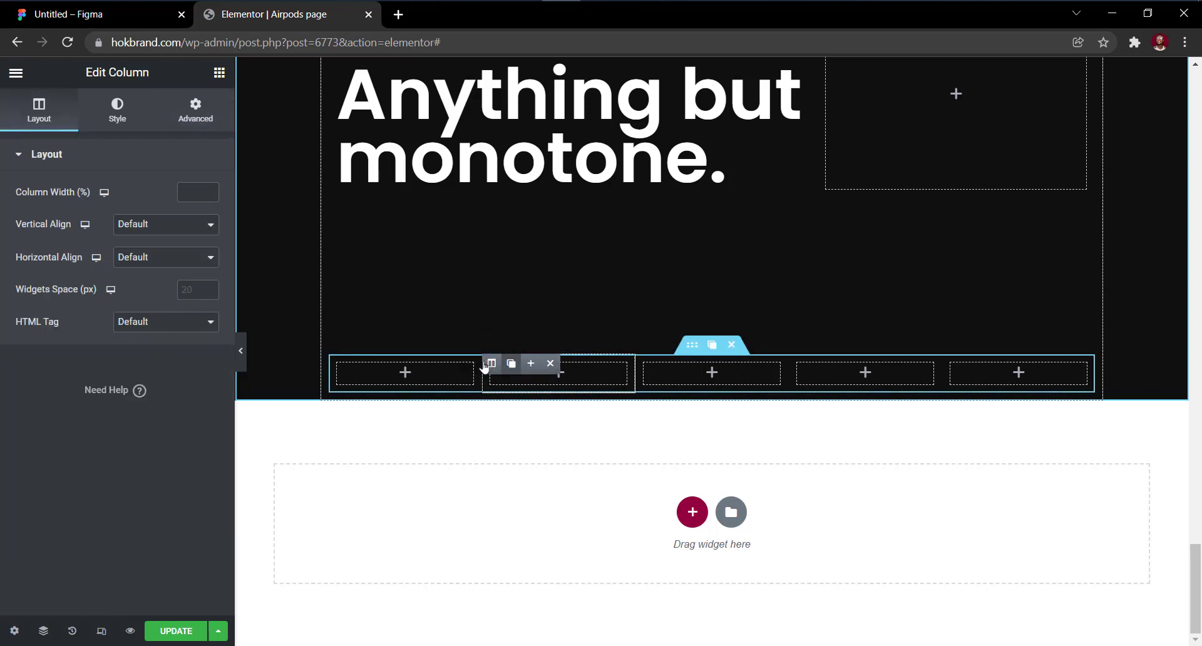
left_click(119, 114)
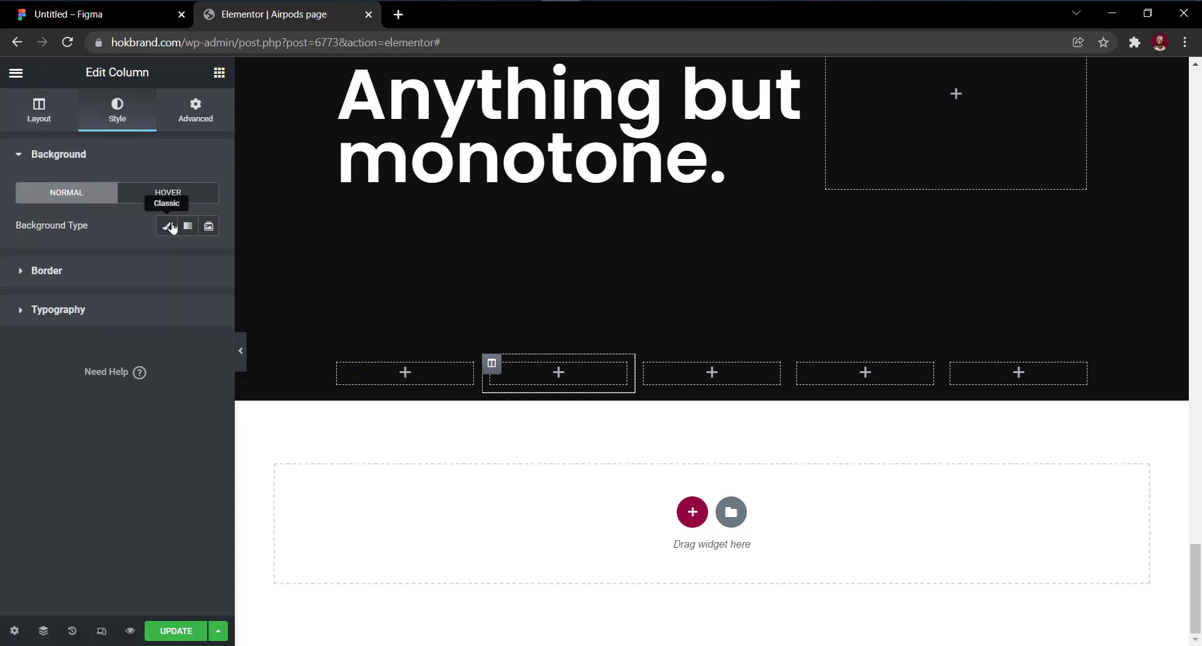
left_click(169, 226)
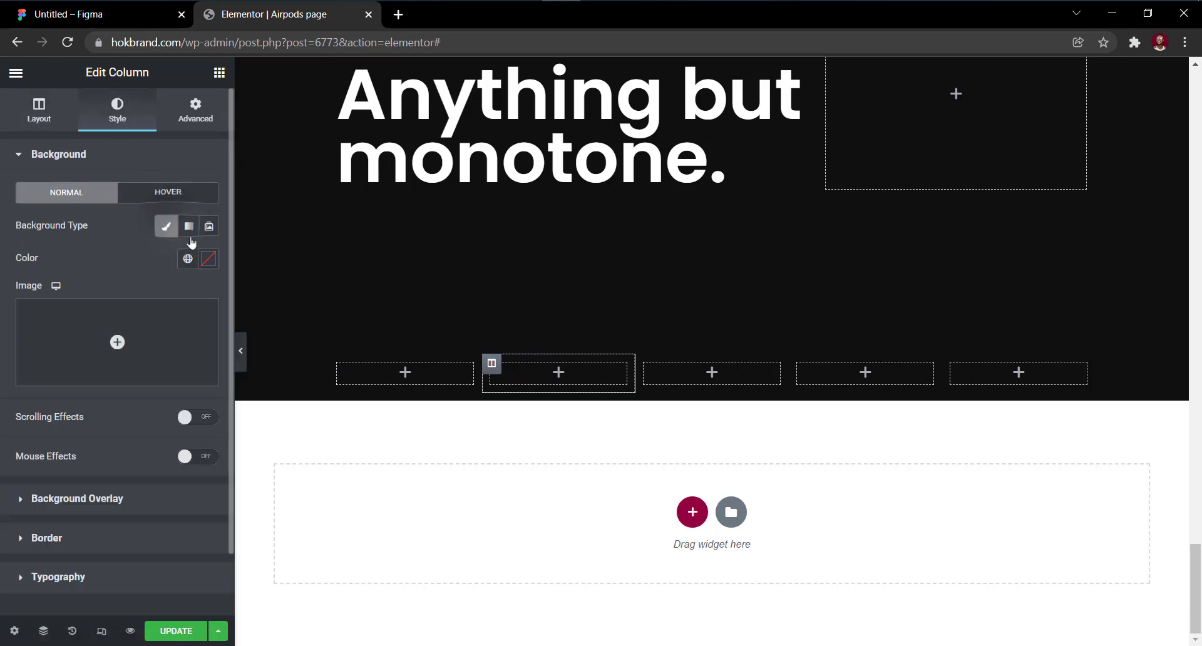
left_click(216, 258)
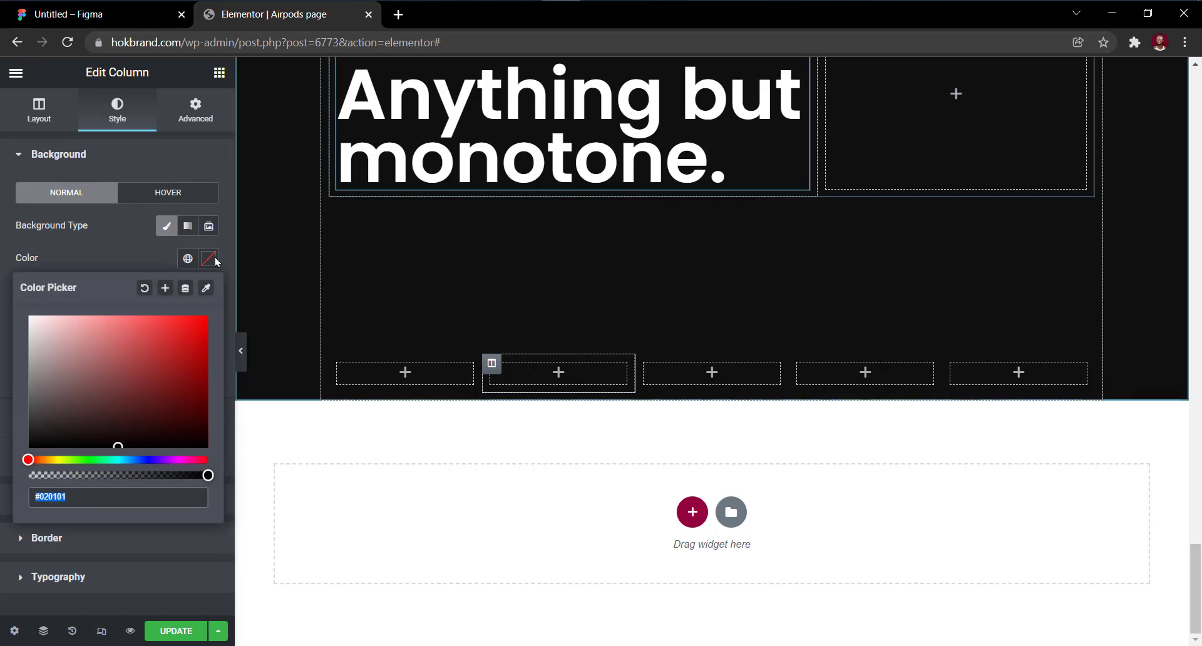
Switch to the Figma design and copy the fill color 181A1B of the Blue card's rectangle.
left_click(129, 18)
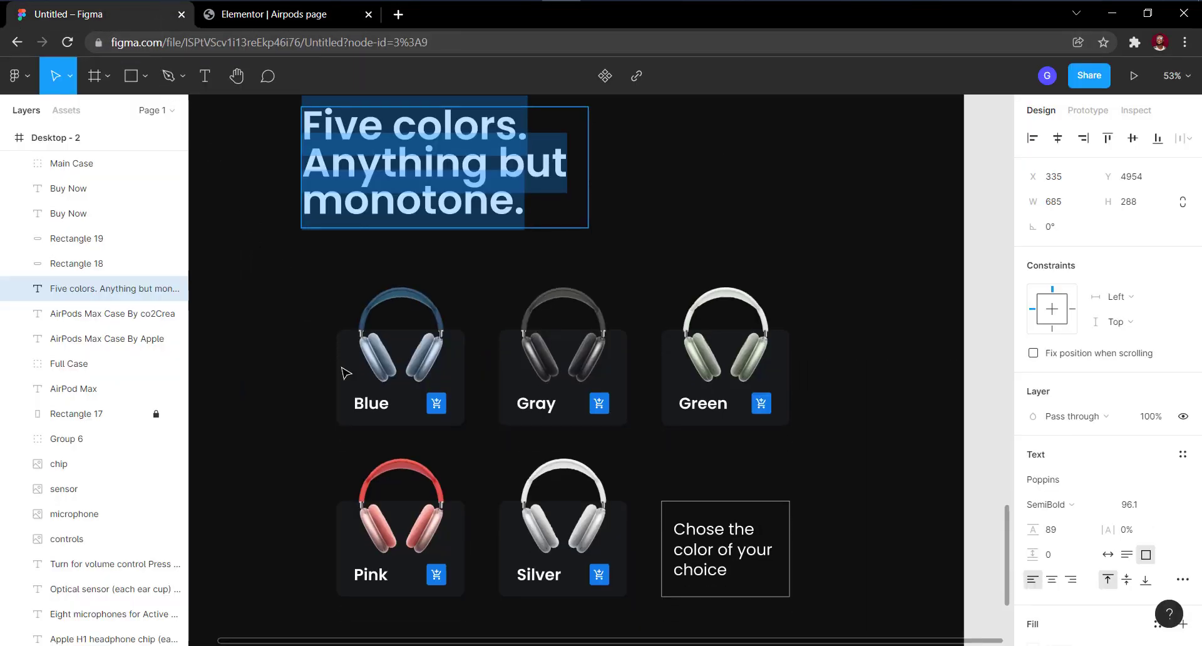
key("Escape")
key("ctrl+v")
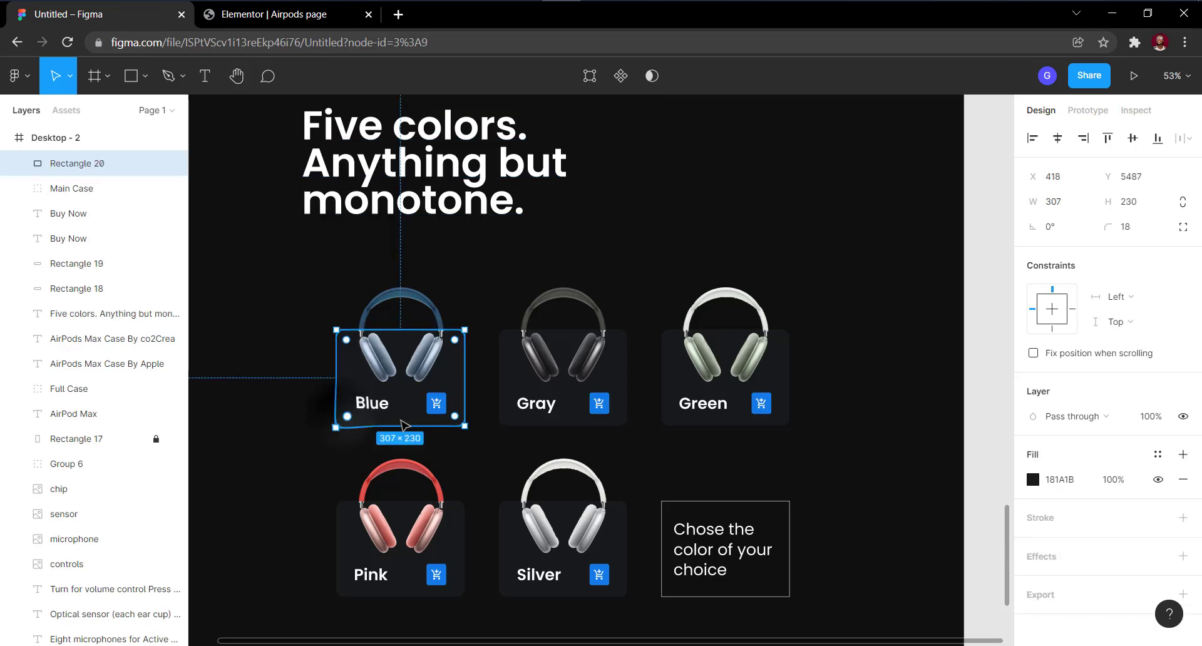
left_click(1071, 480)
key("ctrl+c")
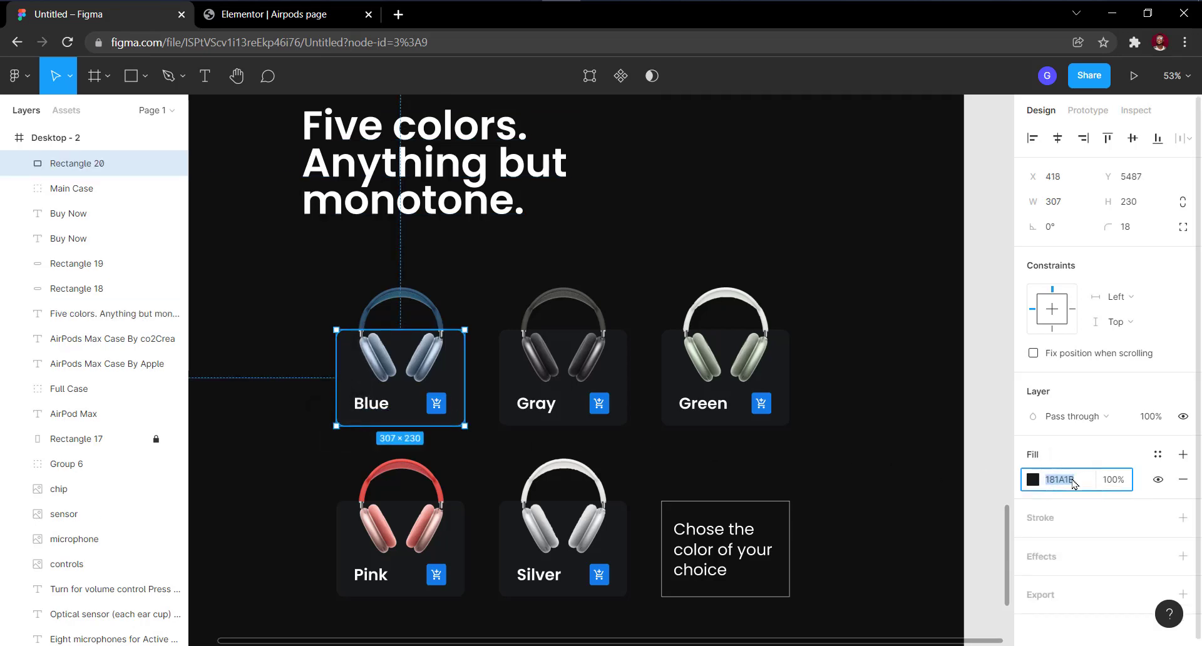
Switch back to Elementor and set the second column's background color to 181A1B.
left_click(281, 15)
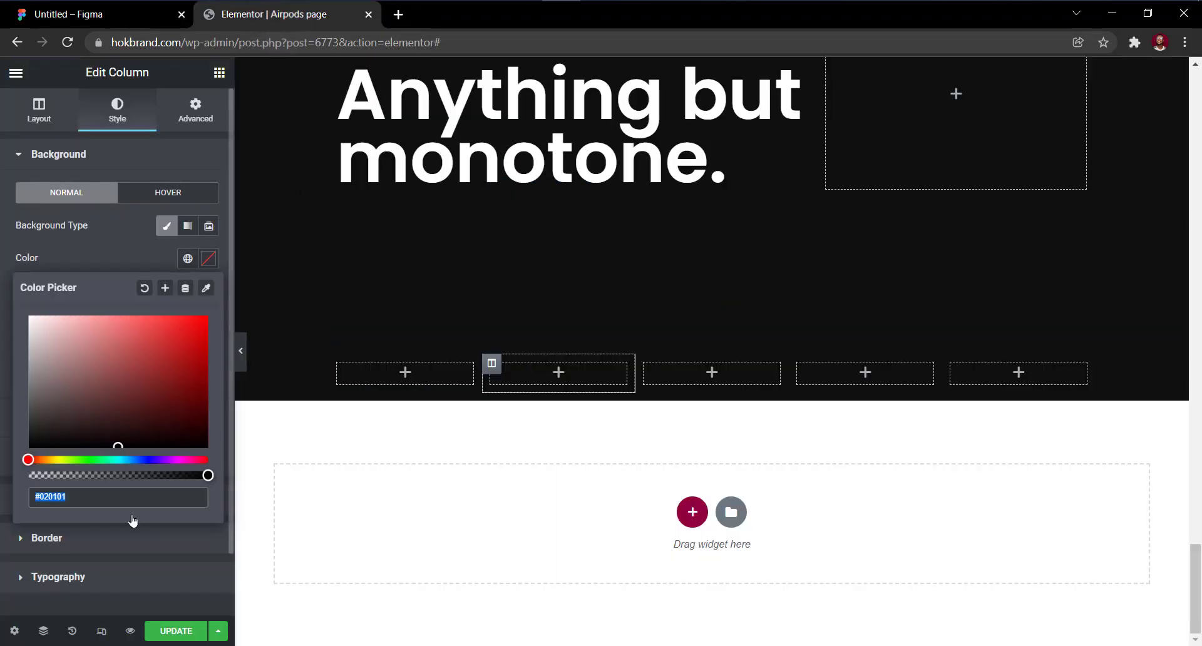
key("ctrl+v")
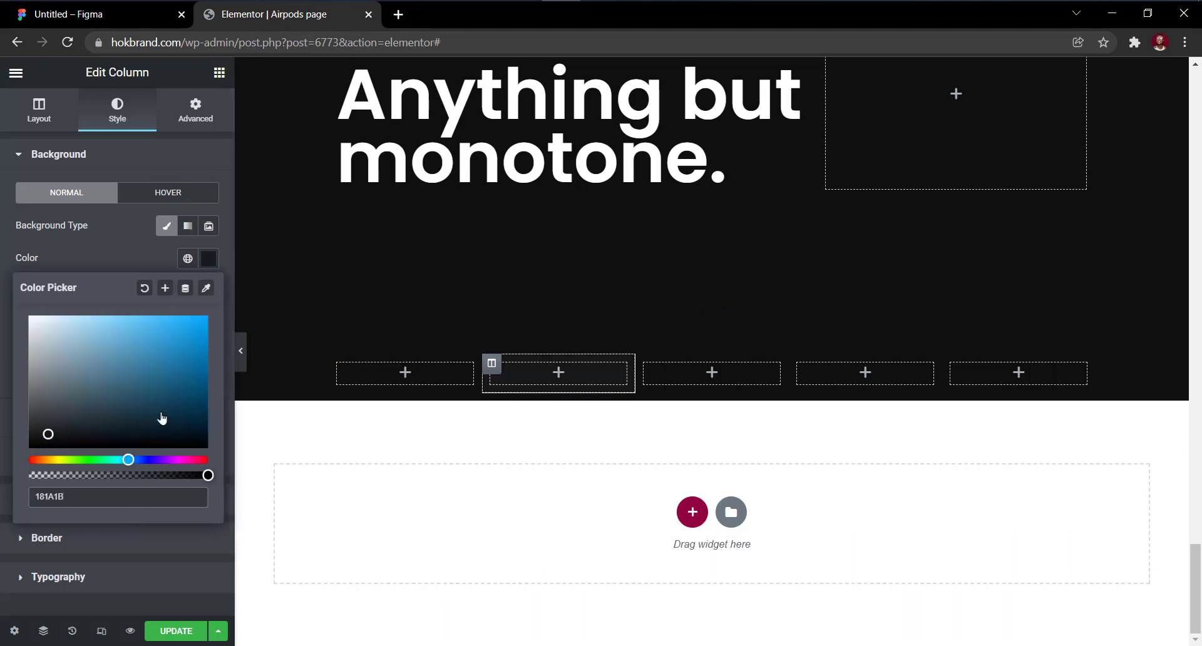
left_click(208, 258)
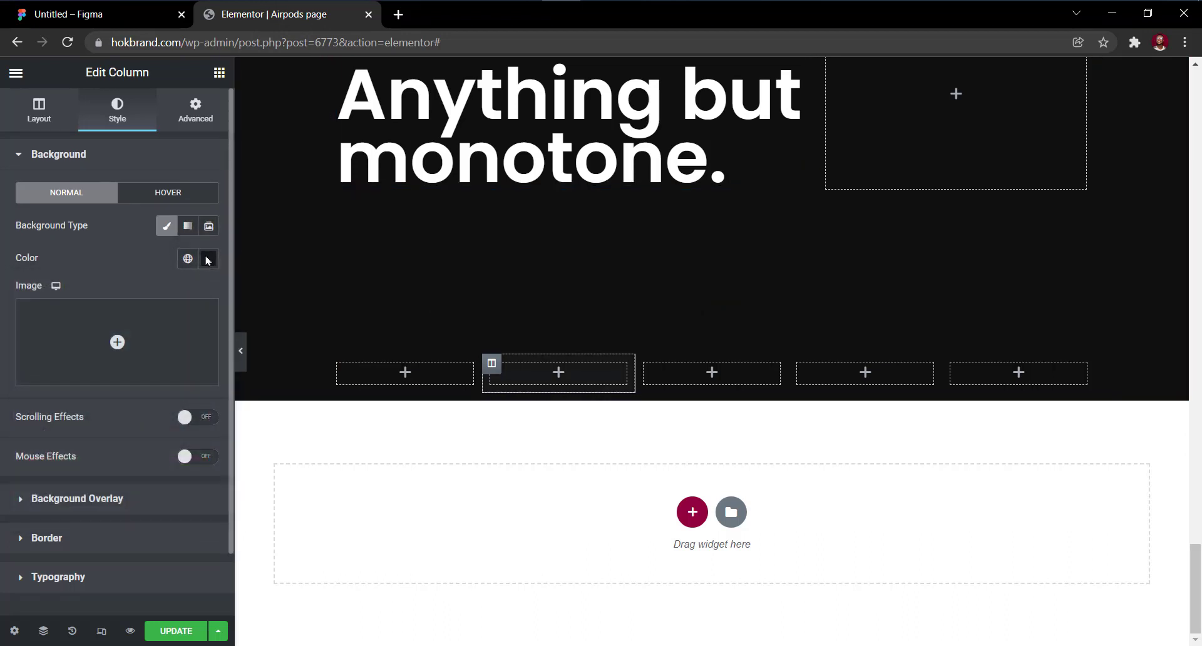
Add an Image widget to the second column and insert Blue-Color-1.png from the media library.
left_click(219, 73)
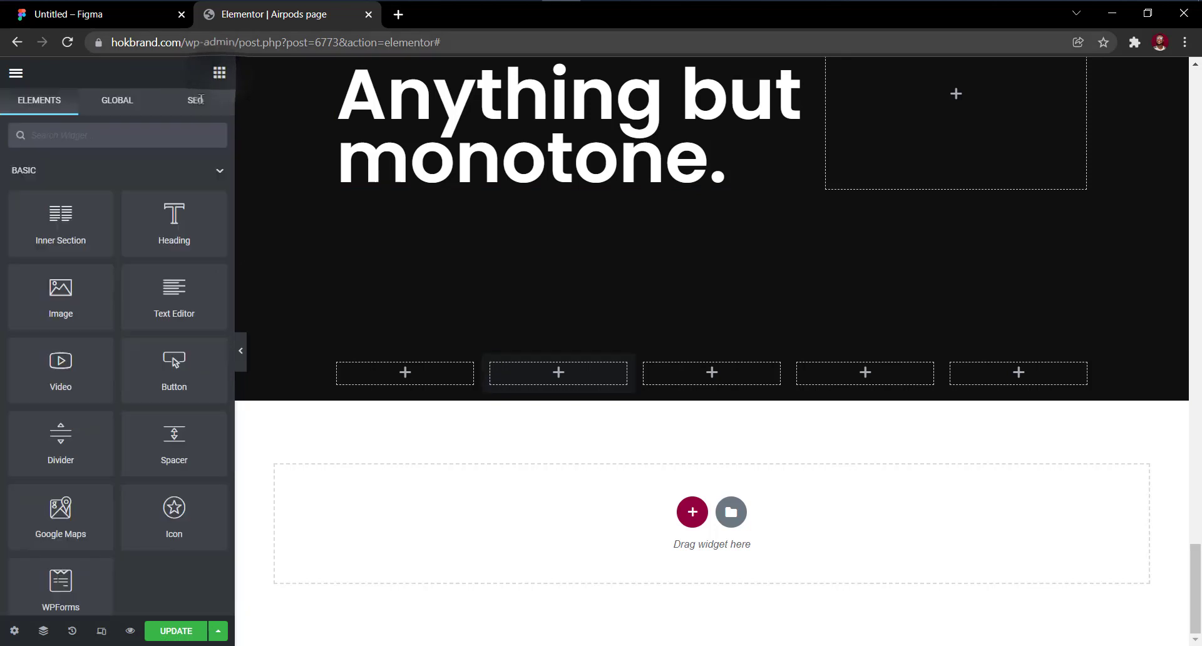
left_click_drag(78, 273, 547, 381)
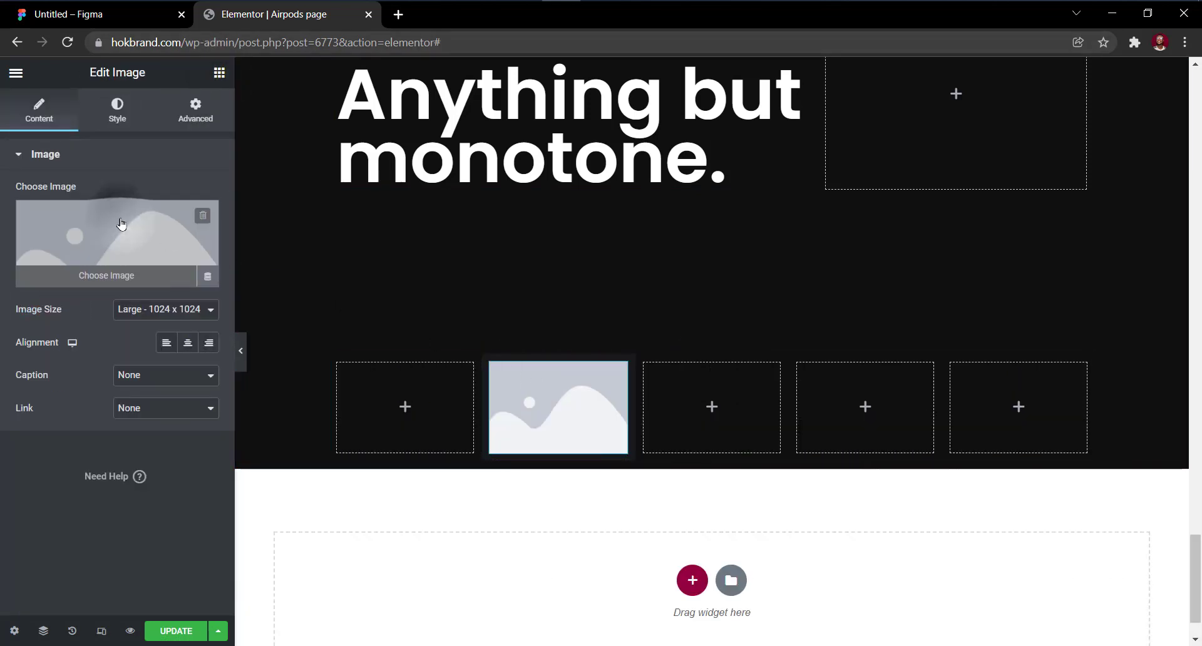
left_click(124, 224)
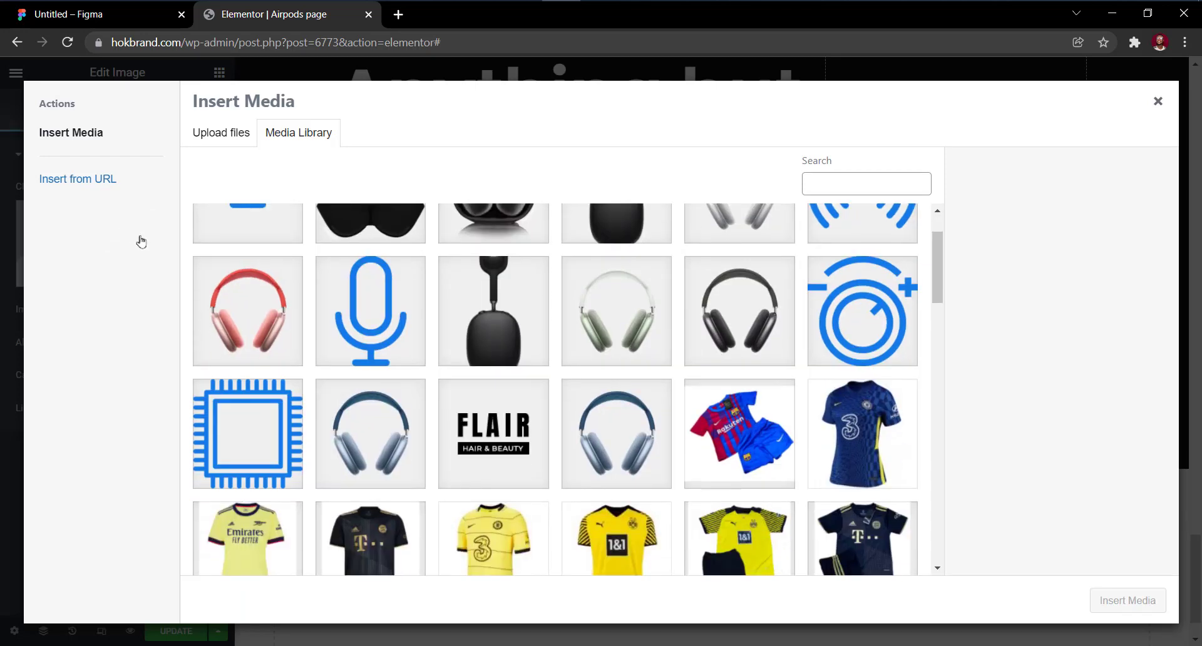
left_click(369, 439)
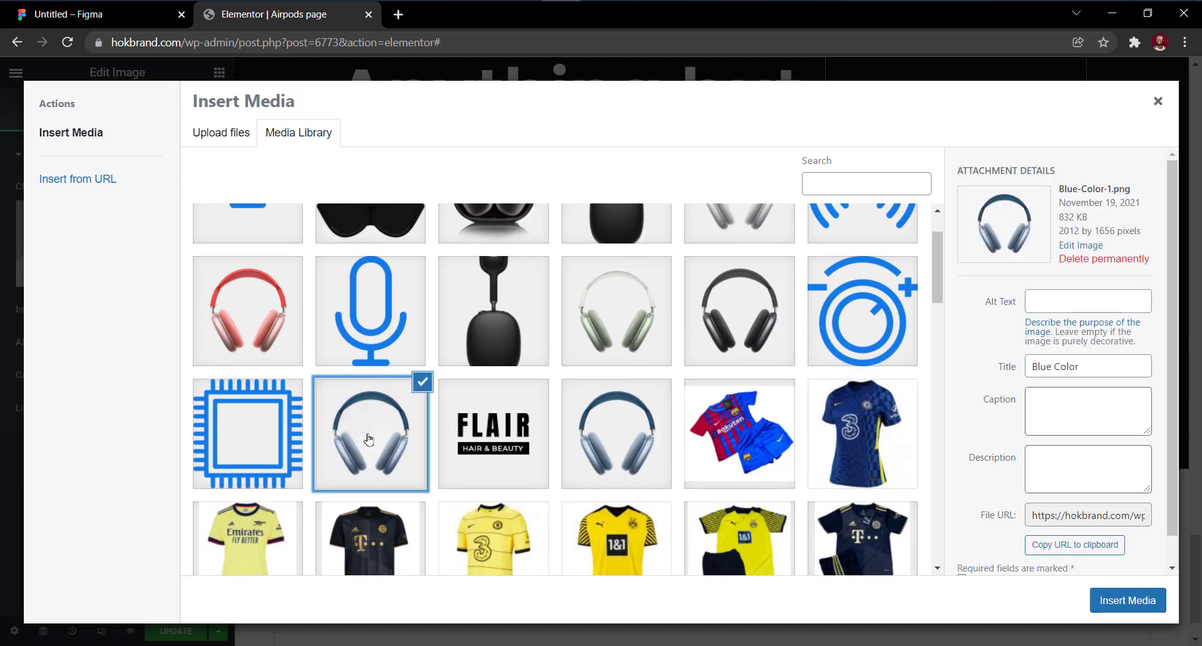
left_click(1122, 605)
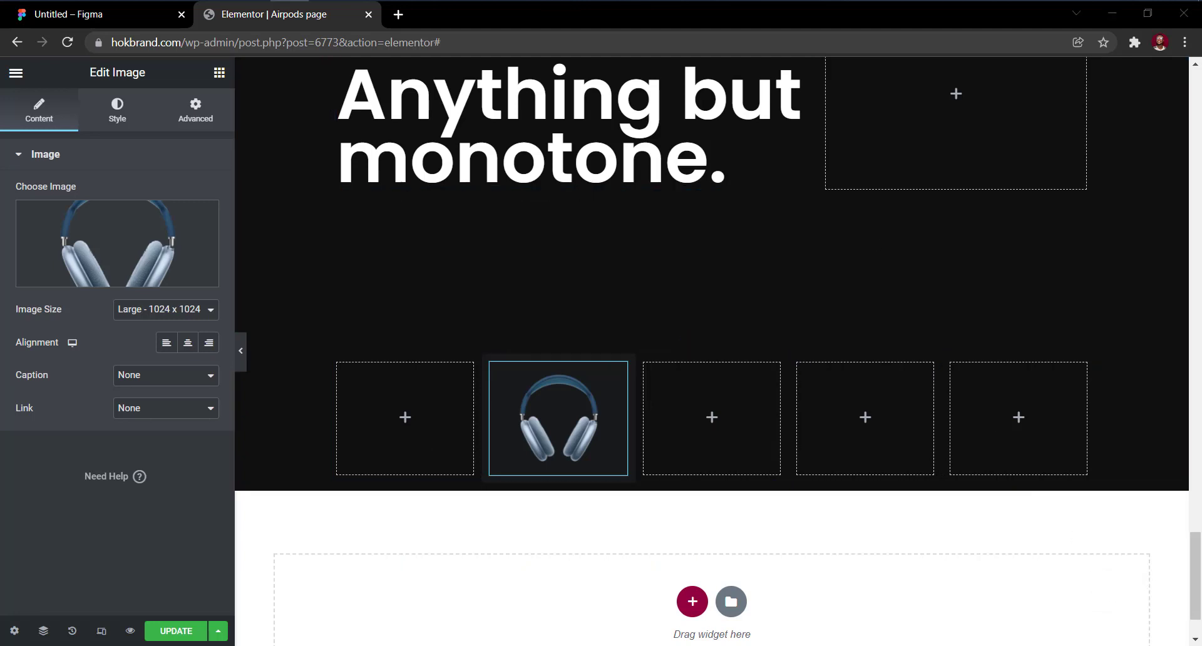
Set the blue headphones image's top margin to -77 px, unlinked from the other sides, so it rises above its card.
left_click(114, 106)
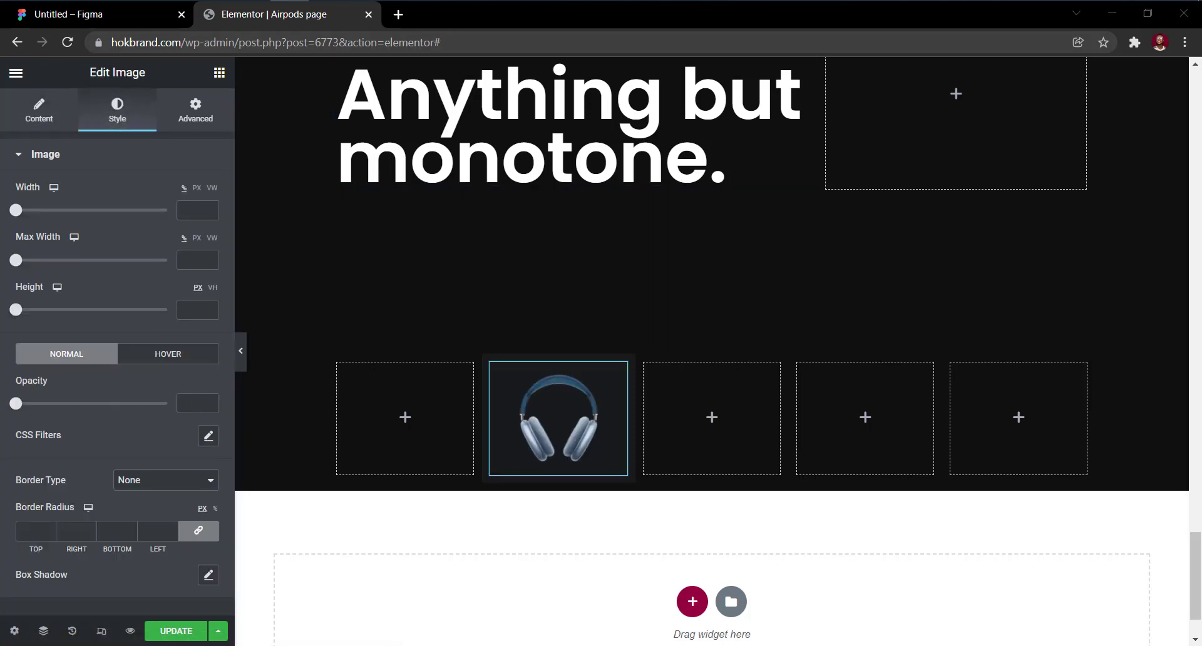
left_click(201, 109)
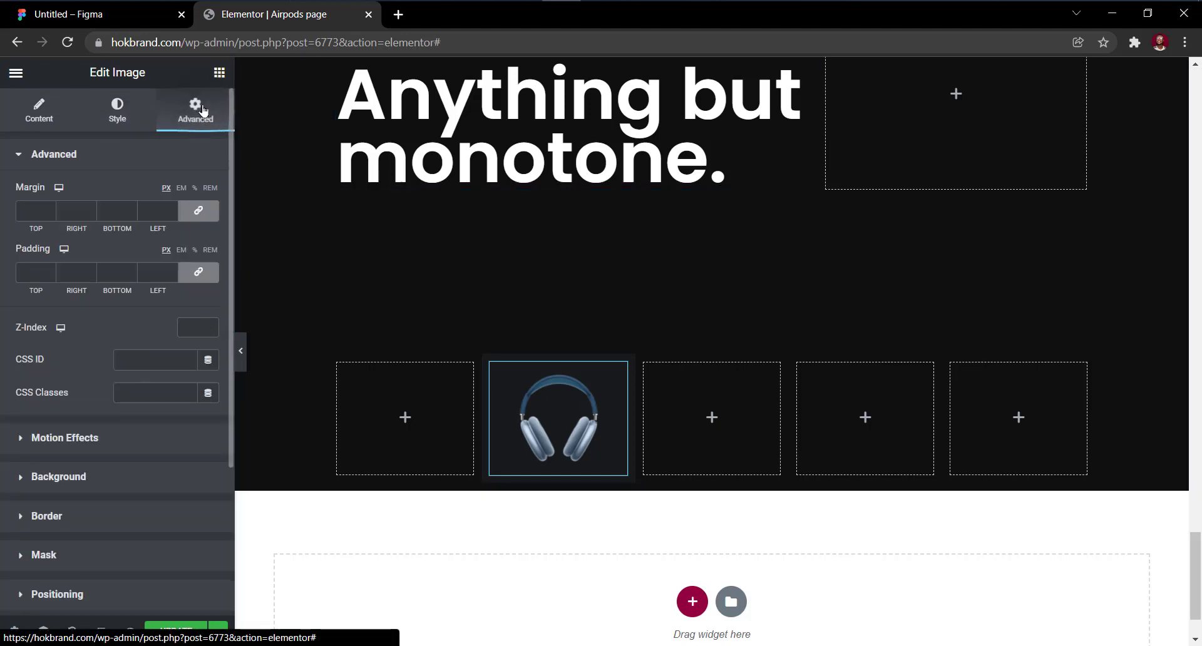
left_click(195, 213)
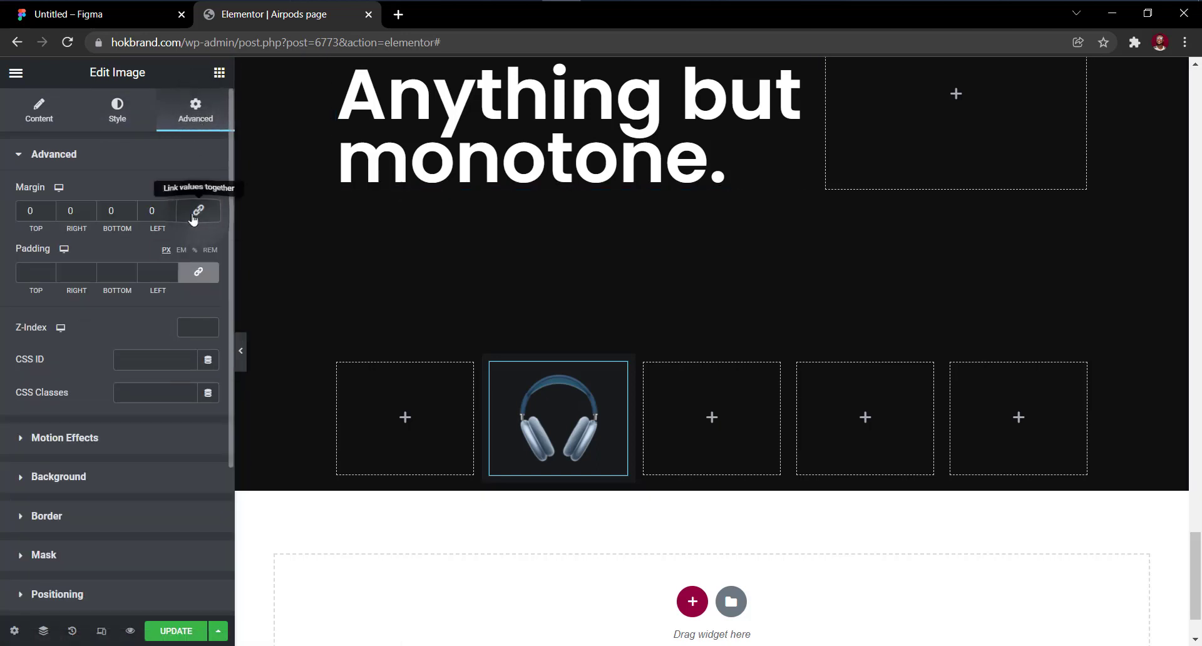
left_click(53, 216)
type("-1")
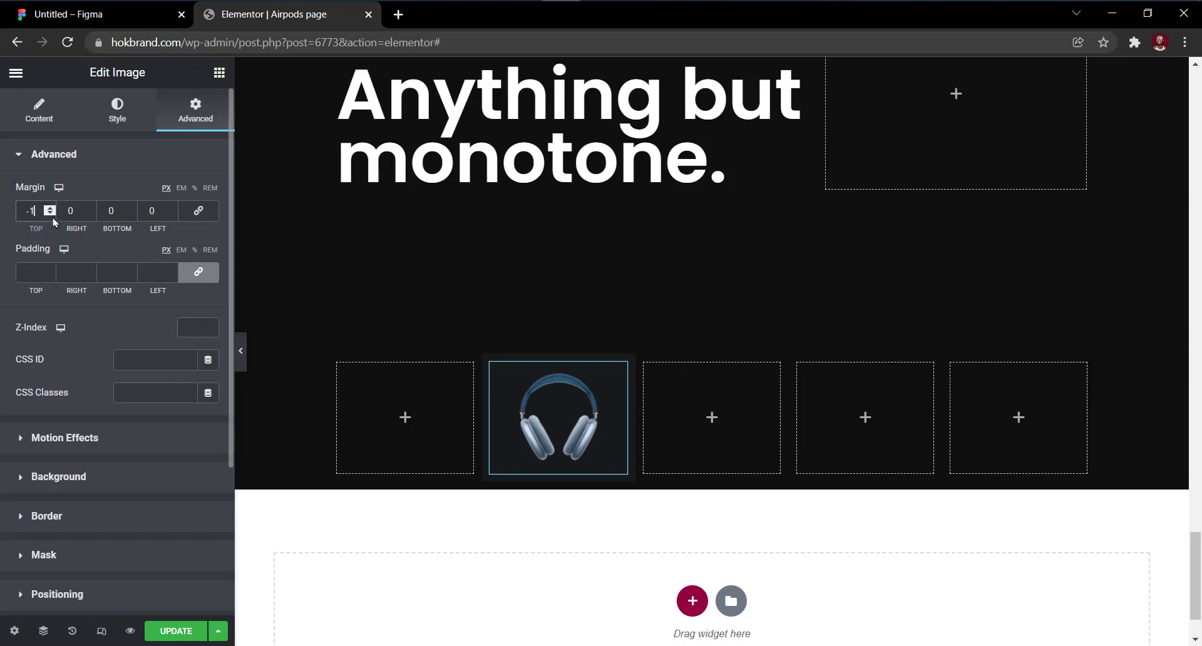
key("Down")
key("Down")
key("Down")
key("Down")
key("Down")
key("Down")
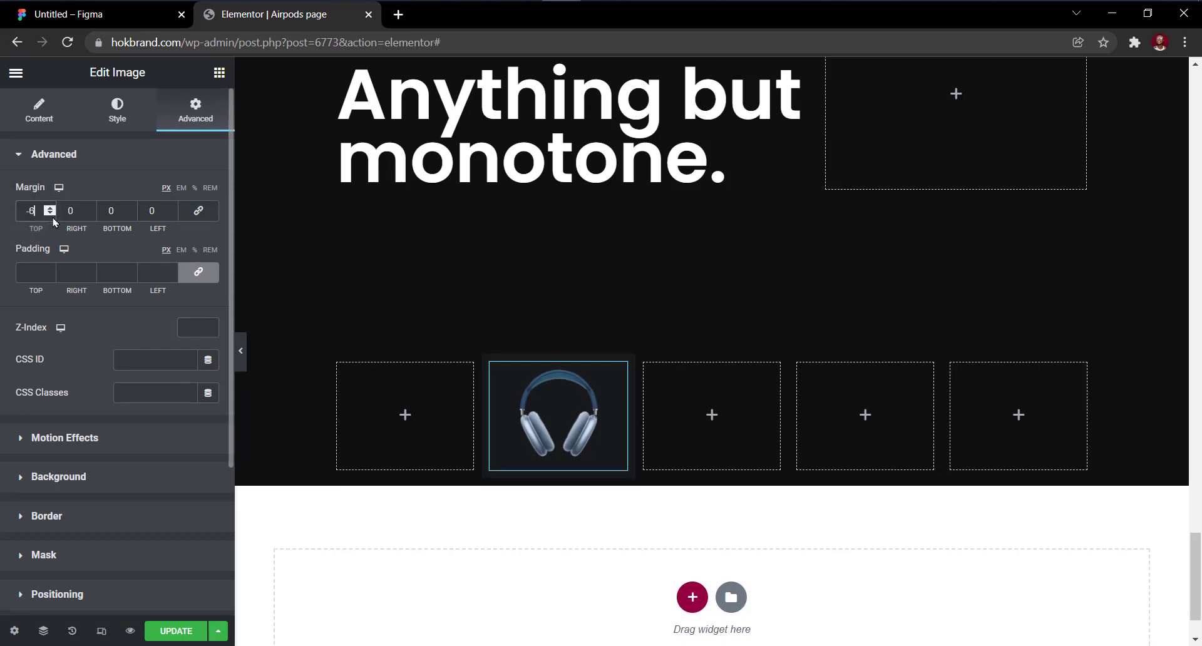
type("77")
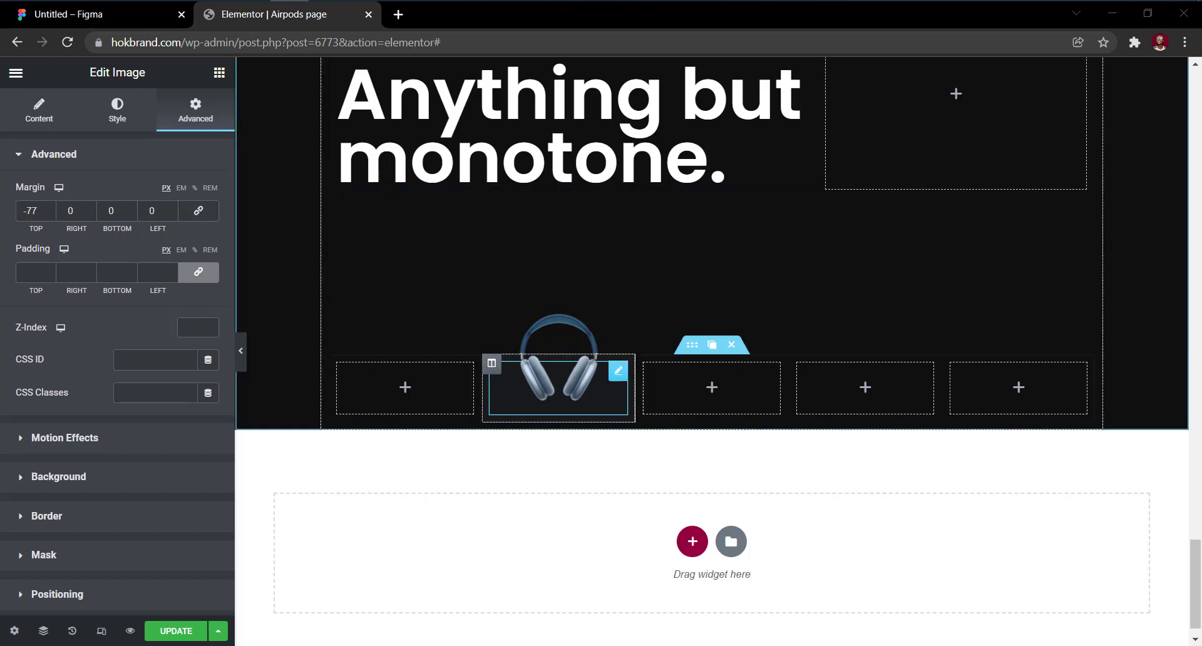
Set the second column's padding to 20 px at the bottom and 0 on the other sides.
left_click(492, 363)
left_click(203, 120)
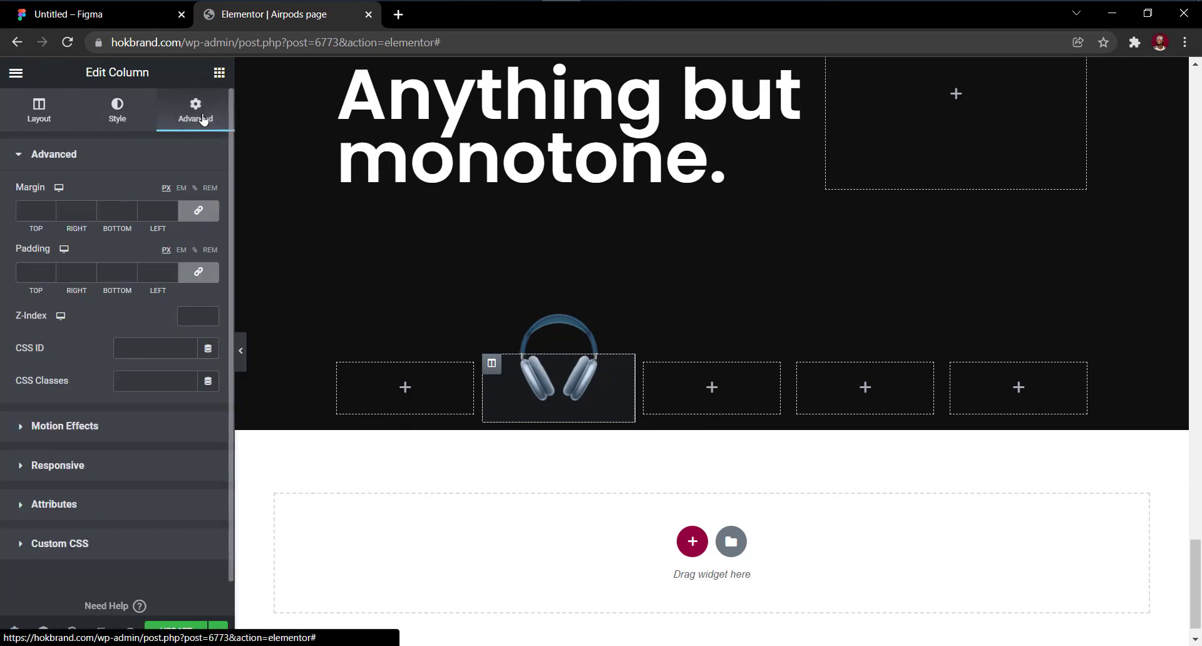
left_click(197, 272)
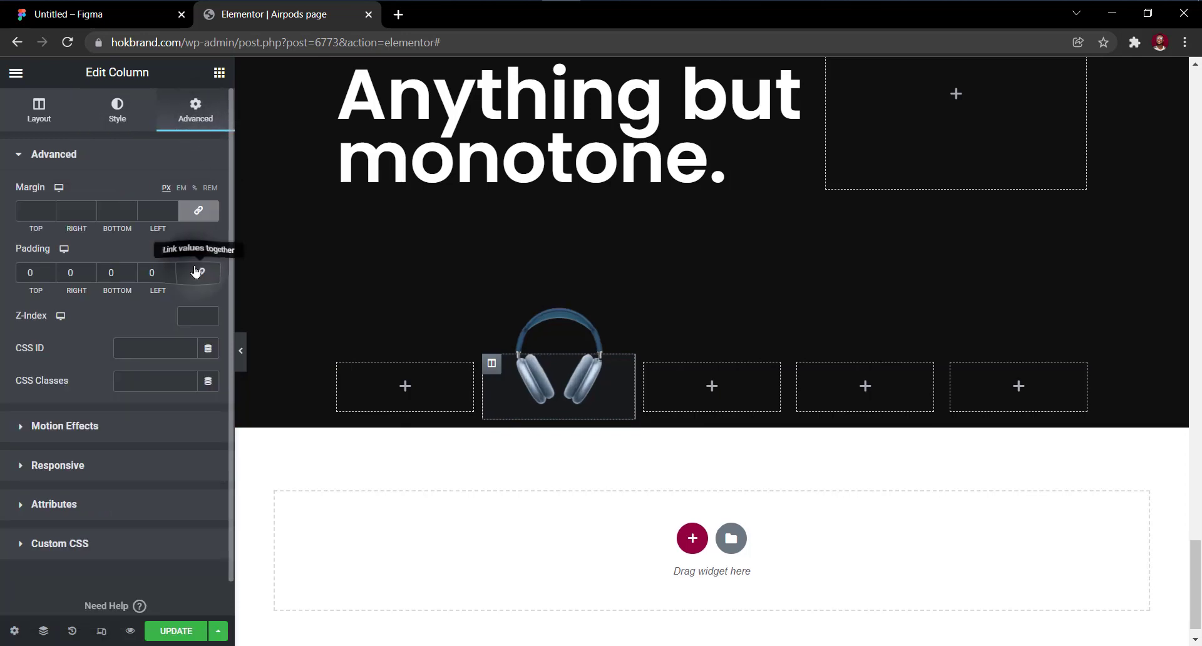
left_click(113, 272)
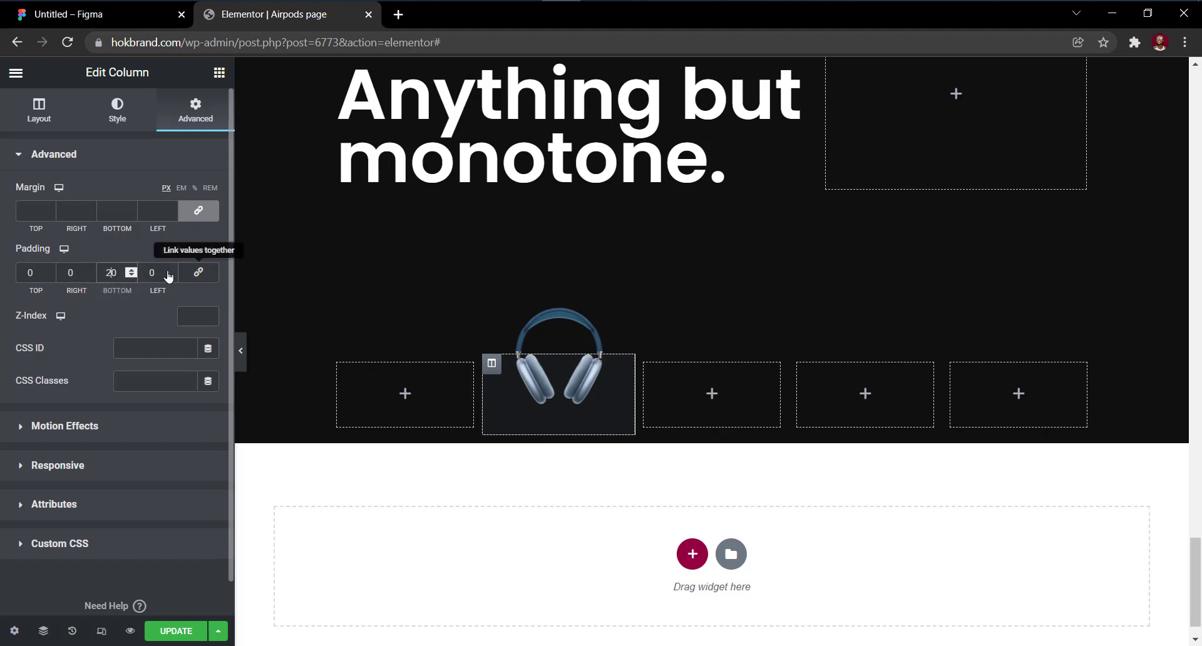
type("20")
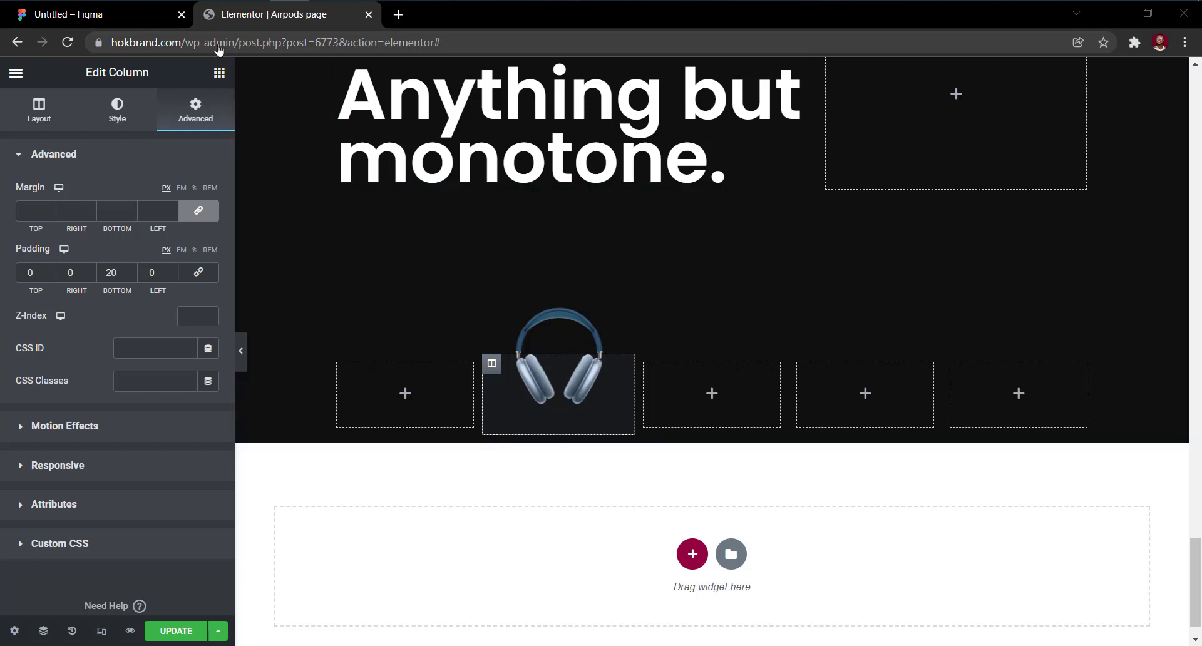
Add an Image widget below the headphones in the second column and insert cart-icon.png from the media library.
left_click(219, 74)
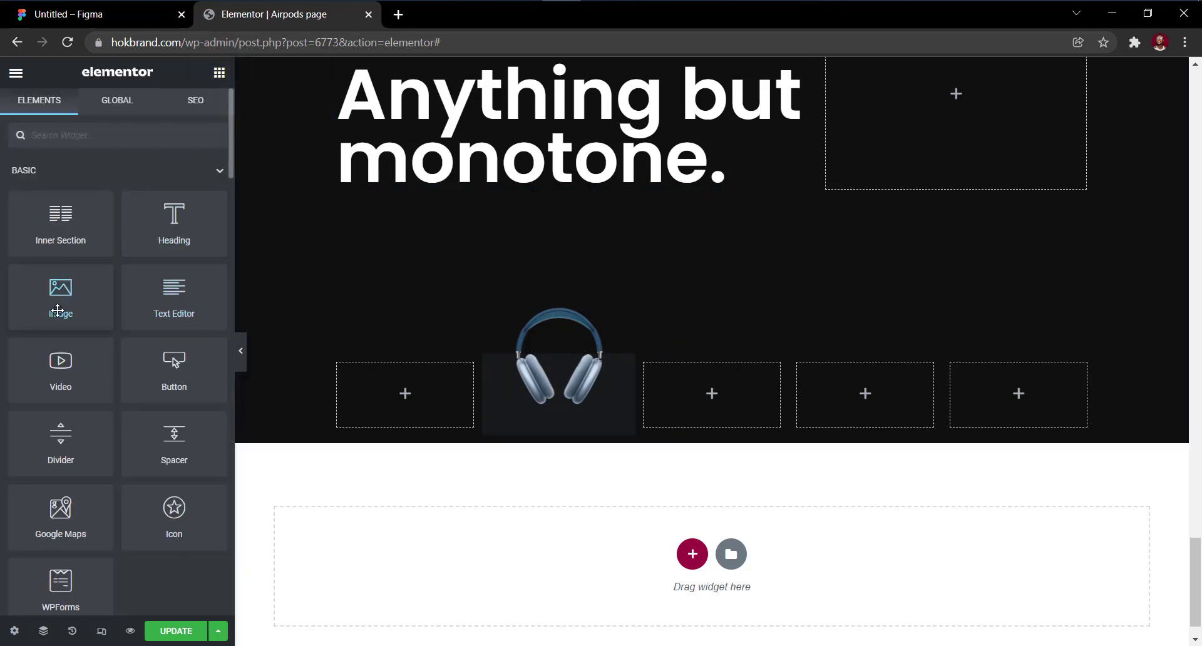
left_click_drag(61, 295, 584, 414)
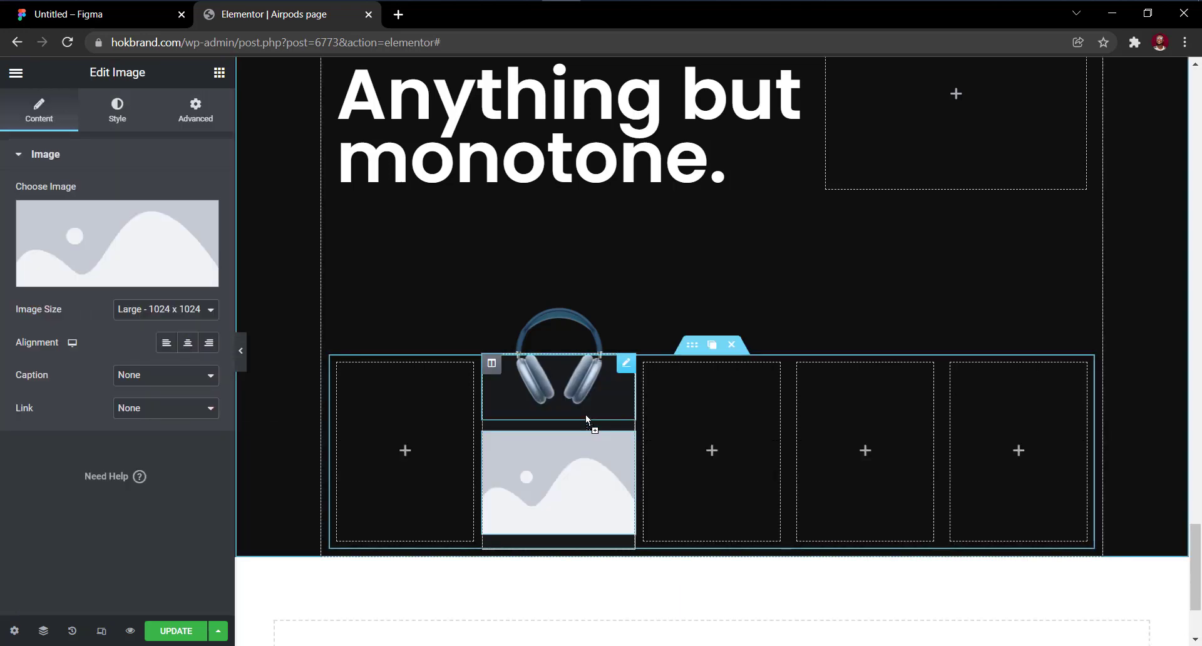
left_click(138, 243)
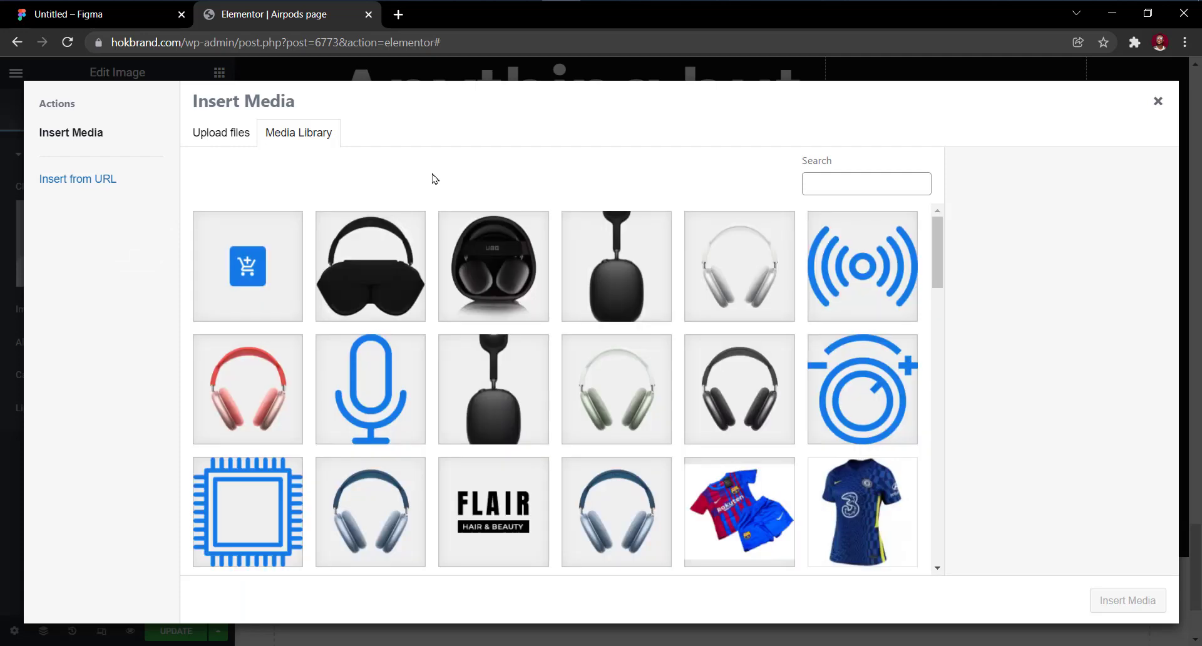
left_click(239, 302)
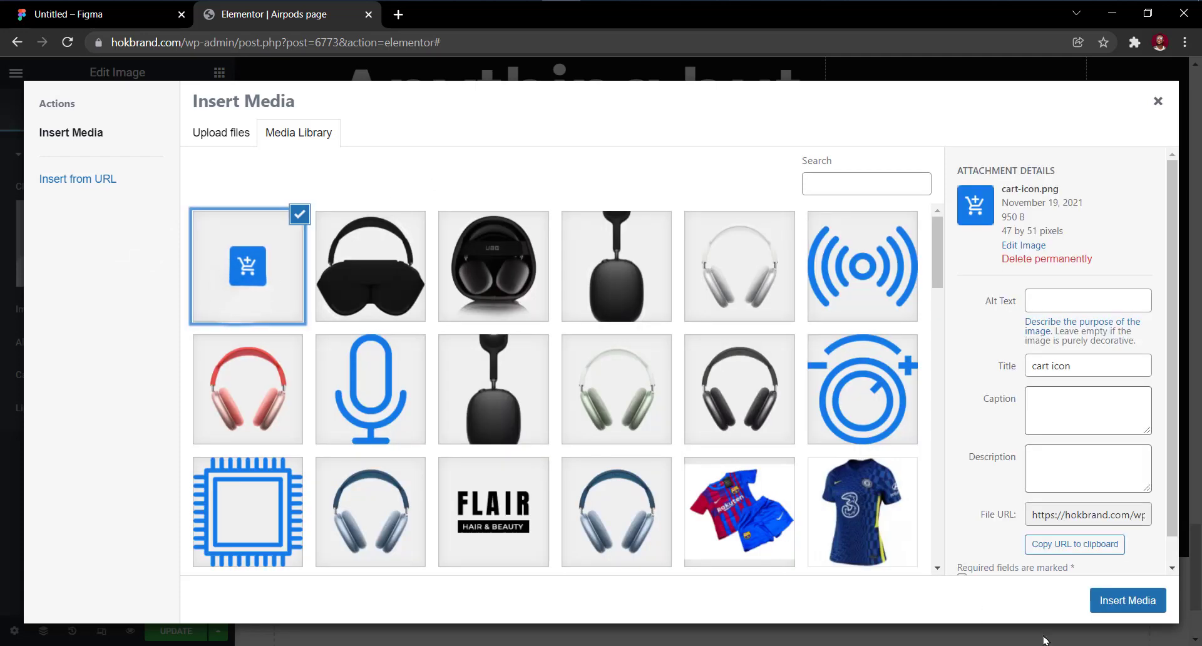
left_click(1133, 602)
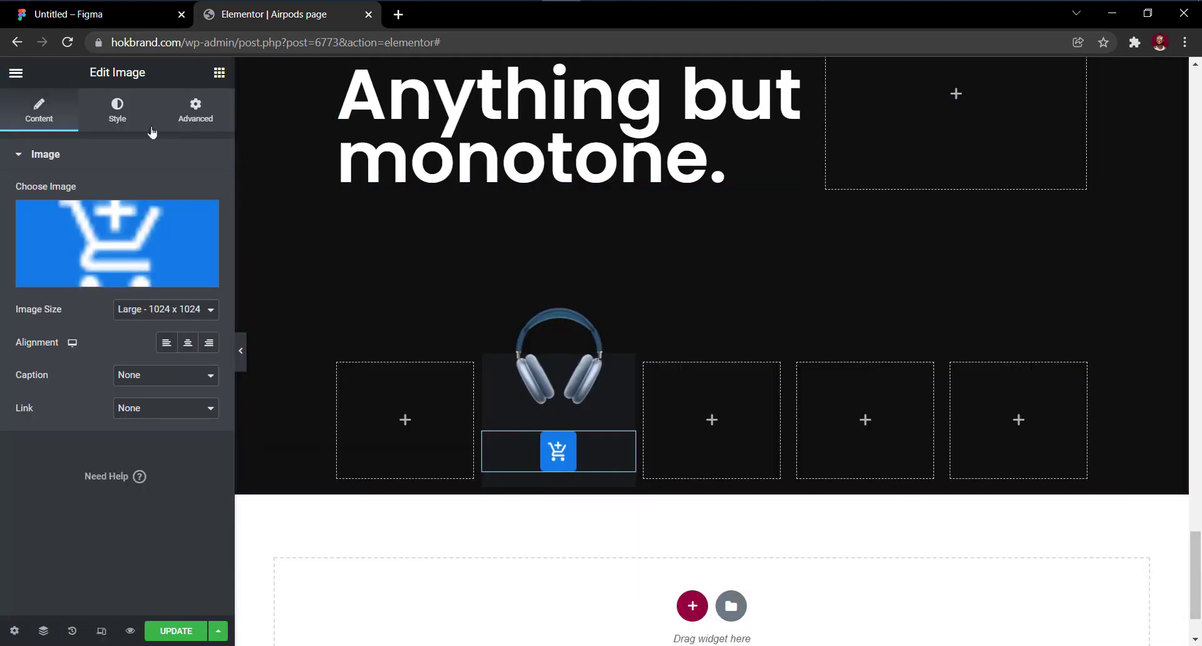
Set the cart icon image's width to 19% and align it to the right of the column.
left_click(119, 114)
left_click(196, 210)
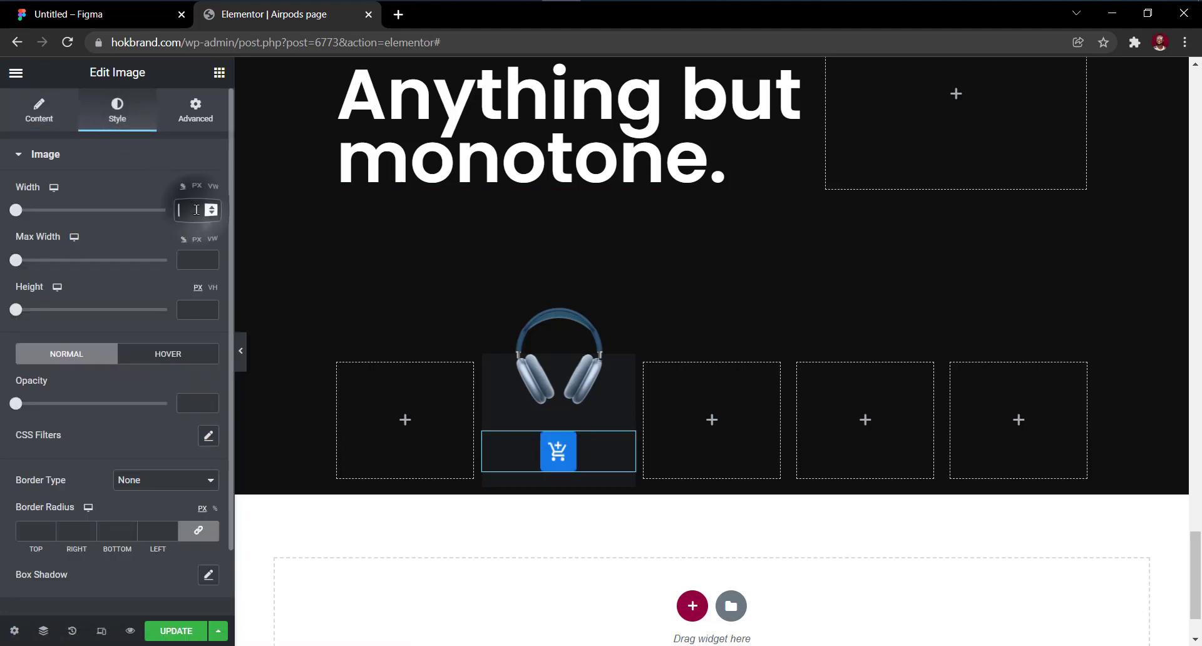
type("19")
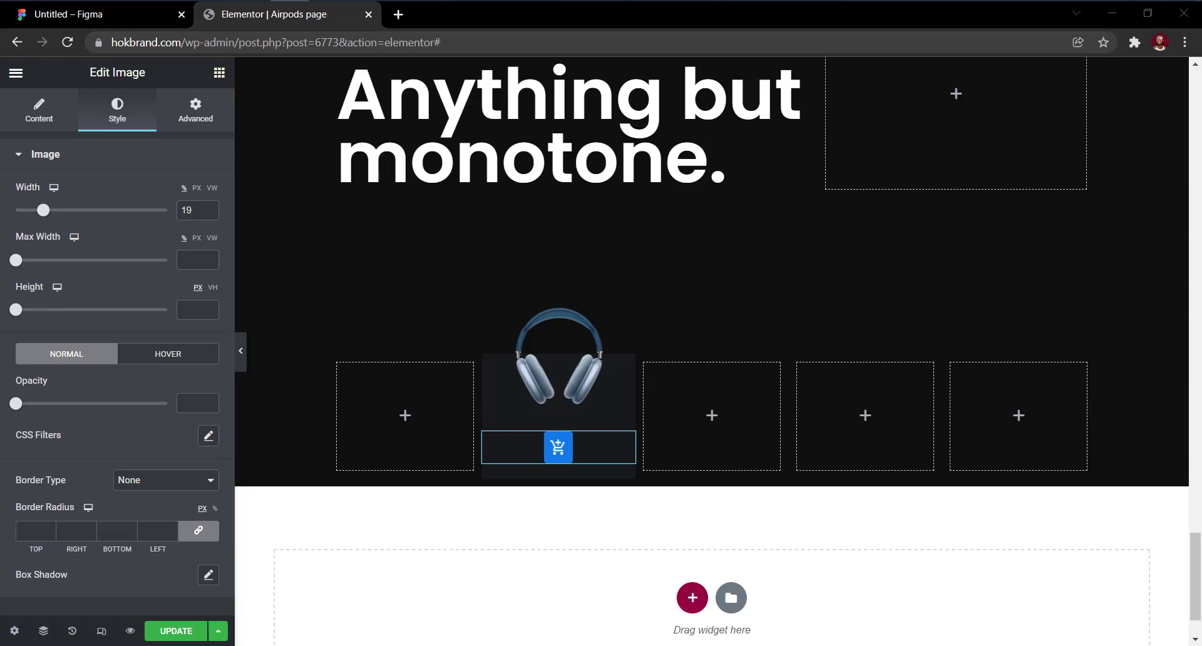
left_click(186, 111)
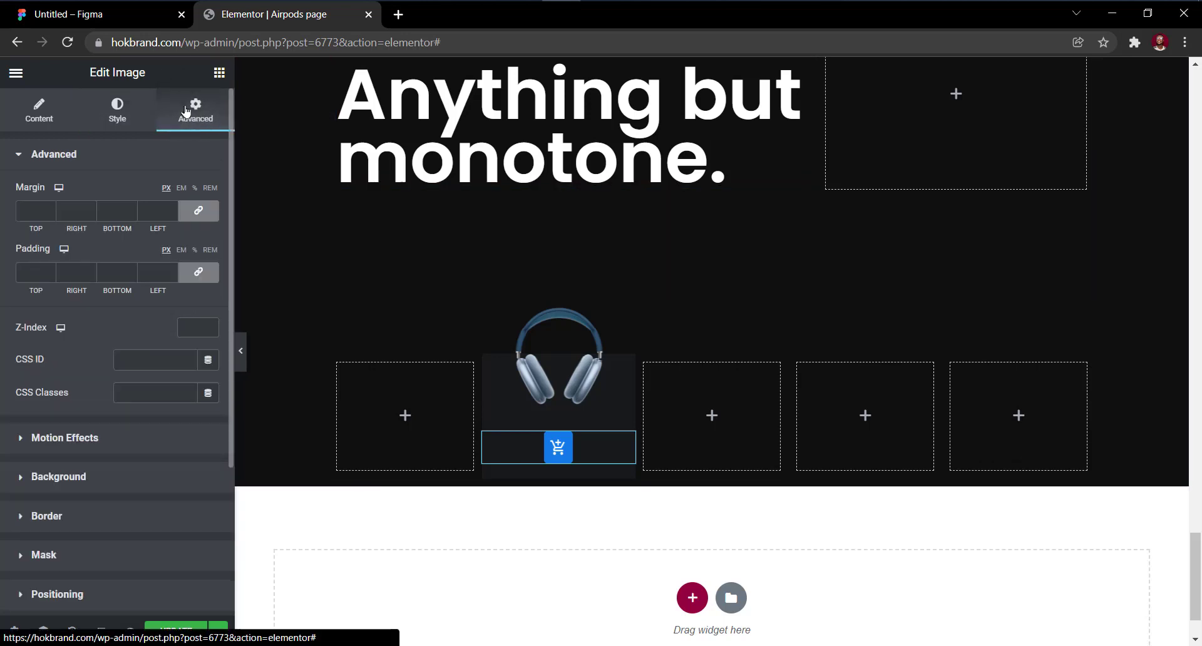
left_click(39, 111)
left_click(208, 344)
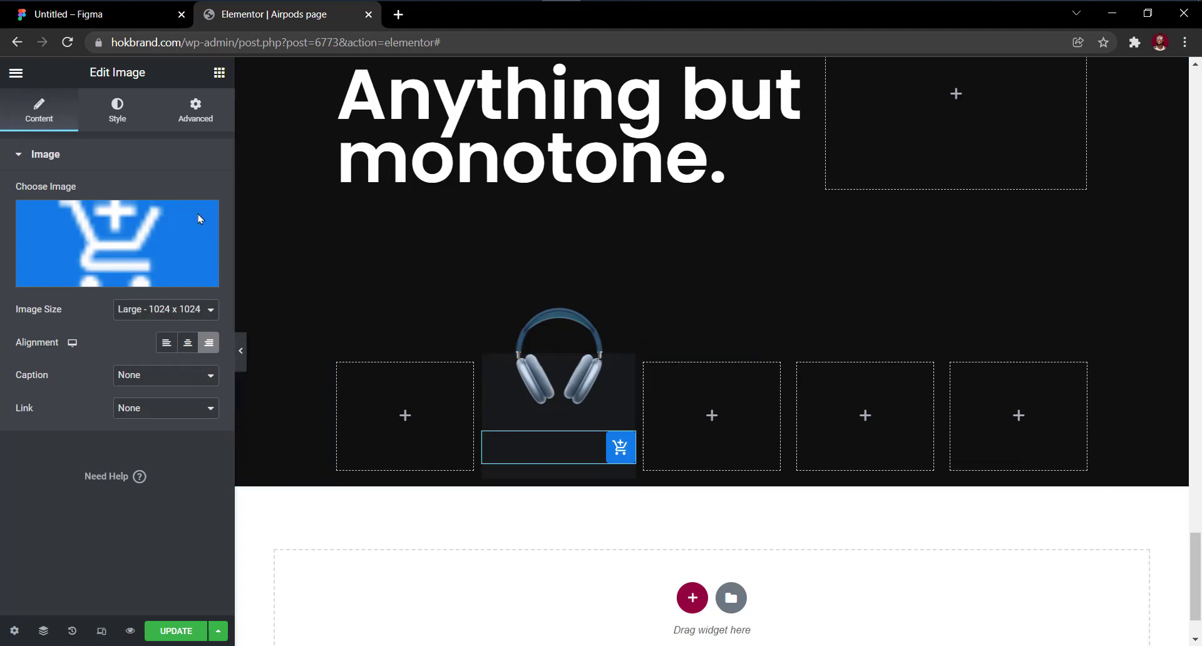
Give the cart icon image a right margin of 25 px, with the other margins at 0.
left_click(193, 116)
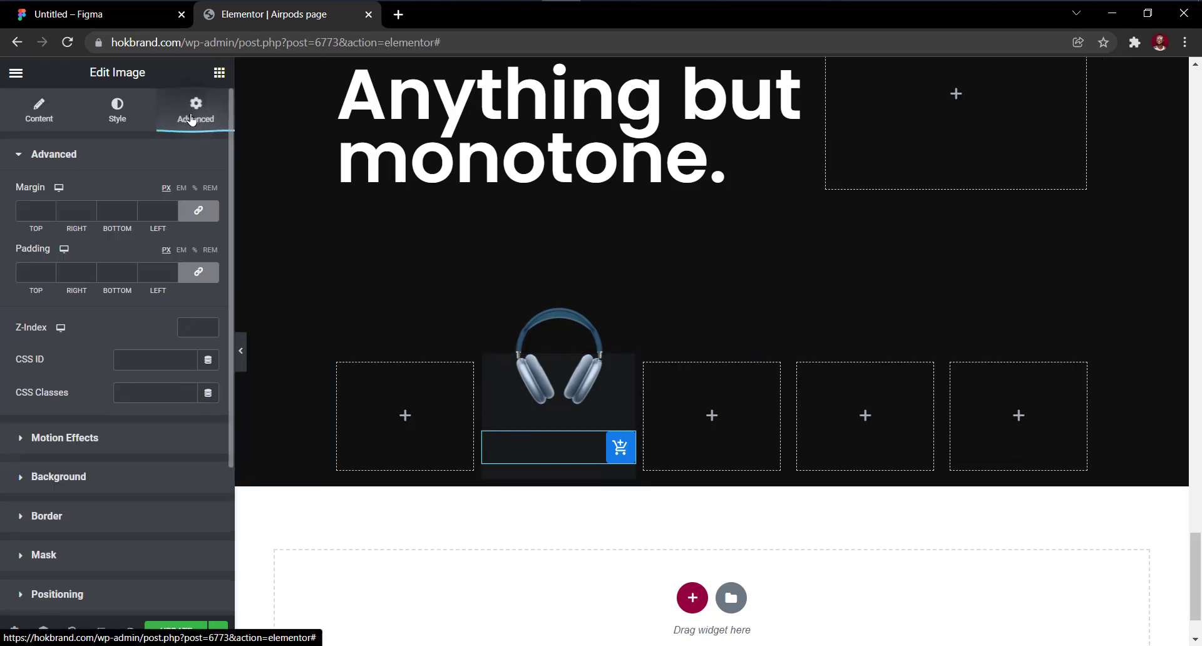
left_click(197, 213)
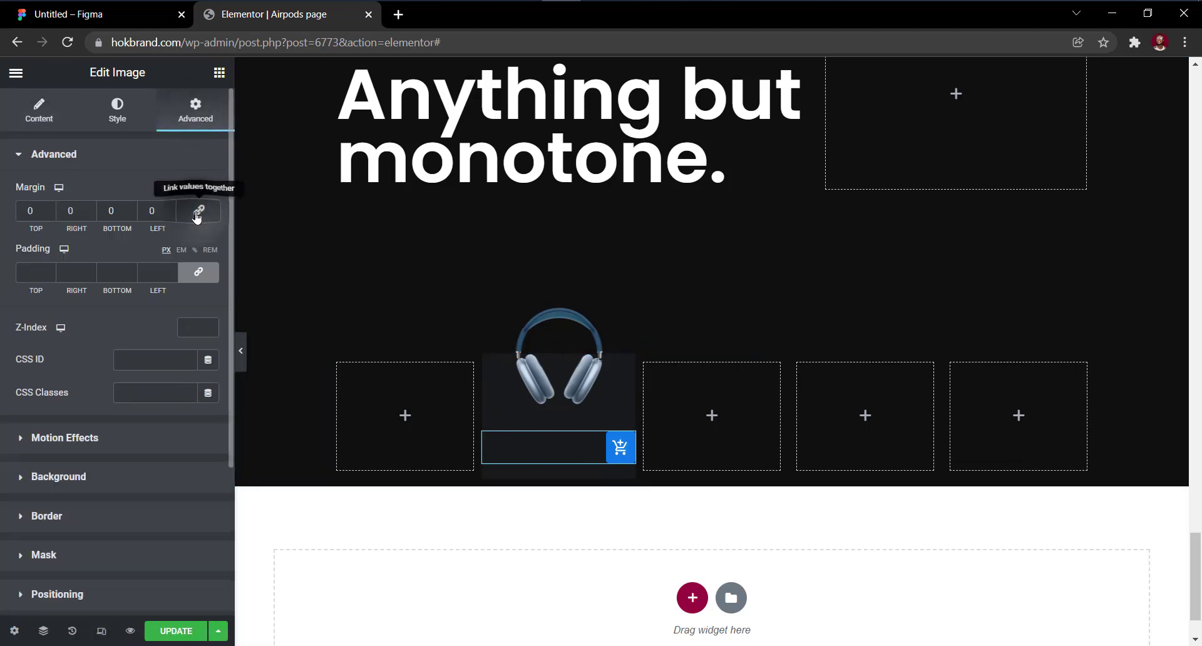
double_click(70, 211)
type("25")
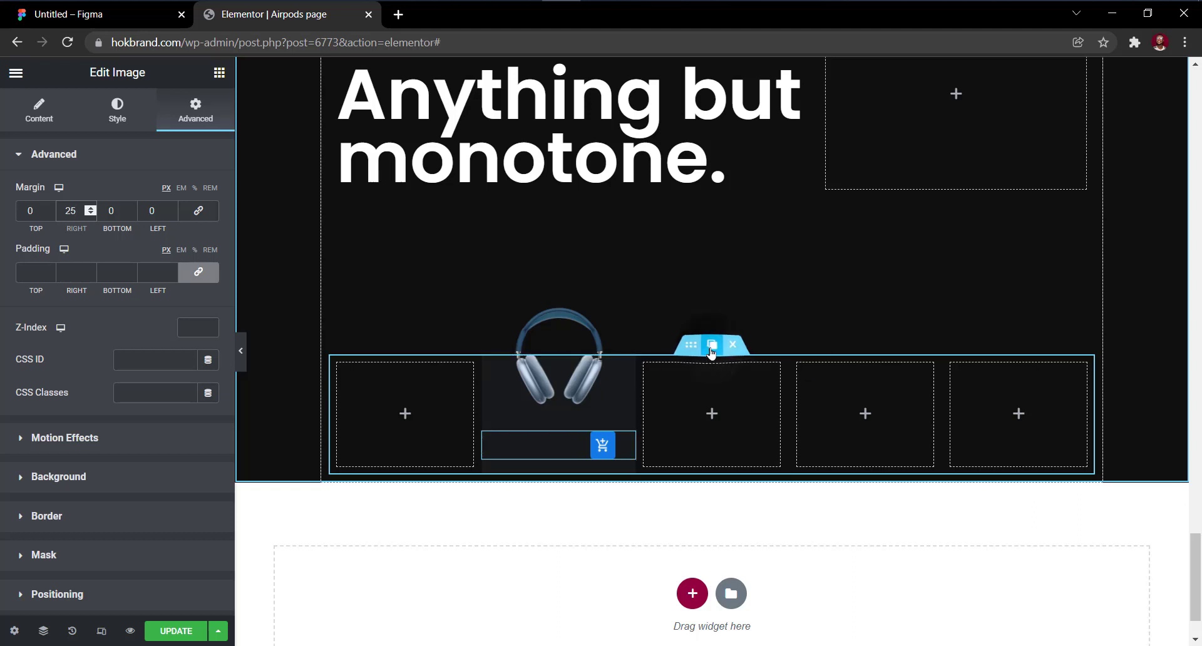
Duplicate the five-column inner section and delete the headphones and cart icon images from the copy.
left_click(712, 348)
scroll(717, 490, "down", 3)
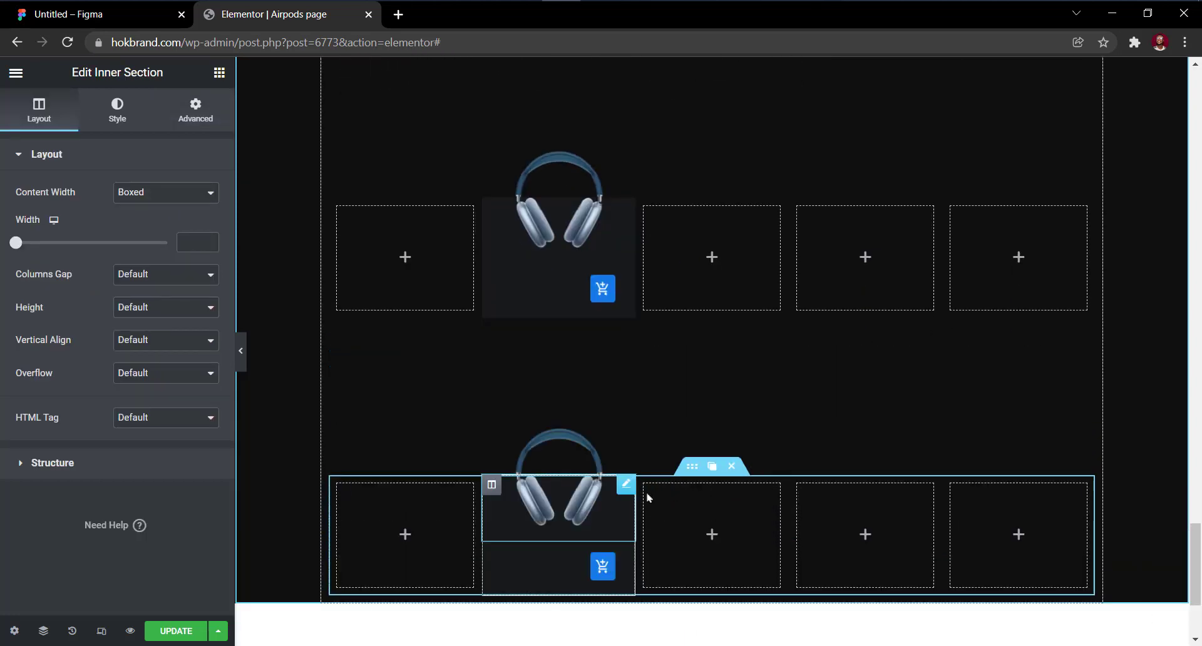
mouse_move(625, 498)
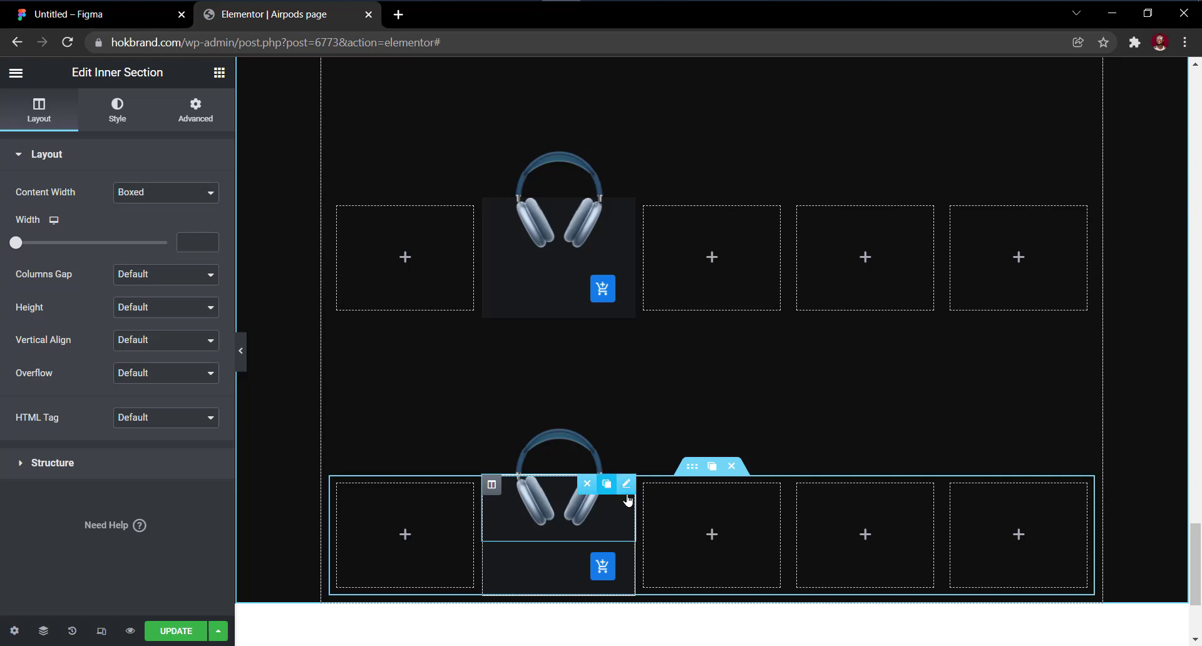
left_click(589, 485)
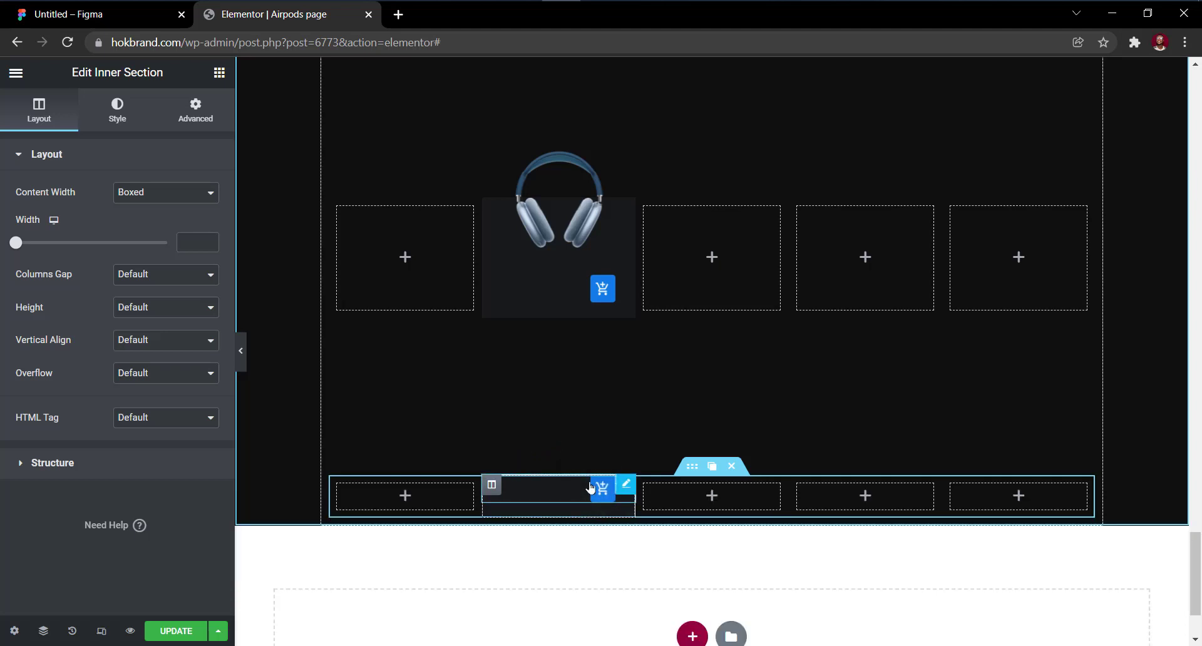
left_click(589, 485)
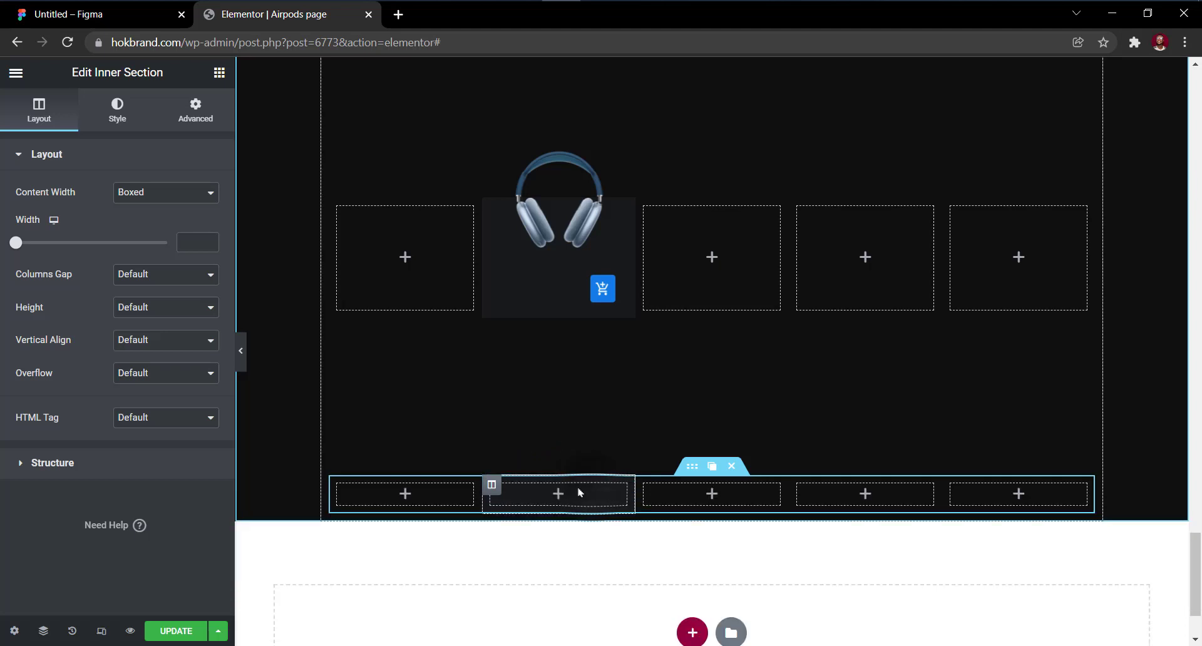
Remove the classic background from the second column of the duplicated inner section.
left_click(491, 485)
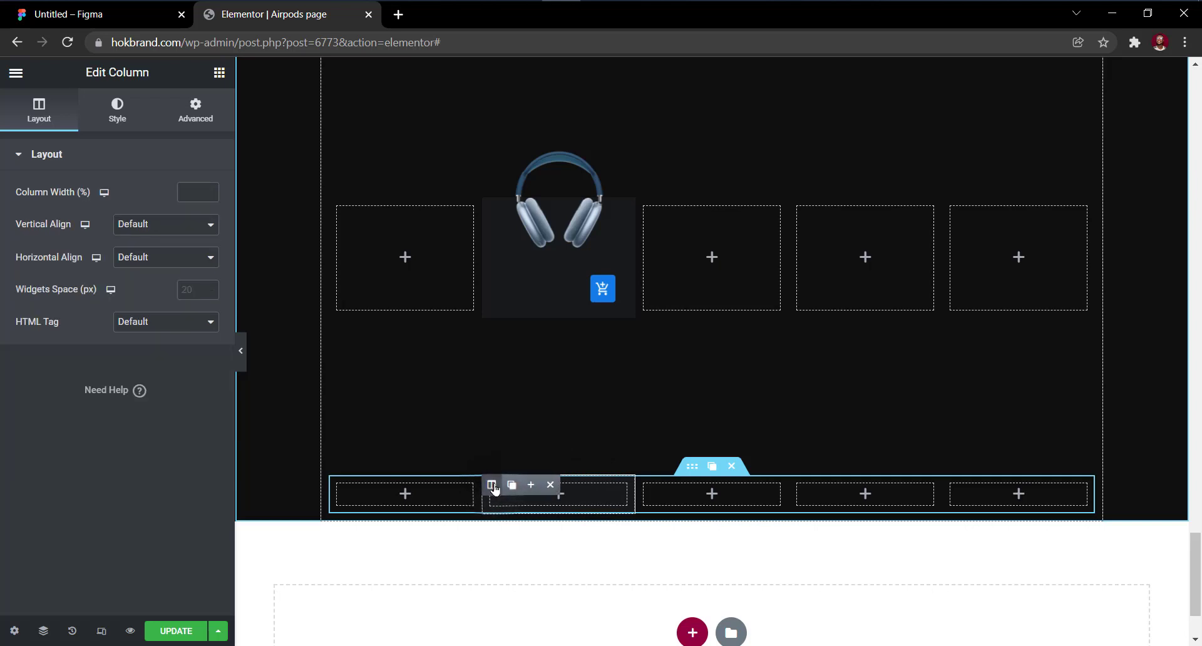
left_click(126, 109)
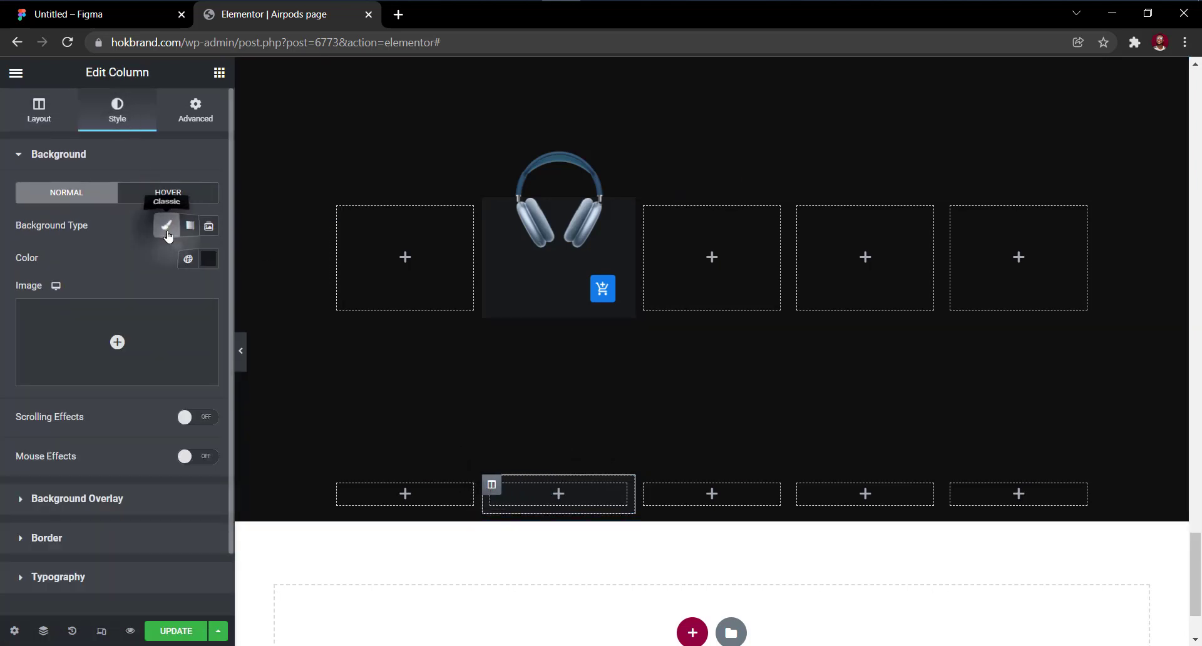
left_click(167, 231)
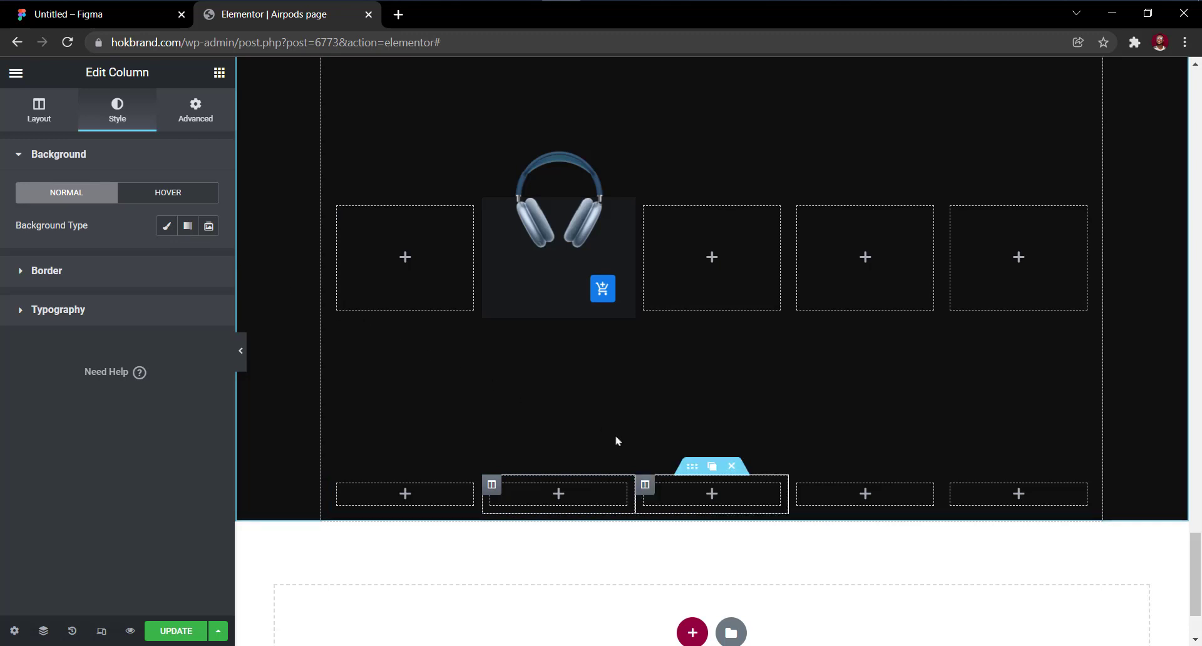
Set the duplicated inner section's top margin to -39 px so it overlaps the lower edge of the cards above.
left_click(691, 474)
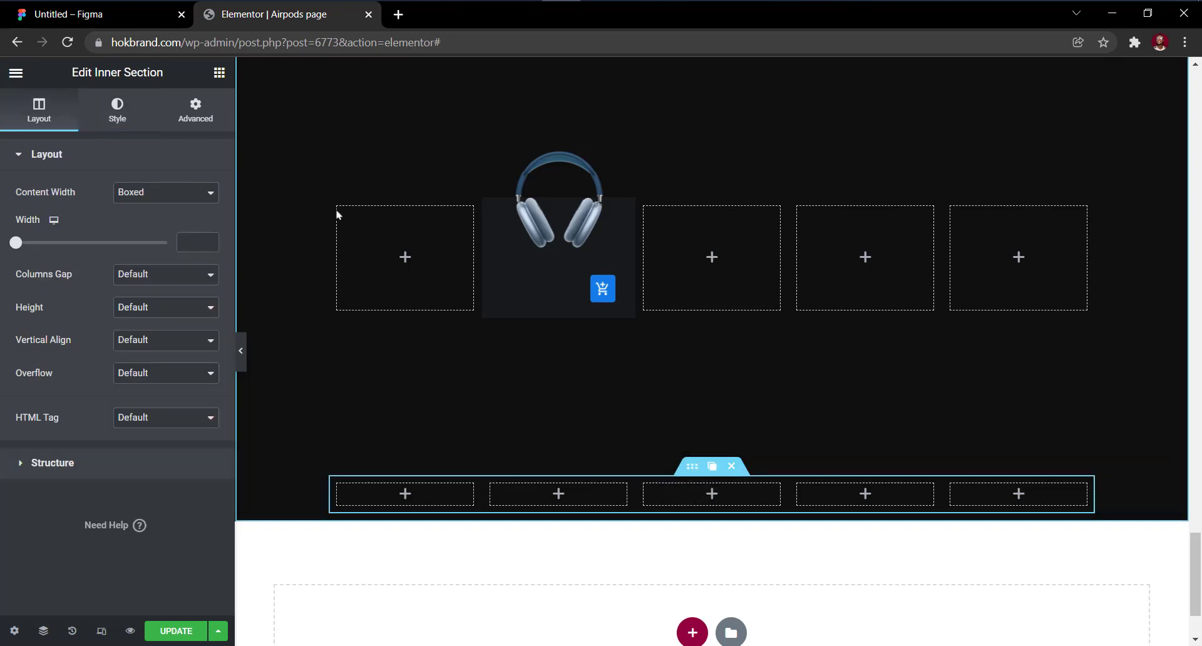
left_click(206, 118)
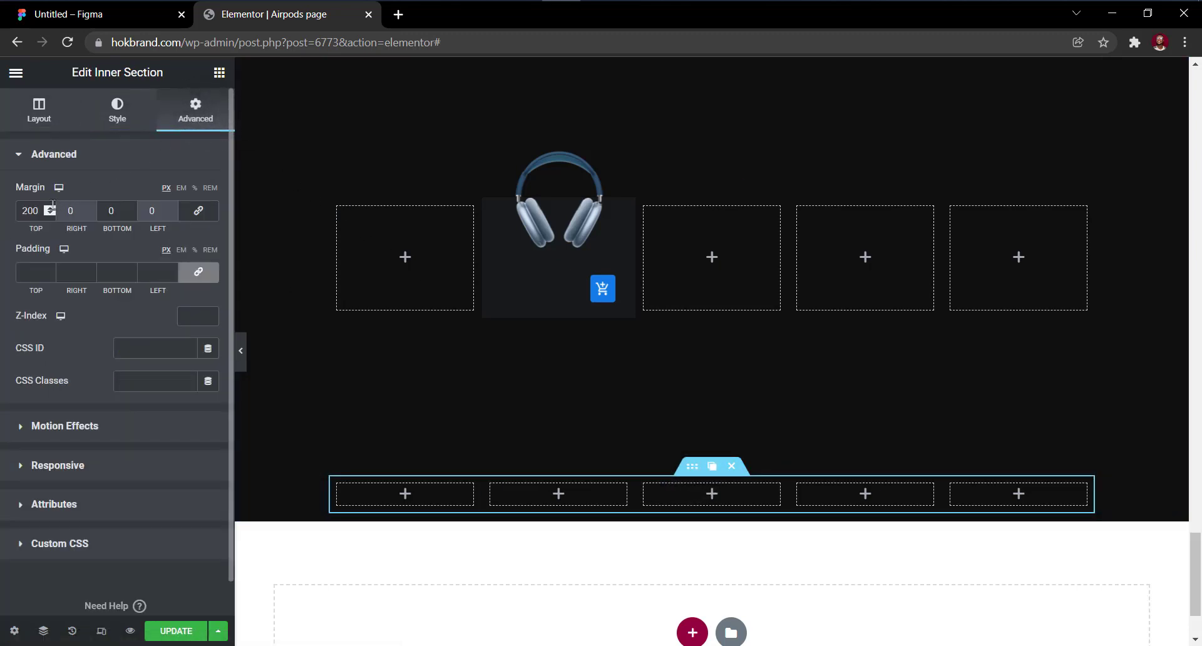
double_click(29, 210)
type("0")
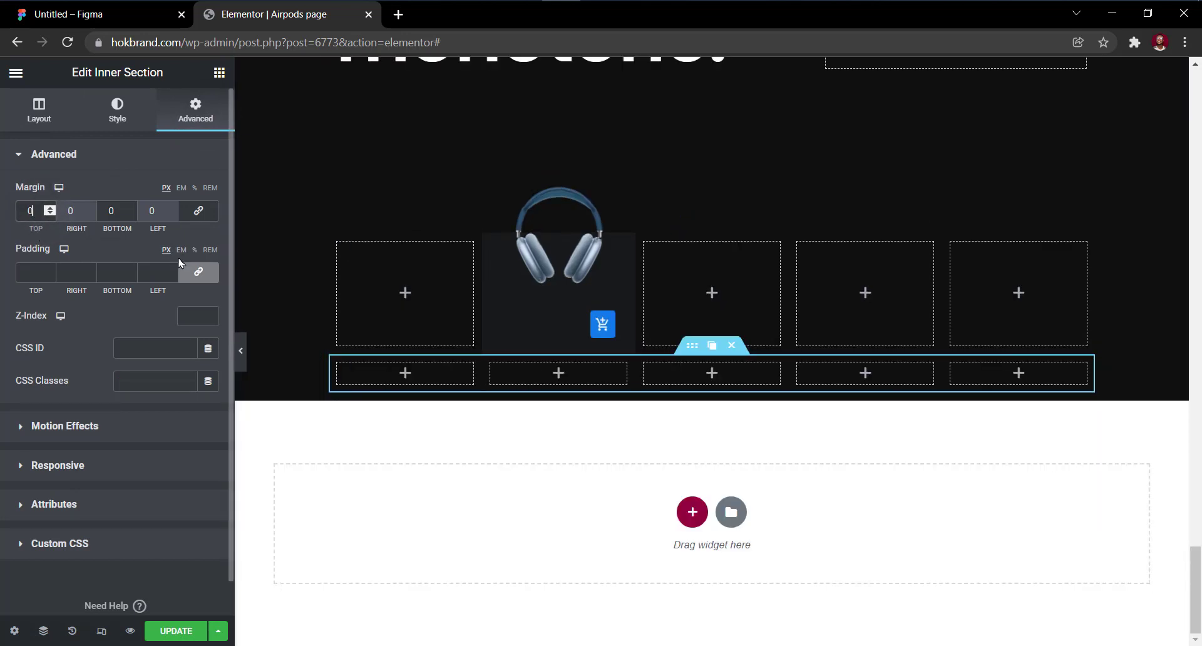
key("Down")
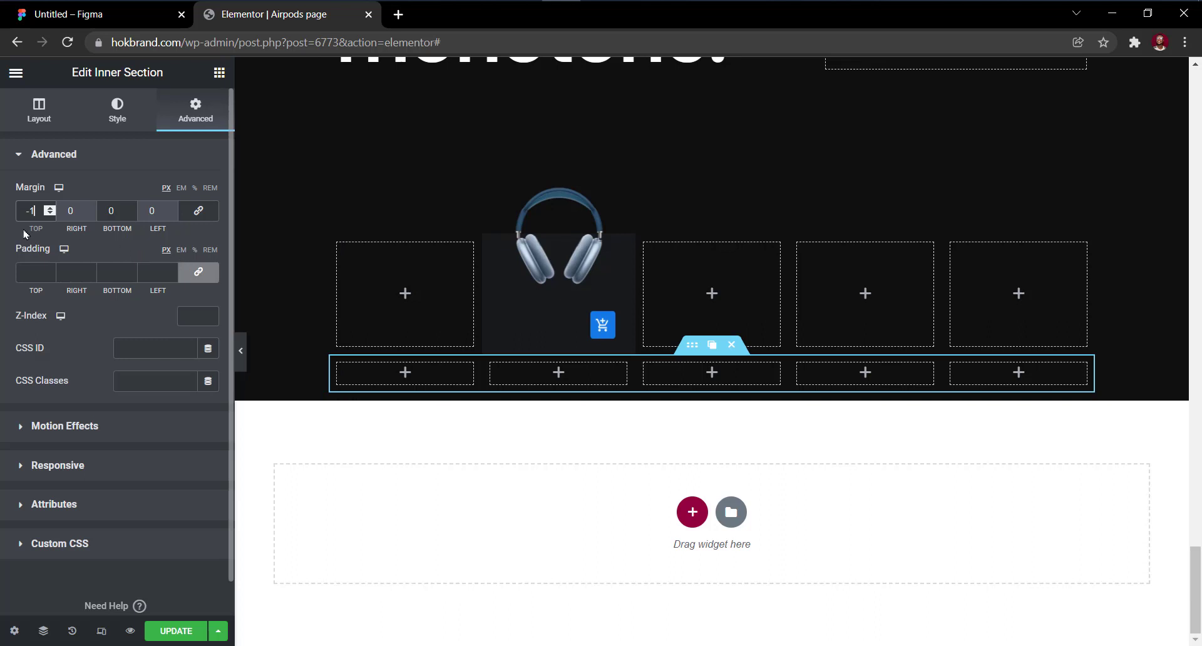
key("Down")
key("Down")
key("Down")
key("Down")
key("Down")
key("Down")
key("Down")
key("Down")
key("Down")
key("Down")
key("Down")
key("Down")
key("Down")
key("Down")
key("Down")
key("Down")
key("Down")
key("Down")
key("Down")
key("Down")
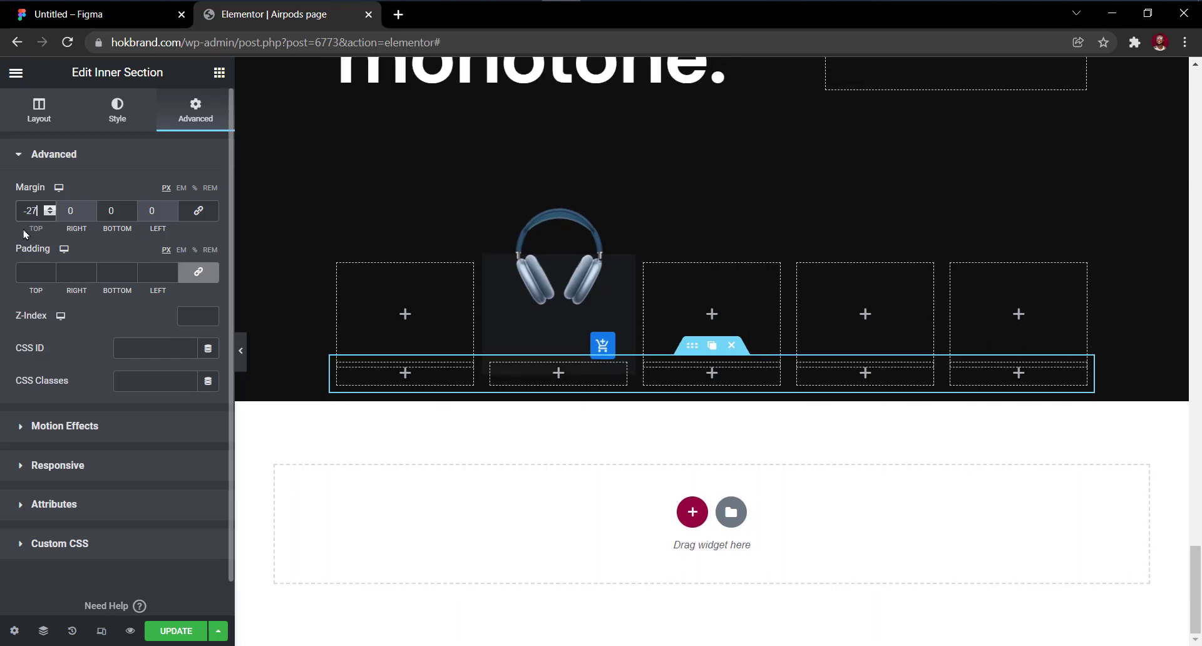
key("Down")
key("Down")
key("Down")
key("Down")
key("Down")
key("Down")
key("Down")
key("Down")
key("Down")
key("Down")
key("Down")
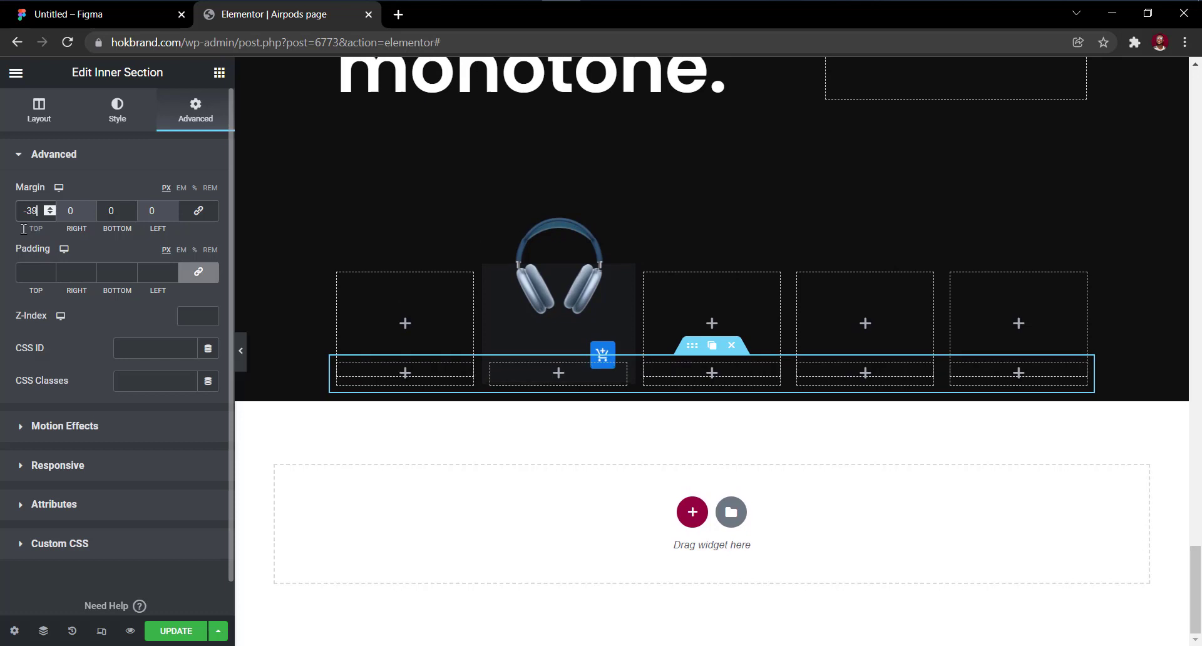
Set the duplicated inner section's top margin to -62 px to pull it further up over the headphones card.
key("Down")
key("Down")
key("Down")
key("Down")
key("Down")
key("Down")
key("Down")
key("Down")
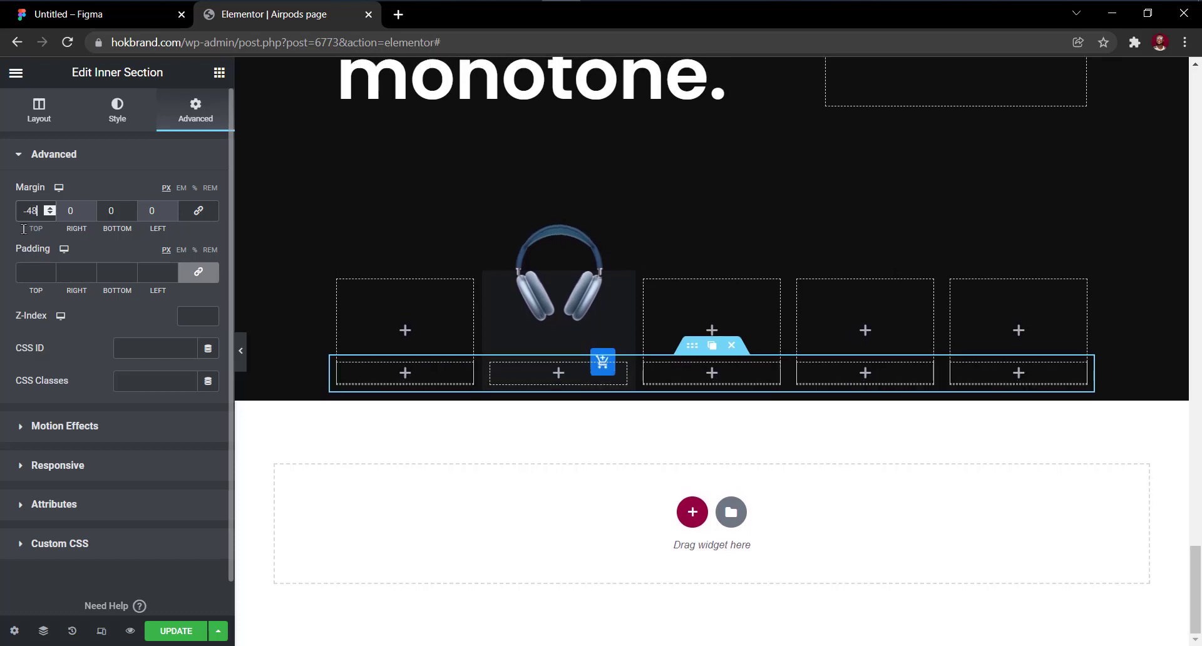
key("Down")
key("Down")
key("Down")
key("Down")
key("Down")
key("Down")
key("Down")
key("Down")
key("Down")
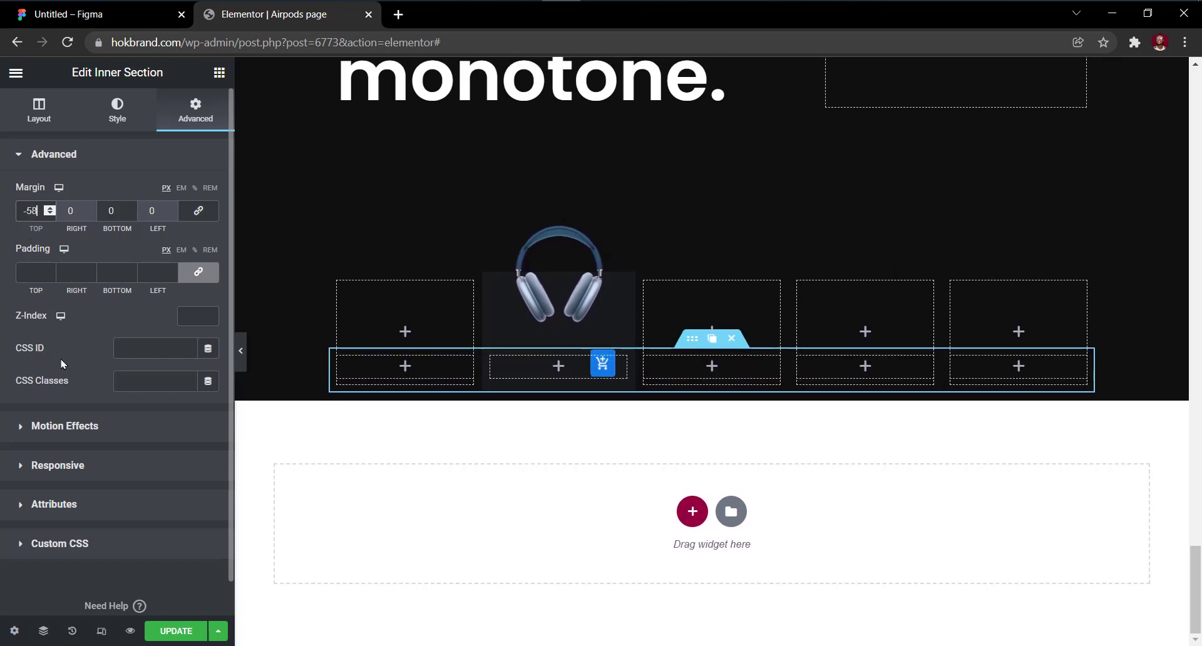
key("Down")
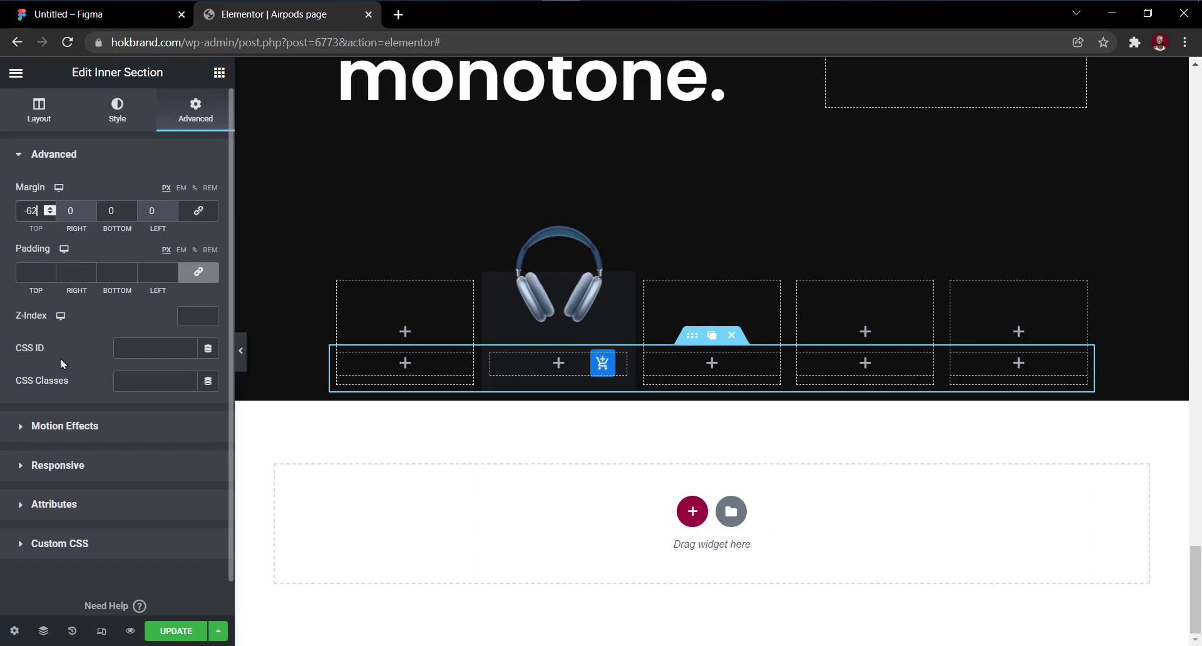
key("Down")
key("Up")
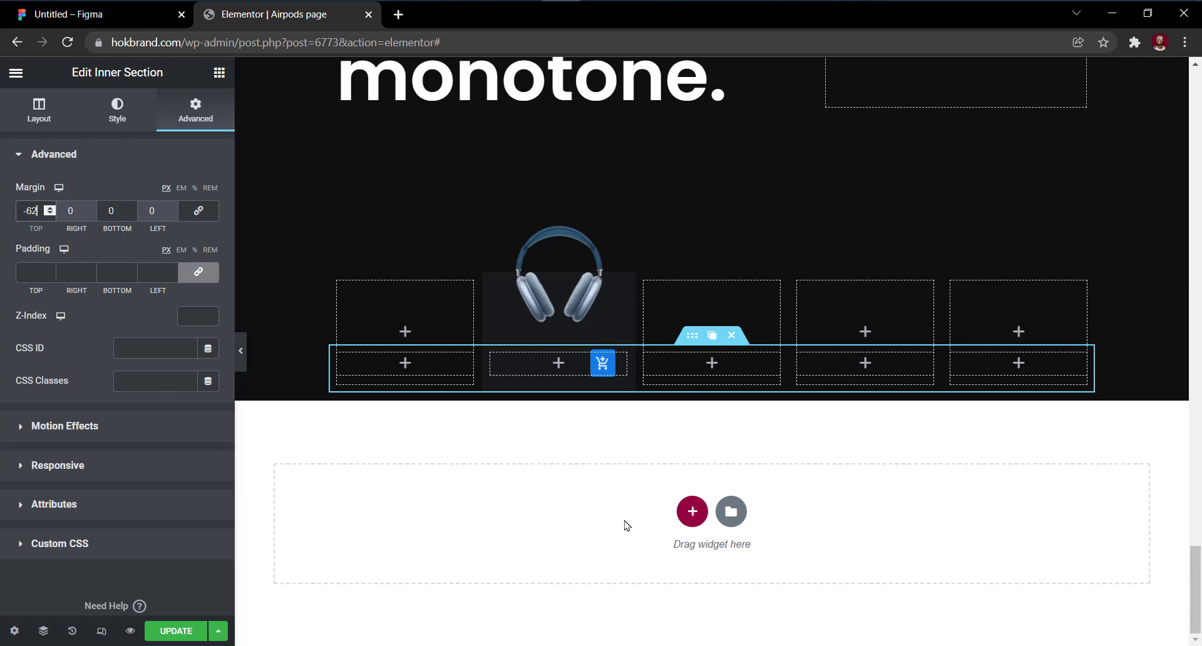
Add a heading reading "Blue" to the second column of the overlapping inner section, beside the cart icon.
left_click(216, 74)
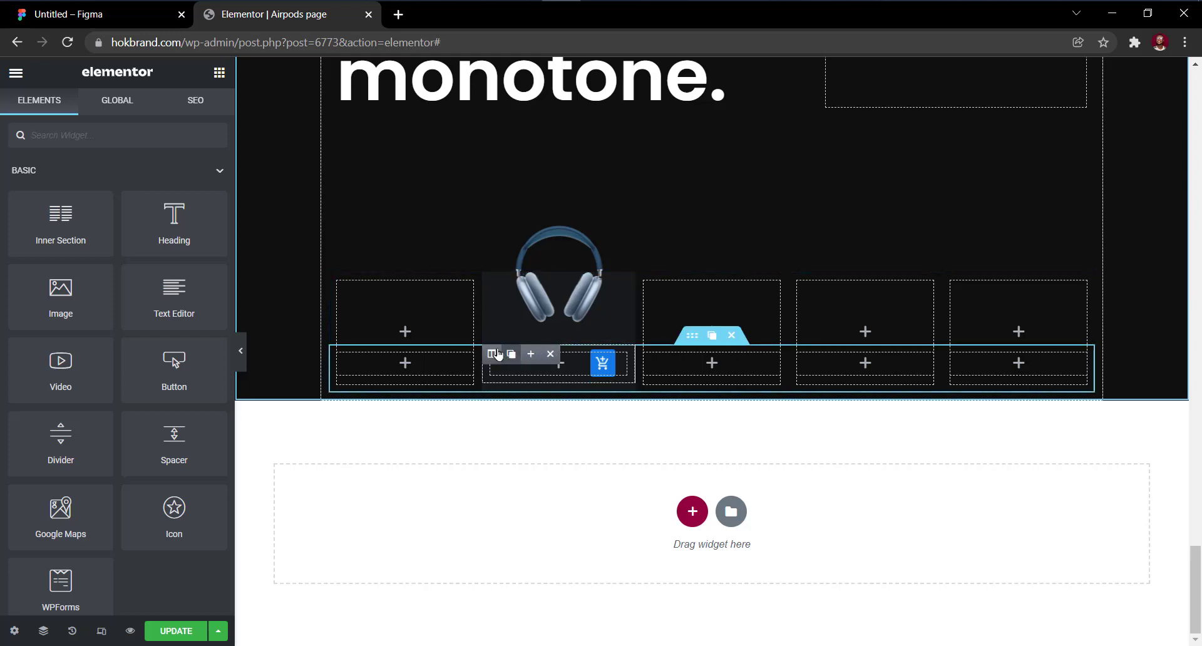
left_click_drag(174, 219, 531, 358)
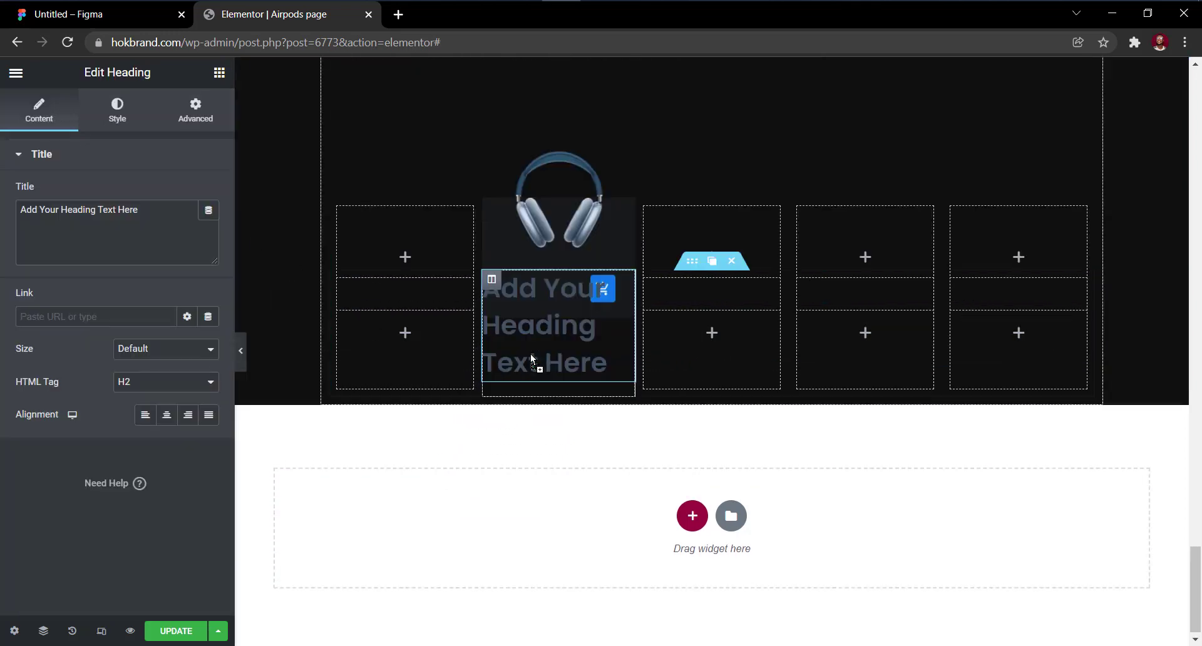
triple_click(91, 232)
type("Blue")
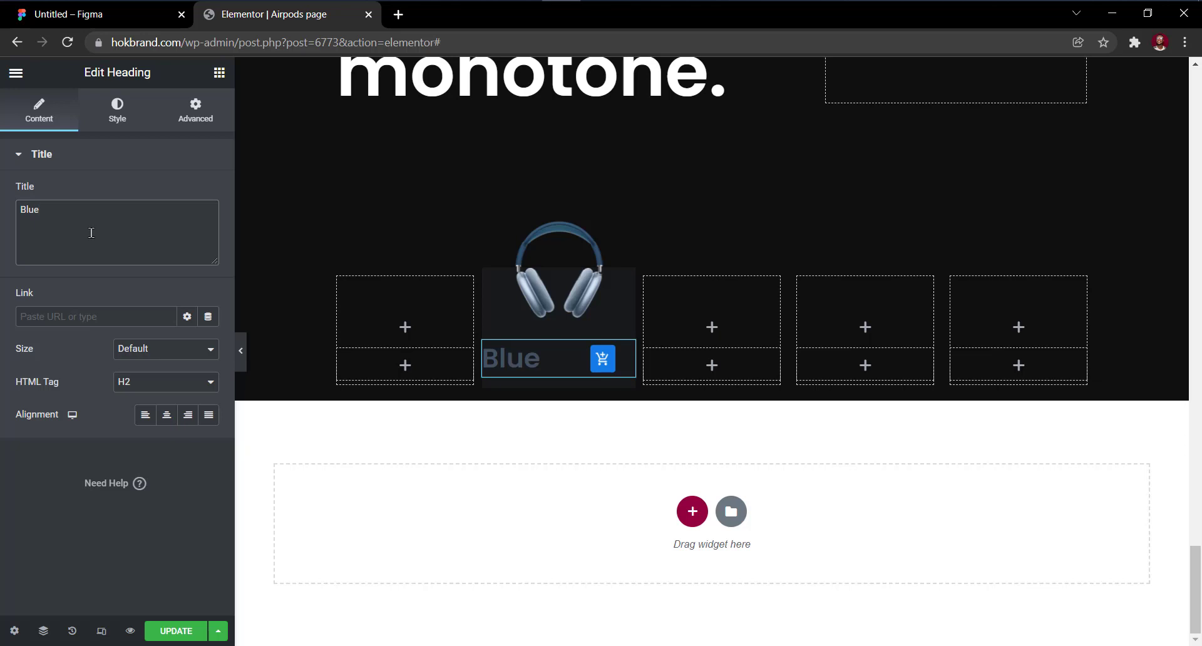
Make the "Blue" heading's text white and set its font size to 22 px.
left_click(117, 112)
left_click(200, 192)
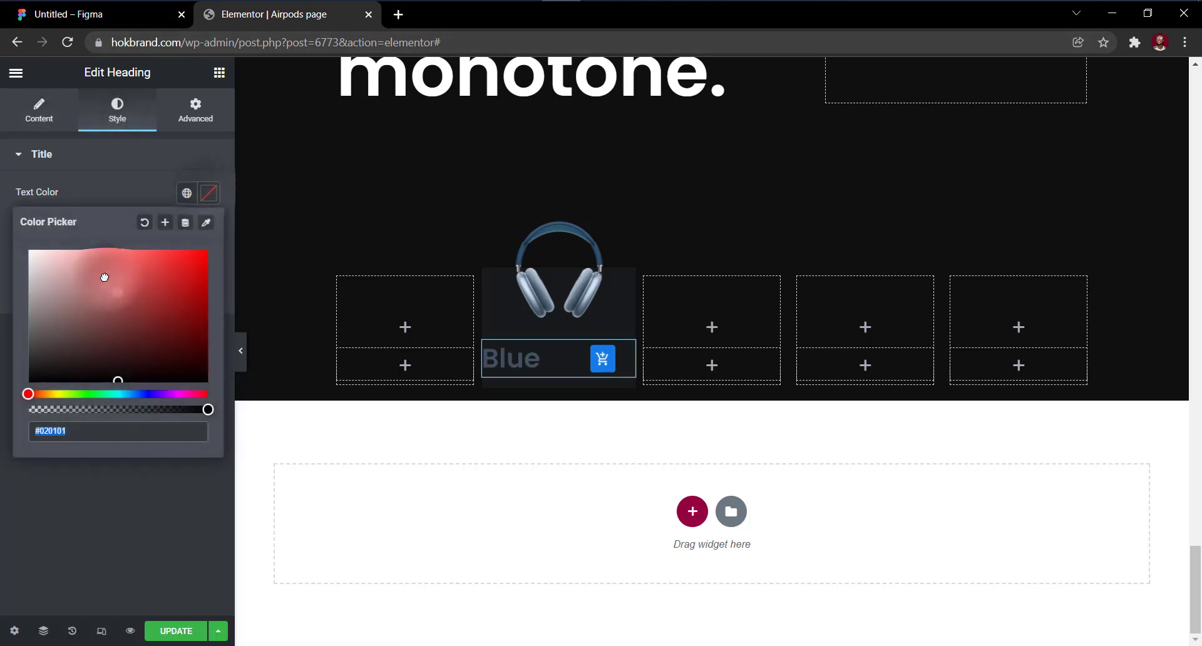
left_click_drag(107, 276, 0, 233)
left_click(208, 192)
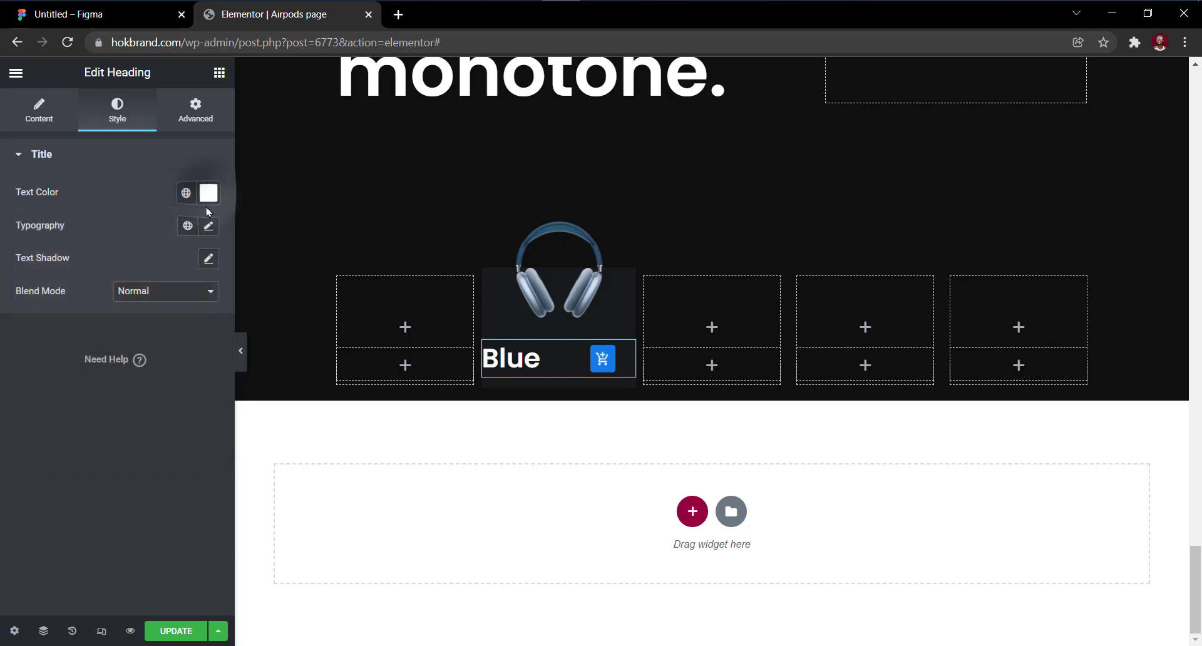
left_click(208, 225)
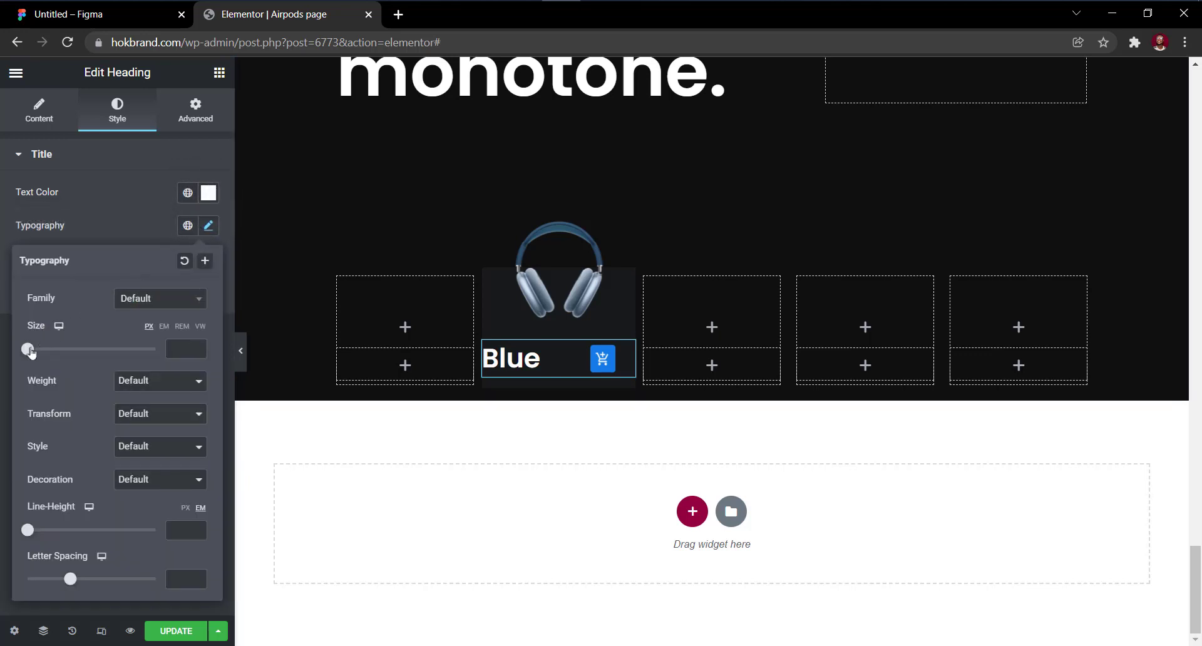
left_click(29, 350)
left_click_drag(35, 353, 43, 356)
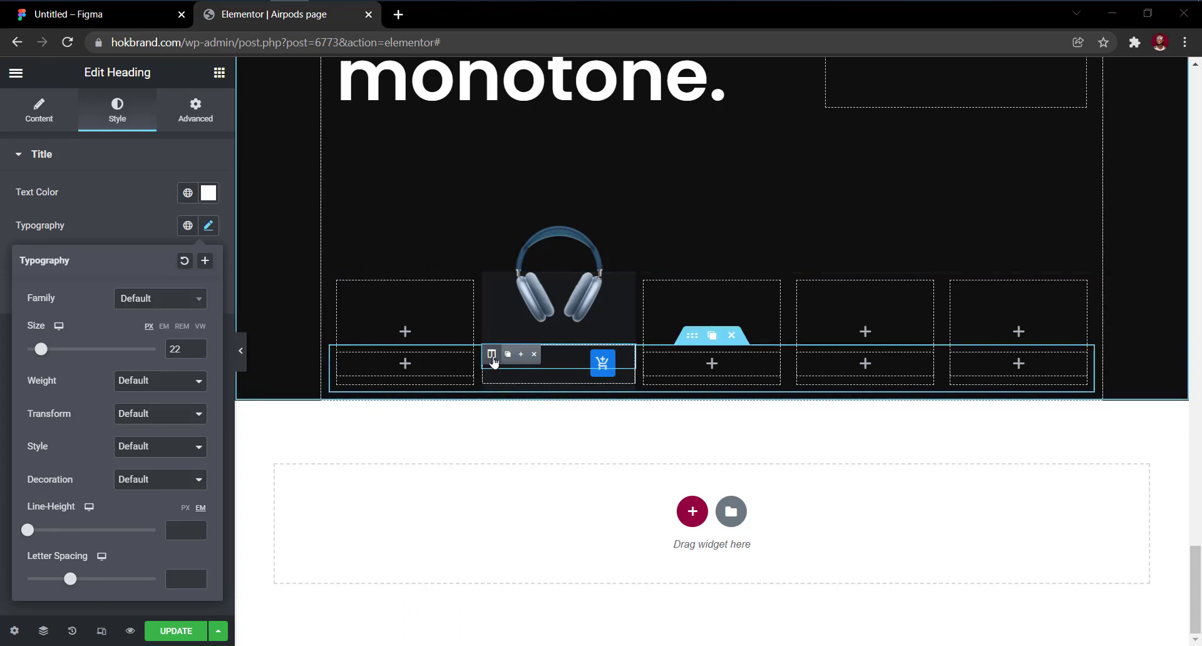
Set the vertical alignment of the column holding the "Blue" heading to Middle.
left_click(492, 356)
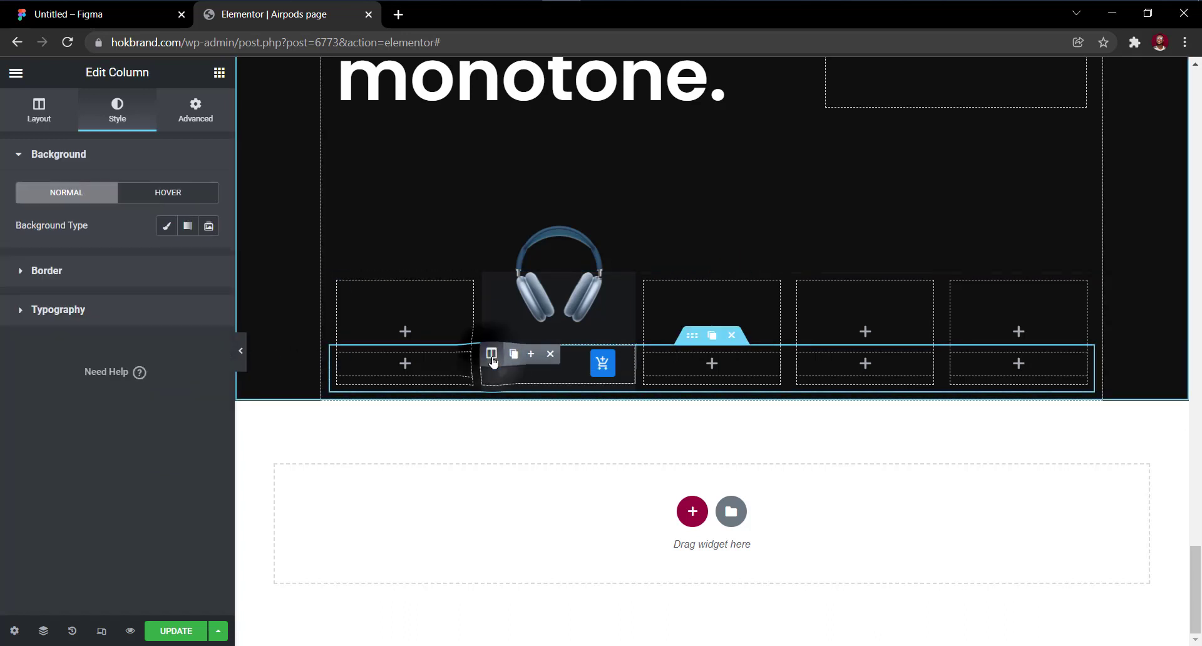
left_click(36, 124)
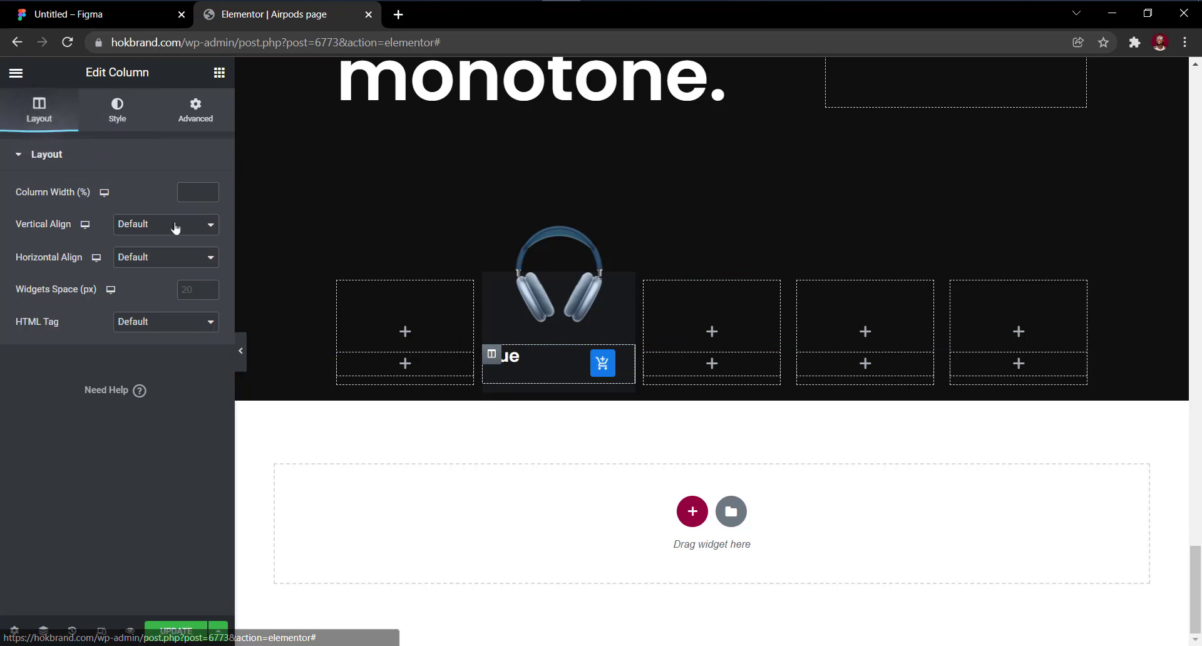
left_click(177, 225)
left_click(179, 265)
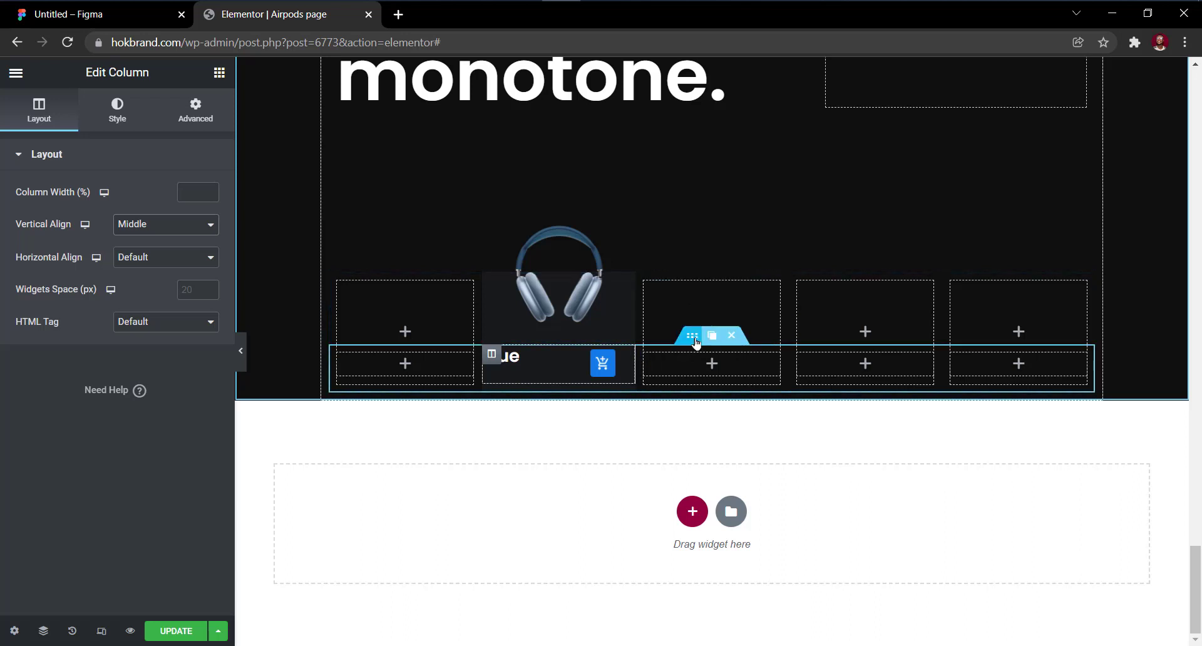
Set the overlapping inner section's top margin to -53.5 px to line up the "Blue" heading with the cart icon.
left_click(693, 337)
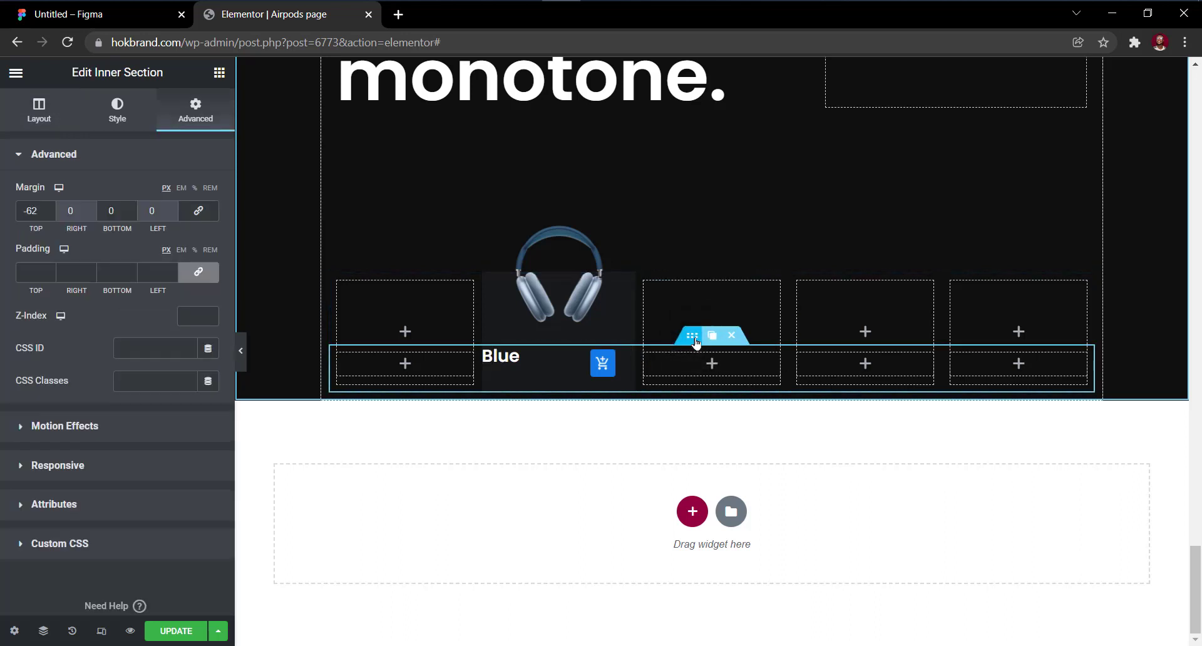
left_click(44, 630)
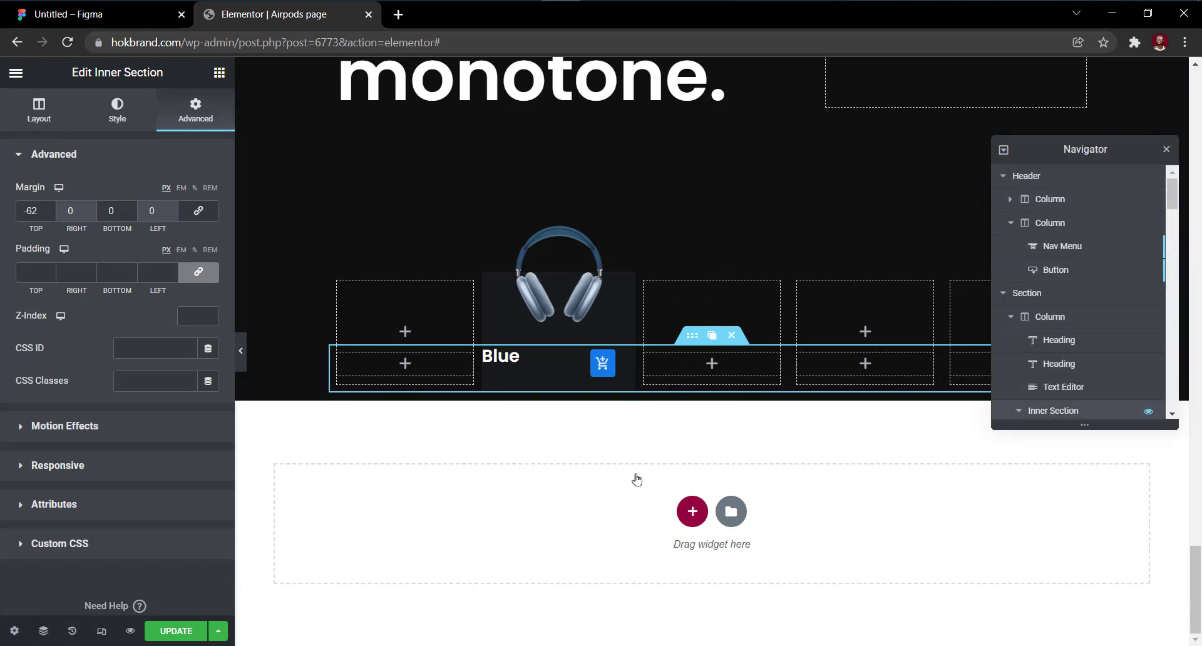
scroll(1096, 355, "down", 4)
scroll(1096, 356, "down", 5)
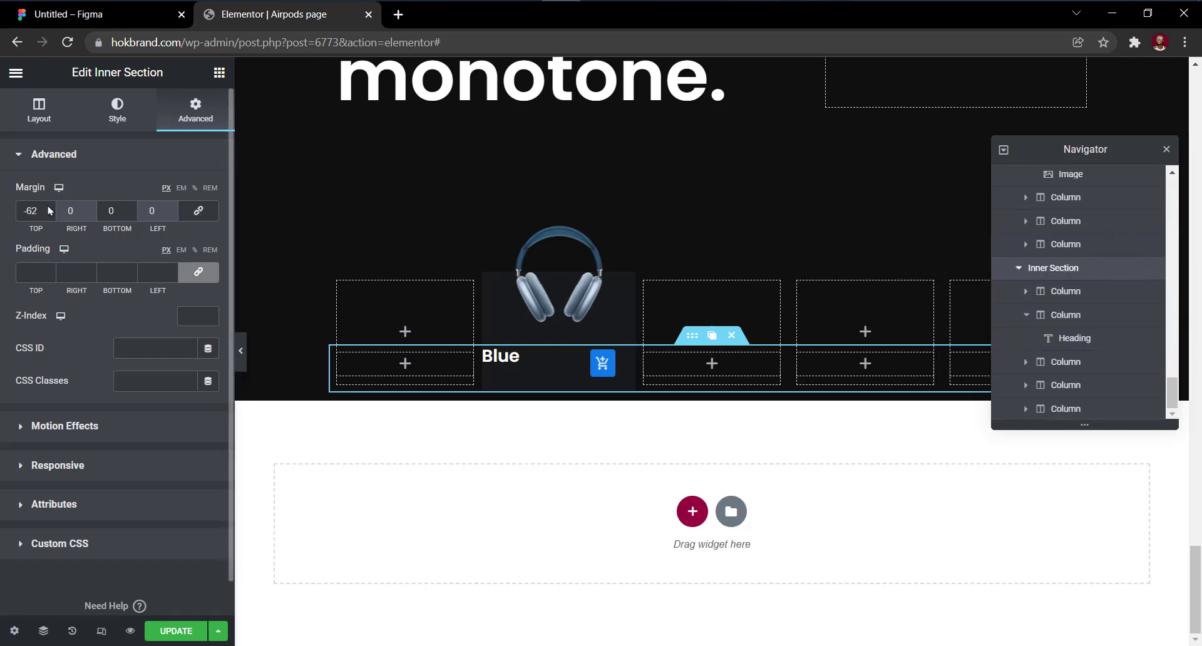
key("Up")
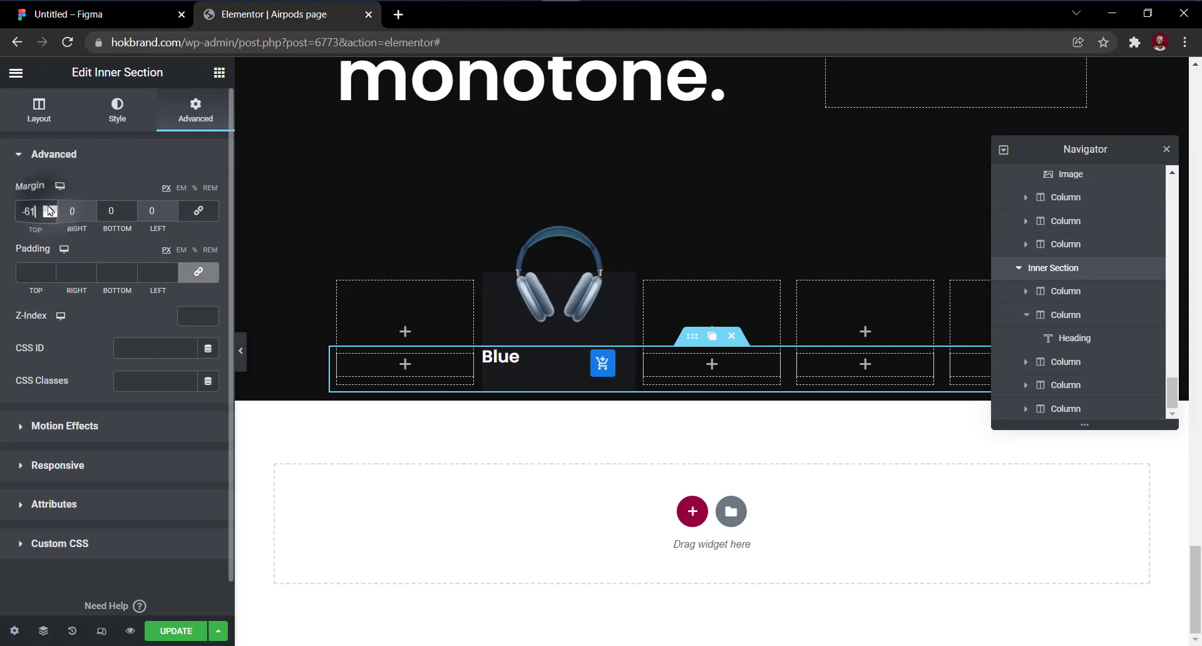
double_click(47, 209)
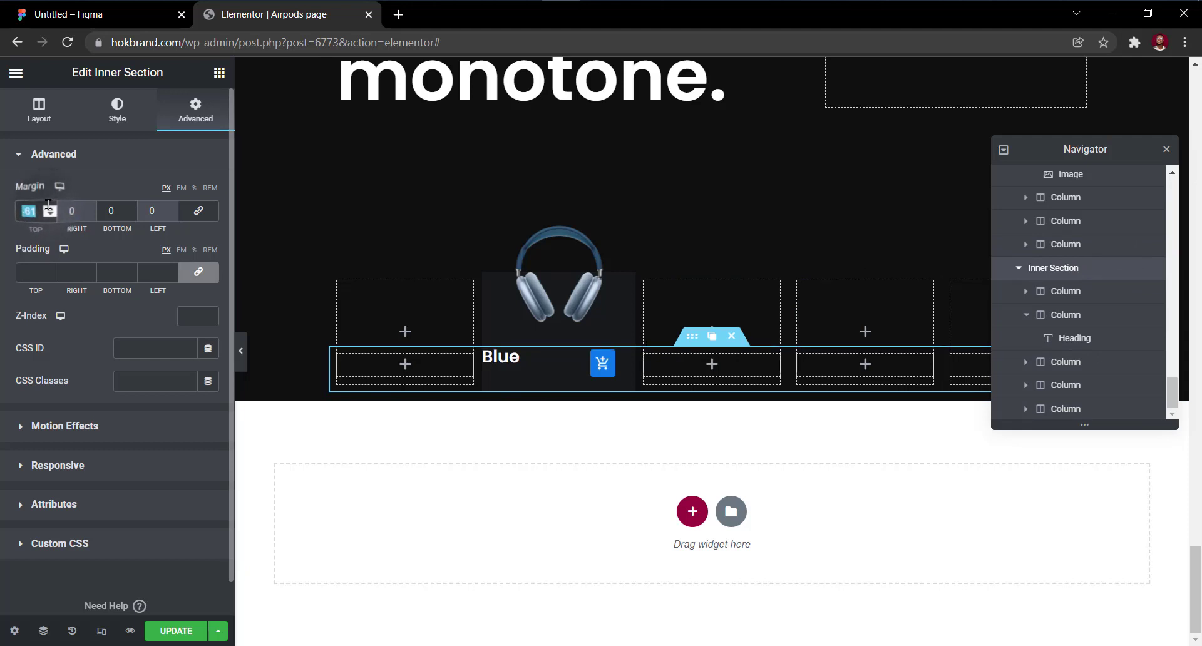
left_click(50, 209)
left_click(51, 209)
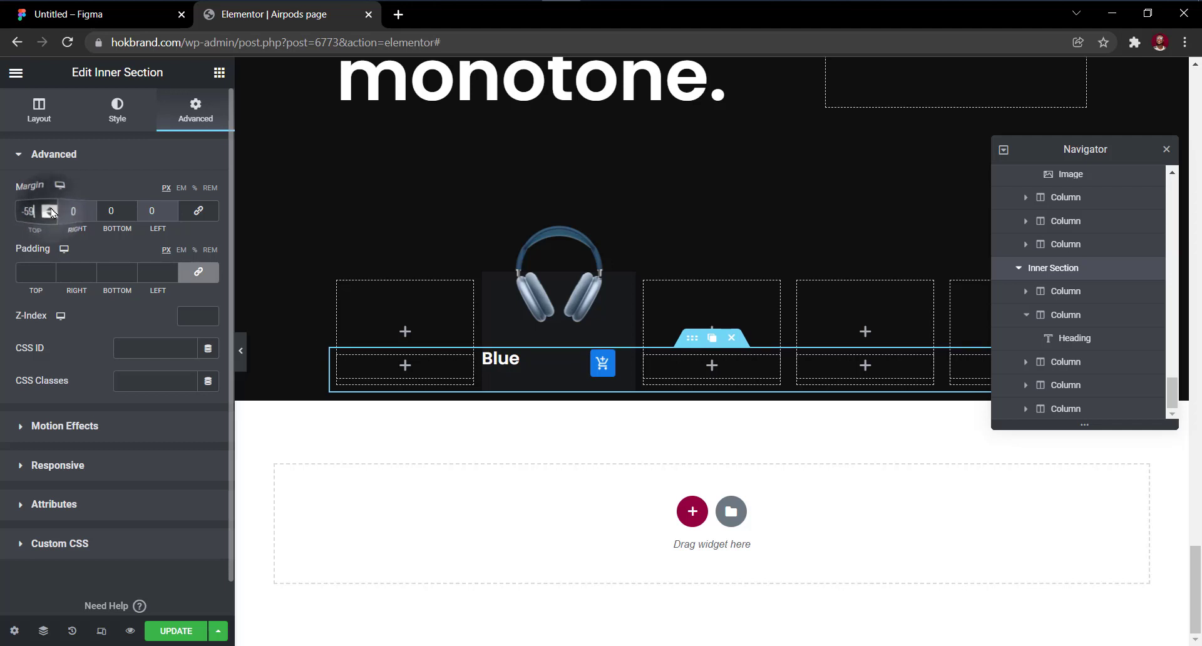
left_click(50, 209)
left_click(51, 209)
left_click(50, 209)
left_click(51, 209)
left_click(50, 209)
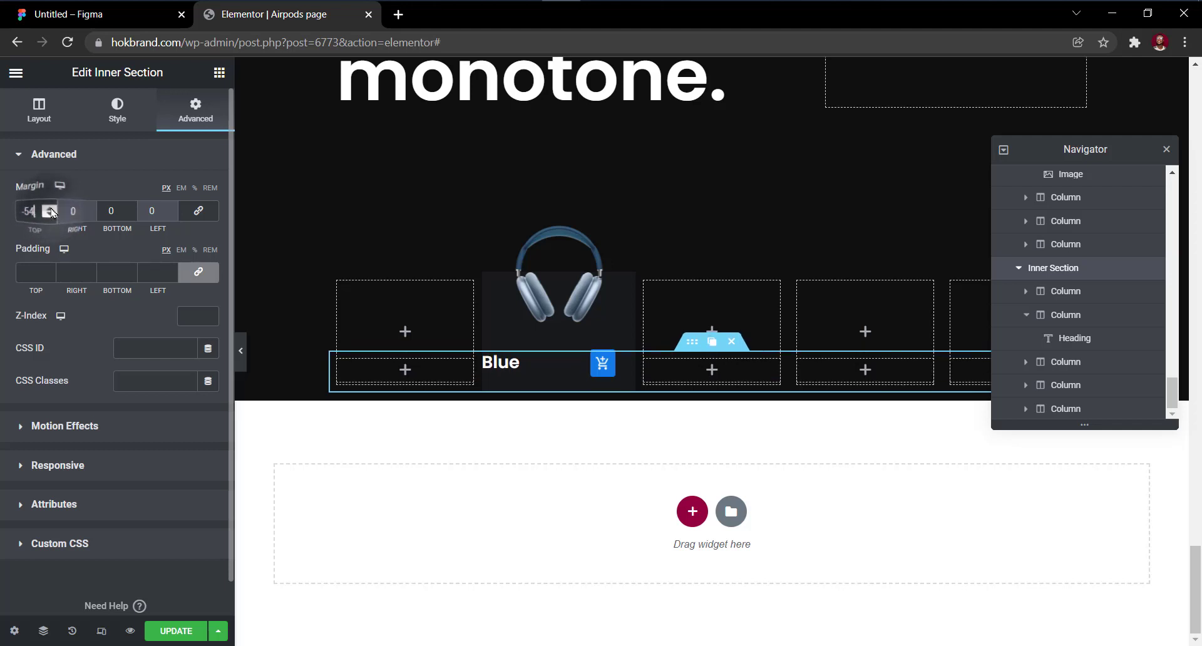
left_click(51, 209)
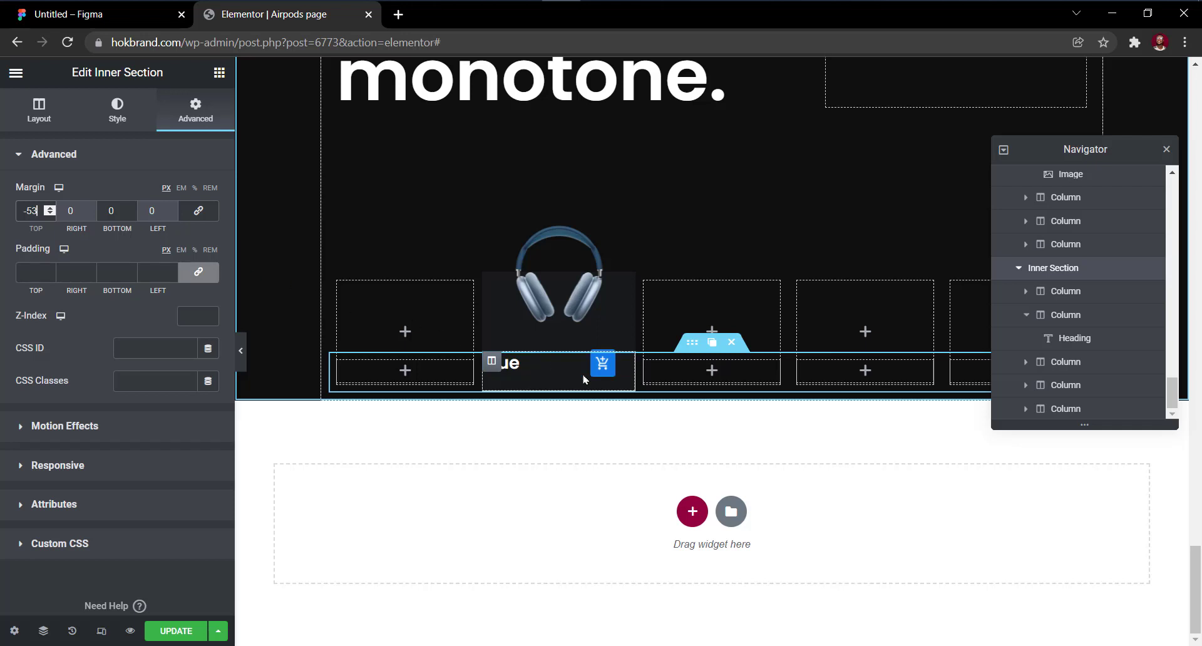
left_click(49, 214)
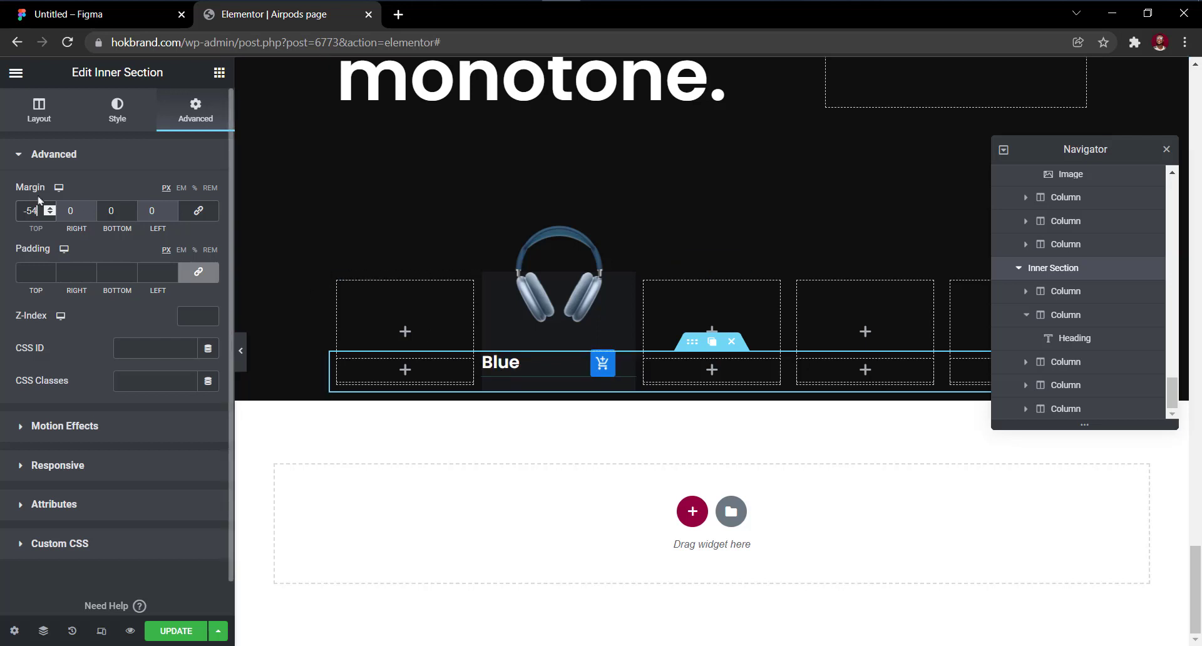
key("BackSpace")
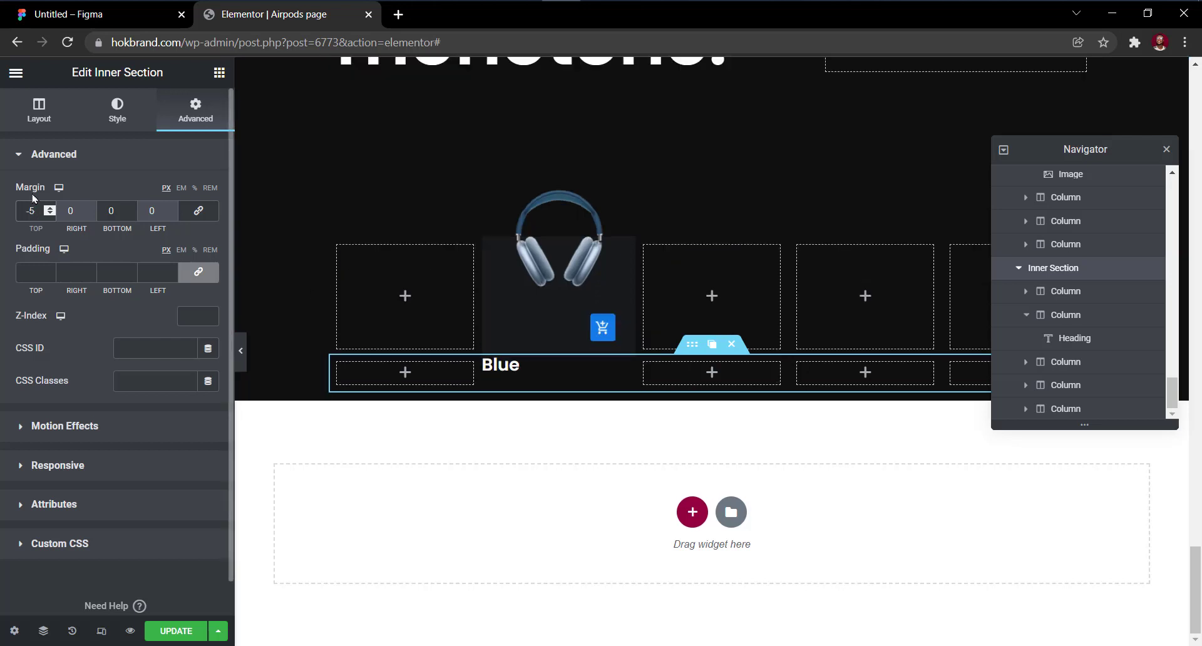
type("3.5")
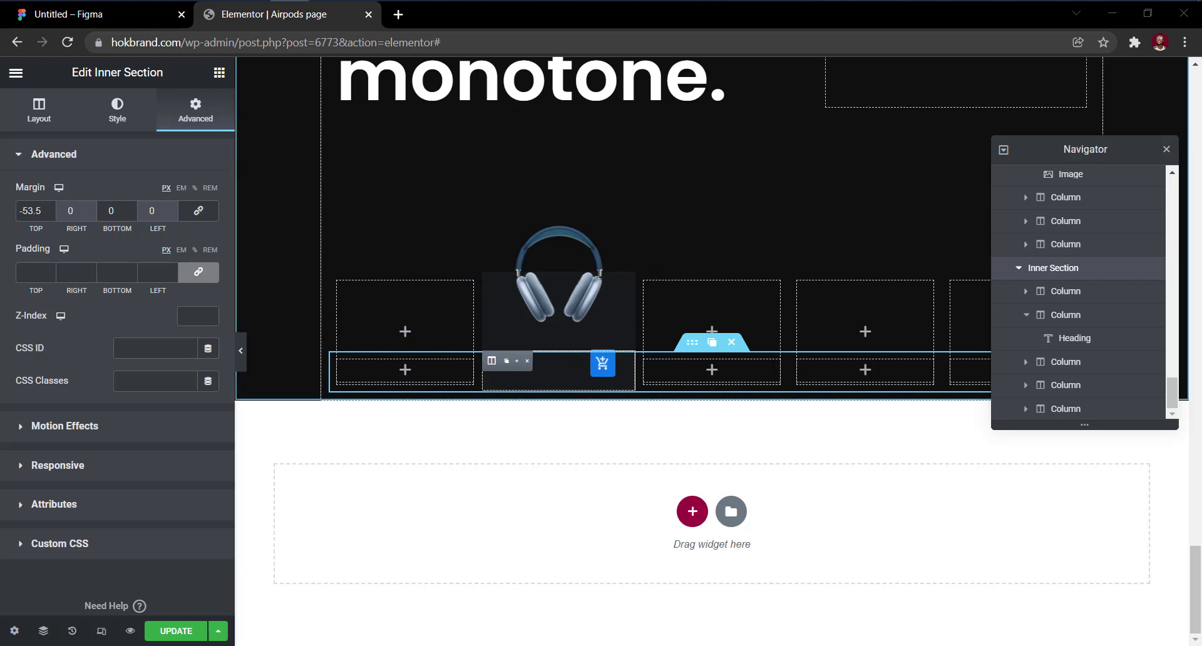
Give the "Blue" heading a left margin of 20 px with the other margins at 0, and preview the card.
left_click(519, 366)
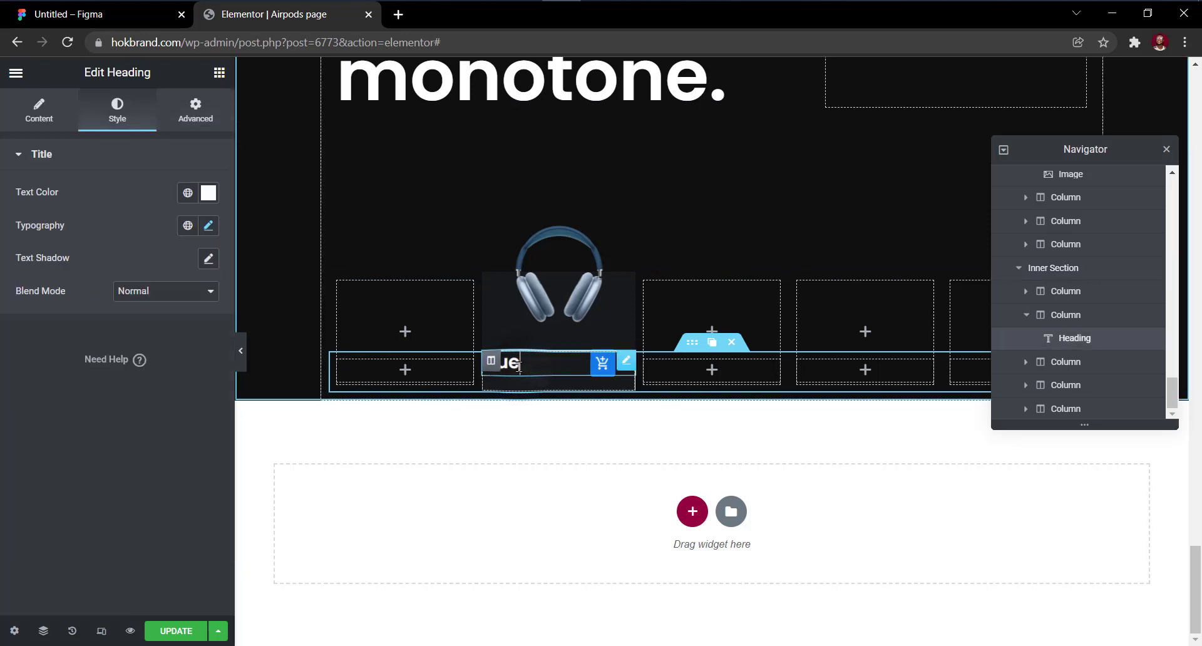
left_click(186, 114)
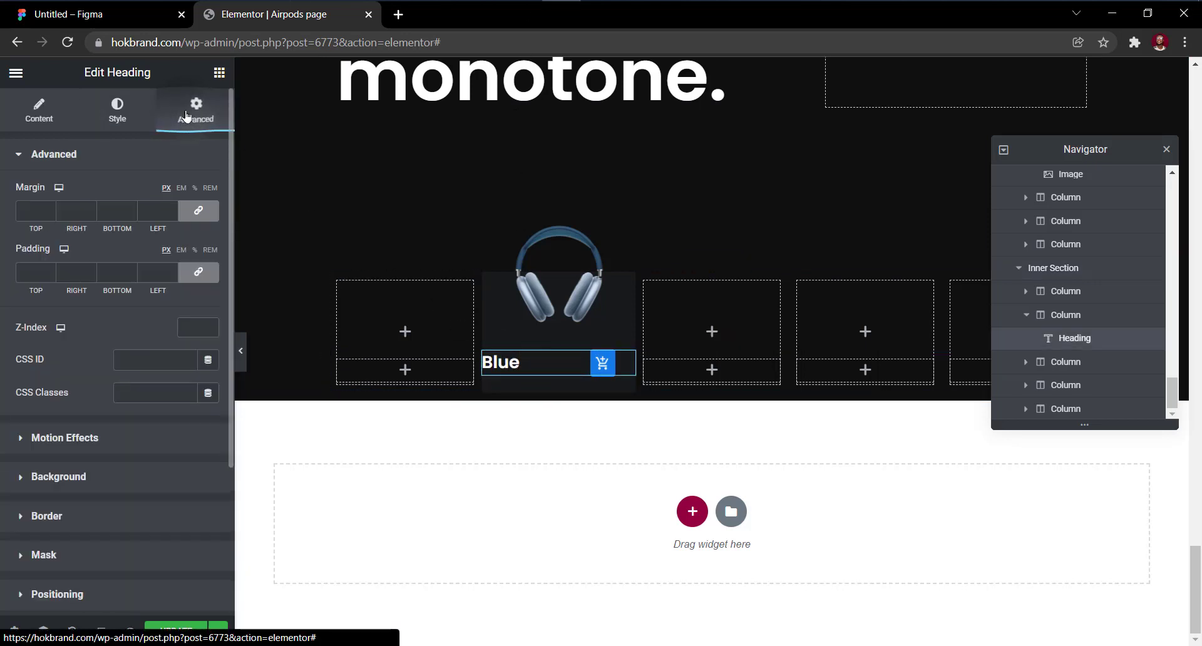
left_click(201, 211)
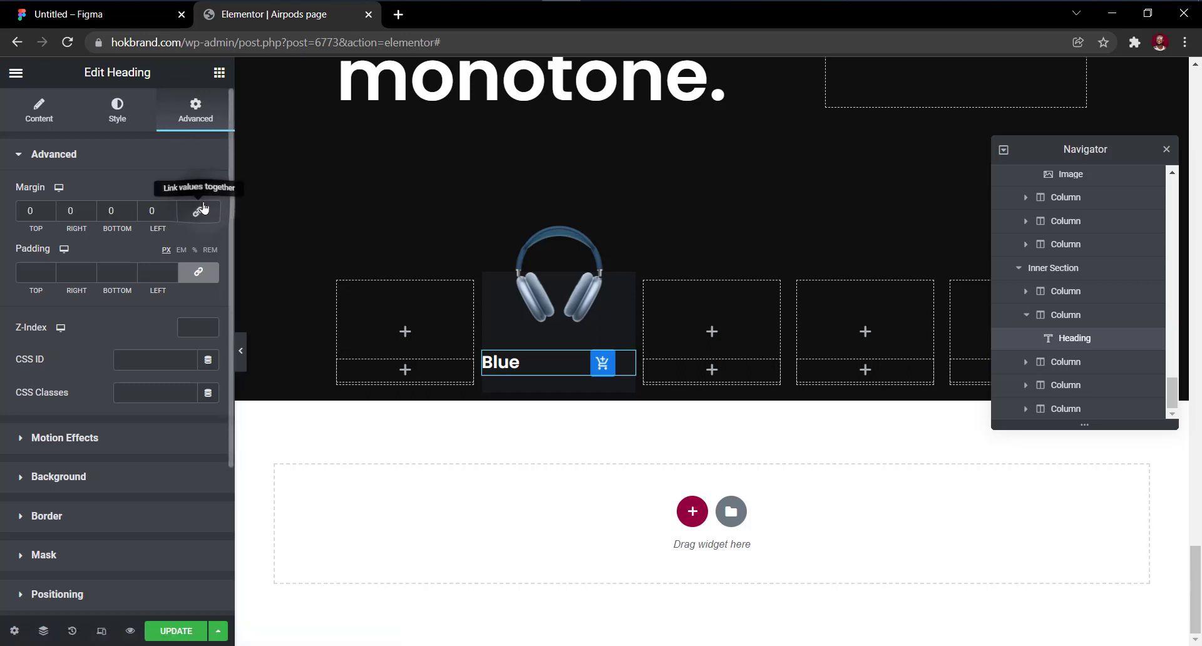
left_click(151, 208)
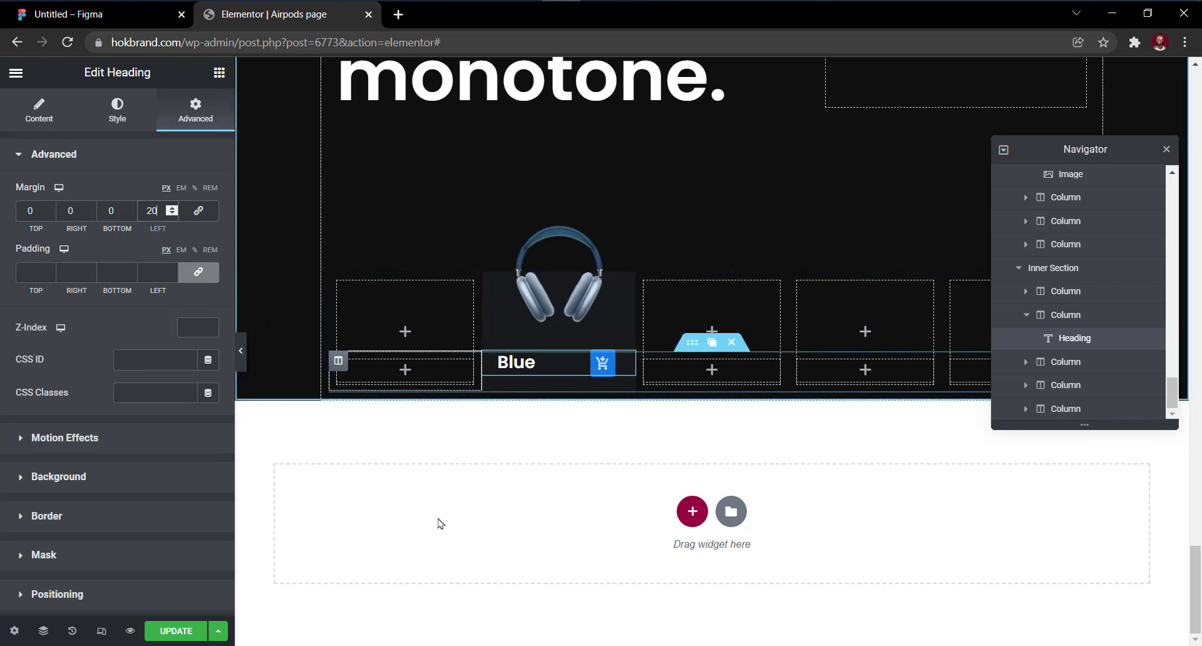
left_click(240, 363)
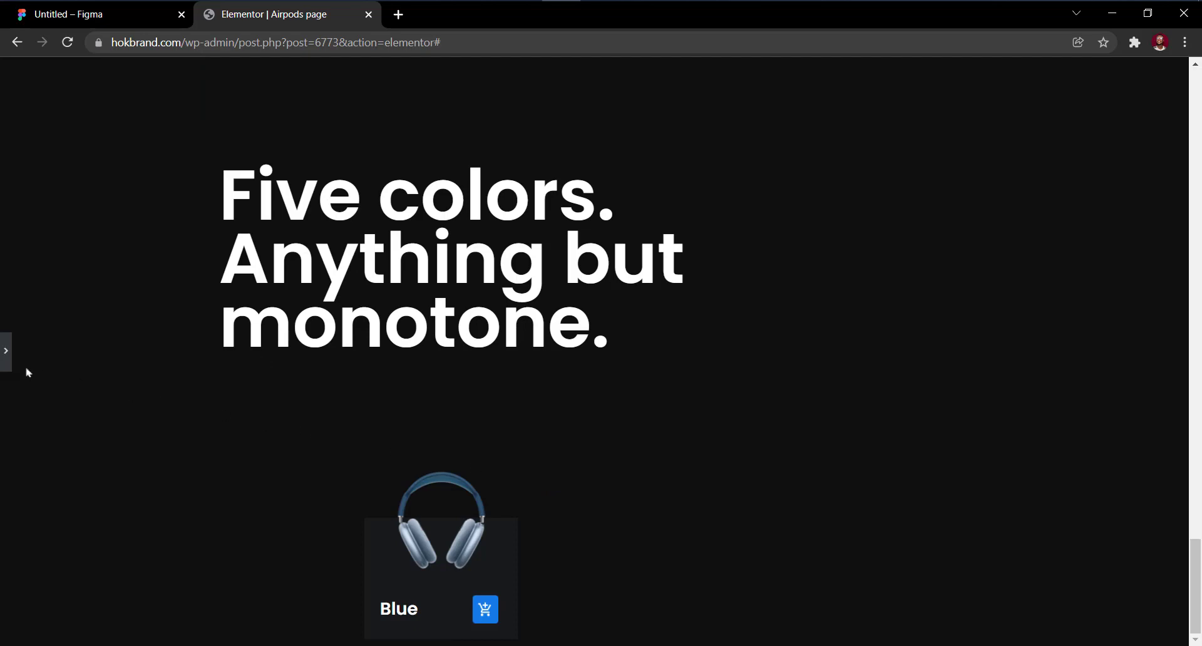
left_click(4, 367)
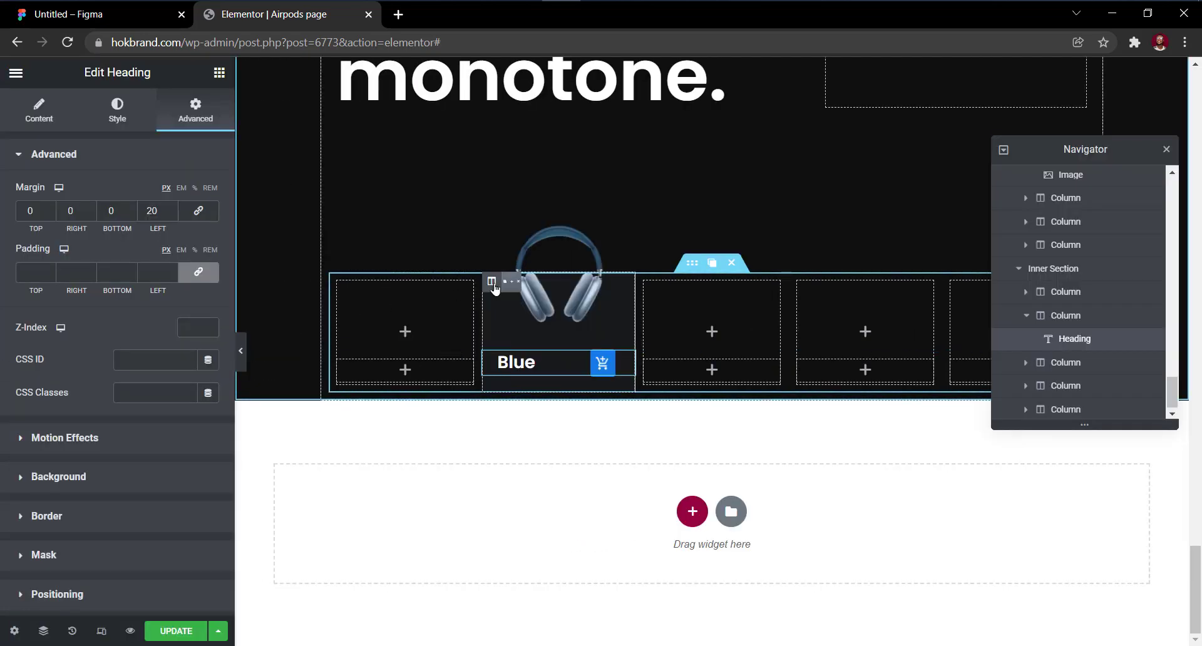
Round the corners of the blue headphones card column with a uniform border radius and preview the section.
left_click(493, 285)
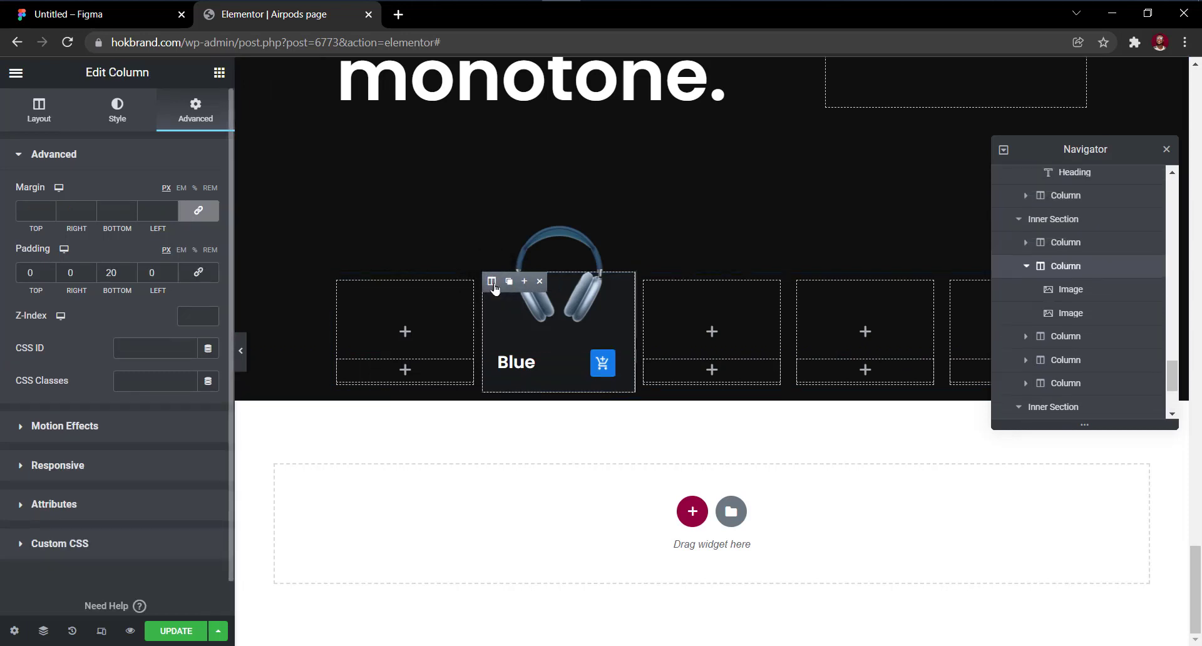
left_click(110, 115)
scroll(109, 194, "down", 1)
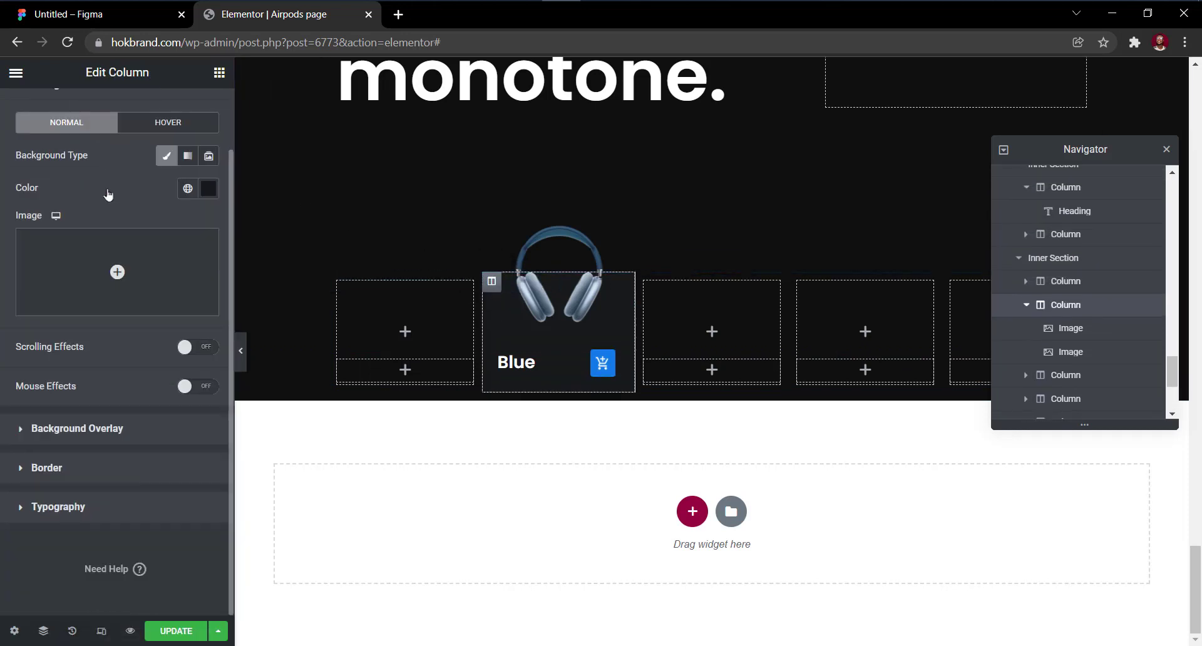
left_click(99, 472)
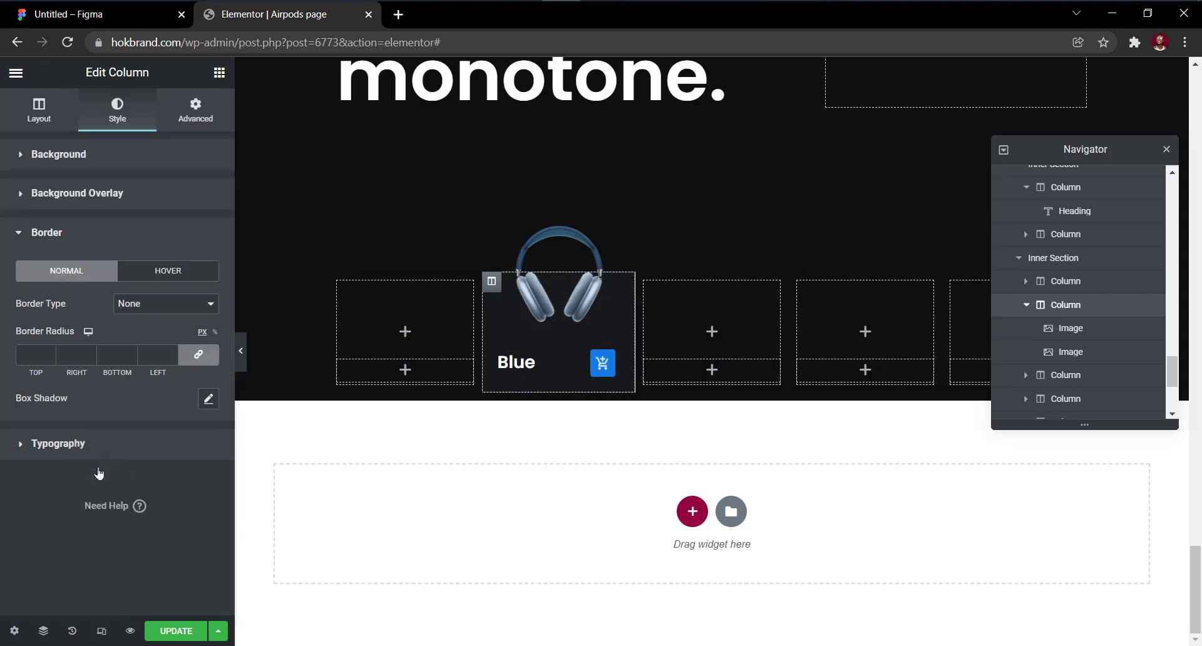
left_click(34, 351)
left_click(241, 351)
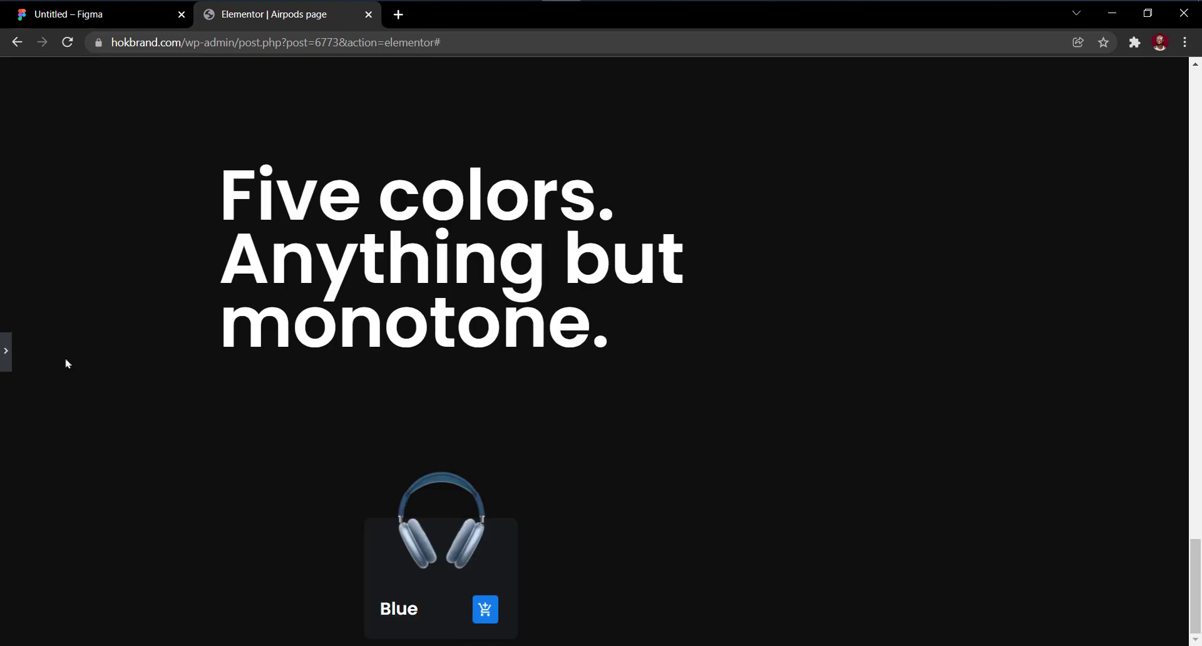
Duplicate the blue headphones column and its "Blue" heading column until there are three matching cards side by side.
left_click(5, 352)
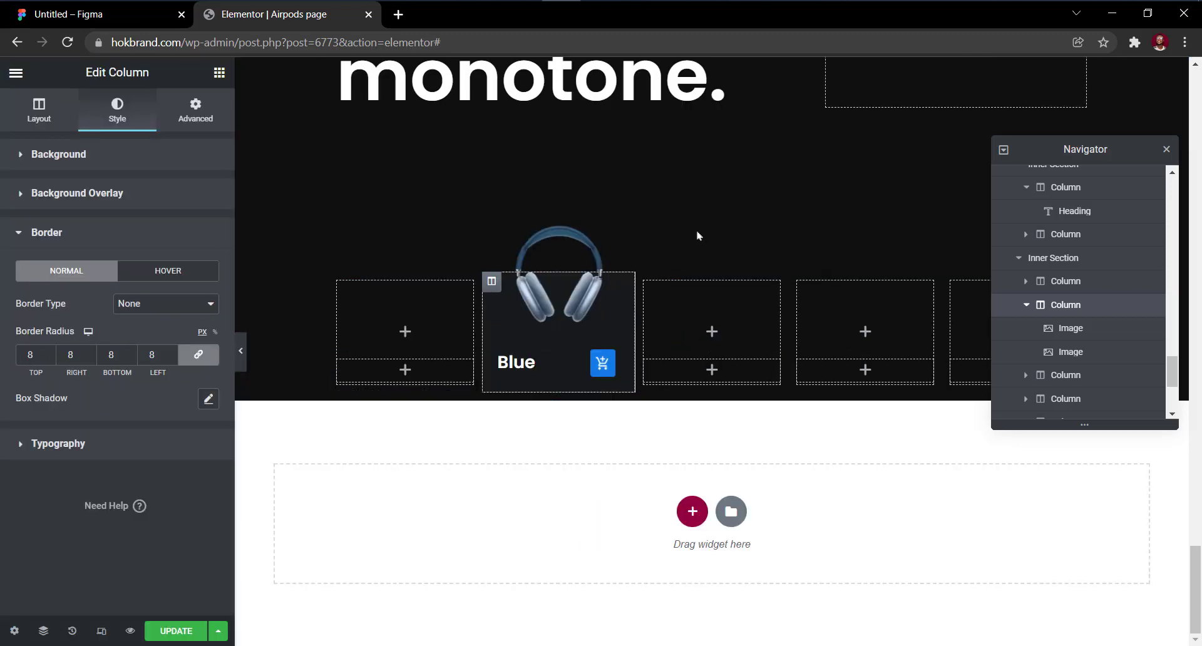
left_click_drag(1018, 163, 376, 107)
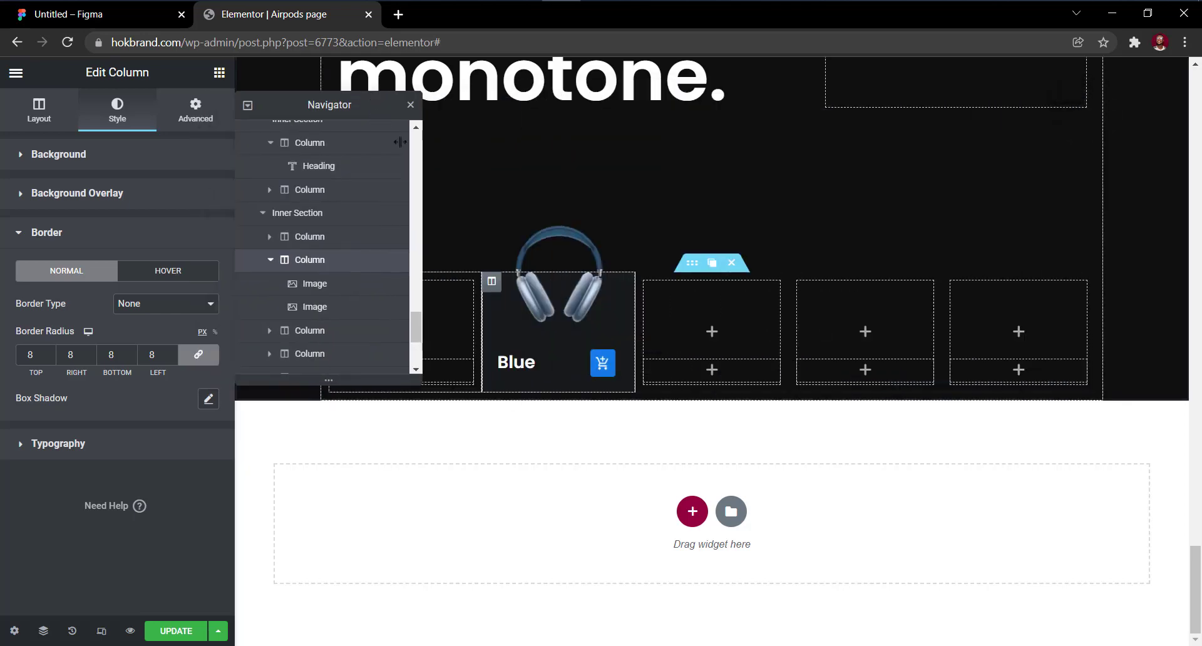
mouse_move(507, 284)
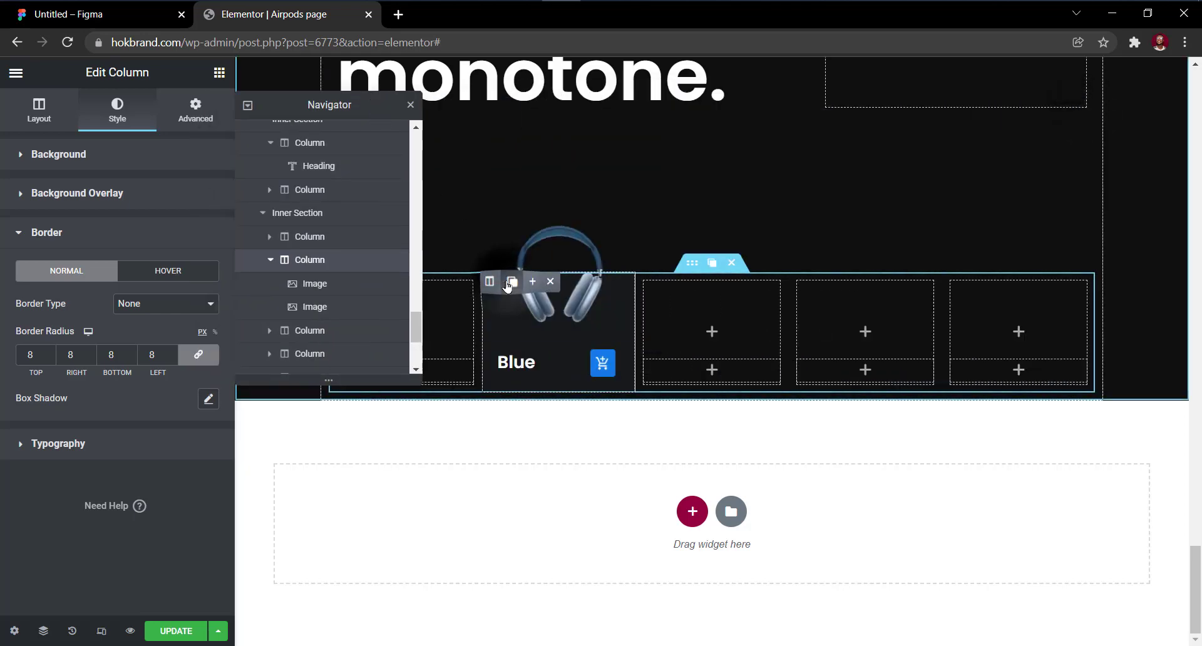
left_click(508, 284)
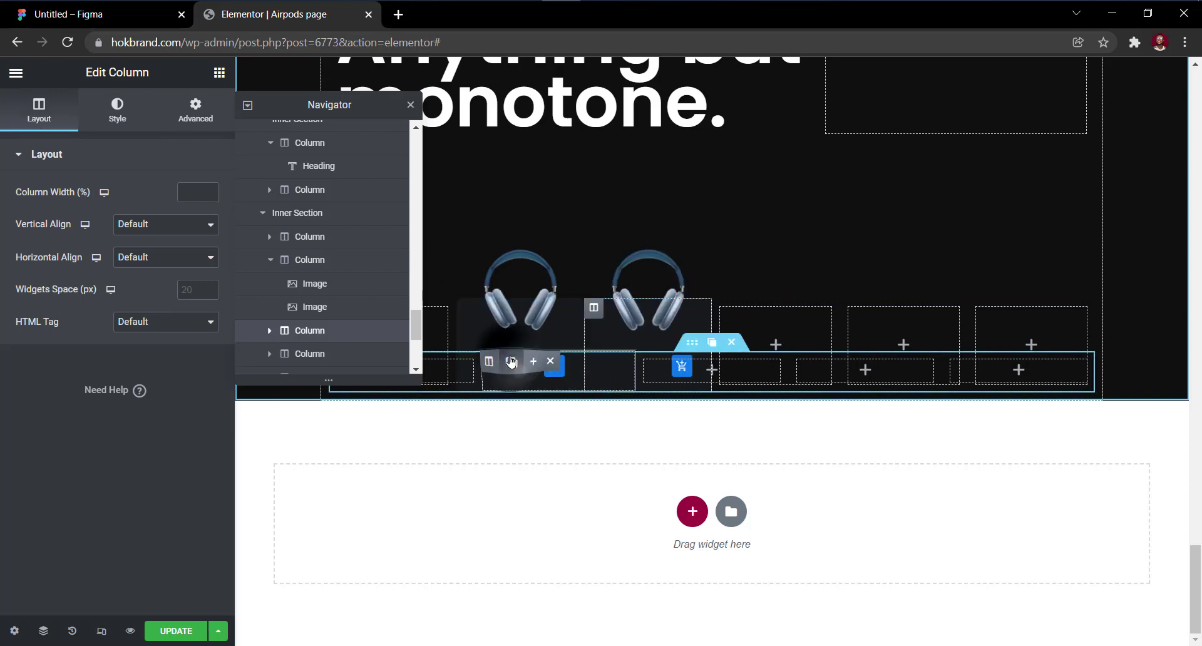
left_click(511, 361)
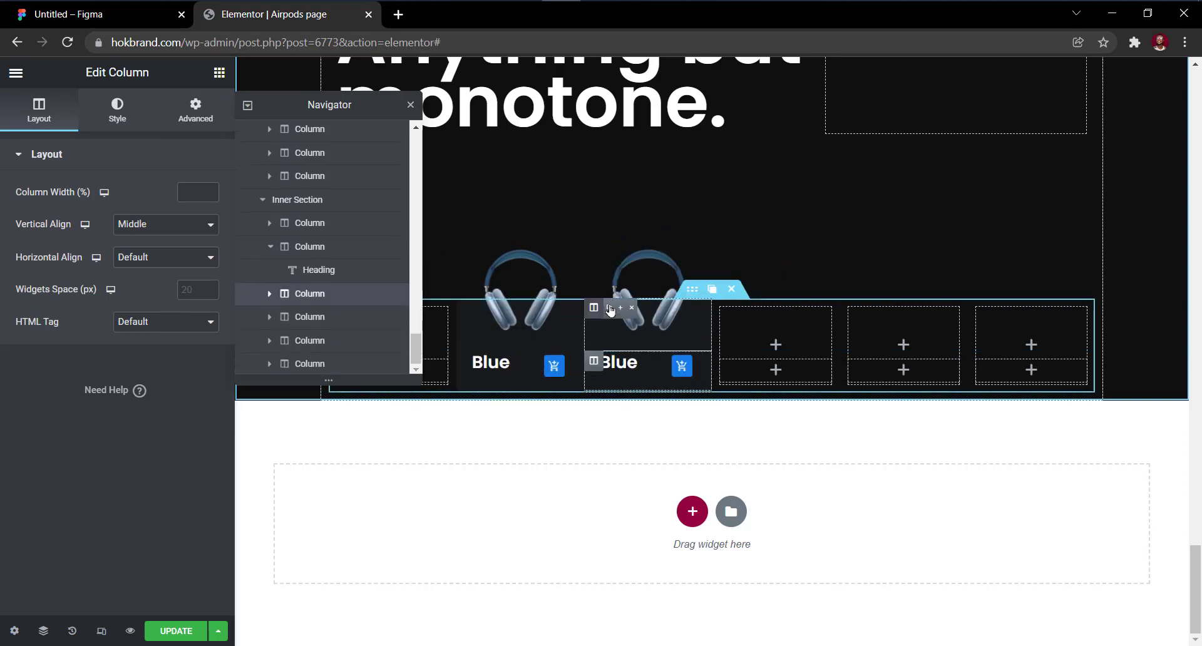
left_click(611, 308)
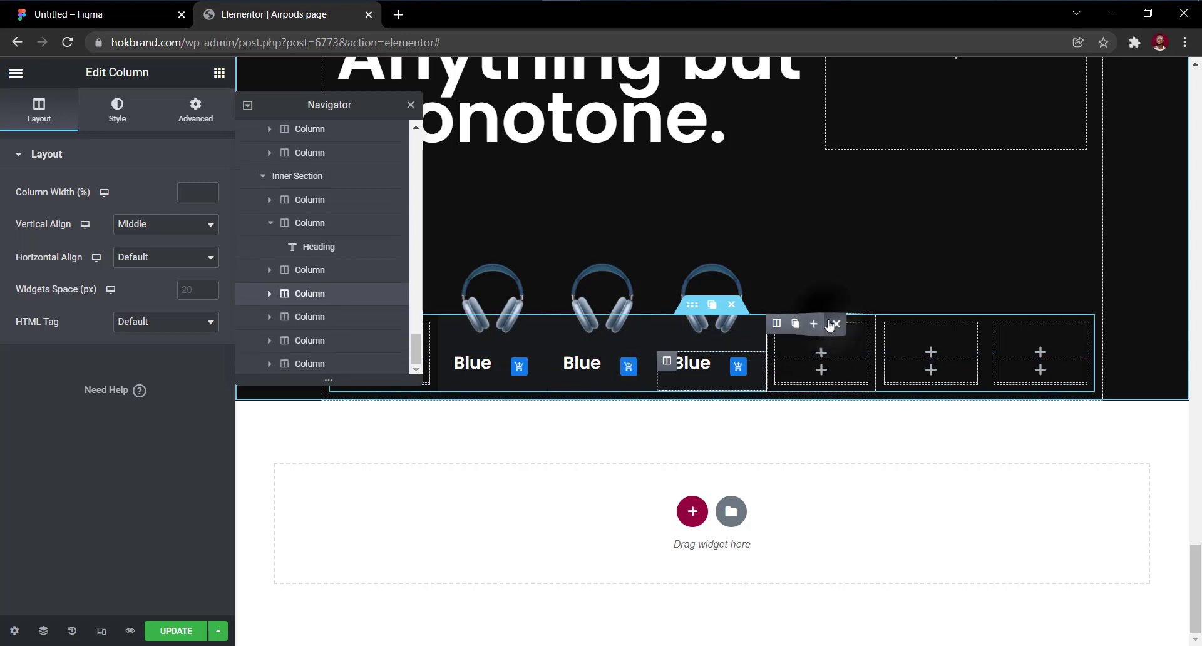
Delete two surplus empty columns after the third card from both the headphones and heading inner sections, and preview the row.
left_click(833, 323)
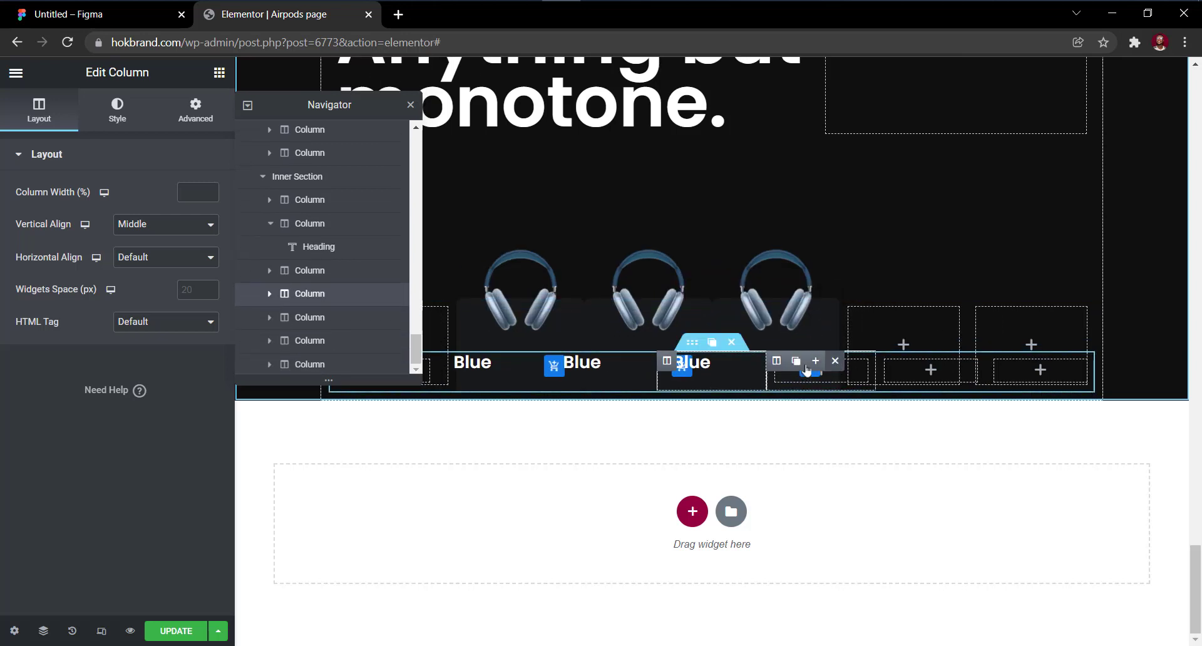
left_click(827, 360)
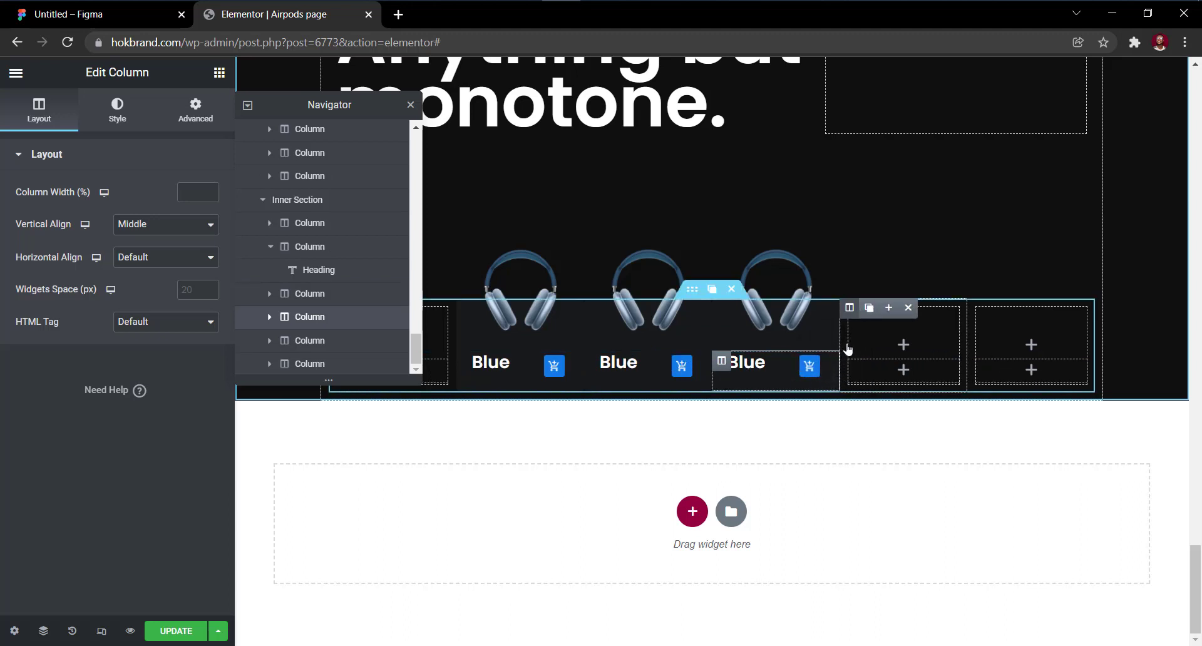
left_click(907, 308)
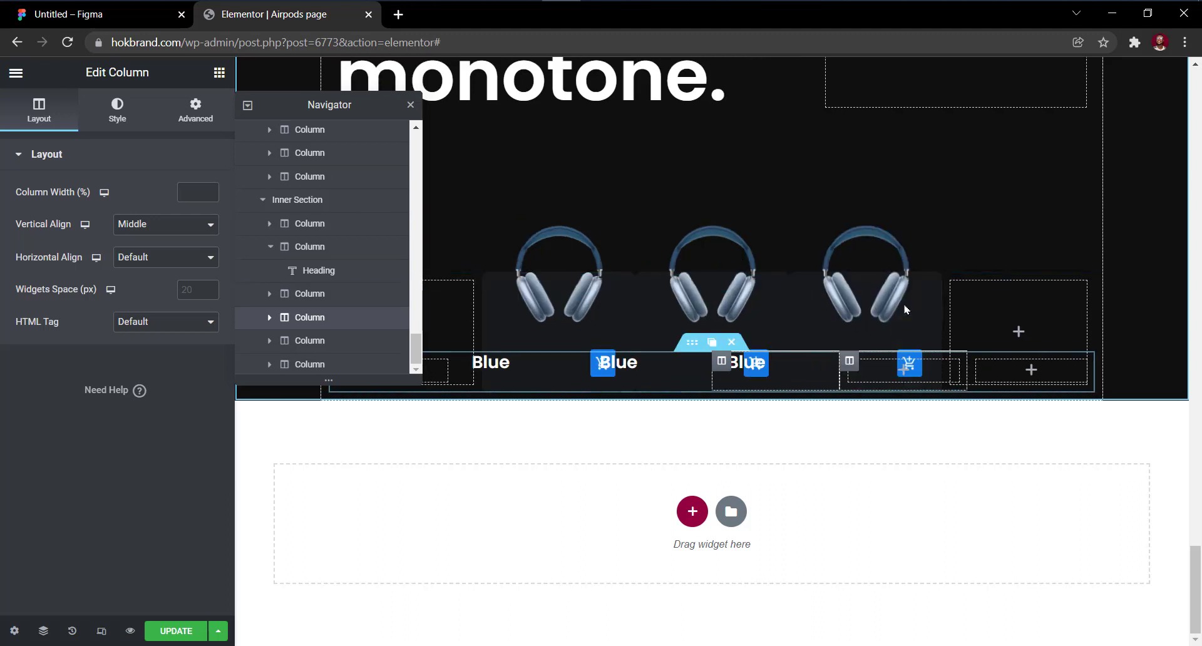
mouse_move(909, 341)
left_click(909, 361)
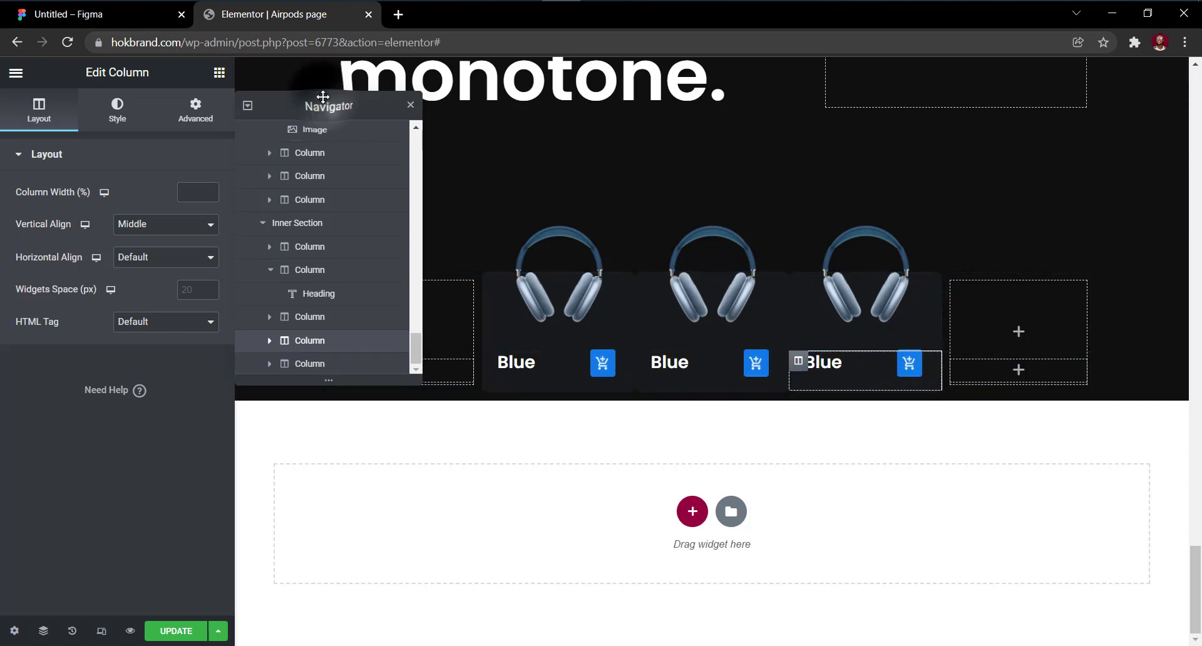
left_click_drag(322, 100, 467, 72)
left_click(245, 352)
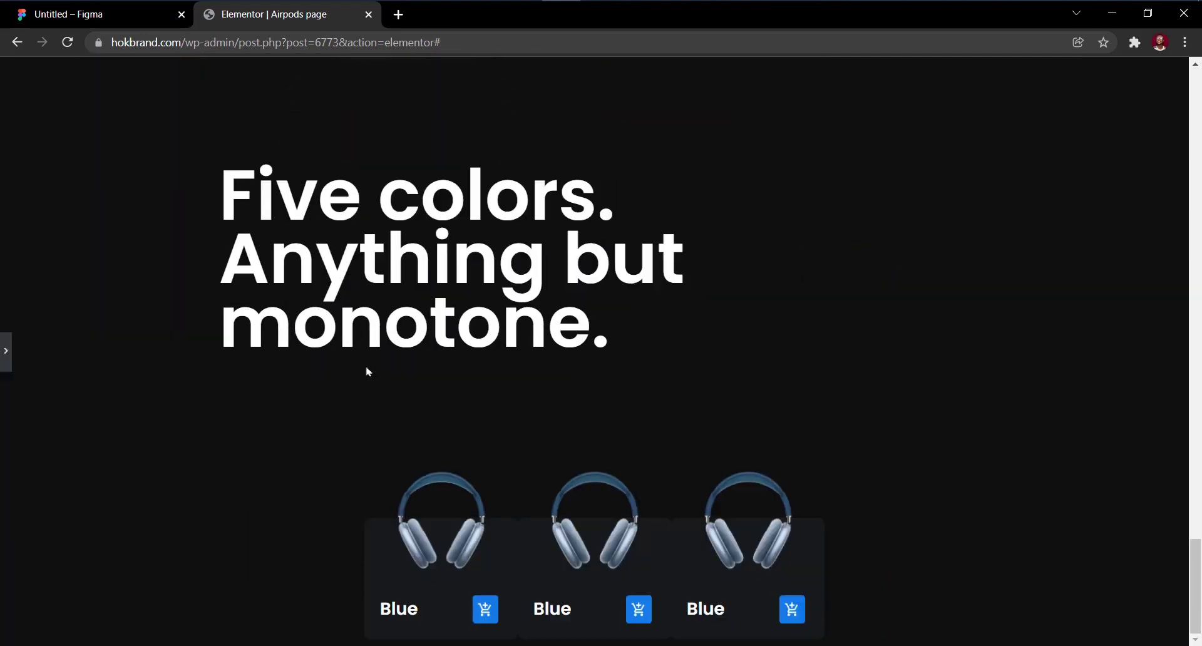
key("ctrl+p")
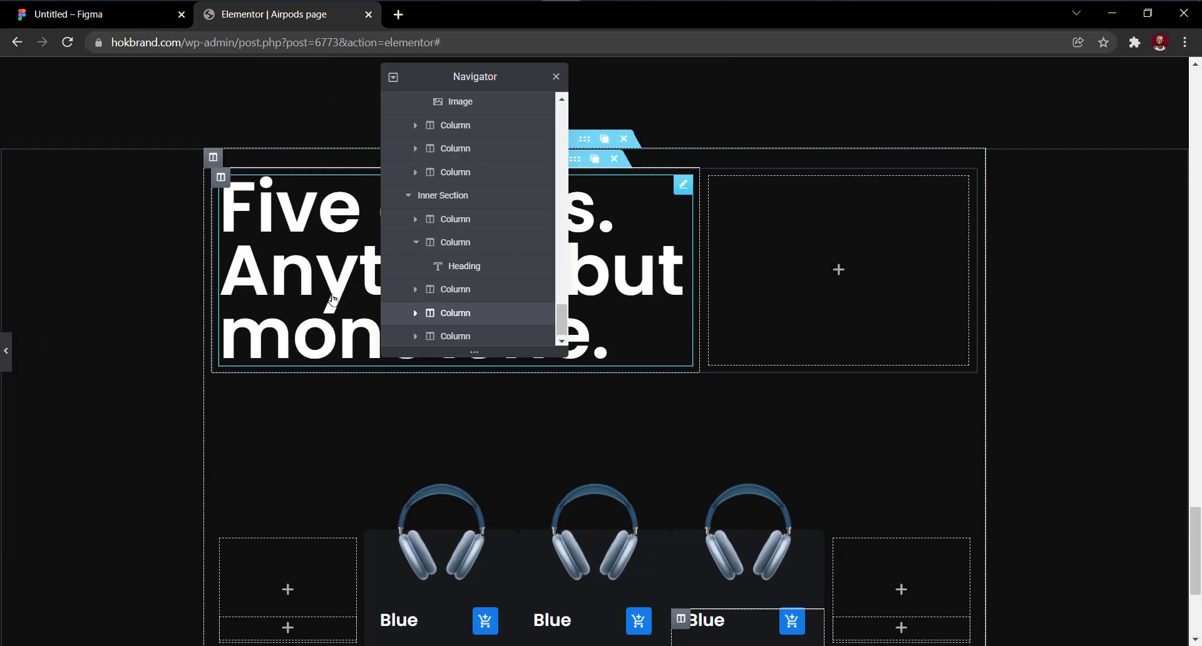
key("ctrl+p")
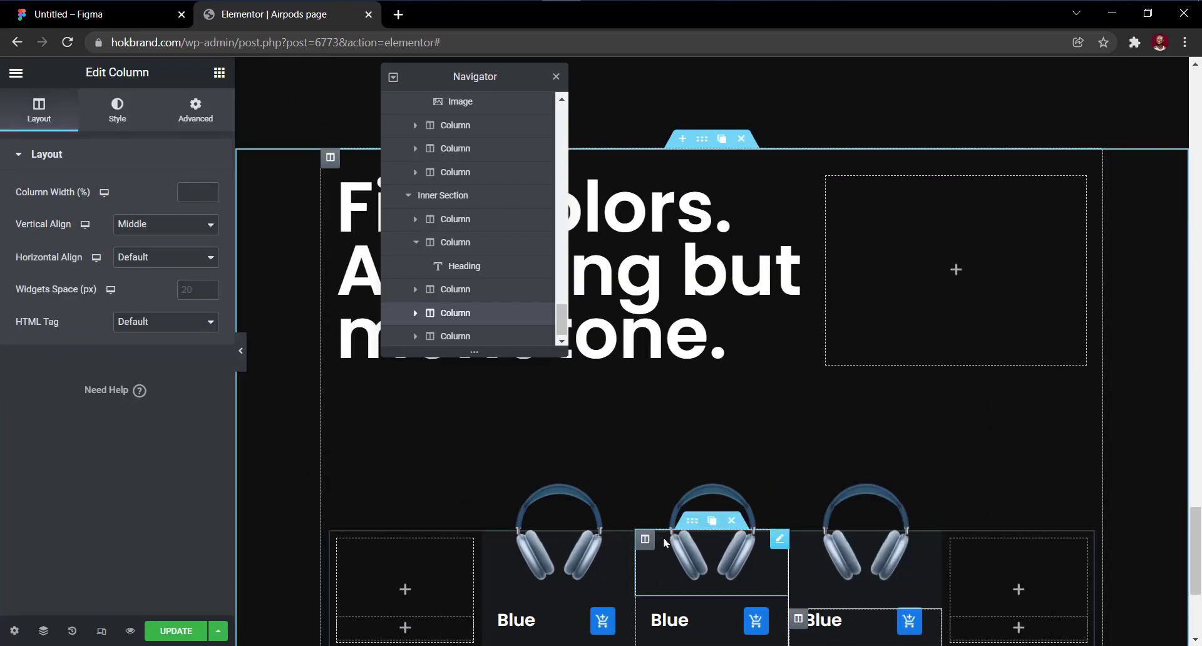
Unlink the first headphones card column's margins and set right to 25 px and left to -25 px, keeping top and bottom at 0.
scroll(665, 544, "down", 4)
left_click_drag(461, 113, 324, 320)
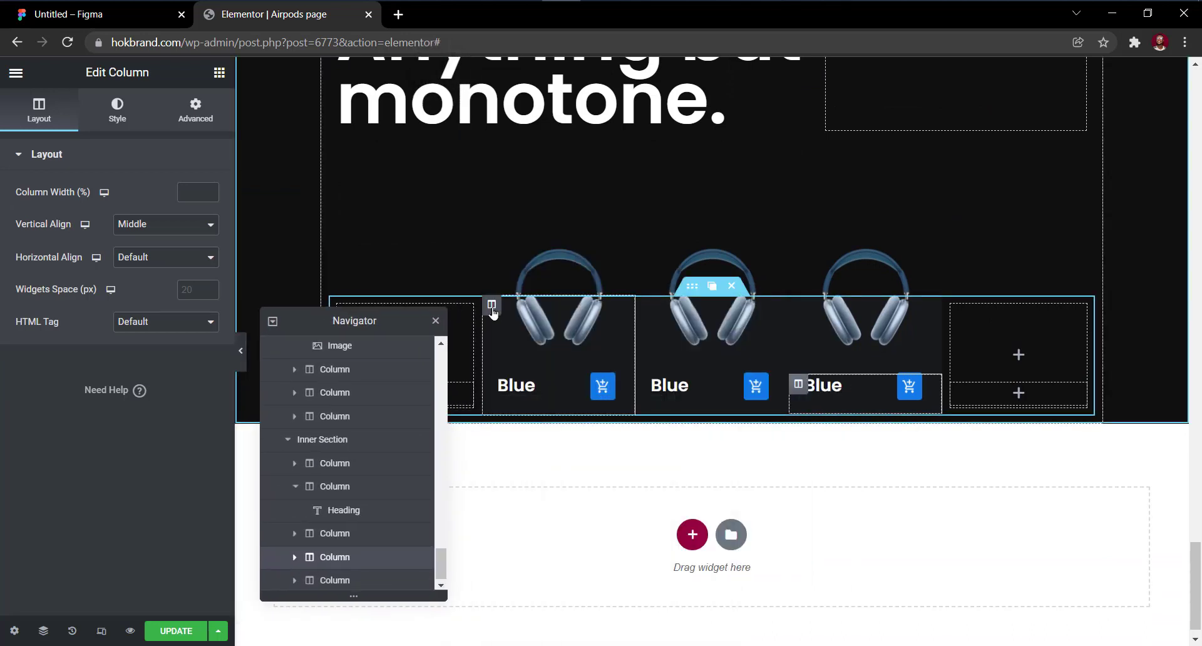
mouse_move(492, 310)
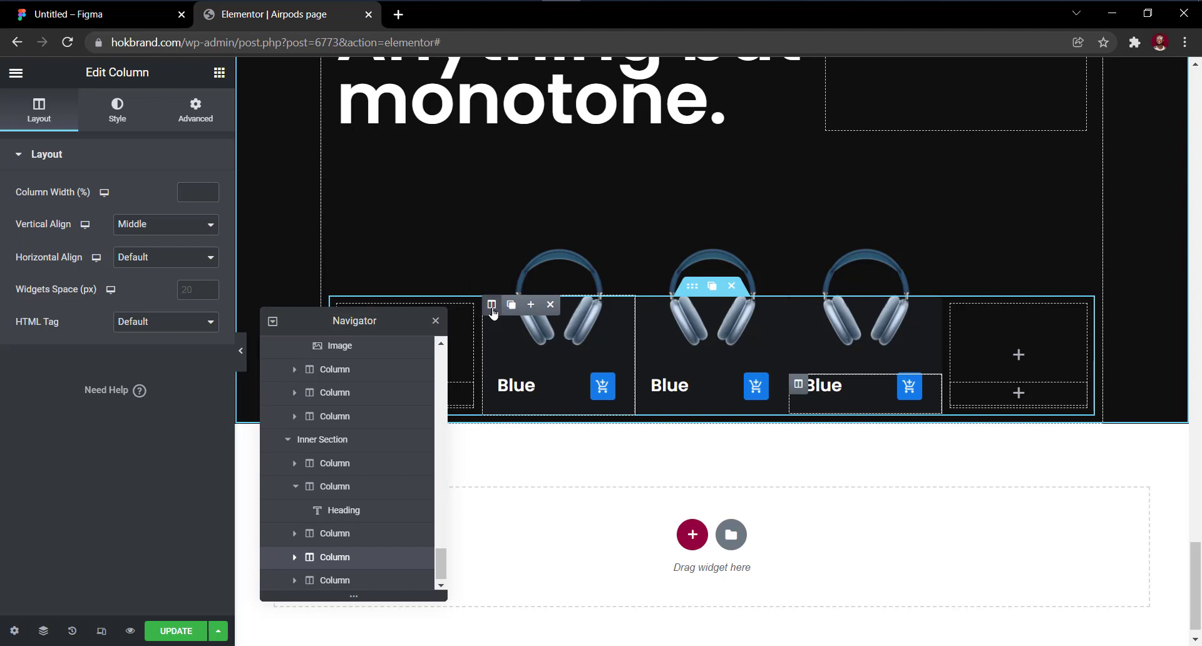
left_click(492, 305)
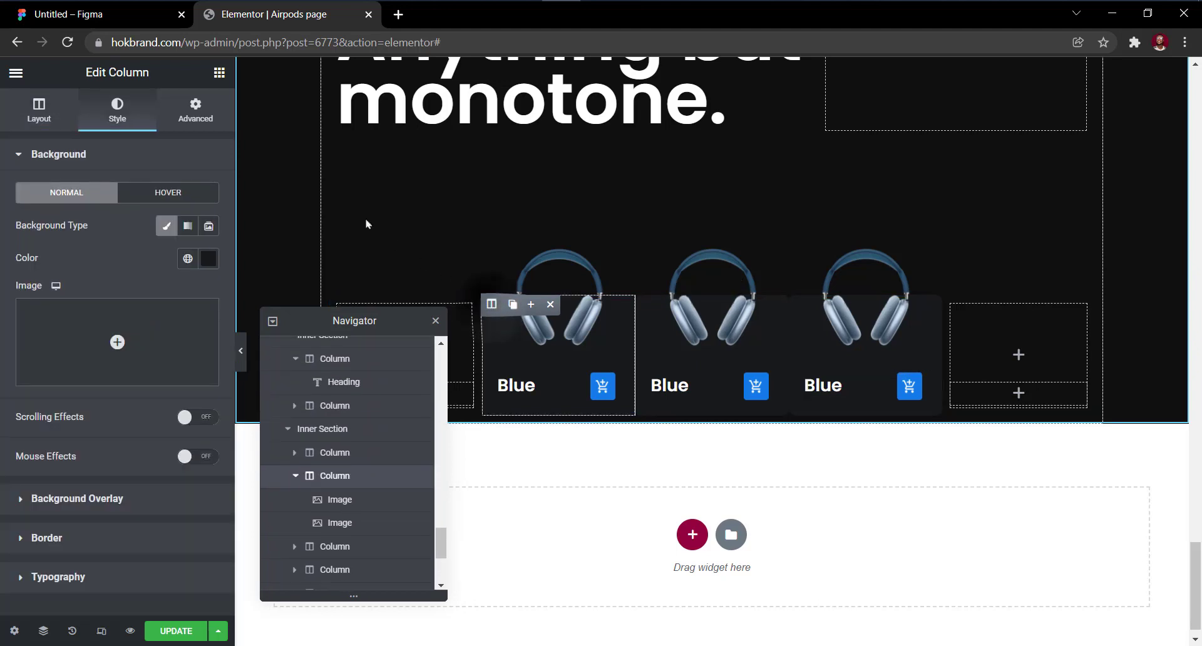
left_click(206, 112)
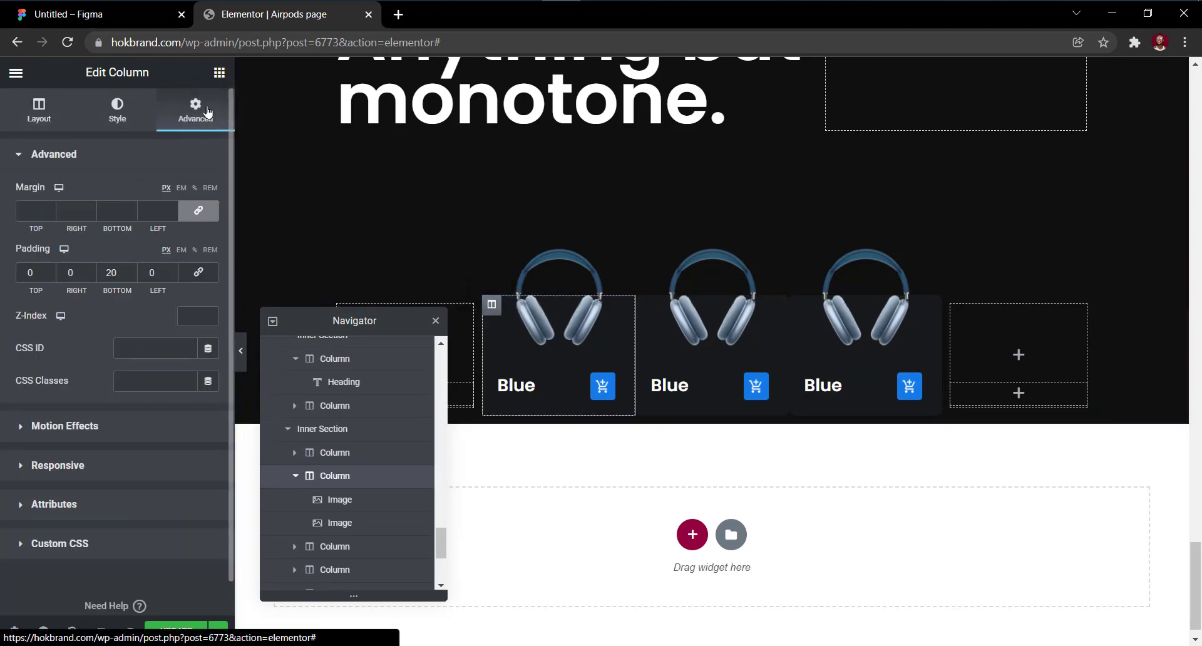
left_click(201, 214)
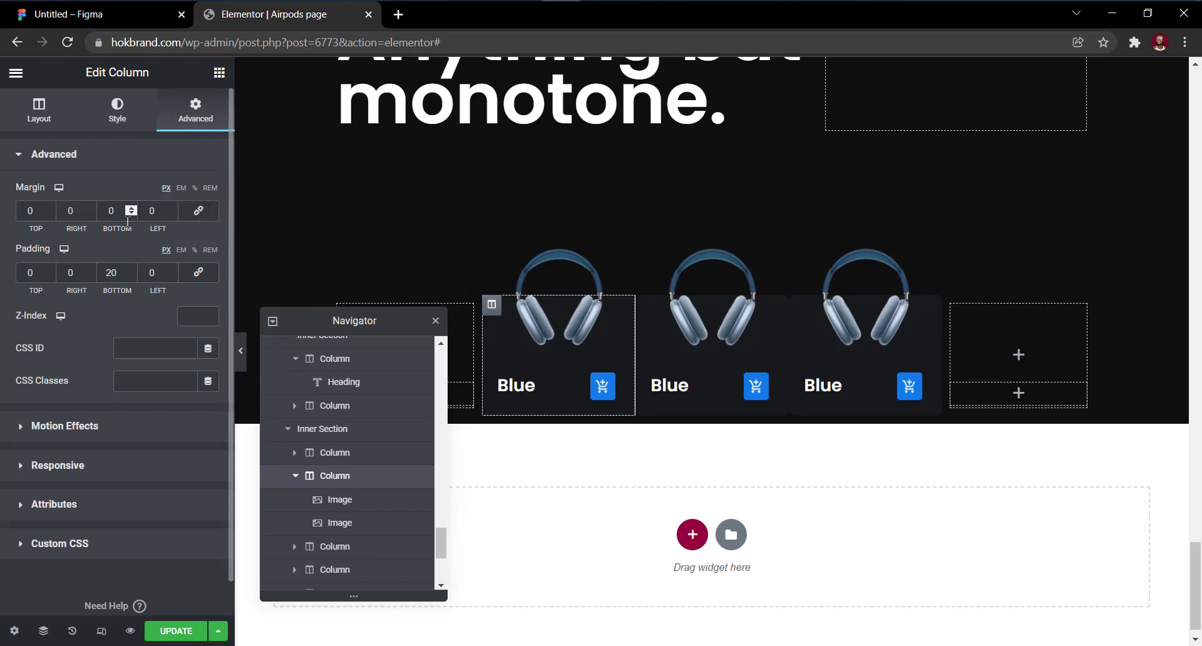
double_click(75, 216)
type("2")
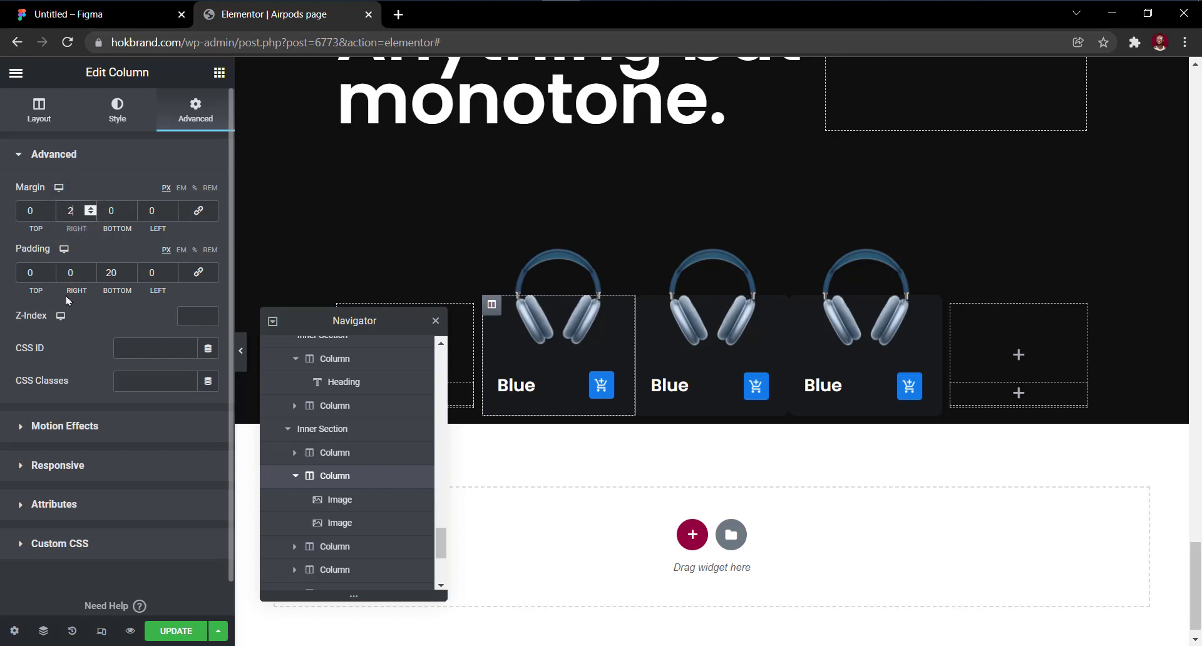
type("5")
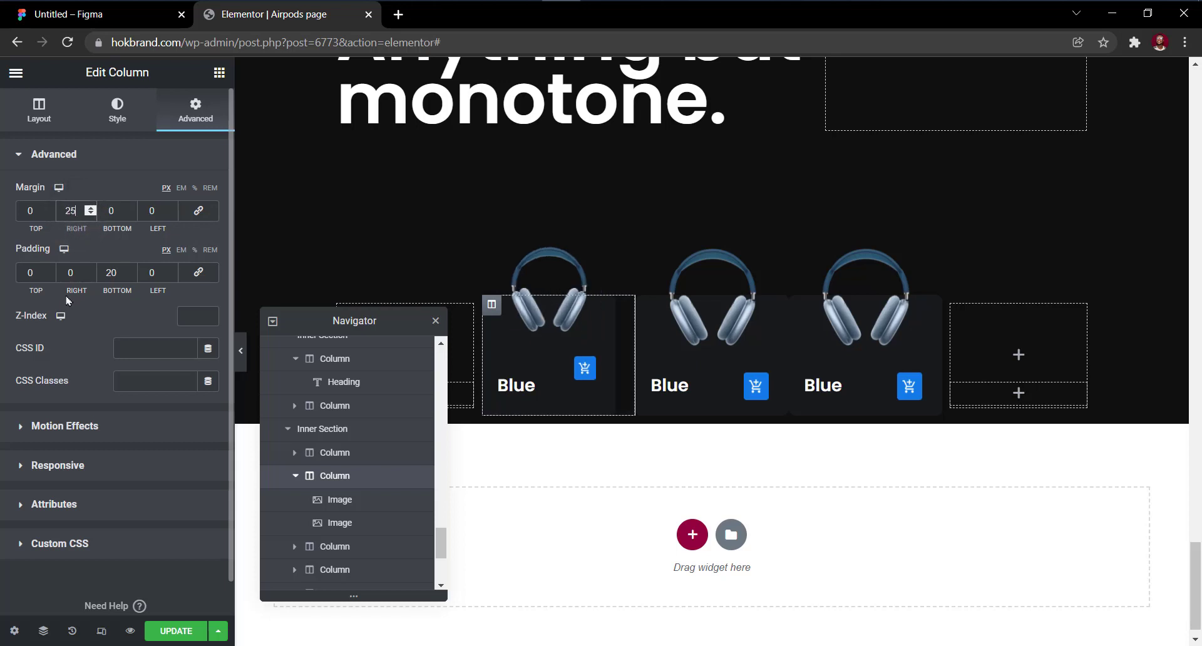
double_click(157, 211)
type("2")
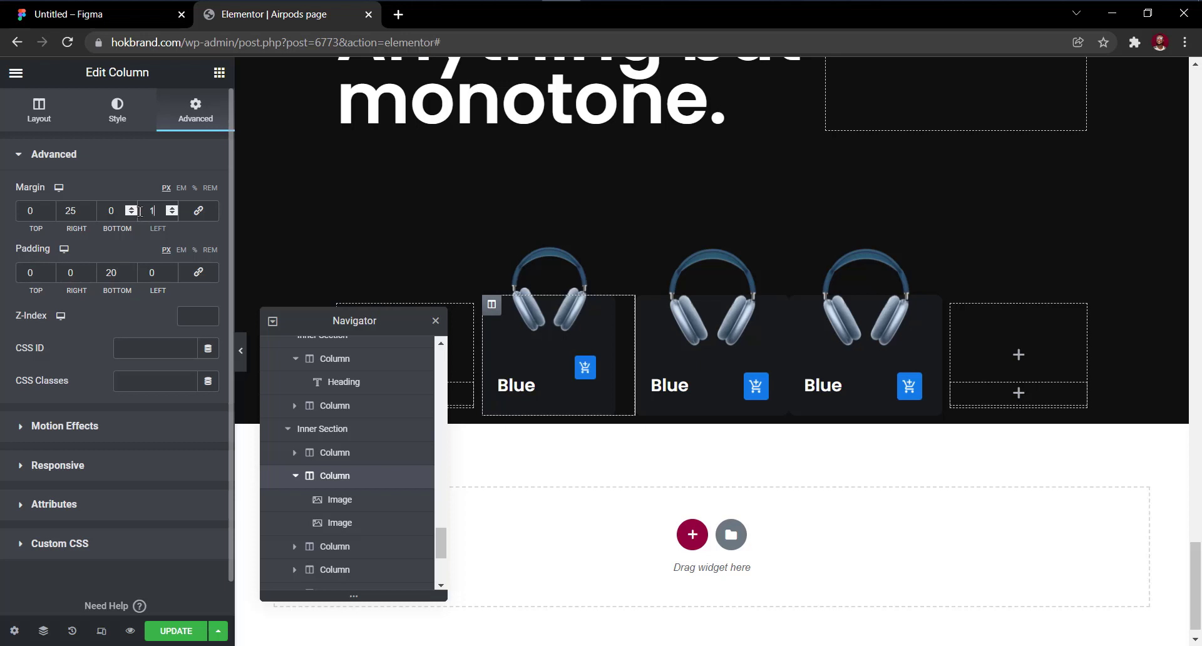
type("-2")
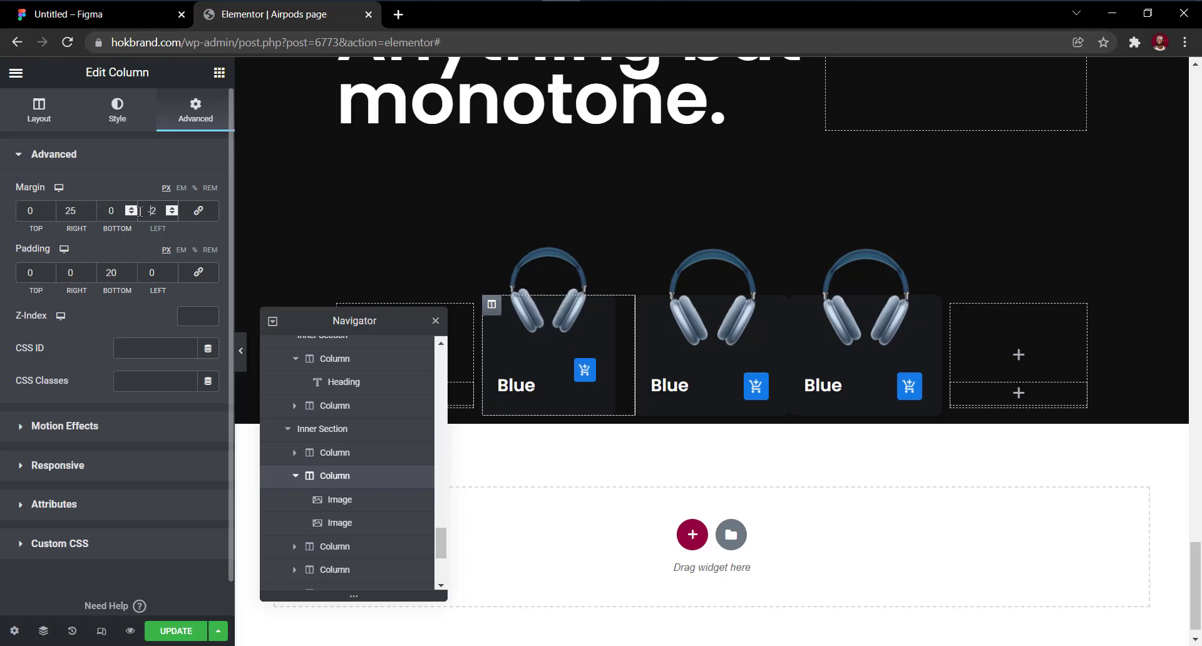
type("5")
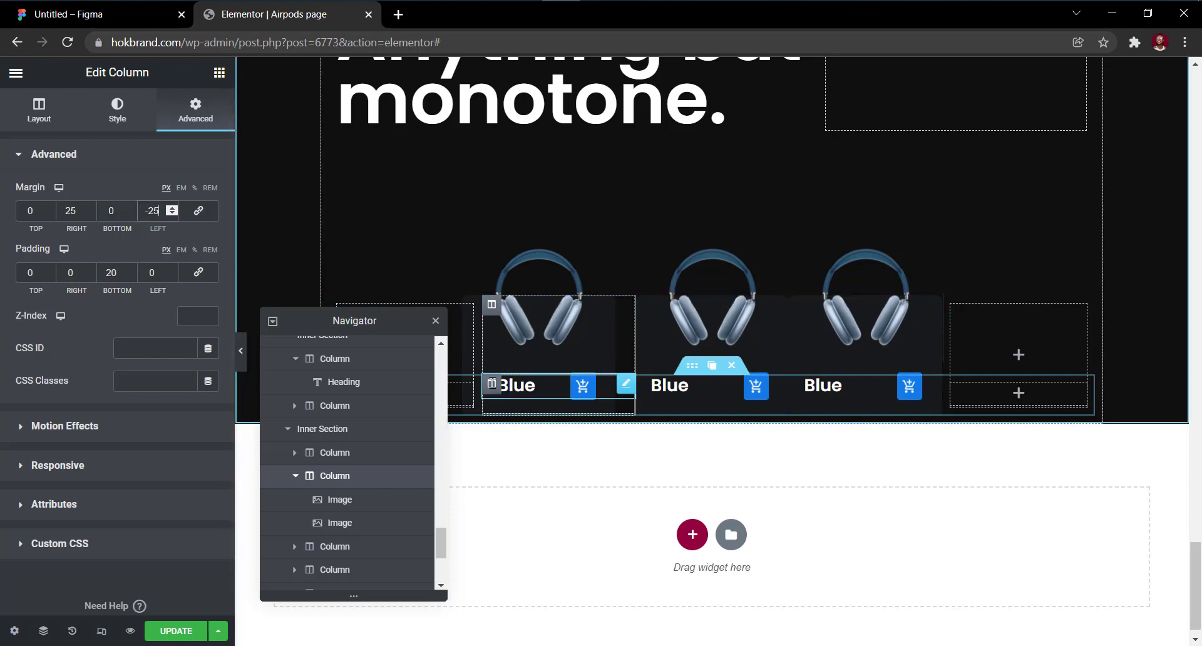
Shift the first card's "Blue" heading column with unlinked margins of -25 px left and 25 px right.
left_click(492, 384)
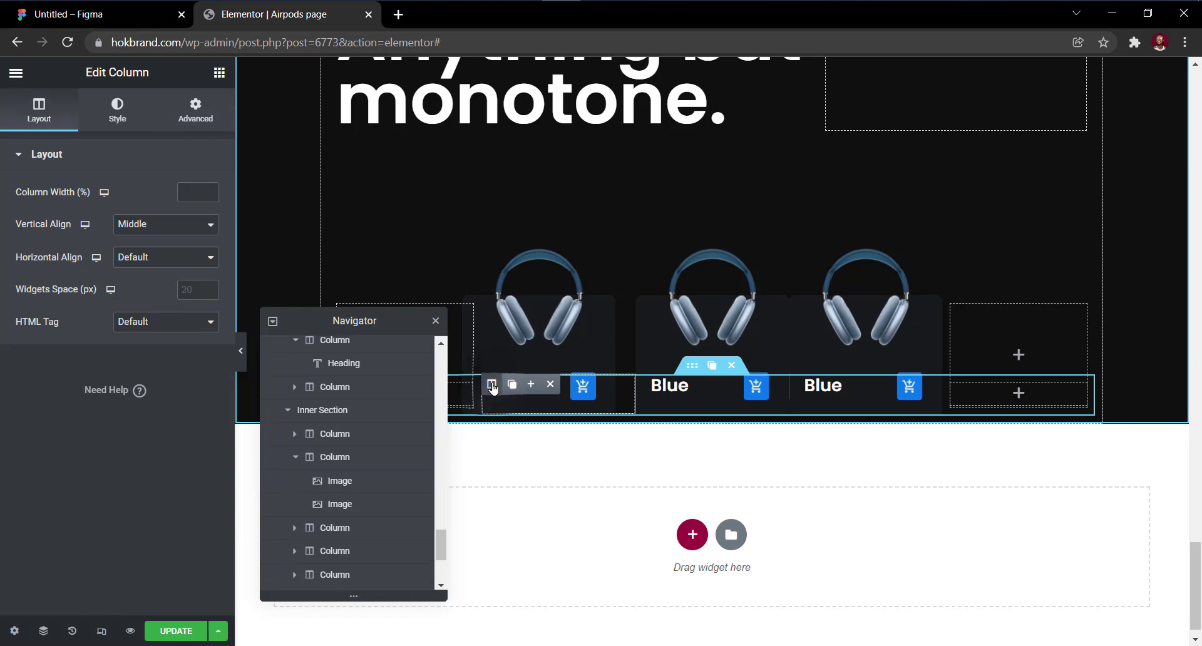
left_click(191, 118)
left_click(198, 211)
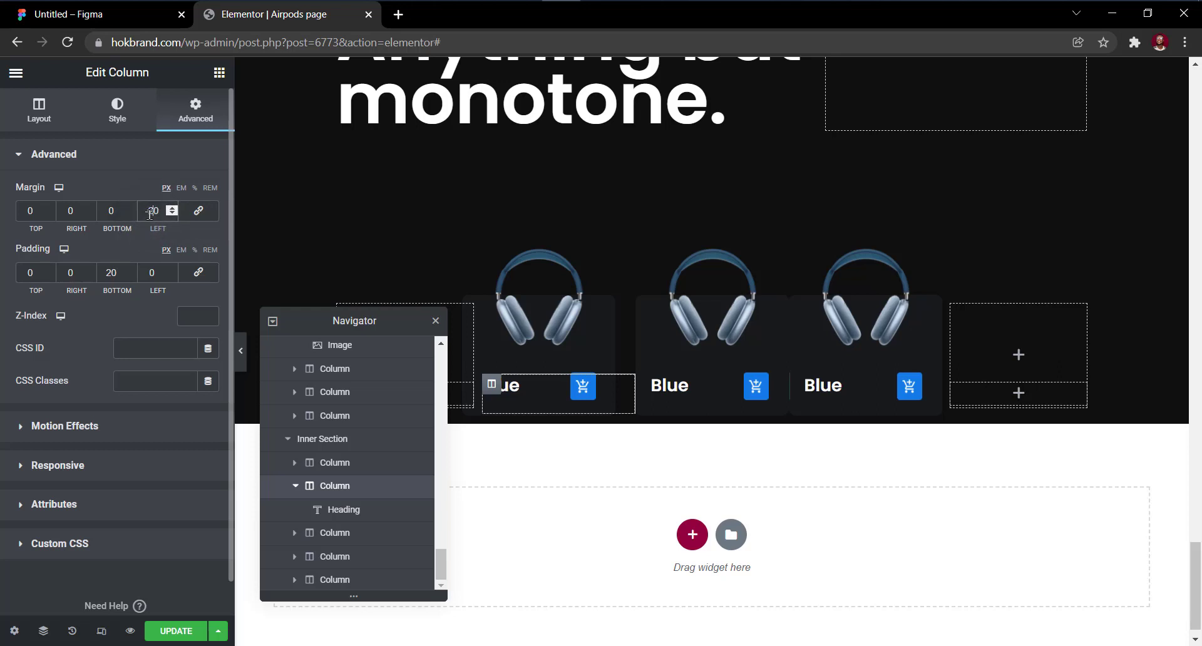
key("Down")
key("Down")
left_click(74, 211)
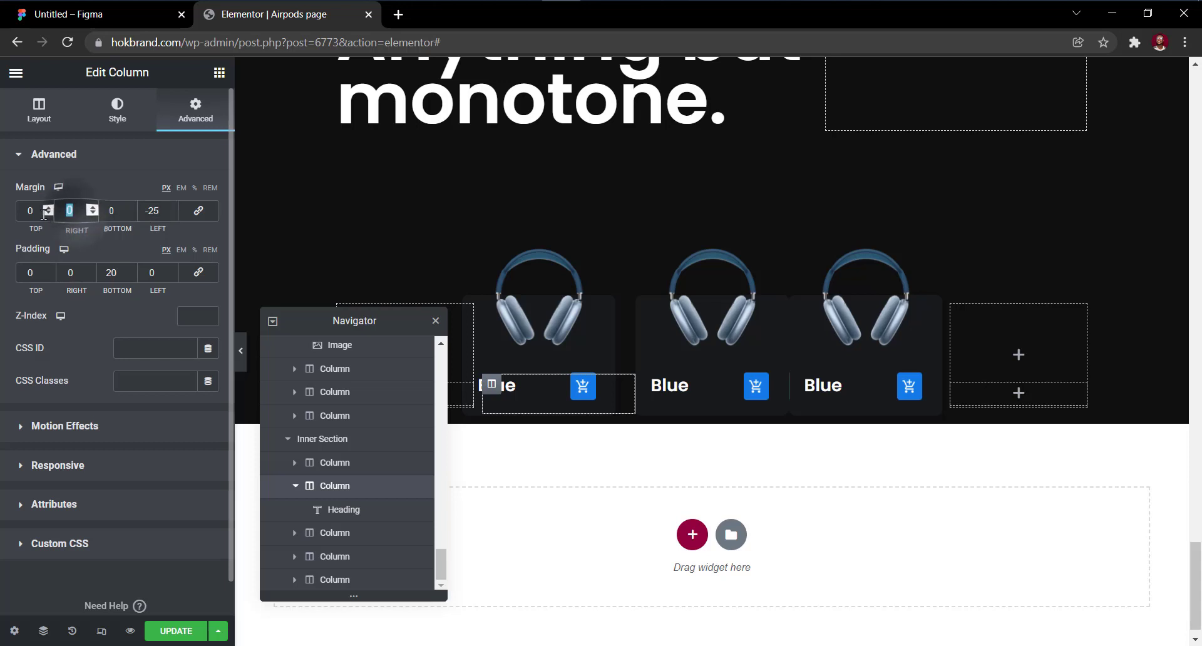
key("Up")
key("Up")
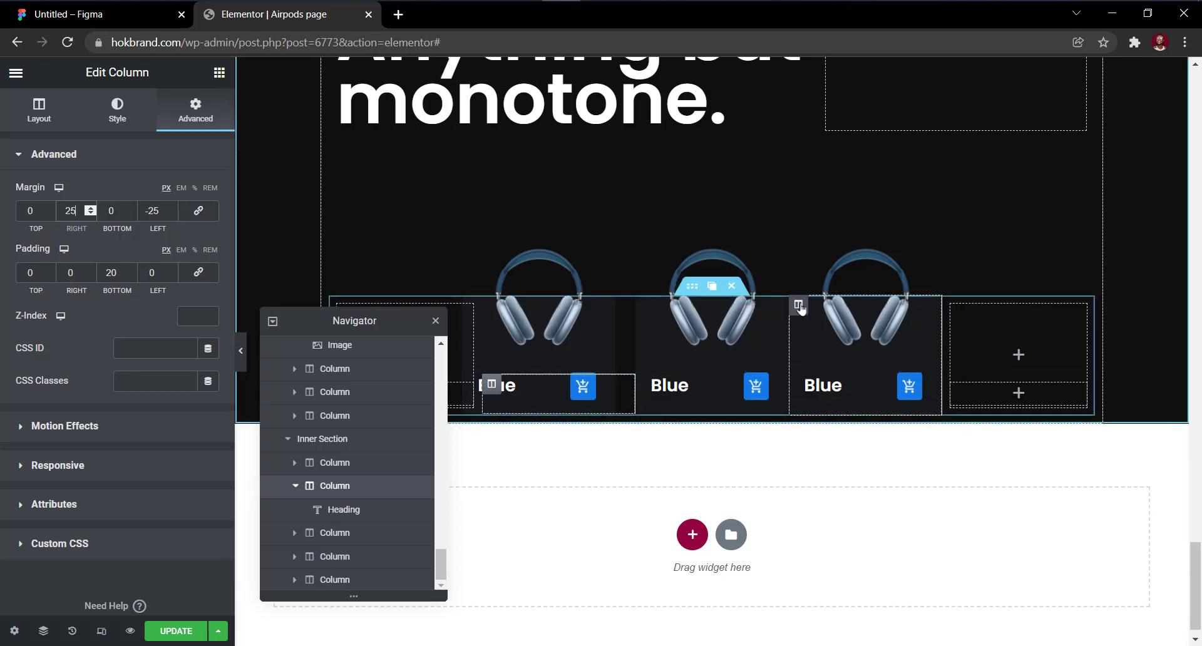
Unlink the third headphones card column's margins and set left to 25 px and right to -25 px.
left_click(799, 306)
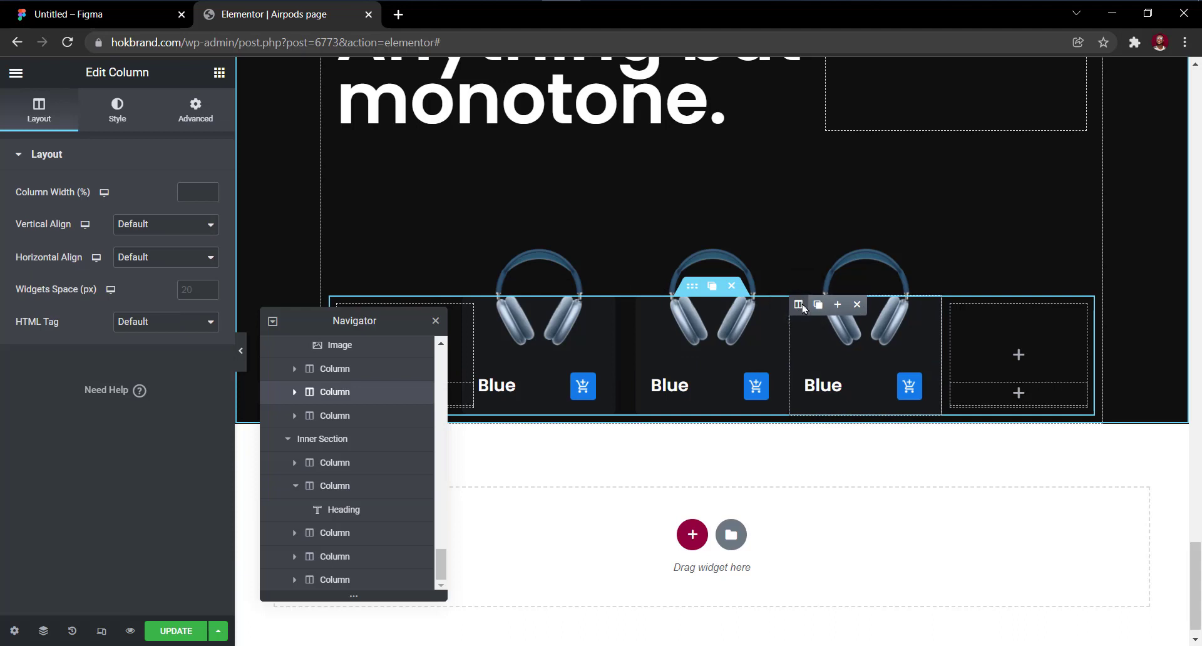
left_click(197, 111)
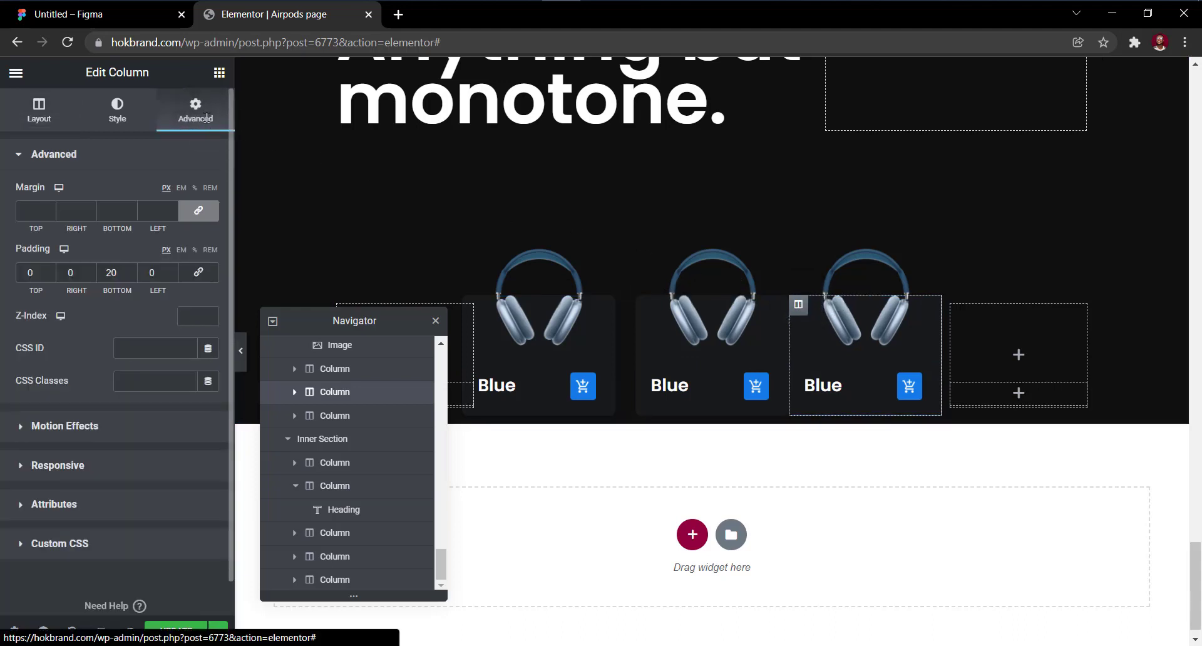
left_click(198, 211)
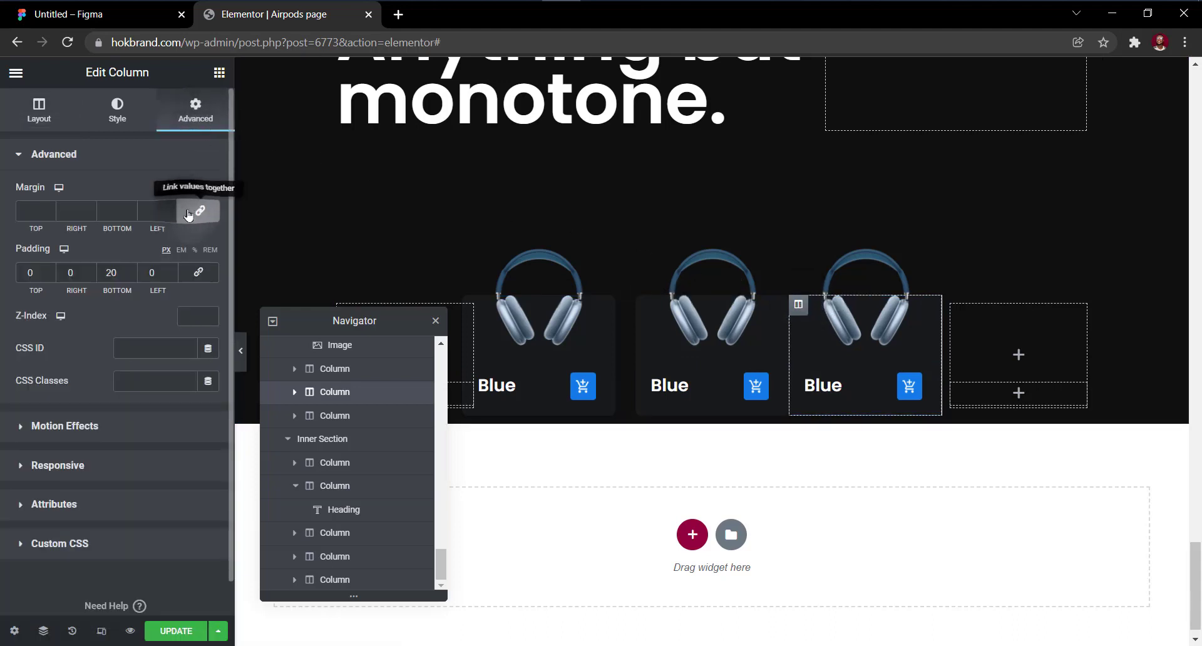
double_click(149, 211)
type("25")
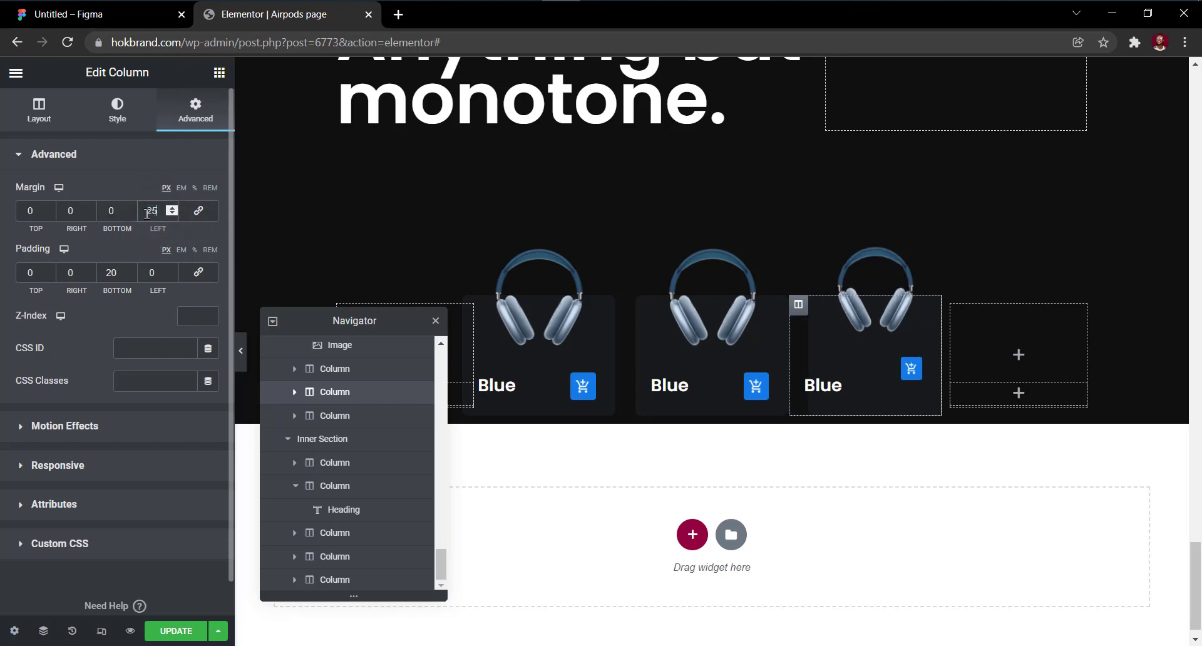
double_click(57, 209)
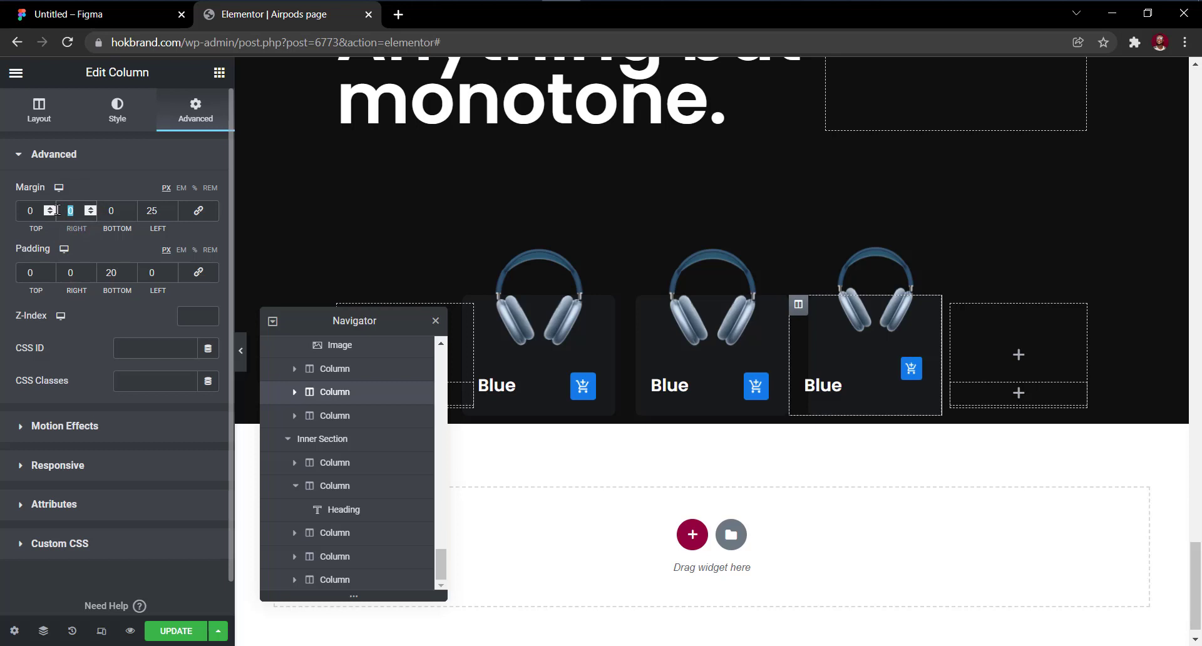
type("25")
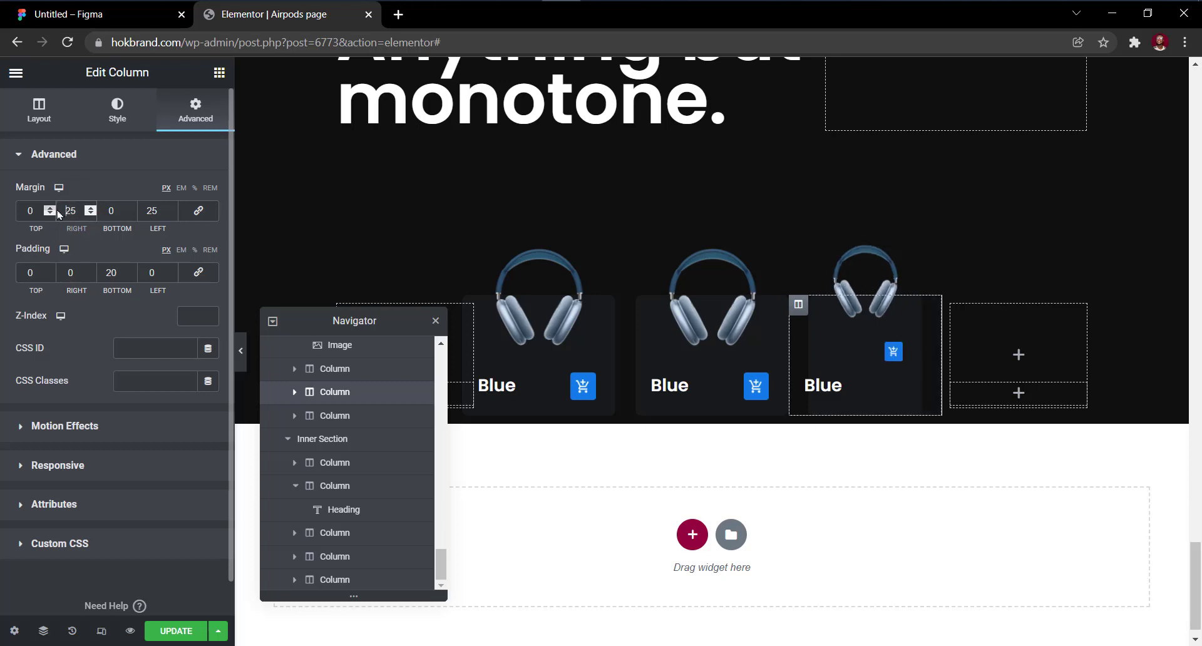
type("-")
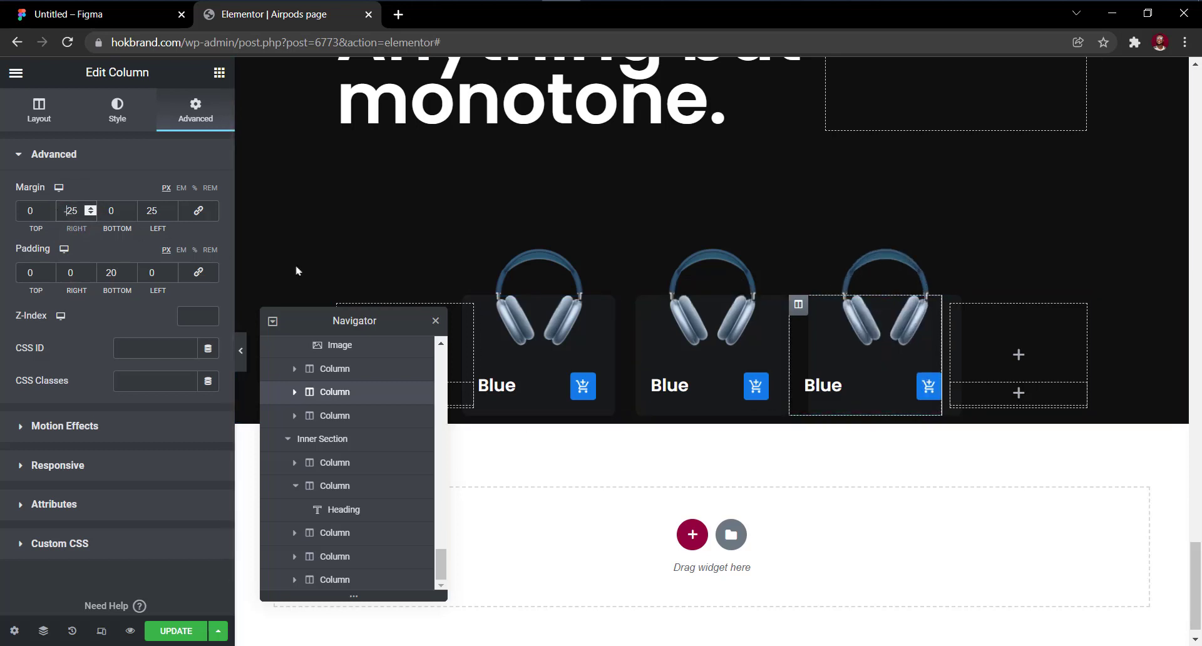
Shift the third card's "Blue" heading column with unlinked margins of 25 px left and -25 px right, and preview the row.
left_click(801, 385)
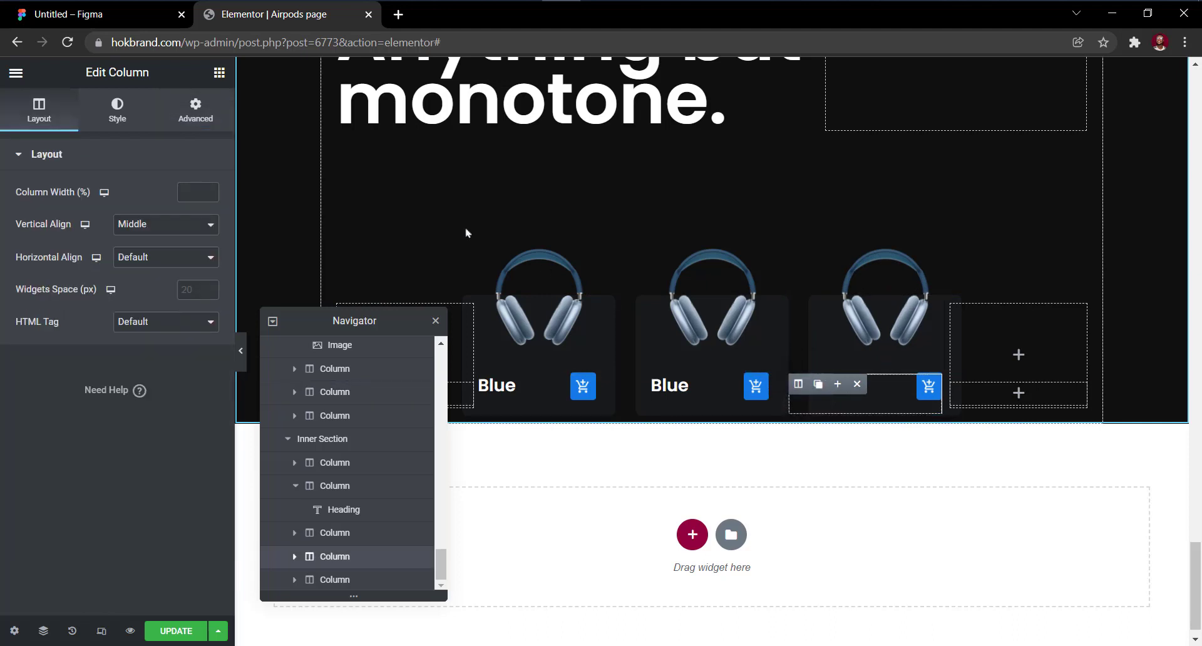
left_click(206, 112)
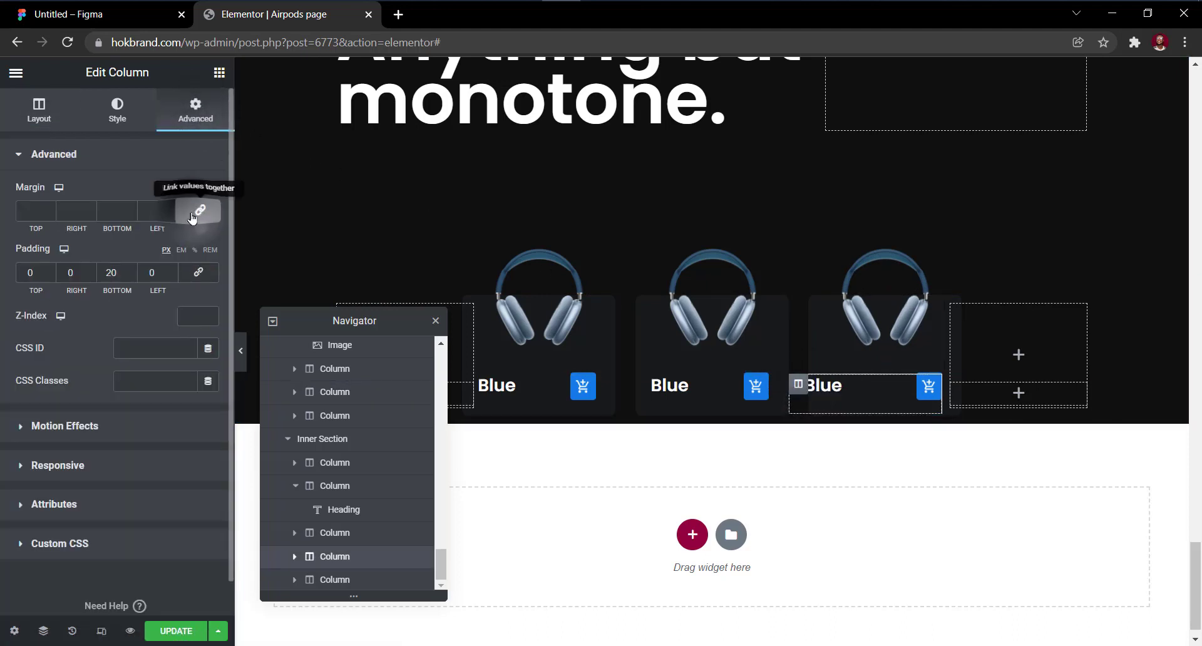
left_click(149, 210)
type("25")
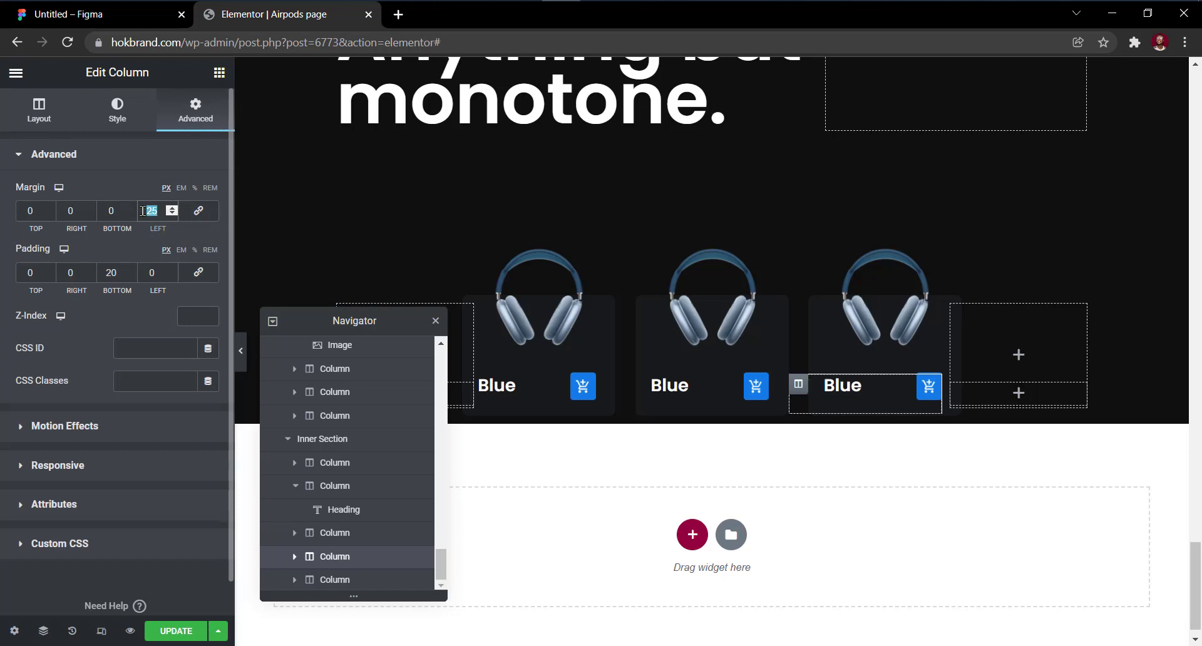
double_click(66, 211)
type("25")
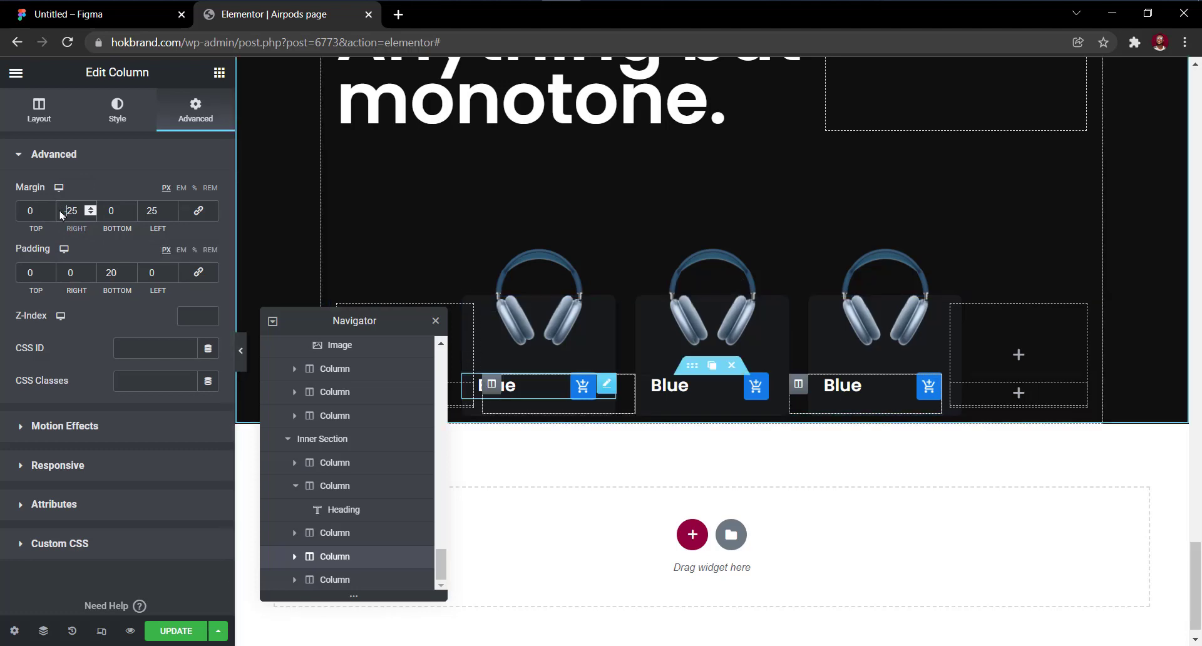
left_click(241, 350)
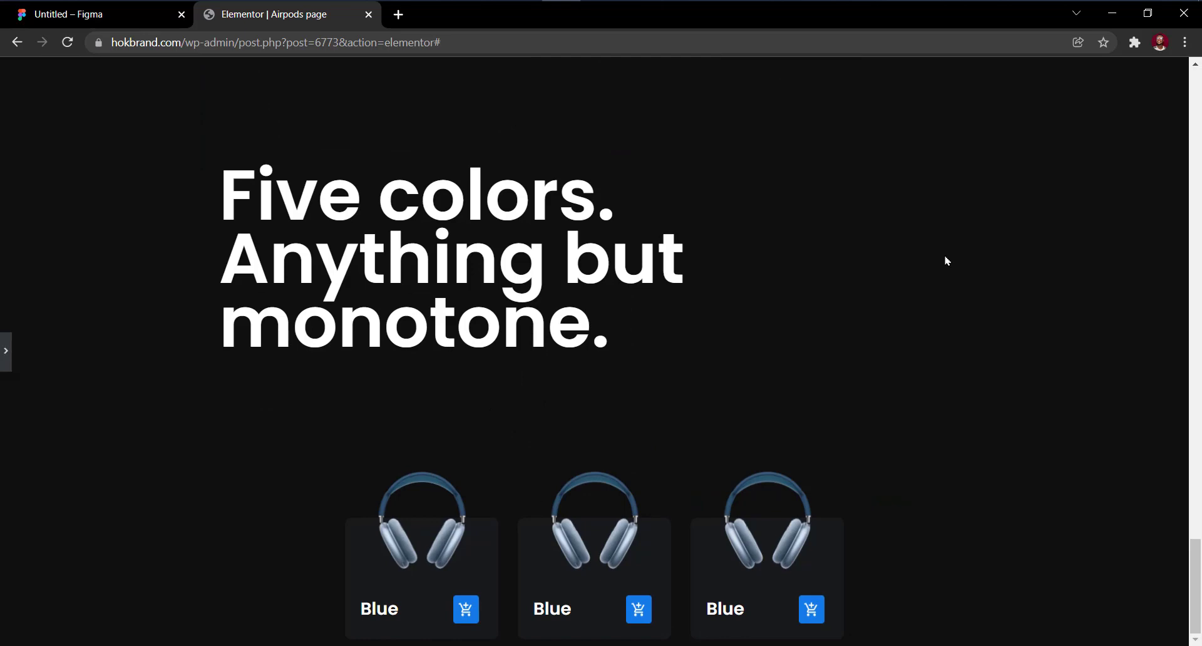
key("ctrl+p")
Duplicate the headphones inner section and the "Blue" heading inner section to form a second row of cards.
left_click_drag(420, 318, 743, 121)
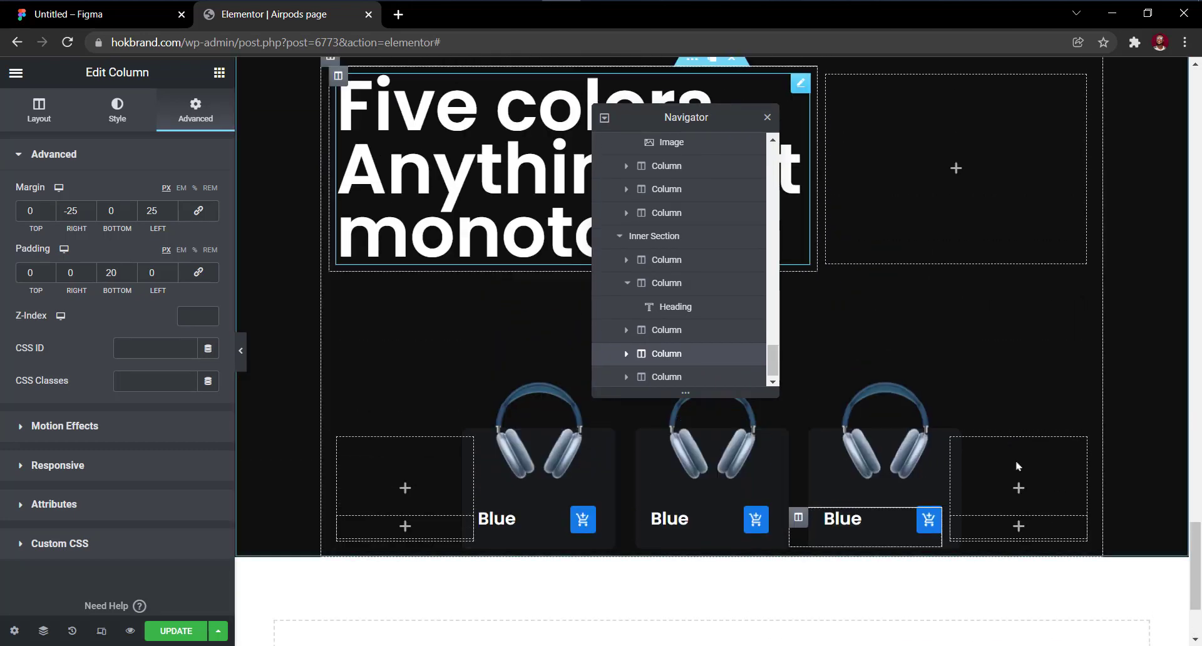
left_click_drag(689, 117, 401, 92)
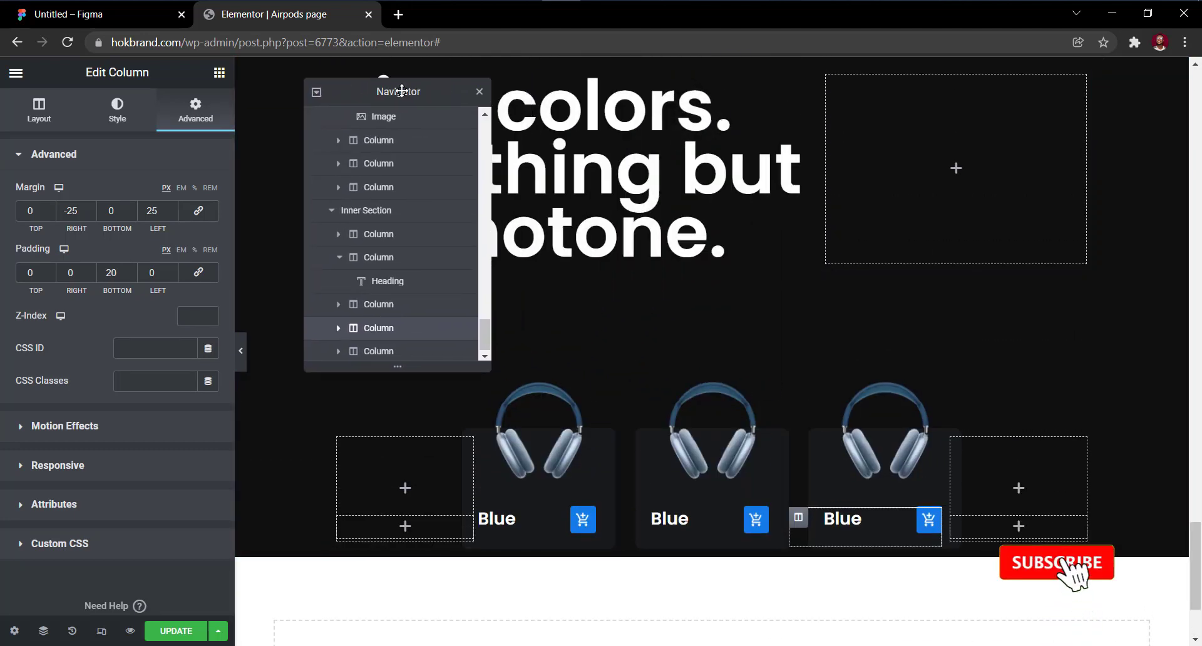
scroll(692, 514, "up", 1)
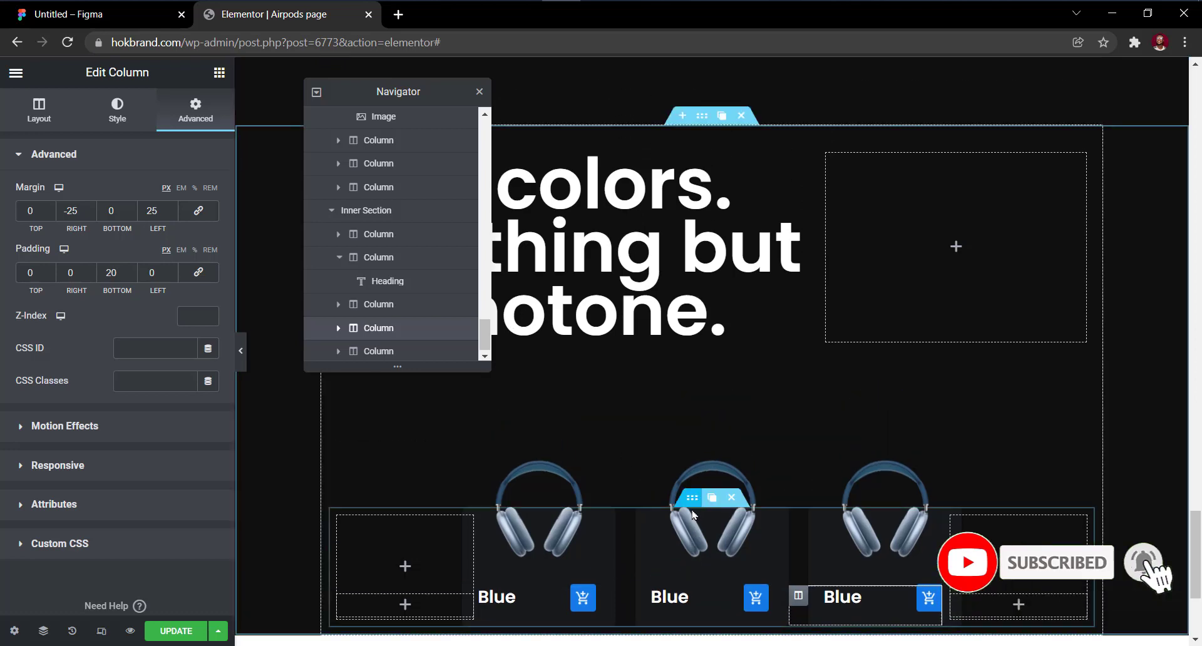
scroll(693, 514, "down", 3)
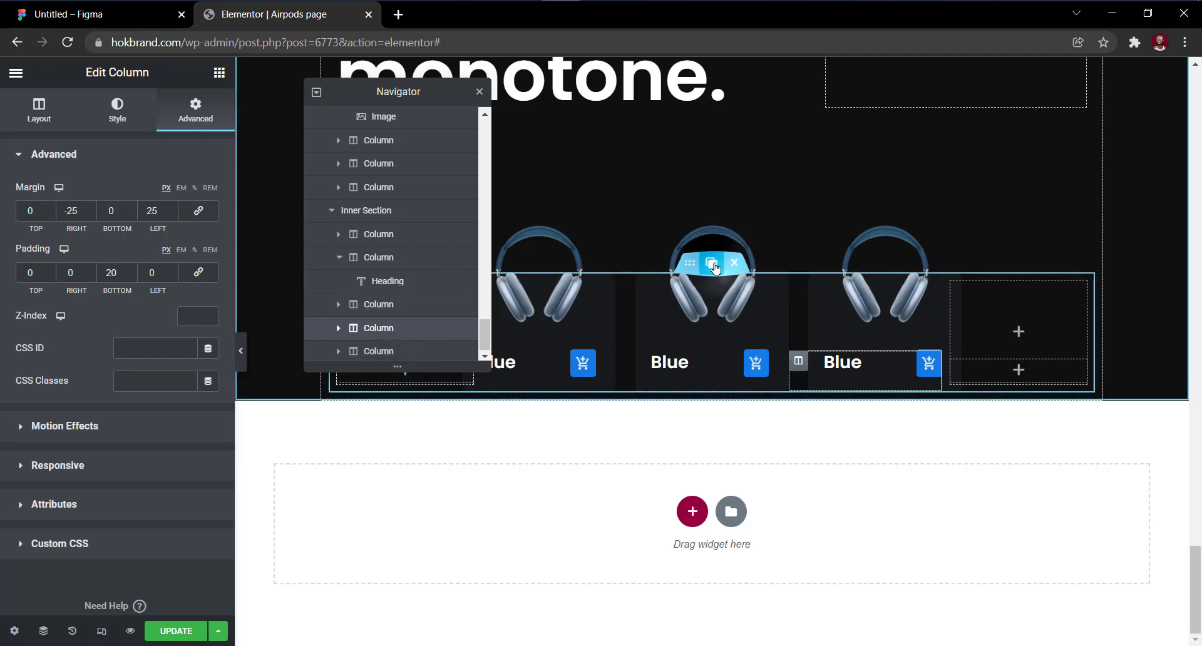
left_click(713, 263)
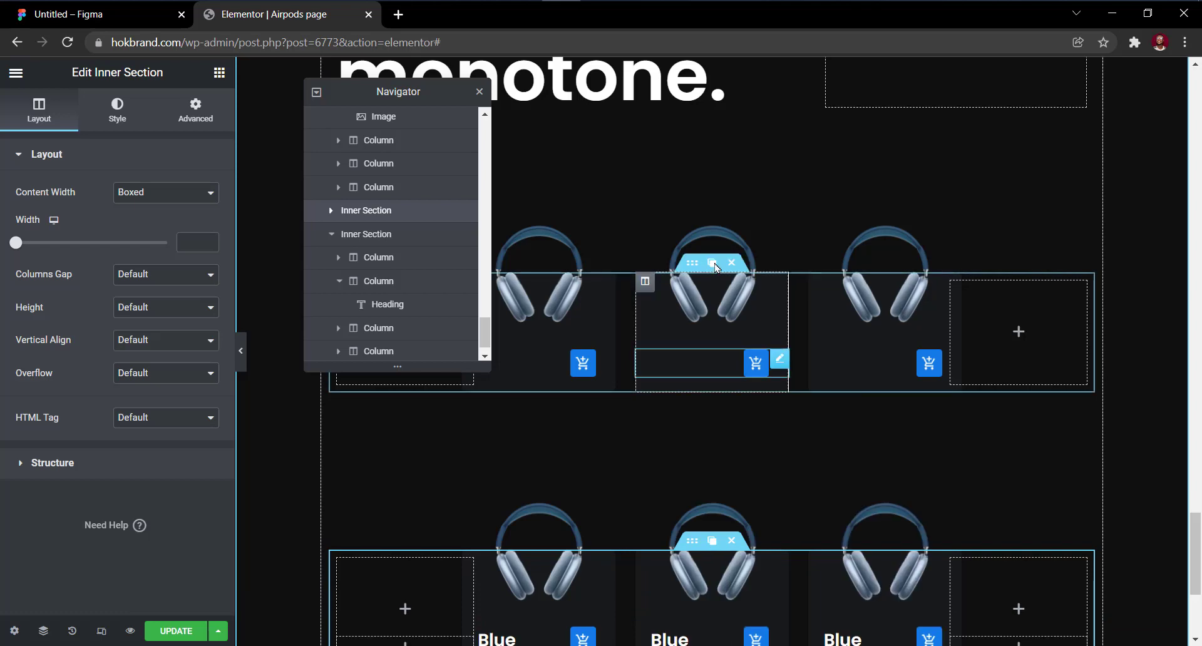
scroll(715, 294, "down", 3)
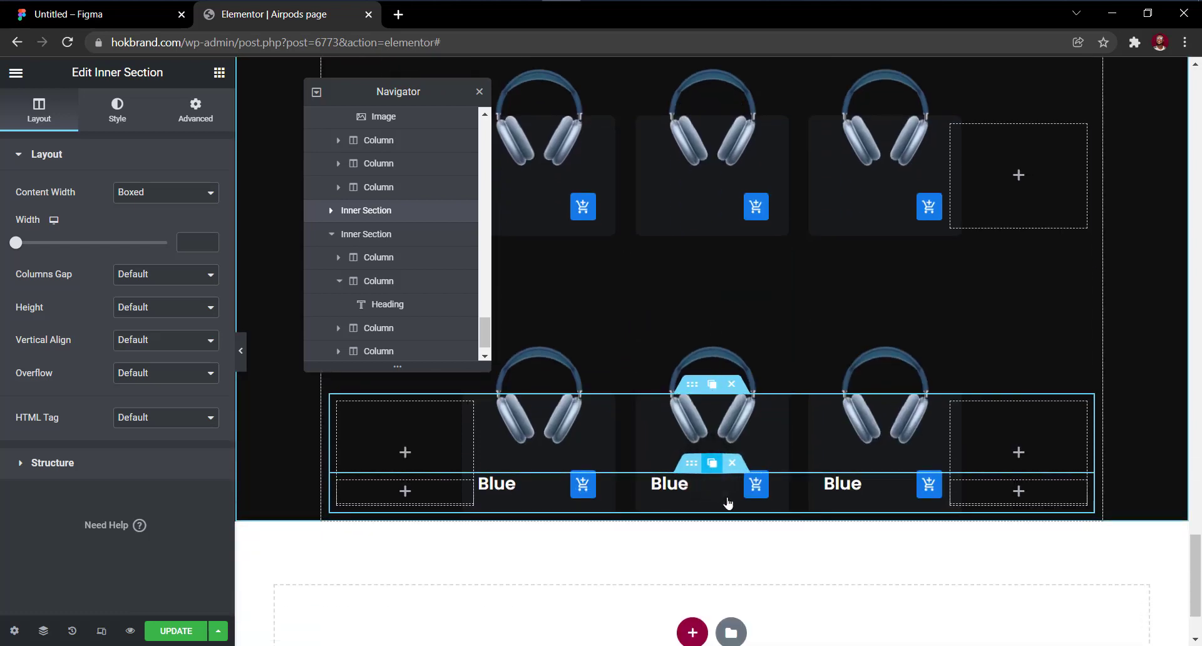
scroll(720, 451, "down", 2)
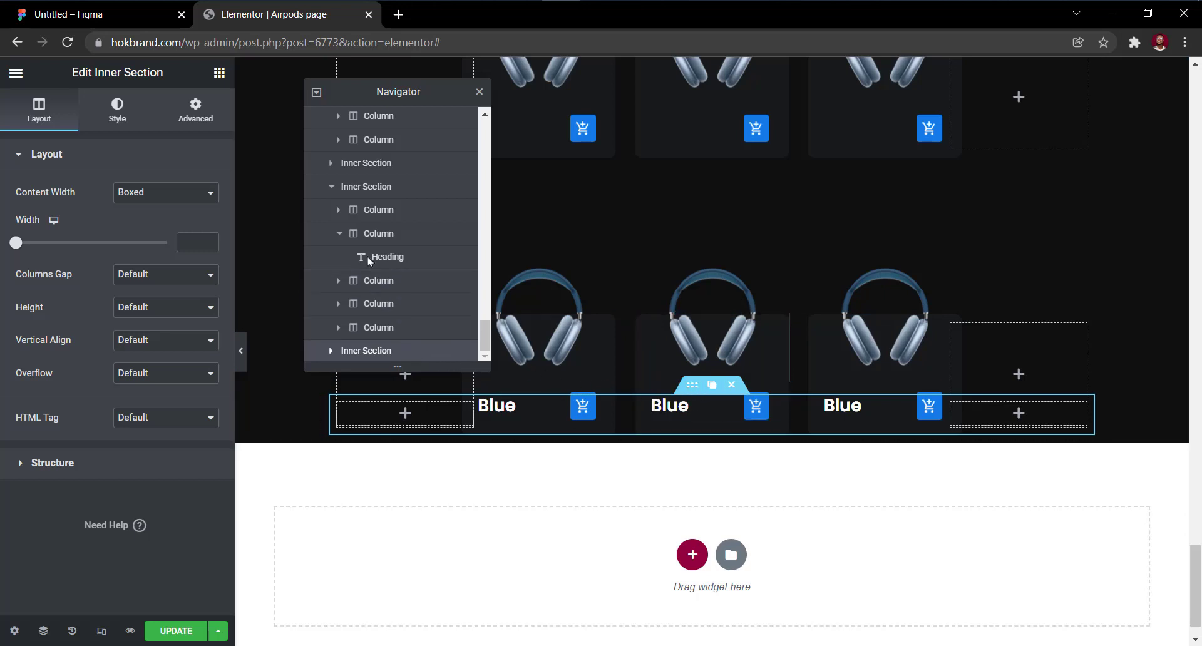
Set the first heading inner section's top margin to -408 px to align its labels with the upper row's cart icons, and preview the rows.
left_click(332, 188)
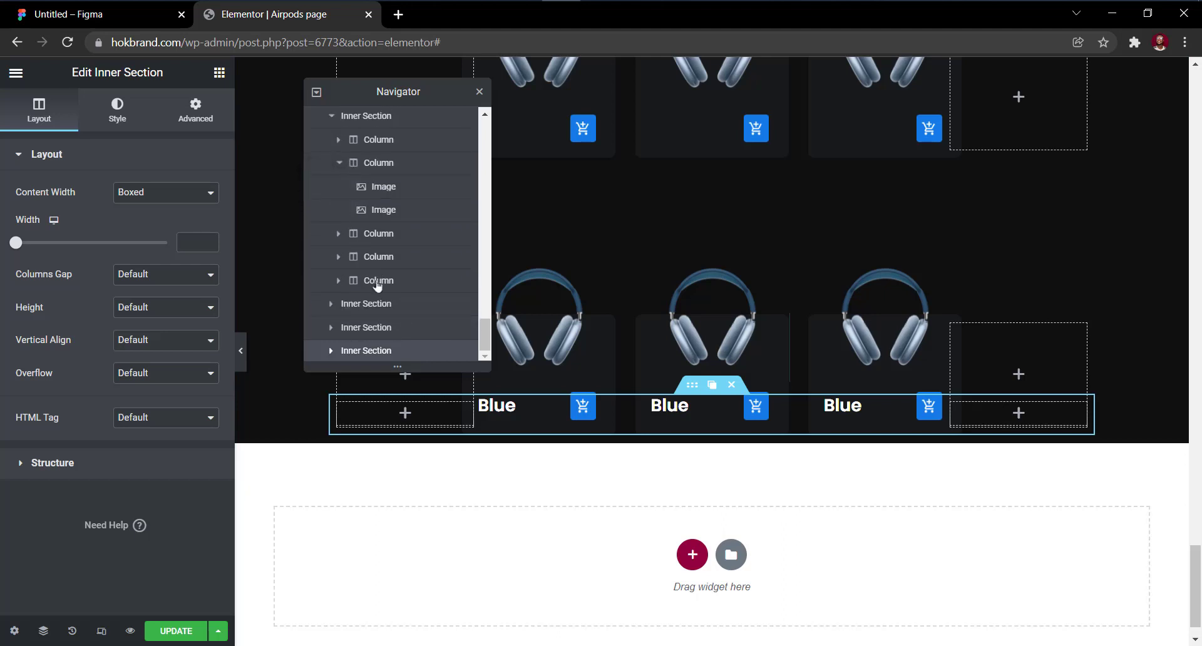
left_click(398, 328)
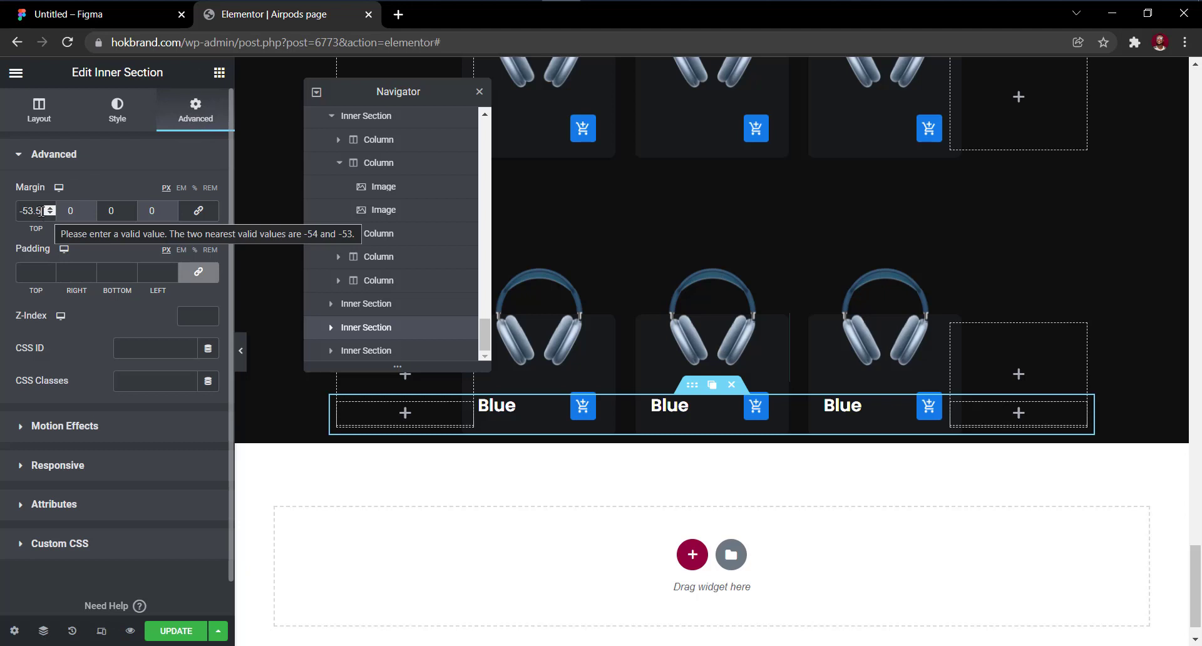
left_click_drag(40, 211, 27, 226)
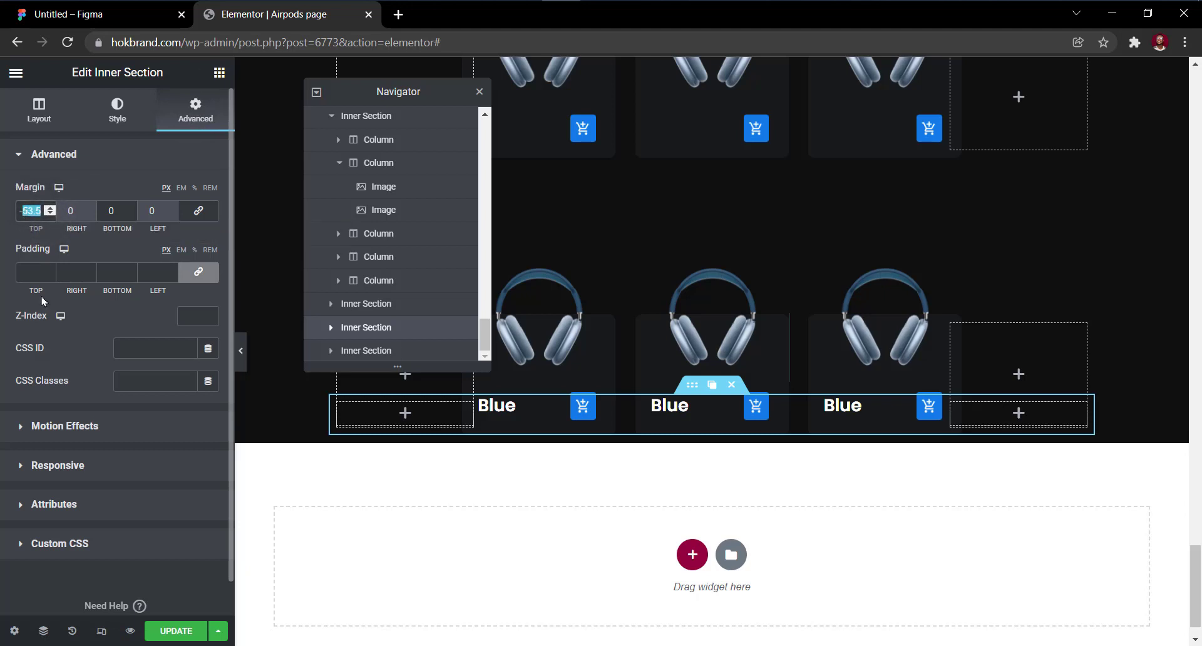
type("200")
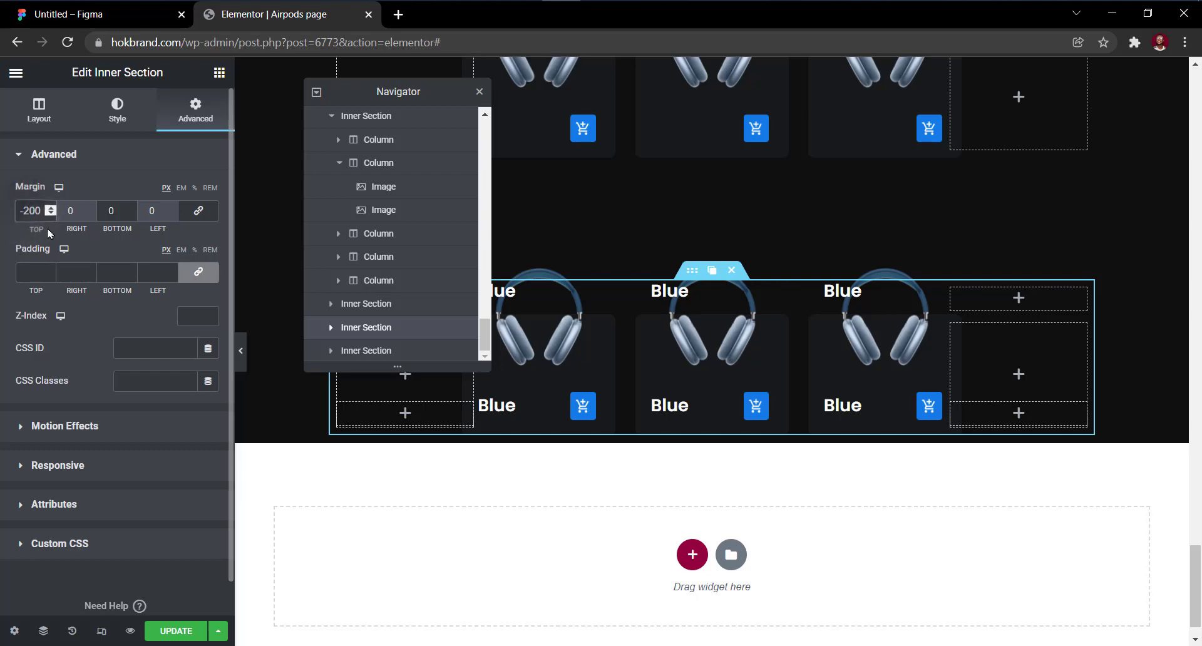
key("BackSpace")
type("5")
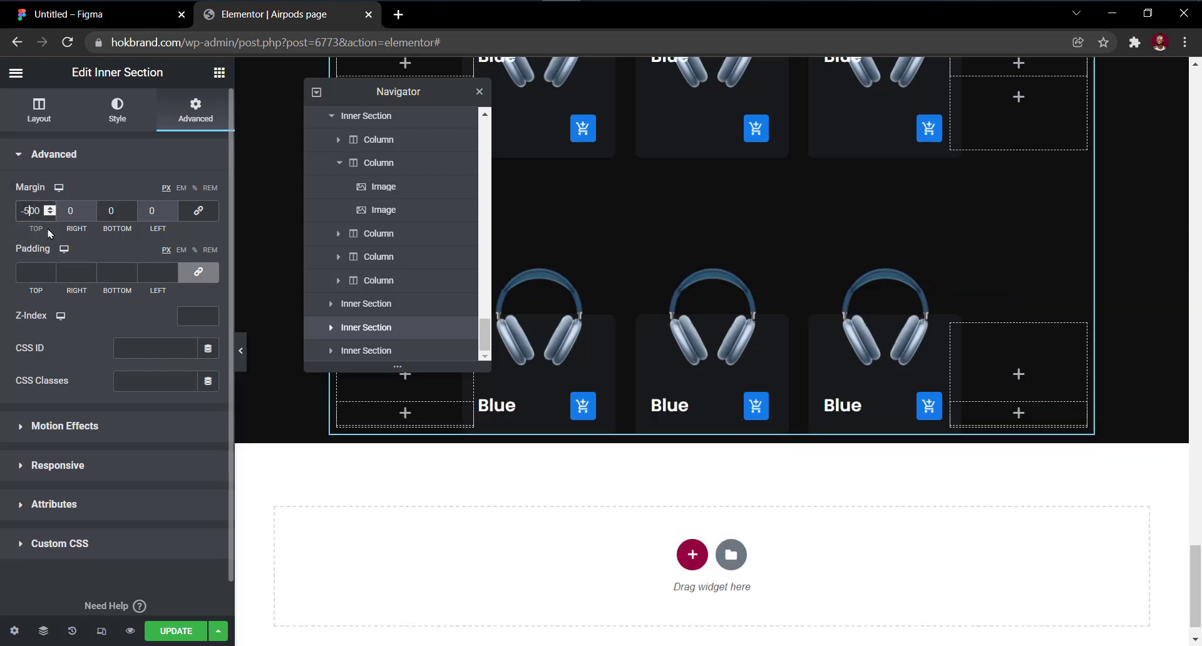
key("BackSpace")
key("BackSpace")
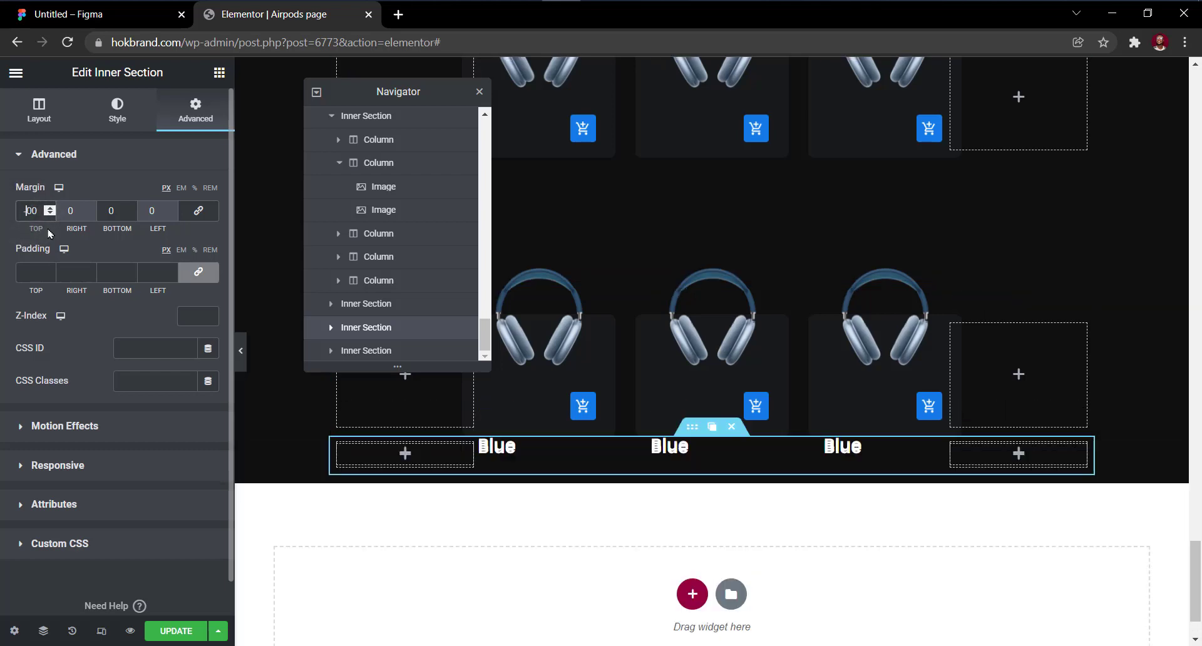
type("-4")
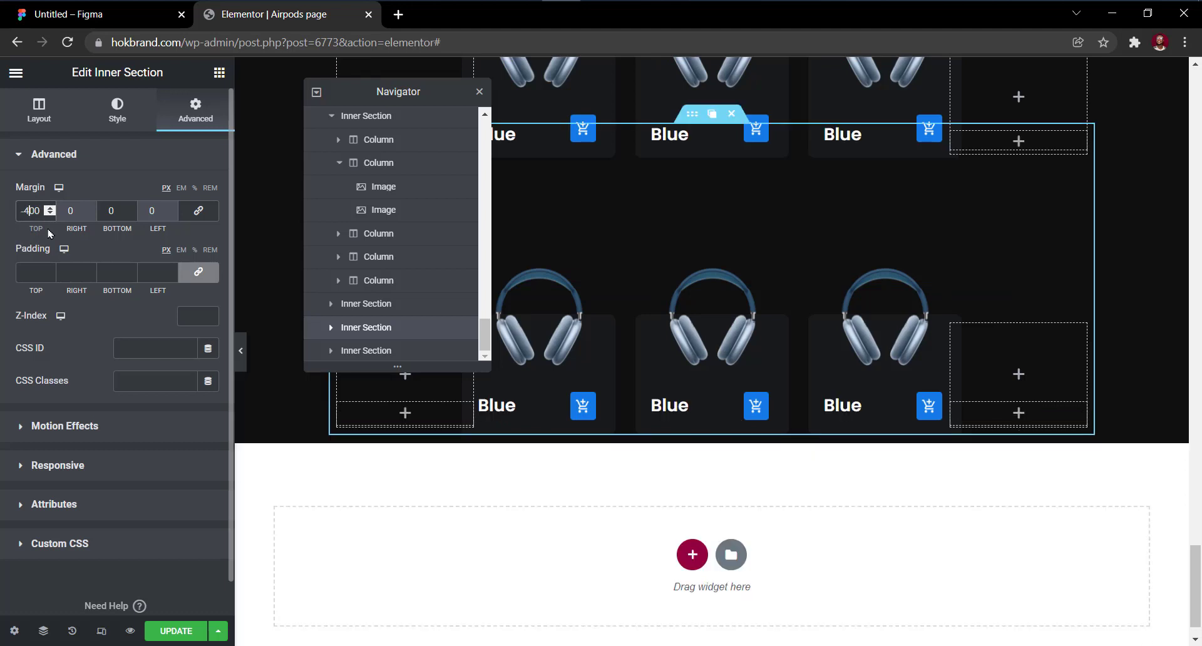
key("Down")
key("Down")
key("Down")
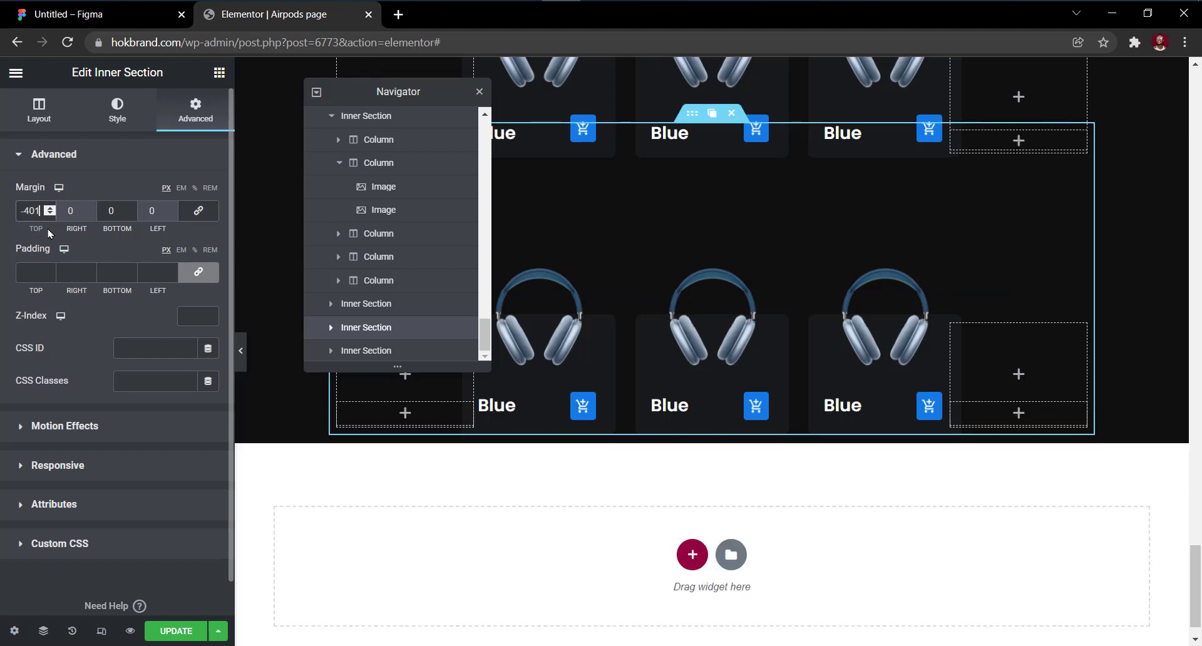
key("Down")
key("Down")
key("Down")
key("Down")
key("Down")
key("Down")
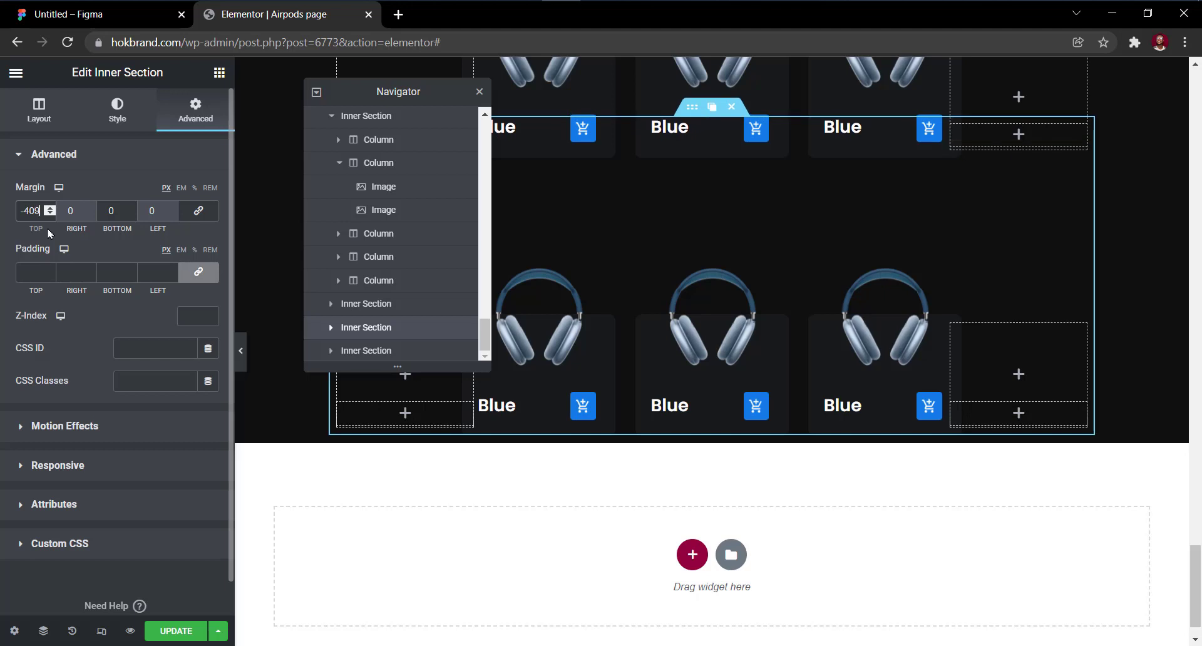
key("Up")
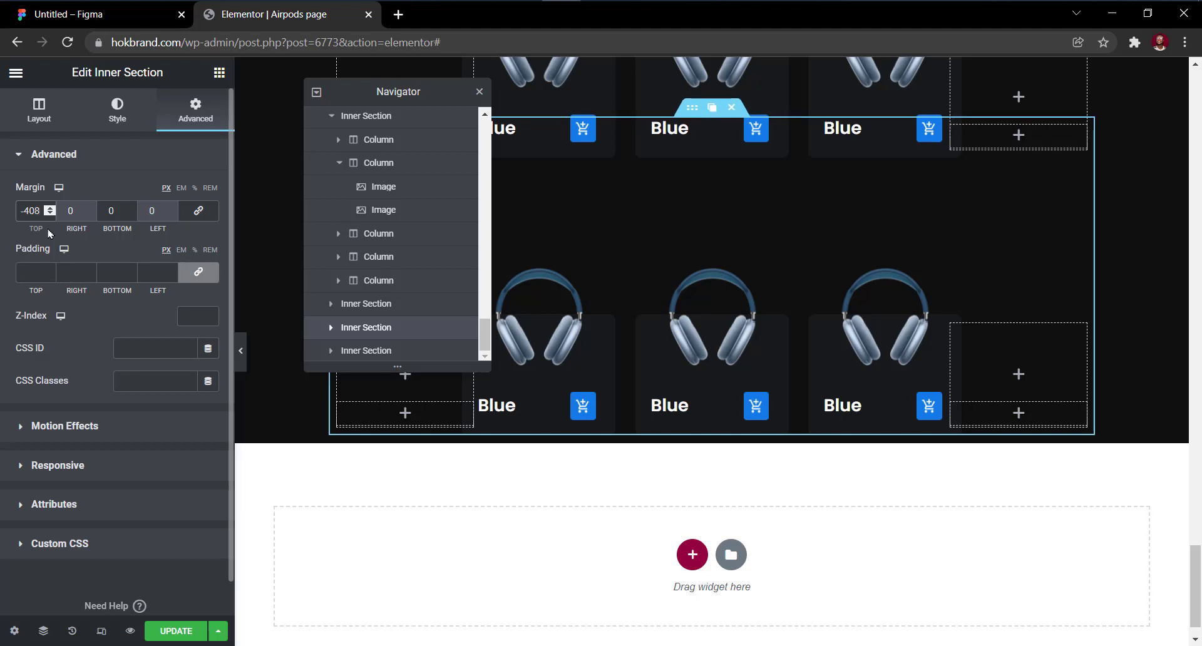
left_click(244, 356)
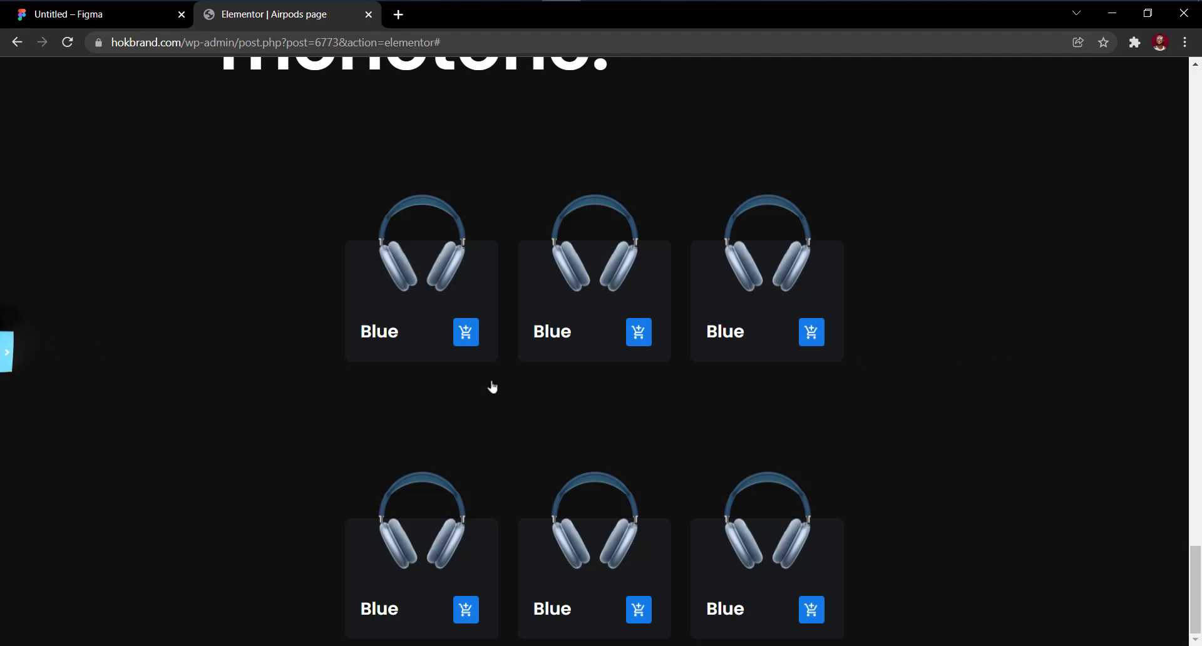
key("ctrl+i")
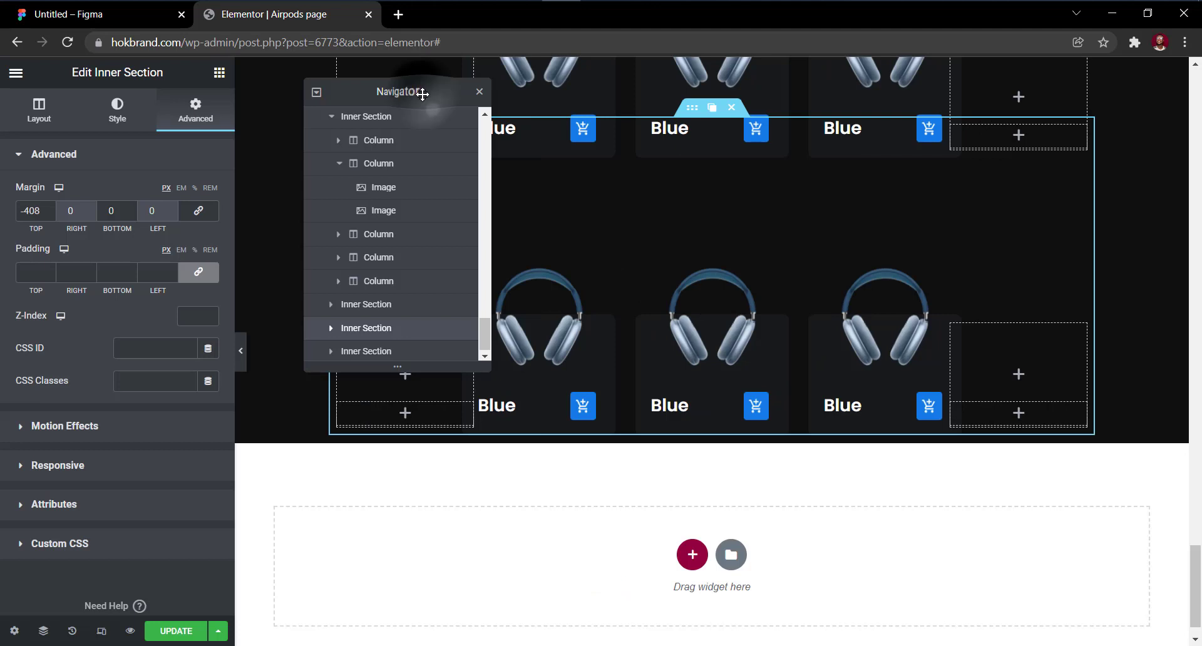
Set the second-row headphones inner section's top margin to 90 px.
left_click_drag(421, 94, 393, 95)
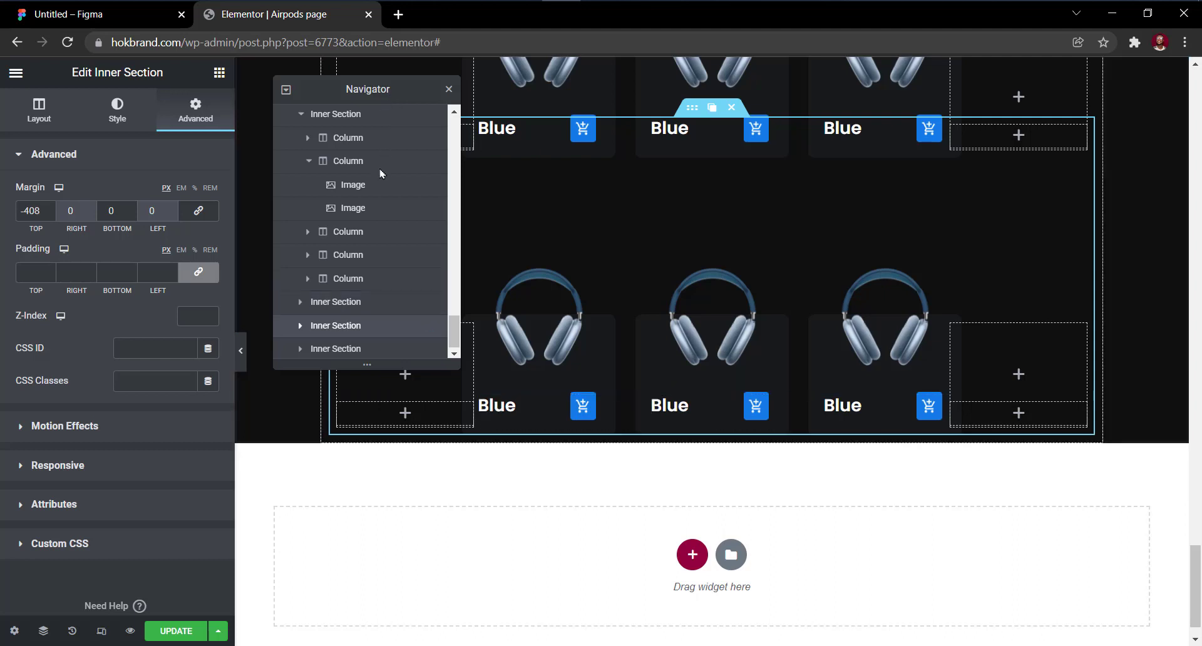
left_click(362, 302)
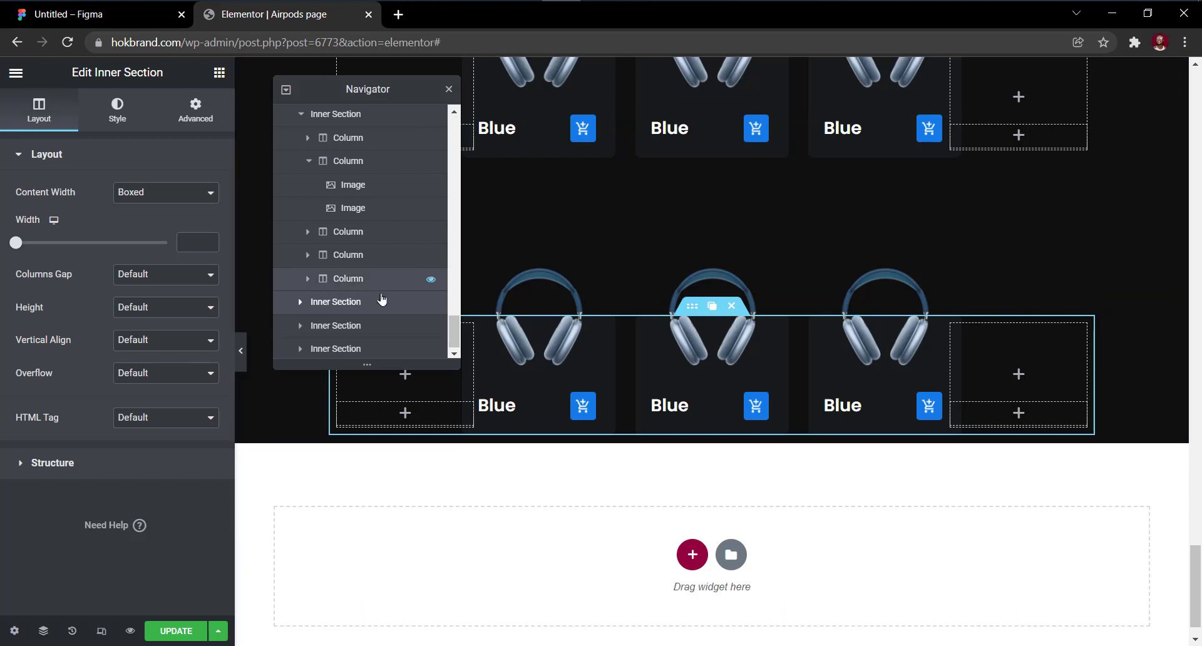
left_click(202, 120)
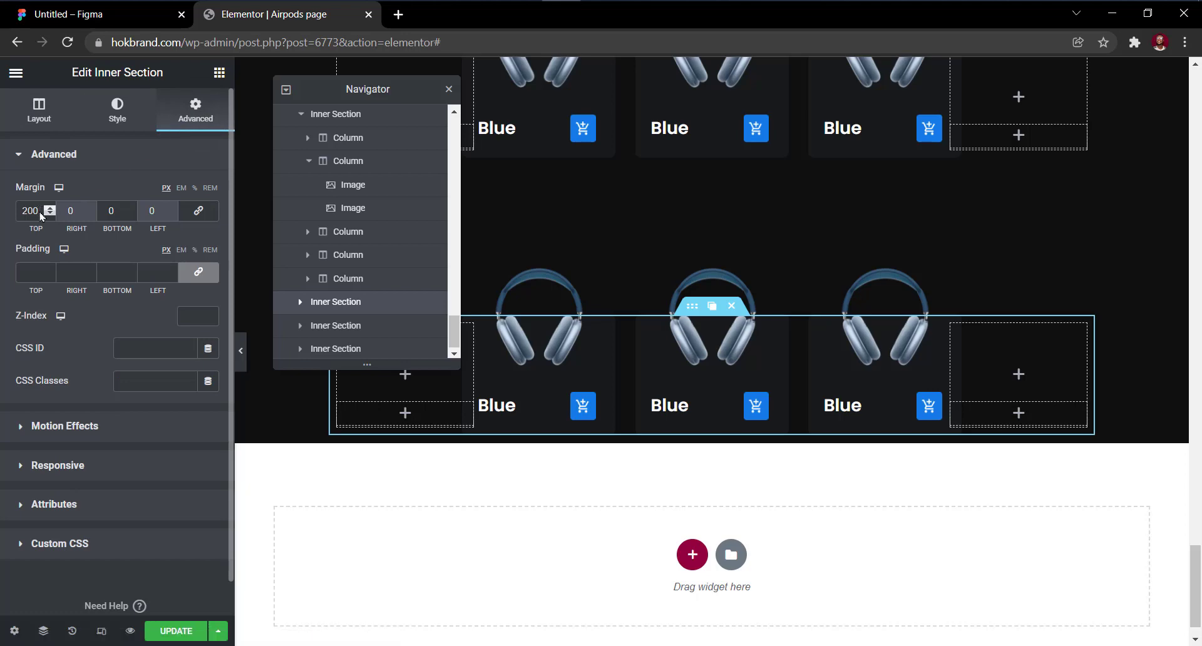
left_click_drag(40, 210, 1, 211)
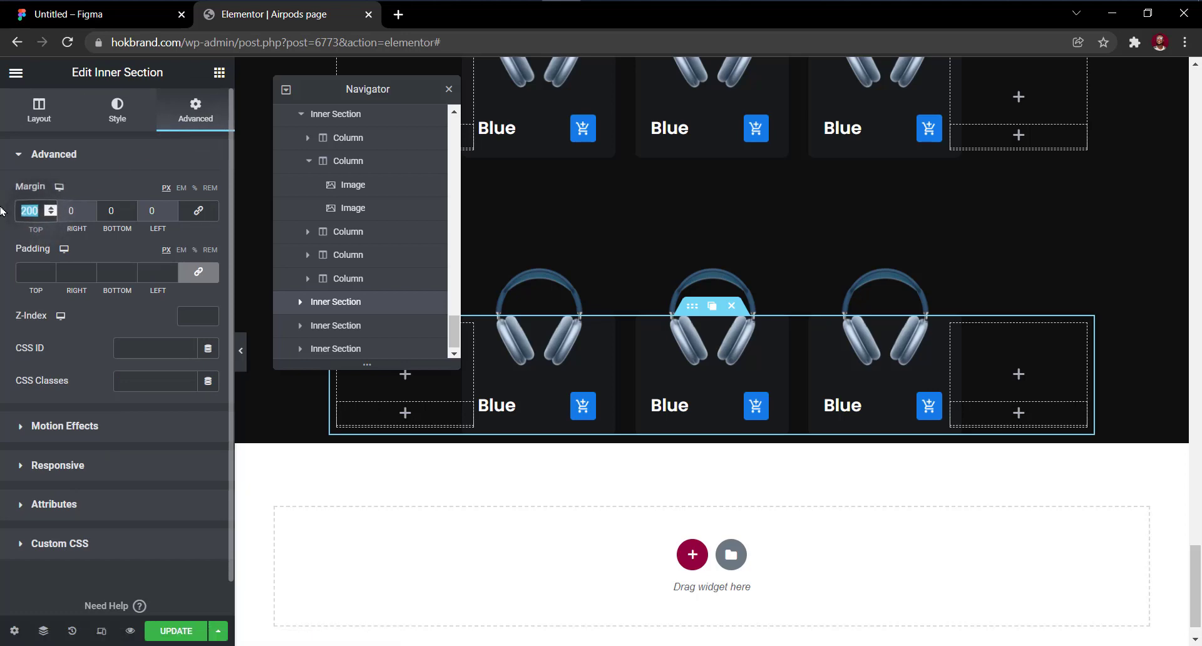
type("0")
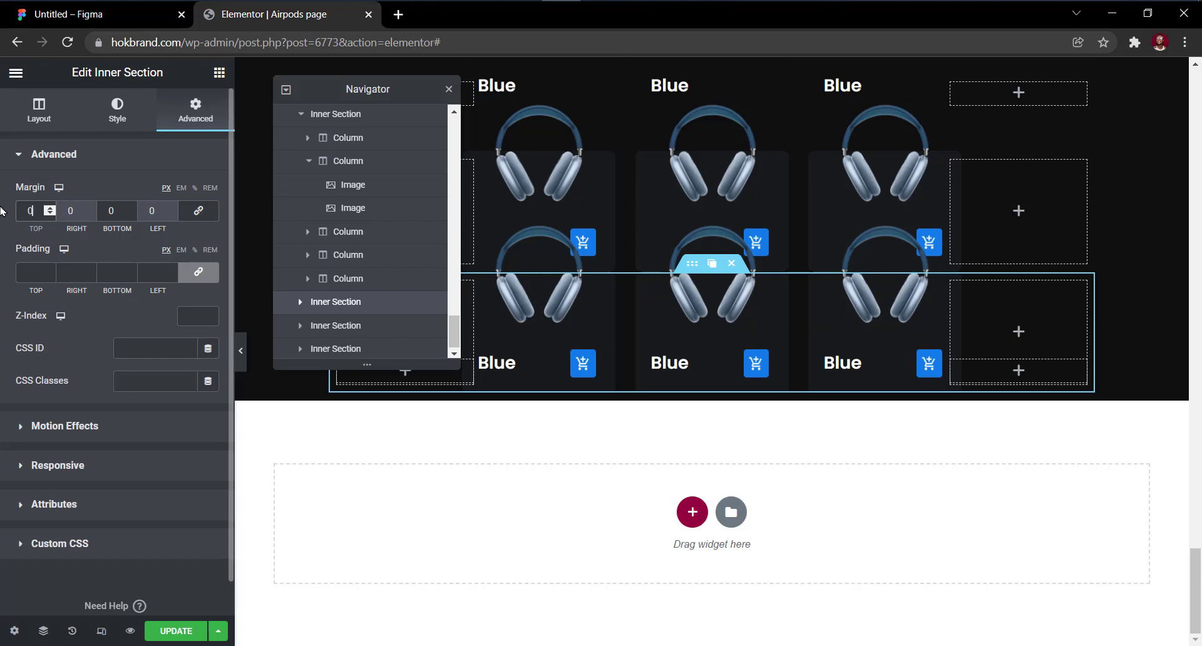
key("BackSpace")
type("3")
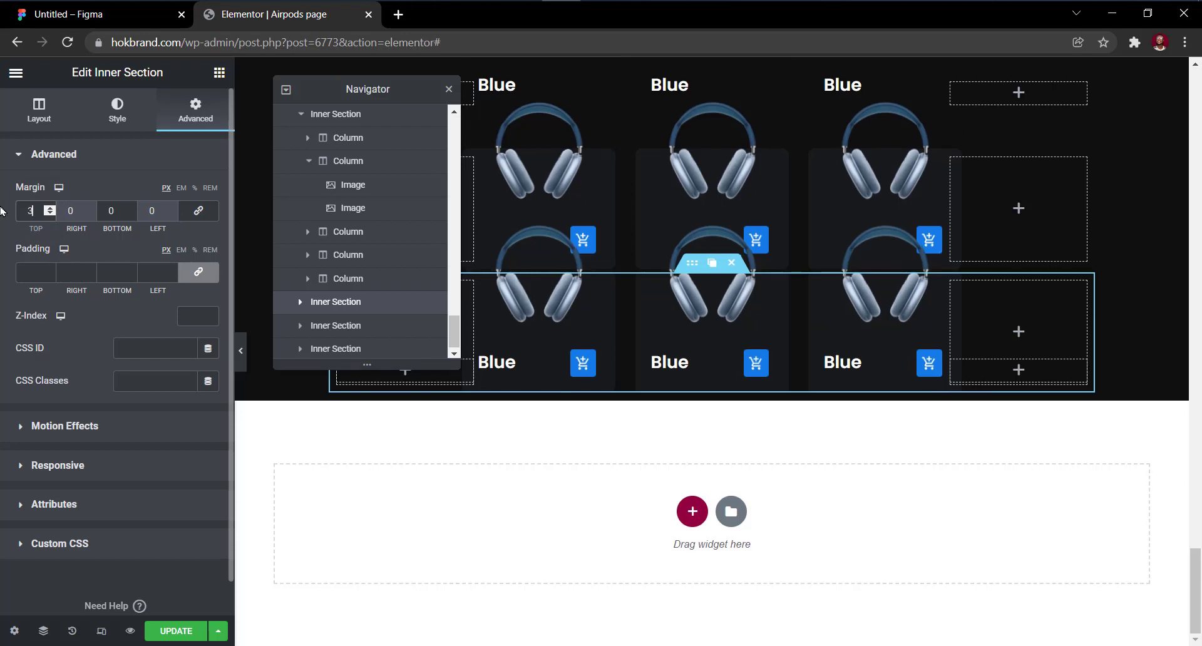
key("BackSpace")
type("27")
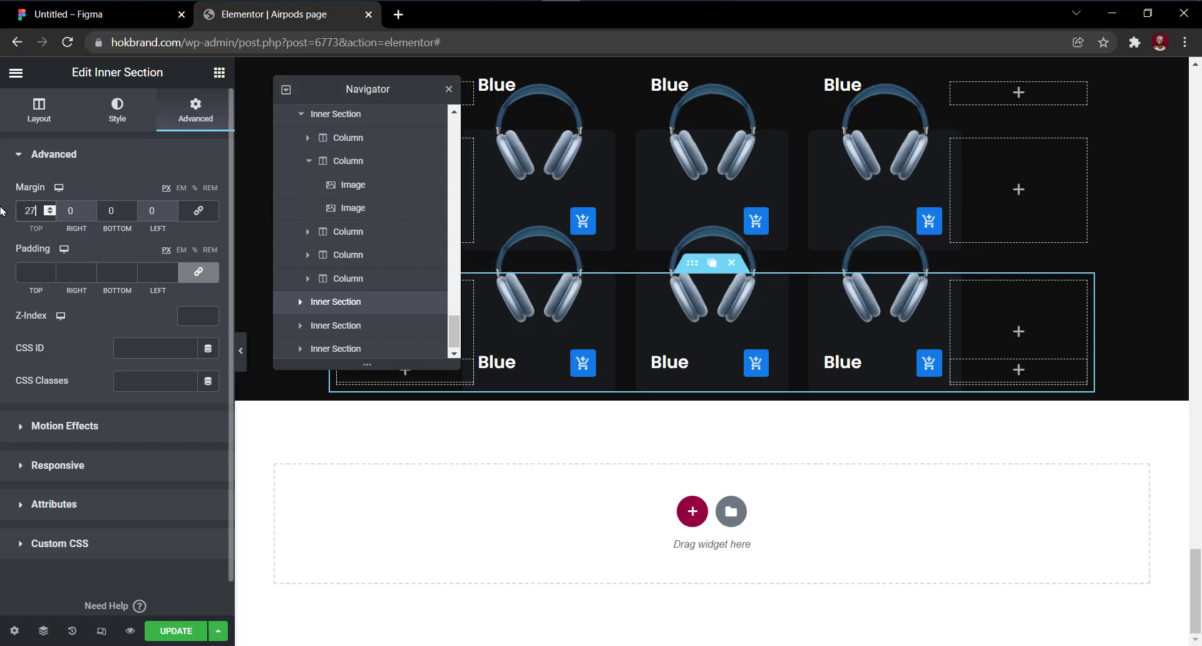
key("BackSpace")
key("BackSpace")
type("55")
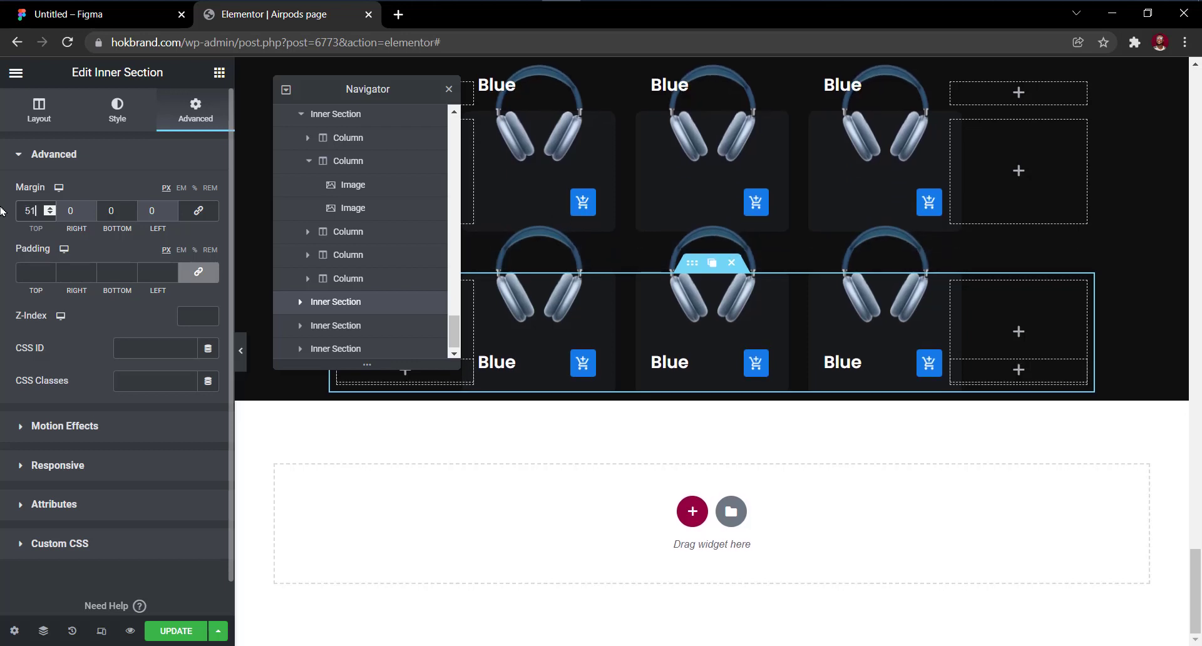
key("BackSpace")
key("BackSpace")
type("67")
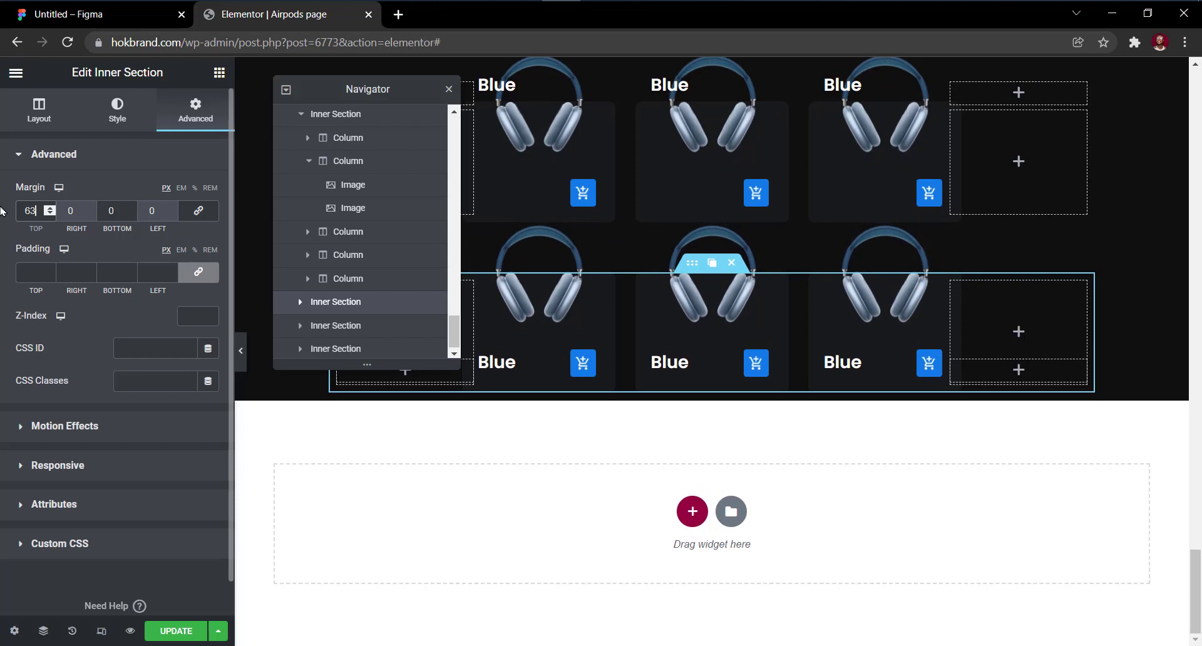
key("BackSpace")
key("BackSpace")
type("77")
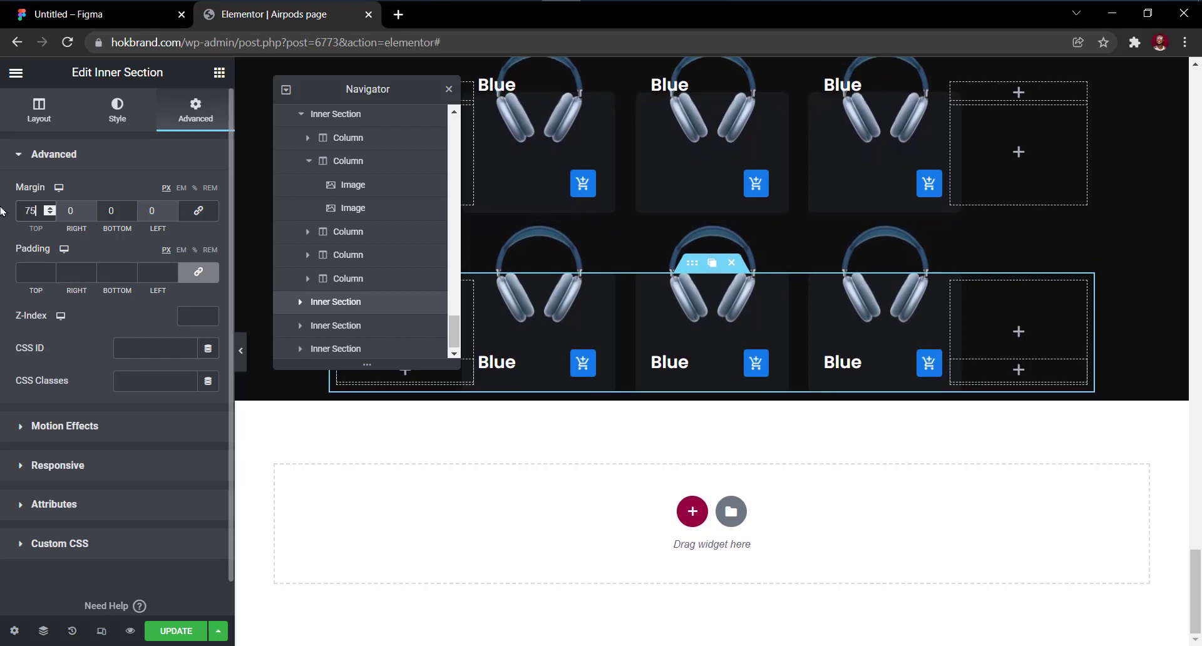
key("BackSpace")
key("BackSpace")
type("86")
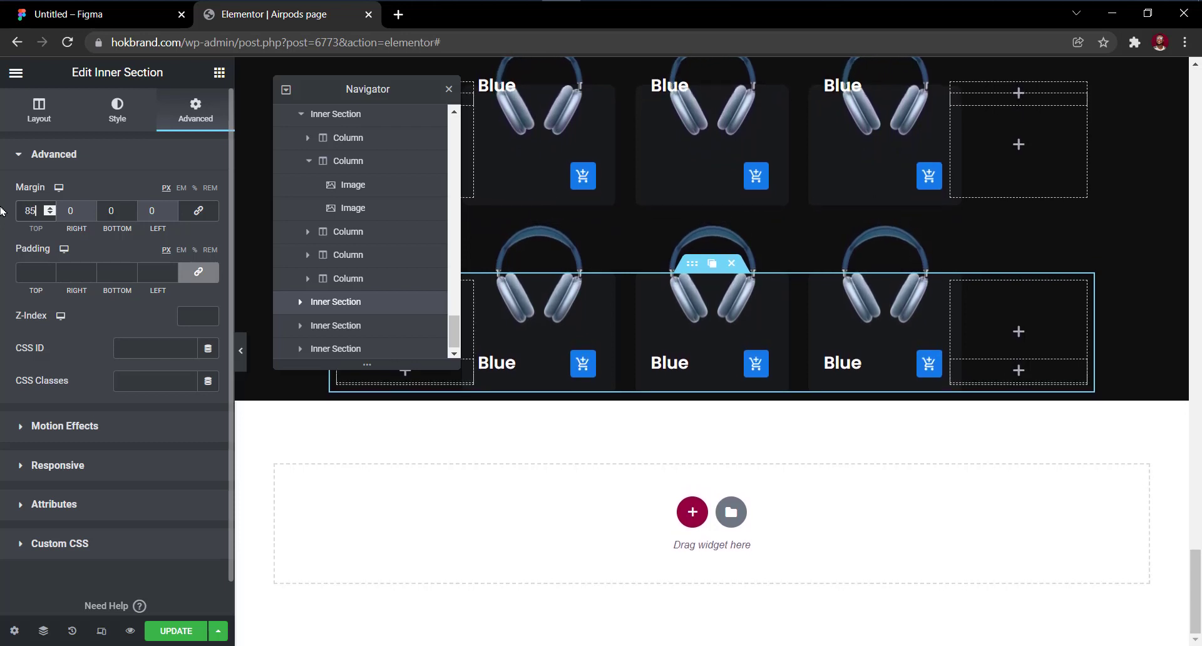
key("Up")
key("Up")
key("Up")
key("Up")
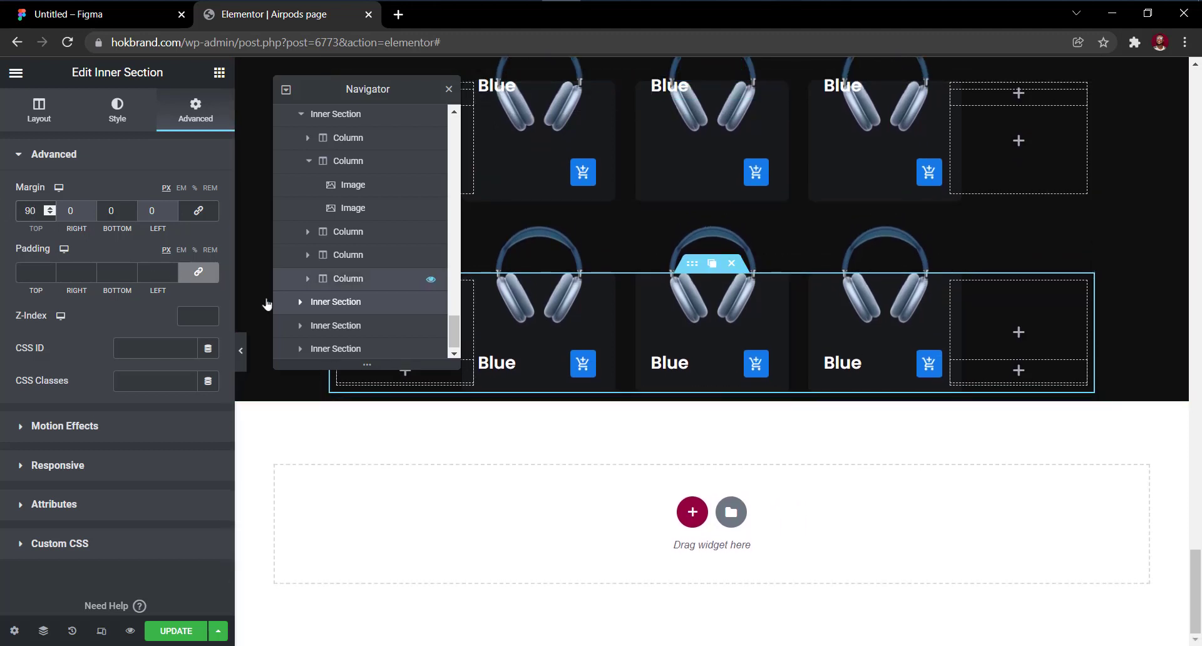
Set the upper row's "Blue" heading inner section's top margin to -297 px to realign its labels with the cart icons.
left_click(338, 325)
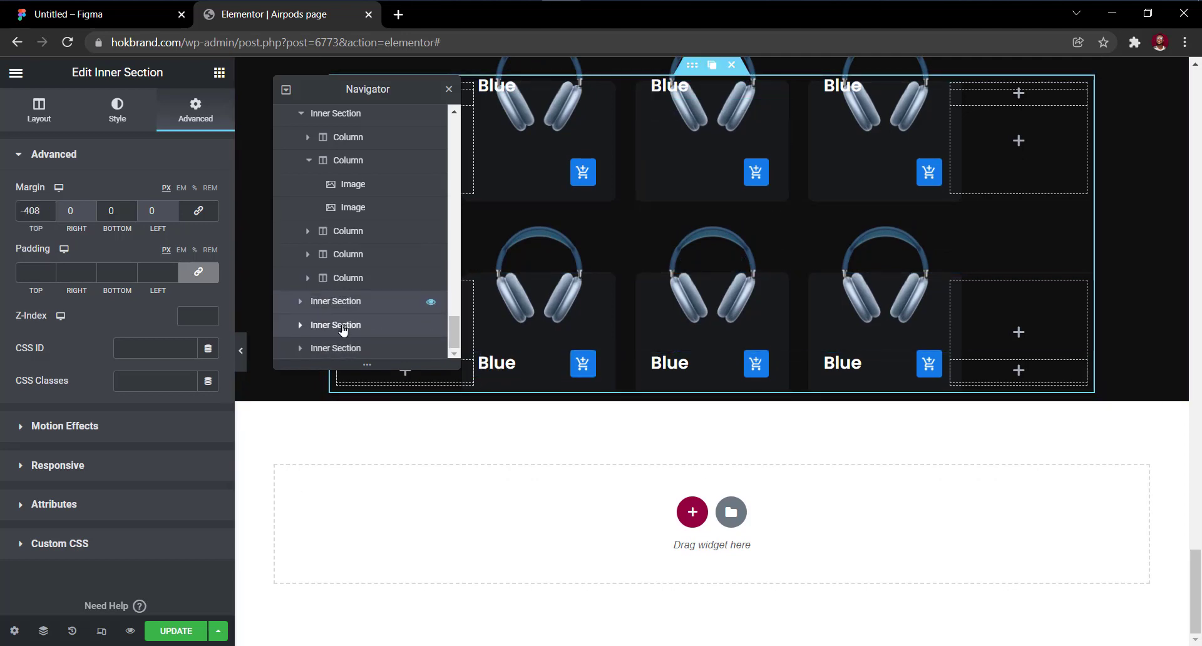
left_click(39, 212)
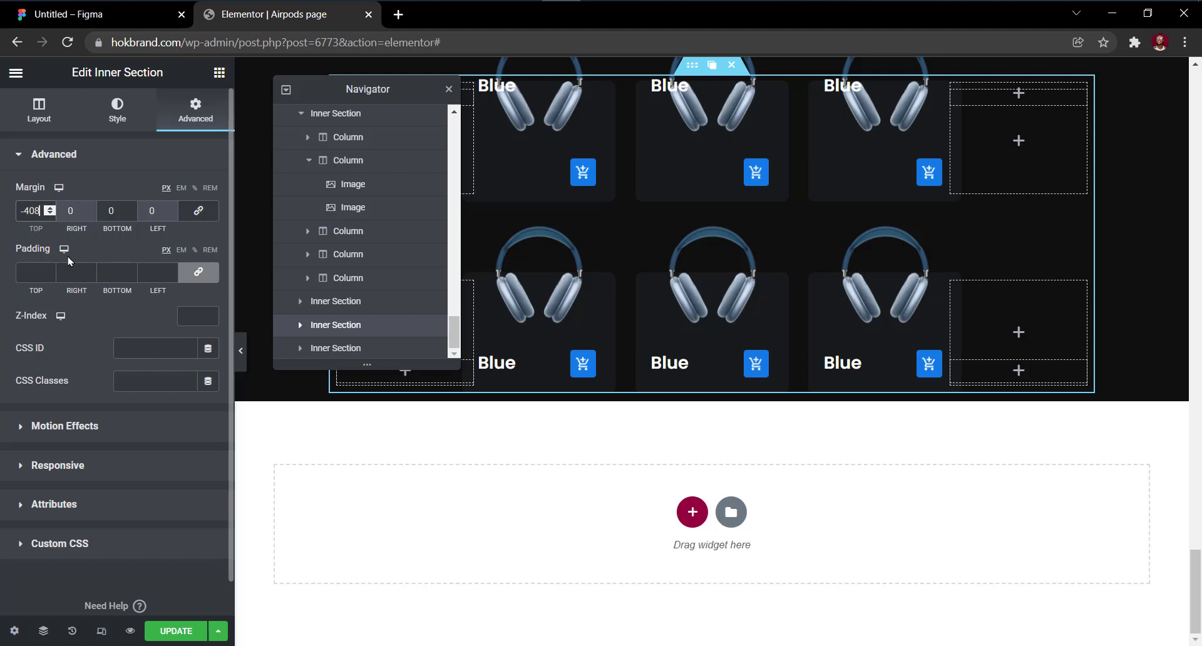
key("shift+Up")
key("shift+Up")
key("shift+Up")
key("shift+Up")
key("shift+Up")
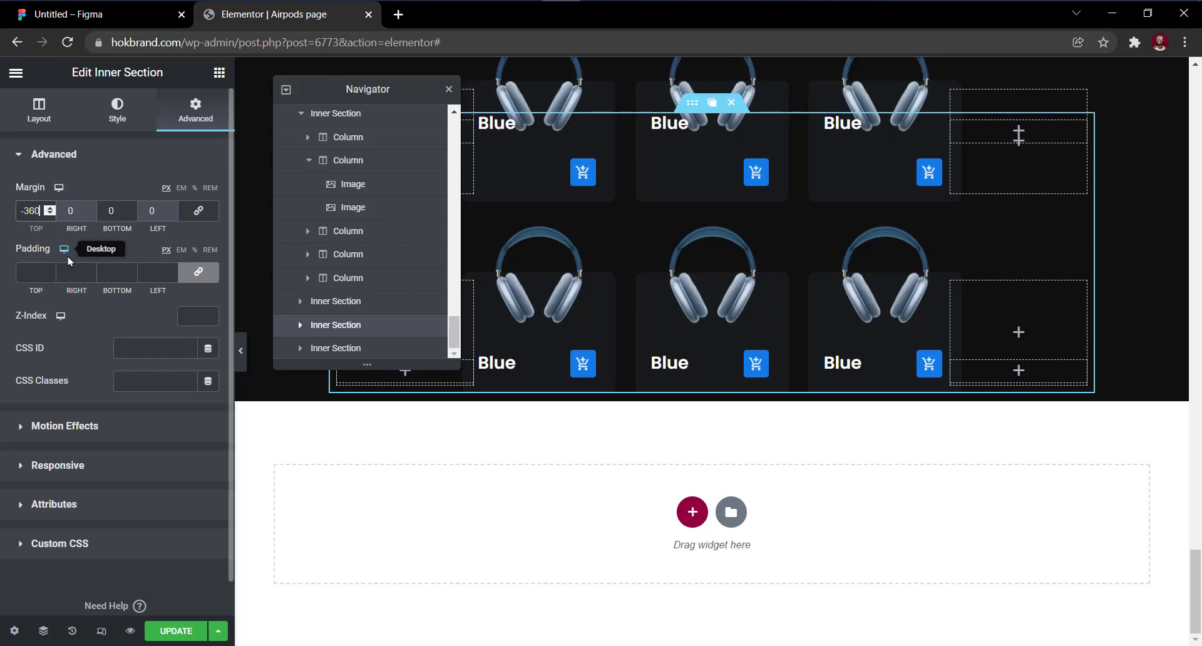
key("Up")
key("Up")
key("Up")
key("Up")
key("Up")
key("Up")
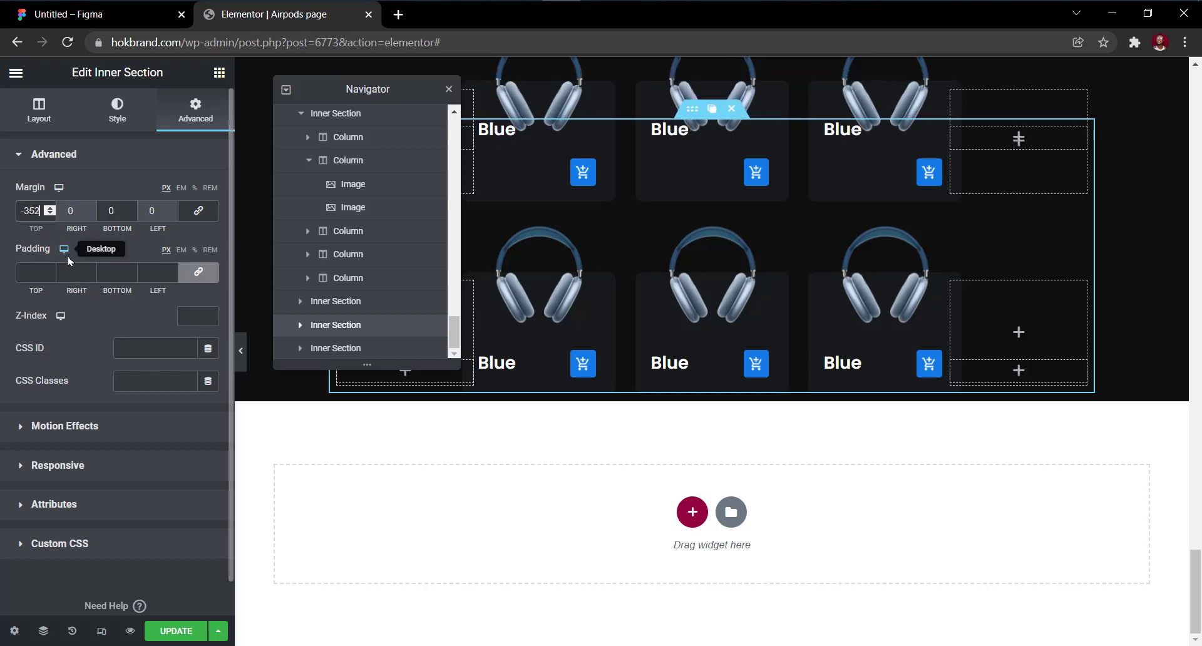
key("Up")
key("Up")
key("Up")
key("Up")
key("Up")
key("Up")
key("Up")
key("Up")
key("Up")
key("Up")
key("Up")
key("Up")
key("Up")
key("Up")
key("Up")
key("Up")
key("Up")
key("Up")
key("Up")
key("Up")
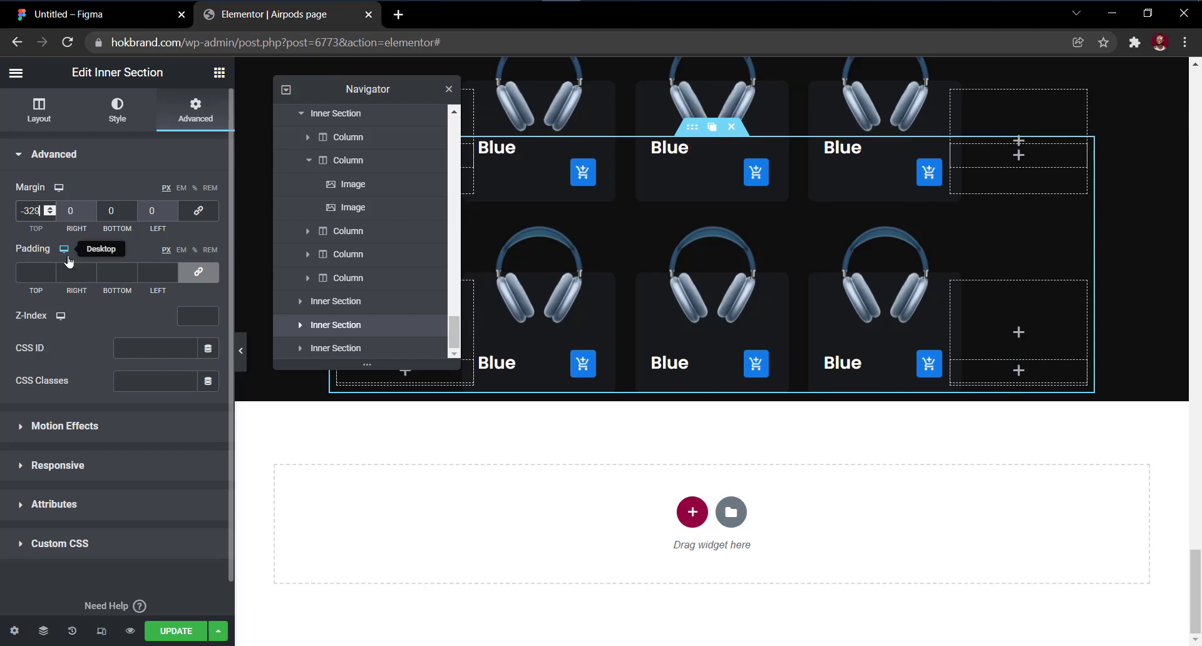
key("Up")
key("Up")
key("Up")
key("Up")
key("Up")
key("Up")
key("Up")
key("Up")
key("Up")
key("Up")
key("Up")
key("Up")
key("Up")
key("Up")
key("Up")
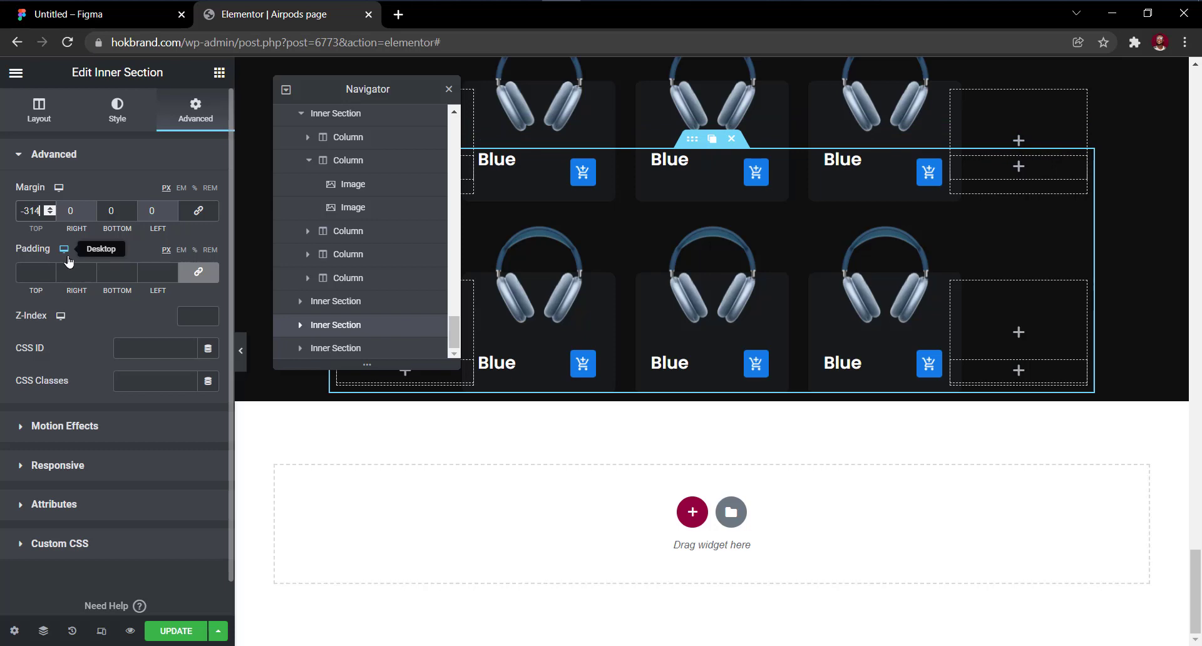
key("Up")
key("Up")
key("Up")
key("Up")
key("Up")
key("Up")
key("Up")
key("Up")
key("Up")
key("Up")
key("Up")
key("Up")
key("Up")
key("Up")
key("Up")
key("Up")
key("Up")
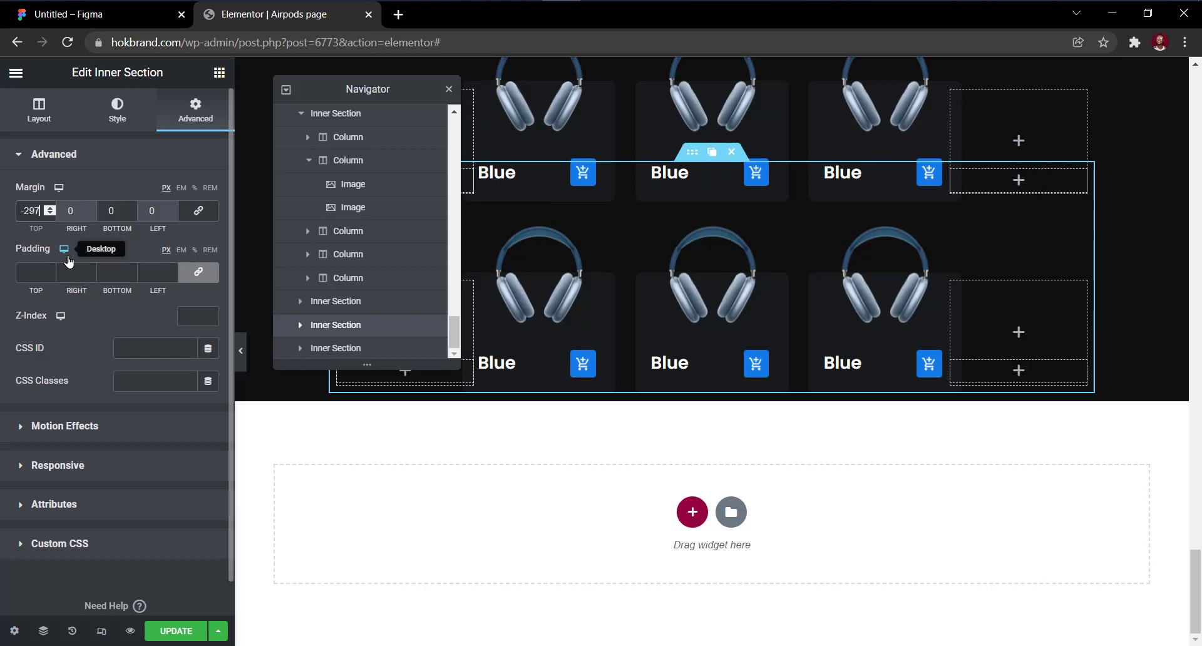
key("Up")
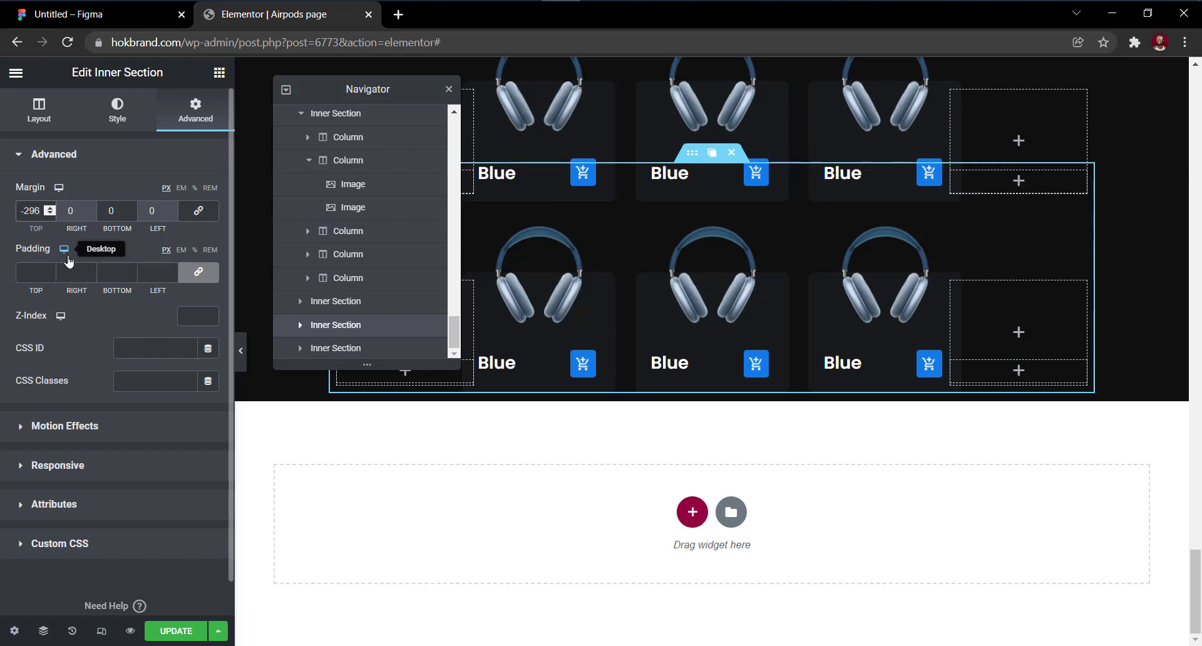
key("Down")
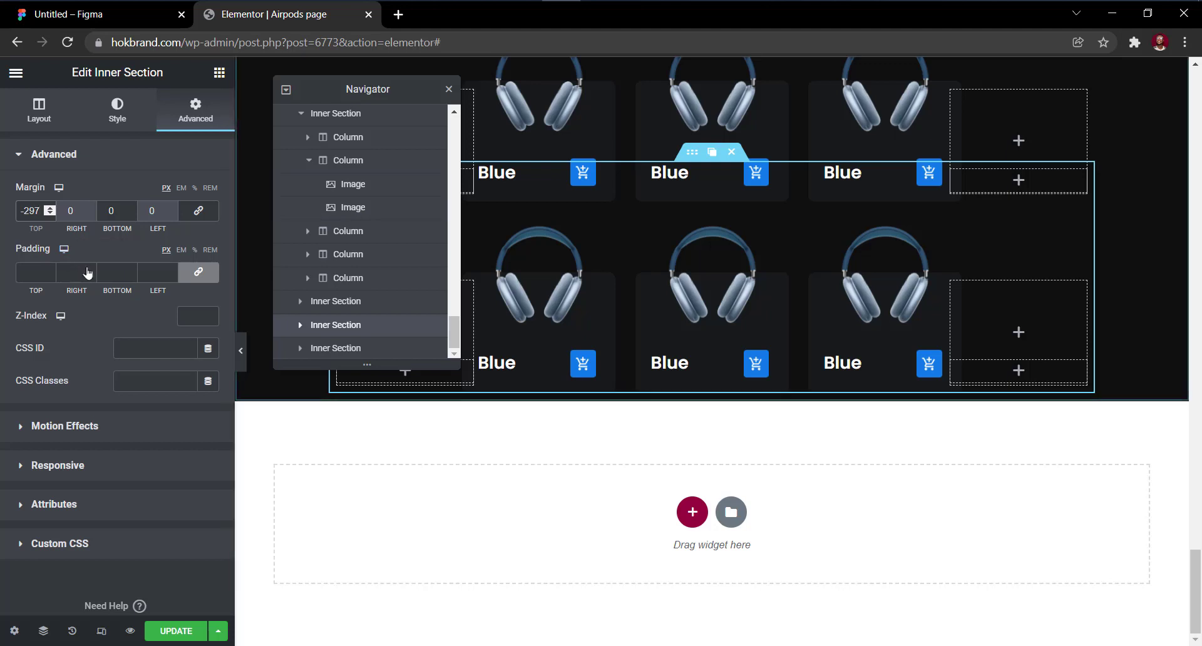
Move the Navigator clear of the cards and compare both rows with the headphone cards in the Figma design.
left_click(242, 365)
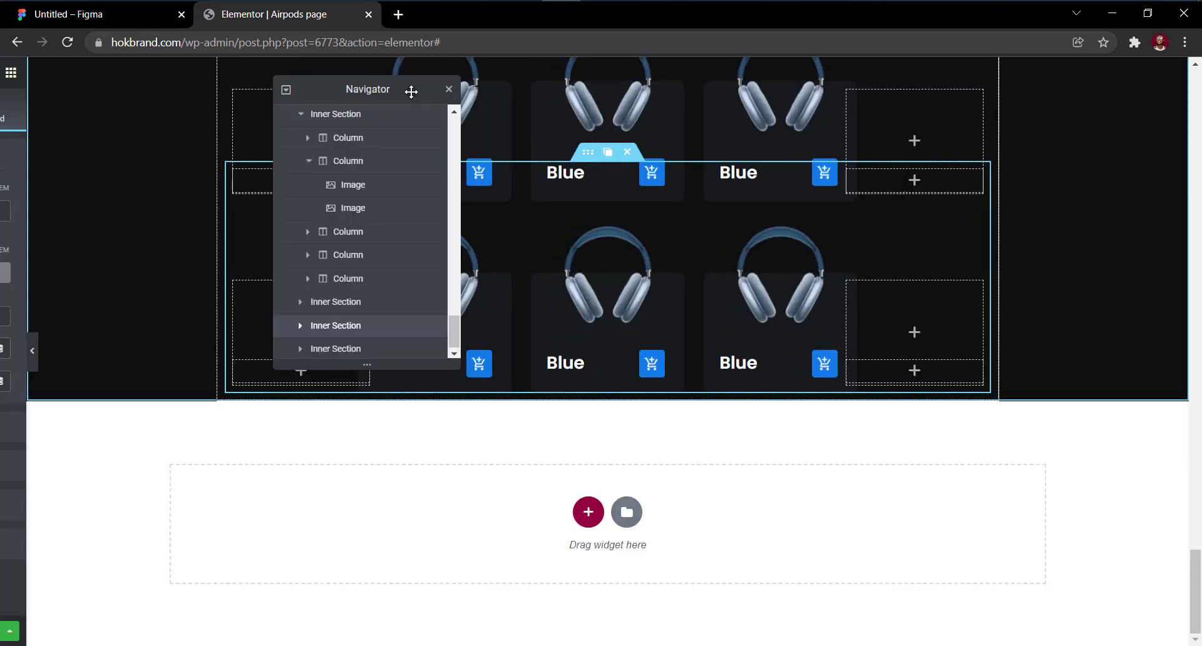
left_click_drag(411, 94, 1008, 471)
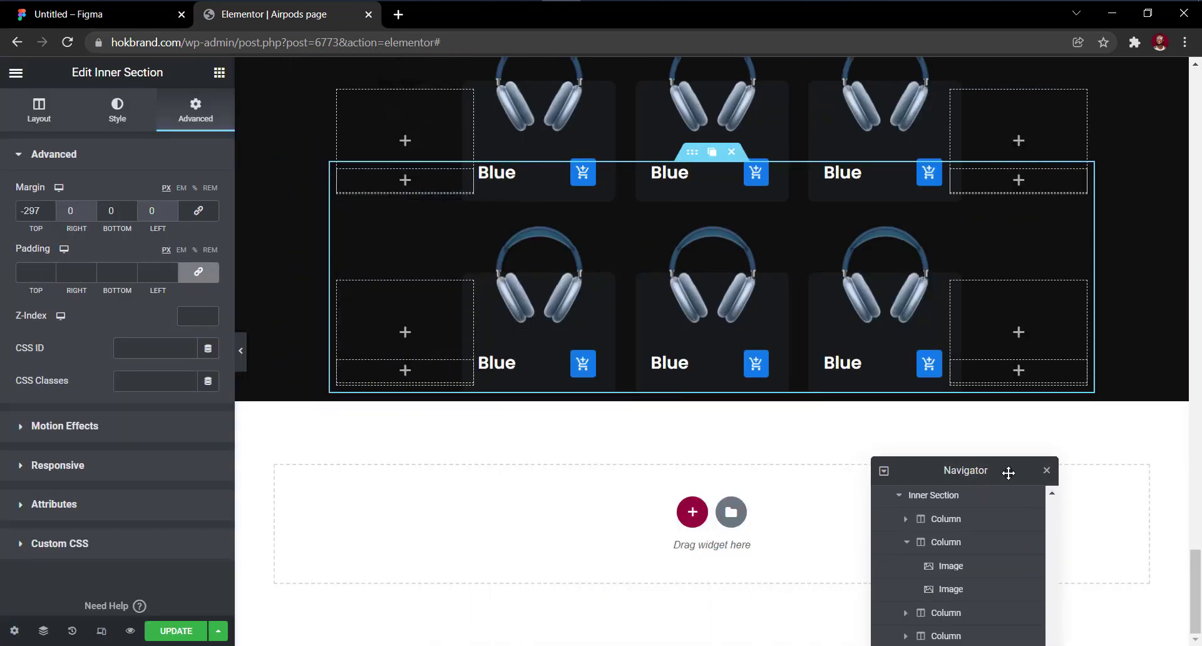
scroll(1008, 475, "up", 1)
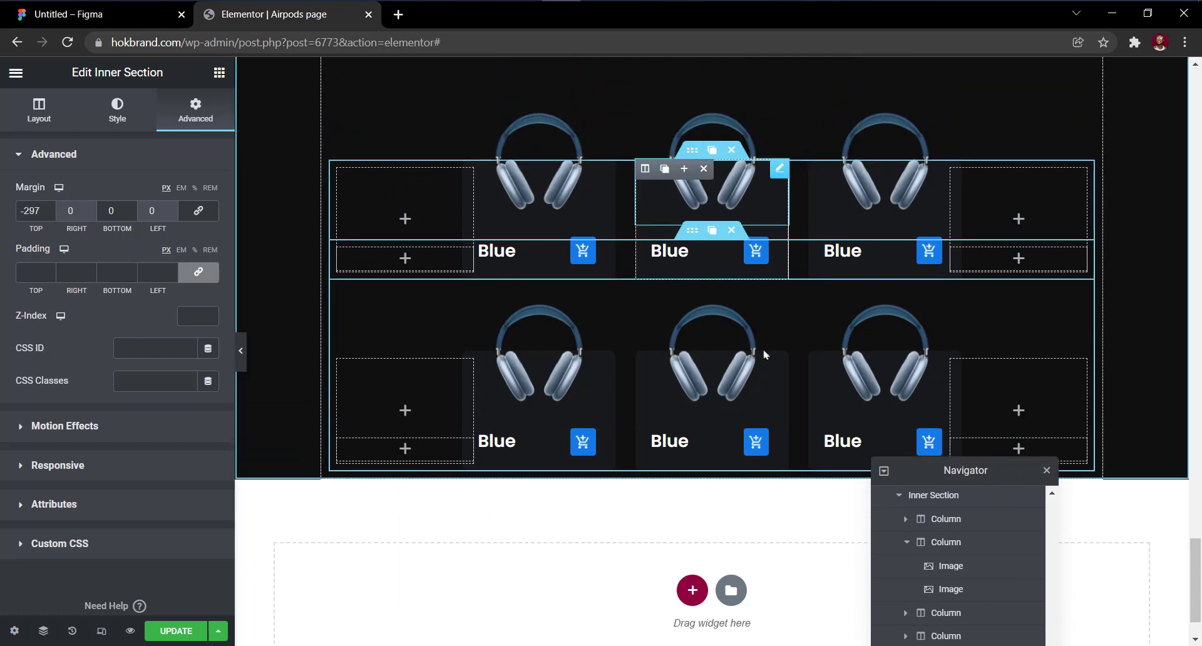
left_click(100, 15)
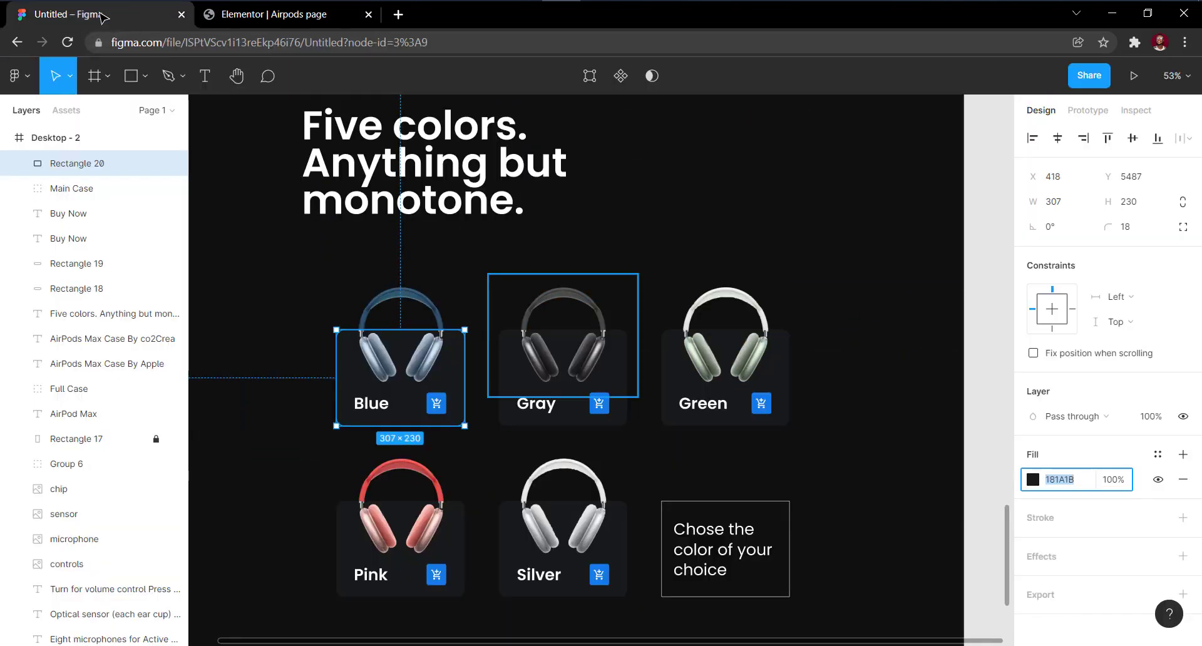
left_click(253, 21)
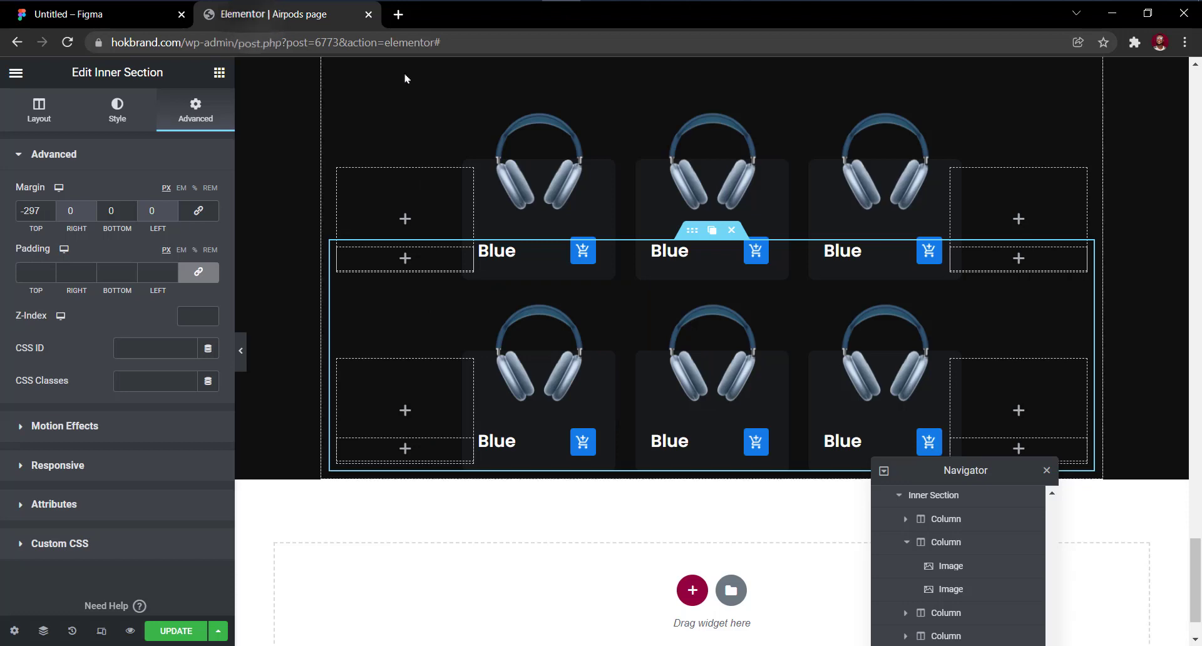
Replace the middle upper card's headphones image with Gray-Color.png and change its heading to "Gray".
left_click(692, 181)
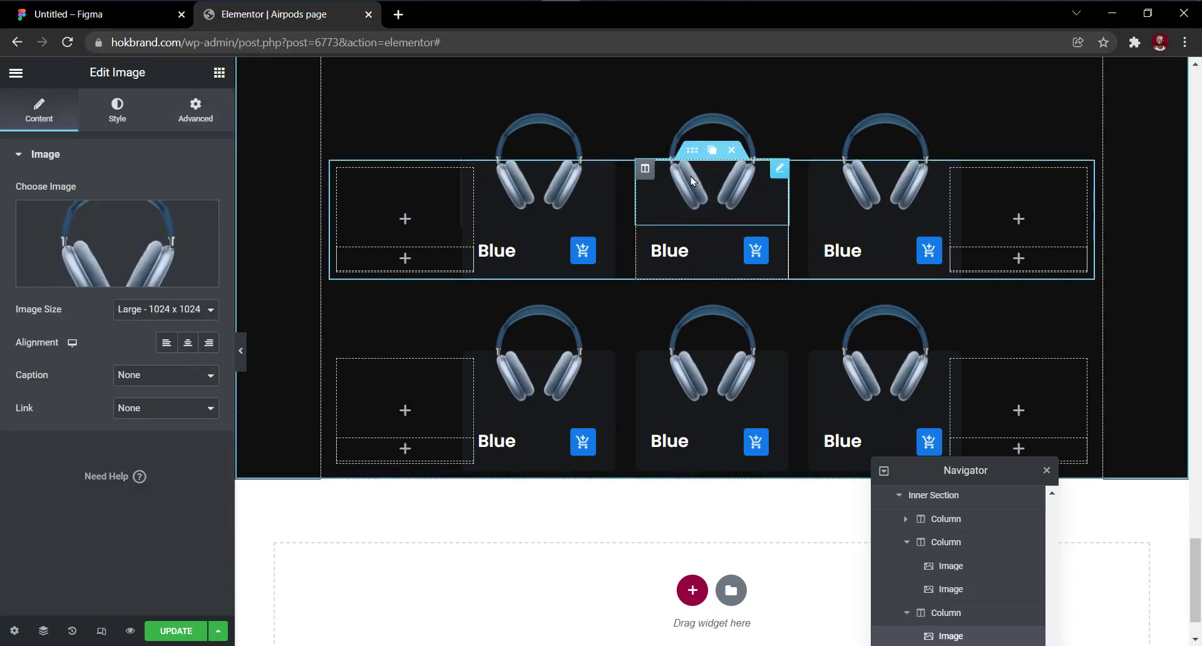
left_click(100, 233)
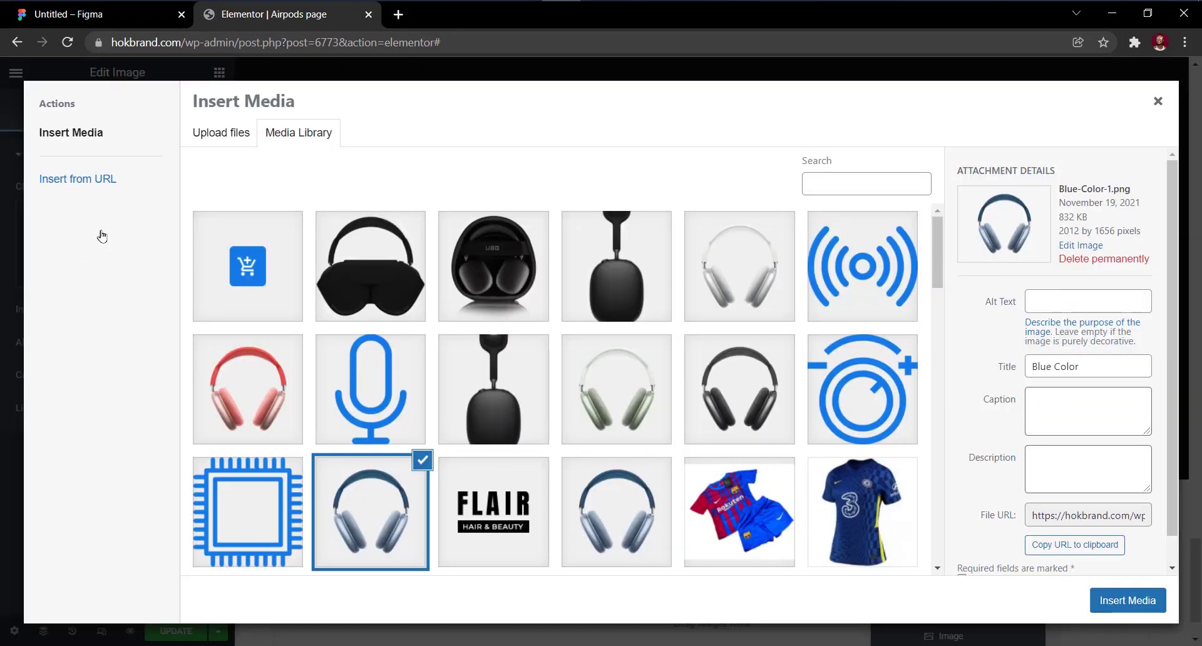
left_click(725, 402)
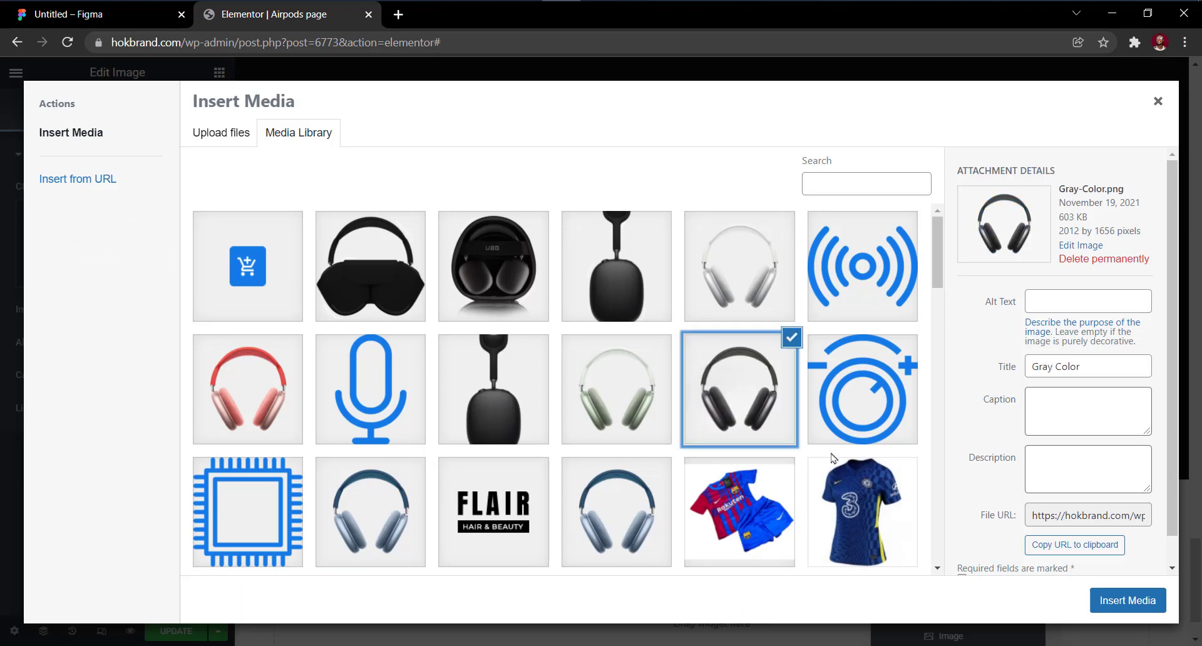
left_click(1113, 602)
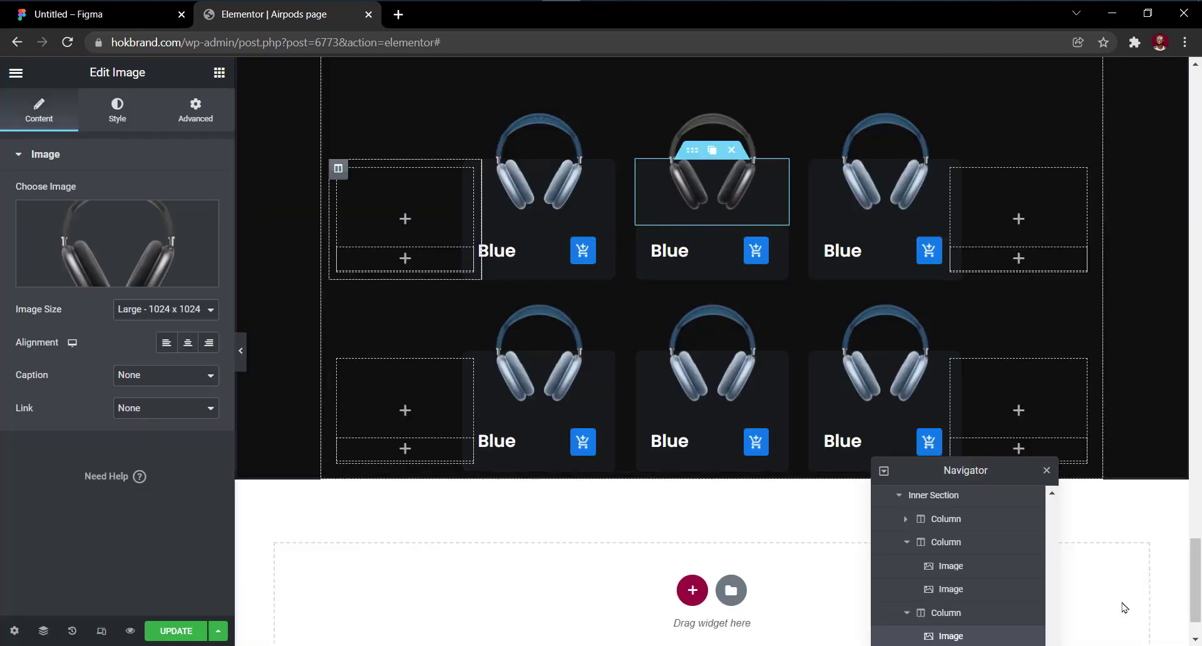
left_click(670, 252)
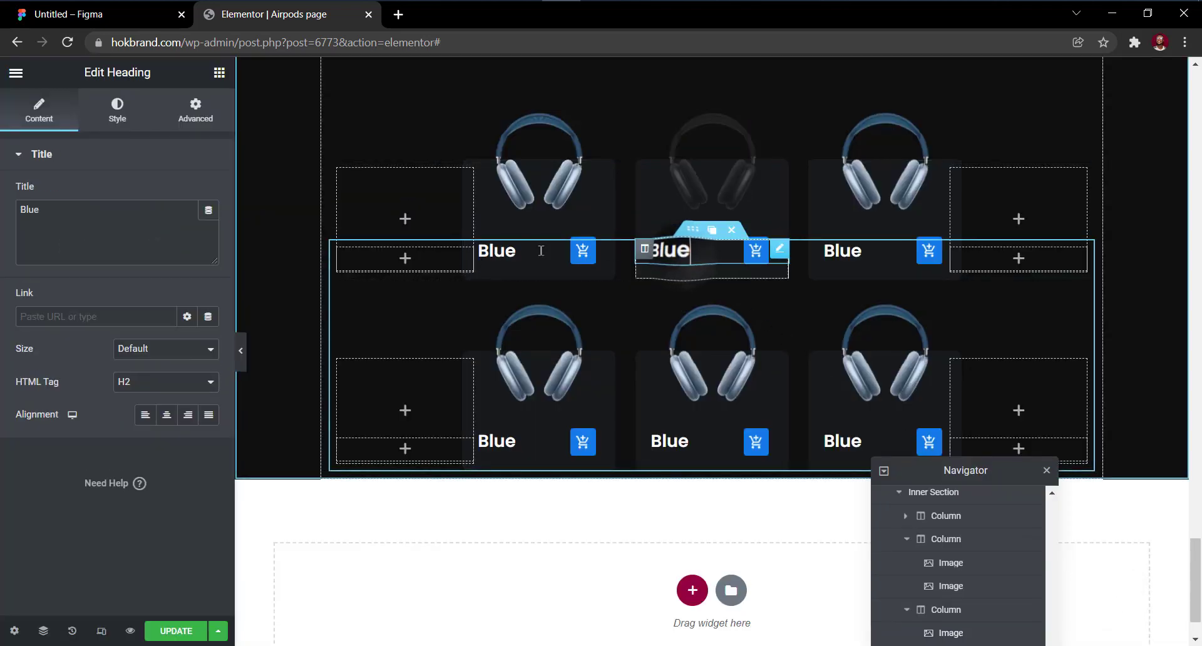
triple_click(102, 232)
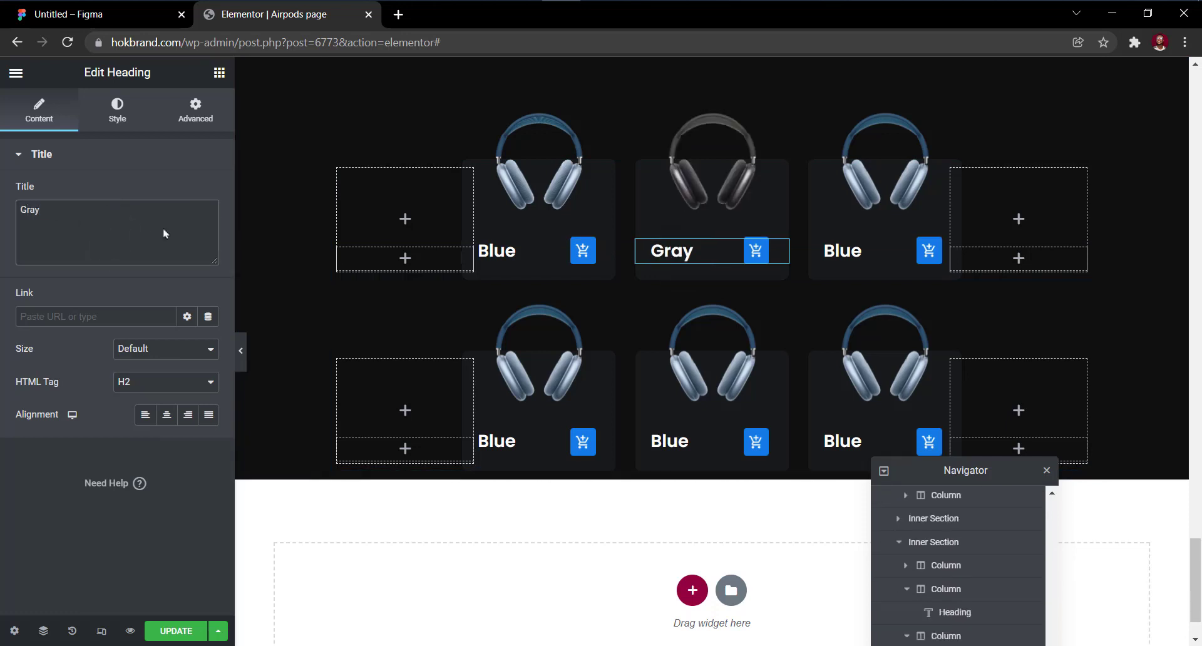
Replace the third upper card's headphones image with the green headphones from the media library.
left_click(883, 185)
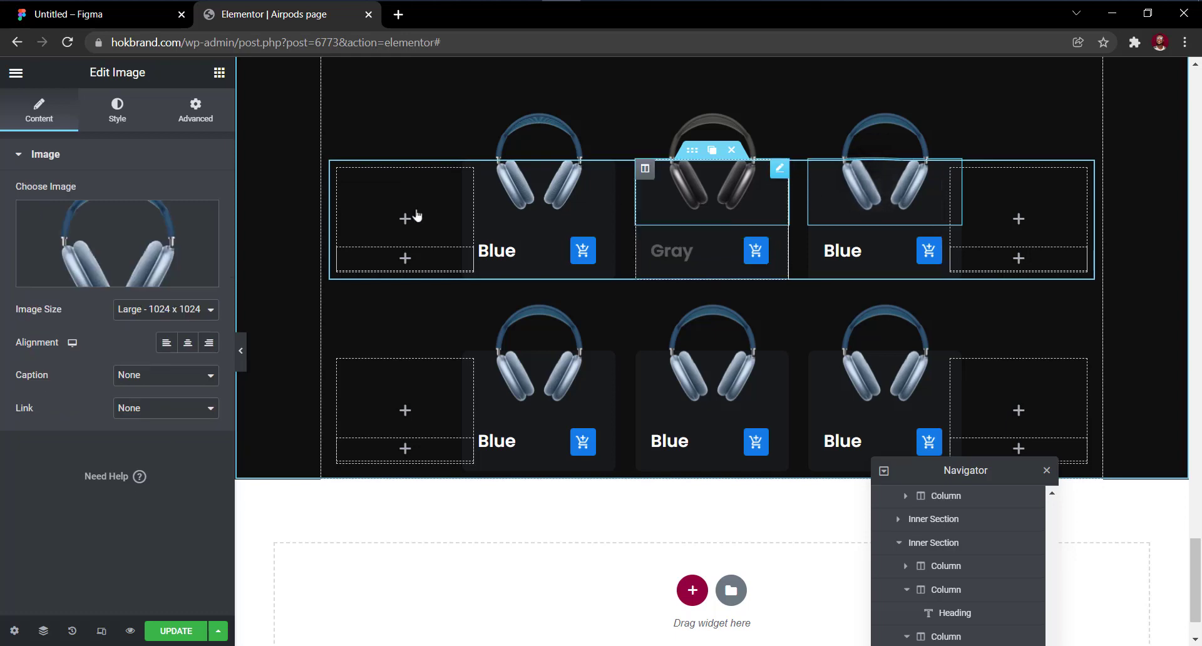
left_click(66, 236)
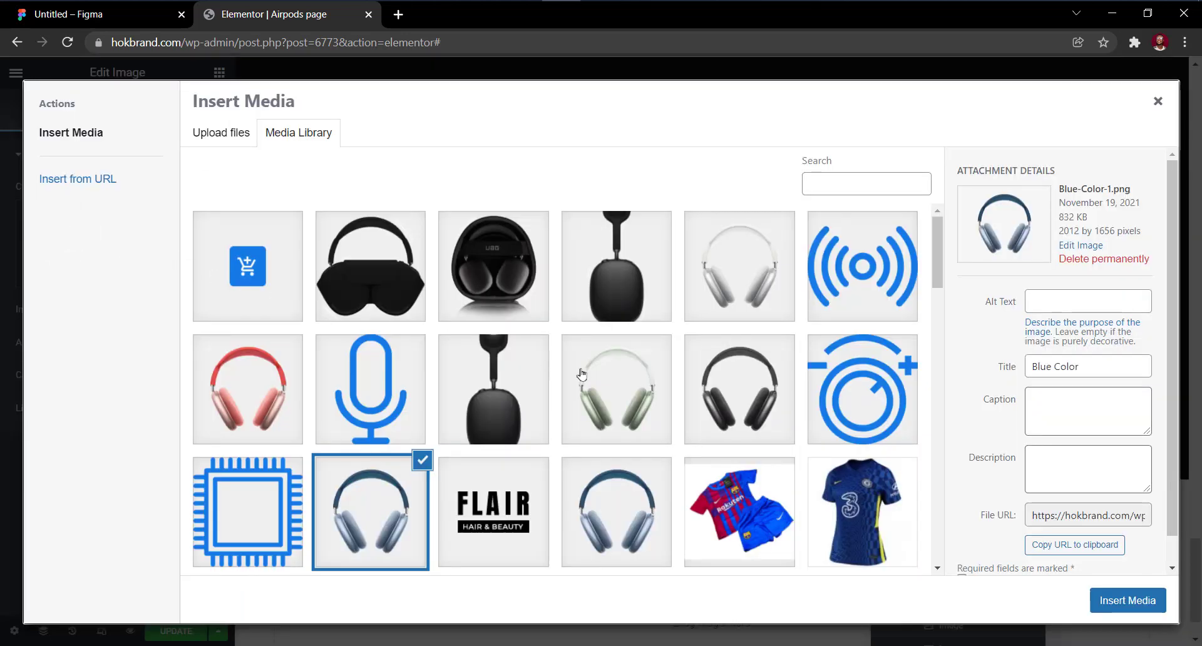
left_click(626, 389)
left_click(1125, 597)
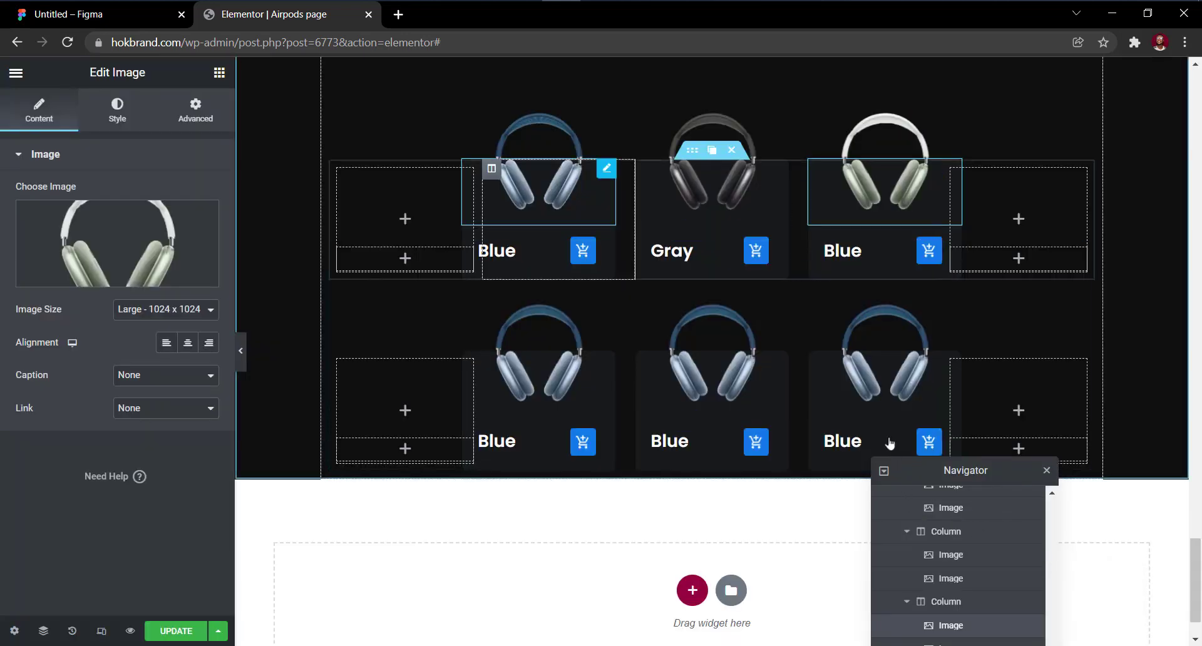
Change the third upper card's heading to "Green" and check the card colours in the Figma design.
left_click(842, 250)
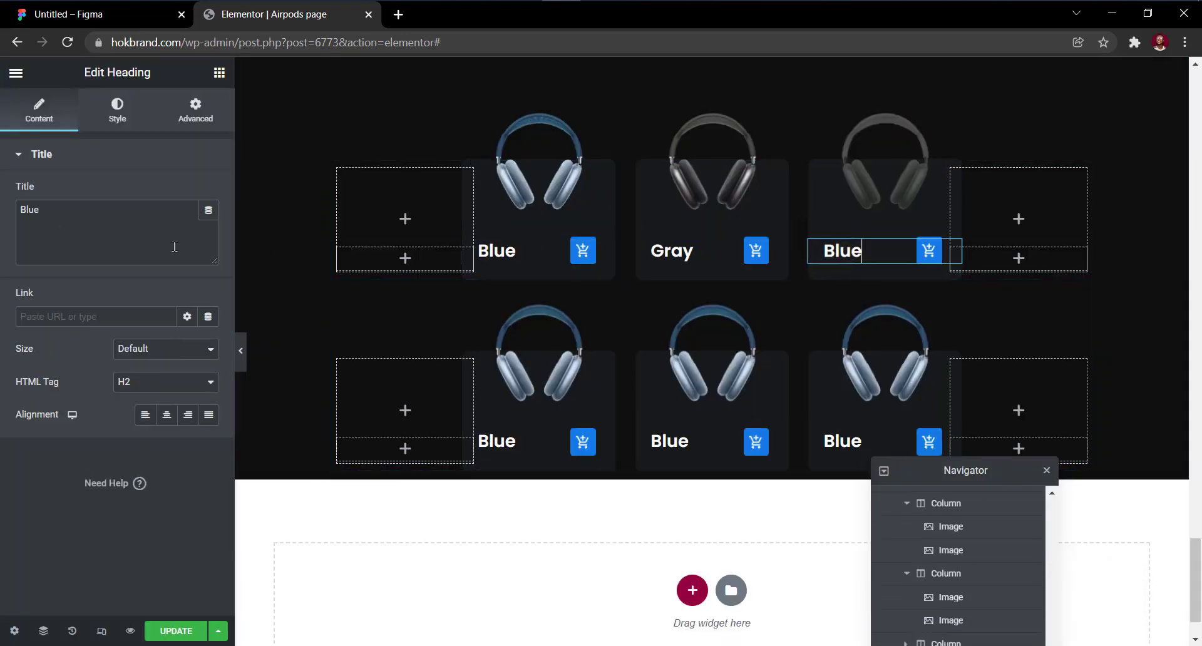
triple_click(174, 246)
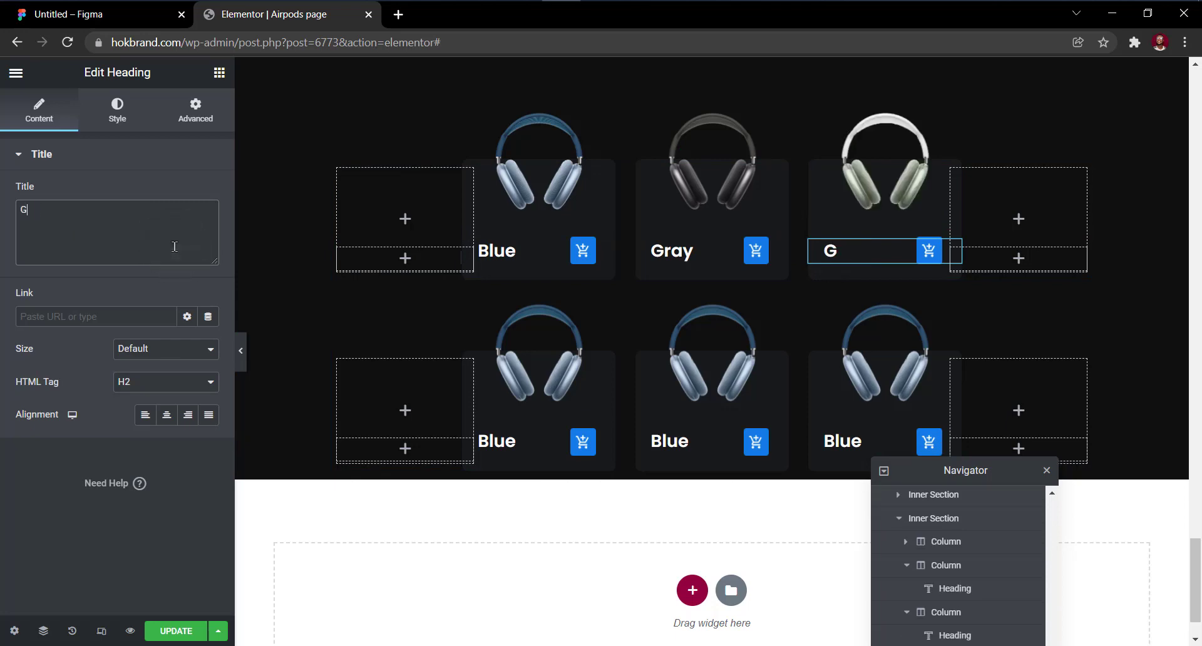
left_click(62, 14)
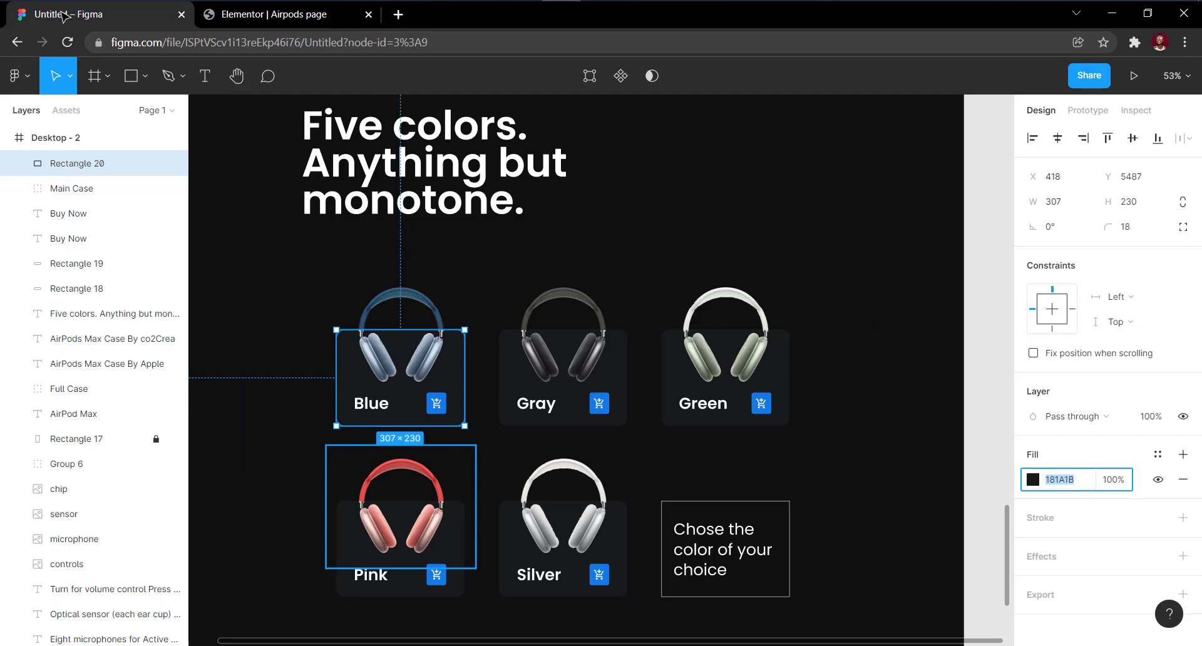
left_click(305, 22)
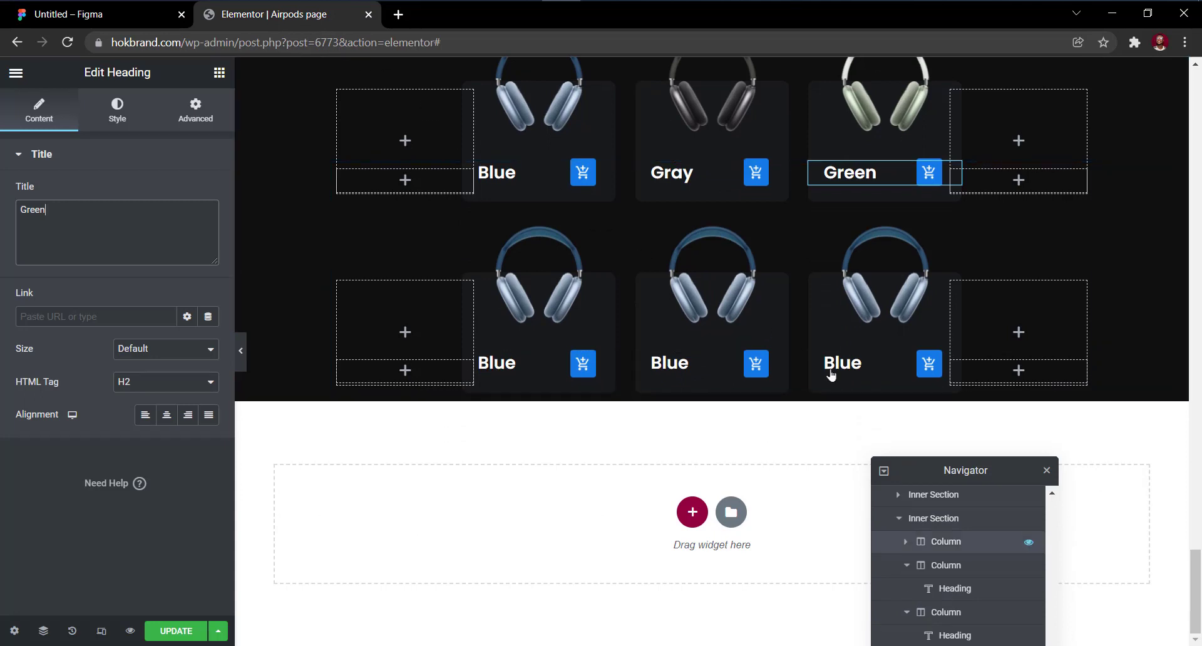
Replace the first lower card's headphones image with the pink headphones from the media library.
left_click_drag(982, 474, 966, 337)
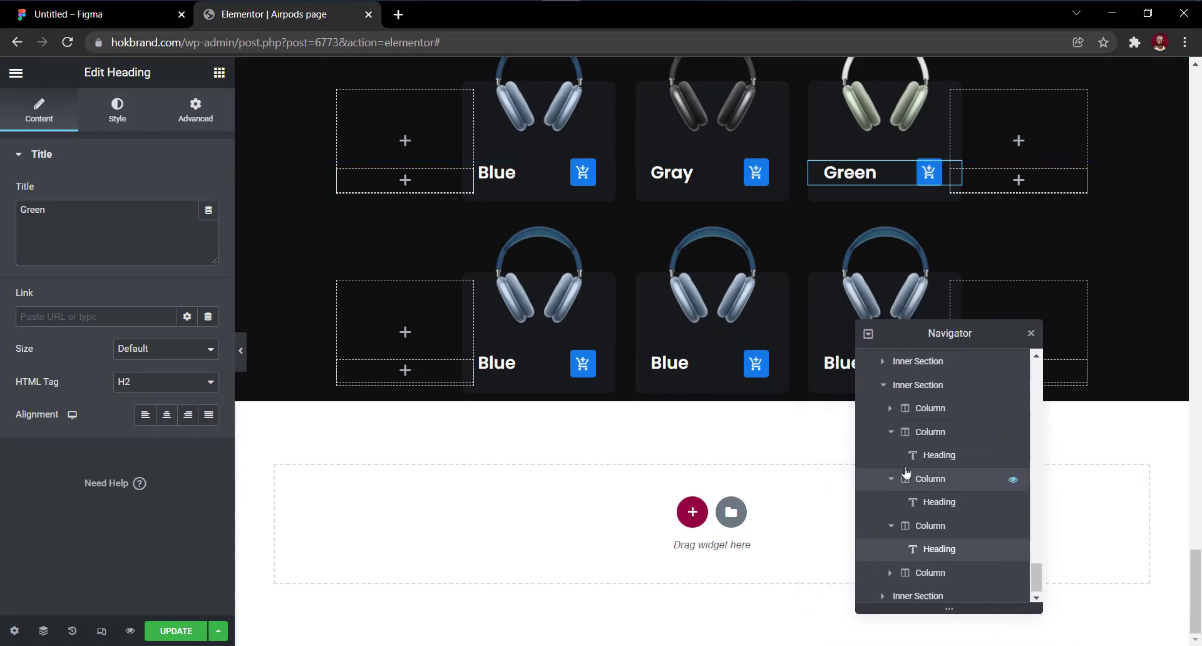
scroll(889, 501, "up", 3)
left_click(883, 514)
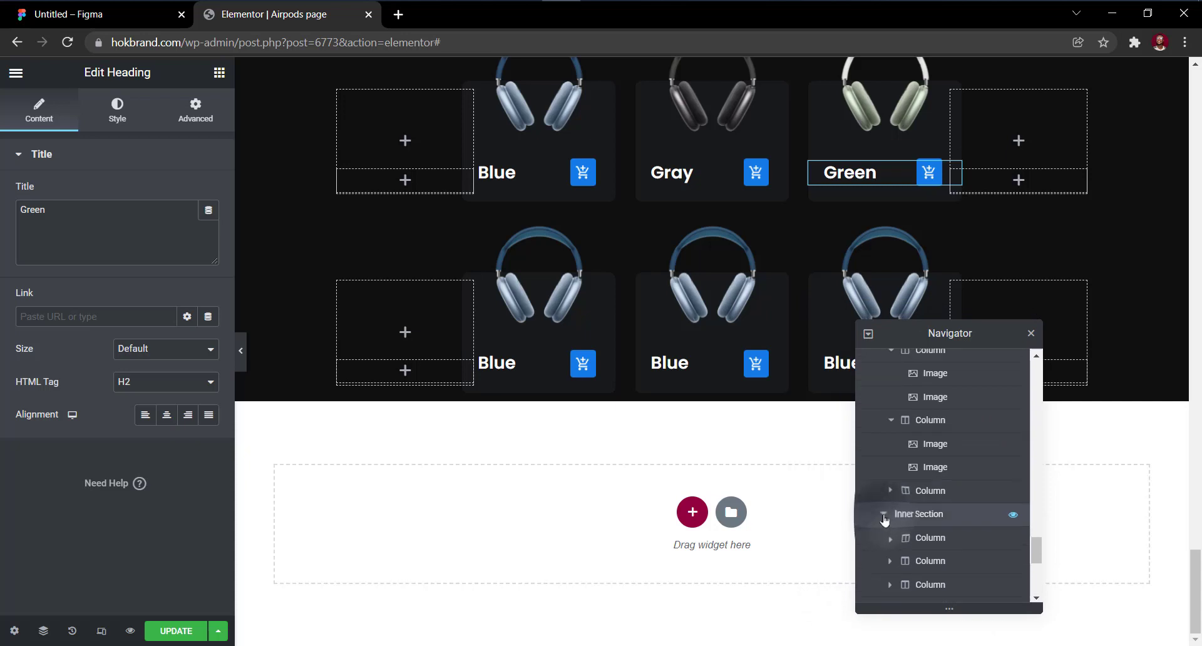
scroll(889, 501, "down", 2)
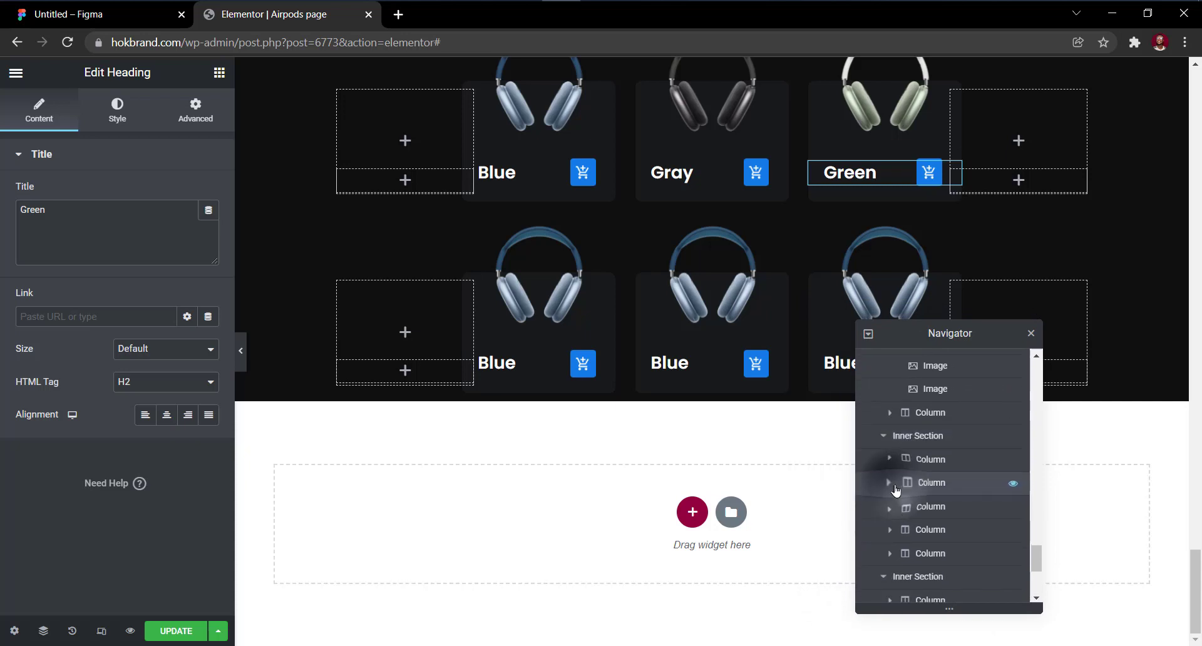
left_click(894, 486)
left_click(933, 507)
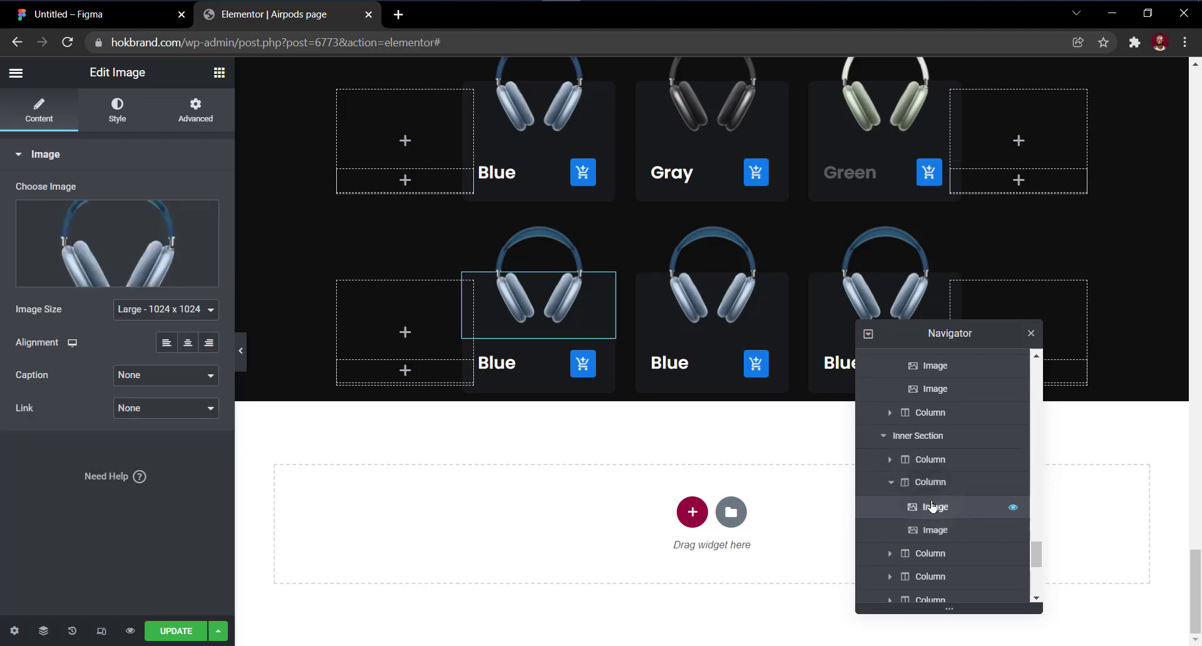
left_click(141, 237)
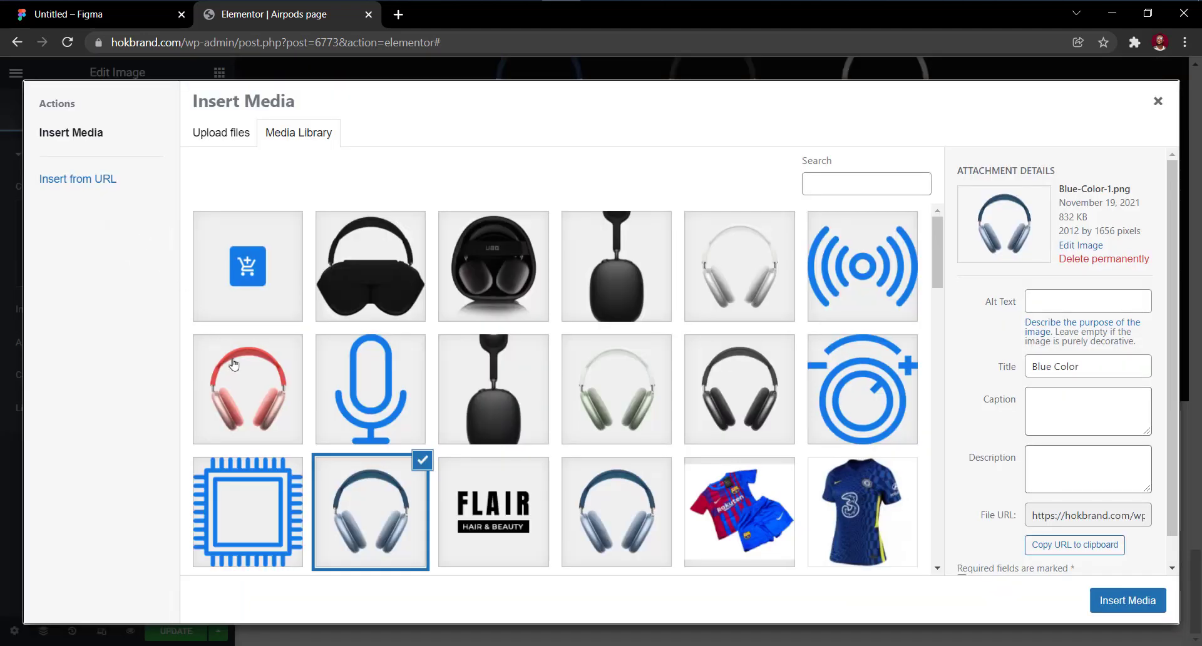
left_click(233, 365)
left_click(1138, 596)
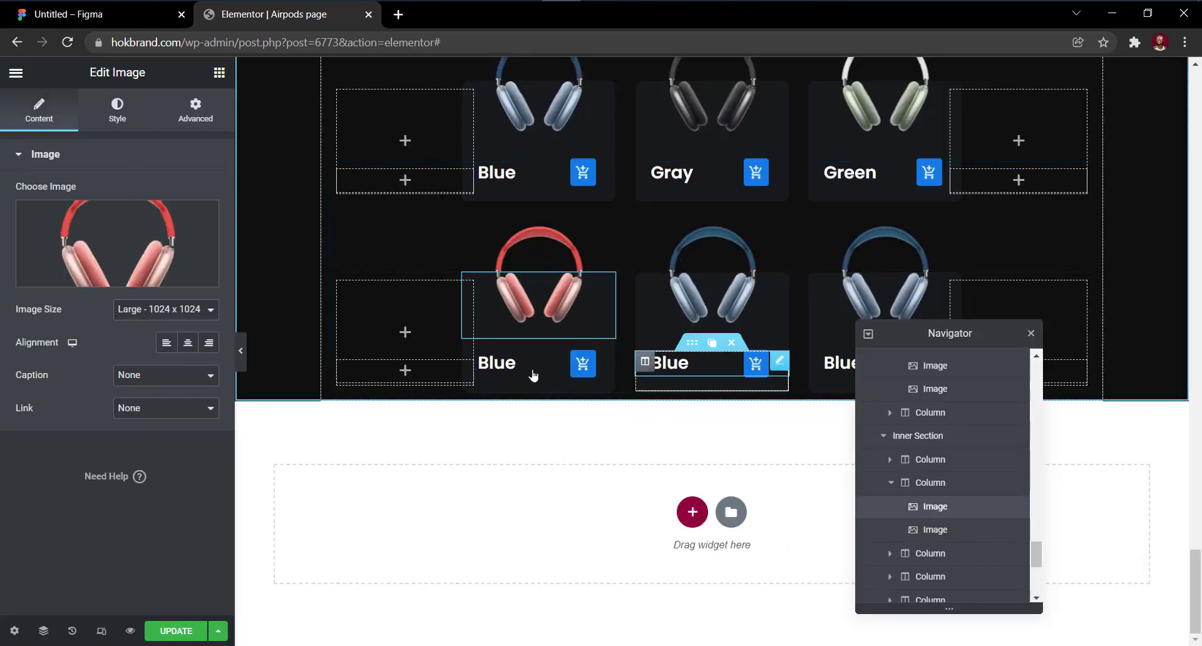
Change the first lower card's heading to "Pink".
left_click(534, 380)
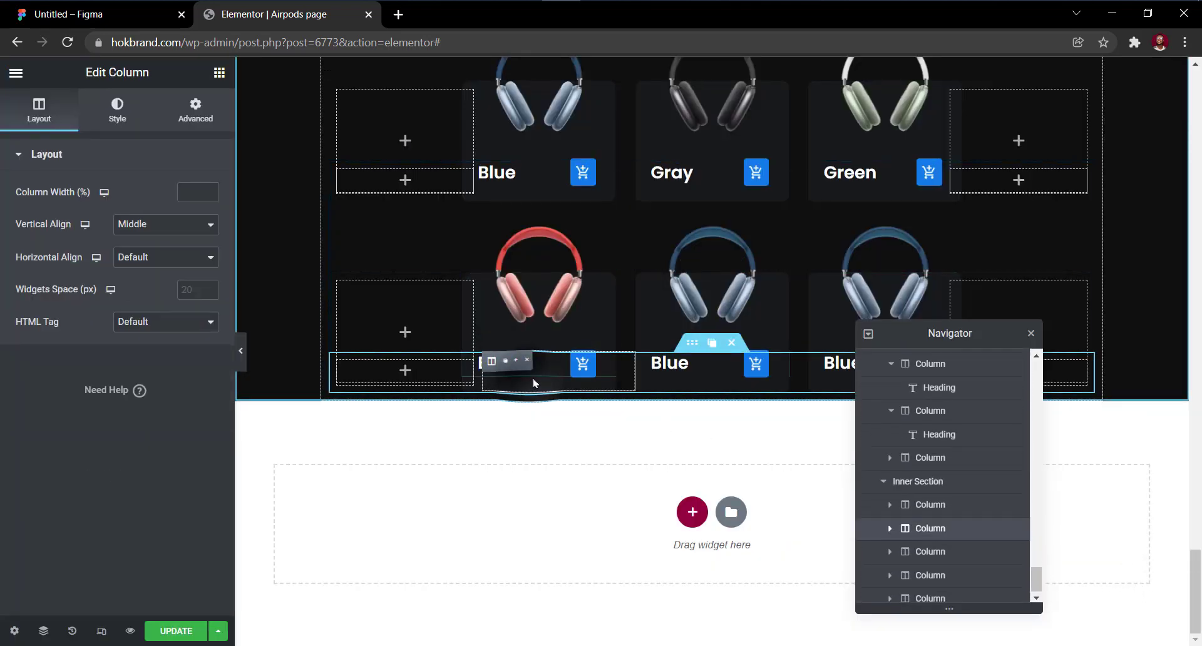
left_click(532, 373)
triple_click(138, 230)
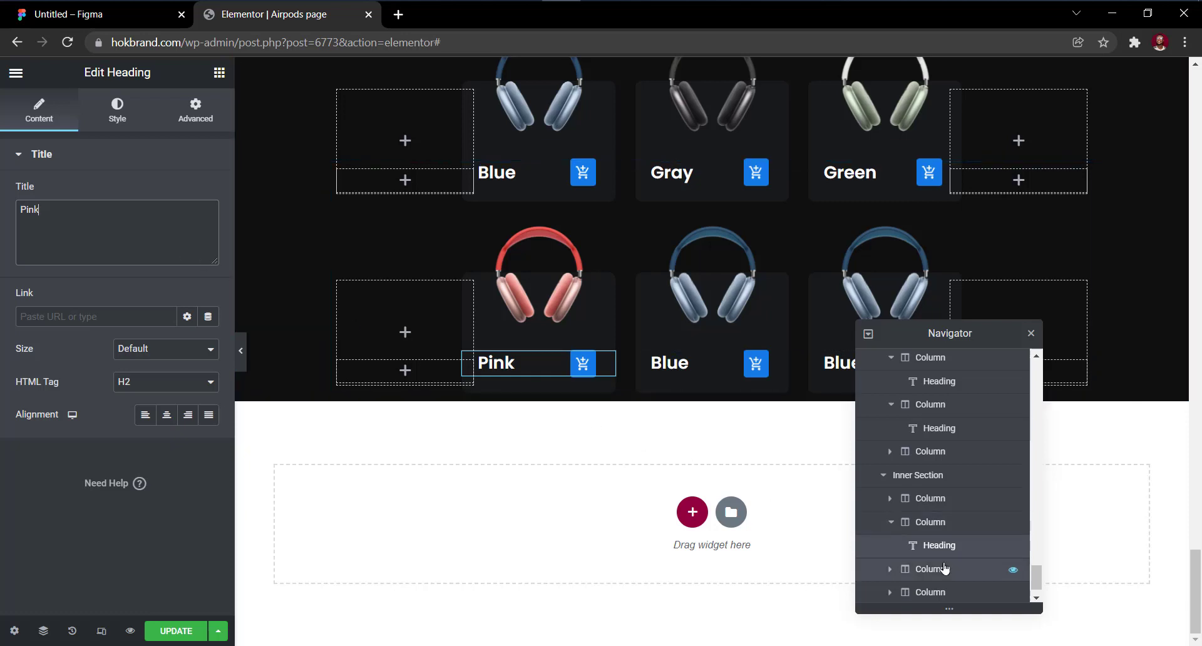
Replace the middle lower card's headphones image with the silver headphones from the media library.
scroll(920, 564, "down", 1)
left_click(906, 552)
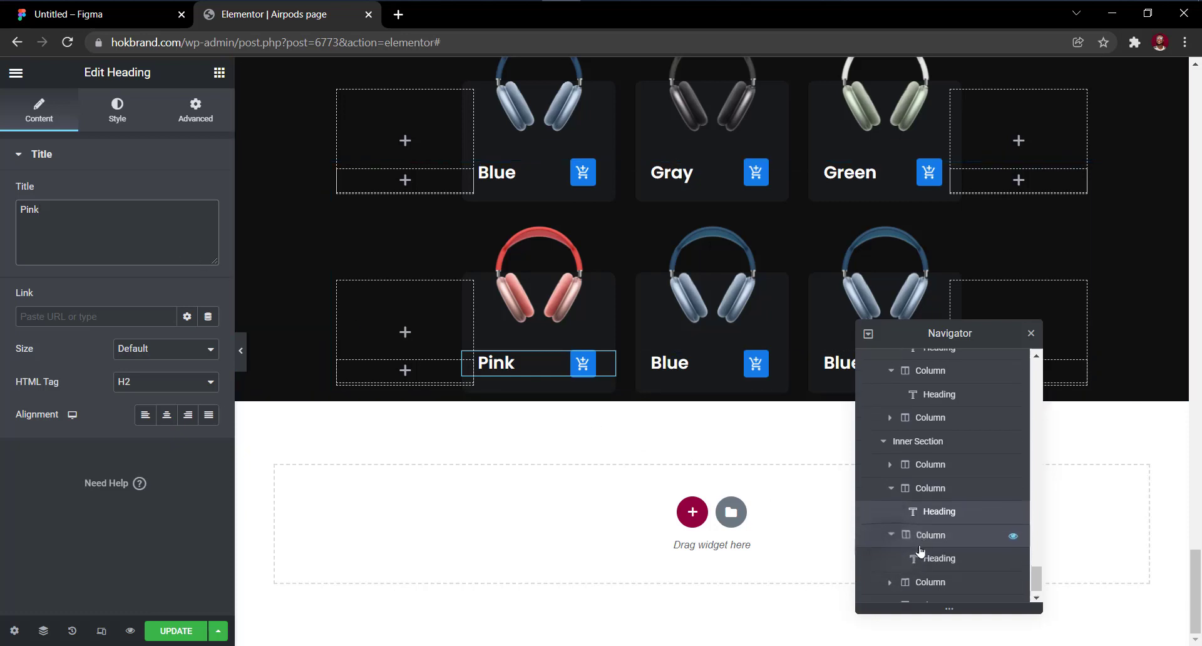
scroll(899, 539, "down", 1)
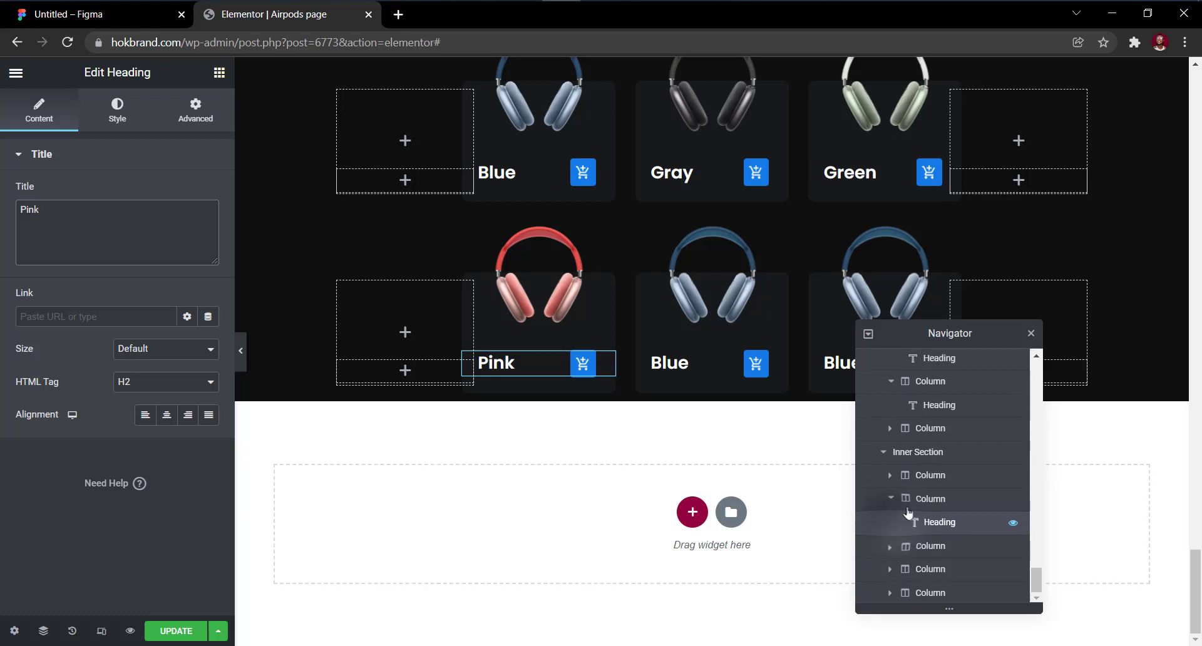
left_click(890, 569)
scroll(922, 495, "down", 1)
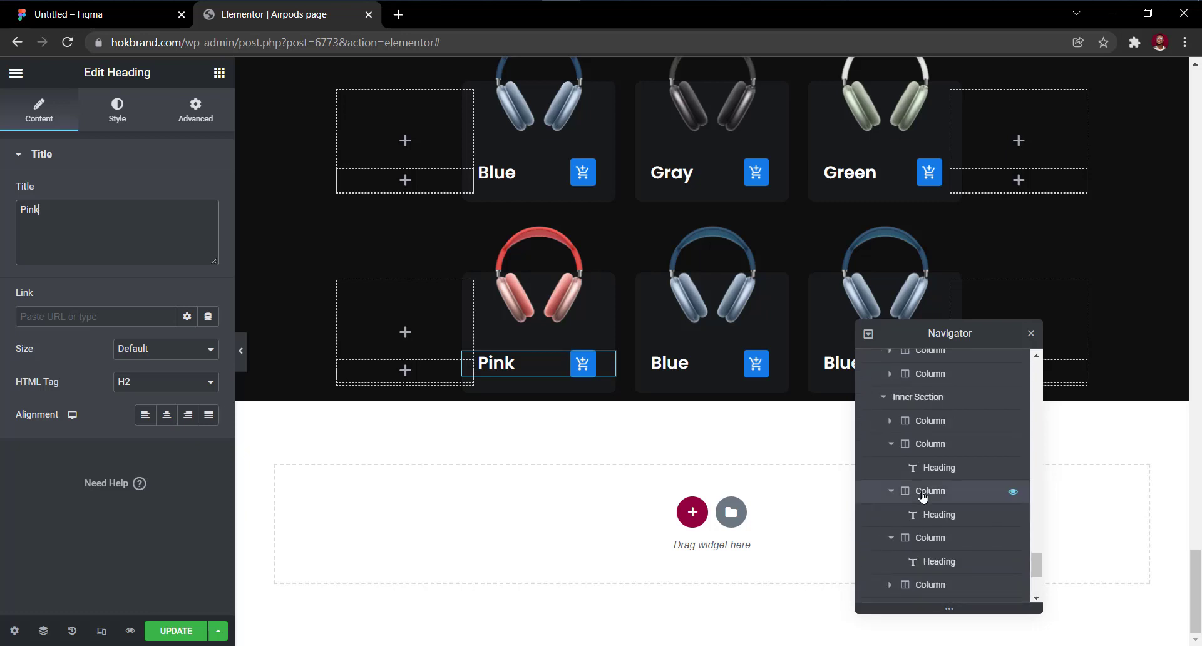
scroll(922, 496, "up", 4)
scroll(922, 496, "down", 3)
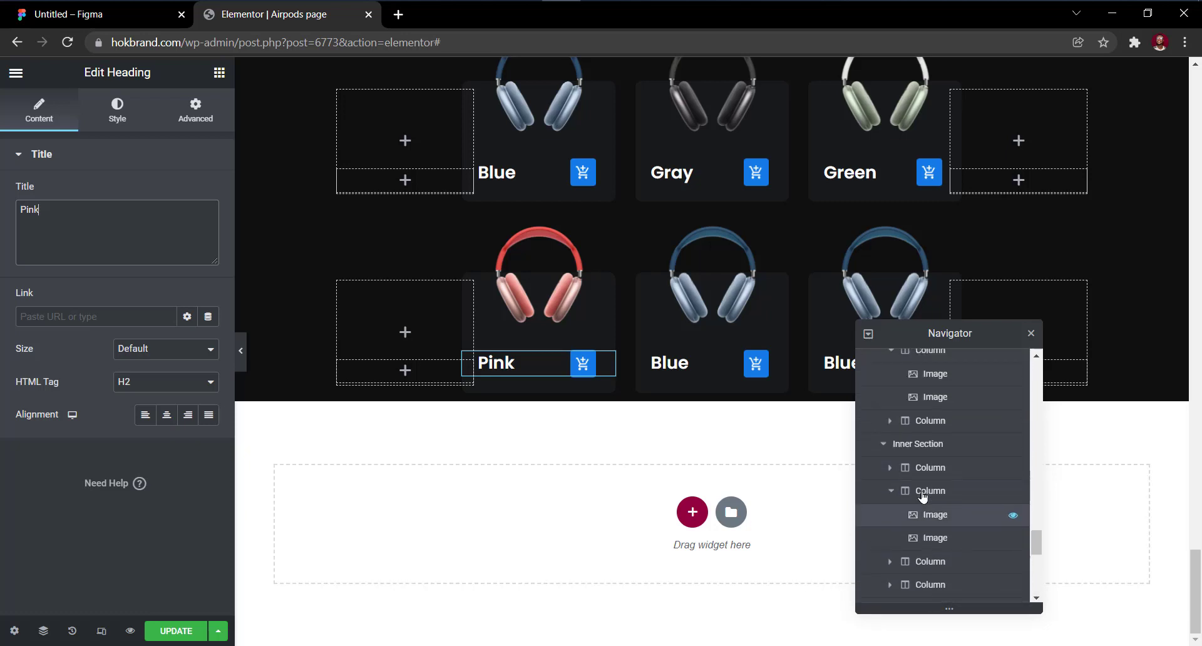
left_click(891, 565)
left_click(891, 562)
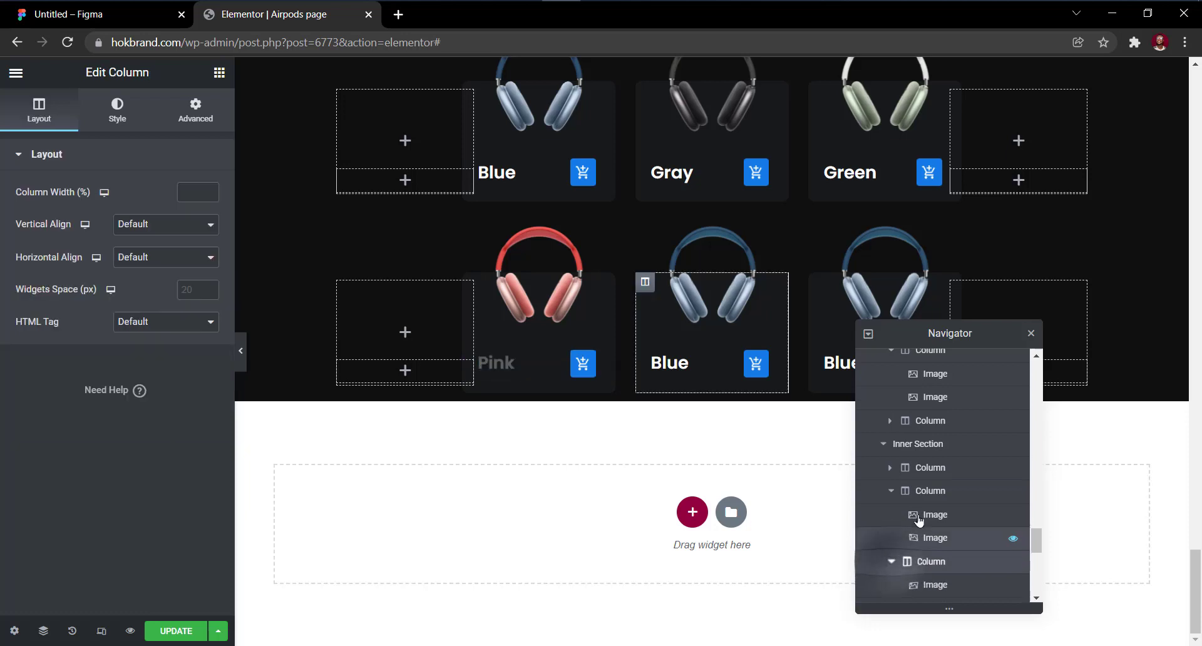
scroll(908, 539, "down", 5)
left_click(944, 458)
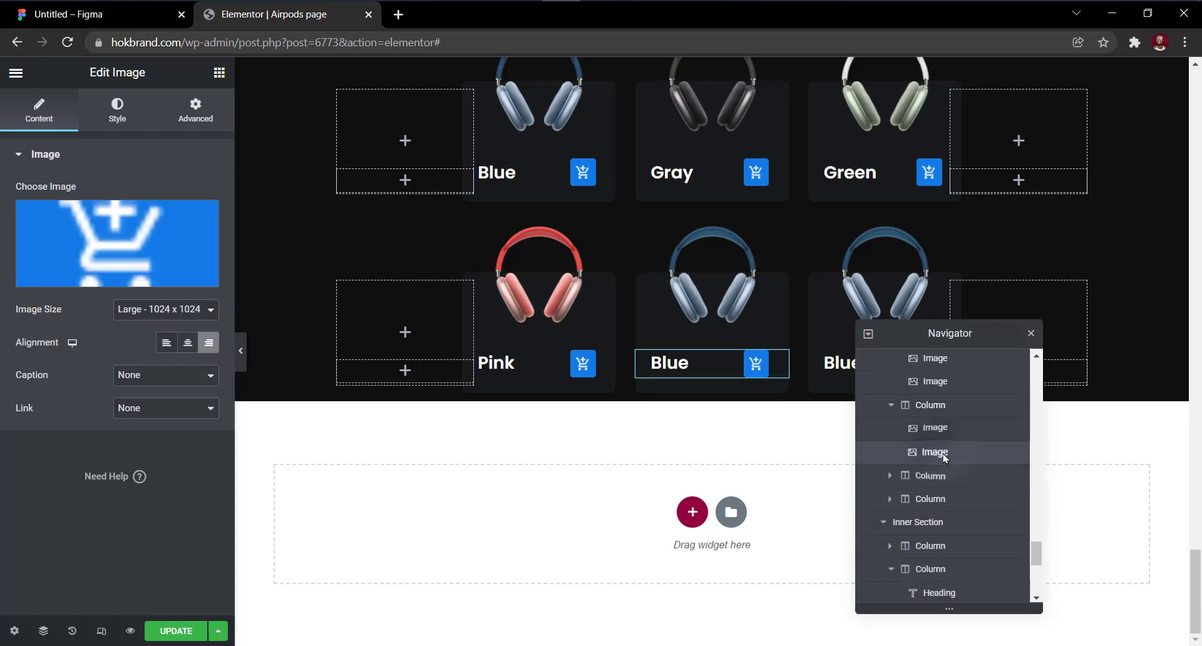
left_click(922, 433)
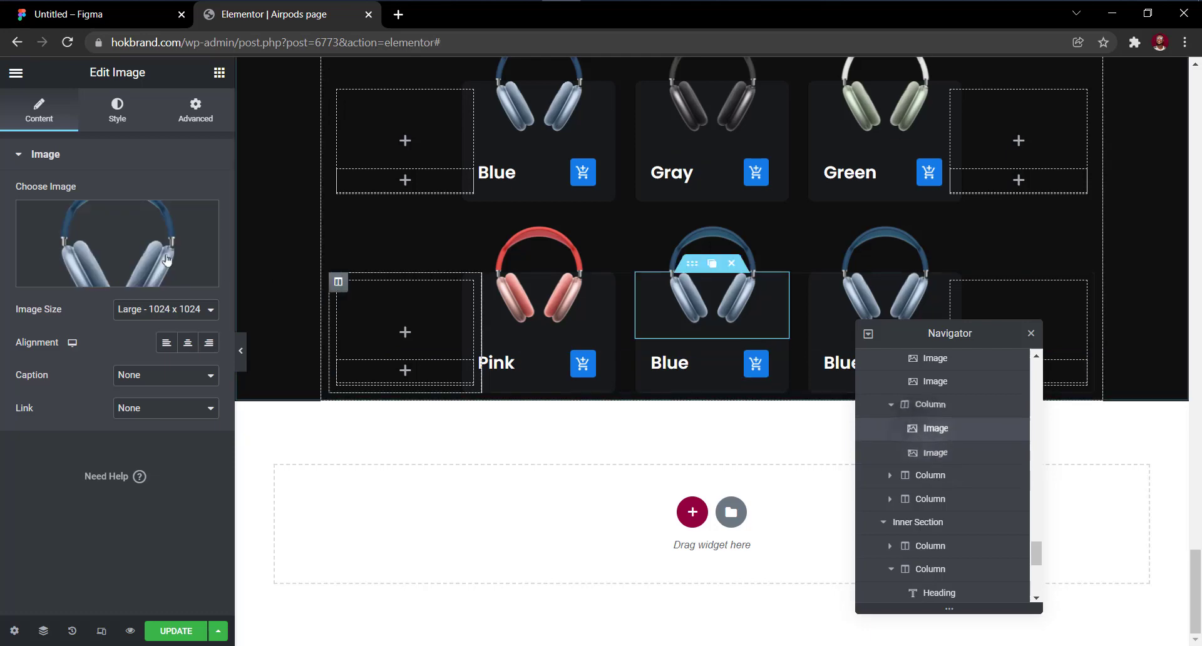
left_click(160, 258)
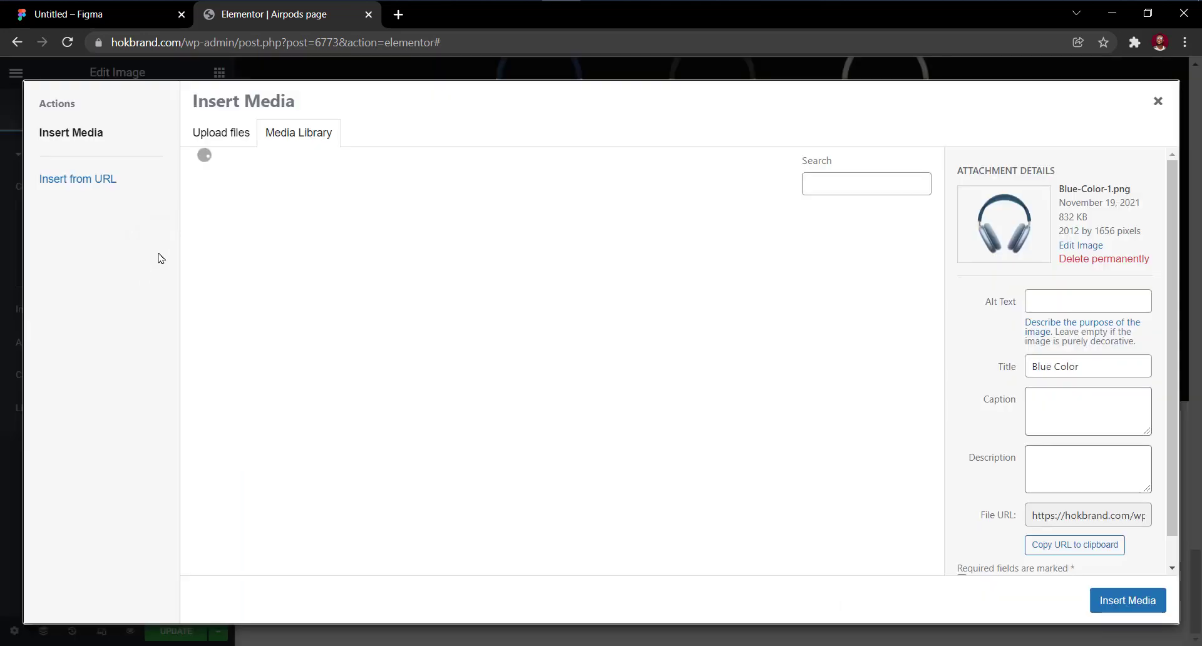
left_click(744, 281)
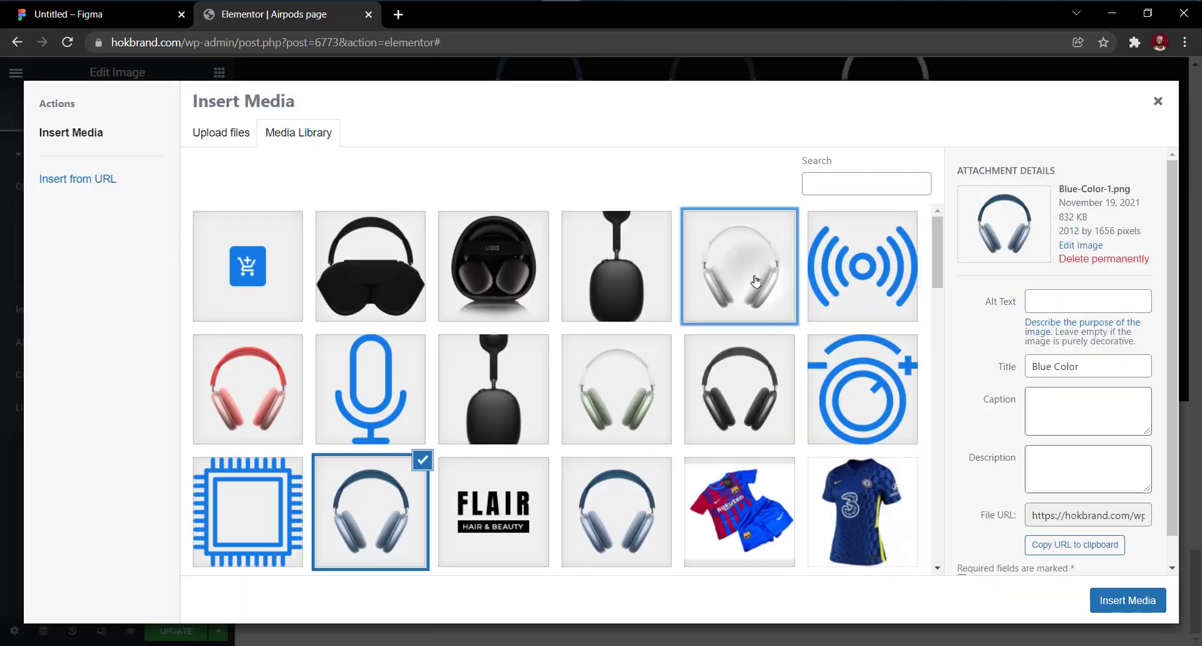
left_click(1119, 590)
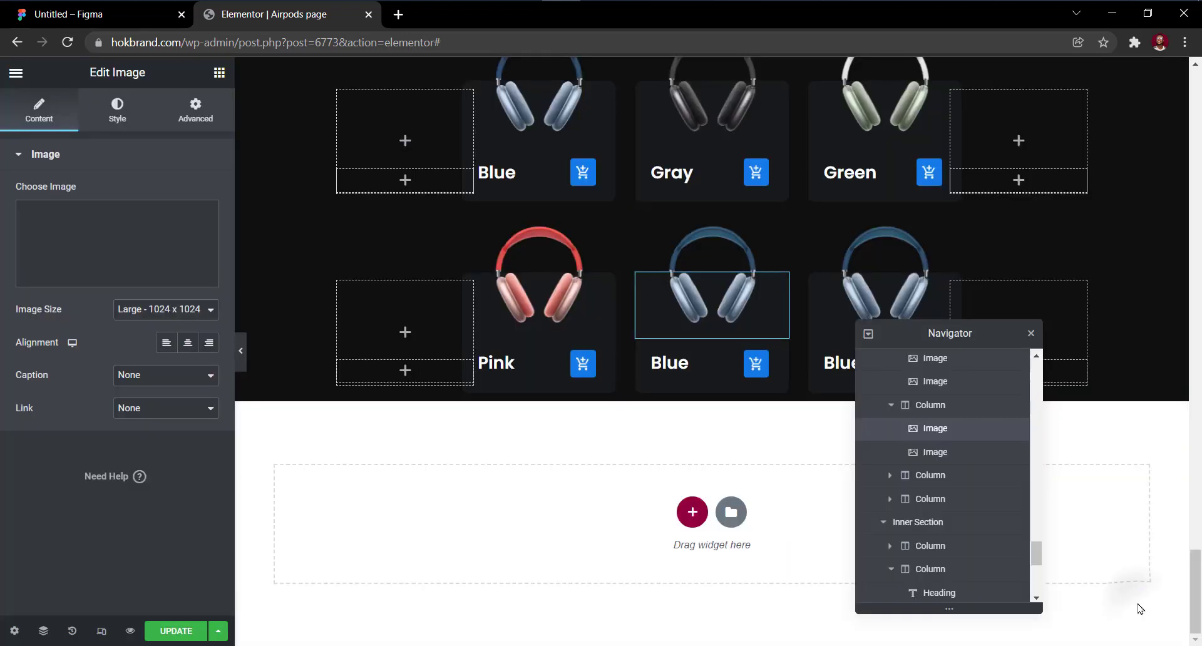
Change the middle lower card's heading to "Silver".
left_click(674, 368)
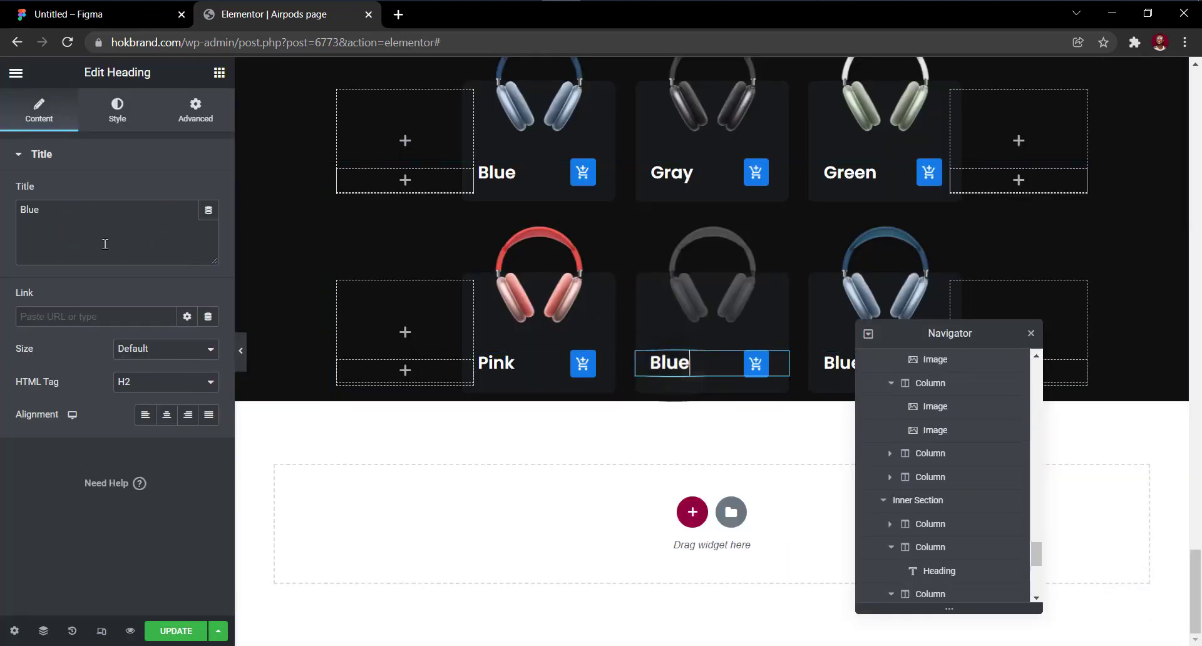
double_click(105, 244)
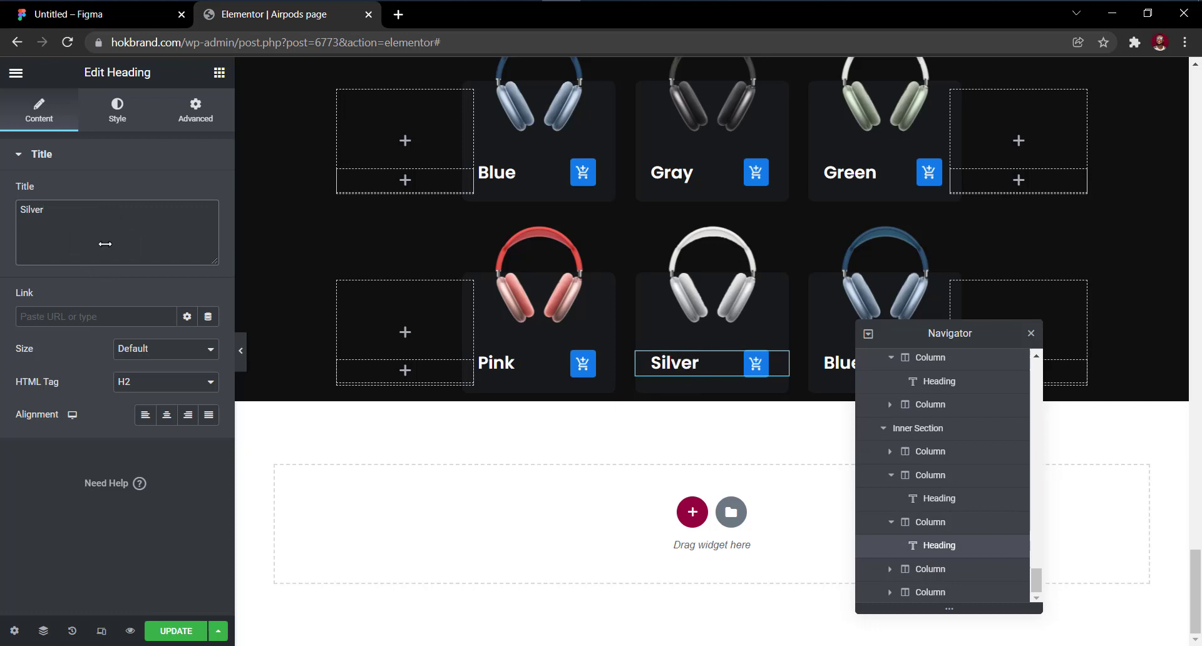
type("Silver")
scroll(797, 326, "up", 1)
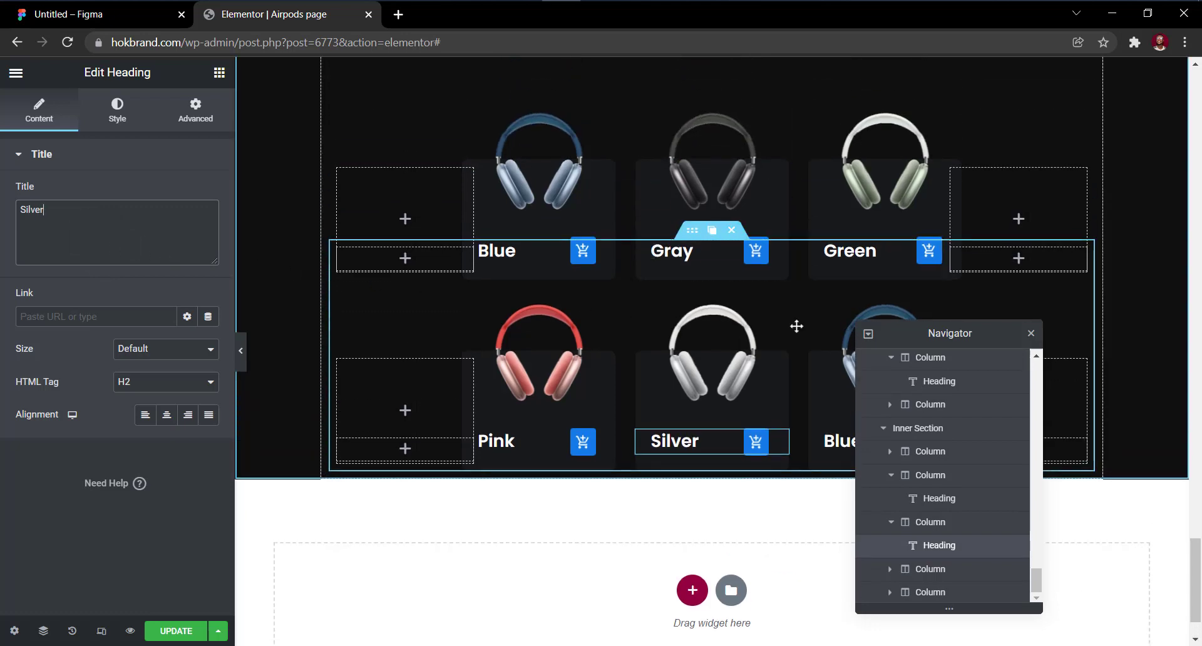
Move the Navigator off the third lower card and delete that card's headphones and cart icon images.
left_click_drag(949, 345, 588, 326)
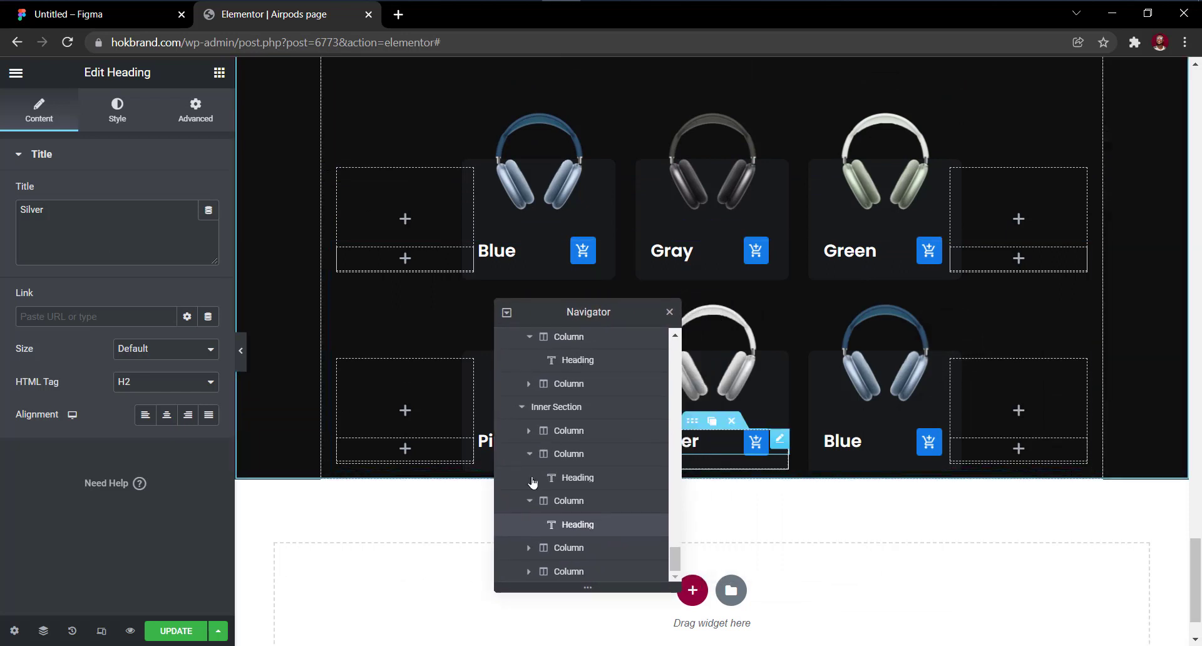
scroll(550, 470, "up", 2)
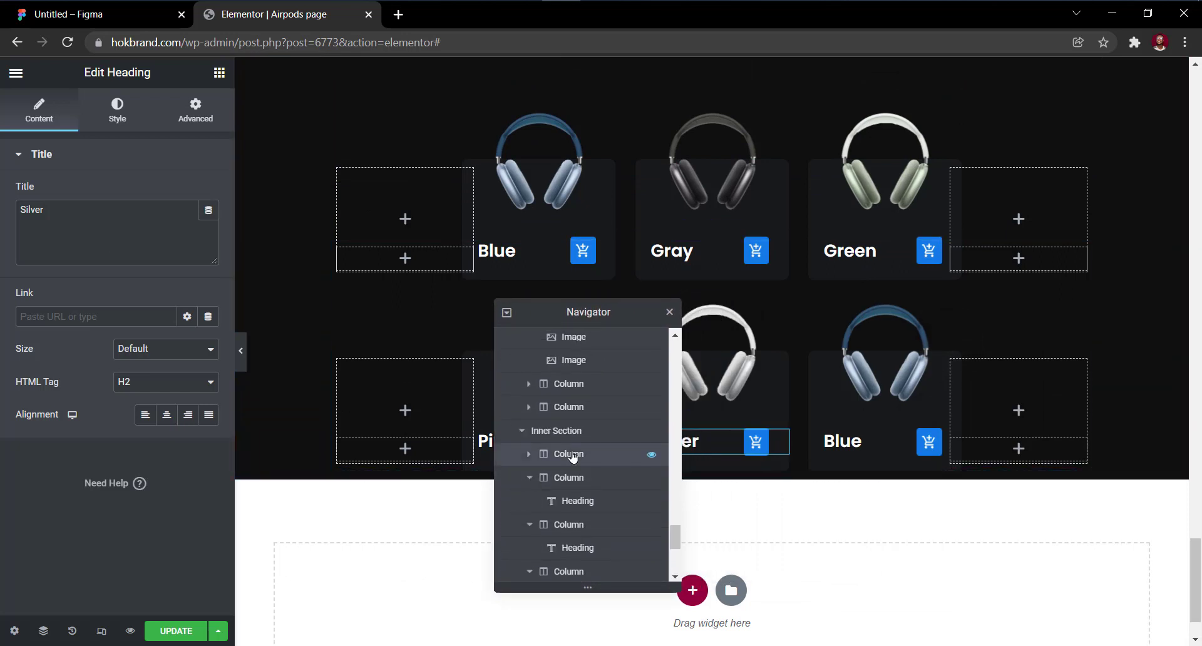
left_click(529, 386)
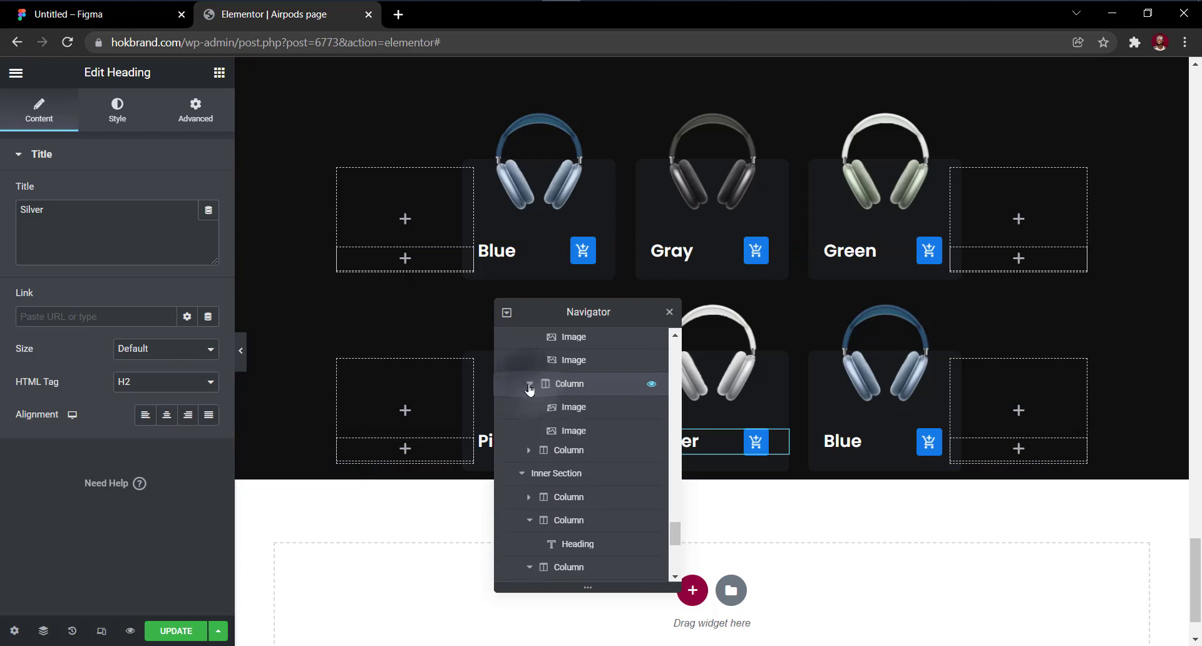
right_click(589, 414)
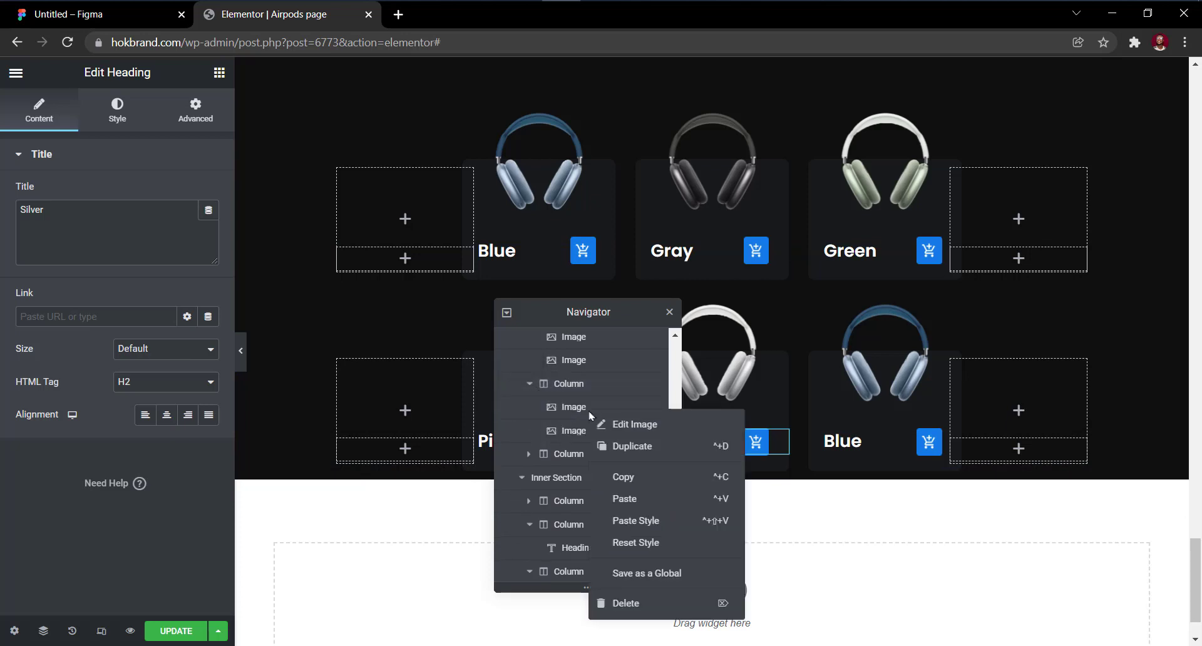
left_click(626, 603)
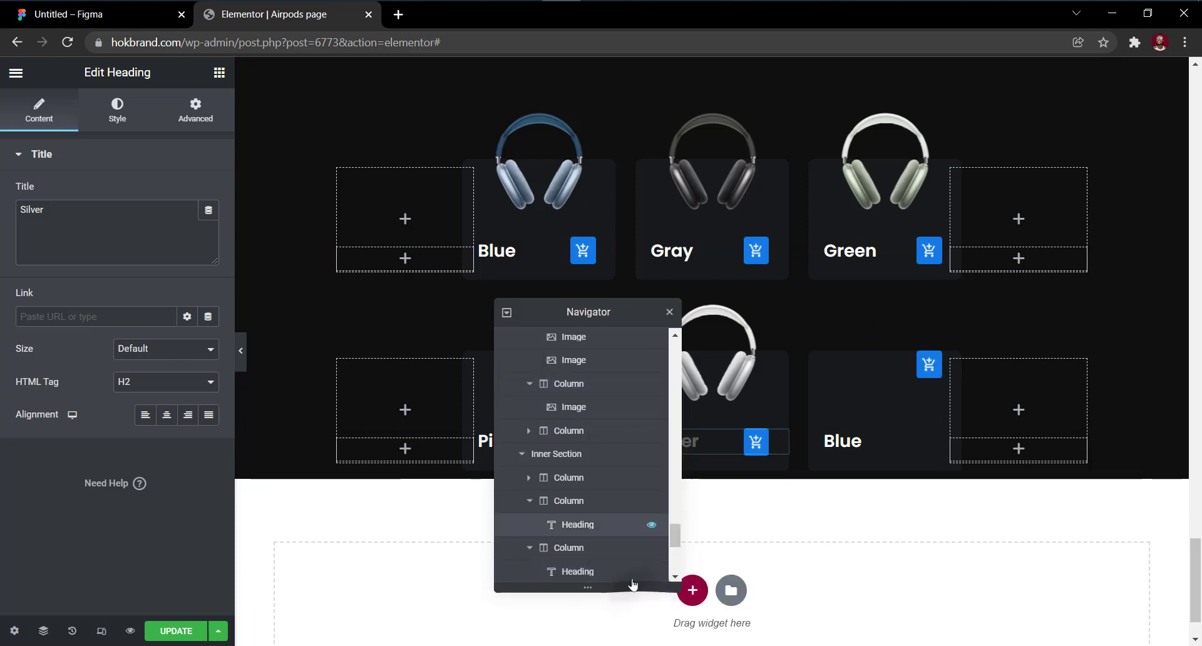
right_click(568, 407)
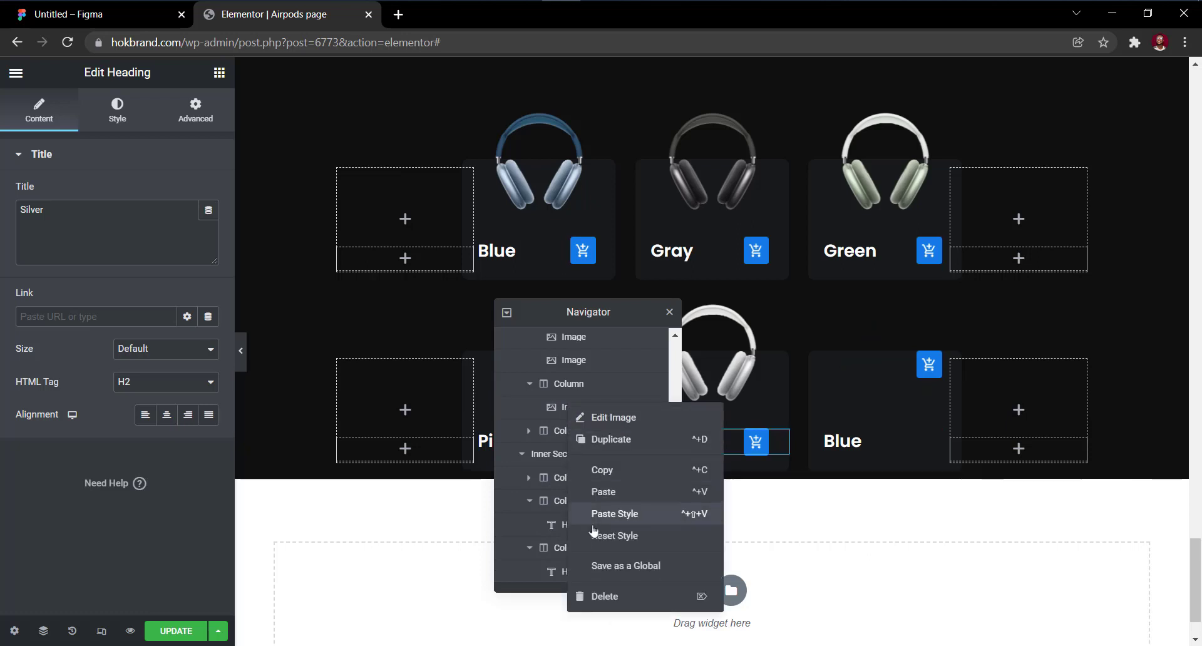
left_click(606, 598)
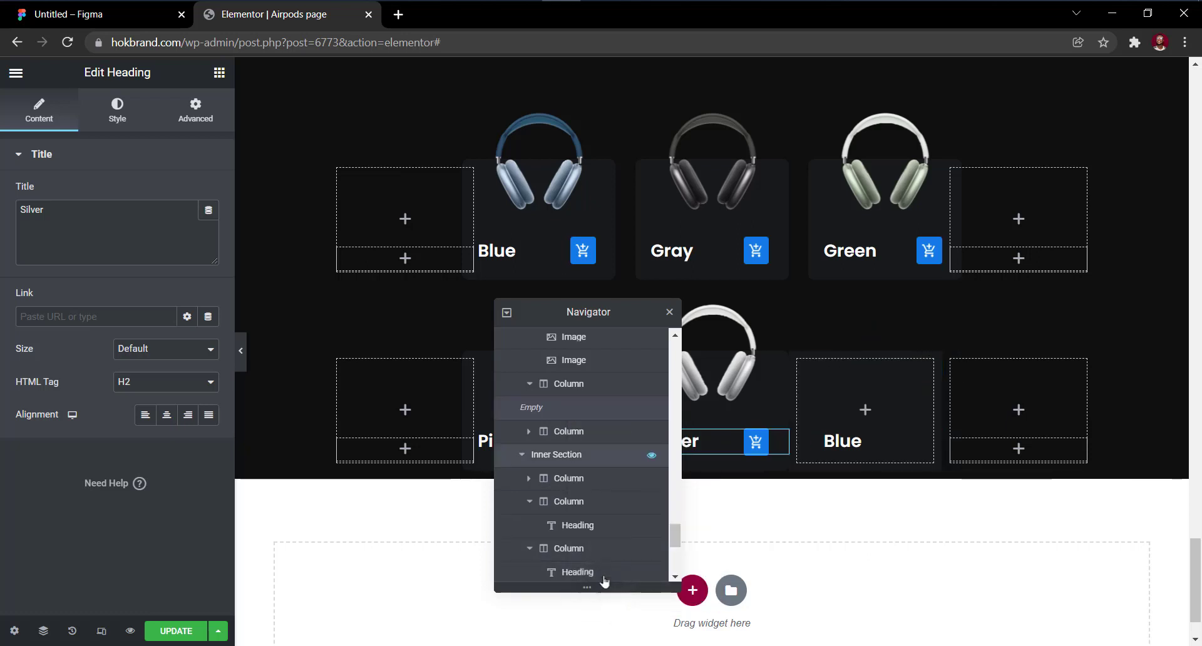
Select the third lower card's column, then switch to Figma and copy the text "Chose the color of your choice".
left_click(579, 385)
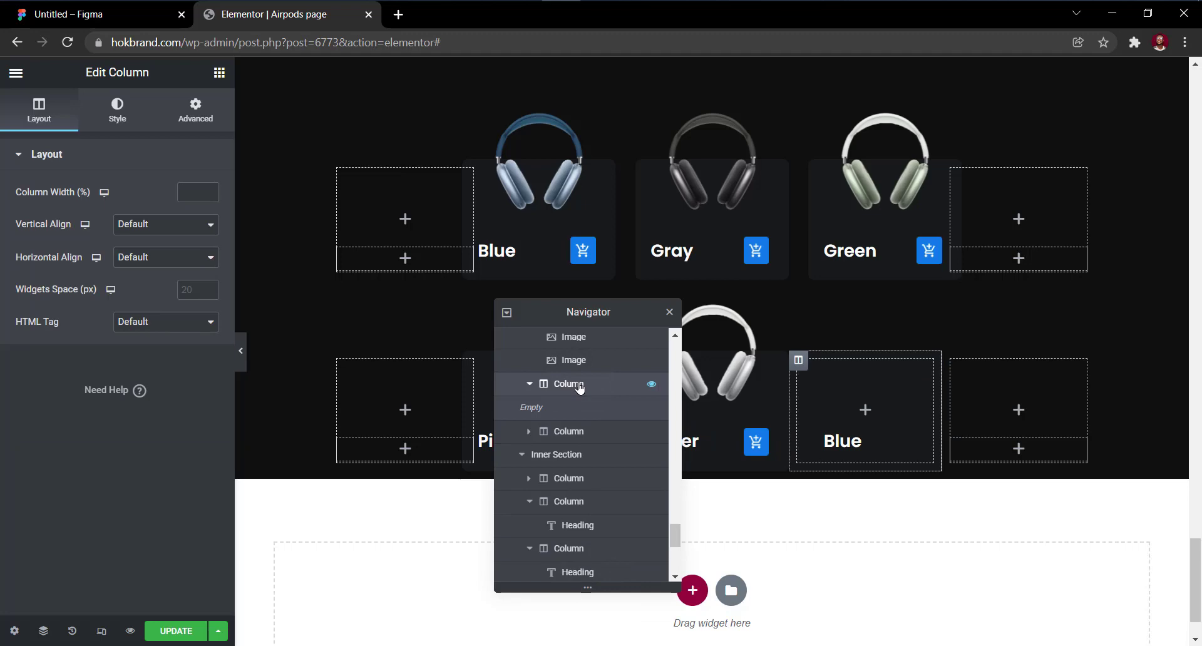
left_click(116, 122)
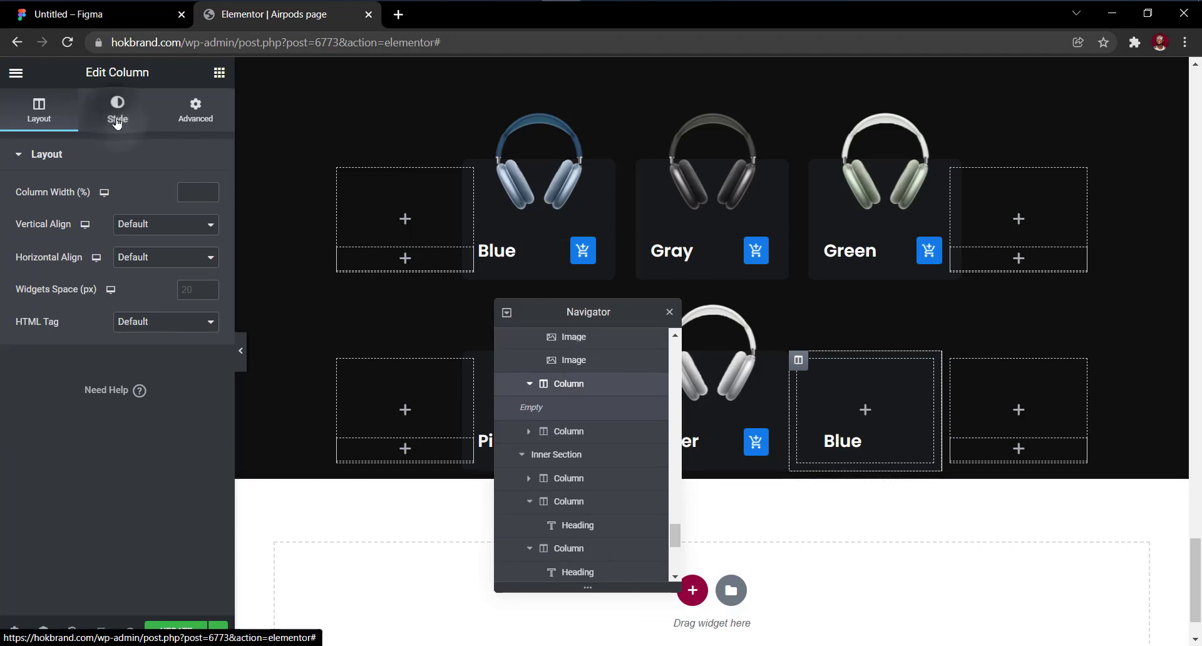
left_click(122, 18)
scroll(693, 474, "down", 2)
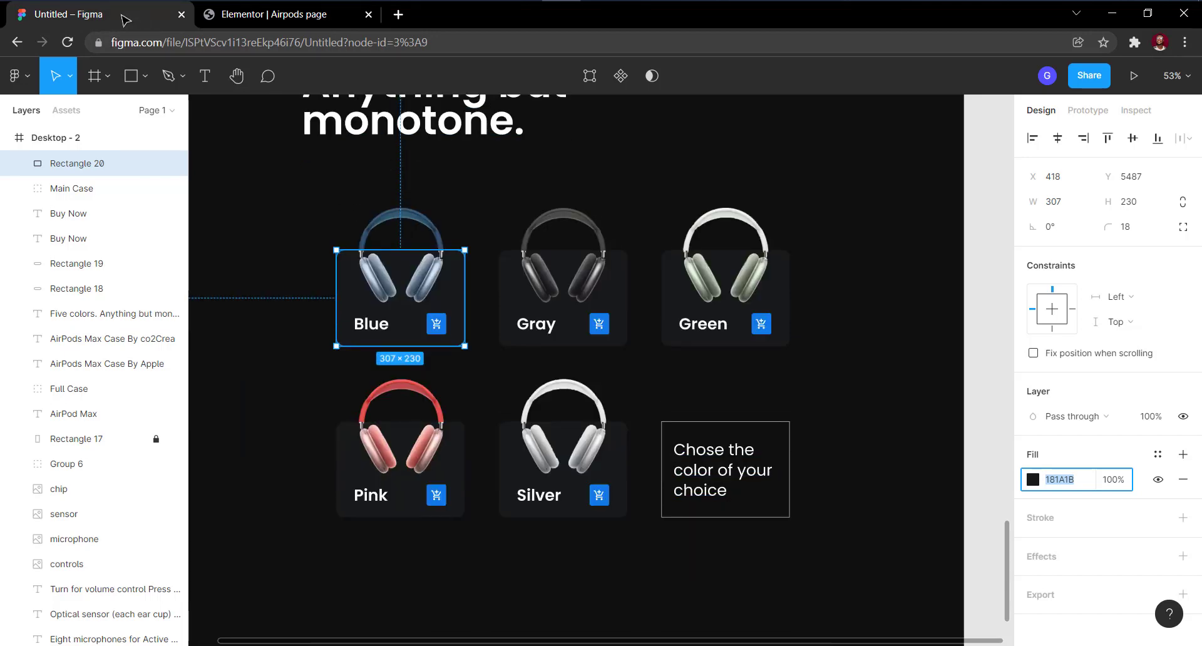
left_click(693, 473)
double_click(691, 470)
key("ctrl+c")
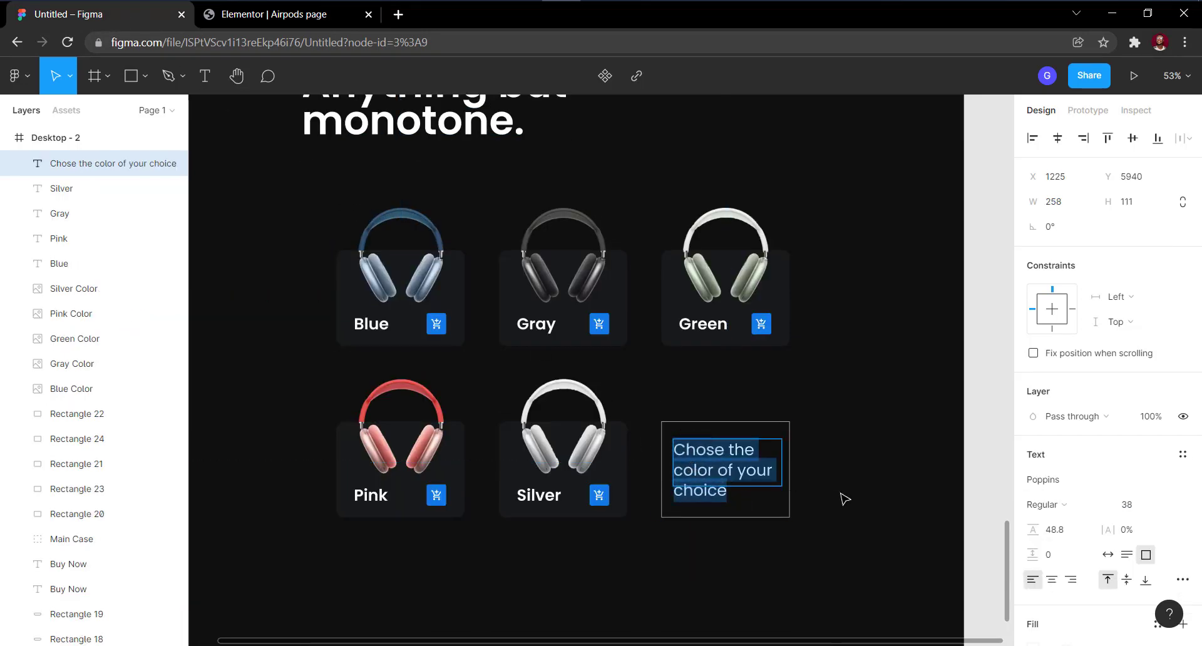
key("Escape")
left_click(826, 544)
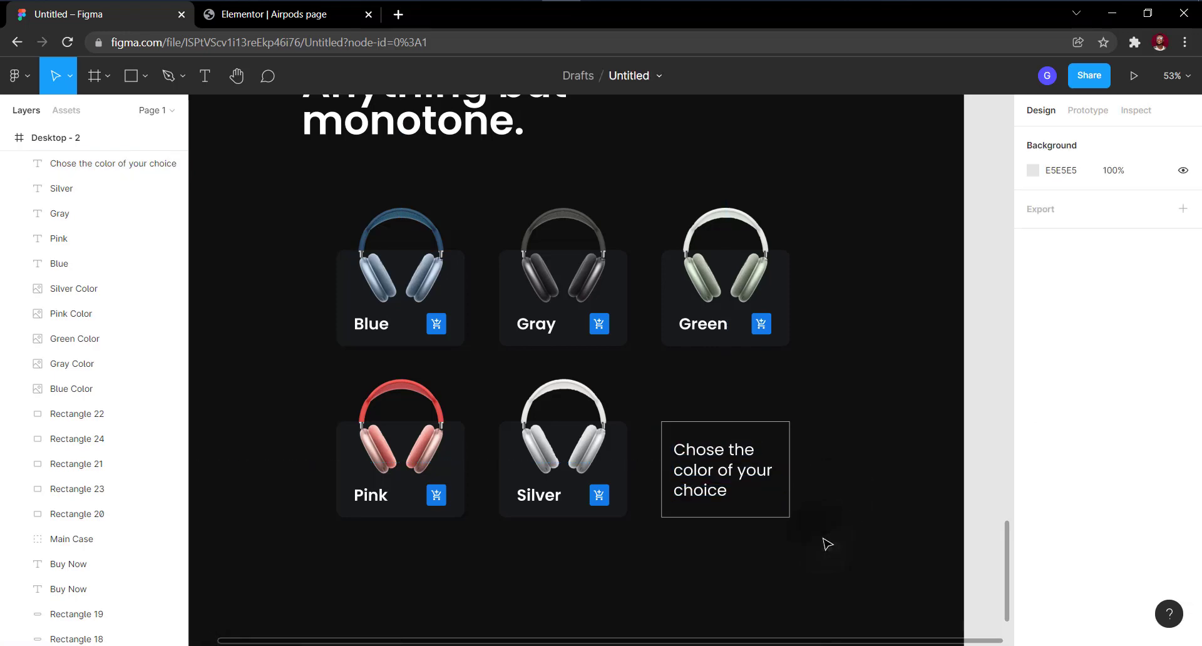
Back in Elementor, remove the third lower card's background fill and set its border type to Solid.
left_click(285, 16)
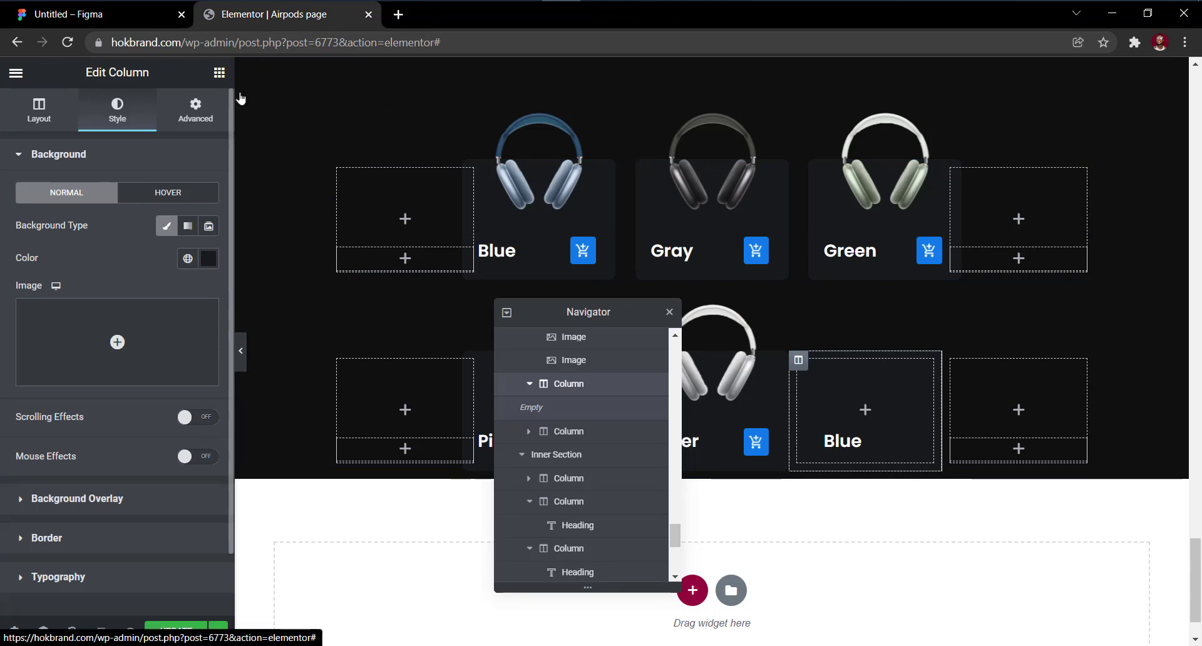
left_click(168, 228)
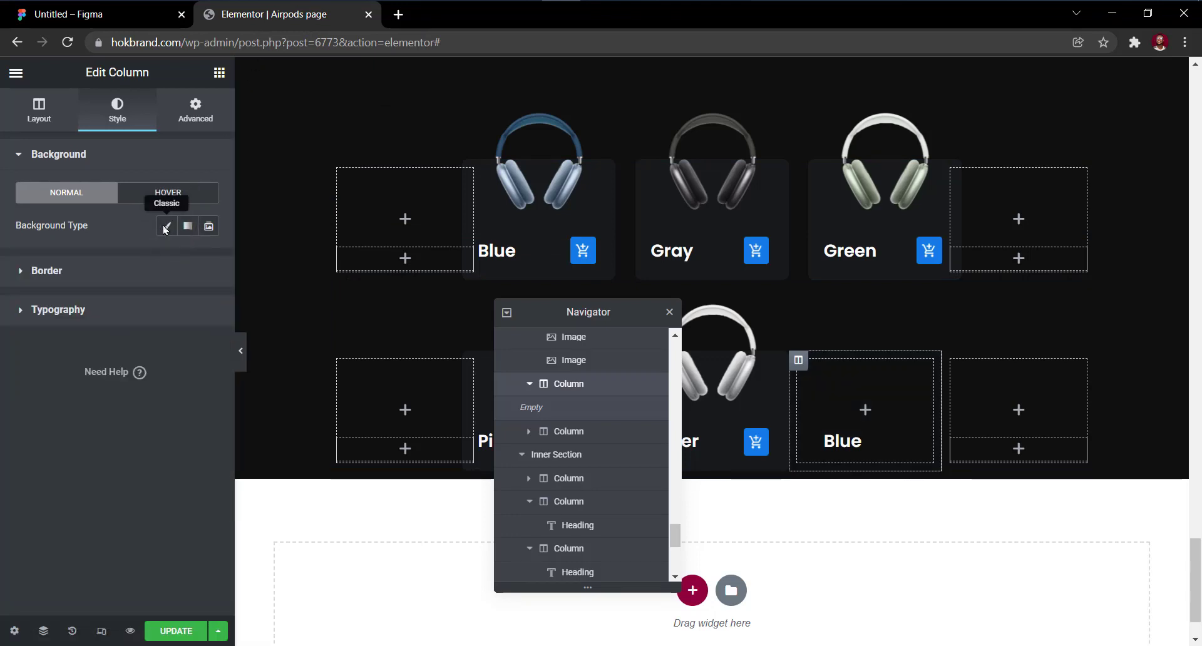
left_click(133, 268)
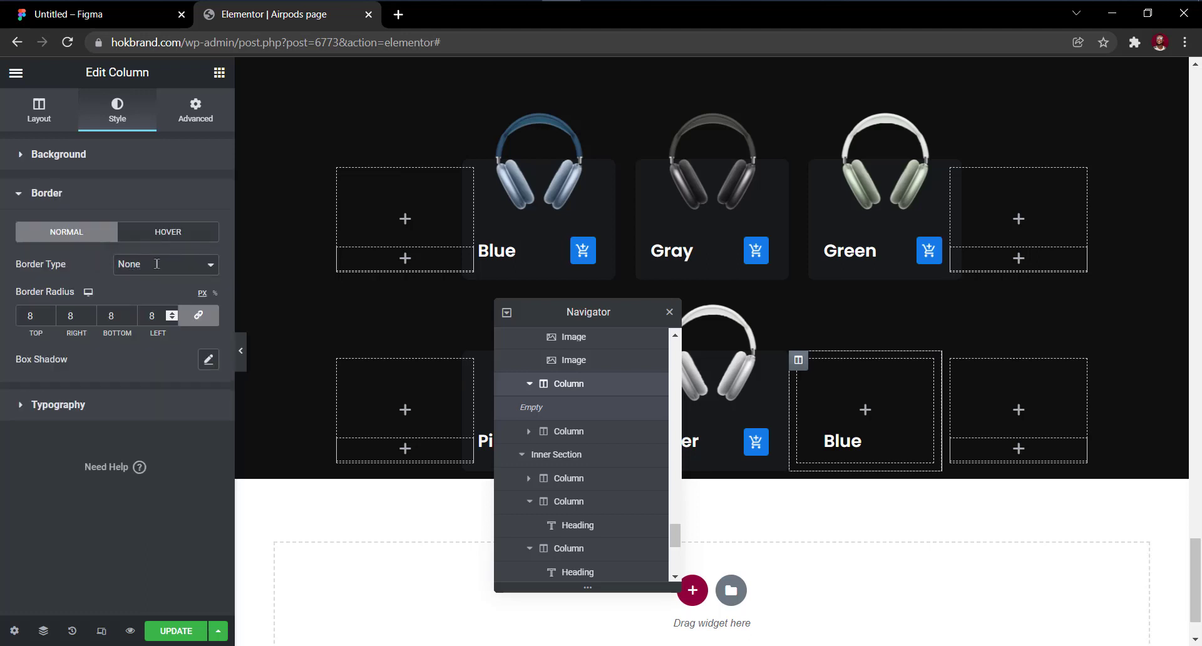
left_click(163, 268)
left_click(158, 293)
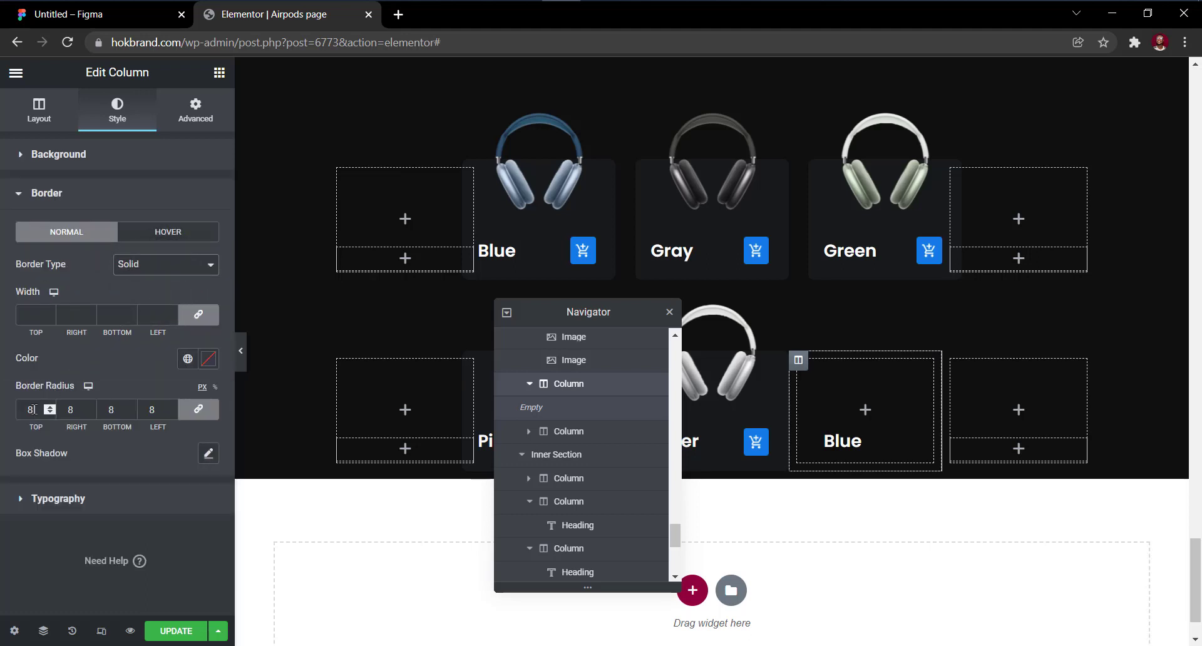
Give the third lower card's border a radius of 0, a width of 1 on all sides and the colour #FFFFFF.
left_click_drag(34, 409, 1, 413)
left_click(35, 312)
type("1")
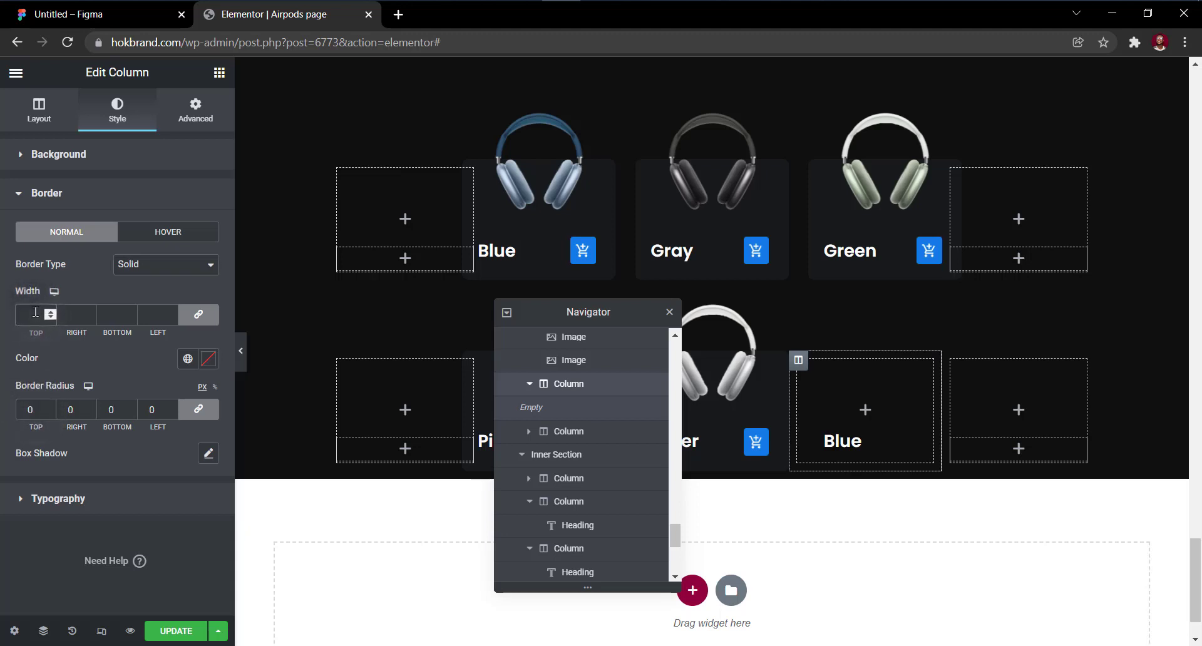
left_click(208, 357)
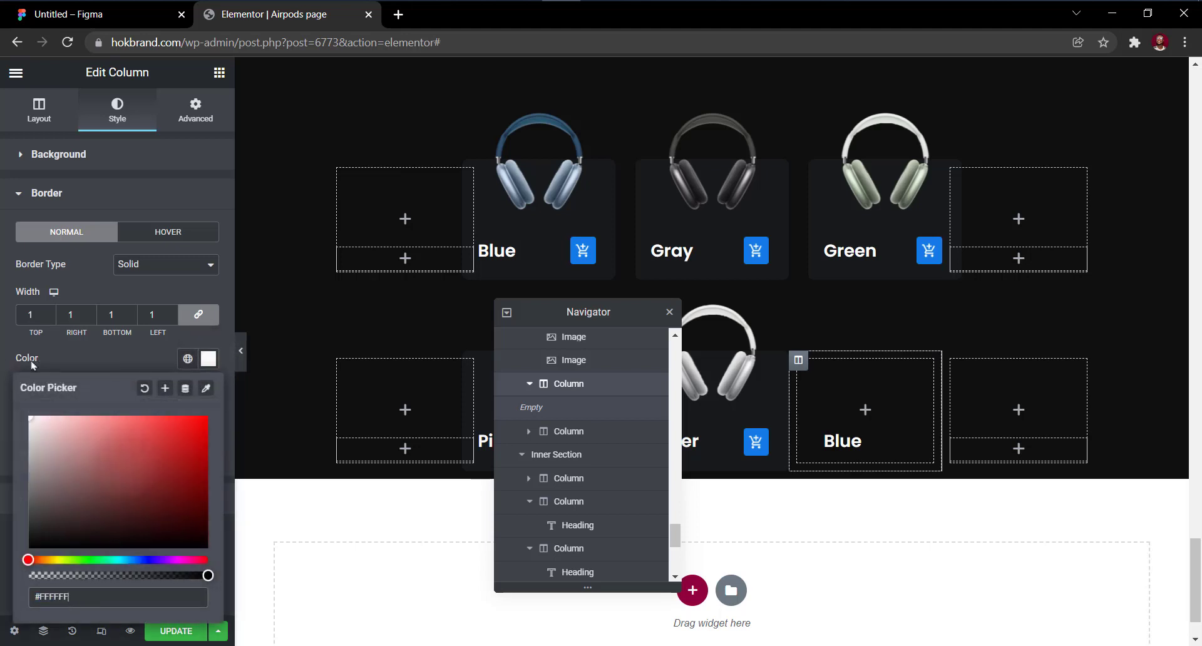
left_click(211, 359)
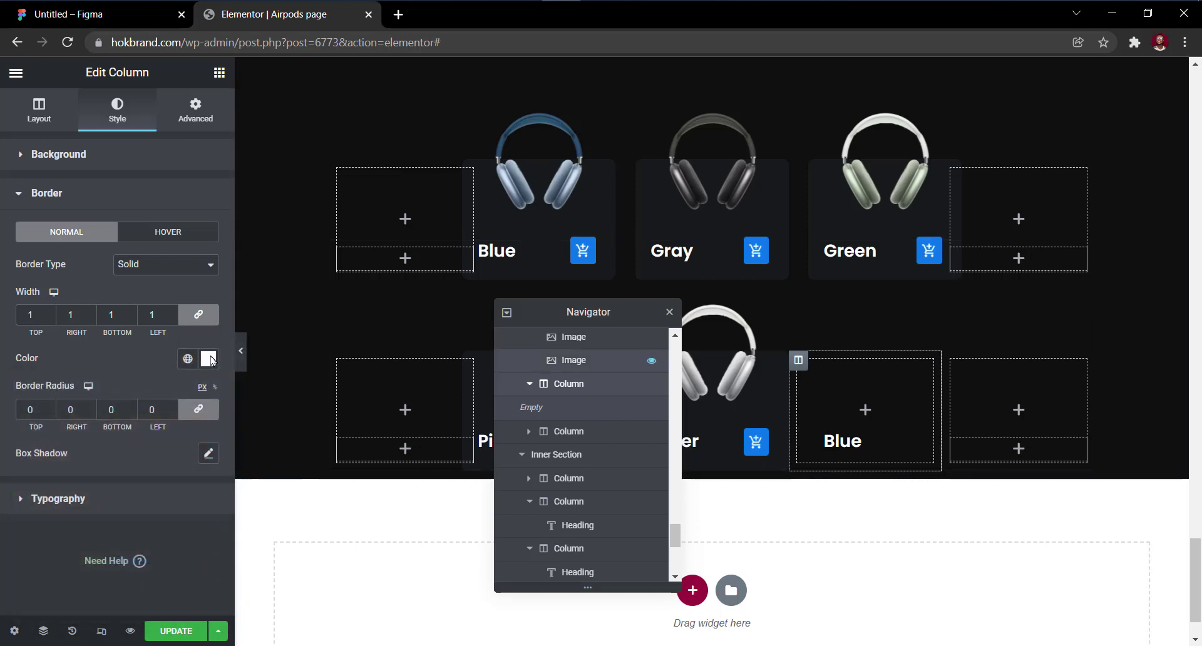
Add a heading reading "Chose the color of your choice" to the third lower card and delete the "Blue" heading below it.
left_click(219, 72)
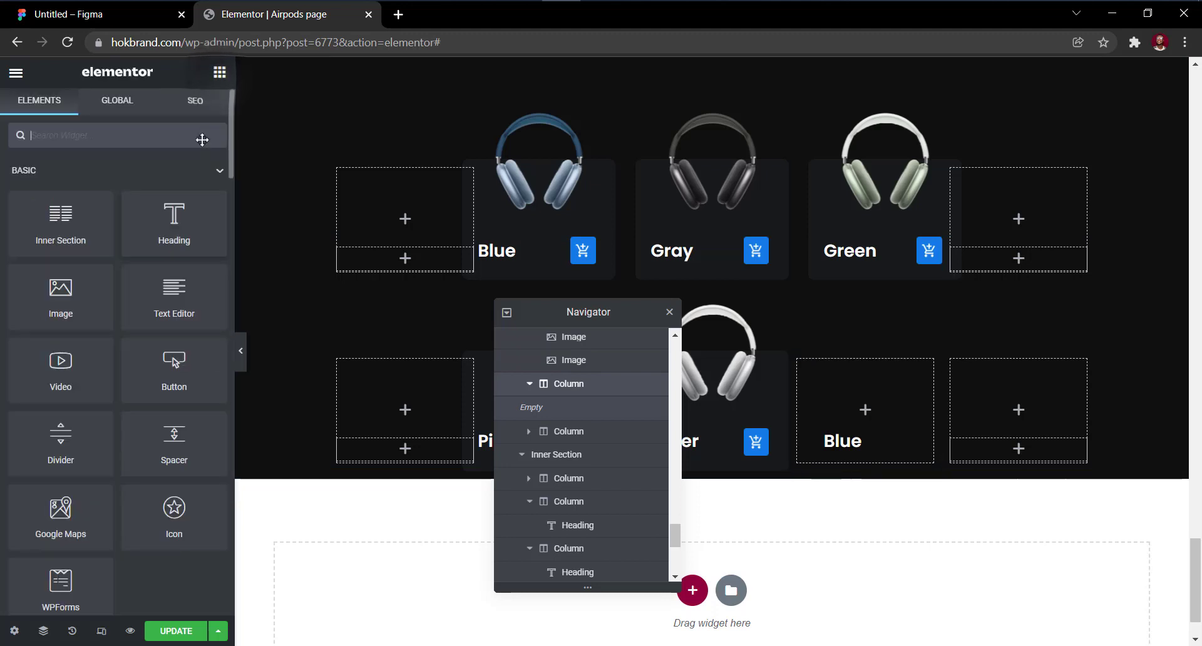
left_click_drag(174, 219, 876, 397)
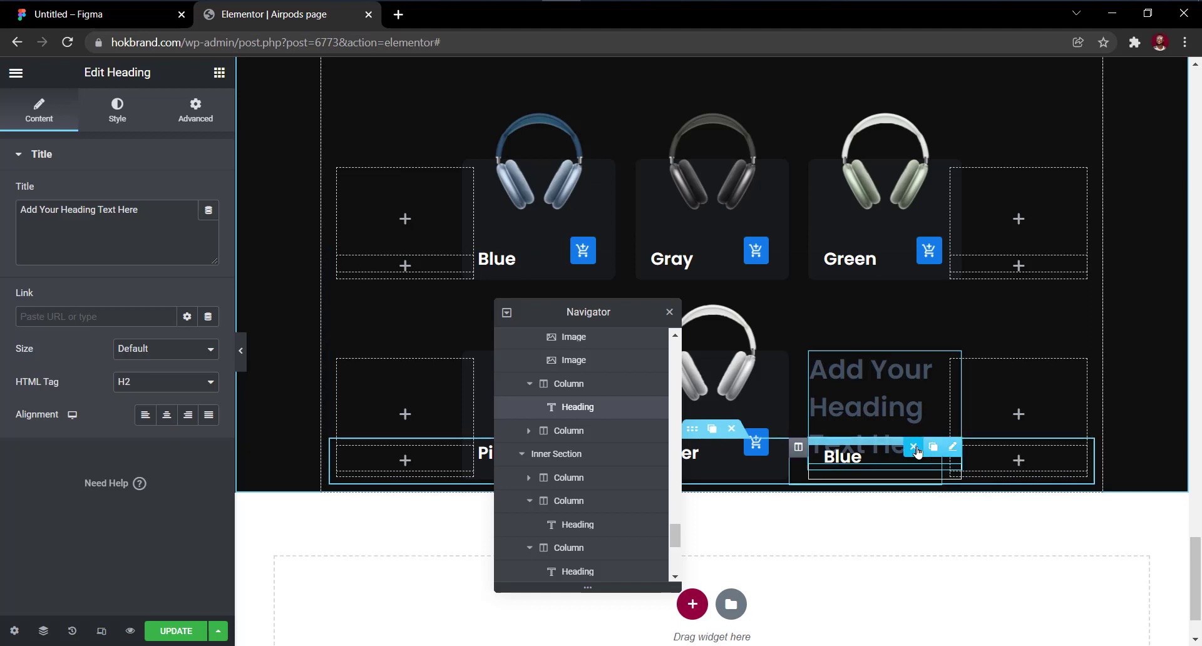
left_click_drag(918, 451, 918, 452)
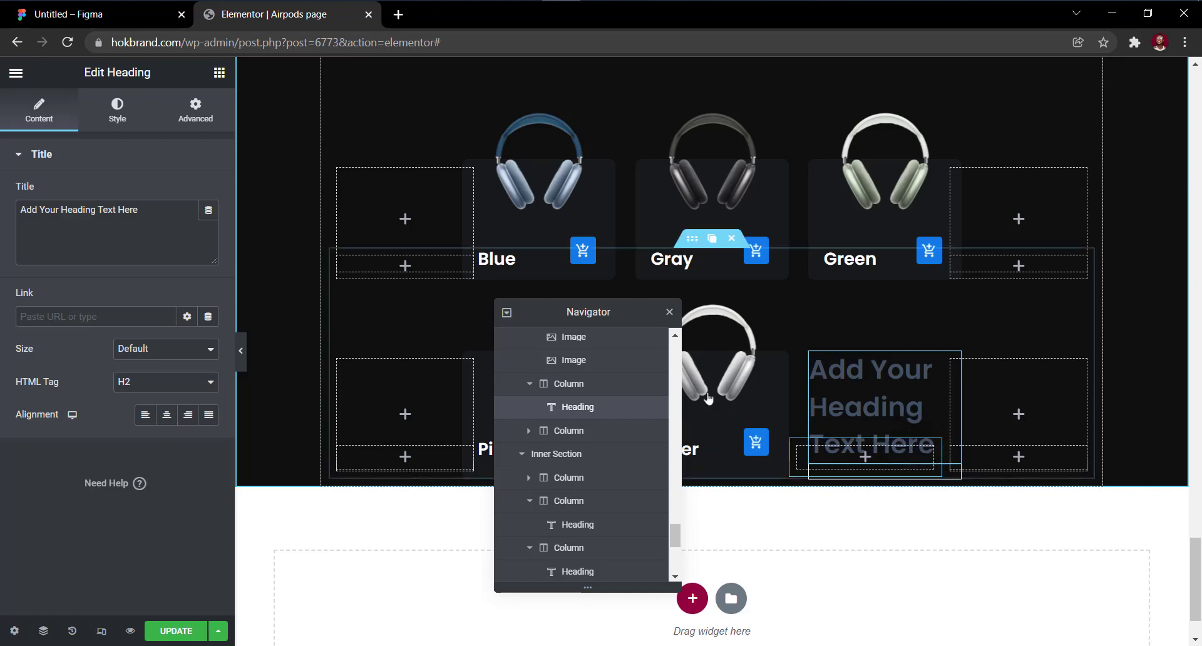
left_click(138, 244)
key("ctrl+a")
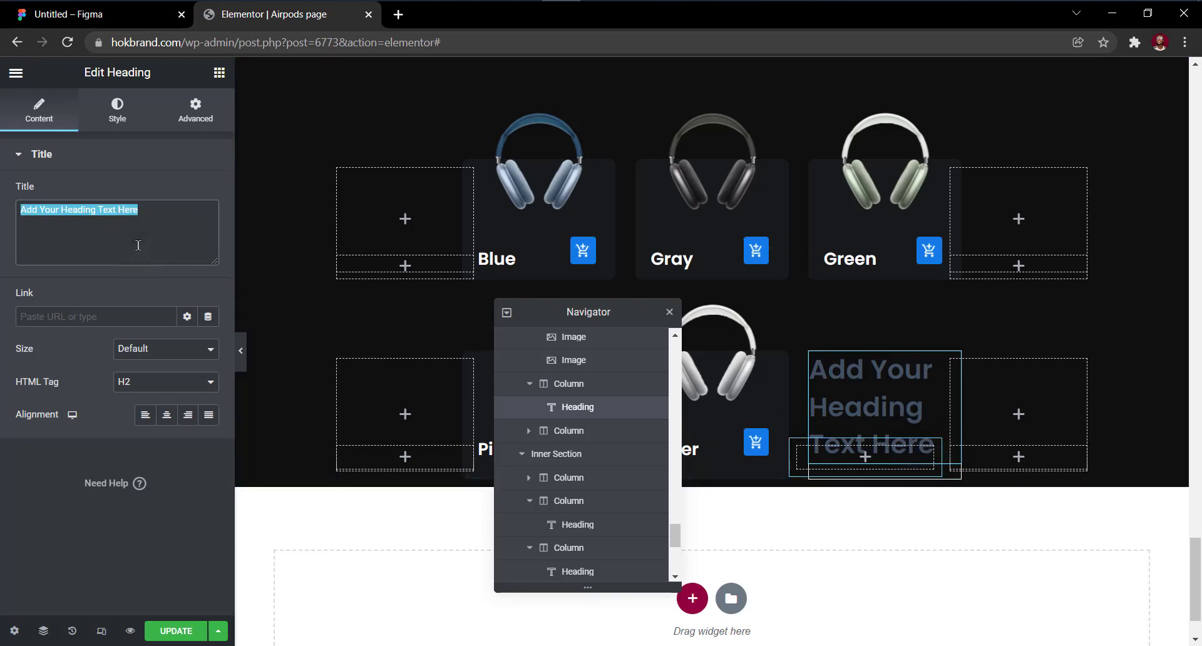
key("ctrl+v")
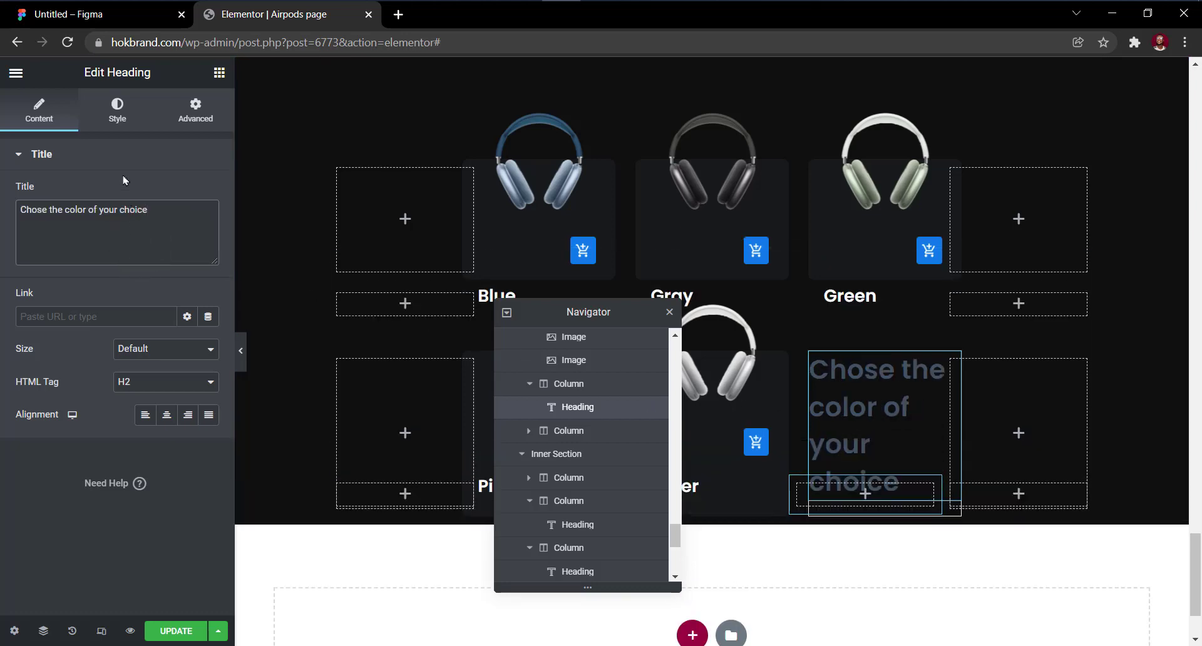
Set the new heading's text colour to #FFFFFF and its font weight to 300.
left_click(109, 109)
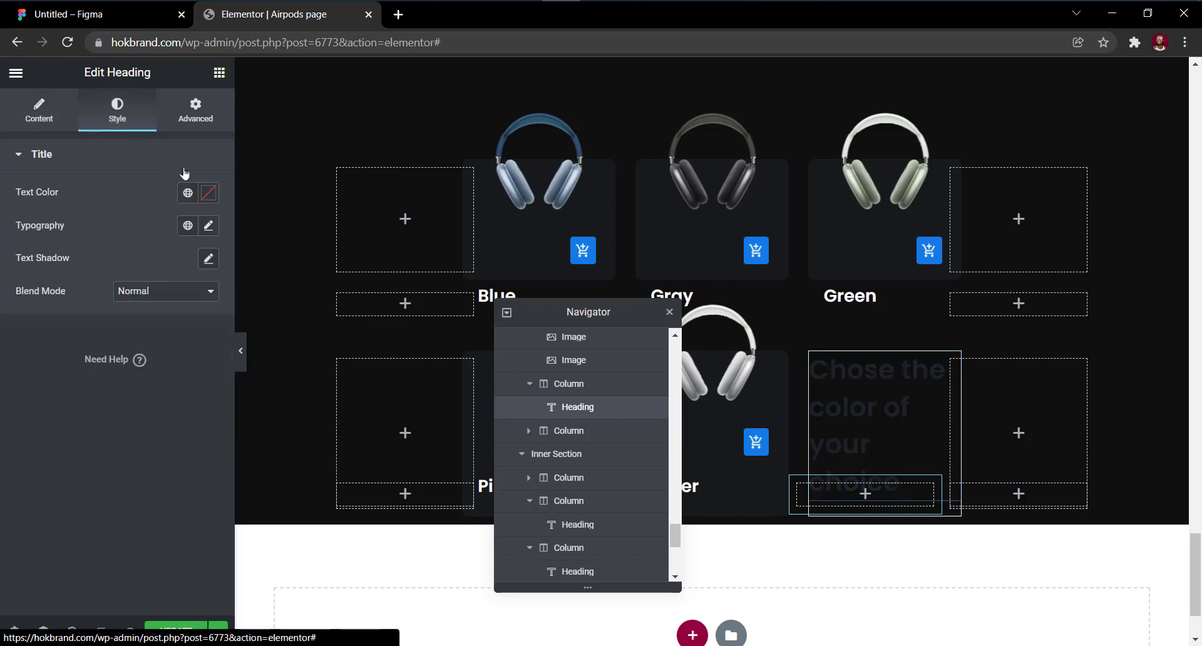
left_click(208, 193)
left_click_drag(134, 313, 2, 216)
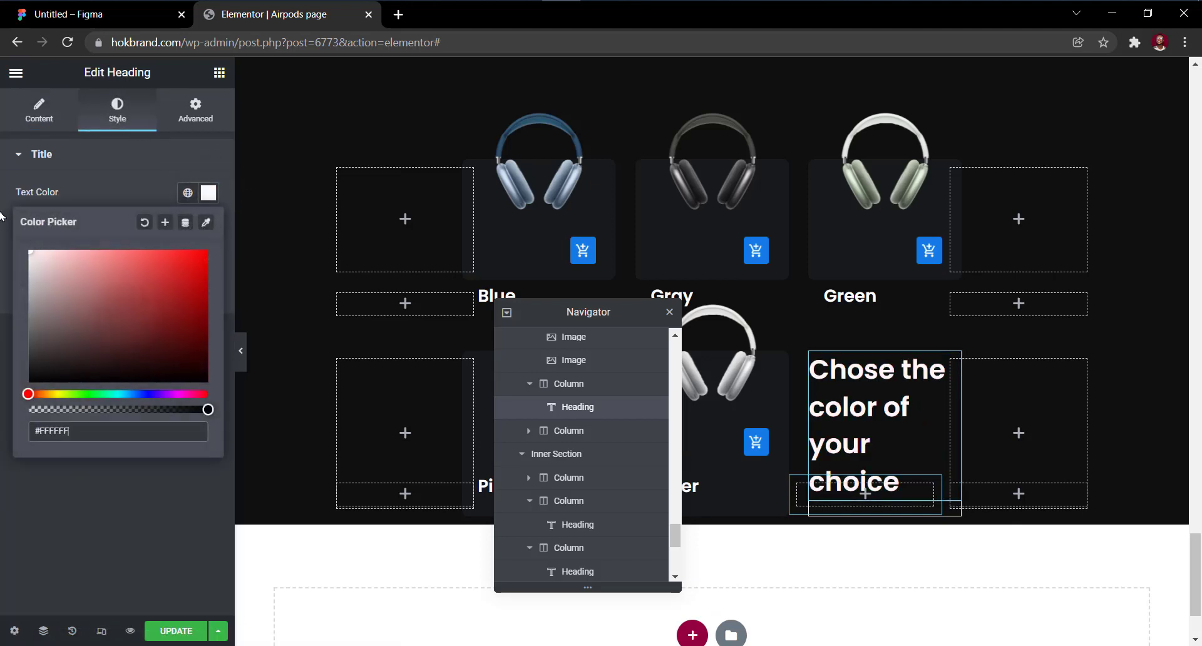
left_click(209, 193)
left_click(208, 226)
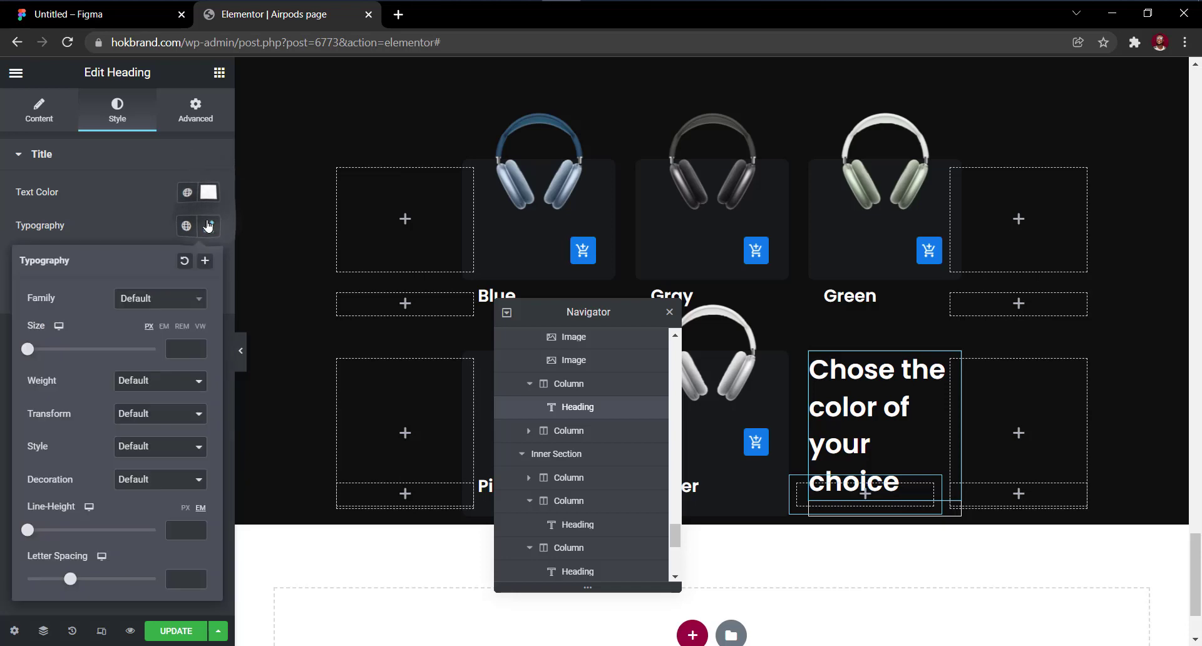
left_click(168, 381)
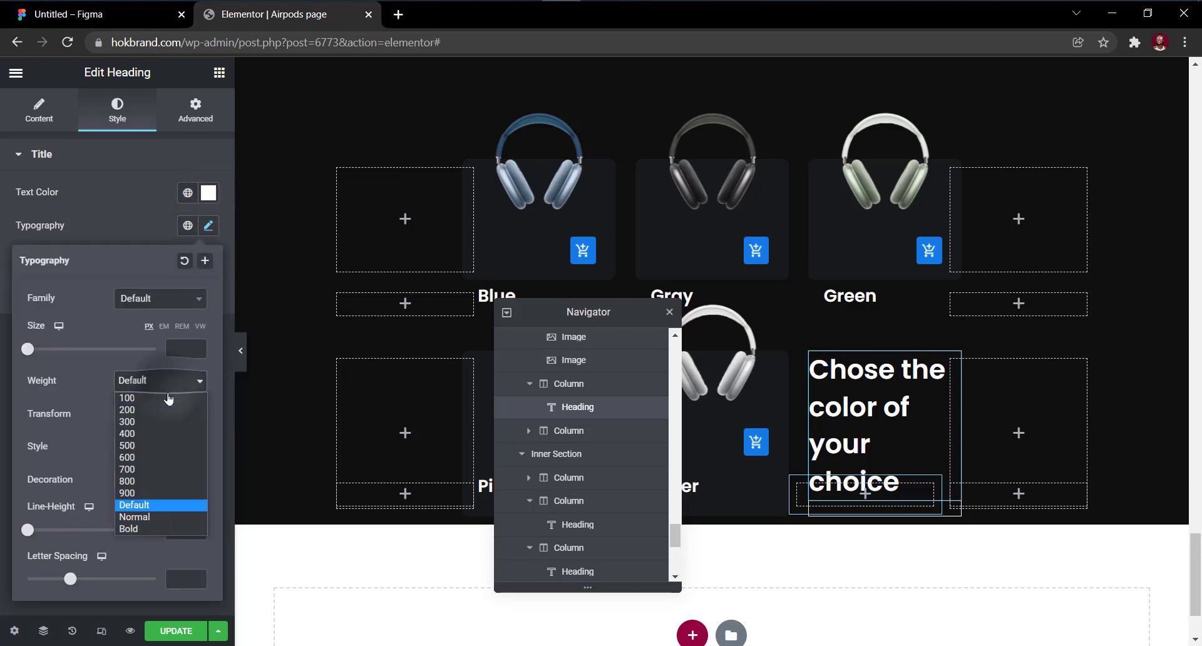
left_click(167, 424)
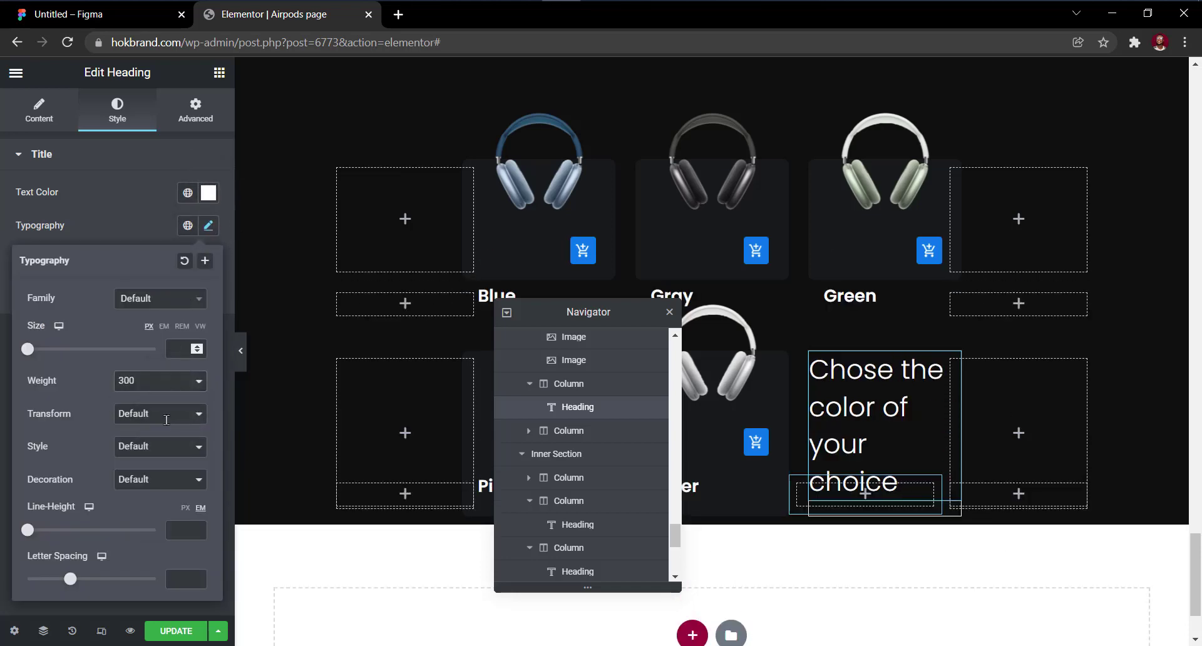
Set the new heading's font size to 23 px, checking it against the Figma design.
left_click_drag(26, 354, 42, 355)
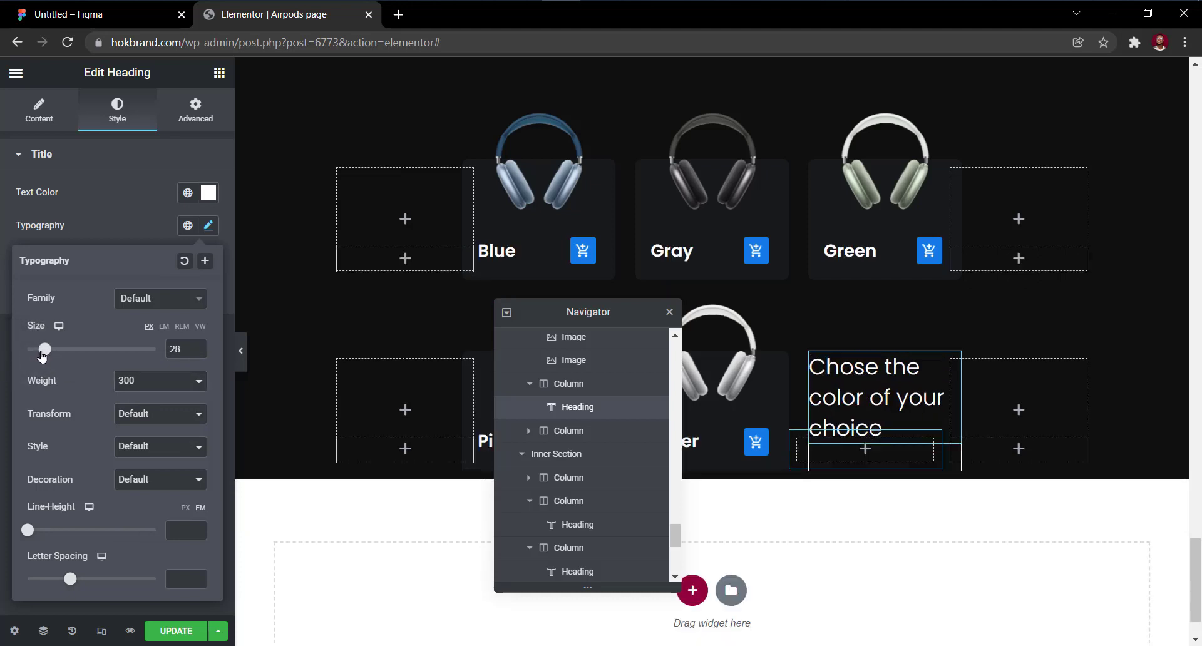
left_click(101, 22)
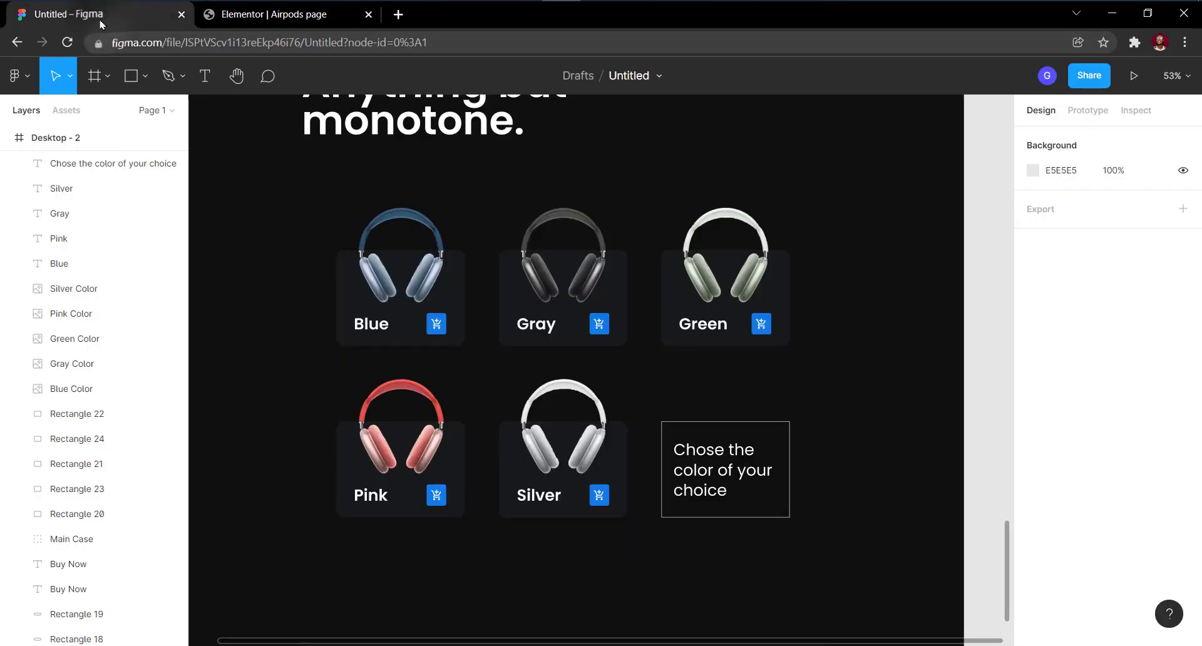
left_click(258, 21)
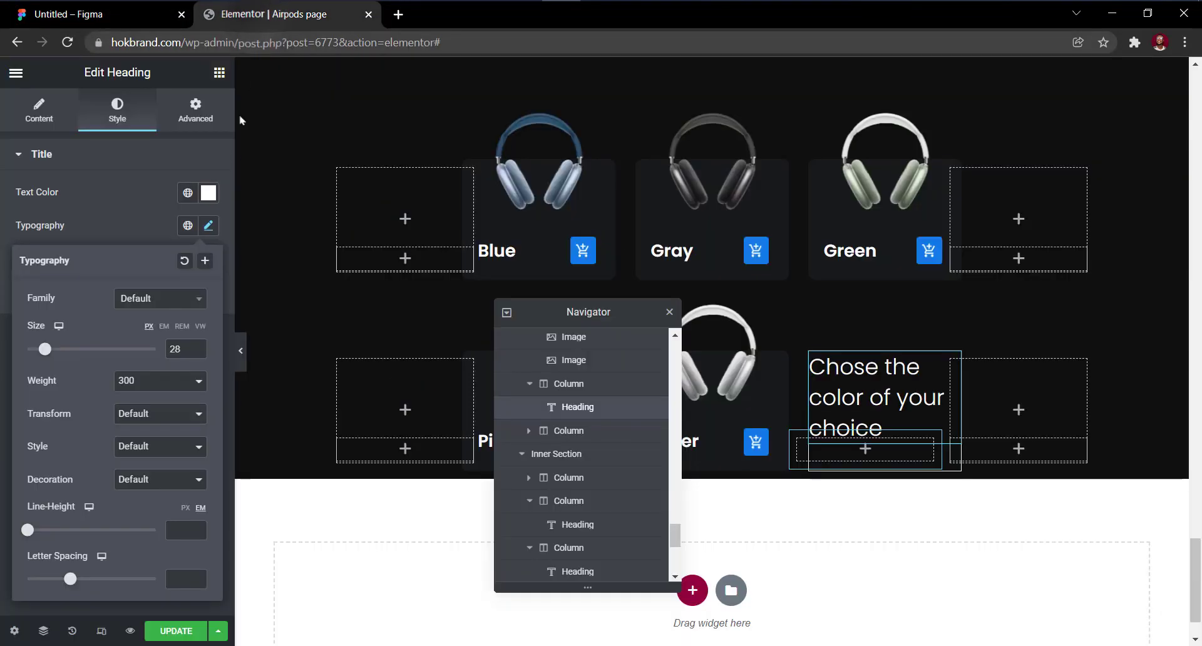
left_click(198, 353)
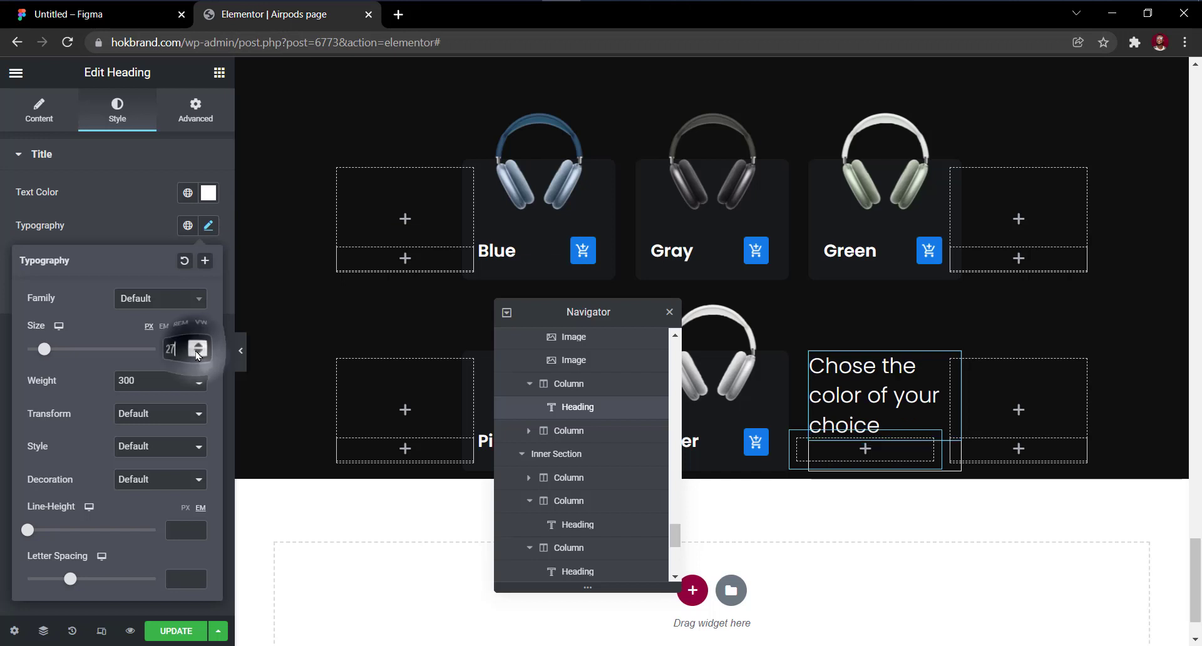
left_click(198, 353)
left_click(197, 353)
left_click(197, 353)
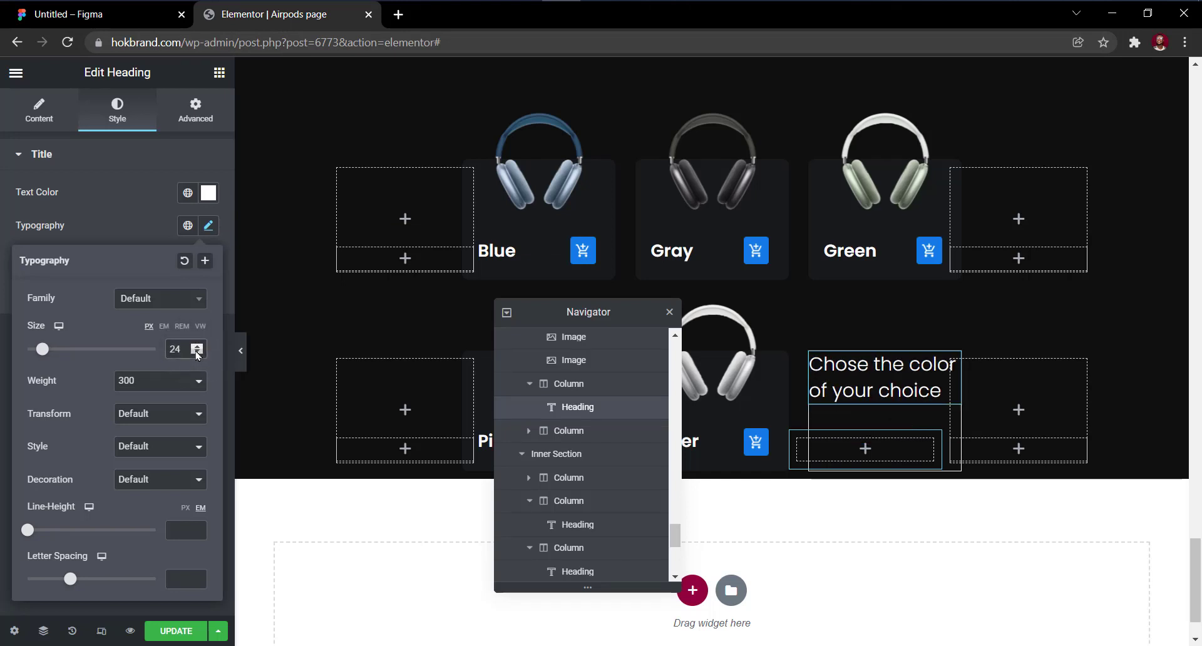
left_click(197, 353)
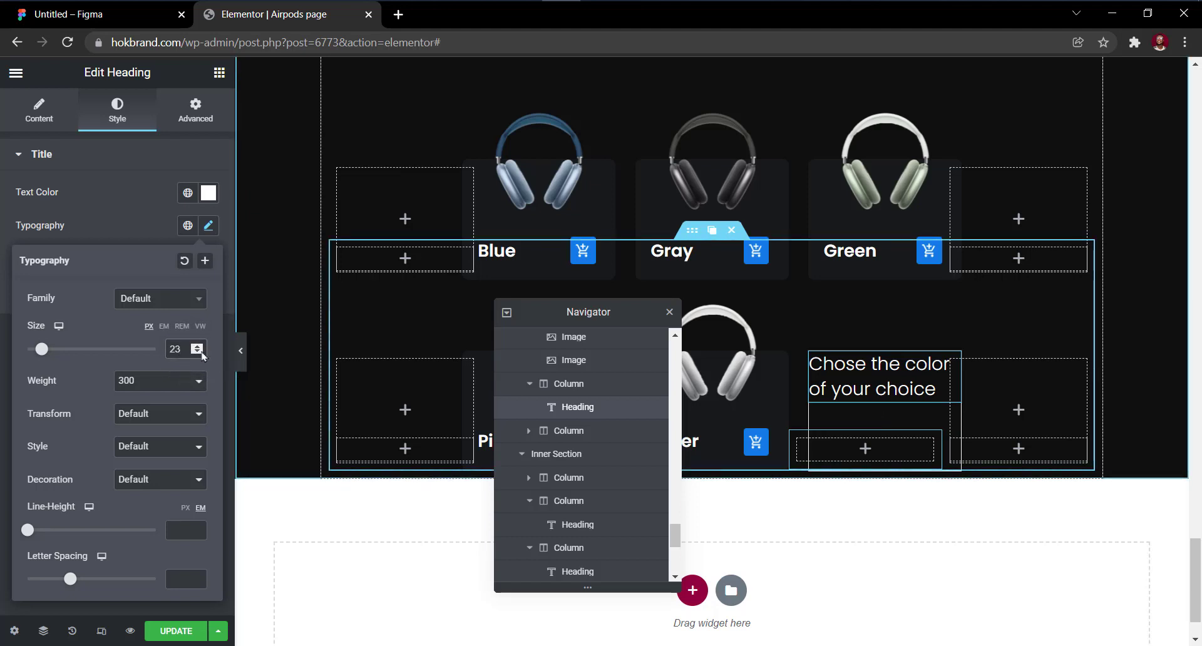
Set a linked padding of 25 px on all sides of the third lower card and compare the page preview with Figma.
left_click(554, 389)
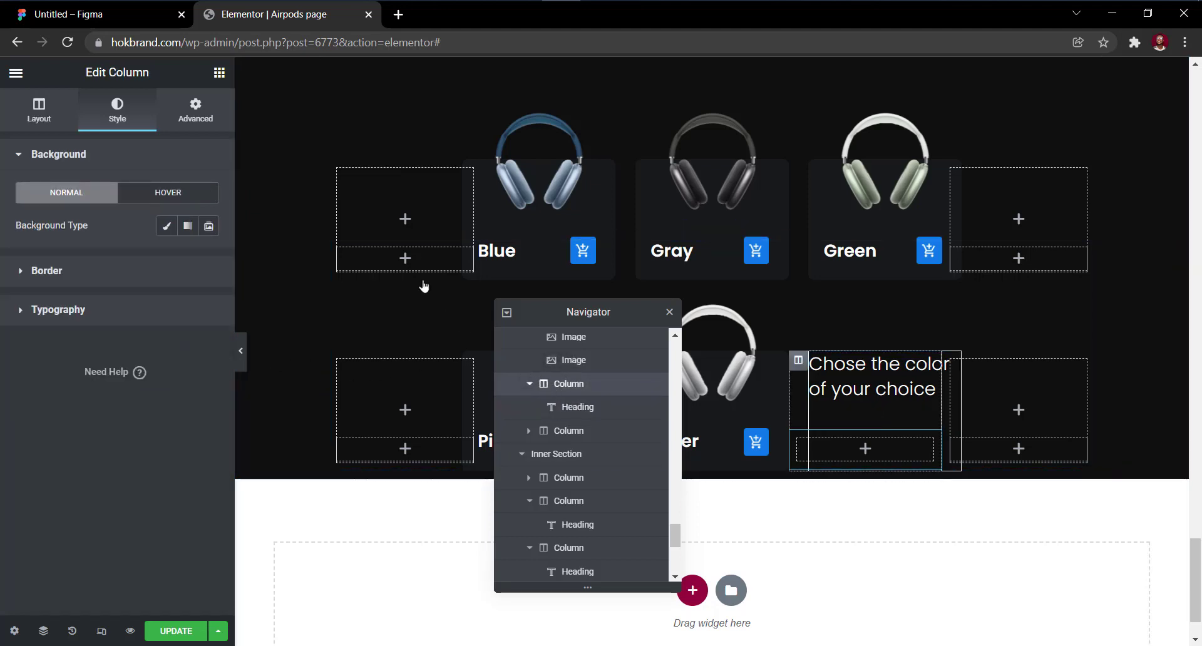
left_click(203, 109)
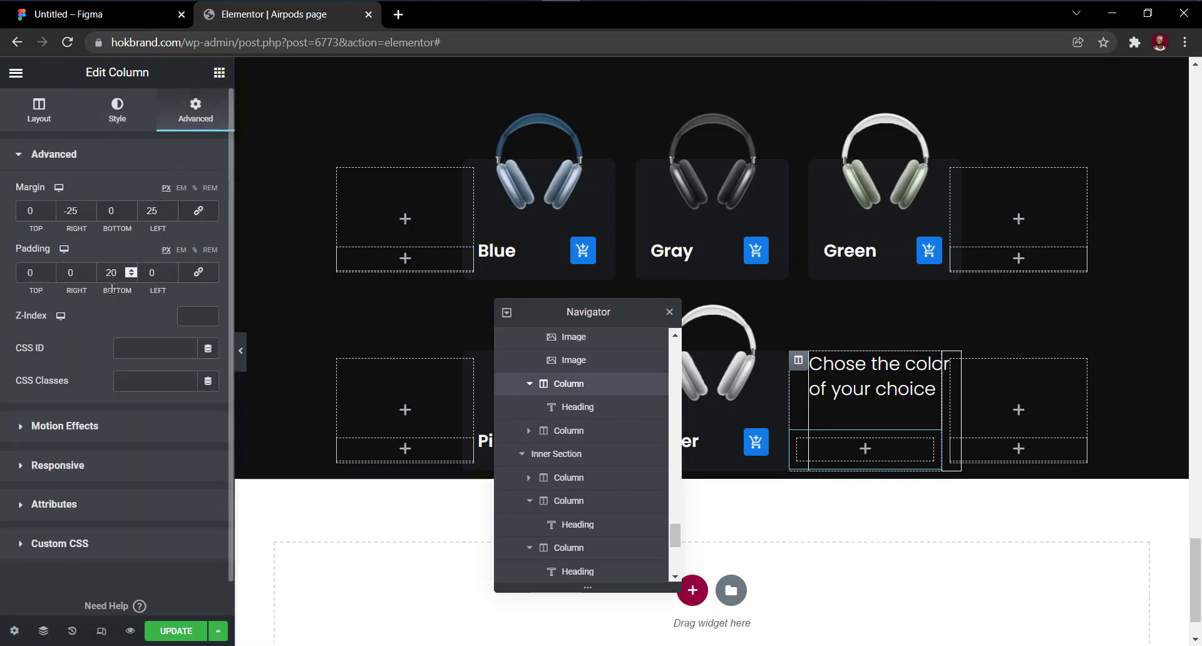
left_click(198, 272)
double_click(31, 276)
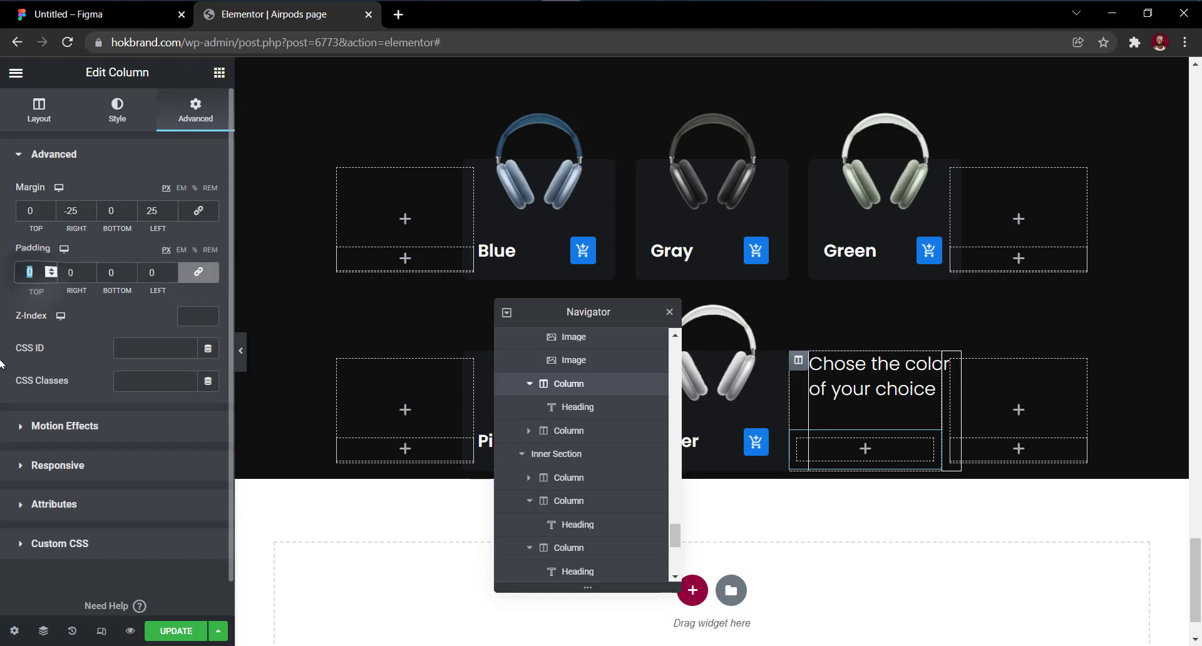
type("2")
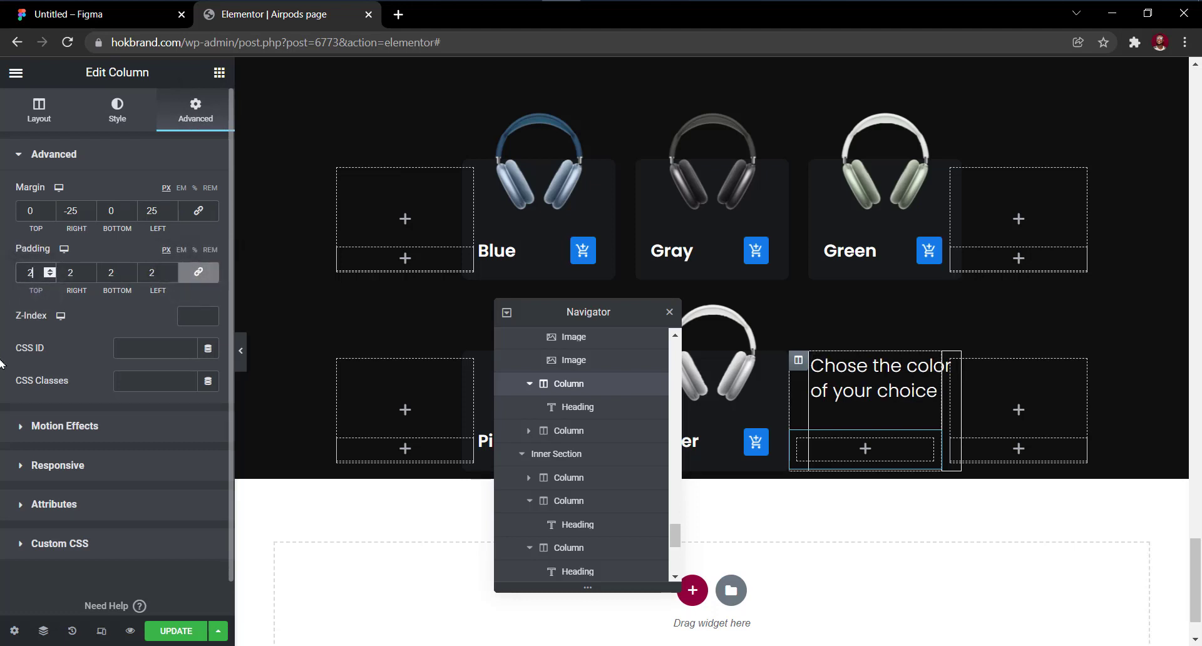
type("5")
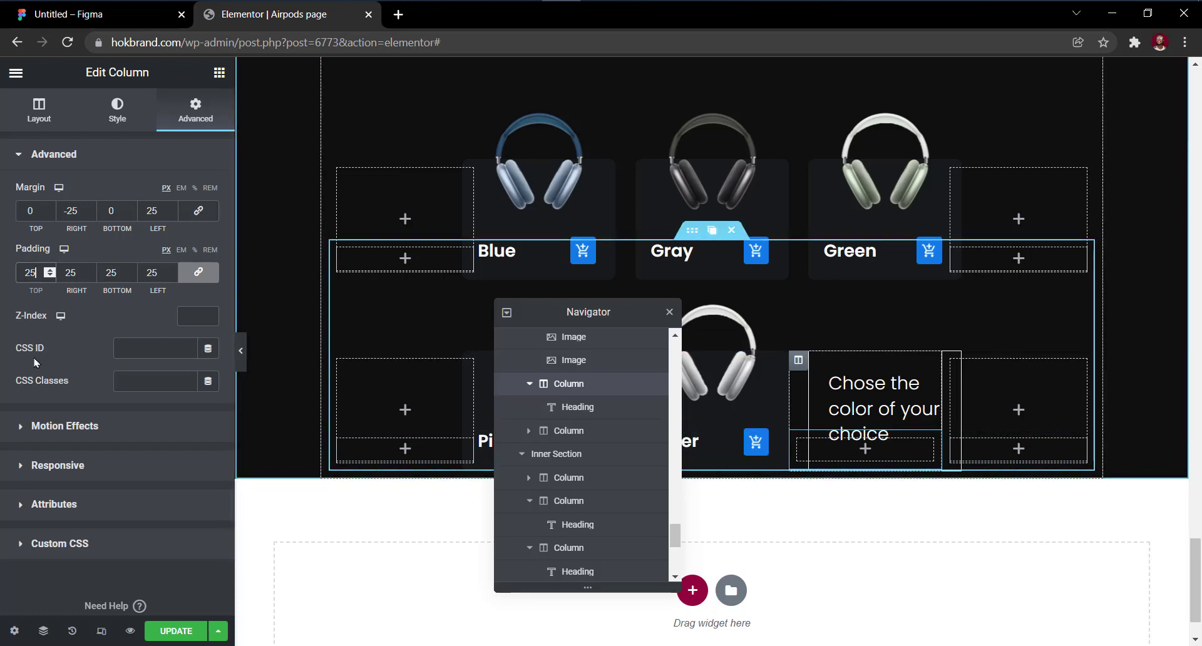
left_click(242, 355)
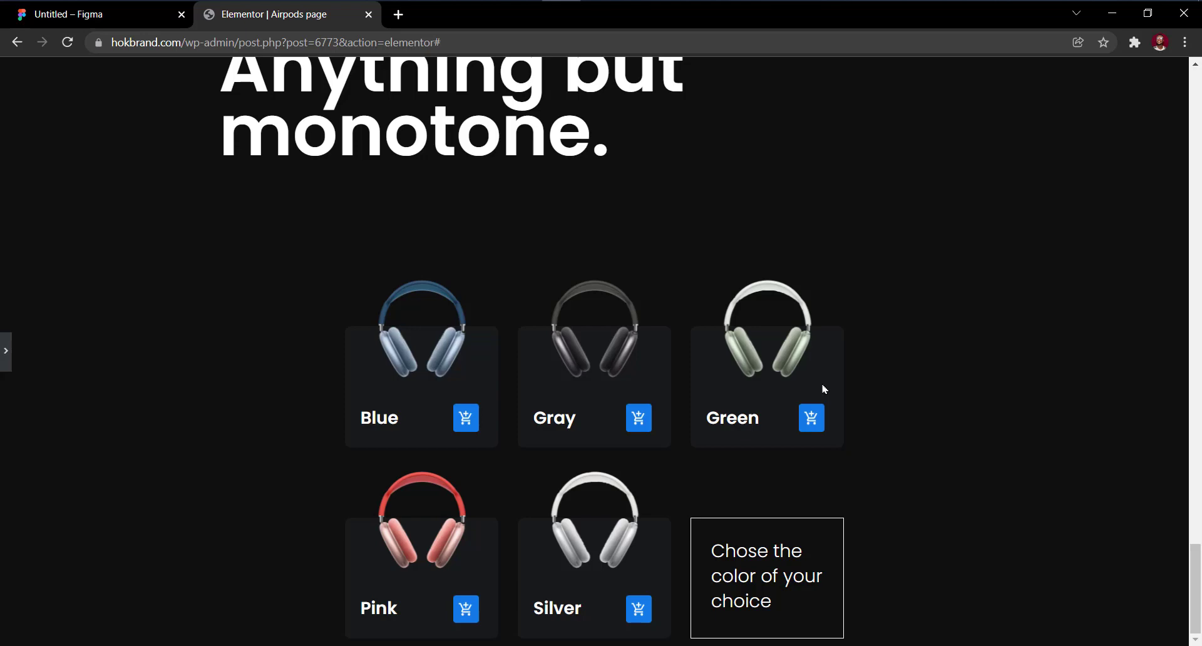
left_click(69, 22)
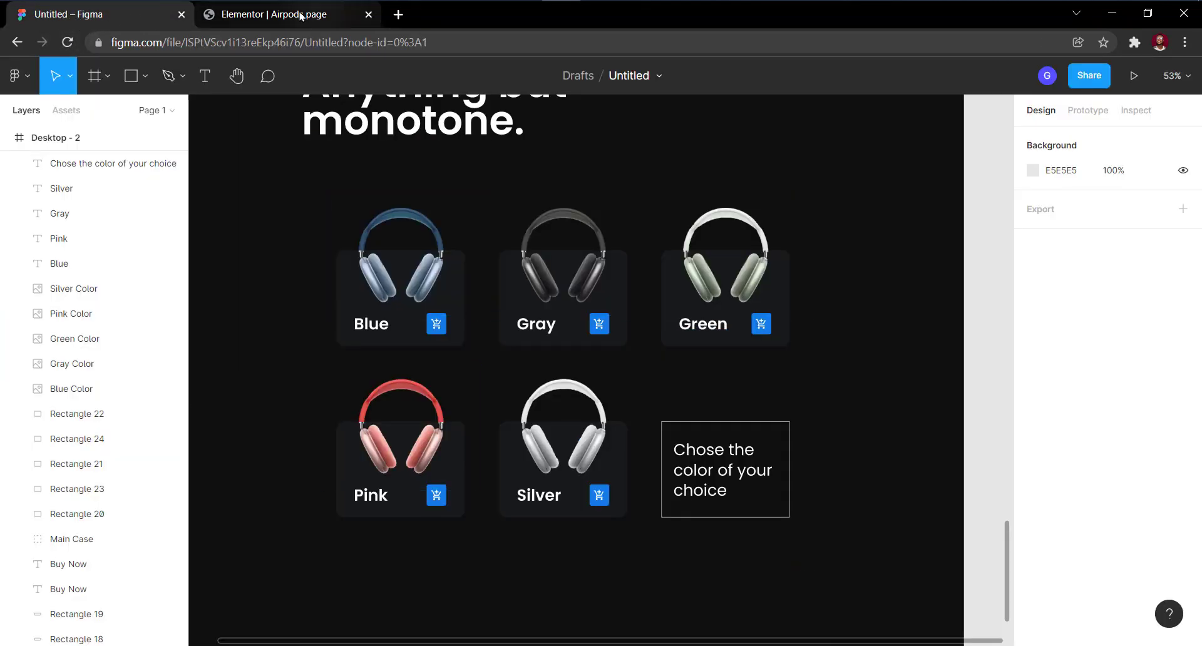
Review the colour cards section in the Elementor page preview against the Figma design, and return to editing with the Navigator closed.
left_click(298, 15)
scroll(802, 501, "up", 3)
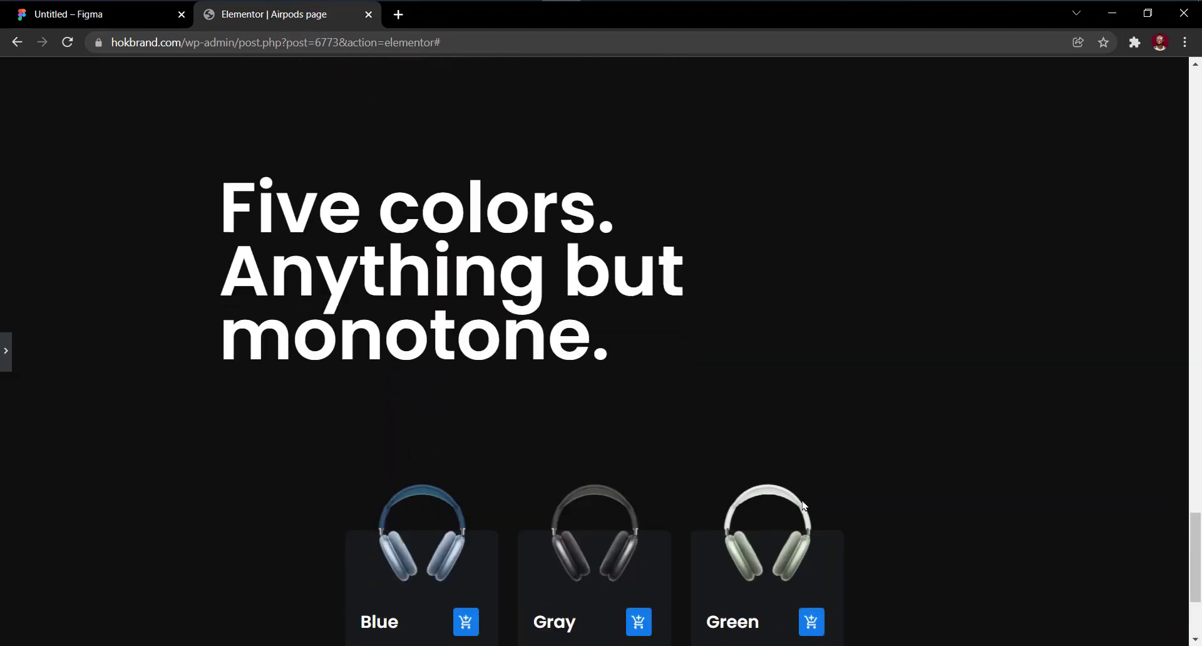
scroll(805, 506, "down", 3)
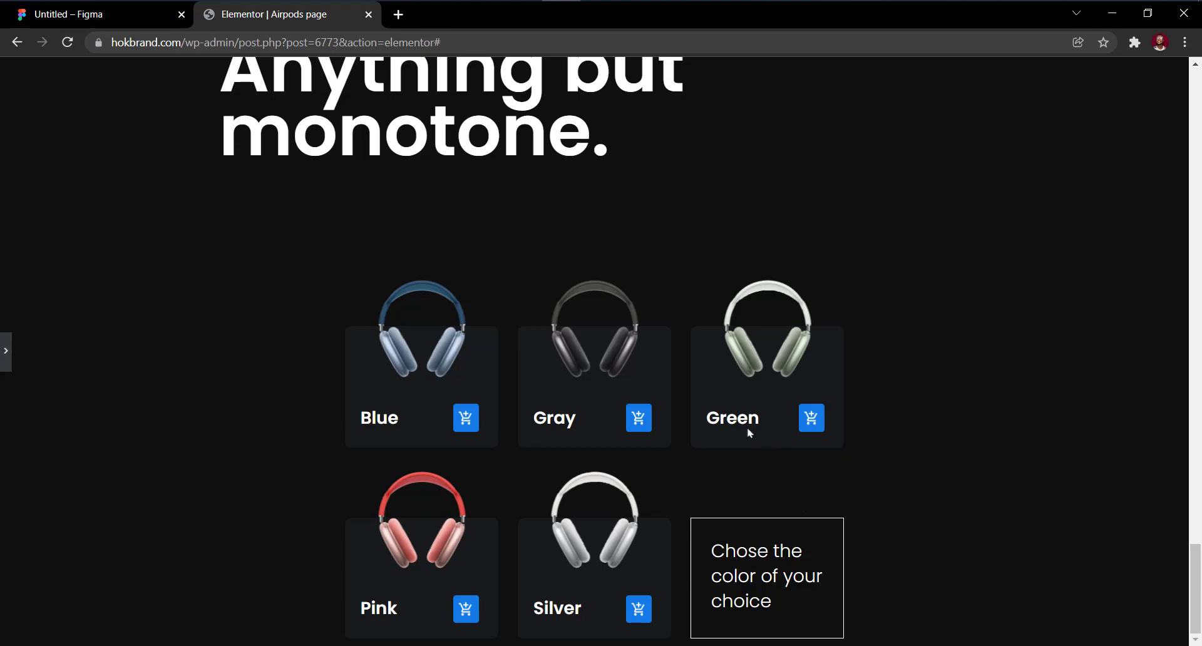
scroll(715, 418, "up", 1)
scroll(713, 414, "down", 1)
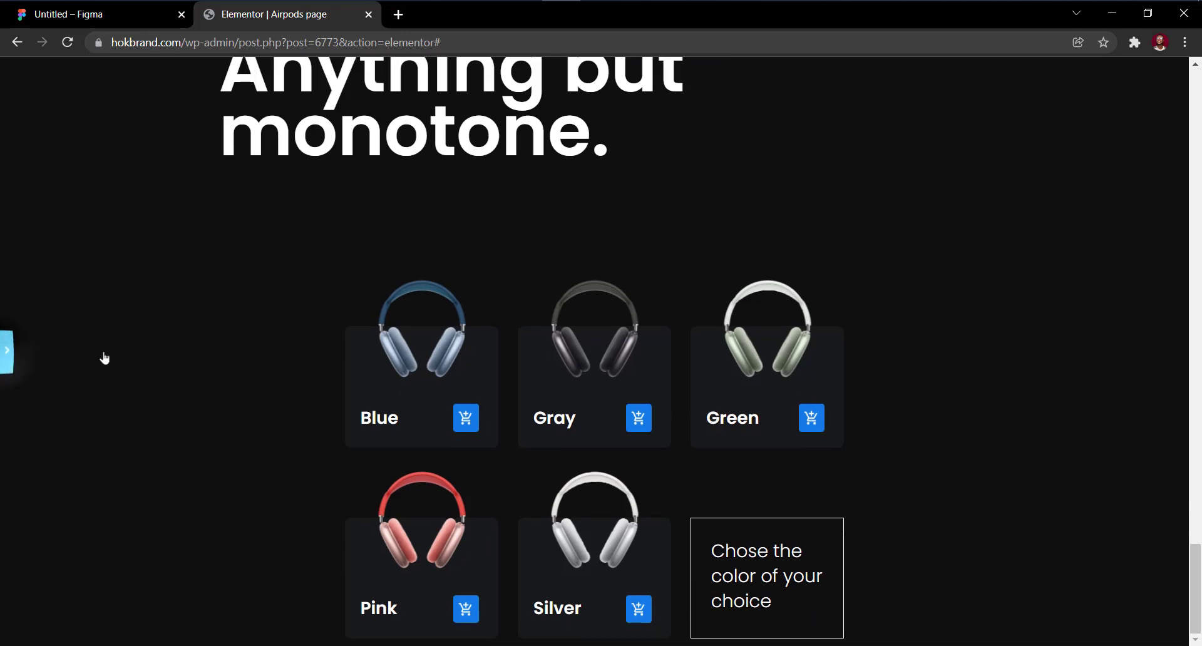
key("ctrl+shift+p")
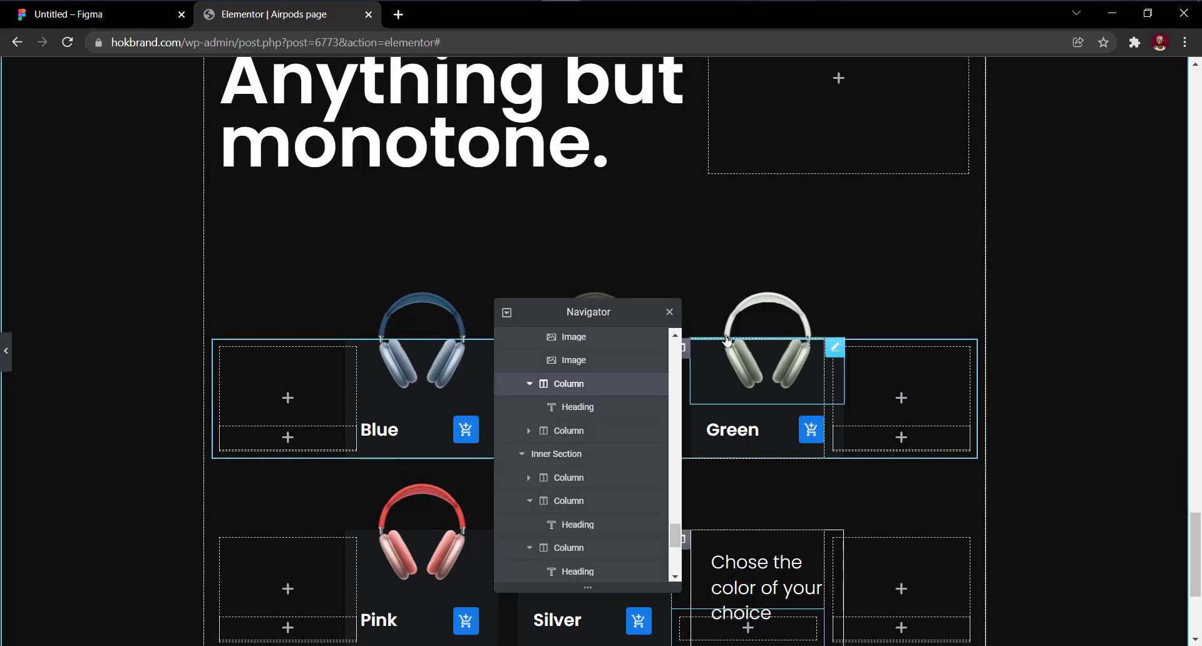
key("ctrl+p")
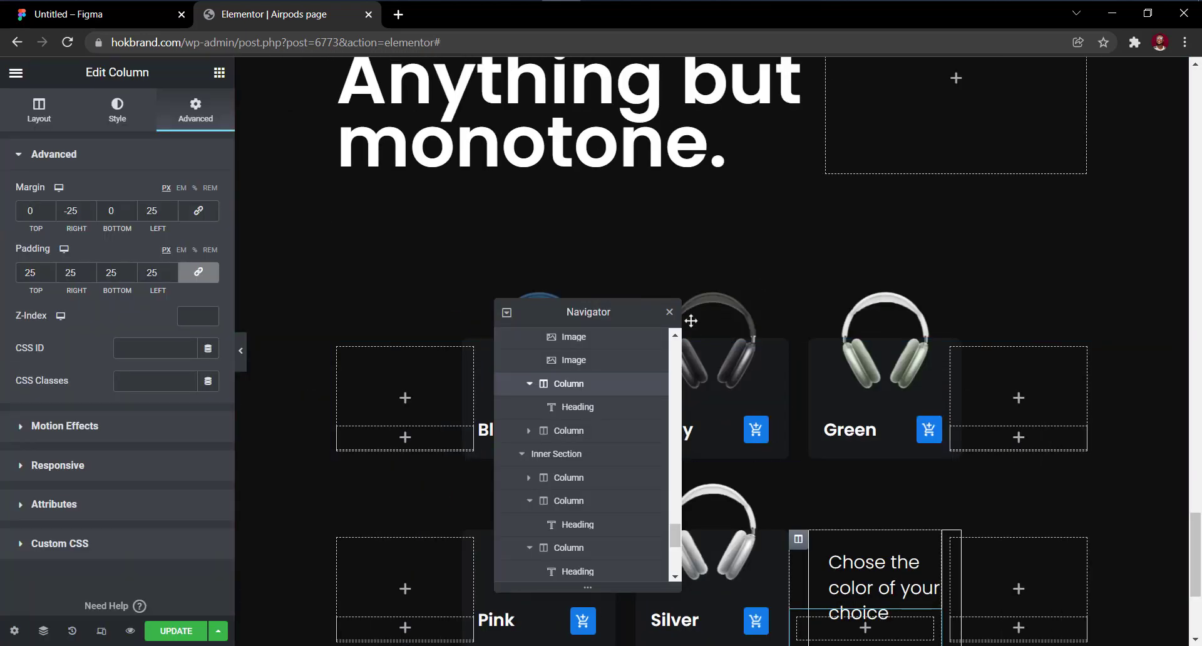
left_click(670, 317)
Check the footer design in Figma, and add a two-column section below the colour cards with a boxed content width of 1000.
left_click(116, 10)
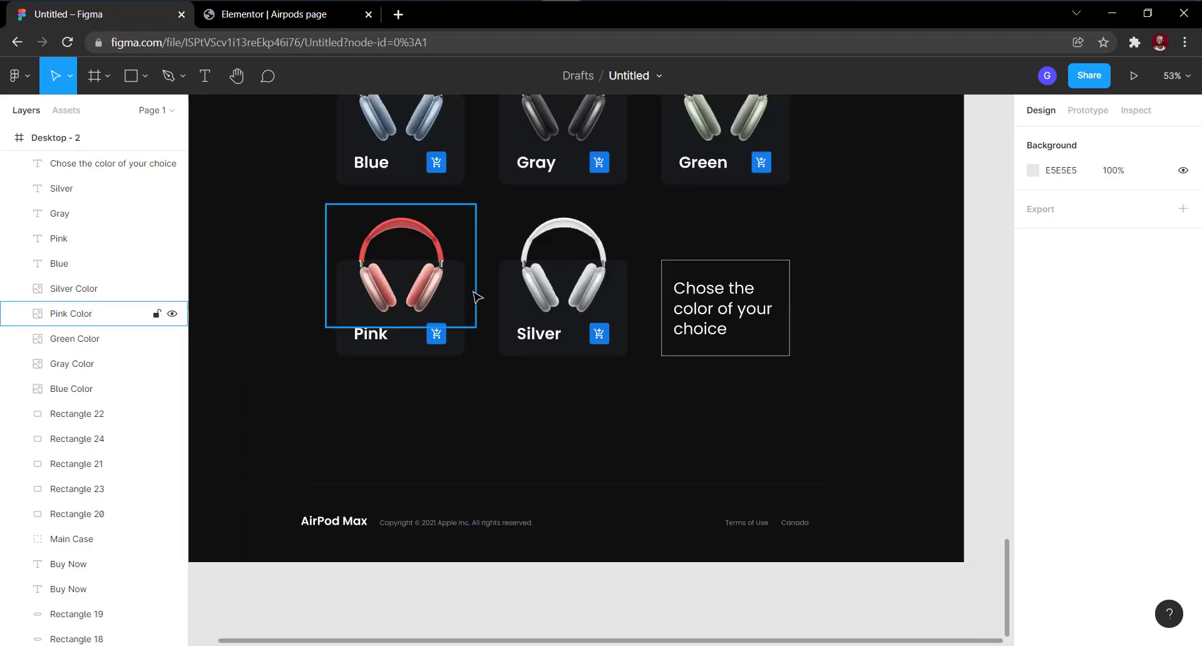
left_click(316, 14)
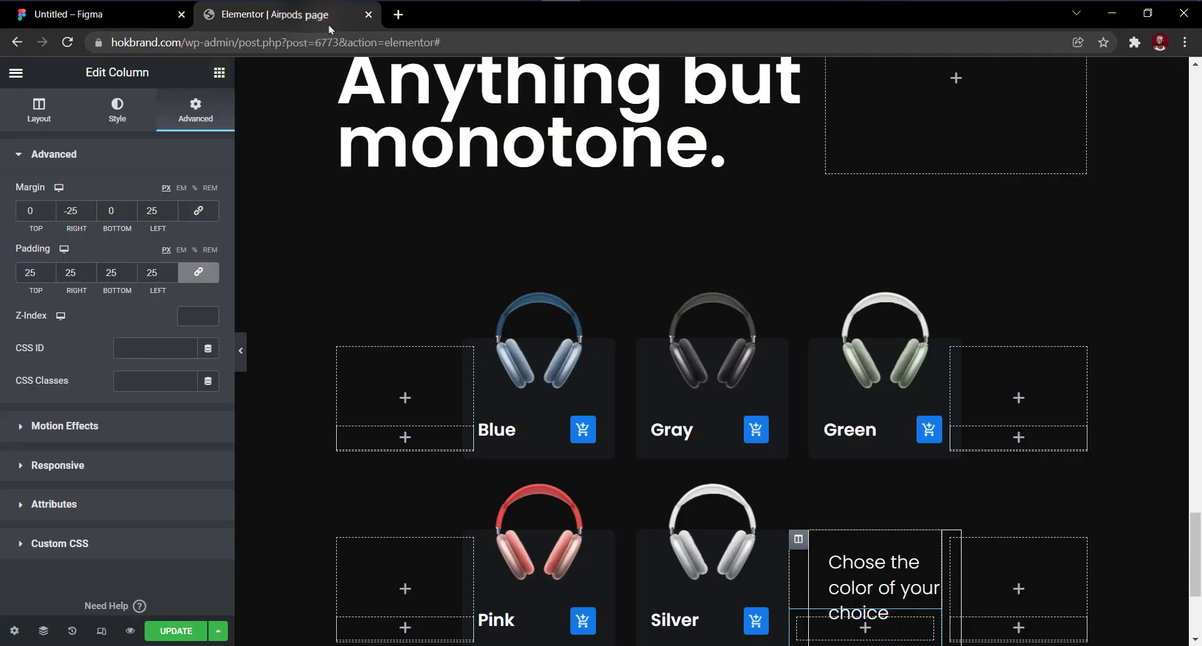
scroll(818, 402, "down", 4)
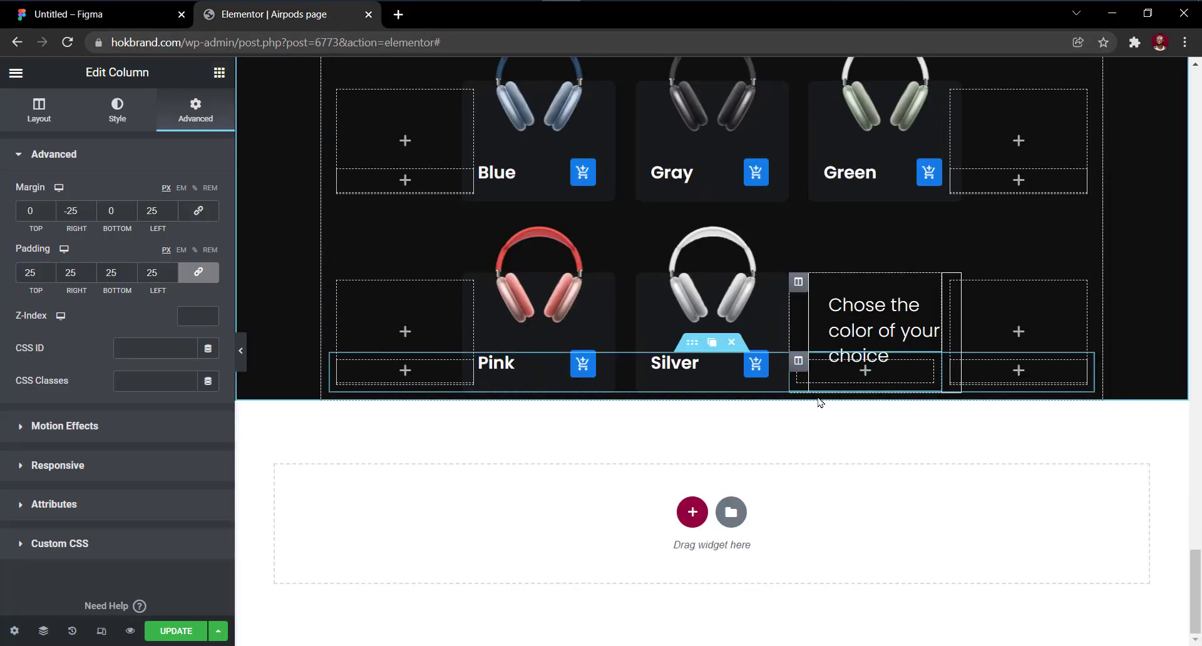
left_click(692, 511)
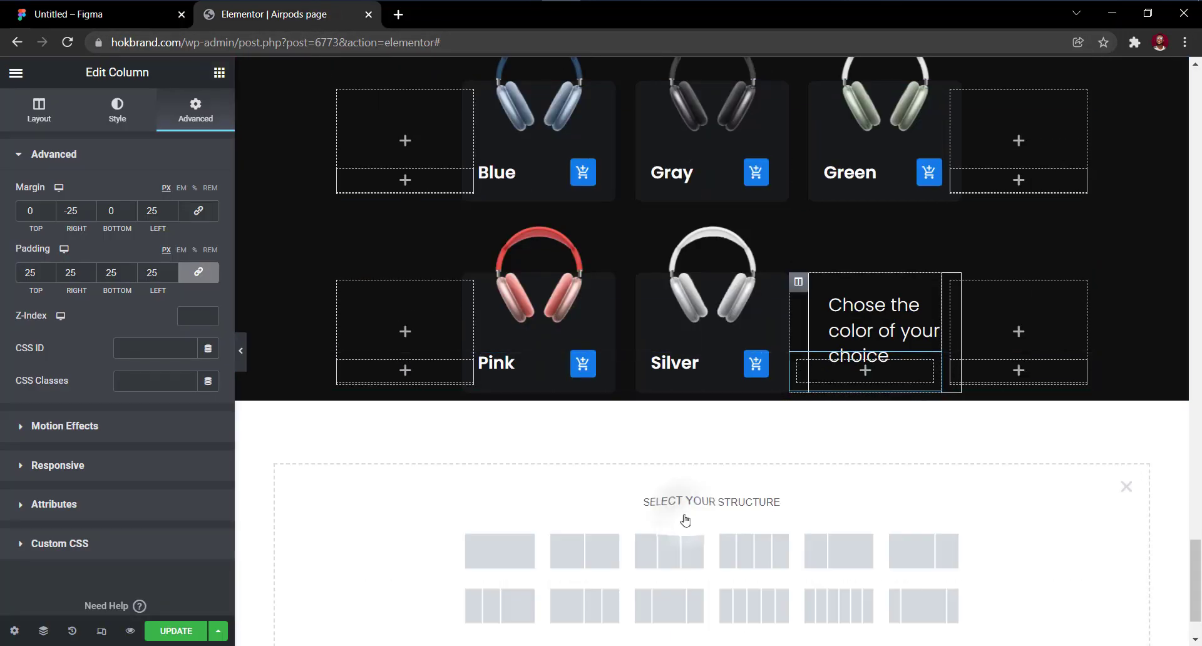
left_click(588, 548)
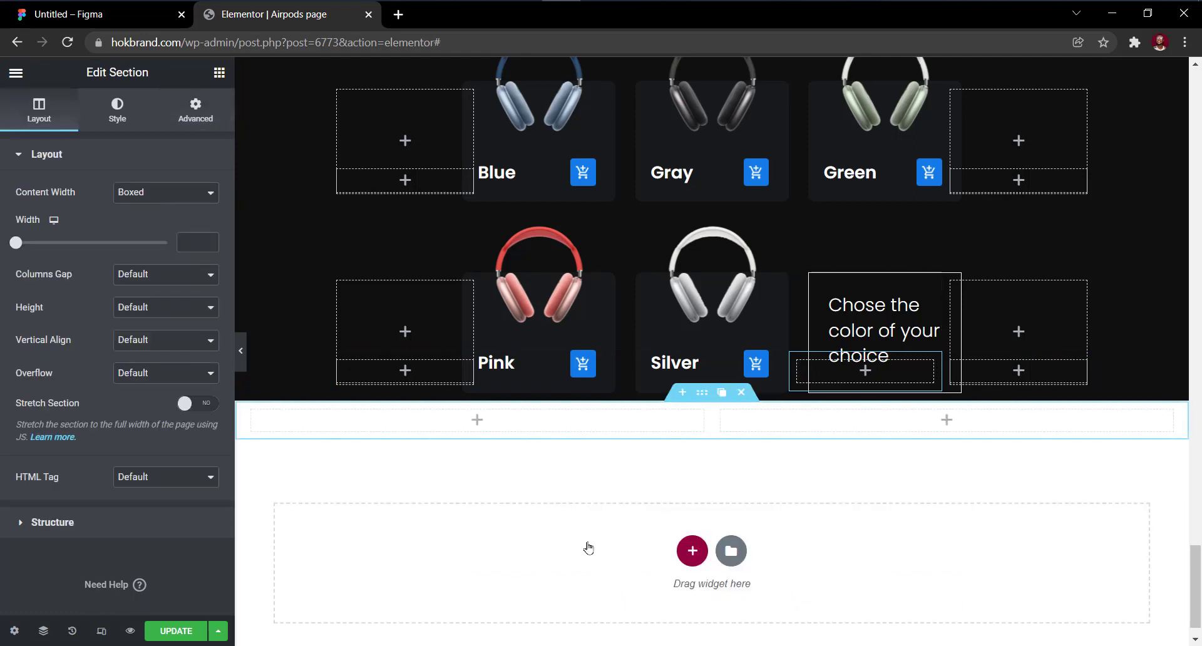
left_click(200, 244)
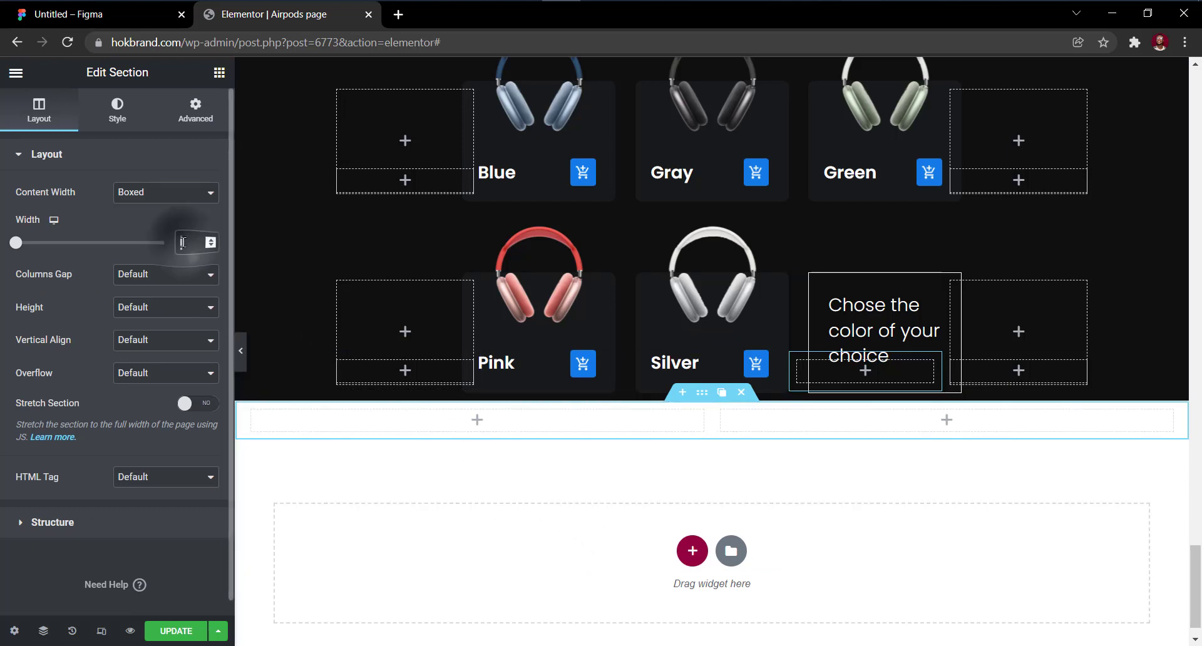
type("10")
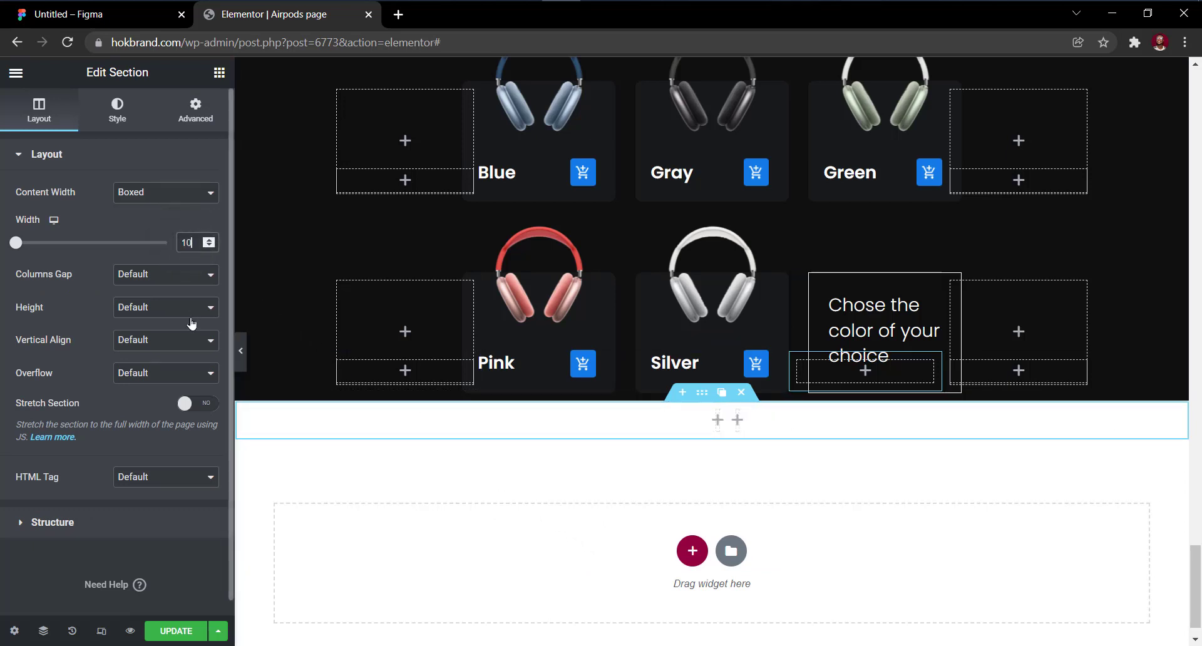
type("00")
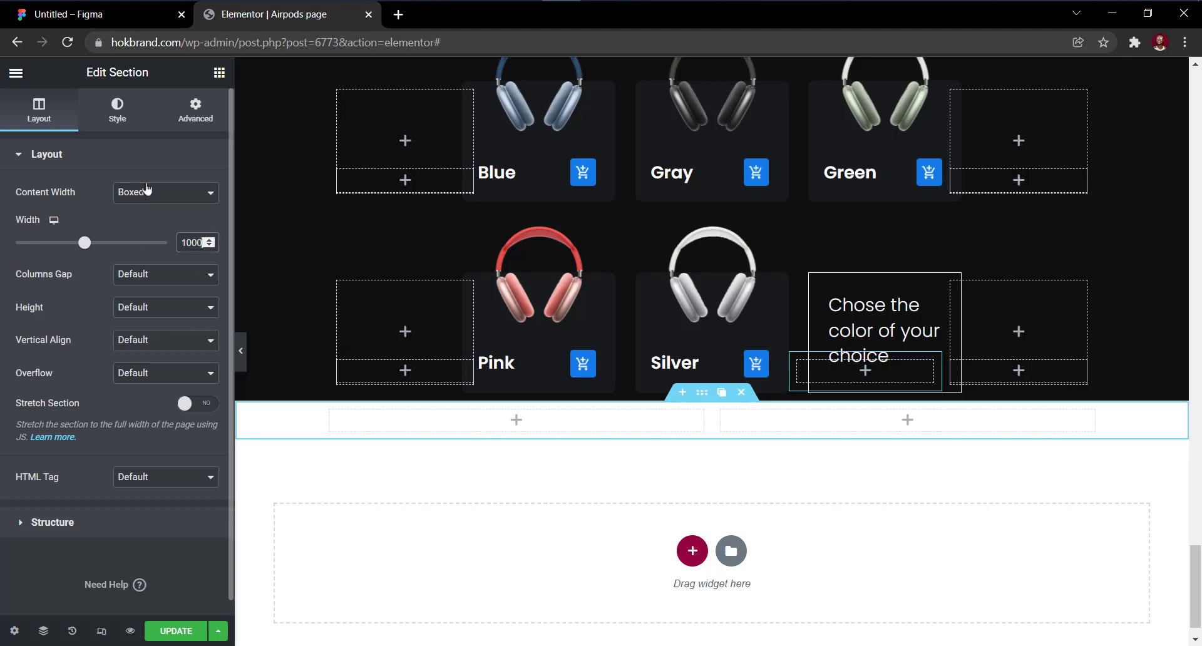
Give the new footer section a classic background with the colour #0F0F10.
left_click(122, 116)
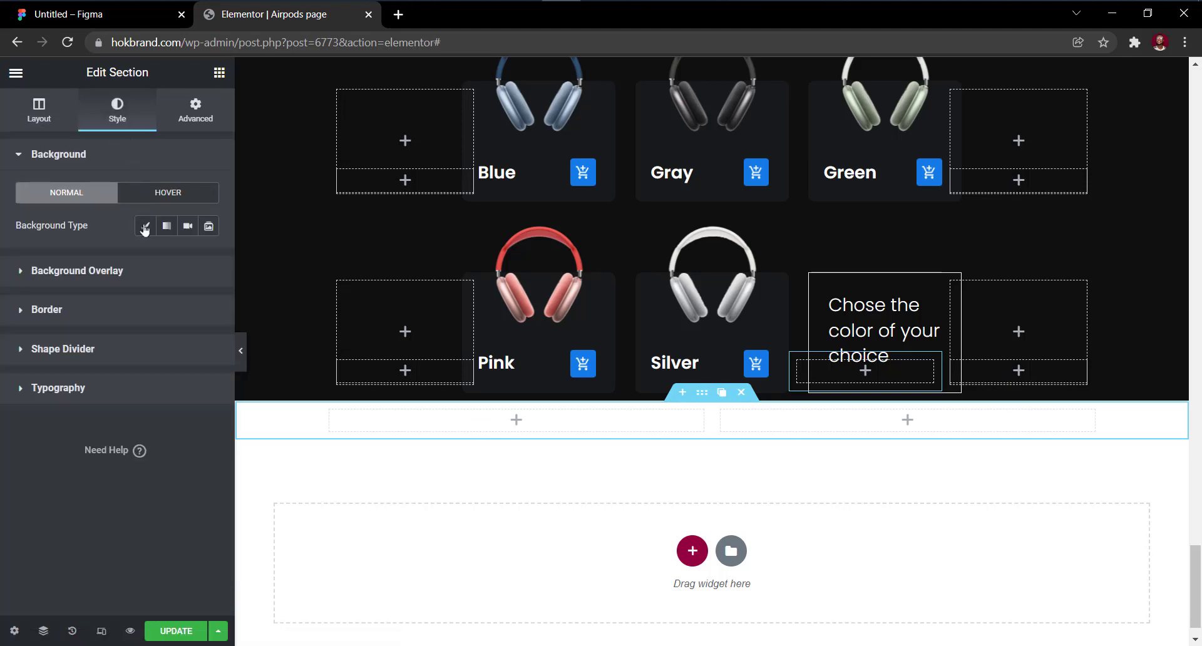
left_click(145, 226)
left_click(209, 259)
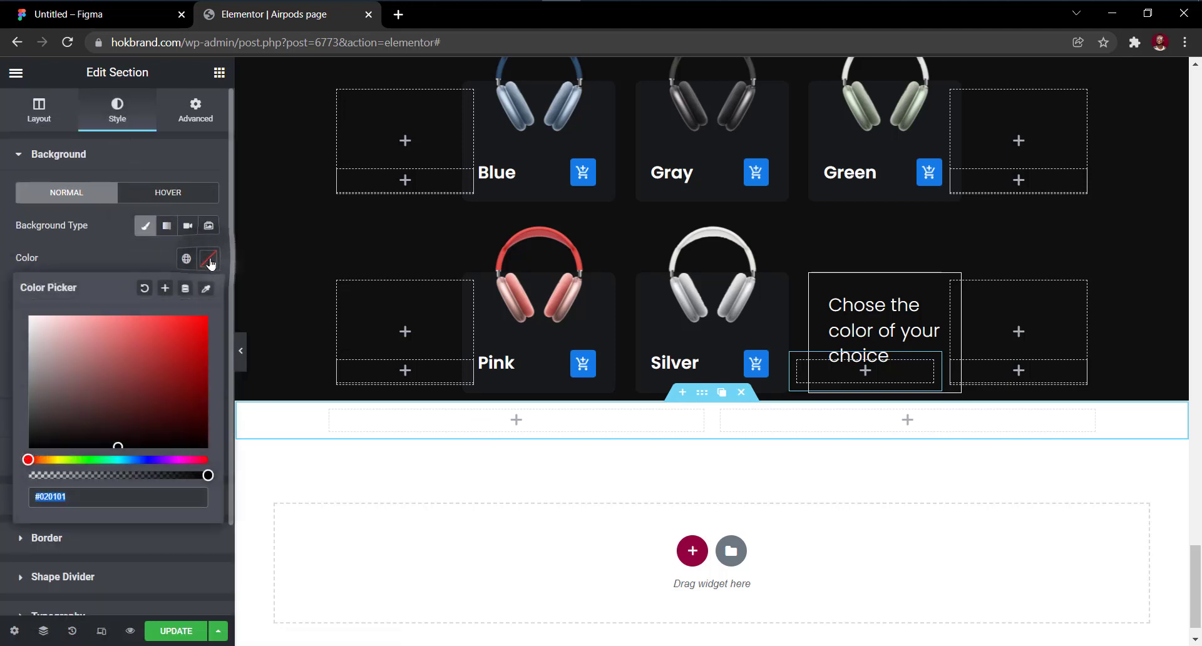
type("0f0")
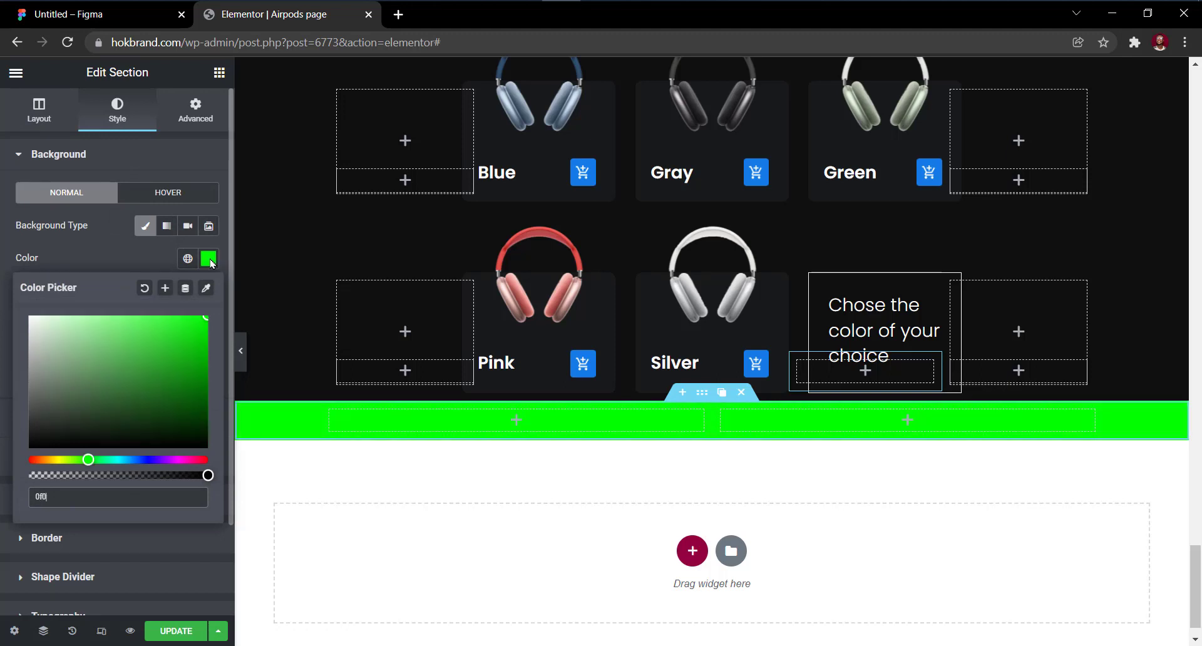
type("f10")
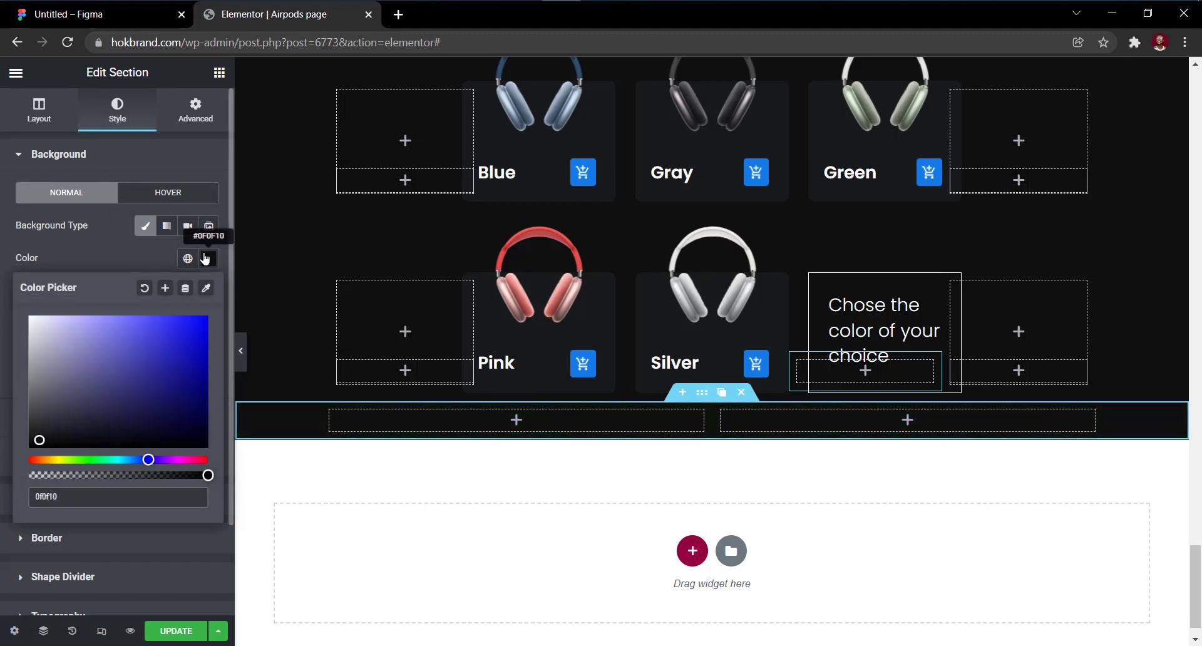
left_click(205, 258)
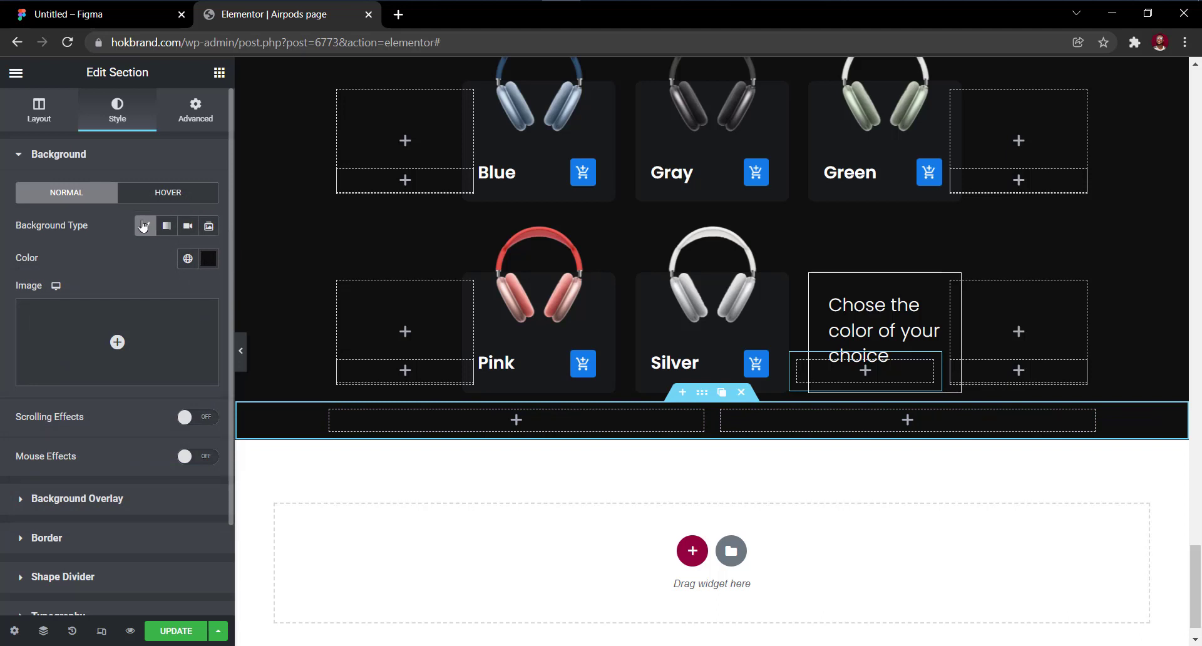
Set the footer section's unlinked padding to 30 px top and bottom, and delete one of its two columns.
left_click(191, 116)
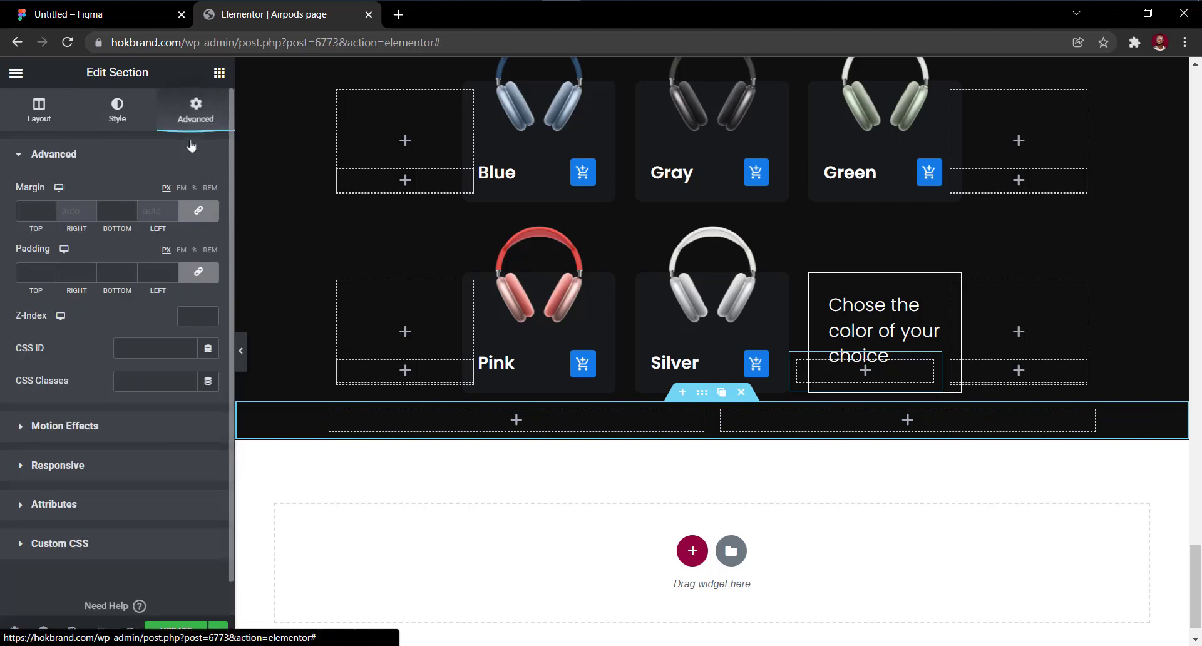
left_click(196, 276)
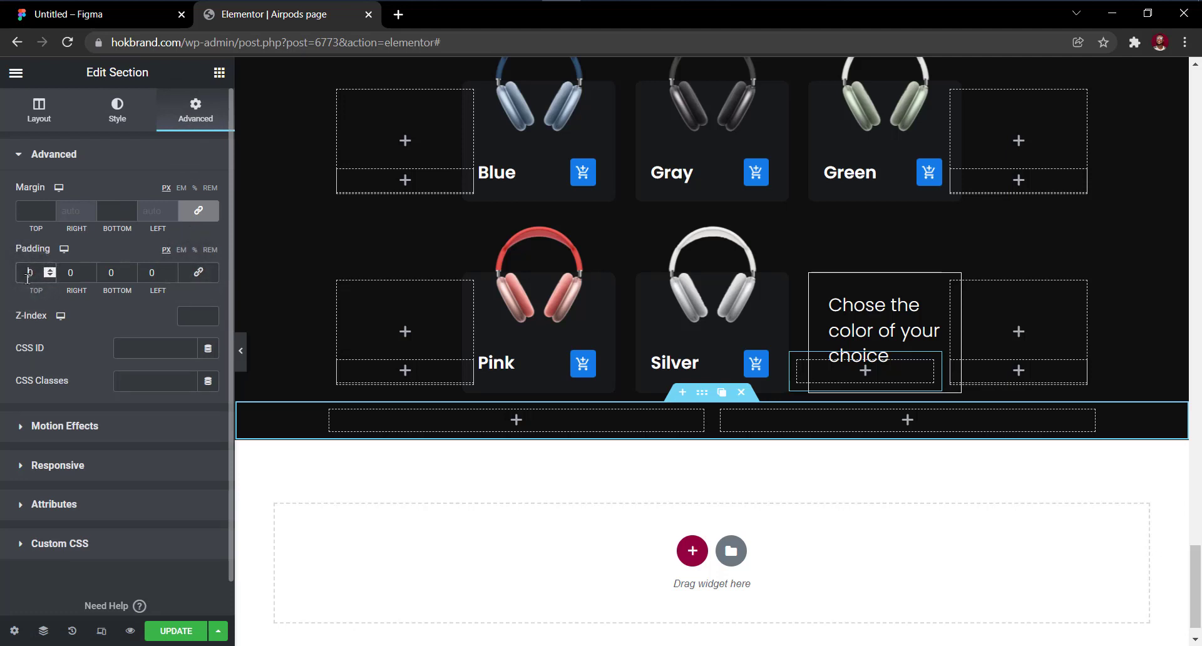
type("4")
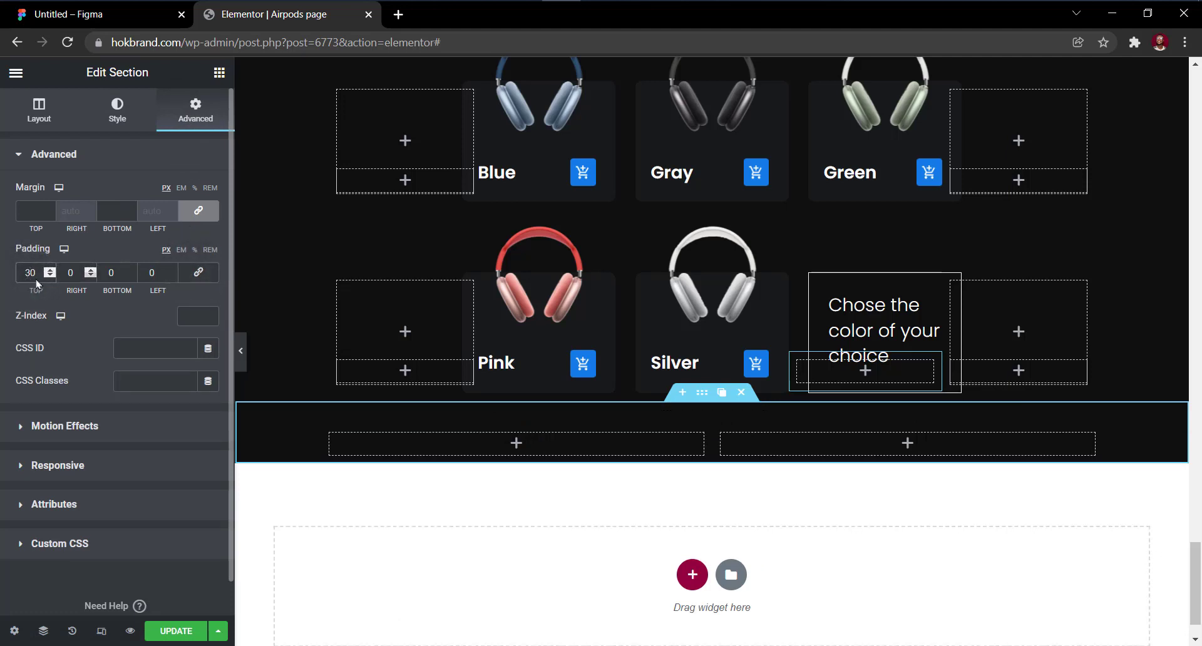
left_click(107, 275)
type("3")
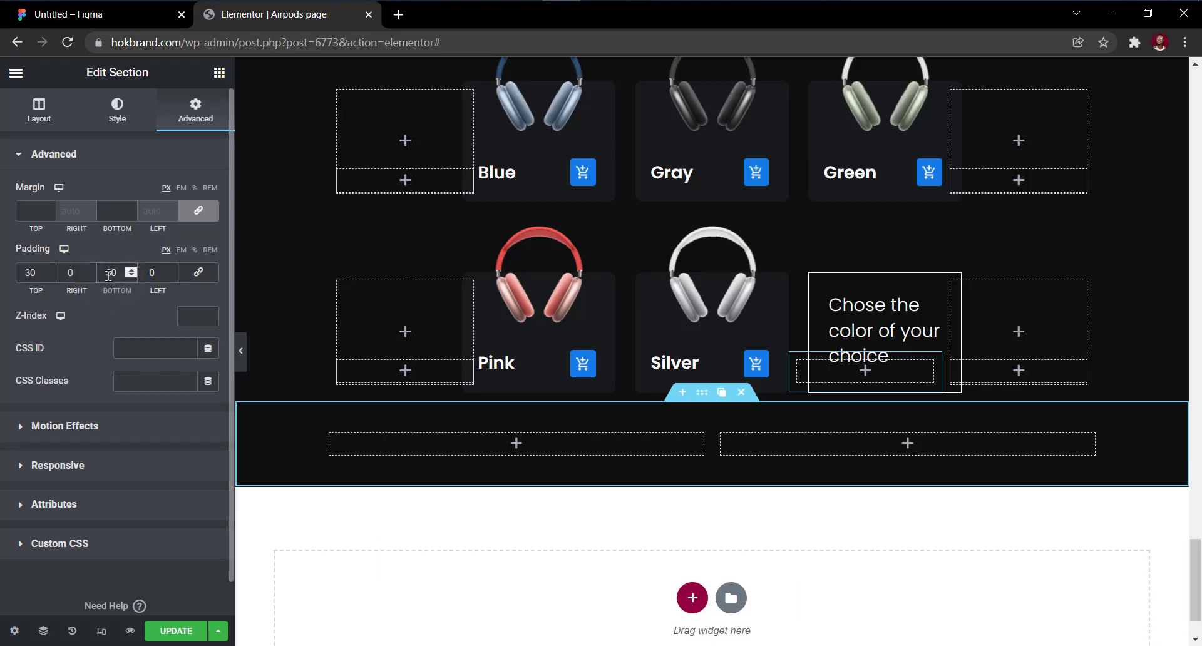
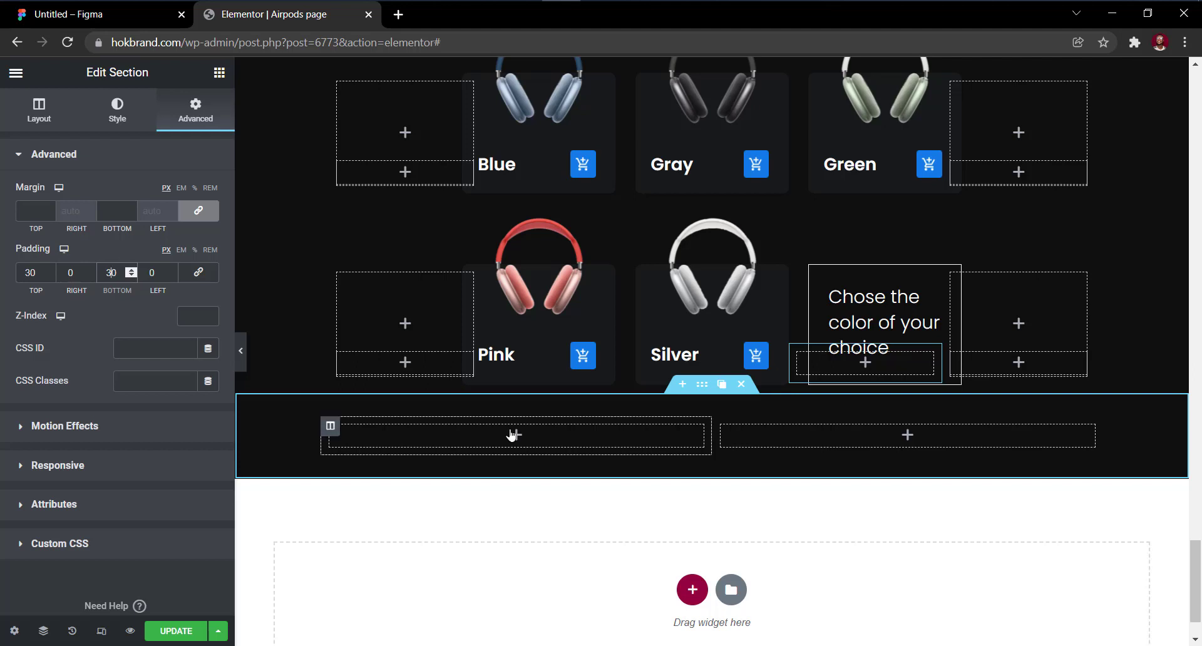
left_click(385, 428)
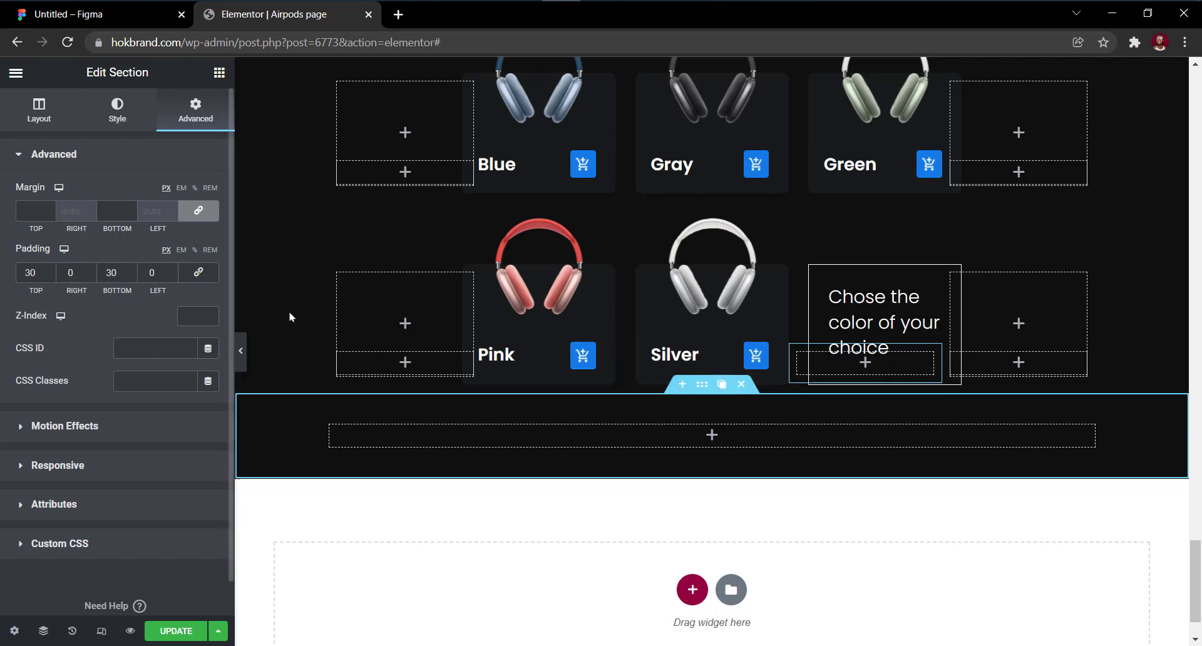
Try top paddings of 160 px and 180 px on the footer section.
double_click(28, 272)
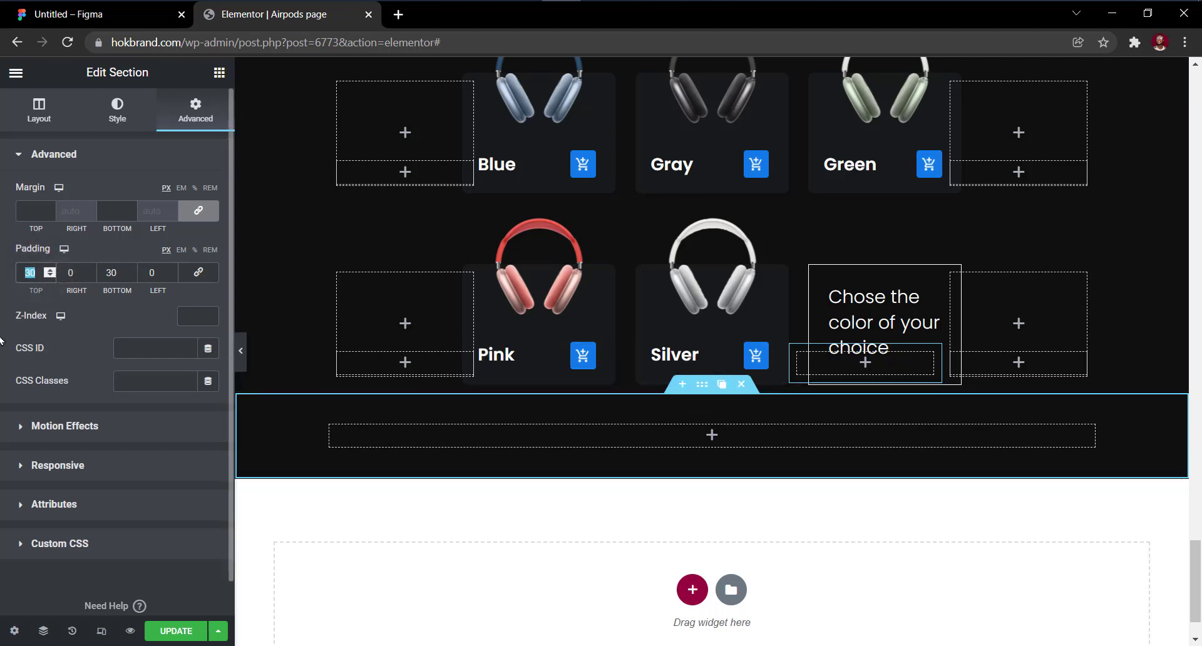
type("16")
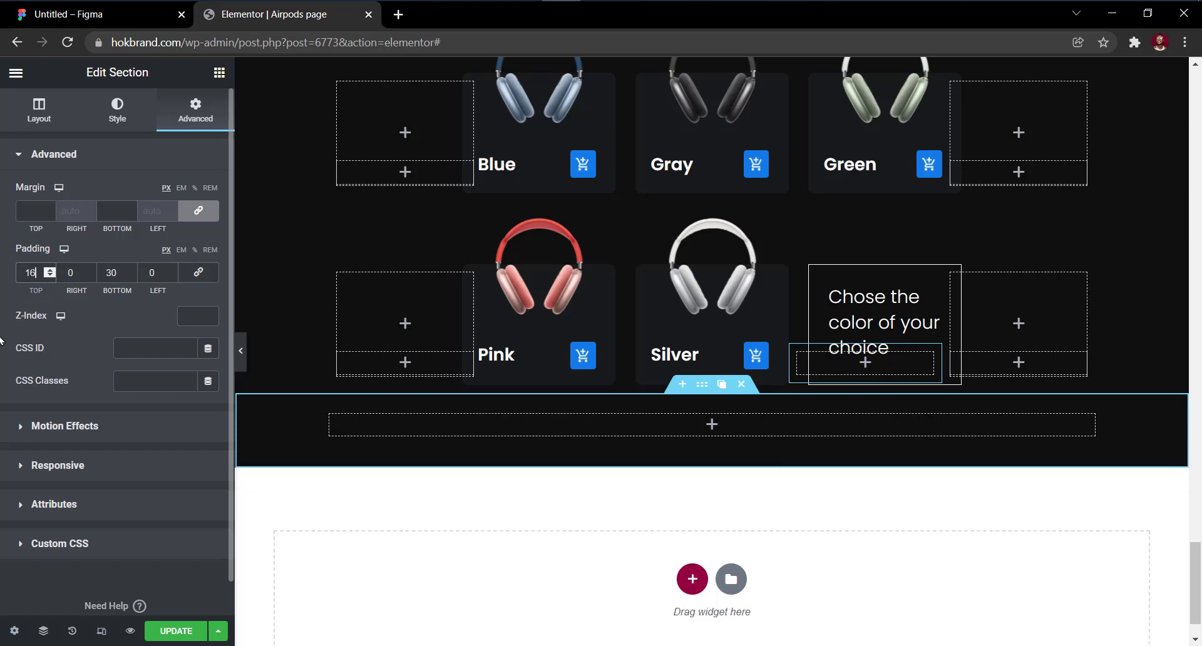
type("0")
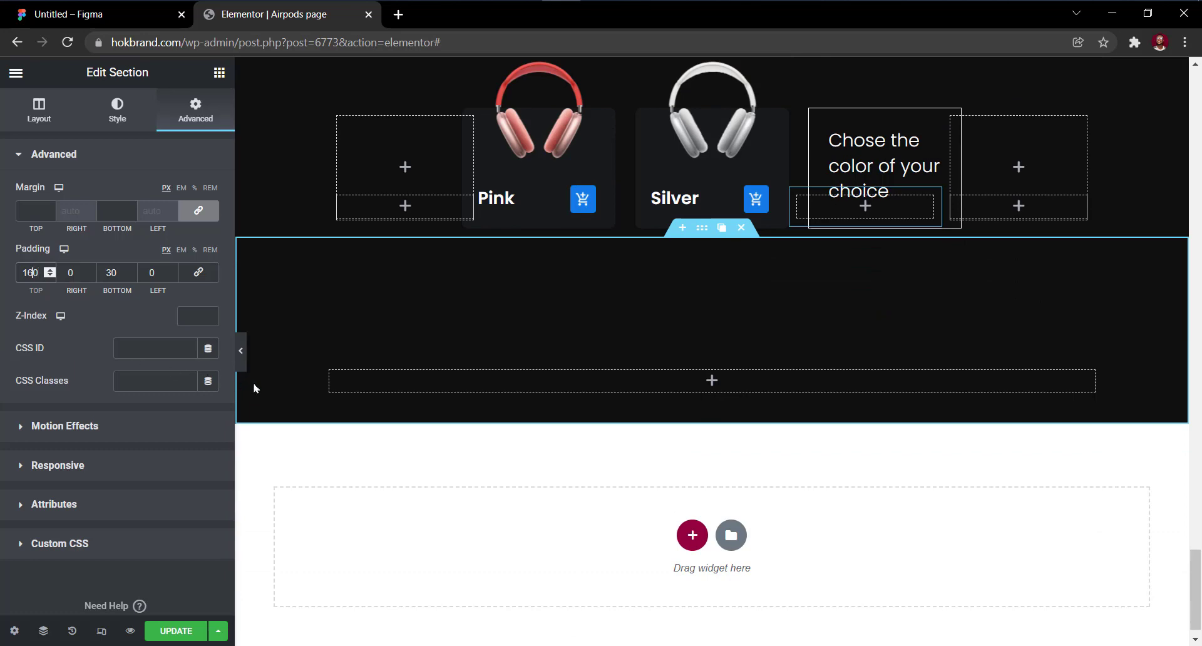
key("BackSpace")
key("BackSpace")
key("BackSpace")
type("0")
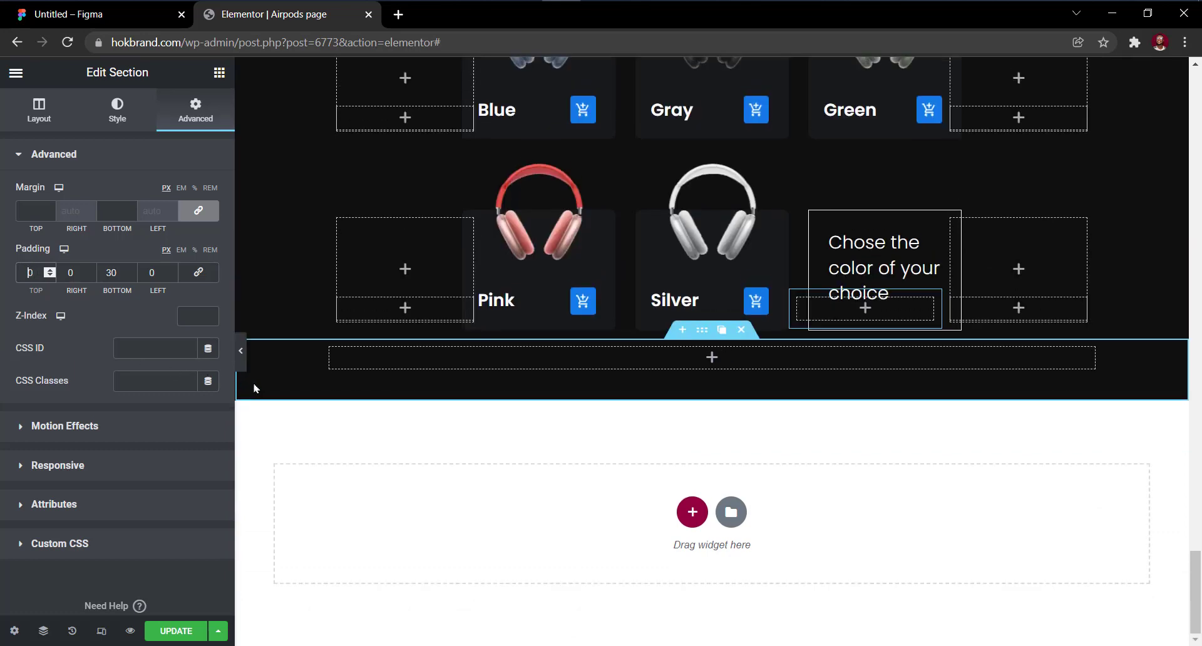
type("18")
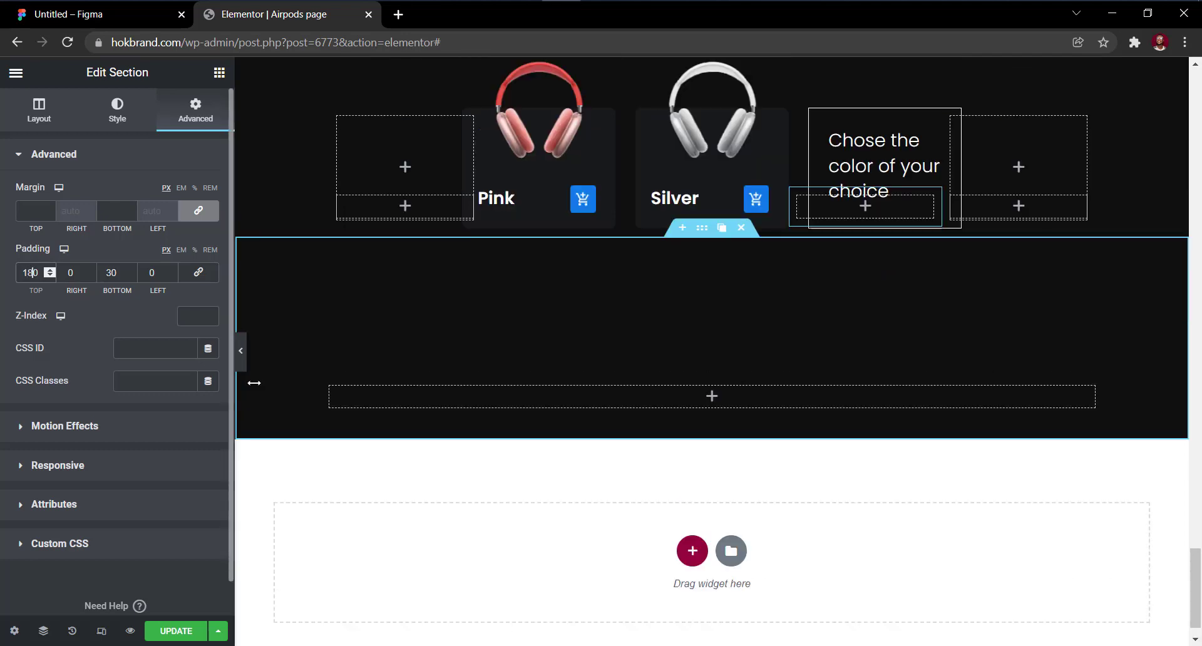
Compare the spacing above the footer with Figma and set the footer section's top padding to 200 px.
scroll(678, 443, "down", 3)
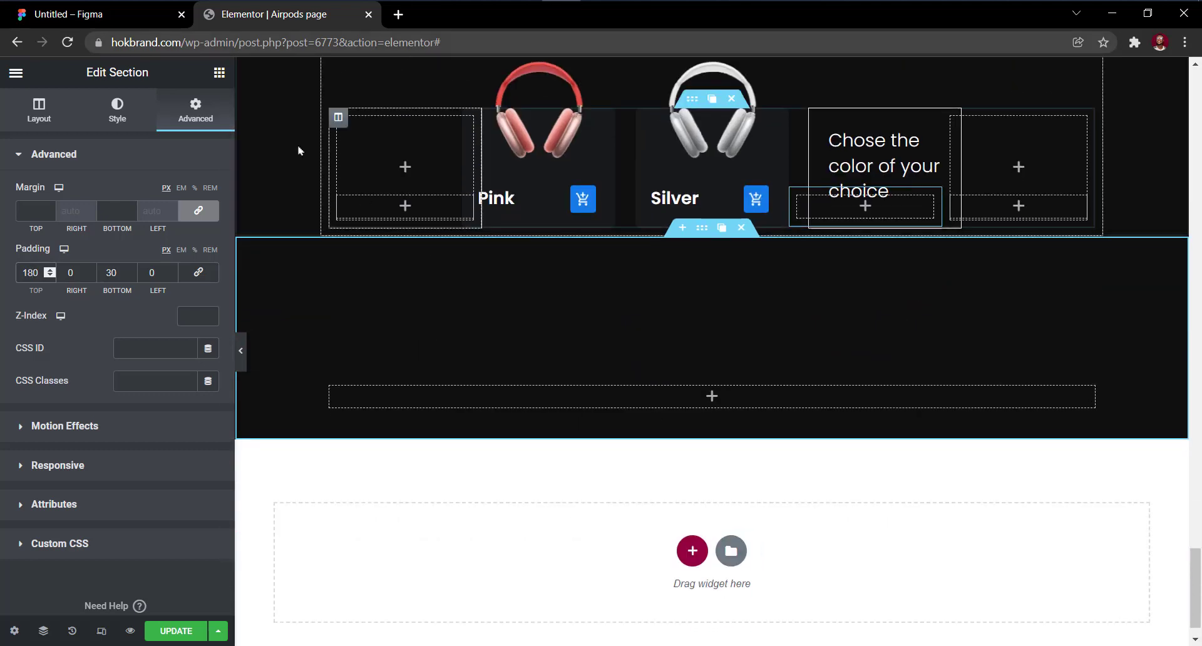
left_click(119, 14)
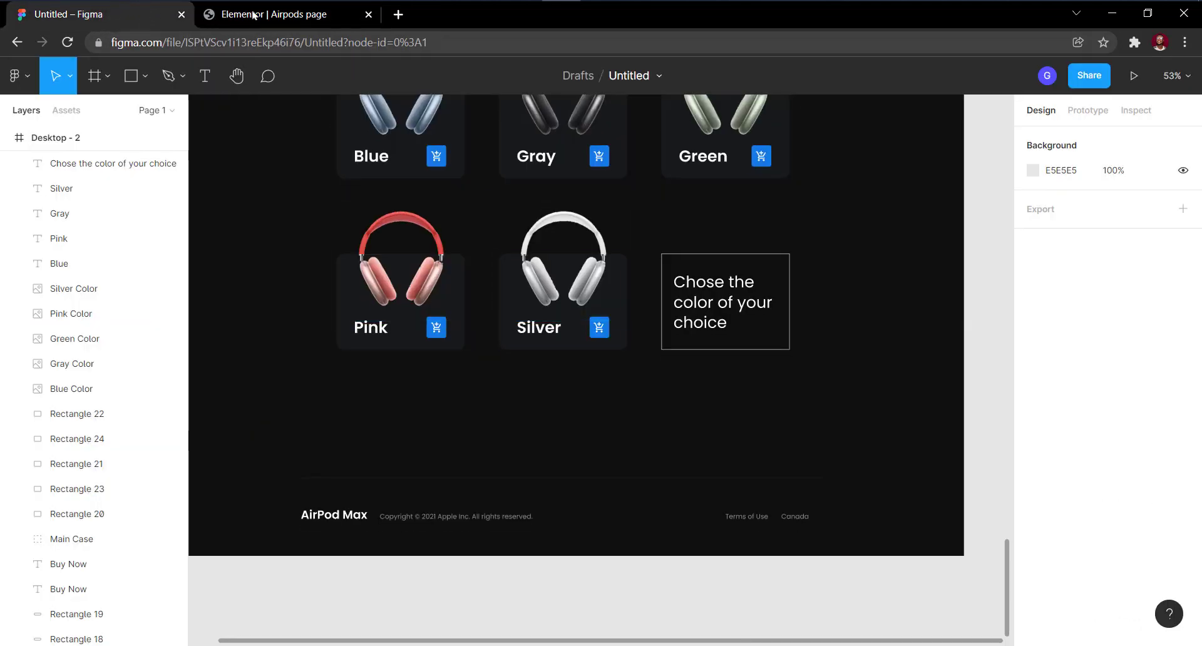
left_click(253, 15)
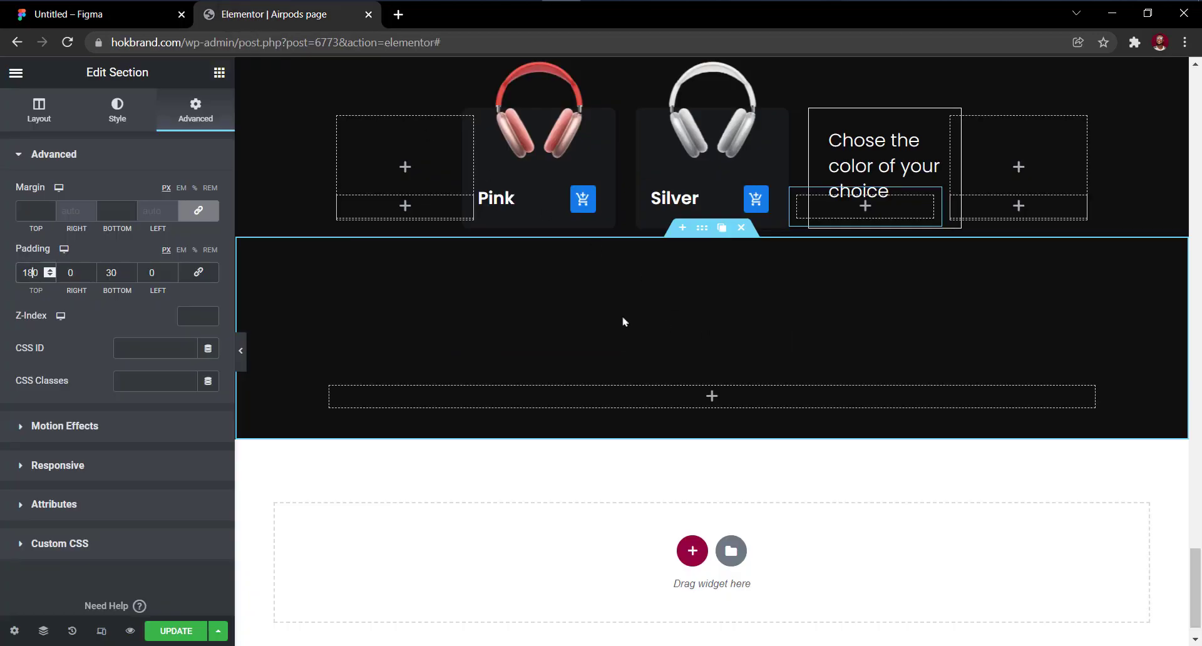
key("BackSpace")
type("9")
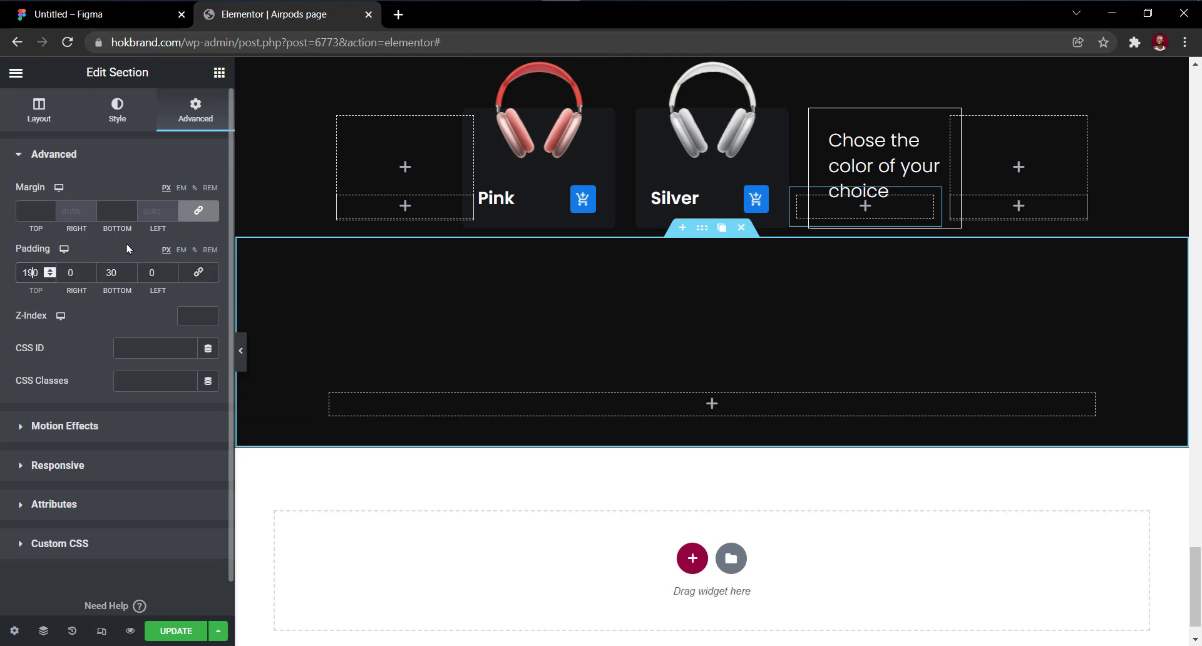
key("BackSpace")
key("BackSpace")
type("200")
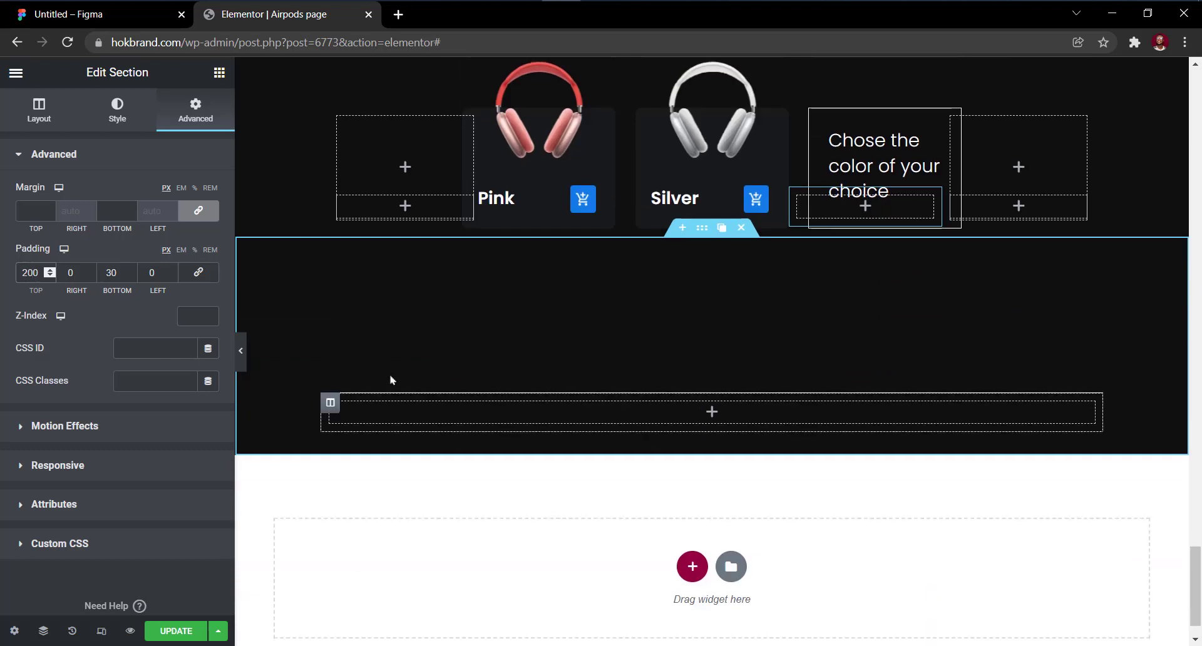
Add a two-column inner section inside the footer section's column.
left_click(330, 400)
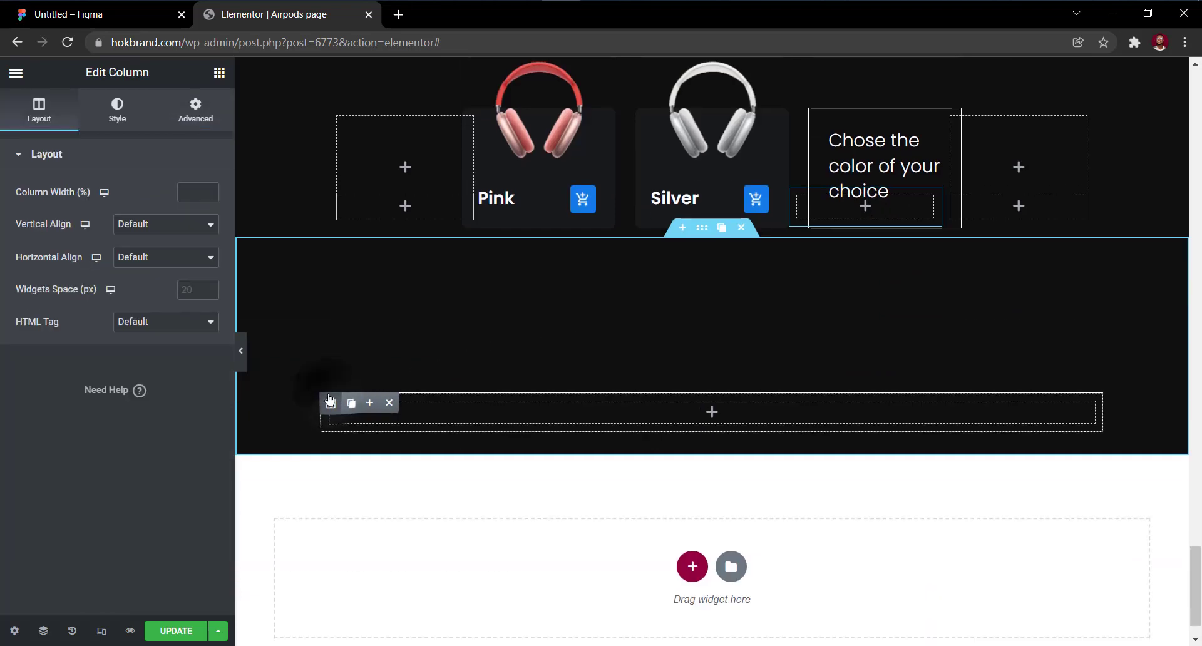
left_click(219, 73)
left_click_drag(44, 216, 548, 410)
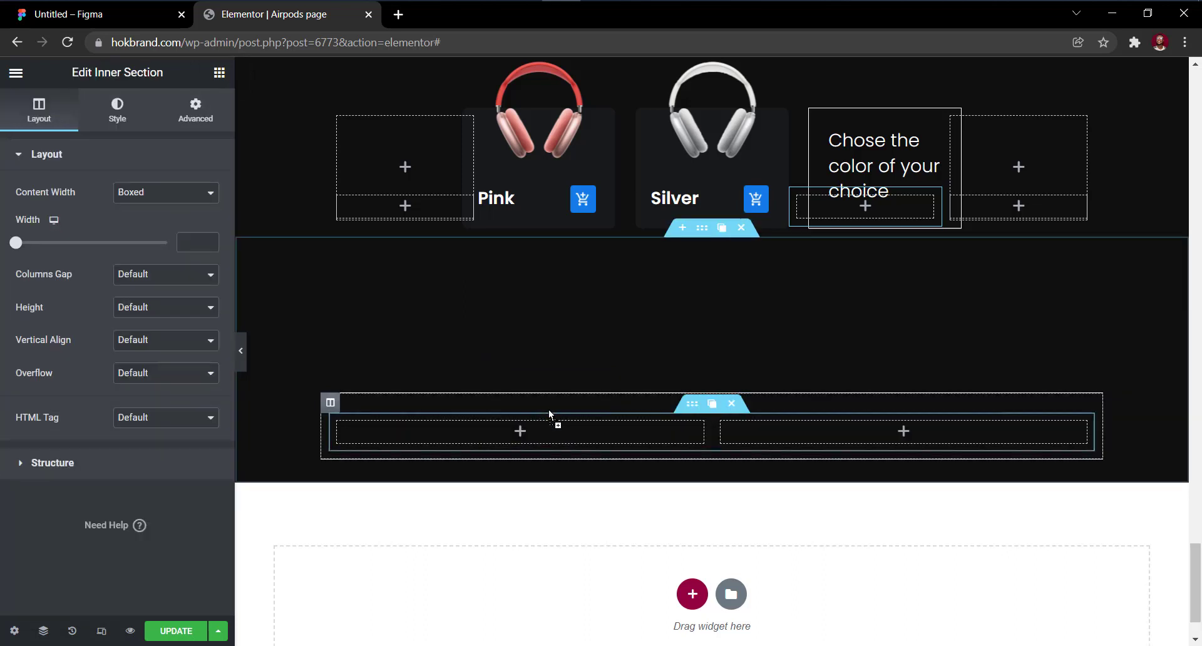
Give the footer's outer column a solid border with a linked width of 2 px on all sides.
left_click(330, 403)
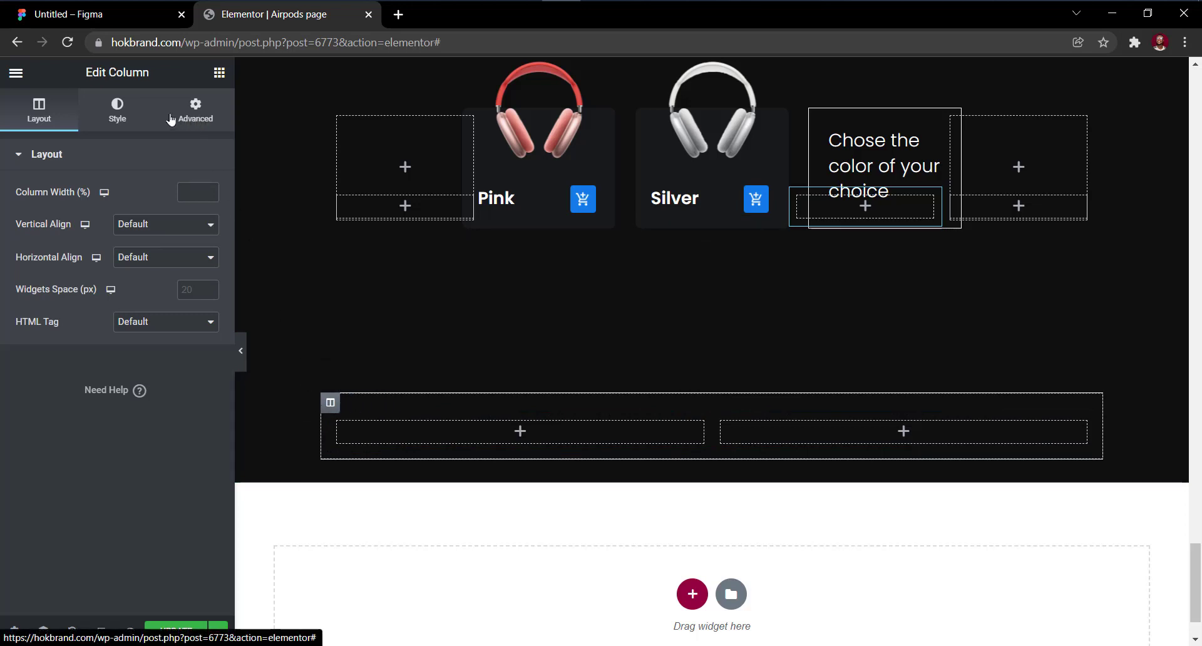
left_click(133, 113)
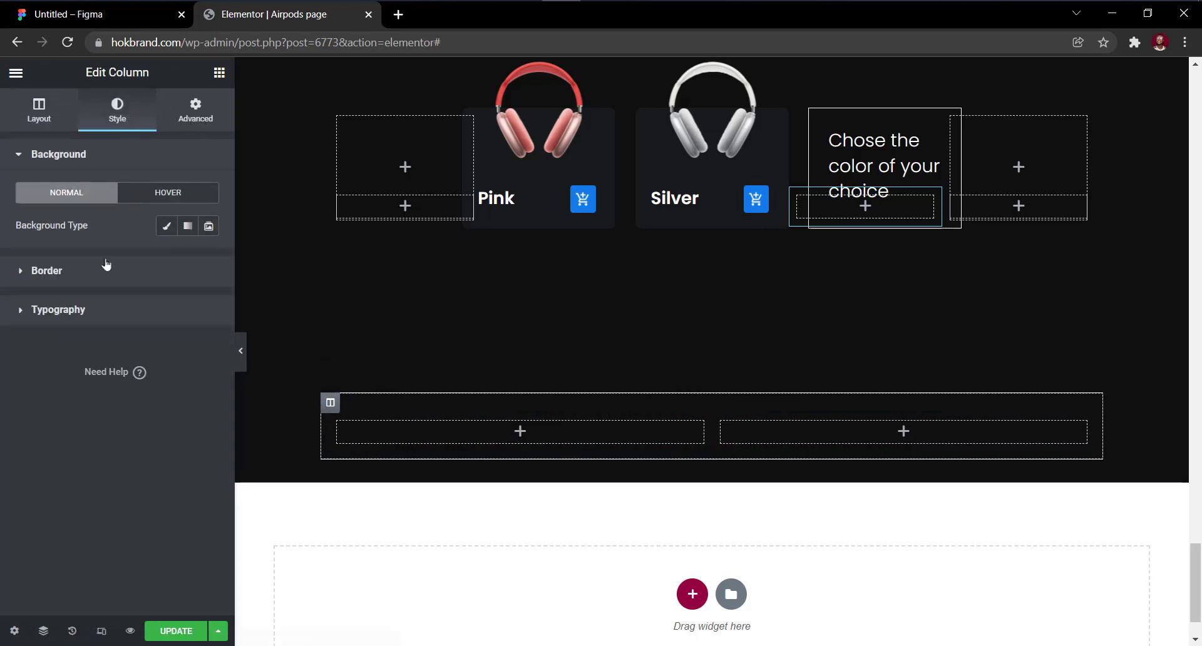
left_click(104, 275)
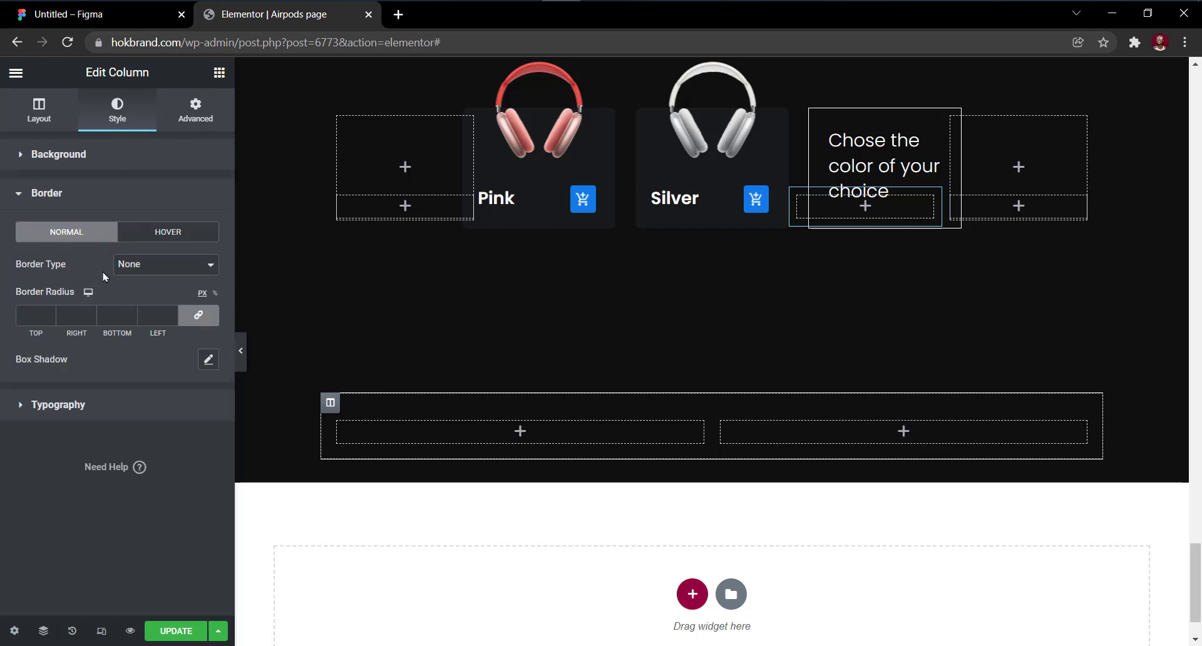
left_click(140, 268)
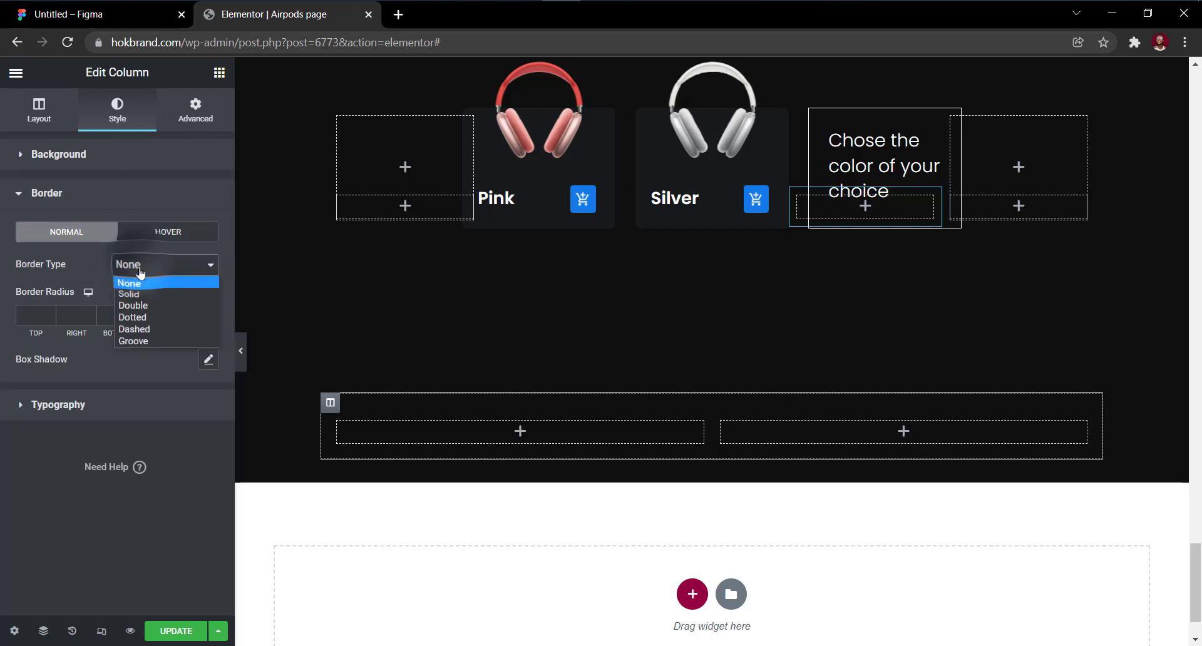
left_click(125, 289)
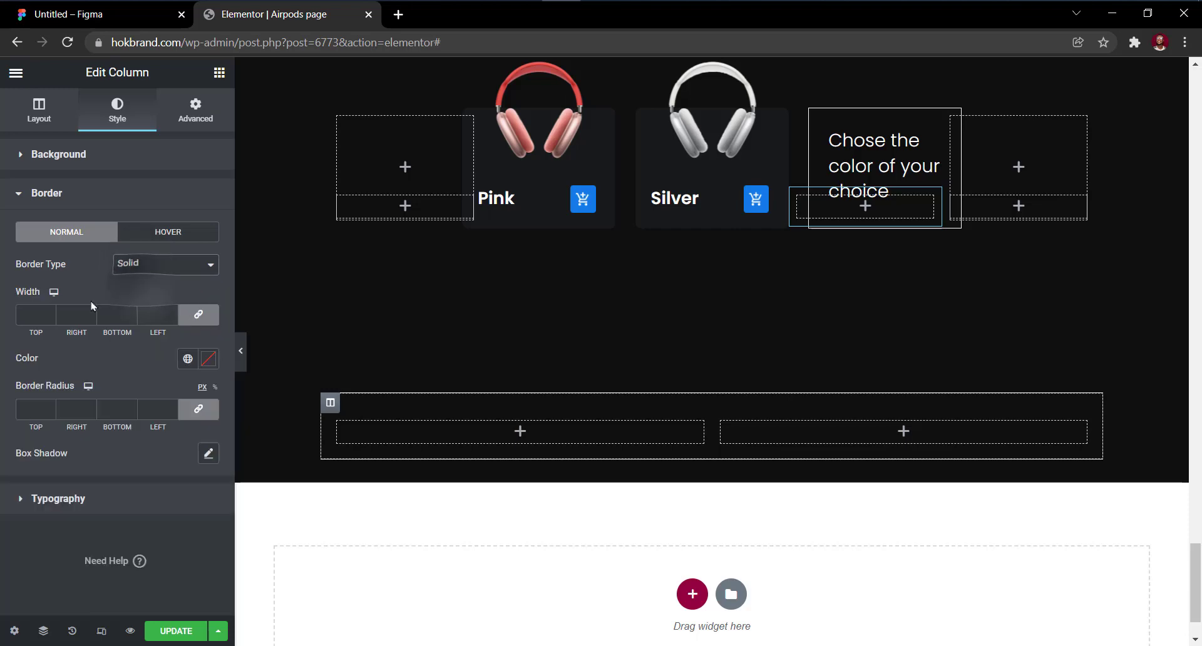
left_click(49, 311)
left_click(49, 311)
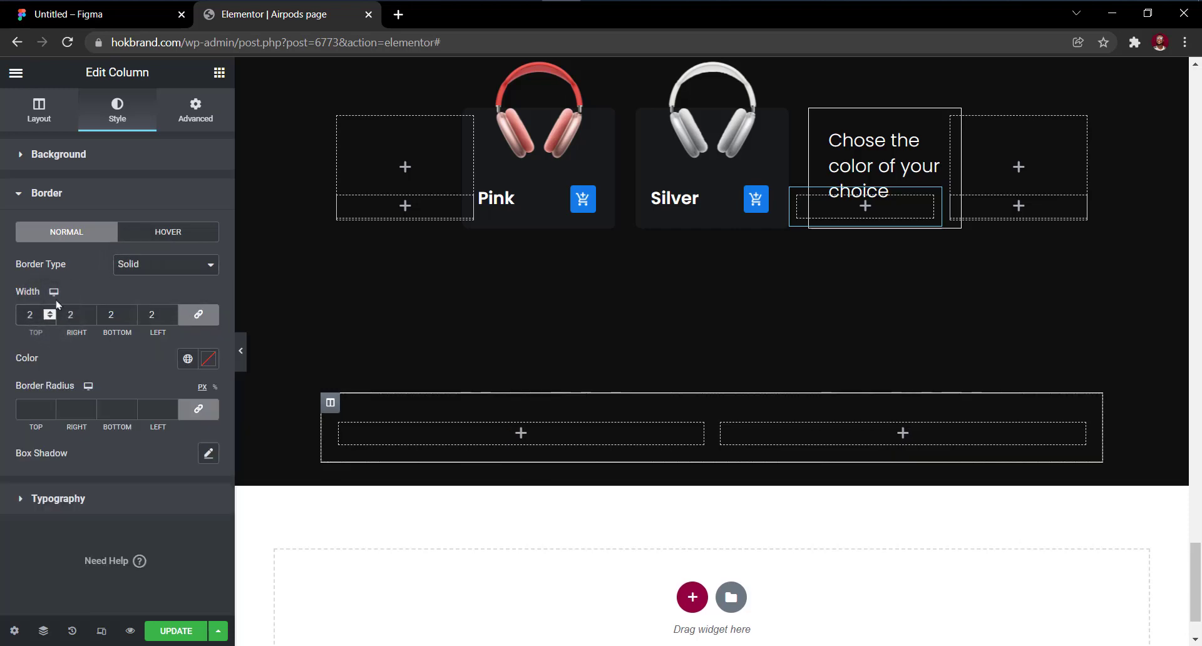
Copy the divider line's stroke colour 181A1B from Figma, apply it to the footer column's border in Elementor, and preview the page.
left_click(128, 14)
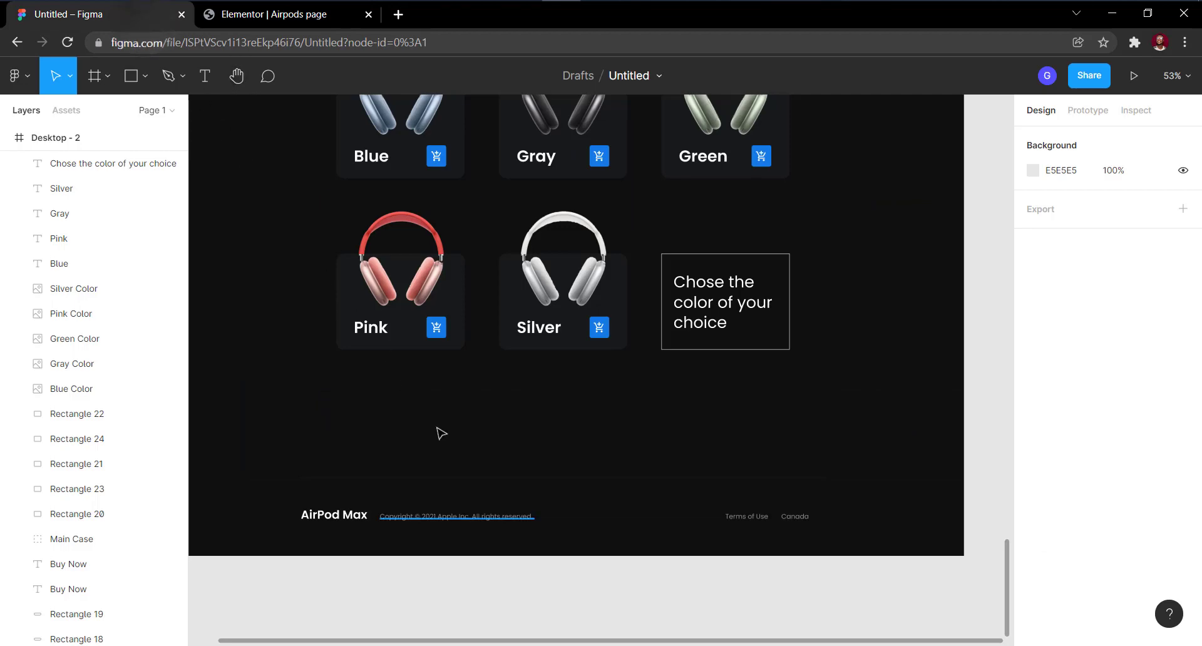
left_click(478, 480)
left_click(1064, 528)
key("ctrl+c")
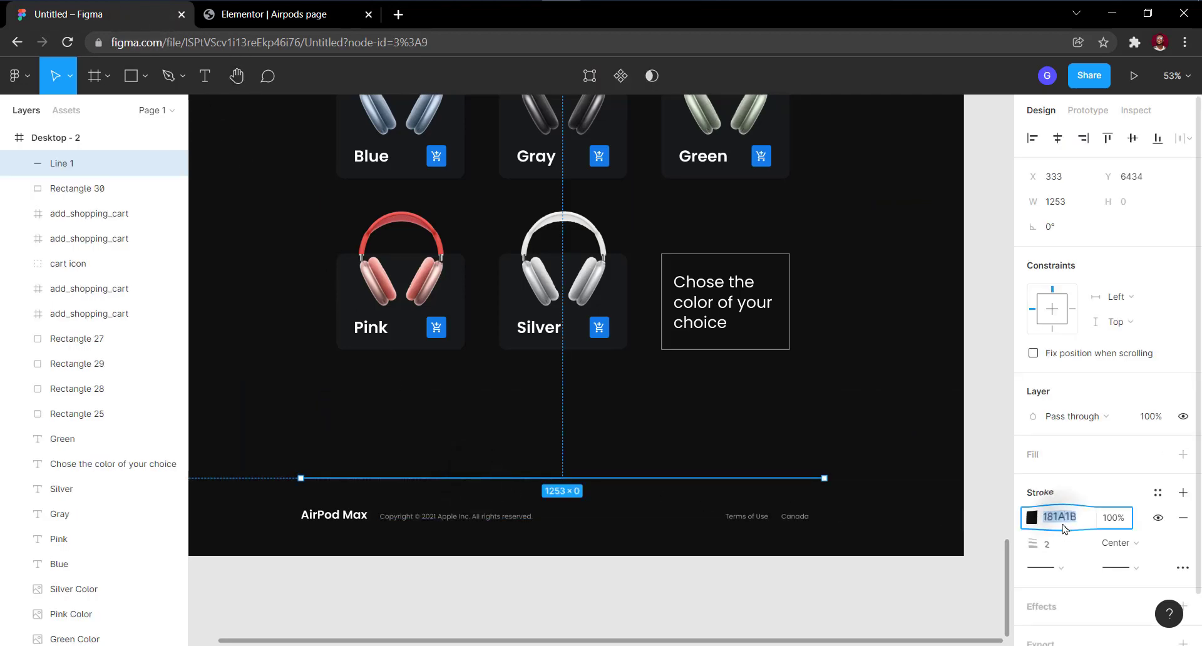
left_click(319, 22)
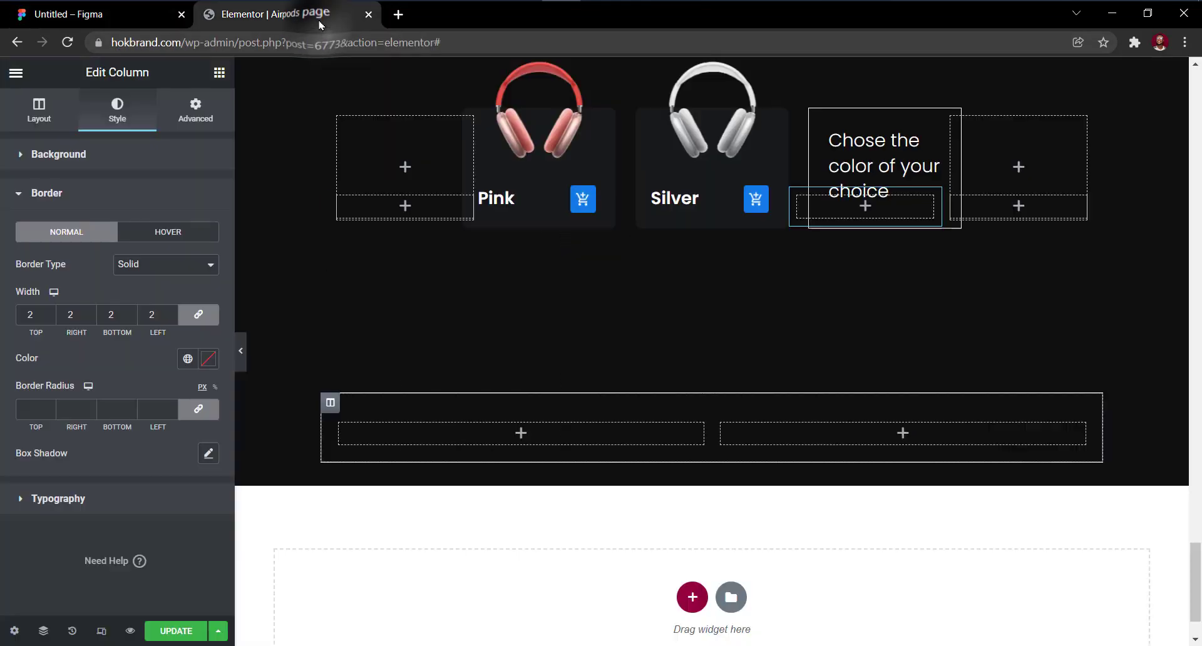
left_click(208, 358)
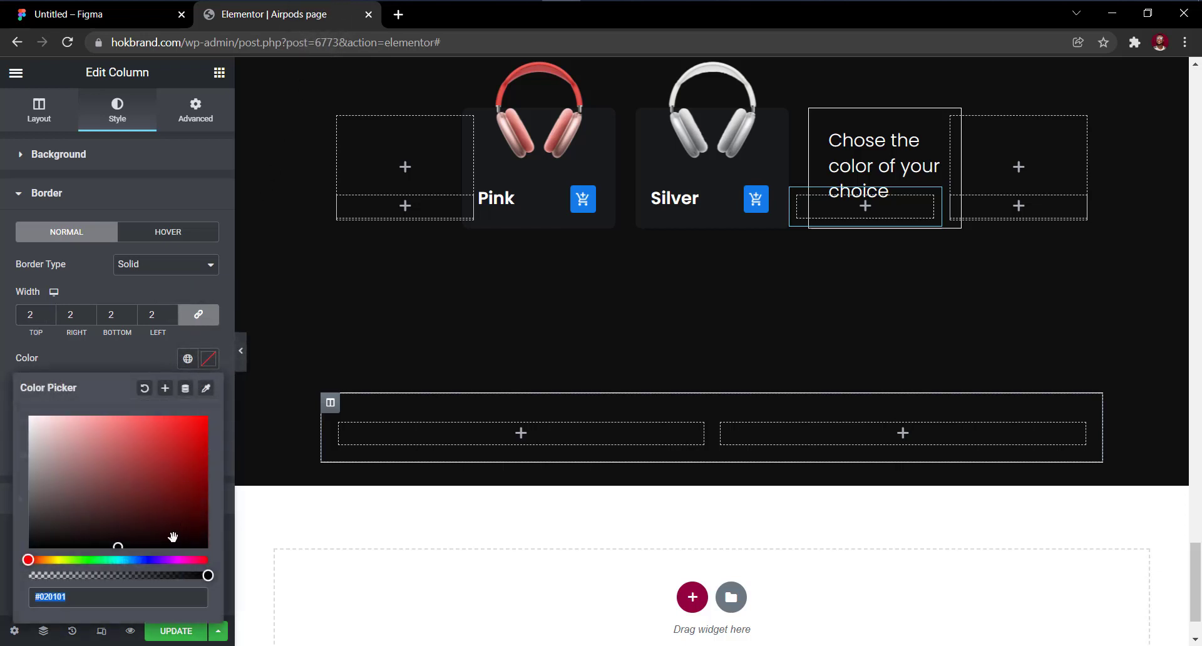
key("ctrl+v")
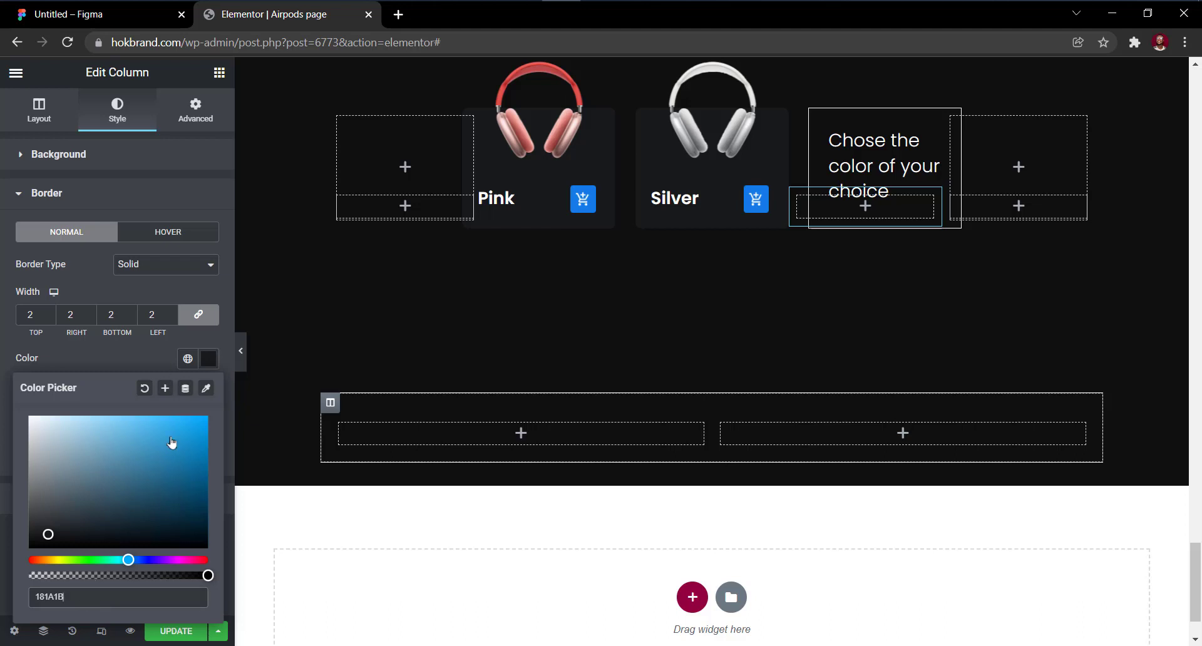
left_click(209, 358)
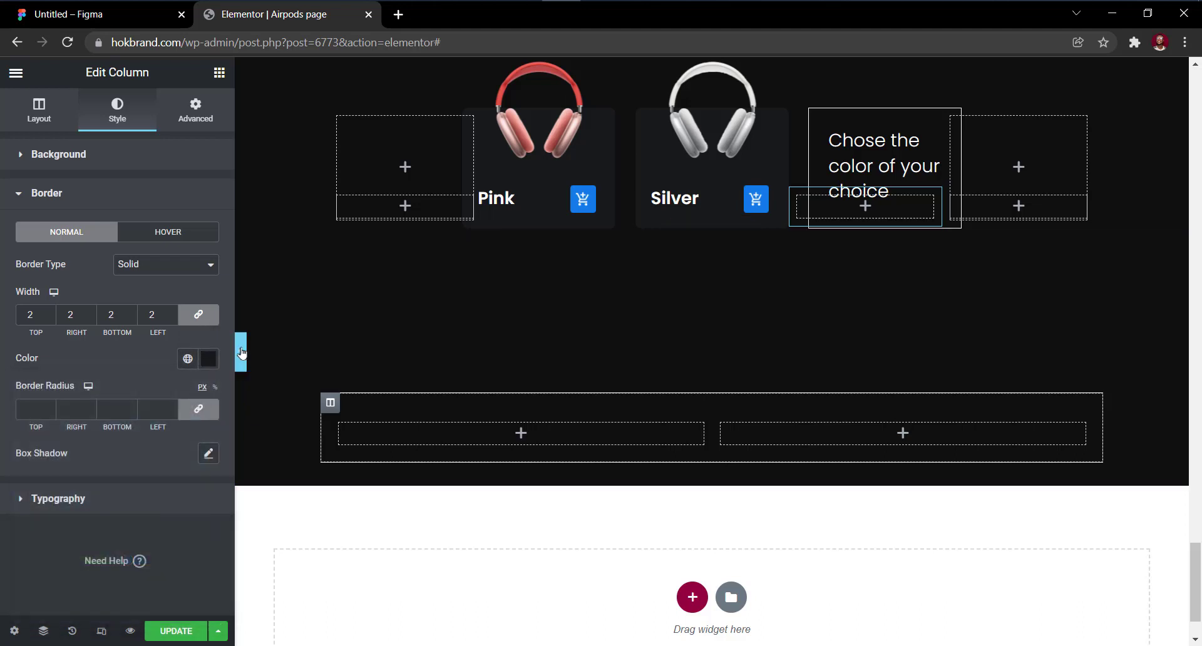
left_click(241, 353)
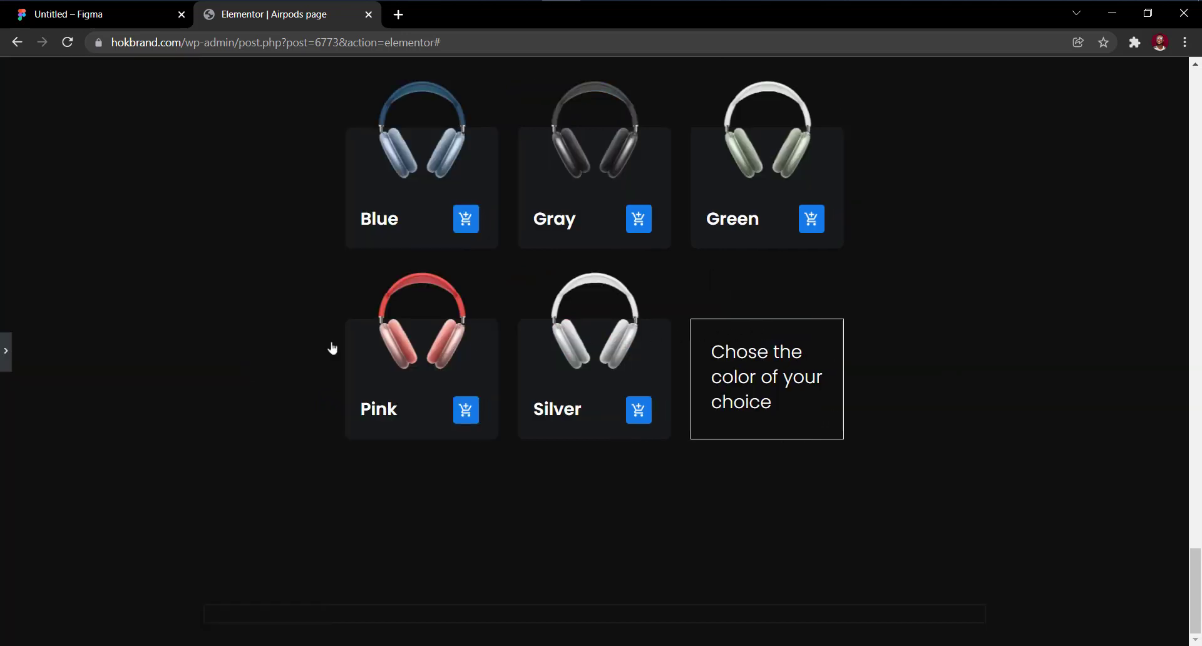
left_click(3, 357)
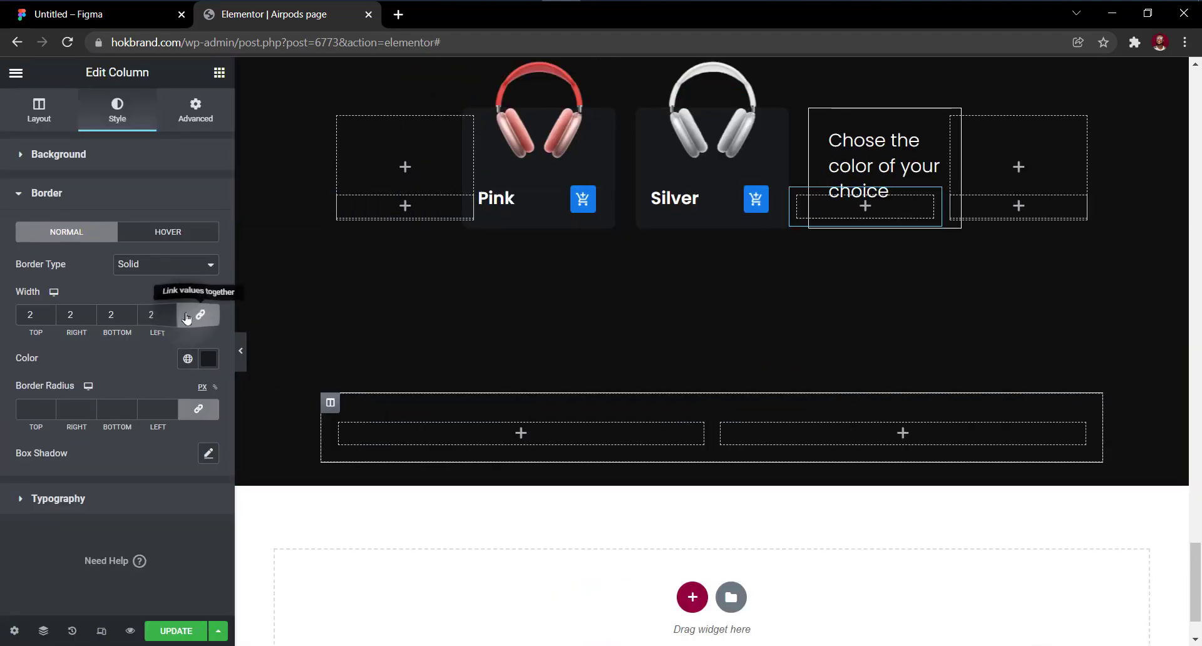
Unlink the footer column's border widths, keep 2 px on the top edge only with 0 on the other sides, and preview the page.
double_click(33, 318)
type("0")
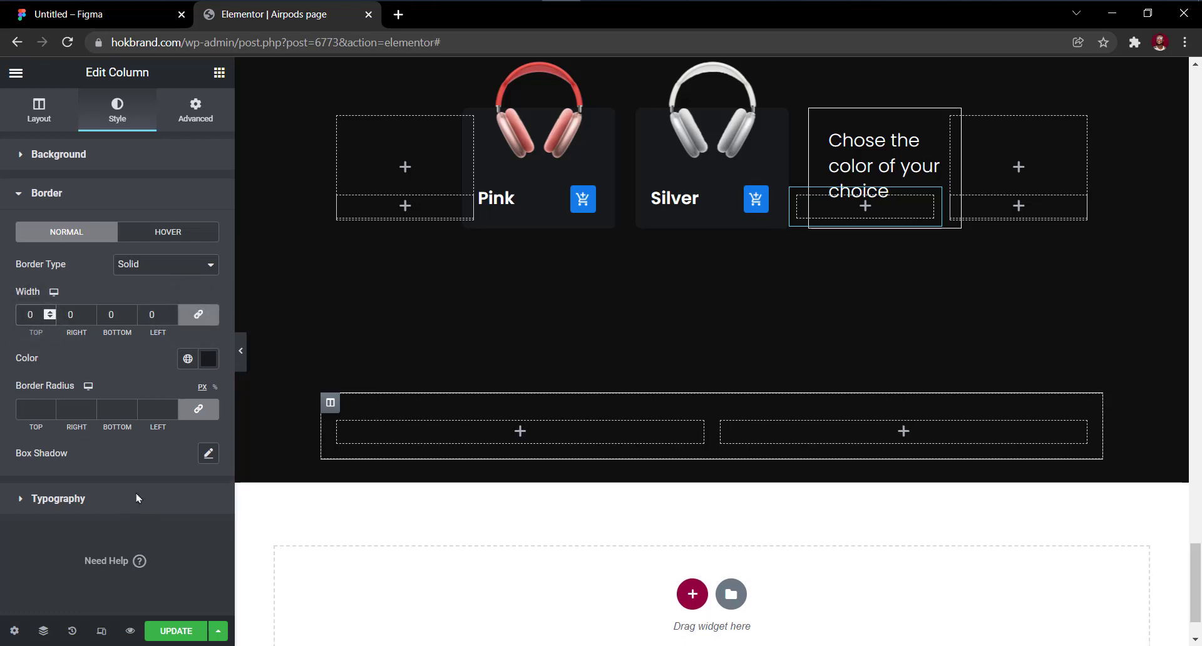
left_click(201, 319)
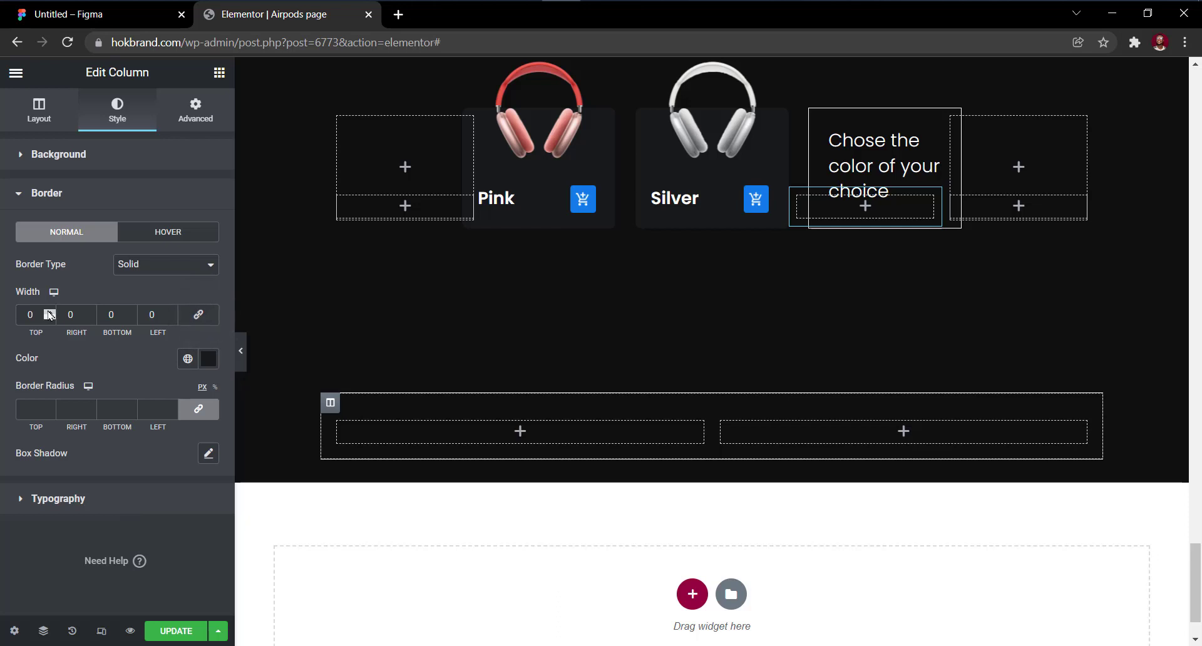
left_click(50, 311)
left_click(49, 312)
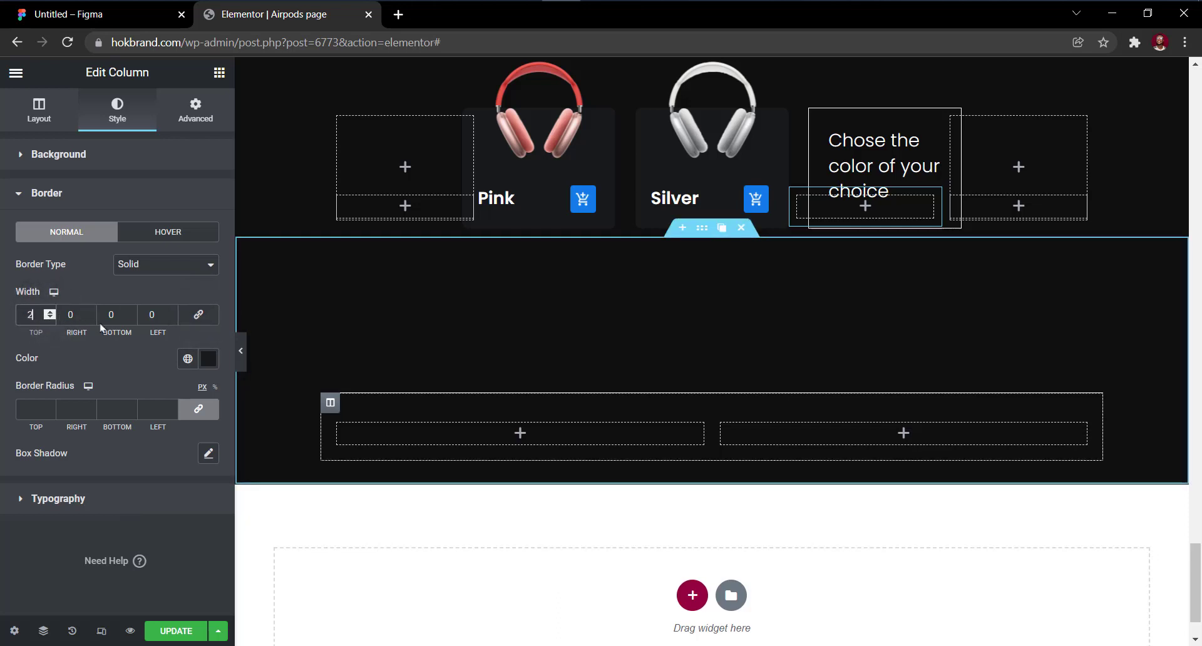
left_click(240, 351)
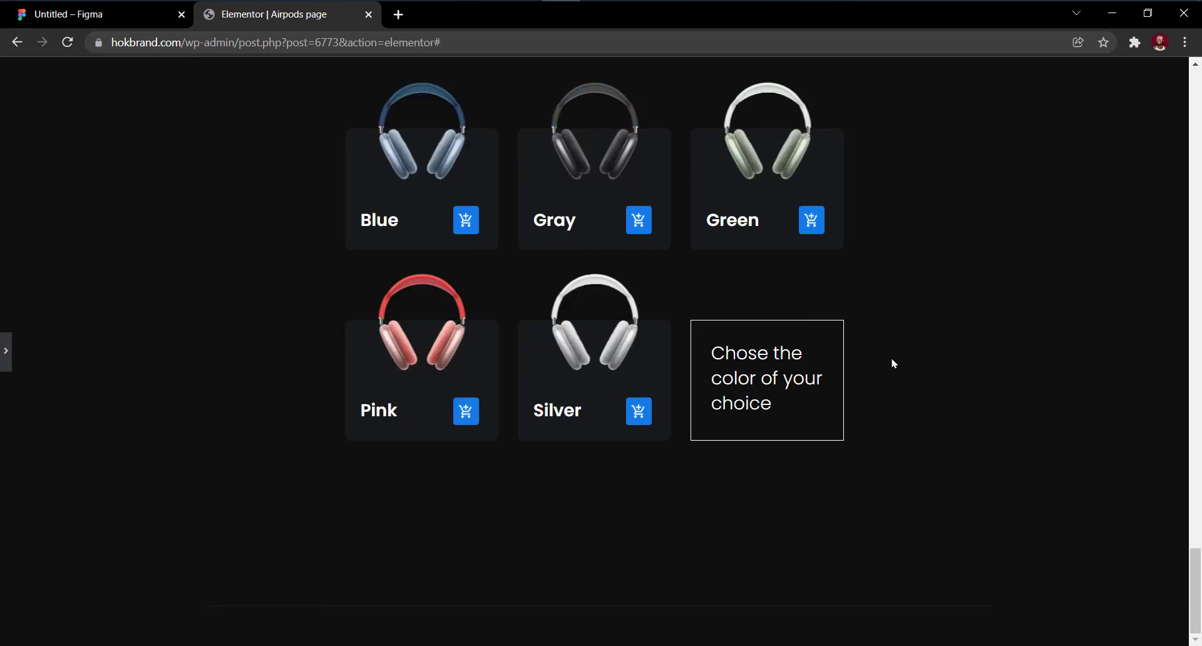
left_click(5, 364)
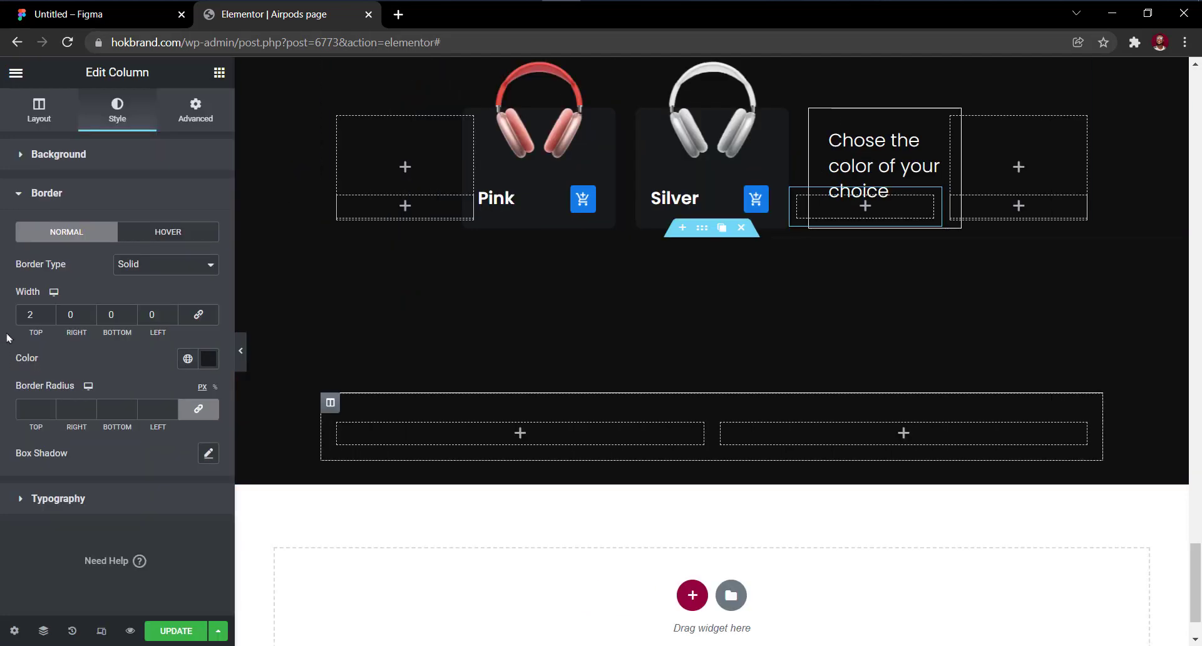
Check the footer layout in Figma, duplicate the inner section's columns to get four, and narrow the last one to about 19.7%.
left_click(55, 16)
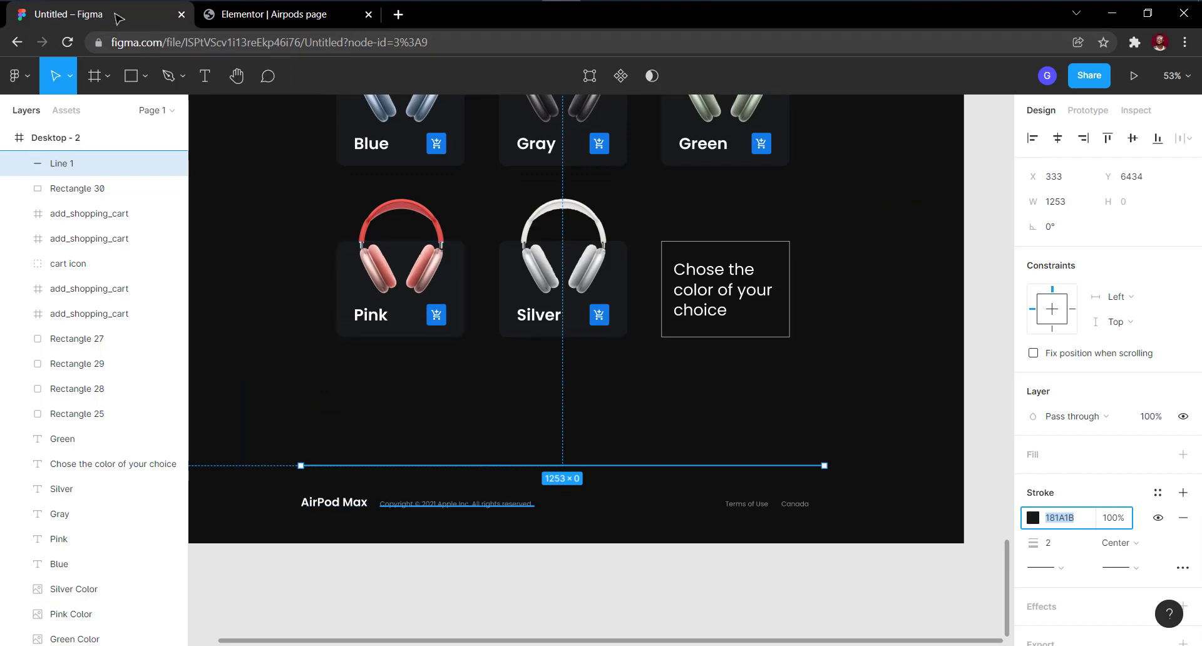
left_click(281, 15)
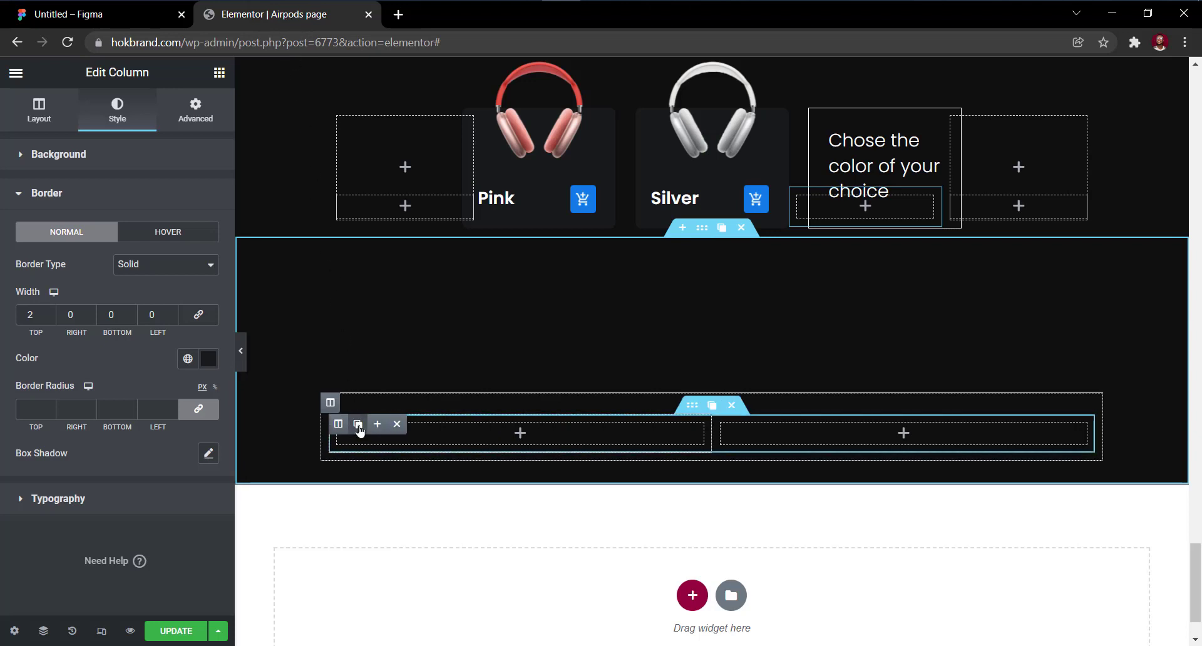
left_click(358, 425)
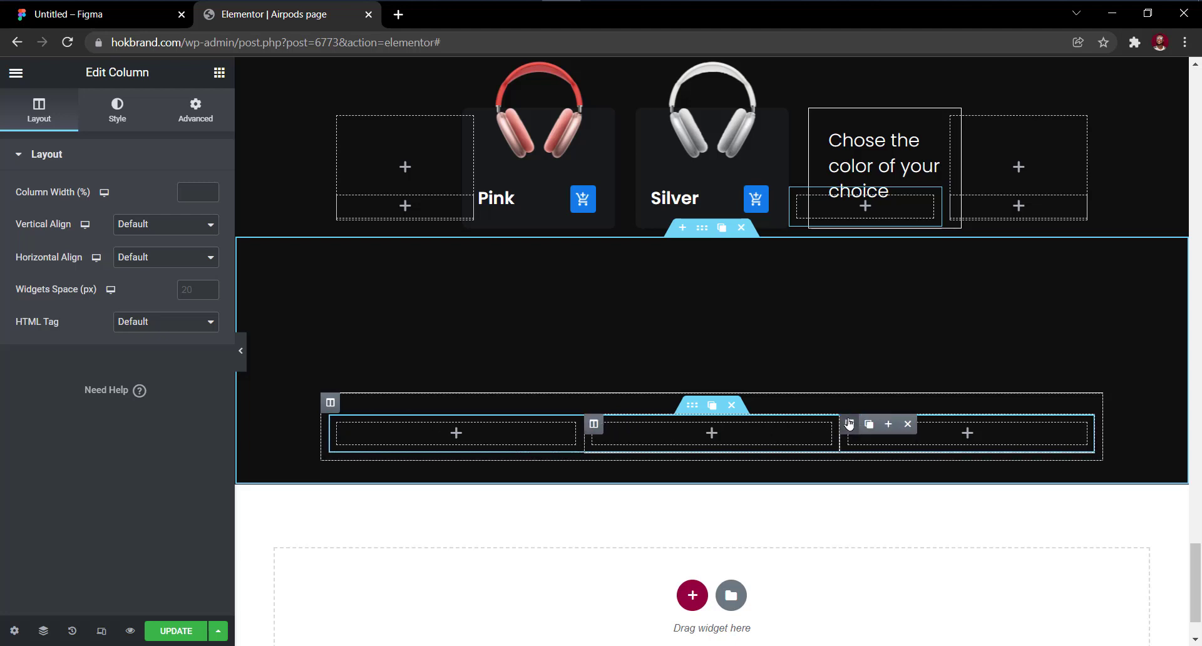
left_click(877, 427)
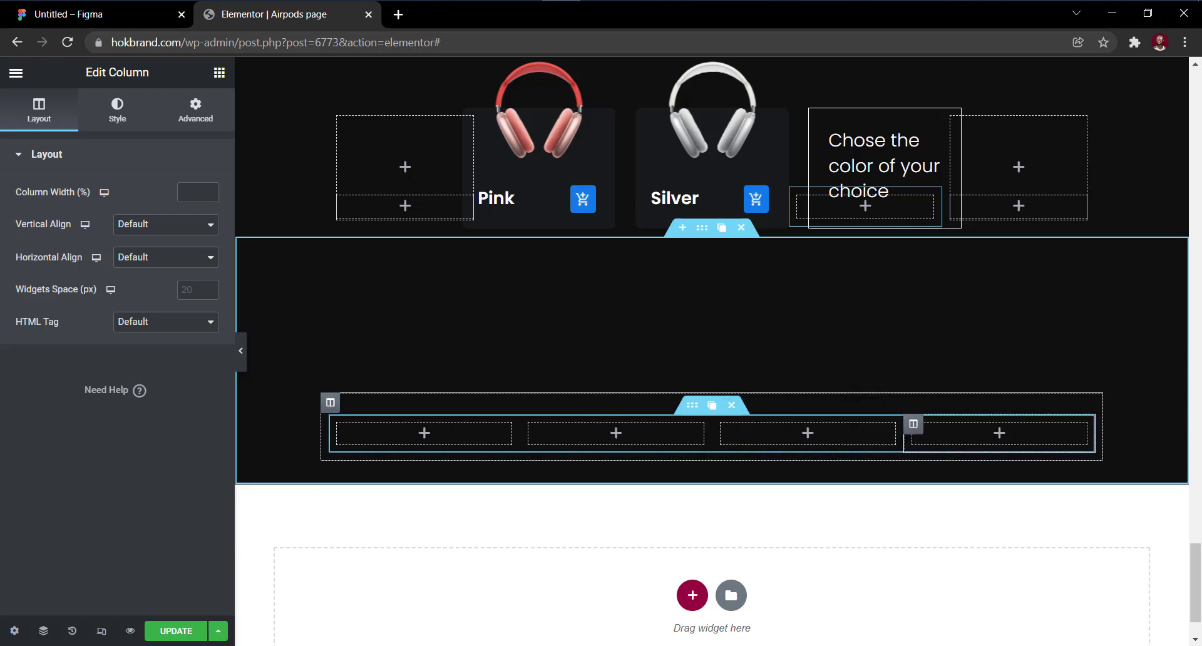
left_click_drag(904, 441, 945, 444)
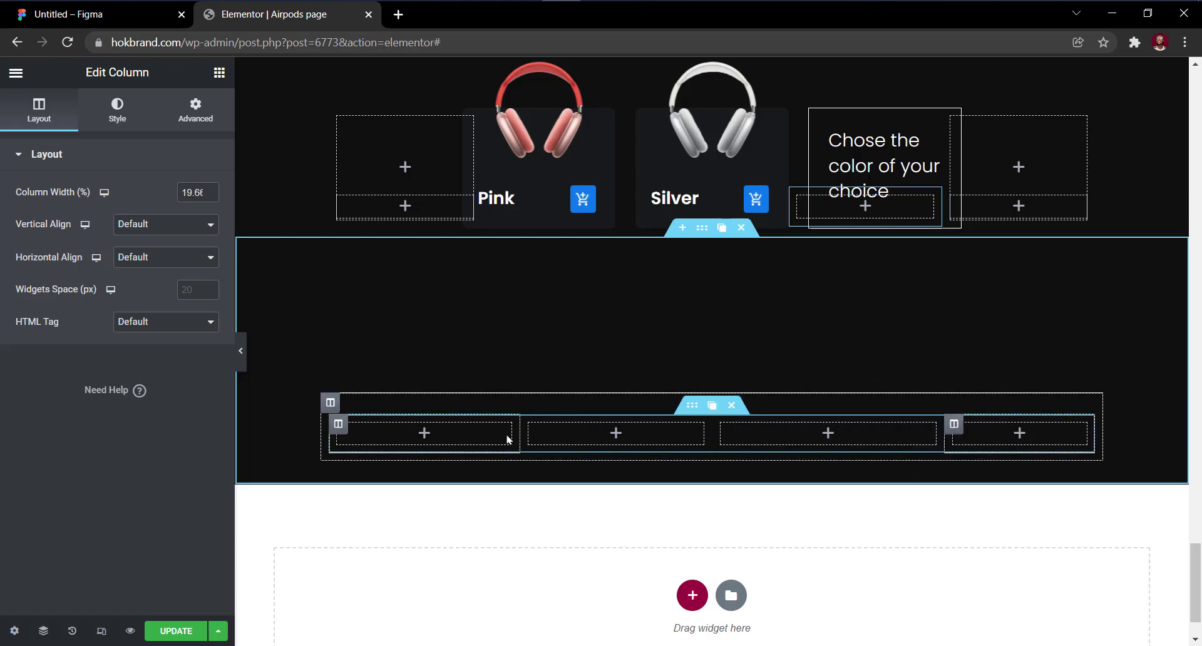
Copy the AirPods Max heading from the page header and paste it into the first column of the footer's inner section.
scroll(507, 439, "up", 20)
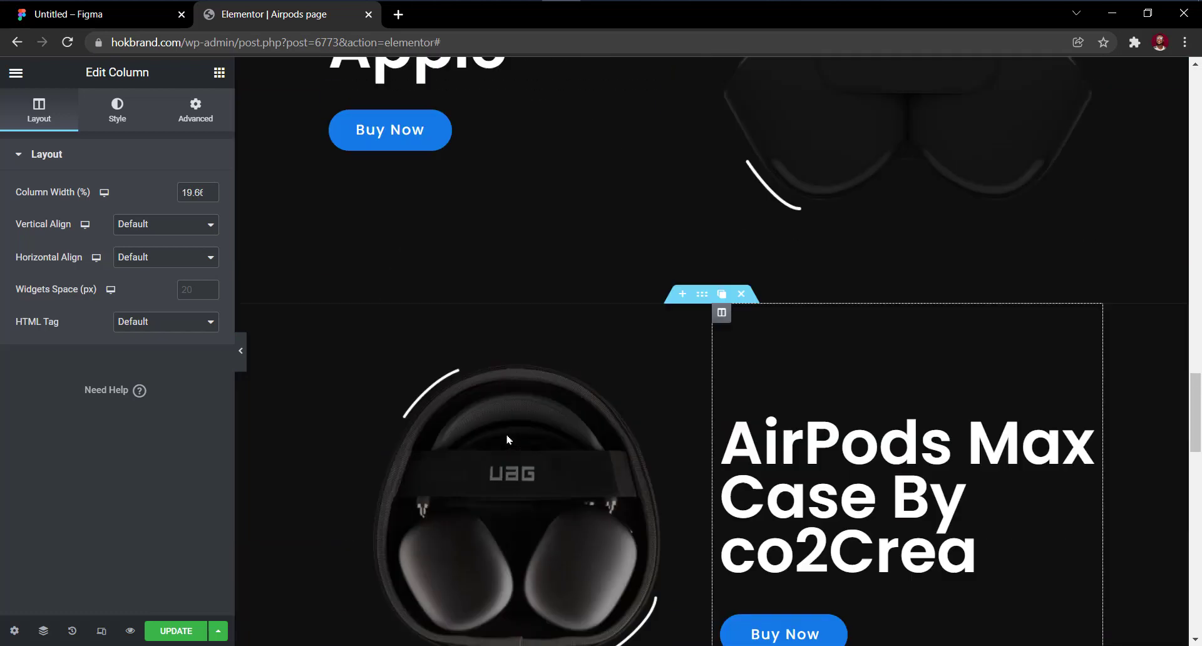
scroll(507, 439, "up", 3)
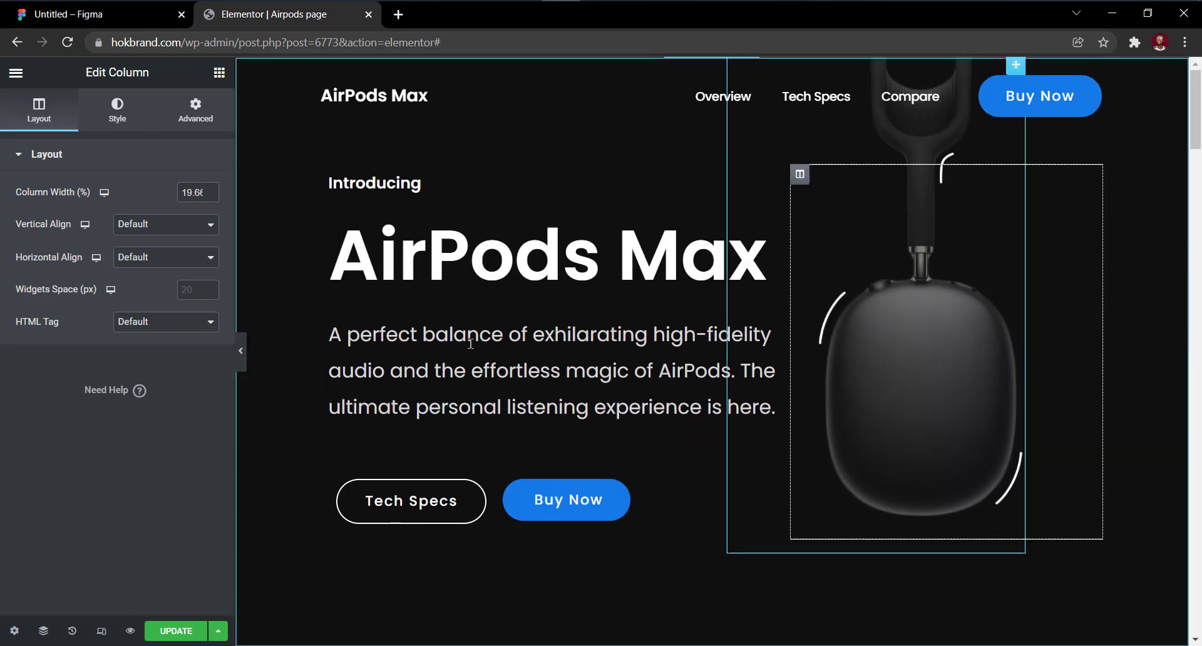
right_click(375, 99)
left_click(406, 163)
scroll(439, 187, "down", 15)
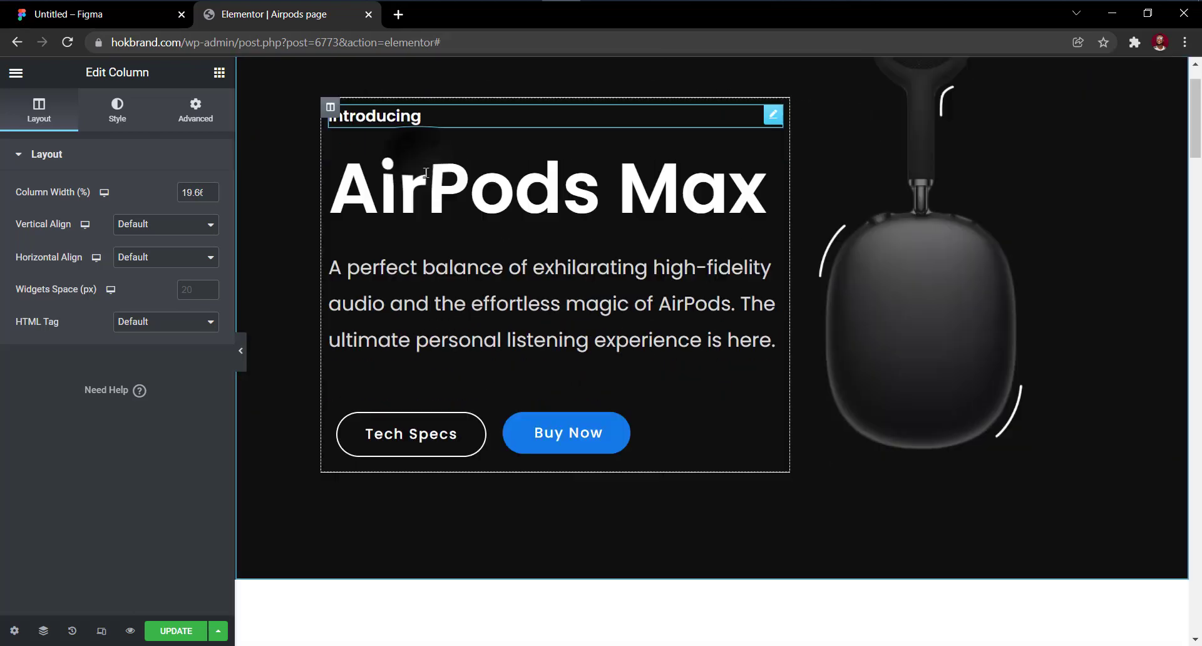
scroll(440, 202, "down", 15)
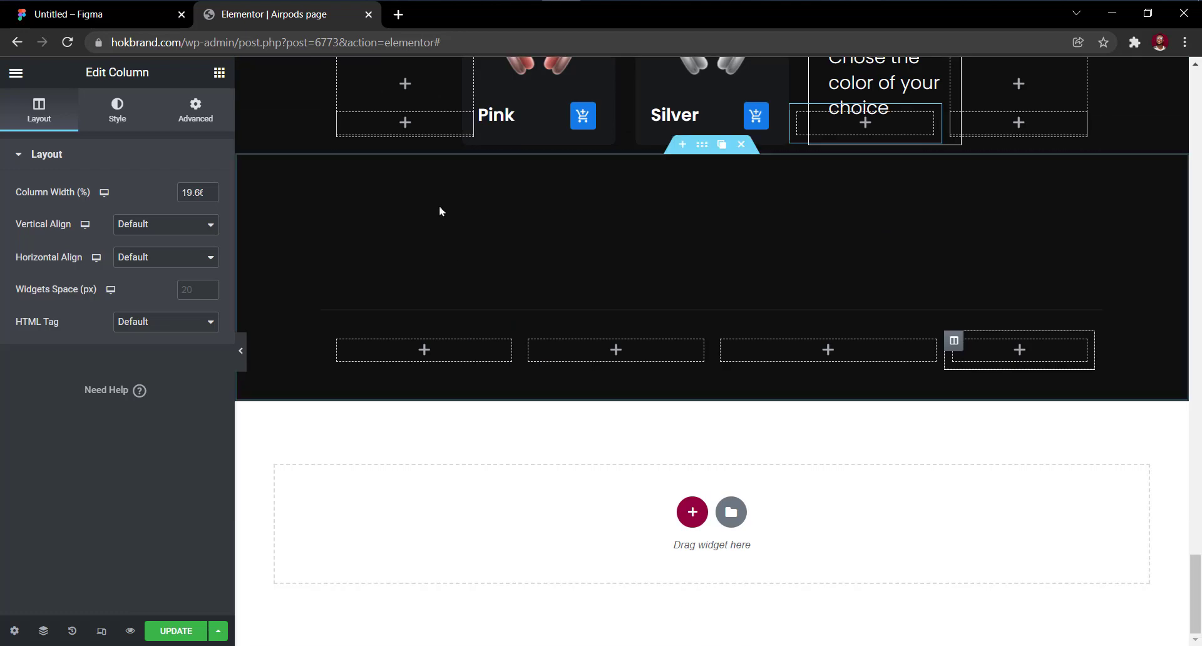
right_click(437, 347)
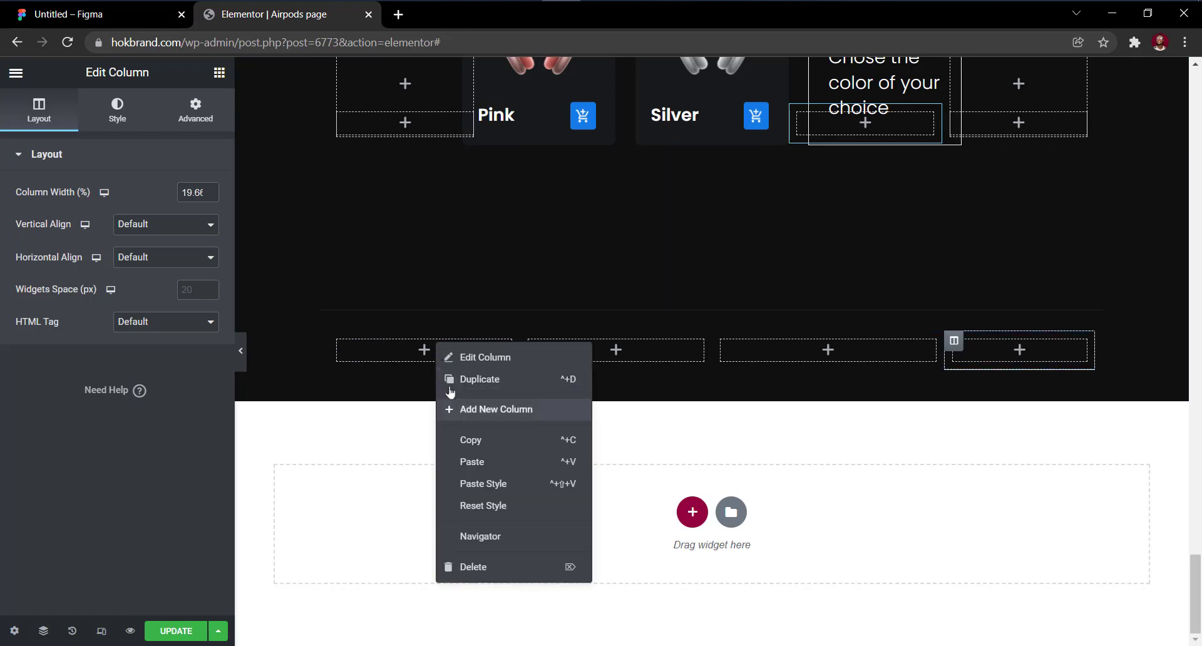
left_click(471, 459)
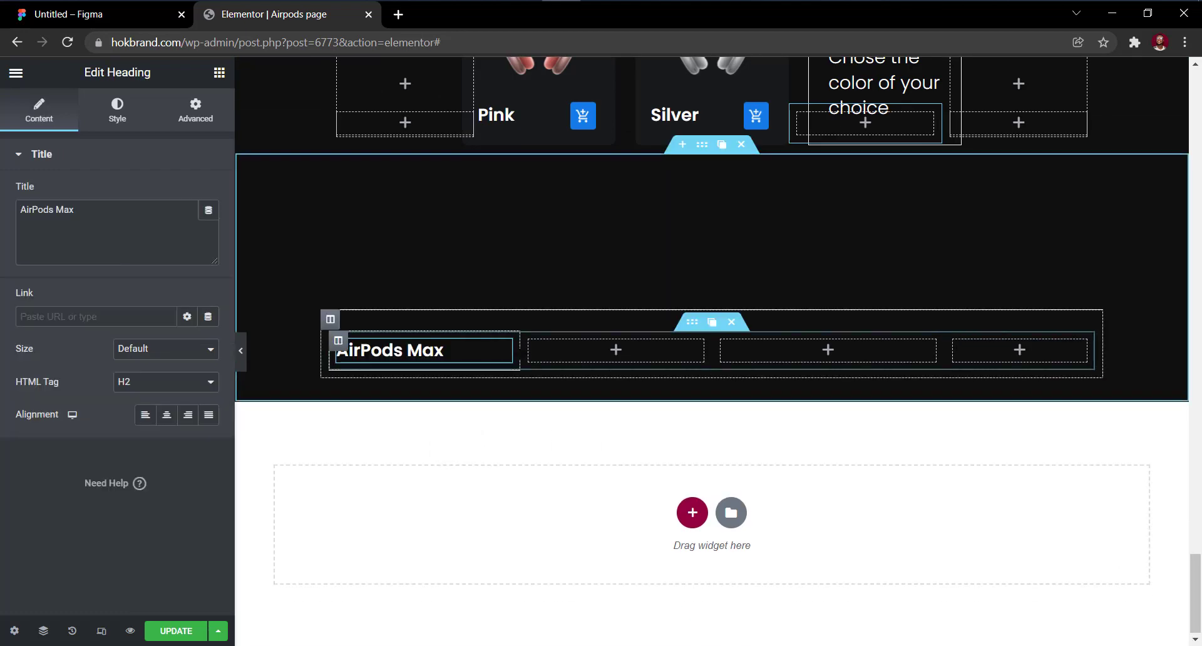
Narrow the footer's first inner column to fit closely around the AirPods Max heading and switch to the Figma design.
left_click_drag(520, 354, 471, 361)
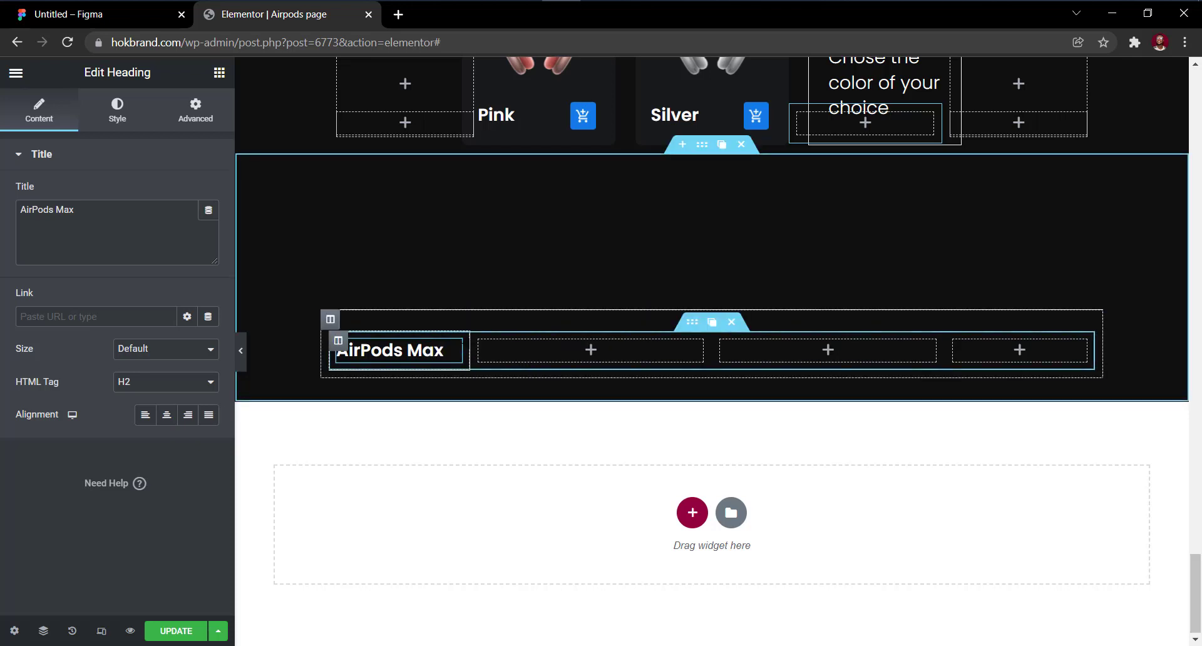
left_click_drag(464, 348, 463, 351)
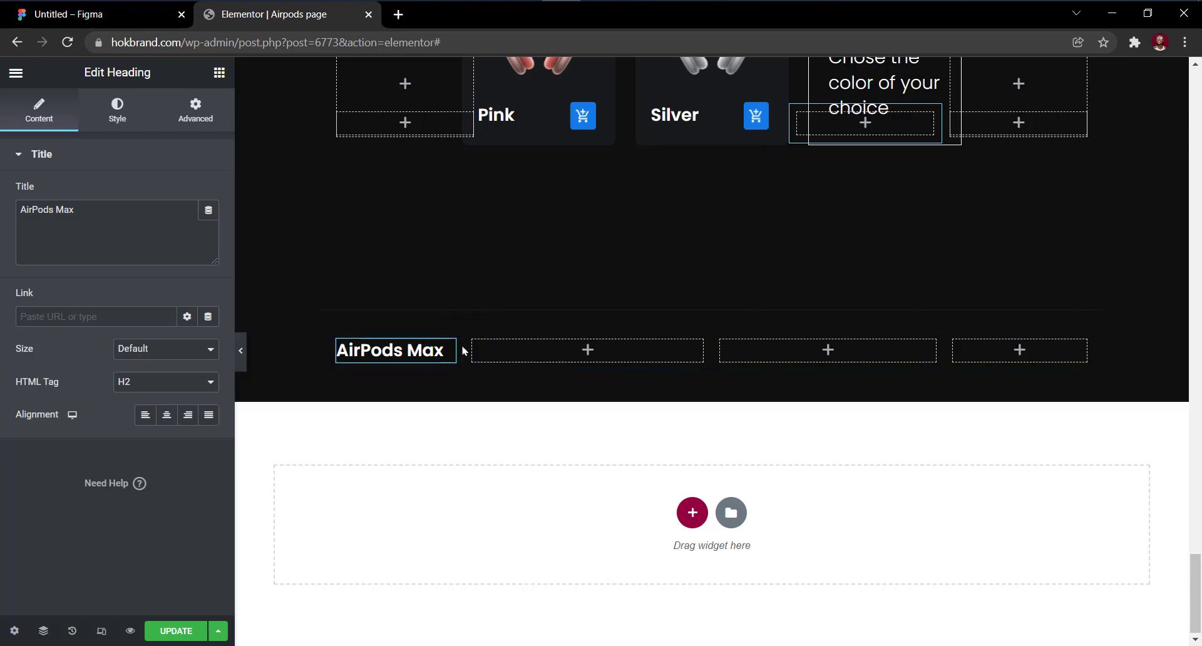
left_click(144, 21)
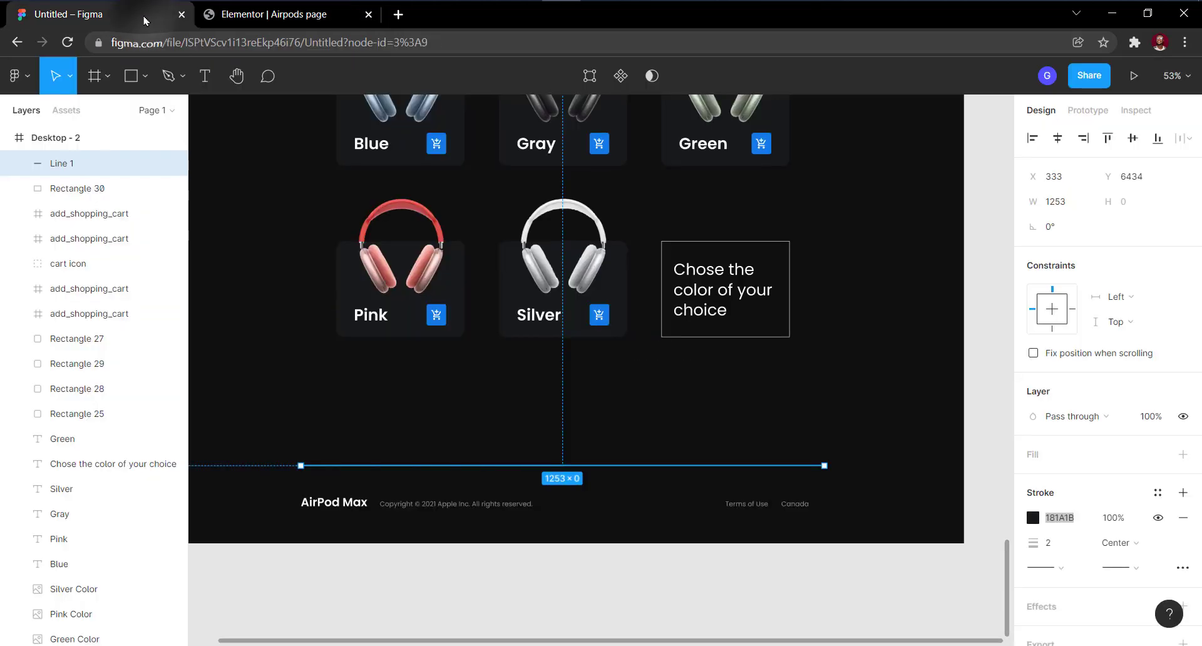
Copy the copyright line from the Figma footer and use it as the title of a new heading in the footer's second column.
left_click(419, 503)
double_click(421, 503)
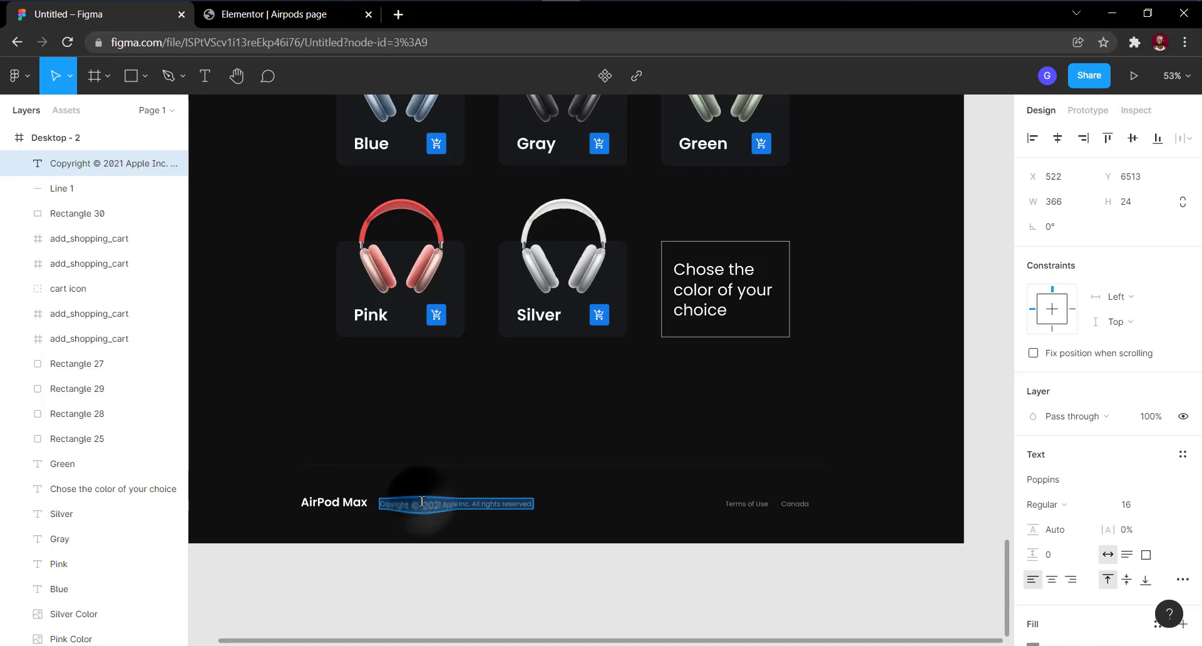
left_click(300, 15)
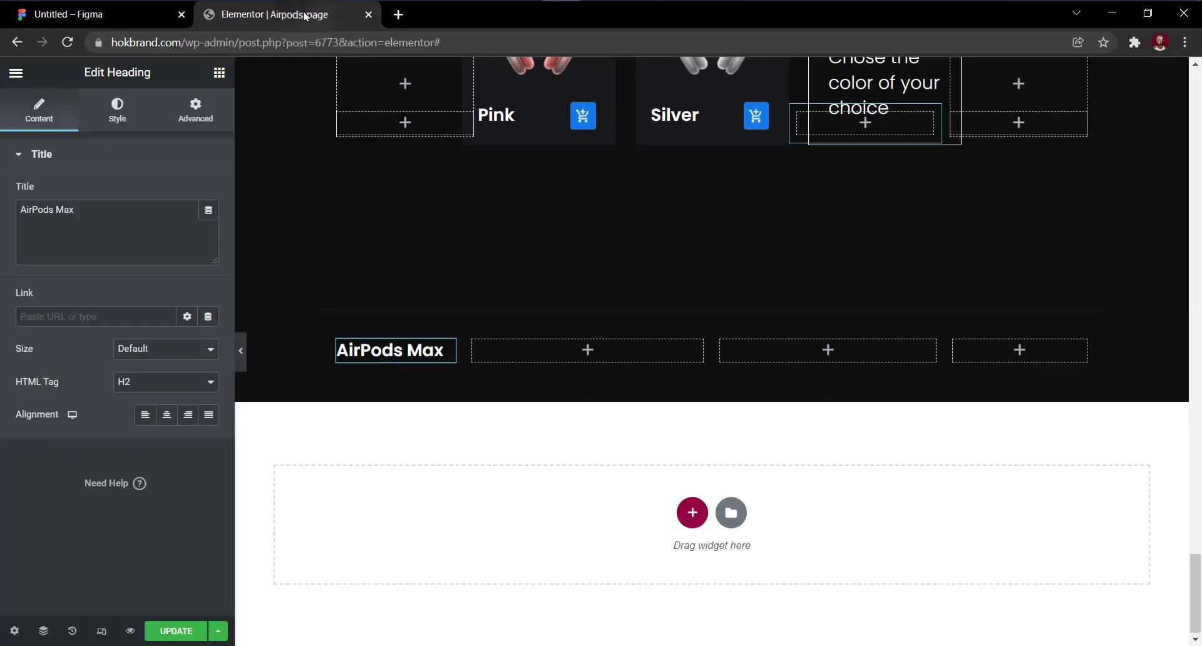
left_click(220, 73)
left_click_drag(170, 226, 531, 354)
triple_click(96, 213)
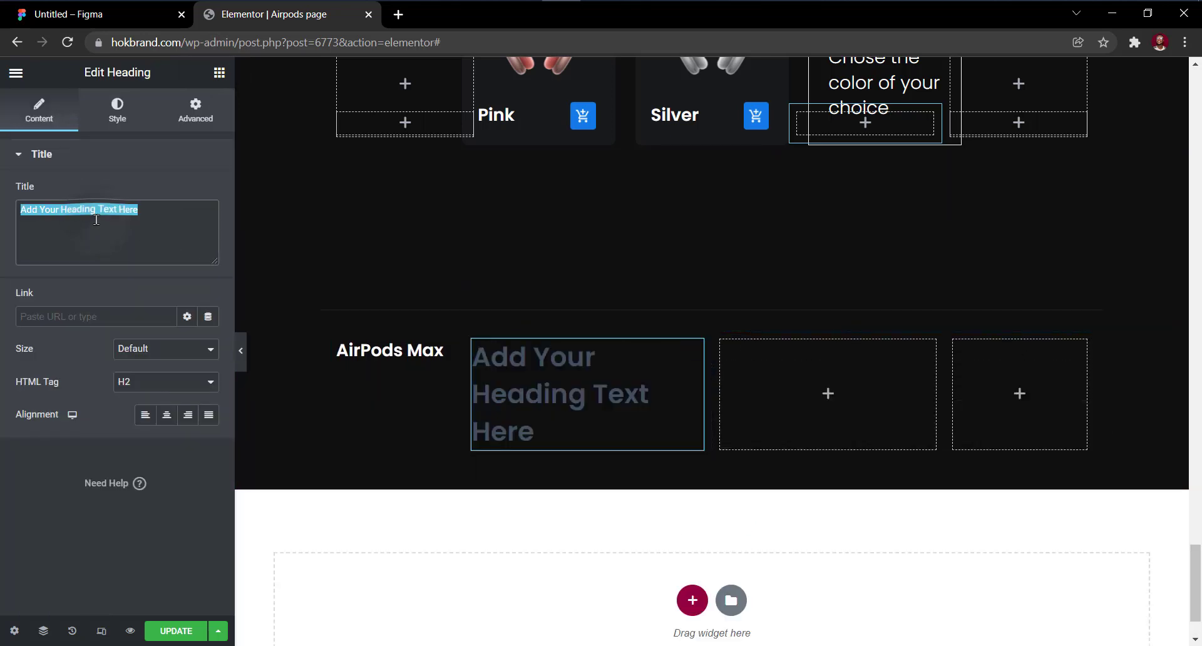
key("ctrl+v")
Set the copyright heading's text color to 8E8E8E, copied from the fill of the matching Figma text.
left_click(126, 106)
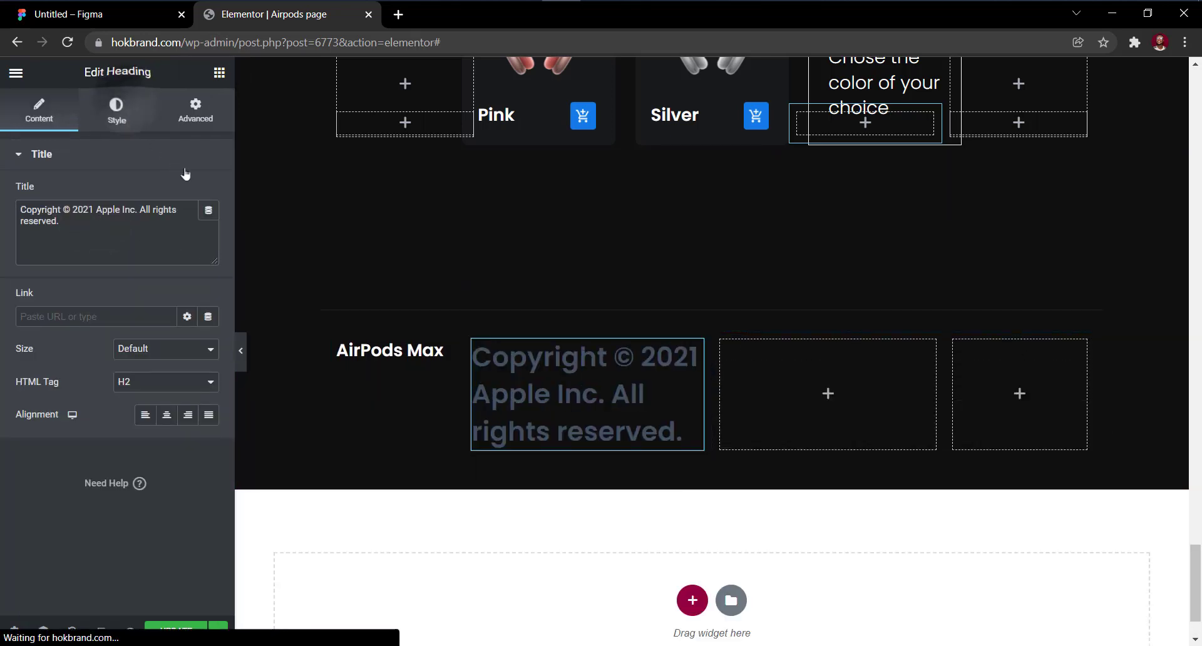
left_click(209, 192)
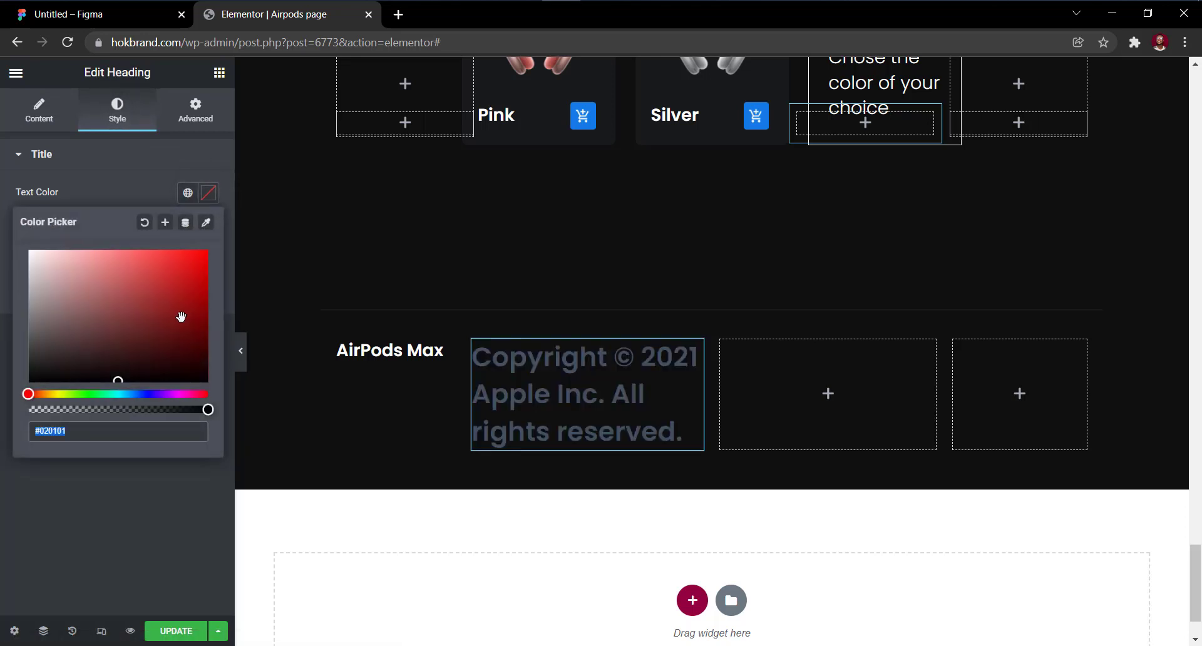
left_click(119, 19)
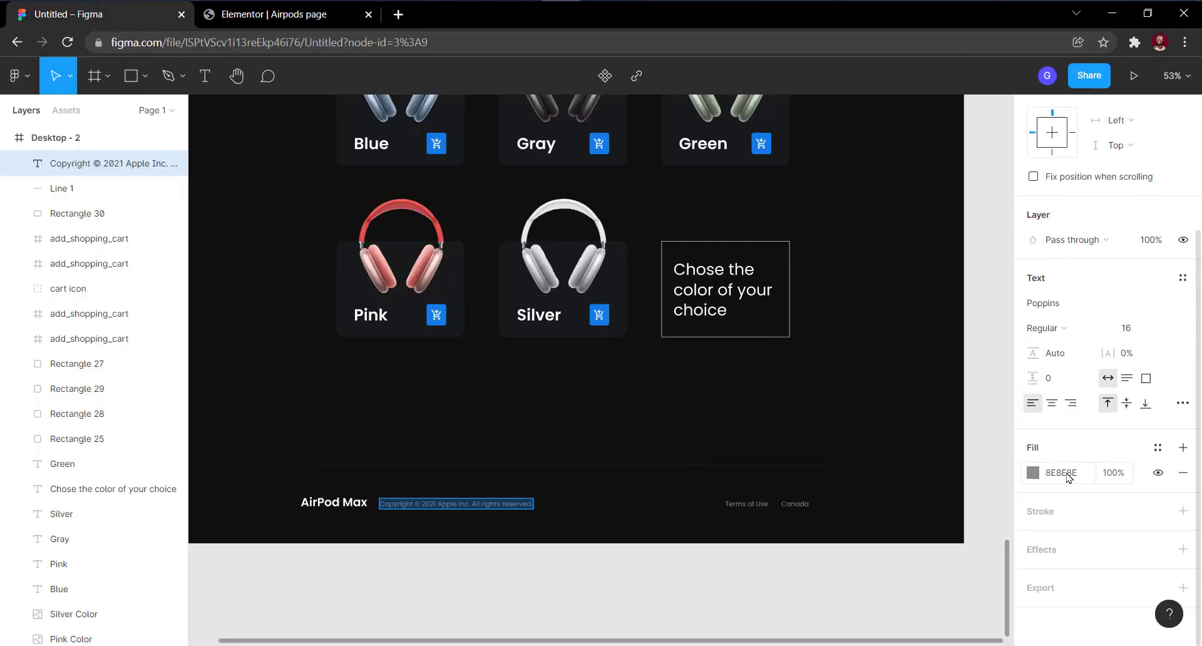
left_click(1067, 474)
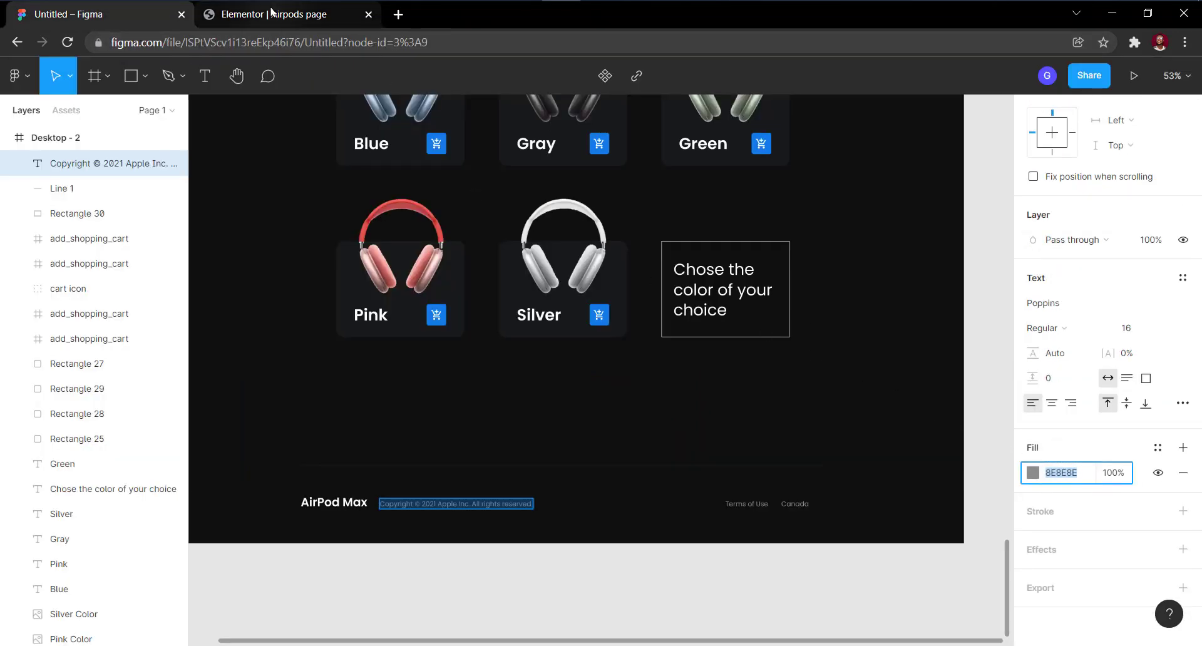
left_click(271, 14)
left_click(119, 431)
left_click(123, 436)
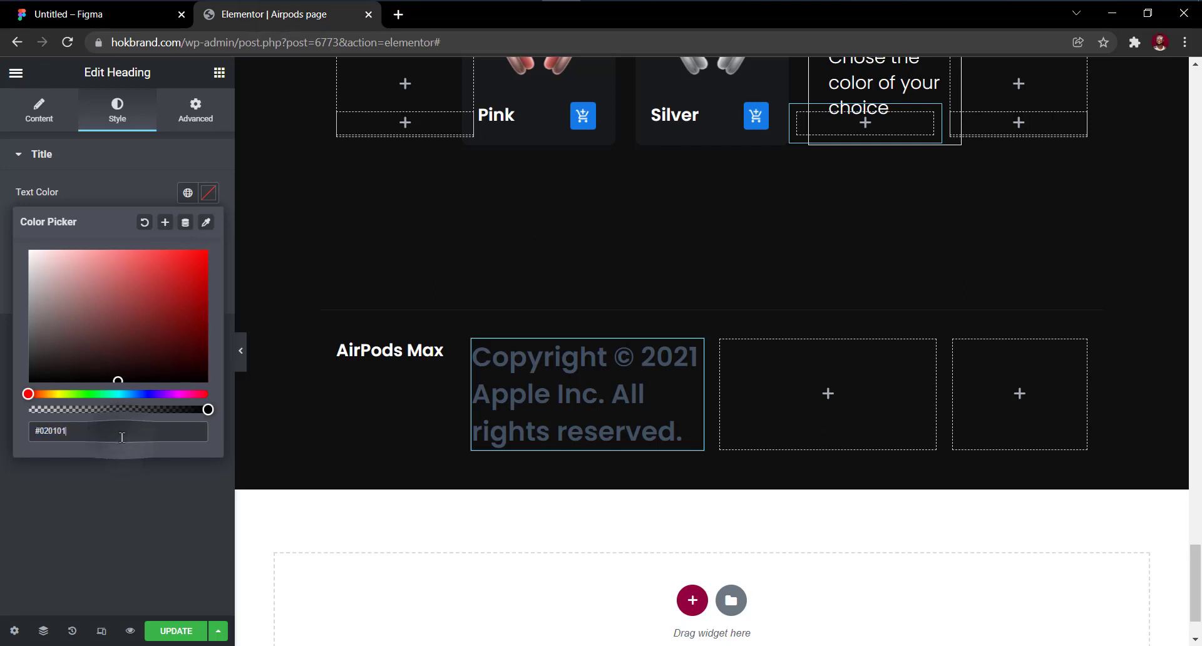
key("ctrl+v")
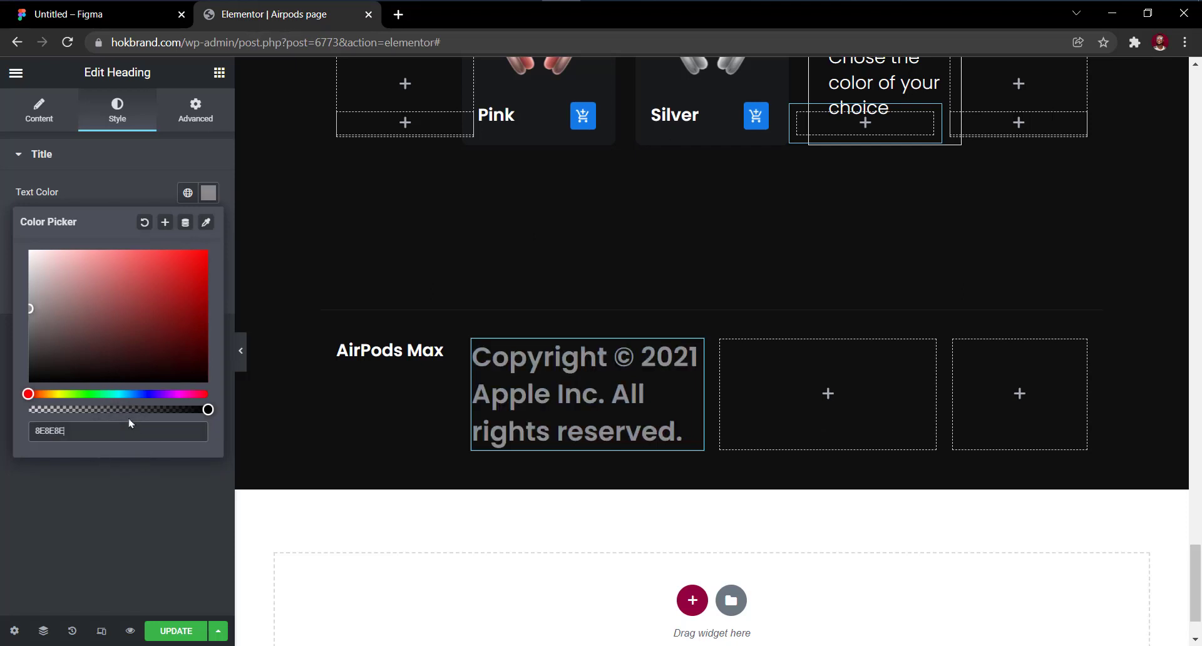
left_click(209, 195)
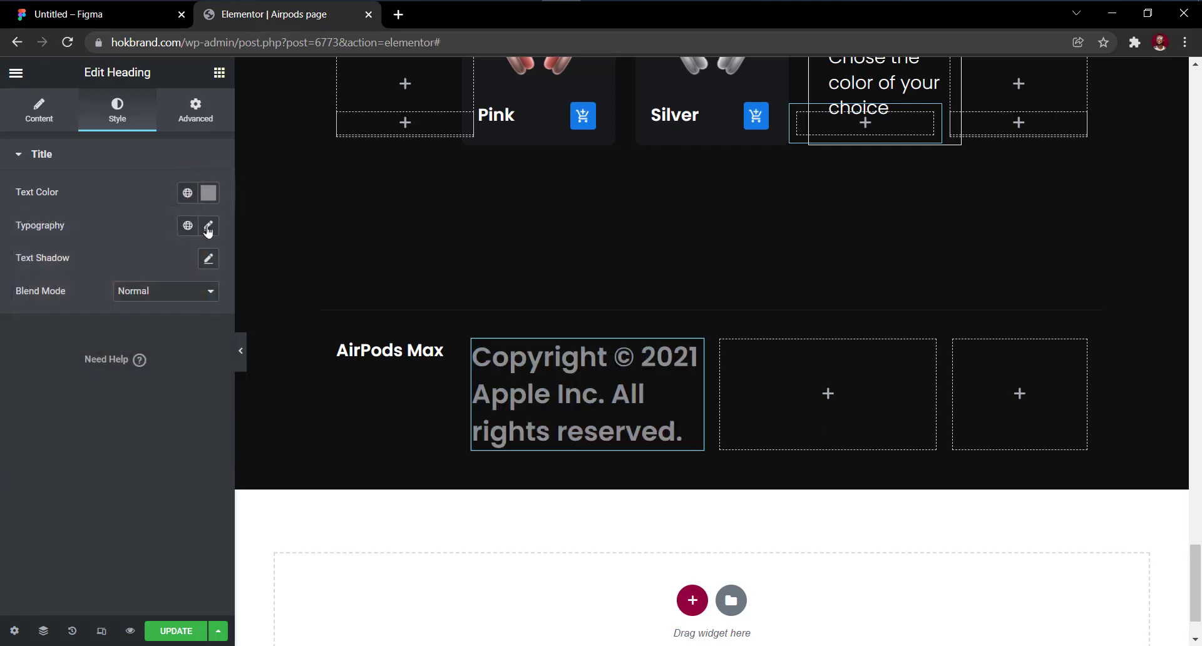
Set the copyright heading's typography to 12 px size and weight 400.
left_click(209, 227)
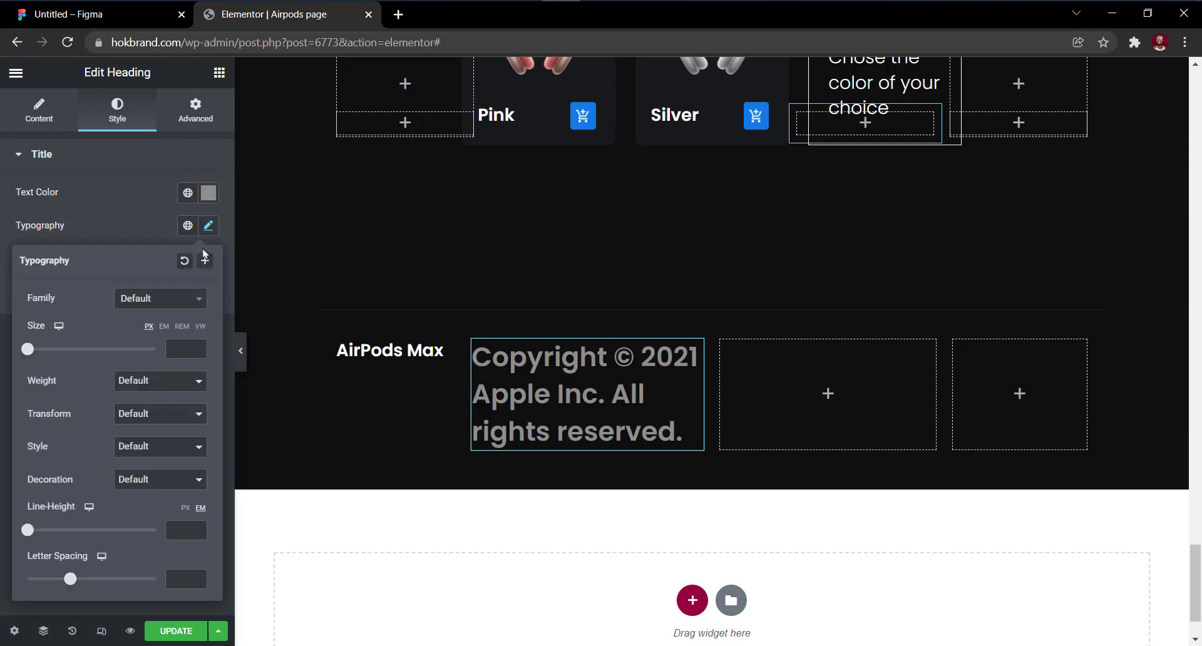
left_click(185, 344)
type("12")
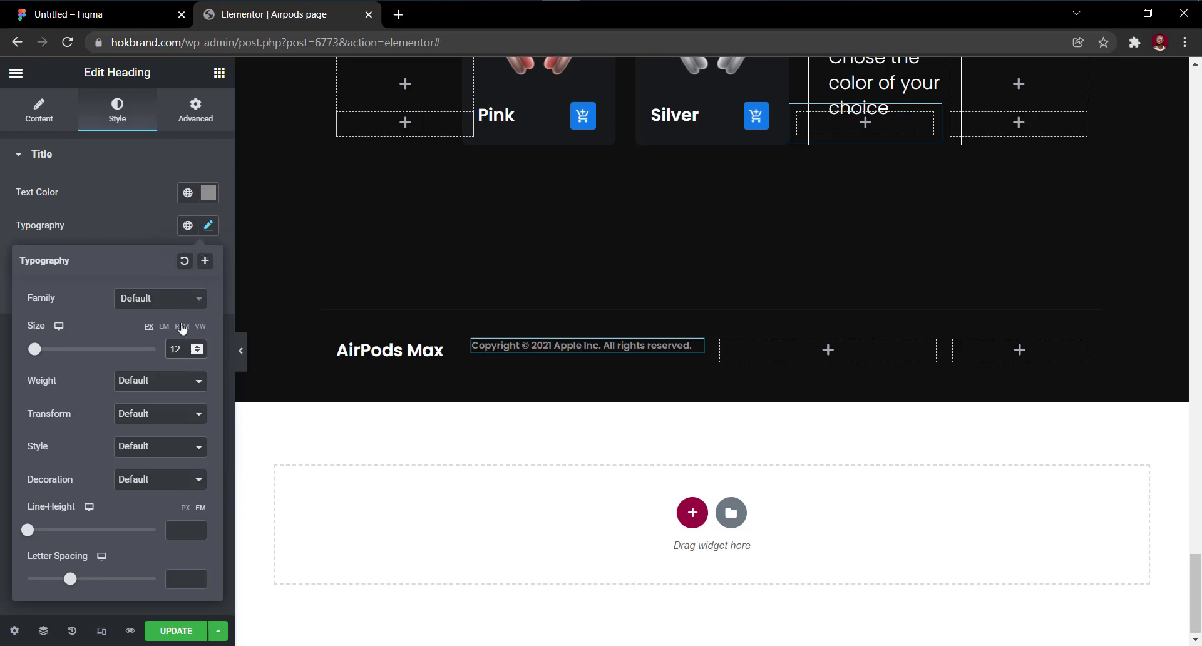
left_click(166, 380)
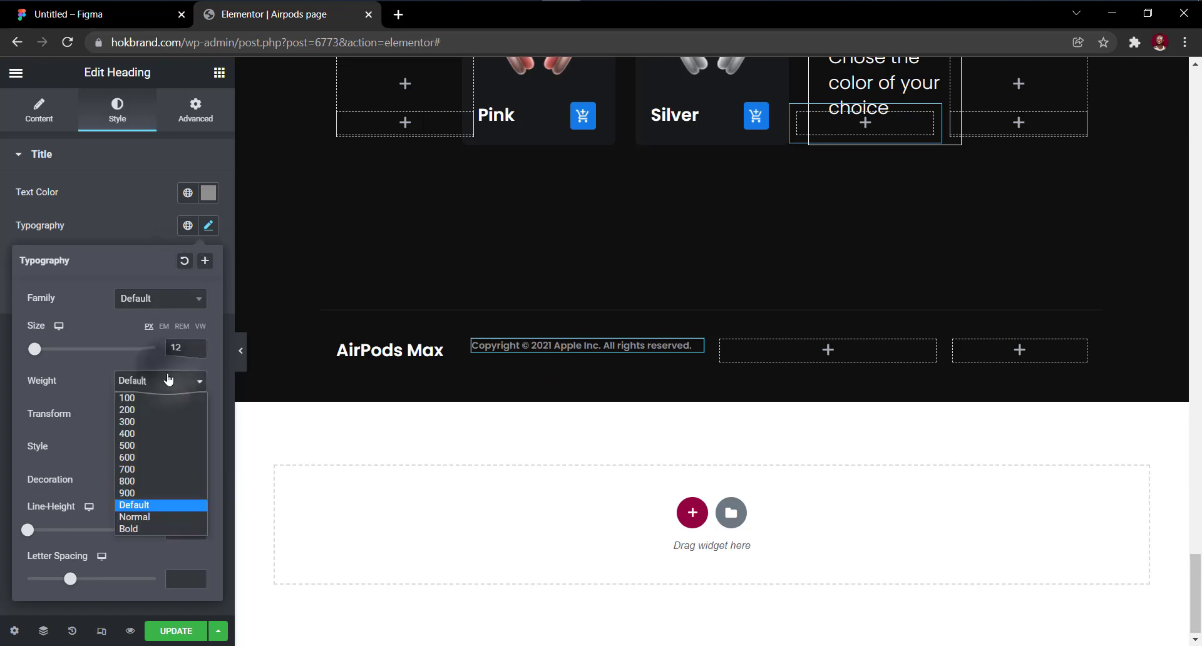
left_click(167, 428)
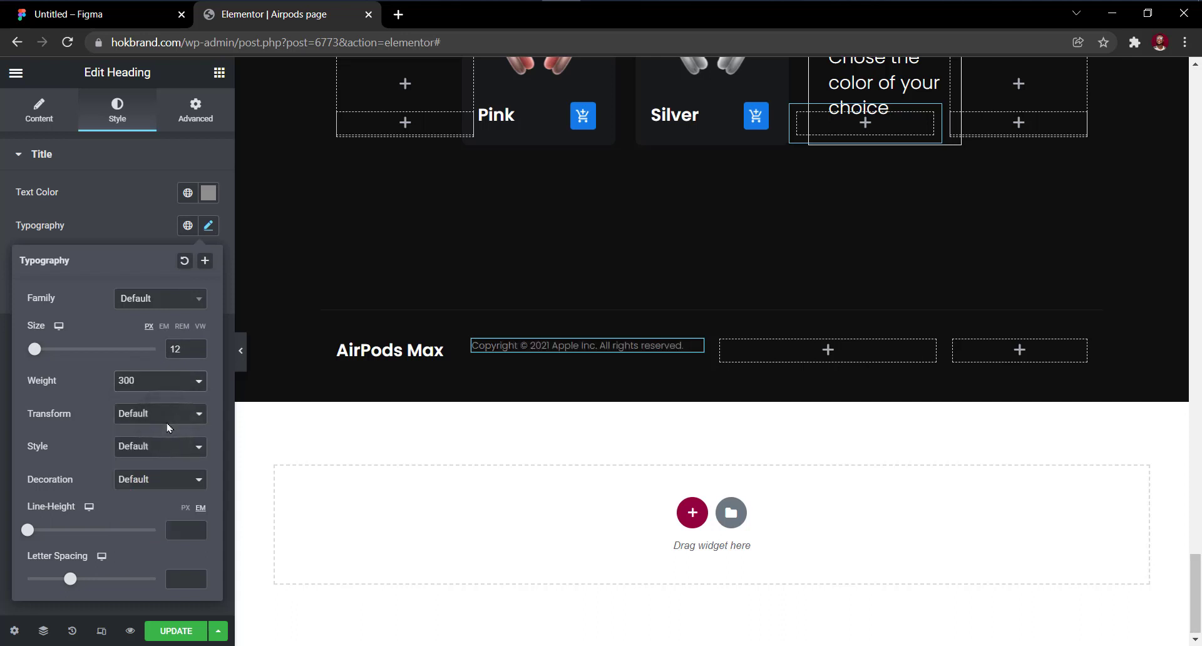
left_click(178, 394)
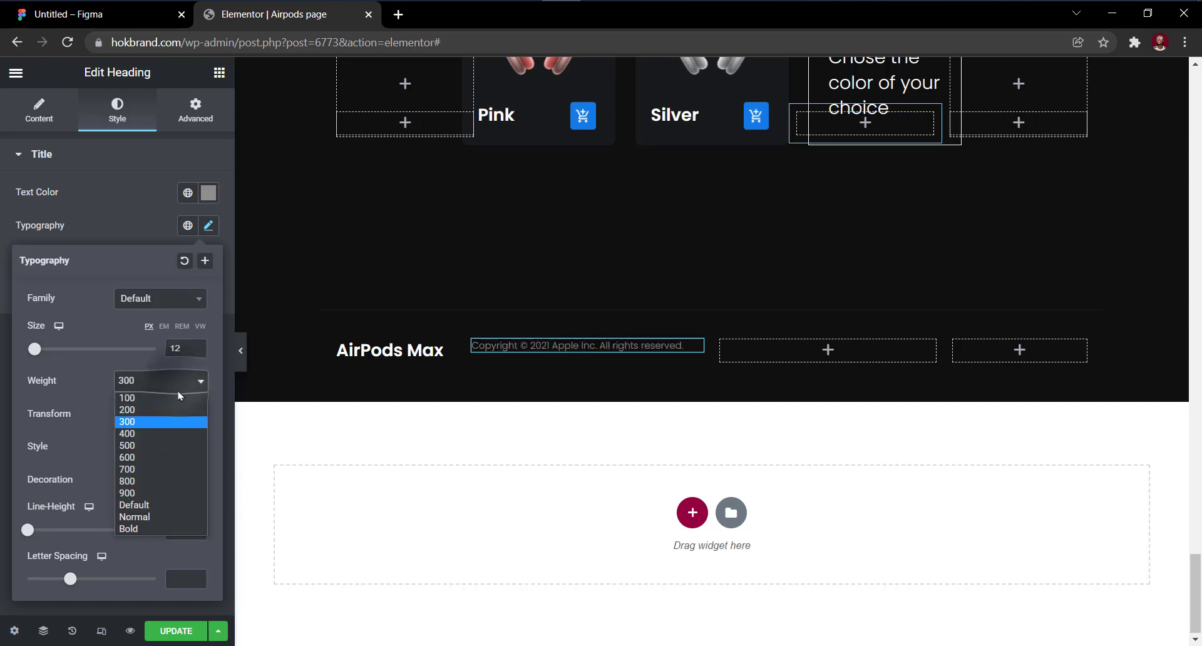
left_click(180, 435)
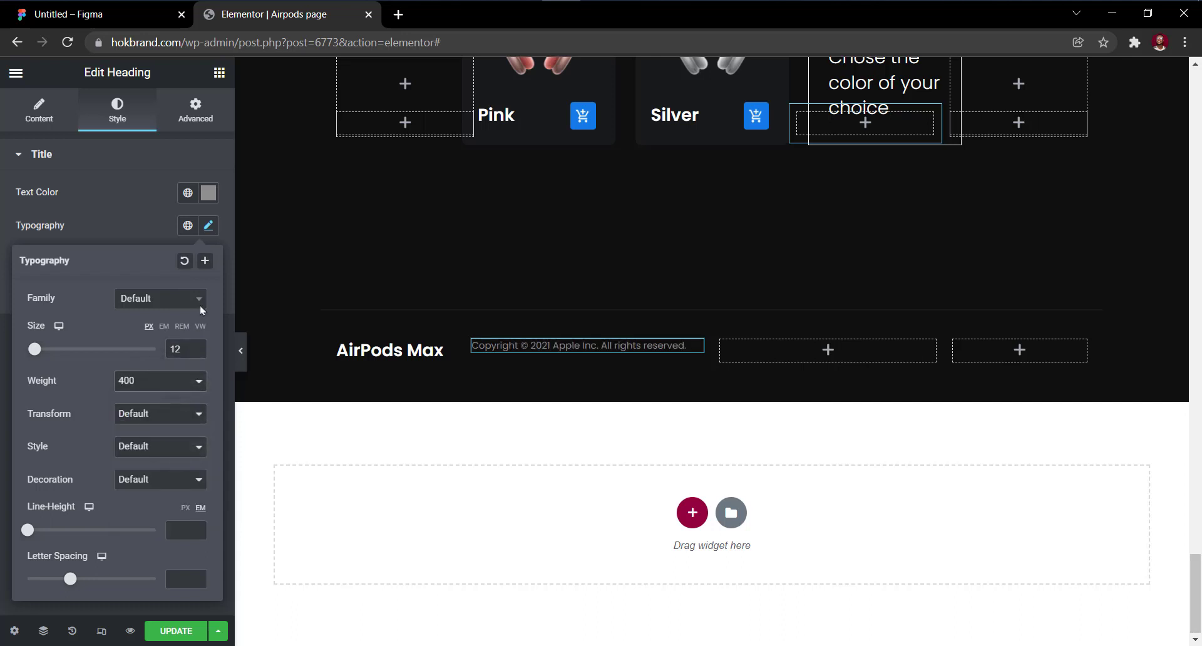
left_click(209, 227)
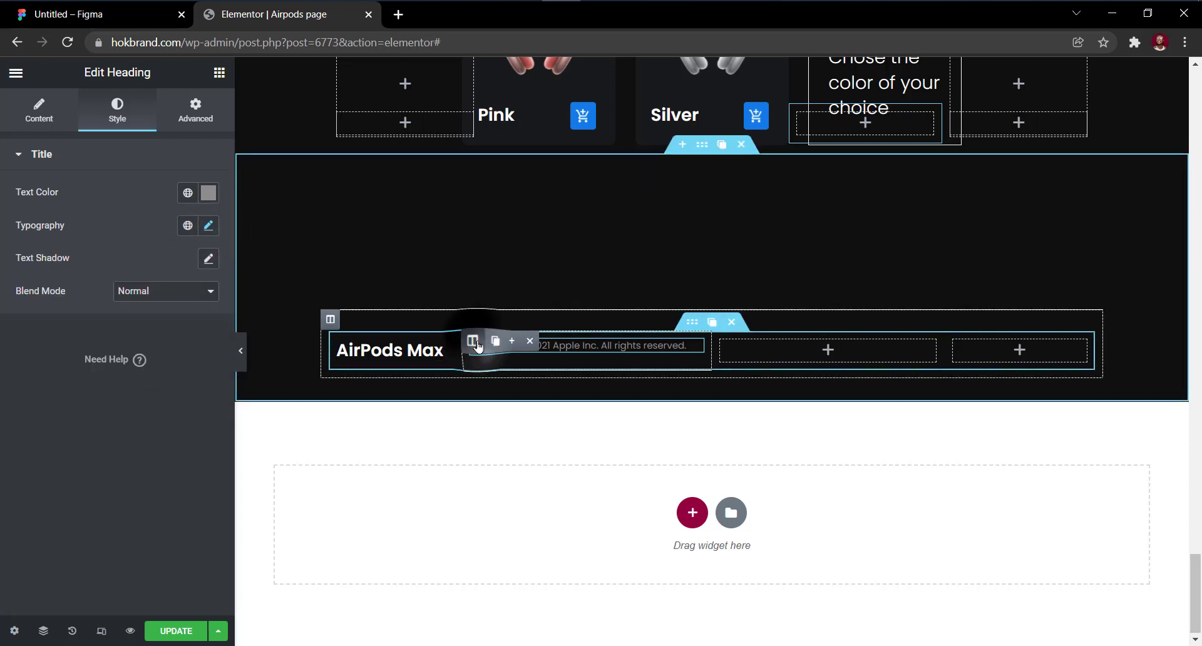
Set the vertical alignment of the footer's copyright column to Middle.
left_click(476, 343)
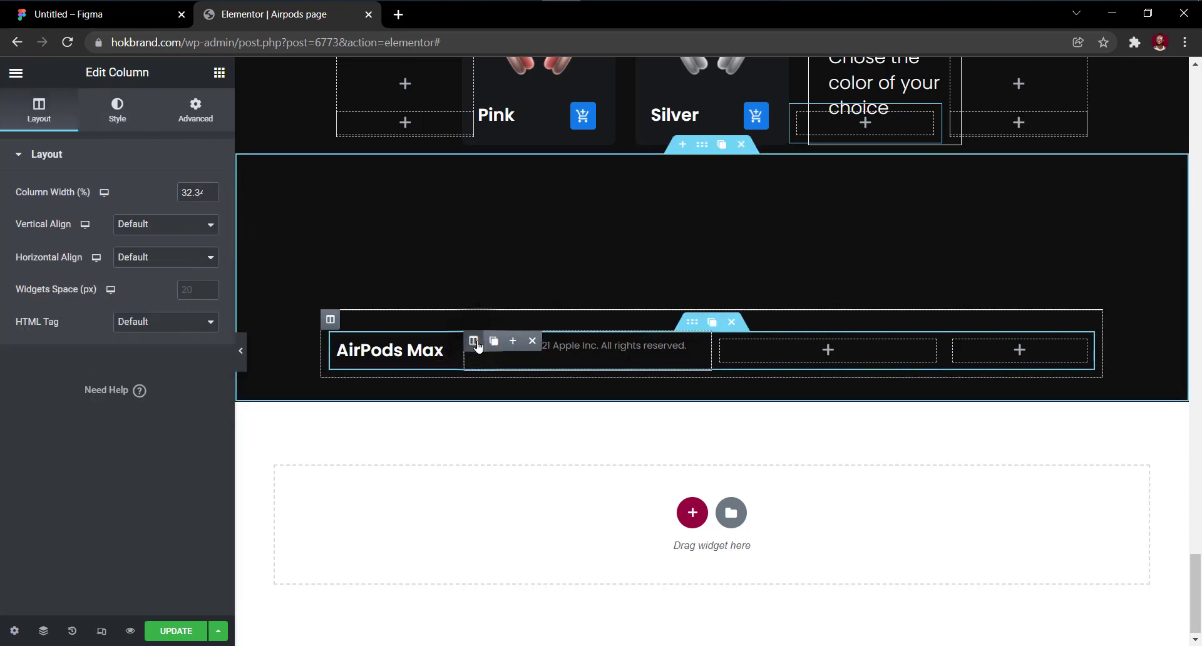
left_click(167, 228)
left_click(179, 271)
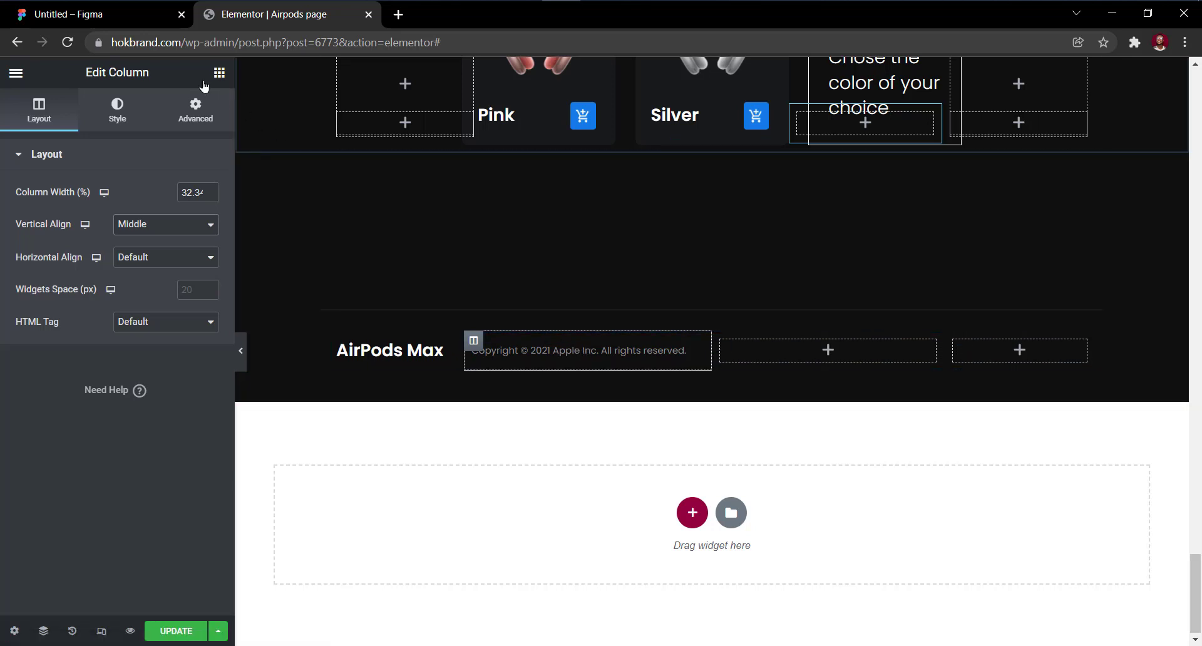
Copy the copyright heading and paste it into the footer's empty third and fourth columns.
left_click(559, 352)
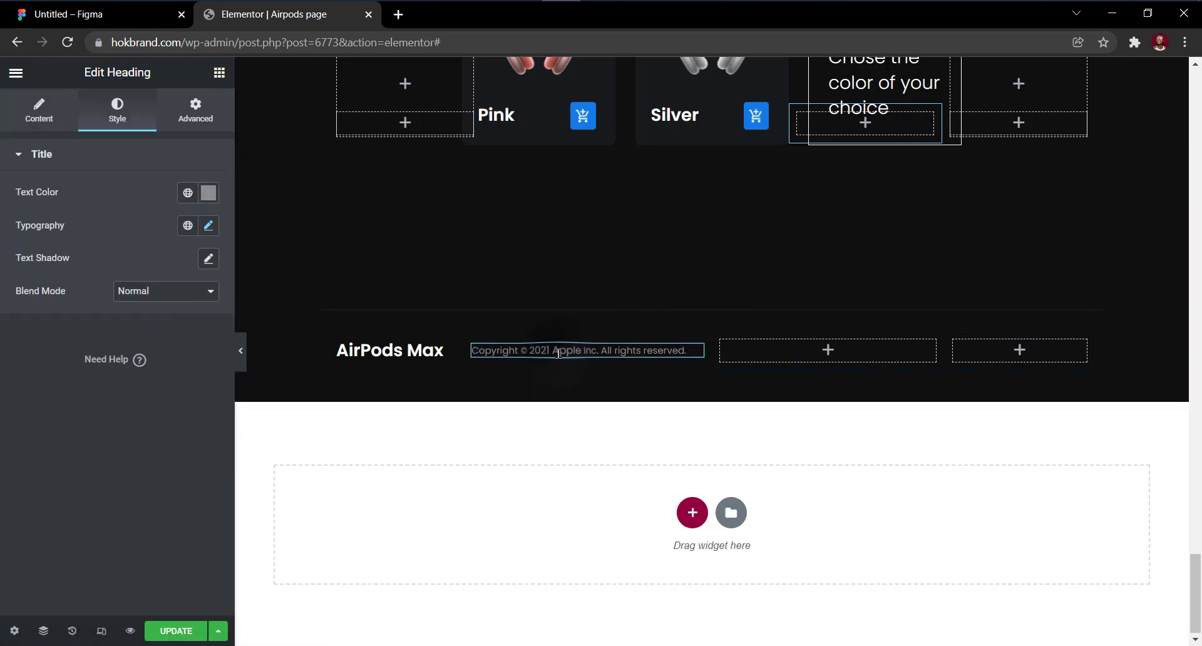
left_click(42, 104)
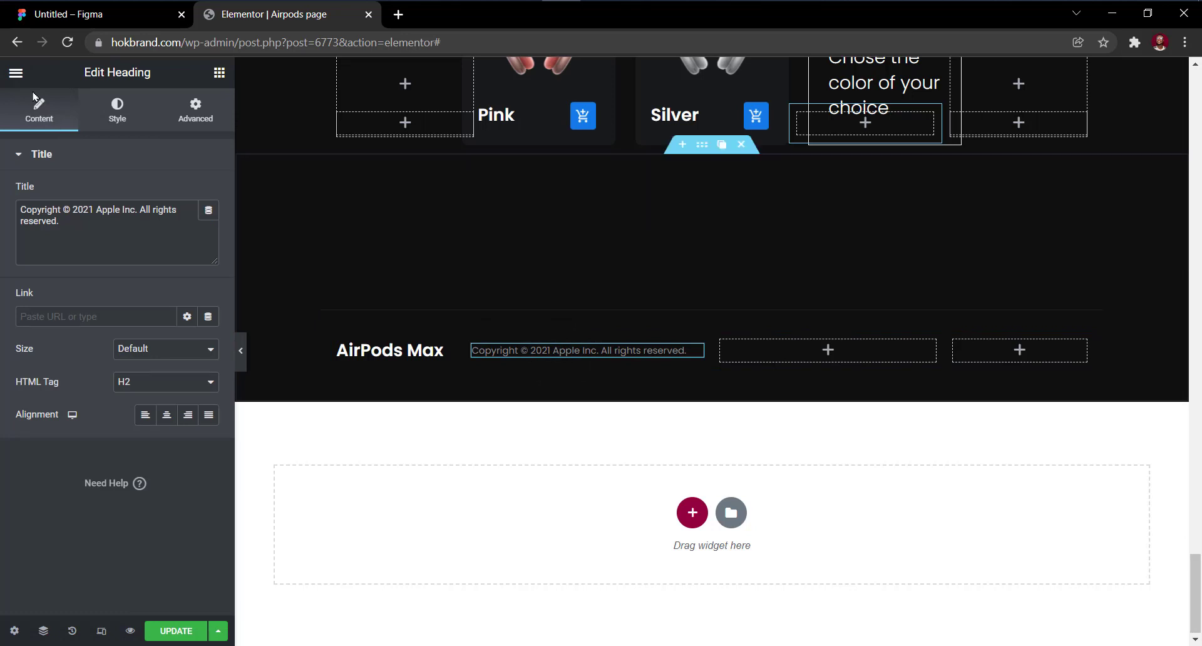
right_click(601, 347)
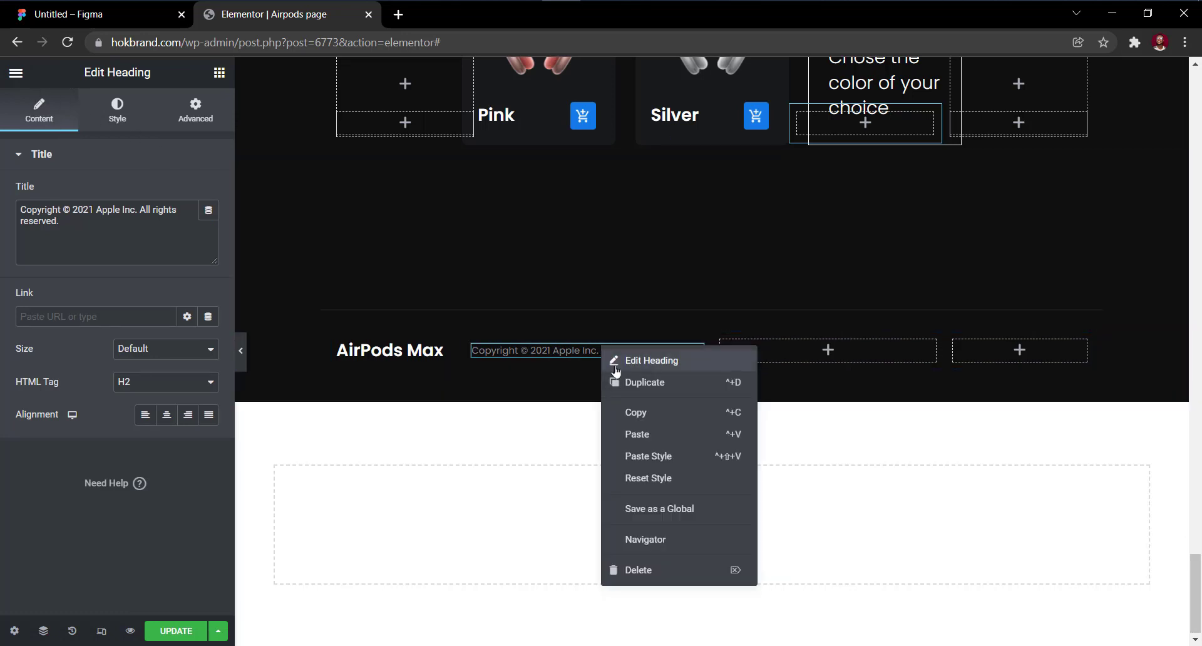
left_click(639, 410)
right_click(838, 356)
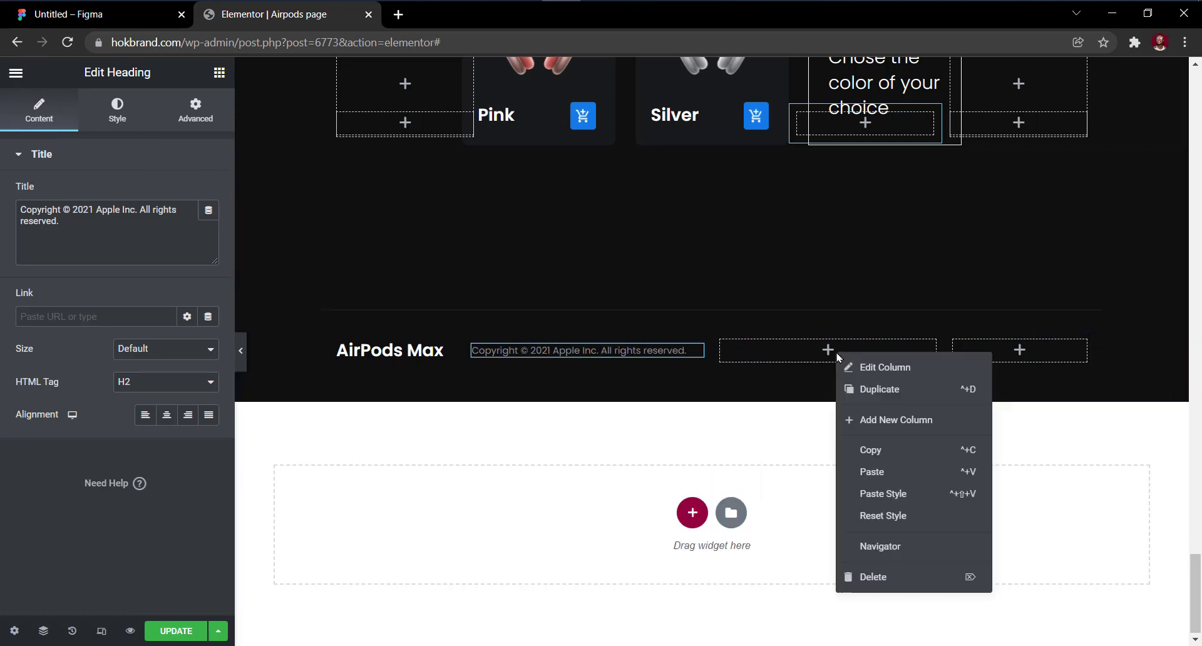
left_click(902, 473)
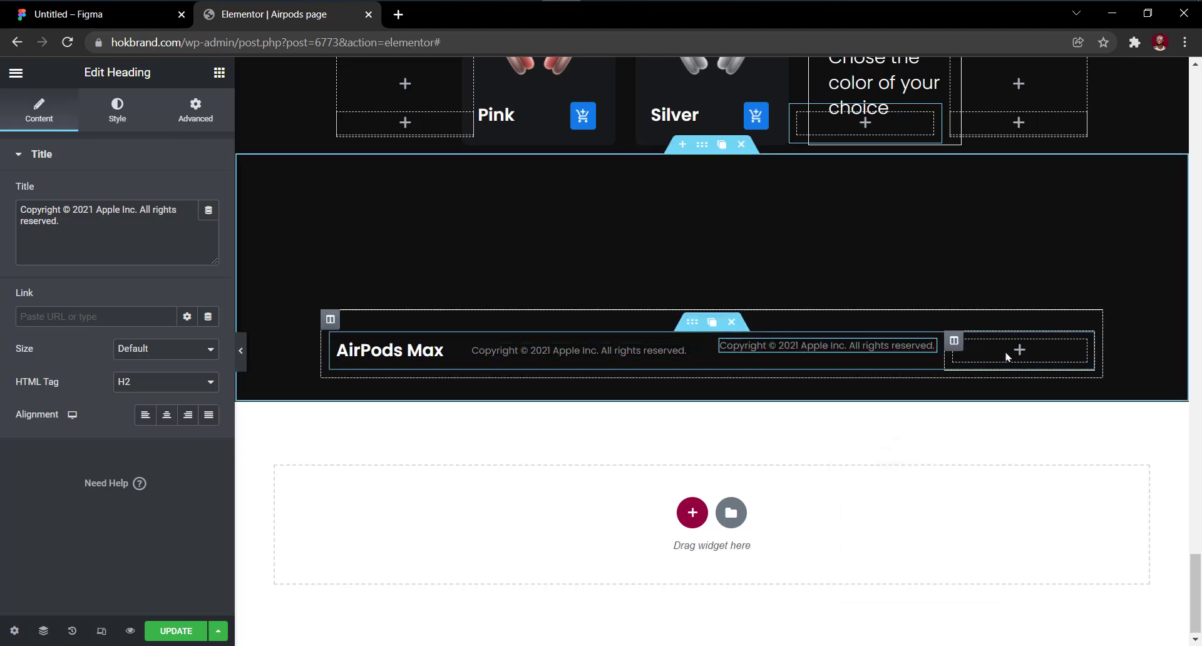
right_click(1008, 355)
left_click(1064, 473)
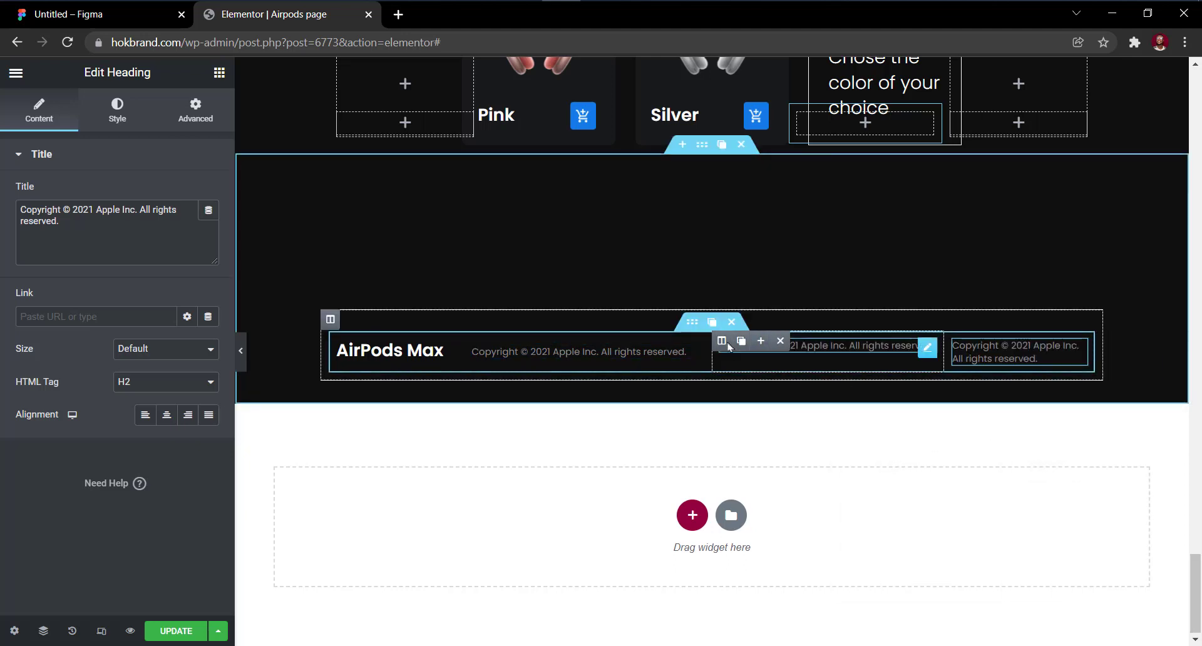
Set the vertical alignment of the footer's third and fourth columns to Middle.
left_click(721, 342)
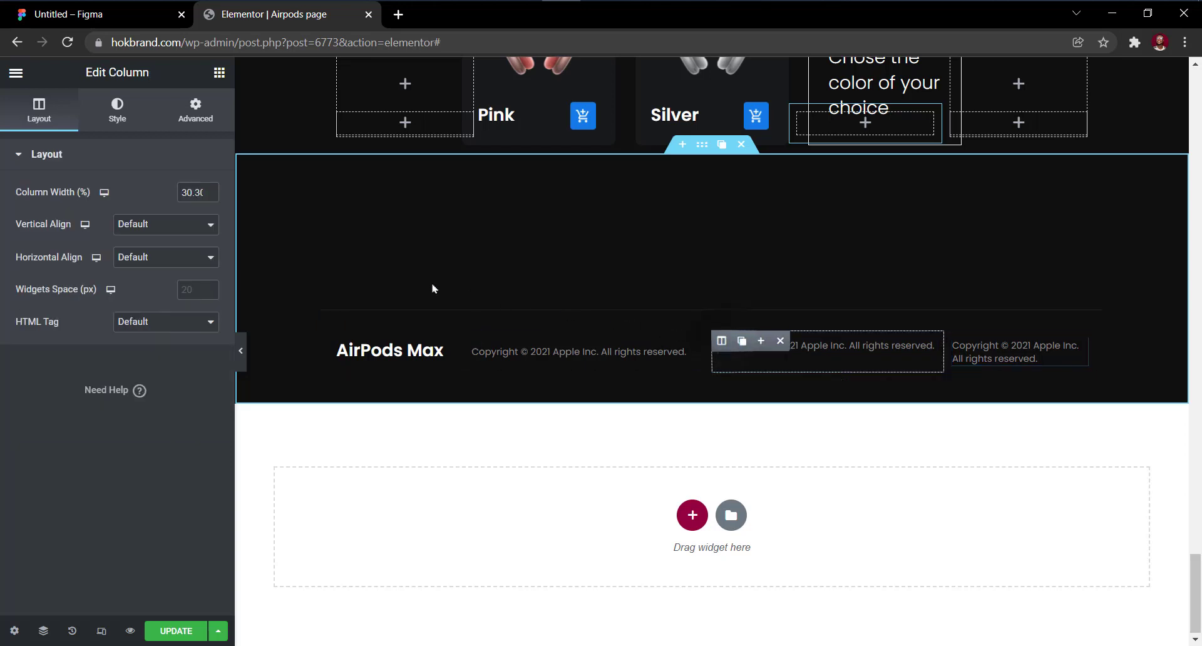
left_click(142, 226)
left_click(147, 265)
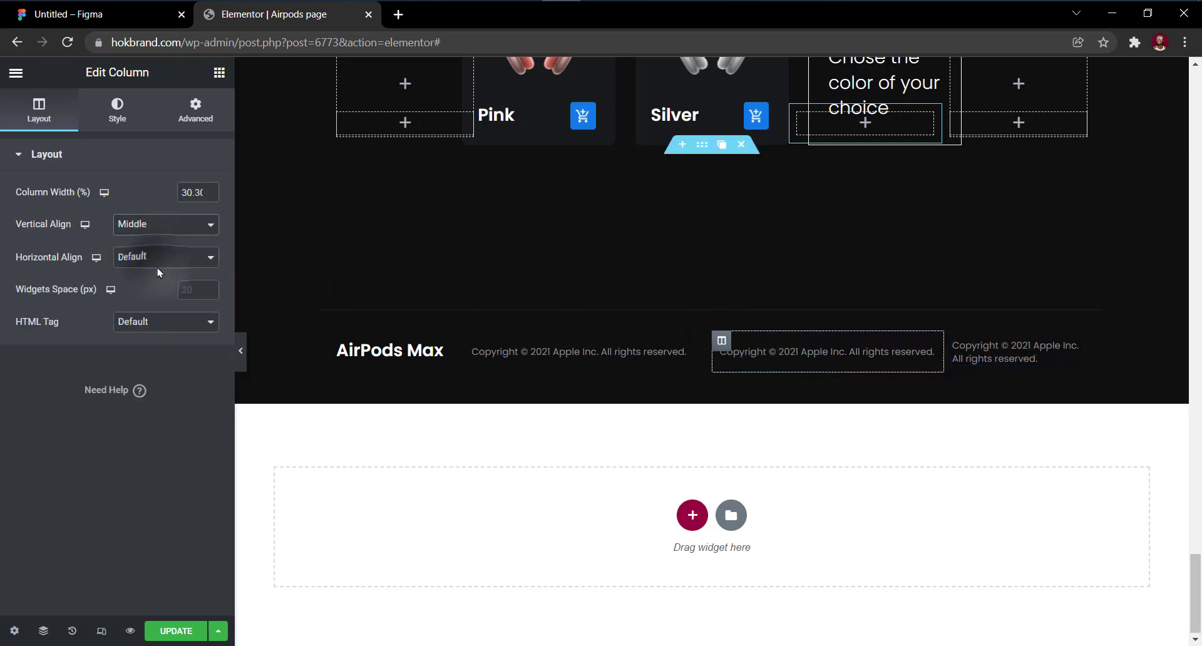
left_click(953, 342)
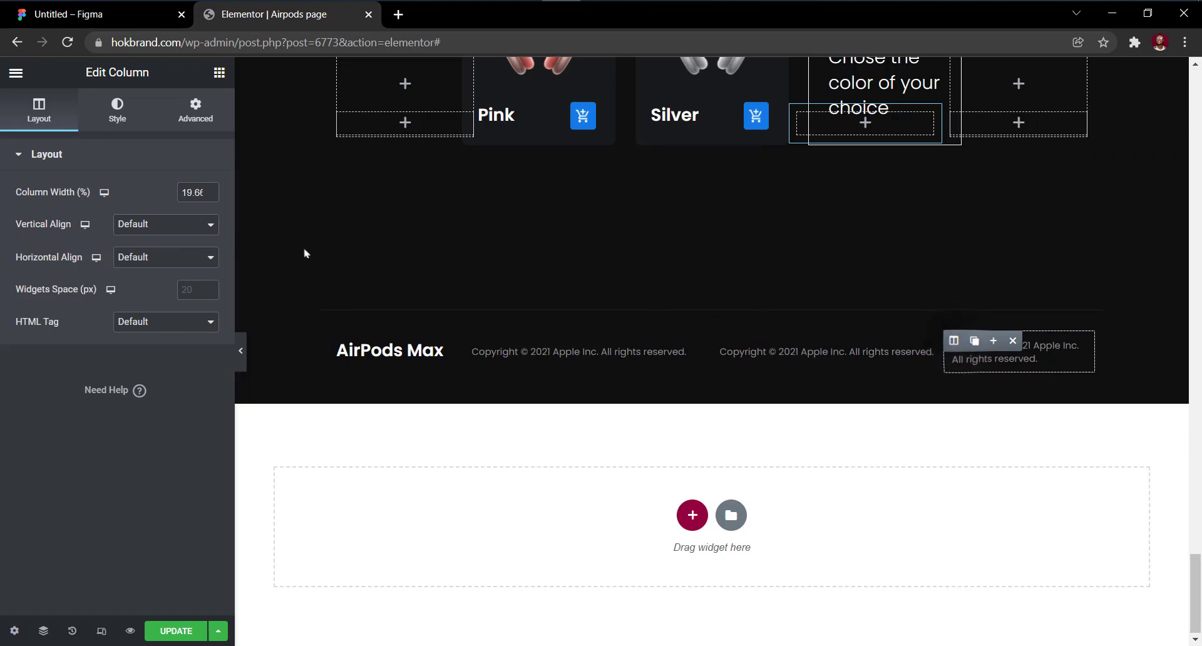
left_click(156, 228)
left_click(156, 266)
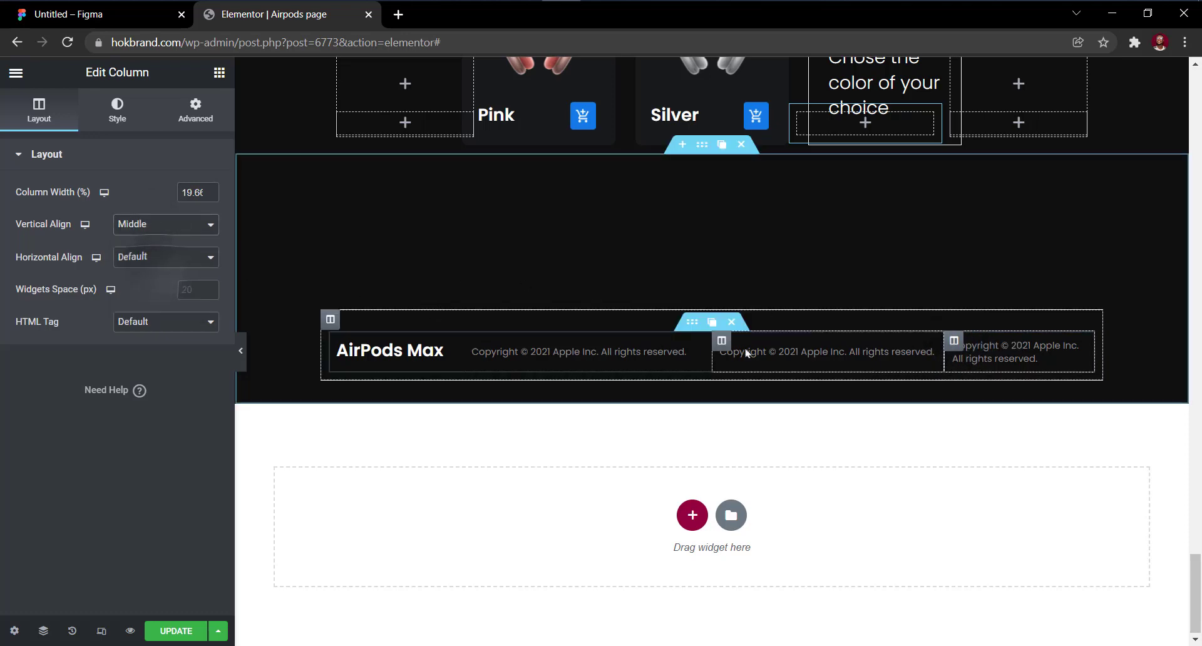
Replace the third footer column's heading with "Terms of Use" copied from Figma and align it right.
left_click(782, 353)
left_click(124, 14)
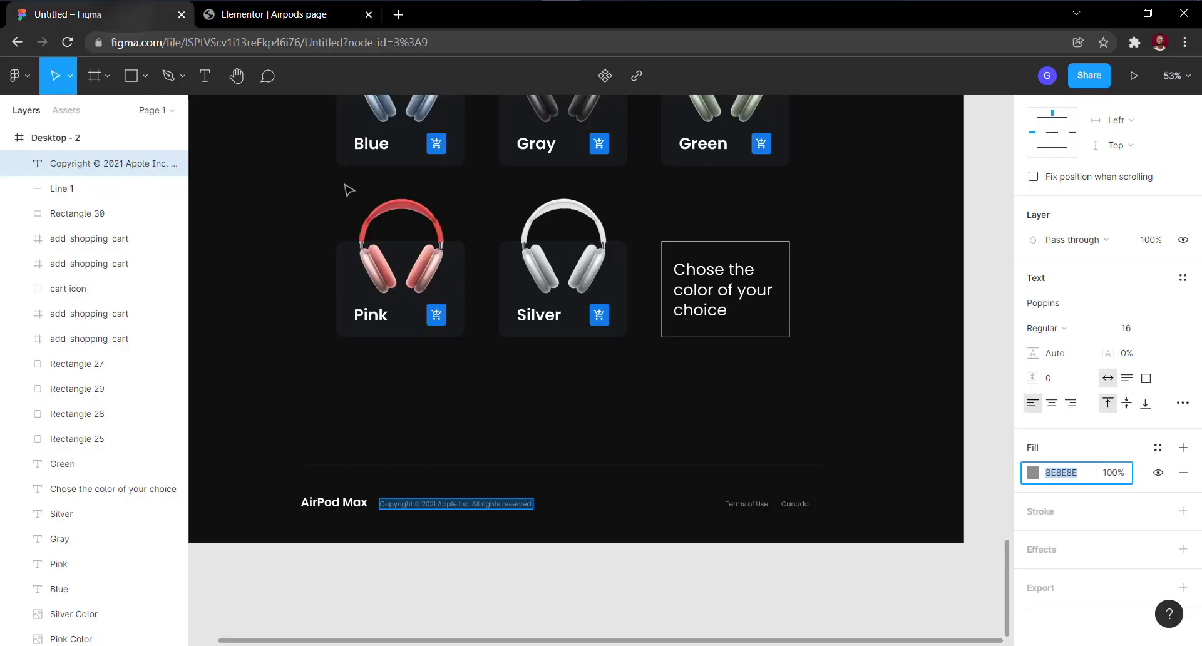
left_click(744, 504)
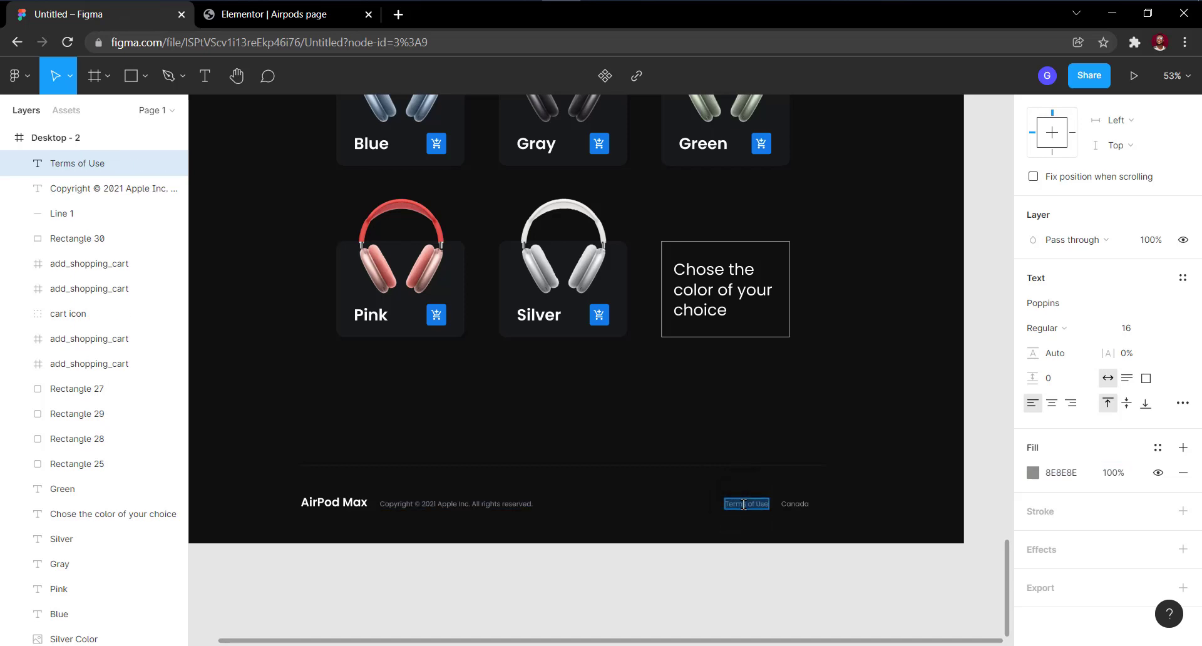
left_click(275, 14)
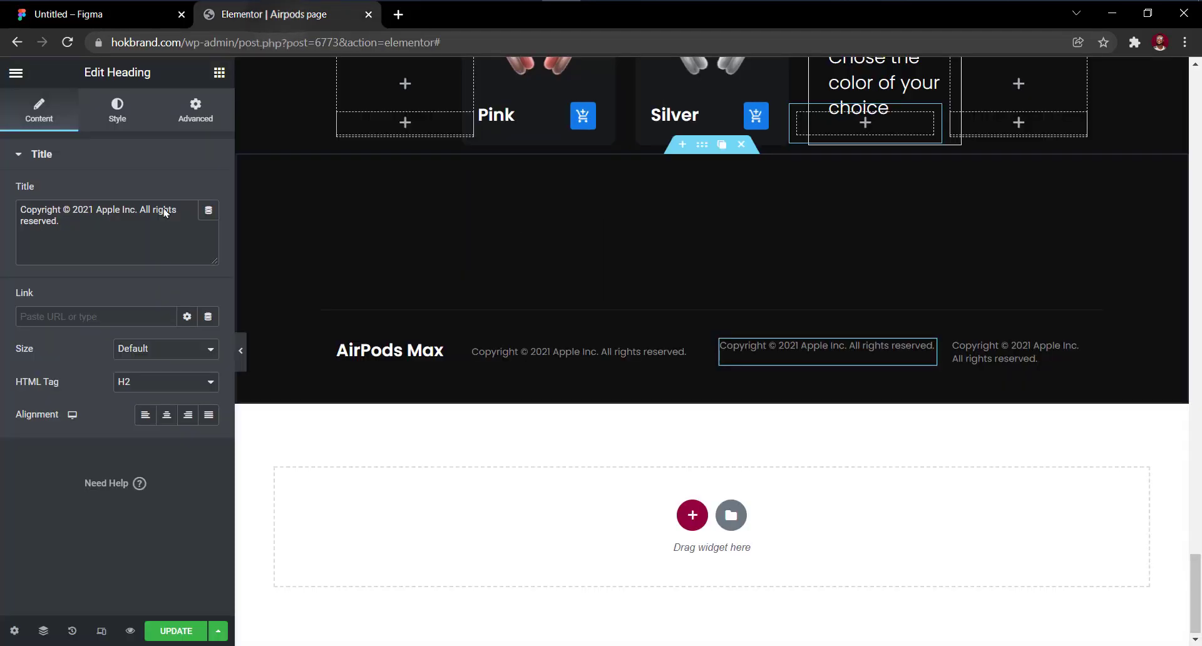
left_click(145, 240)
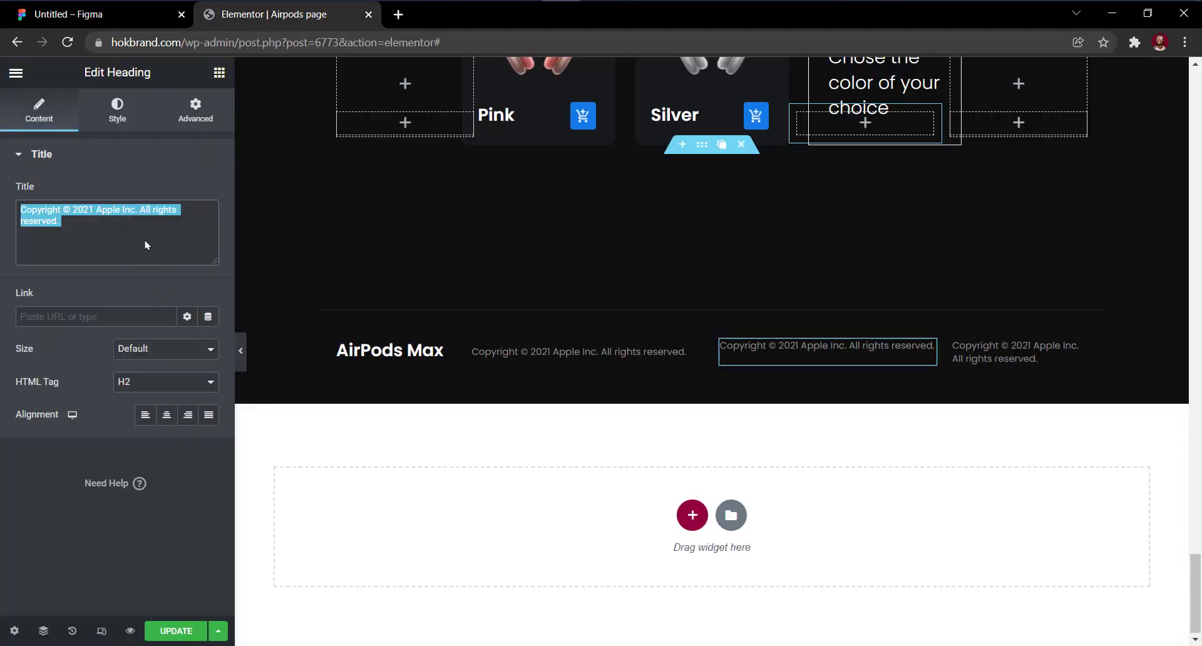
key("ctrl+v")
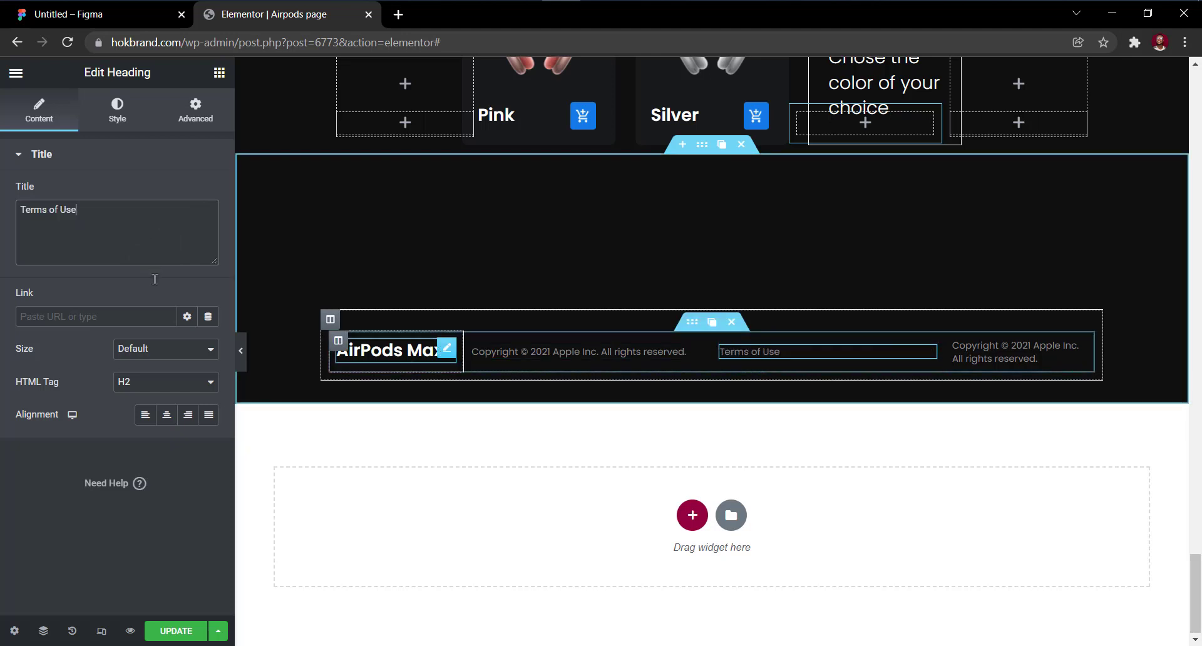
left_click(189, 419)
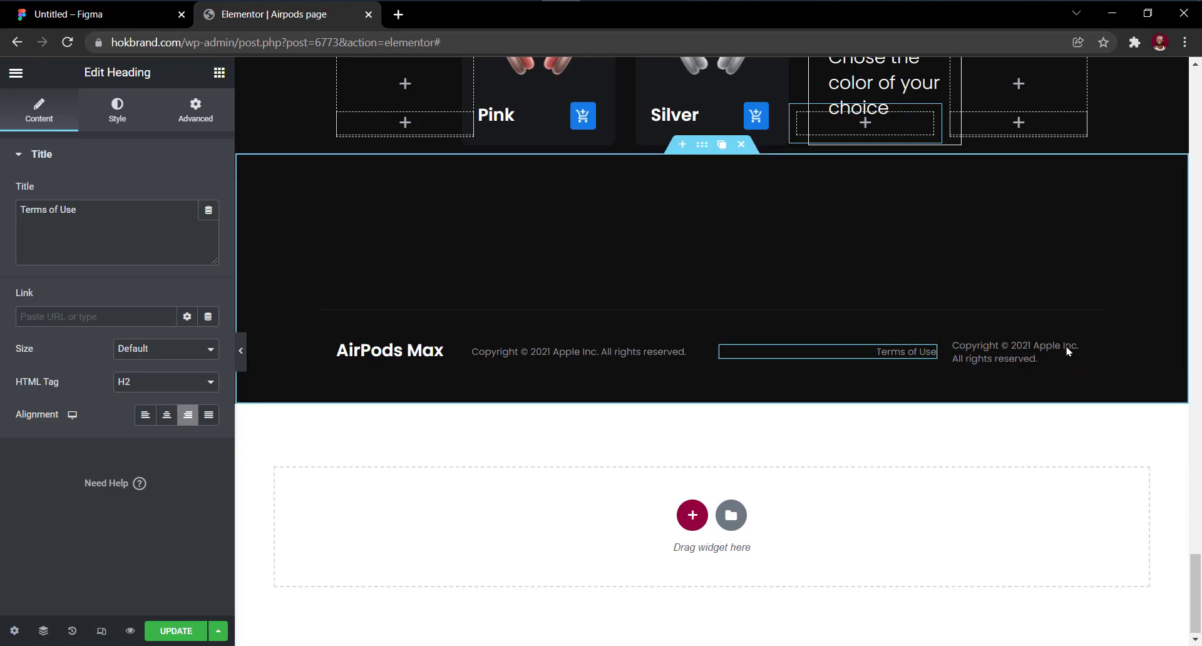
Copy the "Canada" text from the footer in the Figma design.
left_click(117, 19)
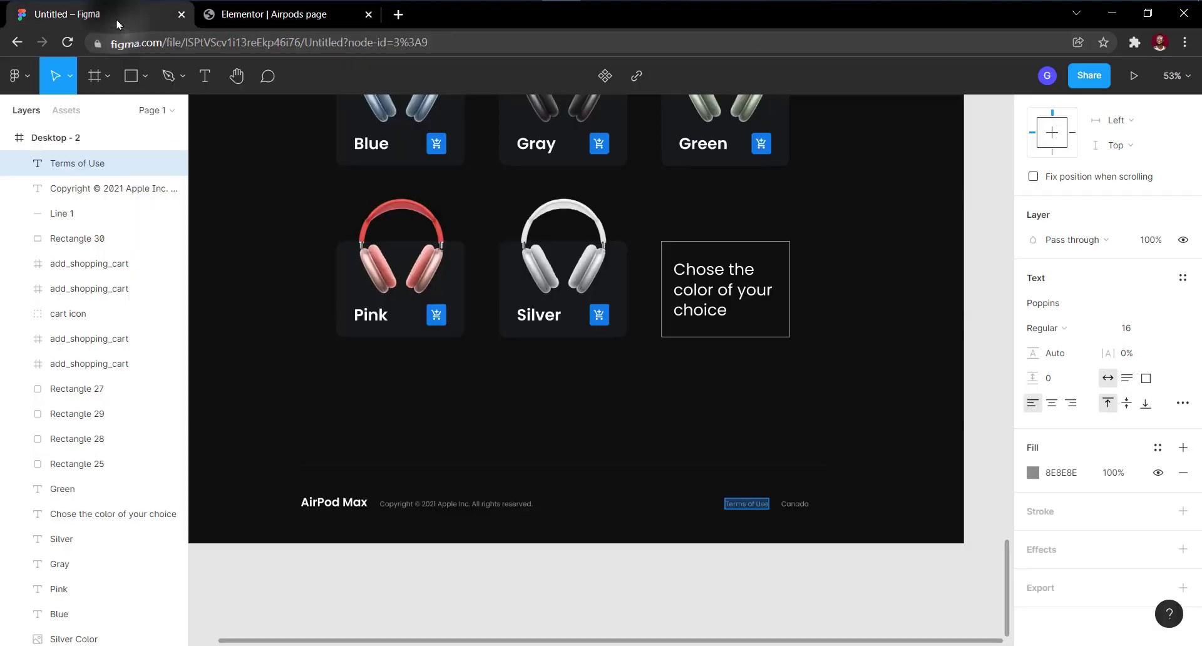
left_click(805, 507)
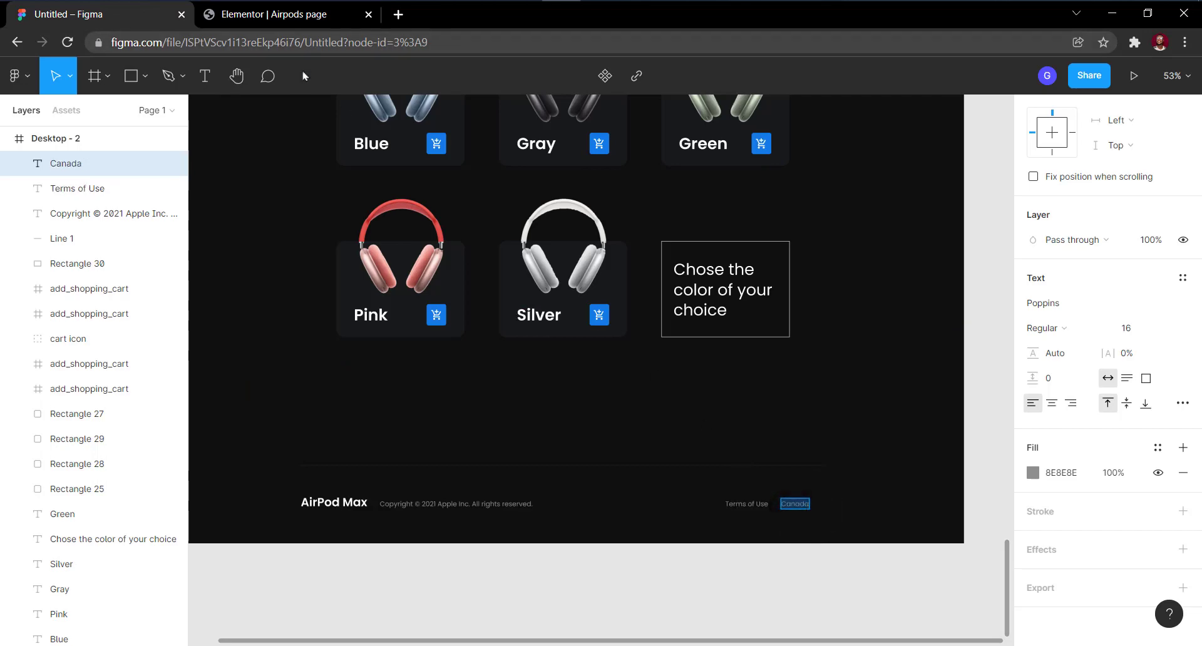